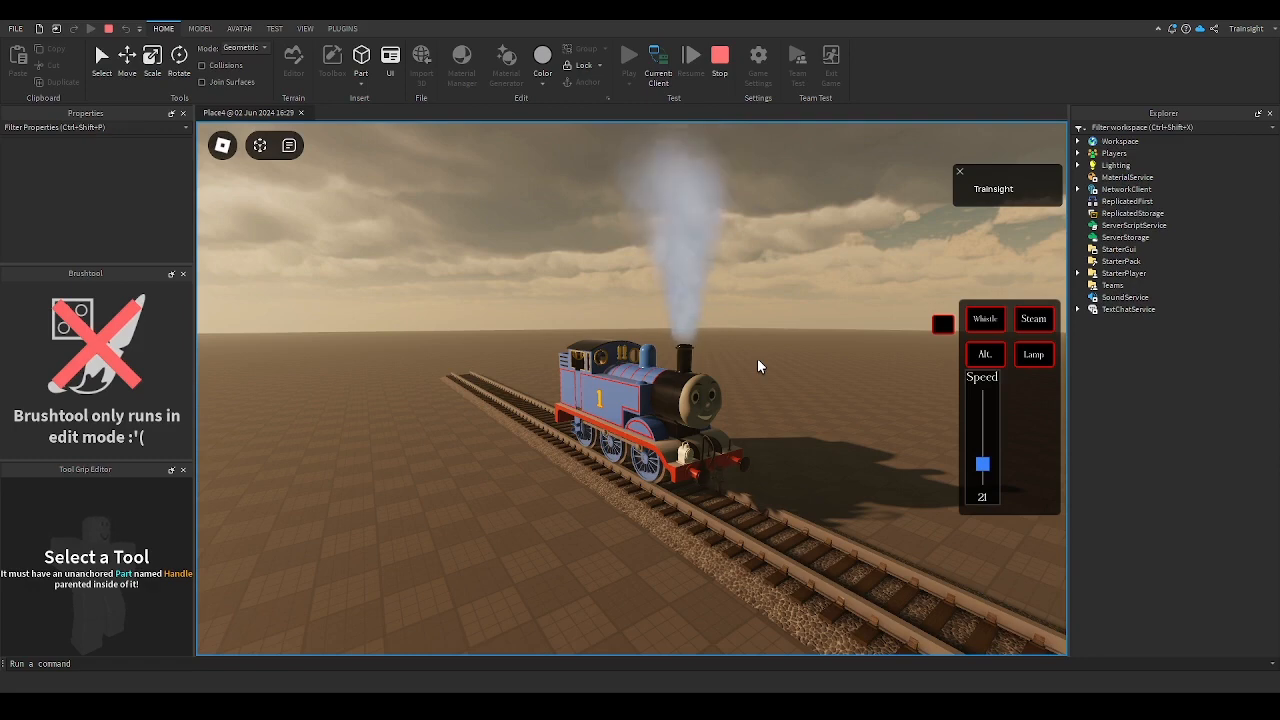
Examine the steaming Thomas locomotive on its track from several angles and distances in the running play test
right_drag(707, 353, 796, 329)
scroll(706, 352, up, 3)
scroll(707, 358, down, 3)
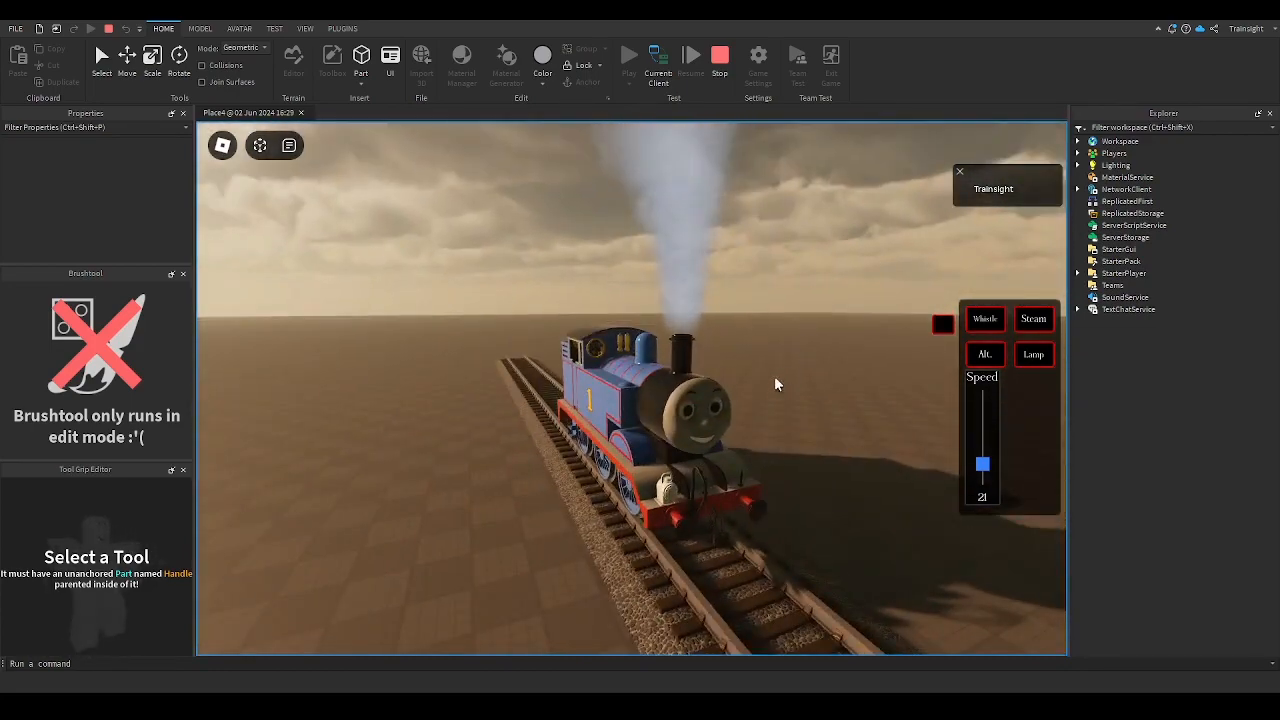
right_drag(775, 384, 773, 387)
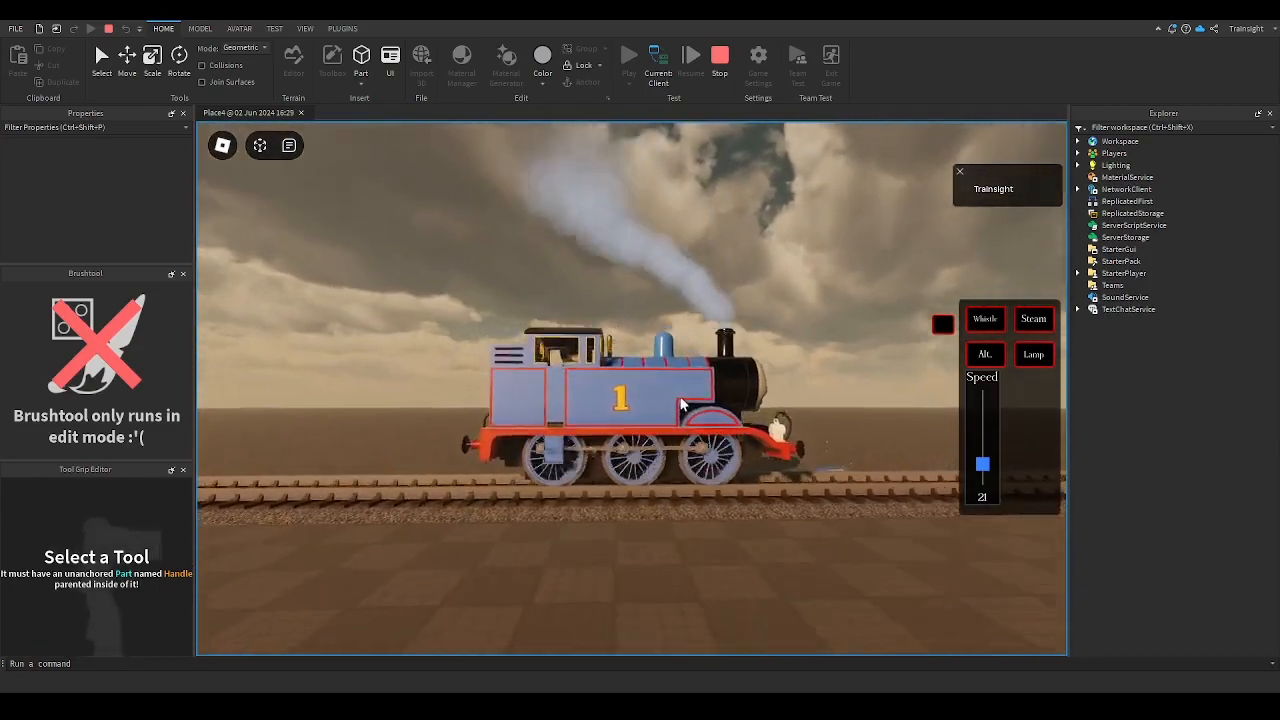
scroll(682, 403, up, 4)
right_drag(682, 403, 683, 403)
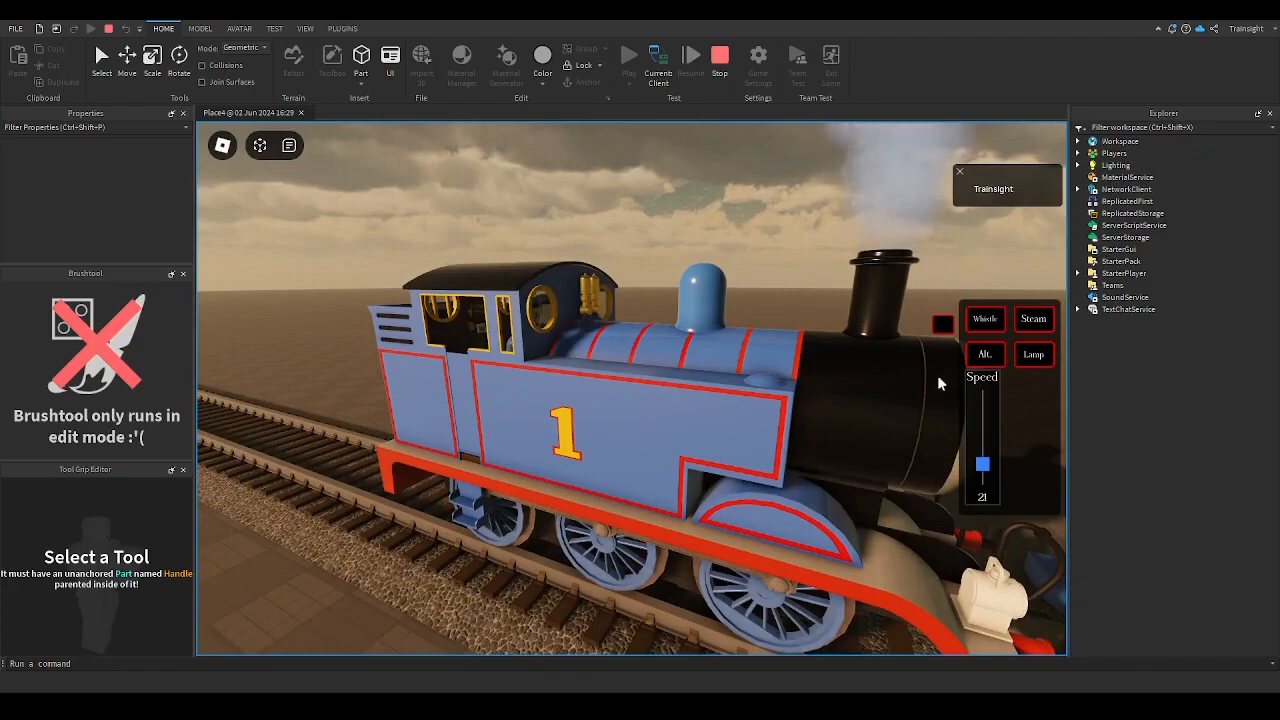
scroll(937, 375, down, 5)
scroll(786, 359, up, 6)
right_drag(786, 359, 768, 328)
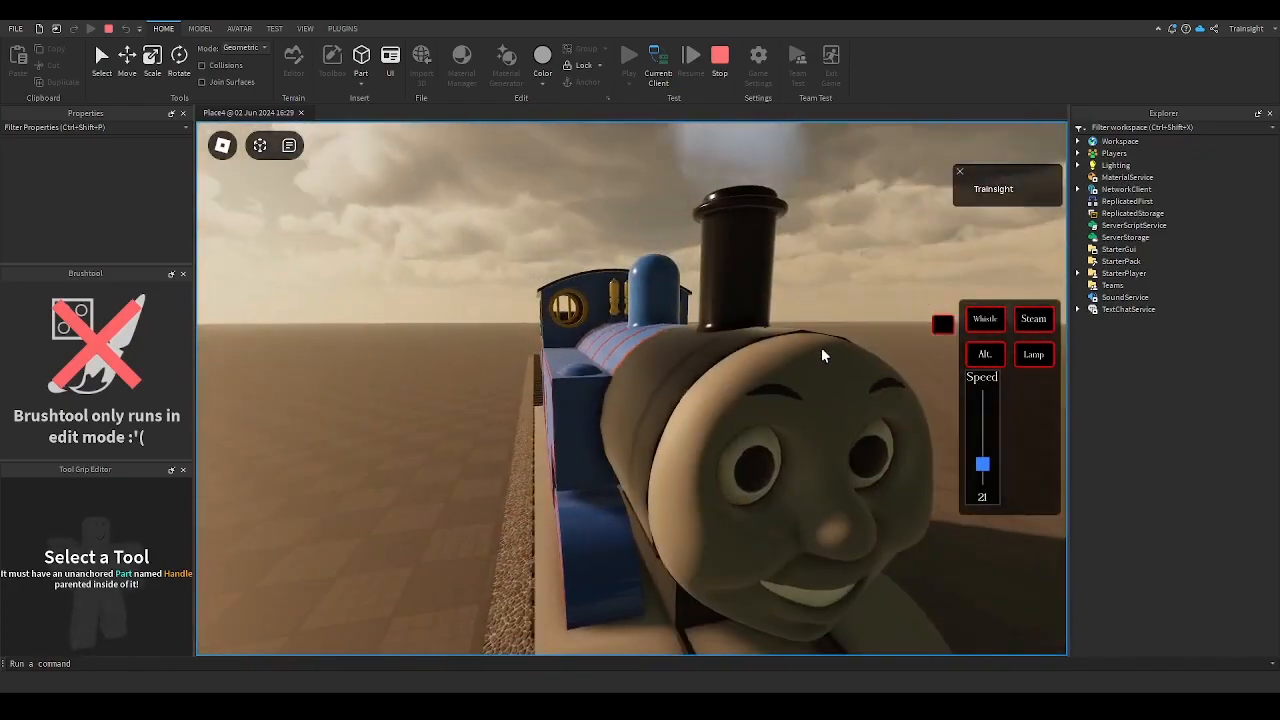
scroll(822, 355, down, 5)
click(1001, 328)
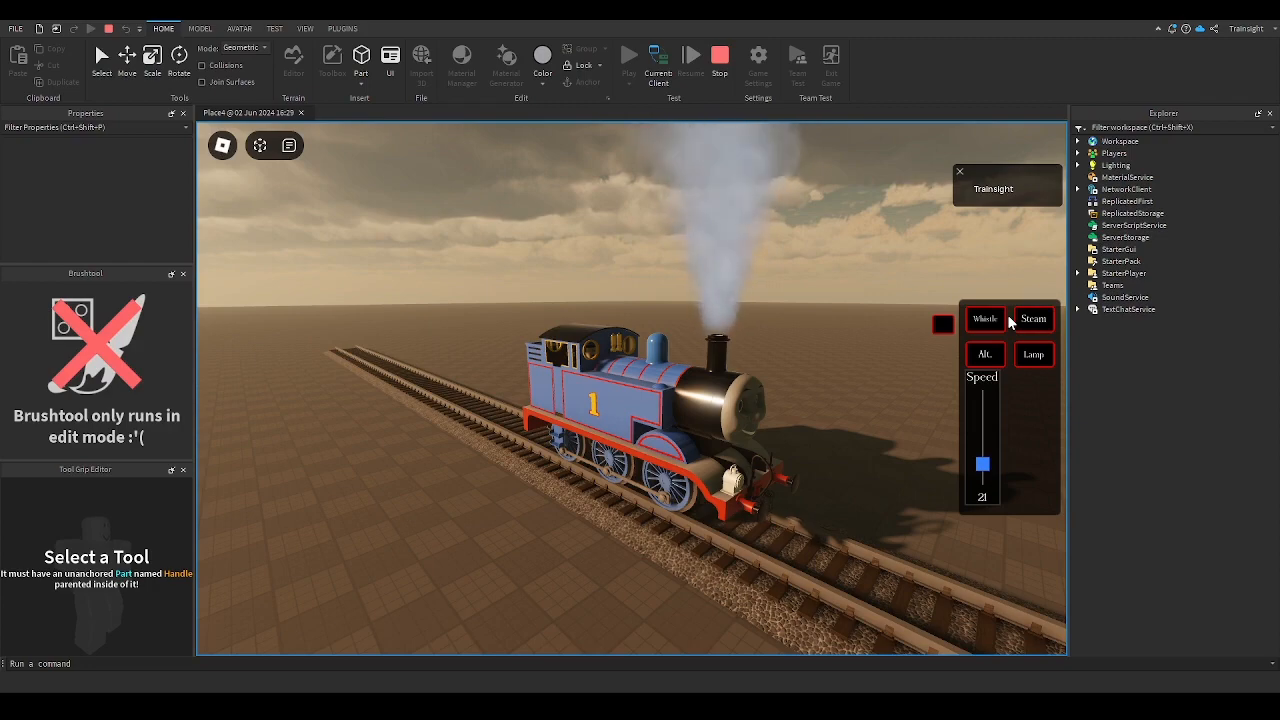
right_drag(673, 424, 691, 423)
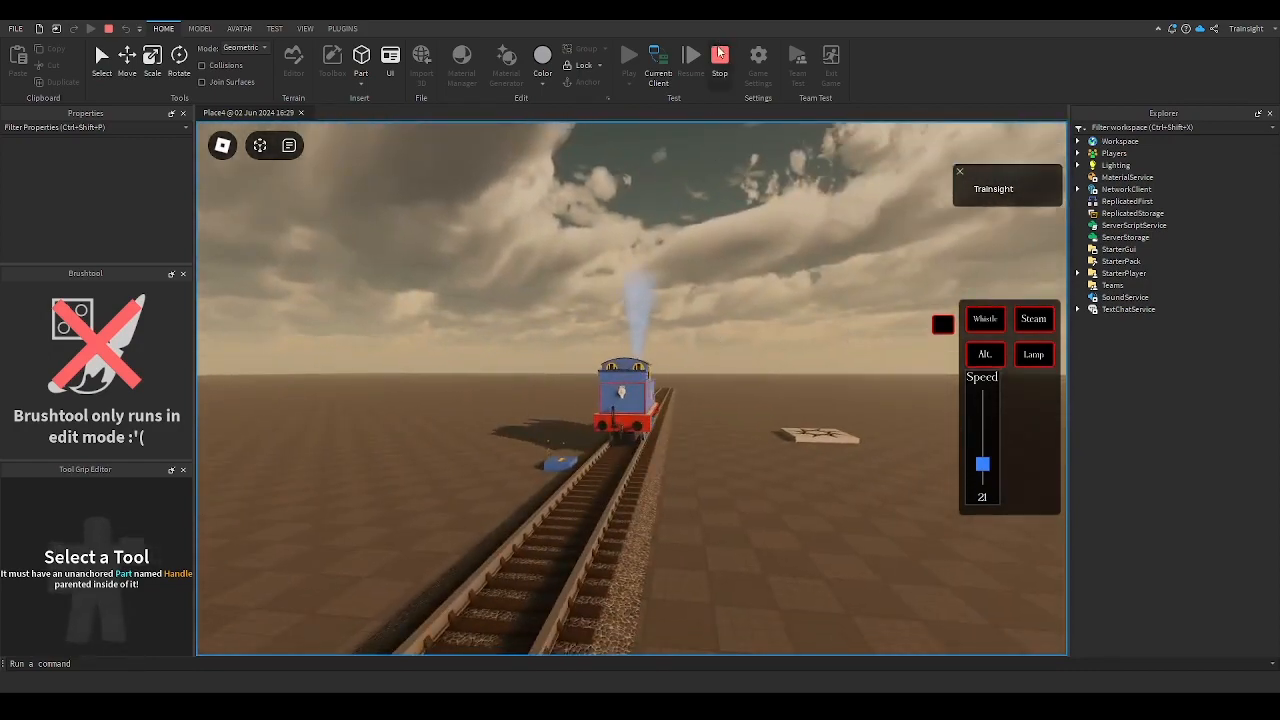
Stop the play test and delete the four Rails models together with the Thomas model
click(720, 55)
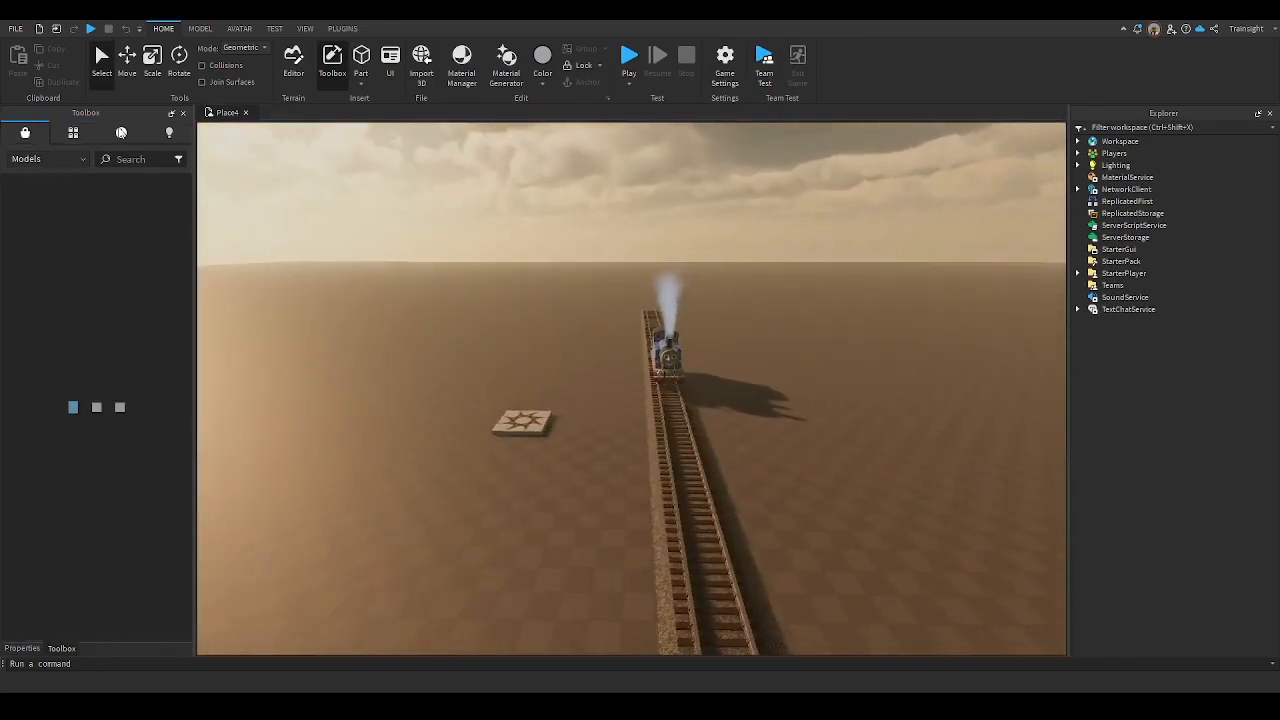
key(s)
right_drag(598, 265, 614, 271)
drag(571, 207, 675, 502)
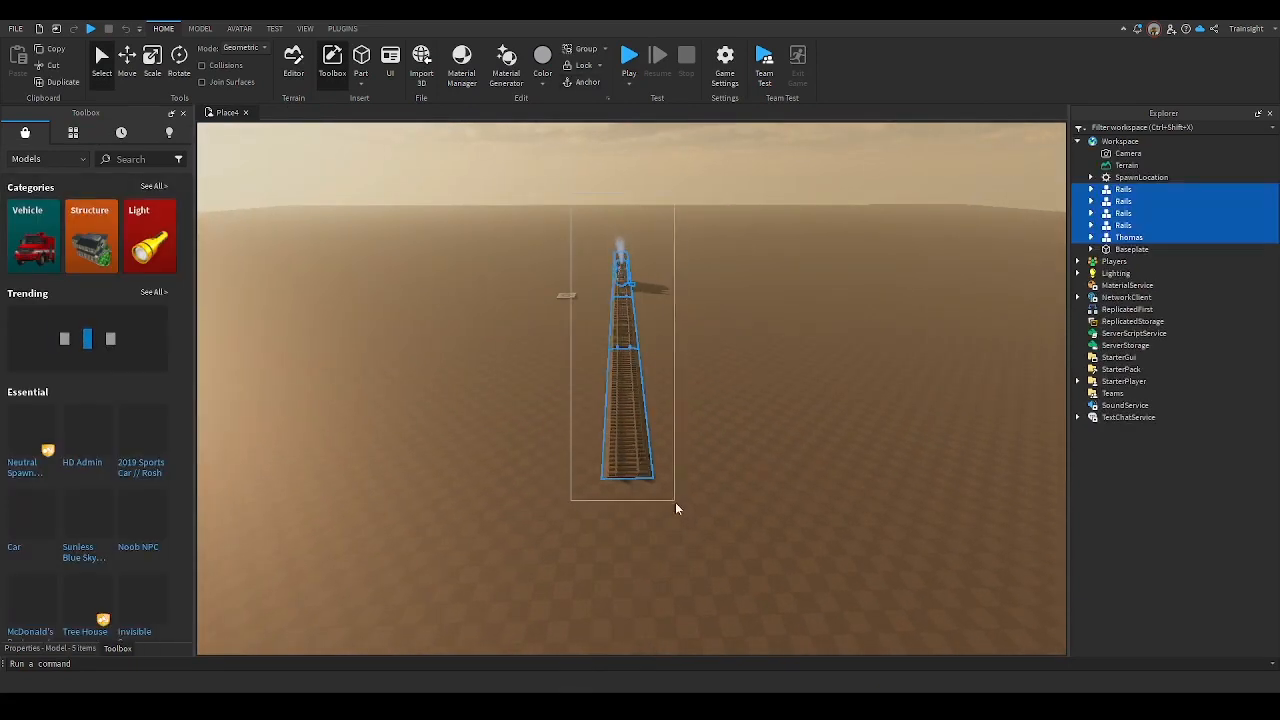
key(Delete)
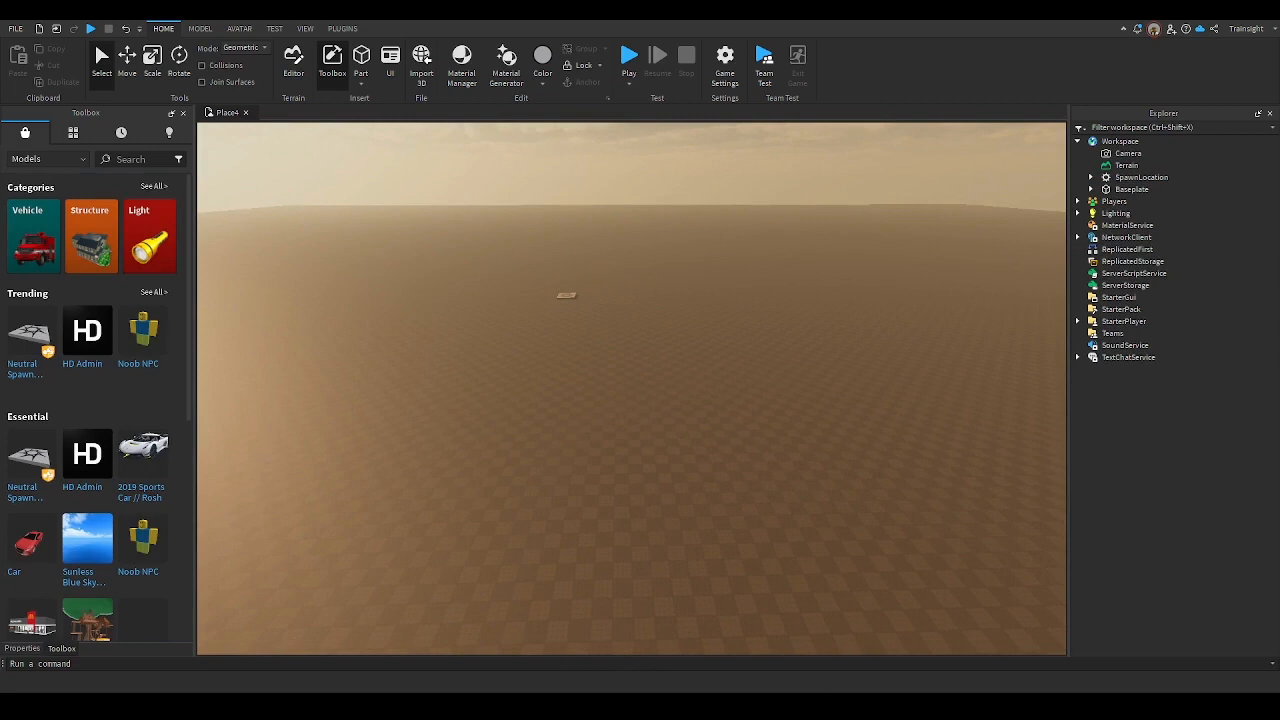
Insert a new block part on the baseplate near the spawn location
right_drag(709, 380, 709, 380)
key(w)
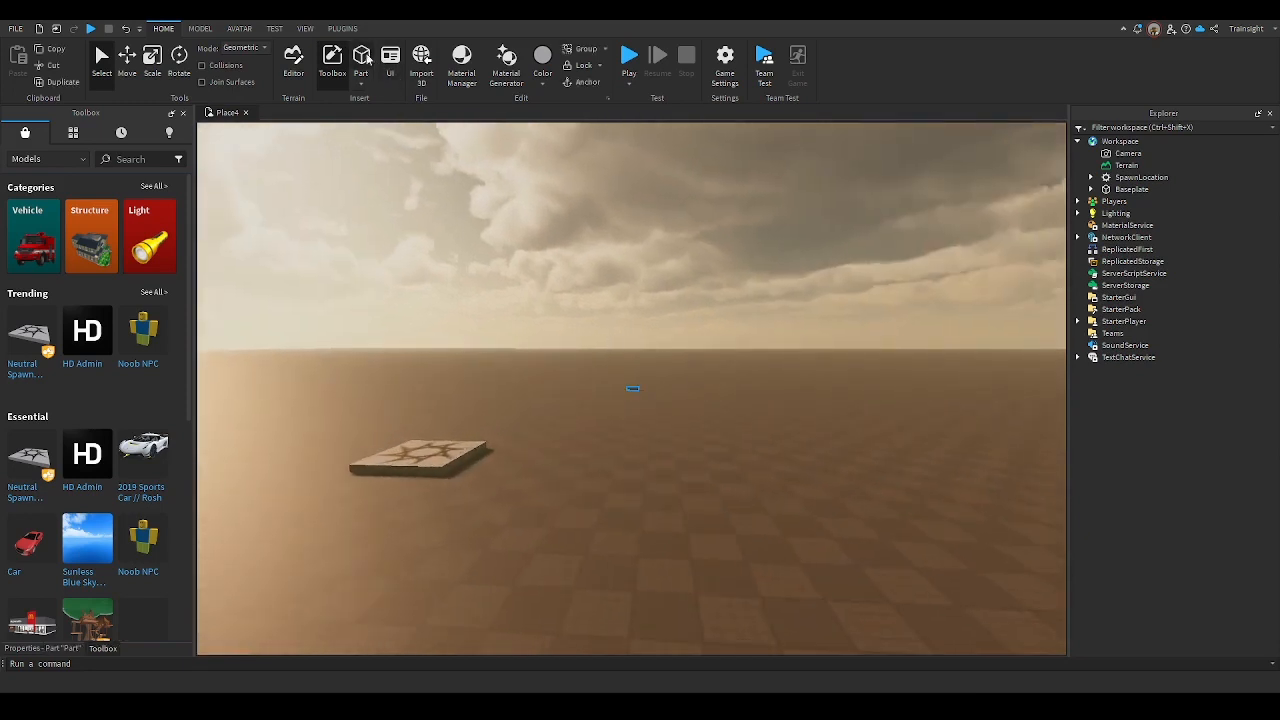
click(748, 420)
key(w)
click(632, 388)
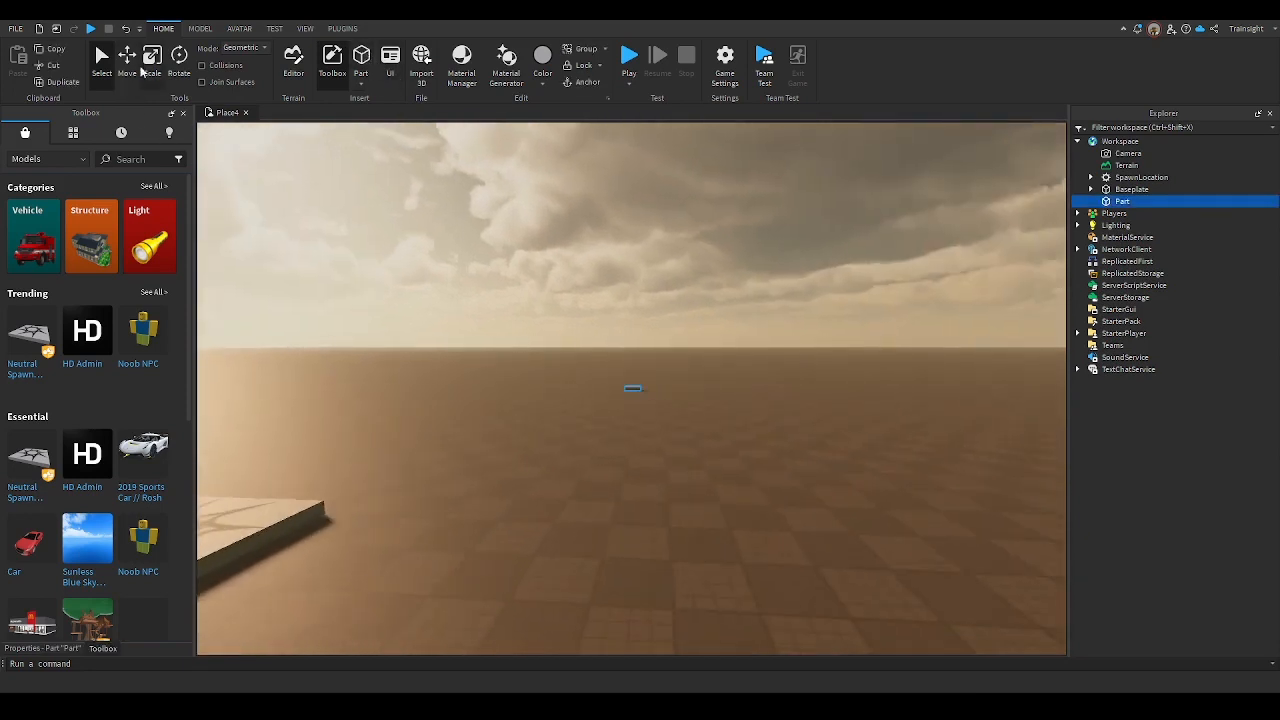
Scale the new part into a thin, straight rail about 56 studs long
key(w)
right_drag(654, 360, 654, 360)
key(s)
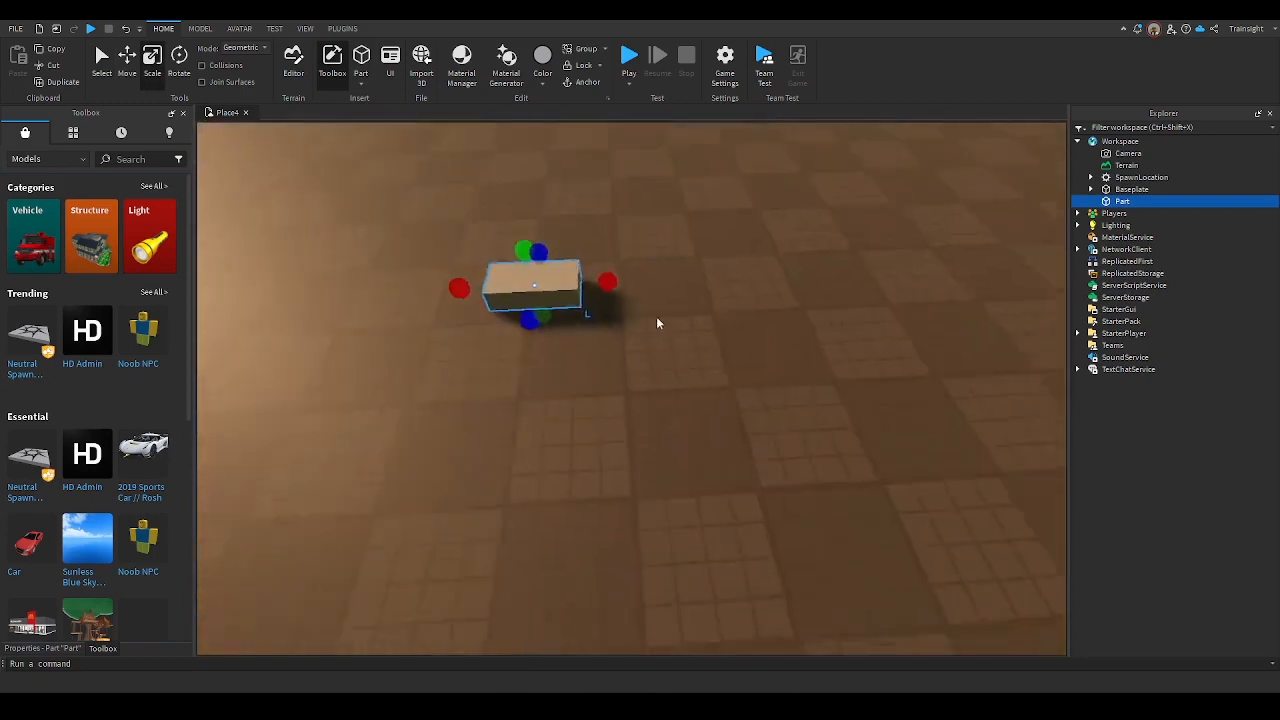
drag(627, 328, 628, 328)
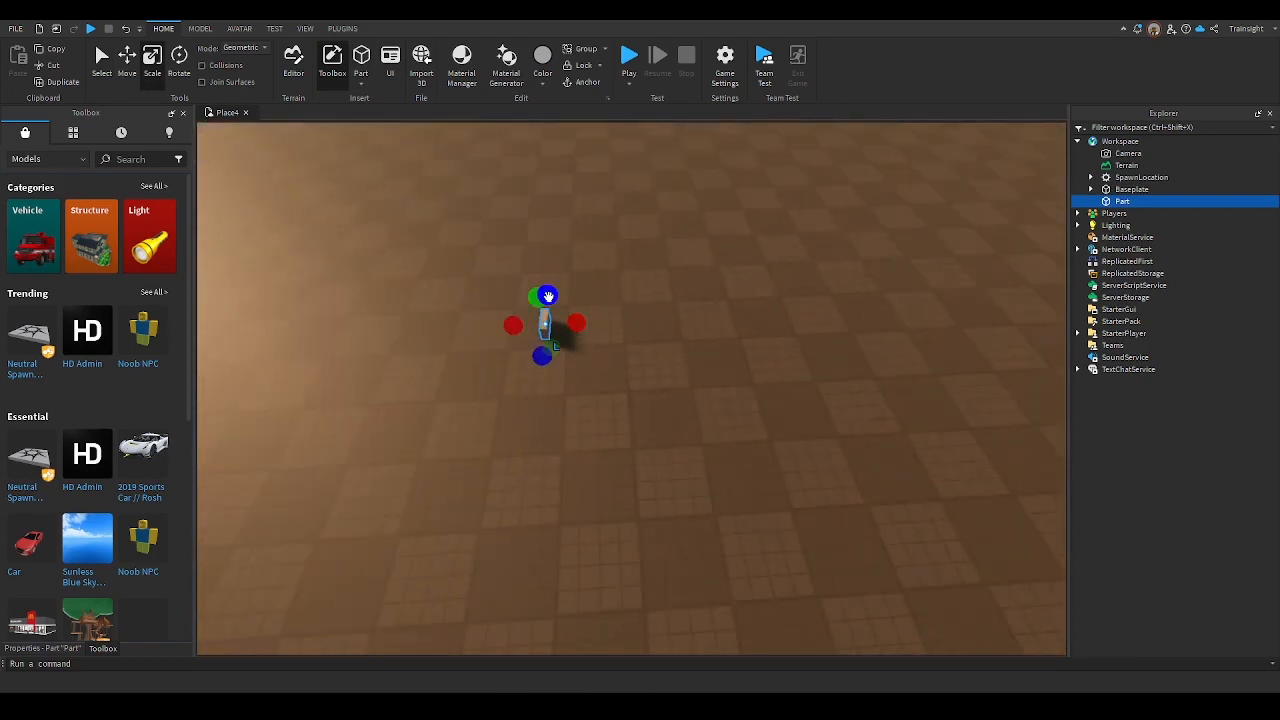
drag(547, 297, 600, 114)
drag(542, 356, 501, 510)
key(s)
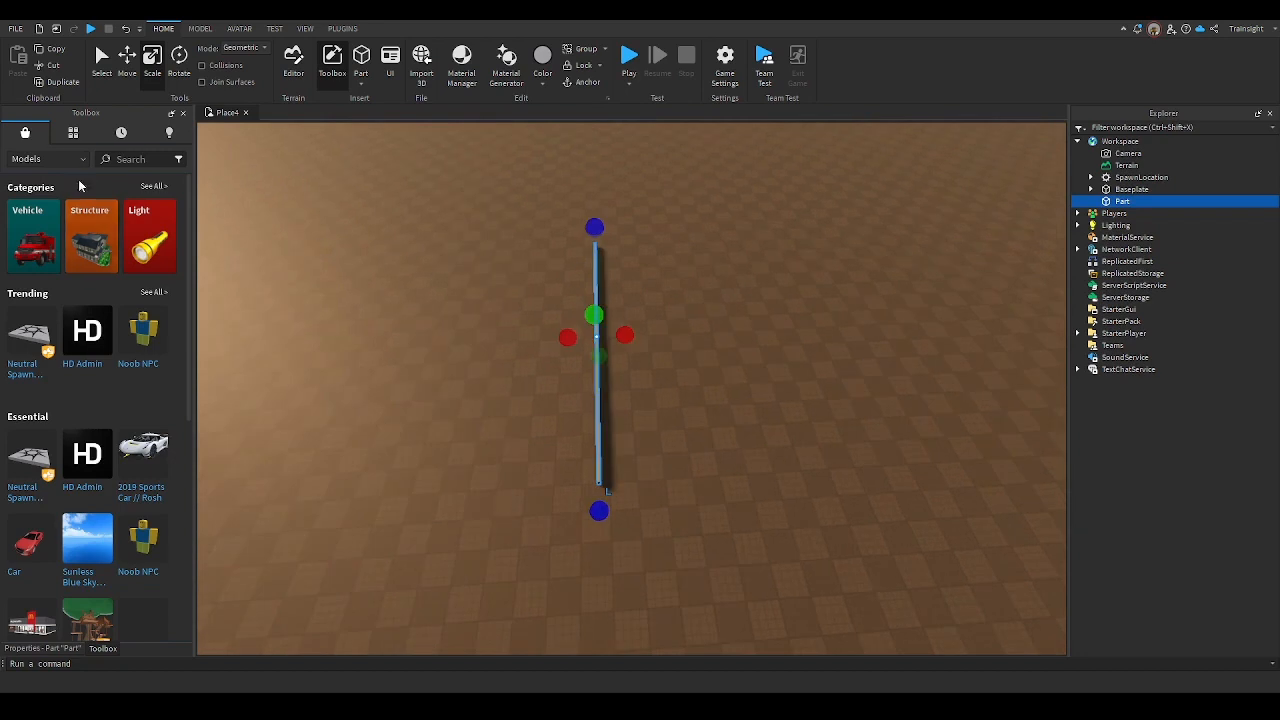
click(305, 29)
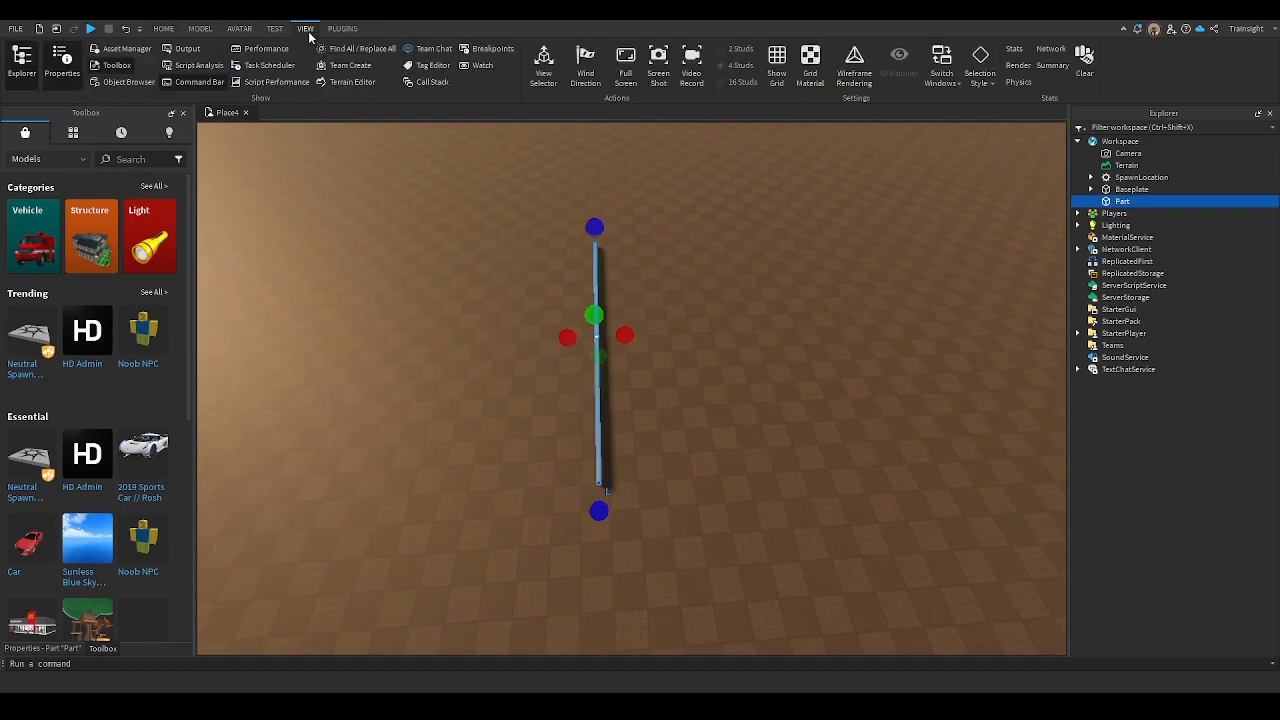
click(198, 30)
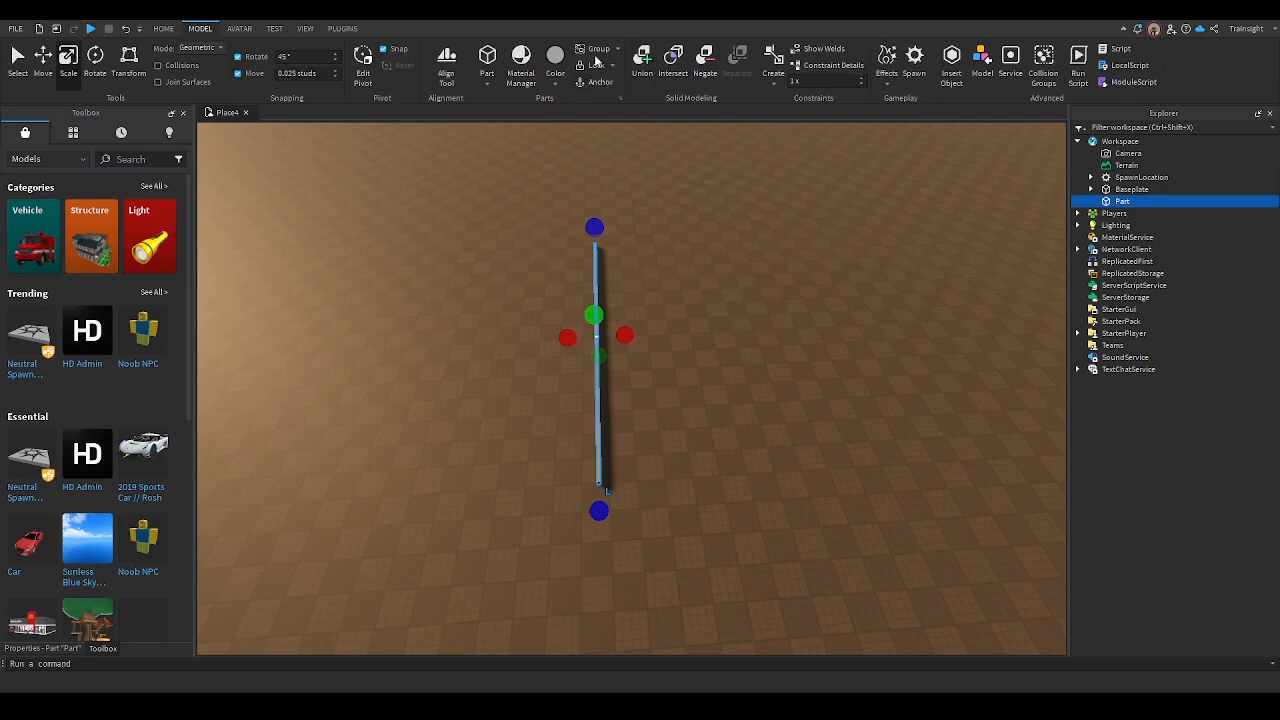
click(275, 29)
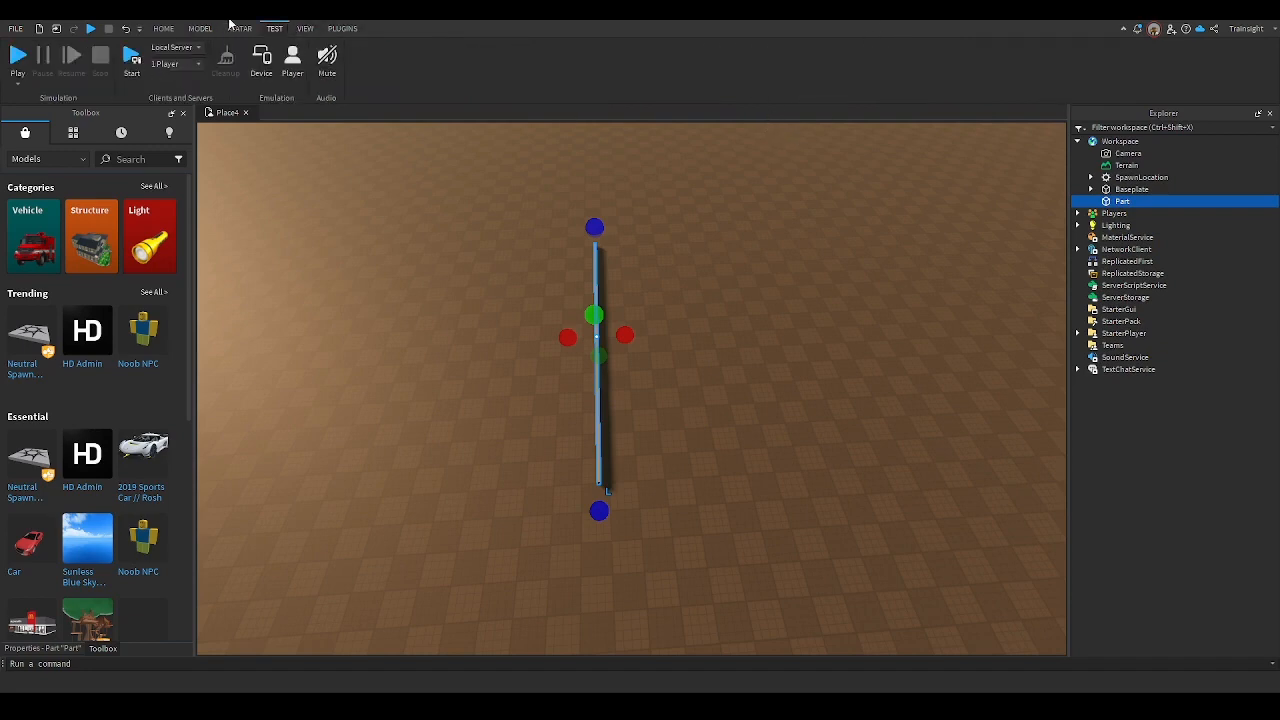
Generate an R6 Block Avatar rig with the Masculine body shape beside the rail
click(242, 29)
click(578, 67)
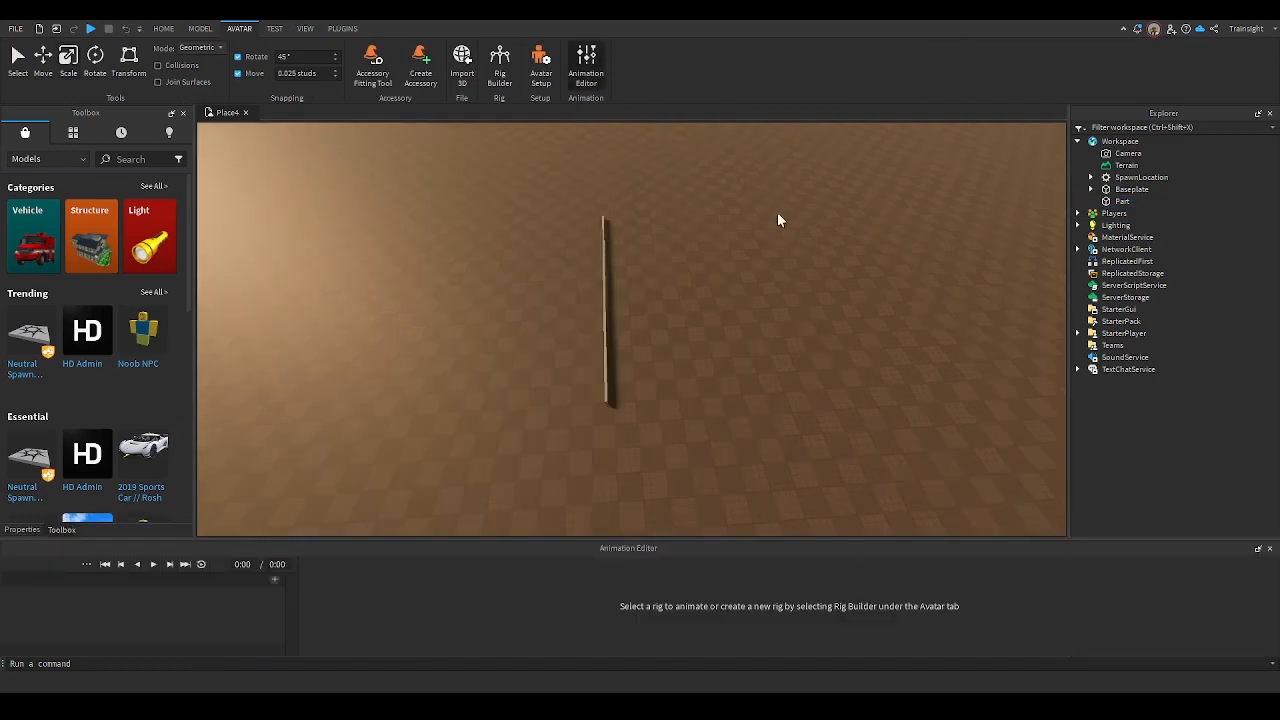
click(581, 68)
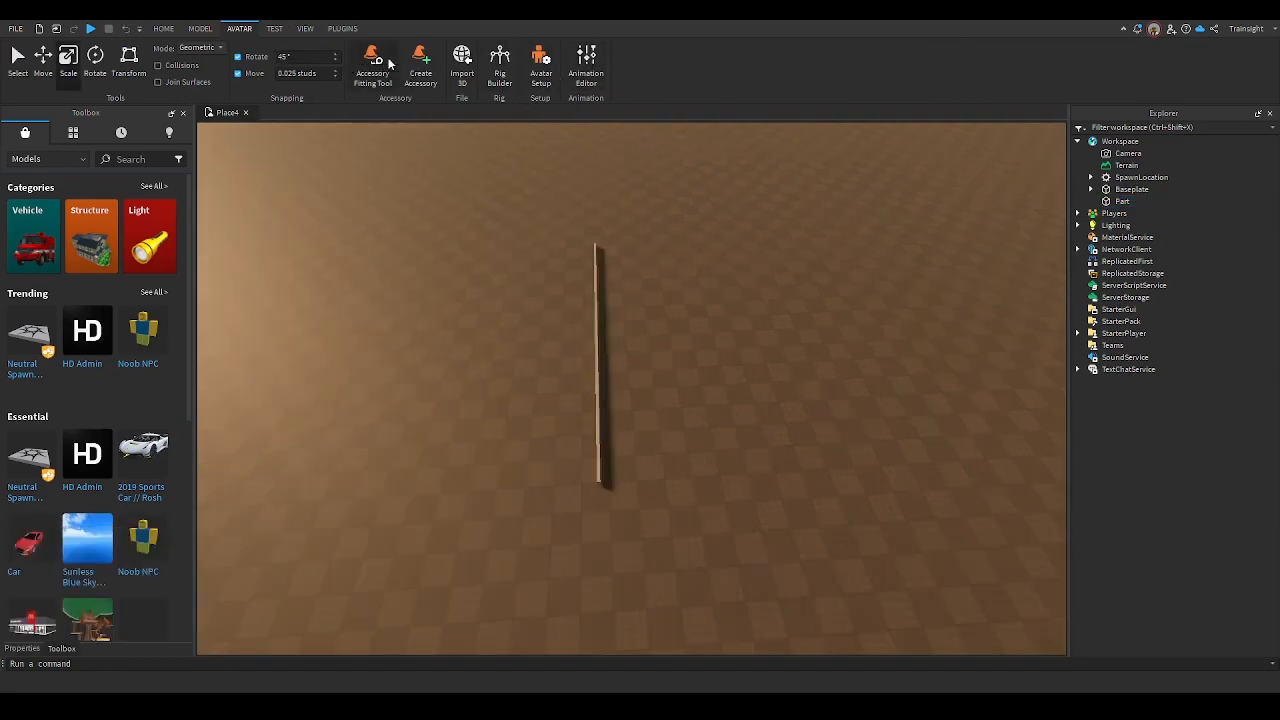
click(500, 72)
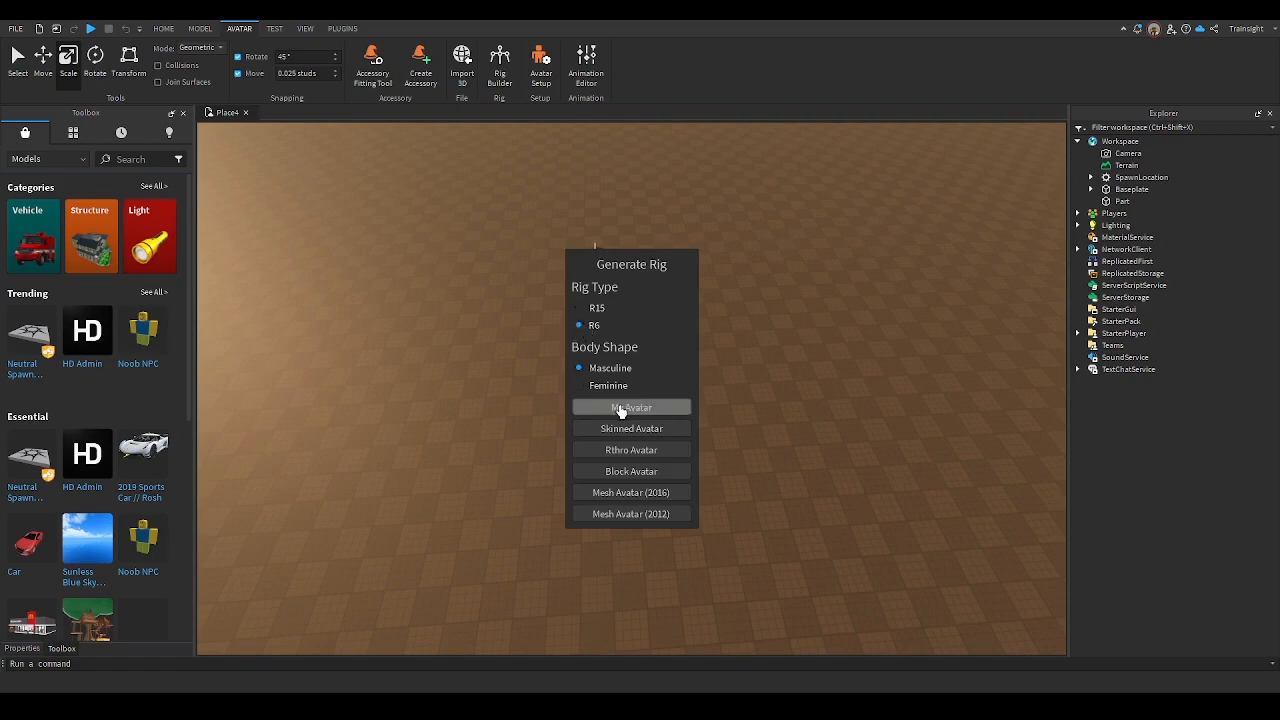
click(634, 471)
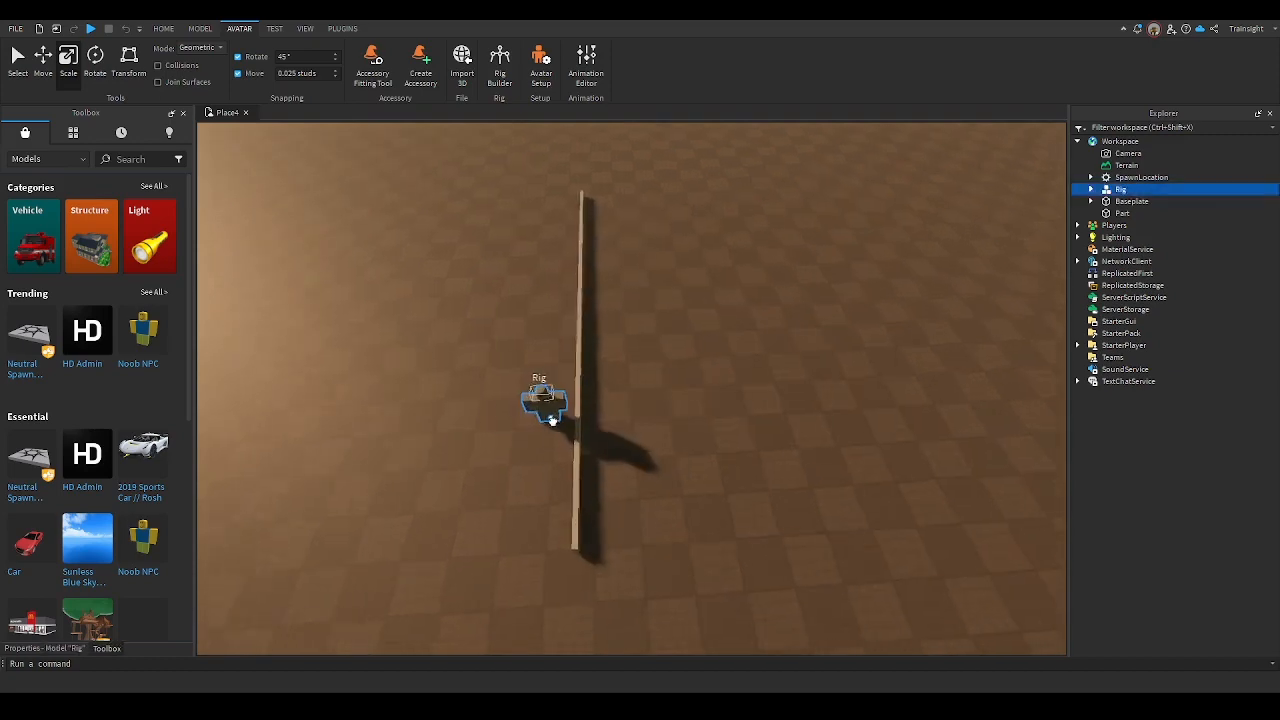
Scale the rail's cross-section against the rig to about 0.375 studs wide and 1.05 studs tall
right_drag(552, 420, 540, 426)
scroll(540, 426, up, 5)
click(540, 426)
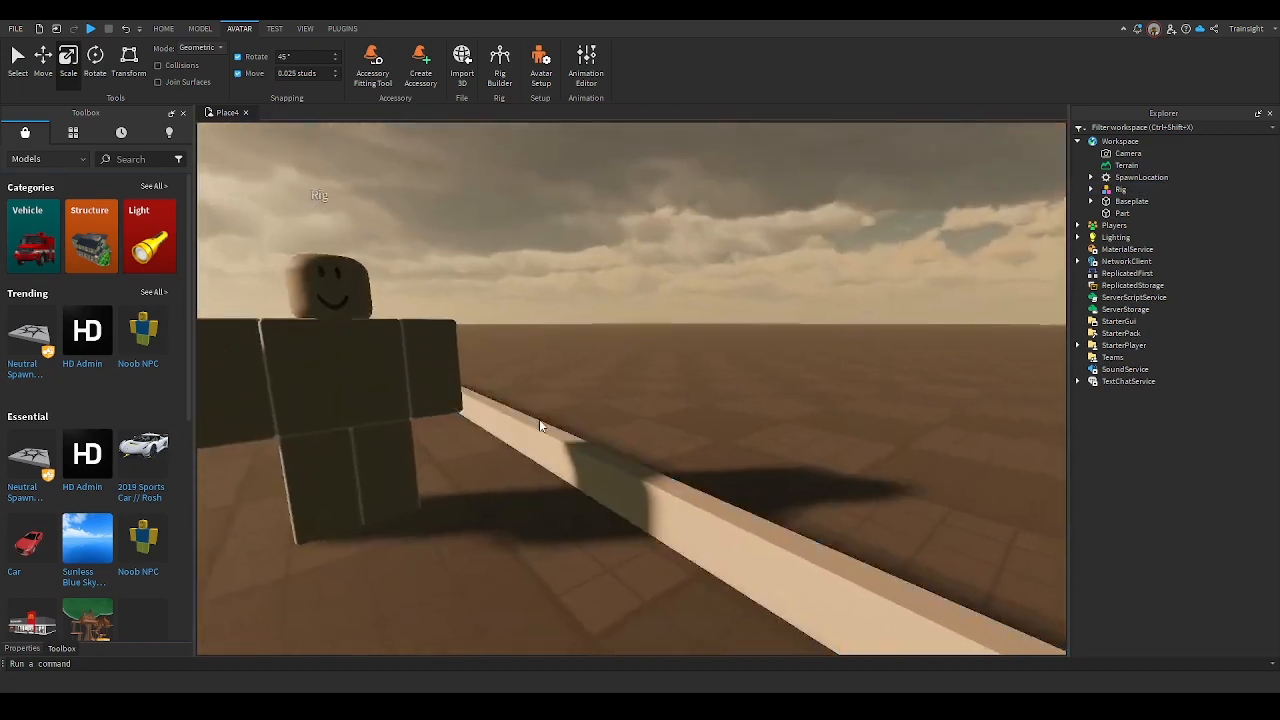
click(540, 421)
scroll(540, 421, down, 5)
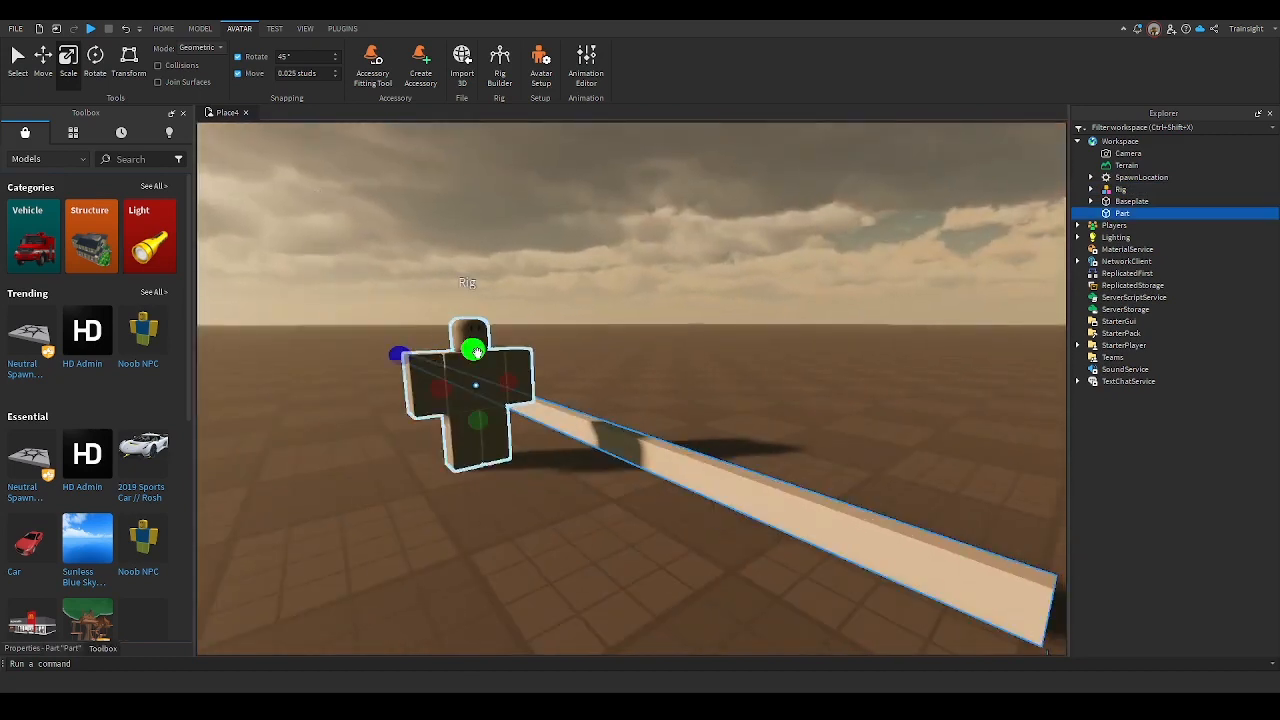
mouse_move(477, 352)
mouse_down()
mouse_move(452, 396)
mouse_move(465, 351)
mouse_up()
right_drag(506, 375, 506, 375)
drag(513, 371, 514, 371)
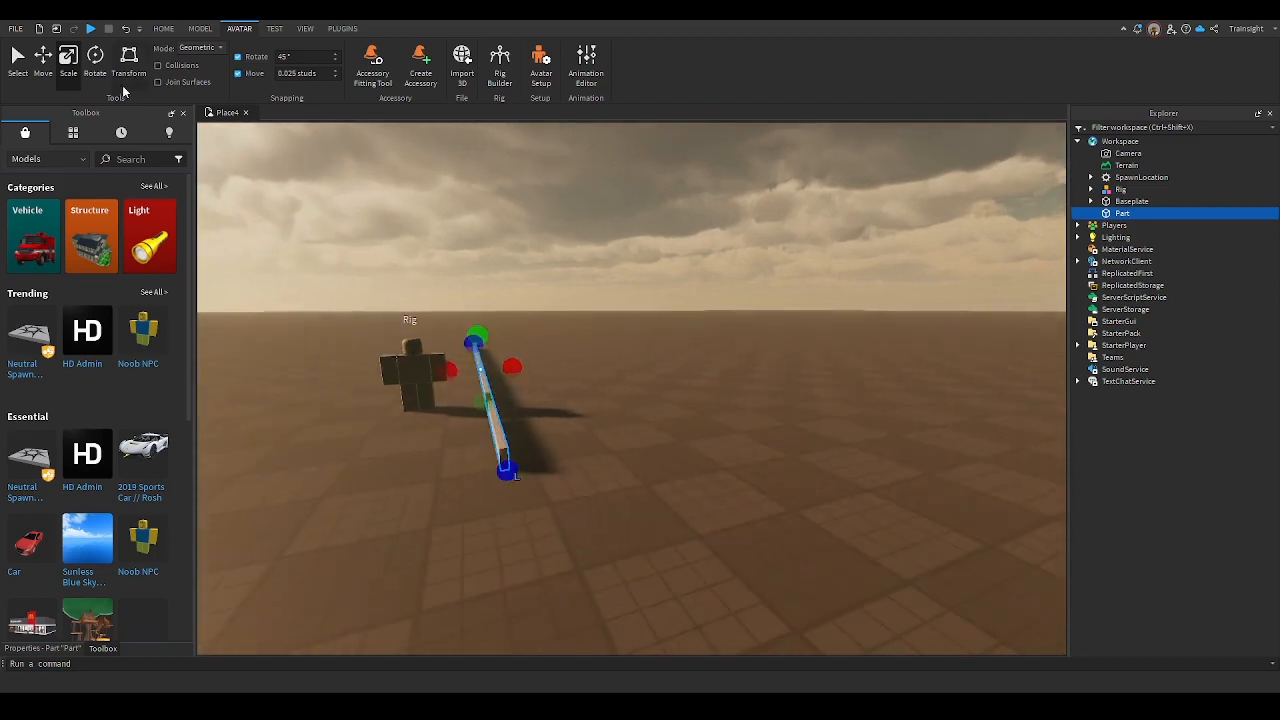
Duplicate the rail, place the copy parallel to it as the second rail, and shift the rig away from both
click(42, 82)
key(ctrl+d)
drag(583, 362, 602, 361)
click(756, 527)
right_drag(756, 527, 756, 527)
scroll(756, 527, down, 8)
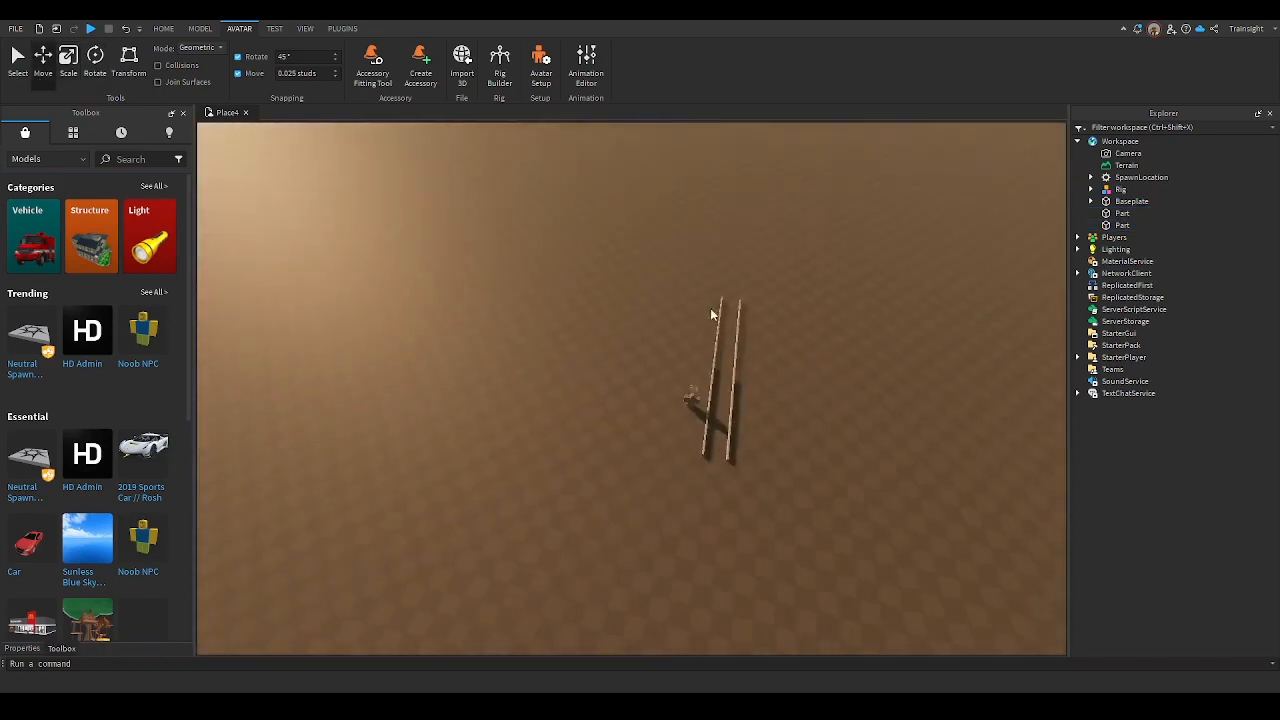
drag(701, 396, 650, 391)
click(645, 498)
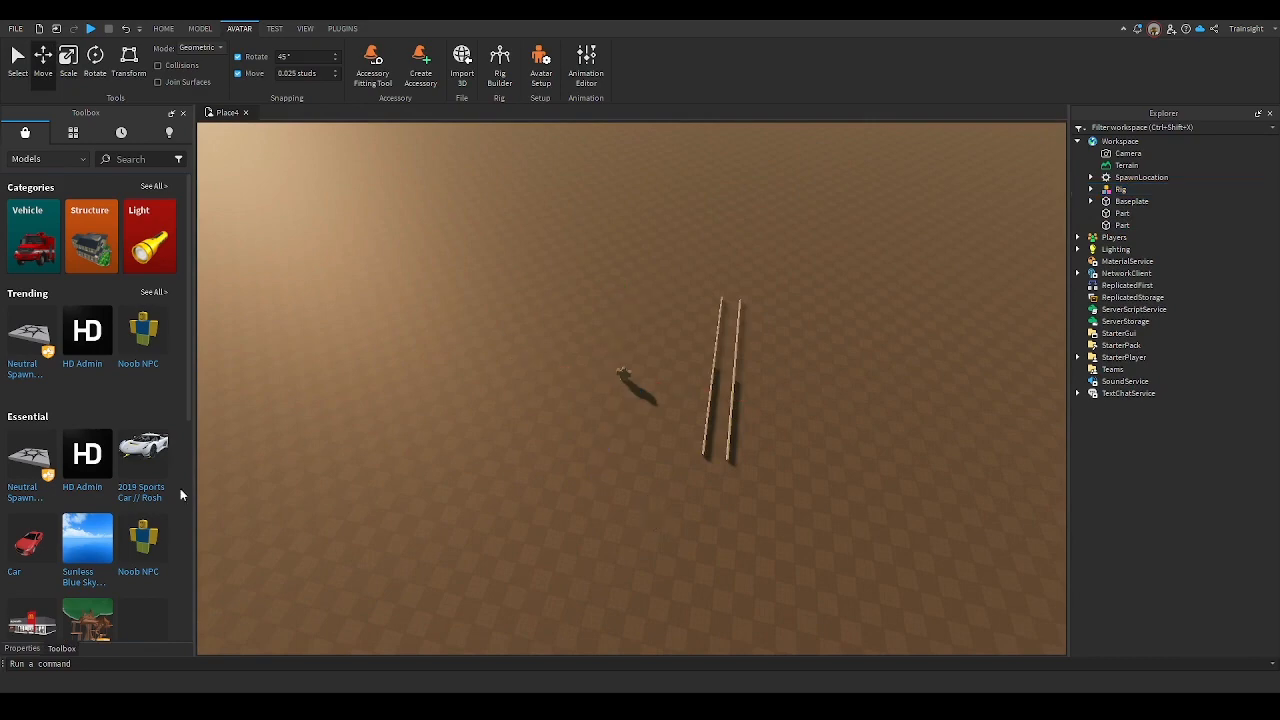
Duplicate one rail and scale the copy into a flat base 9.25 studs wide and 0.5 studs high beneath both rails
click(28, 649)
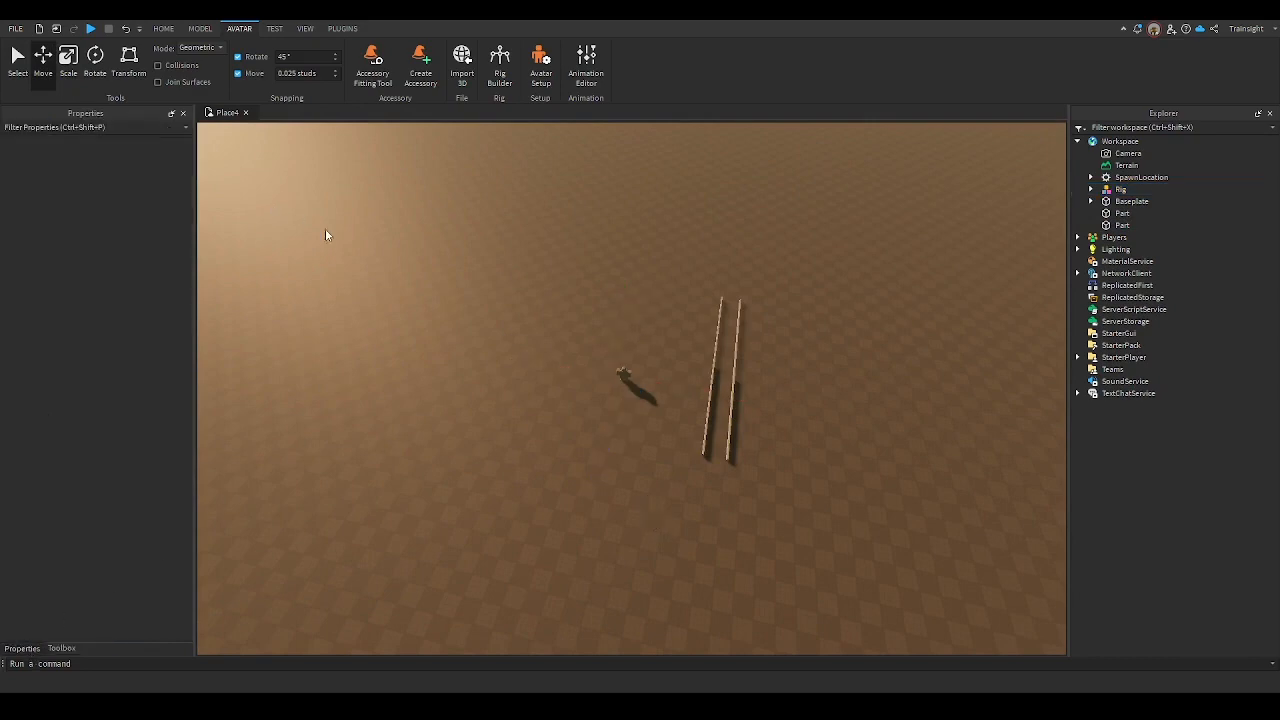
key(w)
right_drag(347, 238, 347, 238)
key(s)
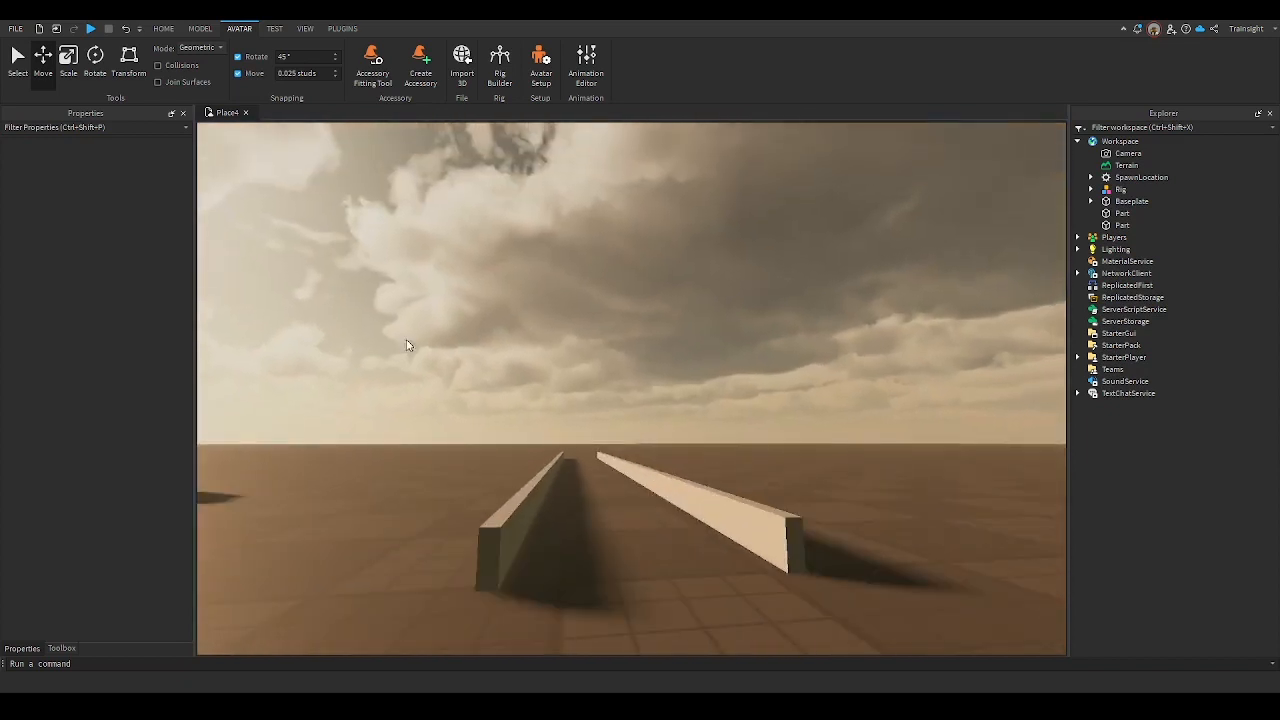
click(484, 513)
click(163, 28)
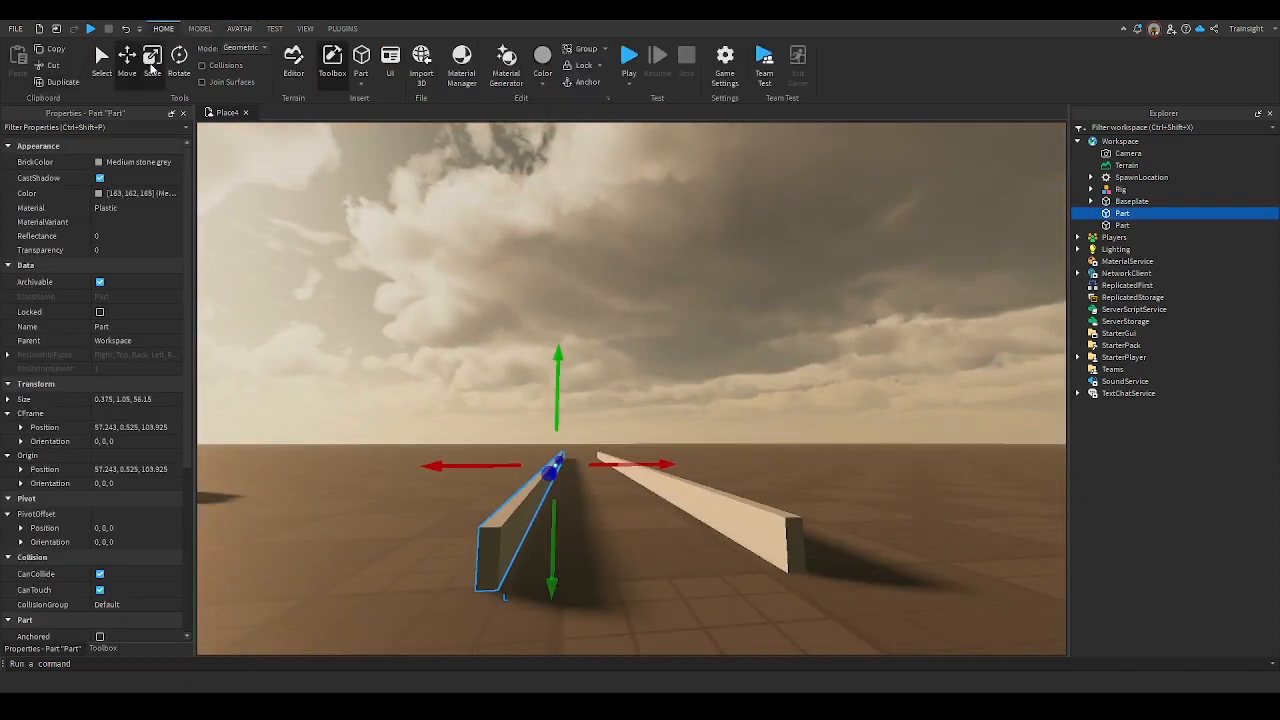
click(152, 62)
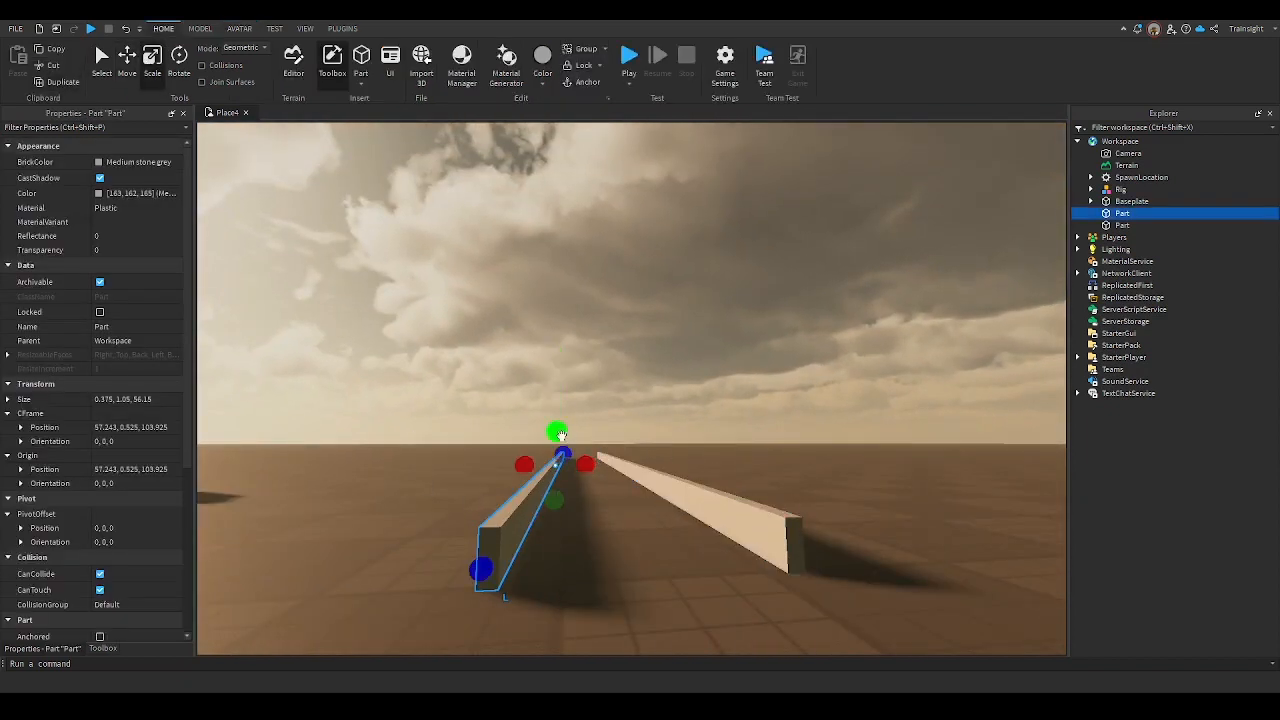
key(ctrl+d)
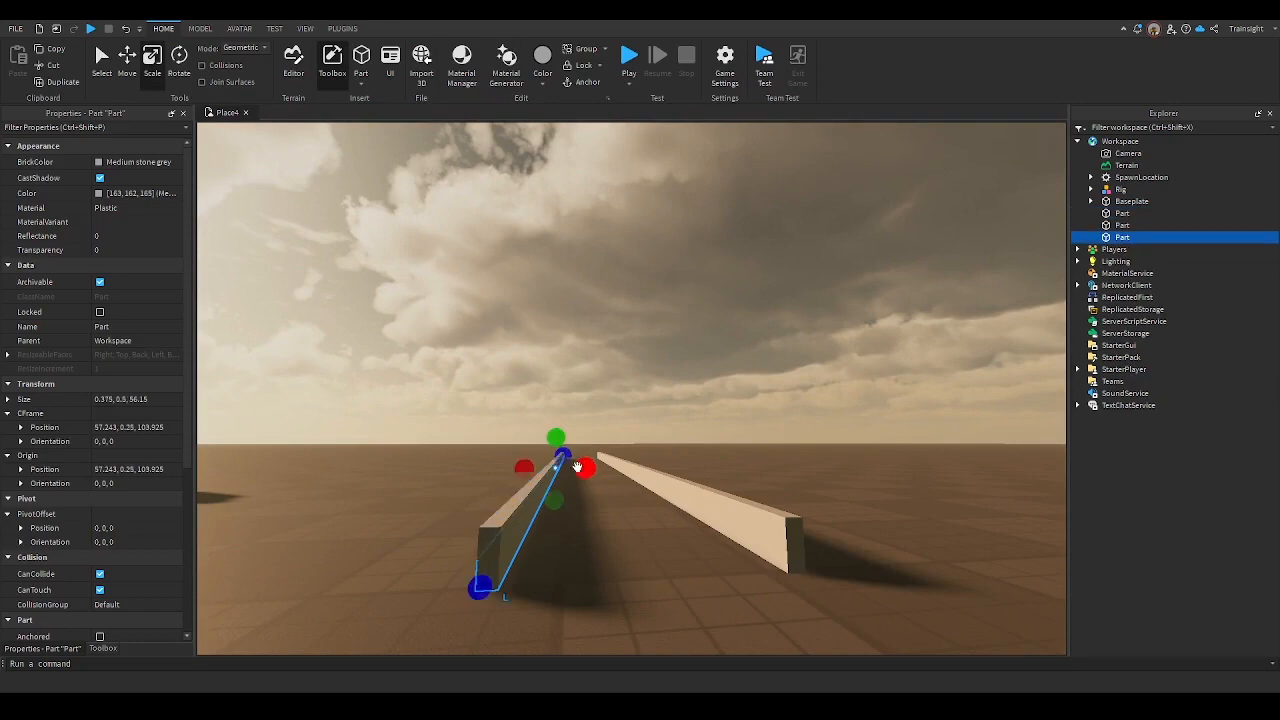
drag(578, 467, 654, 480)
drag(520, 469, 500, 469)
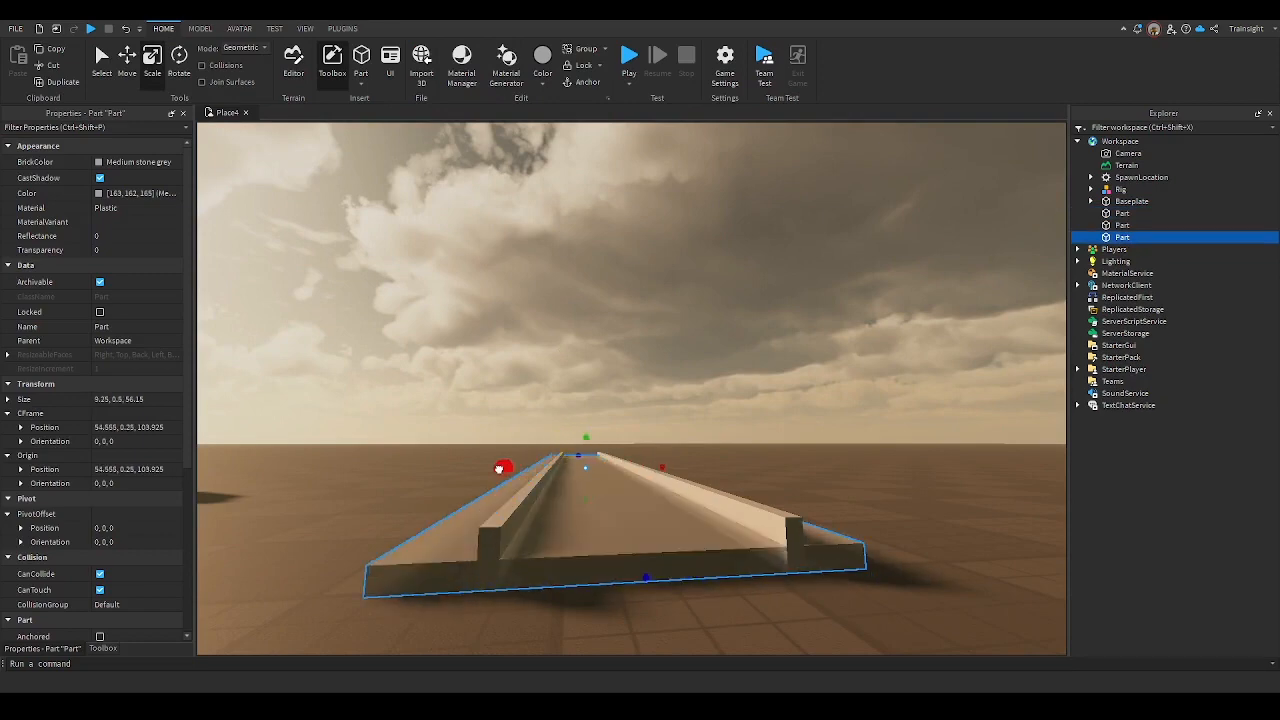
Set the BrickColor of the flat base part to Fossil
right_drag(500, 469, 494, 464)
scroll(494, 464, down, 2)
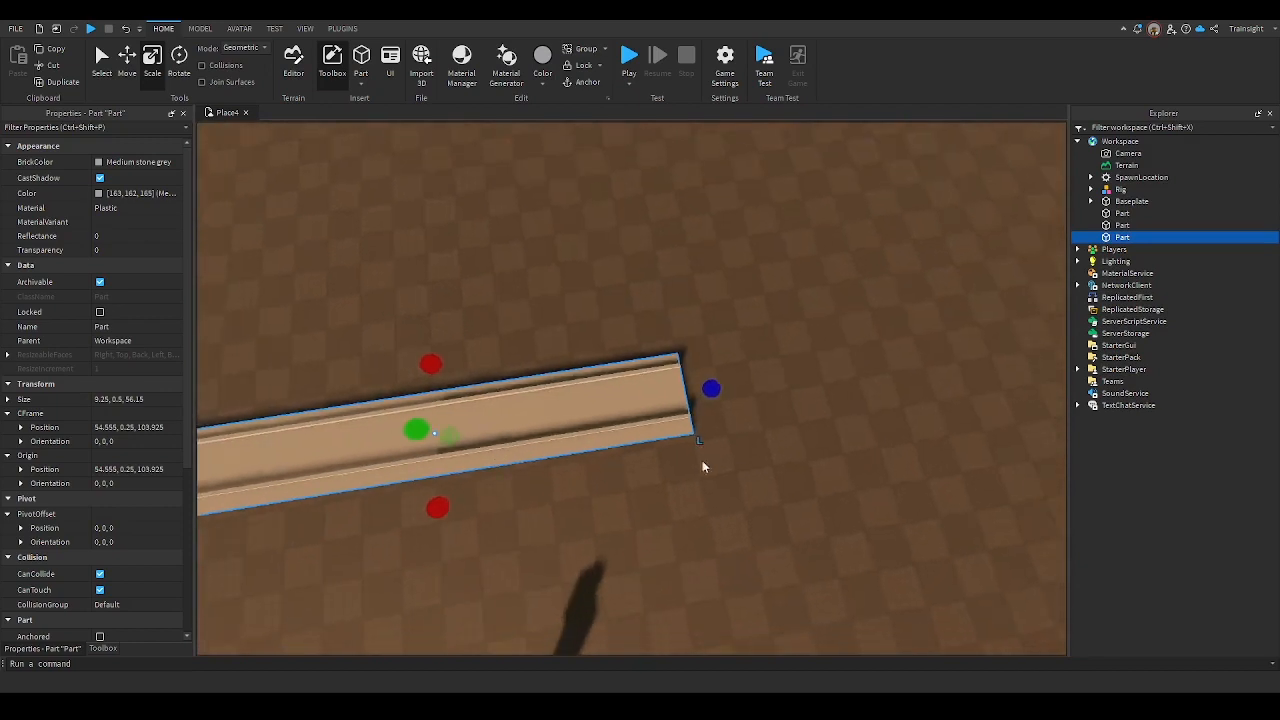
right_drag(354, 371, 354, 371)
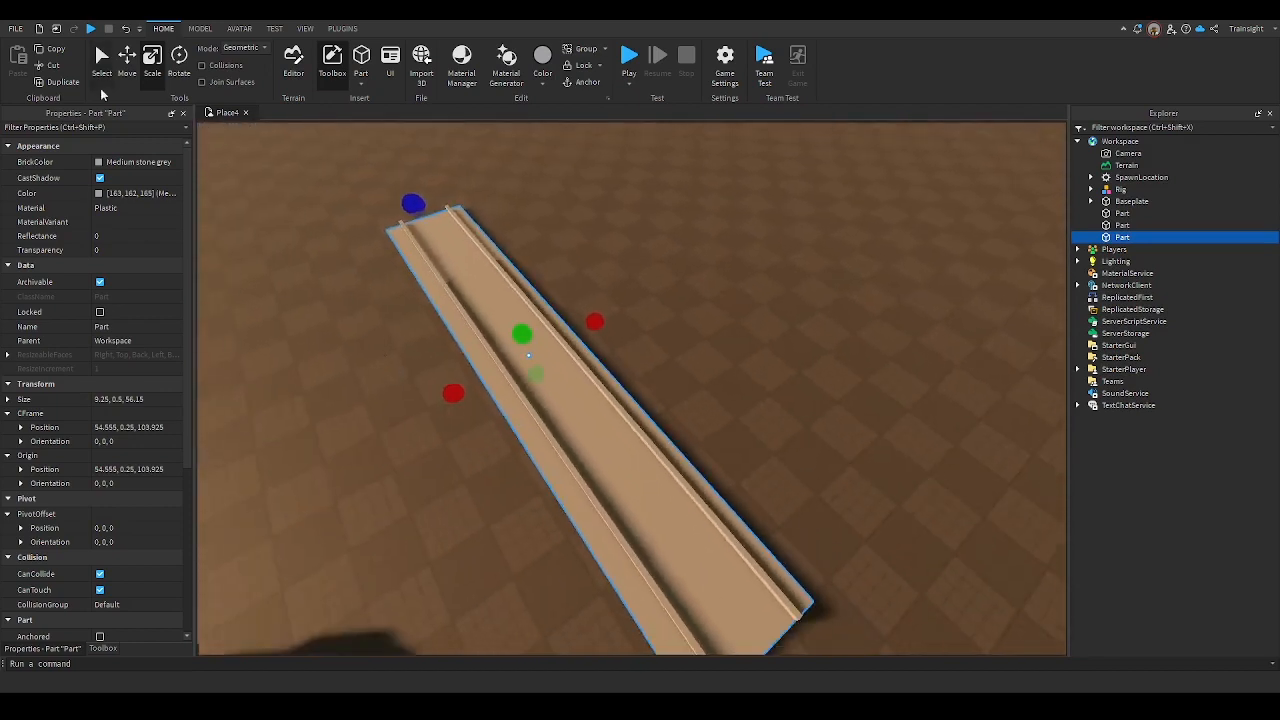
click(98, 161)
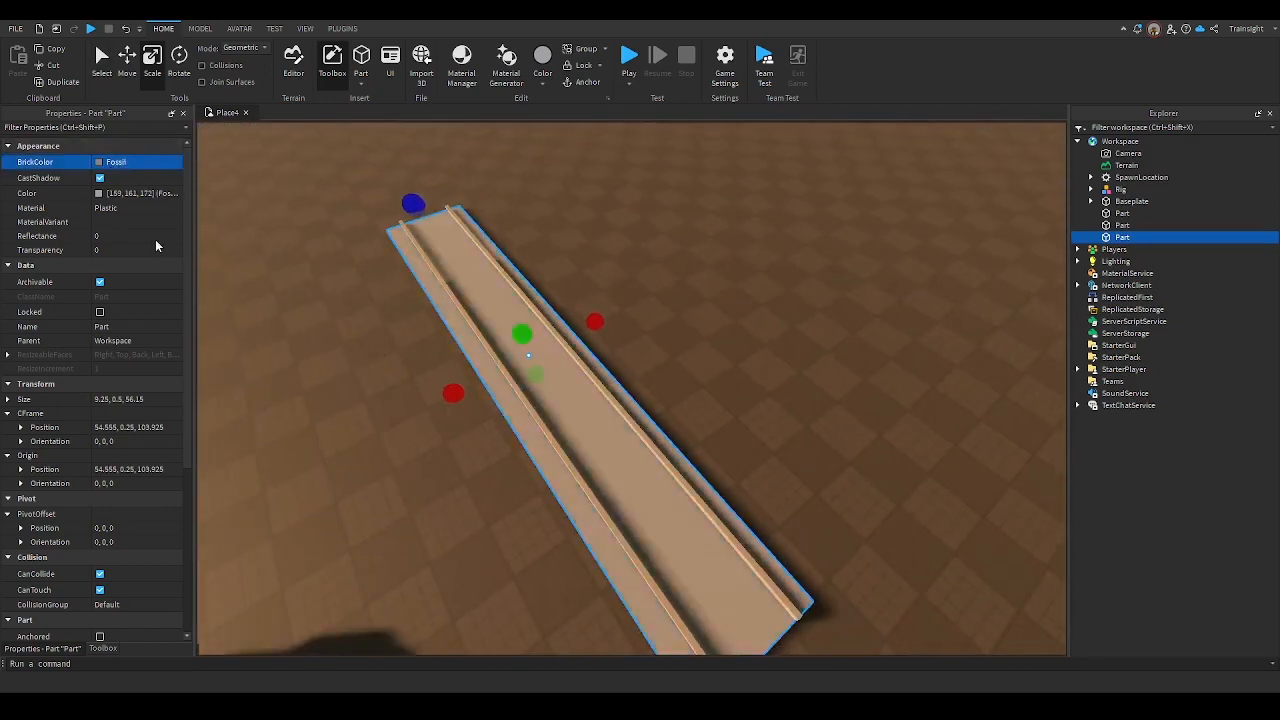
Set the flat base's BrickColor to Flint and give it a pebble-textured material
click(154, 380)
click(104, 208)
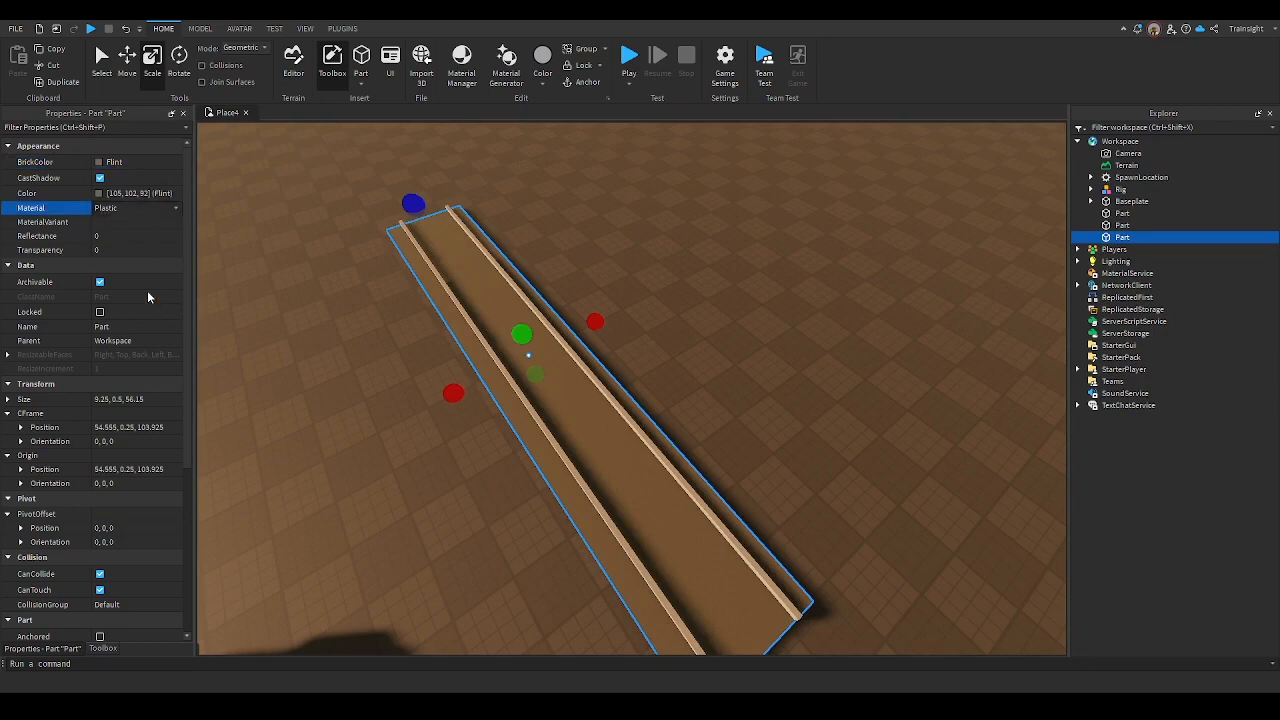
click(118, 248)
click(984, 371)
right_drag(984, 371, 984, 371)
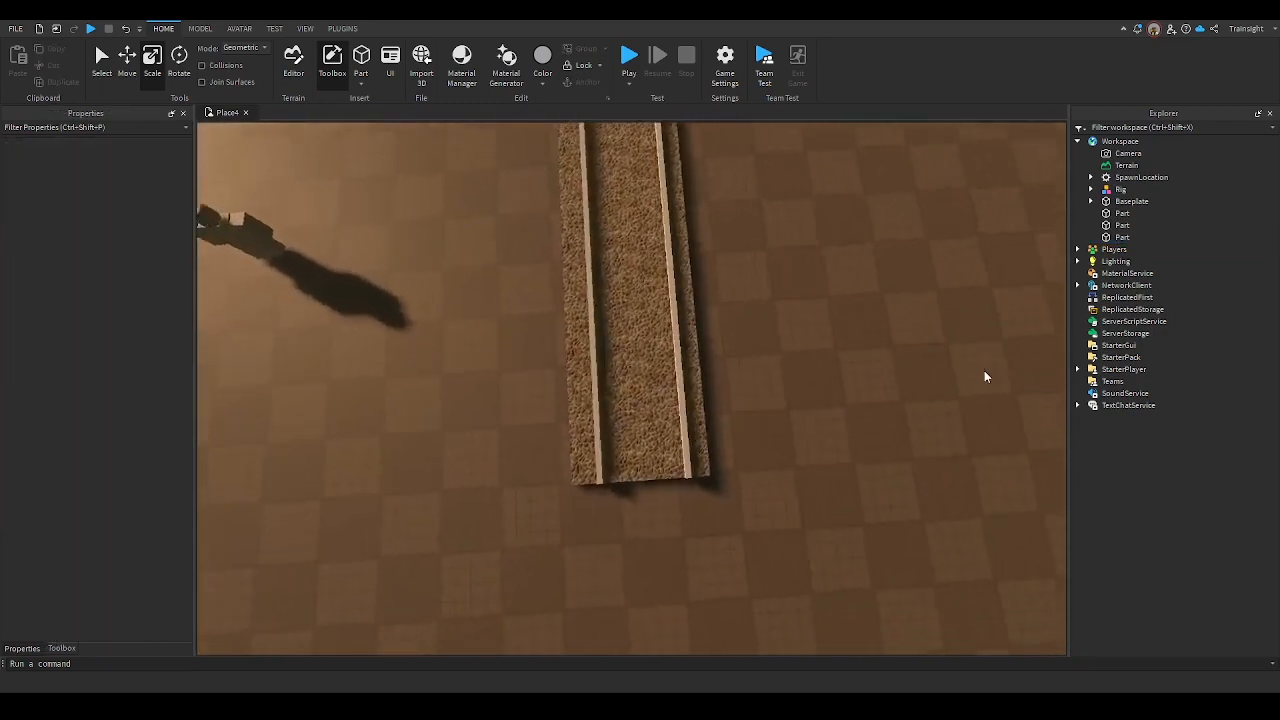
scroll(984, 371, up, 2)
Undo the base's color and material changes, and scale it to 6.15 studs wide to line up with the rails' outer edges
click(125, 28)
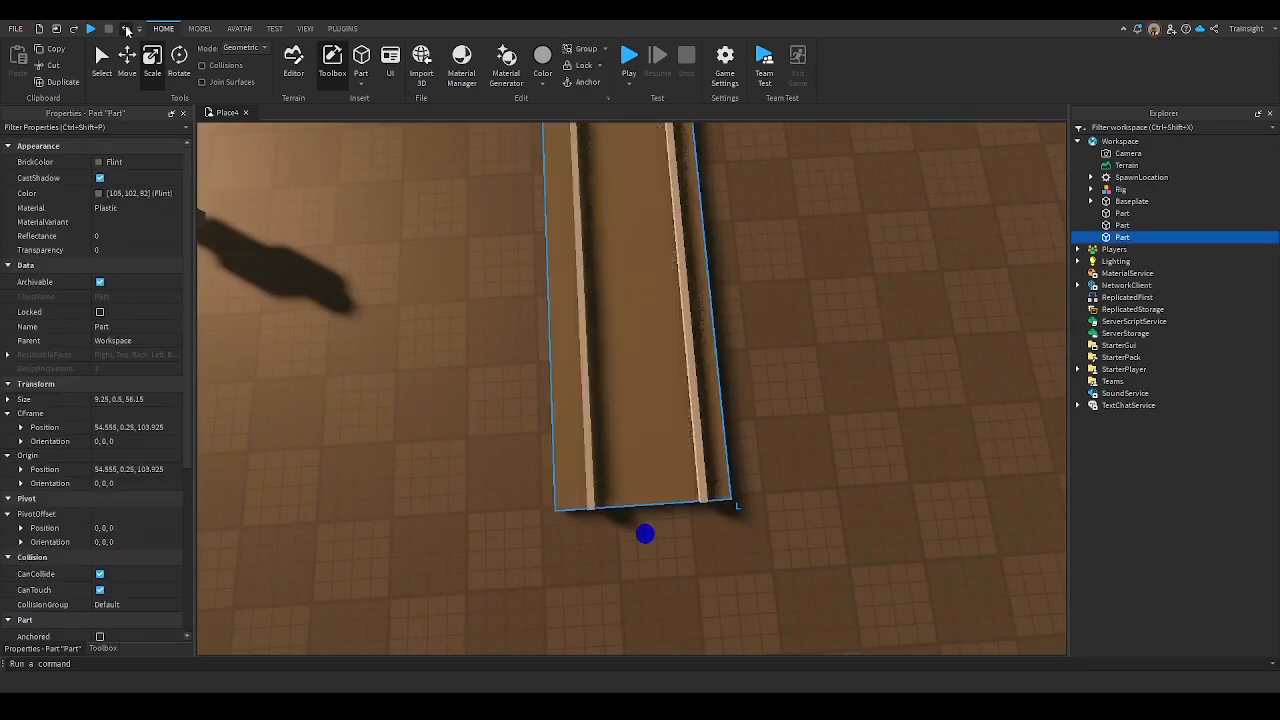
right_drag(530, 235, 530, 235)
drag(590, 328, 572, 336)
right_drag(572, 336, 578, 331)
key(d)
drag(625, 312, 631, 320)
key(e)
key(s)
right_drag(631, 320, 666, 352)
key(w)
key(a)
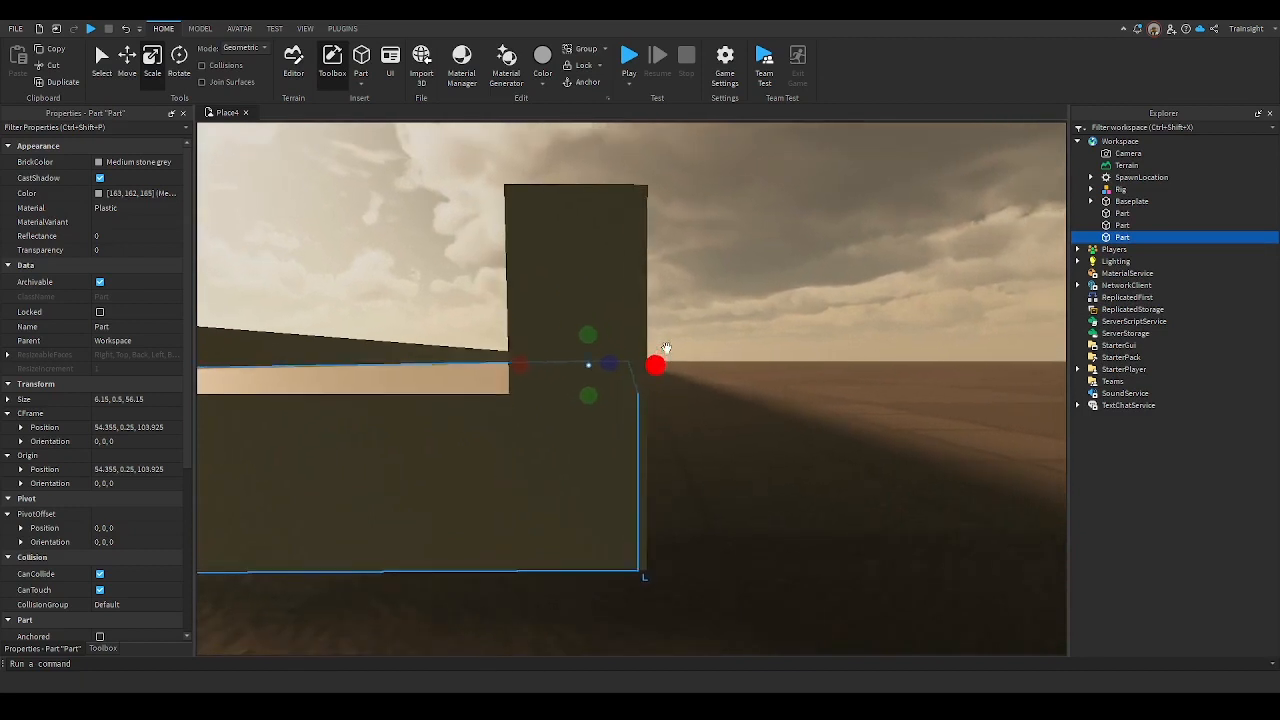
drag(662, 360, 661, 362)
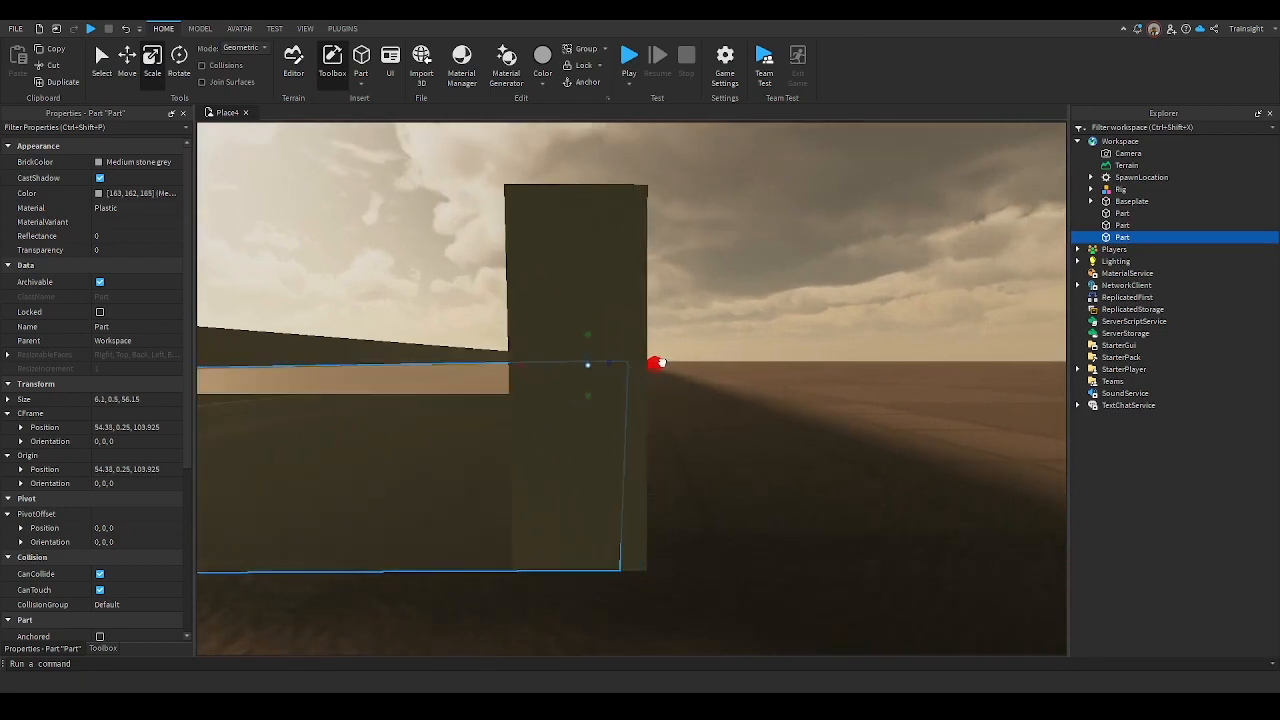
drag(661, 362, 661, 362)
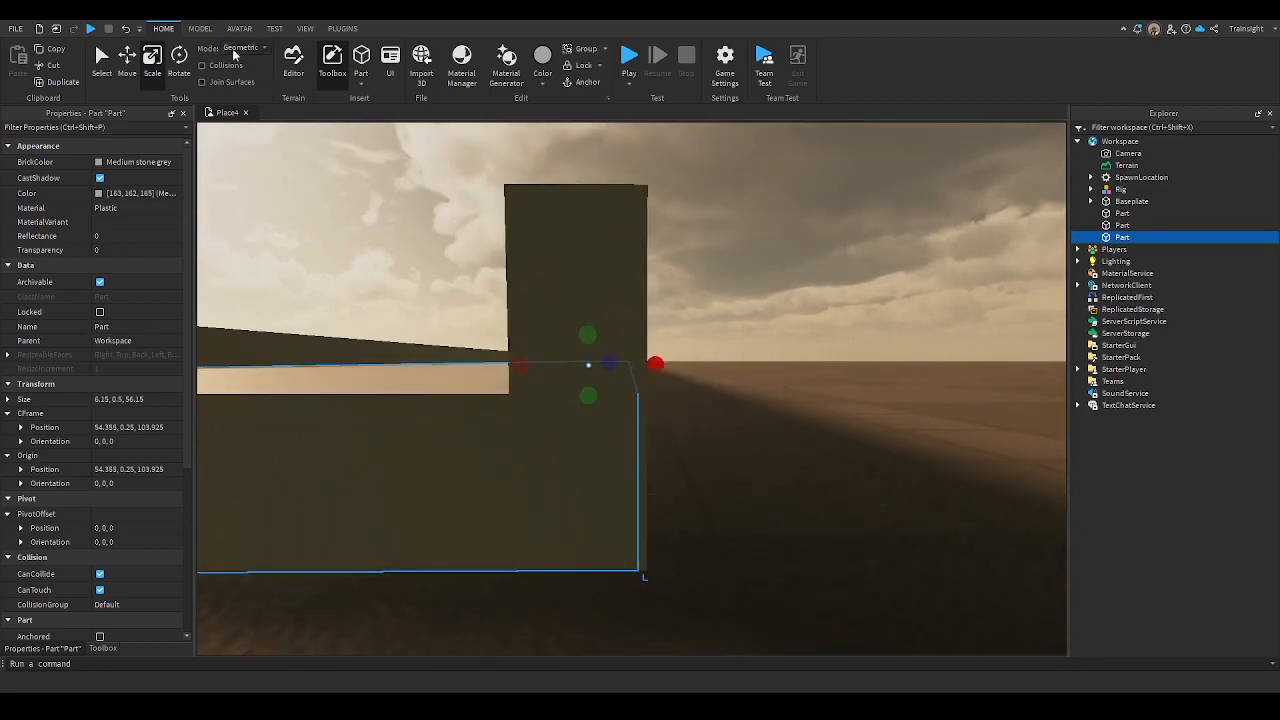
Scale the base symmetrically about its center to 8.85 studs wide
click(200, 28)
key(f)
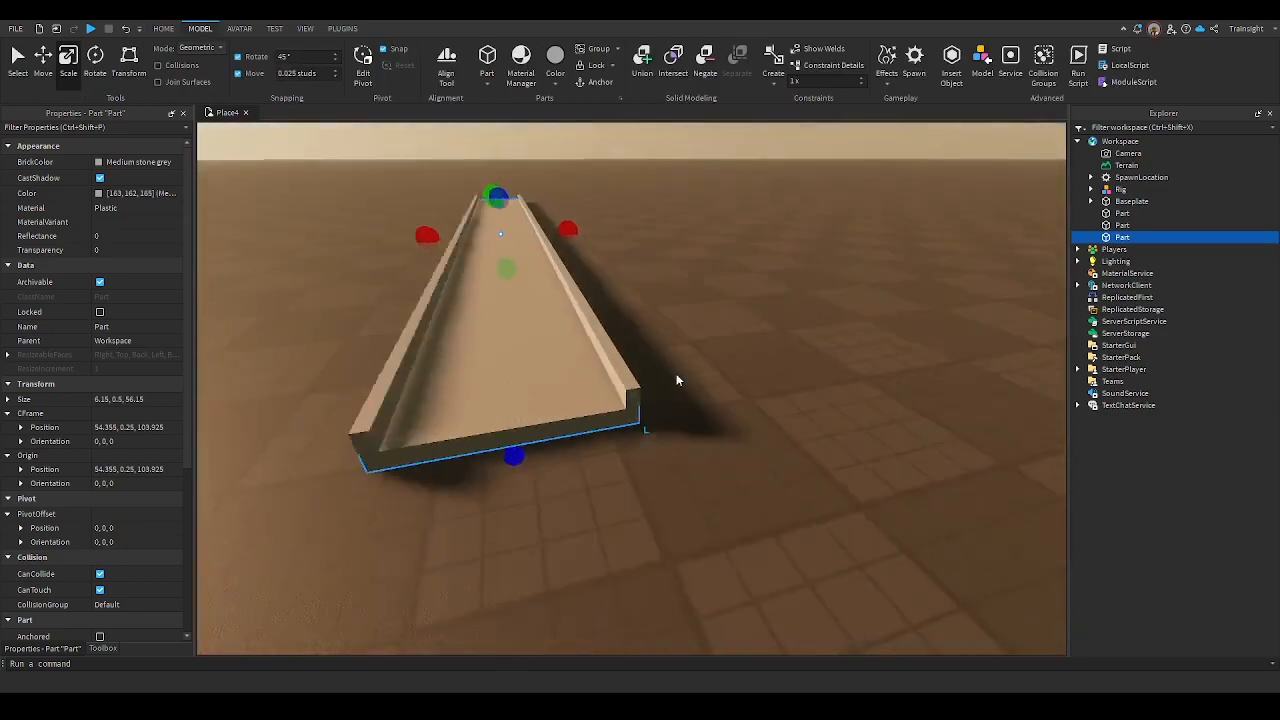
drag(601, 261, 609, 261)
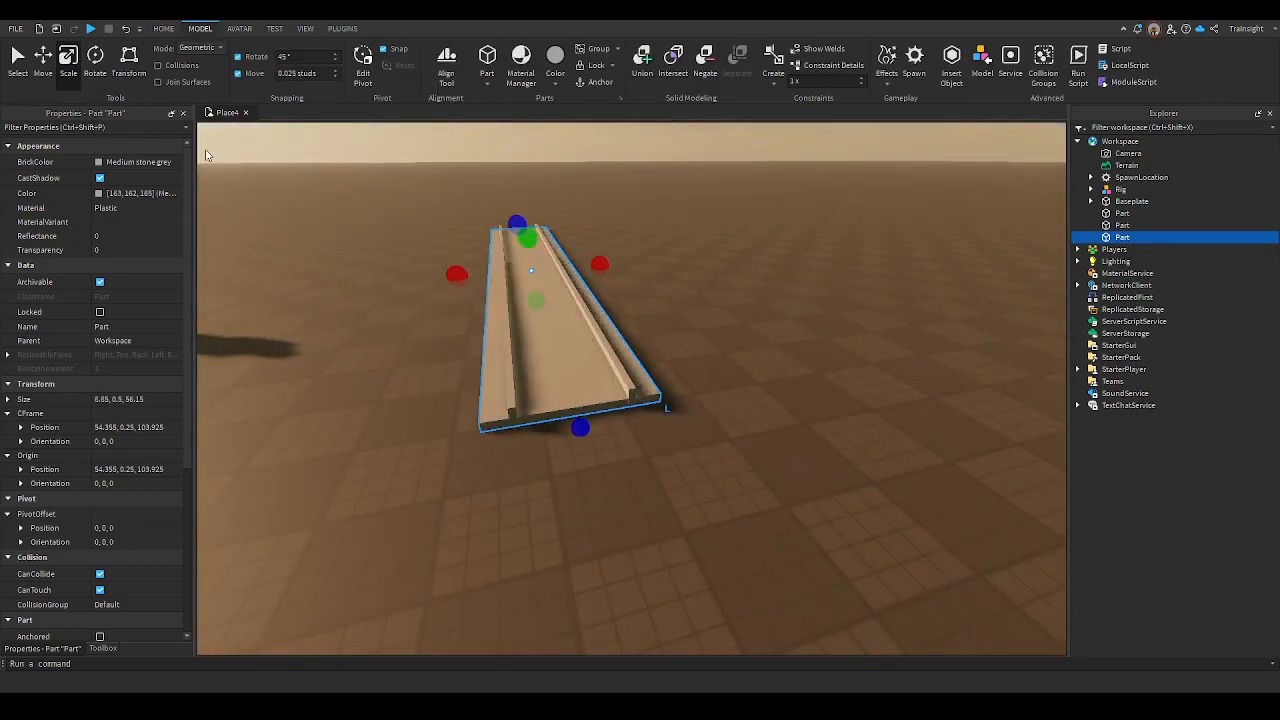
Set the base's BrickColor to Dark stone grey and its material to Pebble
click(101, 165)
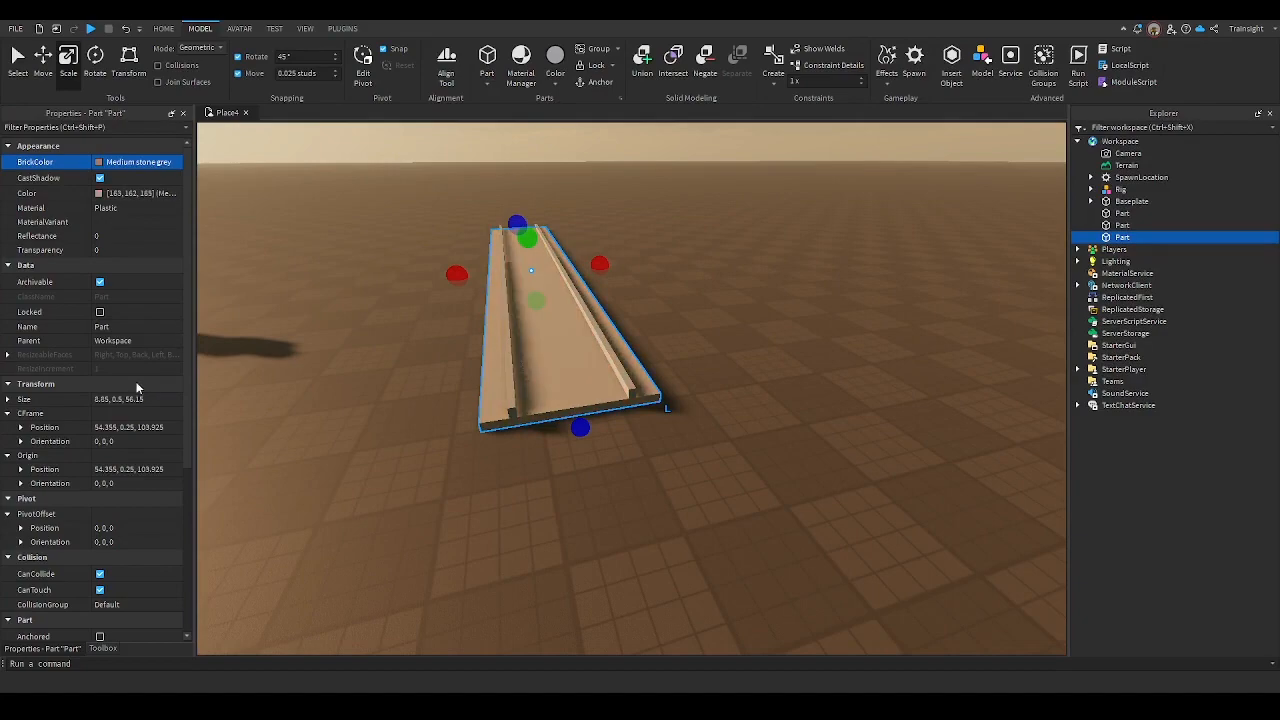
click(124, 373)
click(108, 208)
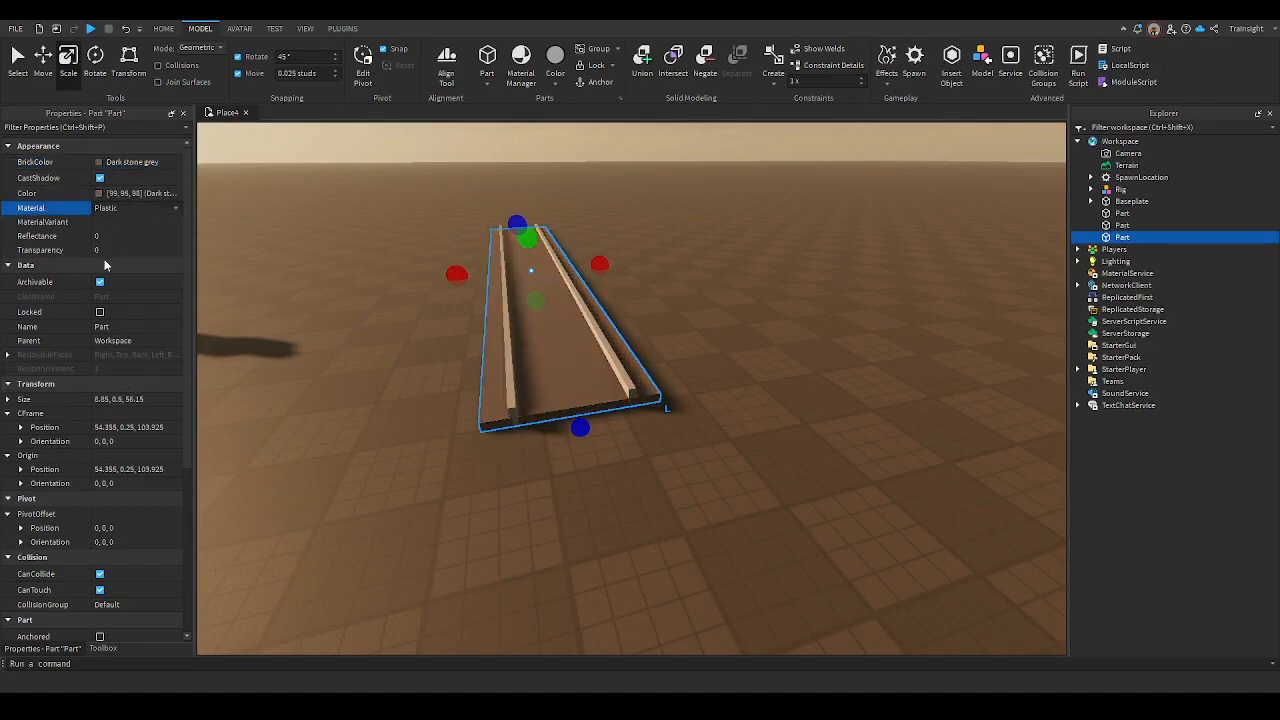
click(113, 308)
click(484, 502)
Select both rails and raise them together so they rest on top of the pebble base
right_drag(484, 502, 486, 496)
scroll(486, 497, up, 4)
scroll(486, 497, down, 5)
scroll(486, 497, up, 4)
scroll(486, 497, down, 6)
scroll(486, 497, up, 5)
scroll(486, 496, down, 4)
click(502, 392)
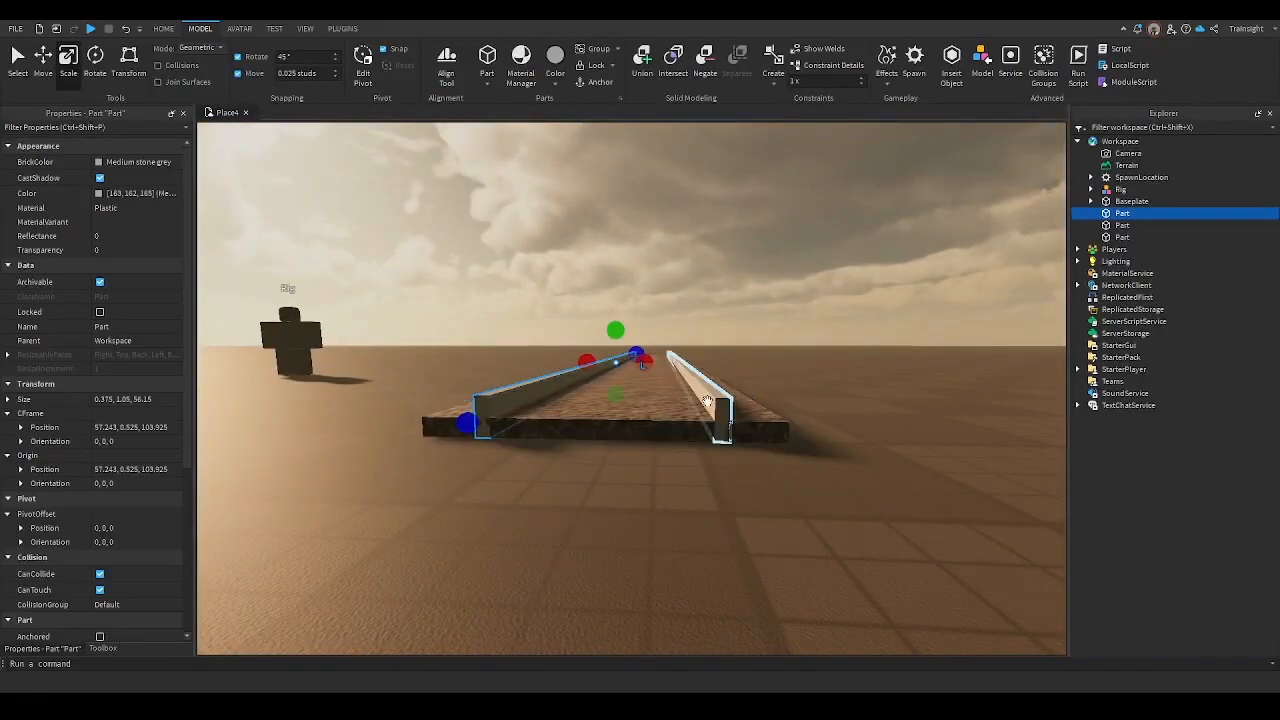
ctrl+click(707, 396)
click(38, 61)
right_drag(567, 375, 567, 375)
scroll(567, 375, up, 3)
drag(687, 567, 691, 561)
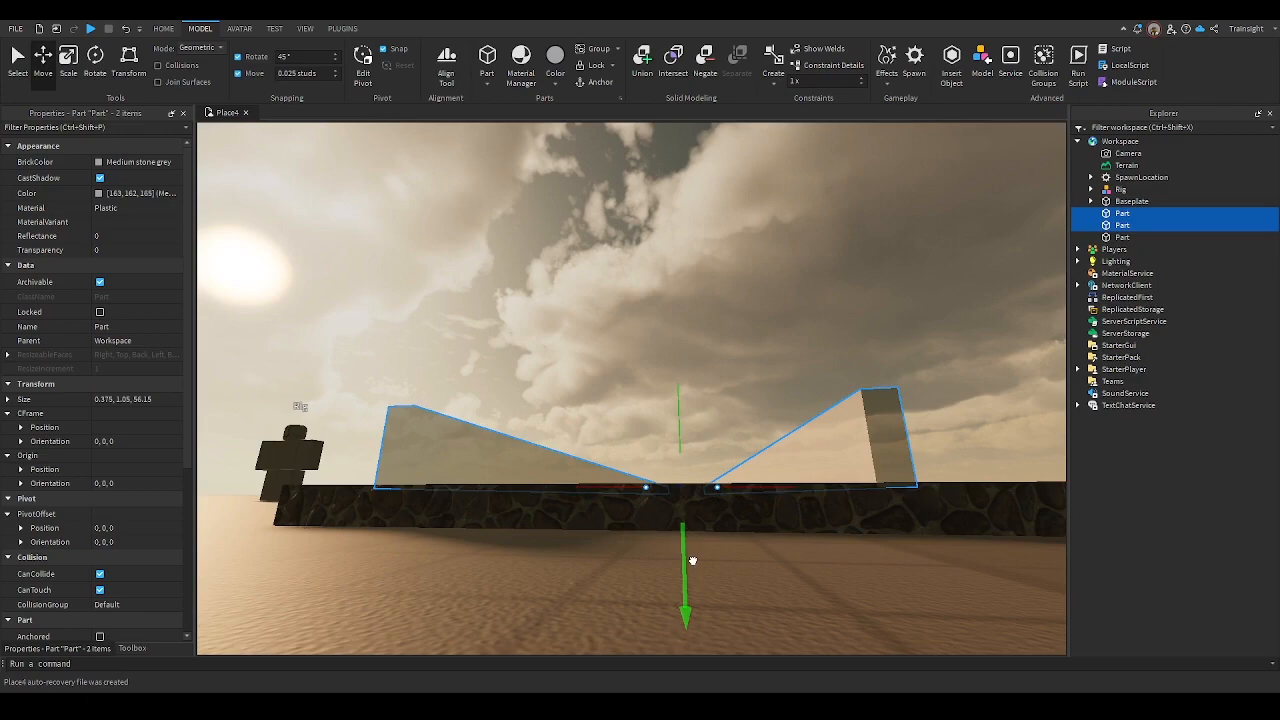
drag(689, 561, 686, 558)
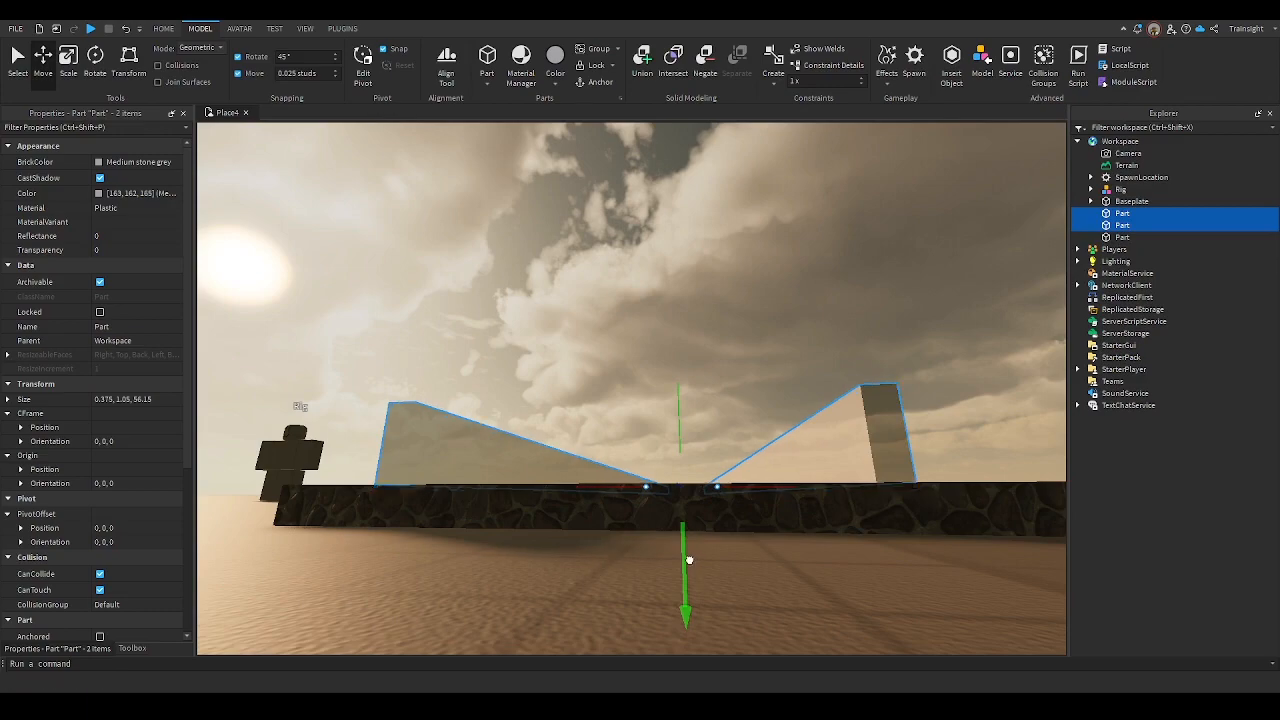
click(683, 243)
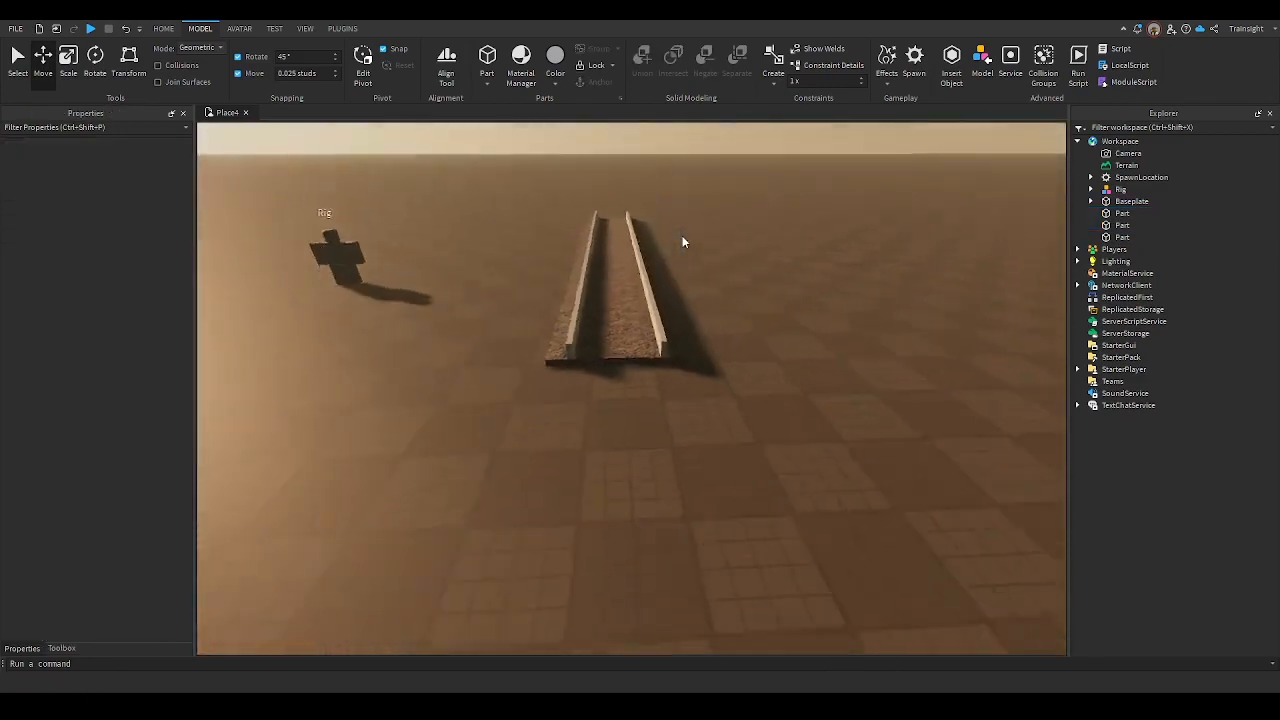
Duplicate the pebble base and scale the copy symmetrically into a crosswise sleeper 1.5 studs long at the track's middle
right_drag(682, 241, 682, 238)
scroll(682, 238, down, 4)
click(655, 383)
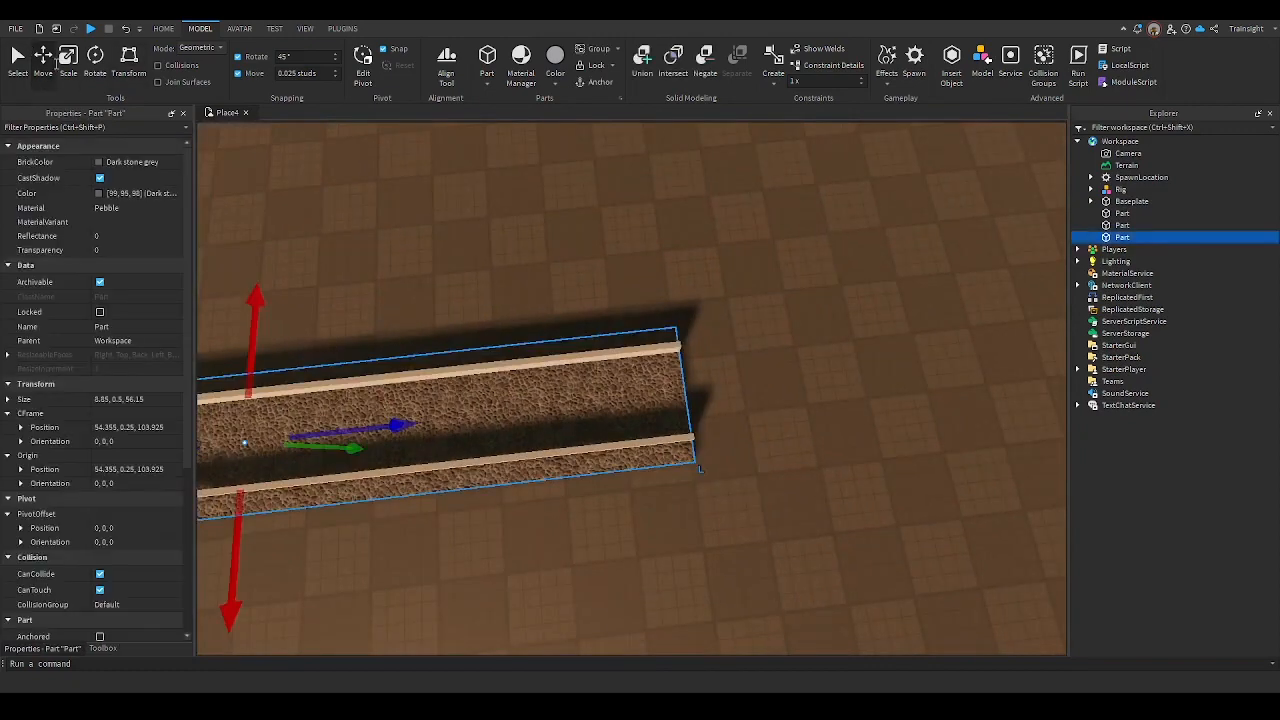
key(ctrl+3)
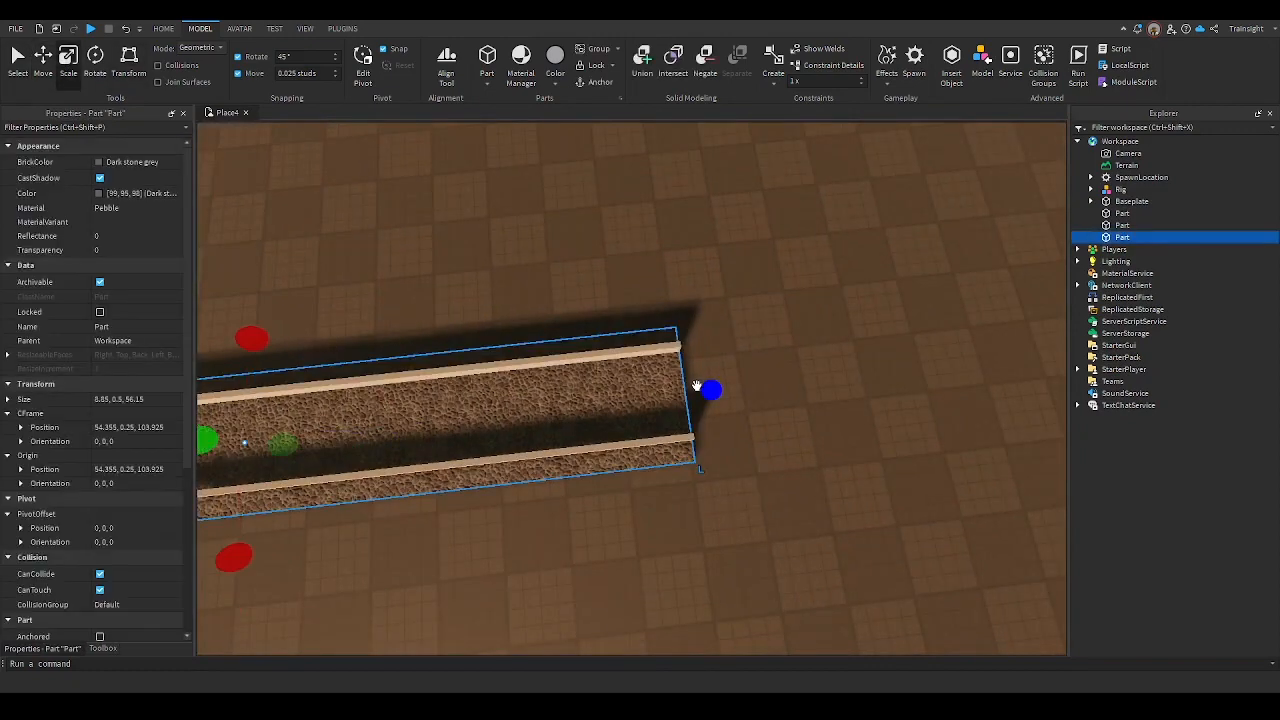
key(ctrl+d)
right_drag(696, 386, 697, 388)
ctrl+drag(730, 421, 660, 414)
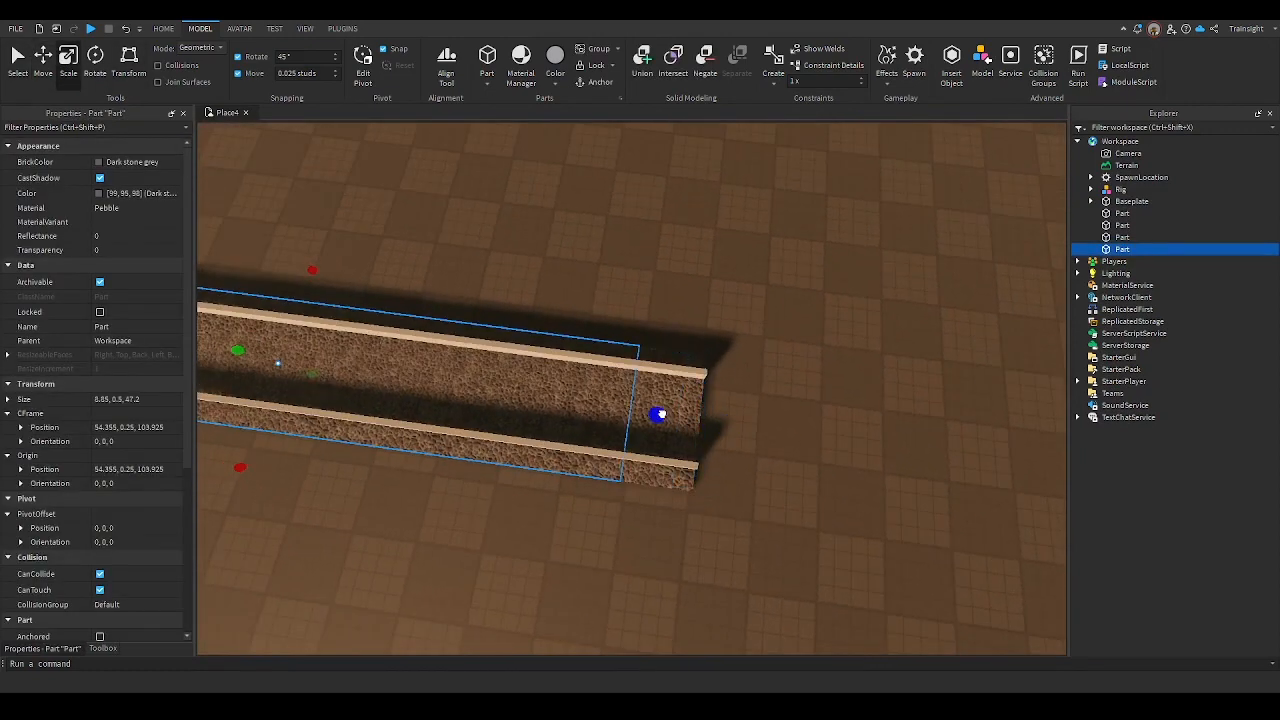
right_drag(660, 414, 643, 404)
ctrl+drag(573, 160, 611, 325)
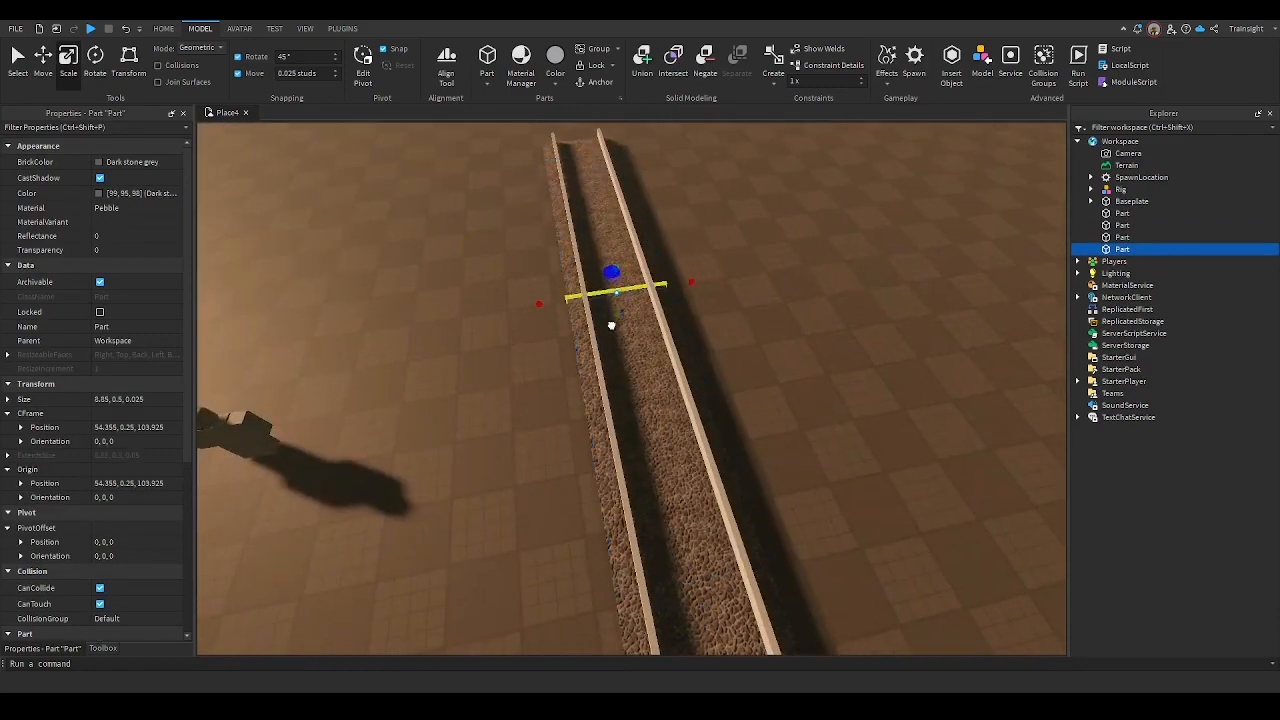
ctrl+drag(598, 256, 605, 248)
right_drag(607, 254, 593, 361)
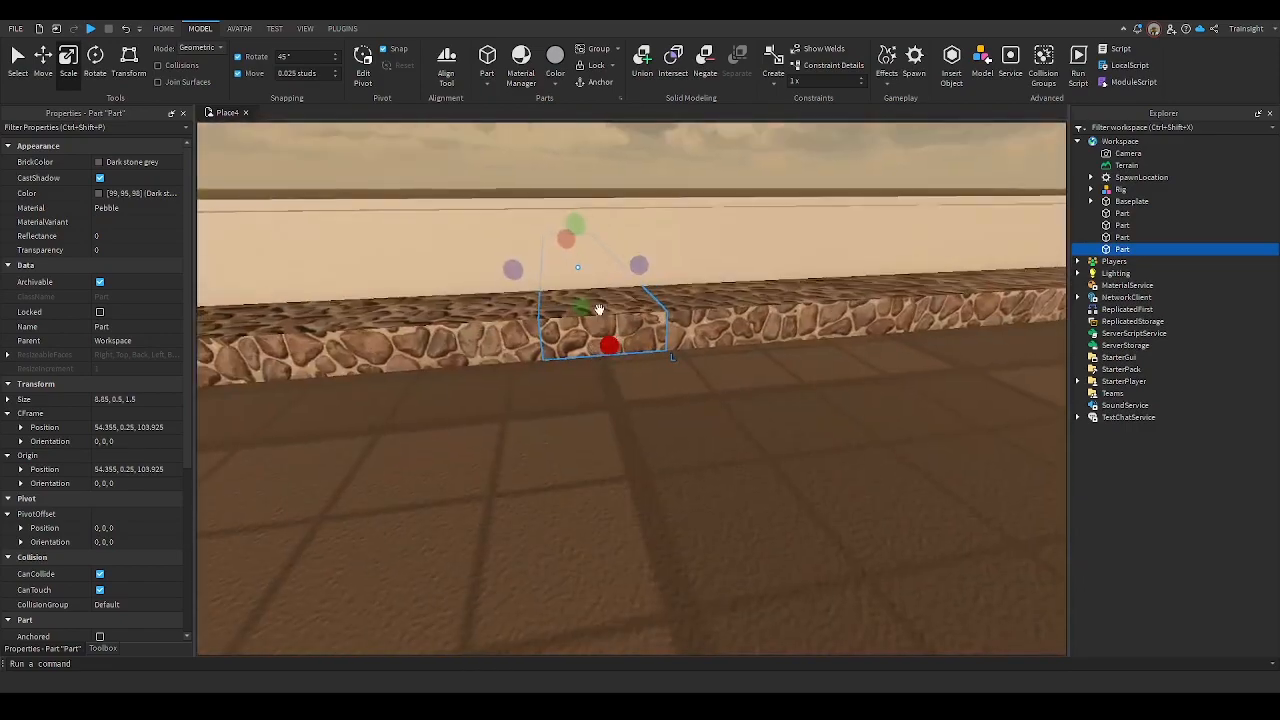
Raise the sleeper 0.5 studs onto the base's top surface and set its material to Wood
key(ctrl+2)
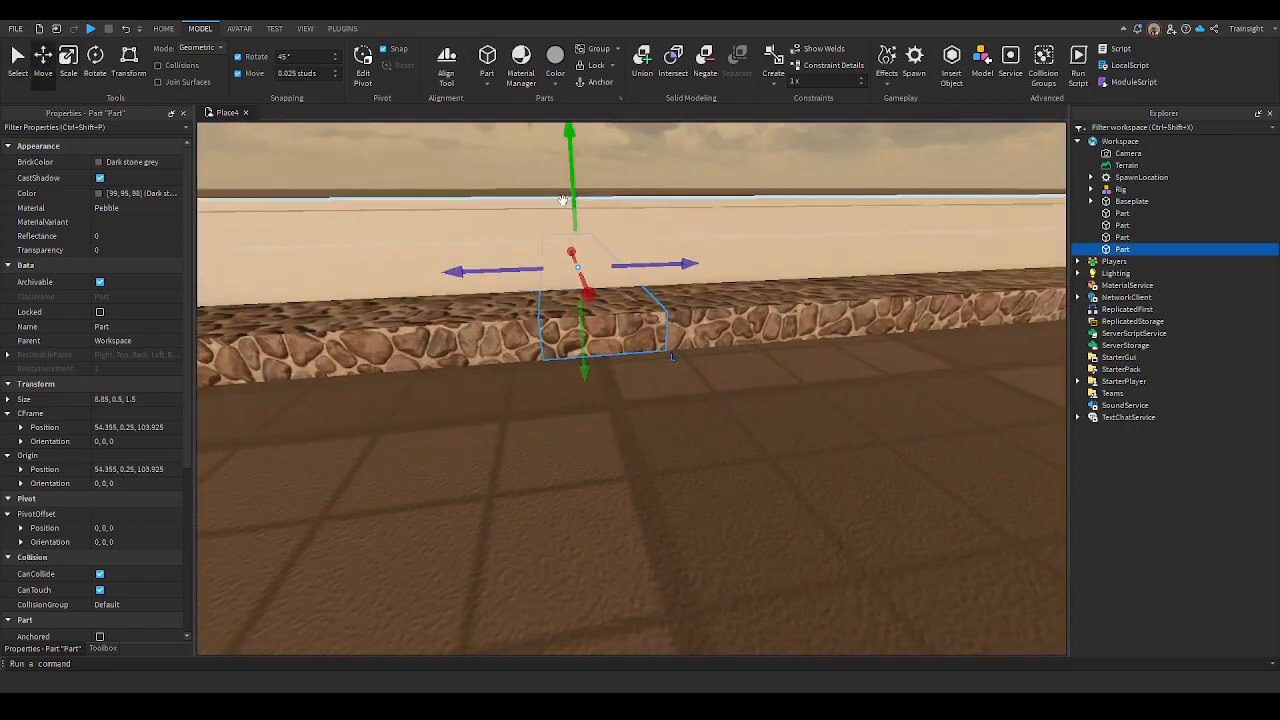
drag(572, 200, 569, 171)
click(113, 210)
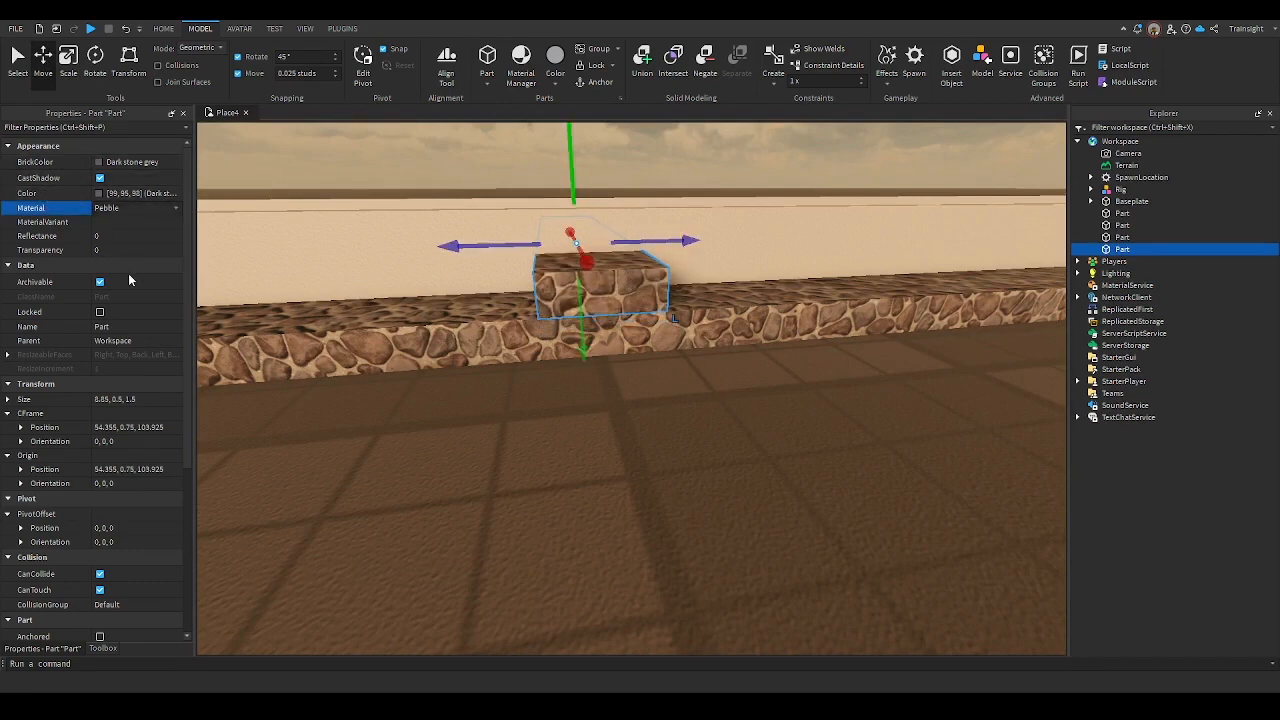
click(464, 474)
scroll(464, 474, down, 5)
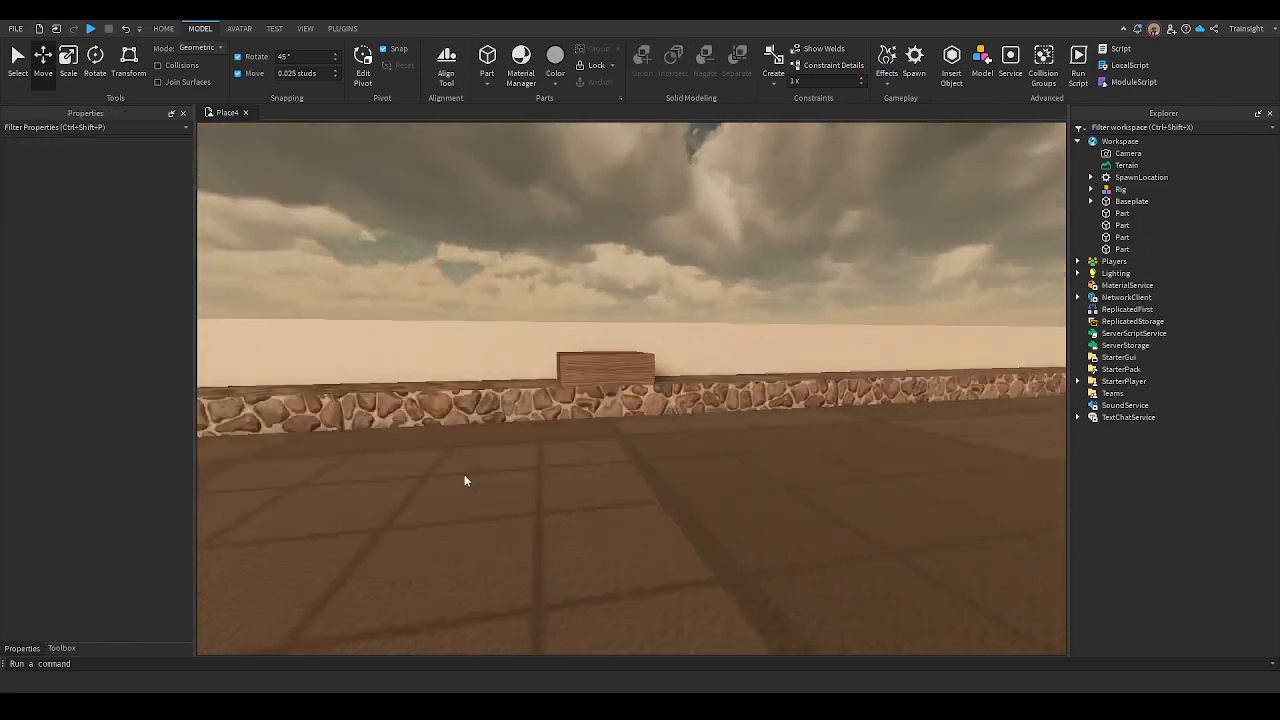
scroll(478, 460, down, 5)
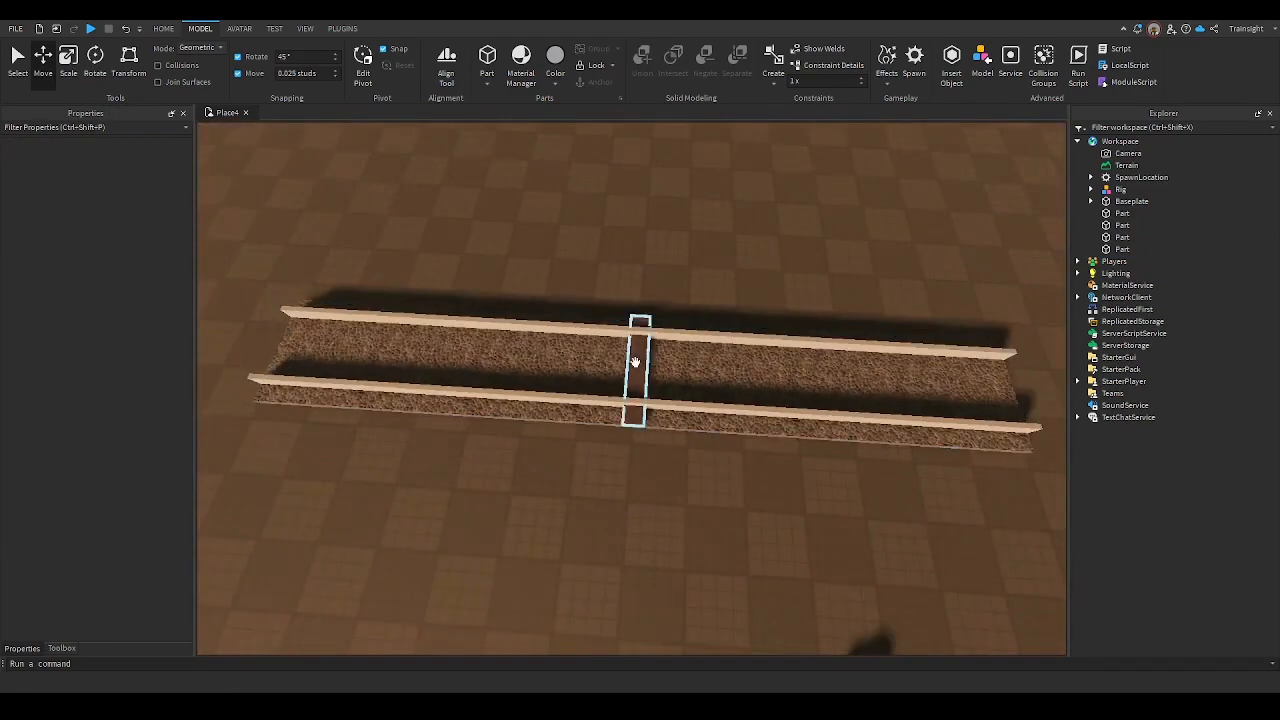
Duplicate the wooden sleeper repeatedly and space the copies along the track from the middle
click(628, 366)
drag(560, 363, 664, 417)
key(ctrl+d)
key(ctrl+d)
key(ctrl+d)
key(ctrl+d)
key(ctrl+d)
key(ctrl+d)
key(ctrl+d)
key(ctrl+d)
key(ctrl+d)
key(ctrl+d)
key(ctrl+d)
Add more sleeper copies up to the remaining end of the track and delete the surplus one at that end
drag(664, 417, 845, 441)
key(ctrl+d)
key(ctrl+d)
key(ctrl+d)
key(ctrl+d)
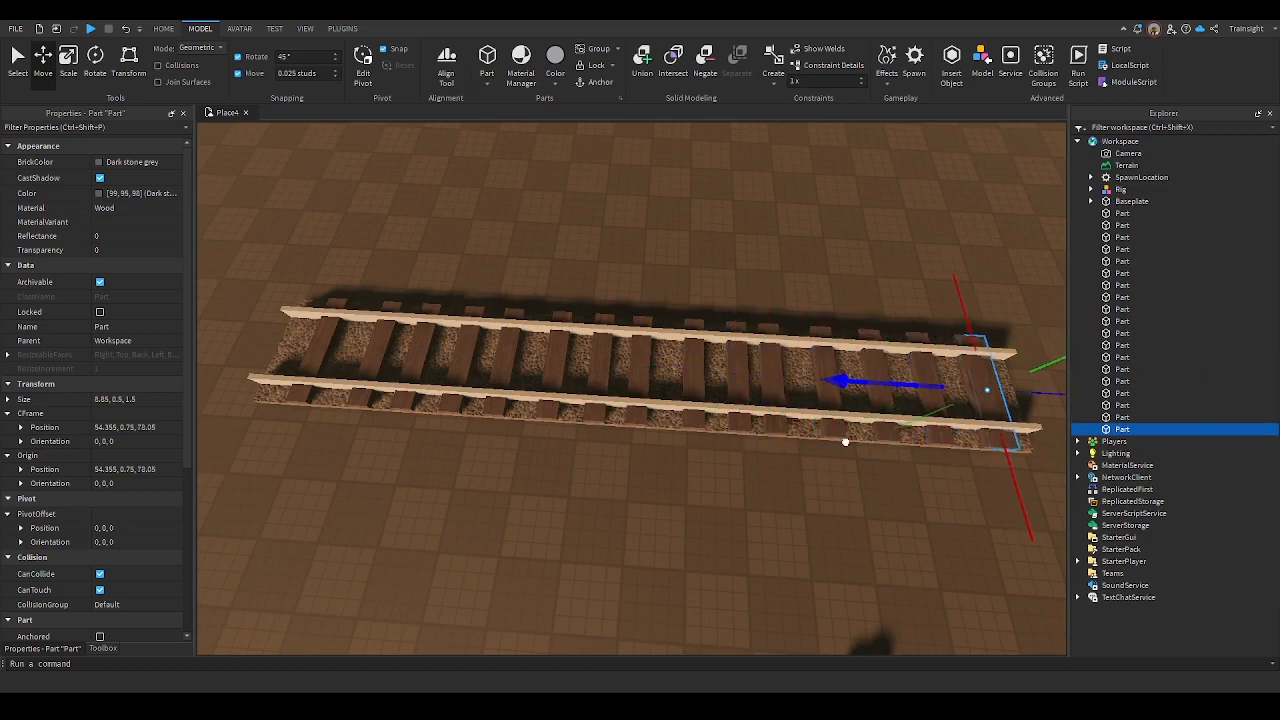
key(Delete)
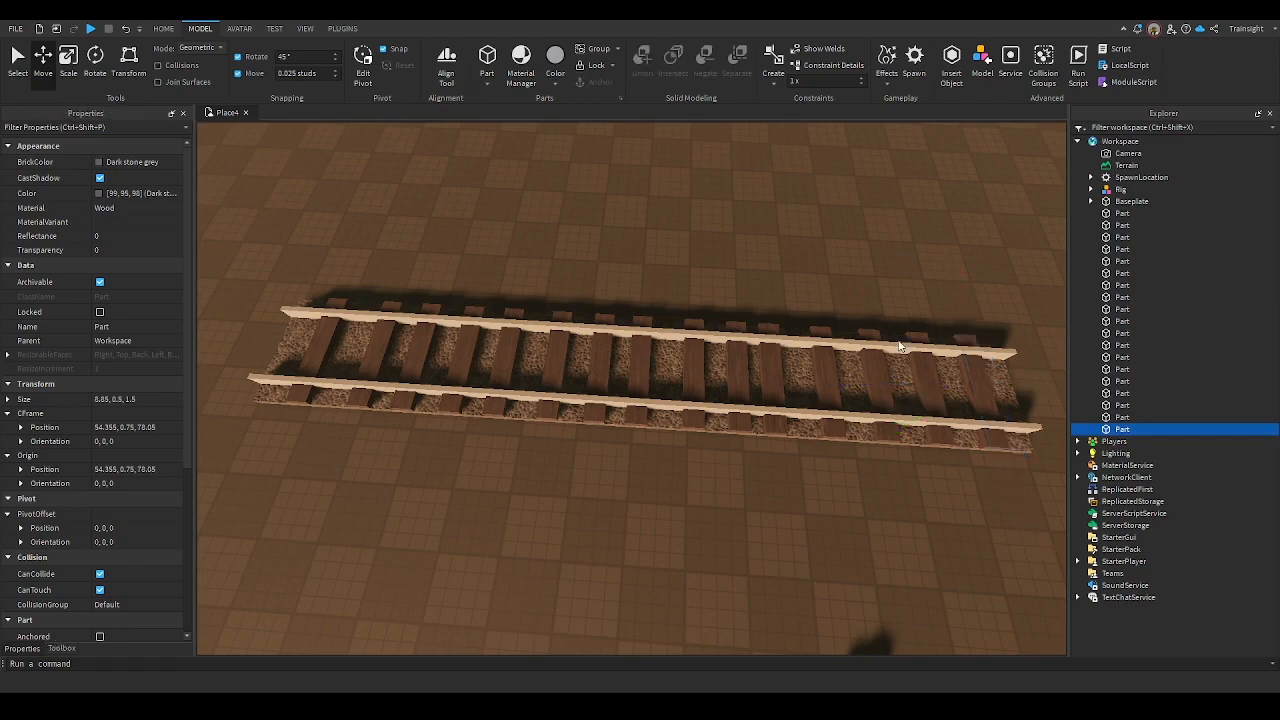
Select all rails, sleepers and the base, and anchor them
right_drag(700, 380, 476, 228)
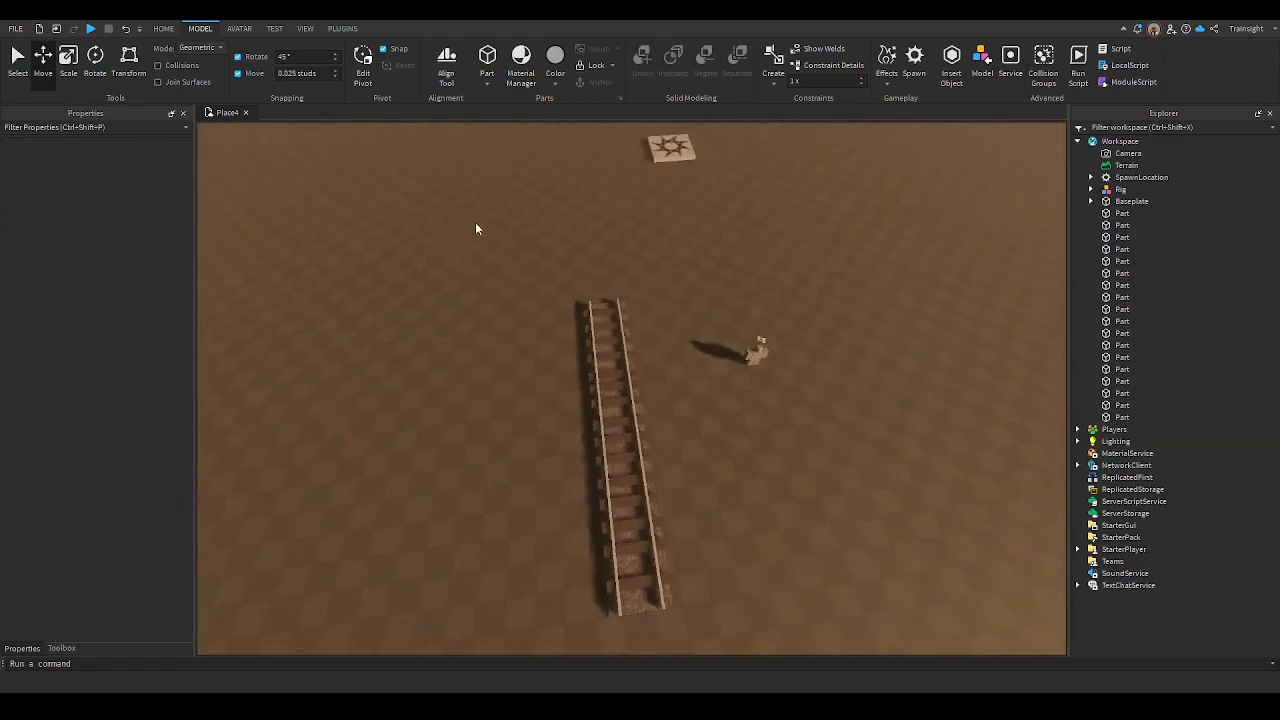
drag(466, 228, 670, 578)
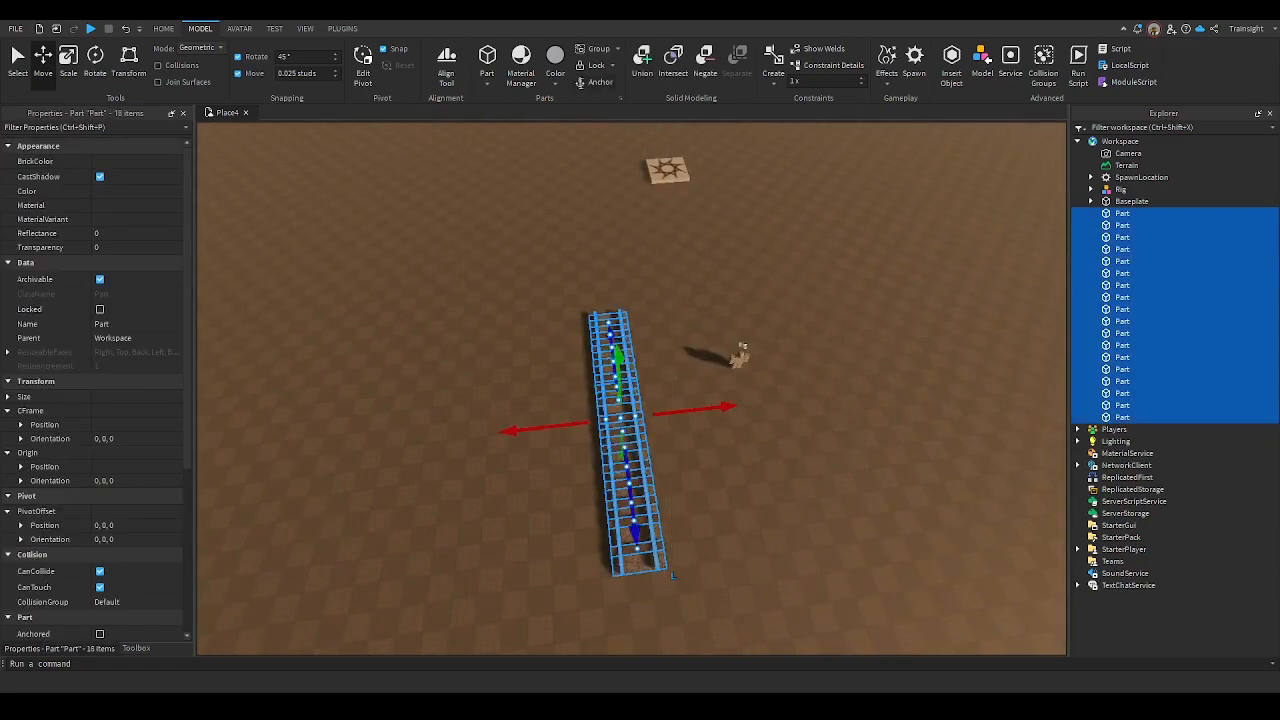
scroll(624, 285, up, 5)
Exclude both rails from the selection and turn off CanCollide for the sleepers and base
ctrl+click(620, 377)
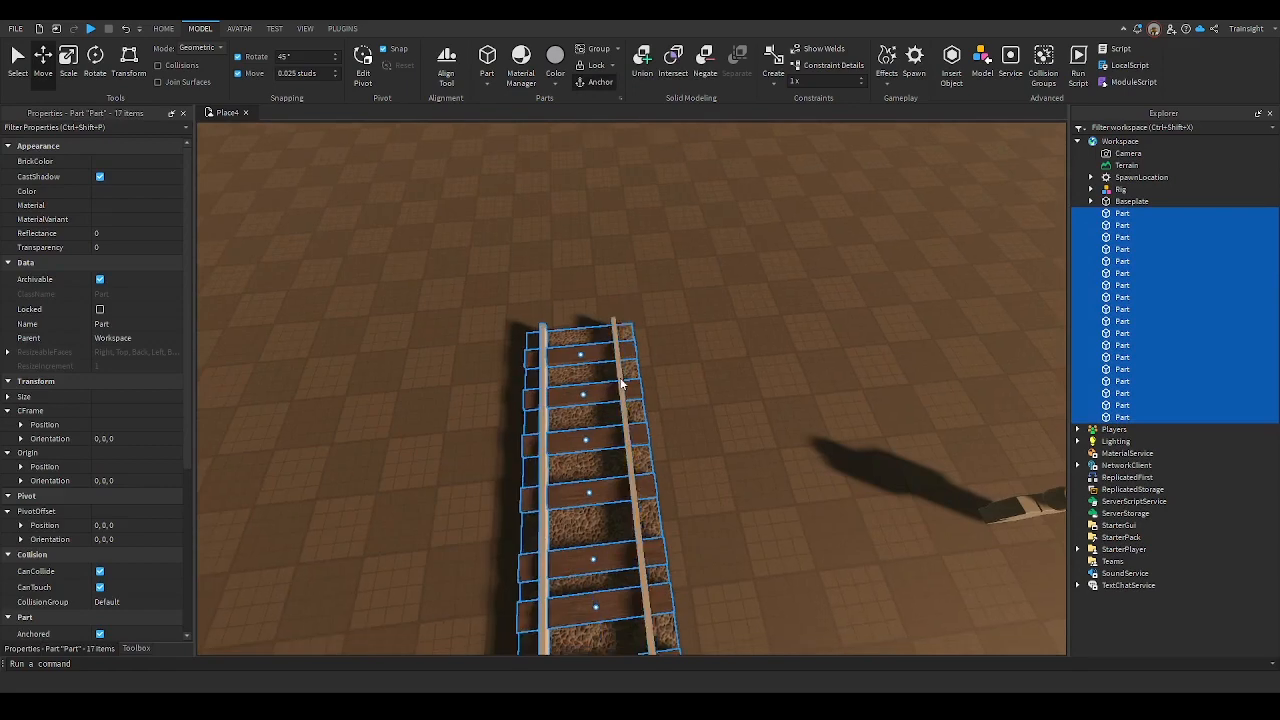
ctrl+click(533, 404)
scroll(95, 530, down, 1)
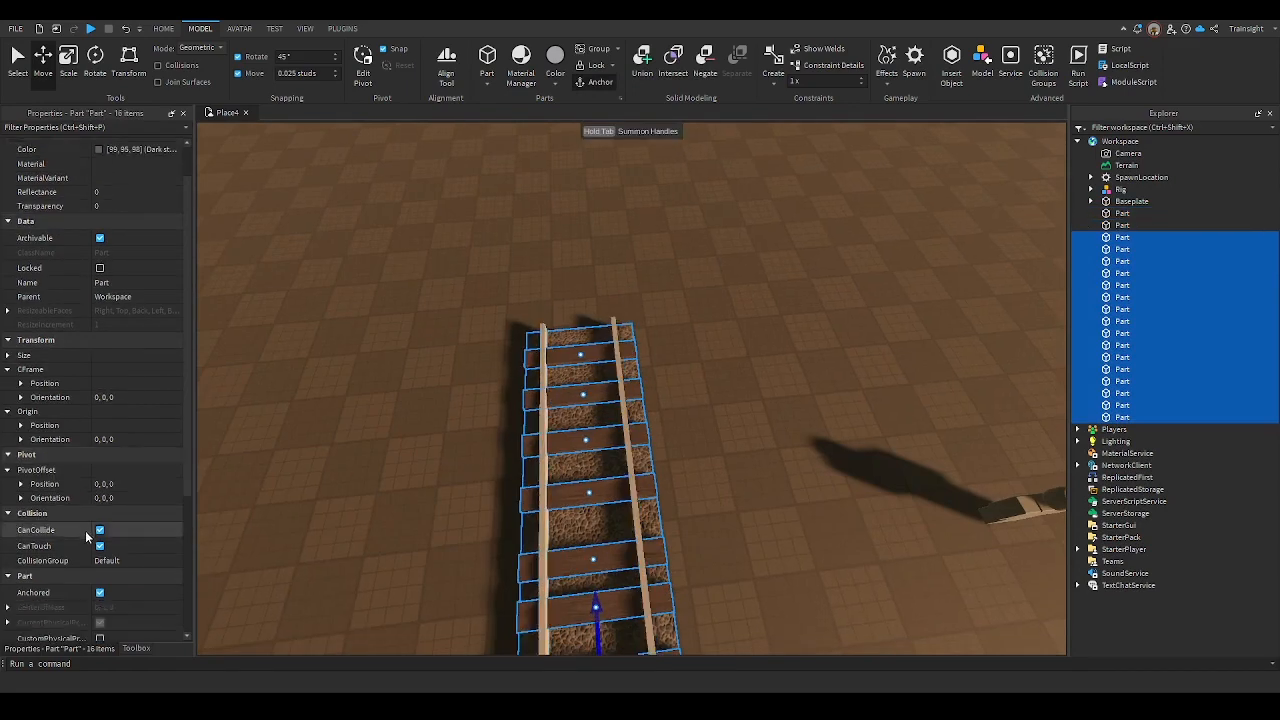
click(101, 531)
Group all the track parts into a single model named Rails
scroll(271, 466, down, 5)
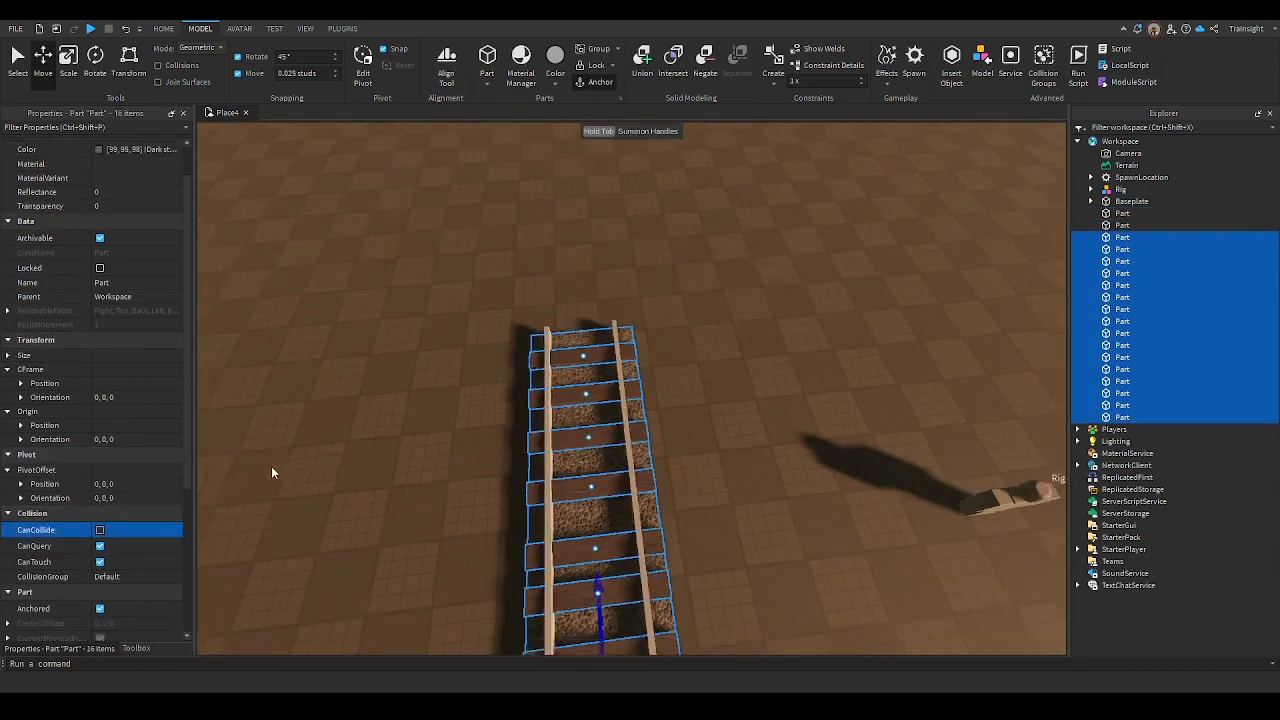
click(457, 320)
drag(457, 318, 537, 483)
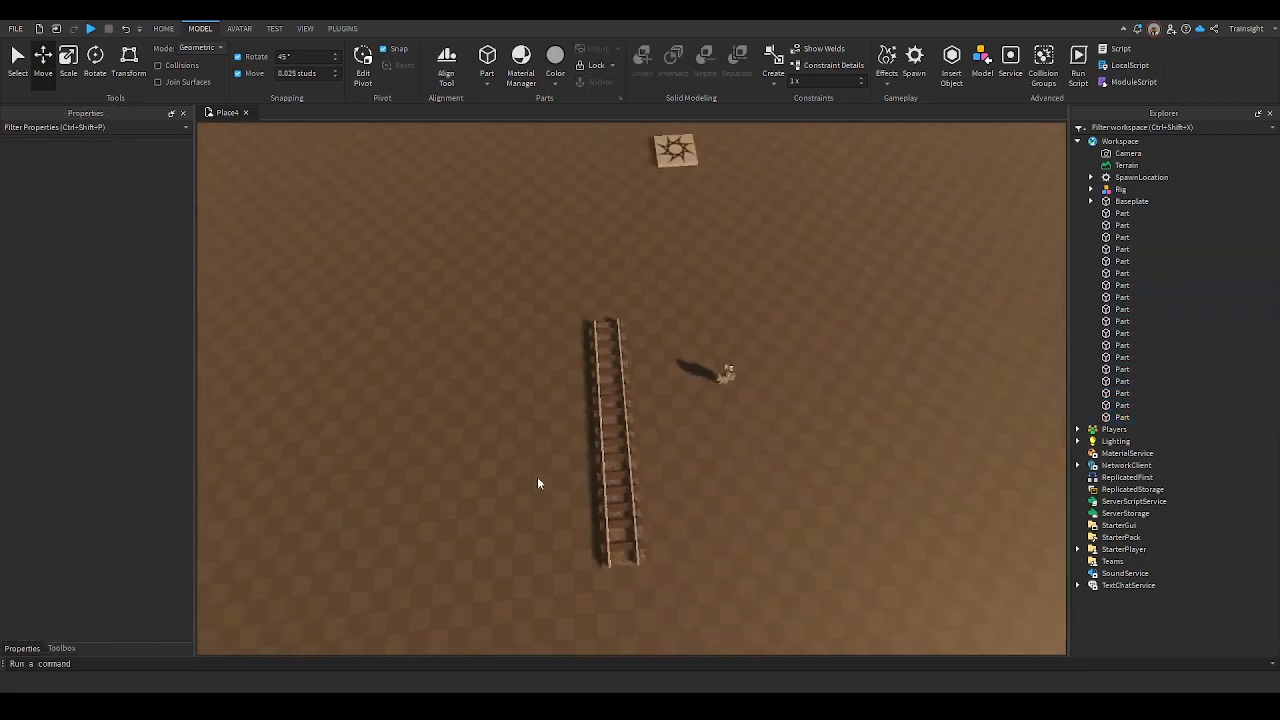
drag(508, 211, 637, 617)
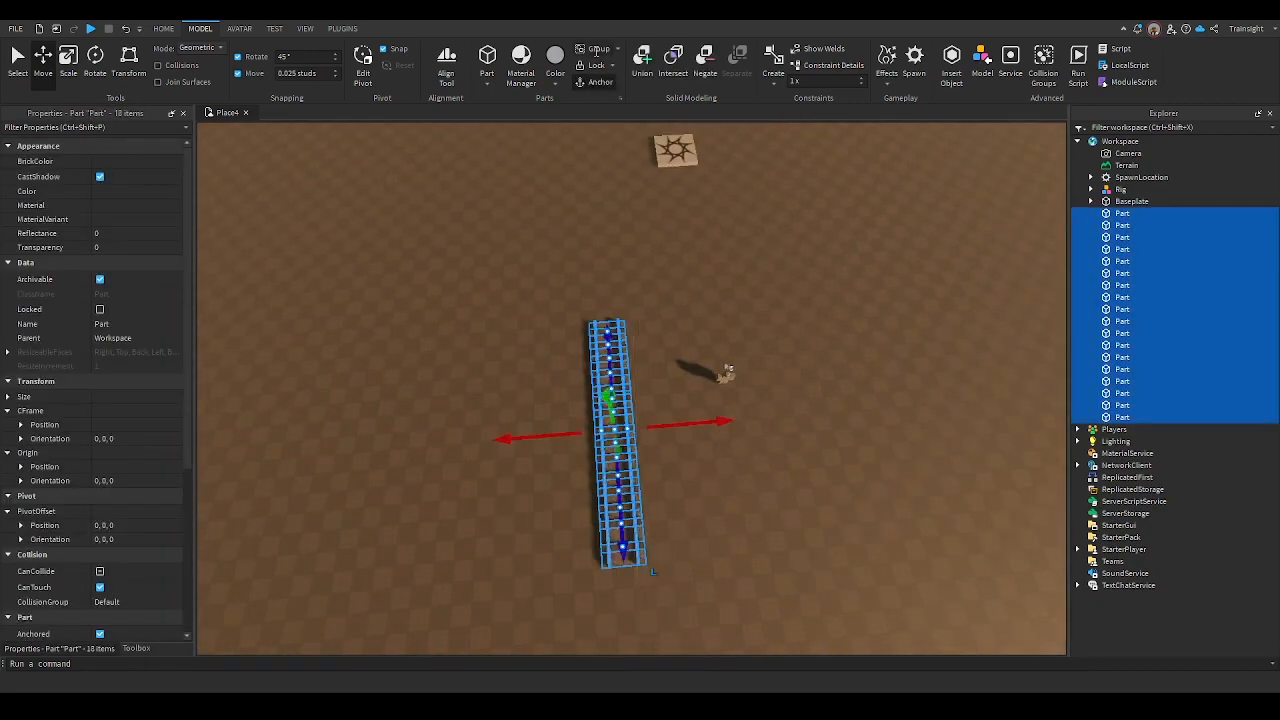
click(598, 50)
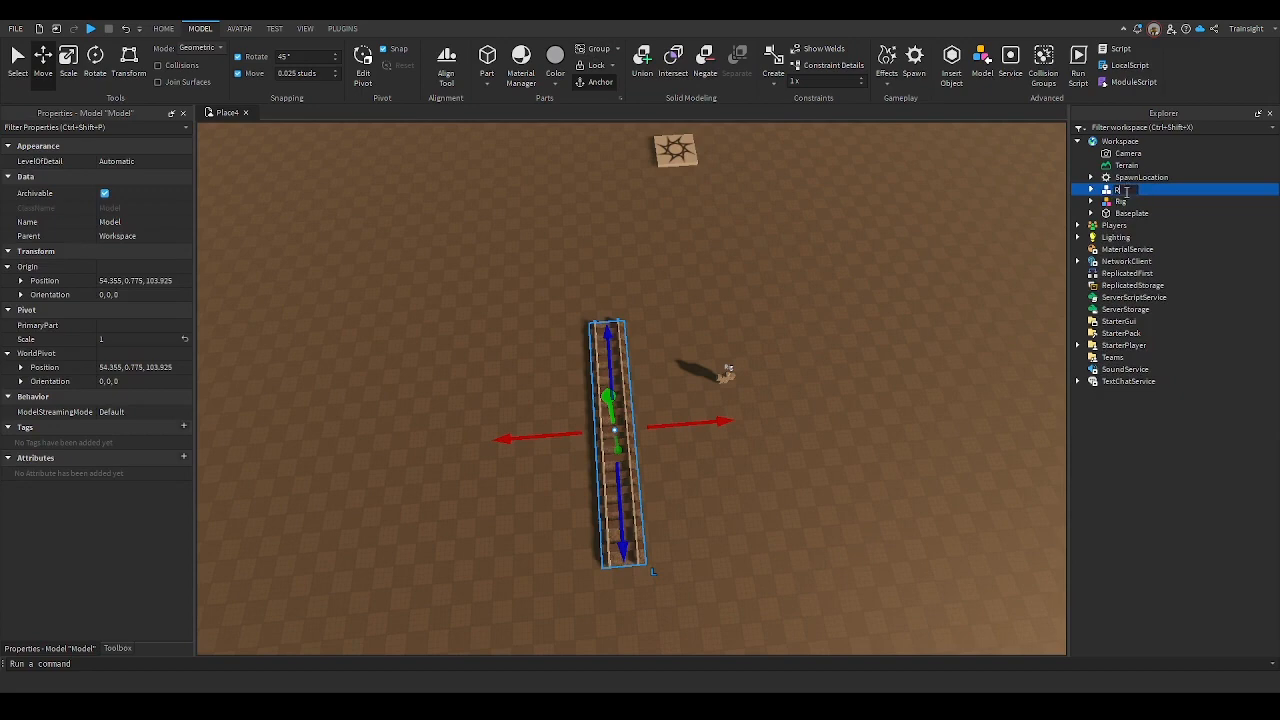
click(878, 484)
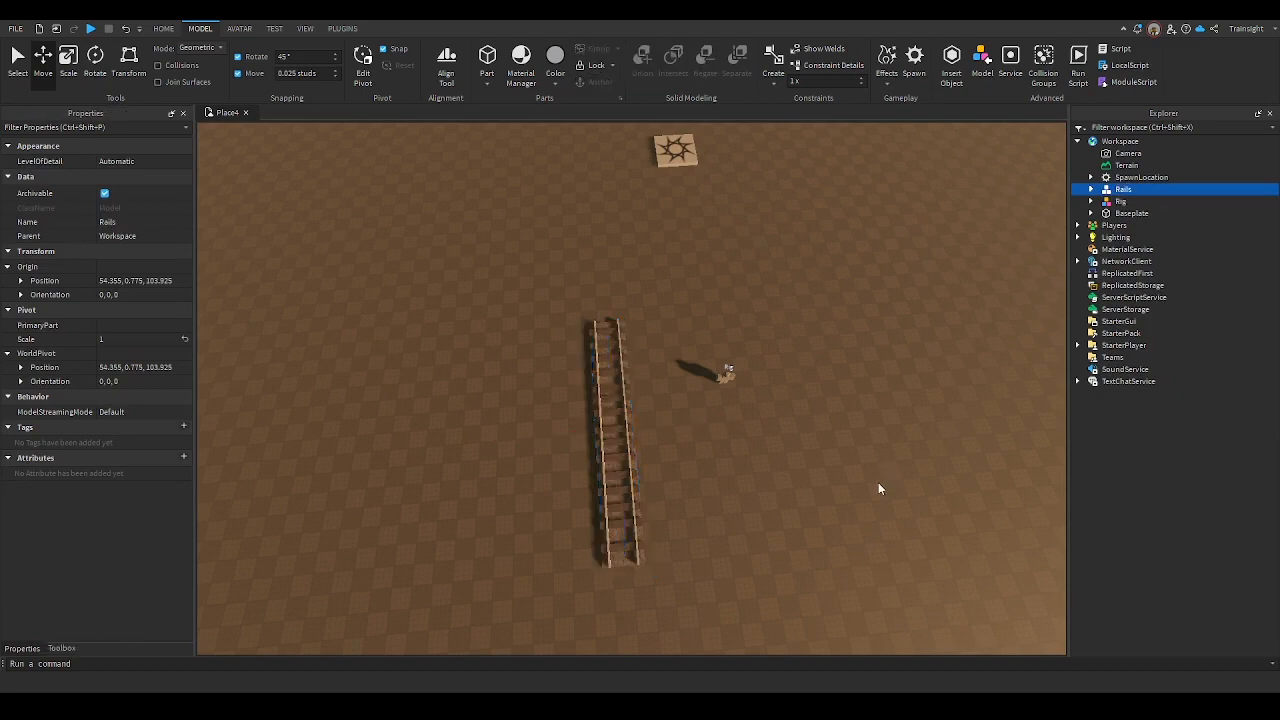
key(w)
right_drag(879, 485, 878, 484)
key(s)
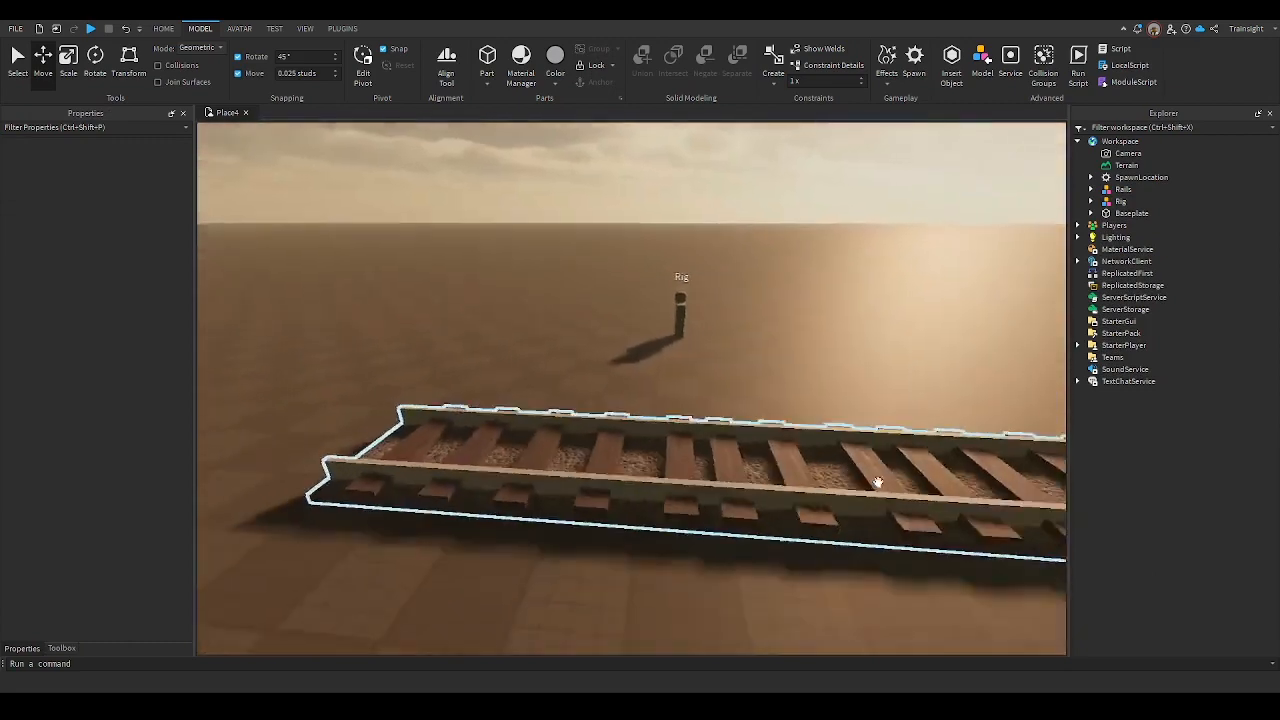
Duplicate the Rails model and move the copy along the track line until it joins one end of the original
click(873, 478)
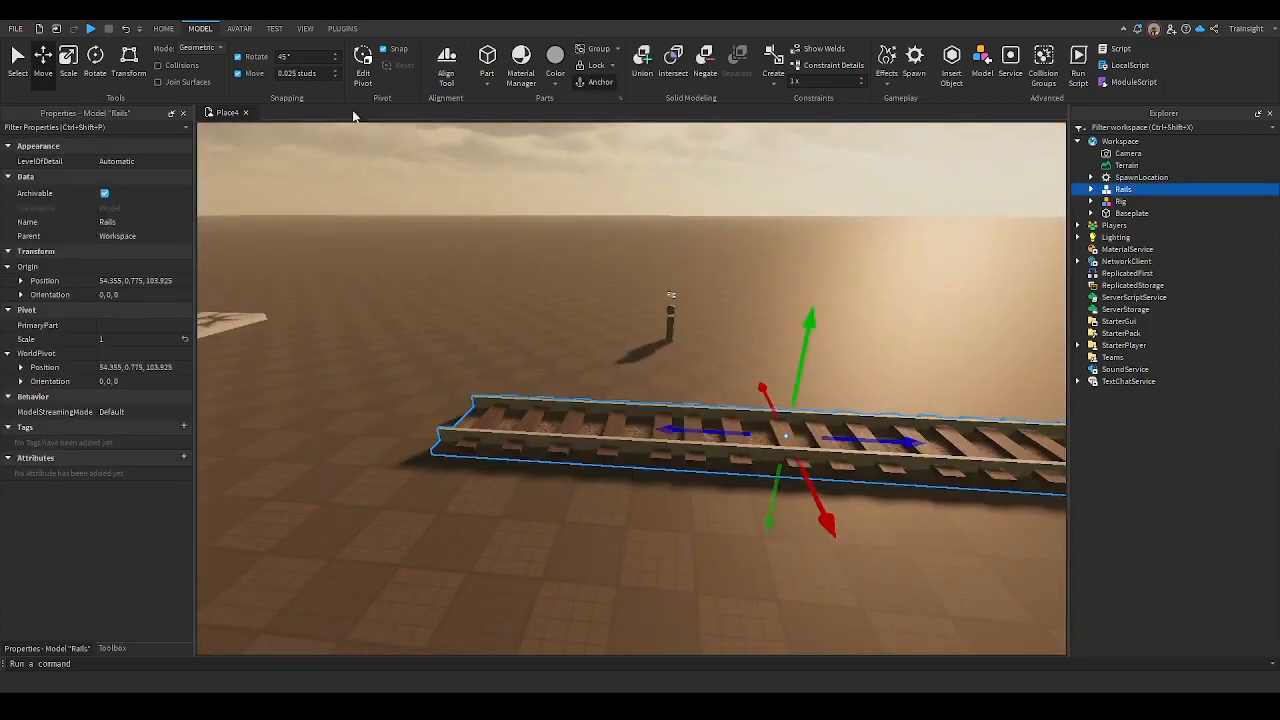
key(ctrl+d)
drag(685, 429, 394, 346)
key(a)
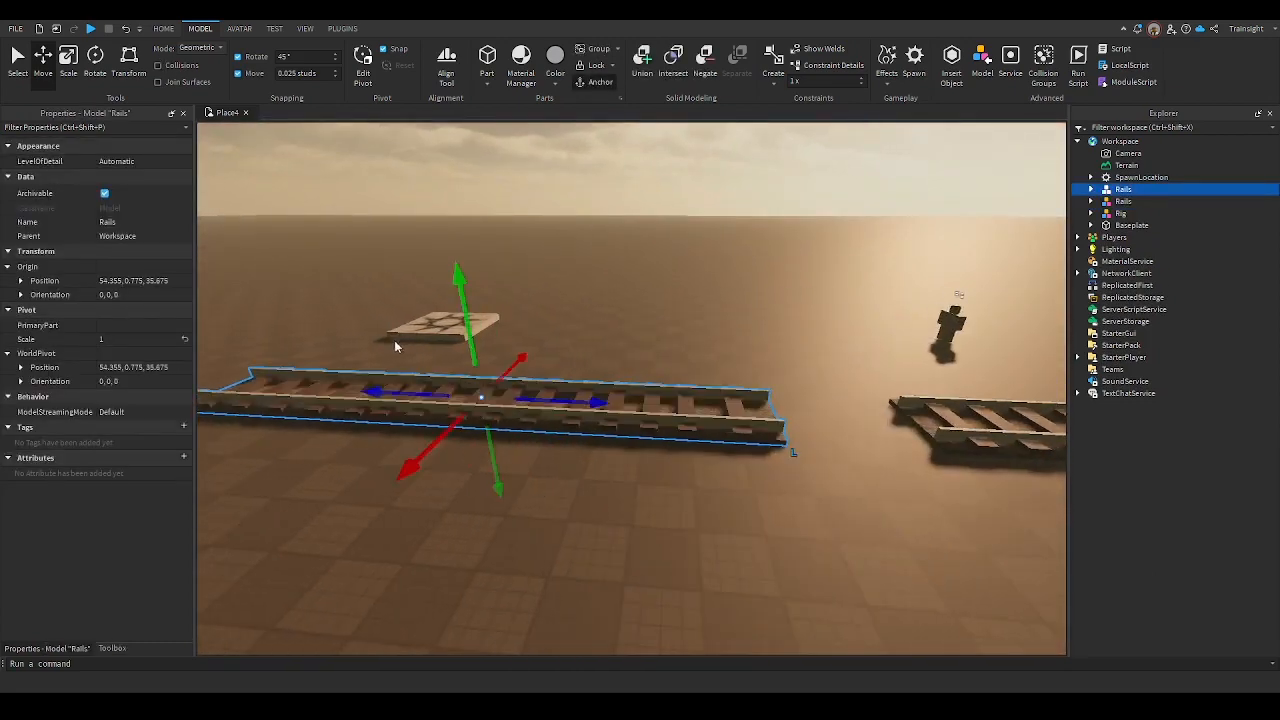
drag(606, 405, 735, 410)
key(ctrl+5)
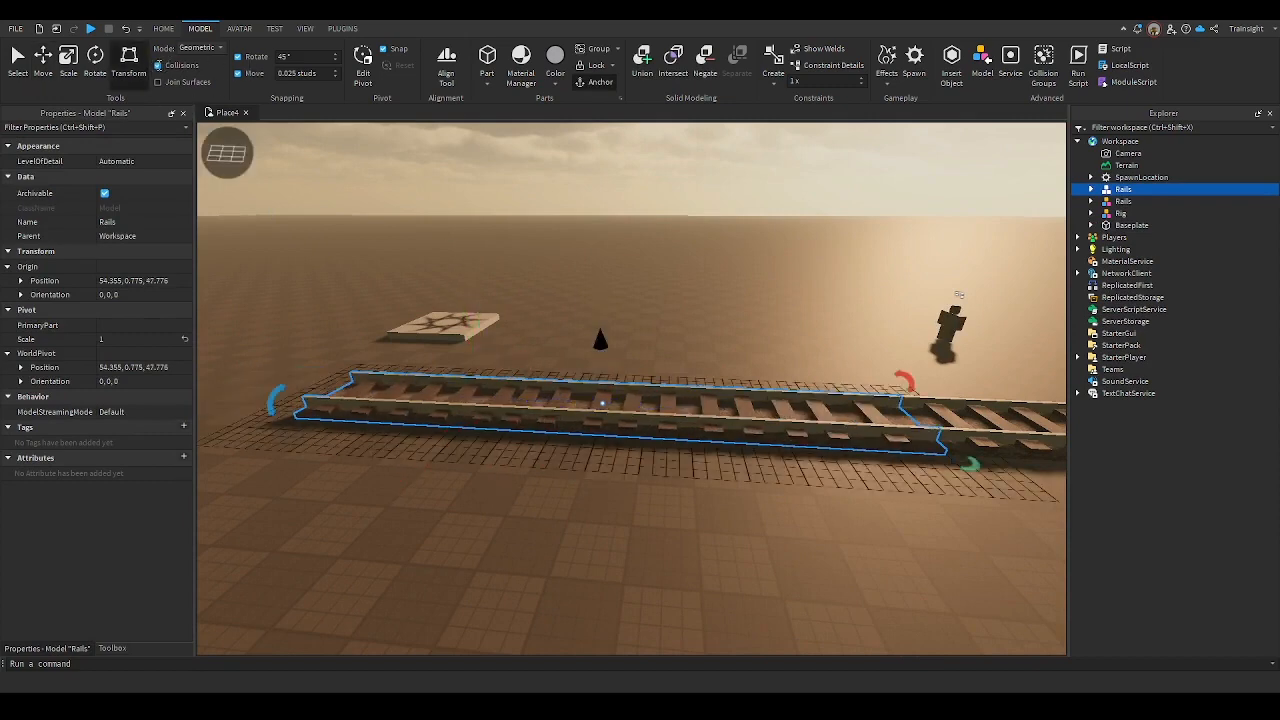
Duplicate the Rails model again and butt the copy against the opposite end of the original track
key(ctrl+2)
key(ctrl+d)
key(d)
drag(668, 400, 933, 419)
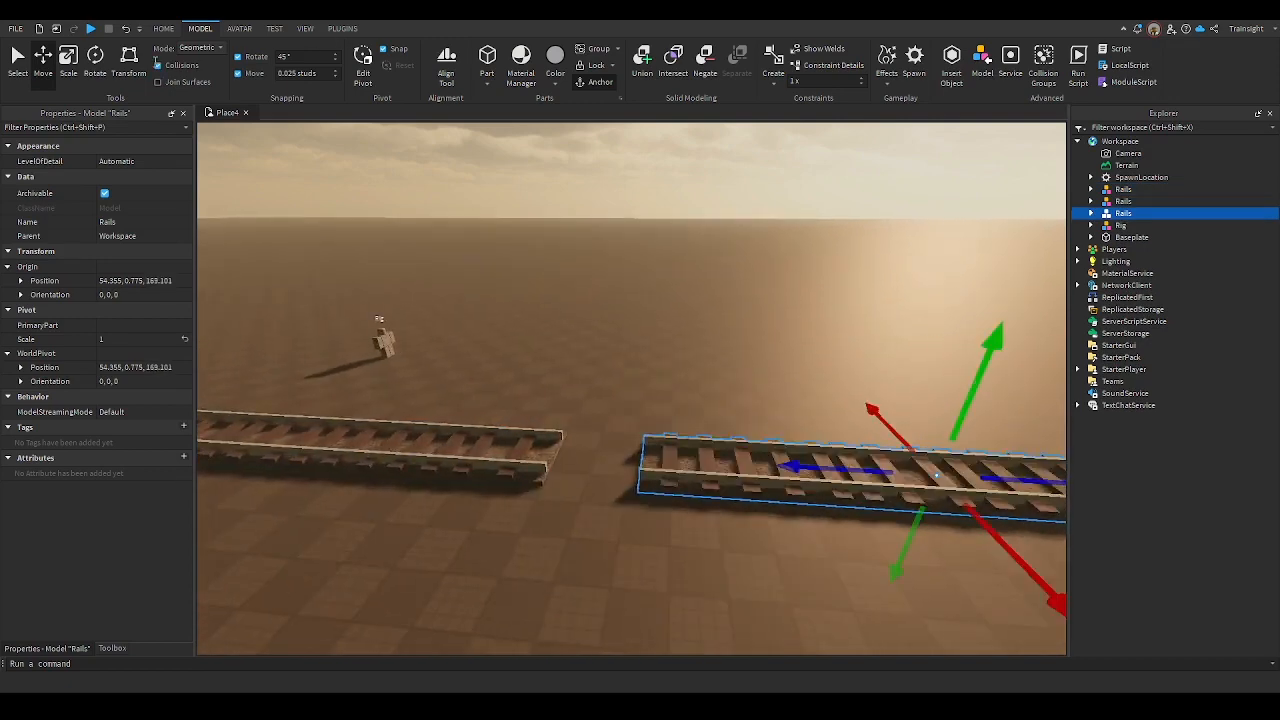
drag(791, 465, 700, 462)
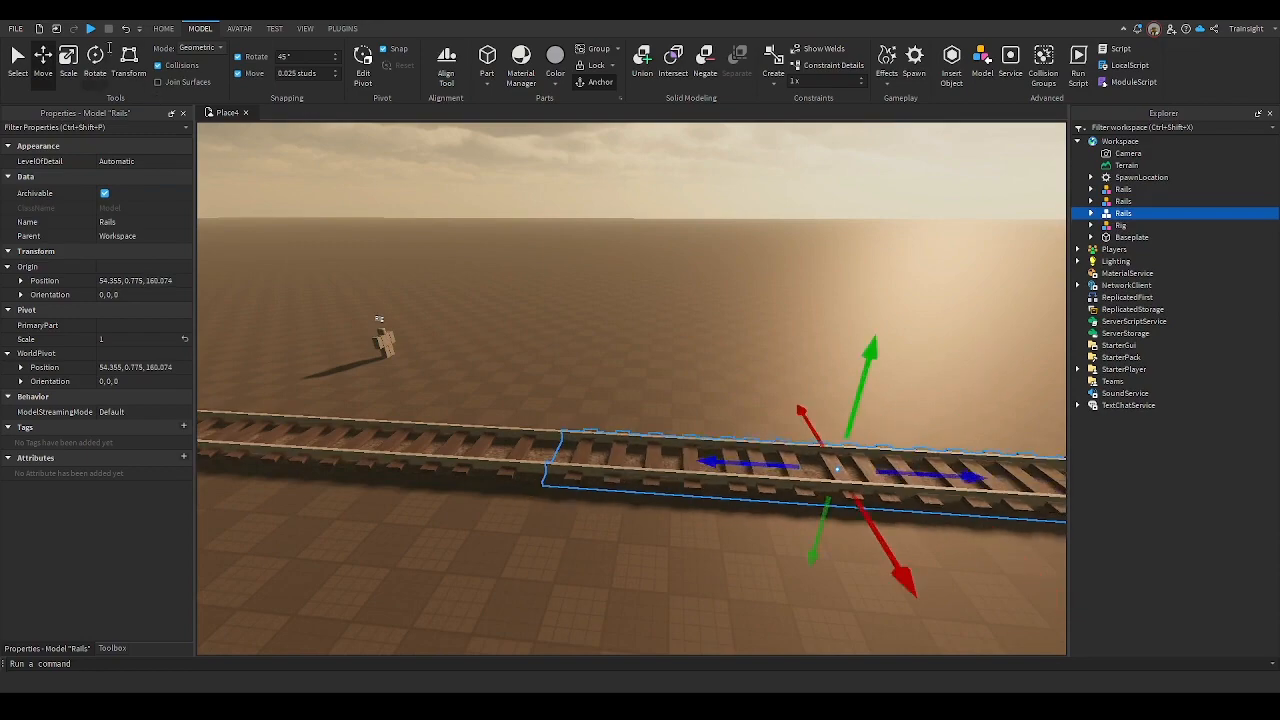
Insert a cylinder part above one rail and rotate it so its axis lies horizontally across the track
click(638, 277)
right_drag(638, 277, 638, 278)
key(w)
key(s)
drag(582, 496, 418, 484)
click(702, 553)
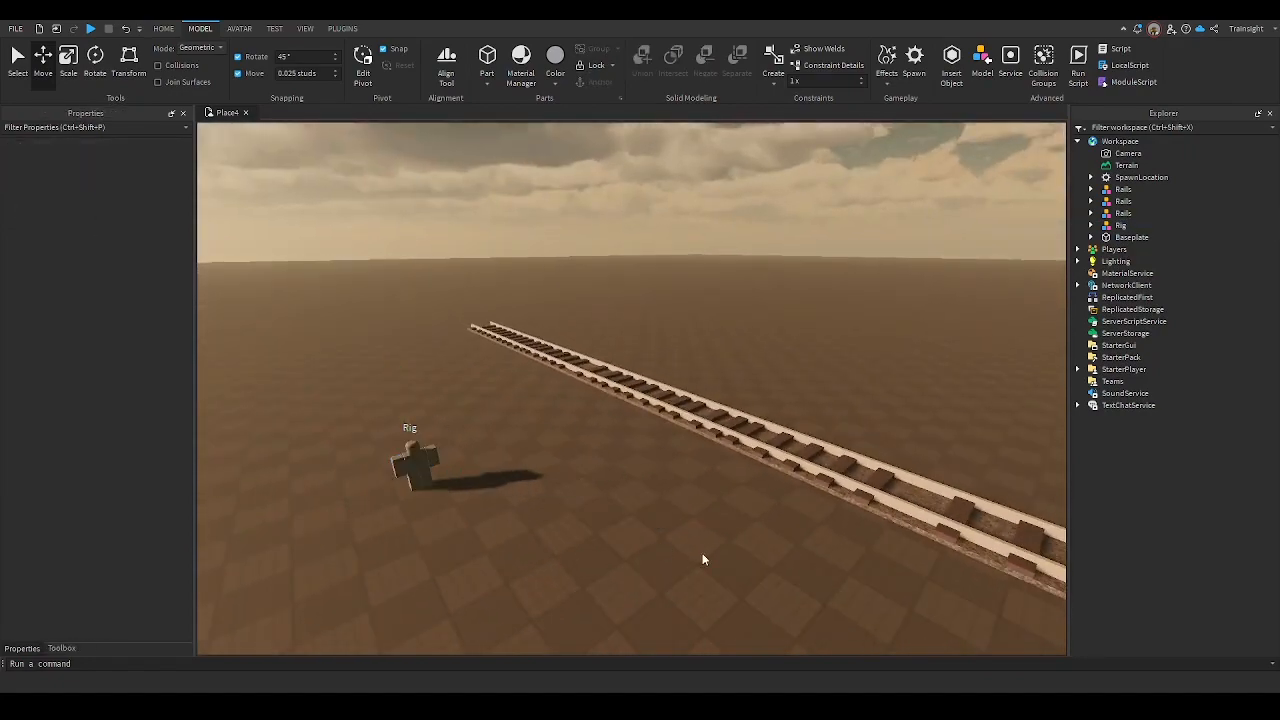
key(w)
right_drag(702, 553, 702, 553)
key(w)
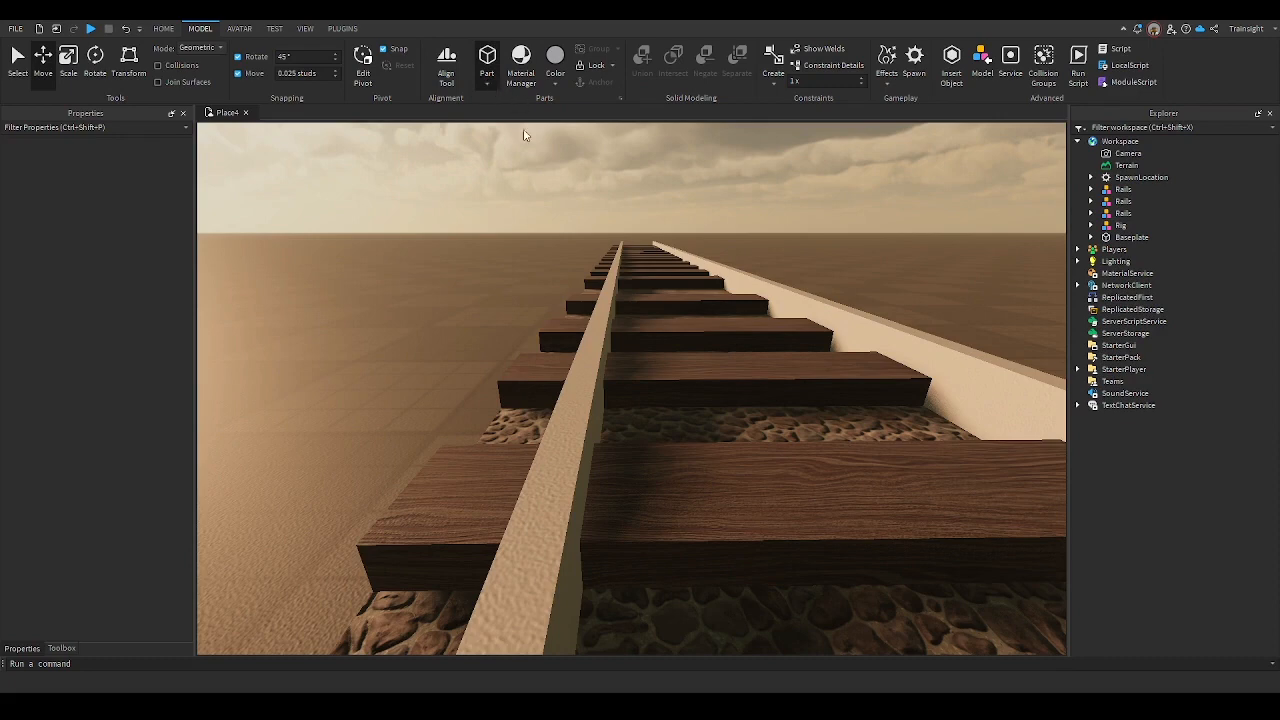
click(500, 157)
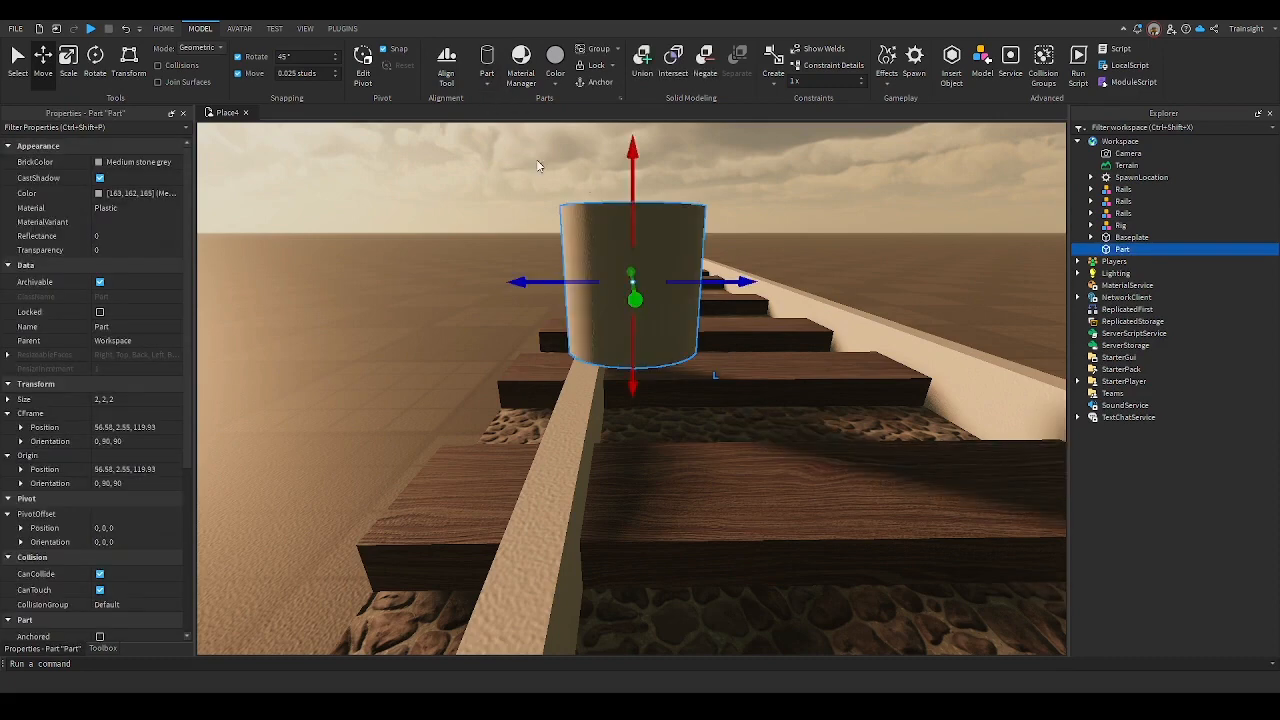
click(95, 57)
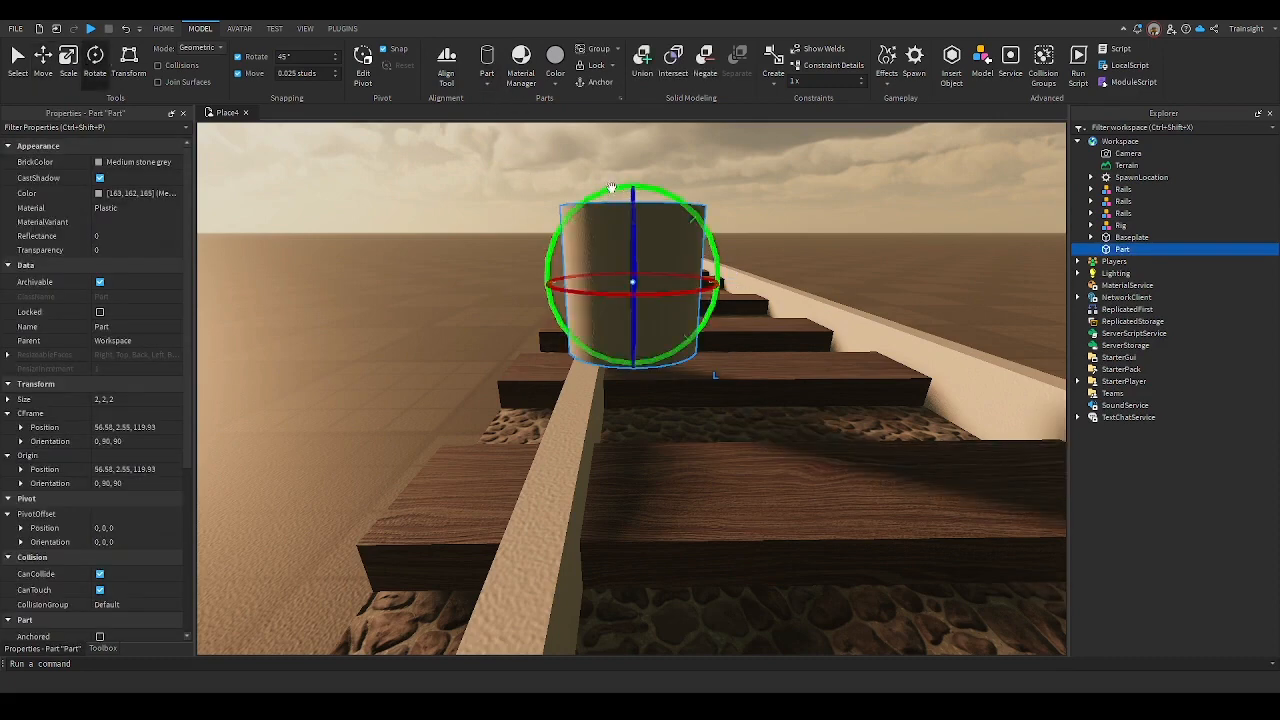
drag(612, 188, 703, 302)
Scale the cylinder's thickness on its inner side down to about 0.65 studs
right_drag(430, 205, 430, 204)
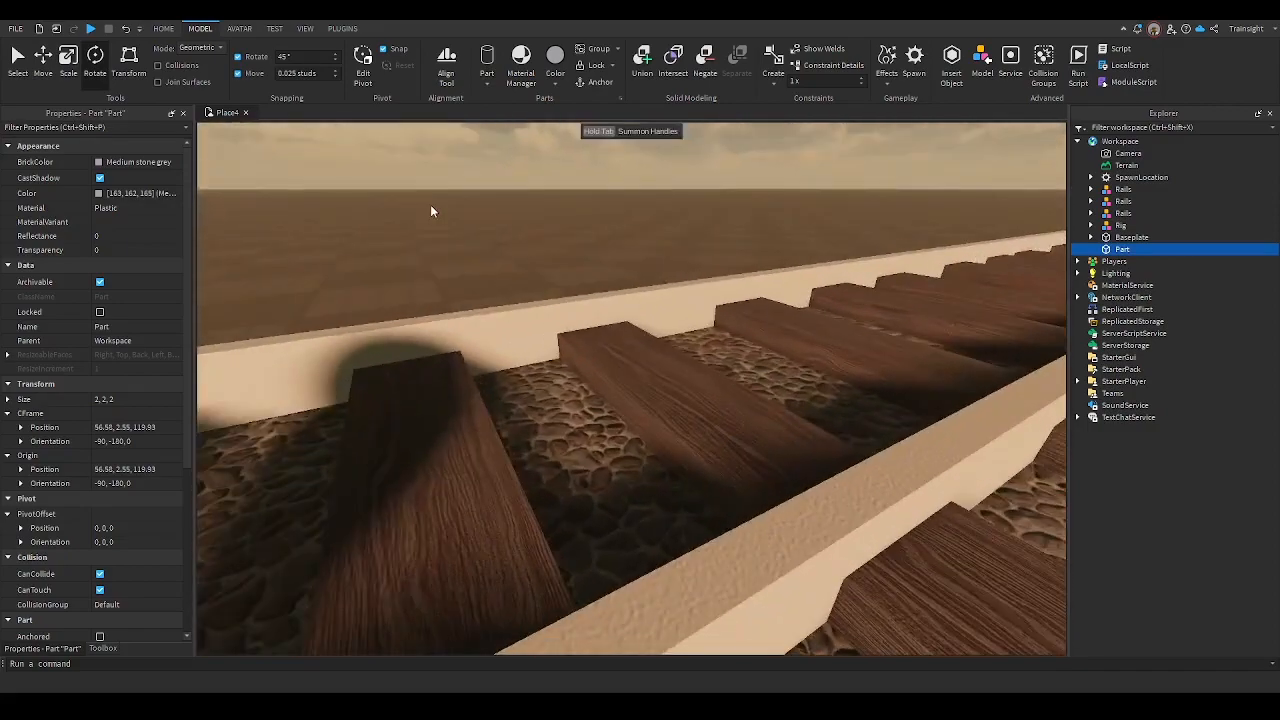
scroll(431, 205, down, 5)
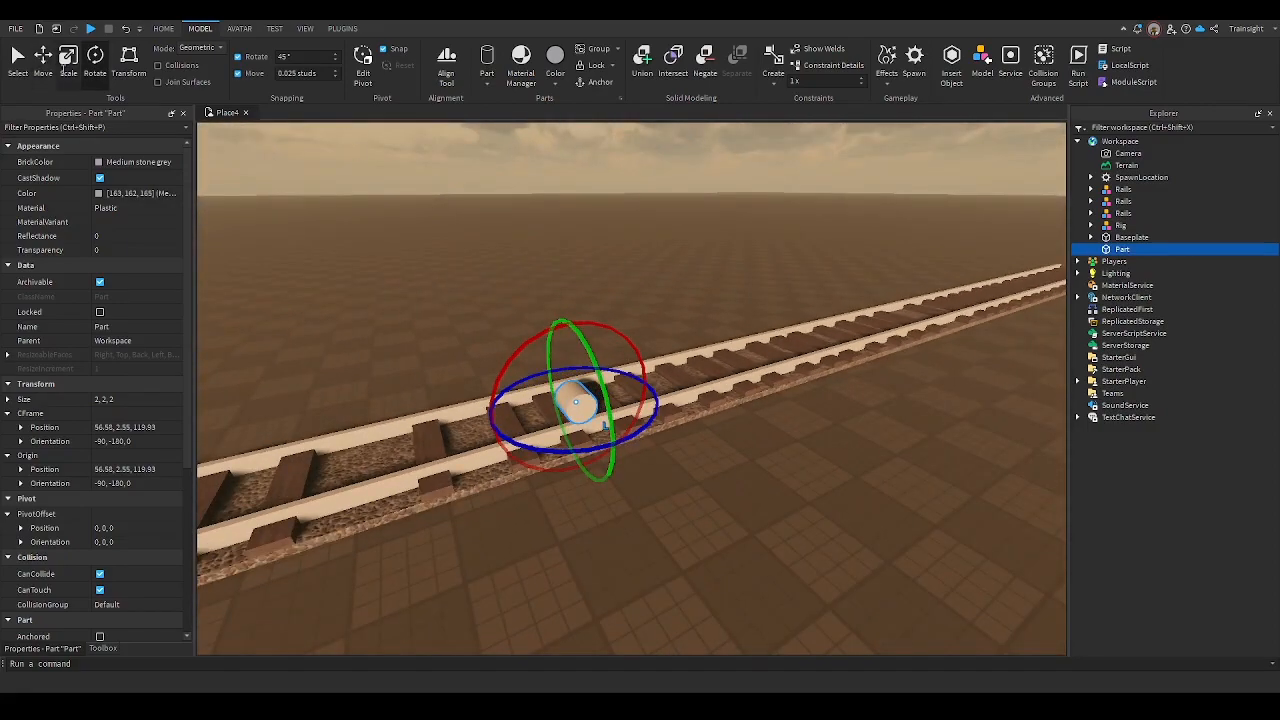
click(63, 70)
right_drag(420, 243, 420, 243)
scroll(420, 243, up, 5)
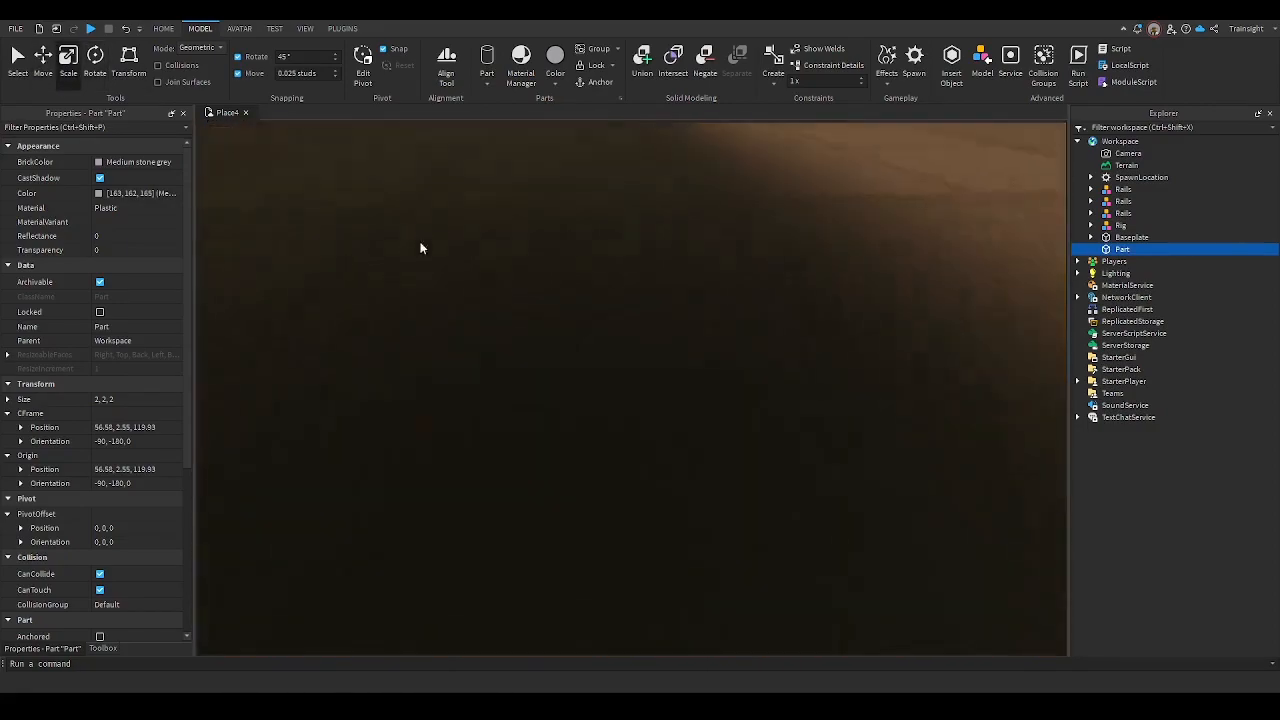
scroll(420, 245, down, 5)
scroll(425, 250, up, 3)
scroll(425, 250, down, 3)
drag(509, 346, 586, 341)
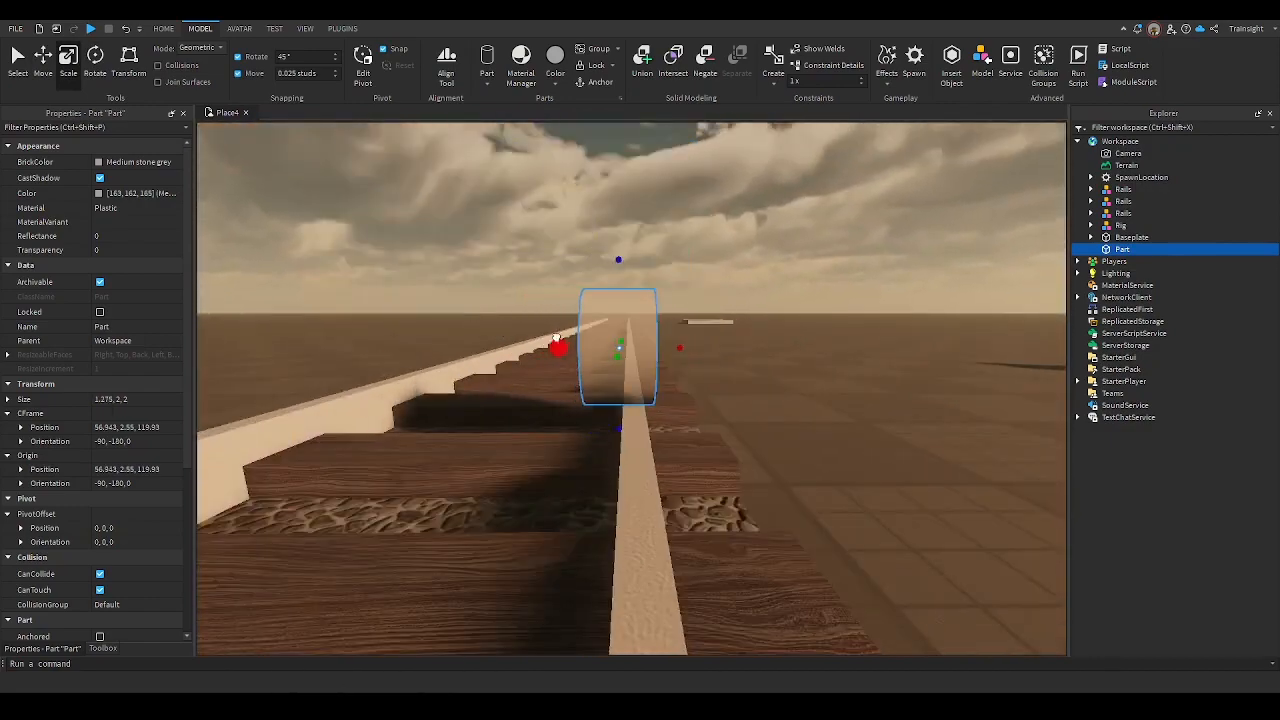
Trim both faces of the cylinder so its thickness is about 0.375 studs, matching the rail's width
scroll(592, 335, up, 4)
scroll(592, 339, down, 3)
right_drag(592, 339, 593, 339)
scroll(593, 339, up, 3)
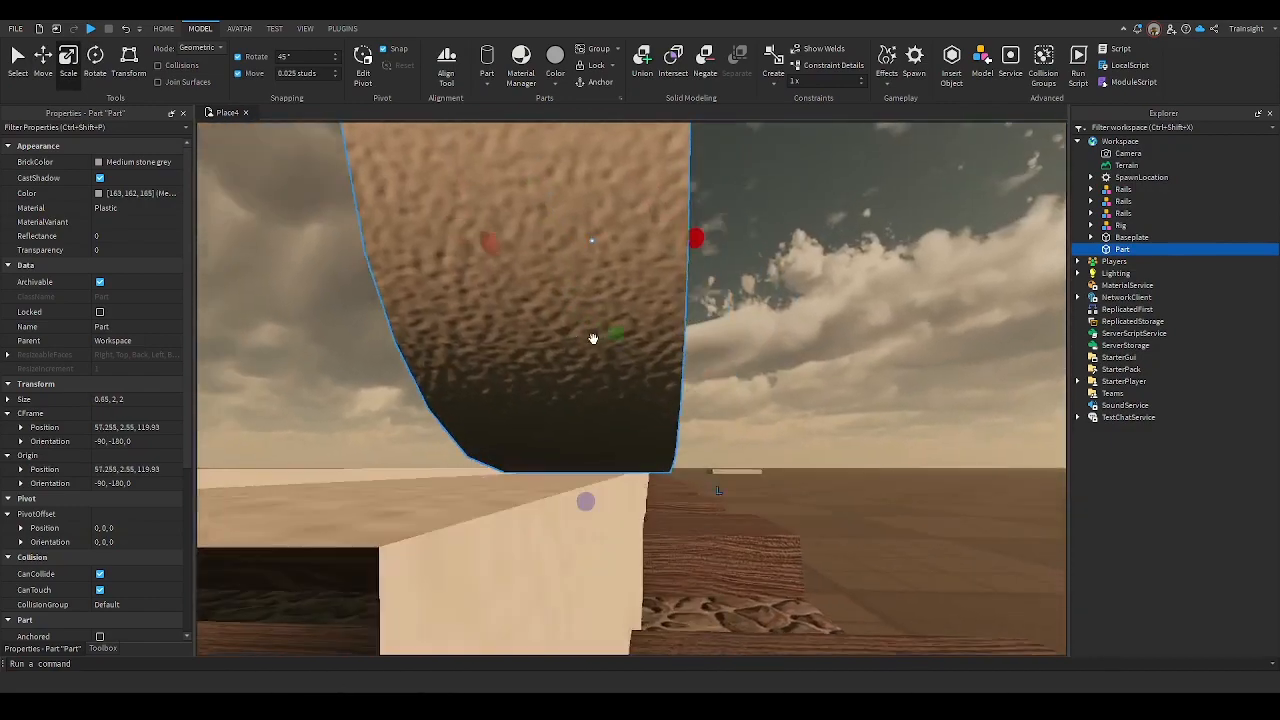
drag(694, 238, 655, 240)
right_drag(655, 240, 655, 240)
drag(531, 214, 557, 209)
right_drag(557, 209, 559, 213)
scroll(559, 214, down, 8)
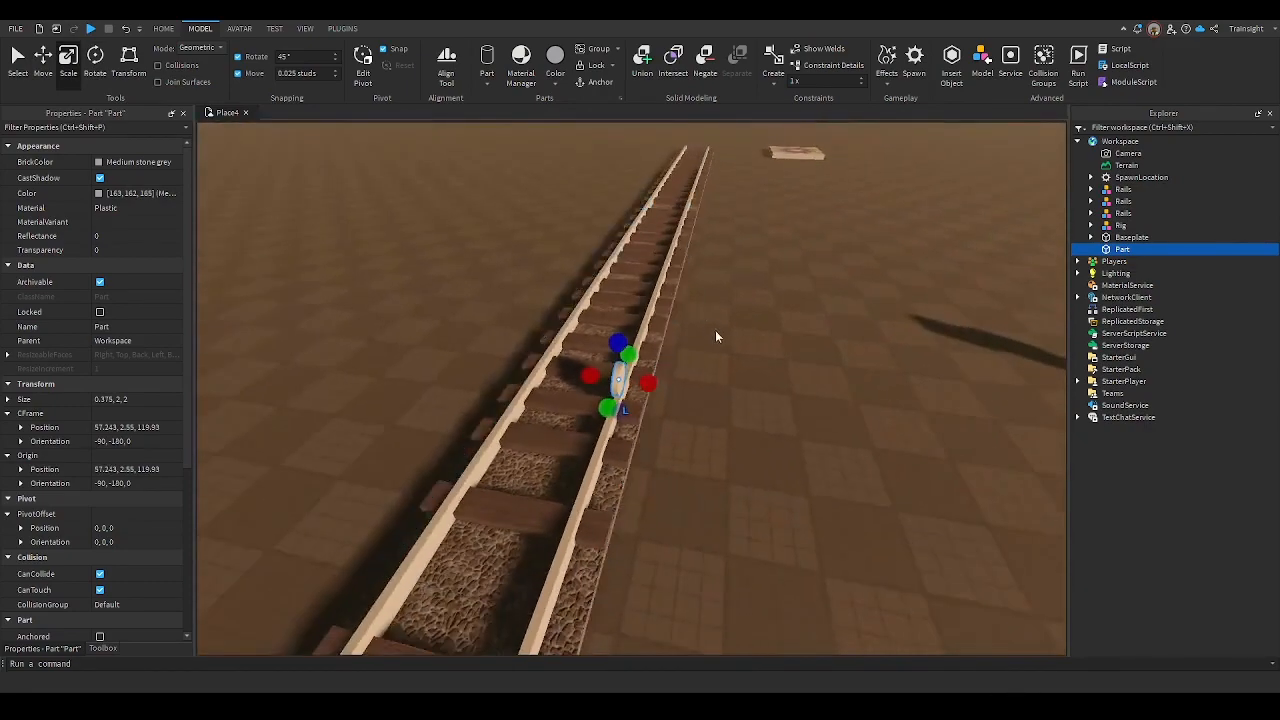
Enlarge the disc to about 4.45 studs high and 4.375 studs wide to form a wheel
right_drag(715, 335, 716, 335)
drag(669, 388, 672, 309)
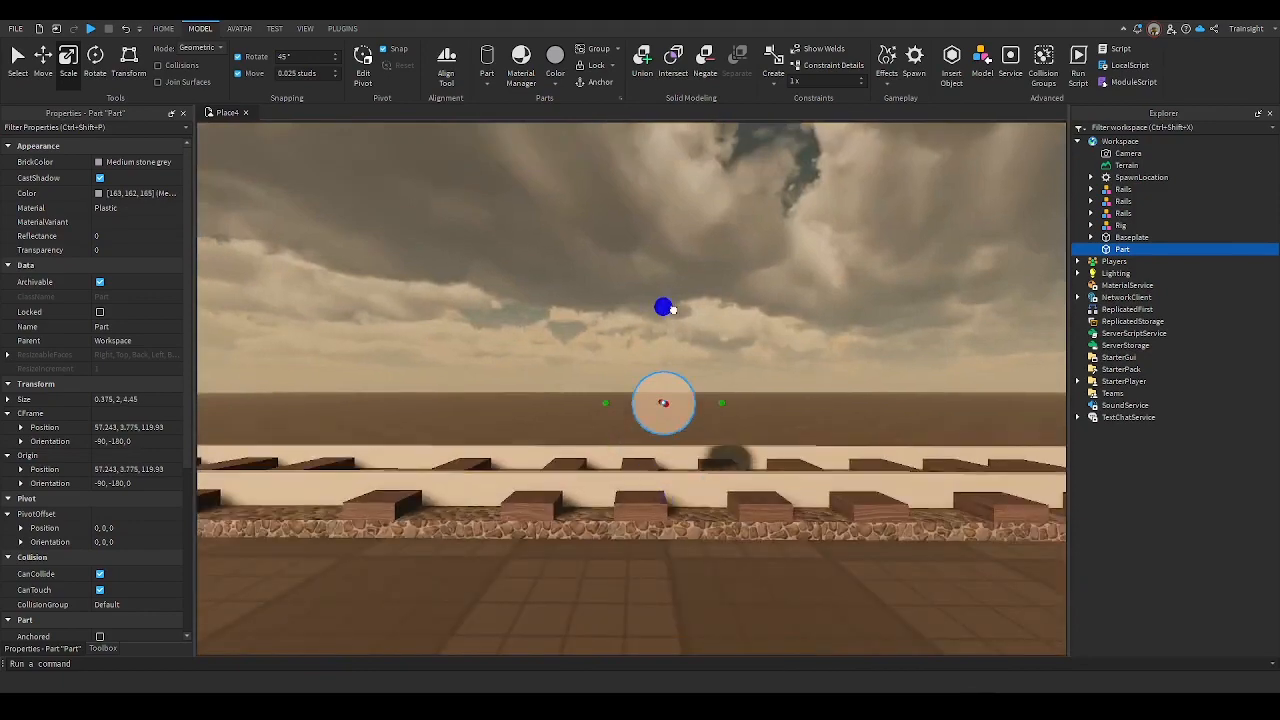
drag(605, 403, 532, 375)
right_drag(532, 375, 522, 304)
Adjust the wheel's height so it rests on top of the rail, at a vertical position of about 3.75 studs
scroll(533, 375, up, 6)
click(46, 57)
scroll(506, 320, down, 4)
drag(573, 280, 574, 286)
right_drag(574, 286, 537, 238)
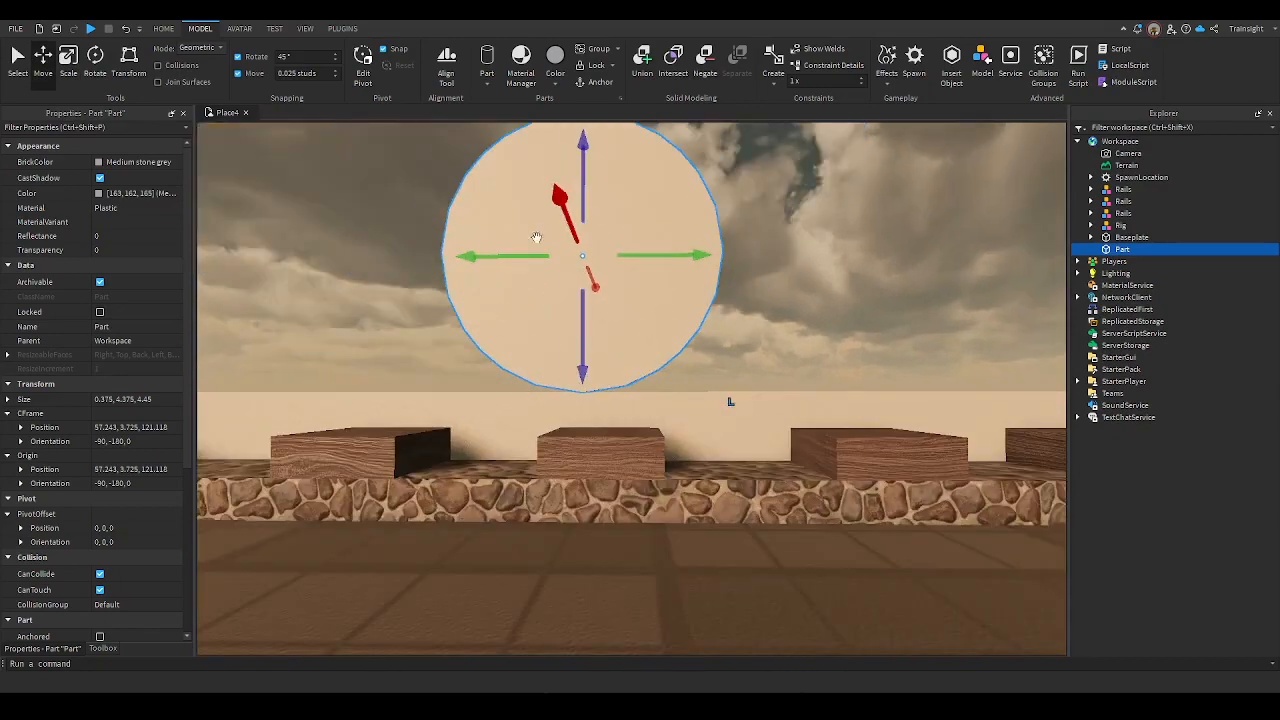
drag(578, 338, 585, 332)
right_drag(608, 329, 611, 335)
scroll(611, 335, down, 5)
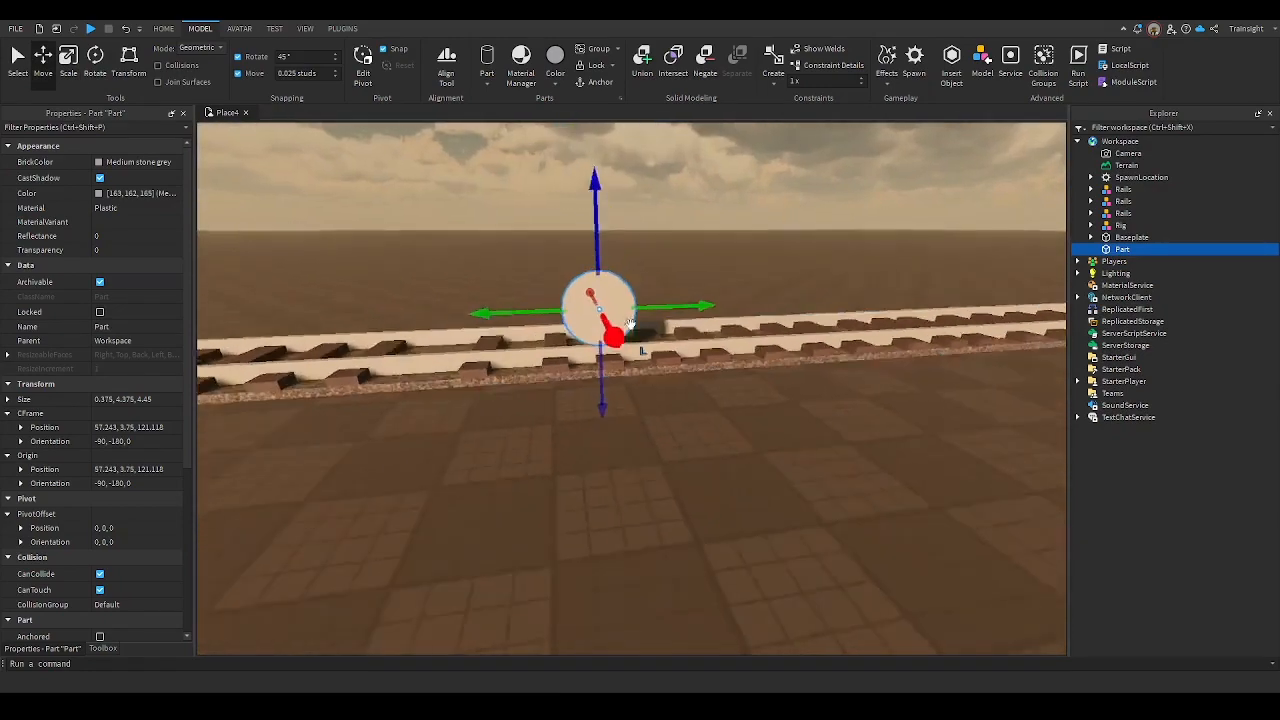
Duplicate the wheel twice along the same rail to make a row of three spaced wheels
key(ctrl+d)
drag(682, 329, 774, 329)
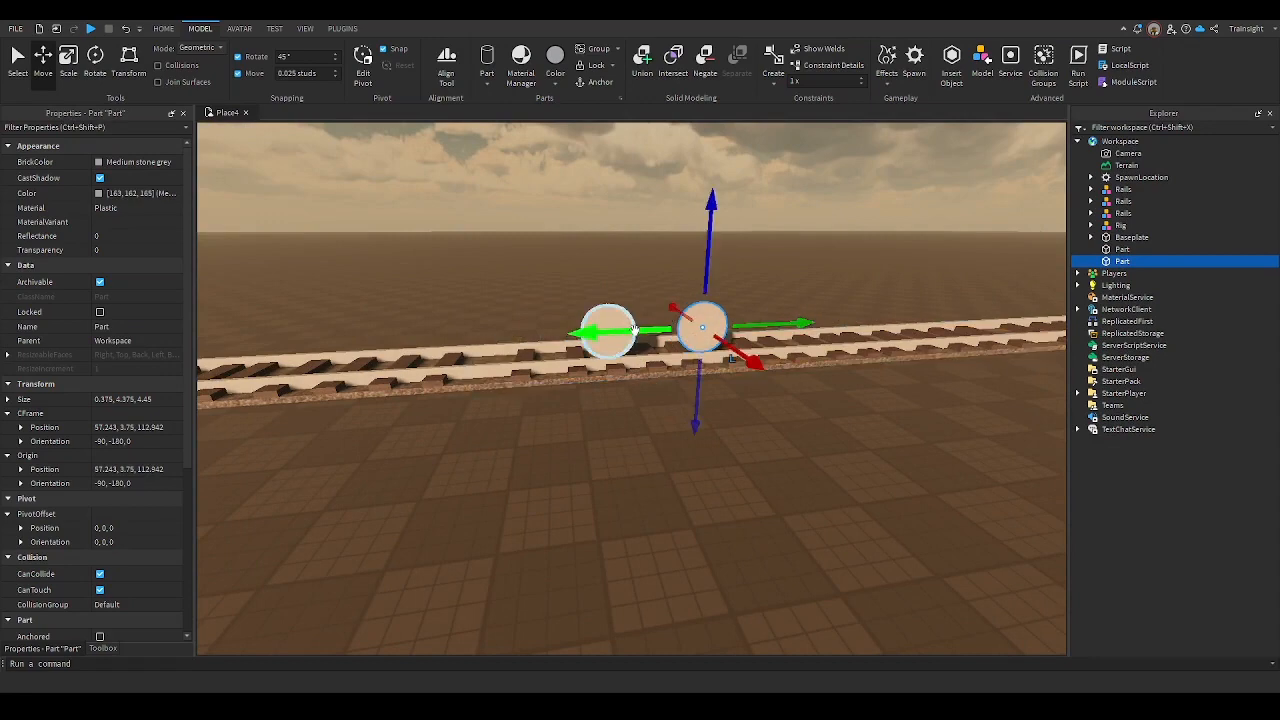
key(ctrl+d)
drag(633, 330, 735, 328)
click(728, 468)
key(d)
right_drag(724, 474, 724, 474)
key(w)
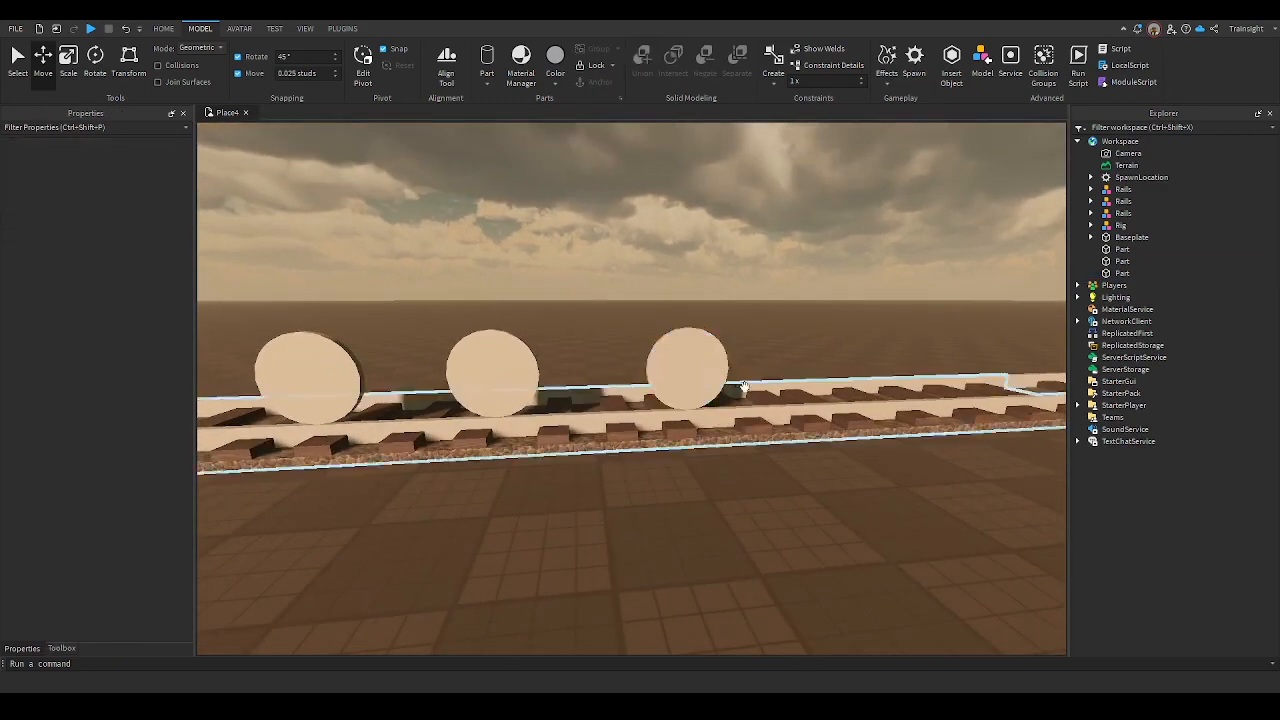
Delete the last wheel copy at the end of the row
key(a)
click(760, 370)
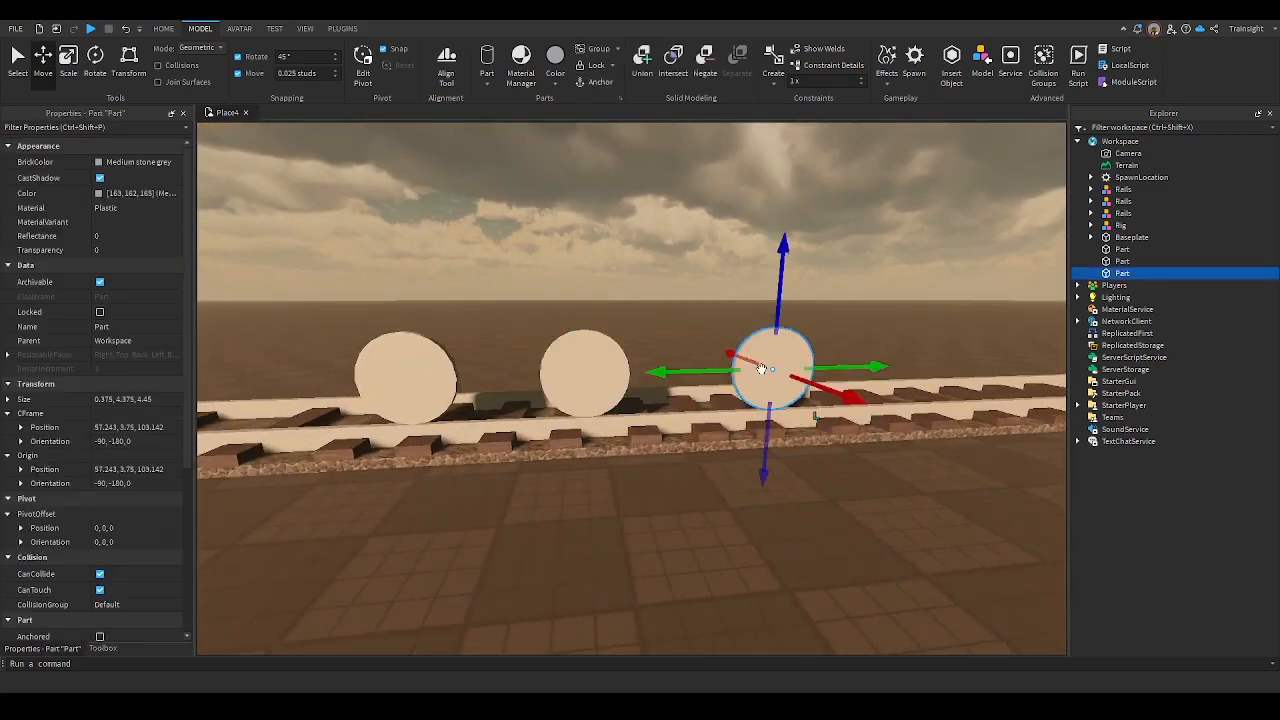
key(Delete)
Duplicate the two remaining wheels together, shift the pair one wheel spacing along the rail, and delete the overlapping middle wheel
click(405, 375)
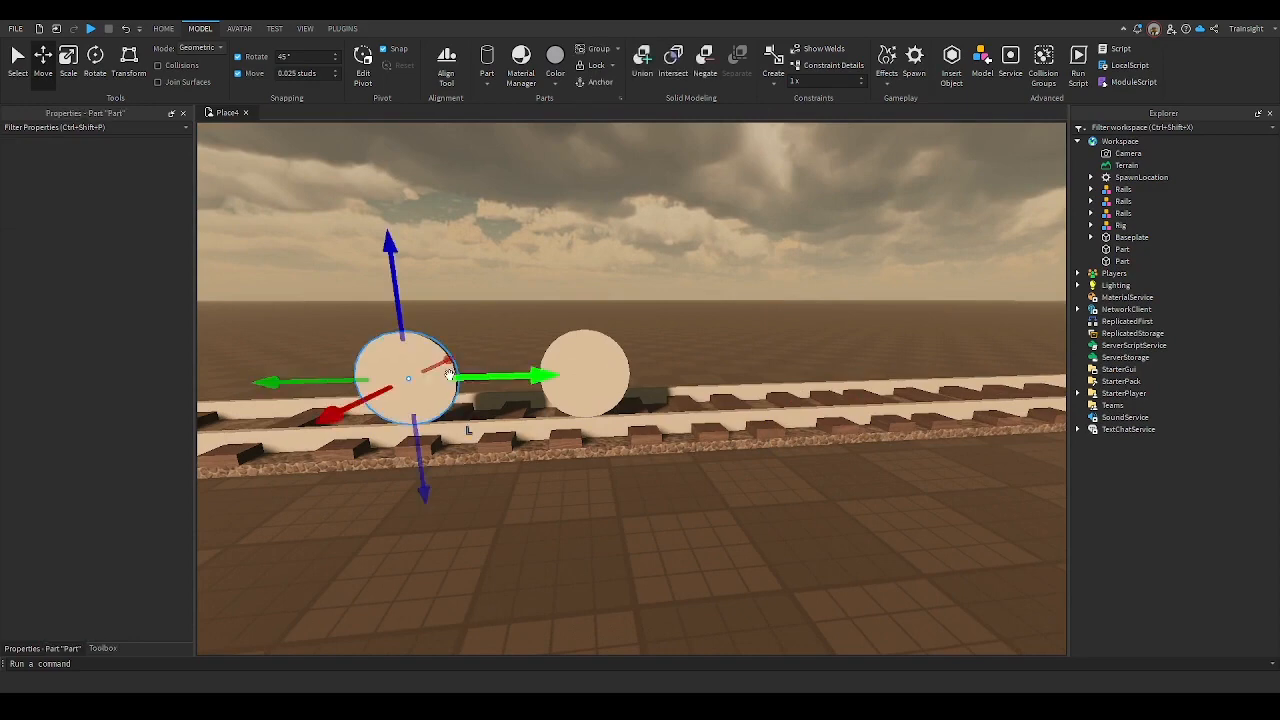
ctrl+click(616, 374)
key(ctrl+d)
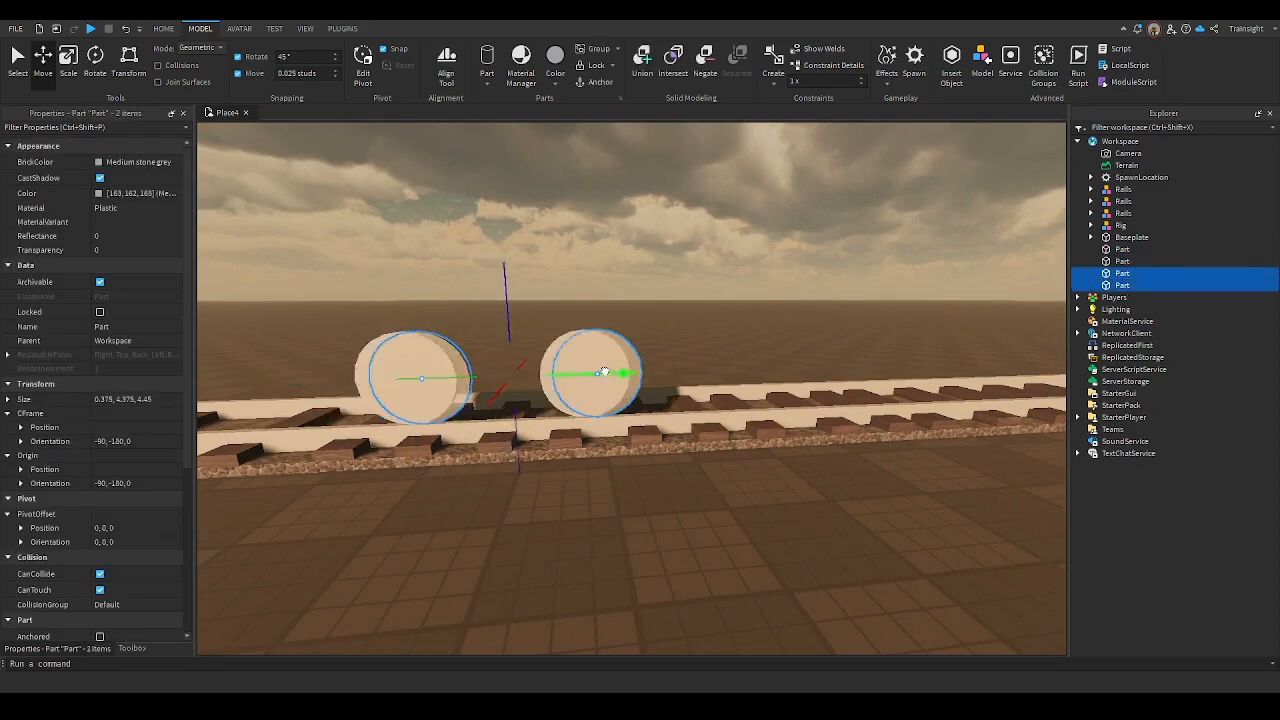
drag(589, 377, 749, 380)
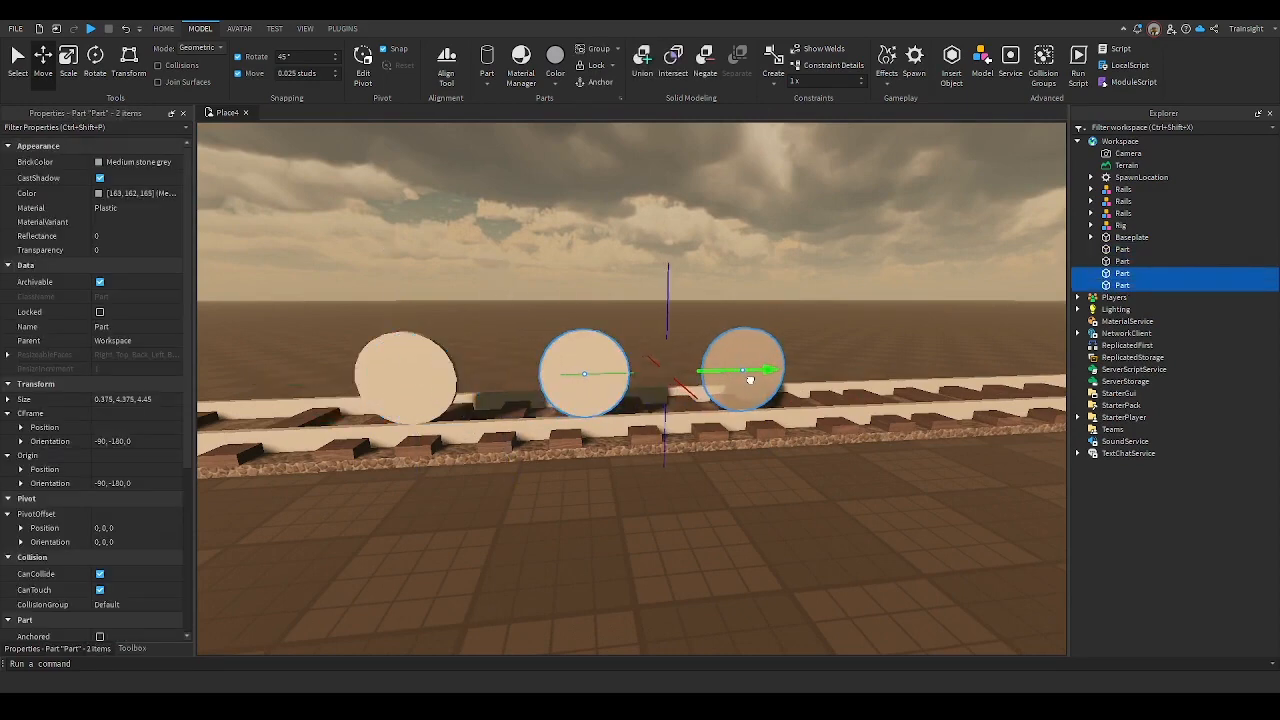
click(594, 300)
click(584, 345)
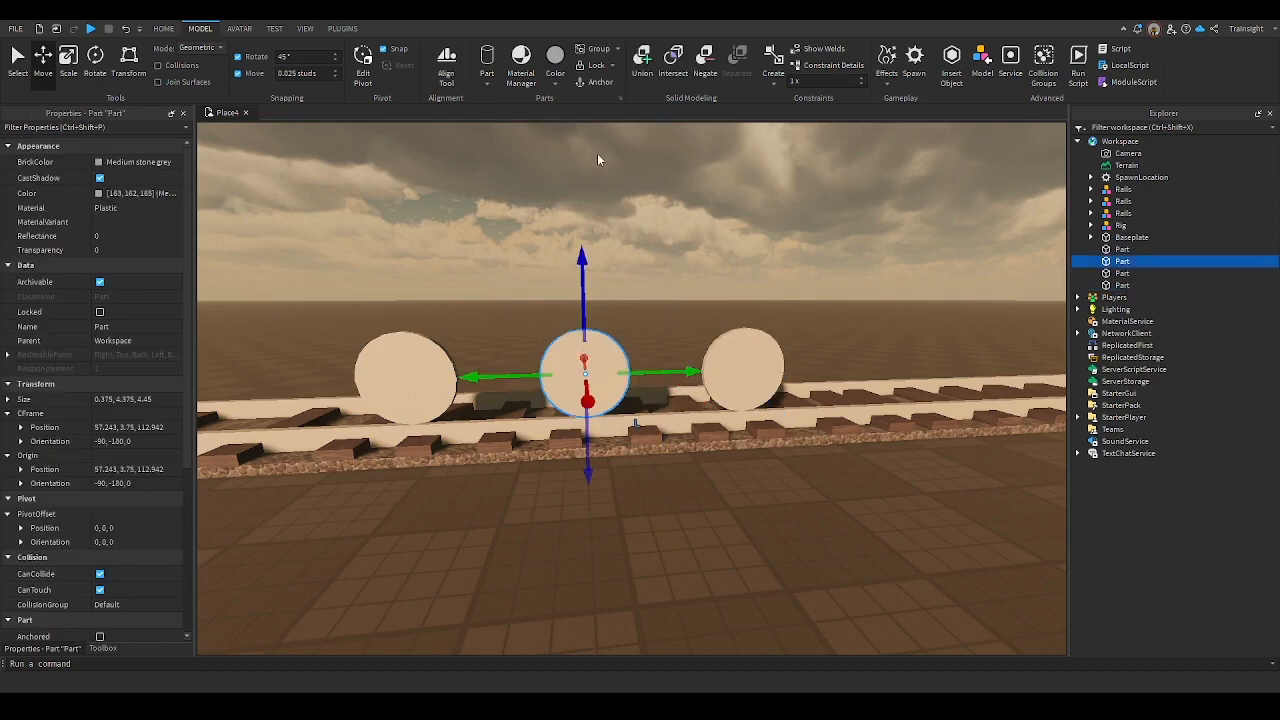
key(Delete)
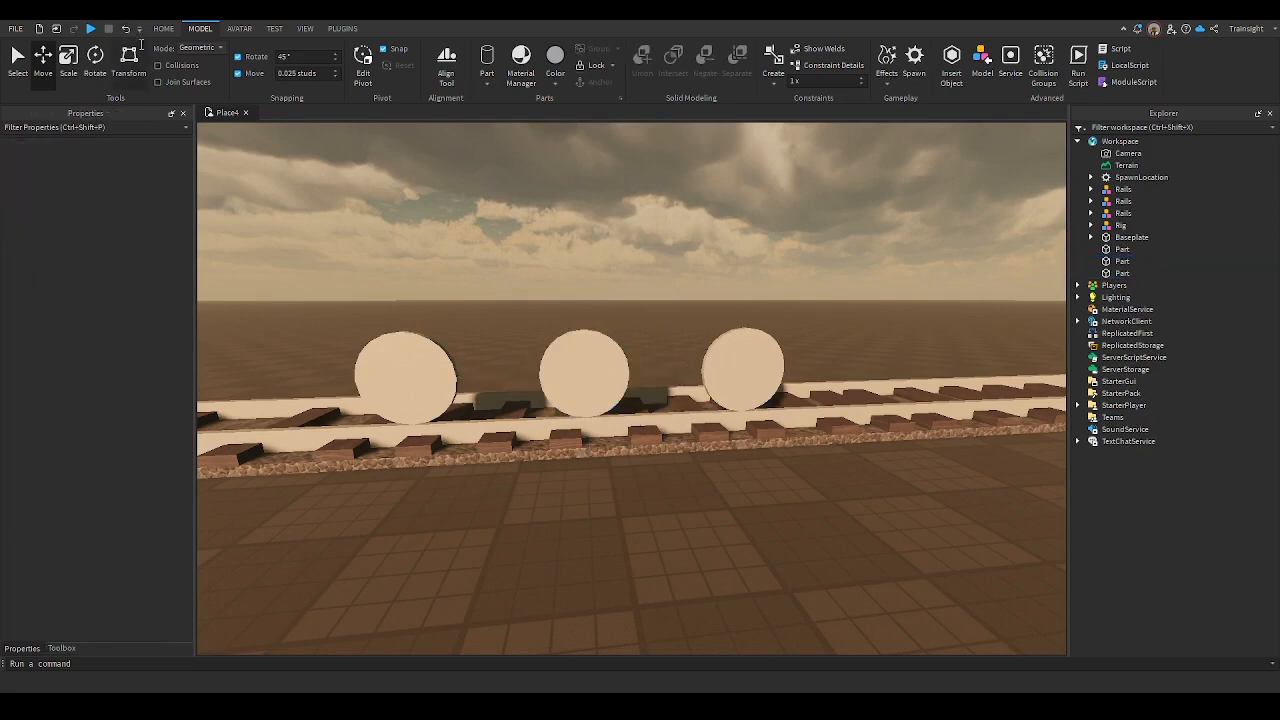
Undo the paired wheel duplication and the deletion of the third wheel
key(ctrl+z)
key(ctrl+z)
key(ctrl+z)
key(ctrl+z)
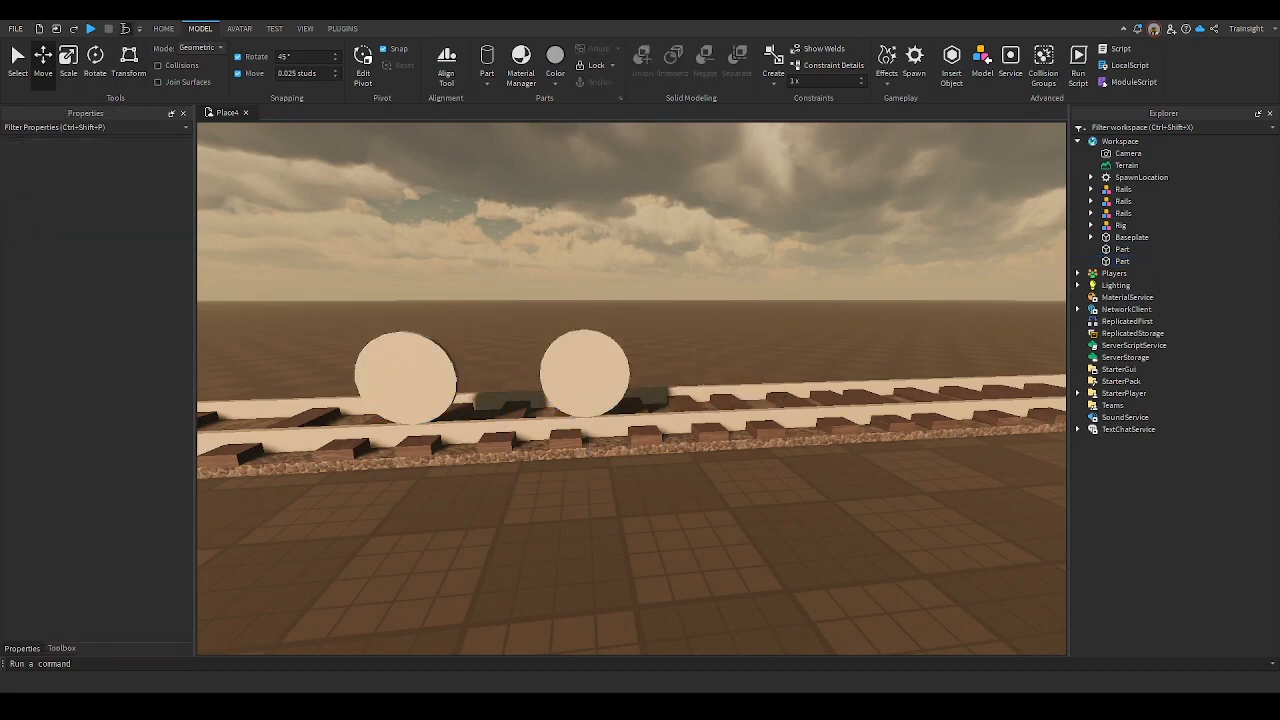
Duplicate all three wheels together and move the copies across the track to the opposite rail
click(491, 229)
key(a)
right_drag(491, 229, 491, 229)
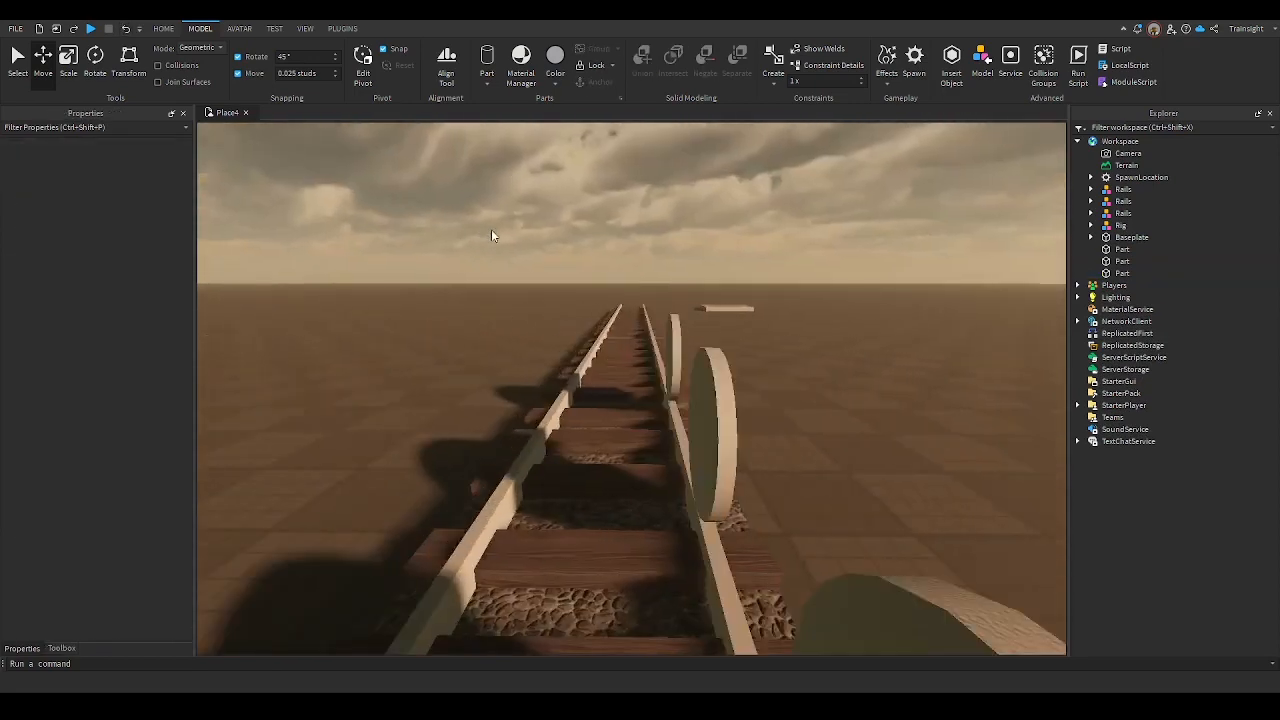
click(675, 346)
ctrl+click(717, 418)
key(s)
right_drag(718, 417, 718, 417)
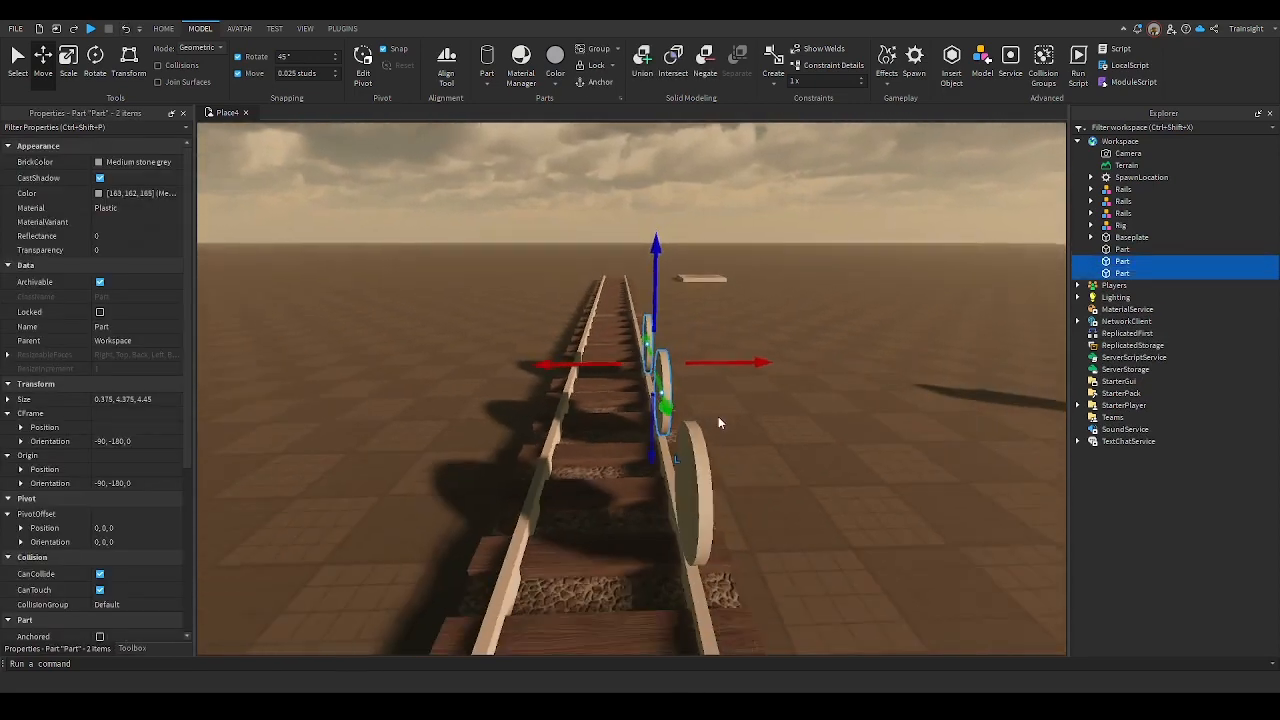
ctrl+click(697, 482)
right_drag(570, 391, 567, 386)
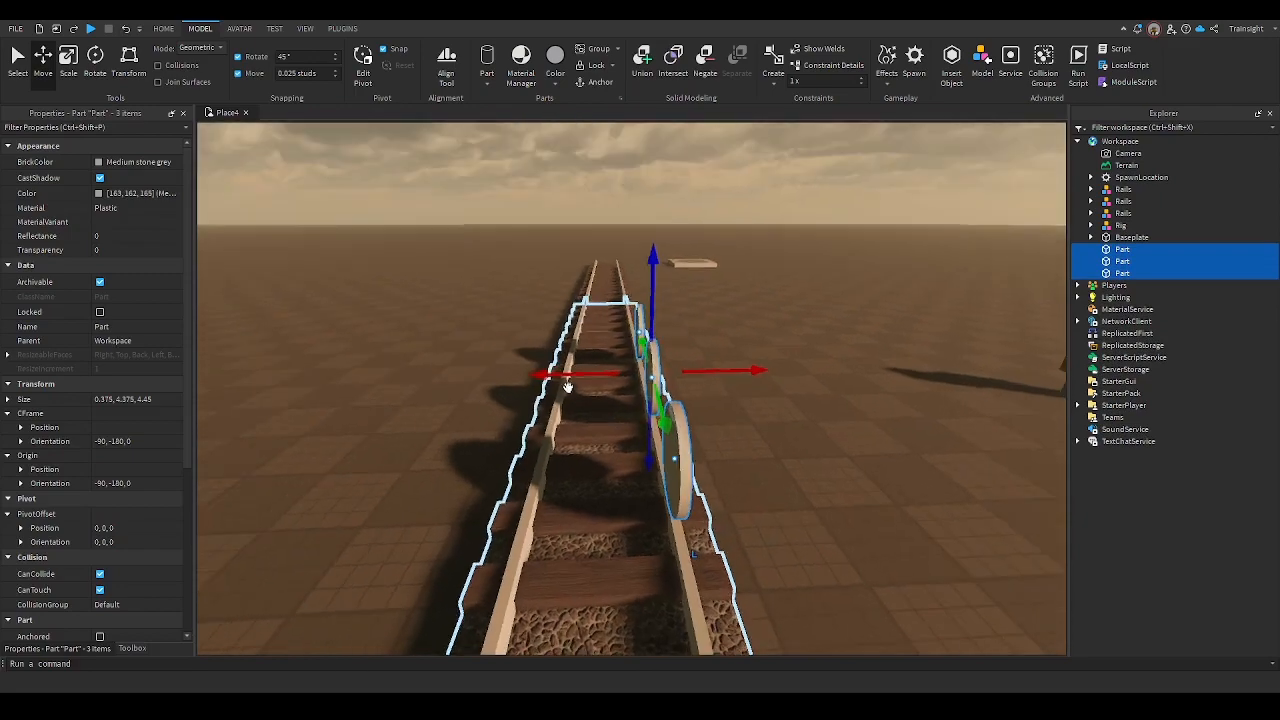
key(ctrl+d)
drag(565, 377, 455, 388)
Fine-tune the copied wheels' sideways position so they line up on the opposite rail, and deselect them
key(w)
right_drag(455, 388, 455, 388)
drag(620, 346, 630, 346)
right_drag(628, 346, 628, 346)
key(s)
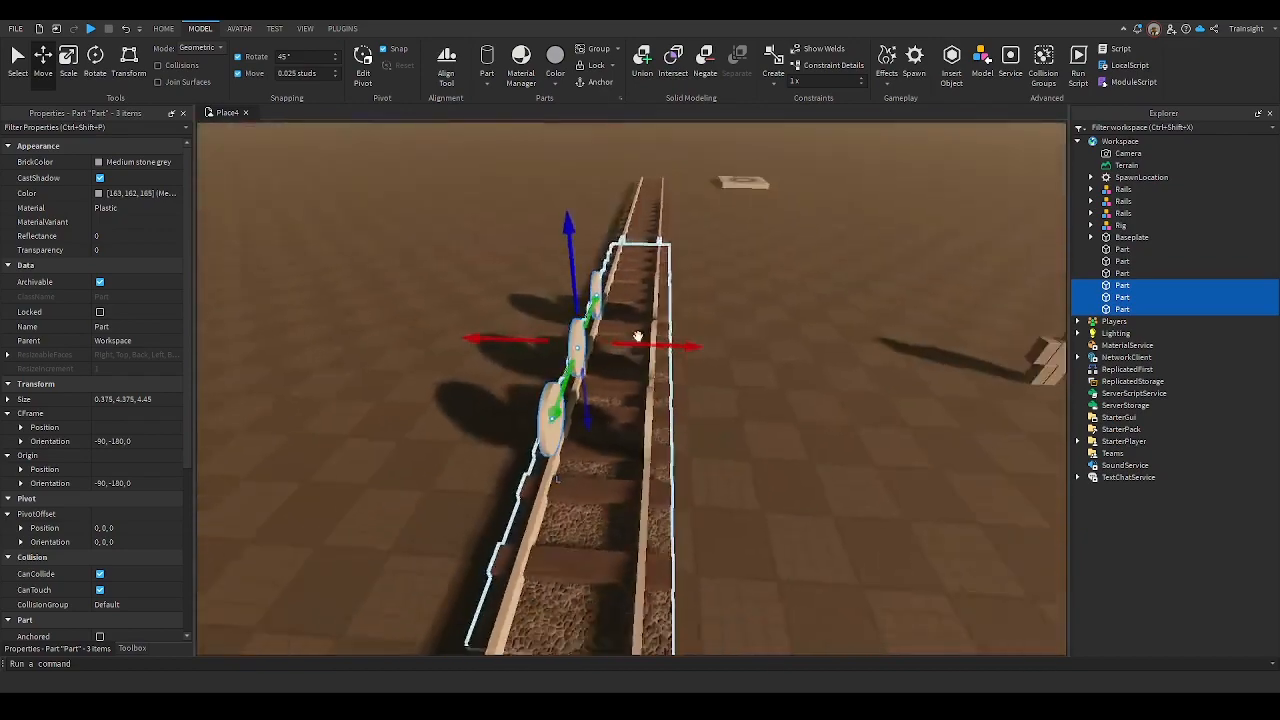
click(763, 420)
key(d)
Look through the saved personal models in the Toolbox and return to the marketplace models
click(61, 648)
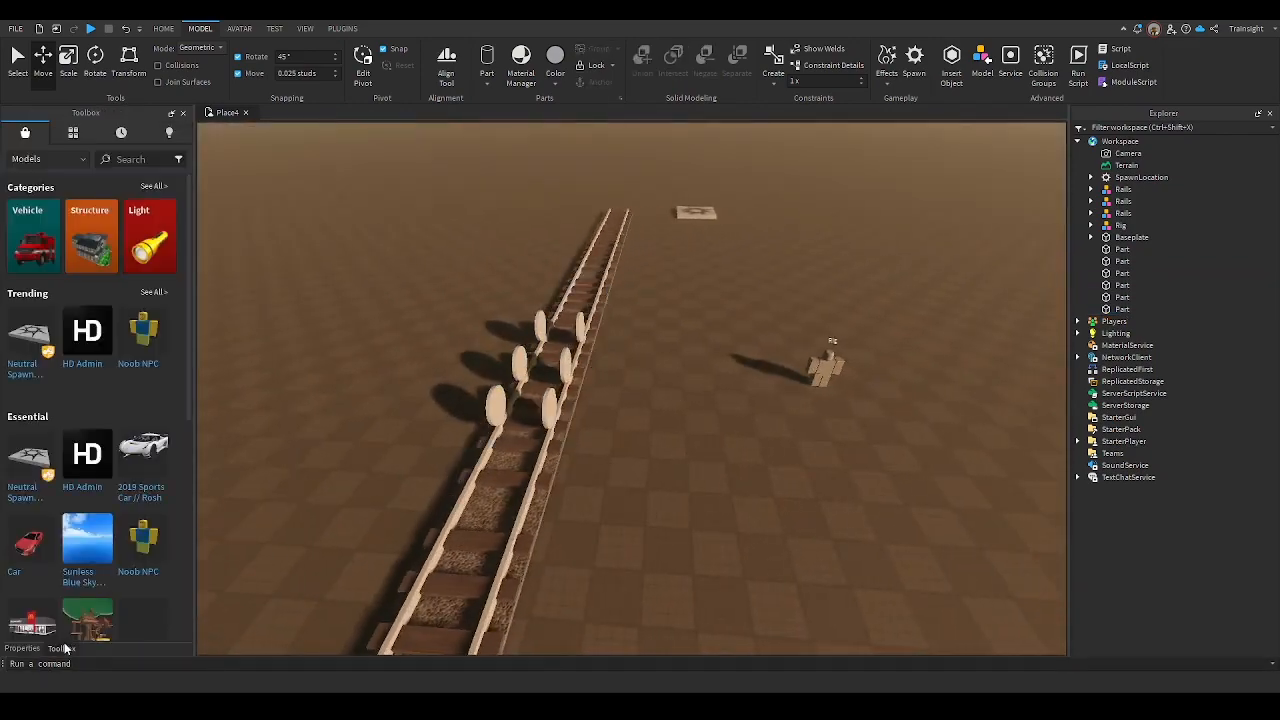
right_drag(552, 534, 545, 524)
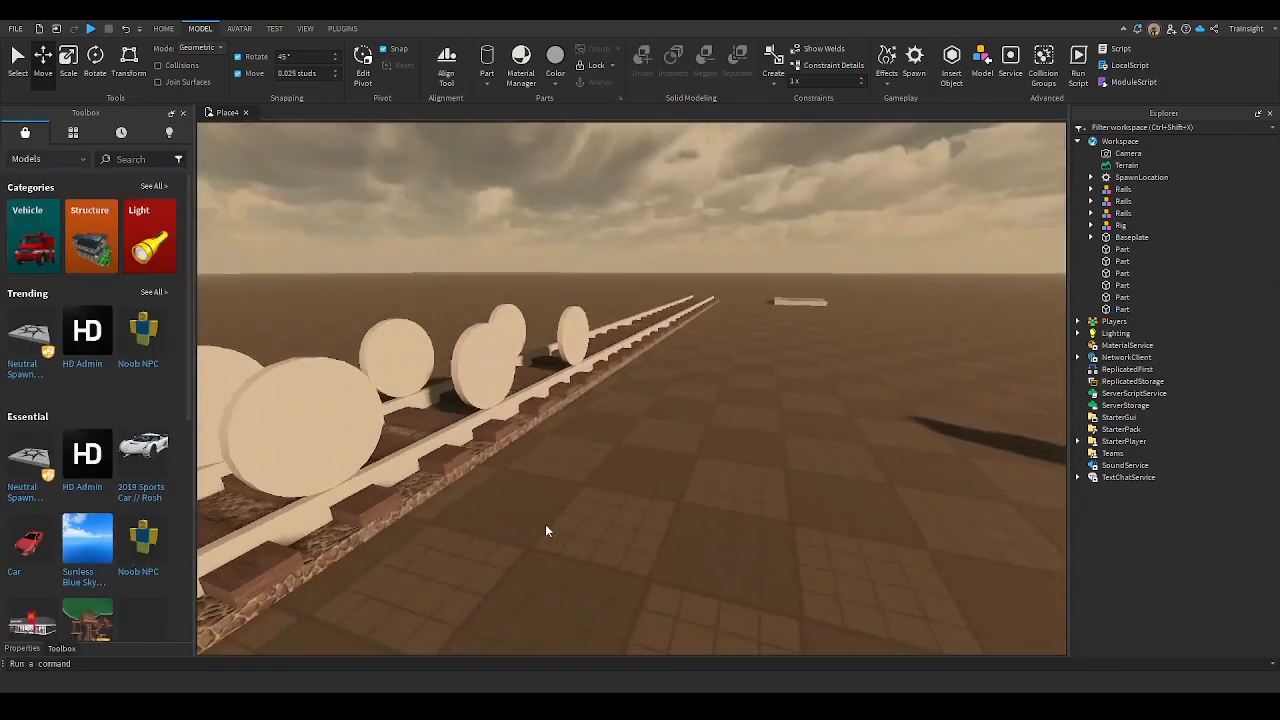
click(73, 133)
right_drag(605, 483, 596, 479)
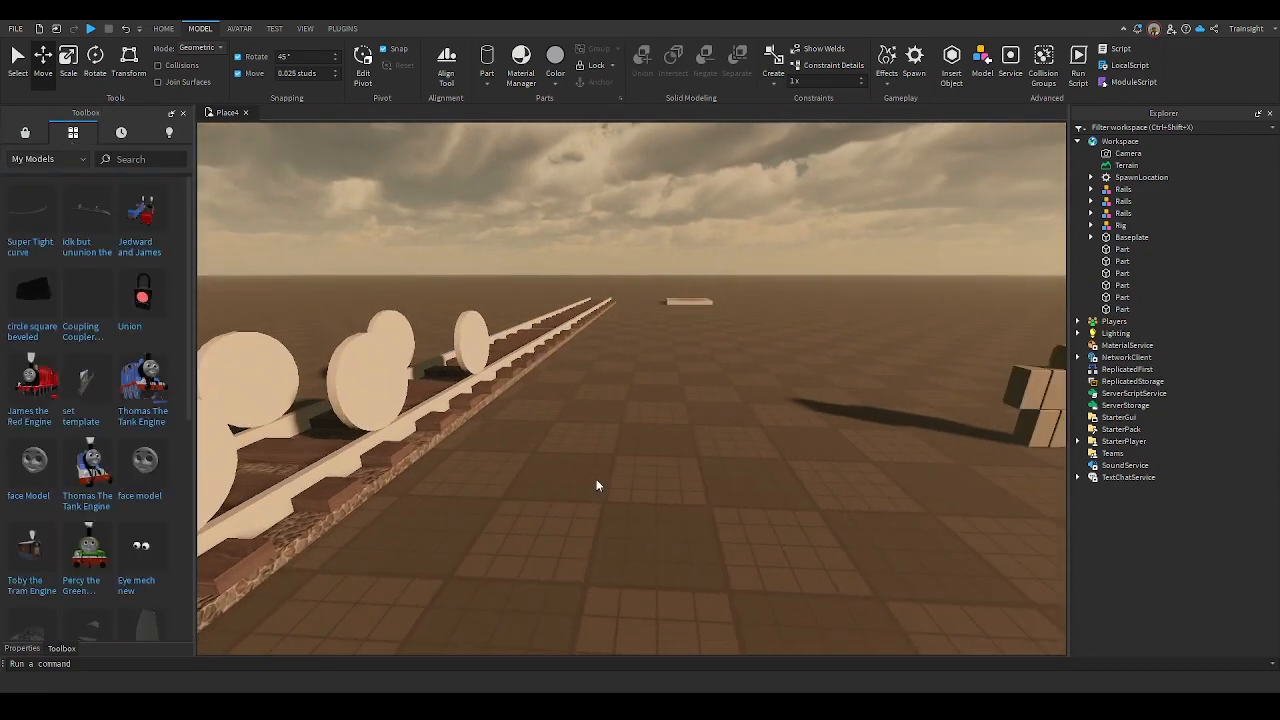
click(25, 133)
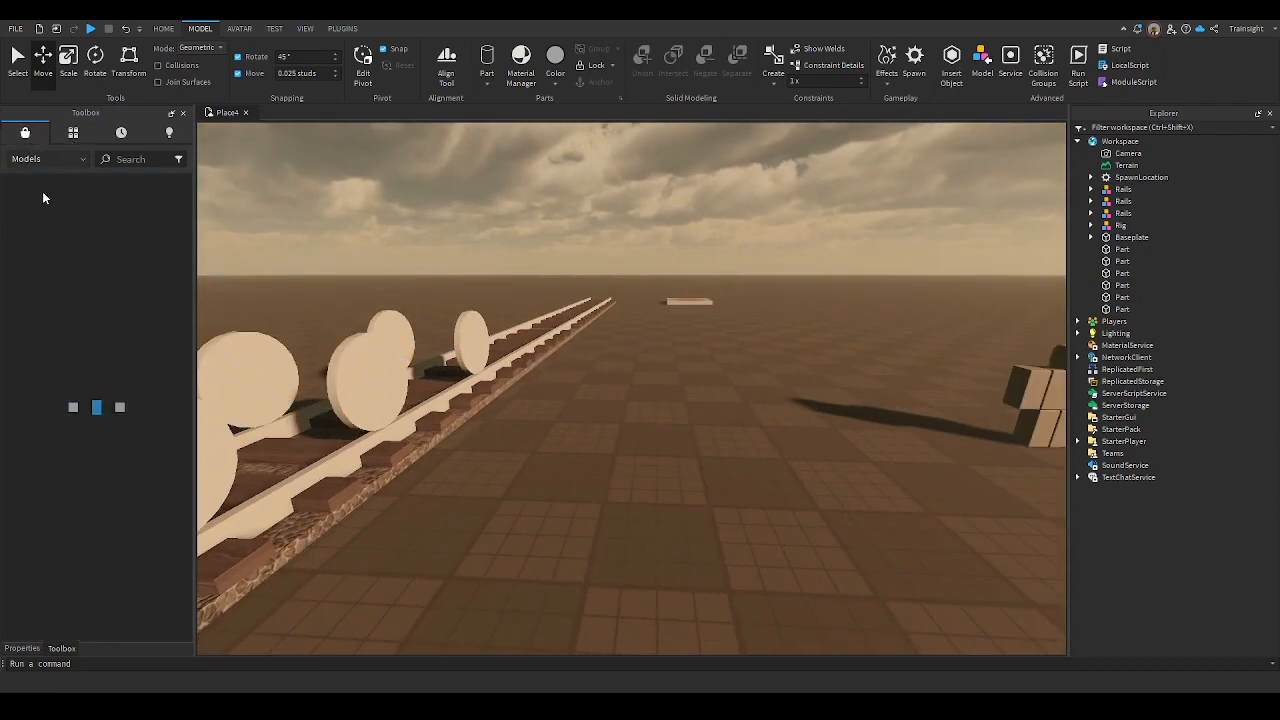
Search the marketplace models for vehicleseat2 and include results from unverified creators
click(138, 159)
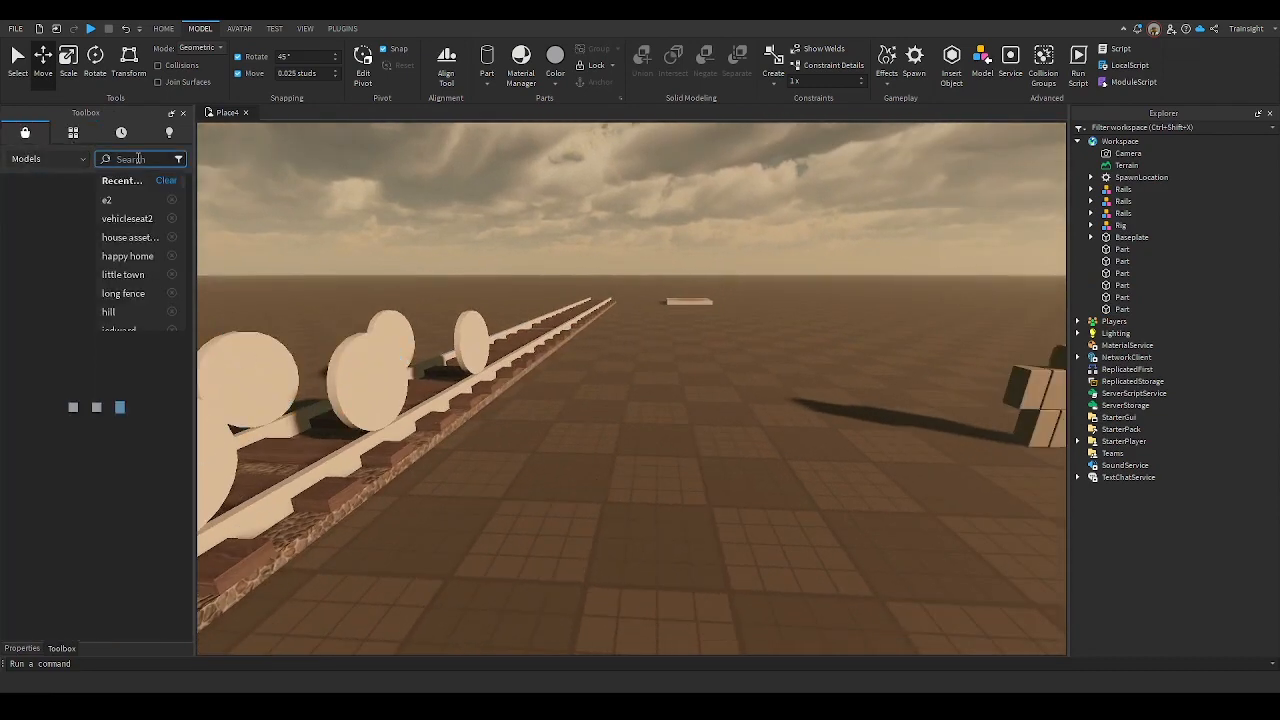
click(130, 220)
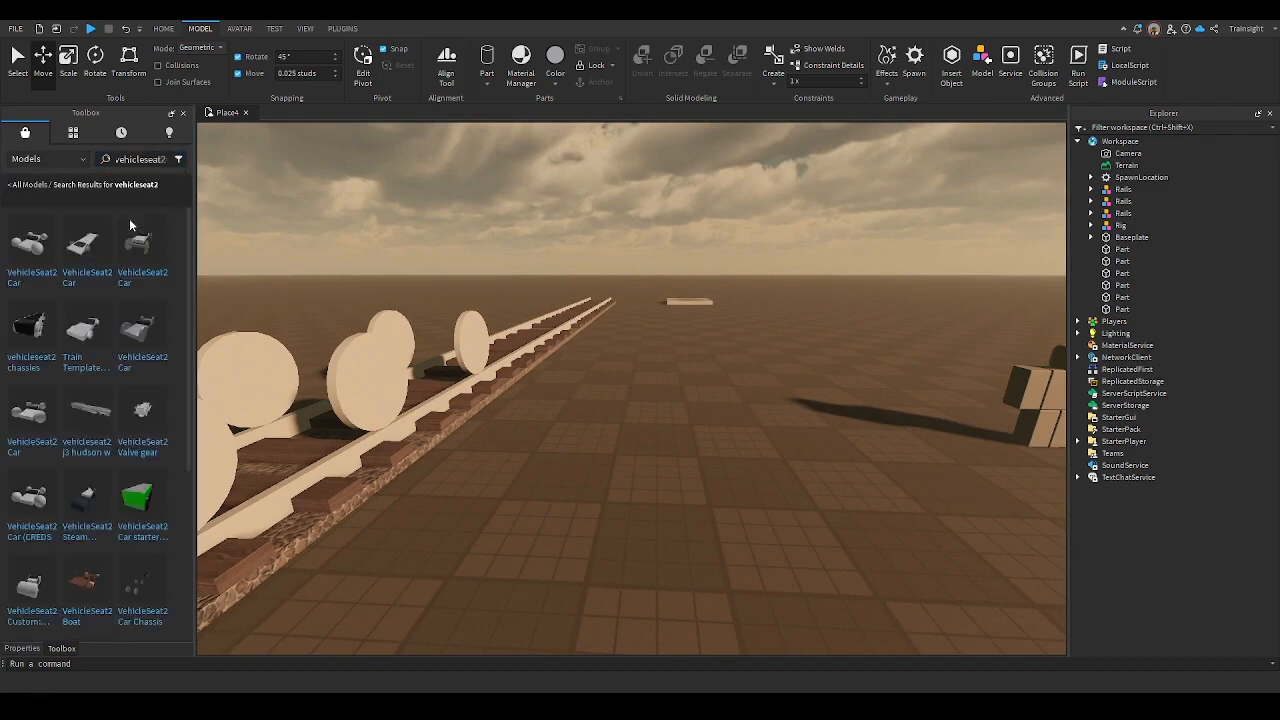
mouse_move(15, 263)
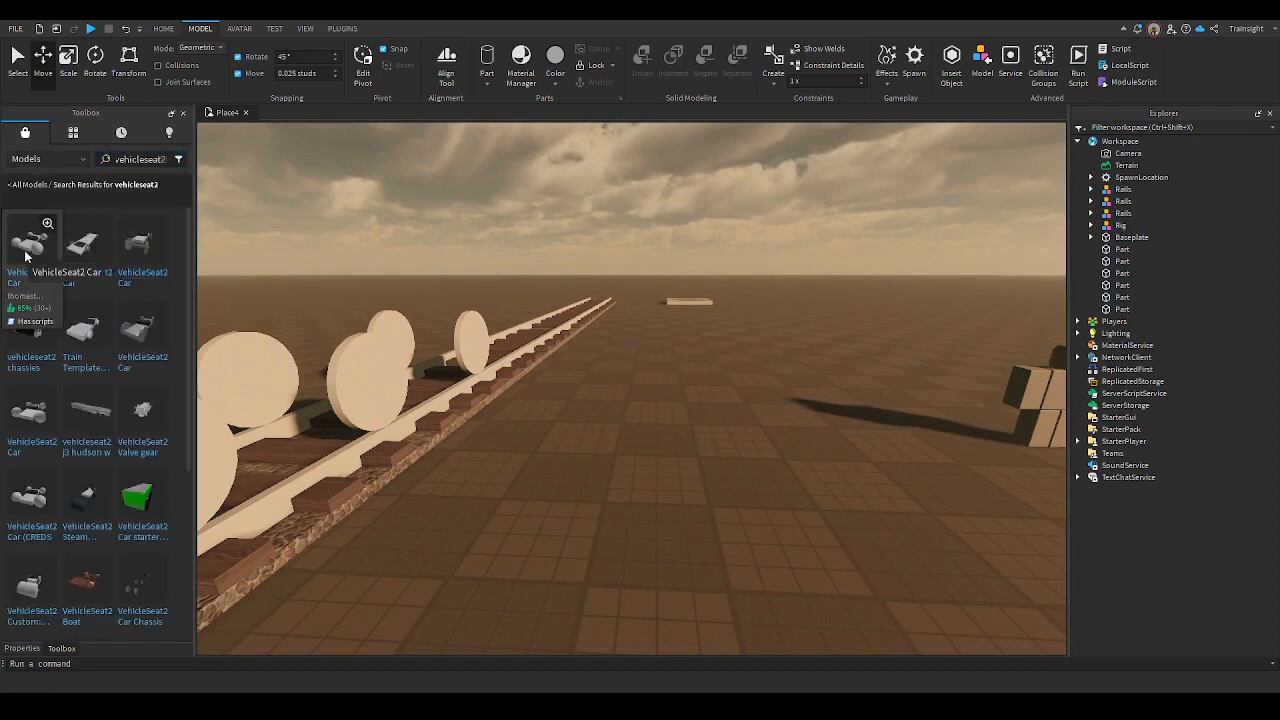
mouse_move(73, 256)
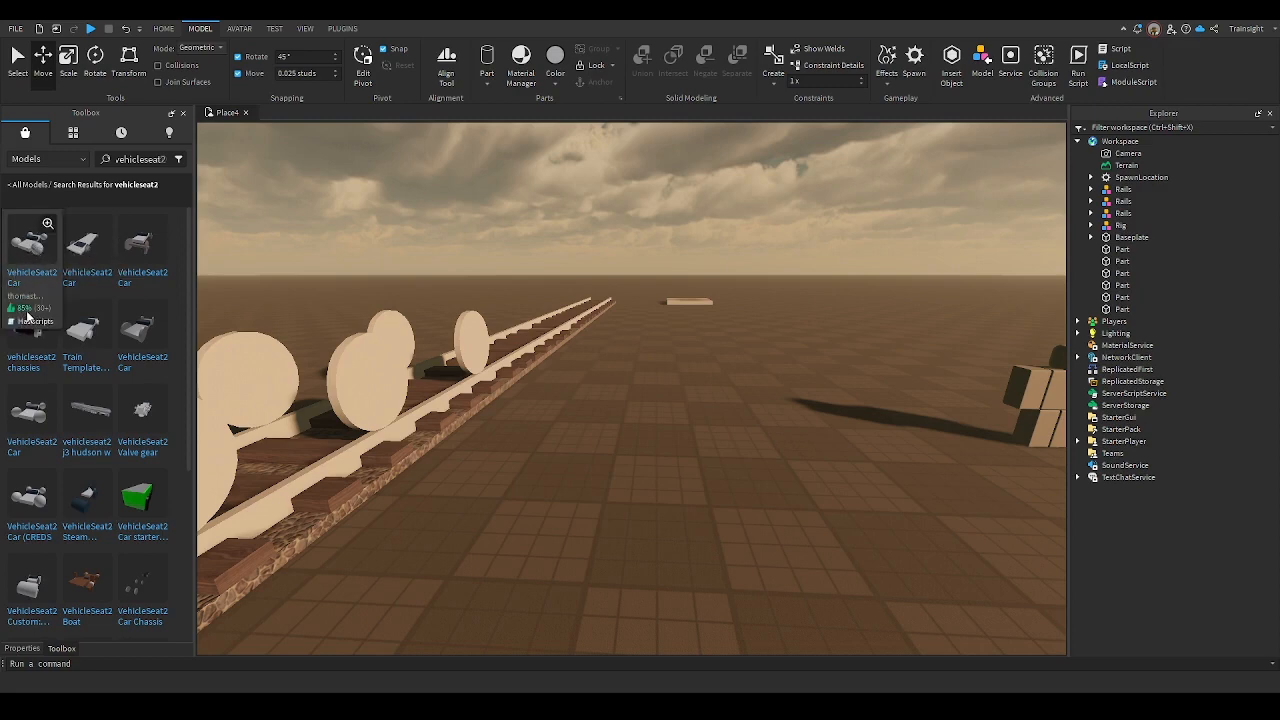
click(180, 159)
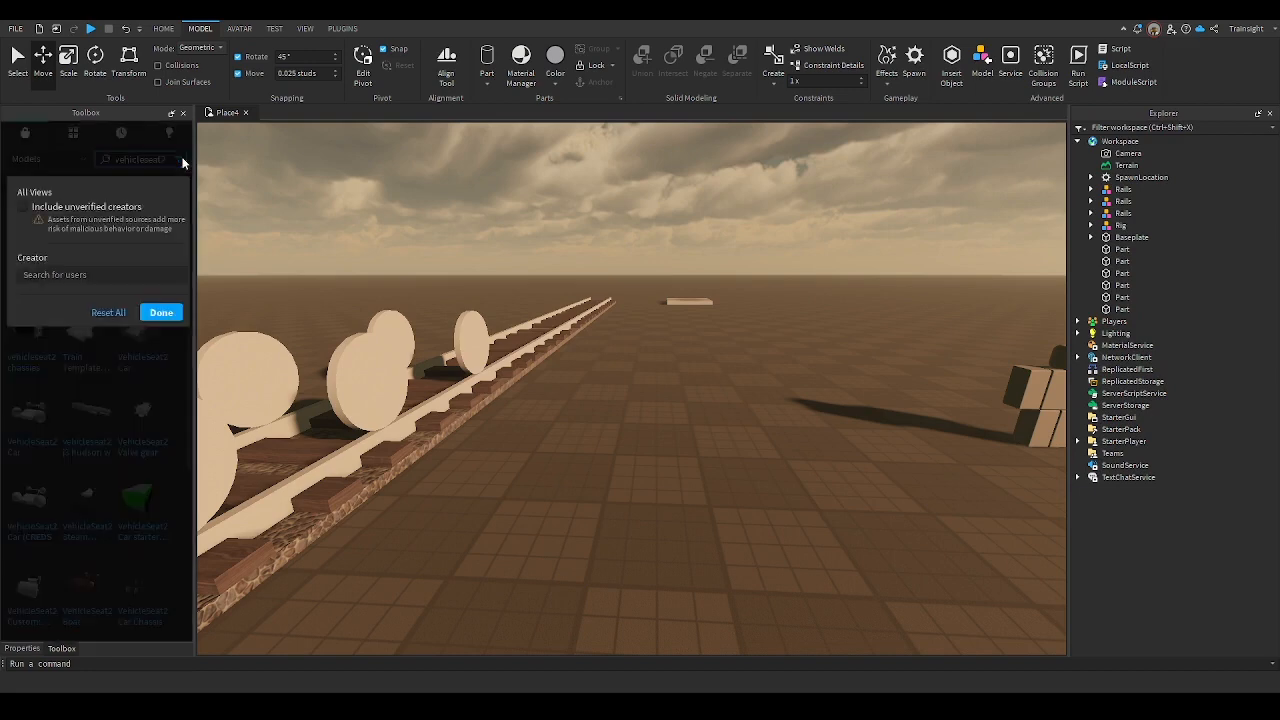
click(162, 313)
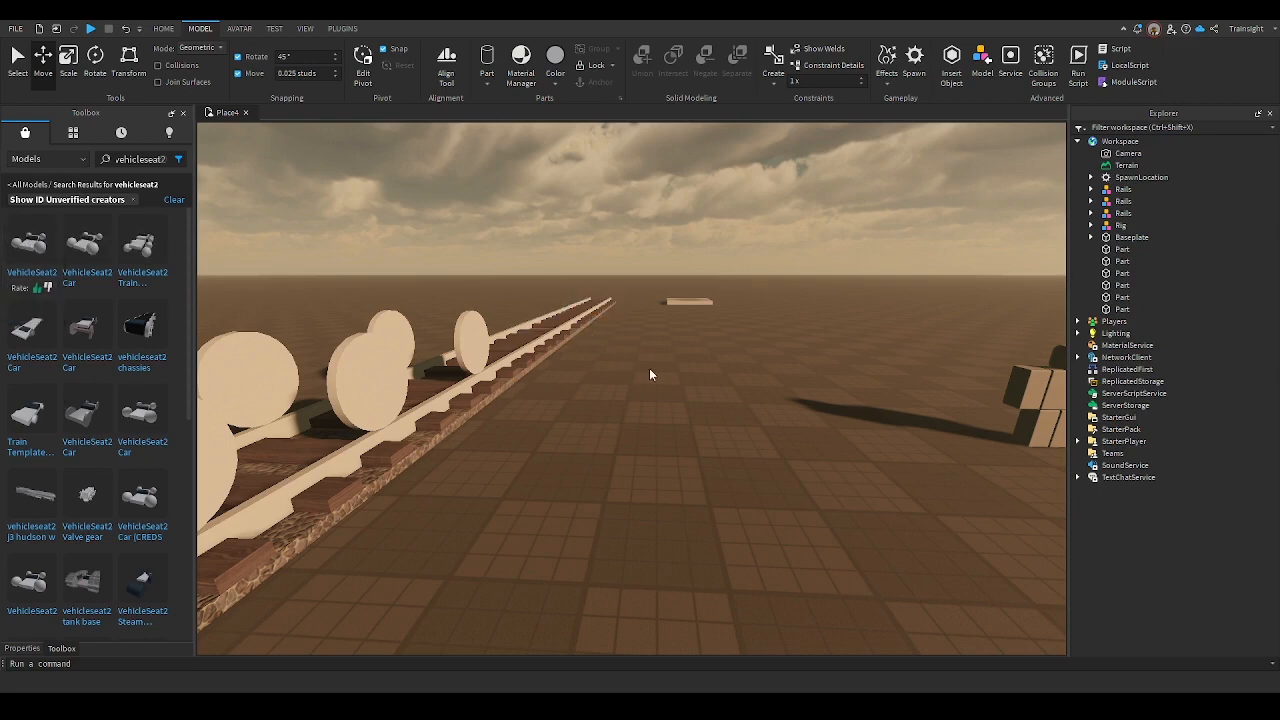
Insert the VehicleSeat2 Car model and position it on the ground beside the wheels on the track
key(f)
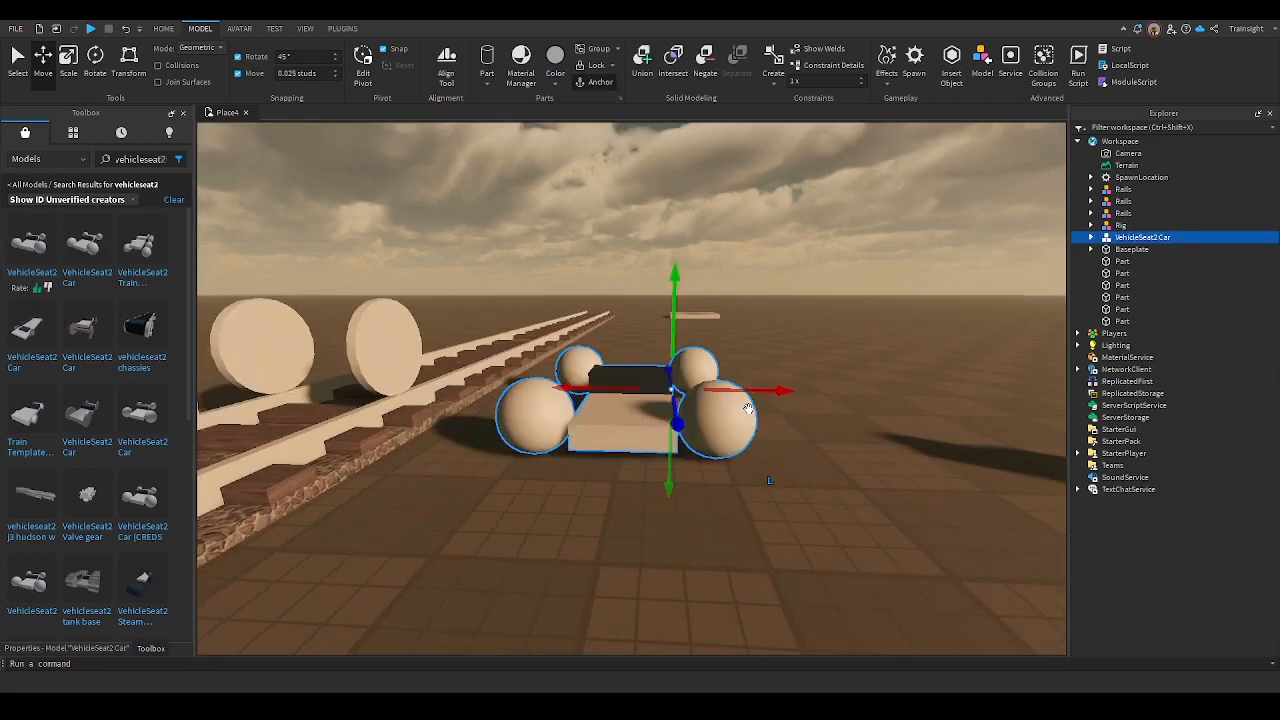
click(757, 472)
right_drag(757, 472, 757, 472)
scroll(757, 472, down, 4)
drag(683, 441, 669, 573)
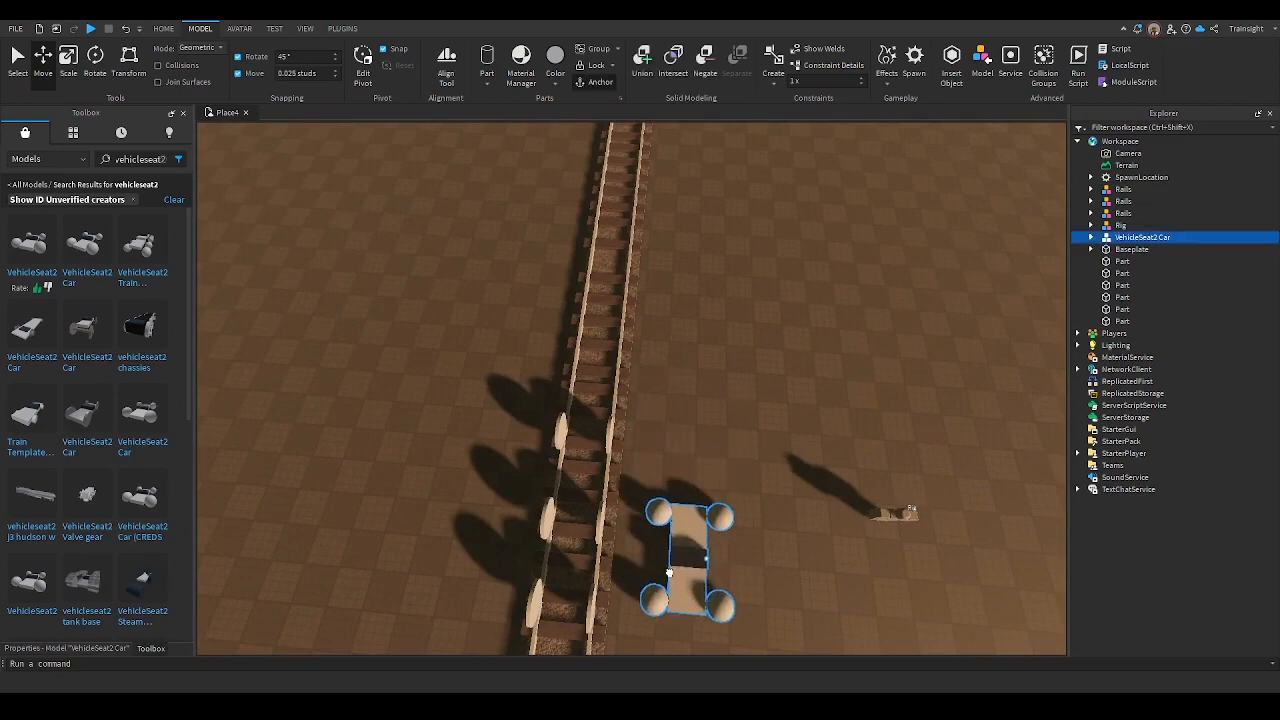
click(790, 512)
right_drag(788, 514, 780, 330)
scroll(772, 534, up, 8)
scroll(772, 527, down, 8)
scroll(776, 511, up, 5)
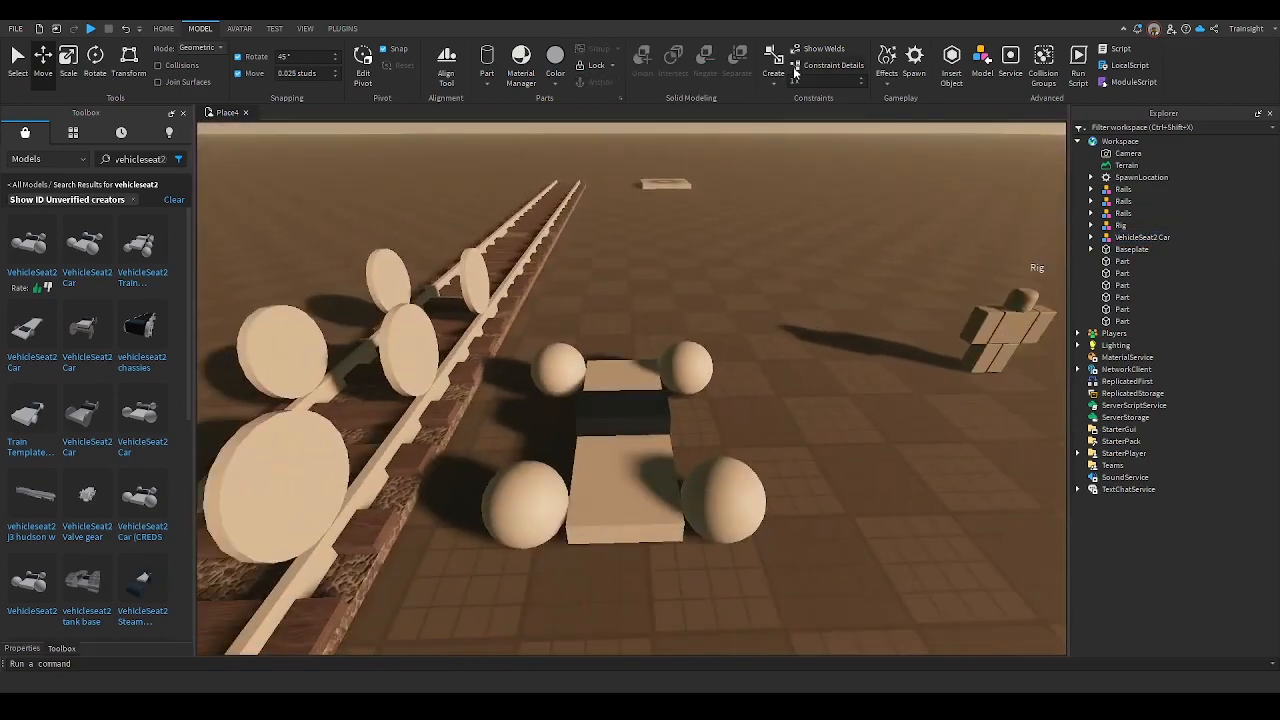
Copy the VS2AttachmentMotor attachment from one of the car's ball wheels
click(724, 497)
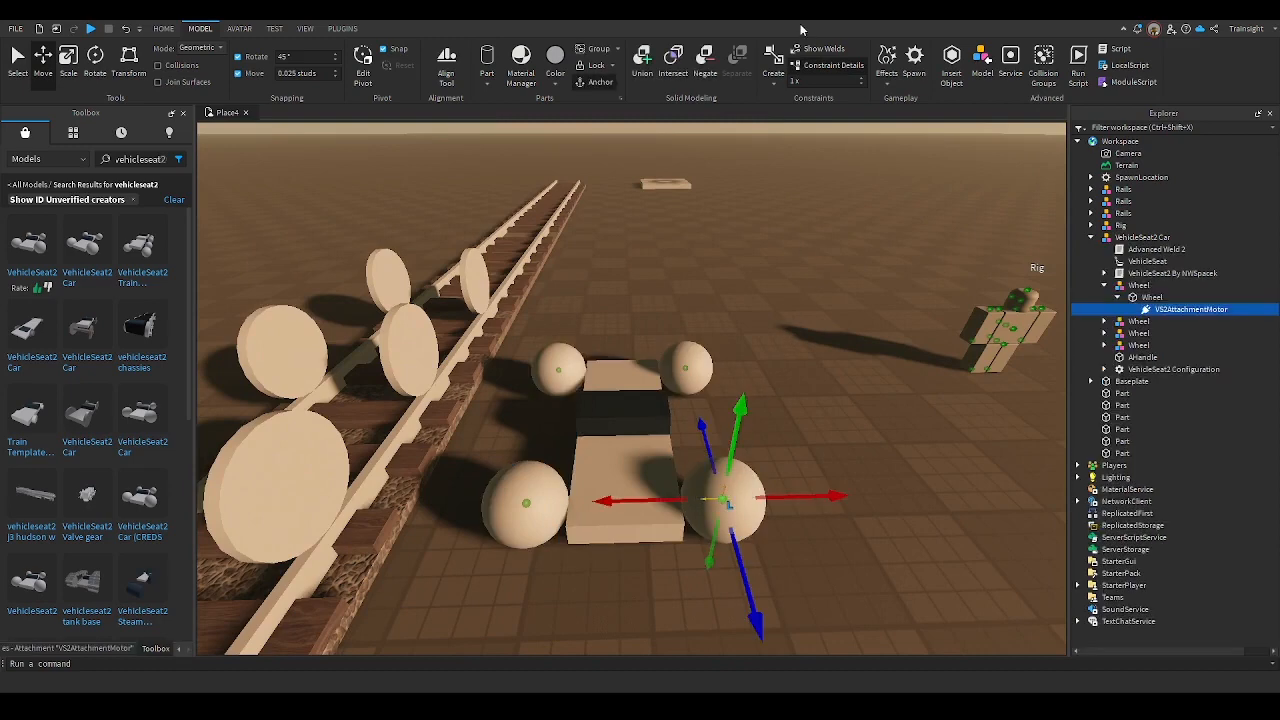
click(799, 329)
scroll(799, 329, up, 15)
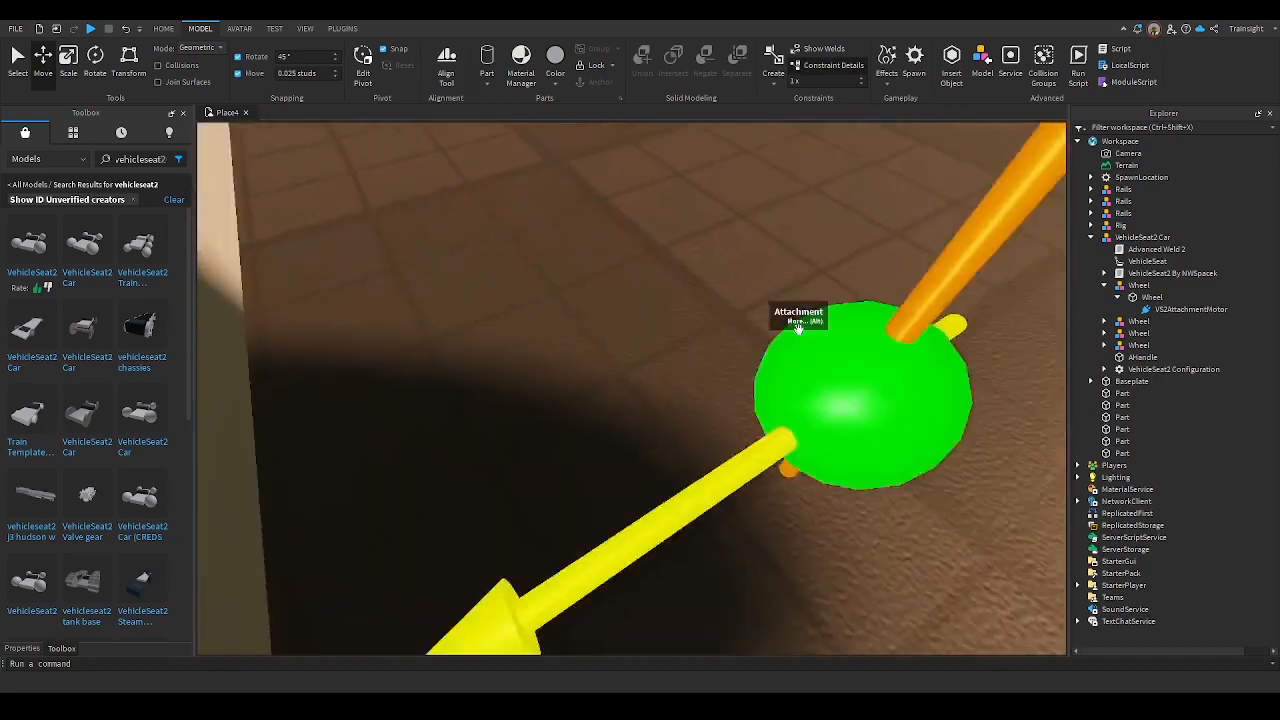
scroll(799, 329, down, 15)
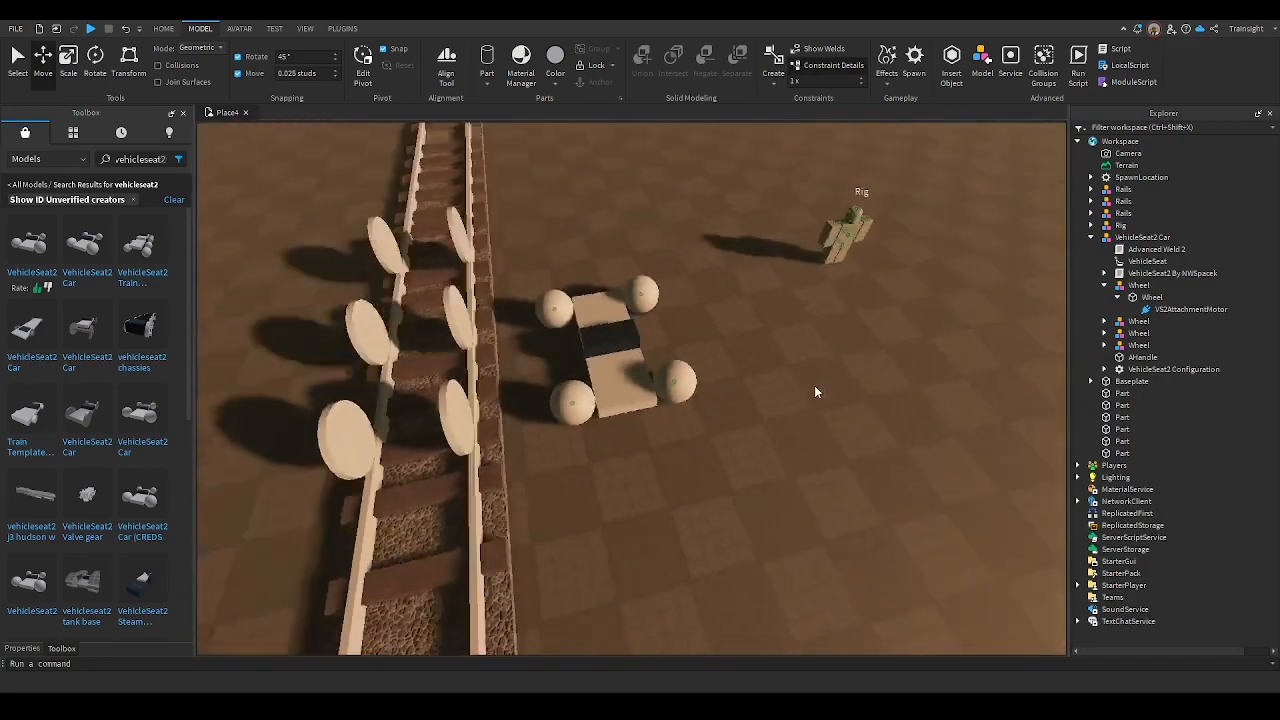
Paste the copied VS2AttachmentMotor into all six disc wheel parts on the rails
key(w)
right_drag(815, 387, 815, 387)
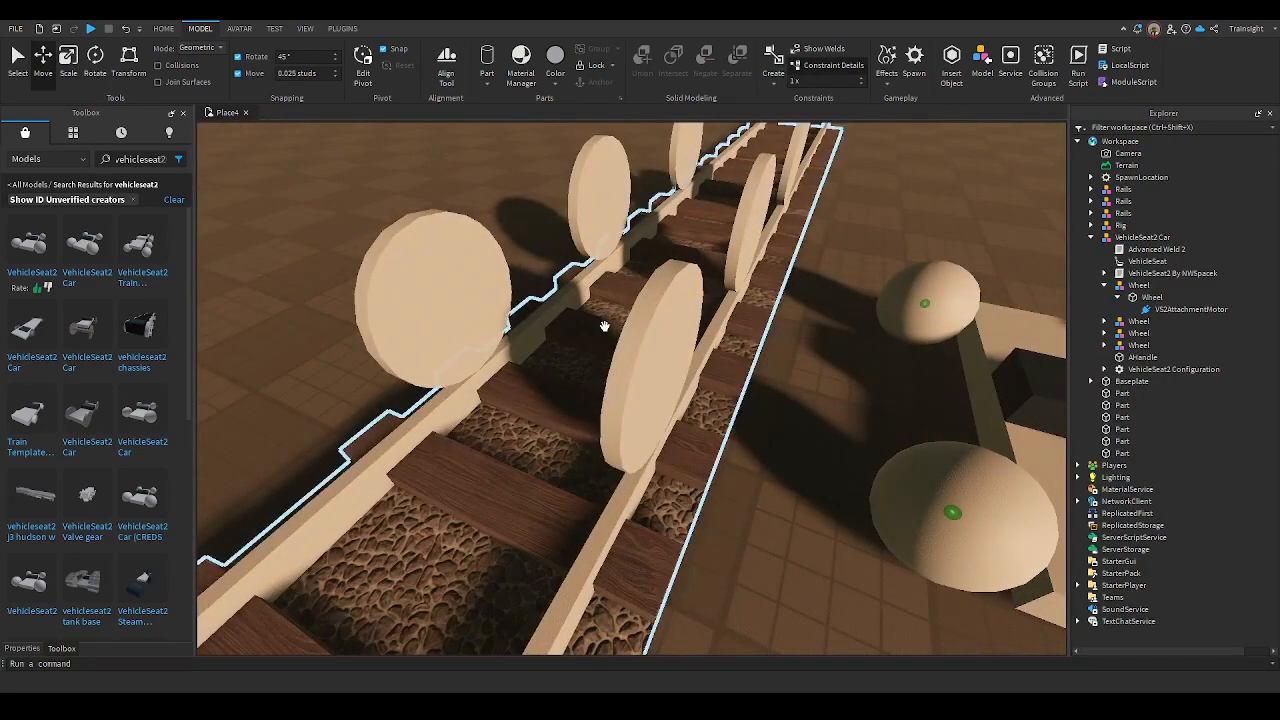
click(652, 338)
ctrl+click(598, 192)
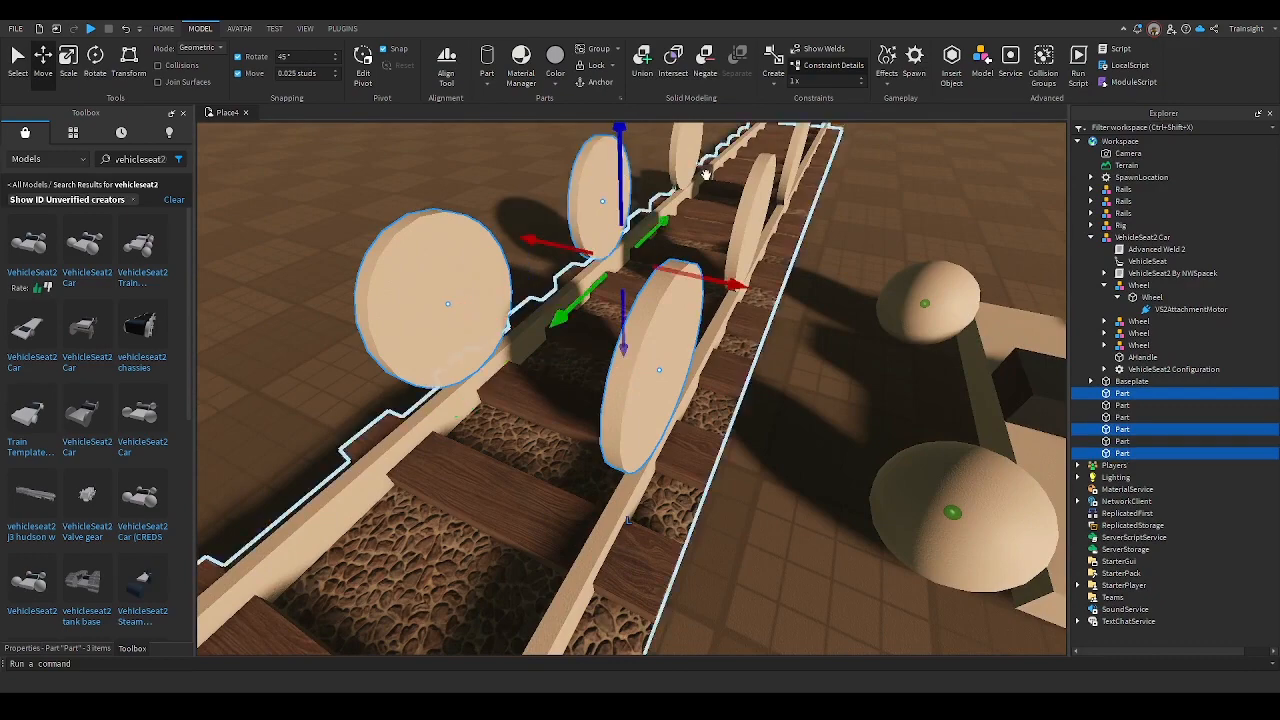
ctrl+click(688, 141)
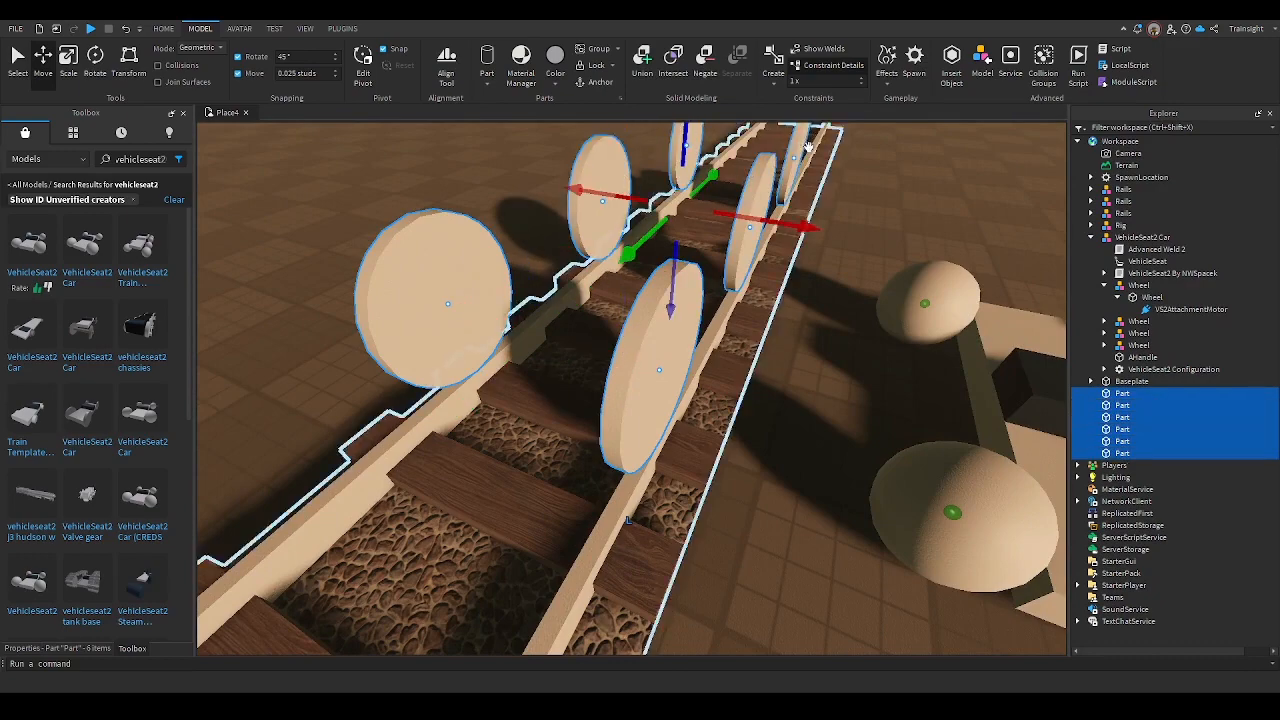
scroll(806, 212, down, 10)
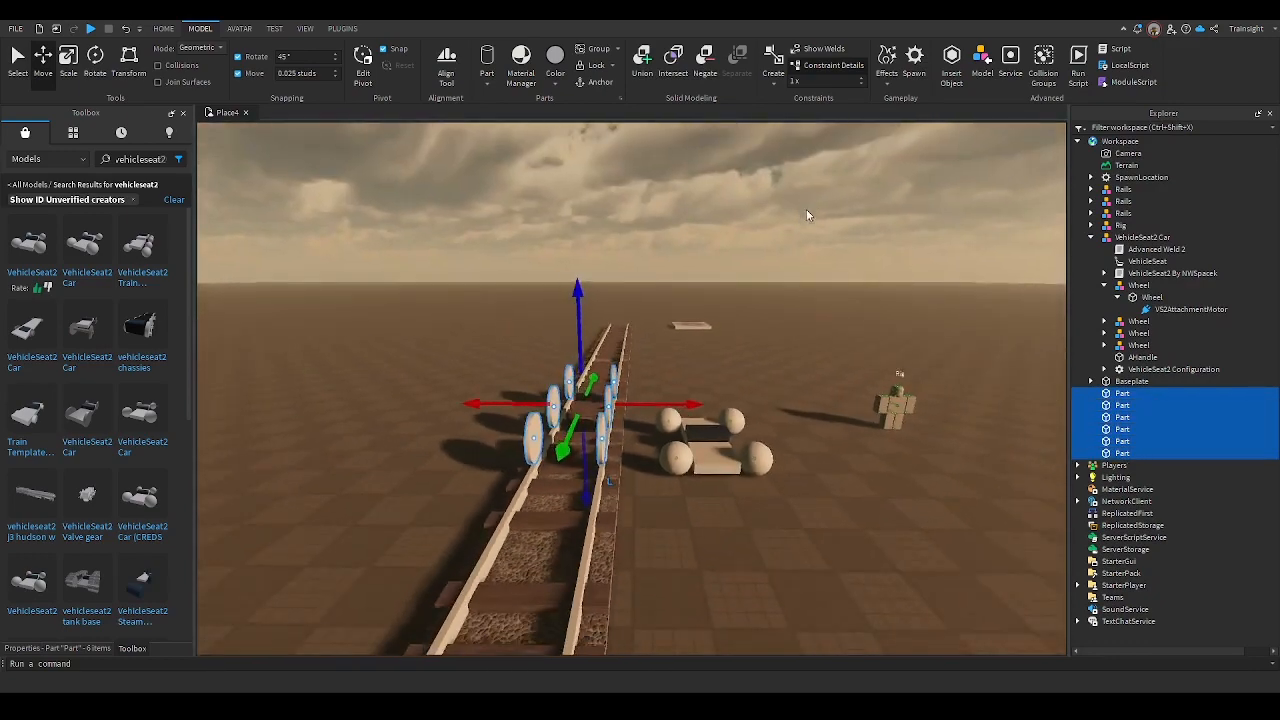
scroll(806, 215, up, 2)
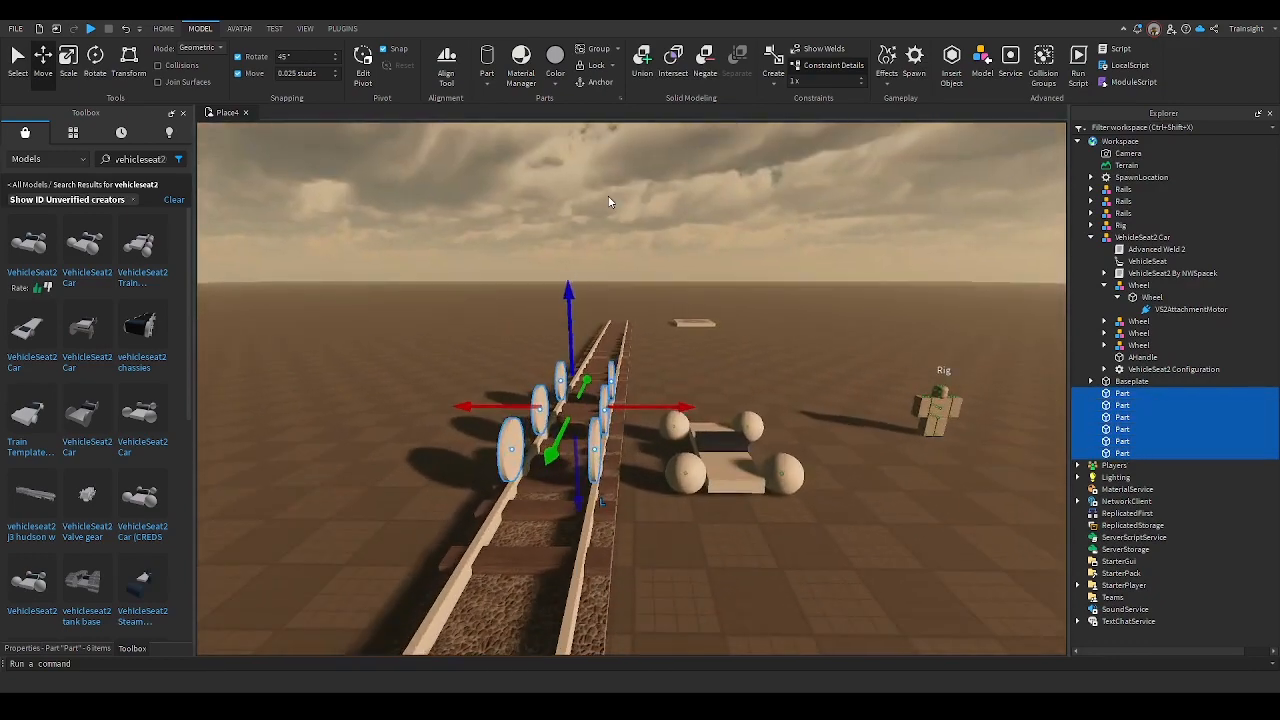
key(ctrl+shift+v)
click(678, 265)
Move the VehicleSeat2 Car onto the track, centre it lengthwise between the disc wheels and raise it to wheel height
key(w)
right_drag(678, 265, 679, 263)
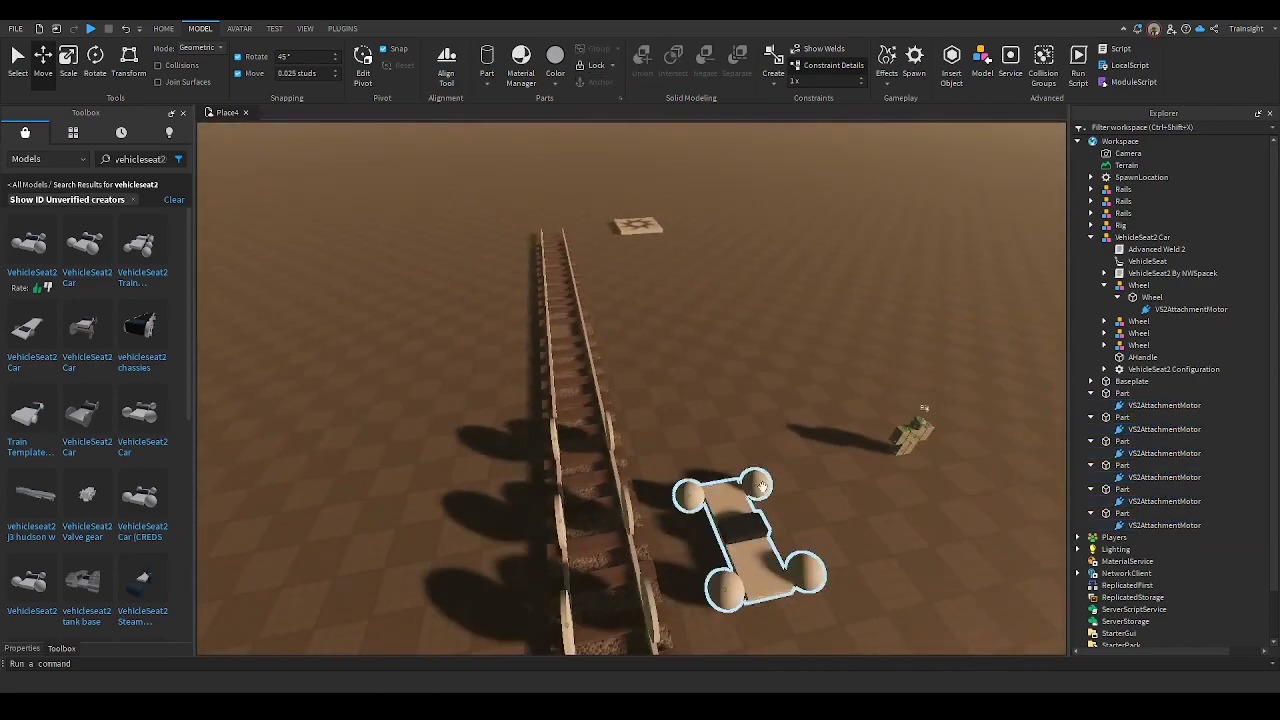
drag(668, 545, 527, 561)
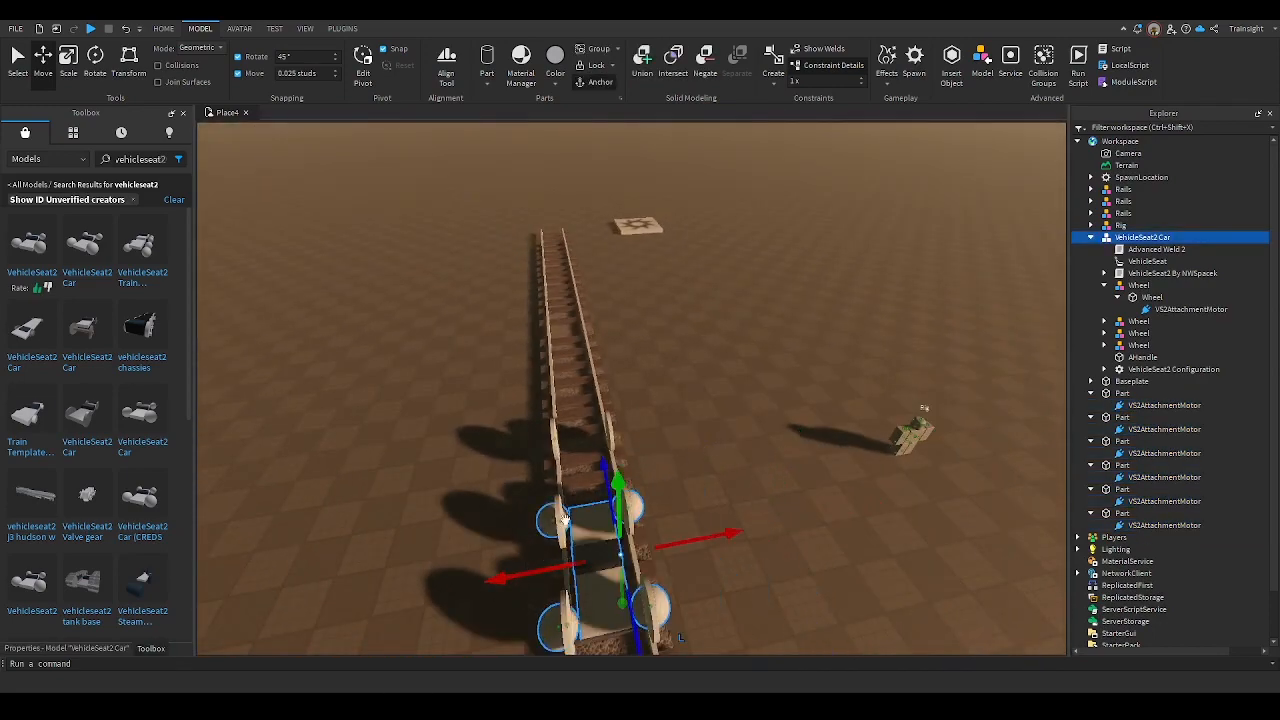
scroll(566, 515, up, 5)
right_drag(678, 553, 678, 553)
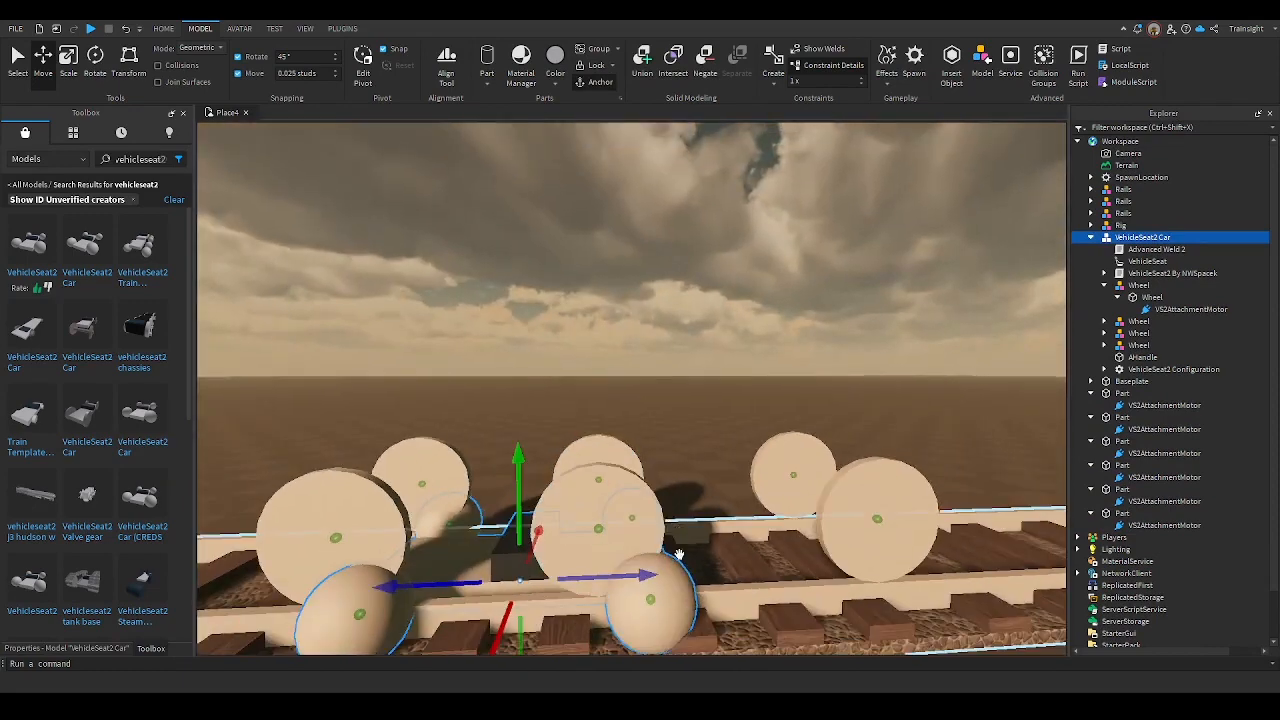
drag(645, 575, 760, 572)
drag(623, 452, 622, 400)
click(655, 326)
Group each of the six disc wheels into its own separate model
click(607, 436)
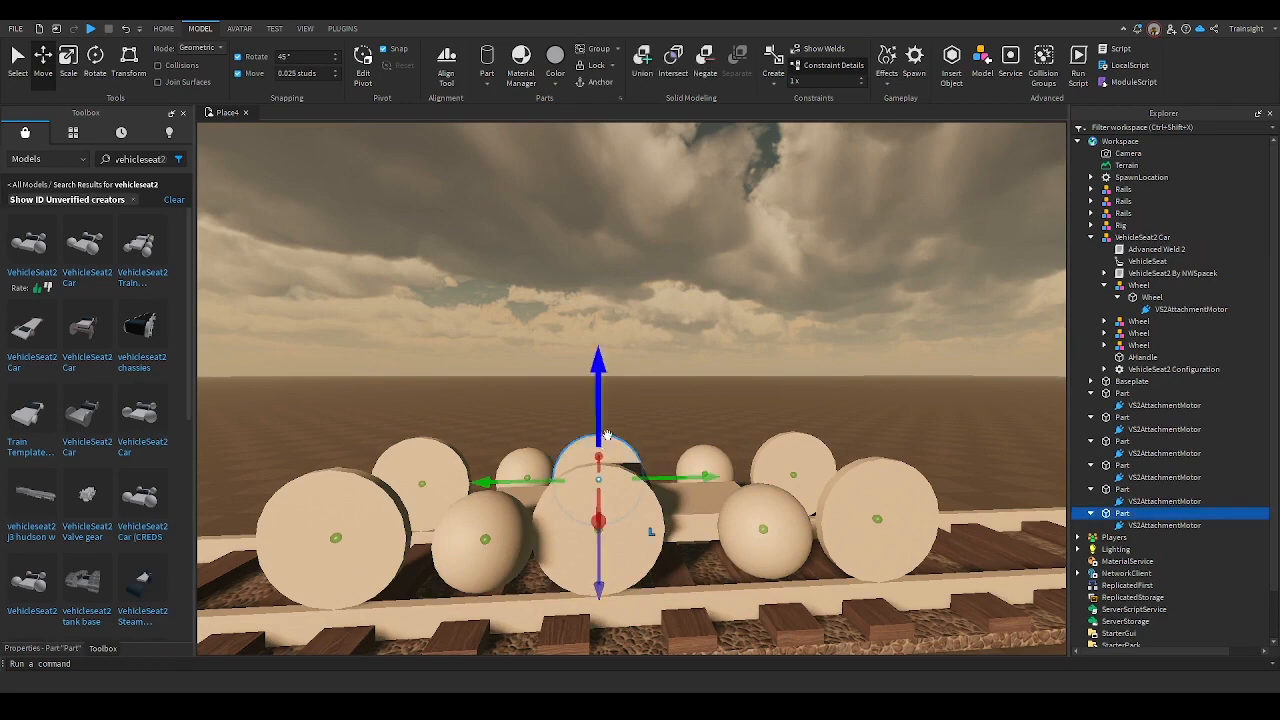
click(590, 47)
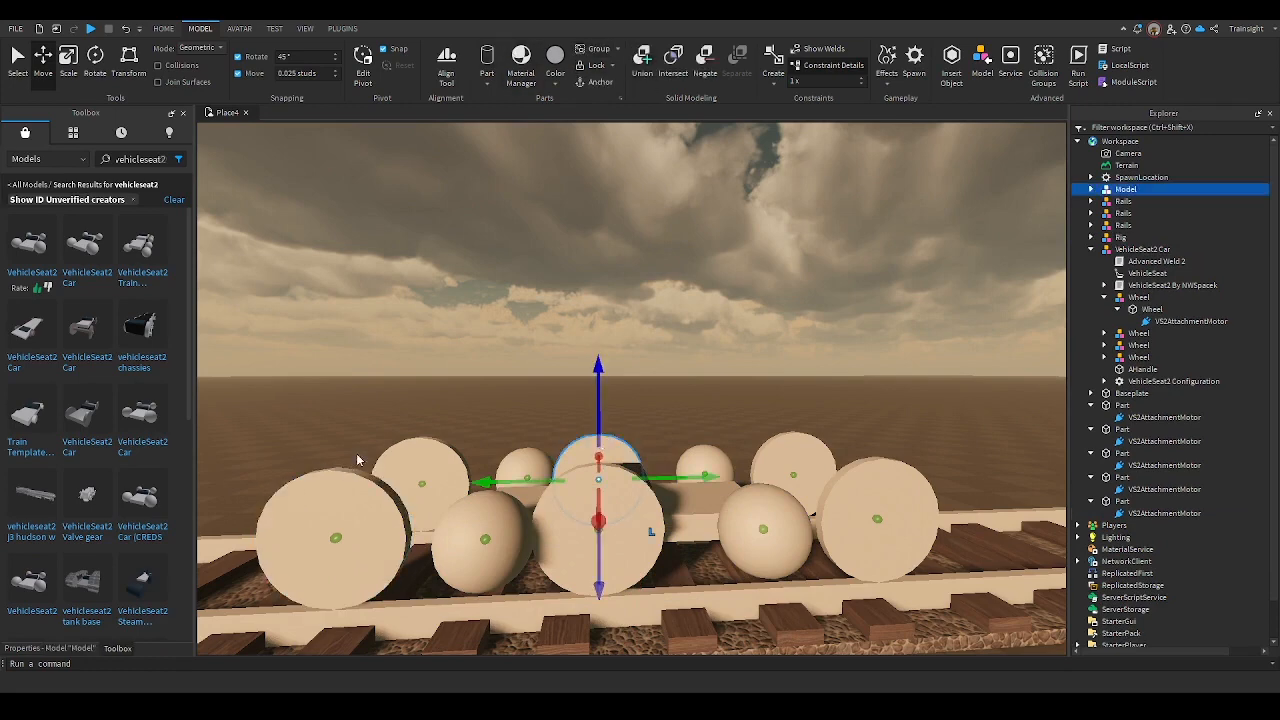
click(424, 420)
click(593, 48)
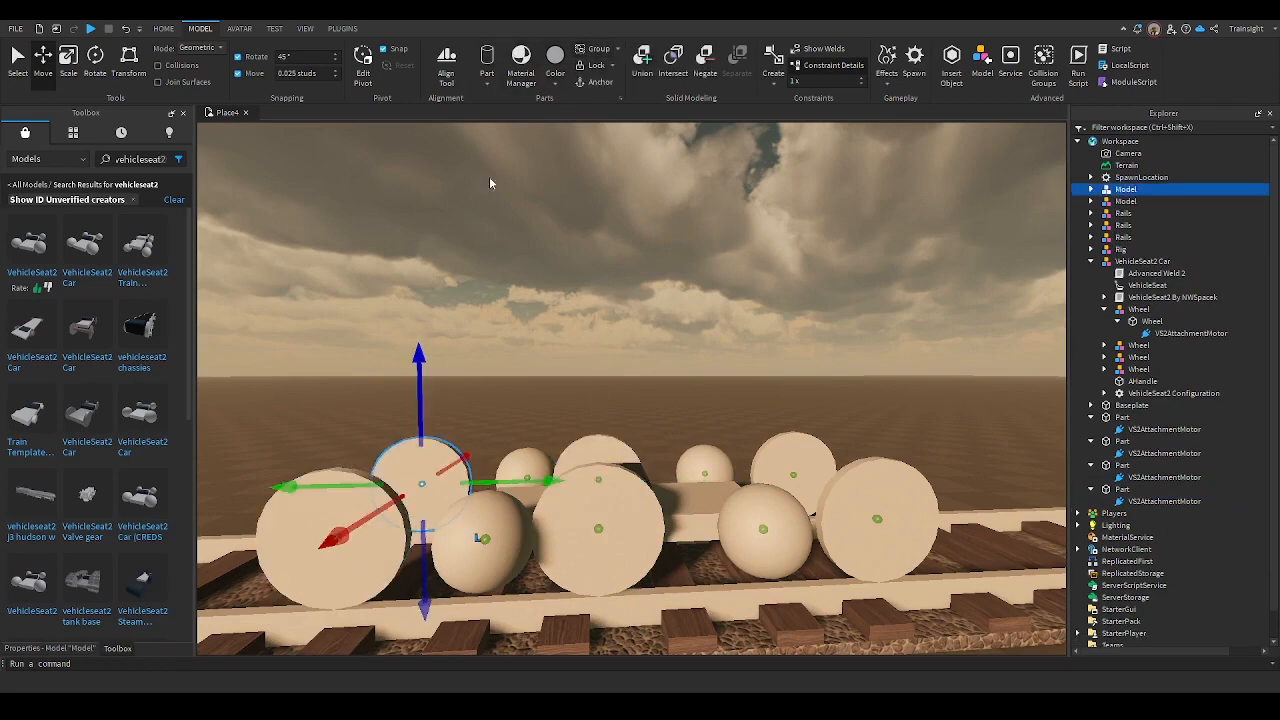
click(377, 600)
click(594, 48)
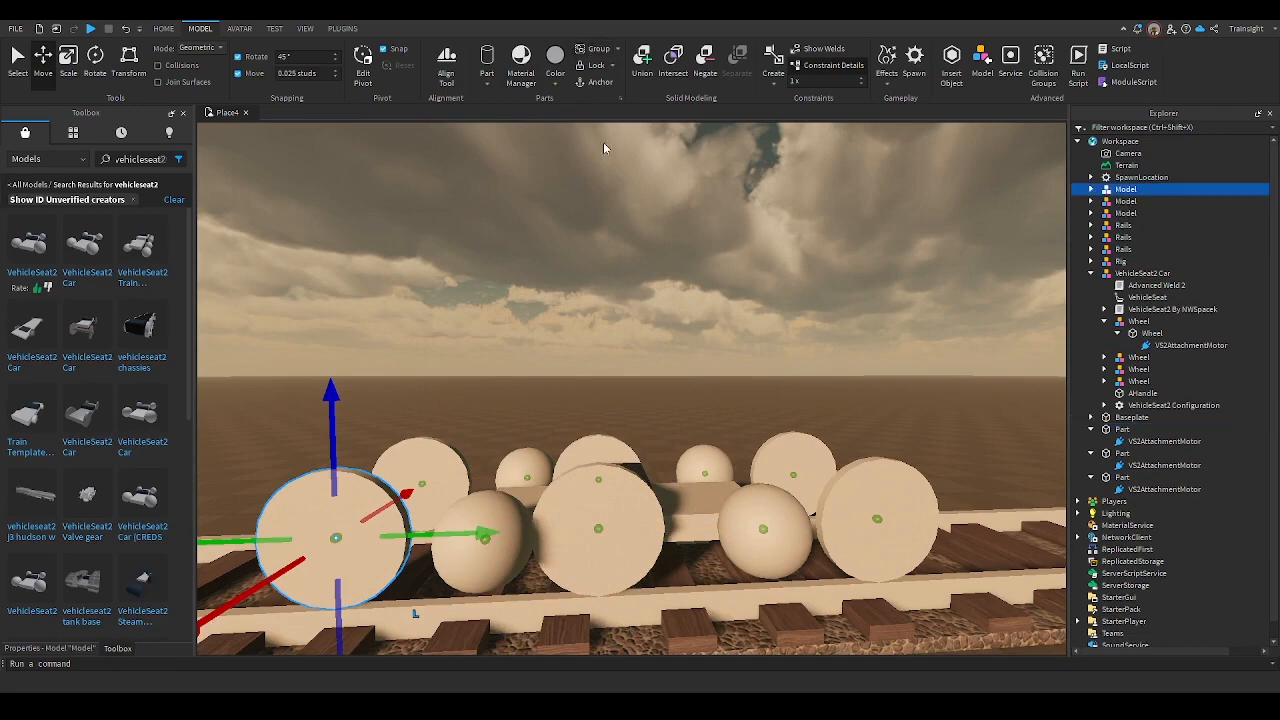
click(645, 526)
click(594, 48)
click(884, 480)
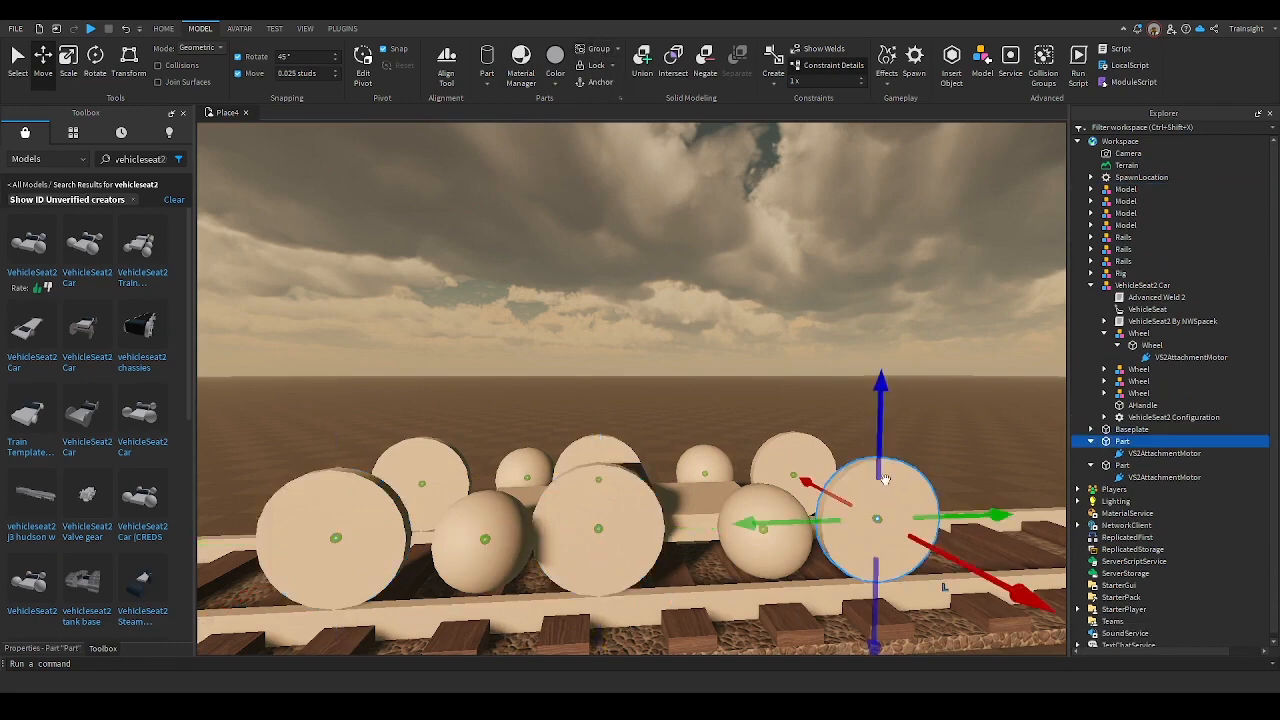
click(592, 49)
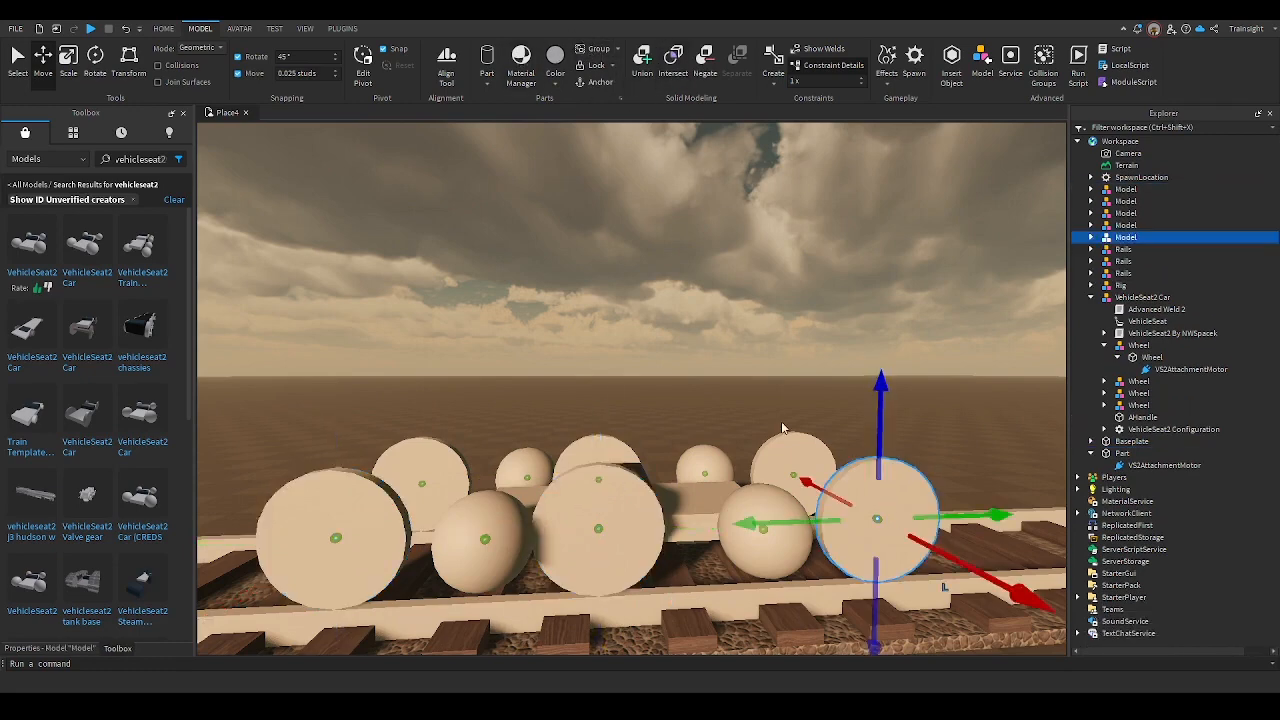
click(793, 442)
click(594, 49)
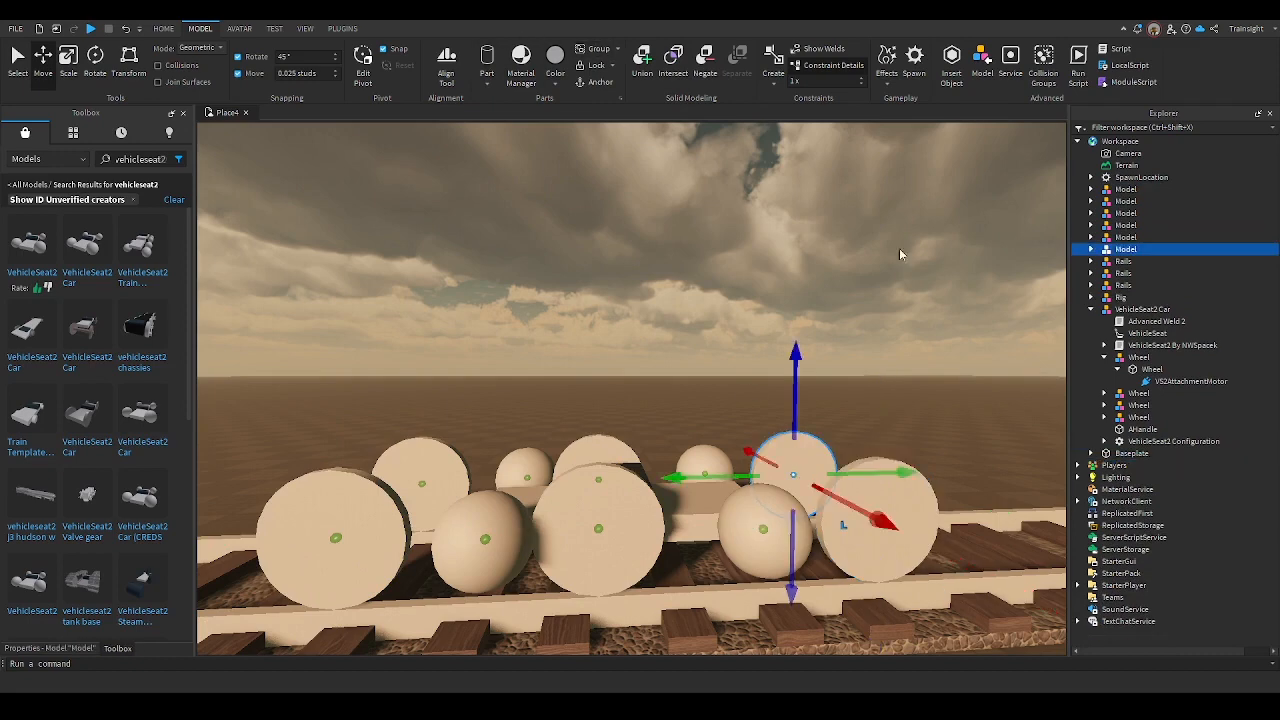
Rename all six disc wheel models to Wheels
drag(1240, 191, 1245, 255)
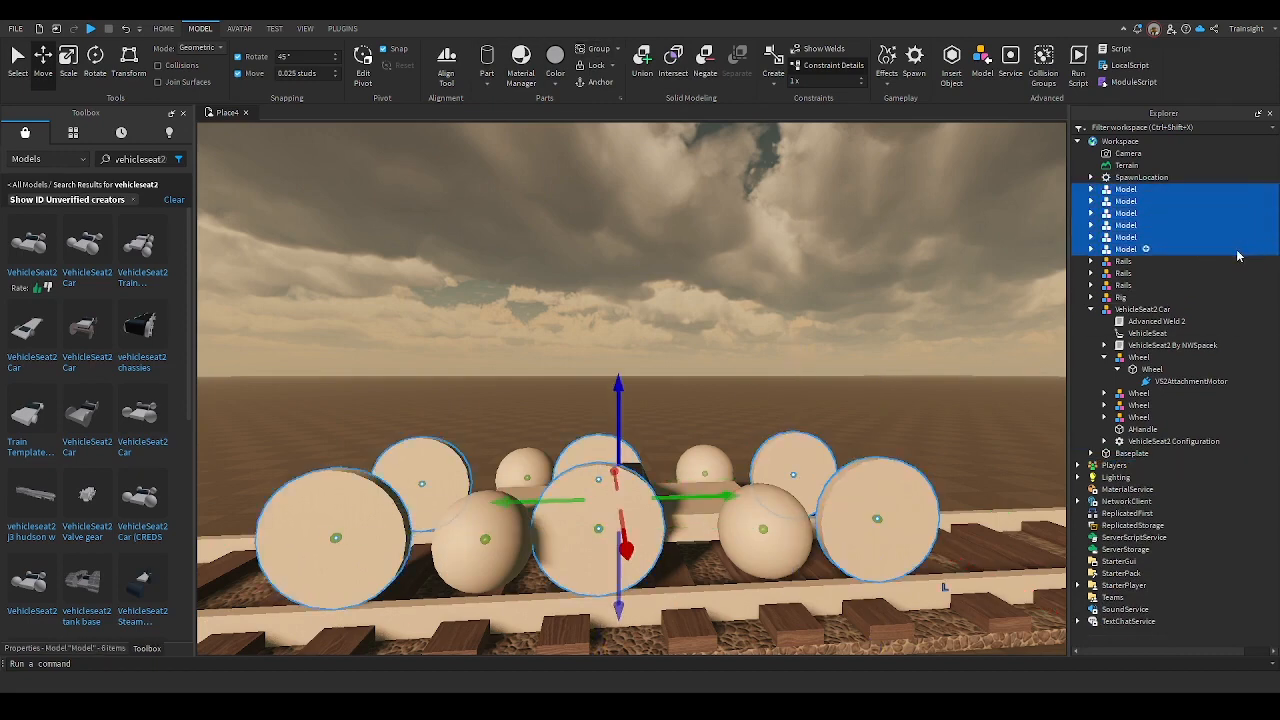
click(60, 648)
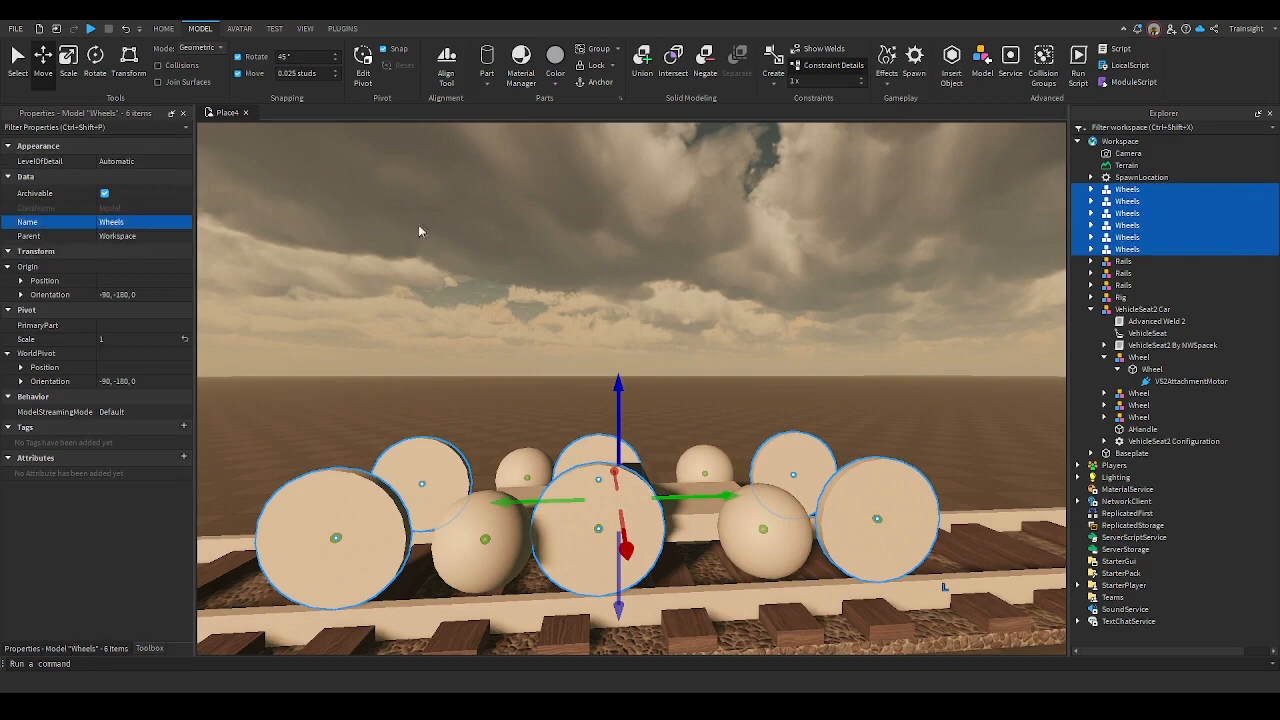
click(518, 305)
Delete the four original ball Wheel models from the VehicleSeat2 Car
right_drag(518, 305, 518, 305)
key(s)
right_drag(628, 327, 628, 327)
key(w)
key(d)
key(a)
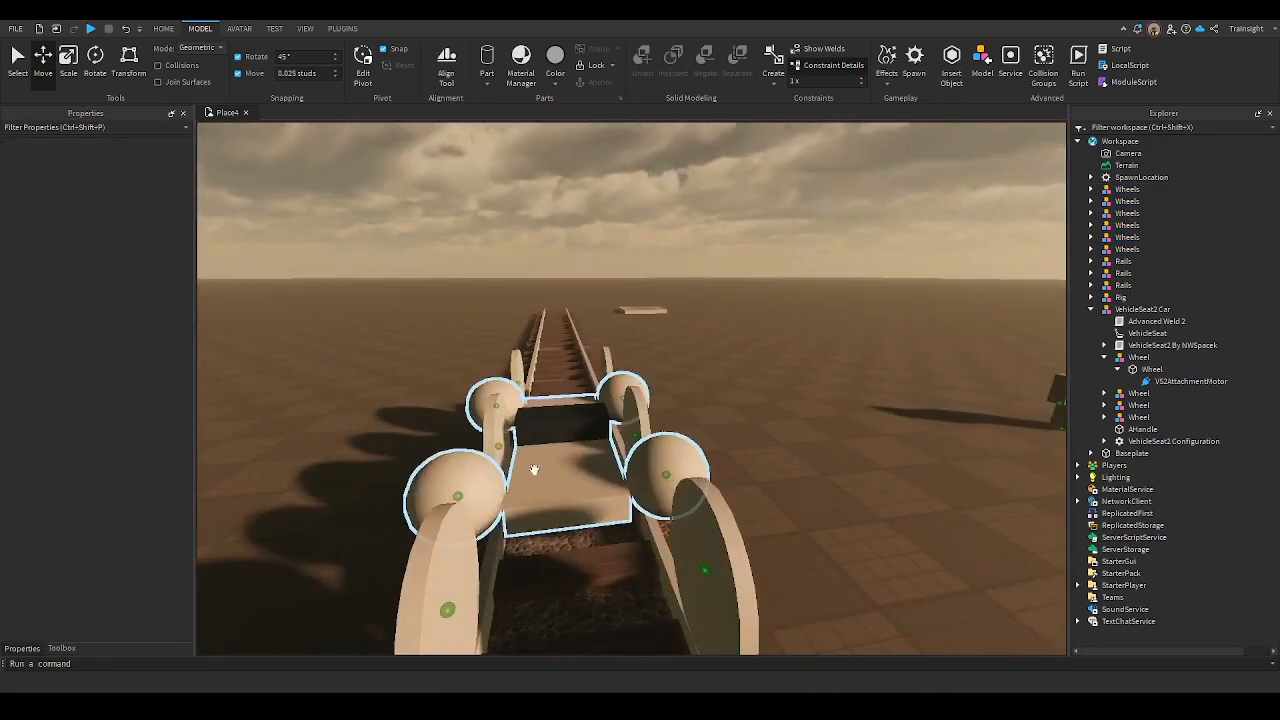
click(531, 480)
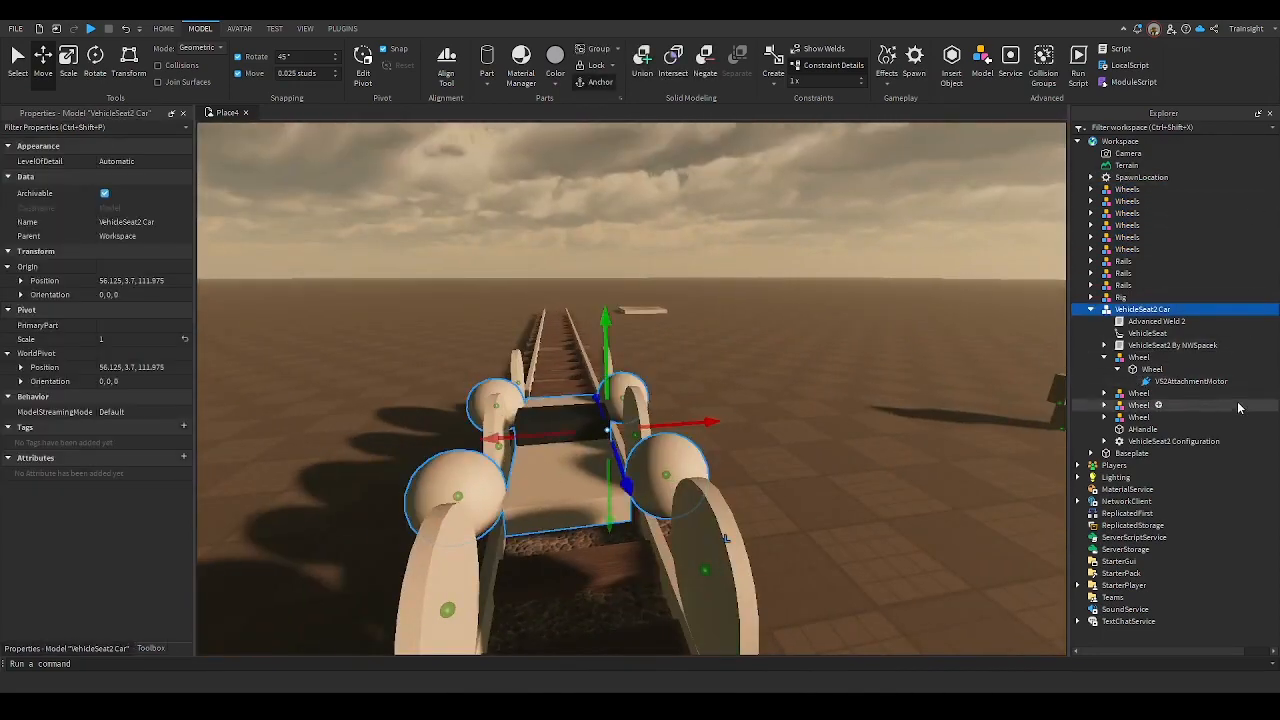
click(1104, 357)
click(1140, 357)
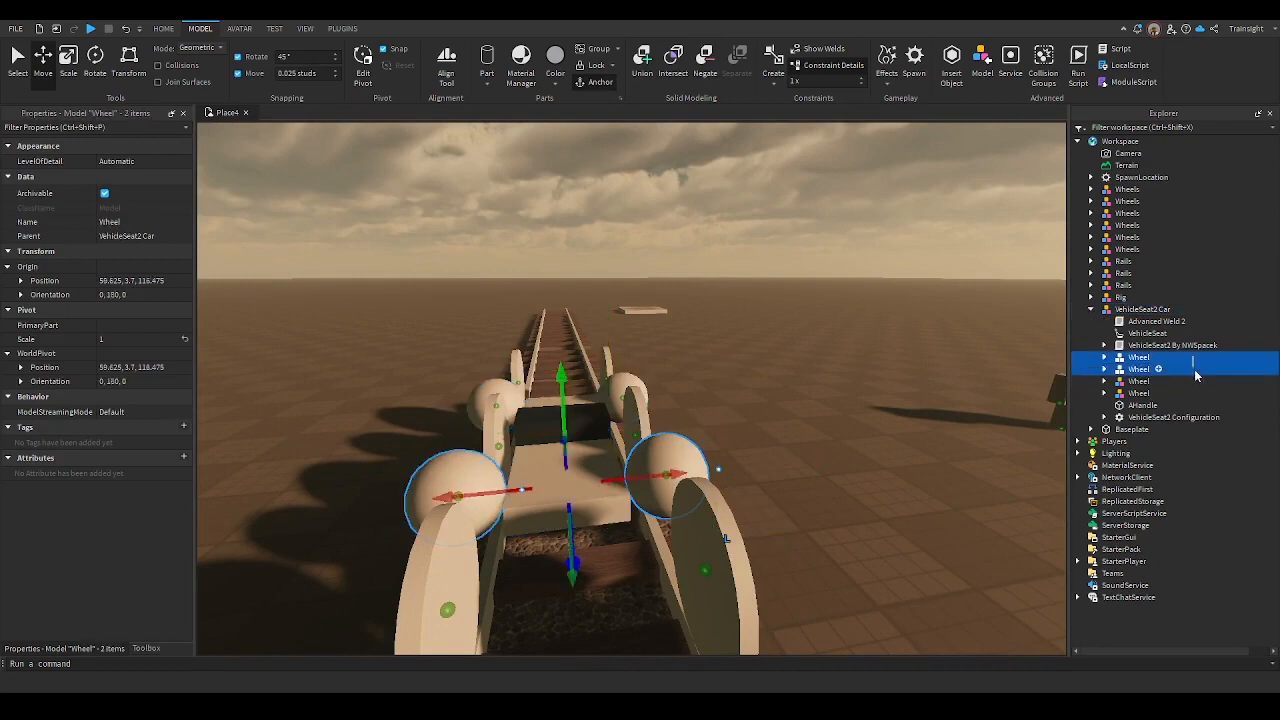
shift+click(1196, 393)
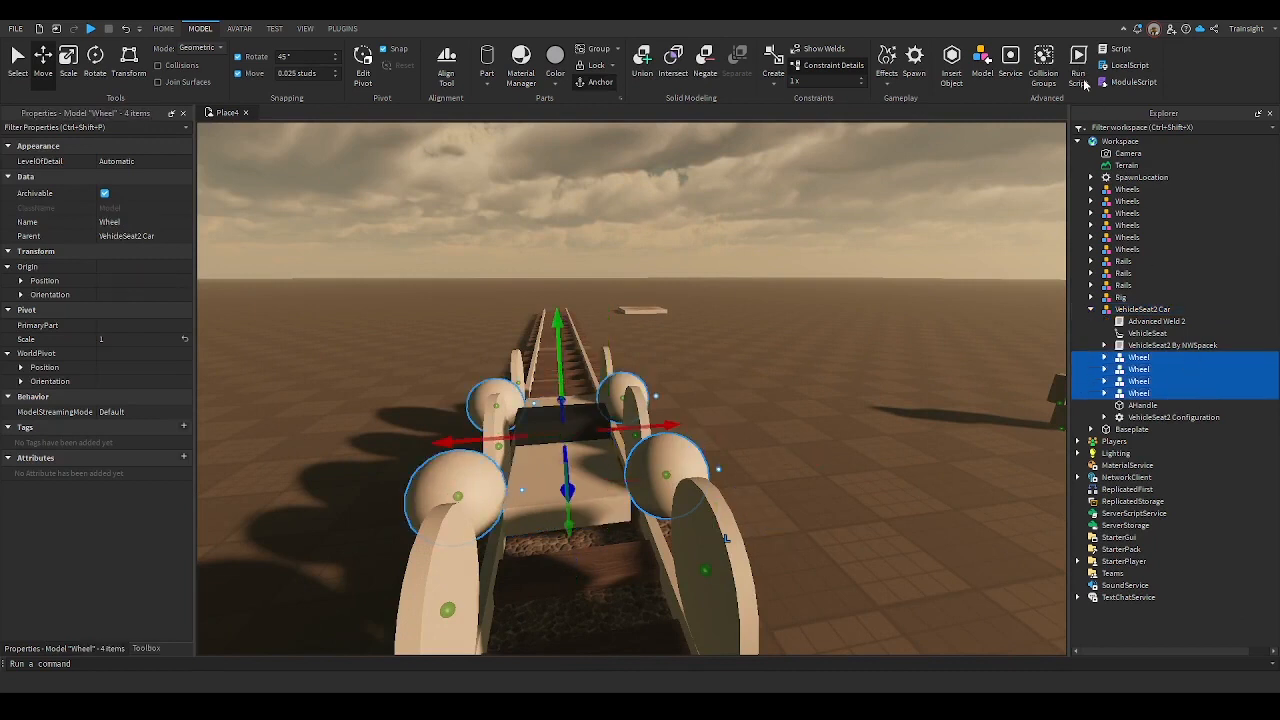
key(Delete)
Make the six Wheels models children of the VehicleSeat2 Car model
click(1220, 189)
shift+click(1178, 249)
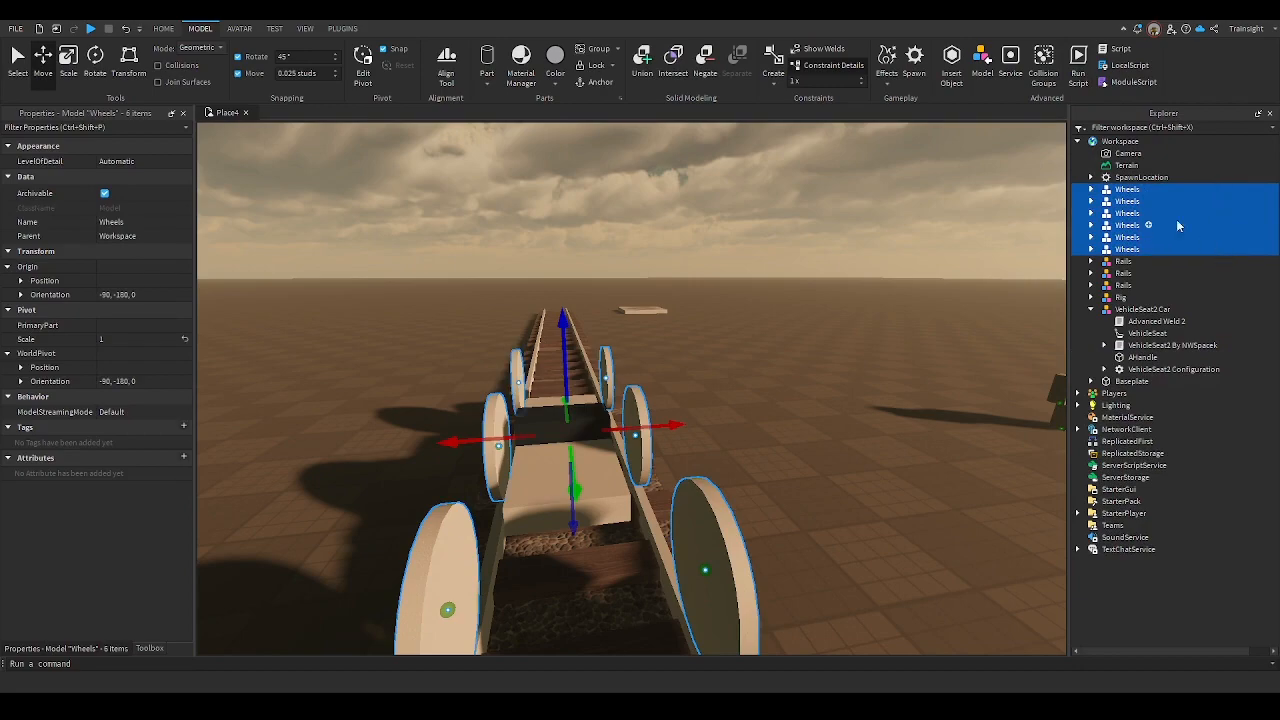
drag(1128, 194, 1143, 312)
click(870, 342)
right_drag(870, 342, 870, 342)
scroll(870, 342, up, 5)
key(s)
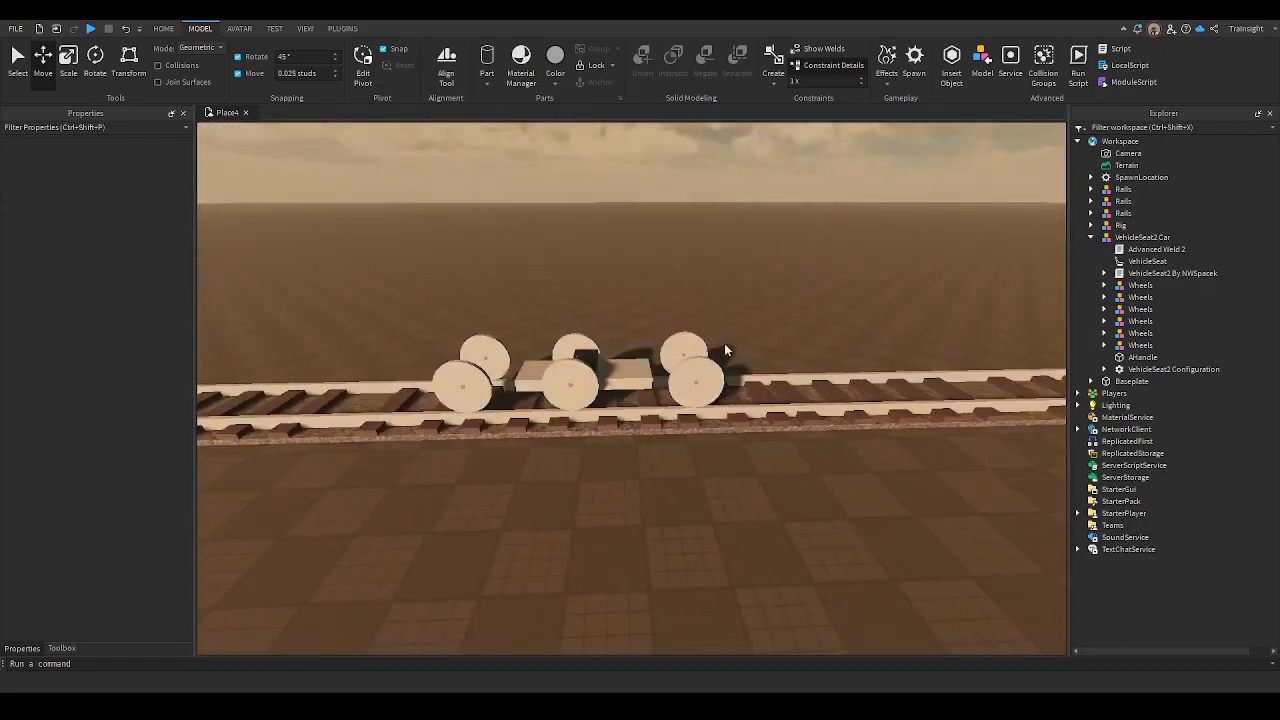
Move the SpawnLocation onto the ground right beside the train on the track
key(a)
key(w)
click(164, 28)
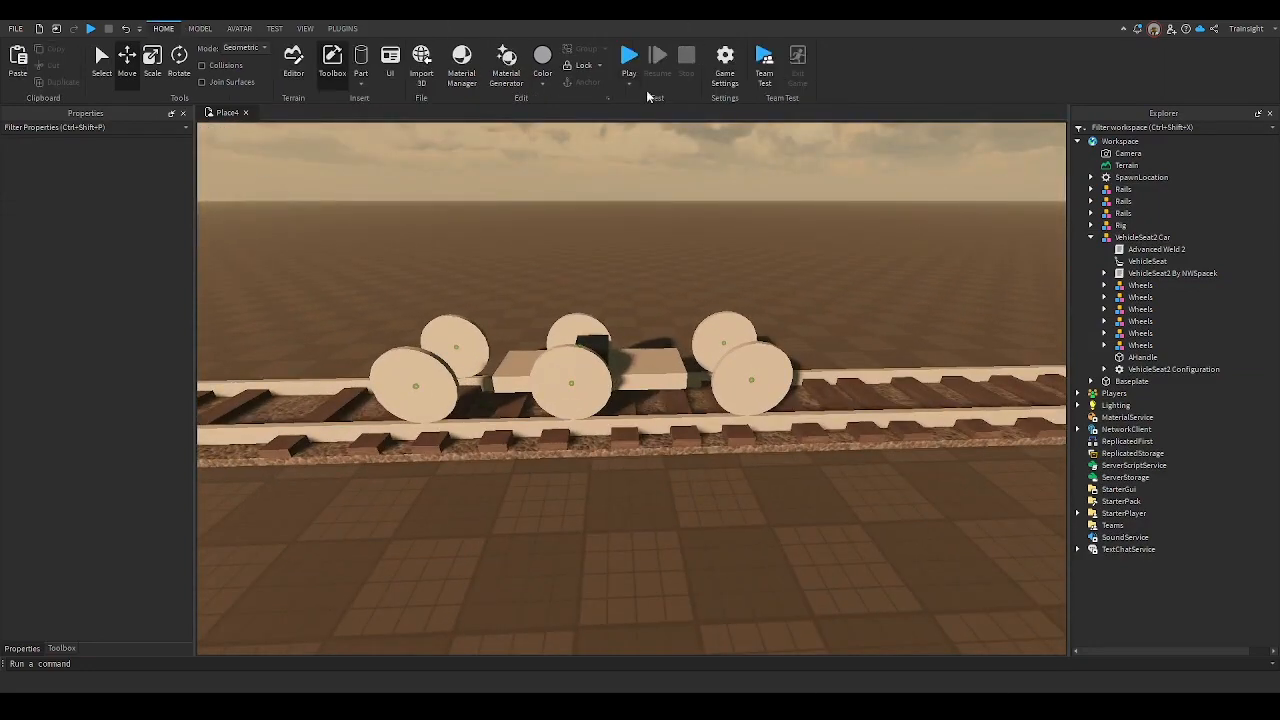
key(s)
right_drag(713, 357, 713, 357)
drag(706, 197, 559, 540)
click(614, 401)
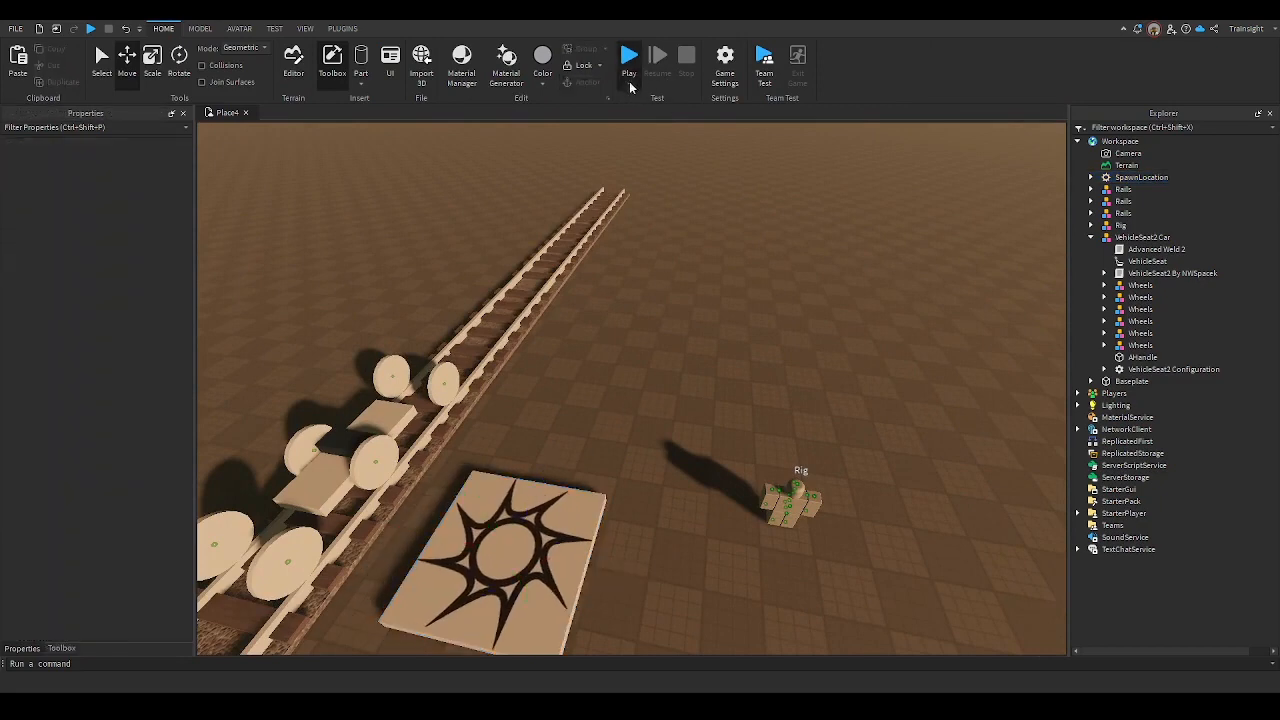
Playtest the train by seating the character in it and driving along the rails, and end the playtest
click(629, 70)
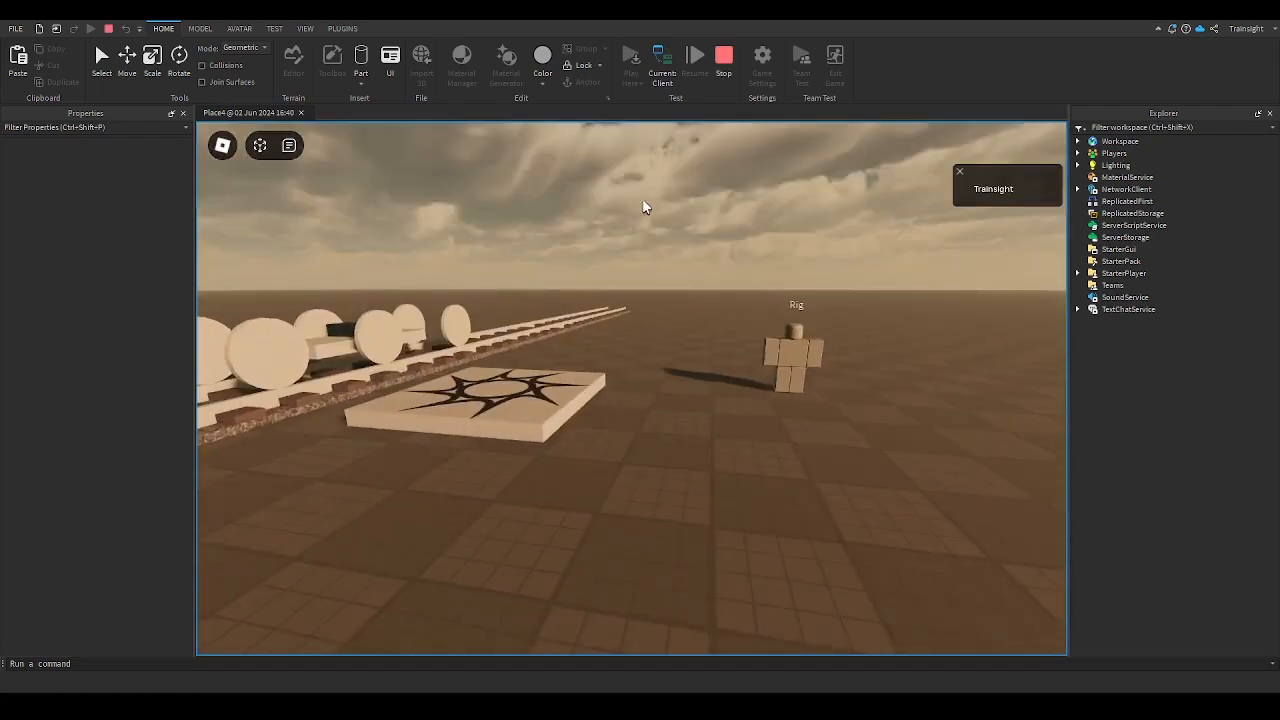
key(w)
mouse_move(628, 238)
right_down()
mouse_move(655, 243)
mouse_move(617, 261)
right_up()
scroll(655, 241, down, 3)
scroll(655, 241, up, 3)
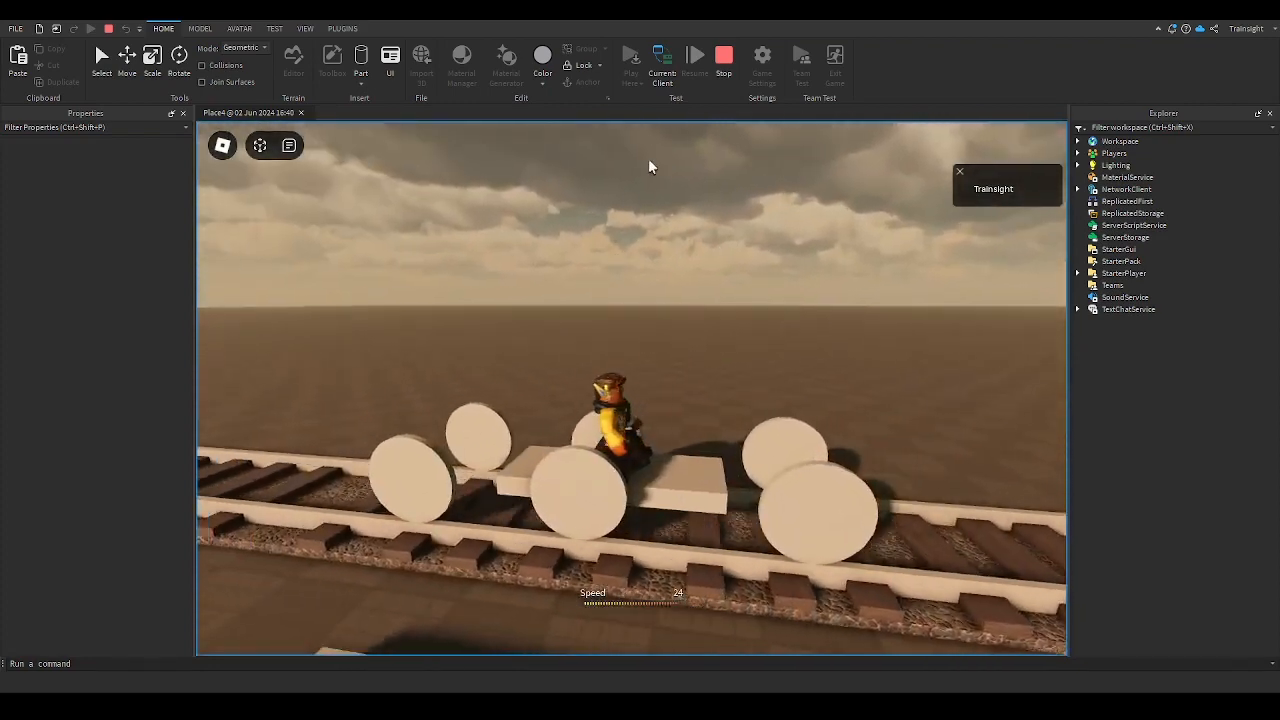
click(724, 58)
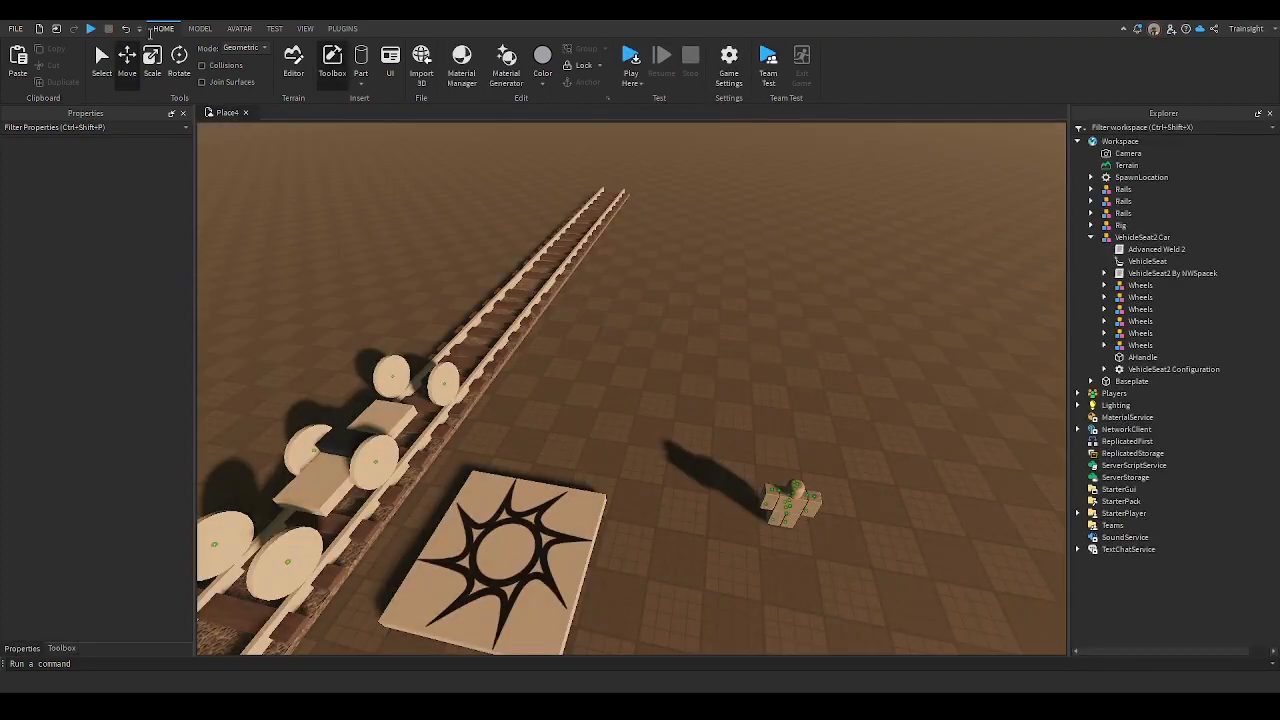
Undo the spawn move and the parenting of the six Wheels models to the VehicleSeat2 Car, keeping the ball wheels deleted
click(125, 26)
click(125, 26)
click(125, 26)
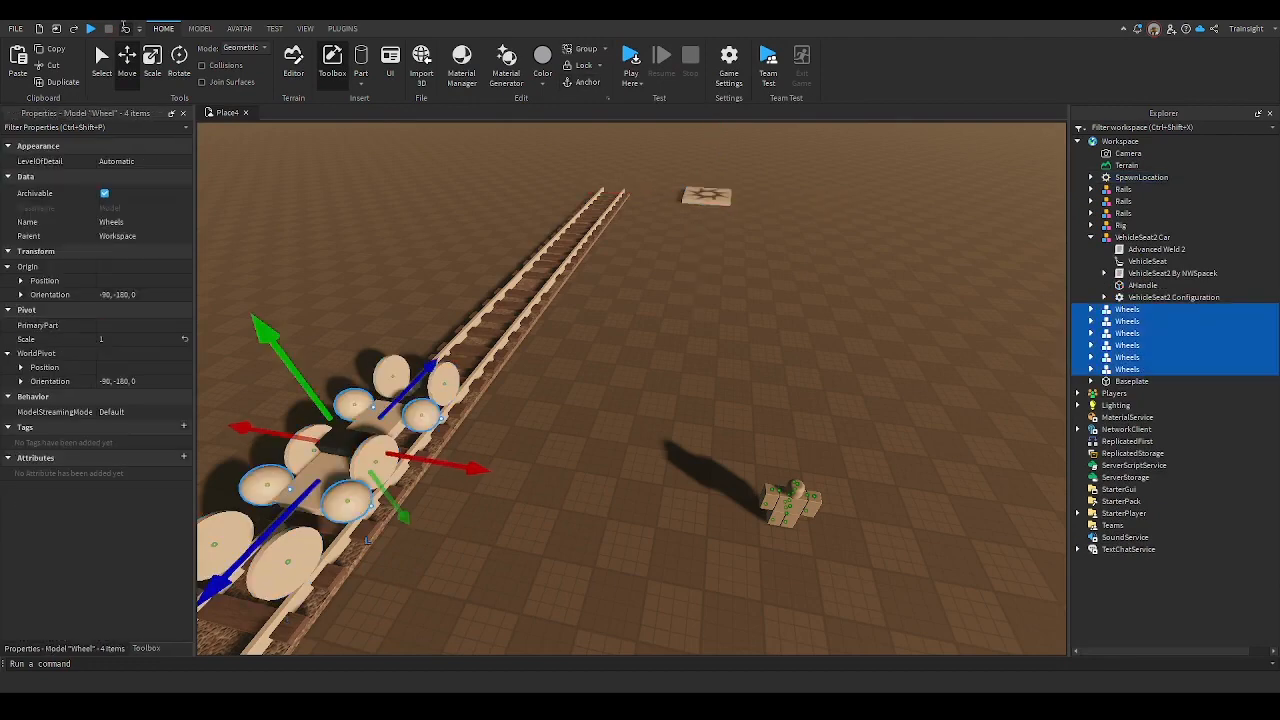
click(343, 343)
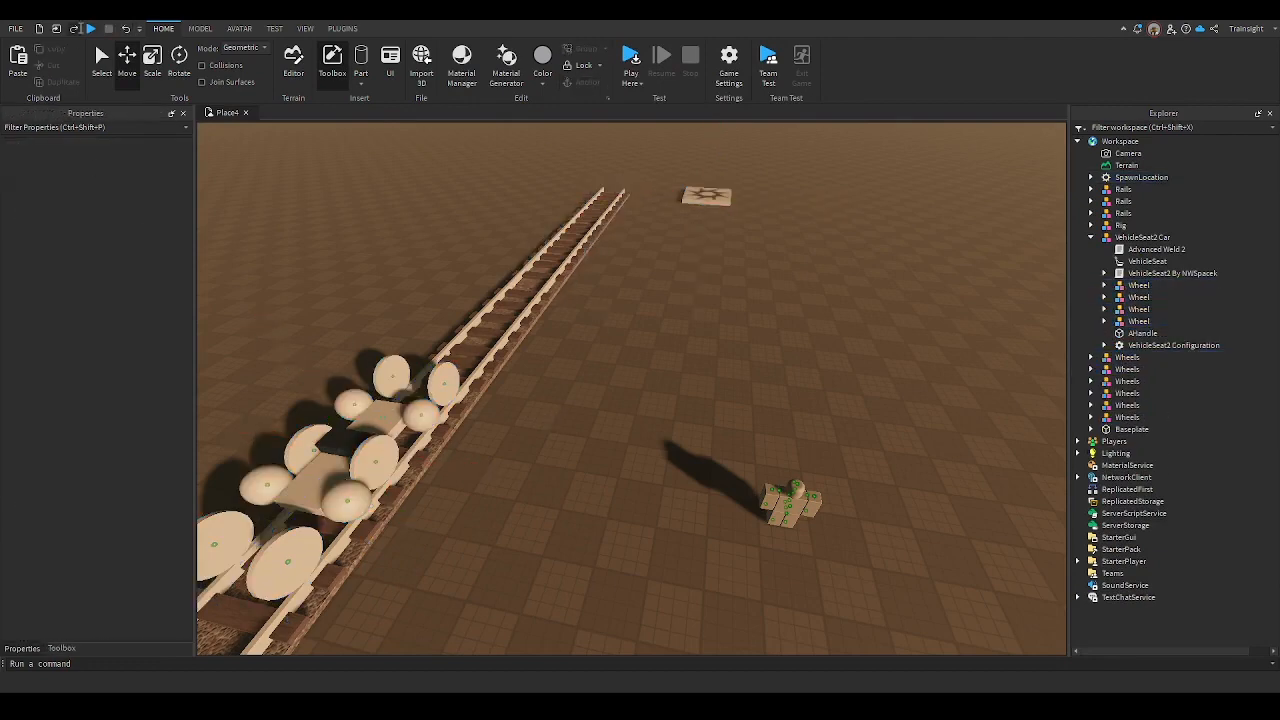
Try to rotate the VehicleSeat2 Car chassis about its vertical axis and undo the rotation
click(355, 440)
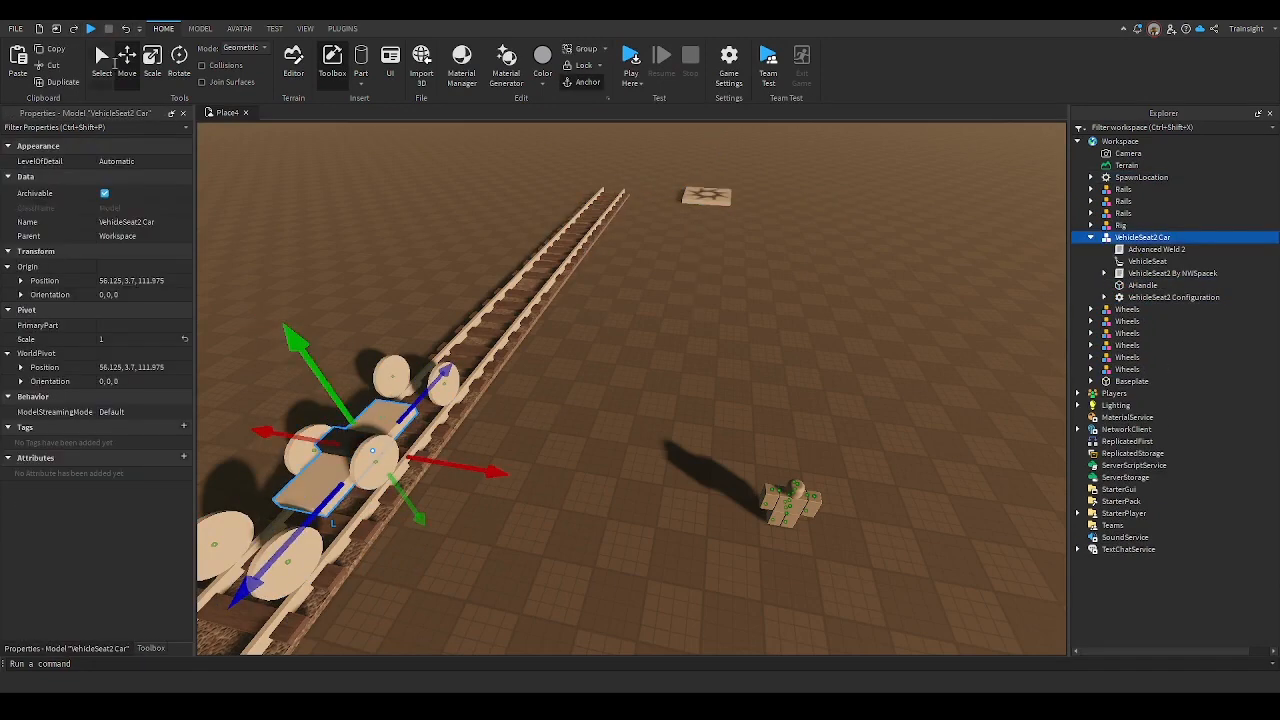
click(180, 66)
right_drag(552, 373, 552, 373)
scroll(552, 373, up, 4)
scroll(552, 373, down, 3)
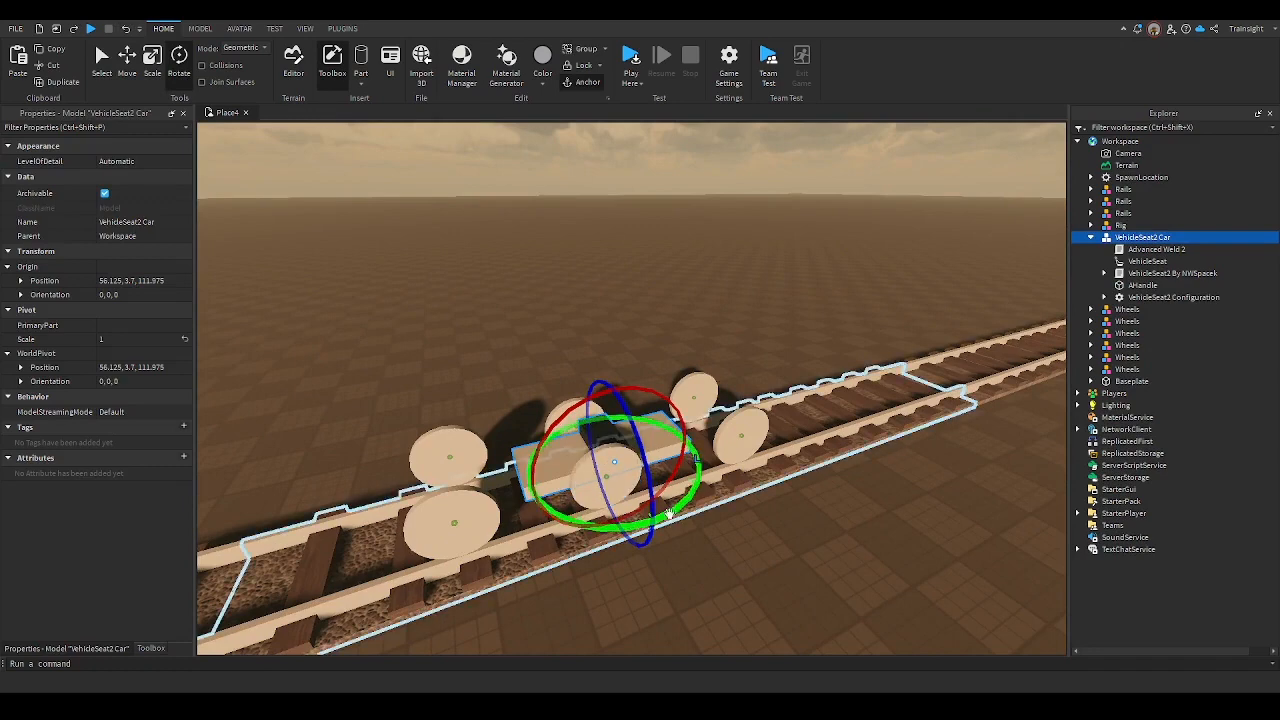
drag(676, 512, 590, 430)
key(ctrl+z)
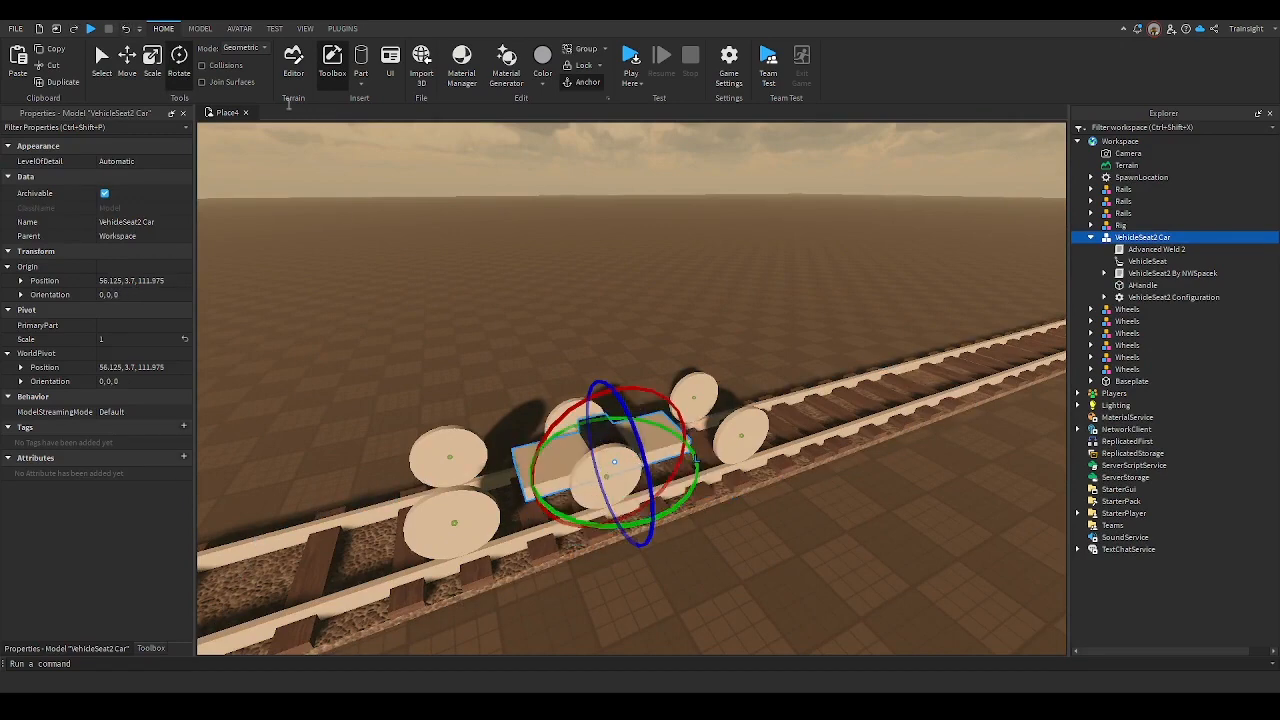
Set the PrimaryPart of the VehicleSeat2 Car model to AHandle
click(771, 530)
click(654, 432)
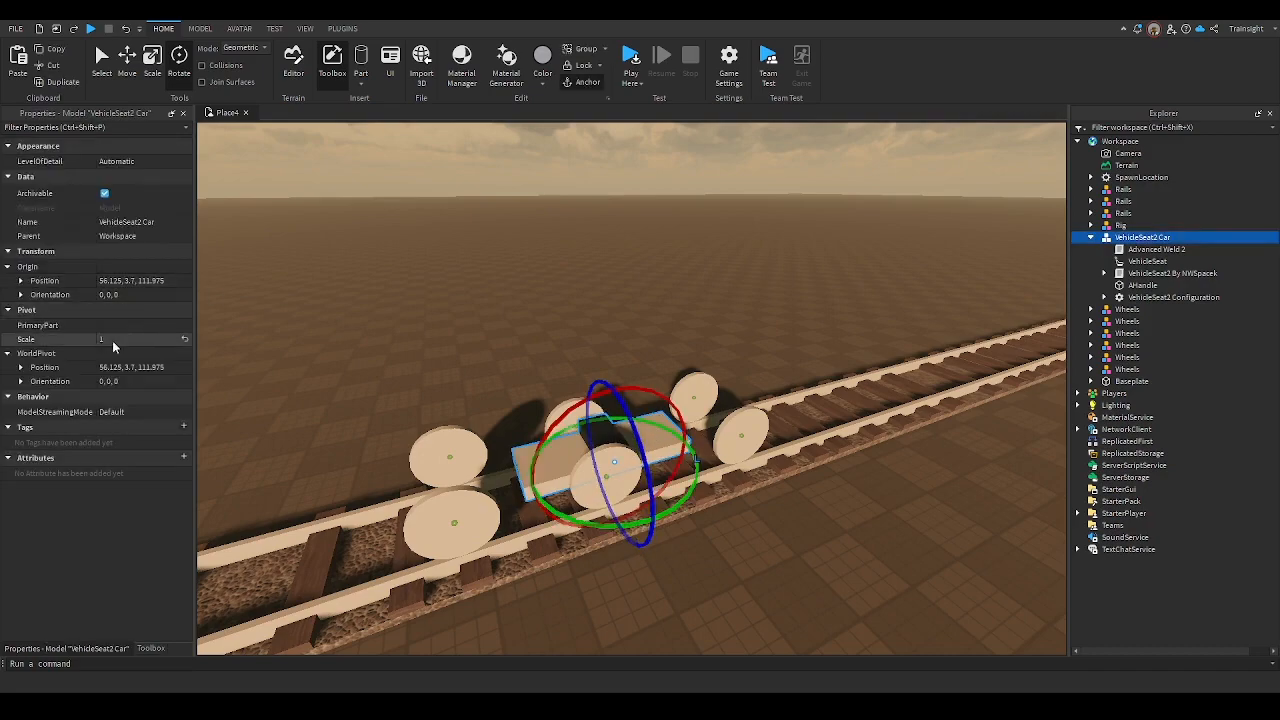
click(120, 327)
scroll(586, 425, up, 2)
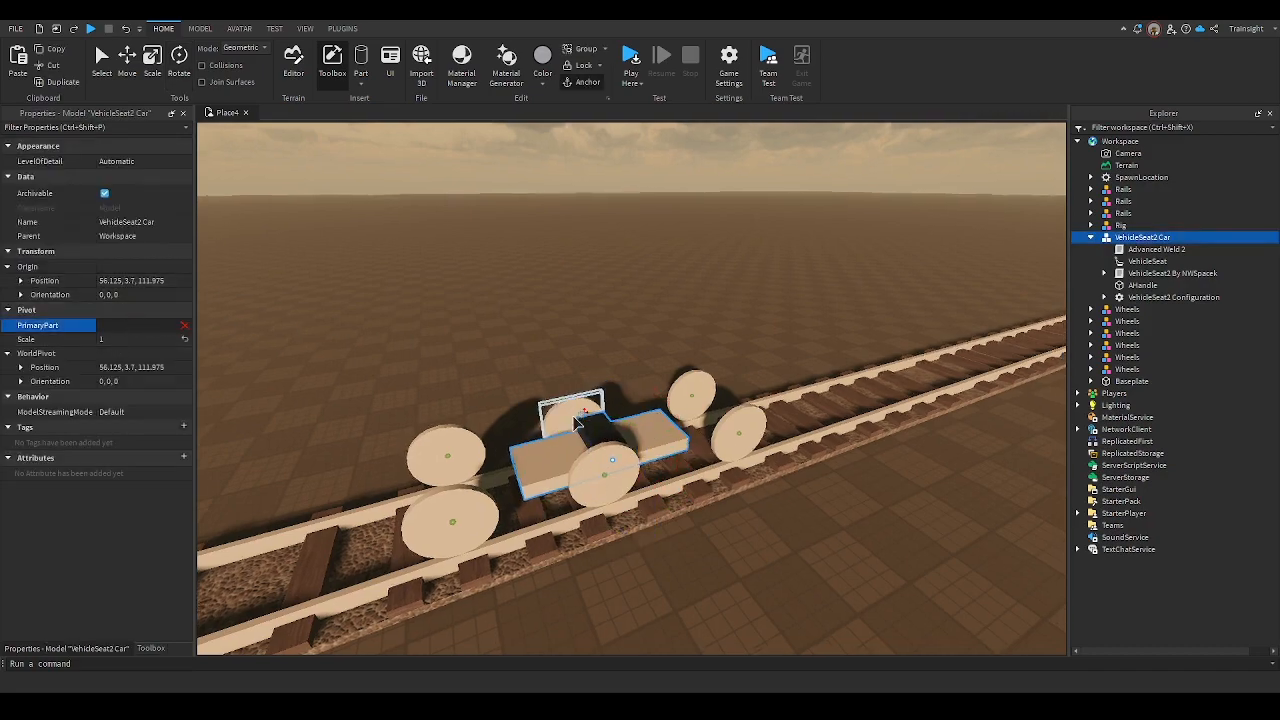
right_drag(586, 425, 574, 417)
scroll(573, 416, up, 3)
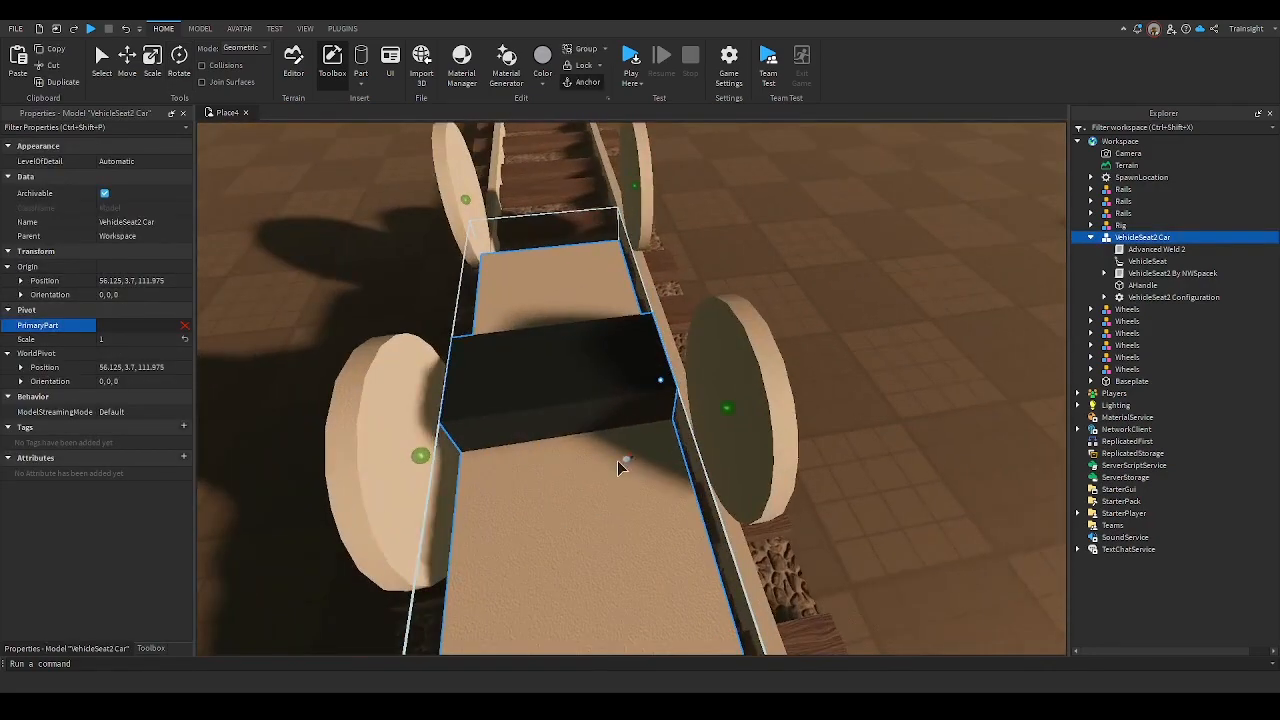
click(617, 460)
Rotate the VehicleSeat2 Car chassis 180° about its vertical axis
scroll(617, 460, down, 5)
right_drag(617, 460, 748, 525)
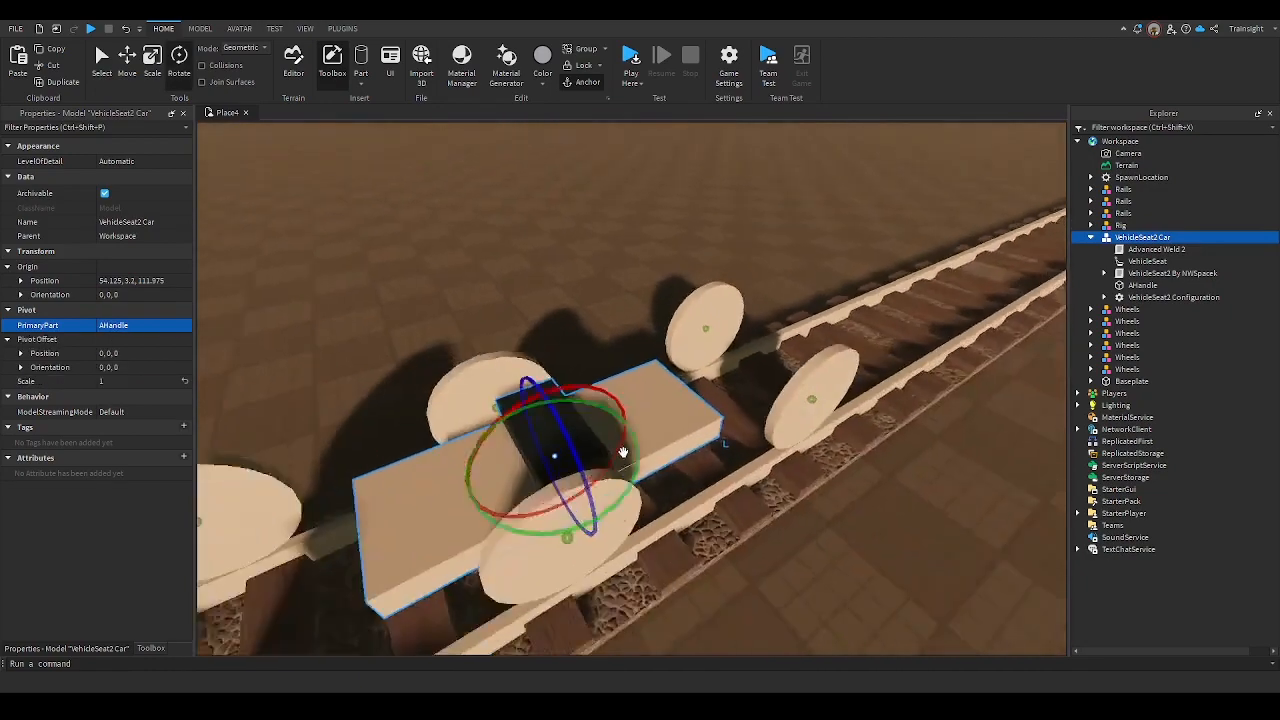
click(750, 525)
click(630, 402)
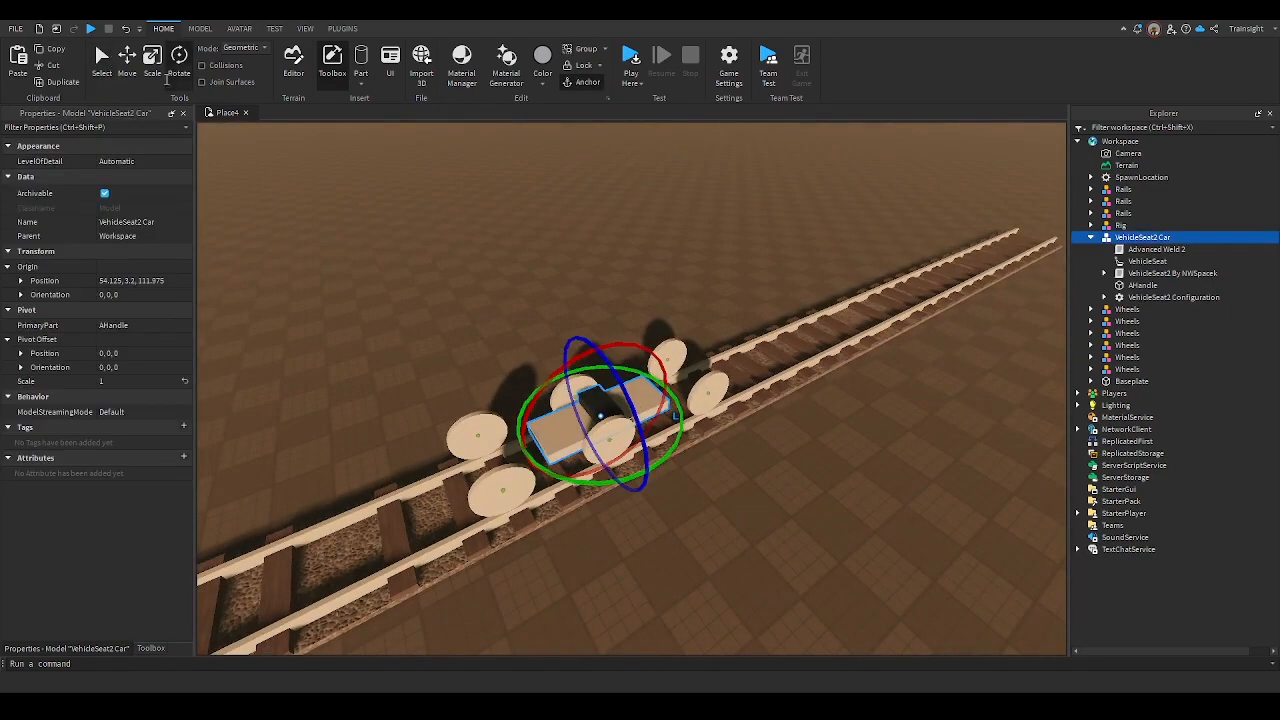
drag(676, 440, 522, 440)
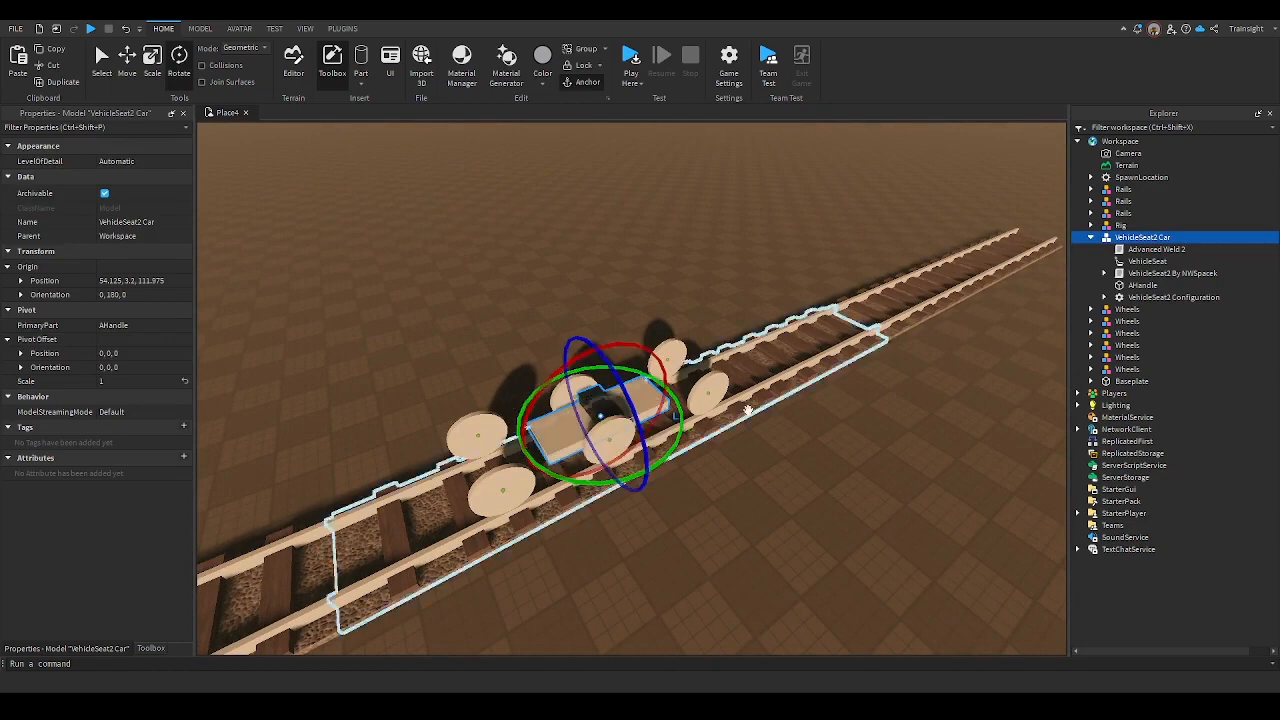
right_drag(760, 430, 812, 402)
Make the six Wheels models children of the reversed VehicleSeat2 Car model, leaving the car itself out of the selection
drag(391, 294, 709, 543)
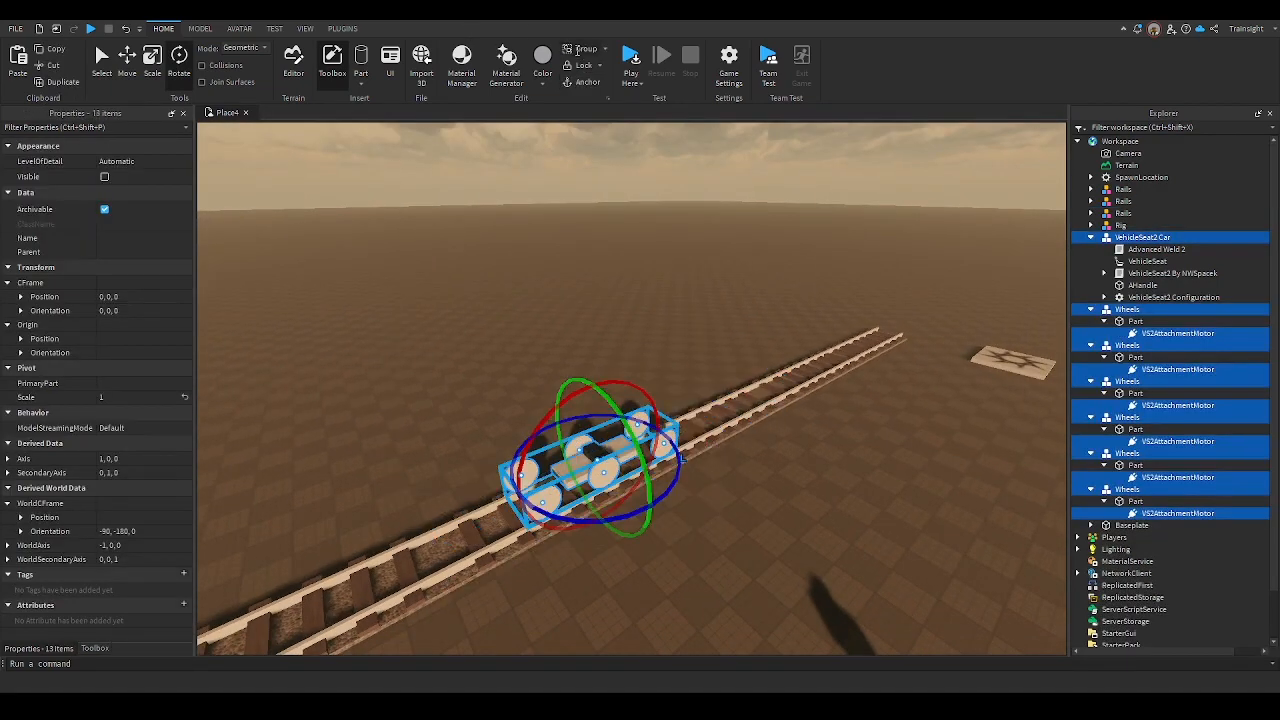
ctrl+click(1135, 238)
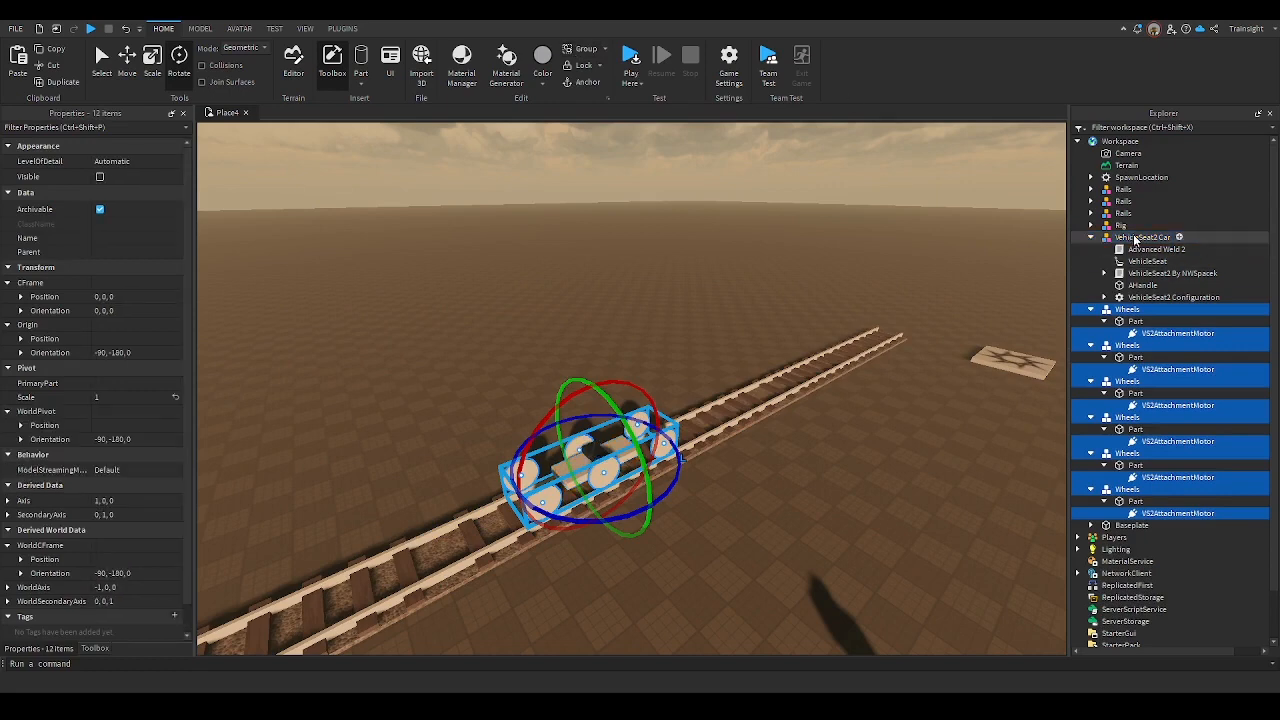
drag(1131, 311, 1187, 238)
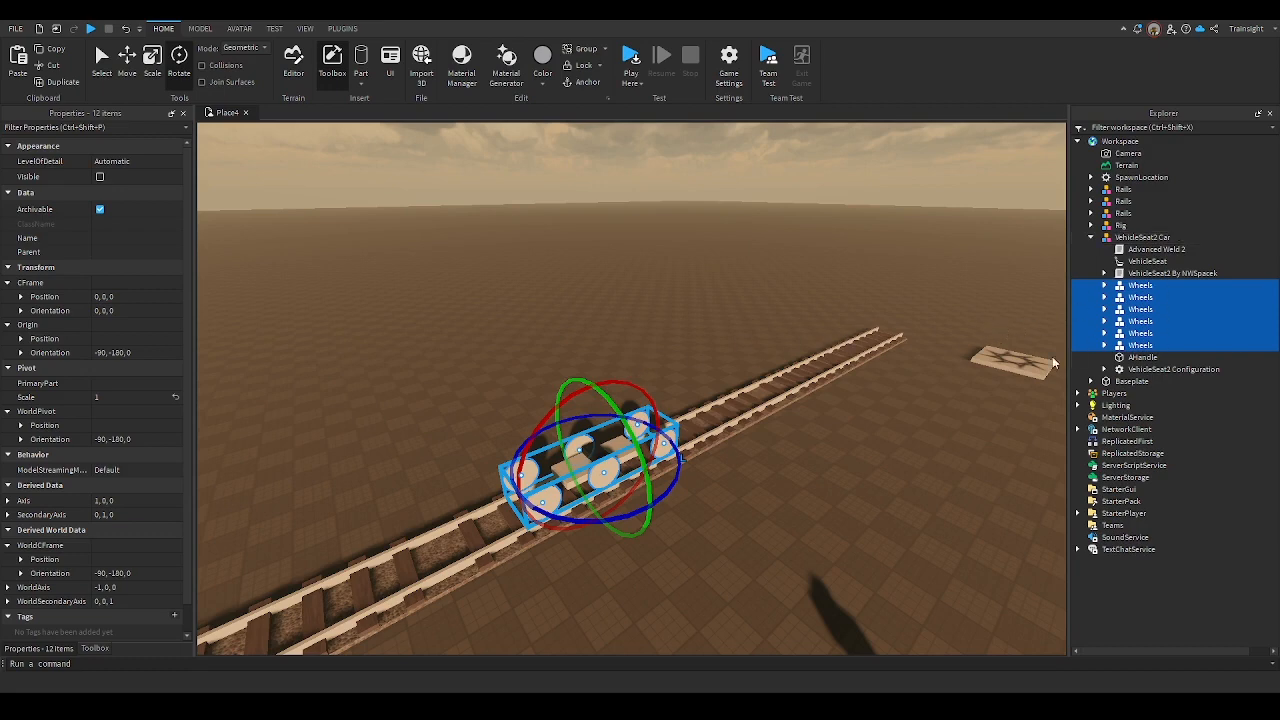
click(981, 427)
drag(1226, 284, 1226, 348)
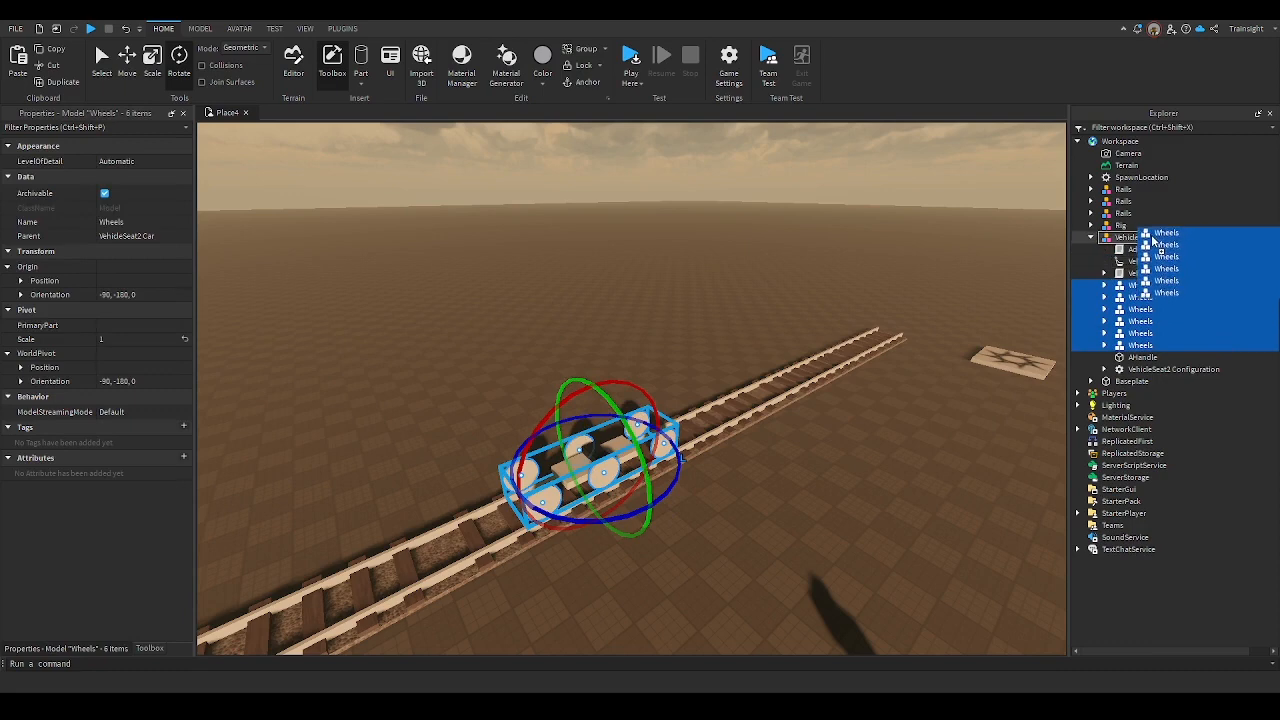
drag(1151, 238, 1151, 239)
click(828, 441)
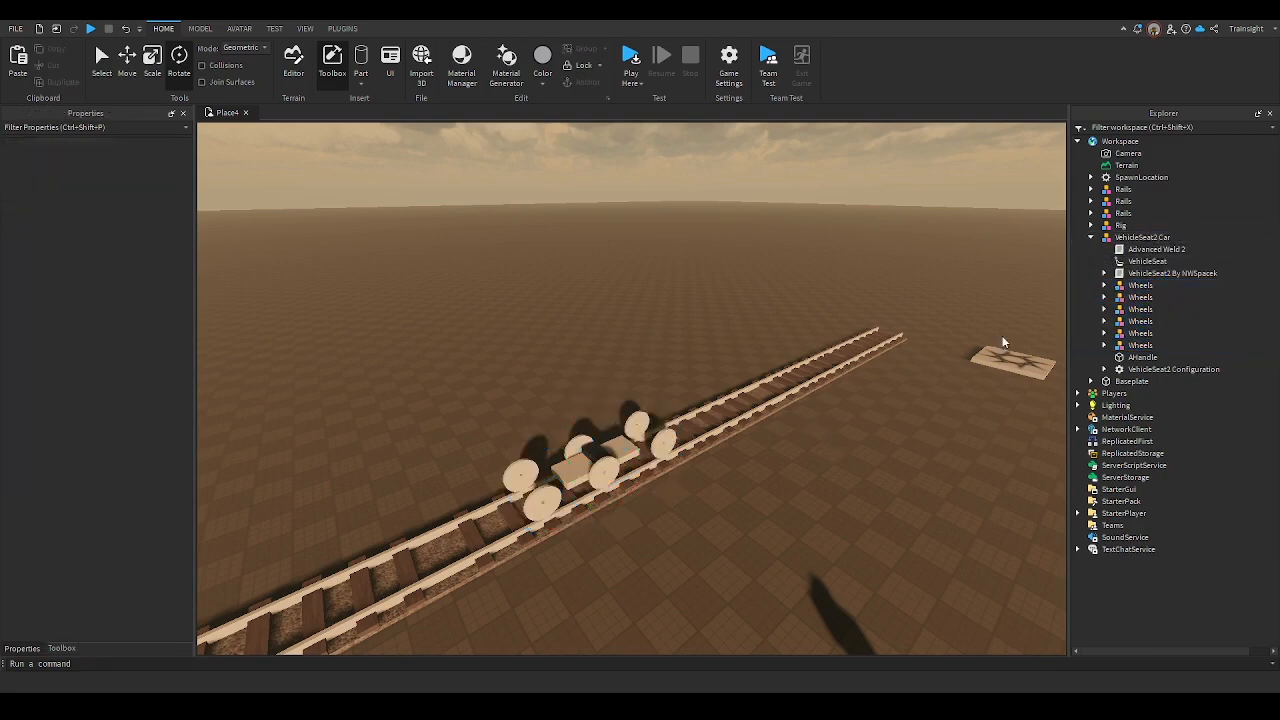
Move the SpawnLocation from the far side of the track to the ground next to the train
click(1004, 341)
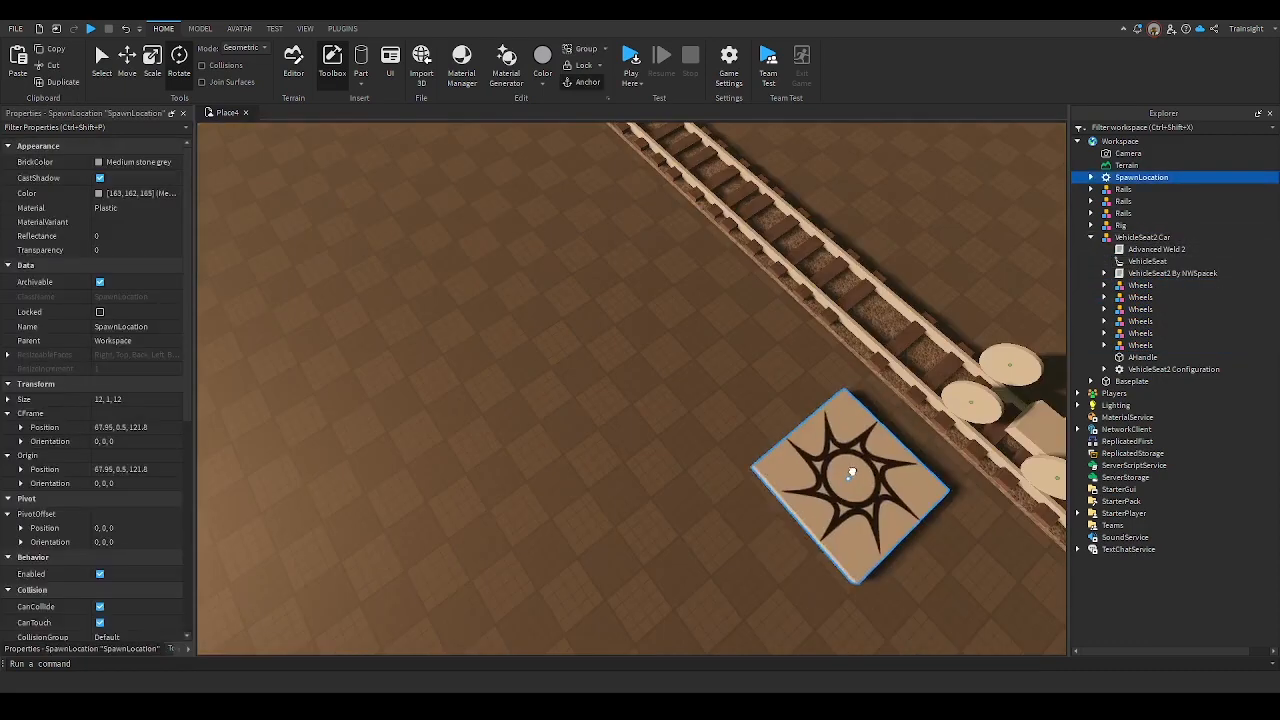
drag(851, 474, 1000, 595)
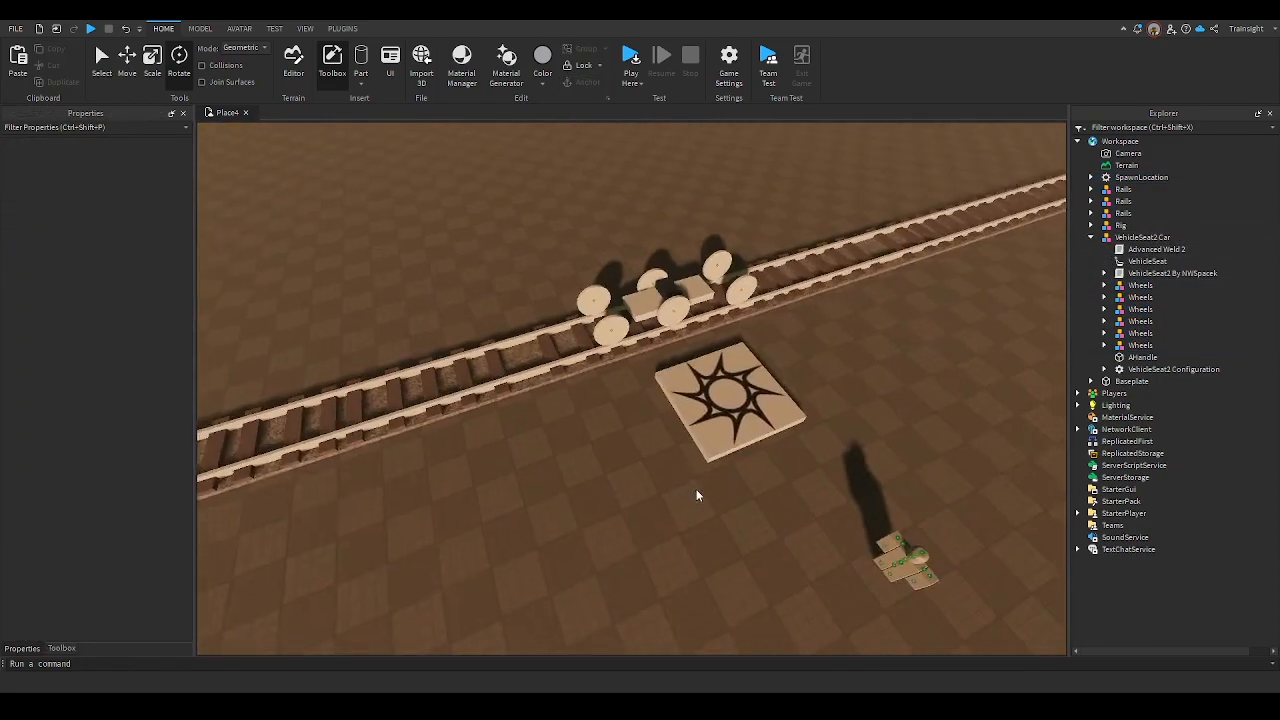
right_drag(696, 489, 708, 472)
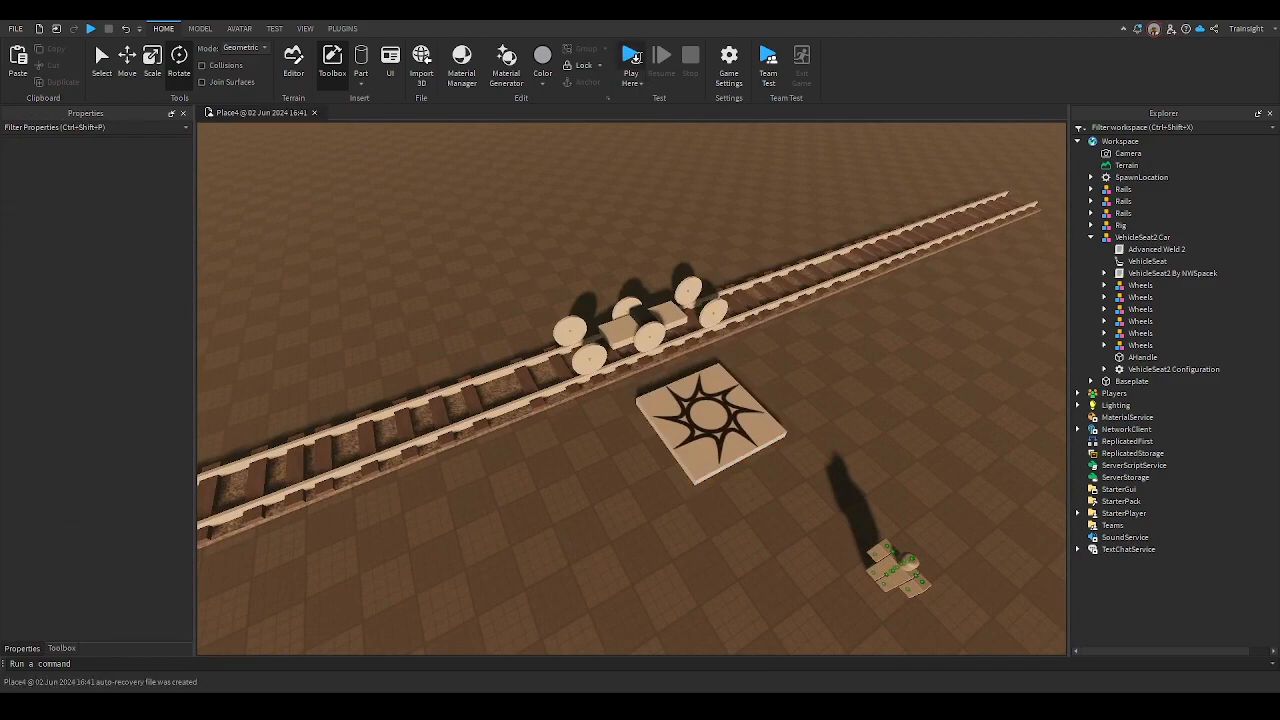
Start a playtest, seat the character on the train and drive it in both directions along the rails
click(632, 58)
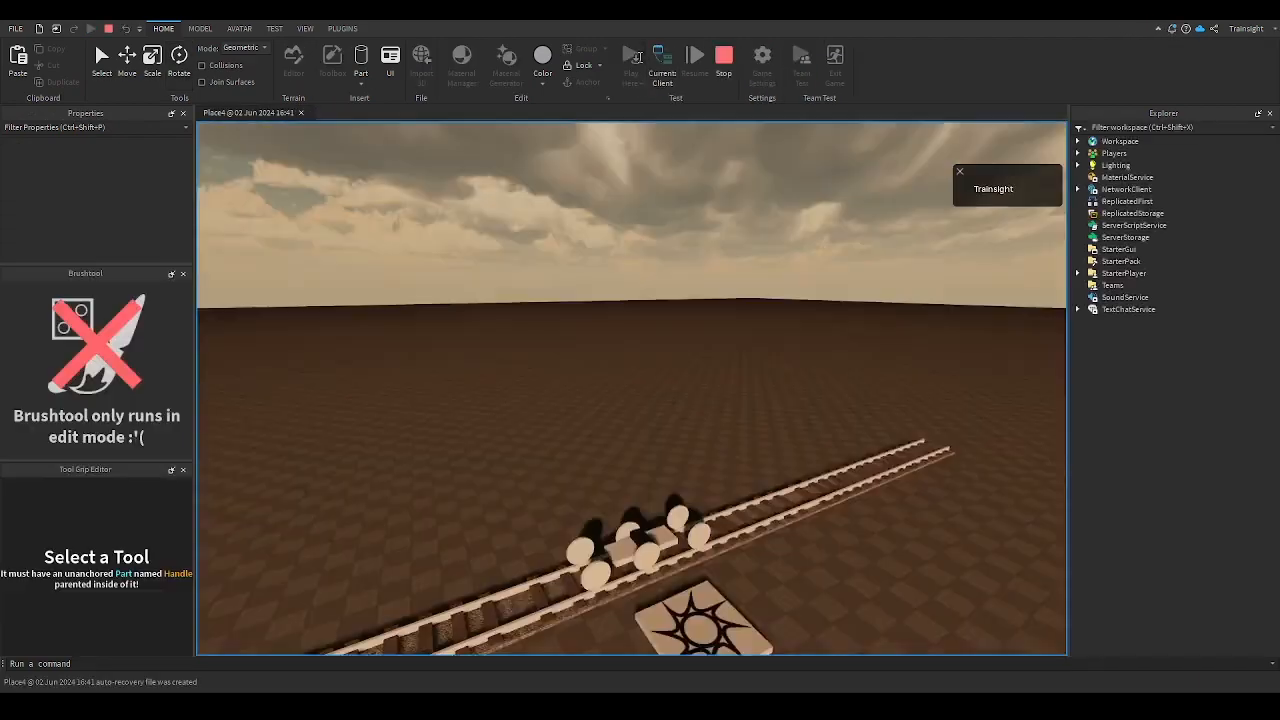
key(w)
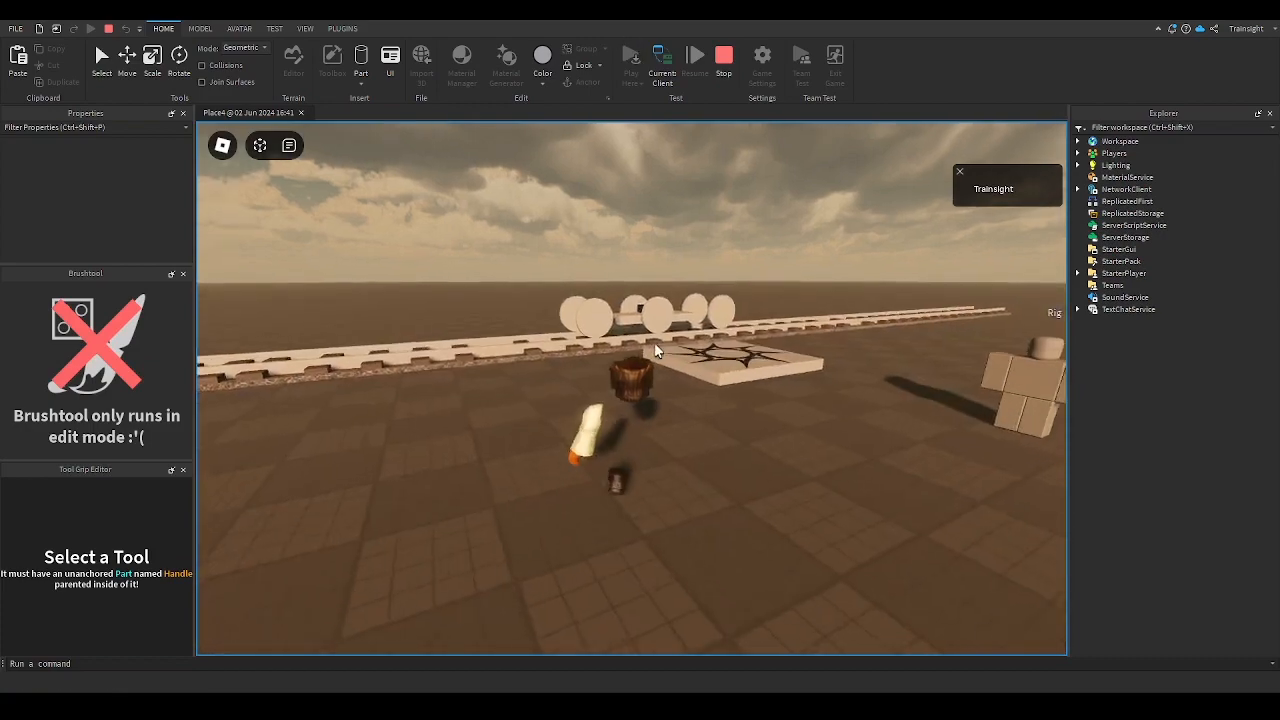
key(space)
mouse_move(657, 350)
right_down()
mouse_move(584, 354)
mouse_move(666, 366)
right_up()
key(w)
key(s)
scroll(667, 365, down, 4)
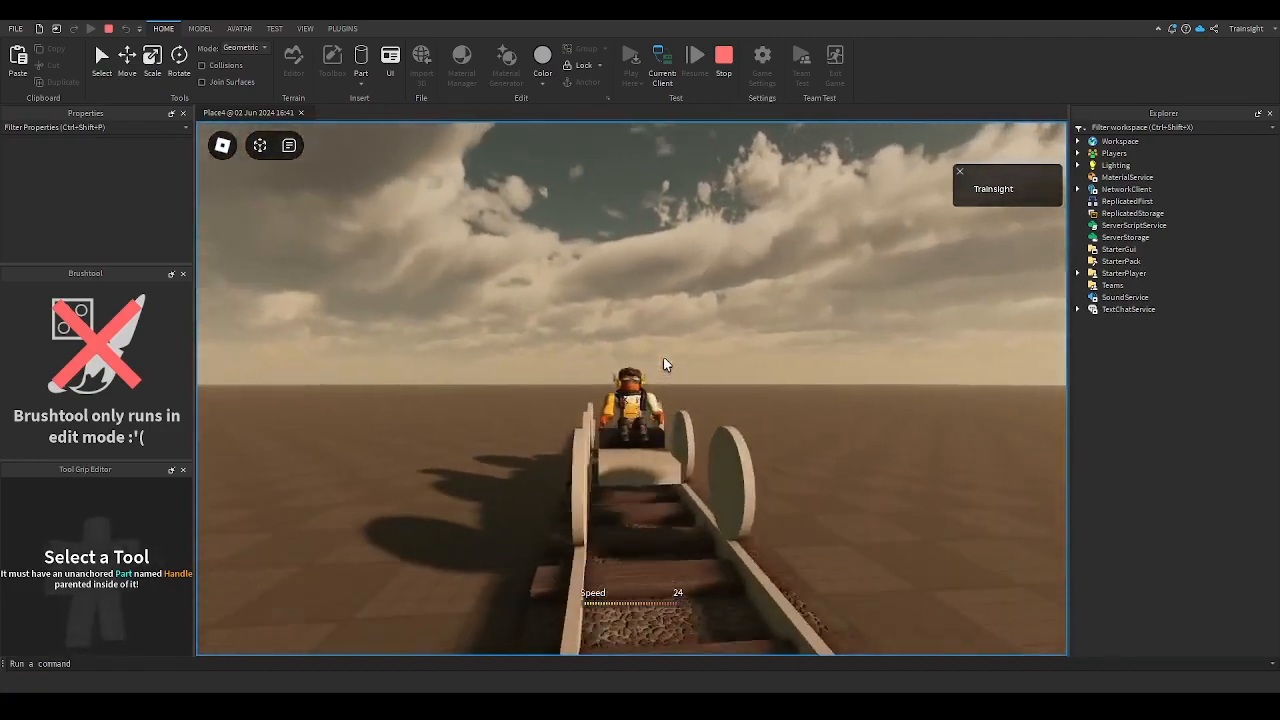
Continue driving the train while examining the rolling wheels from several angles, and end the playtest
key(w)
scroll(667, 365, up, 4)
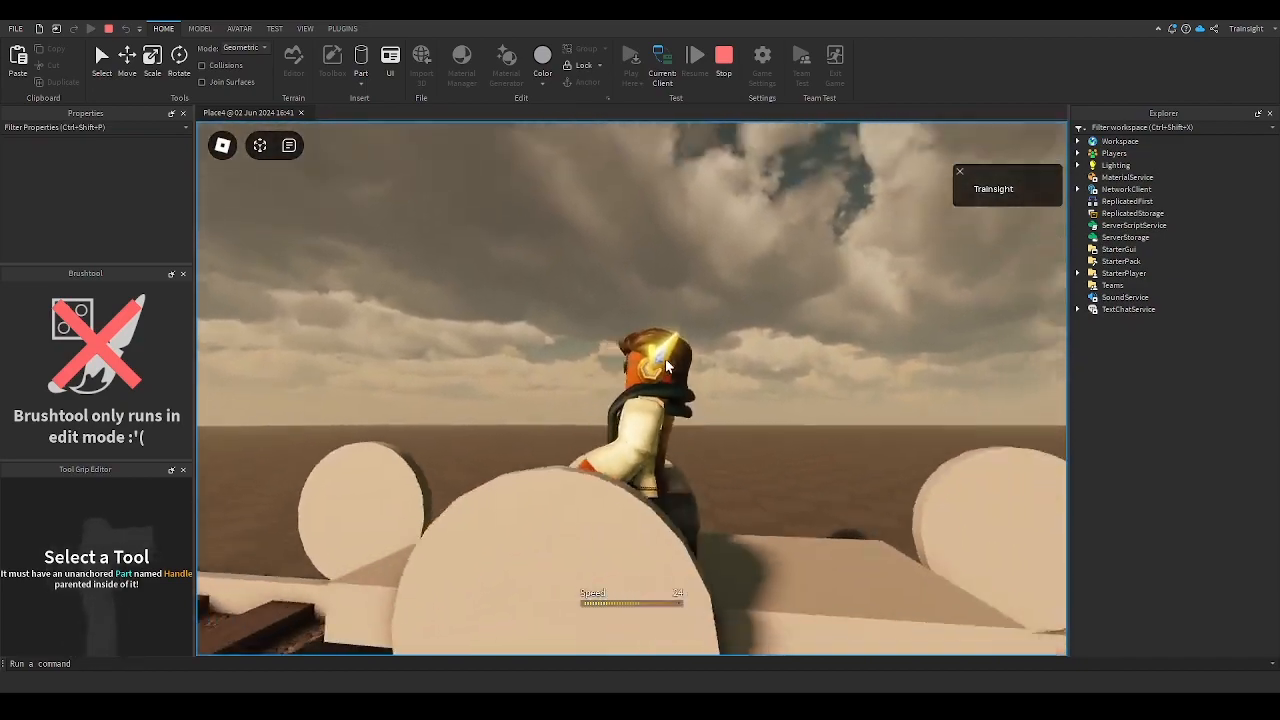
scroll(667, 365, down, 5)
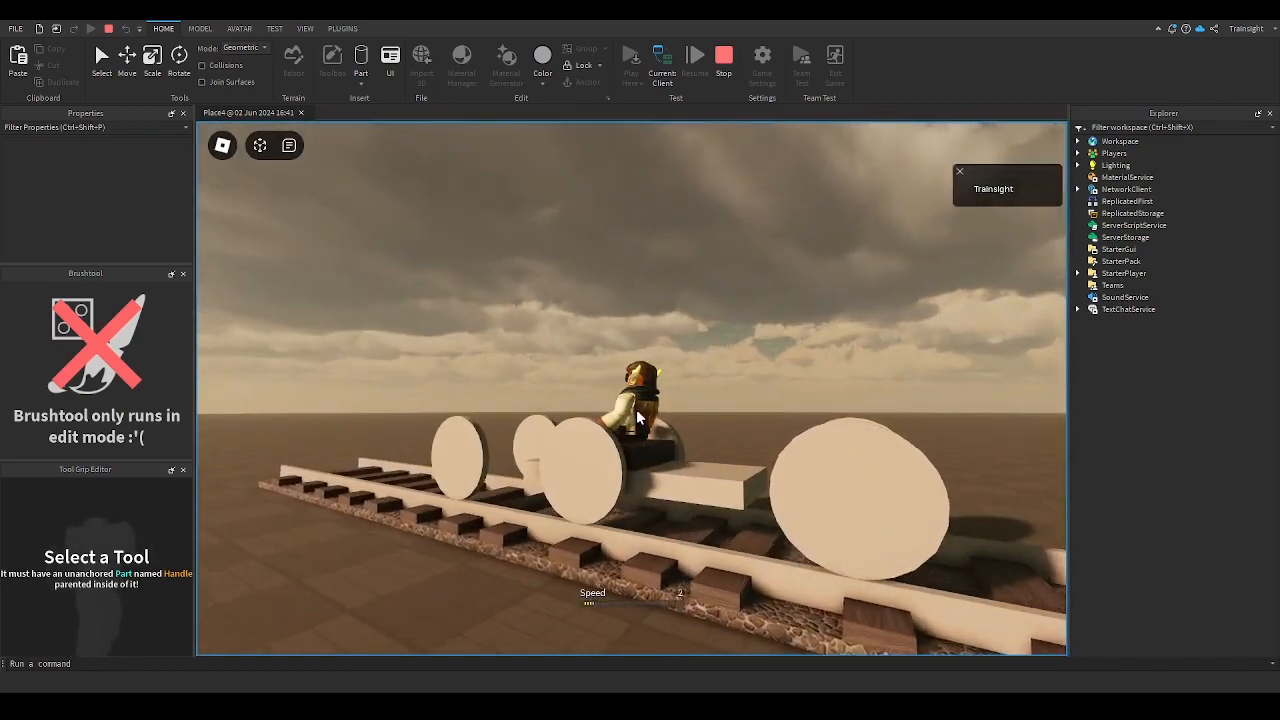
right_drag(636, 418, 636, 418)
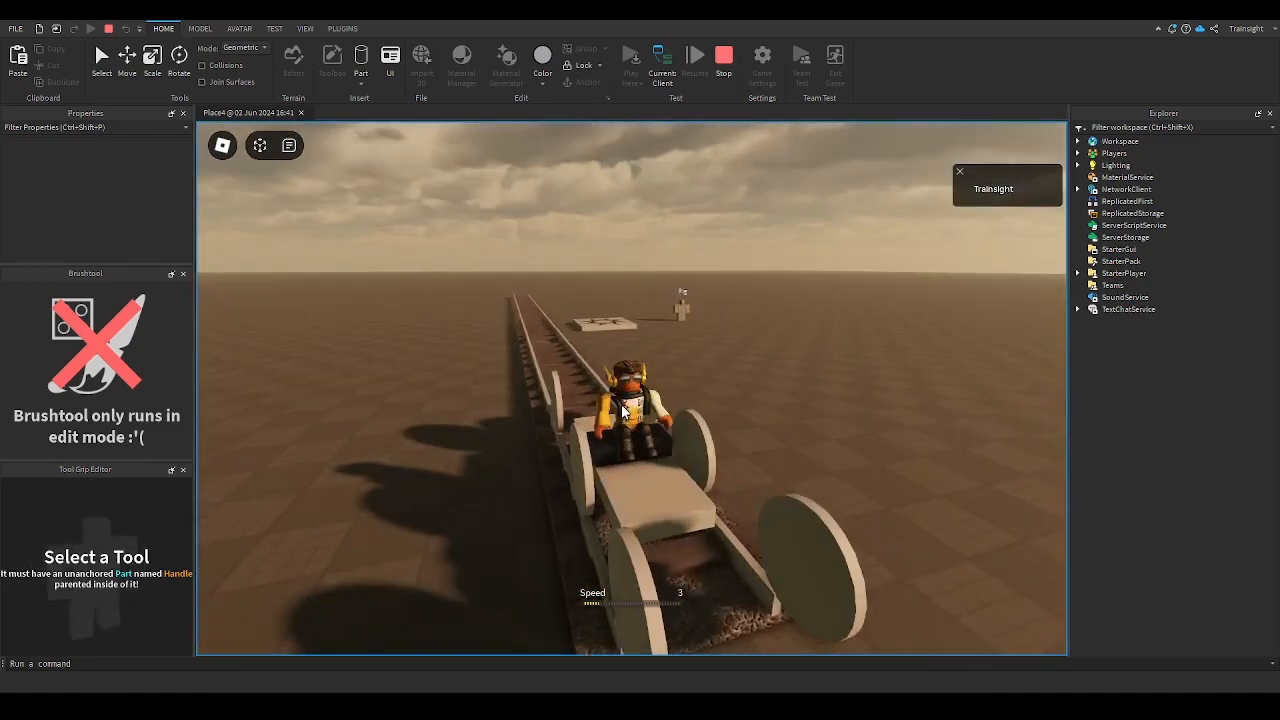
mouse_move(621, 404)
right_down()
mouse_move(630, 396)
mouse_move(617, 424)
right_up()
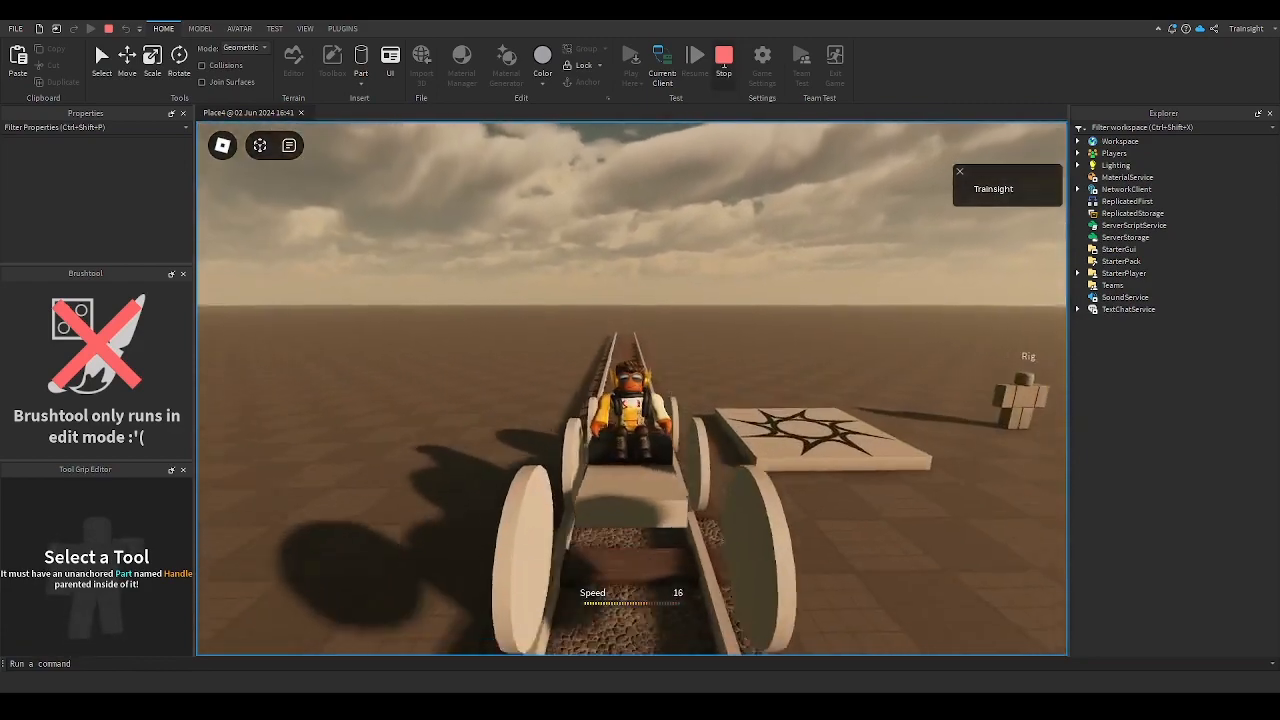
key(shift+F5)
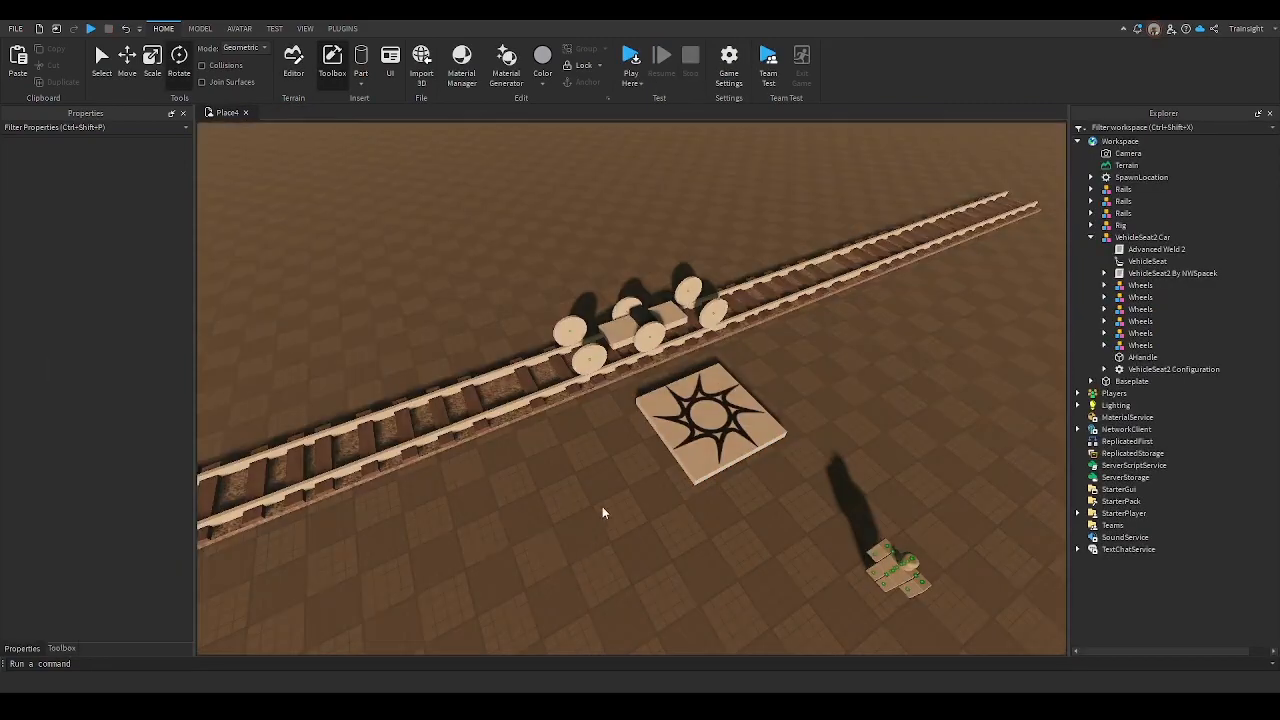
Insert a 2 × 2 × 2 cylinder part beside the track near the train's end wheels
right_drag(602, 505, 602, 505)
key(w)
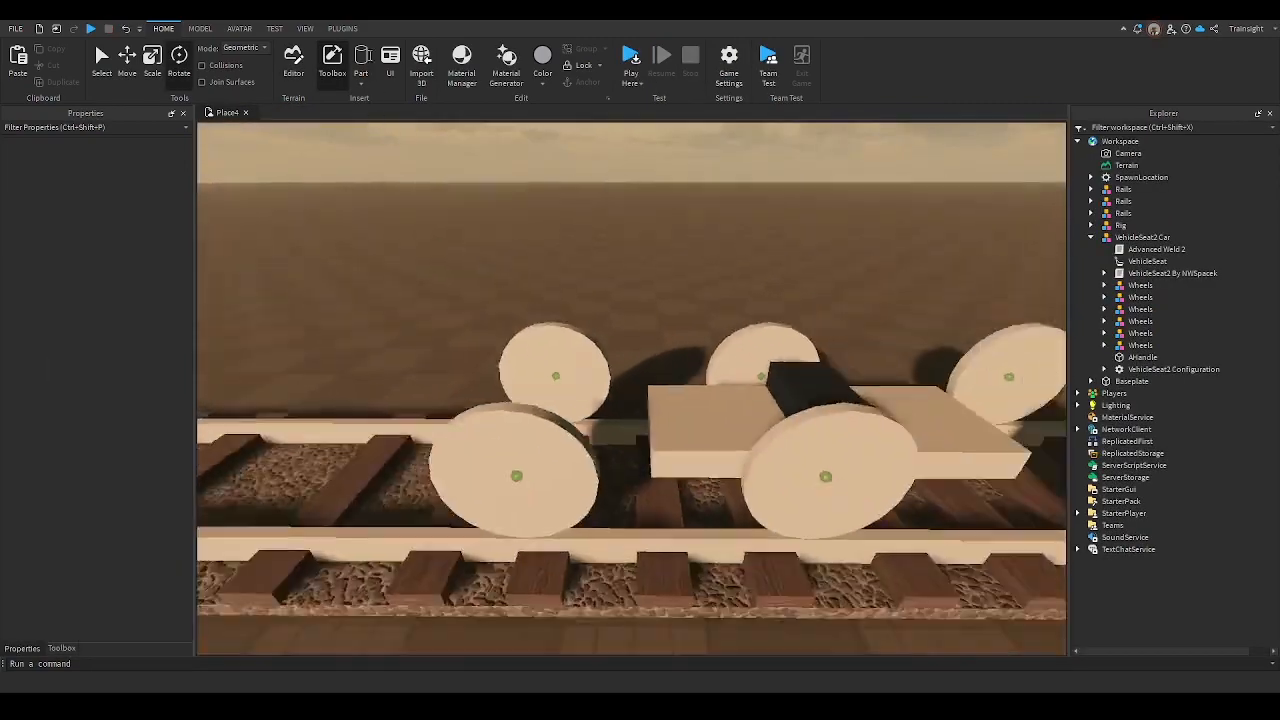
key(s)
click(361, 59)
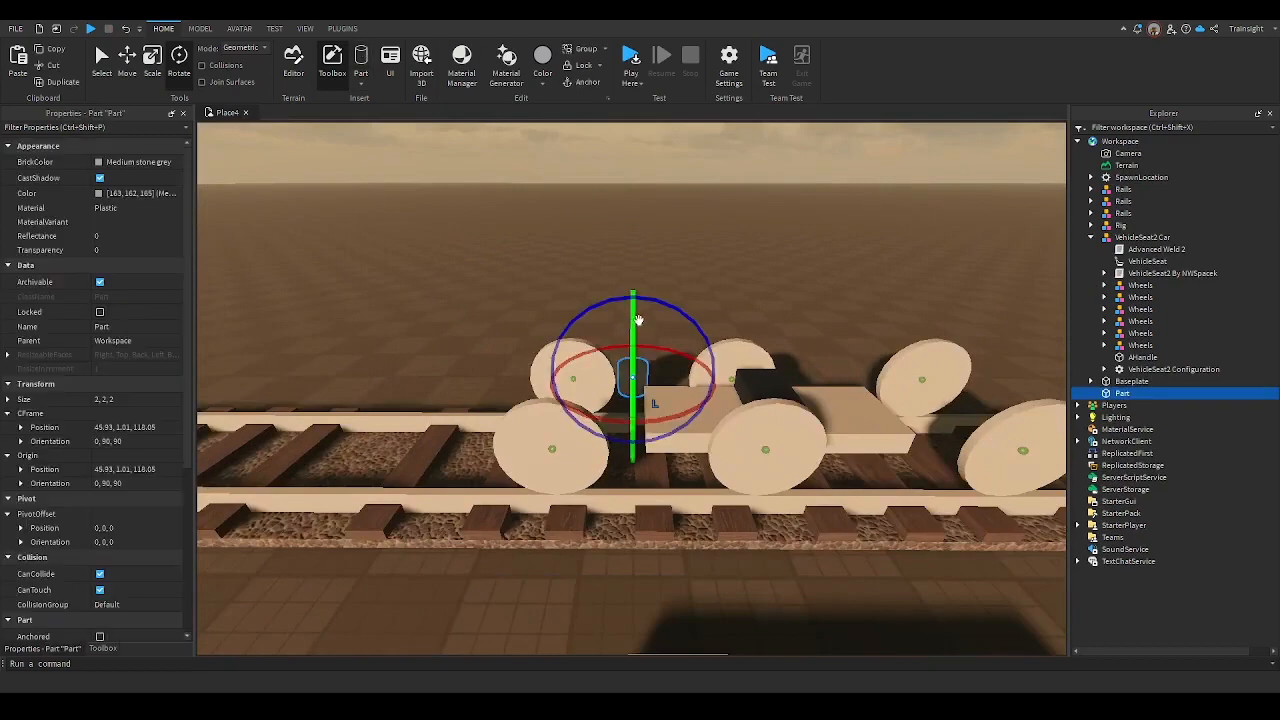
key(w)
right_drag(631, 436, 632, 419)
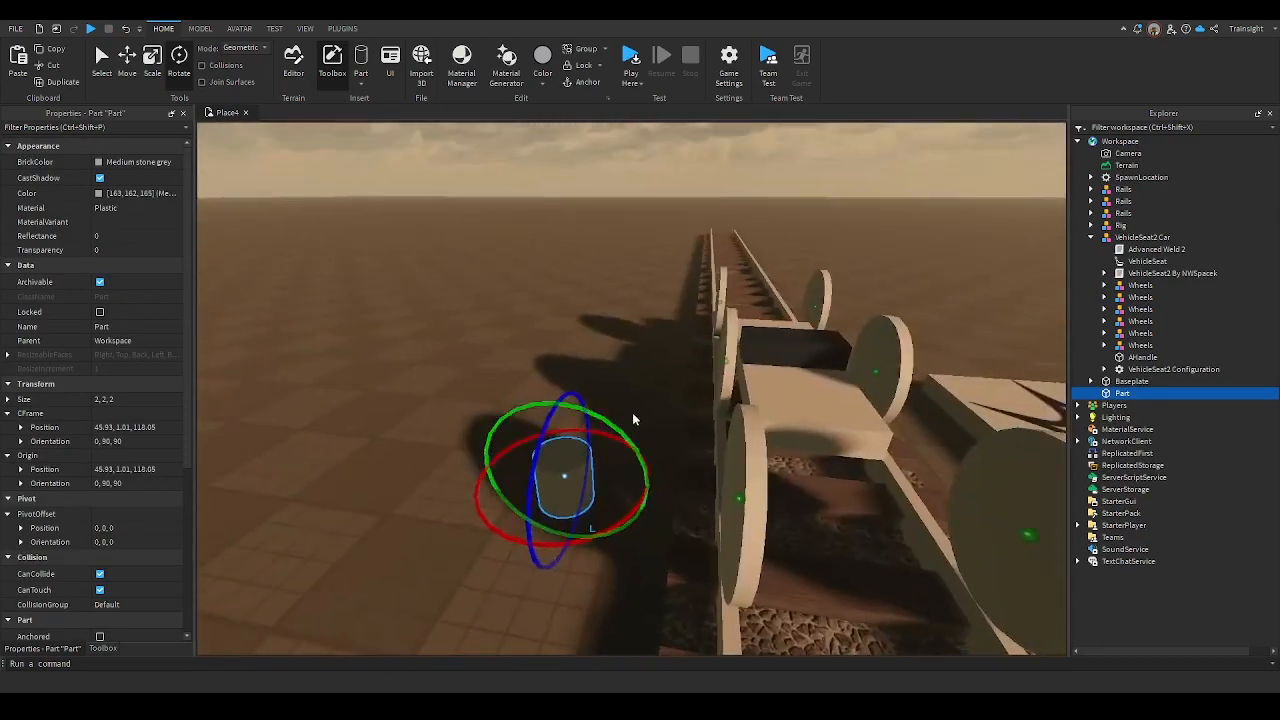
Rotate the cylinder to orientation 90, 0, 0 and place it against the outer face of the train's end wheel
drag(646, 540, 645, 551)
click(590, 596)
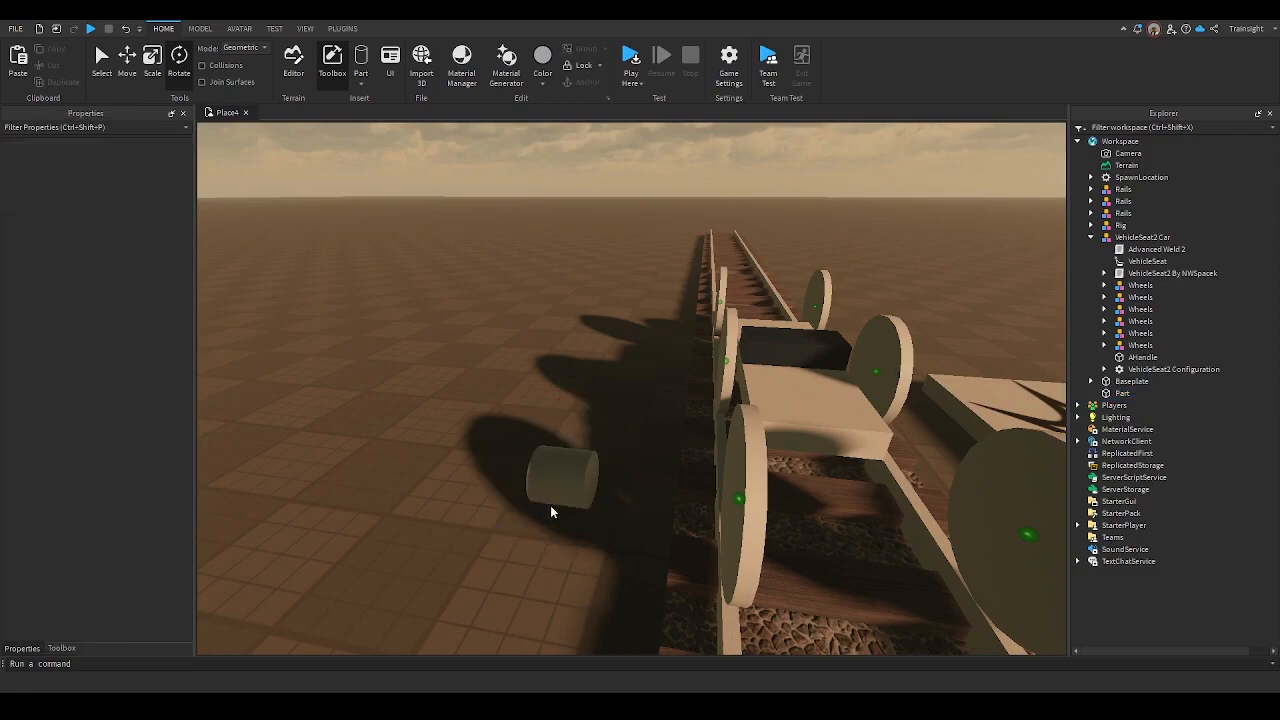
key(w)
drag(528, 605, 417, 543)
right_drag(417, 543, 417, 543)
drag(417, 543, 416, 543)
right_drag(417, 543, 416, 543)
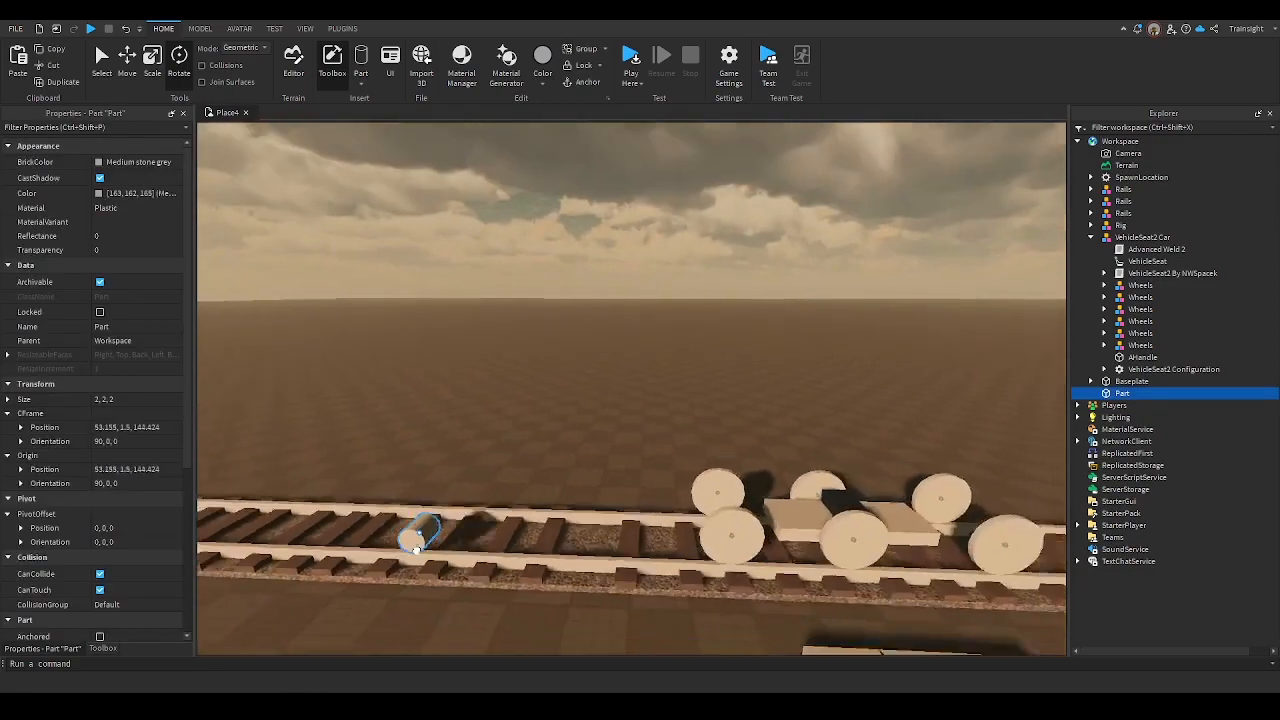
drag(416, 543, 415, 543)
right_drag(416, 543, 415, 543)
drag(415, 543, 290, 385)
right_drag(446, 418, 446, 418)
key(w)
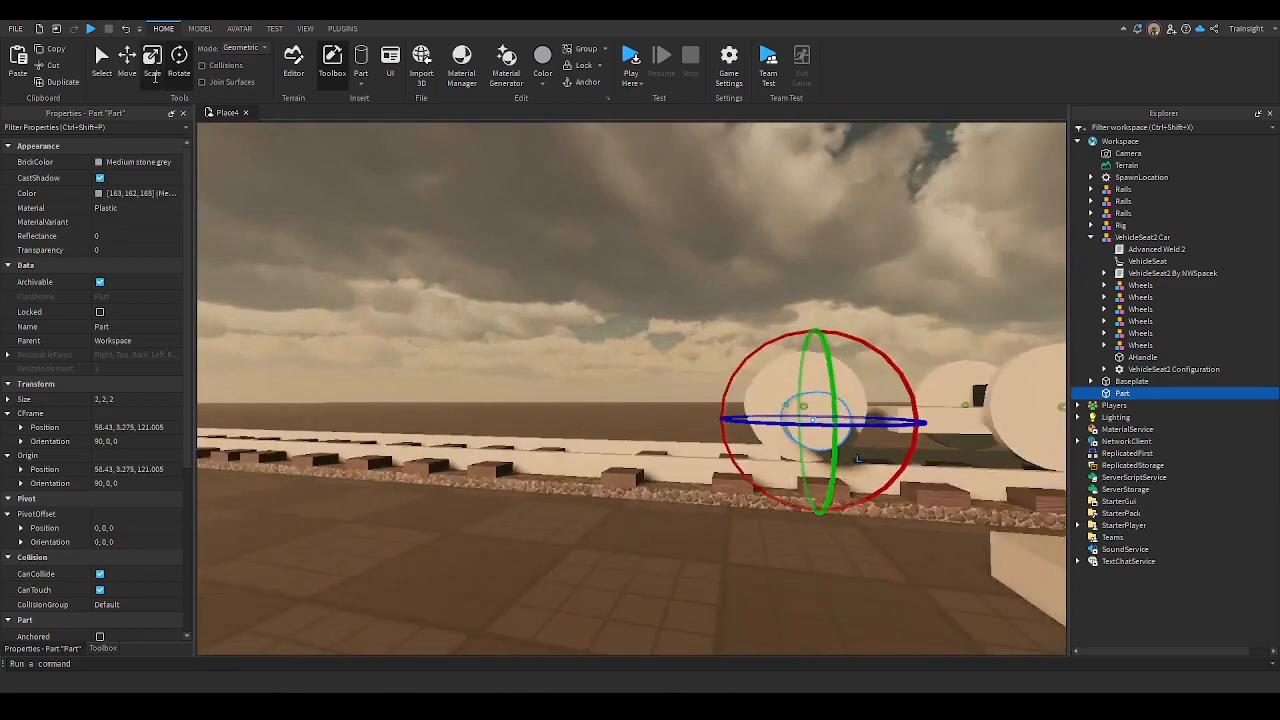
Scale the cylinder down to a small pin of 0.354 × 0.7 × 0.7 on the end wheel's outer face
click(153, 66)
key(f)
drag(728, 441, 686, 420)
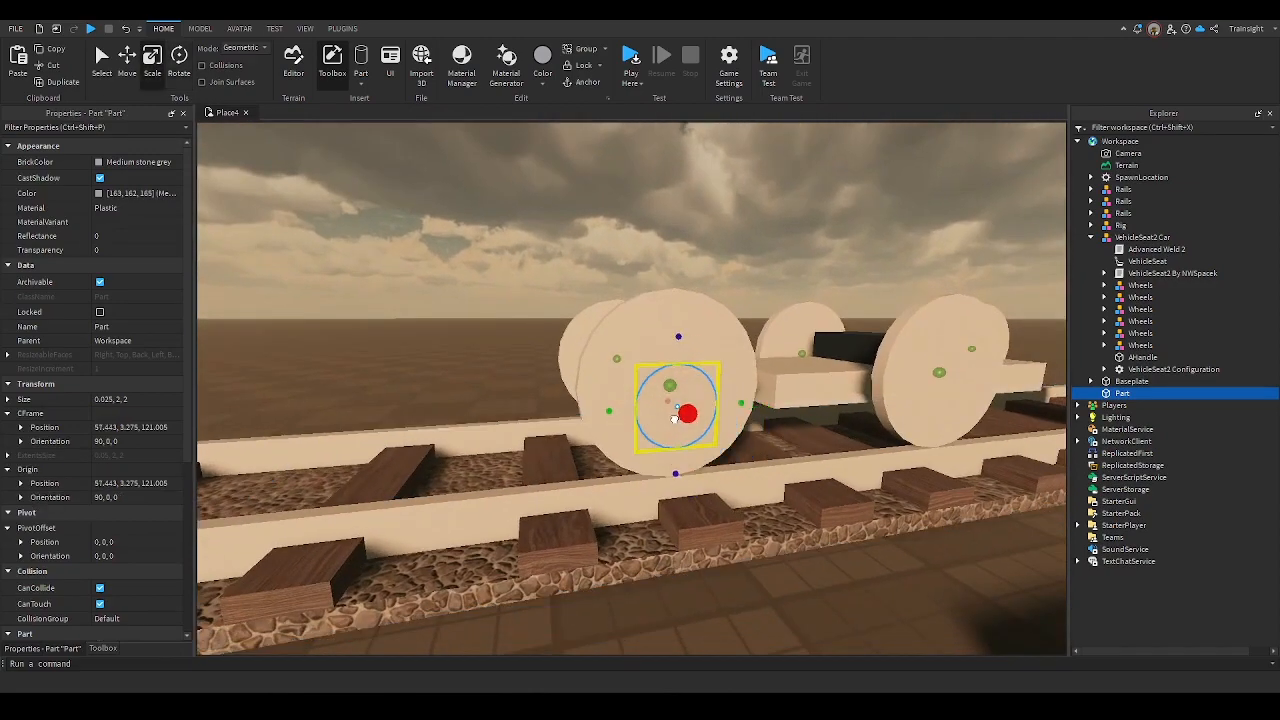
key(f)
scroll(681, 428, down, 5)
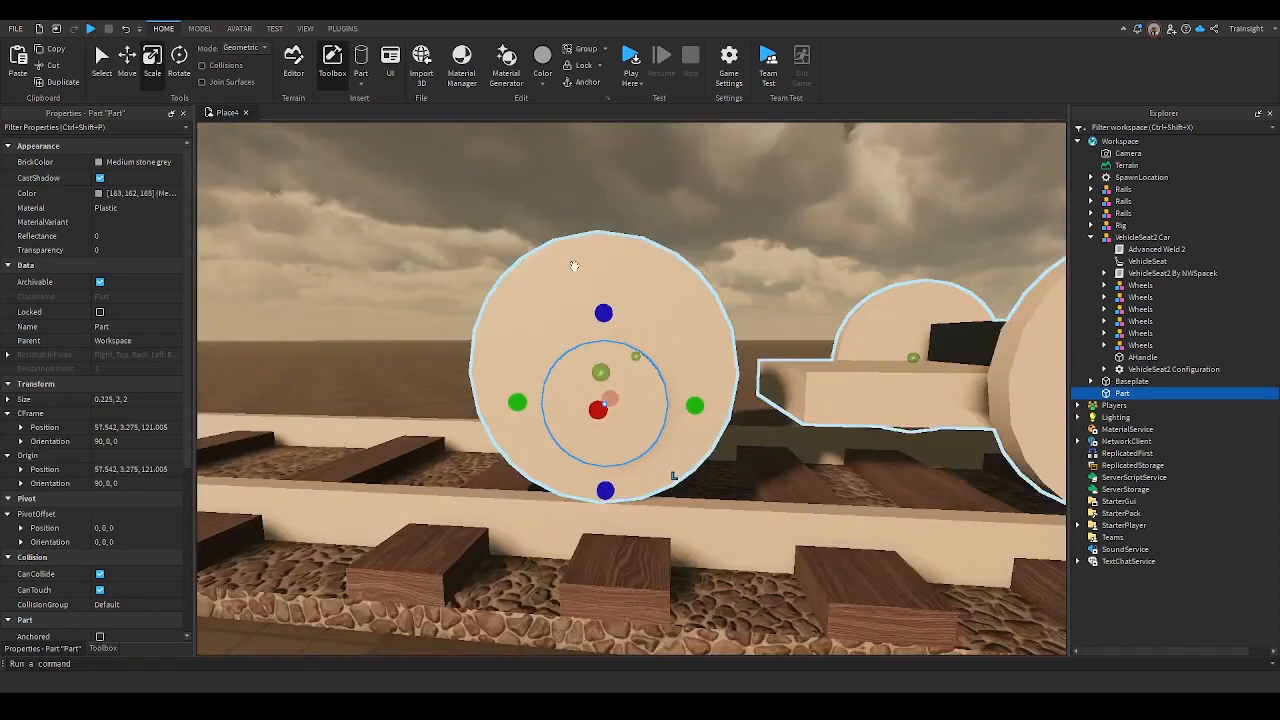
shift+drag(603, 309, 604, 404)
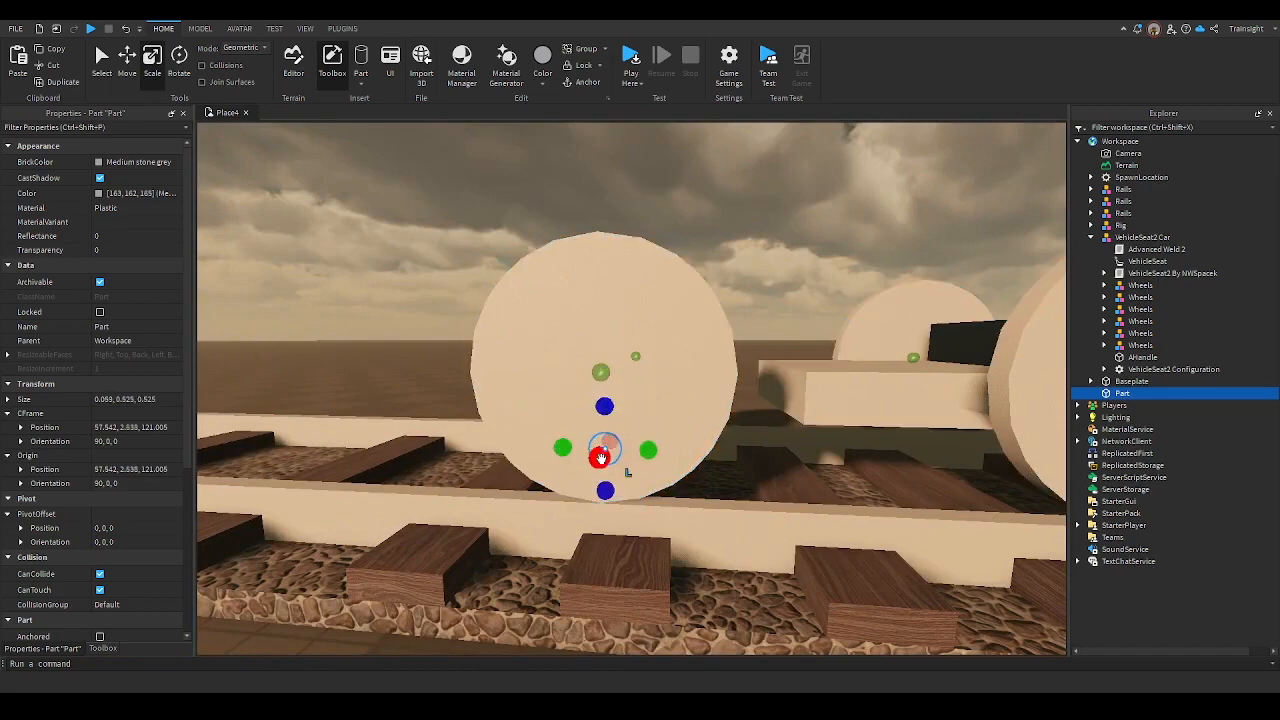
drag(599, 456, 593, 467)
shift+drag(600, 408, 602, 399)
right_drag(602, 400, 620, 408)
key(a)
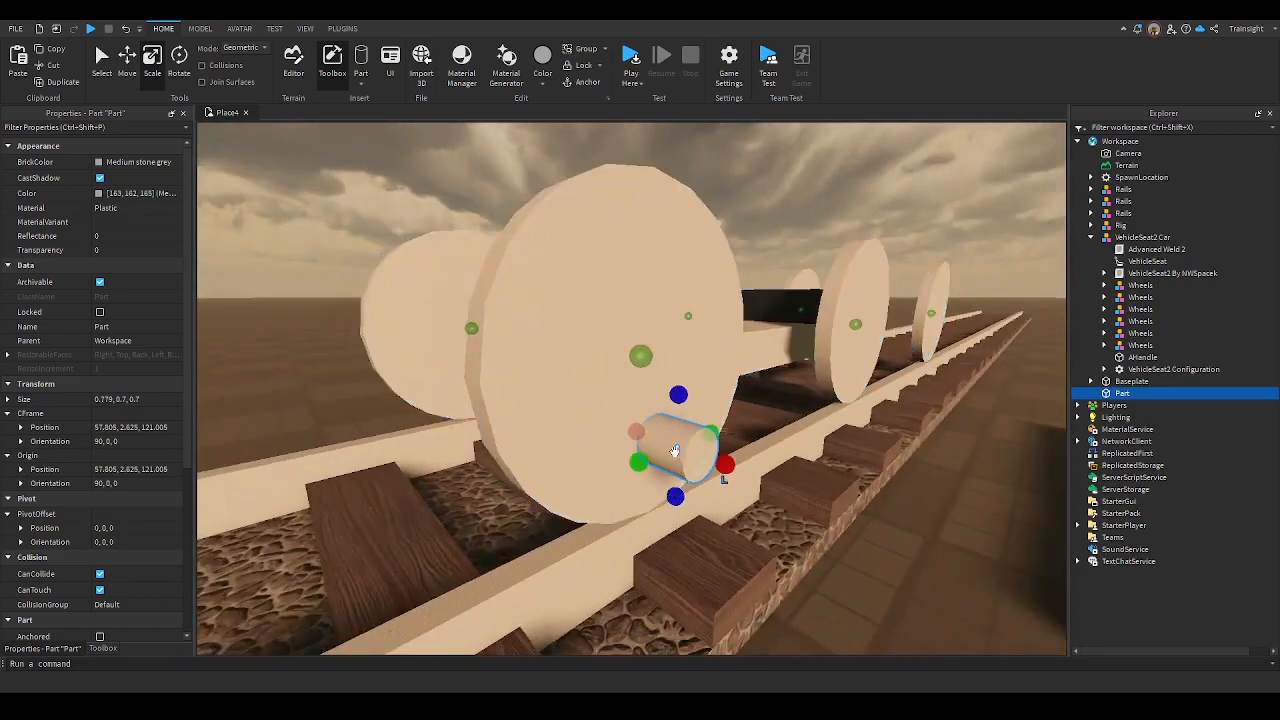
drag(724, 463, 697, 455)
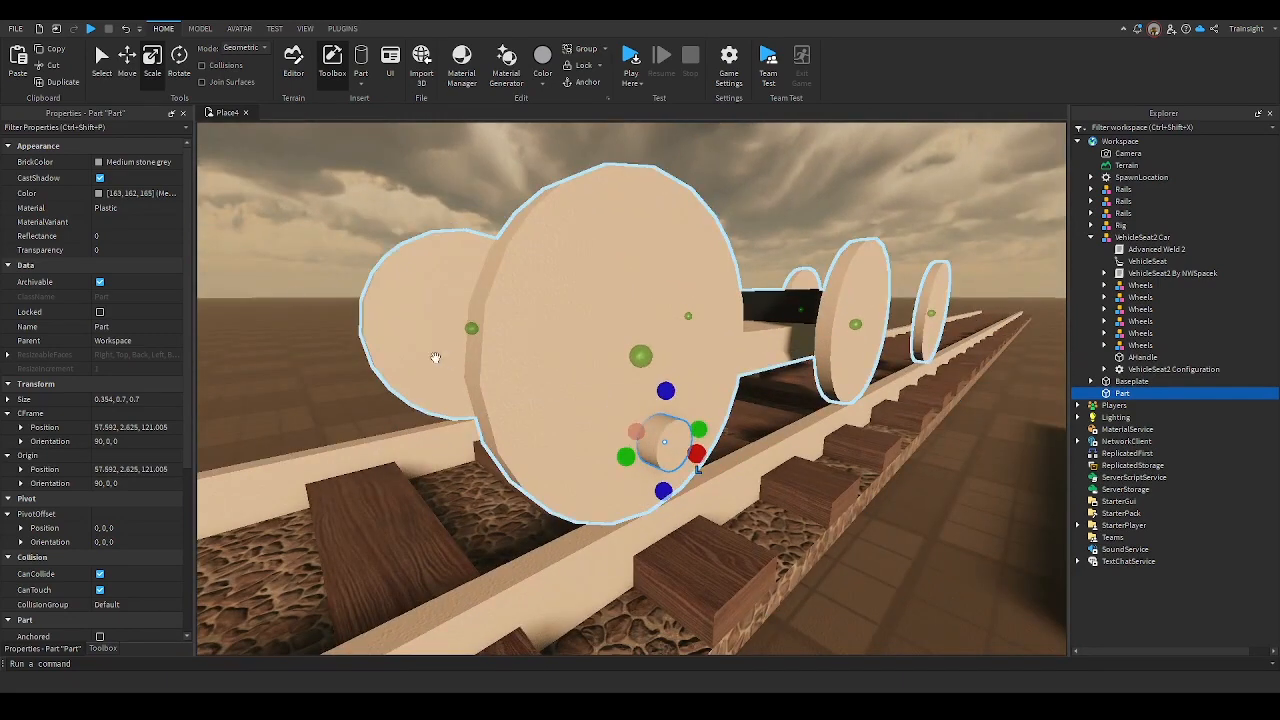
Set the pin cylinder's BrickColor to Maroon and deselect it
click(110, 162)
click(241, 277)
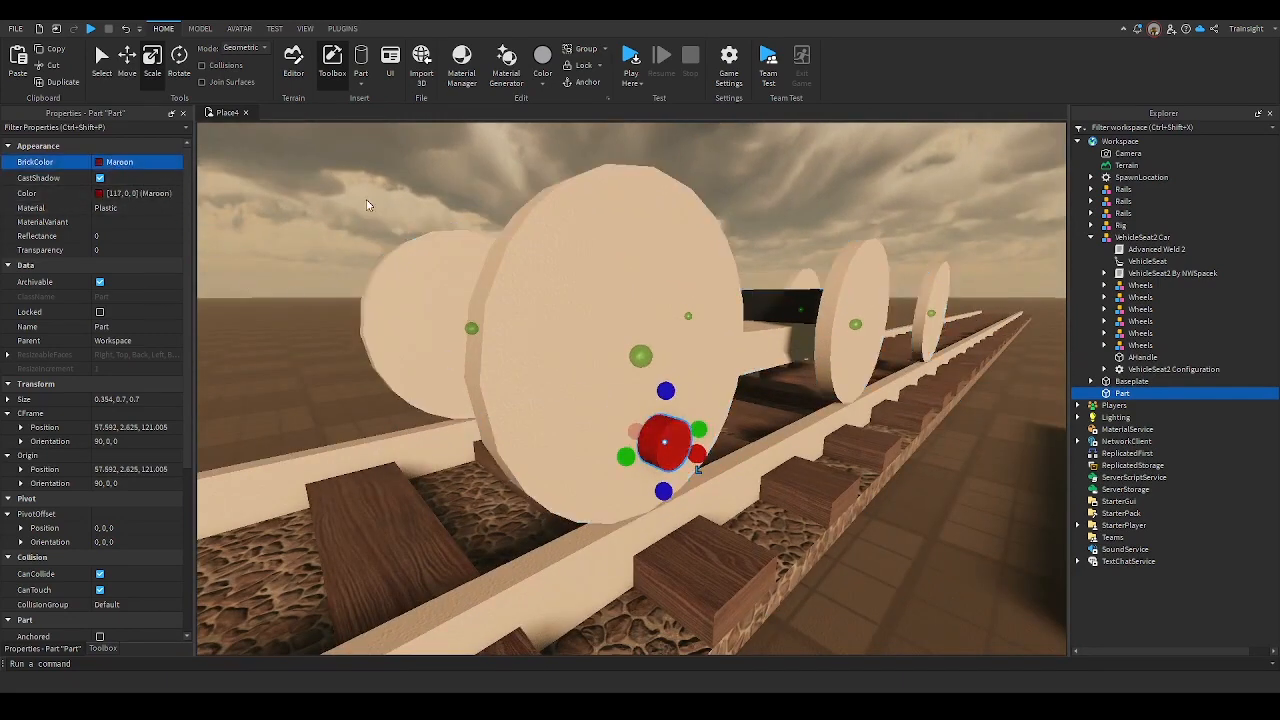
click(342, 166)
scroll(342, 166, up, 10)
scroll(342, 166, down, 10)
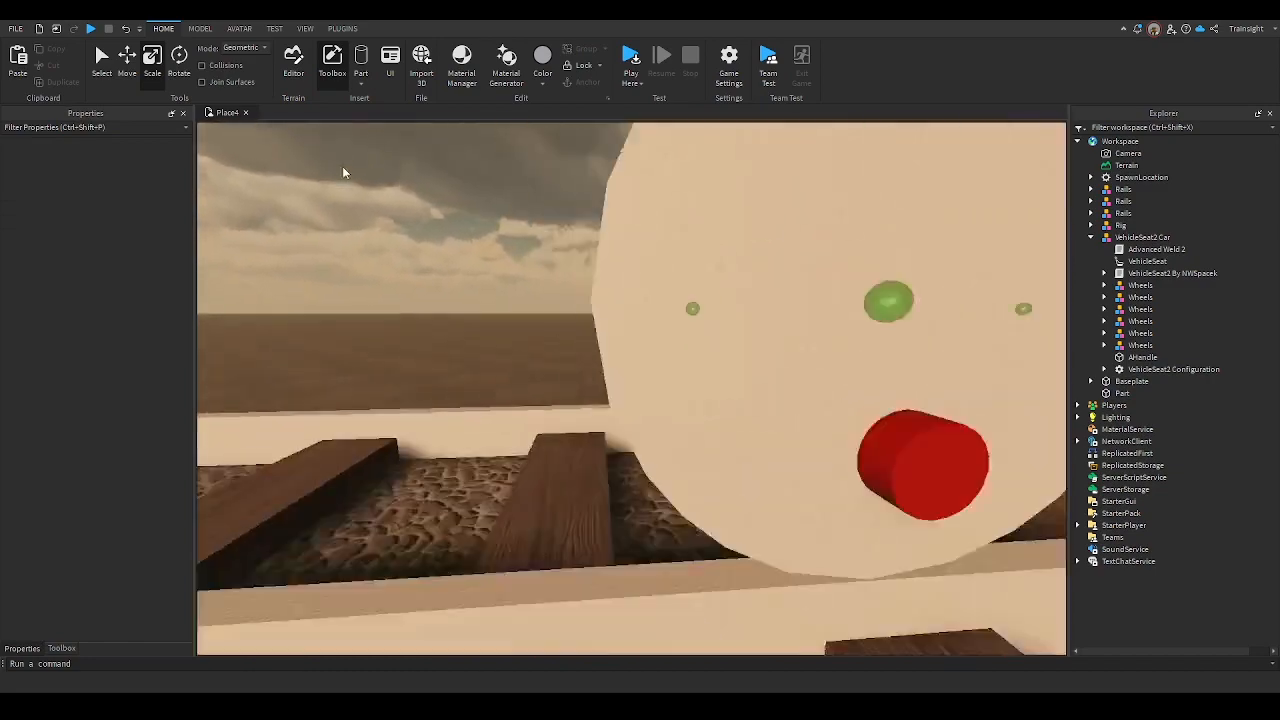
Check the Wheels models of VehicleSeat2 Car to identify the one behind the maroon pin
scroll(594, 350, up, 2)
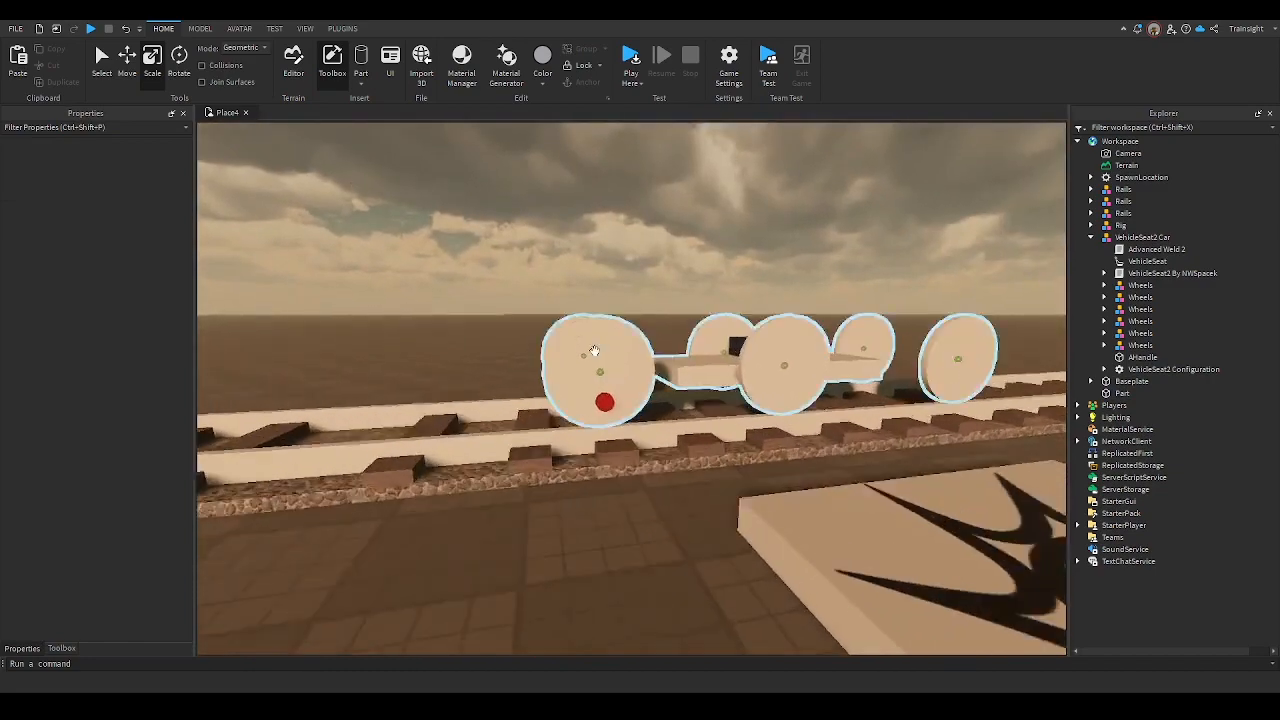
scroll(594, 350, up, 2)
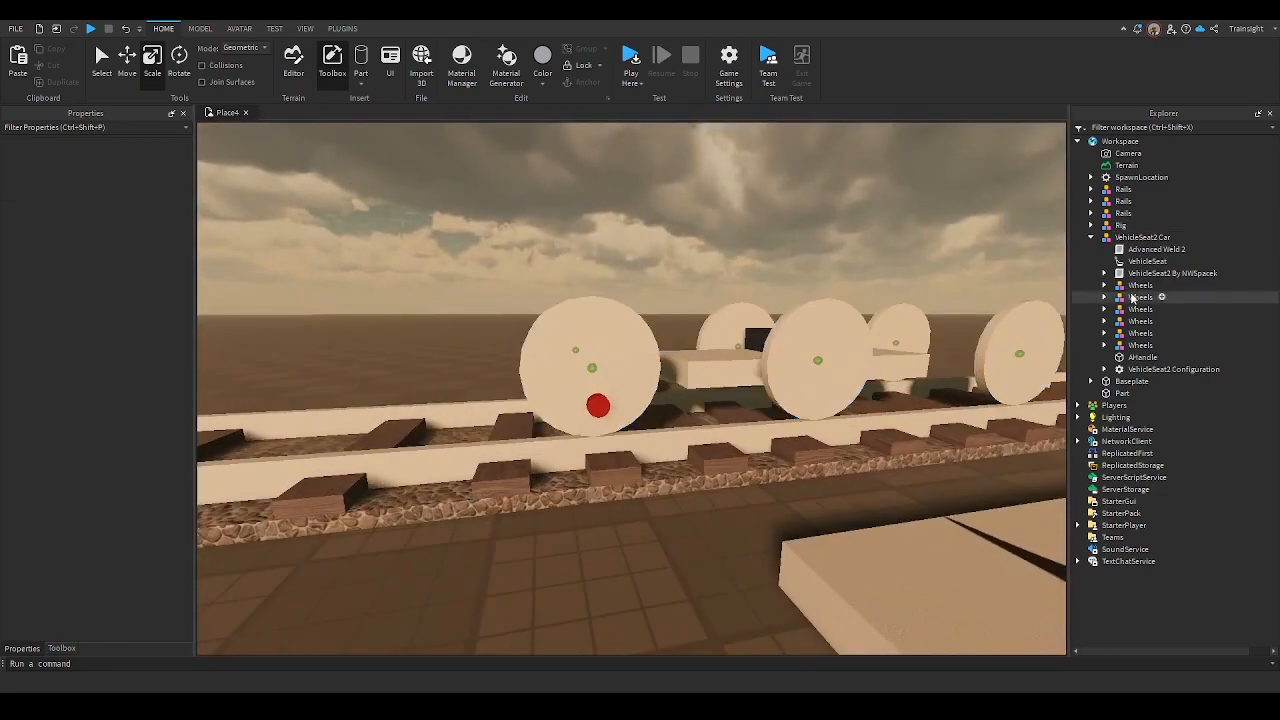
click(1135, 285)
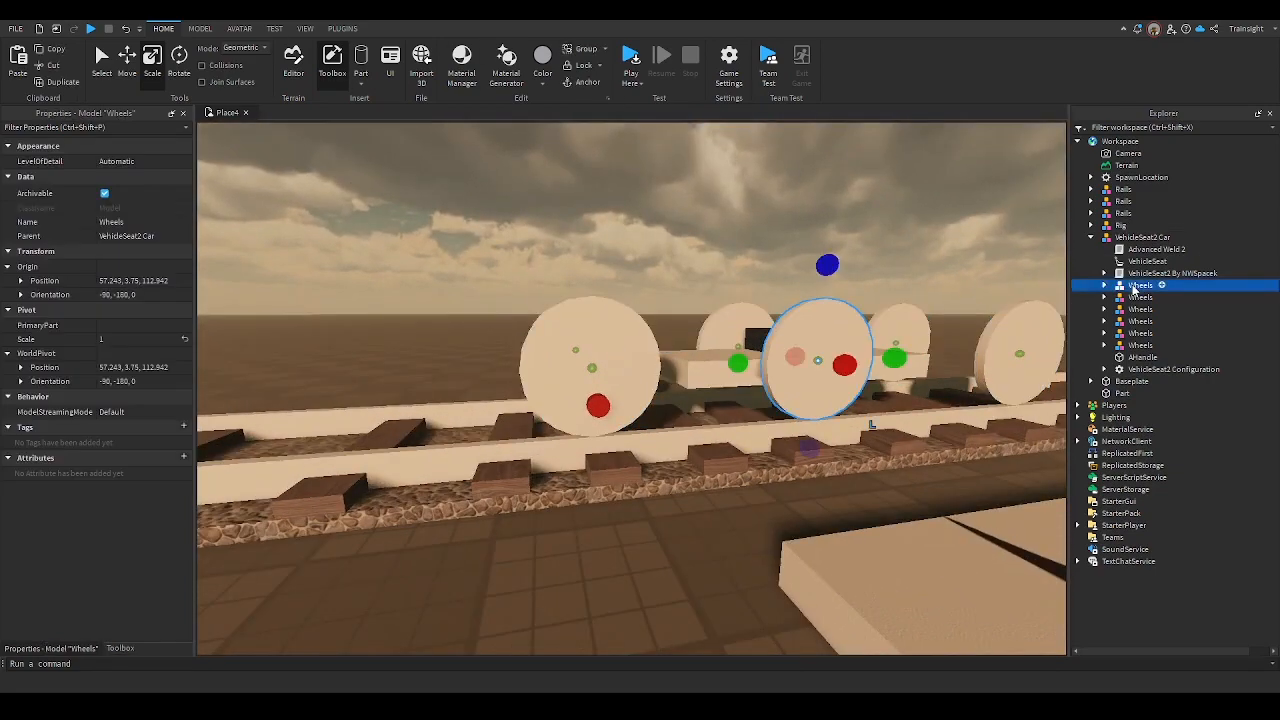
click(1135, 297)
click(1137, 321)
click(1137, 334)
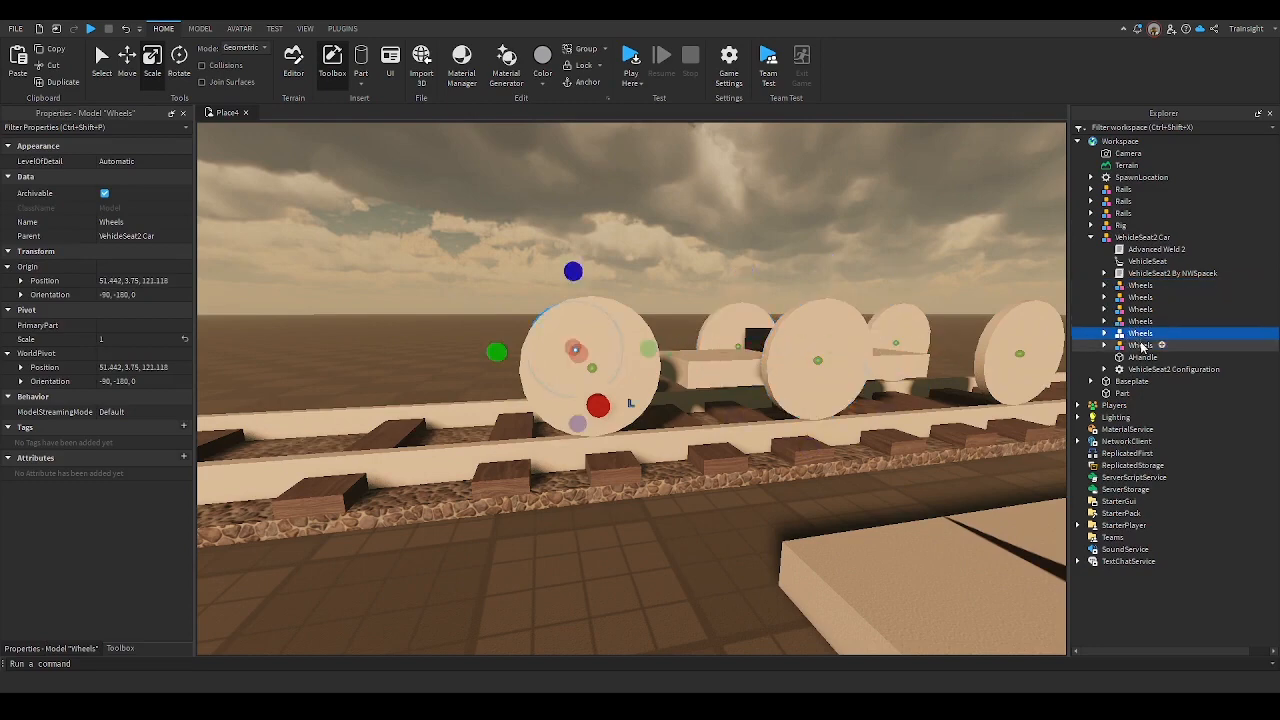
click(1144, 346)
click(1149, 322)
click(1147, 346)
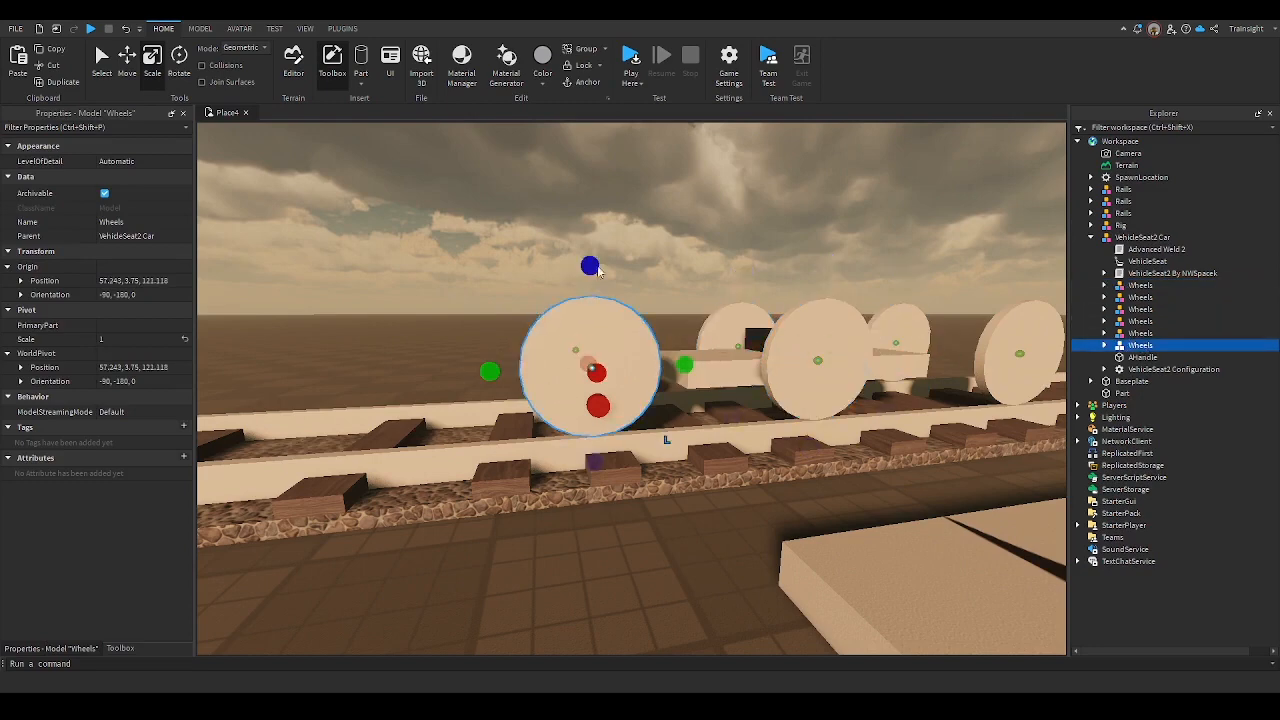
click(336, 226)
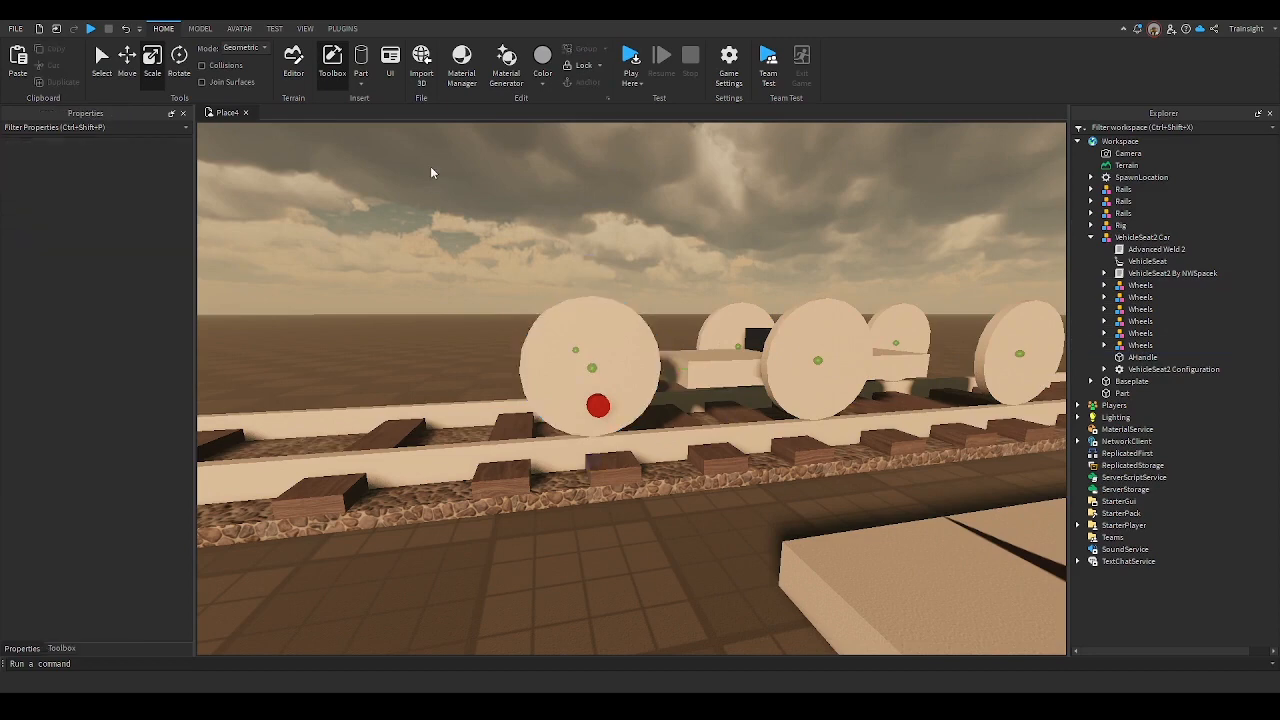
Copy the origin position of the end wheel's disc part and switch the transform mode back to Geometric
click(600, 345)
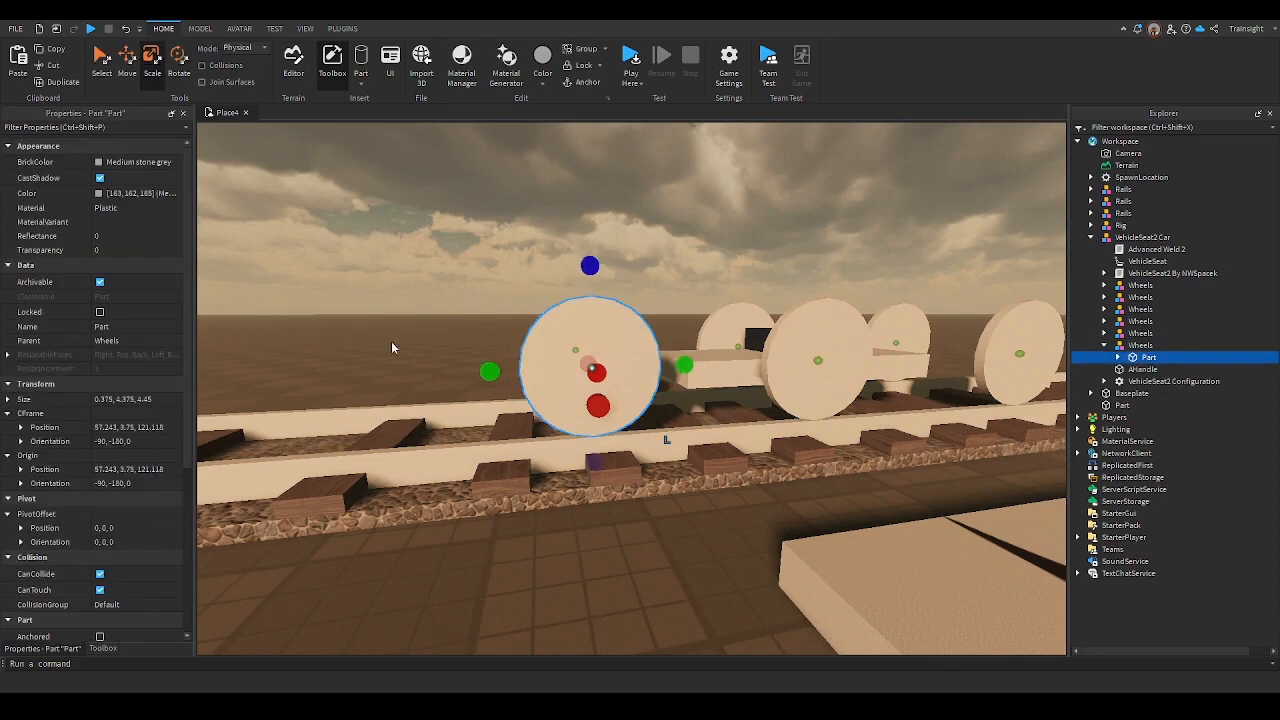
click(138, 469)
key(ctrl+c)
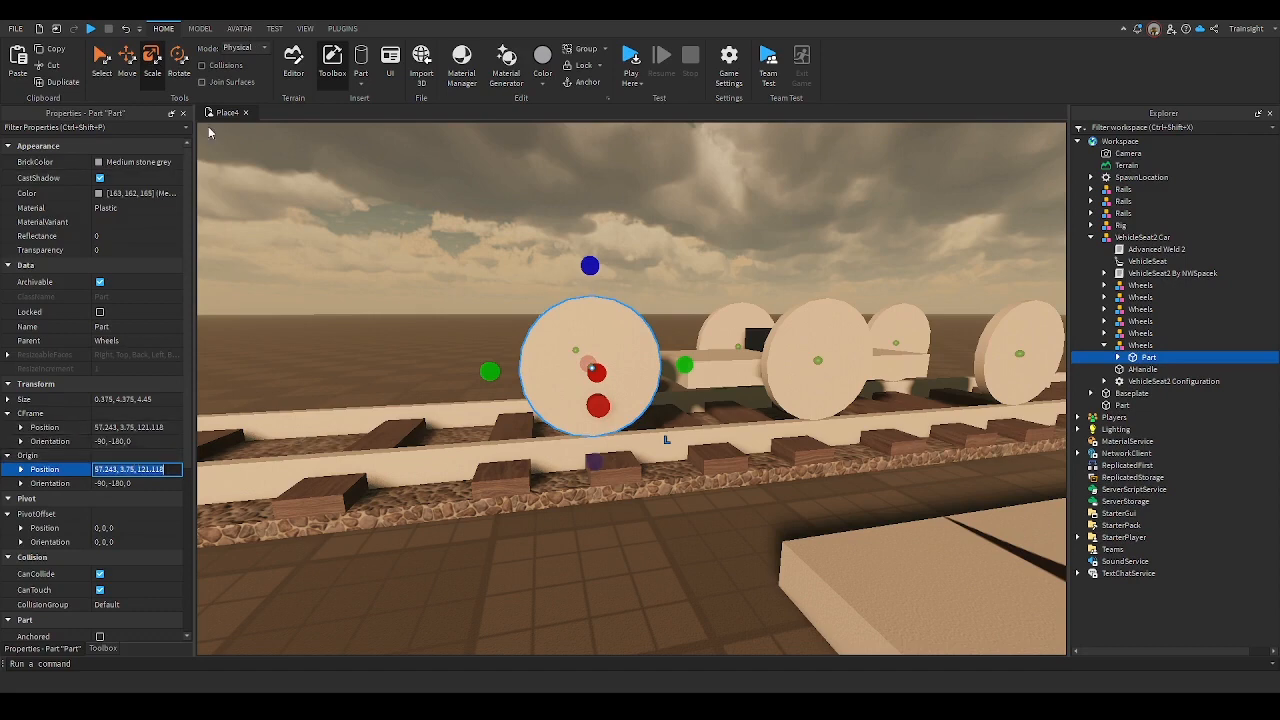
click(261, 48)
click(245, 61)
click(465, 304)
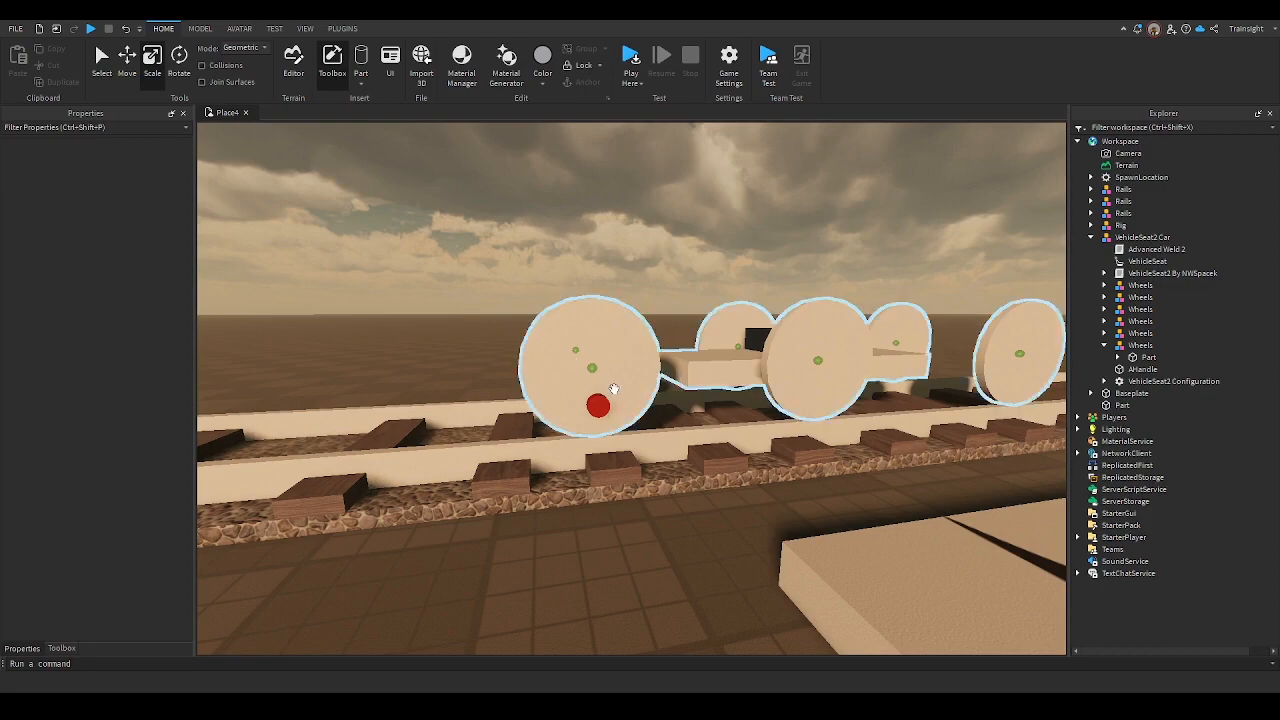
Set the maroon pin's origin position to the wheel's copied position, 57.243, 3.75, 121.118
scroll(631, 538, up, 5)
scroll(631, 538, down, 5)
right_drag(631, 538, 631, 534)
scroll(631, 534, up, 3)
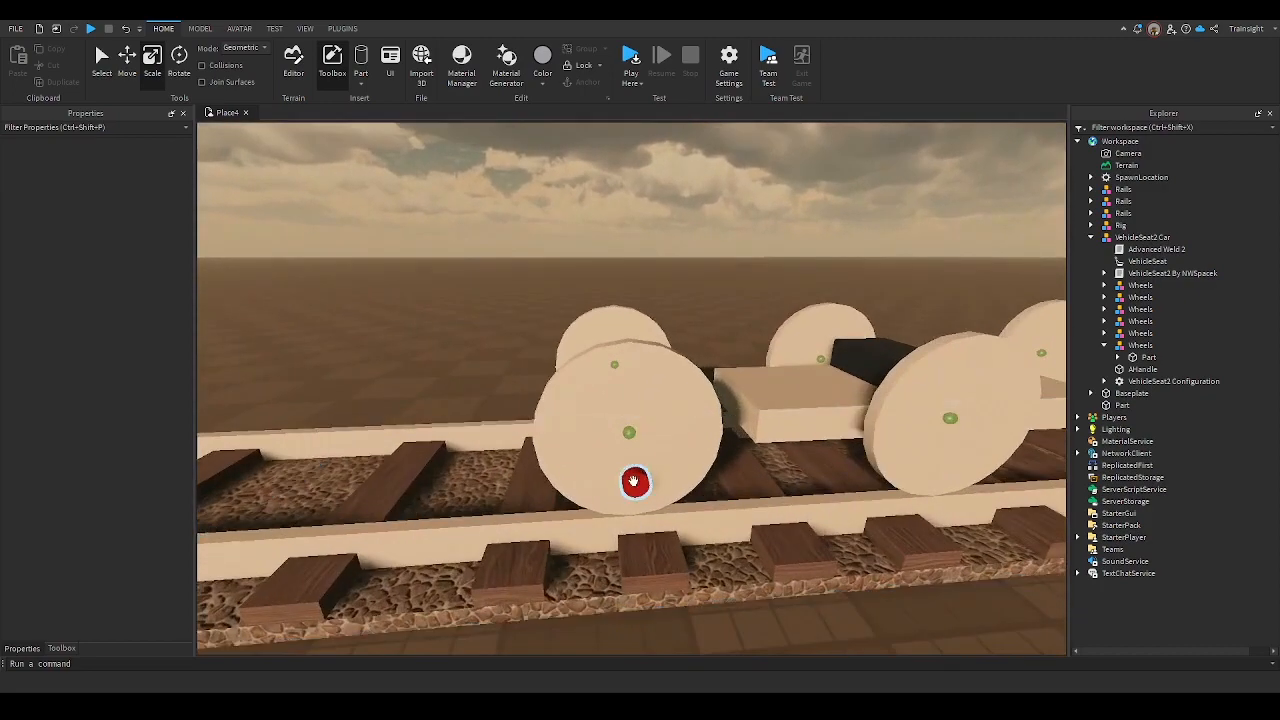
click(634, 482)
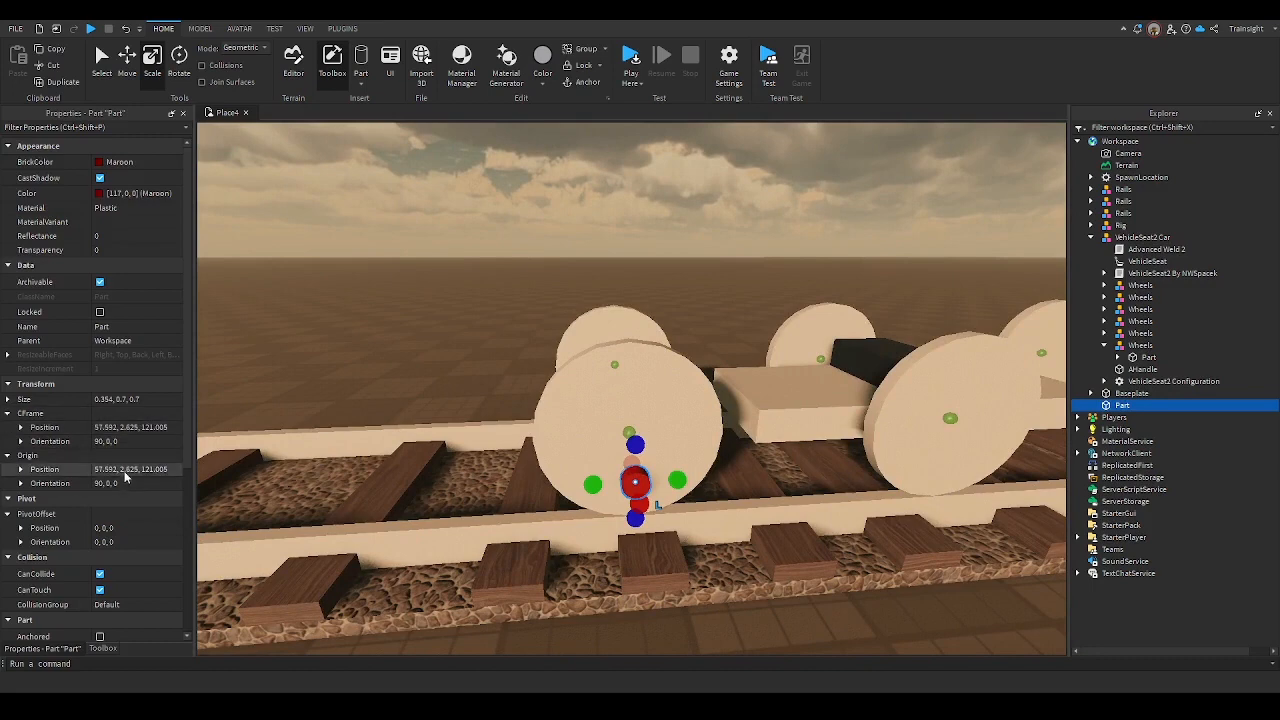
click(124, 469)
key(ctrl+v)
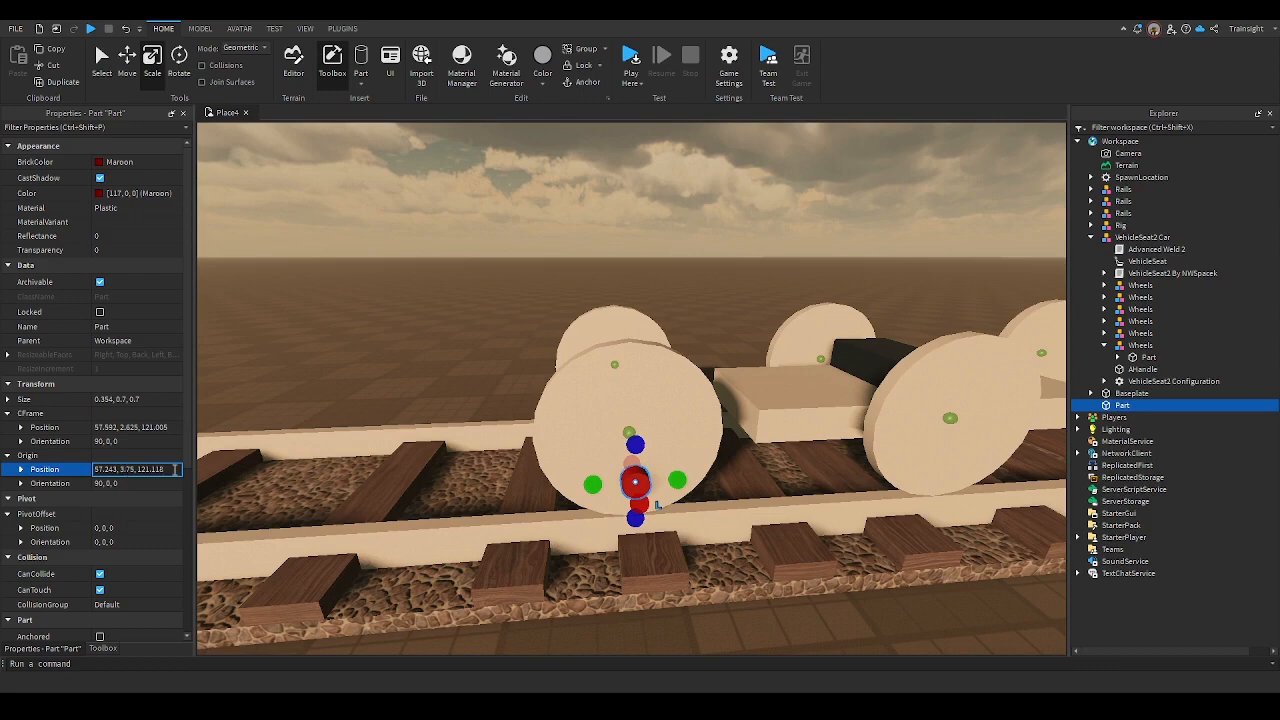
drag(176, 469, 59, 461)
key(ctrl+v)
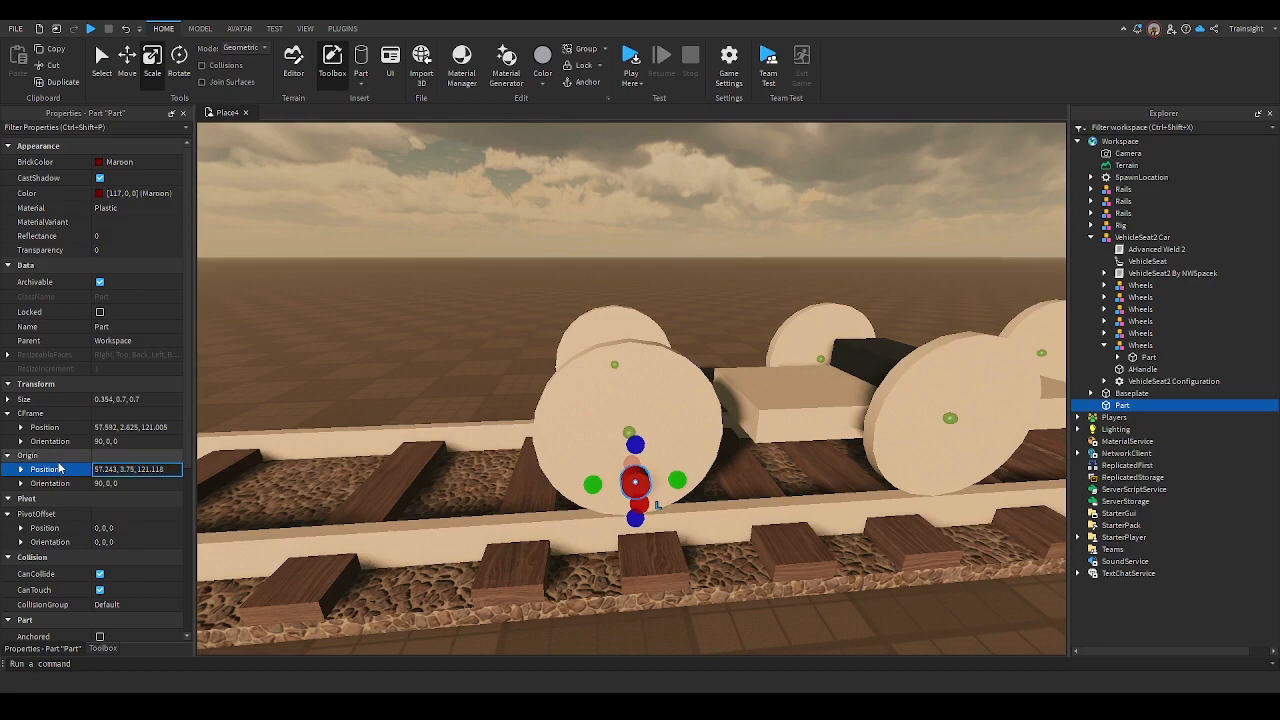
key(Return)
Move the maroon pin outward along its axis to X 57.618 so it protrudes from the wheel's outer face
click(129, 82)
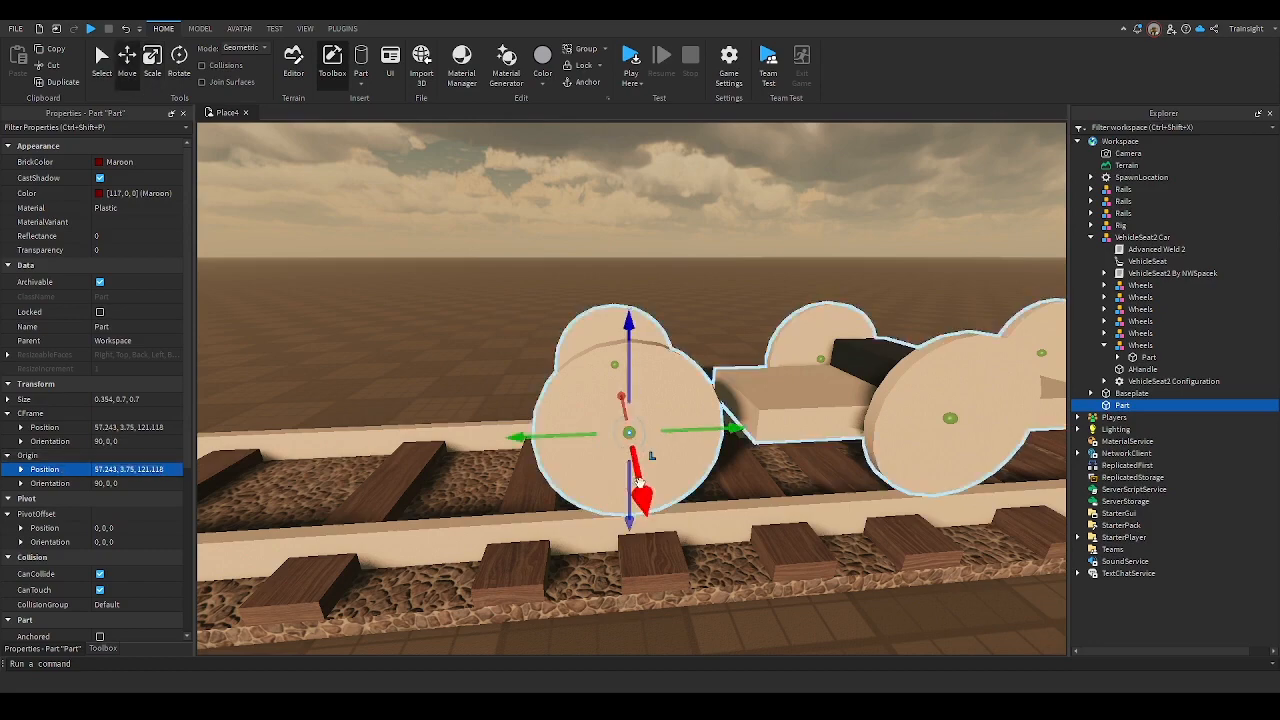
scroll(638, 483, up, 4)
right_drag(638, 483, 638, 485)
drag(638, 483, 666, 496)
scroll(686, 505, up, 3)
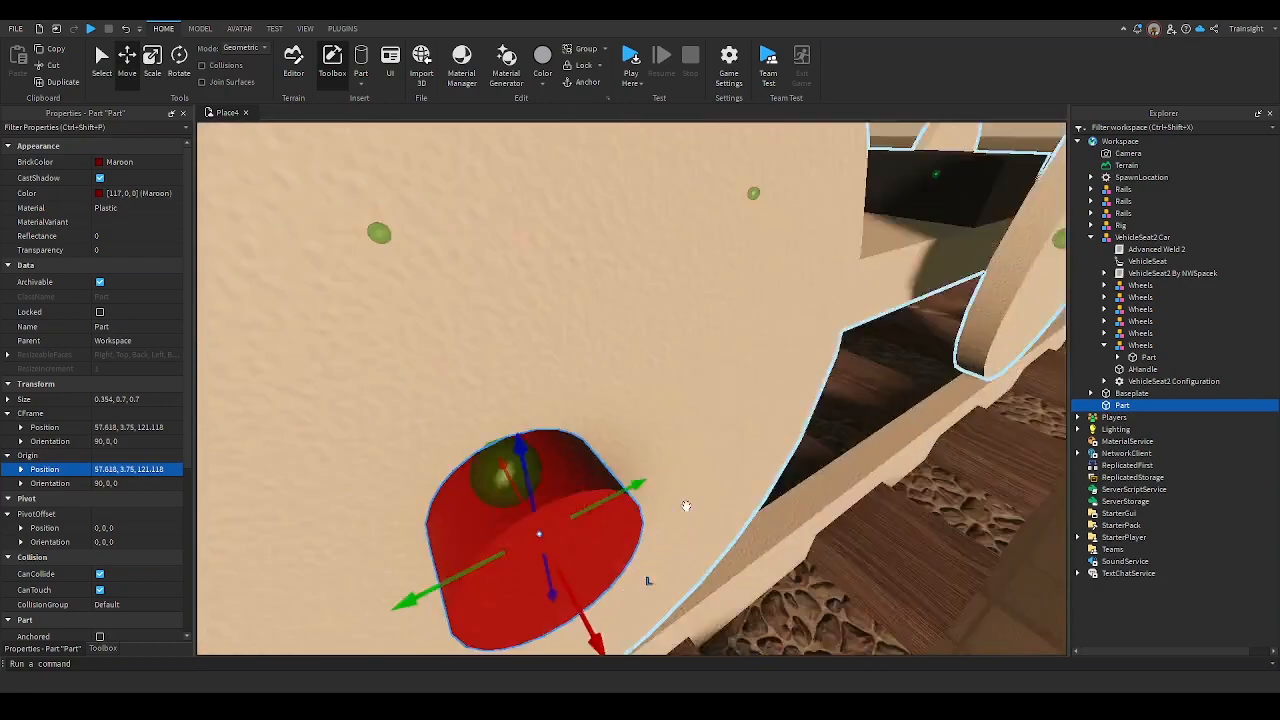
right_drag(686, 506, 686, 505)
scroll(686, 506, down, 6)
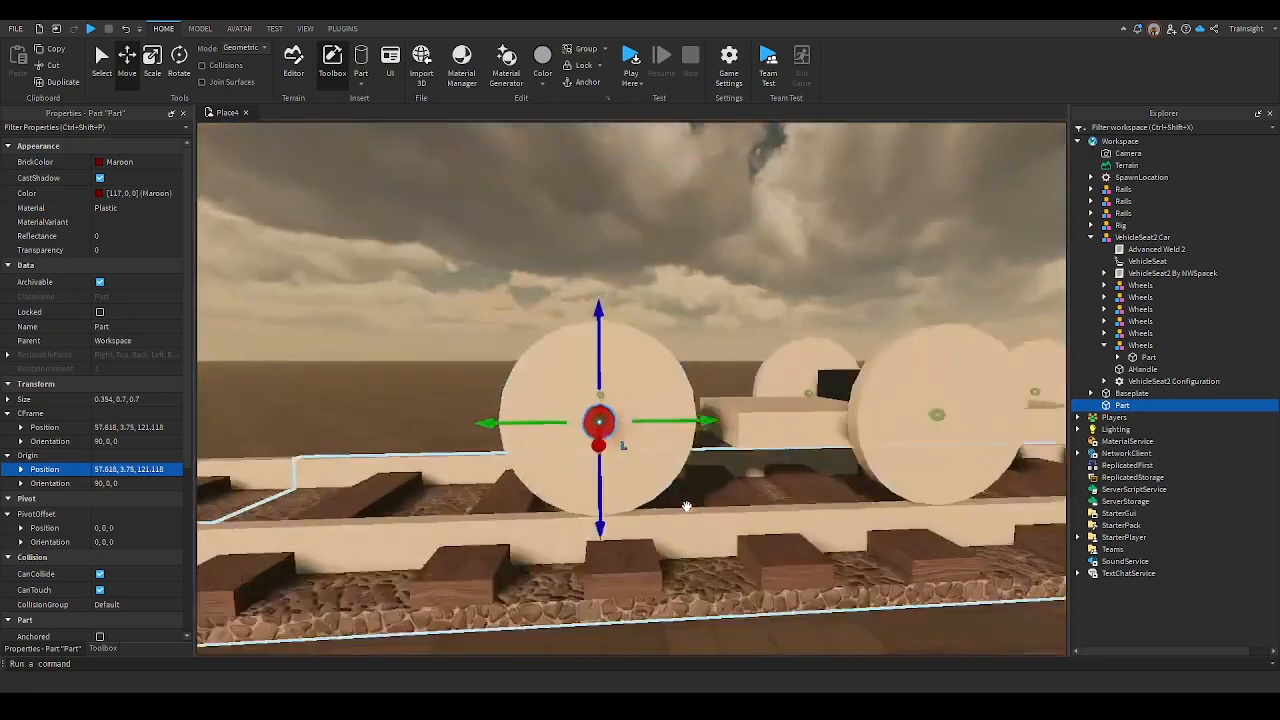
scroll(686, 506, up, 3)
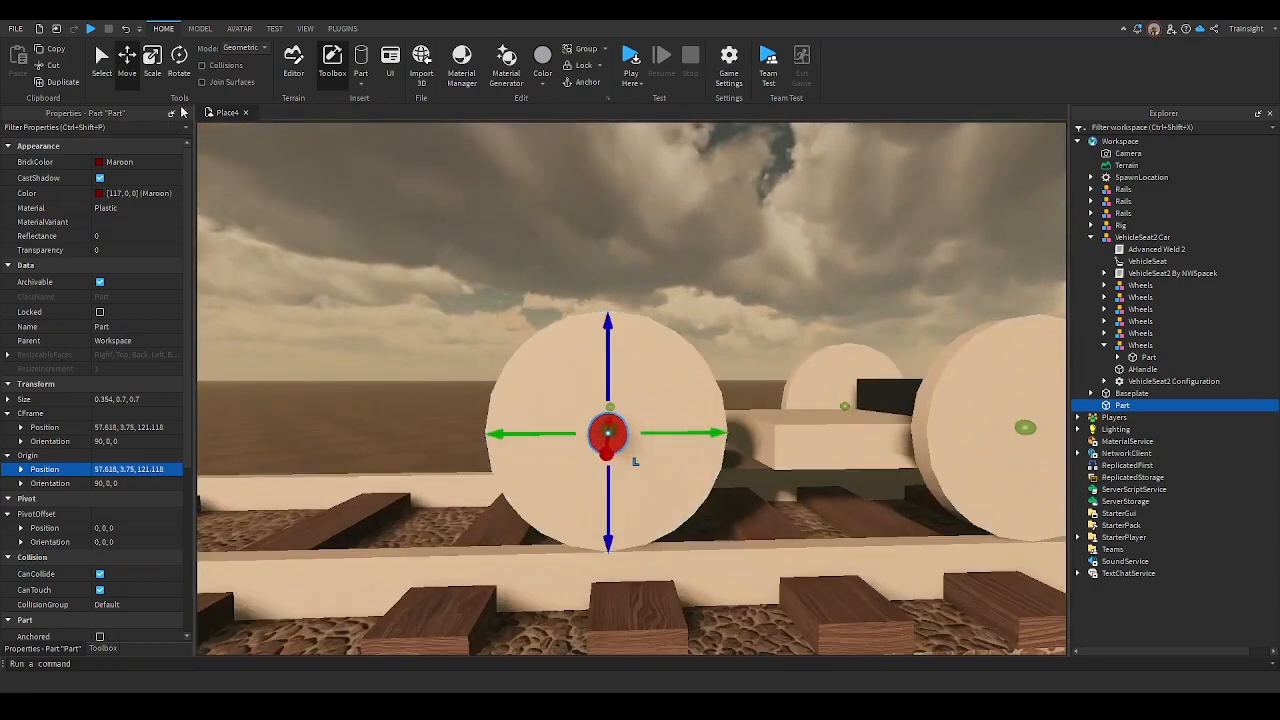
right_drag(577, 266, 577, 266)
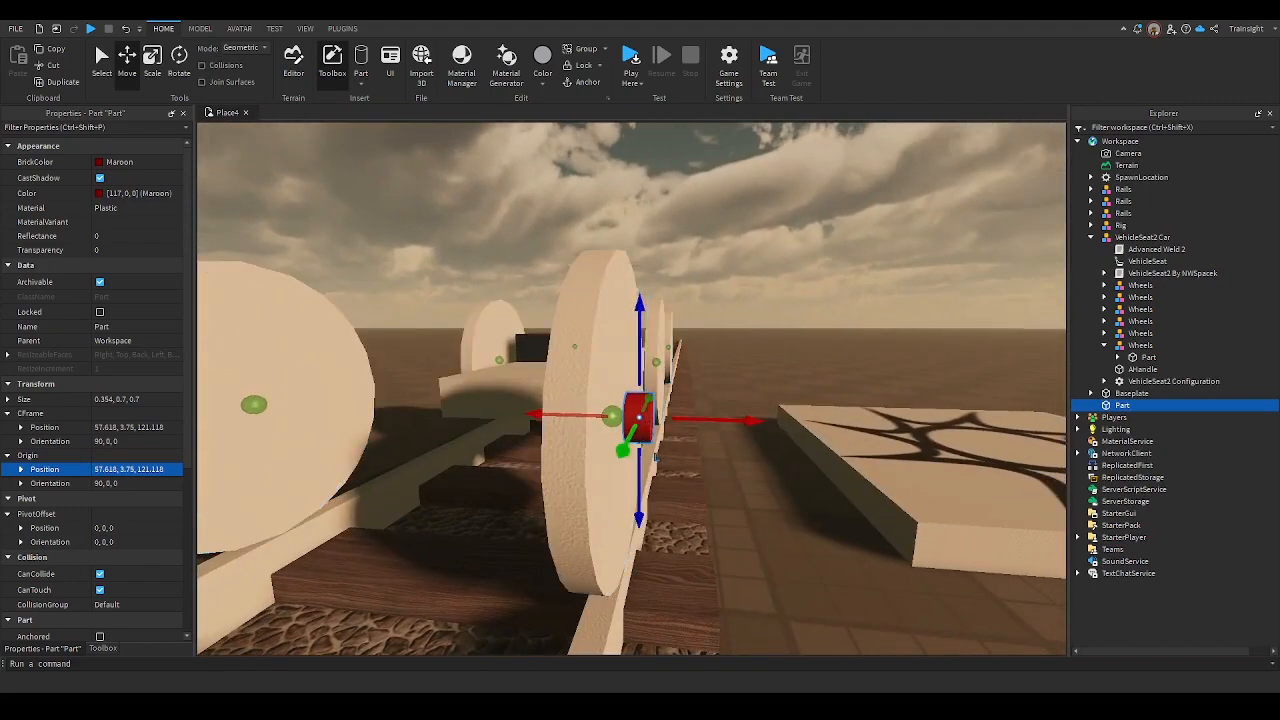
Try lowering the maroon pin from the wheel's centre with a 1.5-stud move increment, and undo the move
click(201, 28)
click(289, 73)
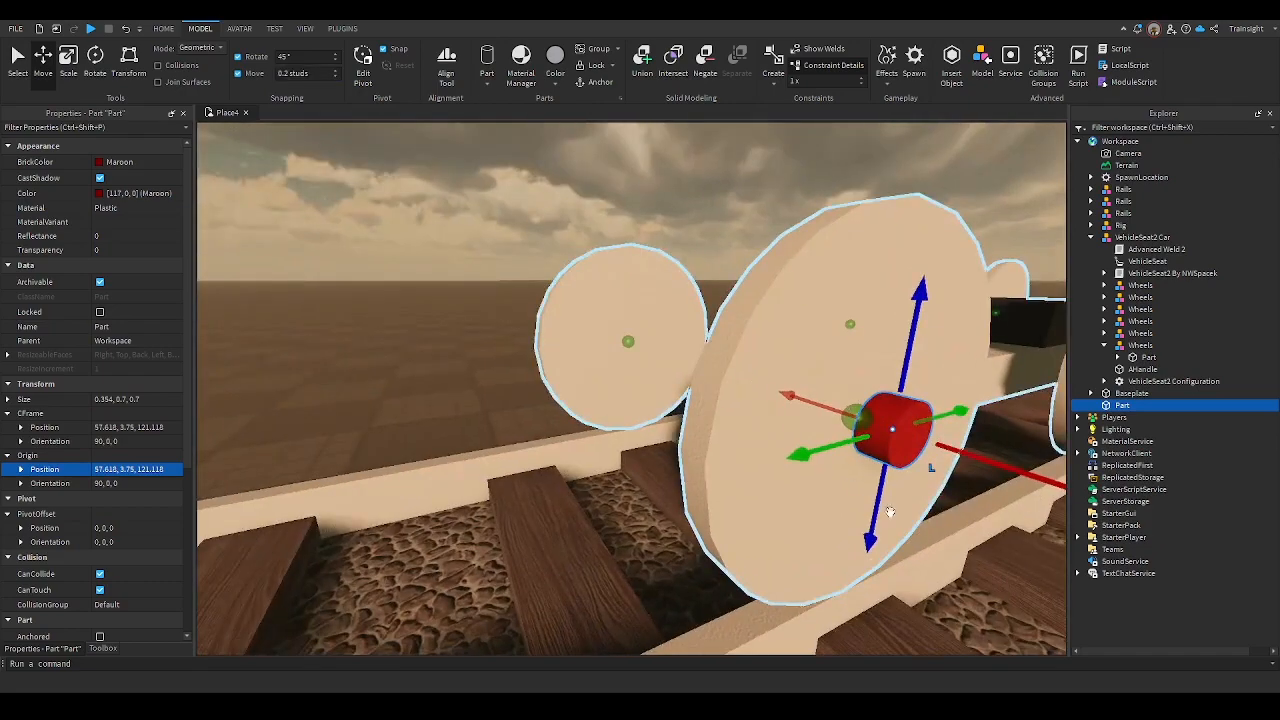
drag(866, 515, 893, 578)
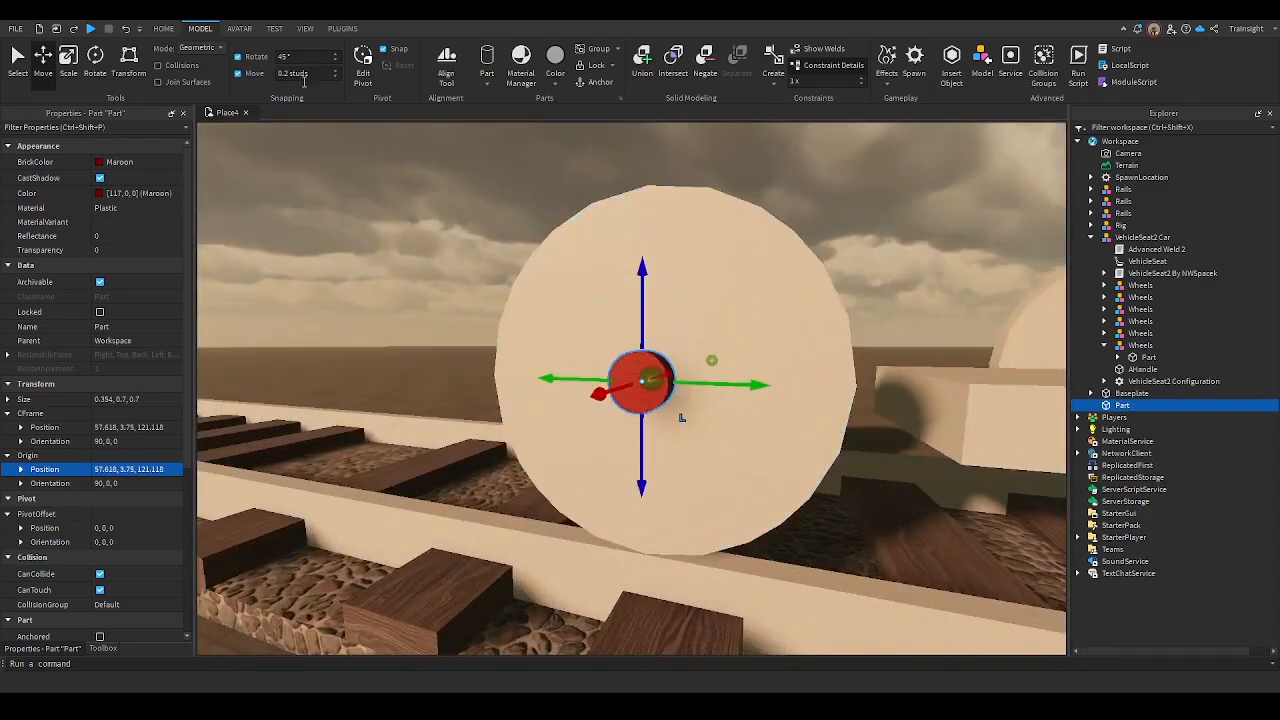
click(310, 74)
drag(643, 461, 622, 552)
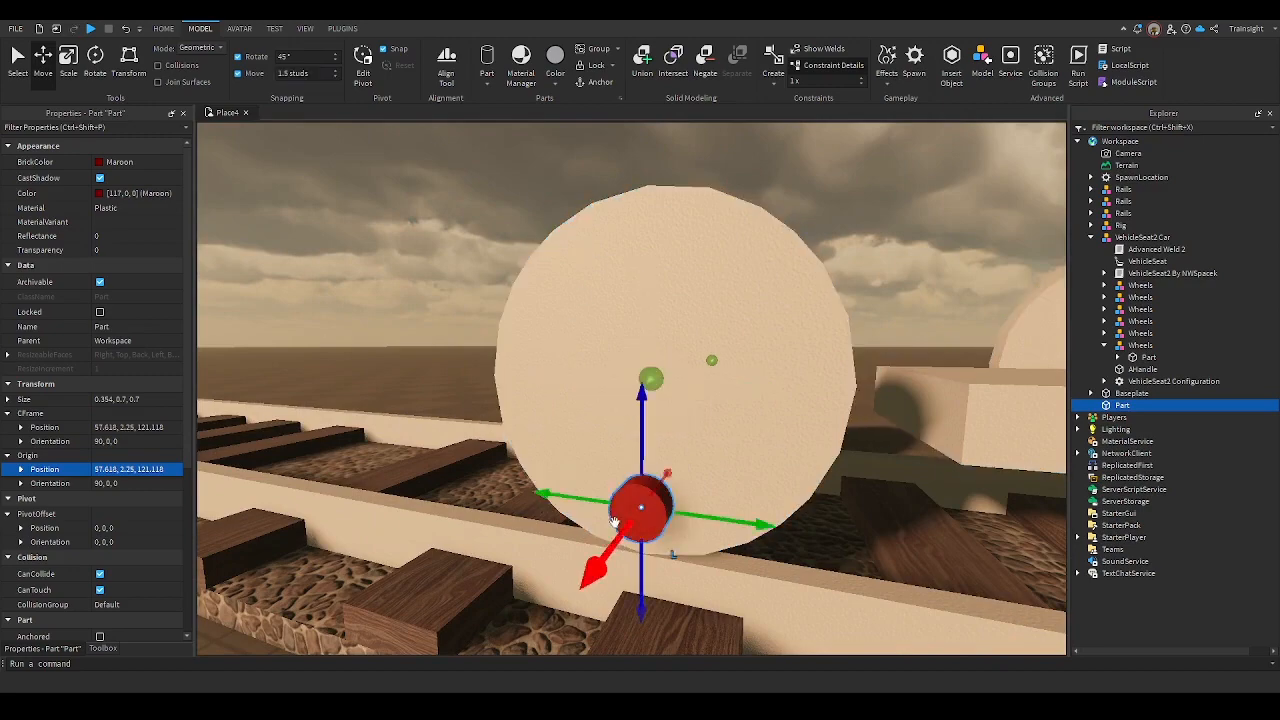
right_drag(615, 522, 613, 520)
scroll(613, 520, down, 6)
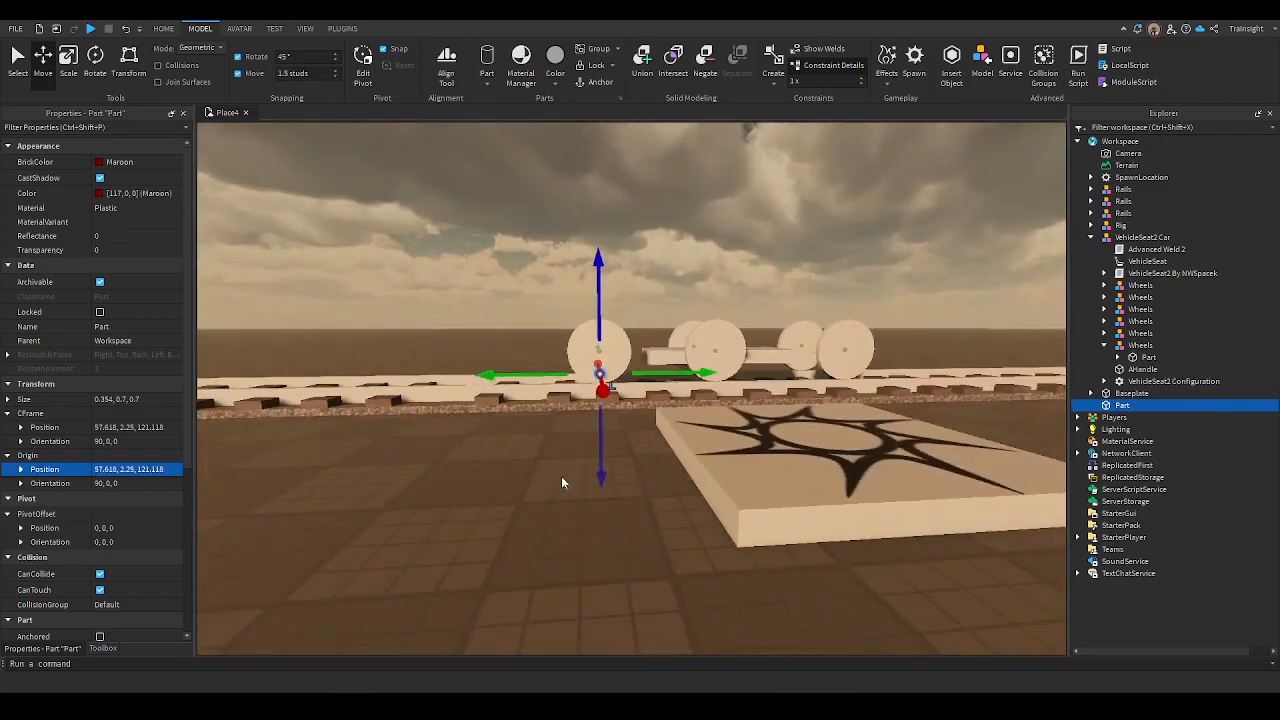
scroll(561, 483, up, 6)
key(ctrl+z)
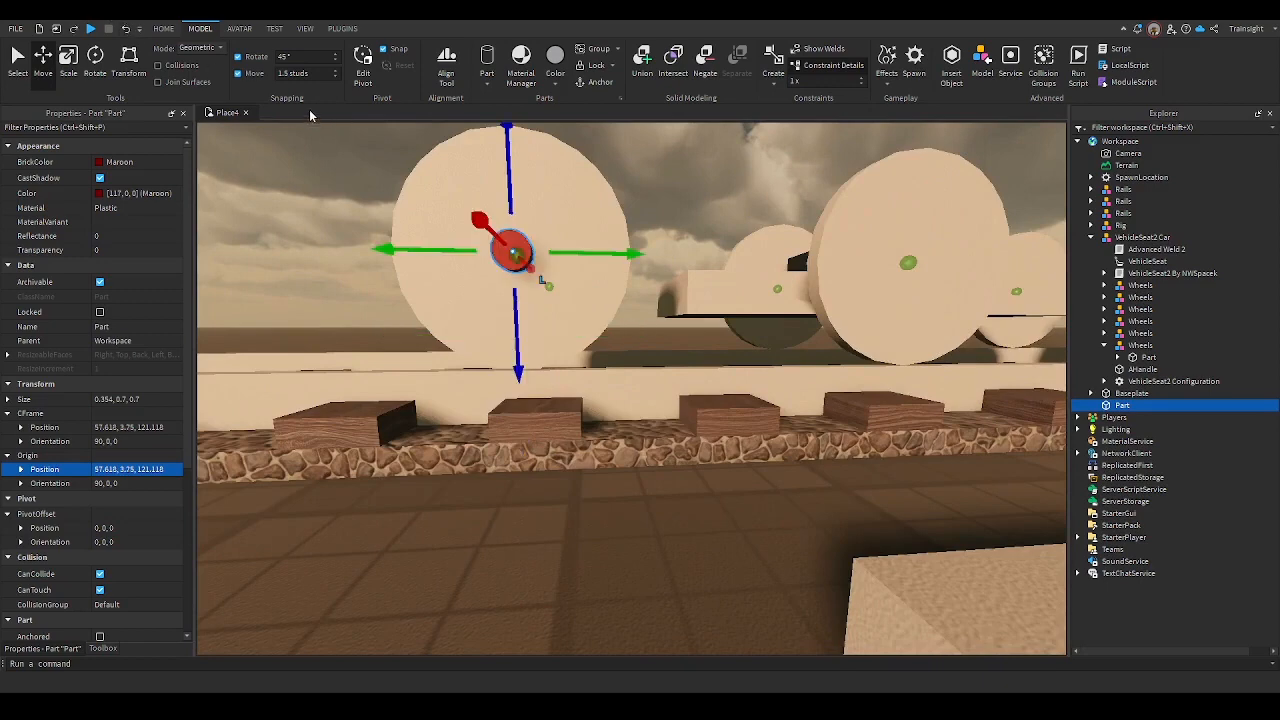
Set the move increment to 1.1 studs and lower the maroon pin one increment from the wheel's centre
click(295, 74)
drag(517, 366, 517, 401)
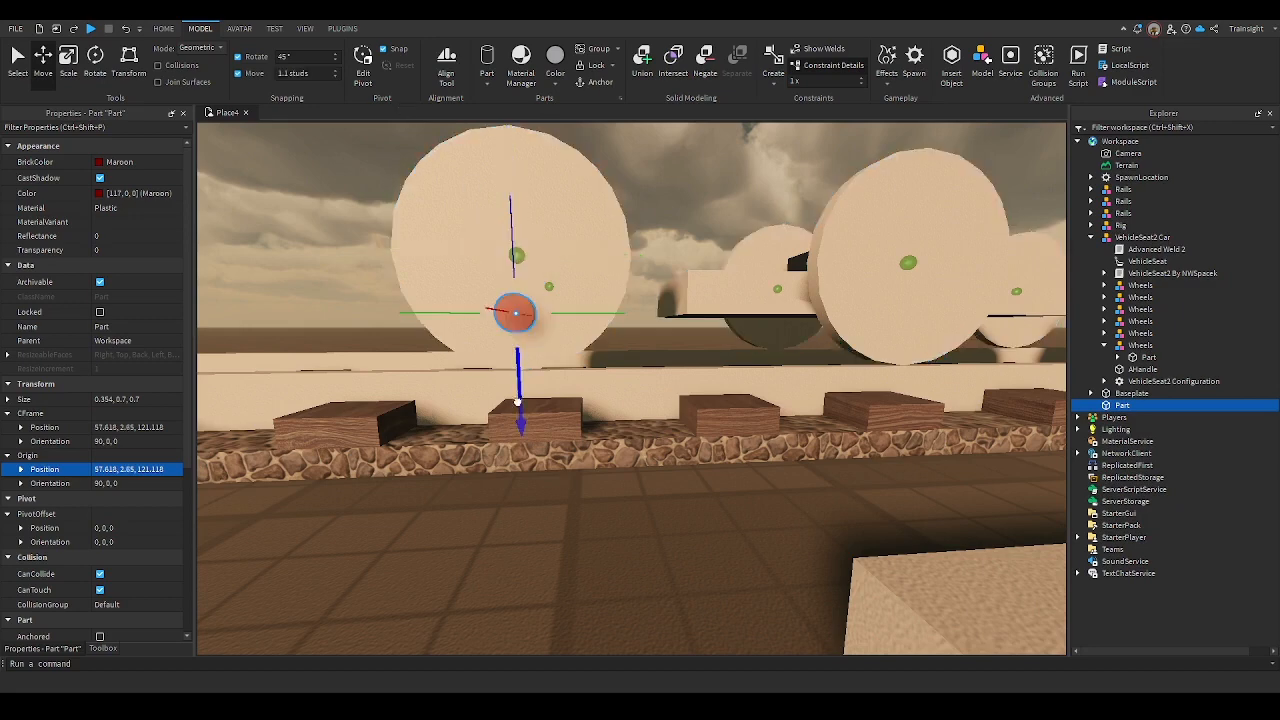
right_drag(516, 421, 517, 421)
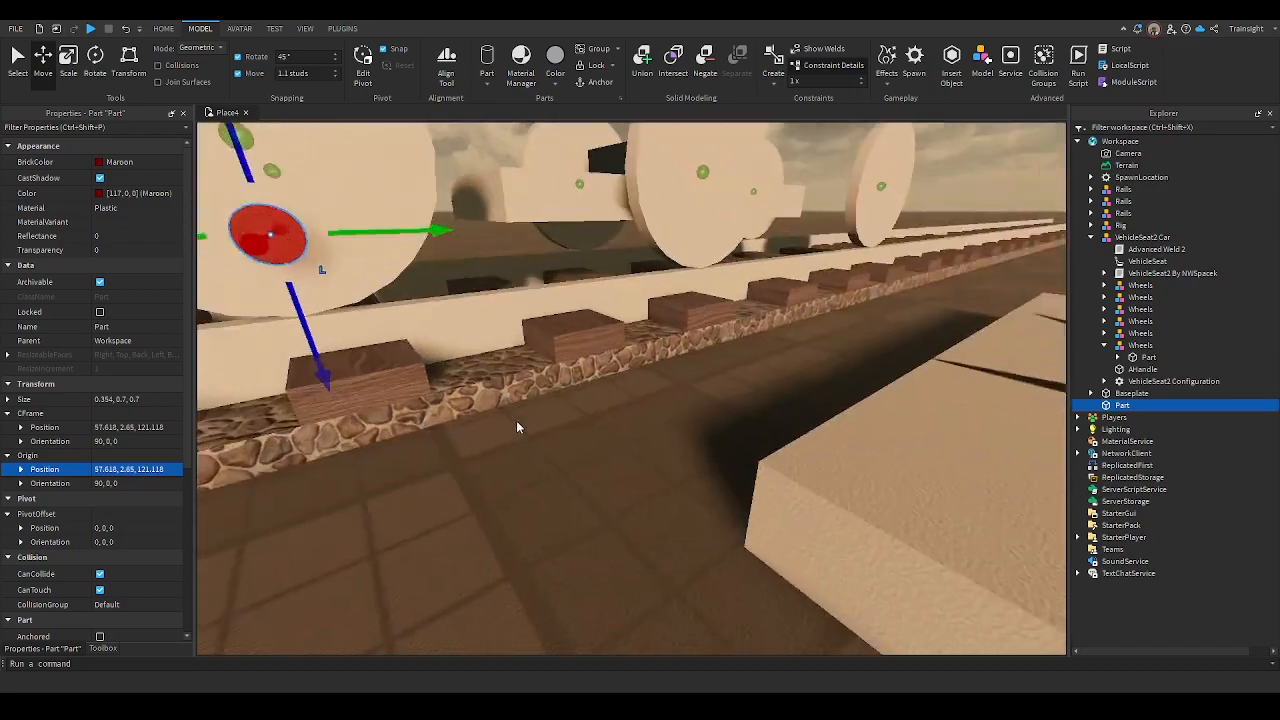
Set the move snapping increment to 0.025 studs
scroll(574, 482, down, 3)
click(574, 482)
scroll(574, 482, up, 2)
right_drag(574, 482, 574, 482)
scroll(574, 487, down, 4)
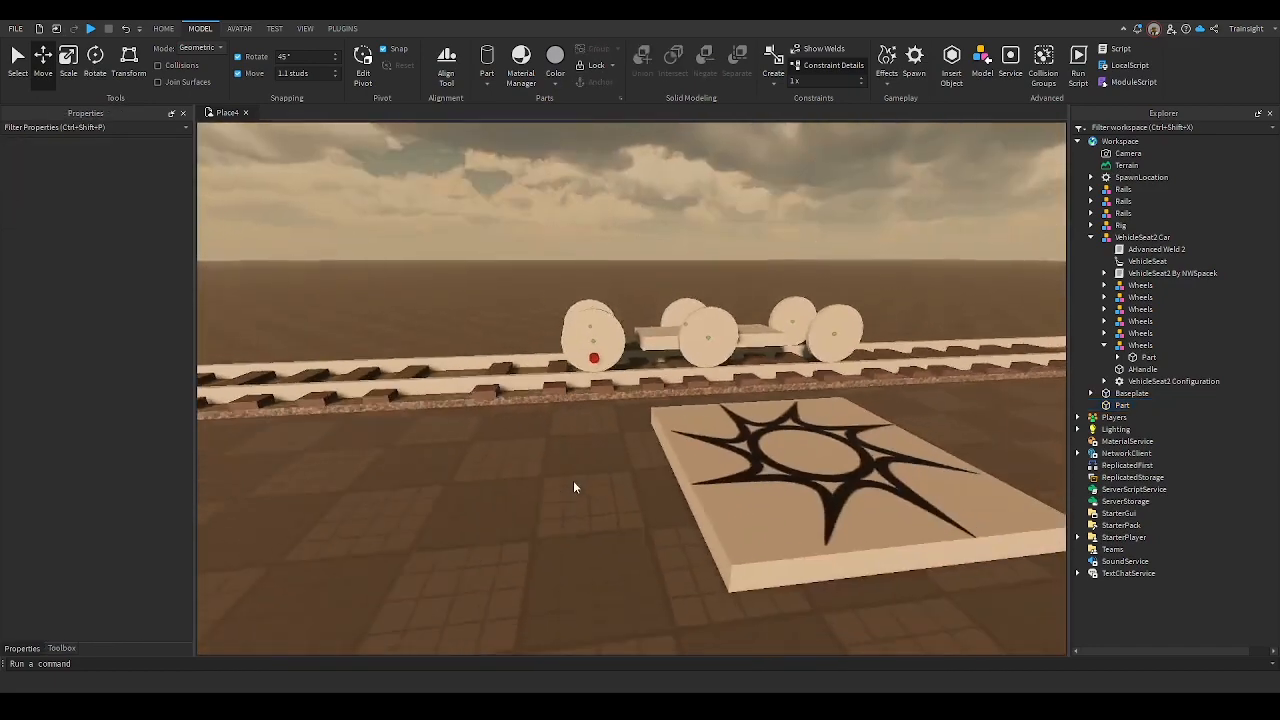
scroll(574, 487, up, 2)
double_click(290, 73)
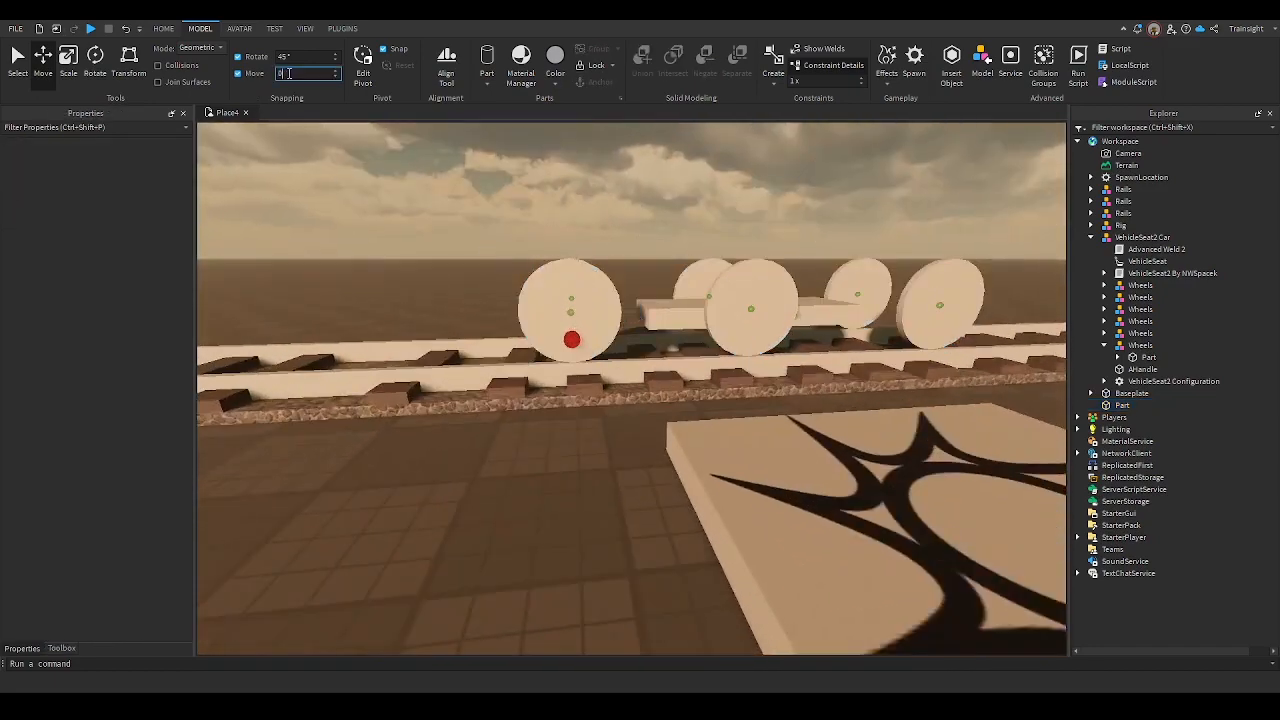
text(0.025)
key(Return)
Set the transform mode to Physical and copy the origin position of the near-side middle wheel
click(571, 341)
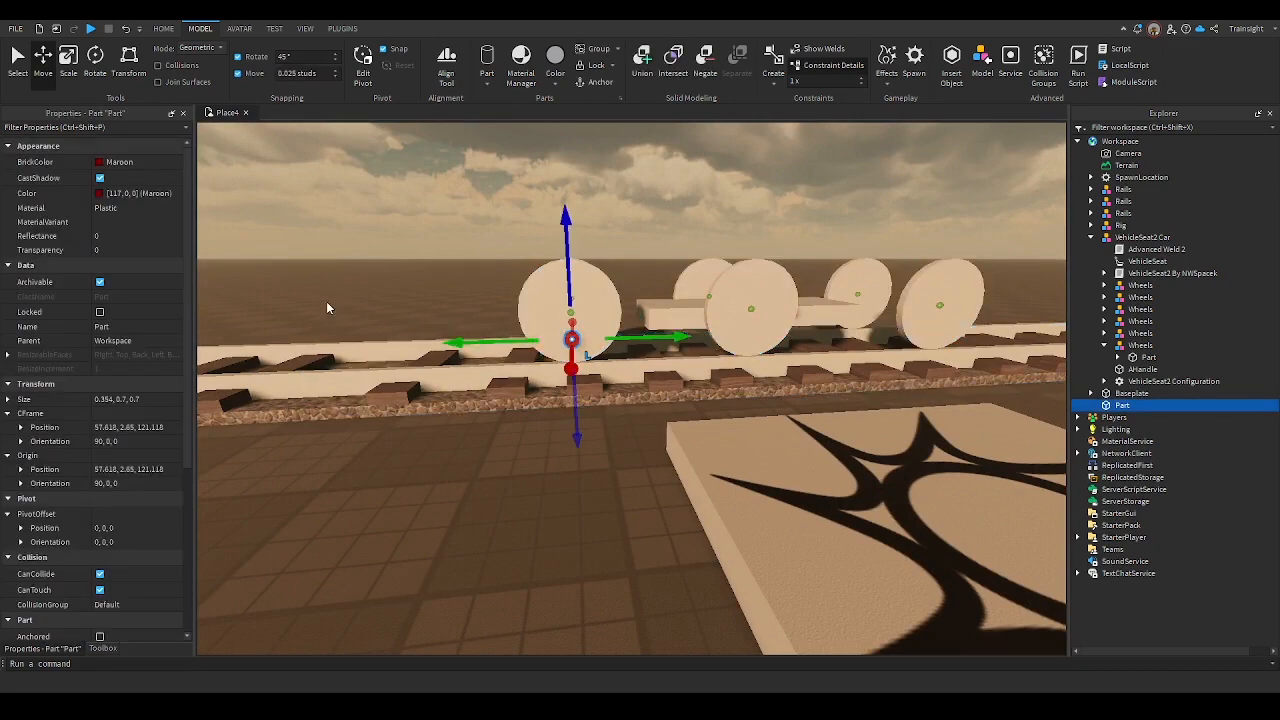
click(197, 50)
click(199, 77)
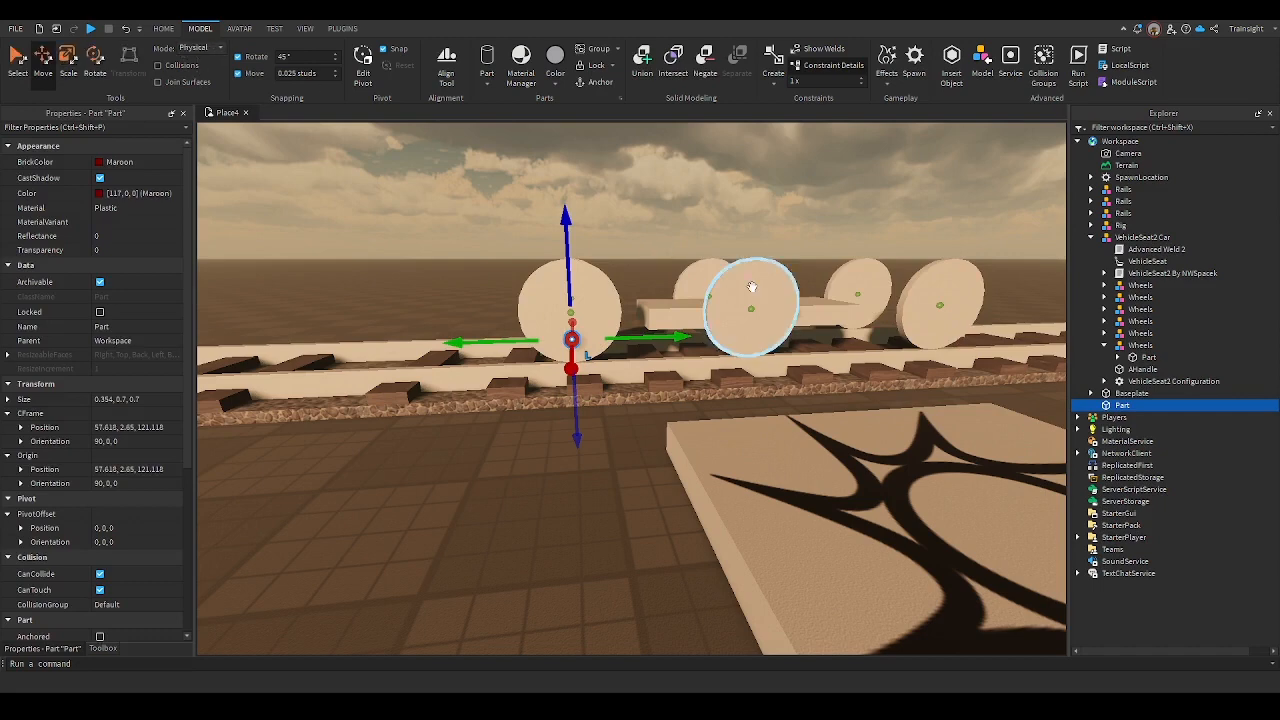
click(752, 288)
click(136, 470)
key(ctrl+c)
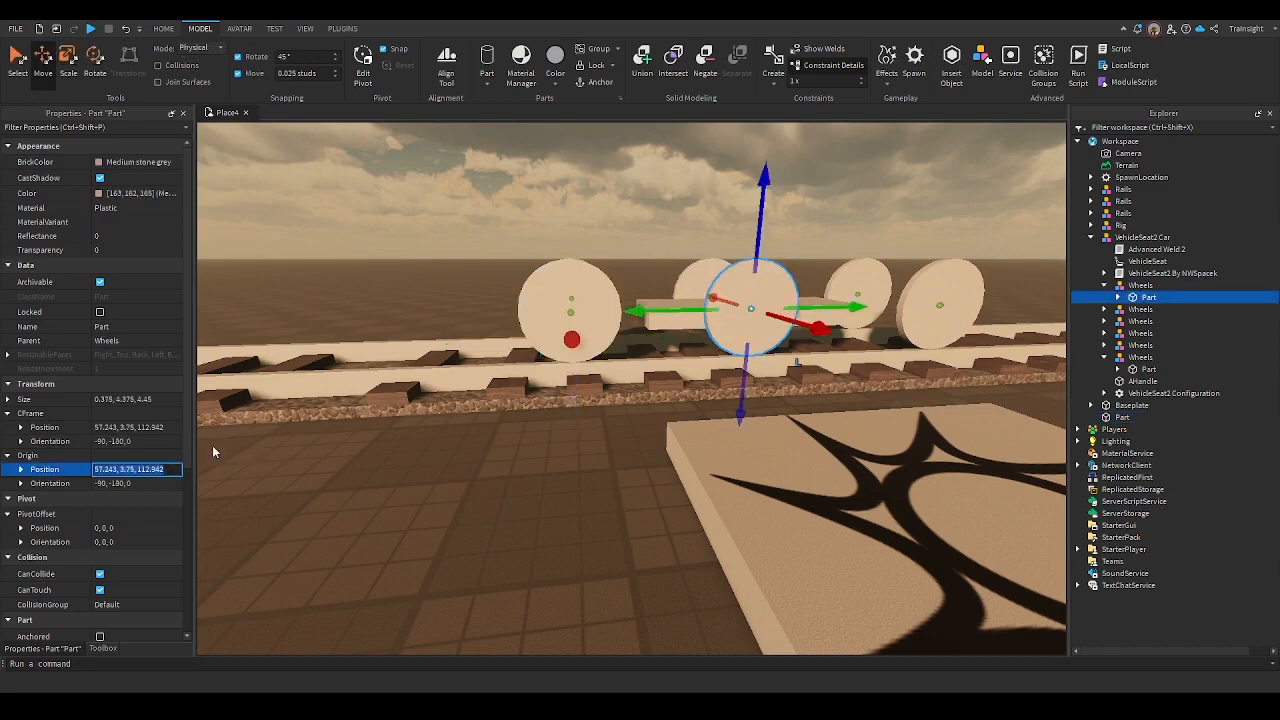
Switch the transform mode to Geometric and set the maroon pin's origin position to the copied 57.243, 3.75, 112.942
click(571, 339)
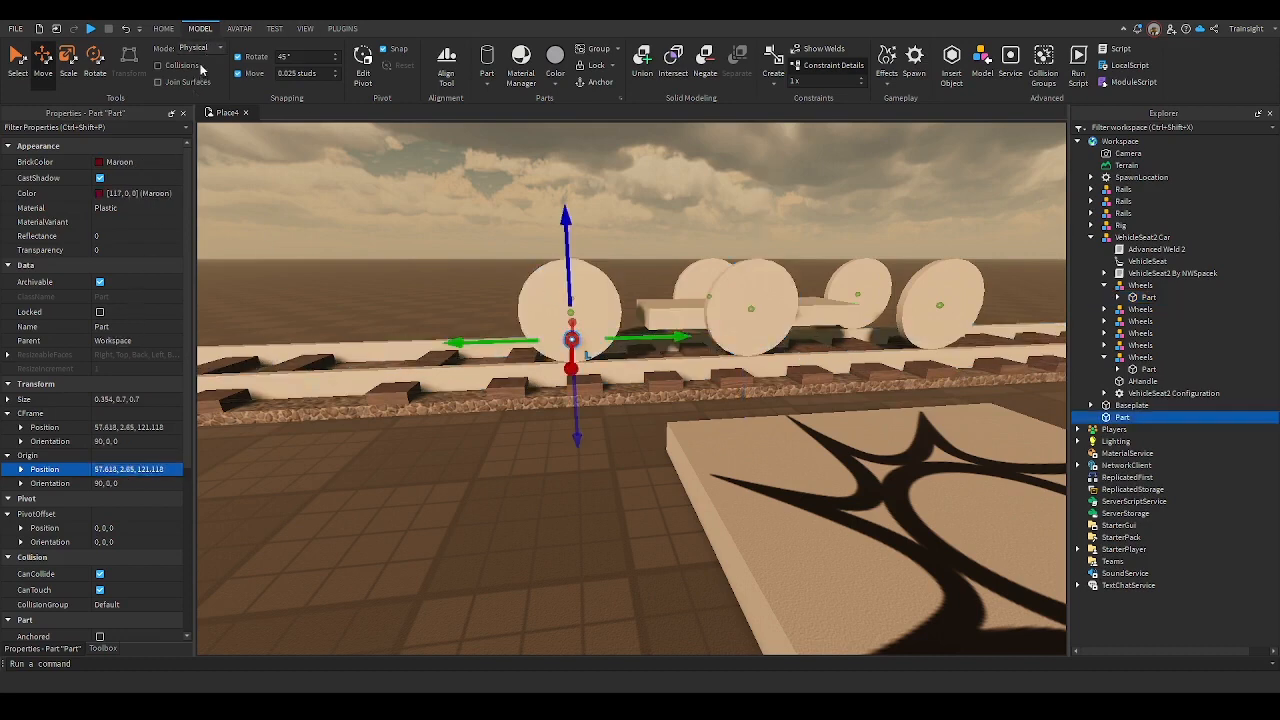
click(204, 63)
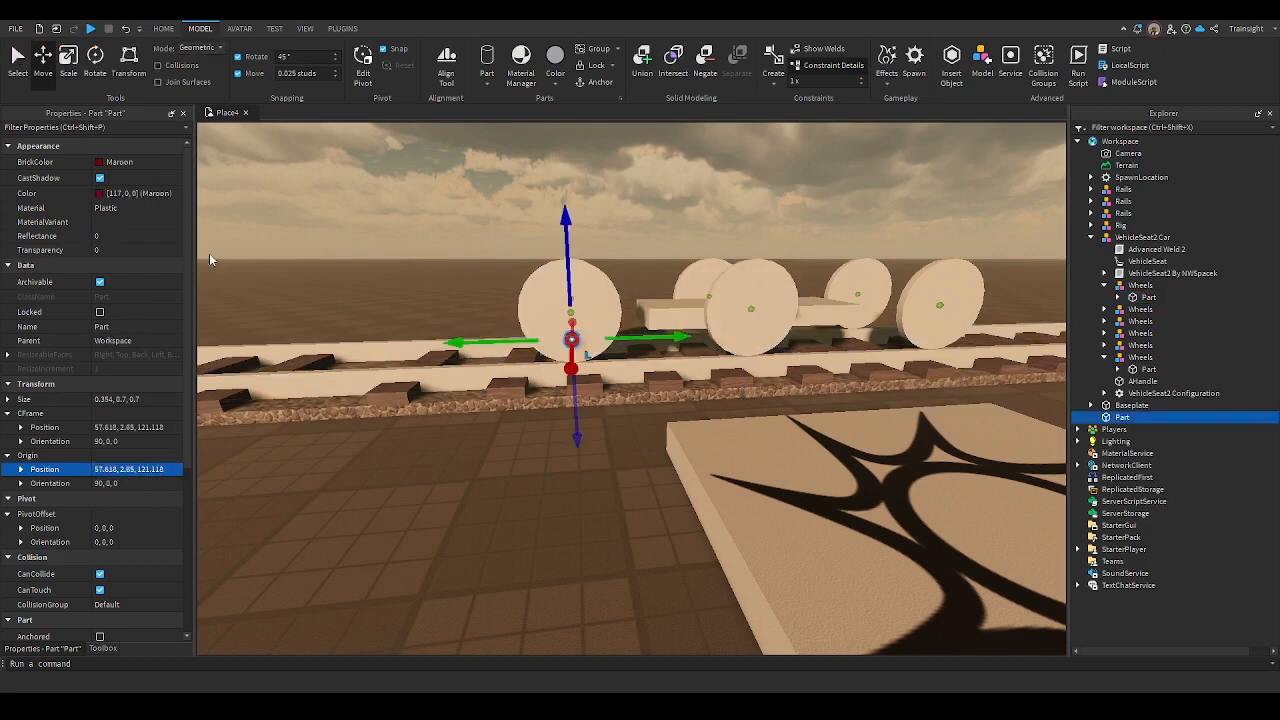
click(153, 463)
key(ctrl+v)
key(Return)
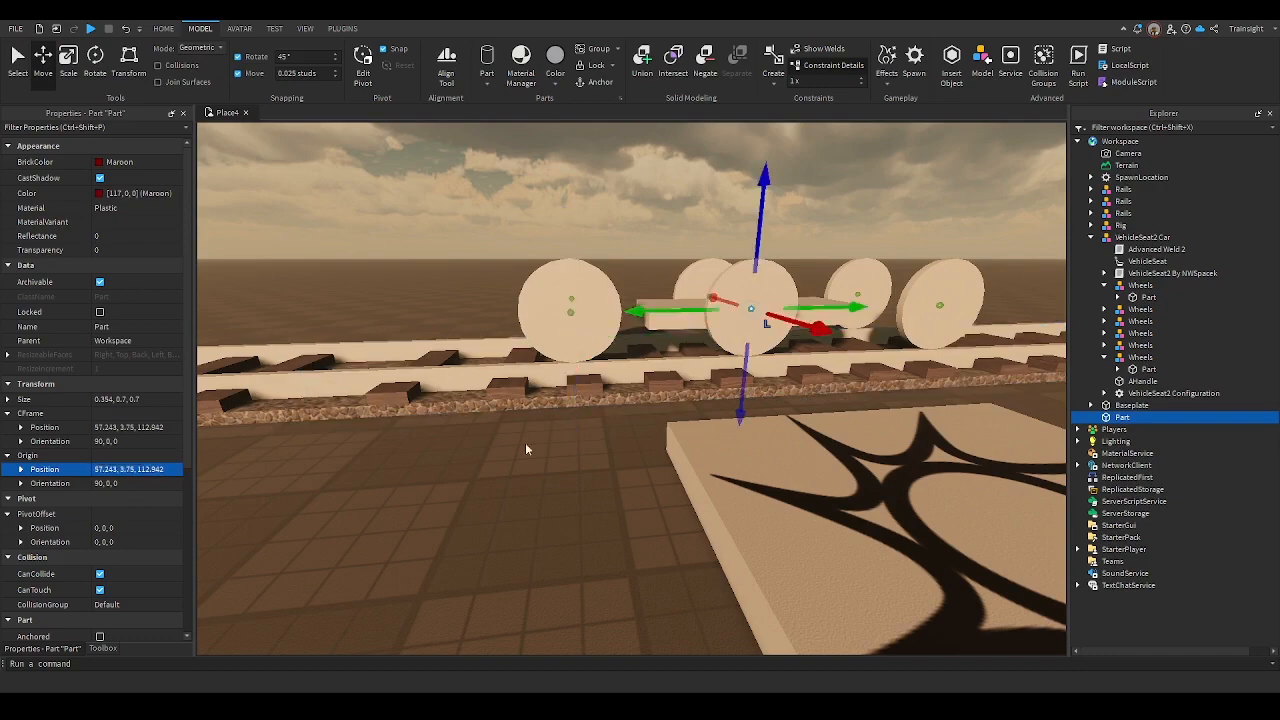
Move the maroon pin outward along its axis to X 57.618 so it protrudes from the middle wheel's outer face
key(w)
right_drag(575, 421, 575, 421)
key(s)
drag(619, 604, 692, 599)
click(736, 485)
key(s)
right_drag(736, 485, 736, 485)
key(w)
Set the move increment to 1.1 studs and lower the maroon pin one increment from the middle wheel's centre
click(305, 73)
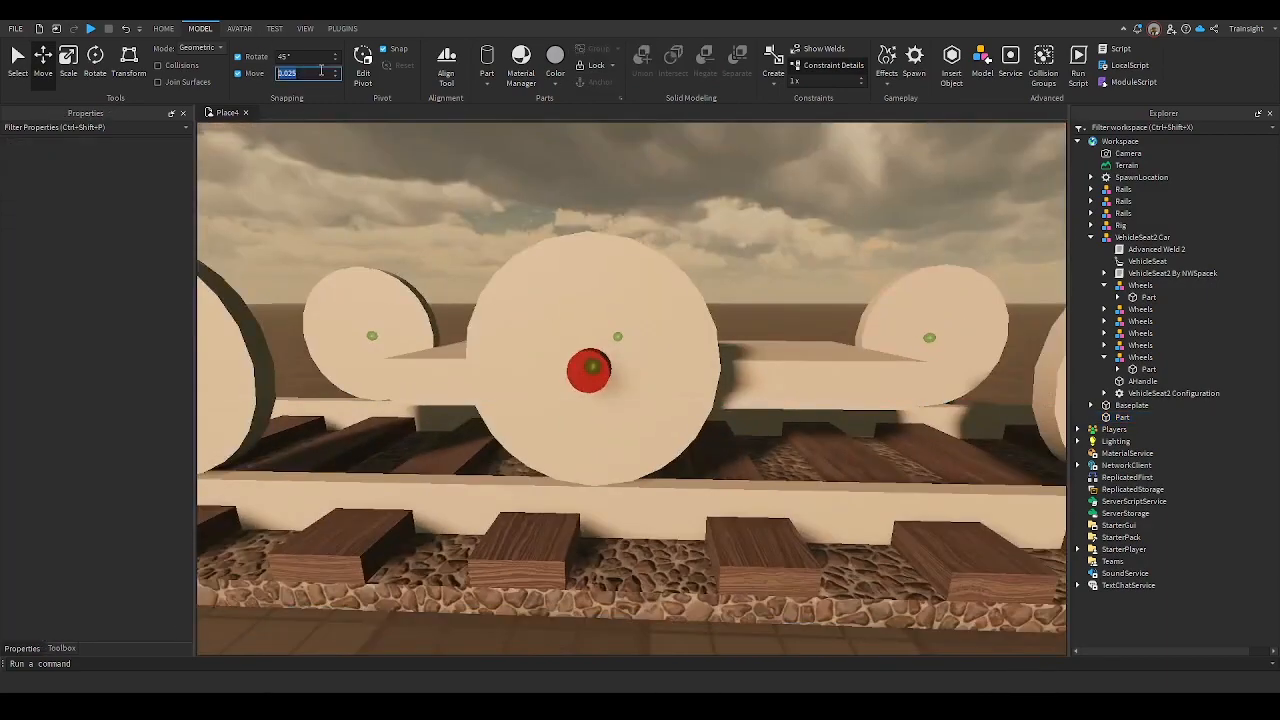
text(1.1)
click(589, 378)
drag(597, 414, 600, 475)
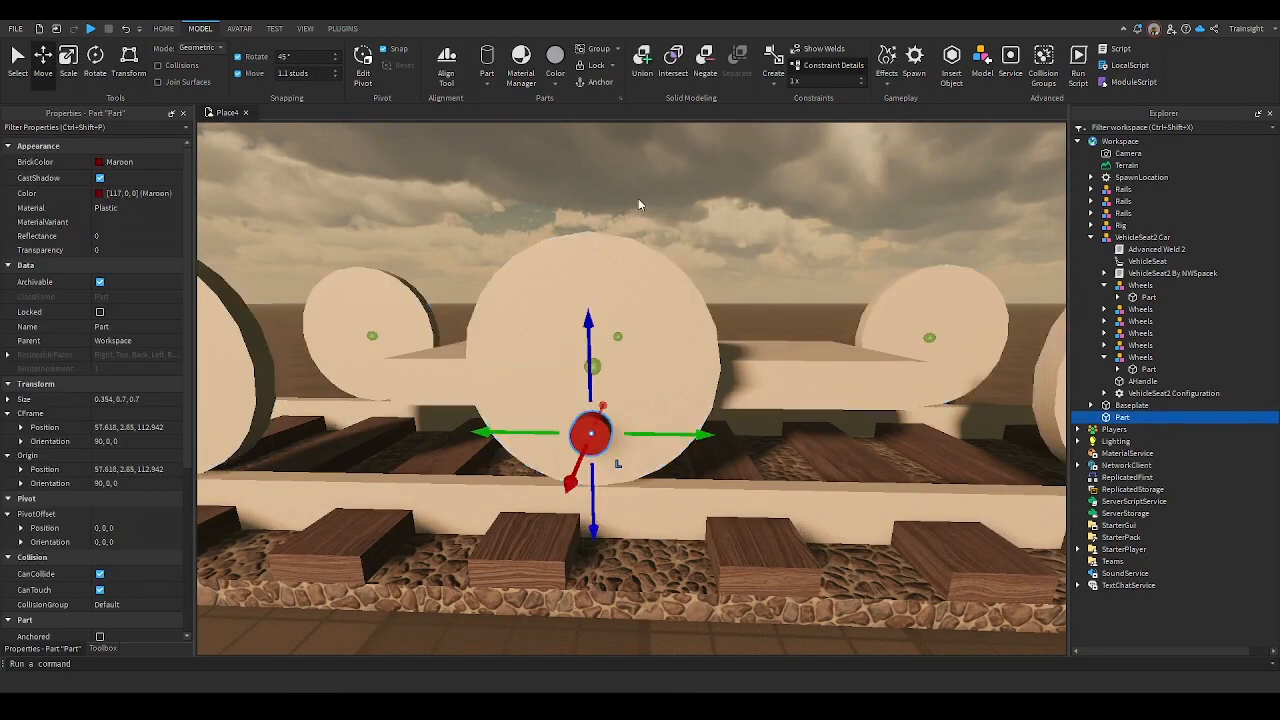
click(643, 192)
key(a)
right_drag(643, 192, 643, 192)
key(s)
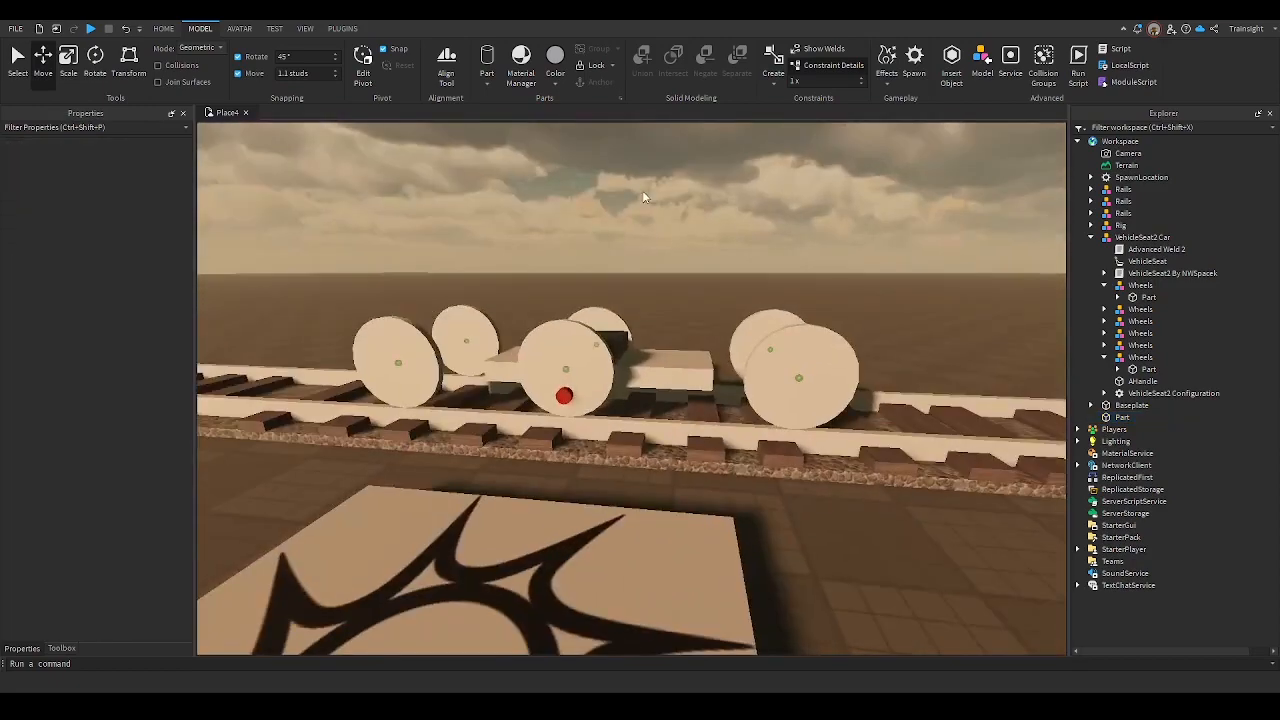
Copy the maroon pin, undo its moves back to the first wheel, and paste the copy onto the middle wheel
click(565, 396)
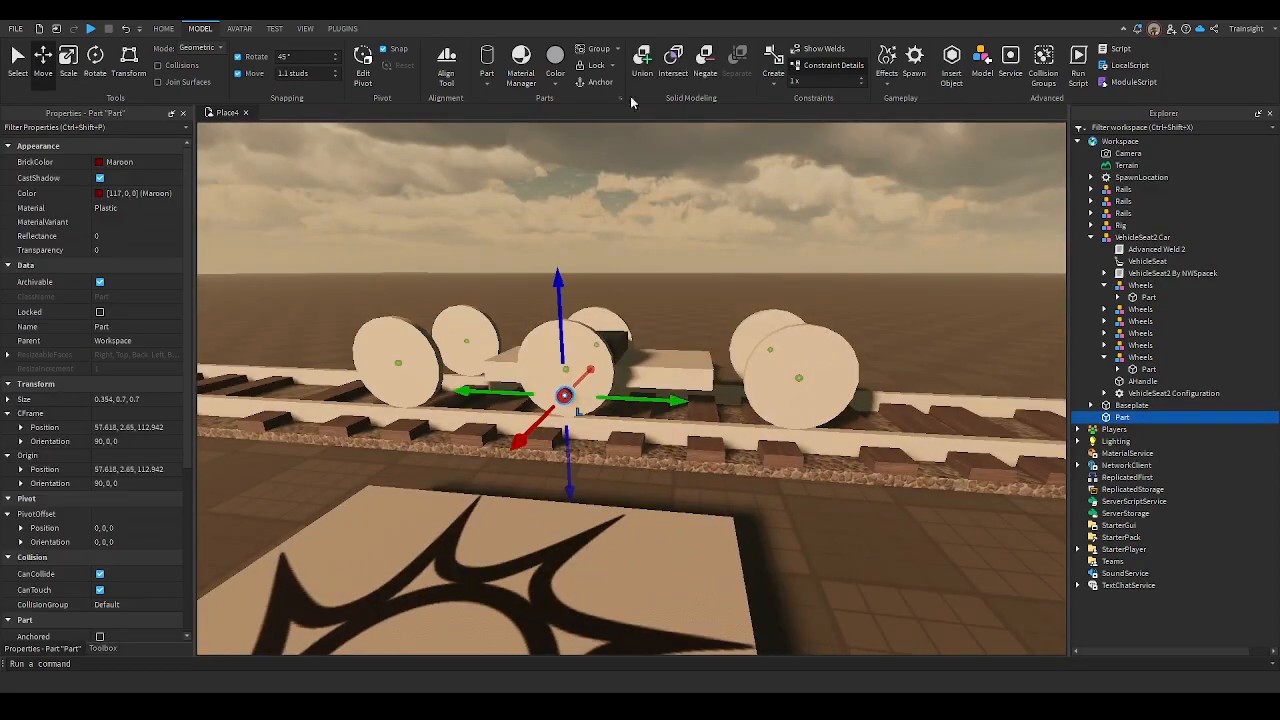
click(122, 29)
click(122, 29)
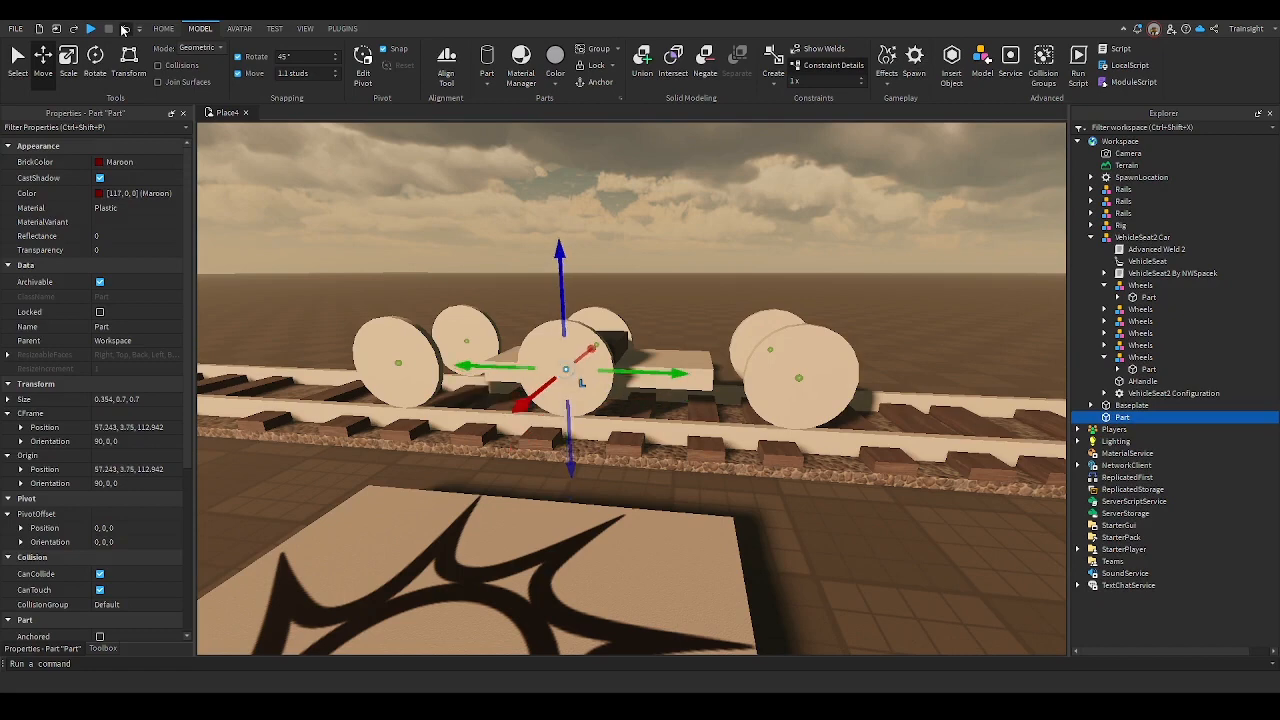
click(122, 29)
click(490, 147)
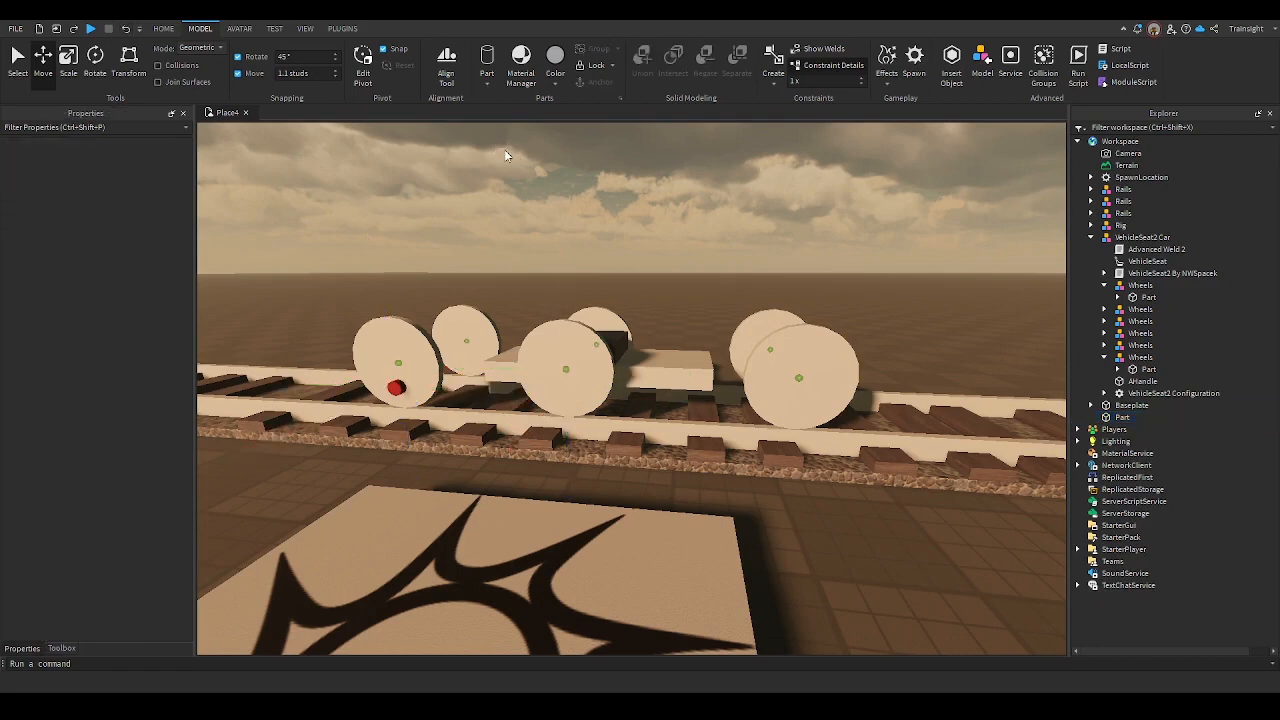
key(ctrl+v)
click(594, 219)
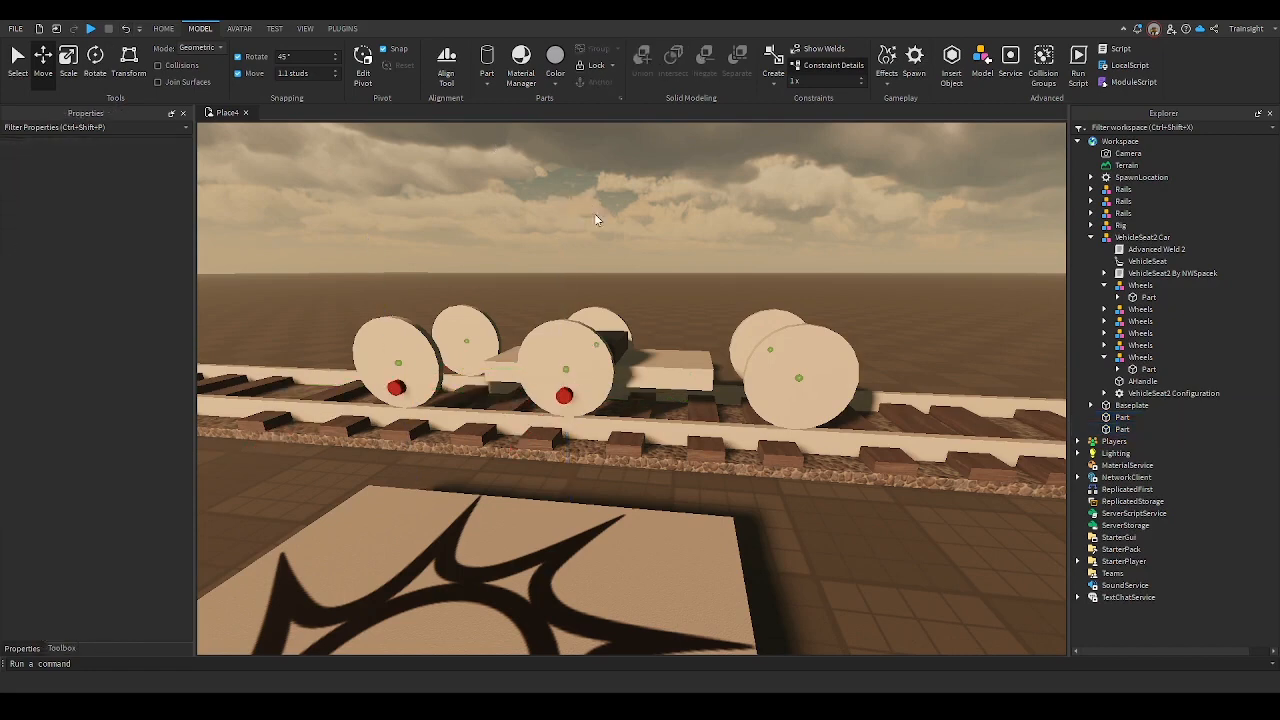
Duplicate the middle wheel's maroon pin in place and copy the third near-side wheel's origin position in Physical mode
click(564, 396)
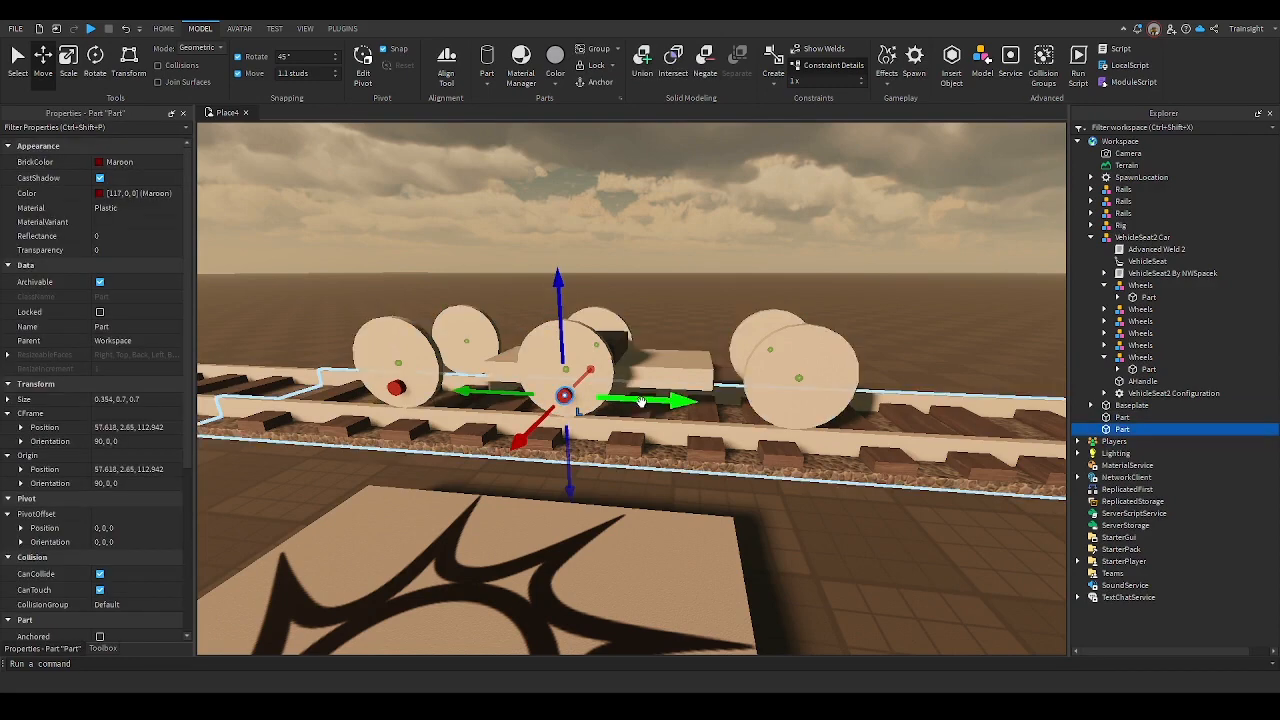
key(ctrl+d)
click(201, 49)
click(202, 62)
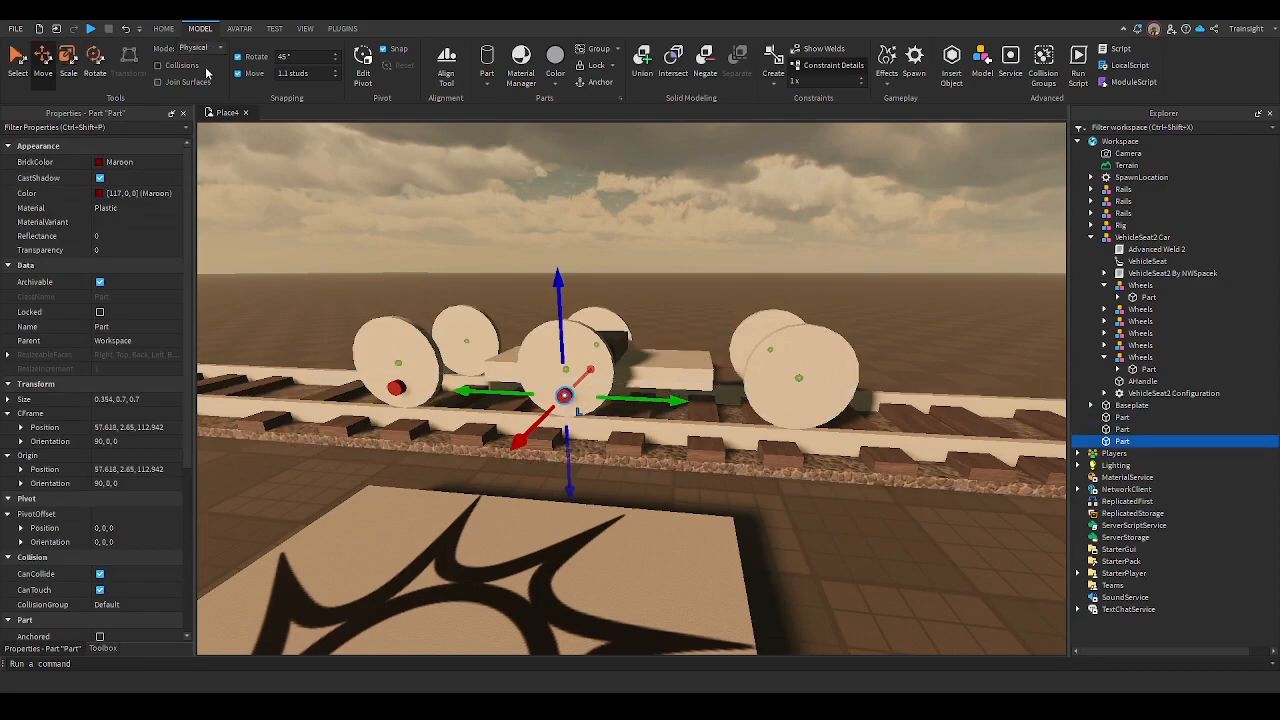
click(760, 362)
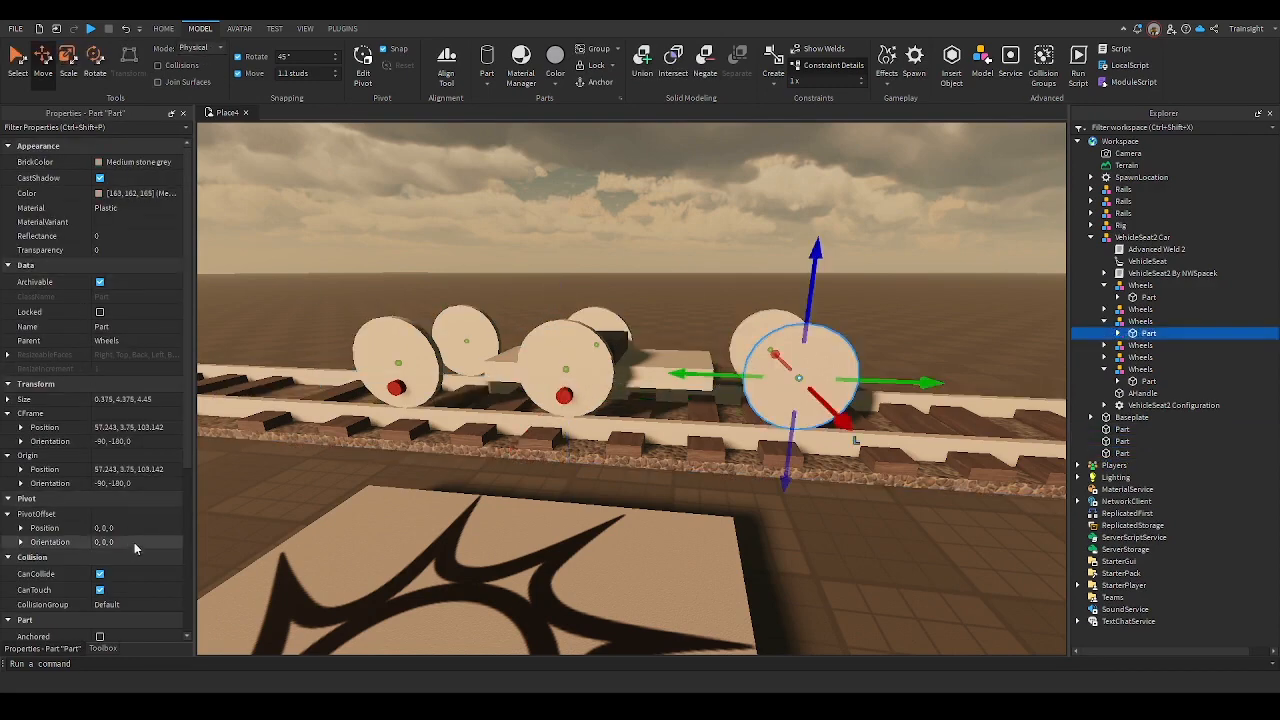
click(137, 473)
key(ctrl+c)
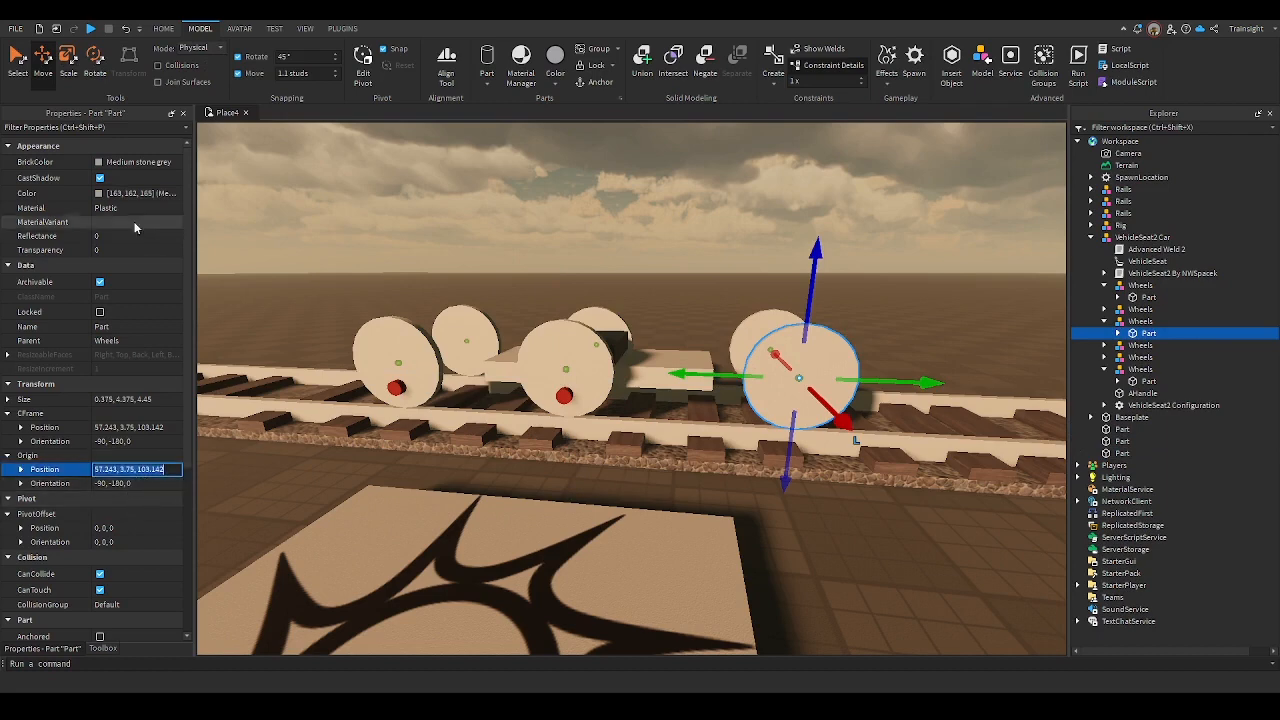
Set the transform mode to Geometric and the move increment to 0.025 studs
click(196, 49)
click(203, 63)
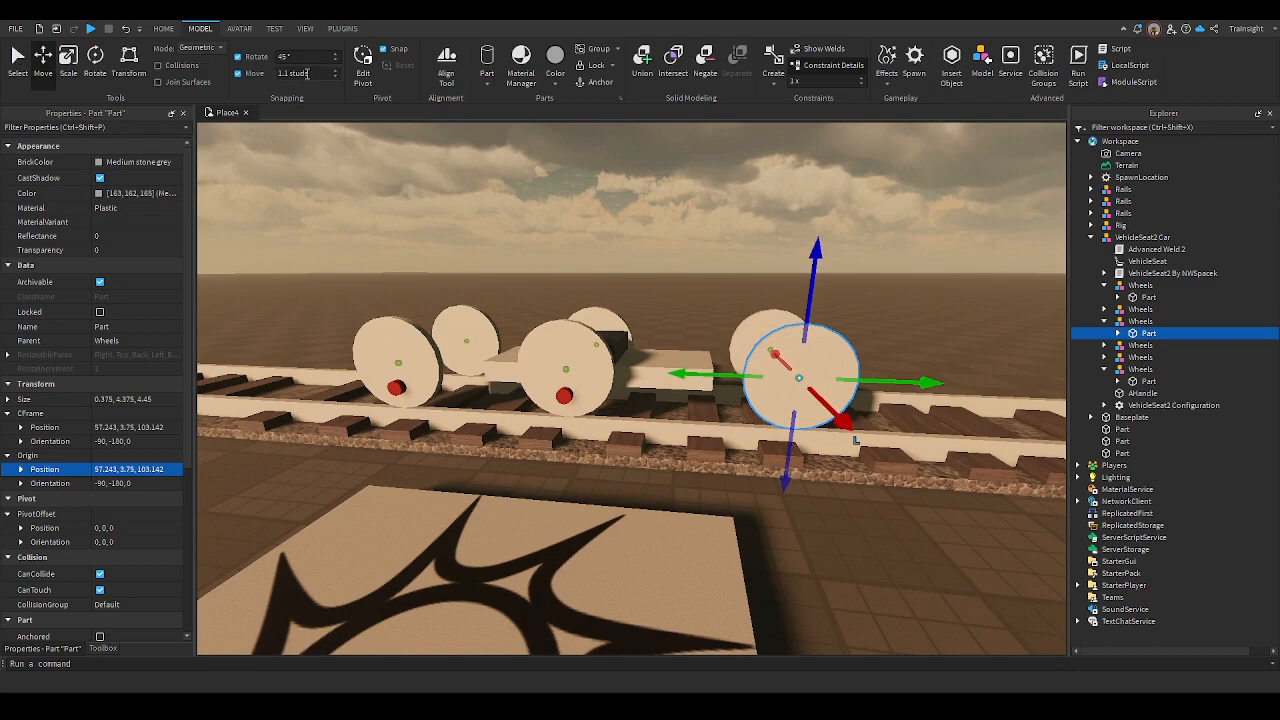
click(308, 73)
text(0.025)
key(Return)
Set the duplicated maroon pin's origin position to the third wheel's copied position, 57.243, 3.75, 103.142
click(575, 186)
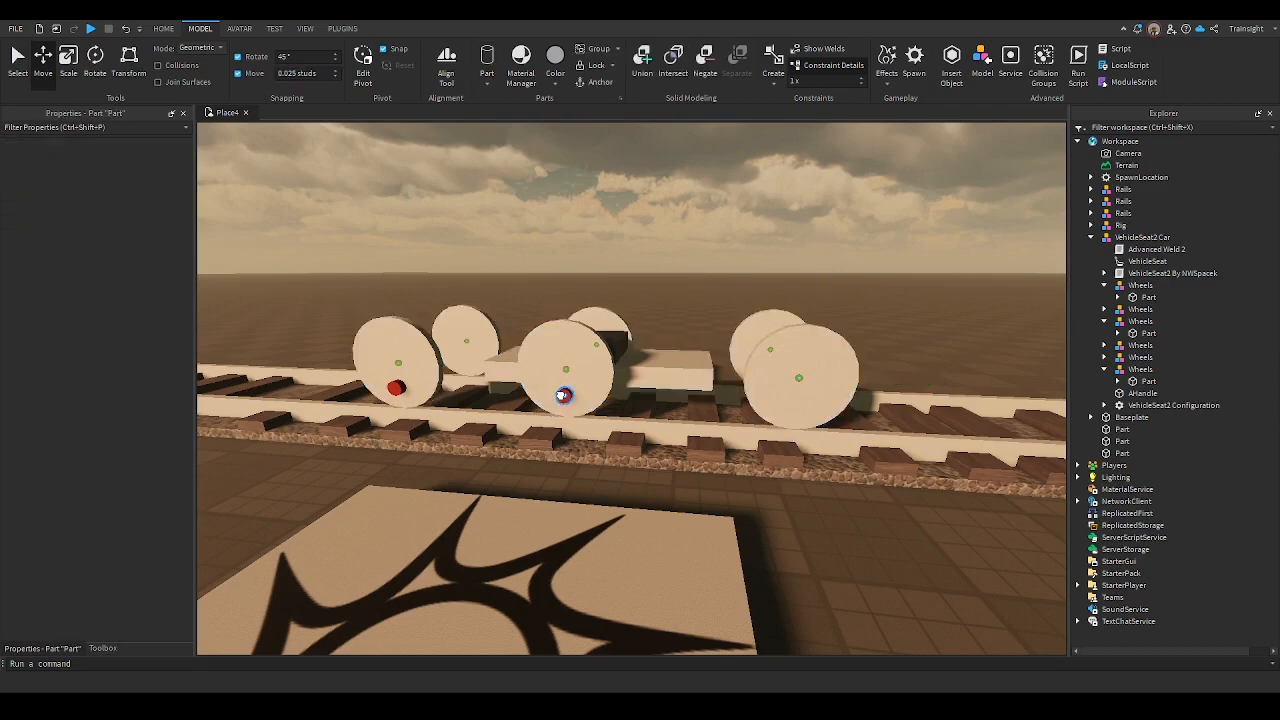
click(564, 395)
click(130, 469)
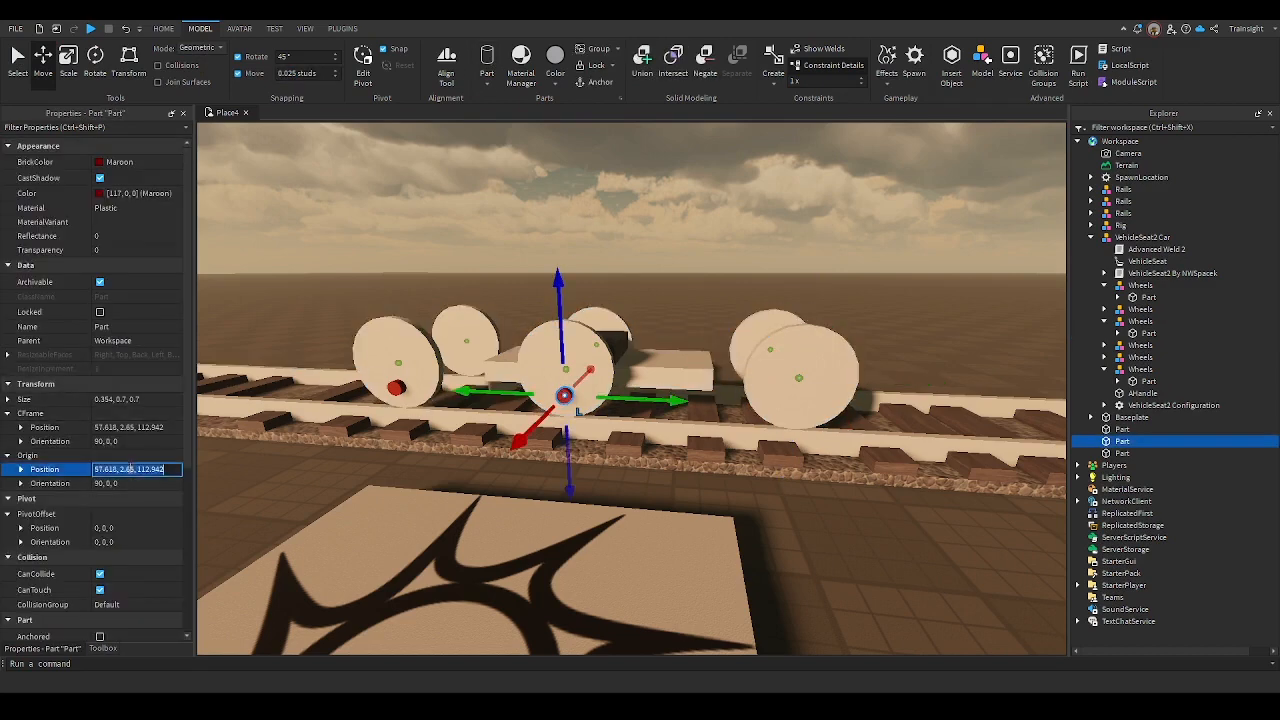
key(ctrl+v)
key(Return)
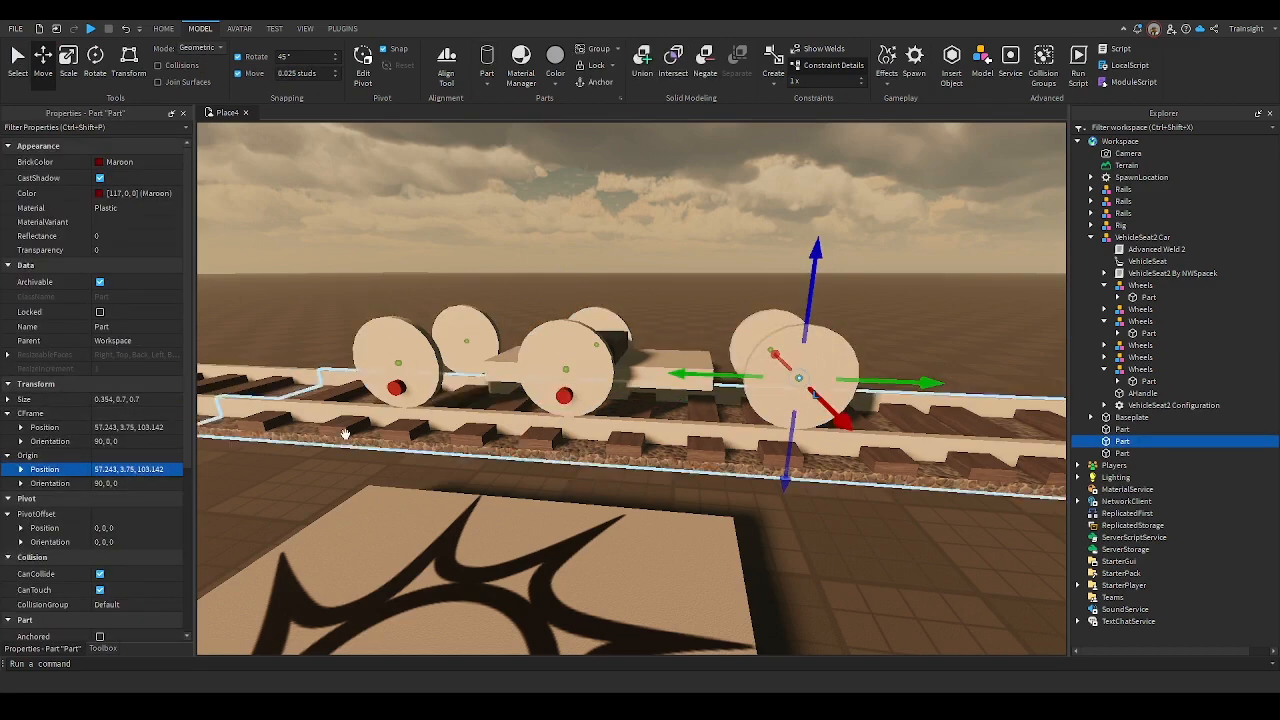
Move the third maroon pin outward along its axis to X 57.618 so it protrudes from the wheel's outer face
key(f)
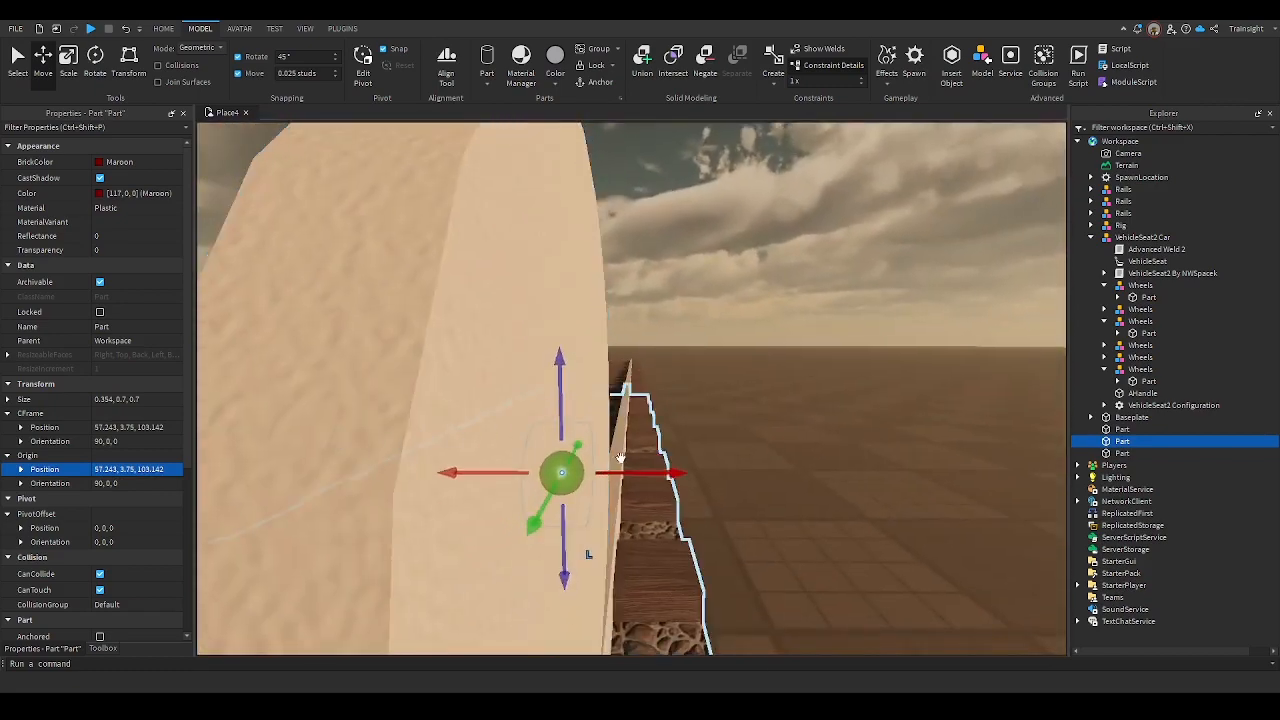
drag(650, 472, 682, 471)
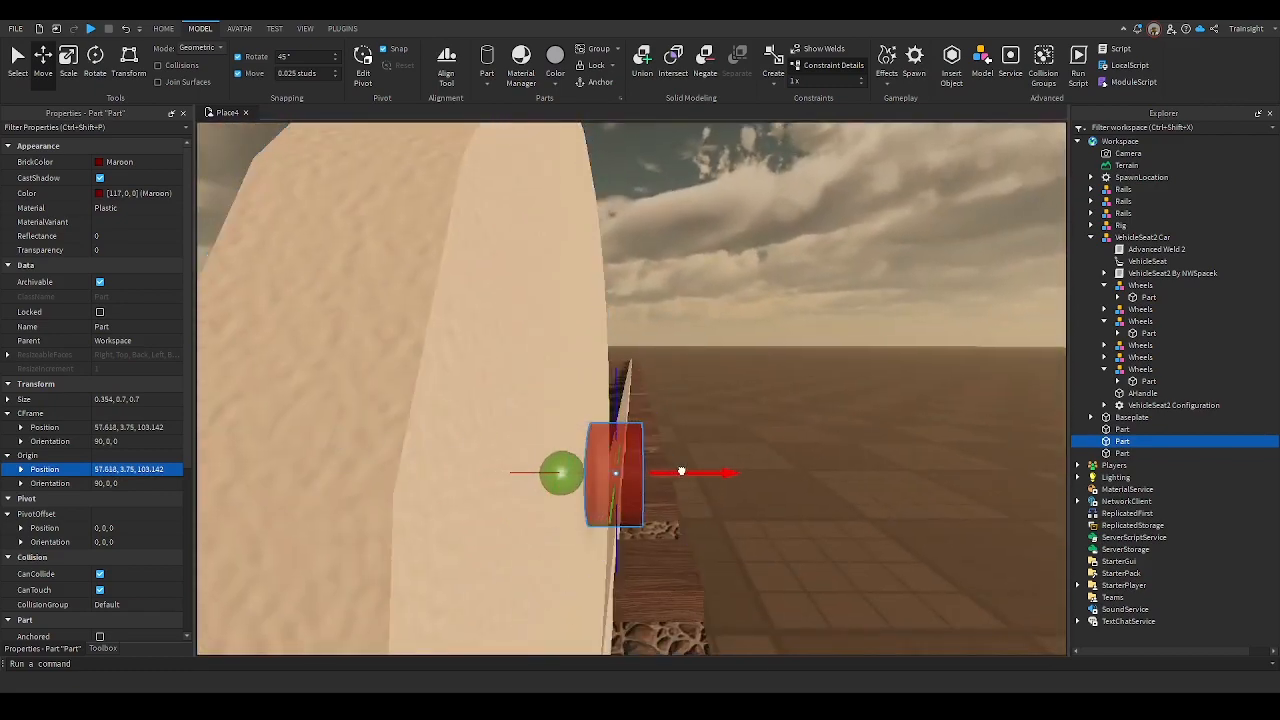
click(736, 420)
right_drag(736, 420, 730, 420)
scroll(731, 420, down, 5)
scroll(730, 420, up, 5)
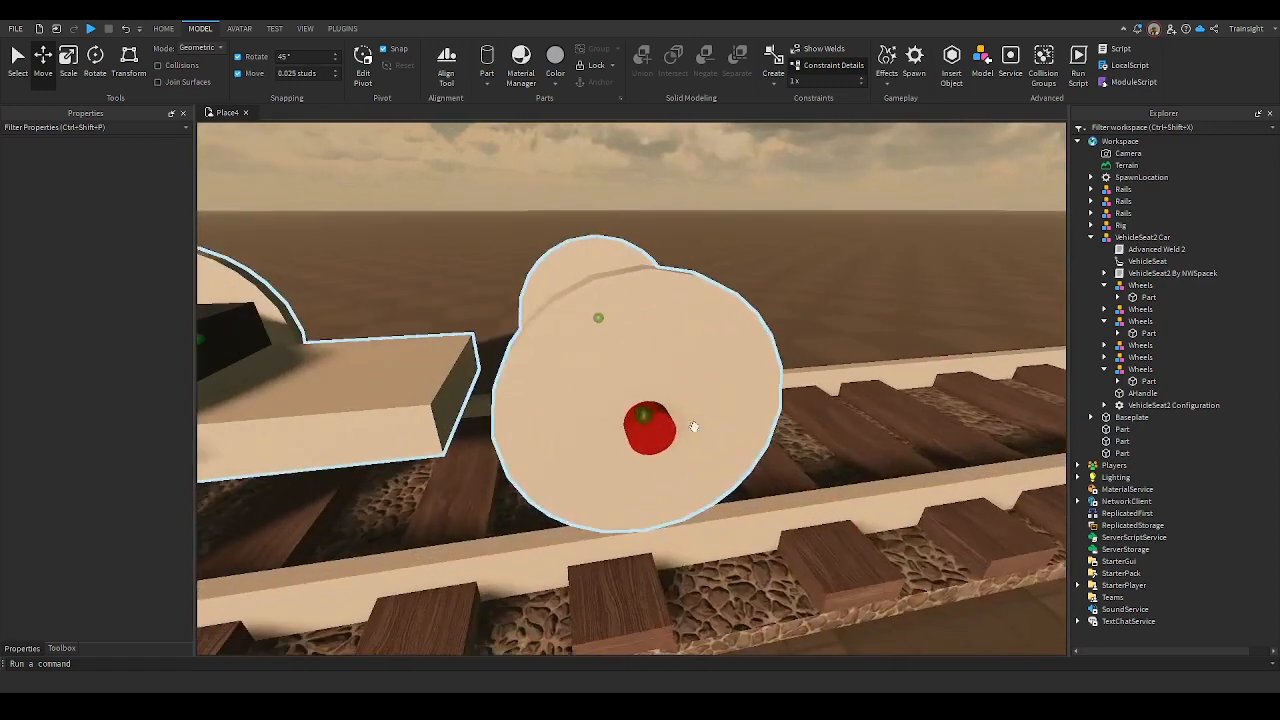
Increase the move increment and lower the third wheel's maroon pin below the wheel's centre to Y 2.65
click(650, 428)
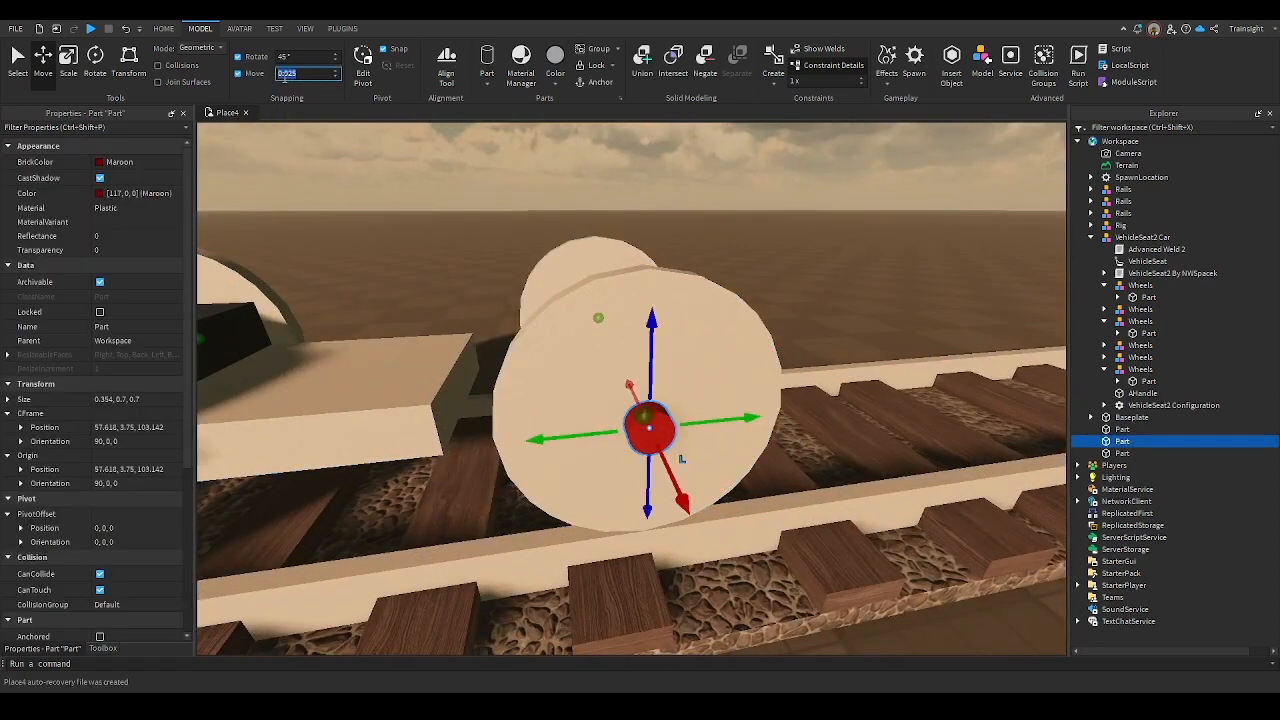
text(1)
drag(656, 323, 660, 414)
click(752, 226)
key(a)
right_drag(752, 226, 752, 226)
key(s)
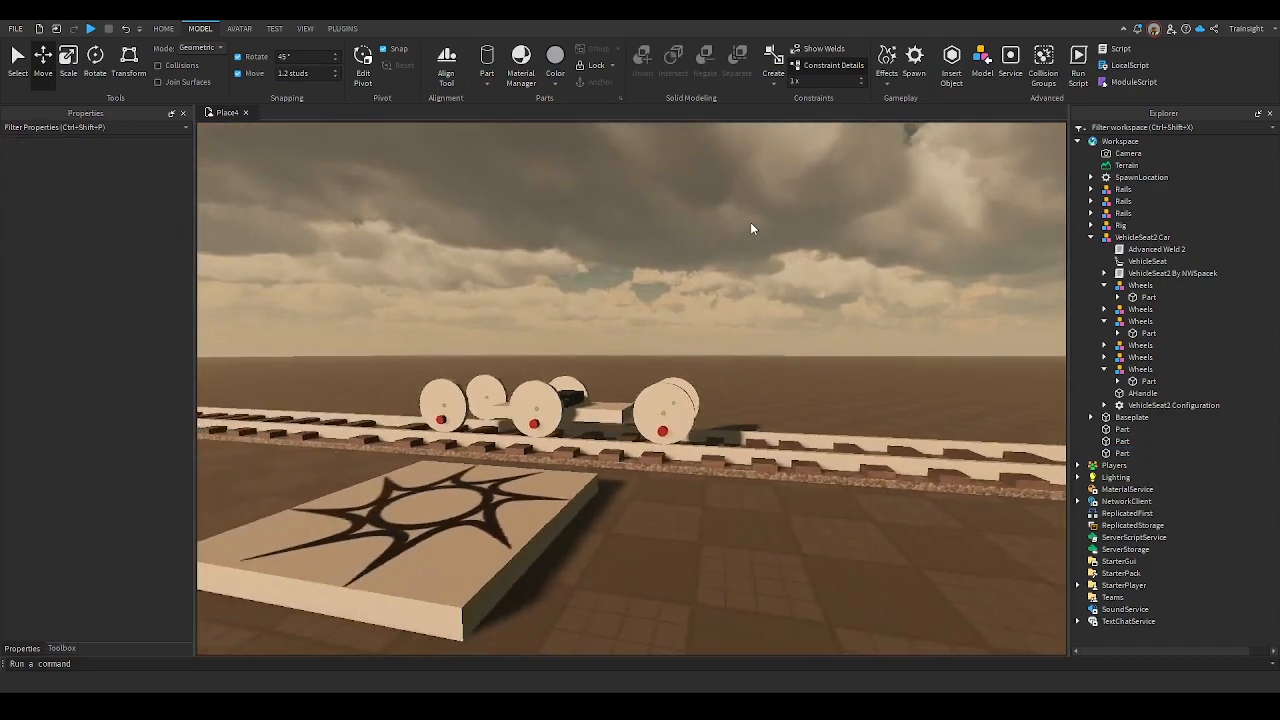
Set the move increment to 0.025 studs and move all three maroon pins together outward, clear of the wheels
key(a)
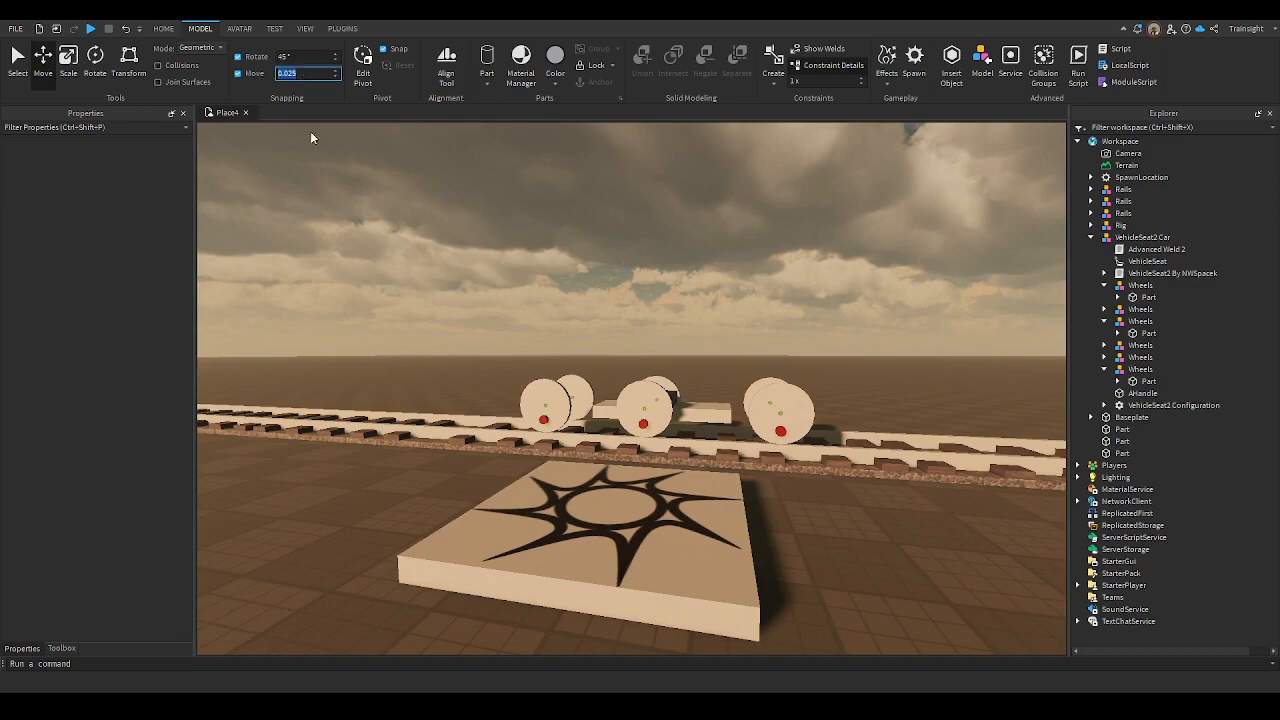
right_drag(381, 206, 533, 412)
click(533, 405)
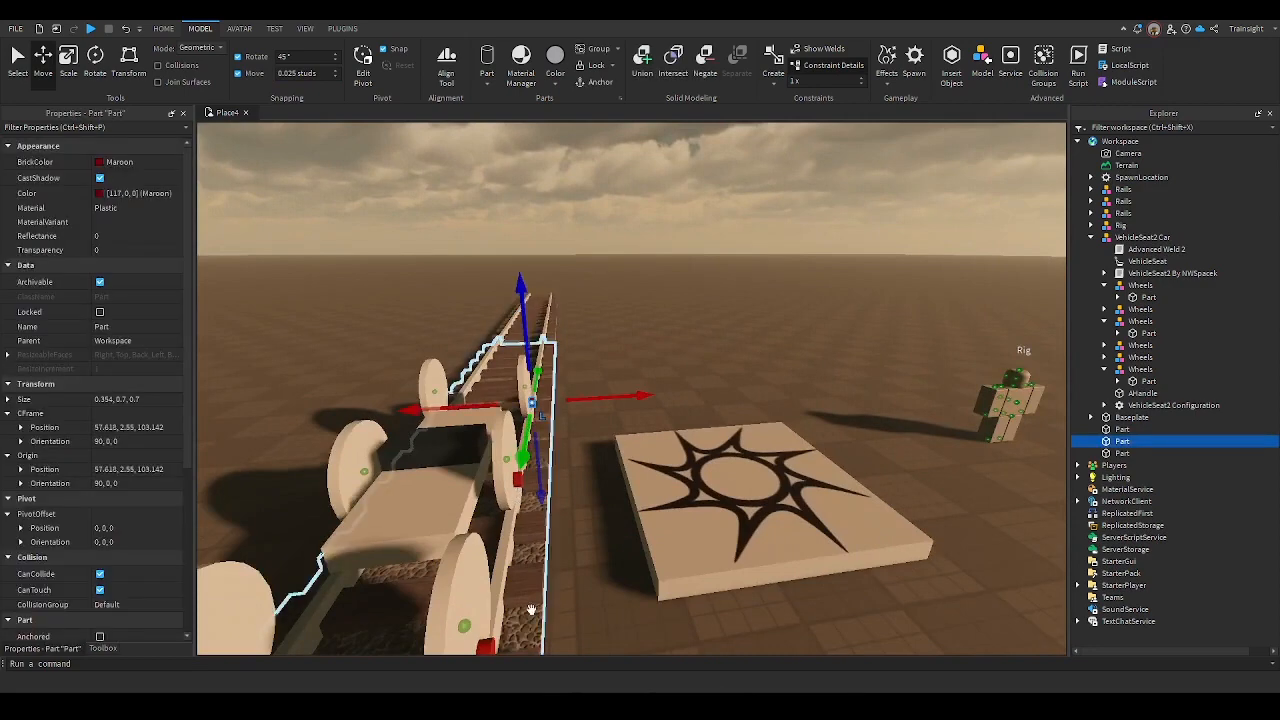
ctrl+click(488, 647)
ctrl+click(517, 480)
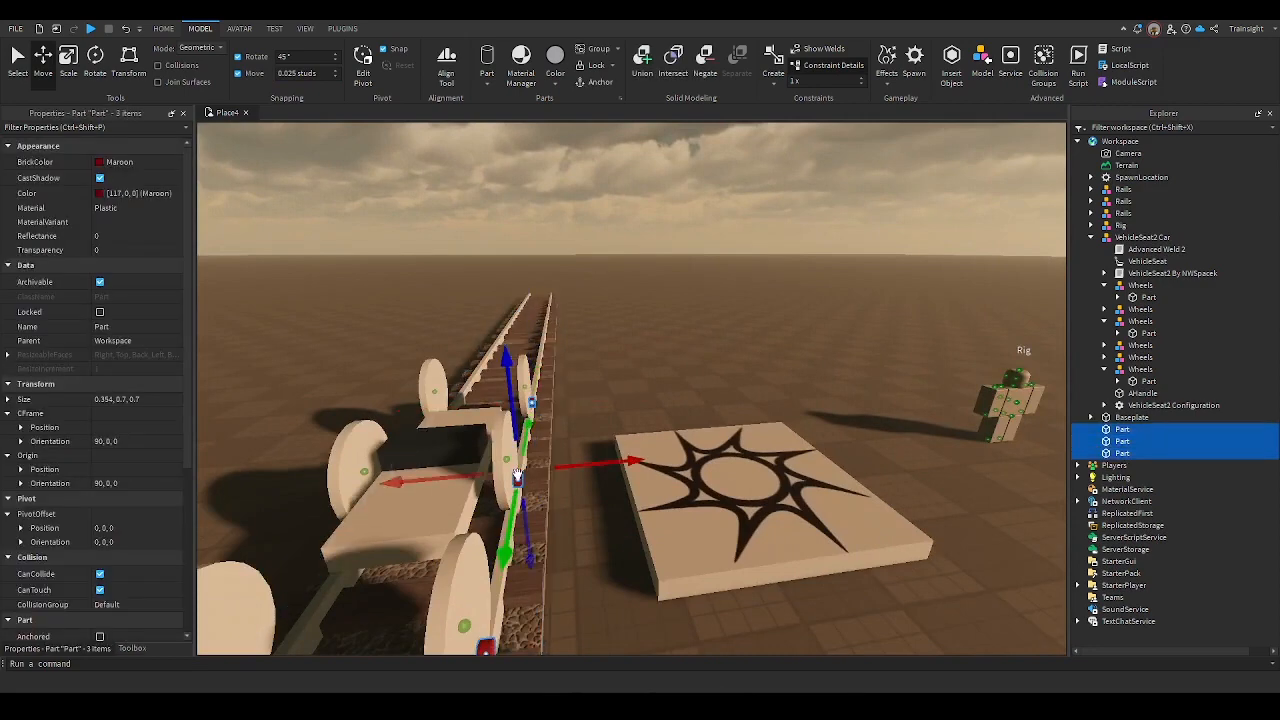
drag(593, 455, 697, 455)
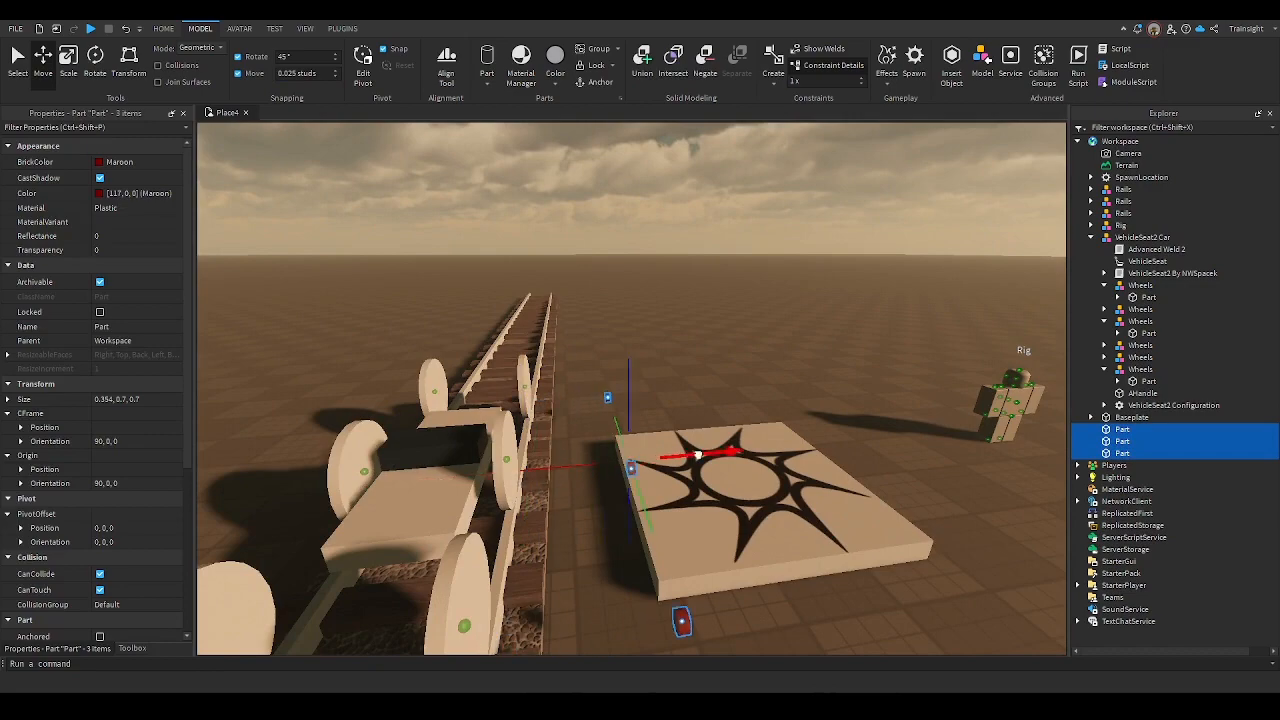
Duplicate the three maroon pins and move the copies across to the opposite side of the track, beyond the far wheels
key(ctrl+d)
right_drag(697, 455, 680, 457)
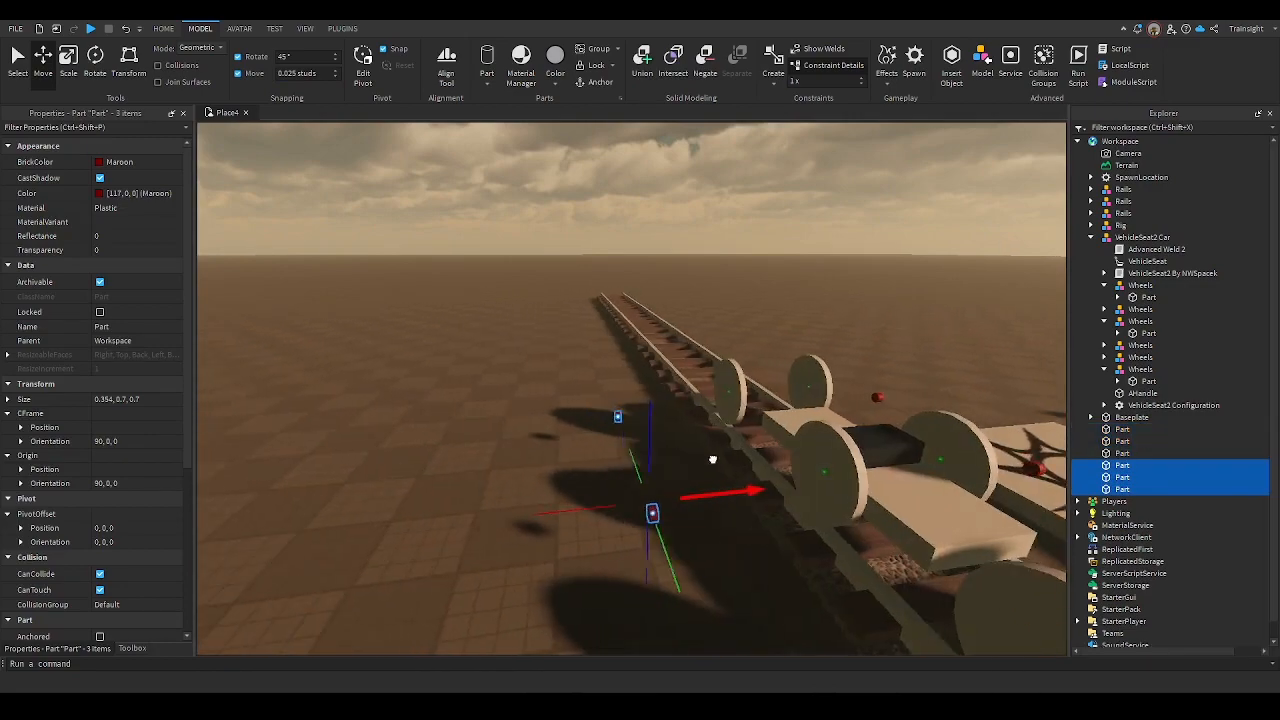
click(488, 273)
right_drag(488, 273, 488, 273)
key(s)
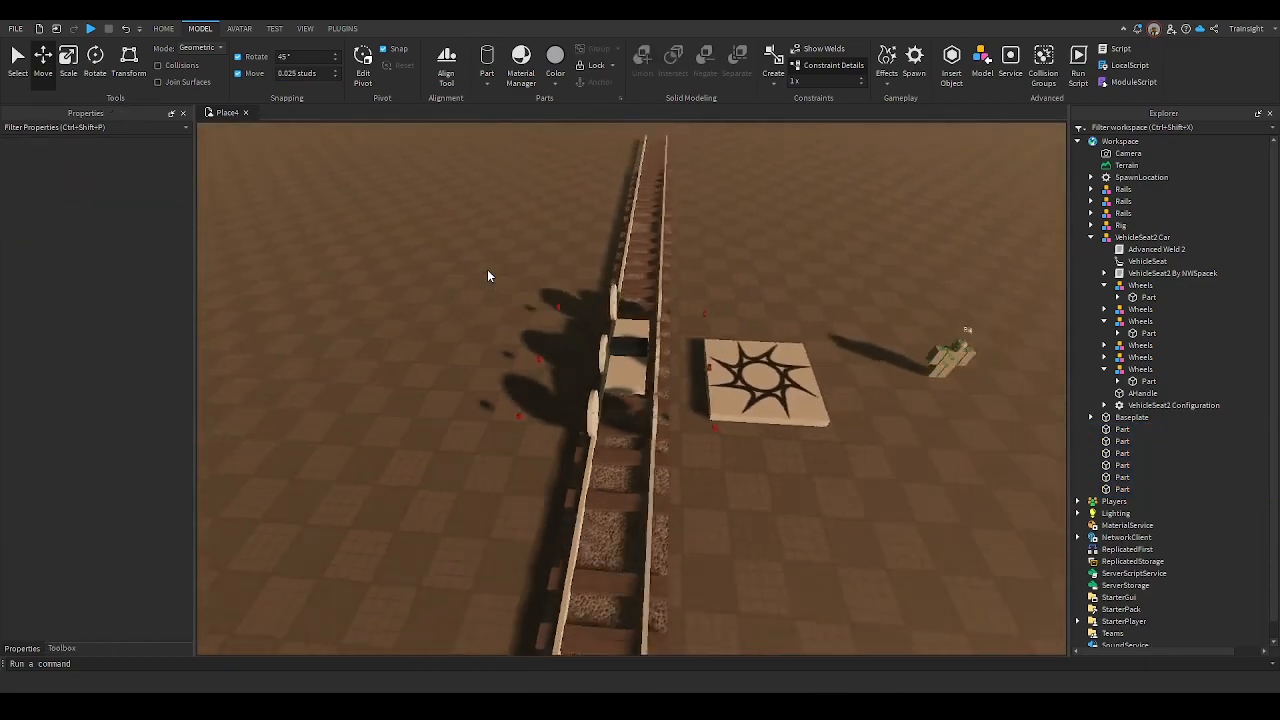
key(w)
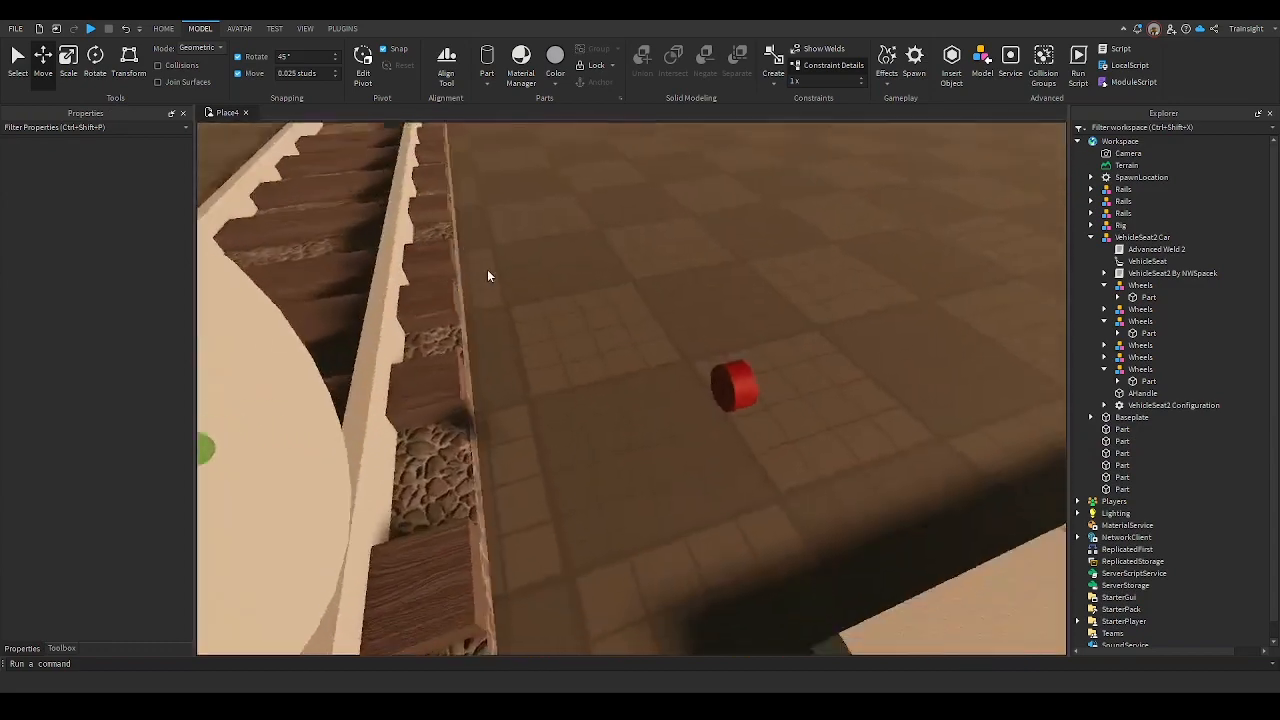
Create a hinge constraint from the inner face centre of the first maroon pin to the lower edge of the wheel facing it
key(w)
right_drag(488, 273, 488, 273)
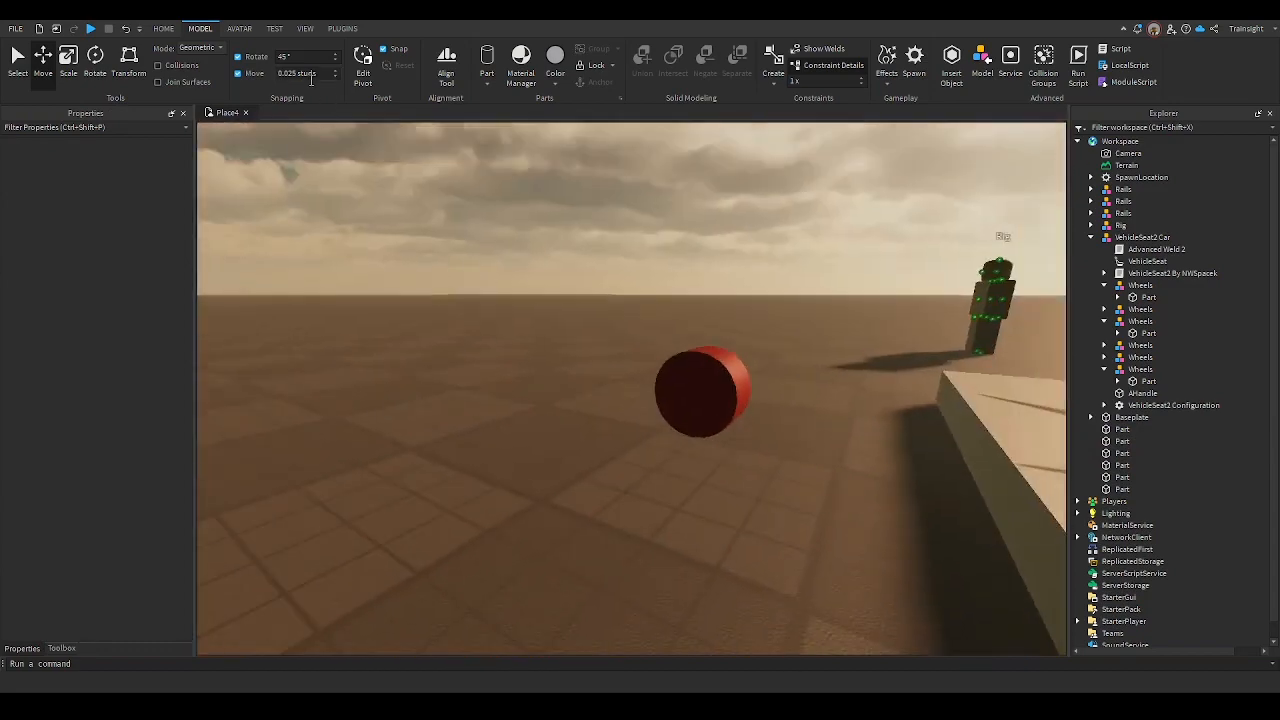
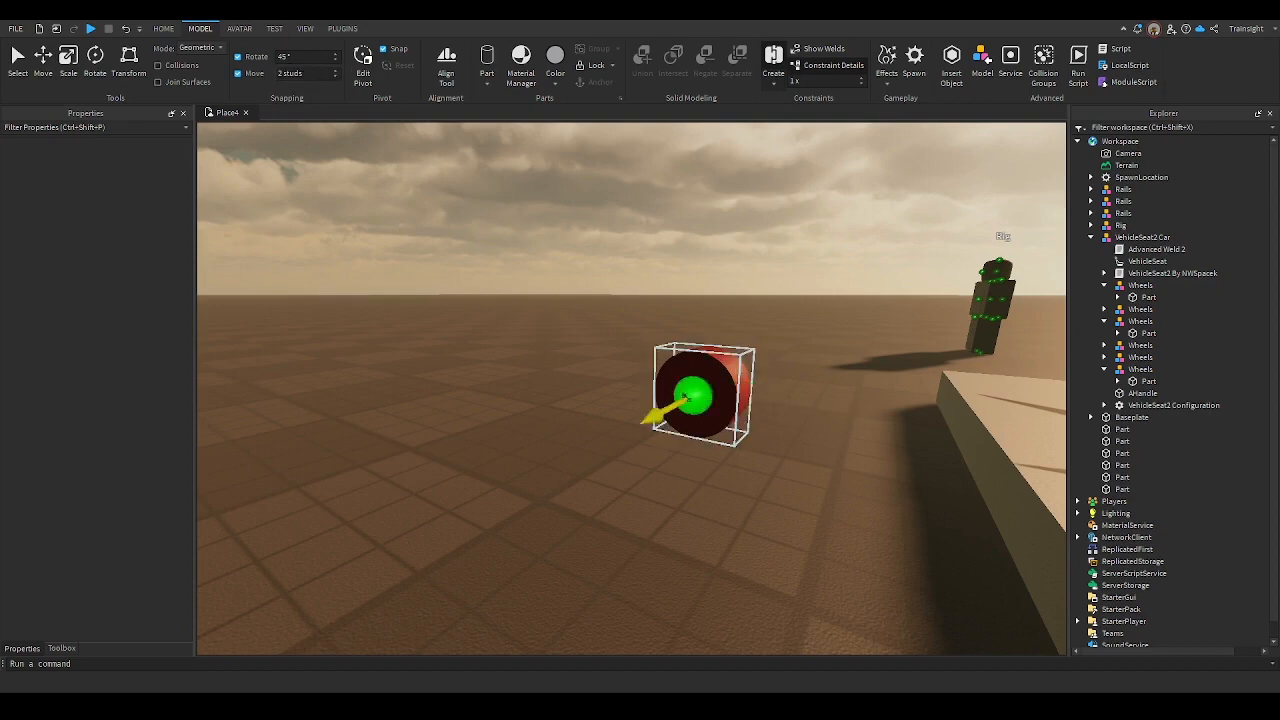
click(692, 391)
right_drag(692, 391, 855, 363)
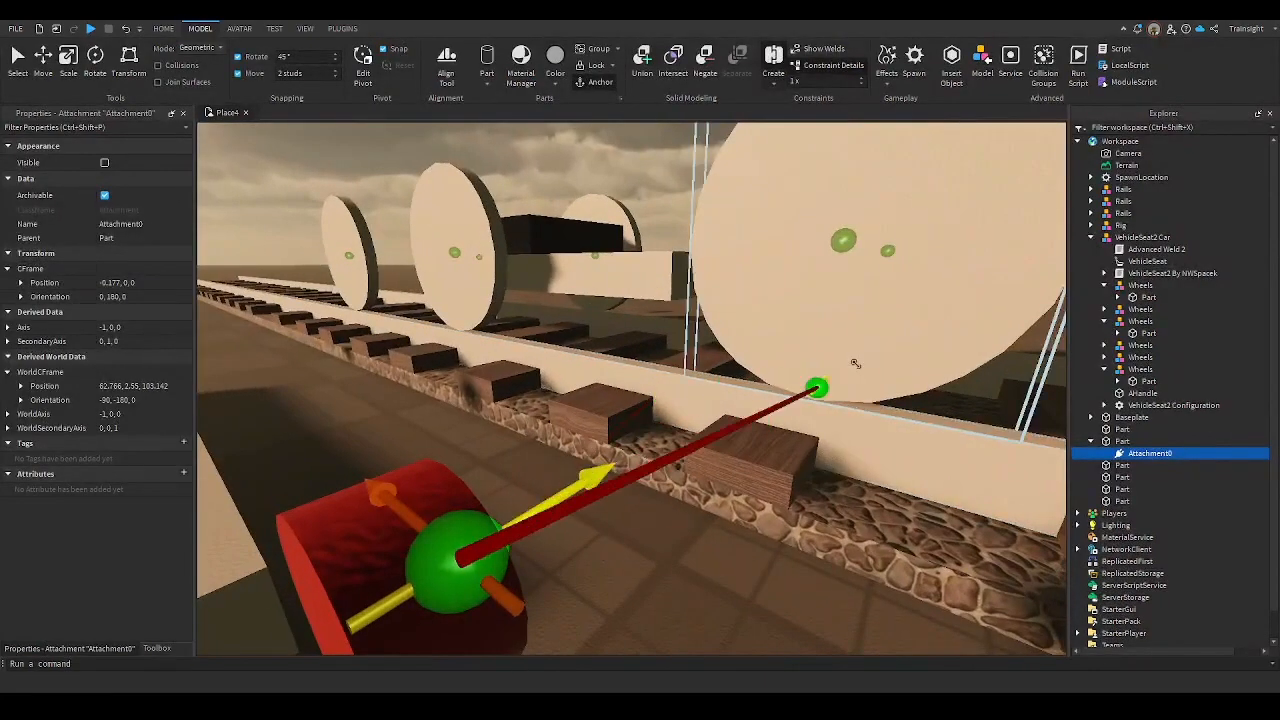
click(833, 348)
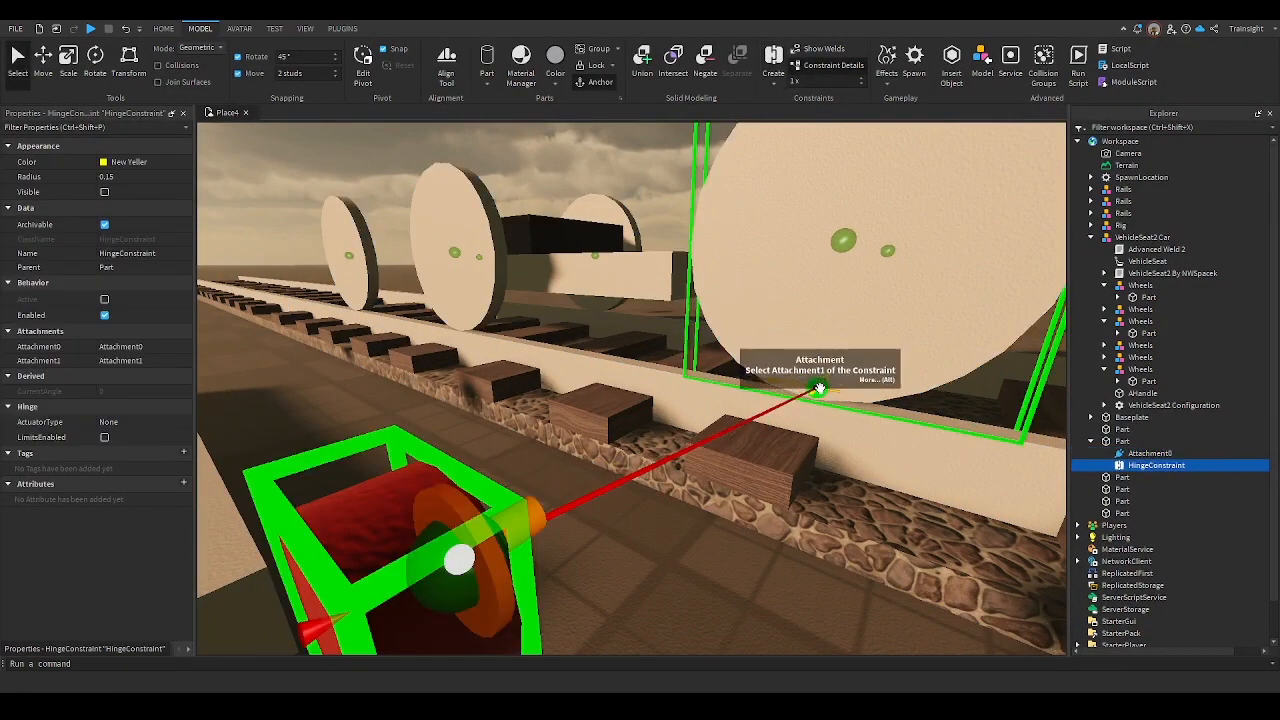
Match the wheel-side hinge attachment to the first pin's attachment by setting its world position to 62.766, 2.55, 103.142
click(455, 560)
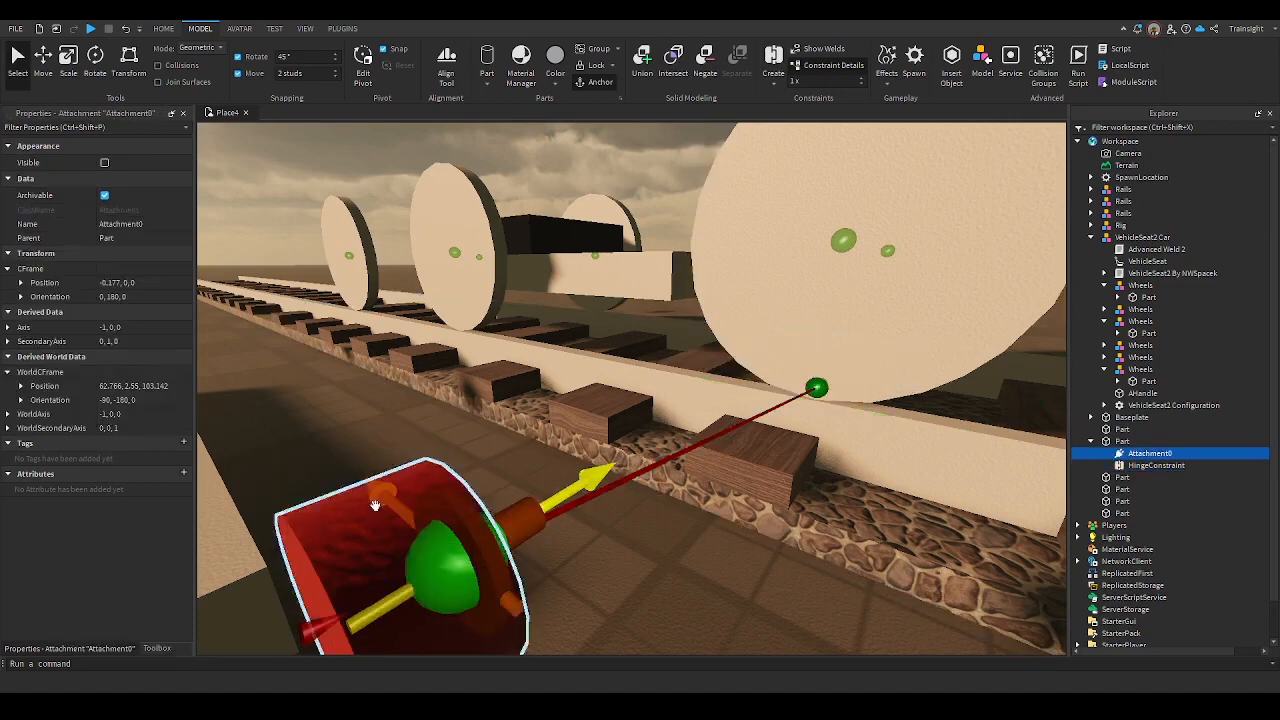
click(129, 390)
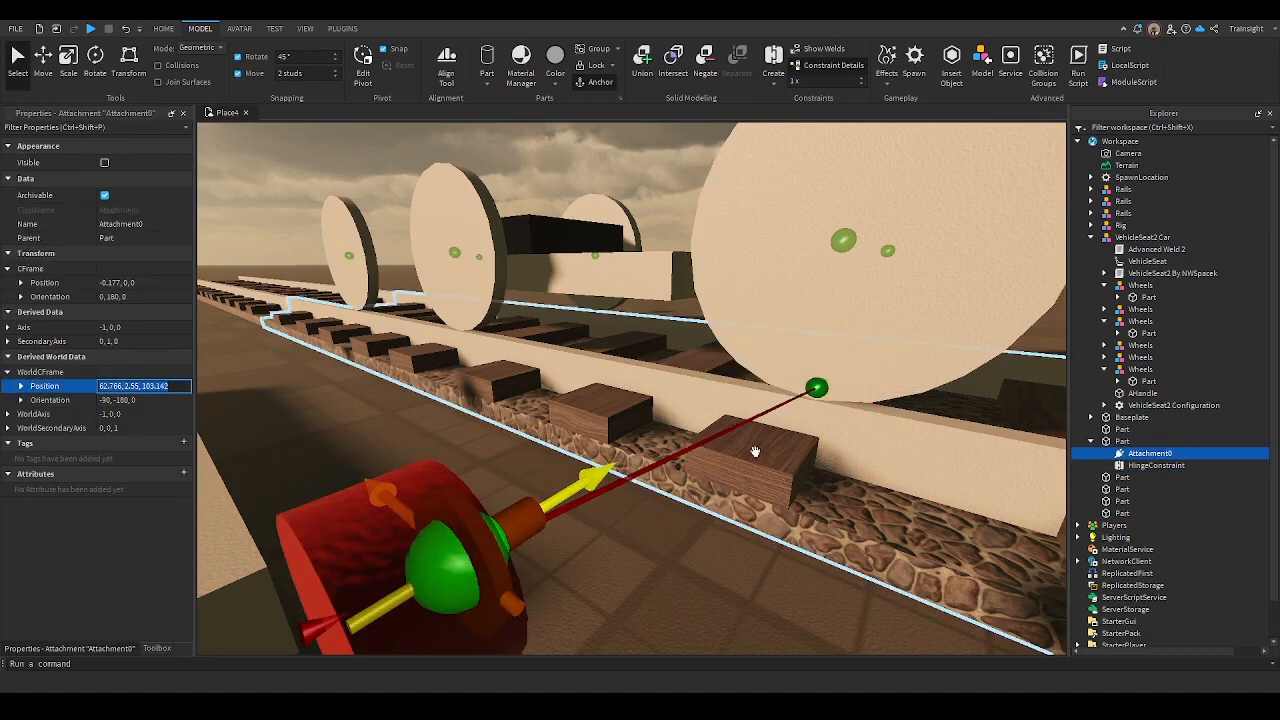
click(816, 387)
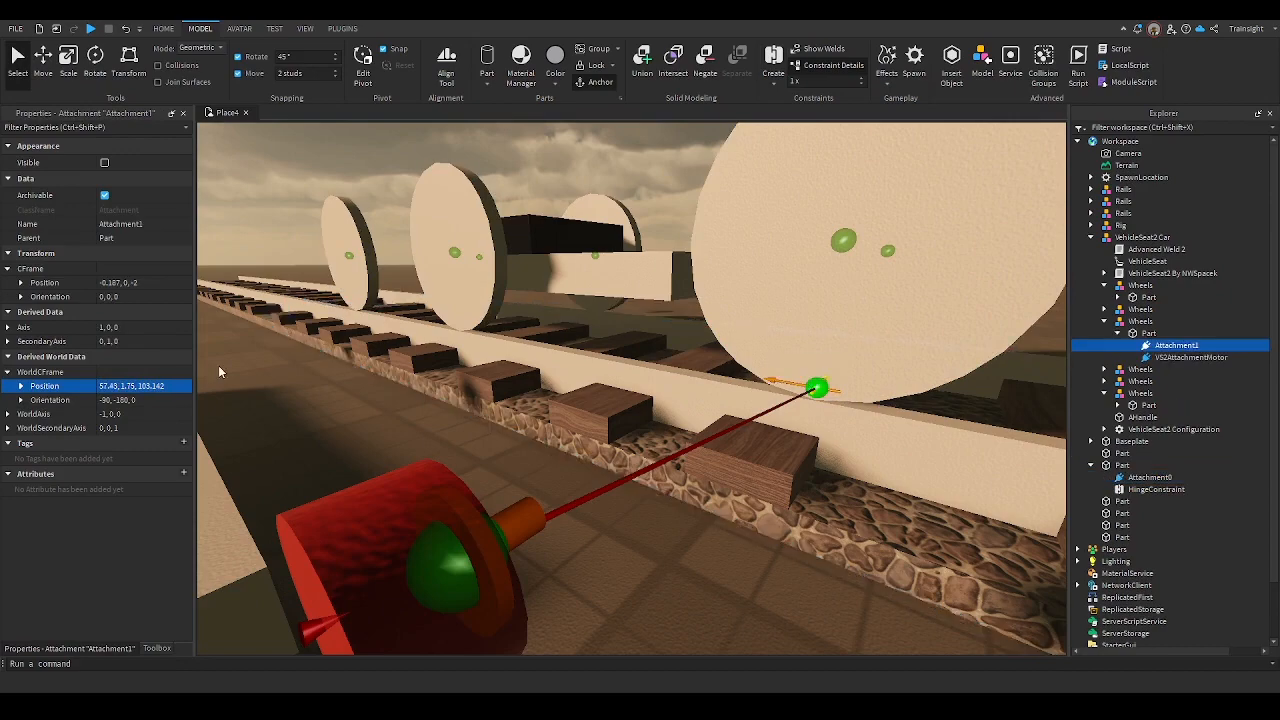
key(Return)
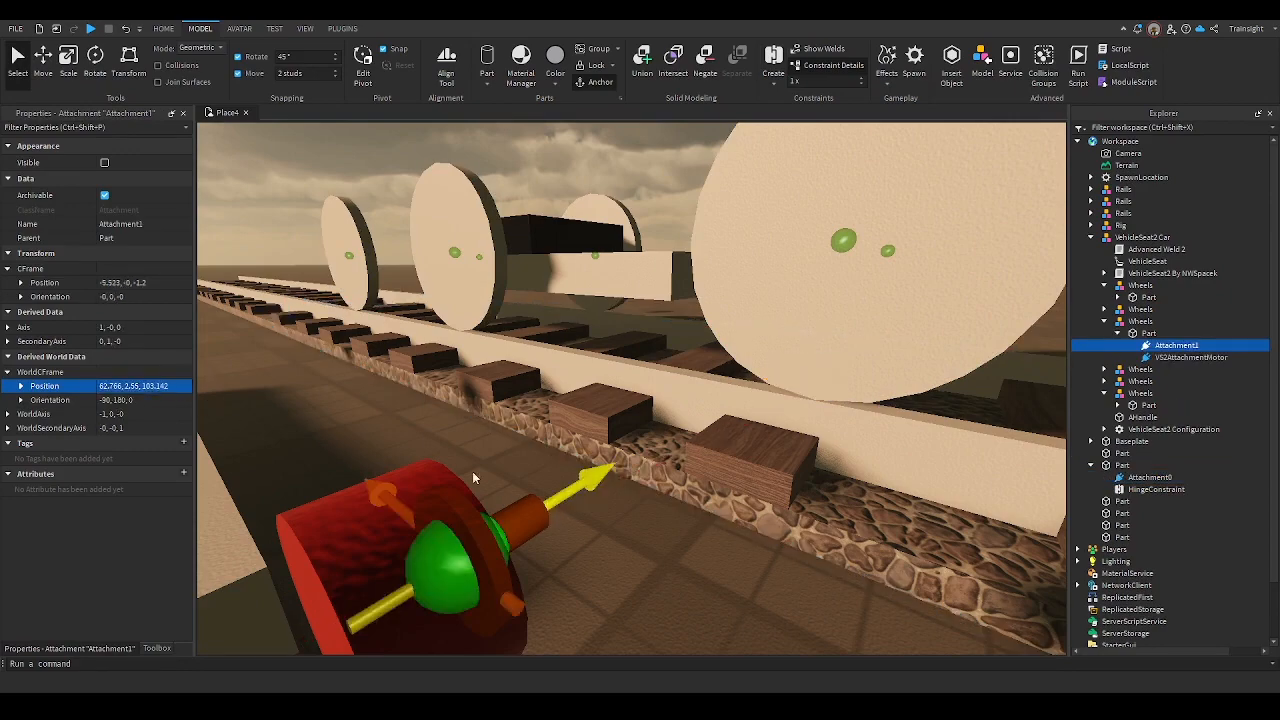
click(714, 584)
Create a hinge constraint from the inner face centre of the middle maroon pin to the lower edge of the middle wheel
key(w)
right_drag(710, 580, 710, 581)
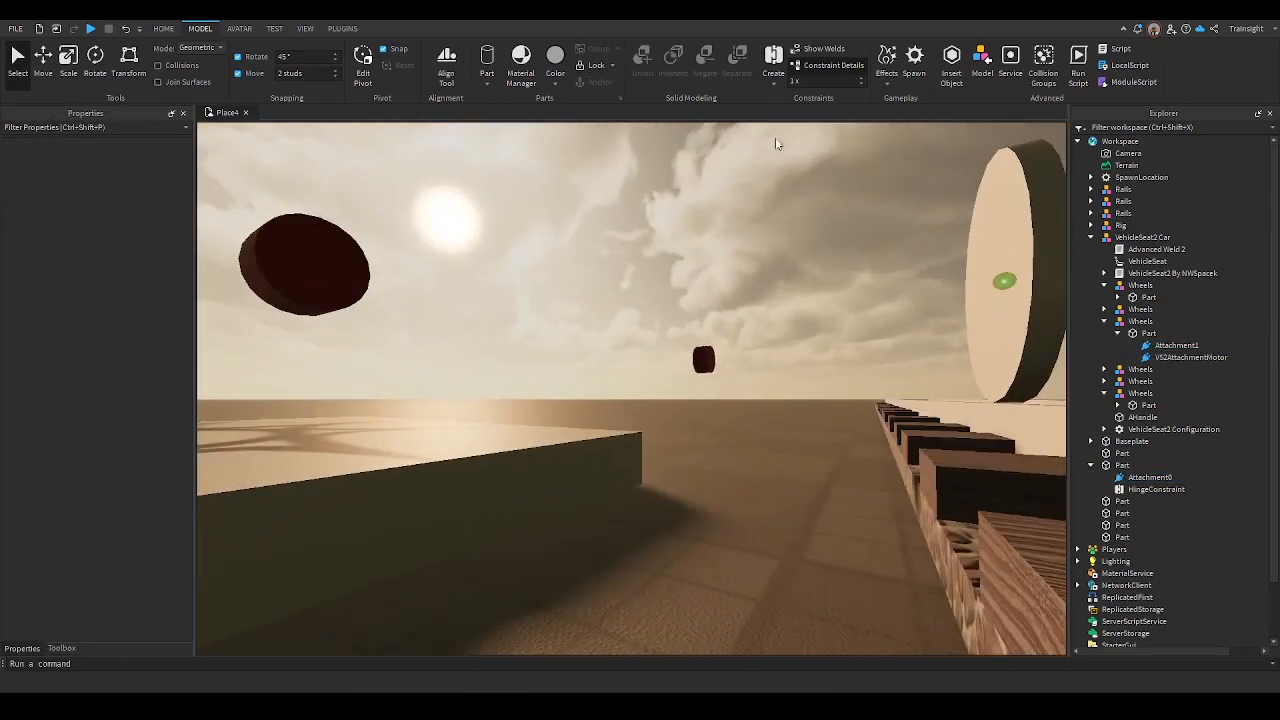
click(318, 264)
key(s)
right_drag(318, 264, 322, 266)
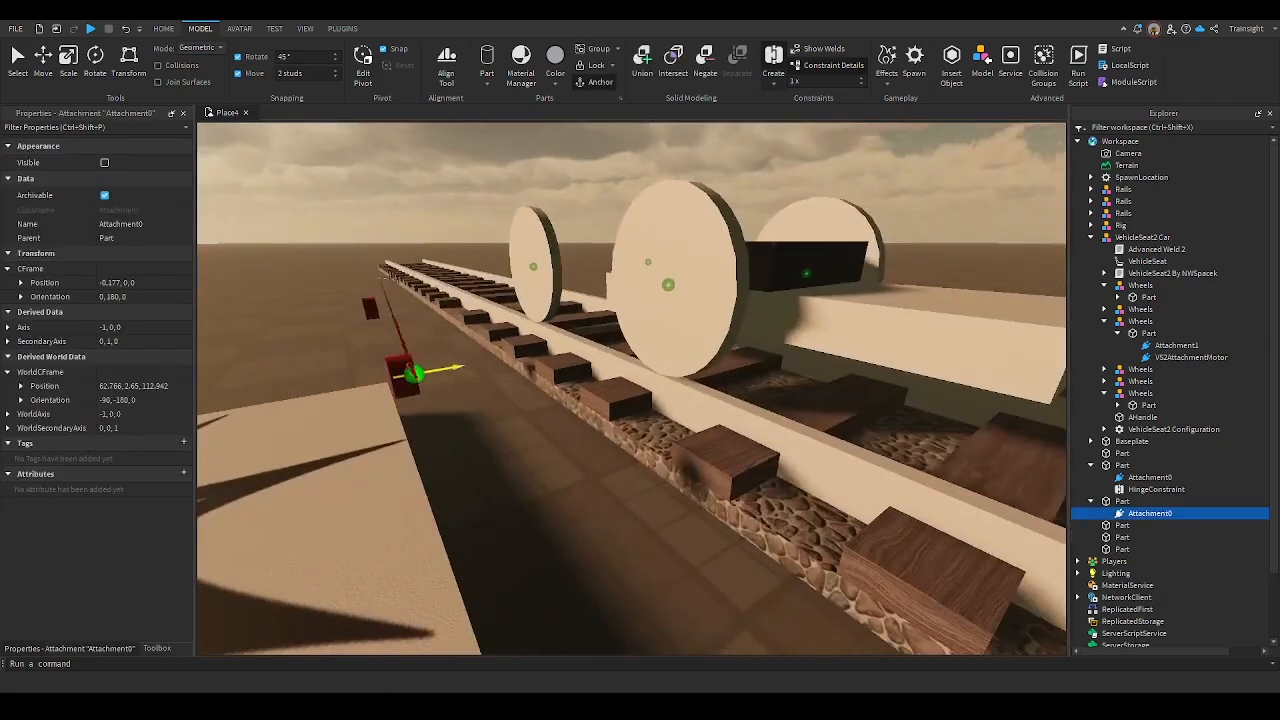
click(650, 343)
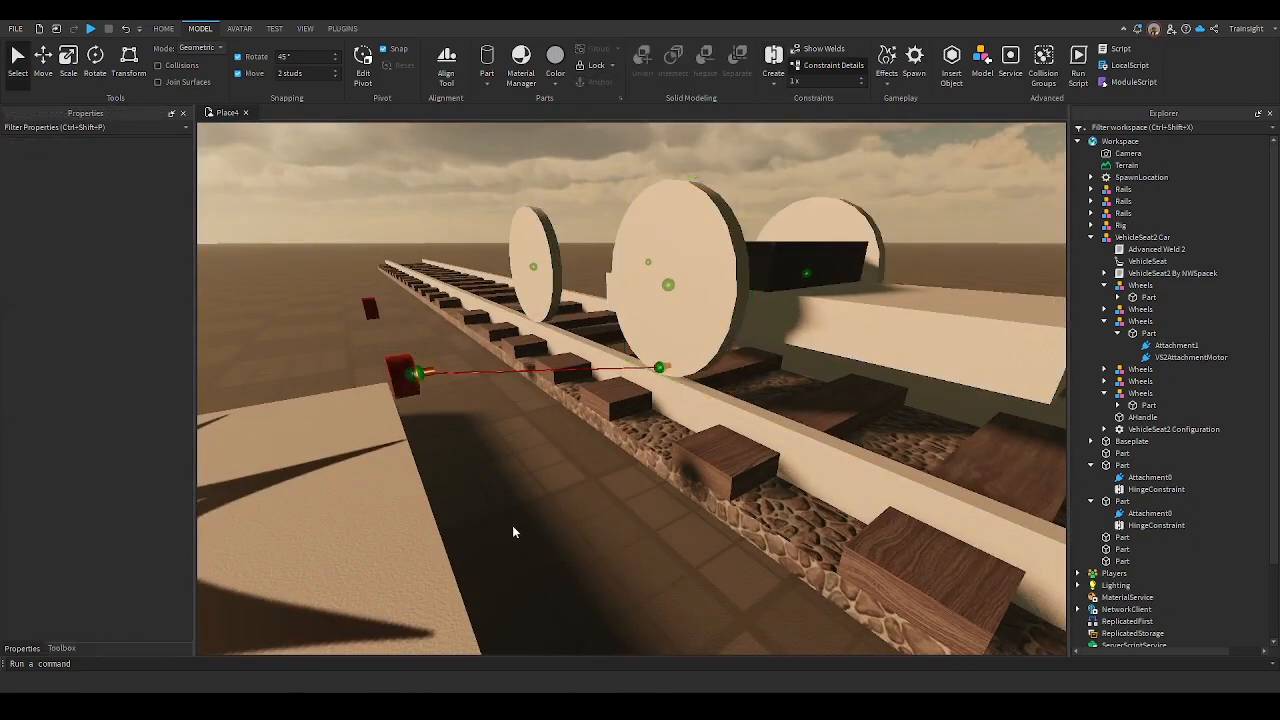
Set the middle wheel's hinge attachment to the middle pin attachment's world position, 62.766, 2.65, 112.942
scroll(602, 467, up, 5)
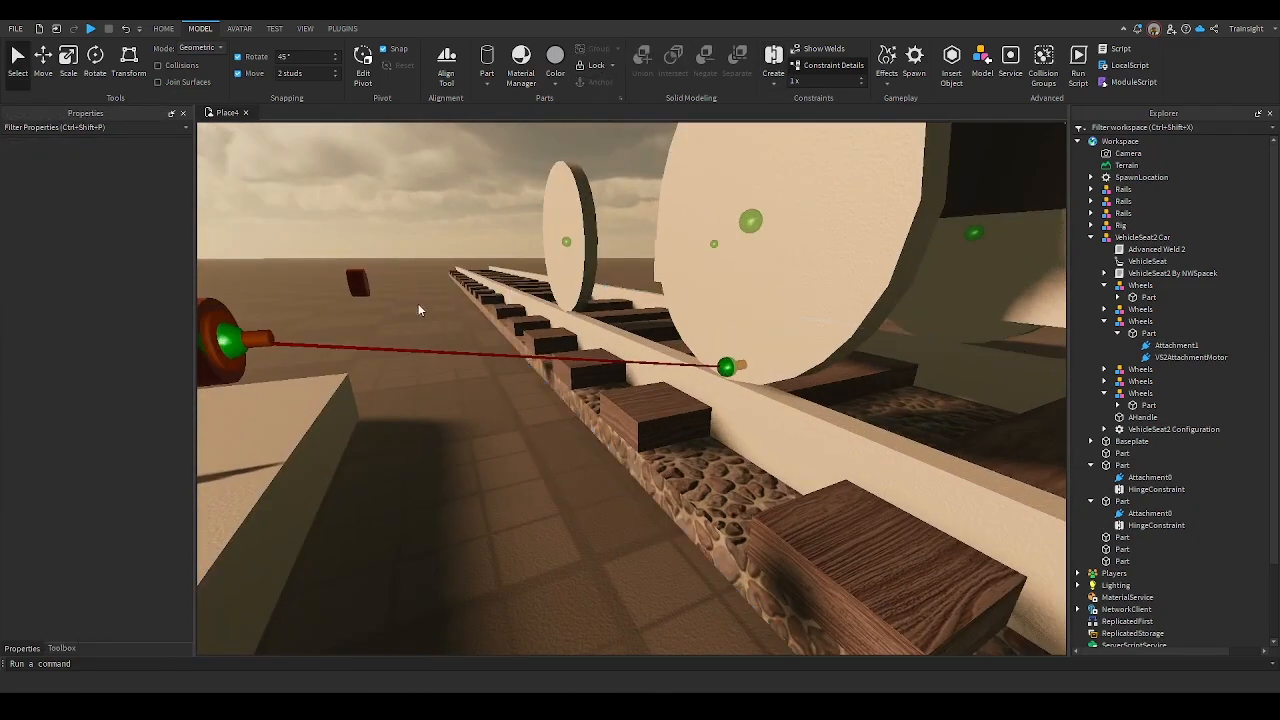
click(228, 340)
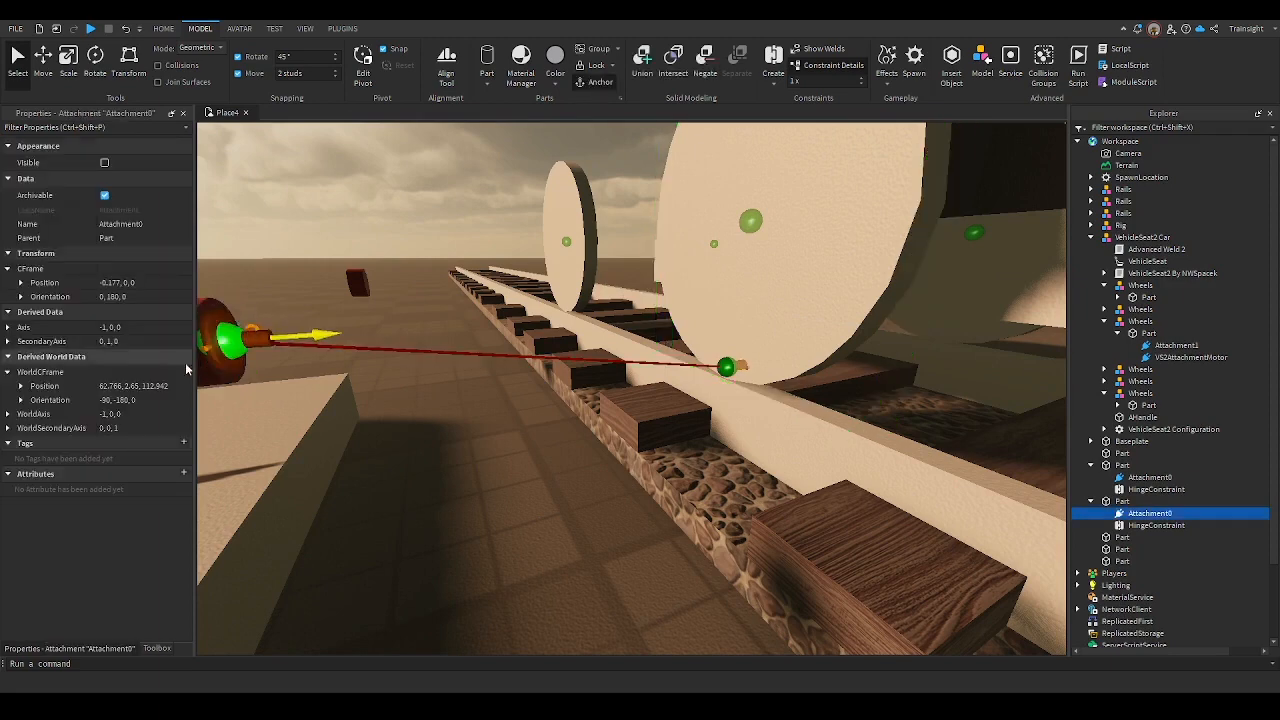
click(143, 388)
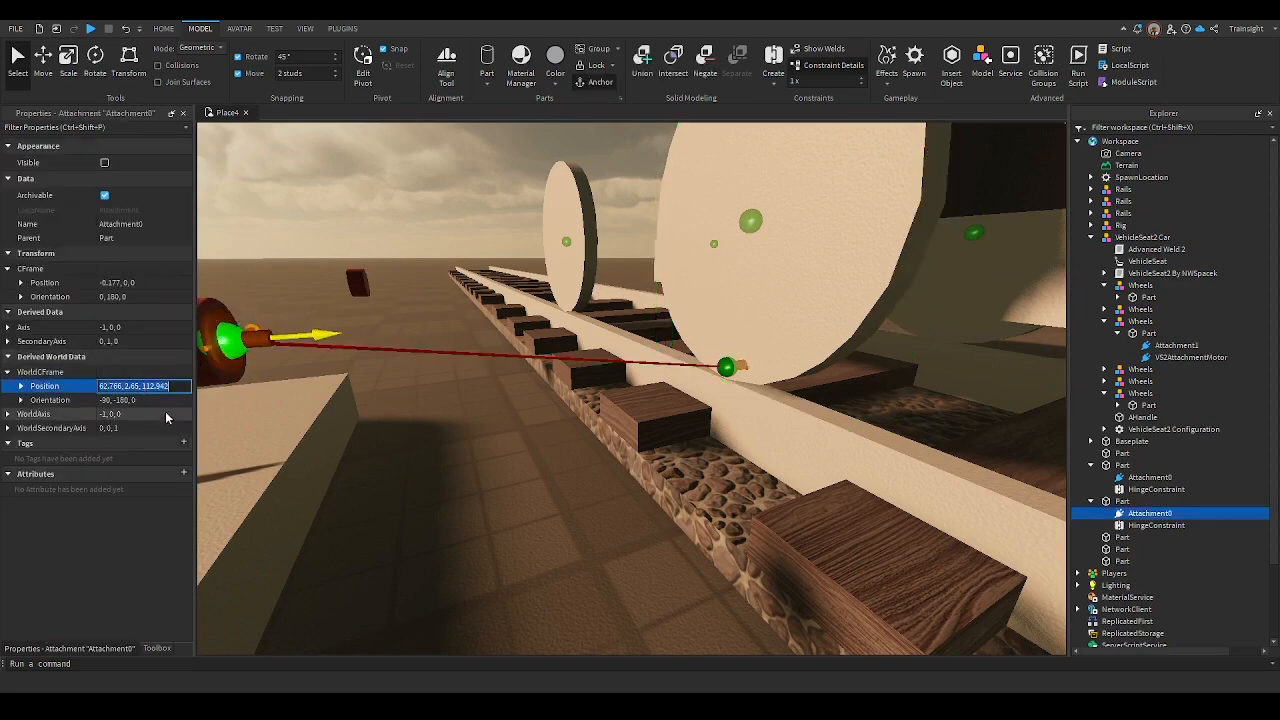
click(726, 367)
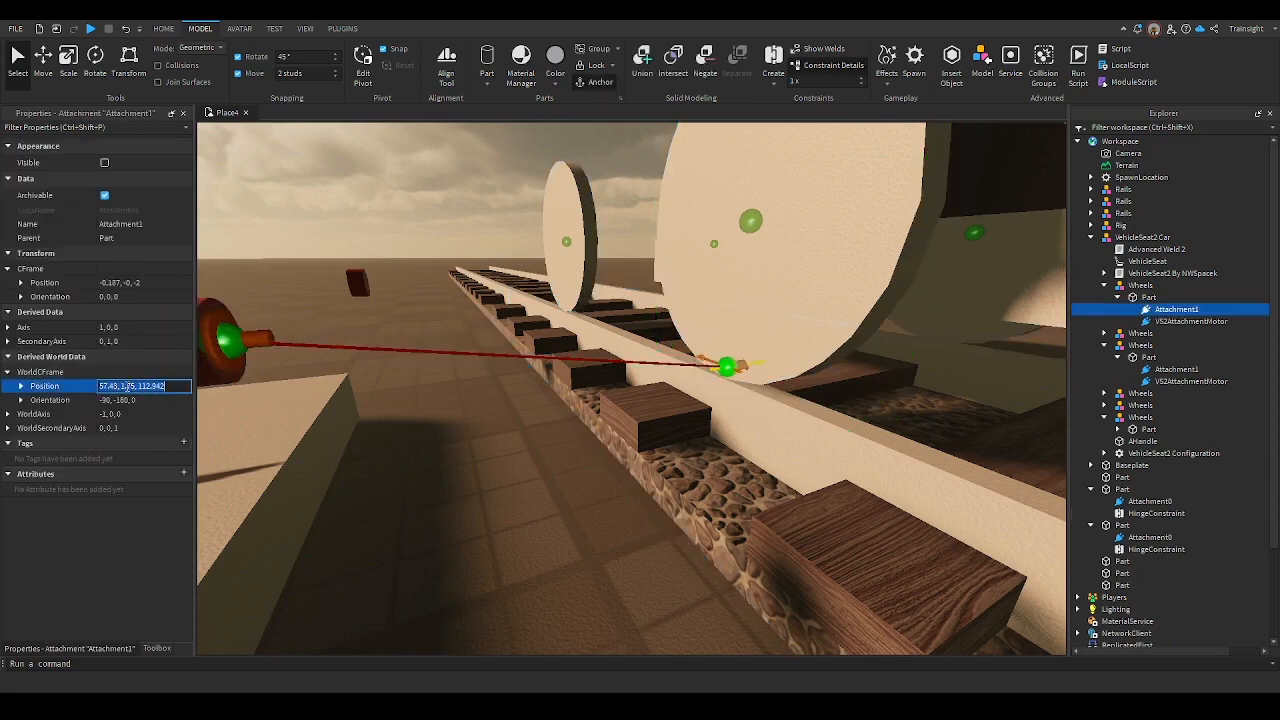
text(62.766, 1.65, 112.942)
key(Return)
click(427, 435)
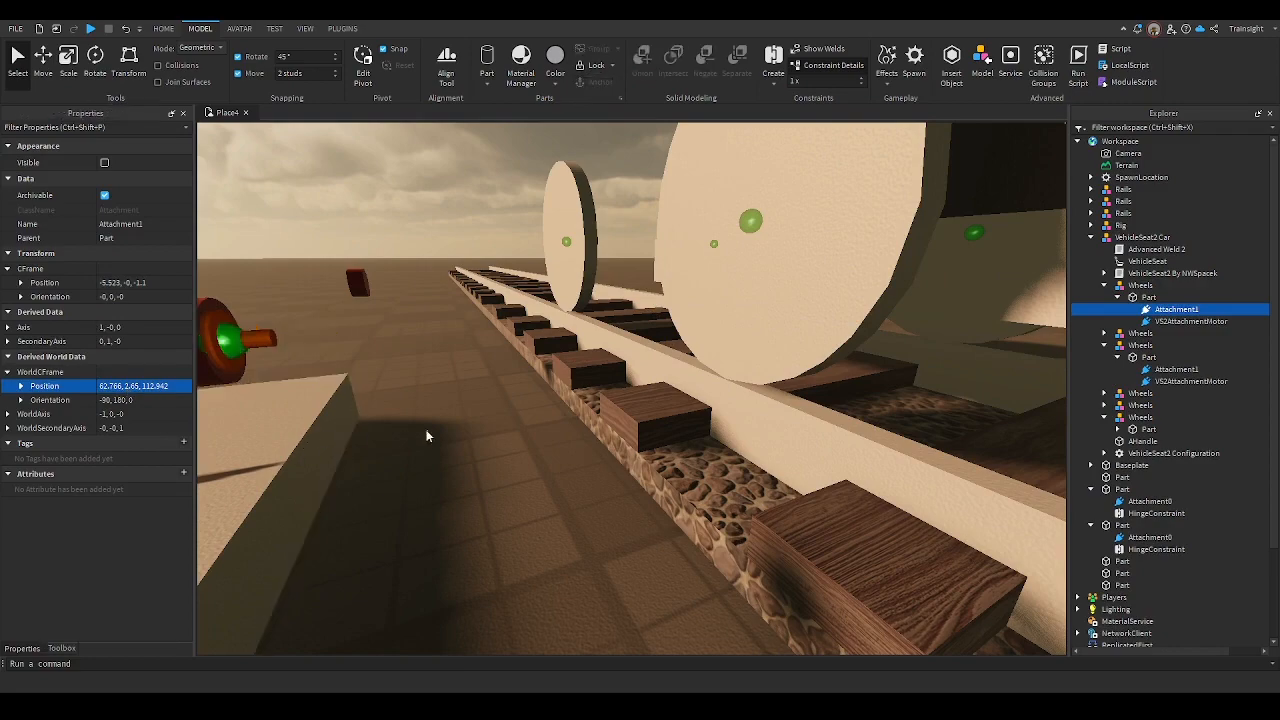
Create a hinge constraint from the inner face of the third maroon pin on this side to the lower edge of its wheel
key(w)
right_drag(427, 435, 427, 436)
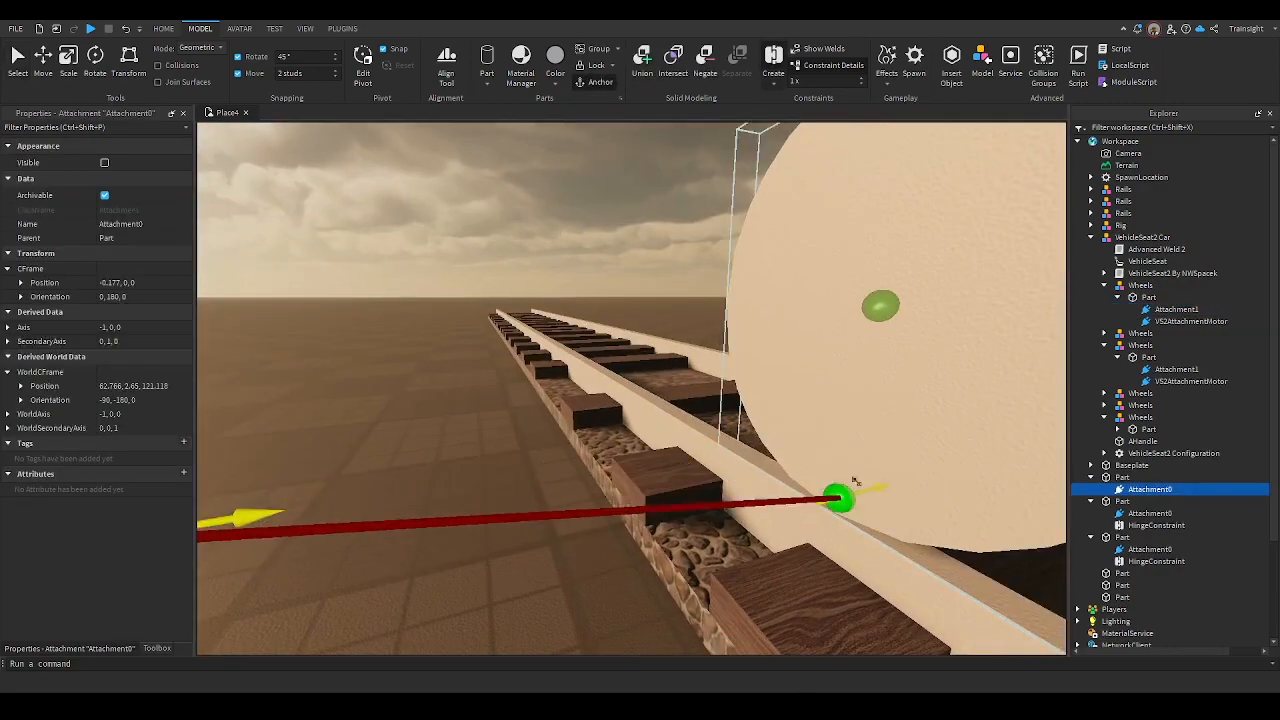
click(837, 491)
Copy the third pin attachment's world position, 62.766, 2.65, 121.118, to the hinge attachment on its wheel
click(457, 391)
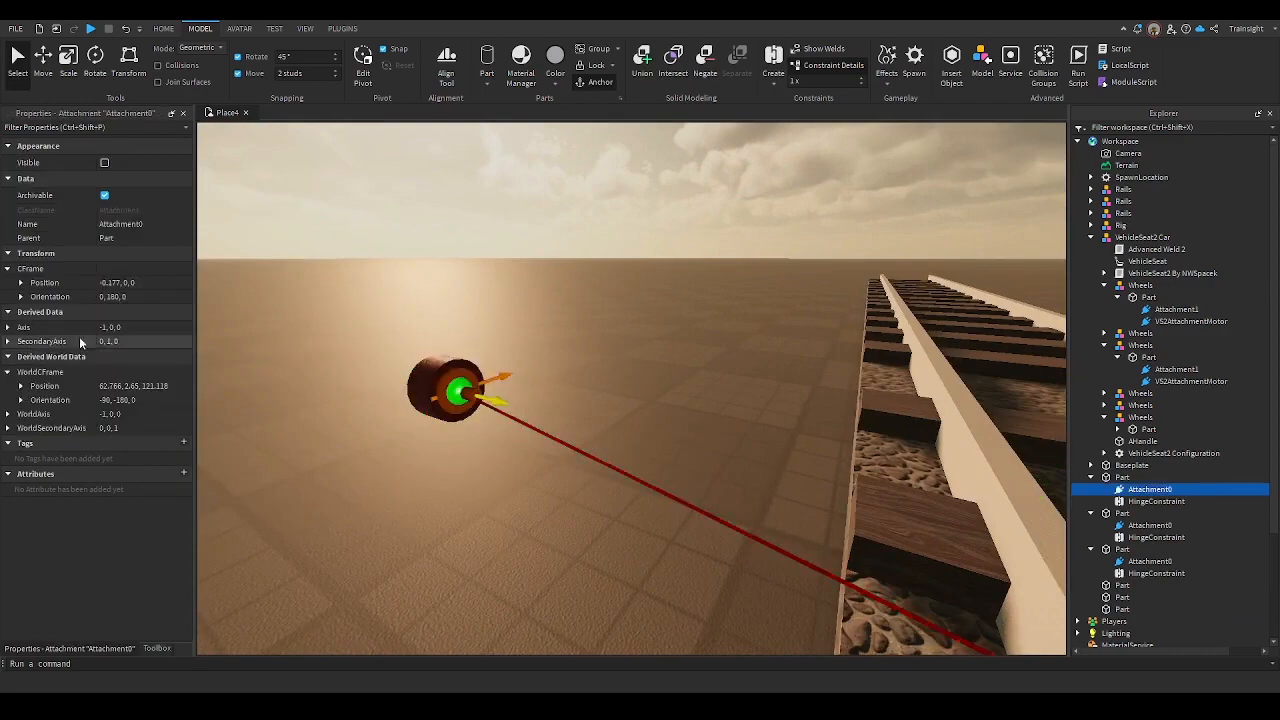
click(440, 476)
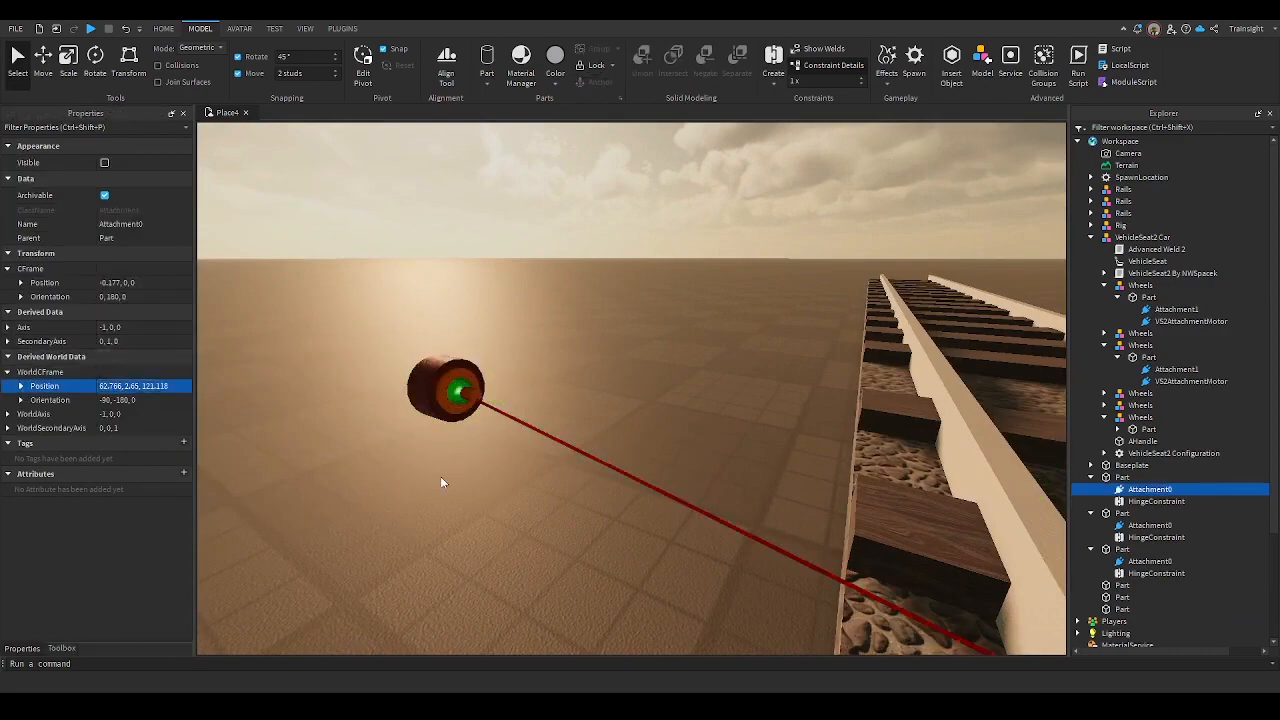
right_drag(440, 476, 444, 472)
click(764, 428)
right_drag(765, 428, 732, 430)
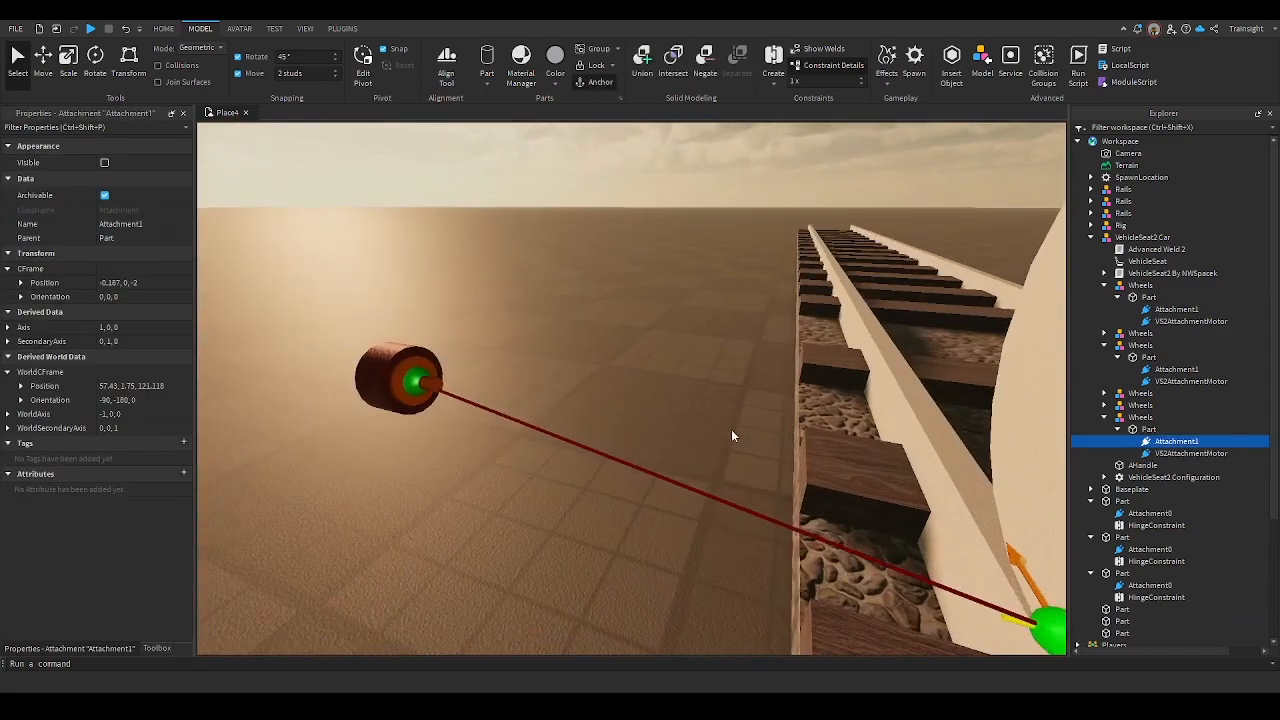
key(Return)
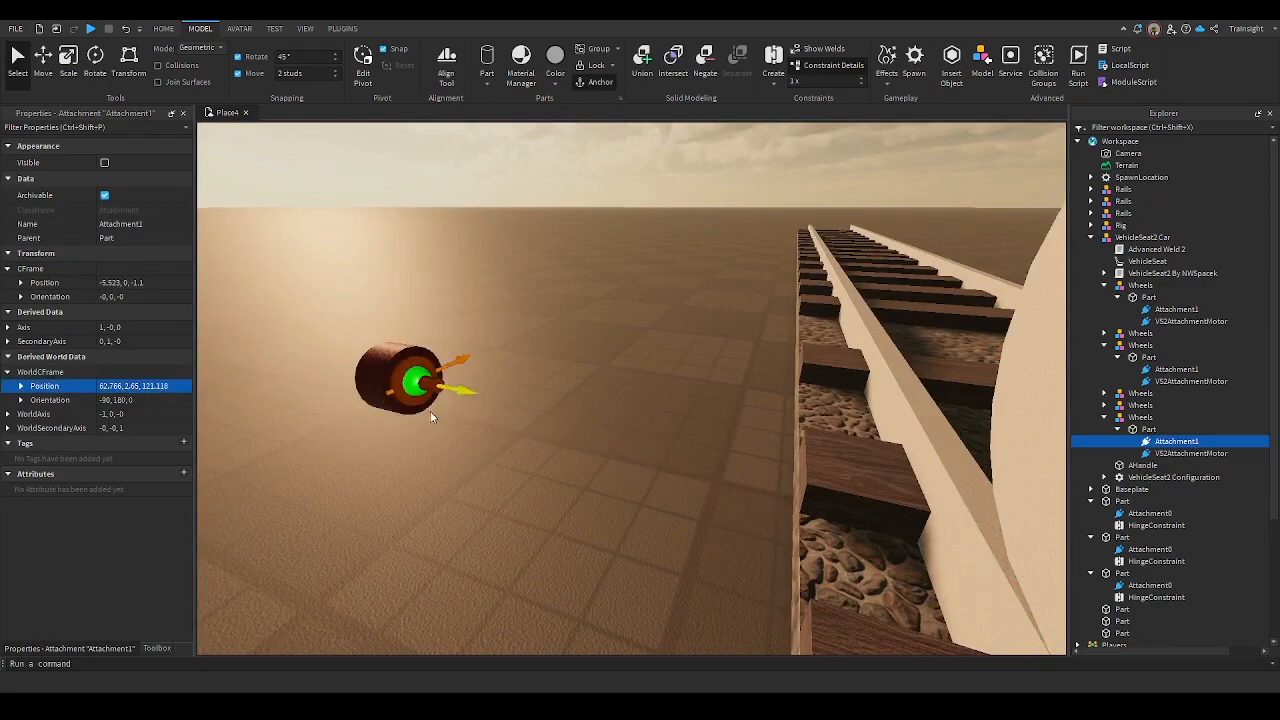
click(434, 507)
Create a hinge constraint between the first maroon pin on the opposite side of the track and the lower edge of its wheel
scroll(434, 507, down, 8)
right_drag(434, 507, 434, 507)
scroll(435, 508, up, 5)
scroll(434, 507, up, 2)
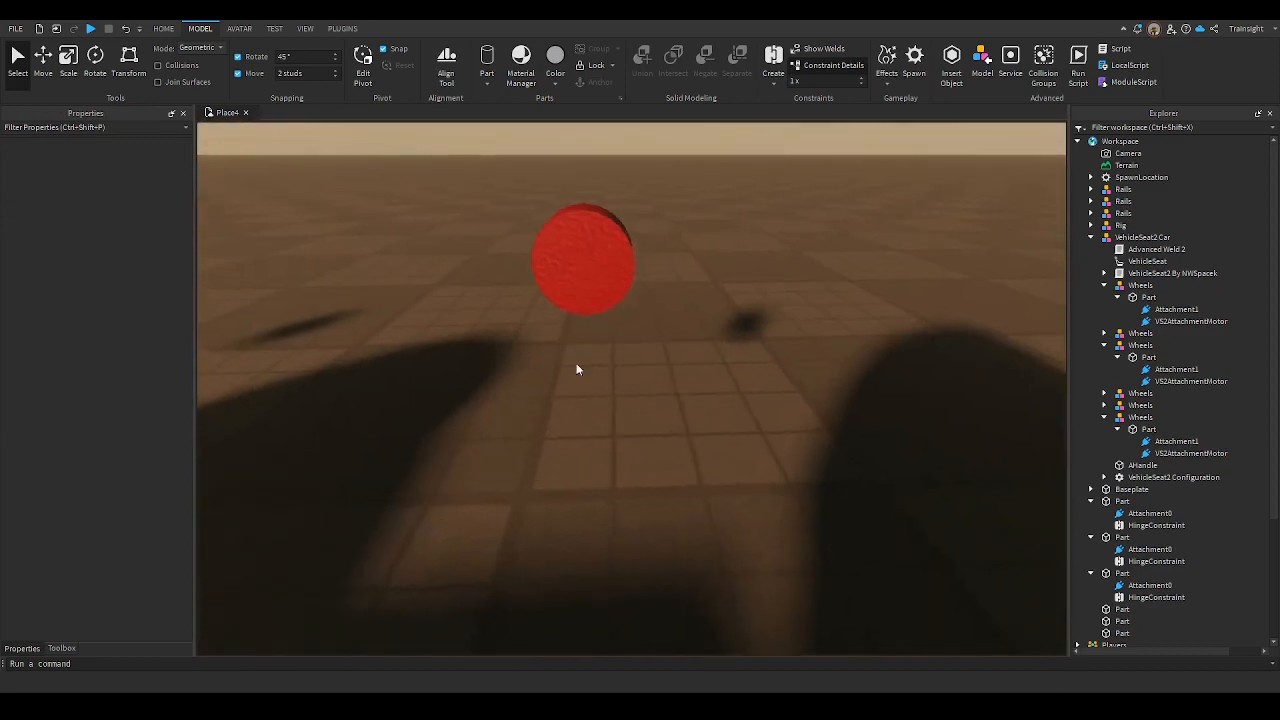
click(584, 262)
right_drag(450, 258, 449, 258)
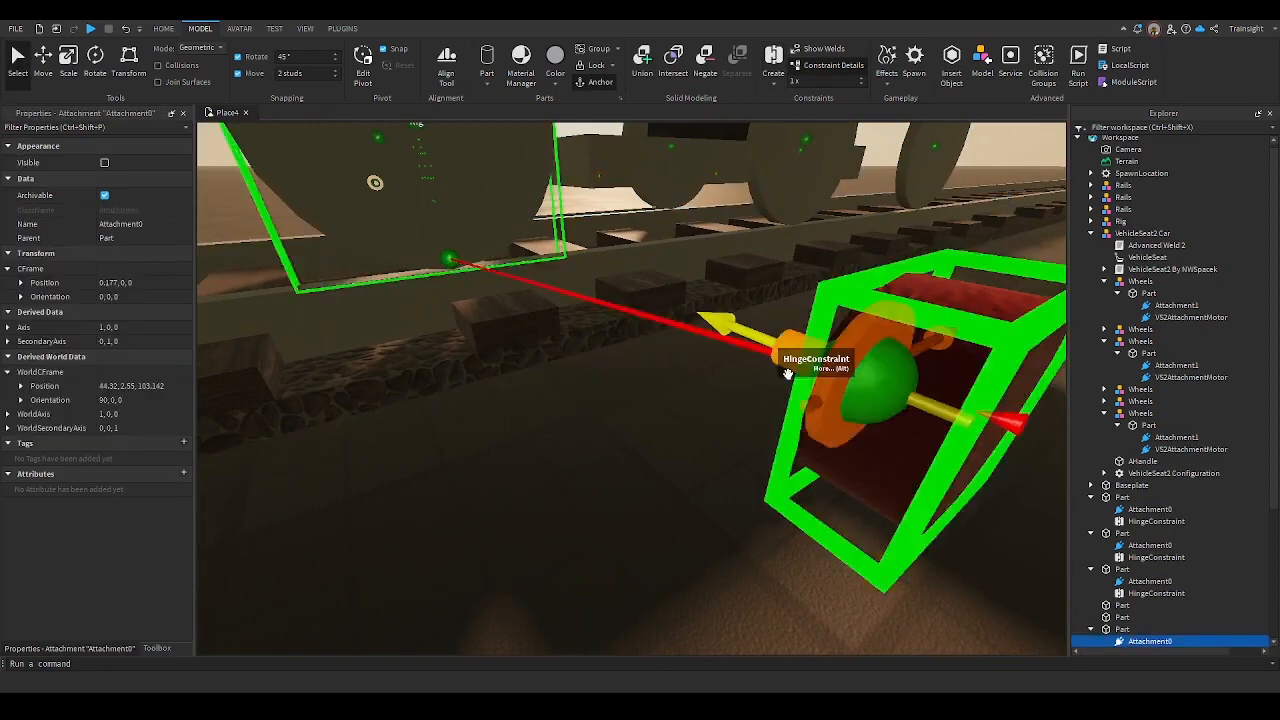
Set the world position of the wheel-side attachment of the opposite side's first hinge to 44.32, 2.55, 103.142, matching the pin
click(130, 386)
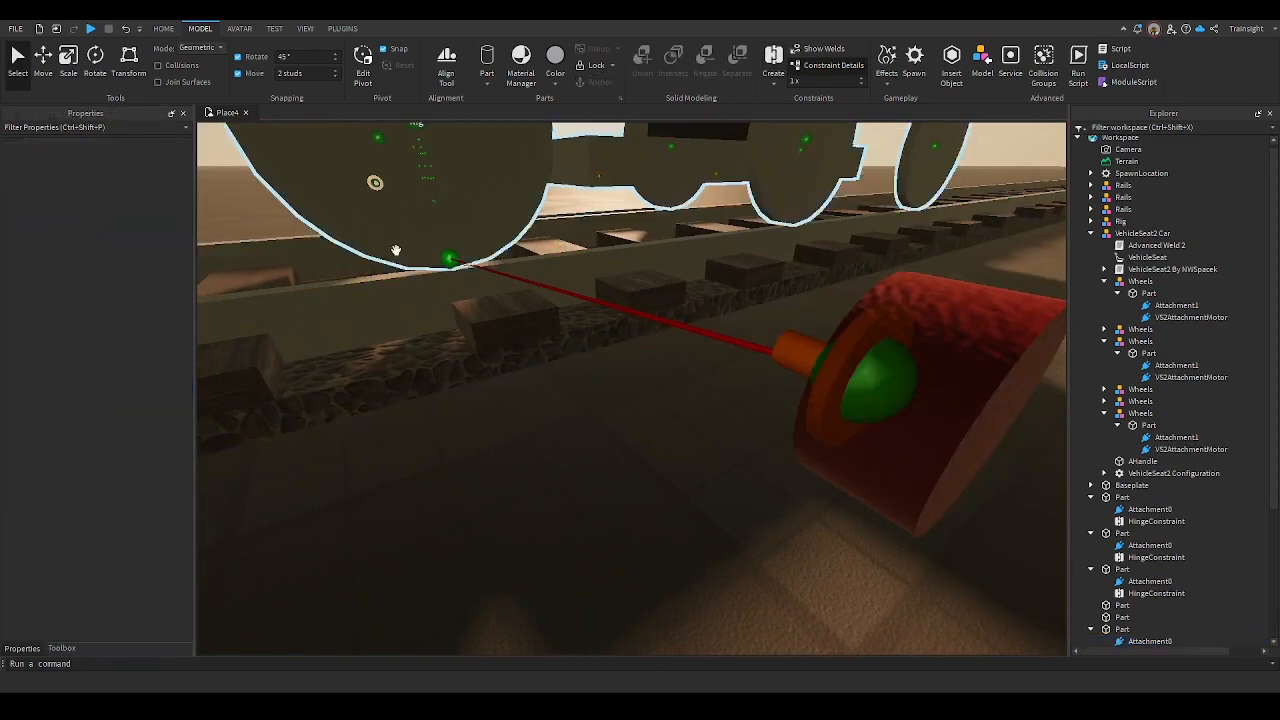
click(450, 258)
click(150, 386)
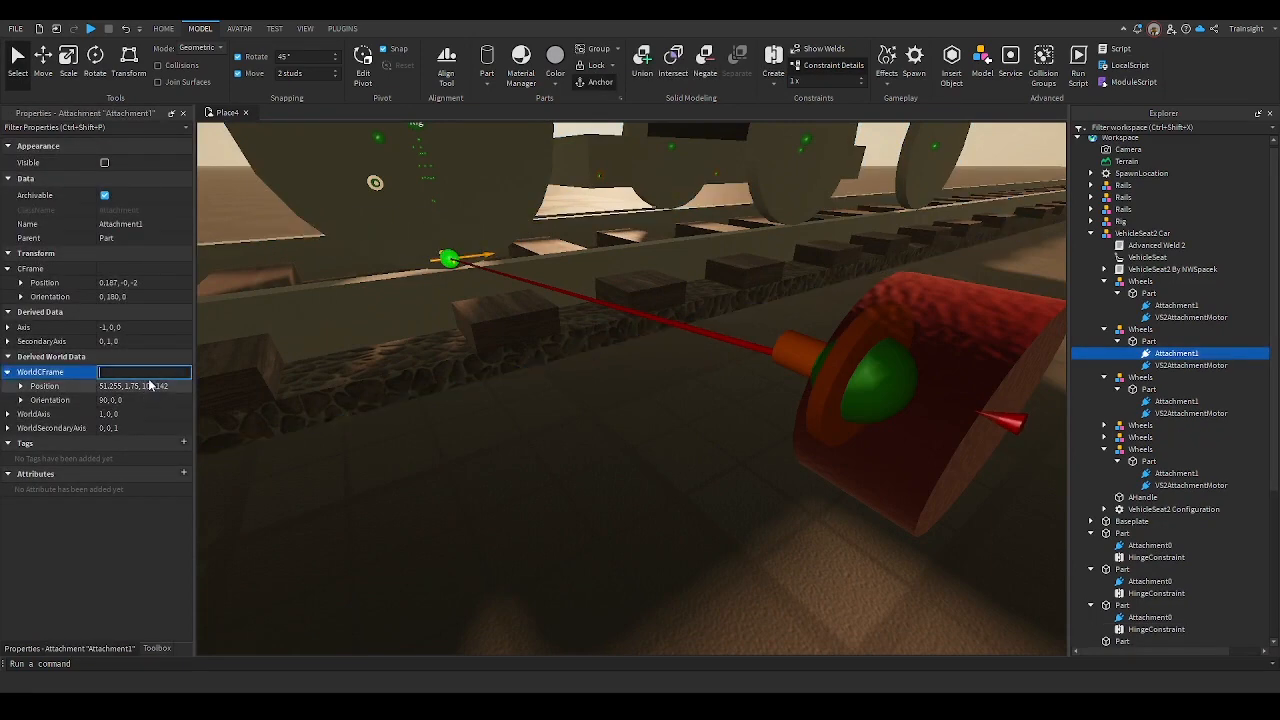
key(Return)
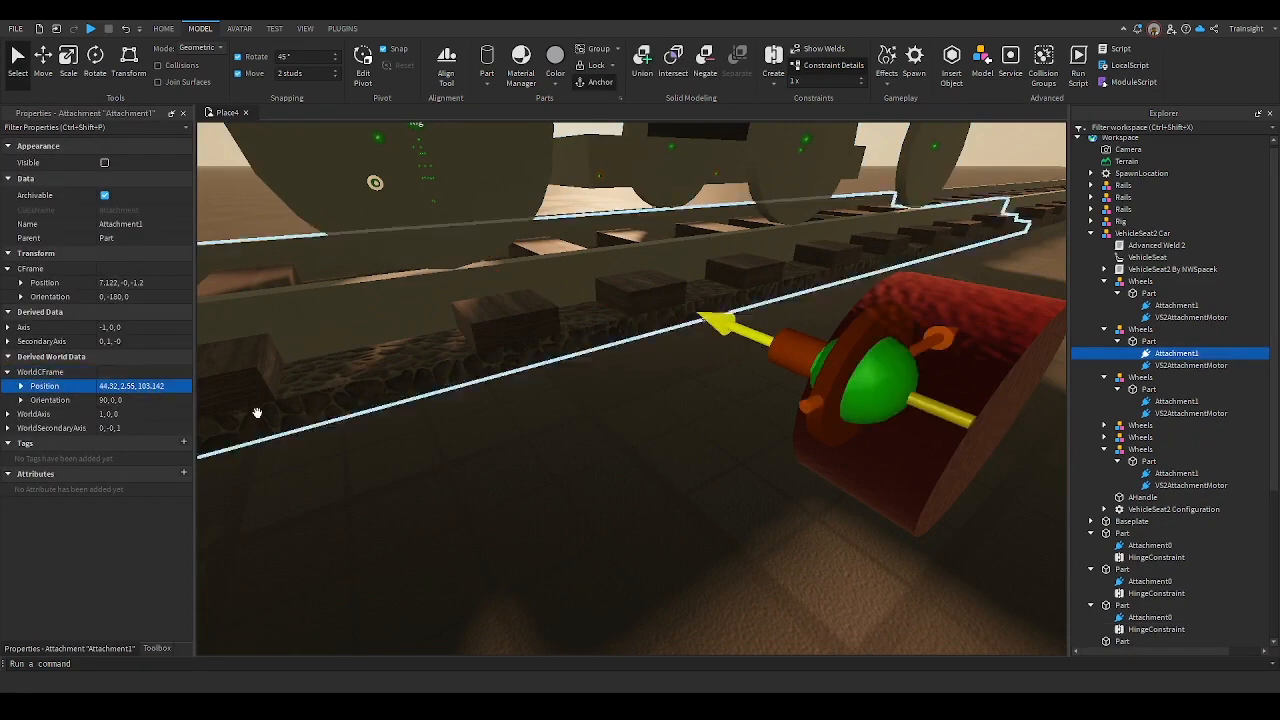
click(486, 497)
Create a hinge constraint between the opposite side's middle maroon pin and the lower edge of the middle wheel
key(w)
right_drag(486, 497, 484, 494)
key(w)
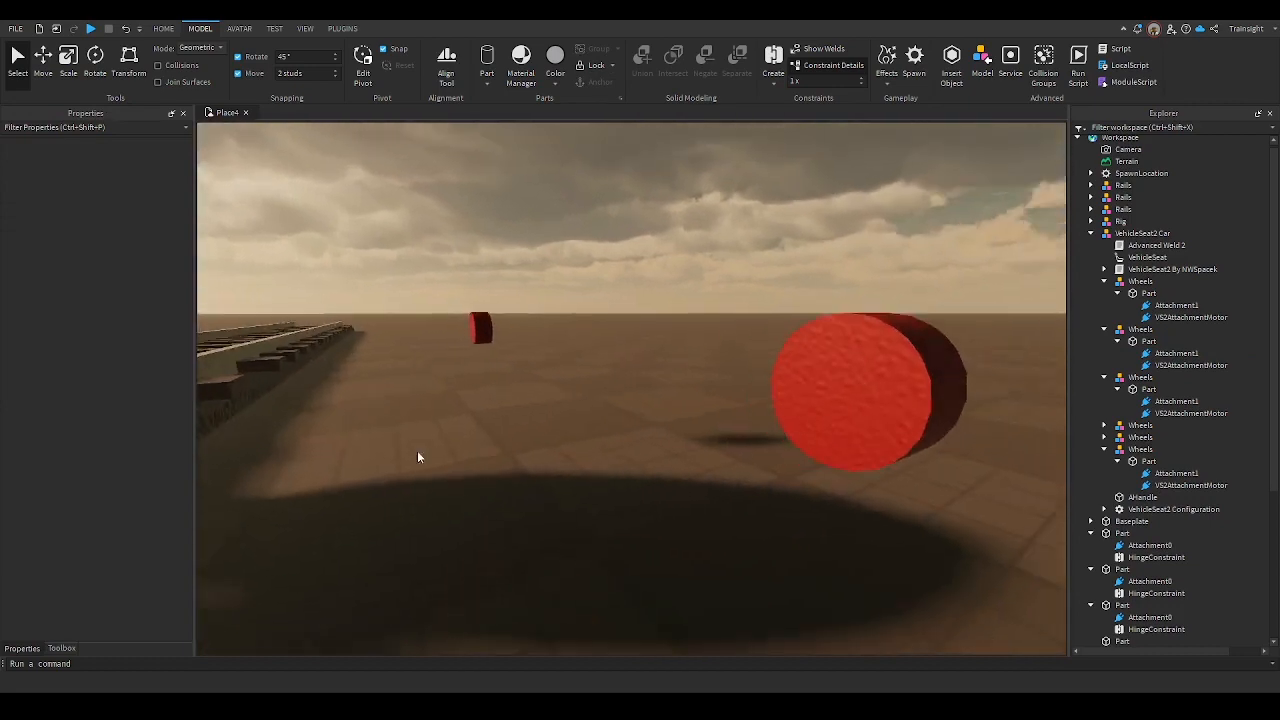
click(843, 401)
right_drag(843, 401, 778, 425)
key(s)
click(604, 319)
right_drag(646, 354, 648, 354)
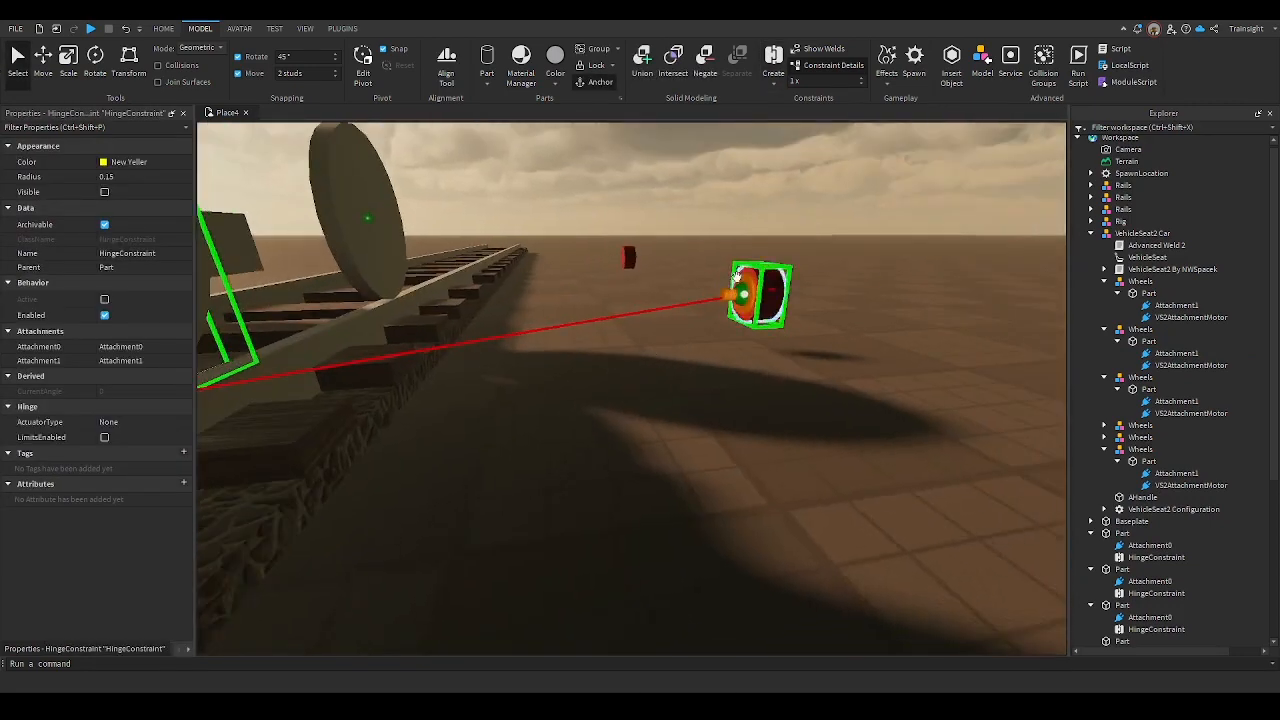
Copy the opposite middle pin attachment's world position, 44.32, 2.65, 112.942, to the hinge attachment on the middle wheel
click(743, 297)
click(146, 391)
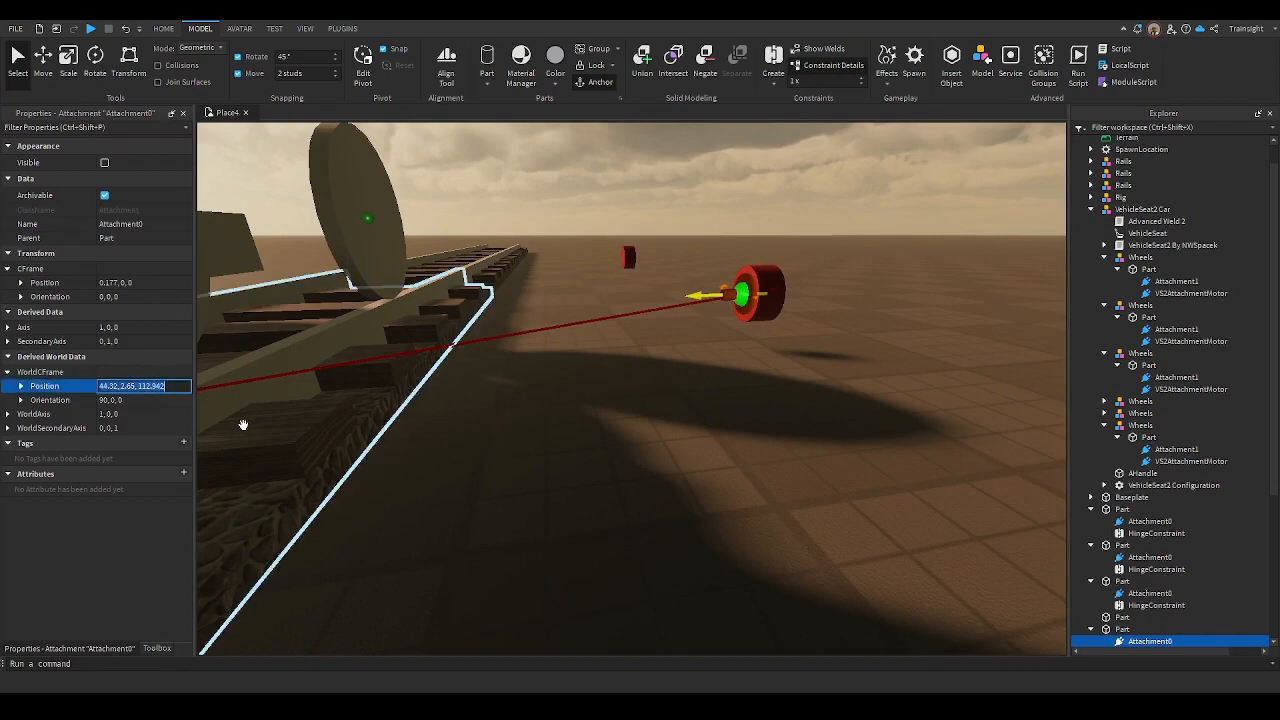
click(400, 499)
right_drag(400, 499, 385, 494)
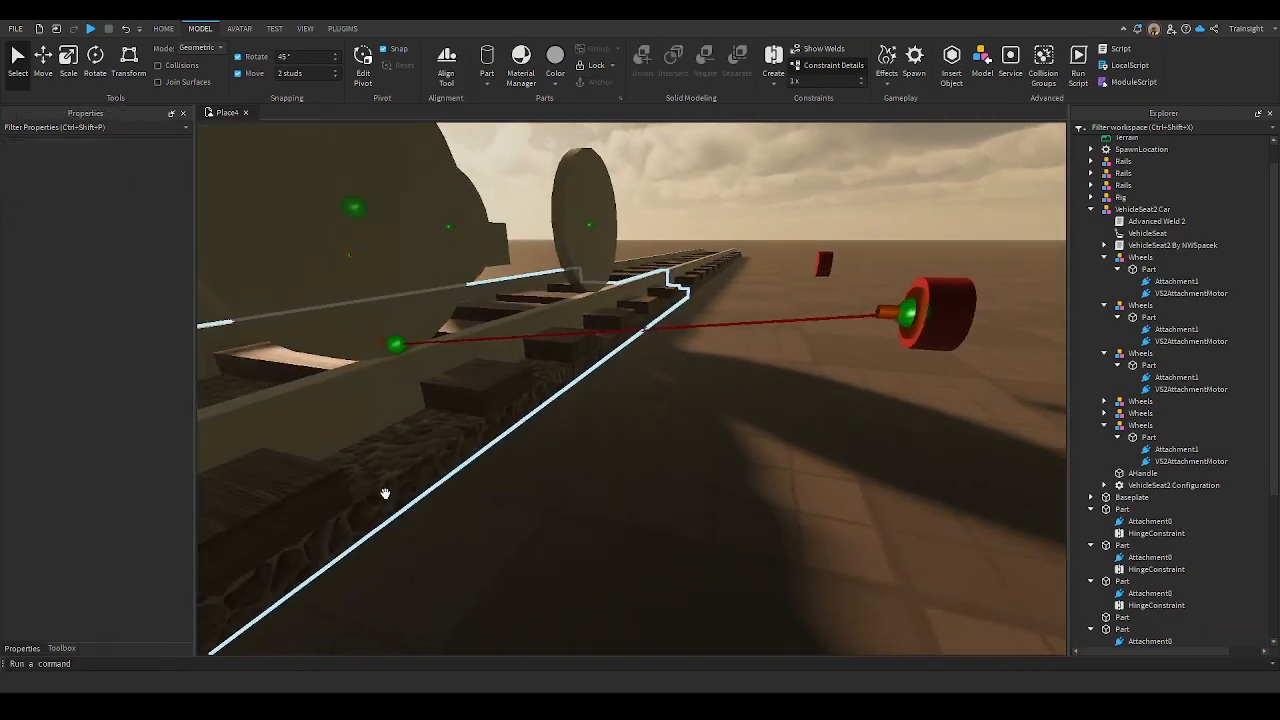
click(396, 345)
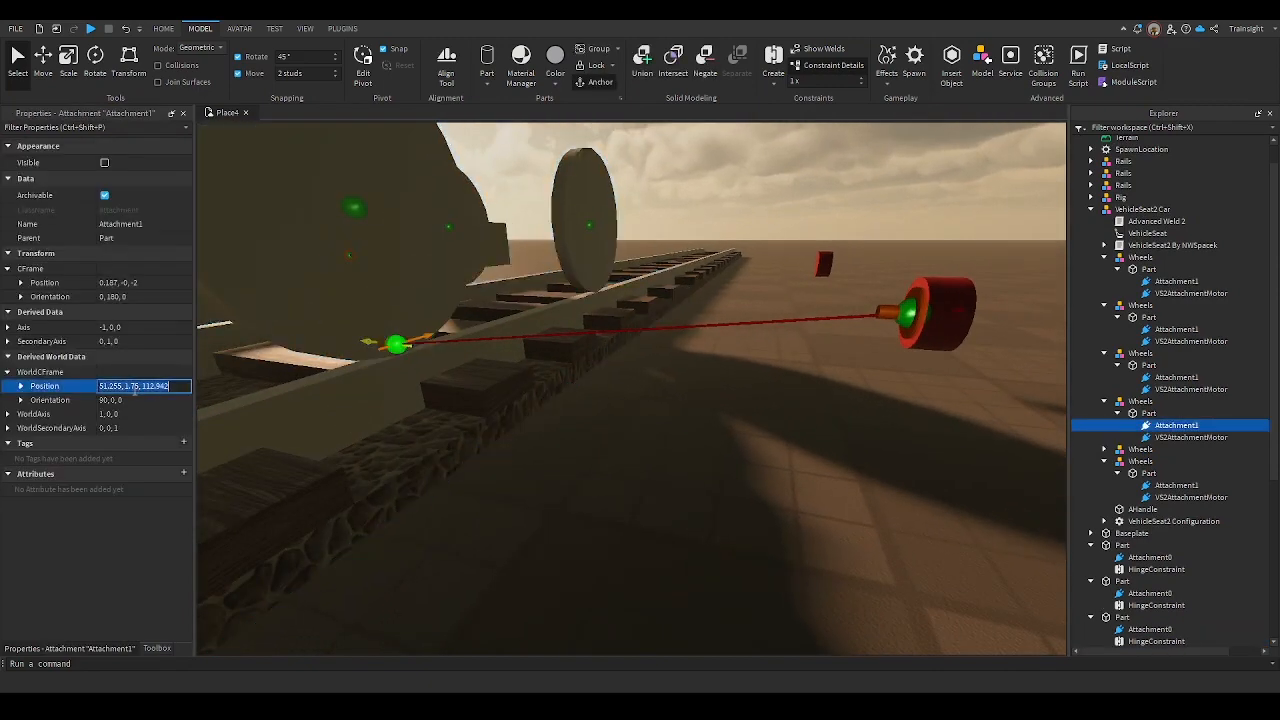
key(Return)
right_drag(597, 405, 597, 405)
key(w)
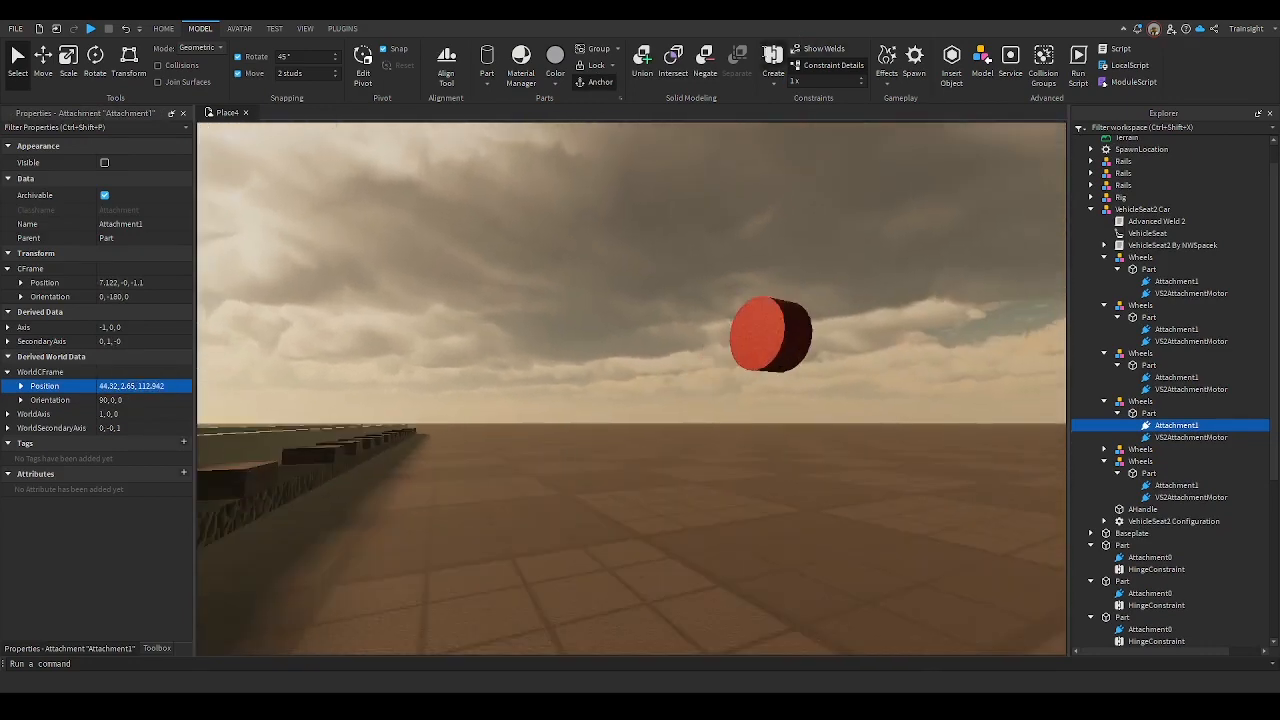
click(811, 446)
right_drag(812, 448, 812, 448)
key(ctrl+z)
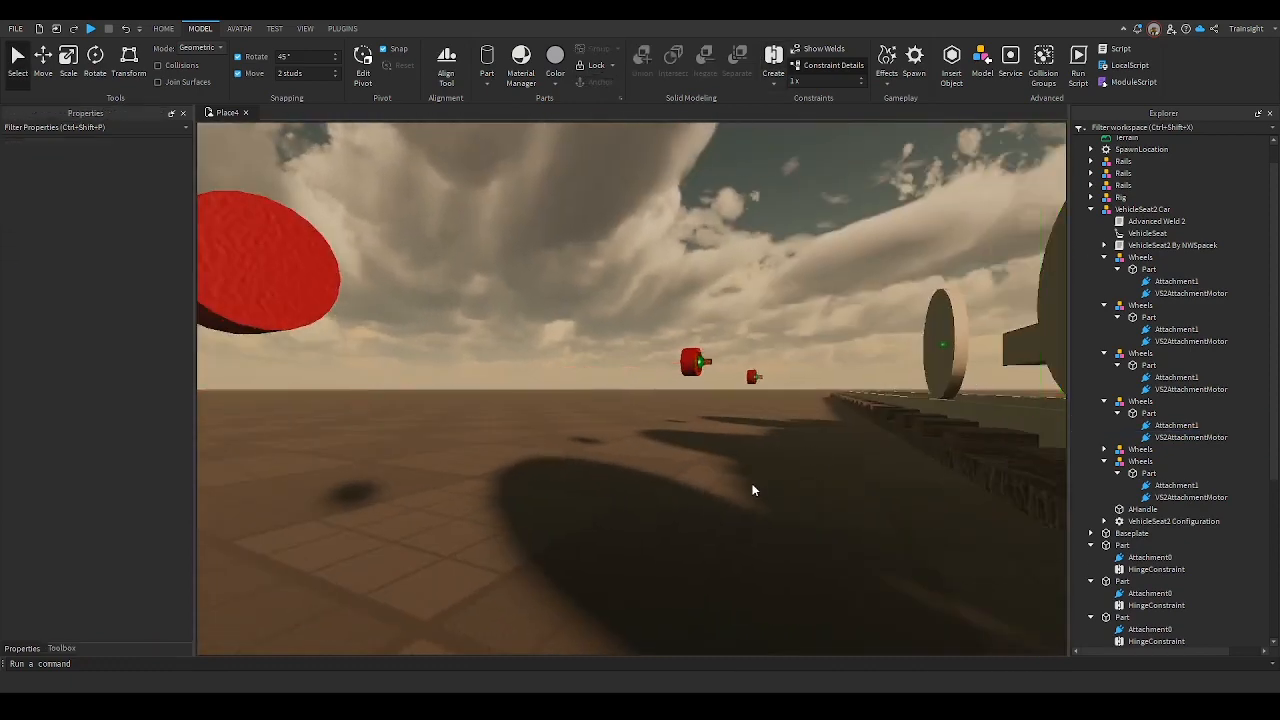
right_drag(755, 490, 753, 489)
key(ctrl+z)
click(753, 489)
Create a hinge constraint between the last maroon pin on the opposite side and the lower edge of its wheel
click(558, 275)
right_drag(562, 279, 562, 279)
click(827, 335)
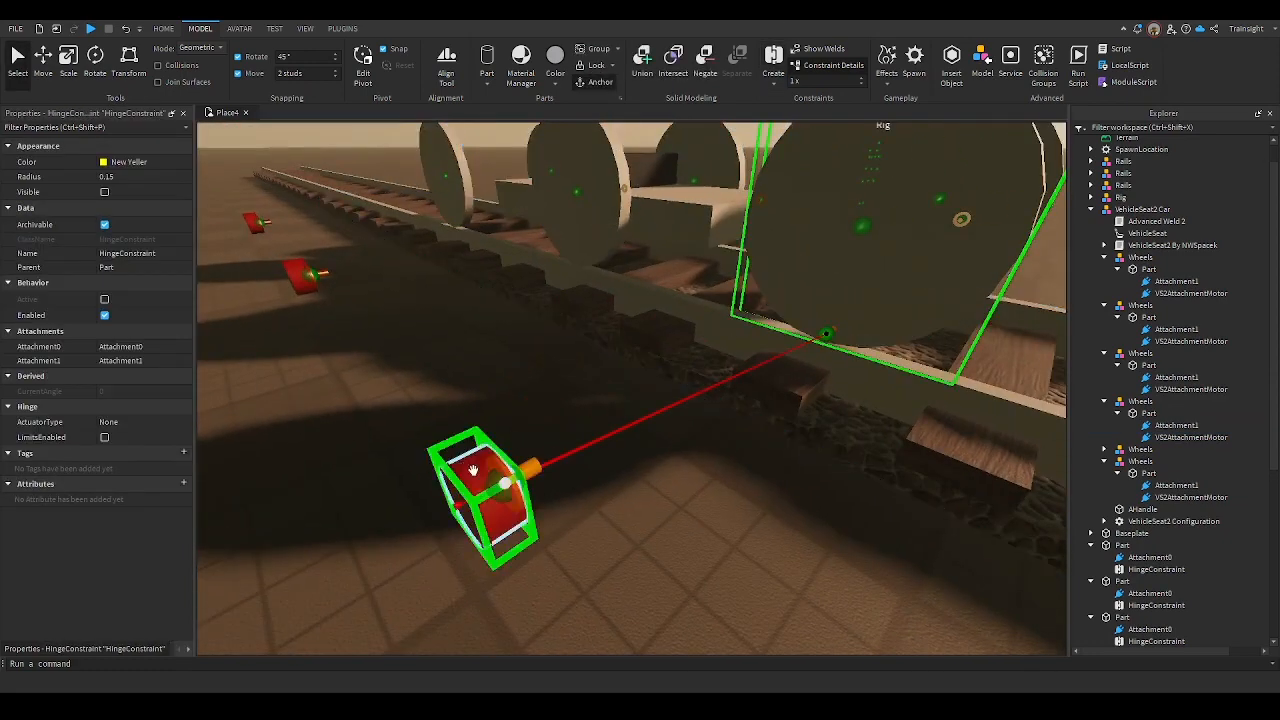
Copy the last opposite-side pin attachment's world position, 44.32, 2.65, 121.118, to the hinge attachment on its wheel
click(502, 485)
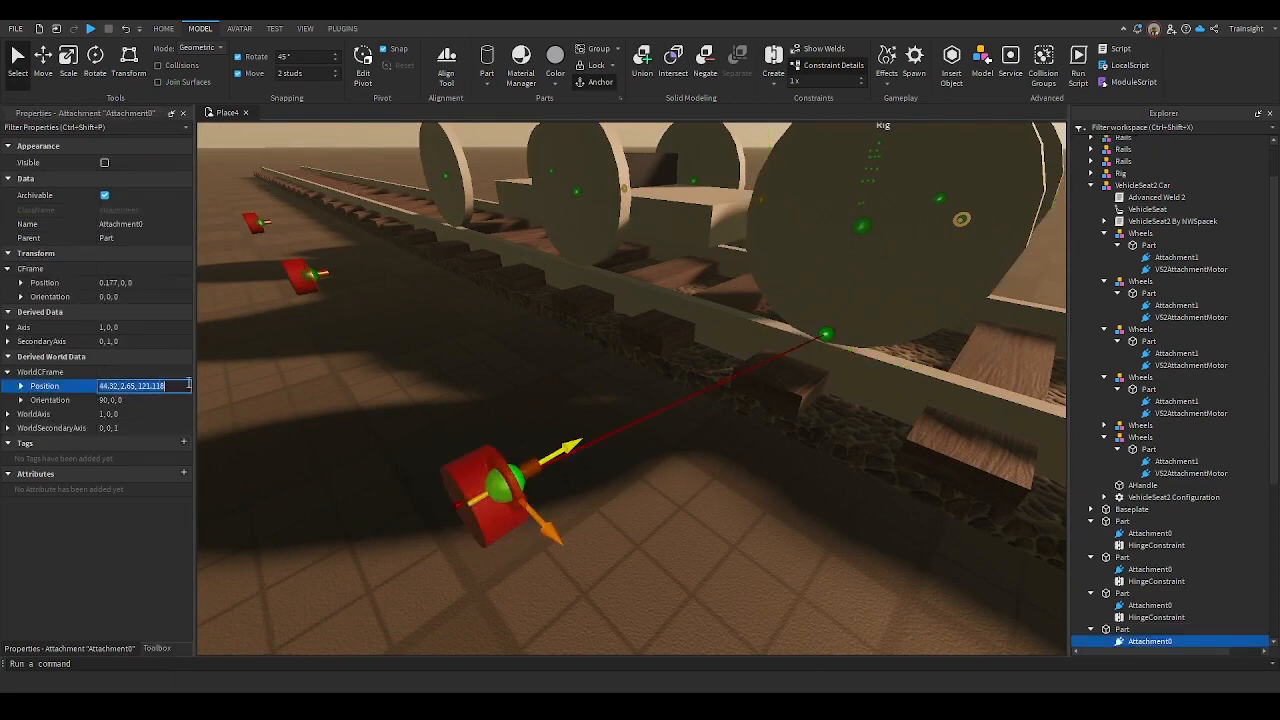
click(827, 335)
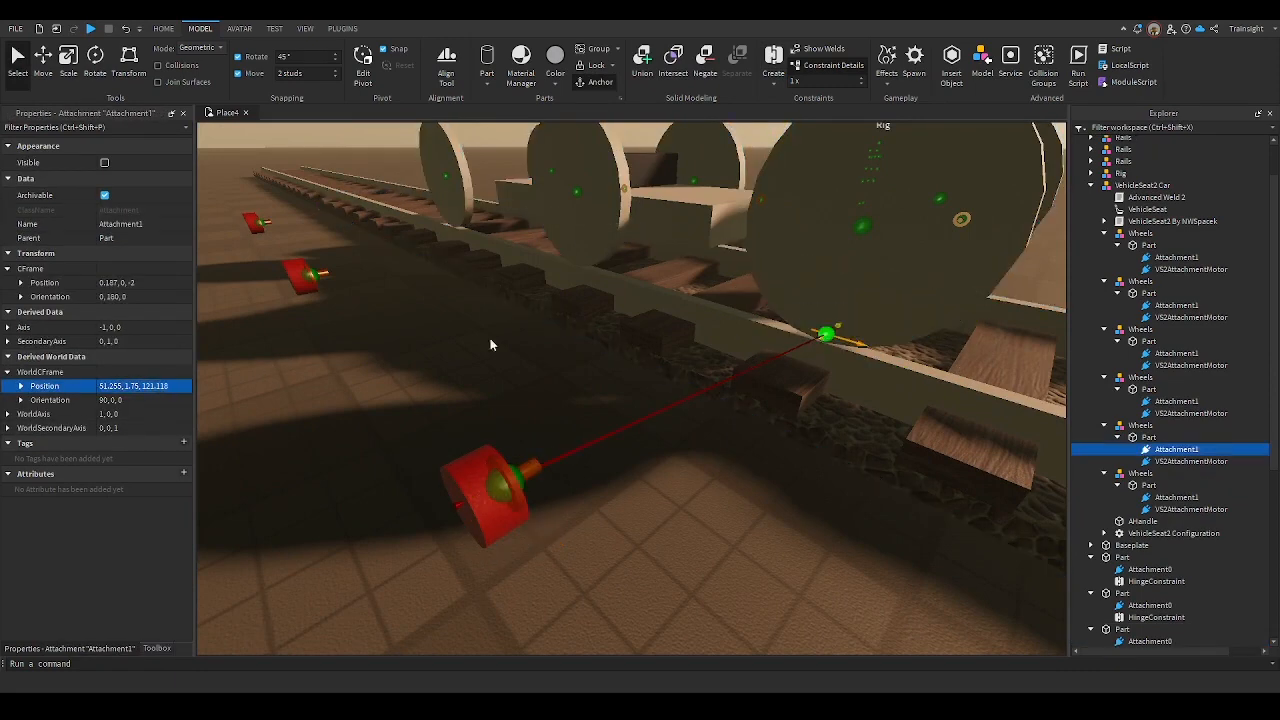
click(160, 386)
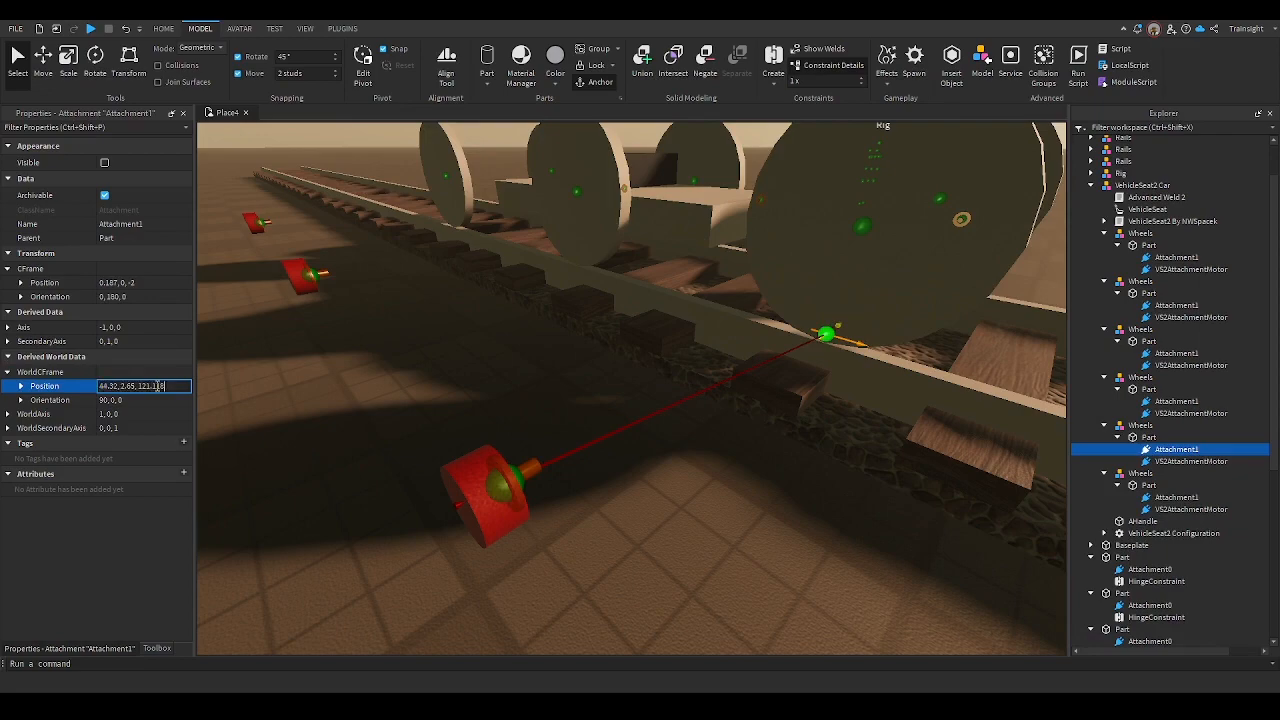
key(Return)
click(589, 556)
Inspect the wheels and maroon pins along both sides of the track
scroll(530, 522, down, 6)
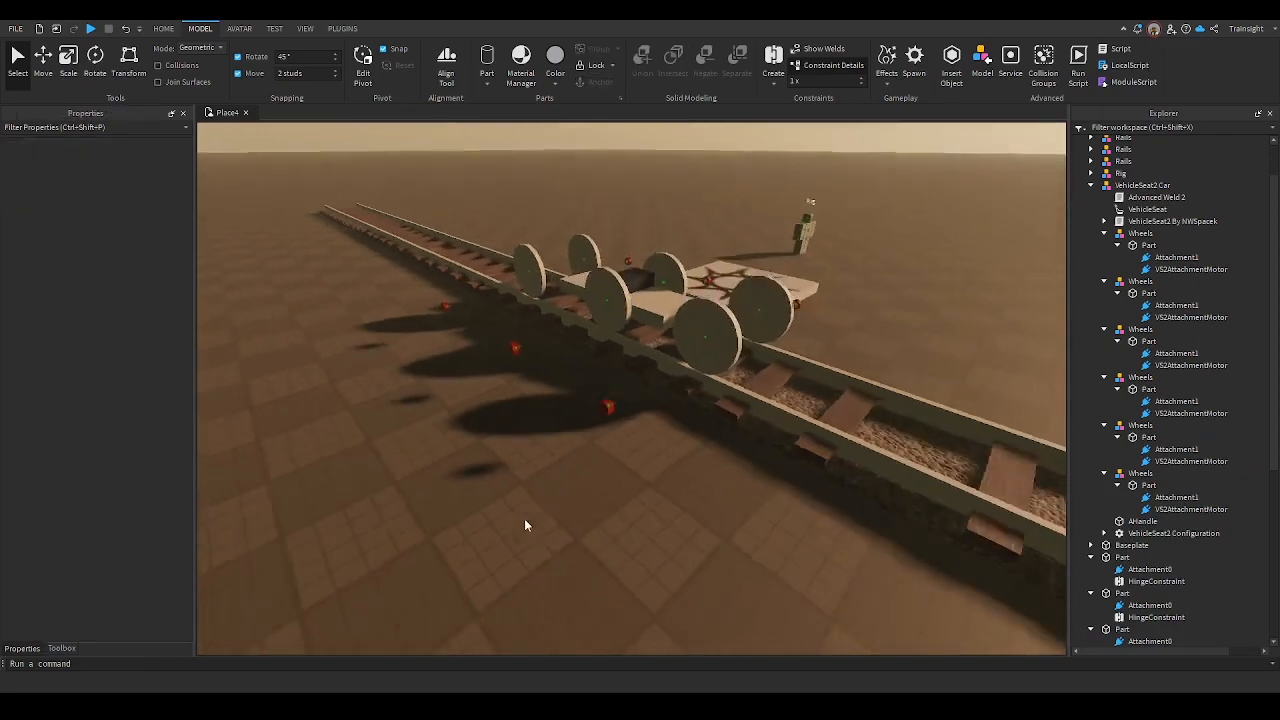
scroll(796, 461, up, 6)
right_drag(796, 461, 796, 461)
scroll(796, 461, down, 8)
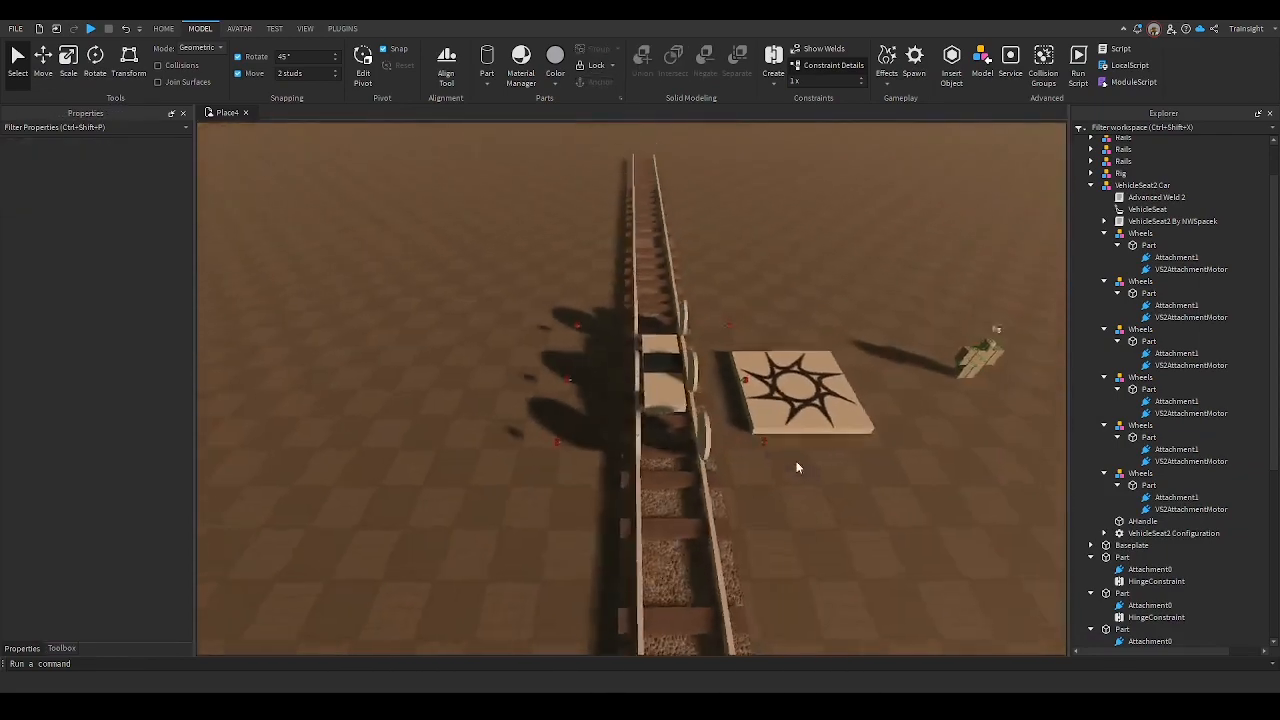
scroll(513, 352, up, 1)
scroll(500, 358, up, 4)
right_drag(491, 361, 491, 358)
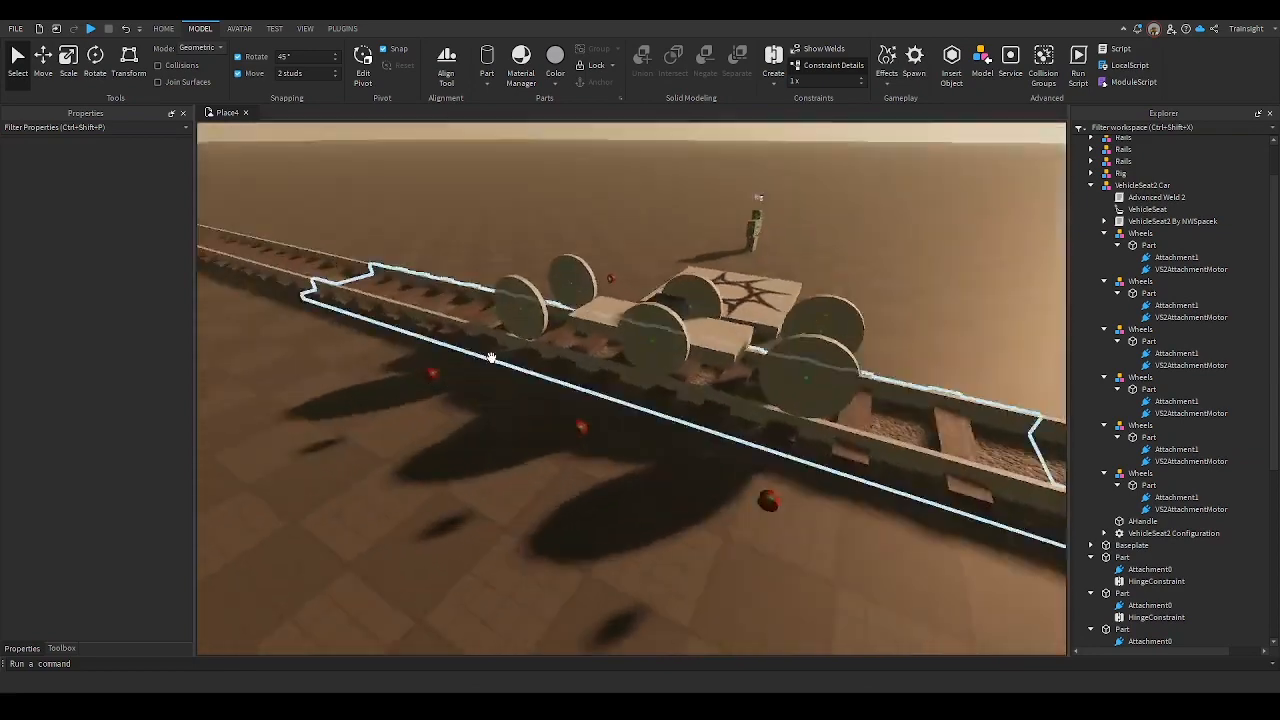
scroll(495, 357, up, 3)
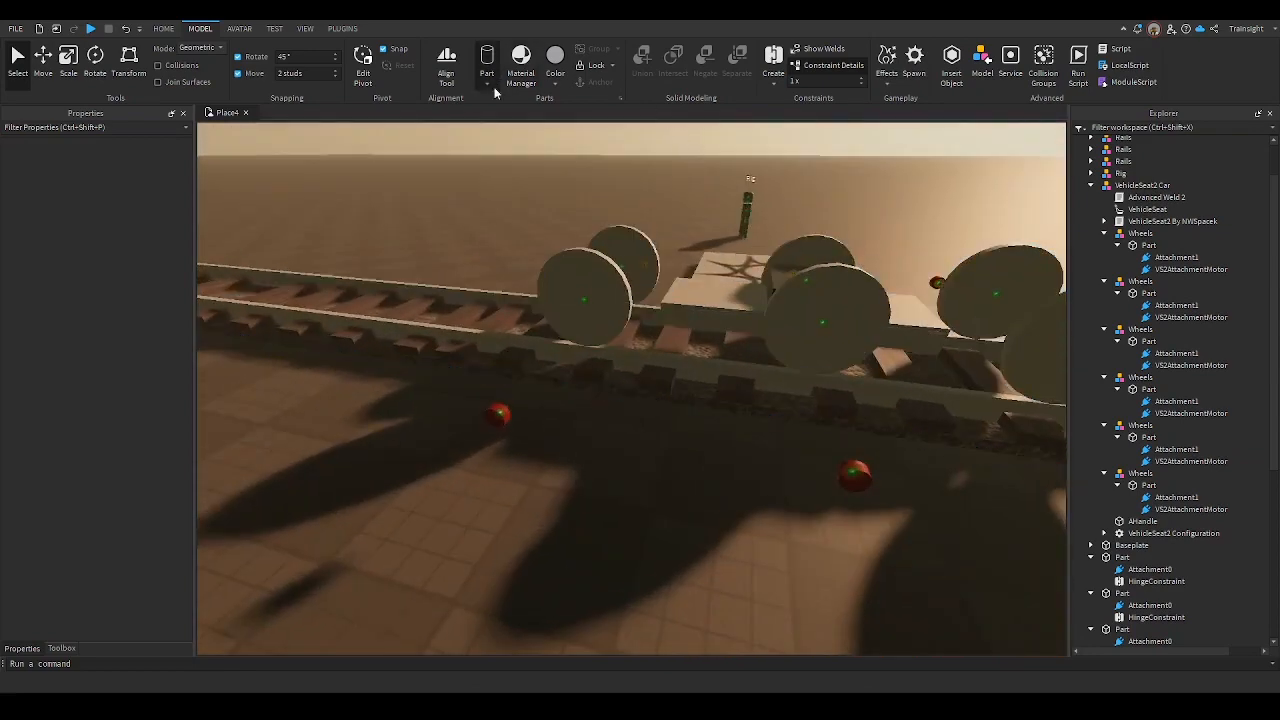
Insert a block part, place it beside the first opposite-side pin, and colour it Really black
click(487, 58)
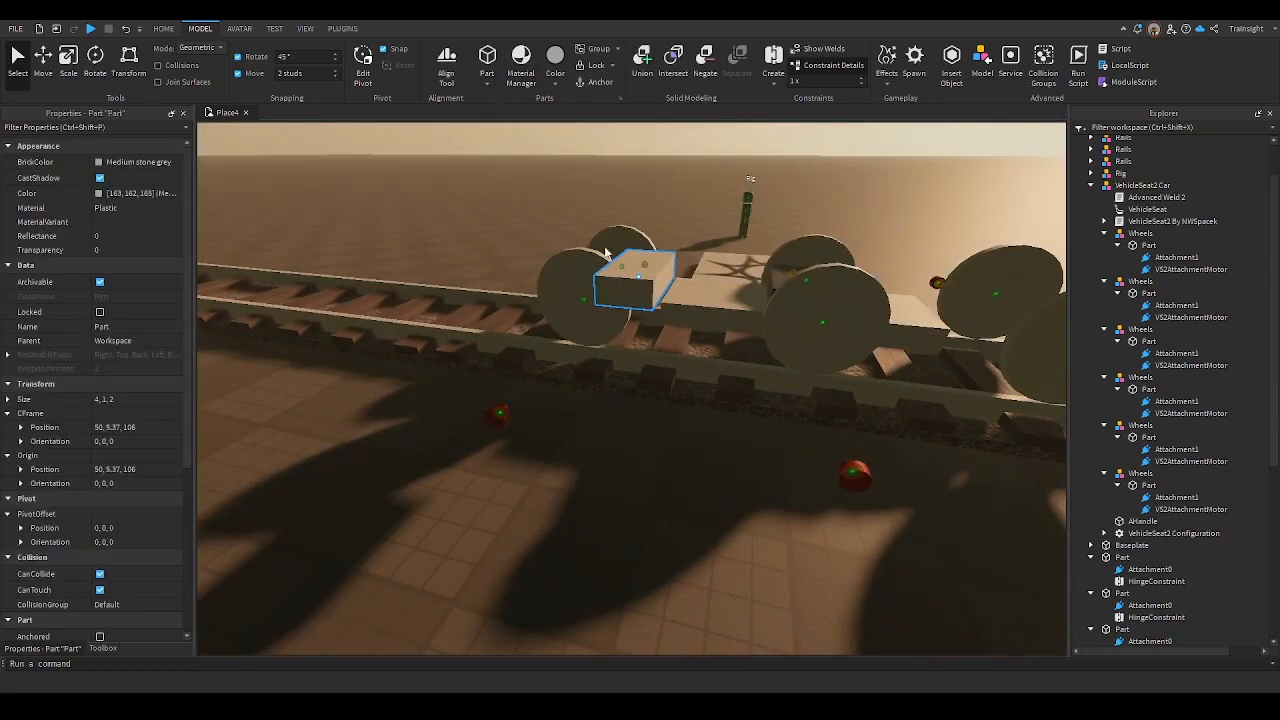
click(620, 448)
drag(623, 272, 523, 489)
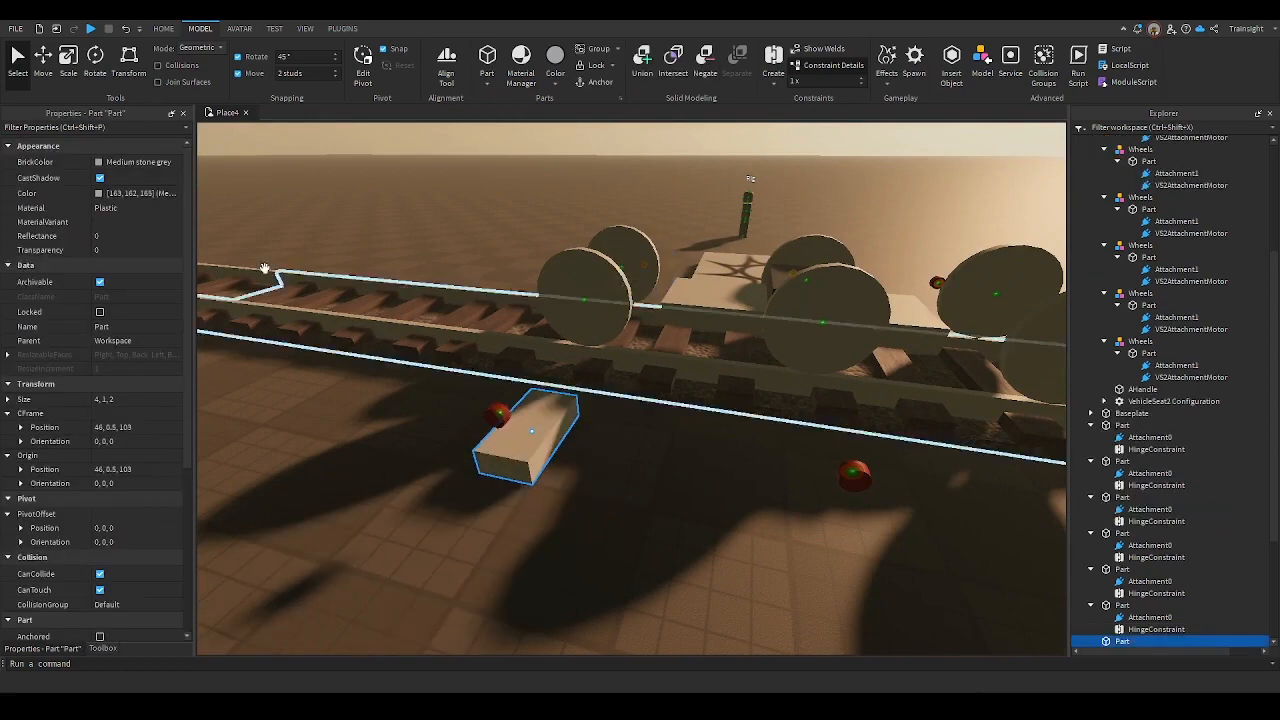
click(122, 163)
click(98, 313)
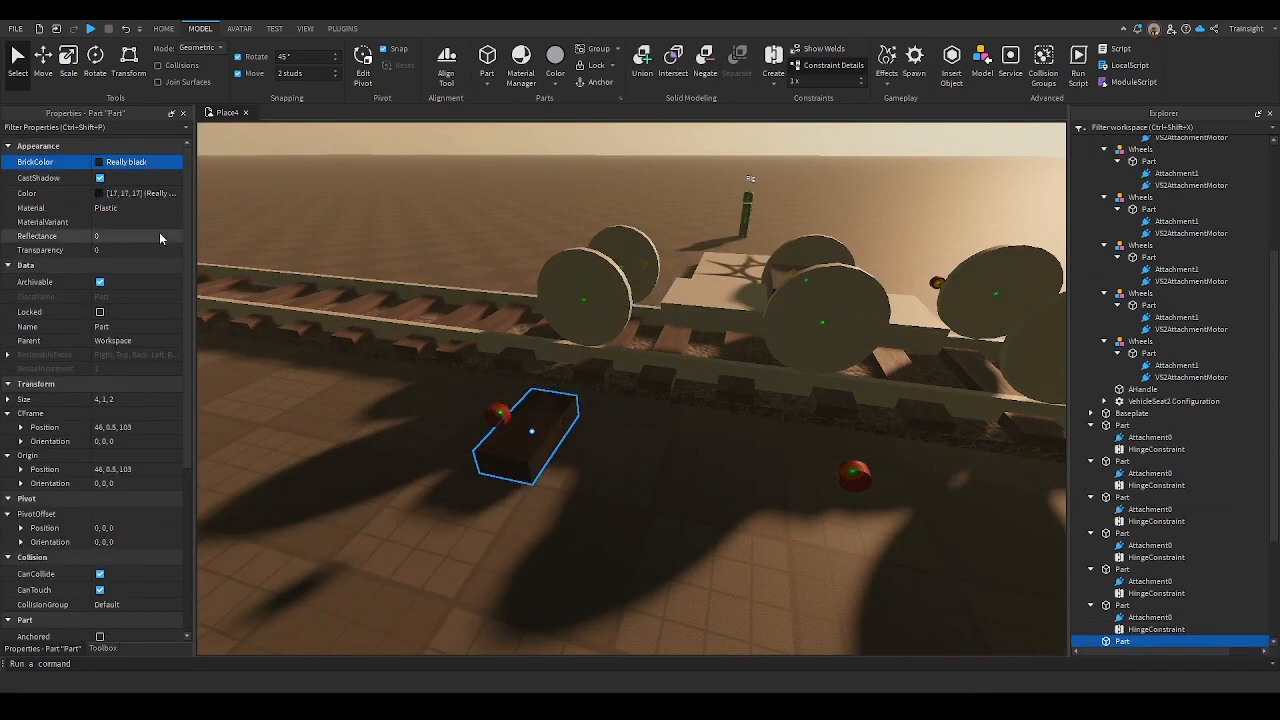
Scale the black block with 0.025-stud snapping to a height of 0.475 studs, level with the first pin
right_drag(501, 363, 501, 363)
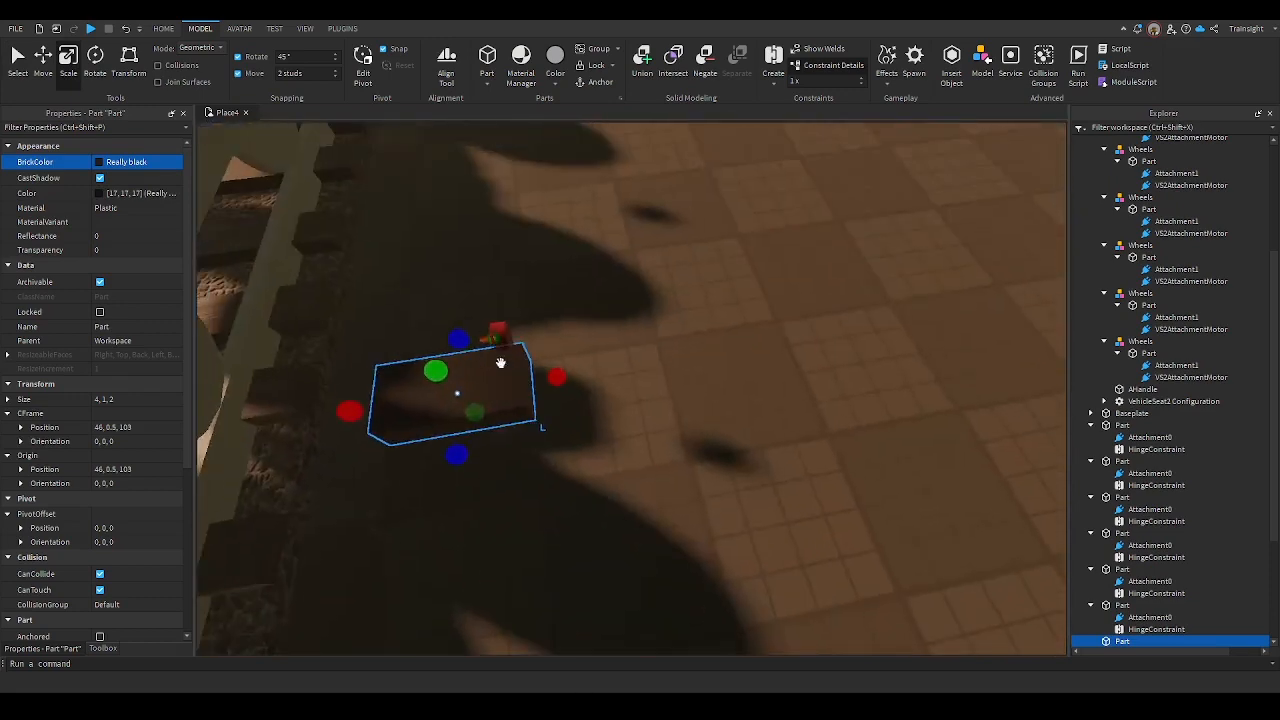
mouse_move(436, 369)
mouse_down()
mouse_move(422, 300)
mouse_move(437, 345)
mouse_up()
drag(438, 378, 391, 317)
right_drag(391, 317, 416, 315)
scroll(587, 464, down, 2)
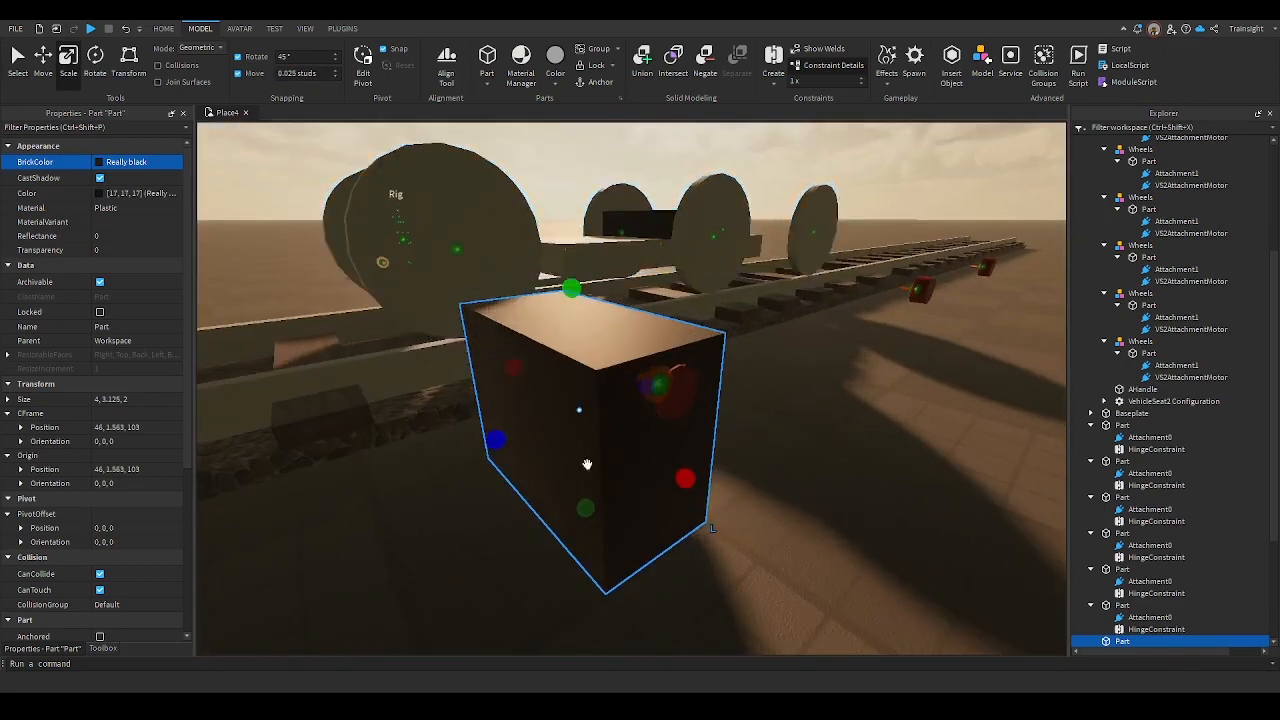
drag(585, 510, 586, 398)
drag(571, 286, 568, 306)
Reduce the black block to 0.15 studs wide and 1 stud long, keeping it against the first pin
key(a)
mouse_move(569, 307)
right_down()
mouse_move(586, 314)
mouse_move(571, 304)
right_up()
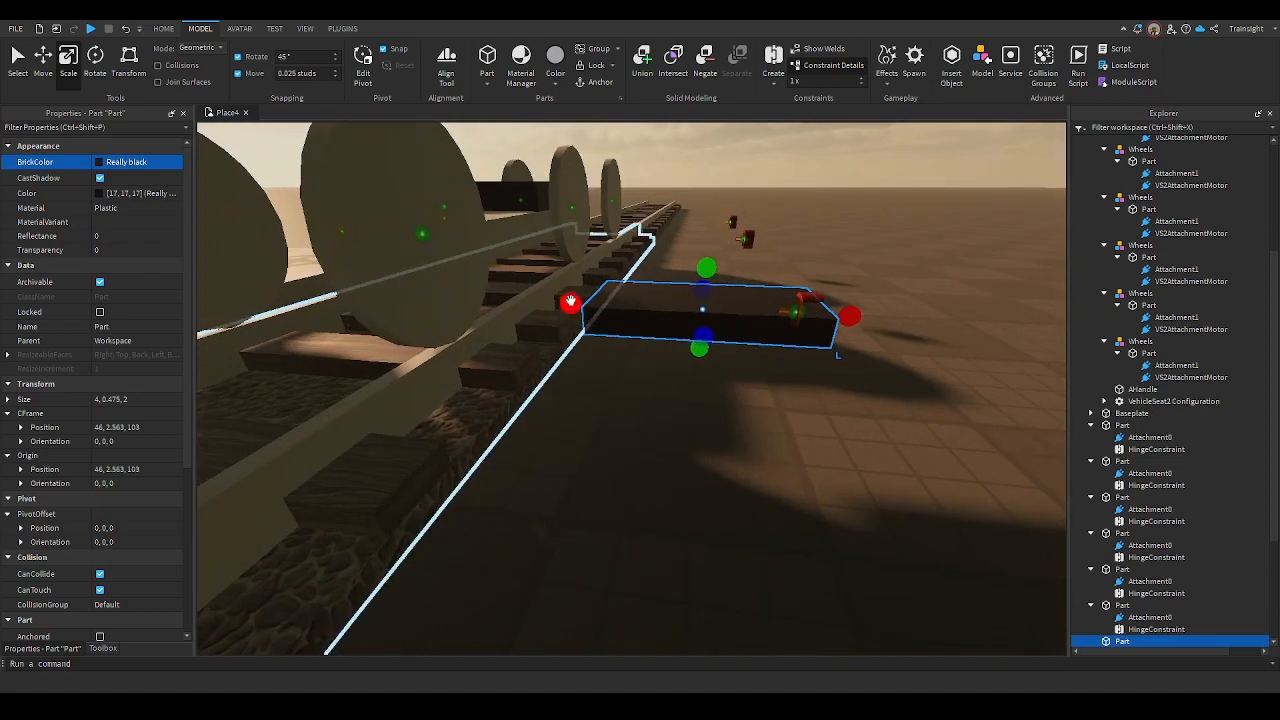
drag(571, 303, 765, 371)
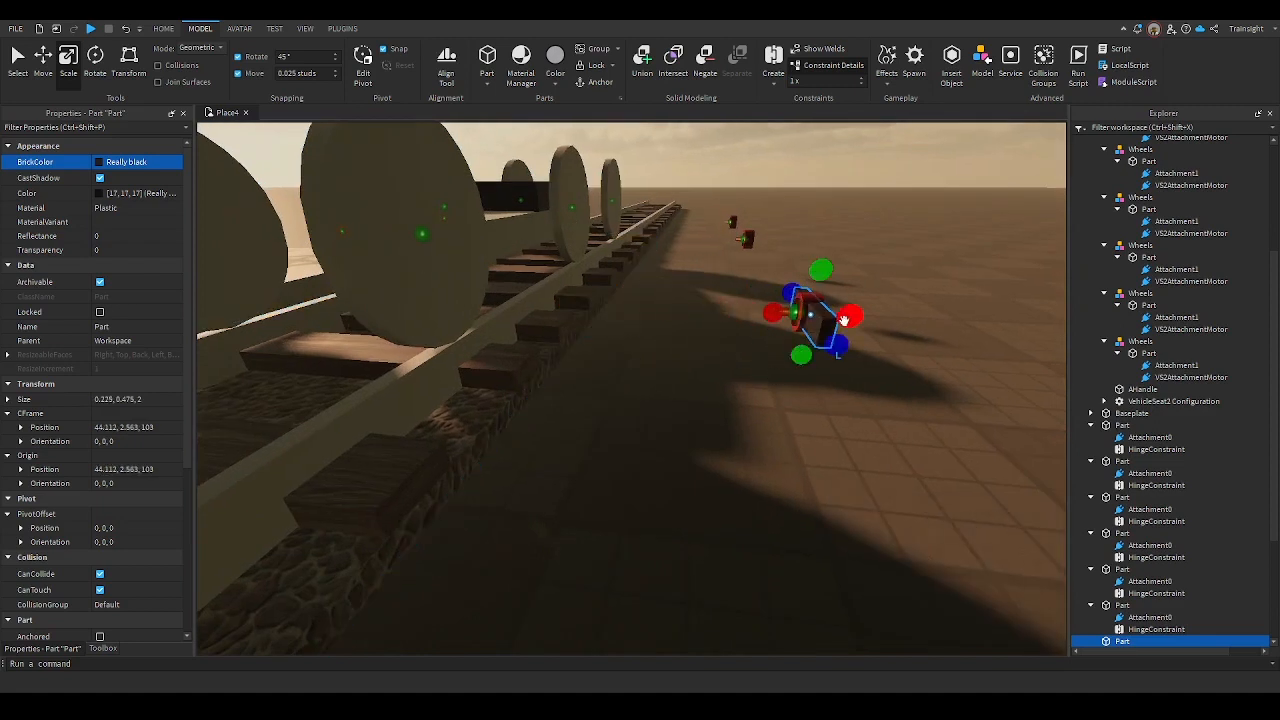
drag(840, 321, 843, 317)
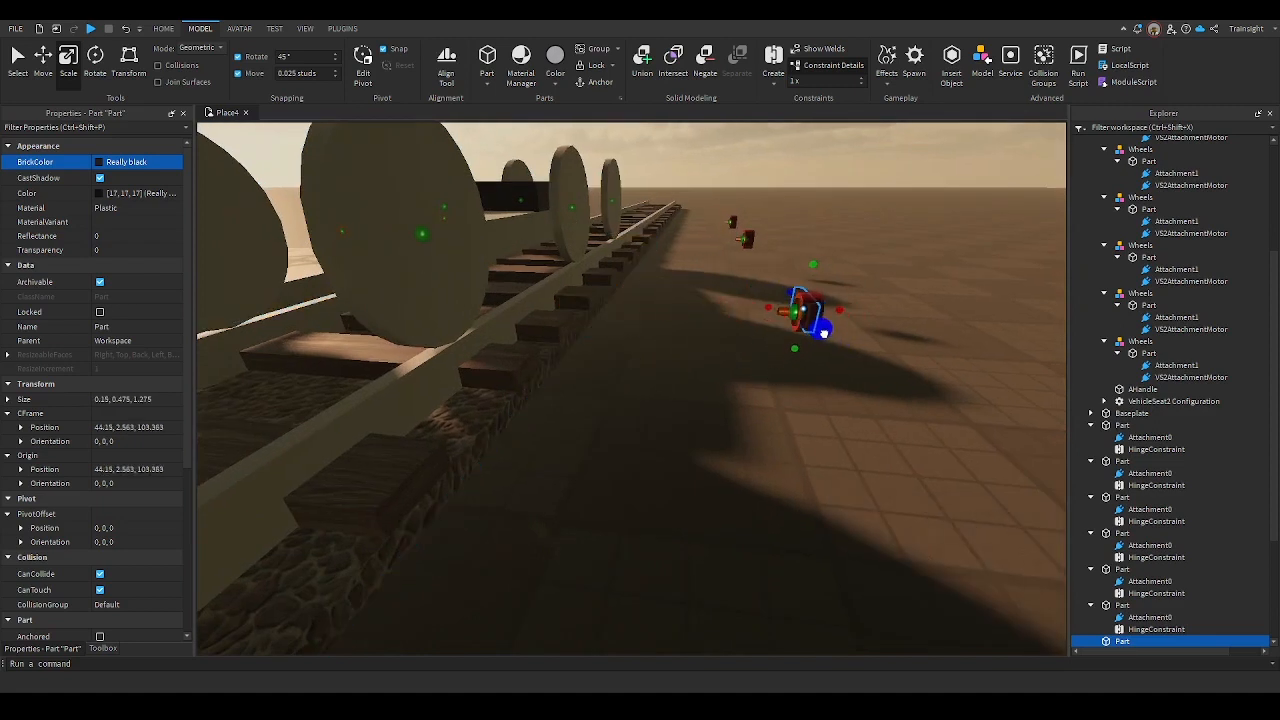
Trim the black bar to 0.375 studs high and 0.875 studs long, shortening its end at the first pin
right_drag(816, 334, 812, 334)
key(d)
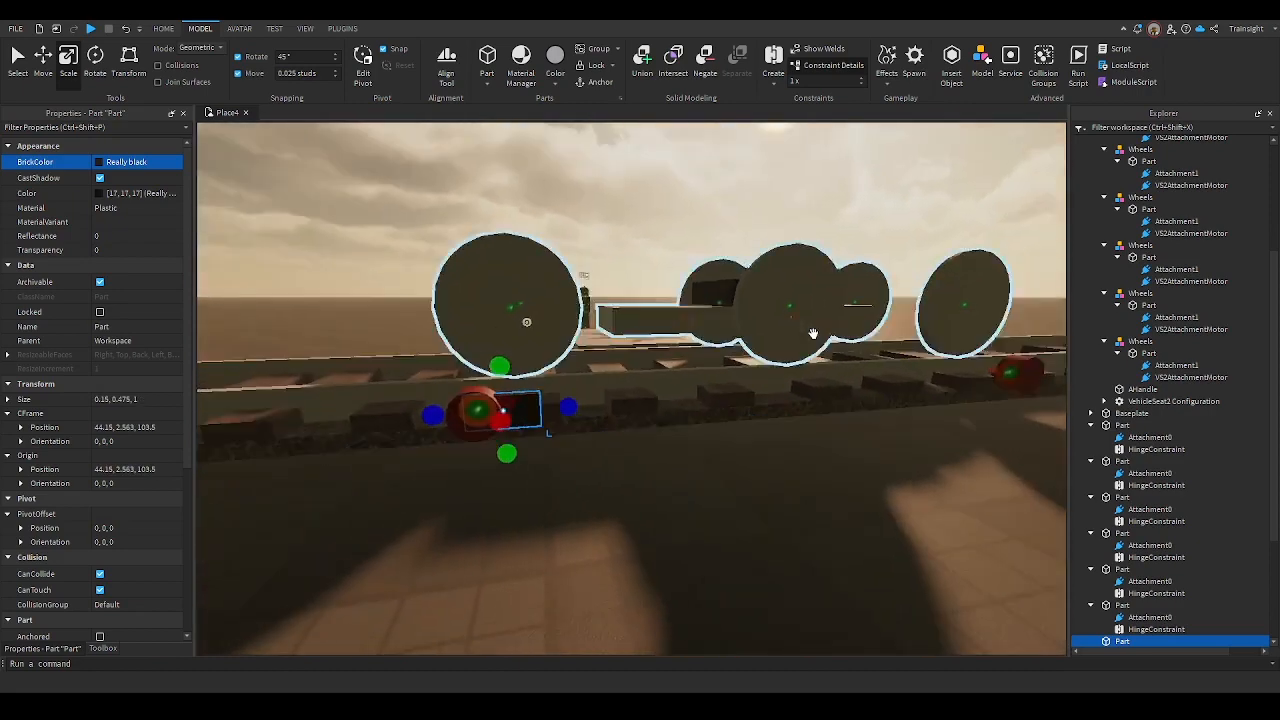
drag(505, 360, 500, 361)
drag(415, 413, 423, 415)
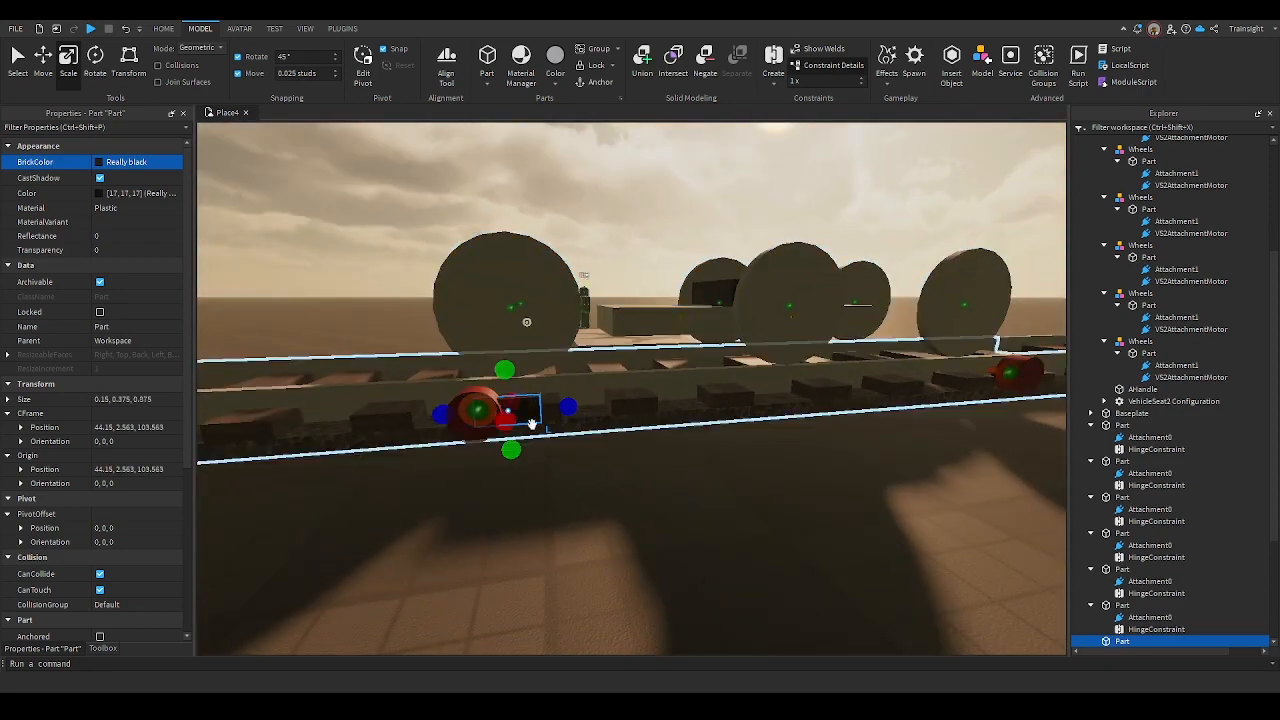
Extend the black bar along the track past the middle pin to a length of 11.85 studs
drag(571, 404, 637, 405)
key(d)
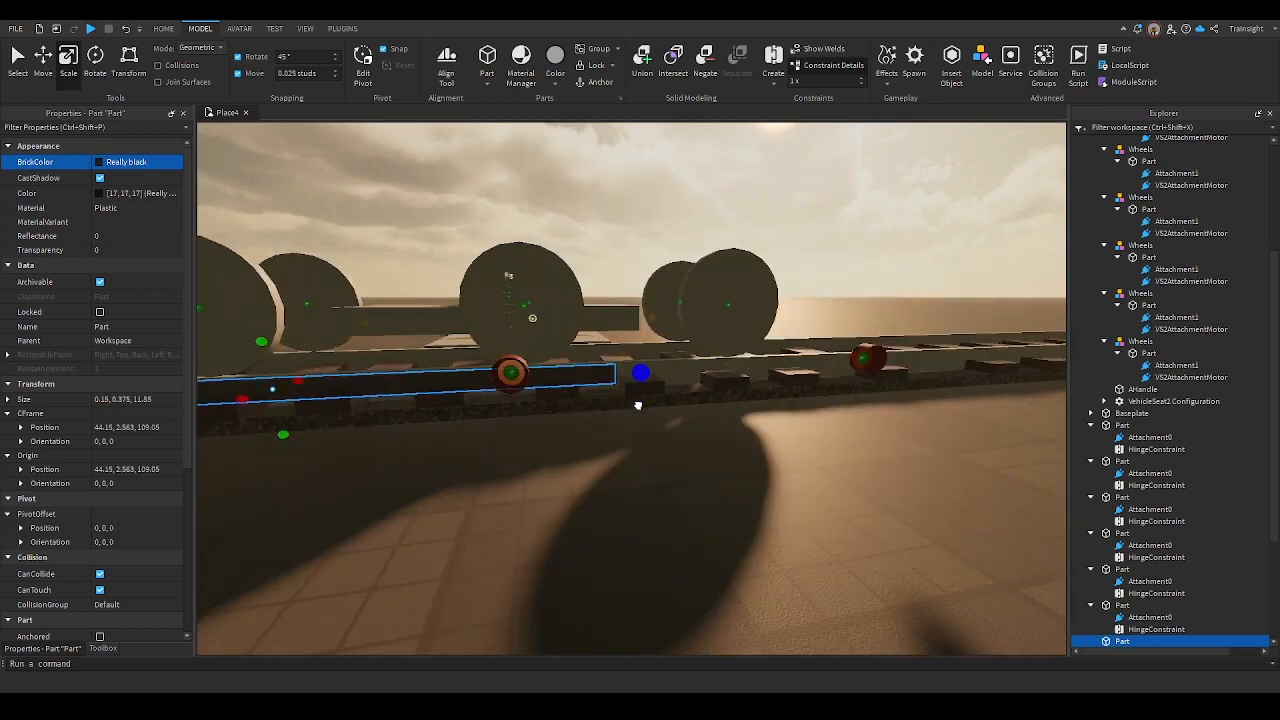
key(a)
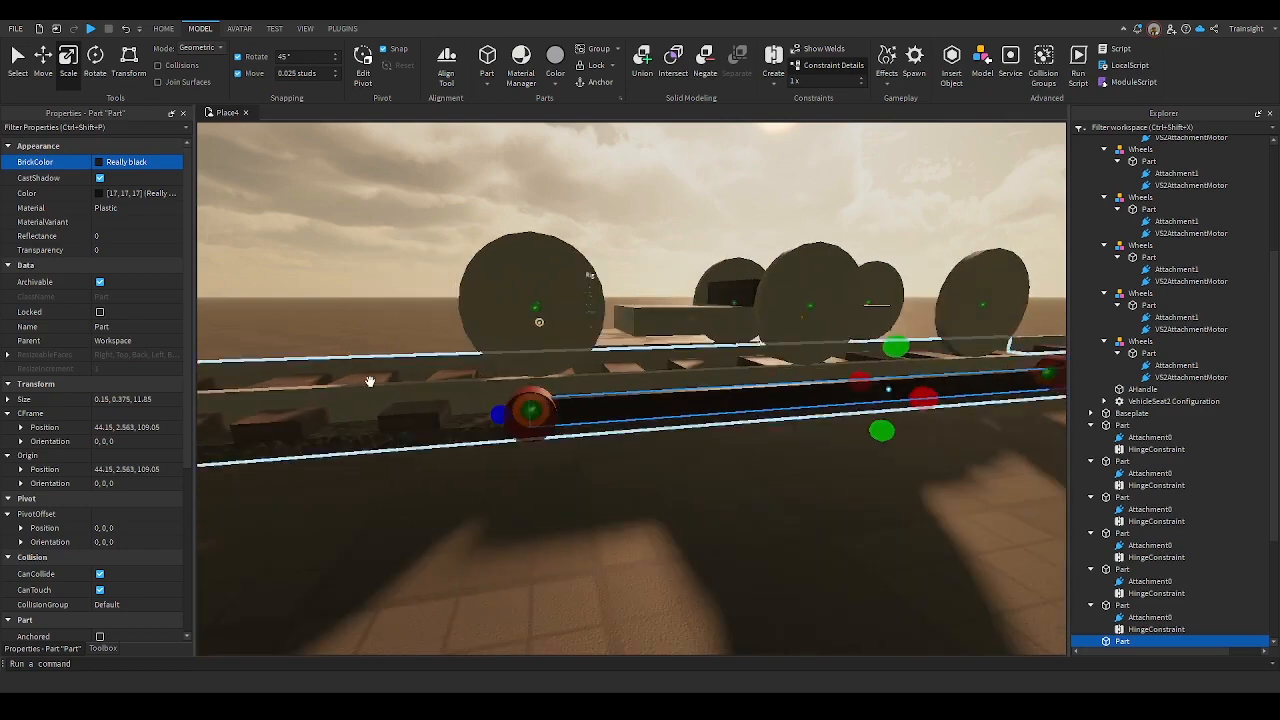
Raise the black rod by 0.025 studs and lengthen it to 18 studs along the three red hubs
click(43, 55)
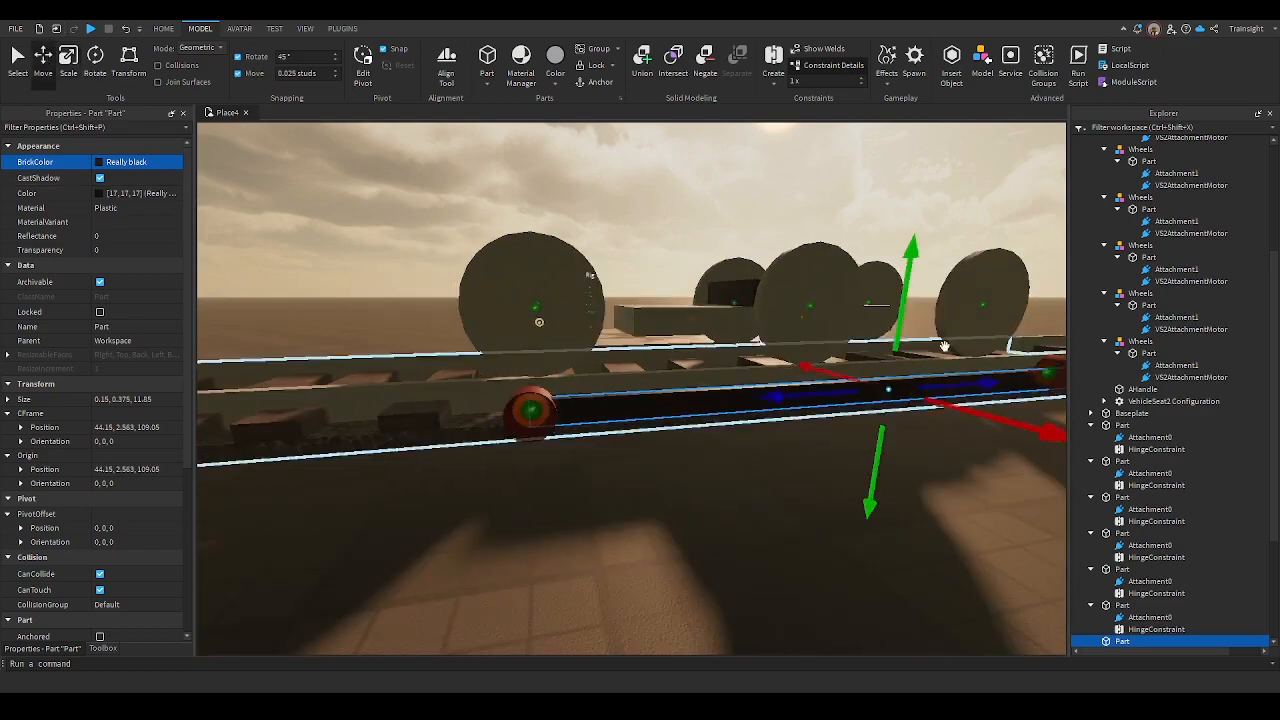
mouse_move(909, 280)
mouse_down()
mouse_move(912, 258)
mouse_move(909, 270)
mouse_up()
click(69, 57)
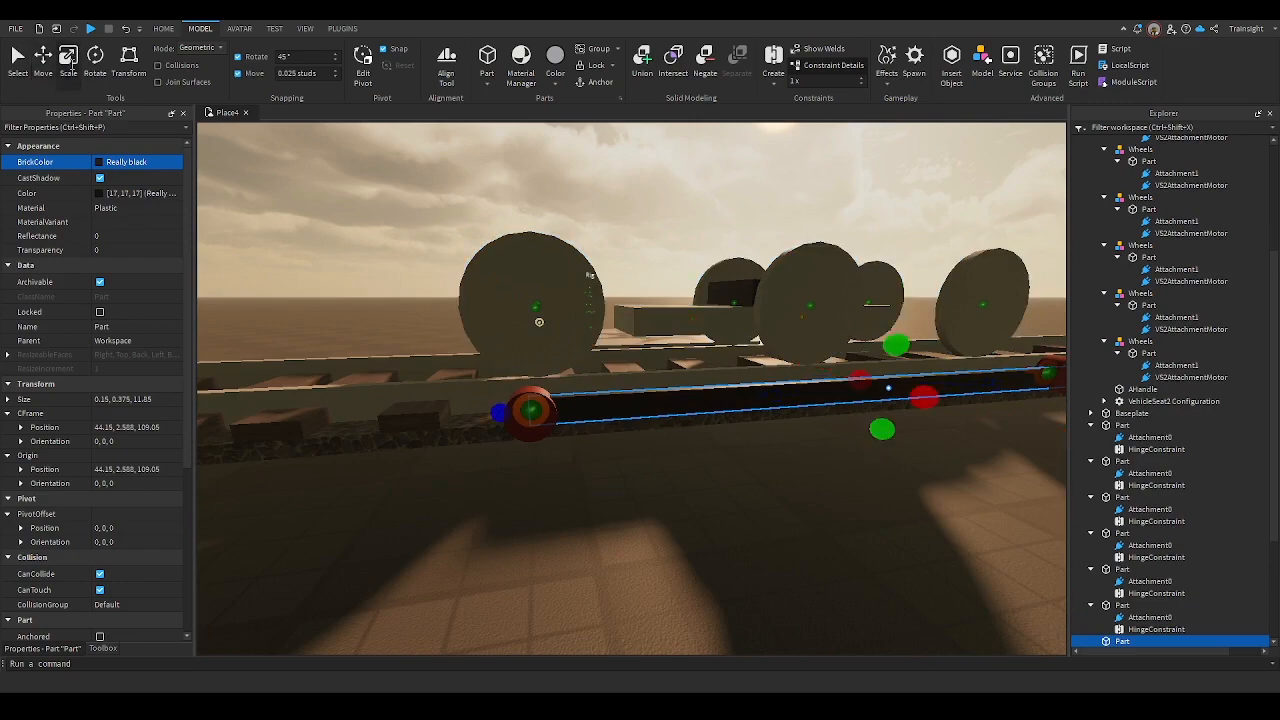
right_drag(700, 330, 640, 330)
key(d)
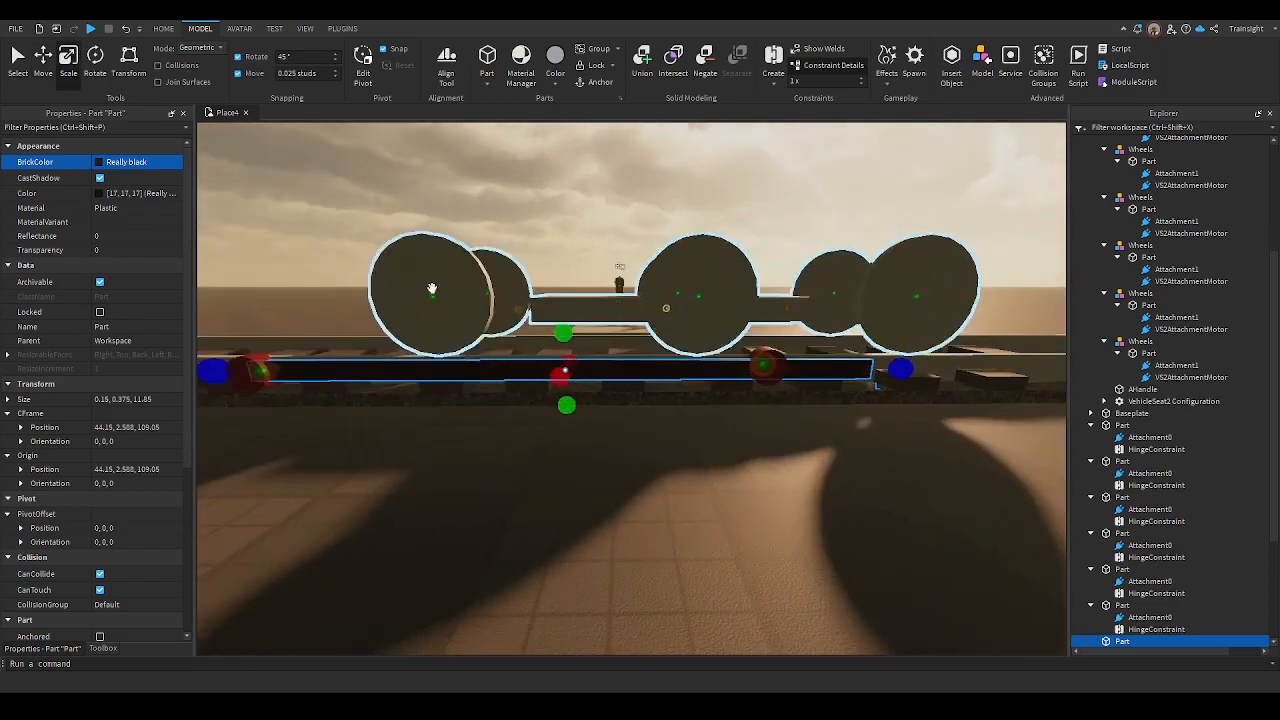
key(a)
key(d)
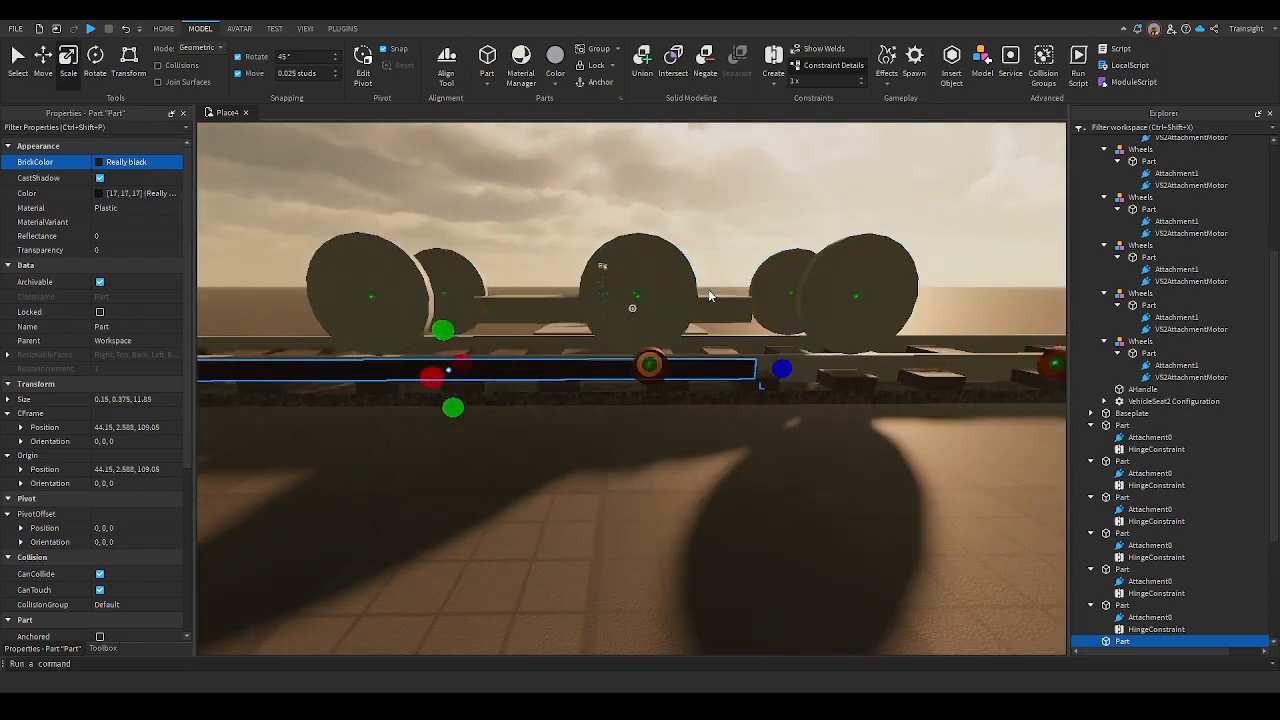
key(d)
drag(771, 369, 780, 370)
key(d)
right_drag(587, 469, 551, 451)
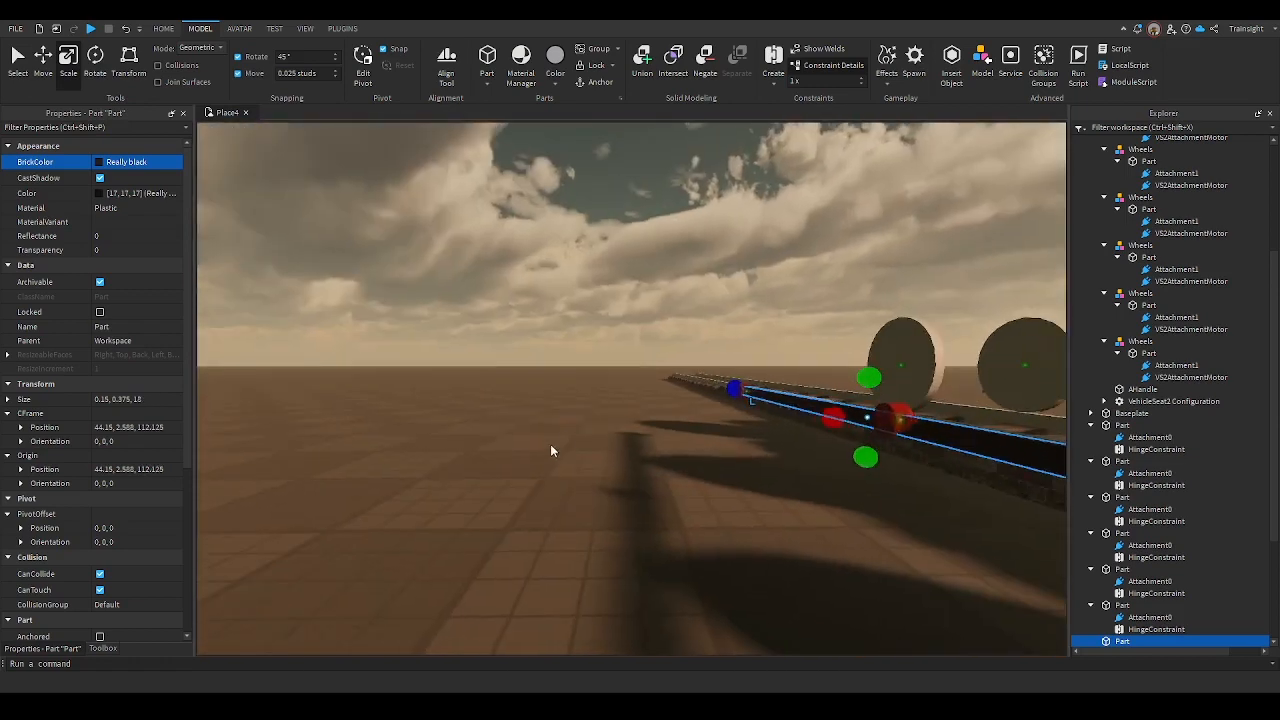
Duplicate the black rod and move the copy to X 63, along the hubs on the platform side
click(43, 60)
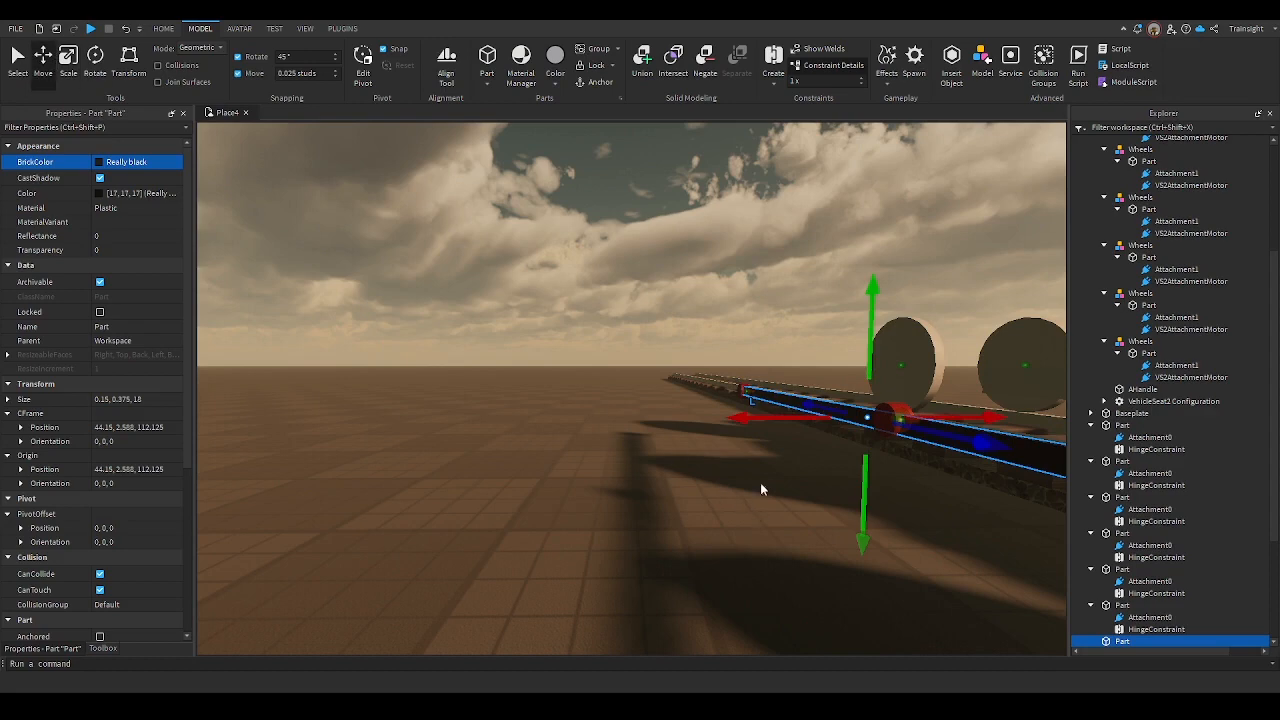
drag(738, 418, 648, 433)
key(d)
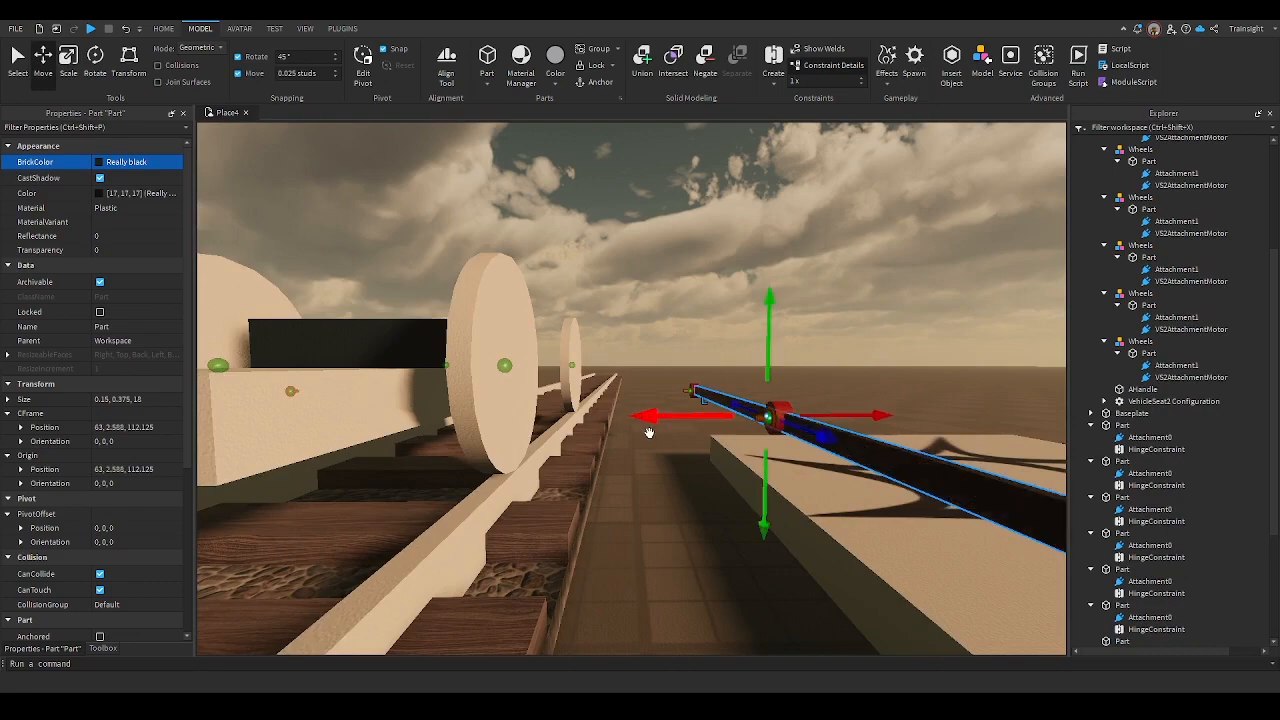
click(803, 314)
right_drag(803, 314, 803, 314)
scroll(803, 314, down, 4)
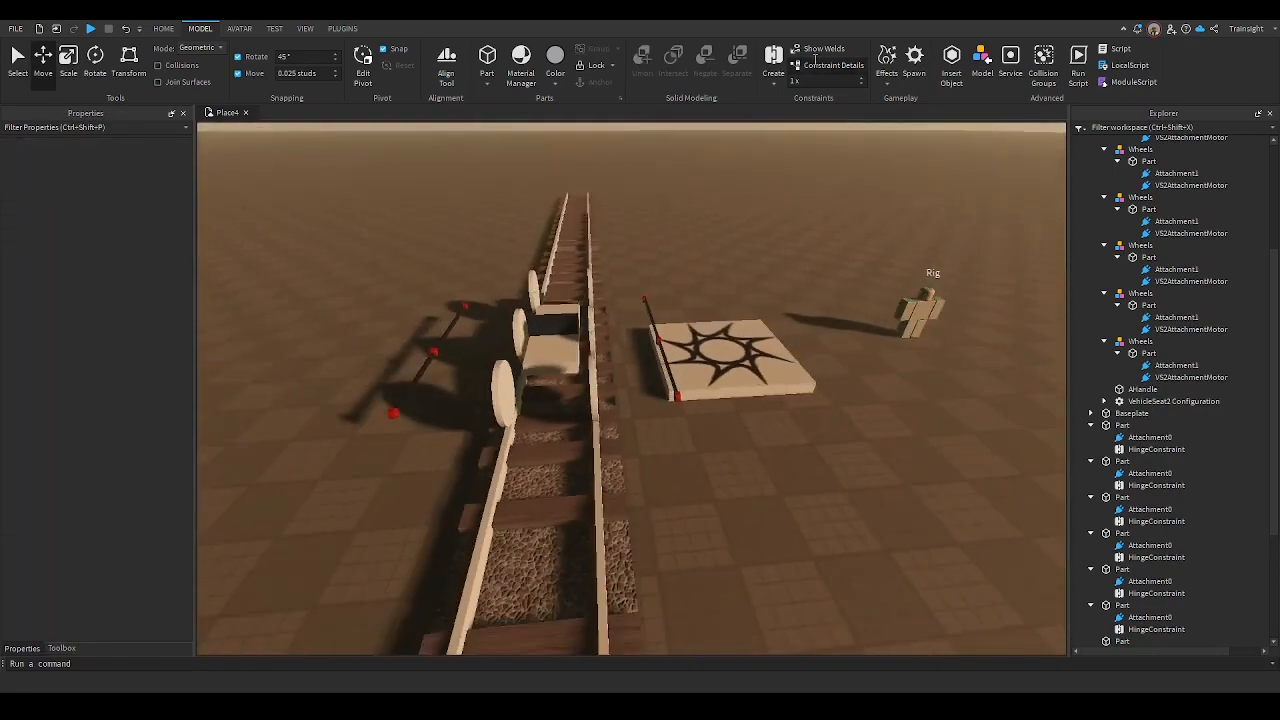
Weld the end hub on the shaded side of the track to its black rod with a WeldConstraint
key(w)
key(a)
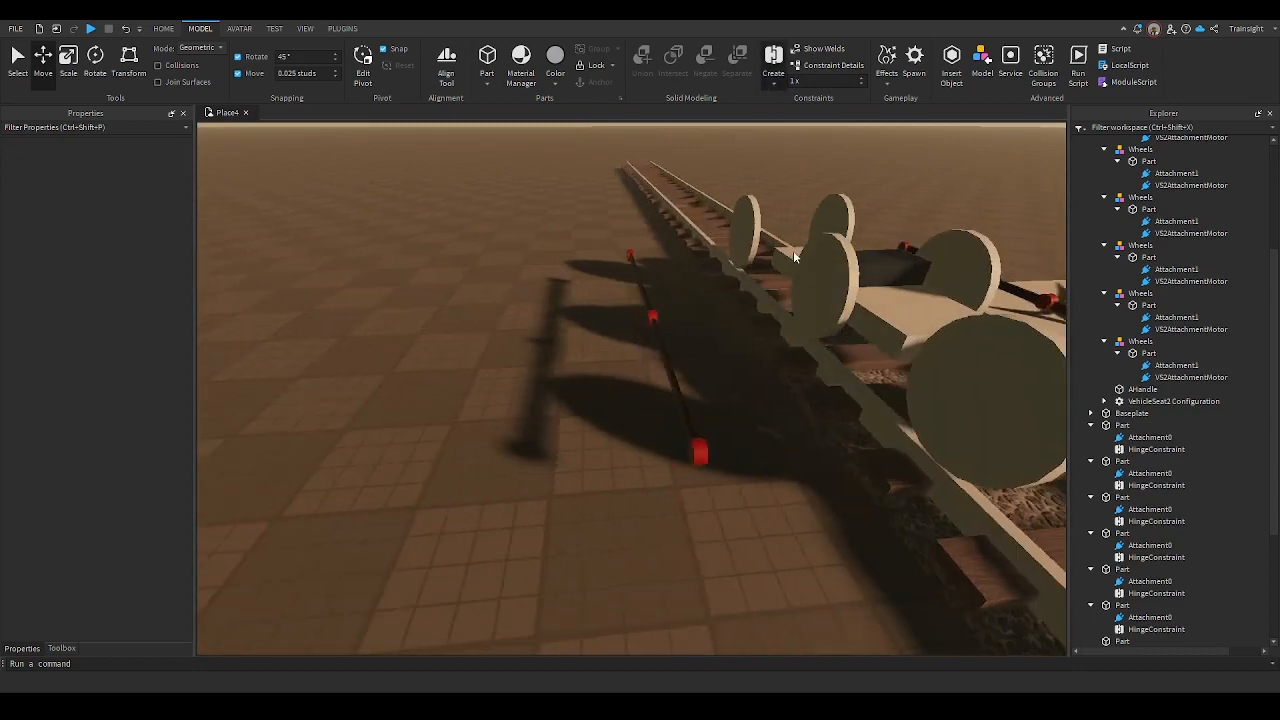
click(794, 263)
key(w)
right_drag(606, 383, 606, 383)
key(s)
key(w)
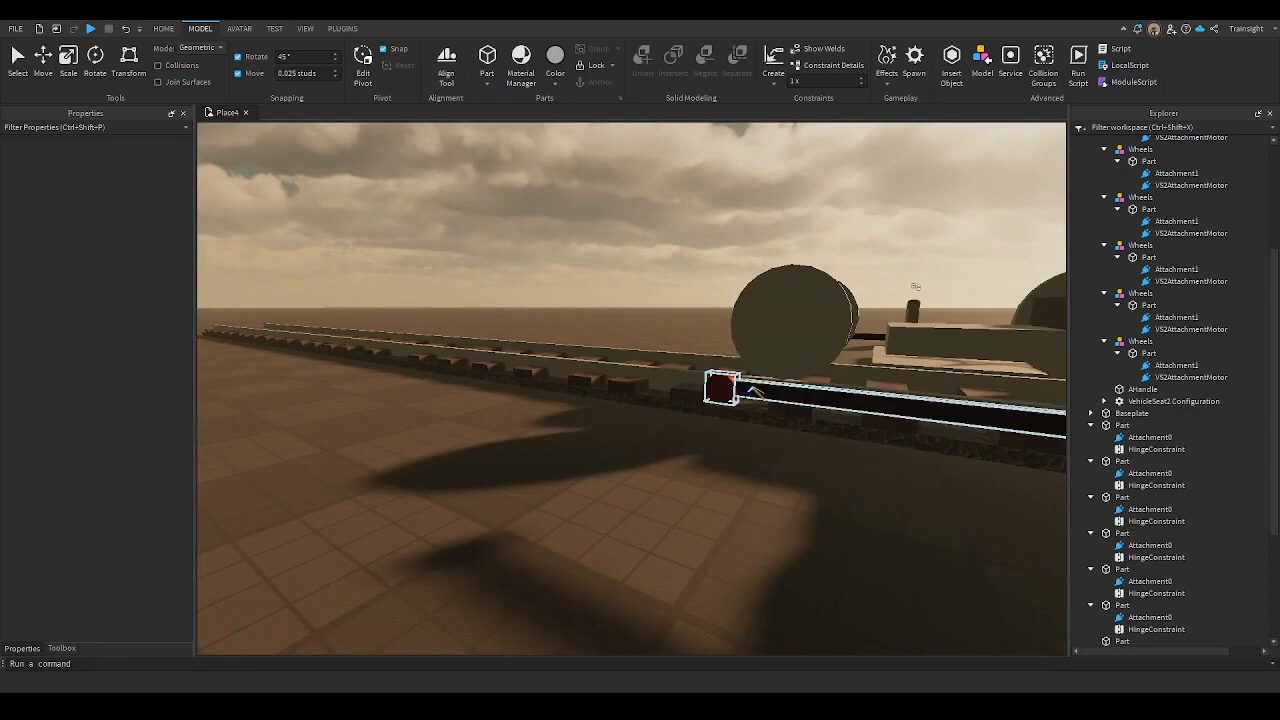
click(752, 392)
click(744, 520)
Weld the two remaining shaded-side hubs, middle and far end, to the same black rod
right_drag(746, 520, 746, 520)
key(w)
key(a)
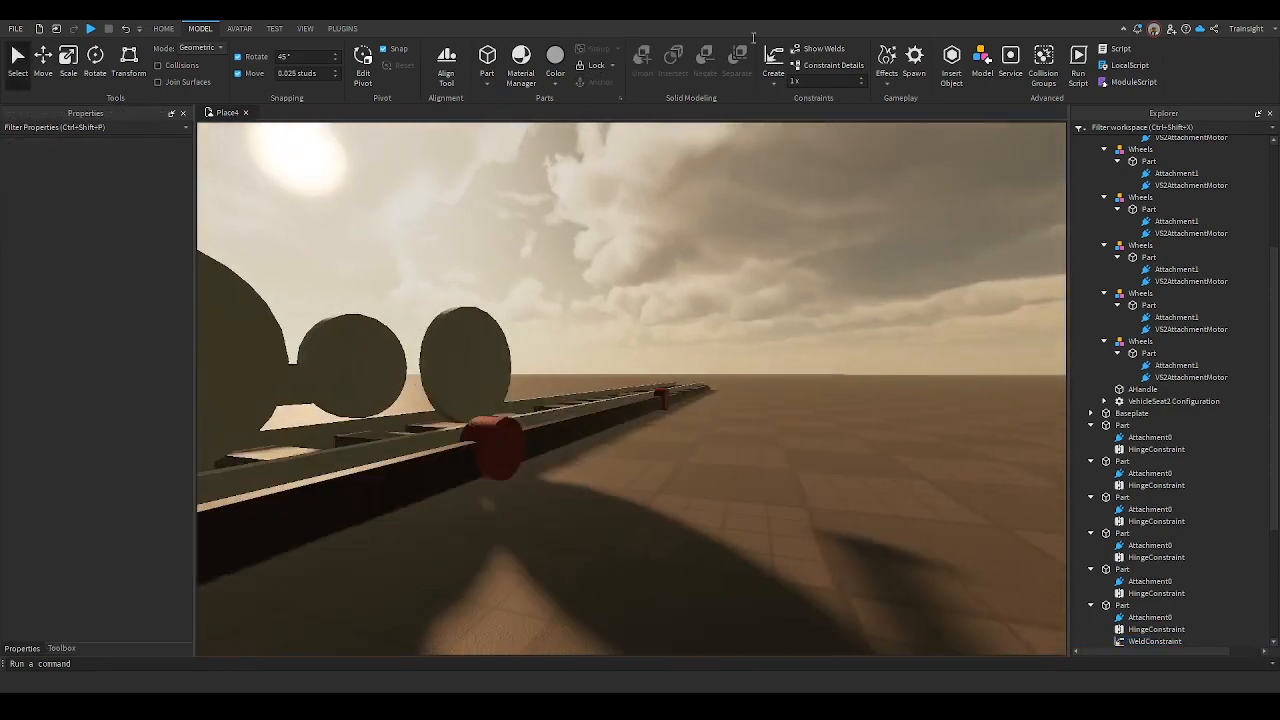
click(586, 423)
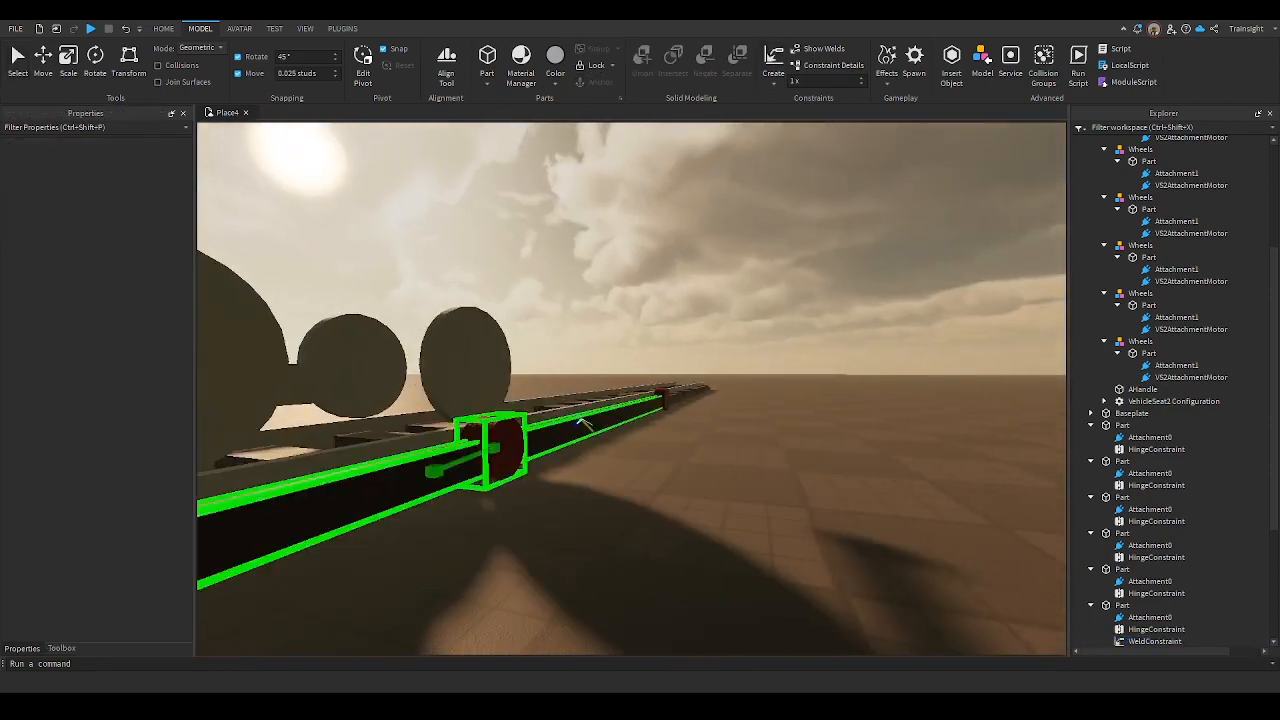
click(701, 498)
right_drag(701, 498, 701, 498)
key(w)
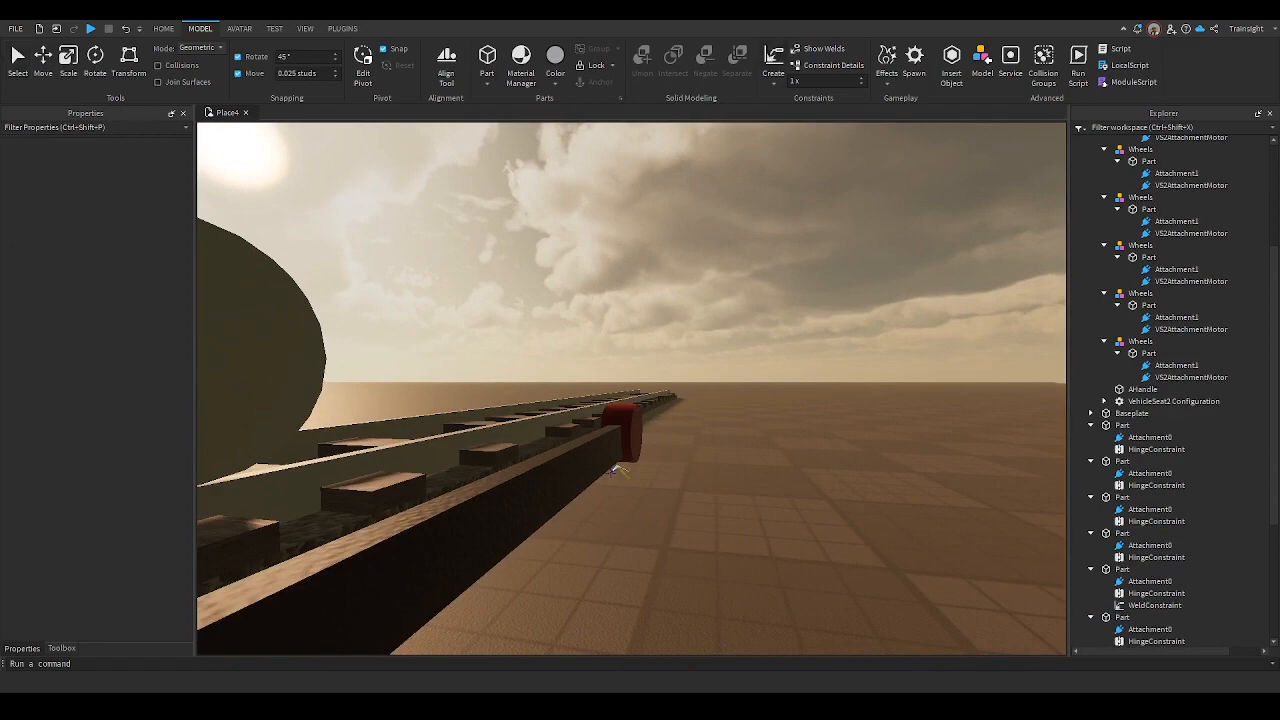
click(625, 447)
Weld the near end hub beside the decorated platform to the platform-side rod
right_drag(738, 585, 738, 585)
key(w)
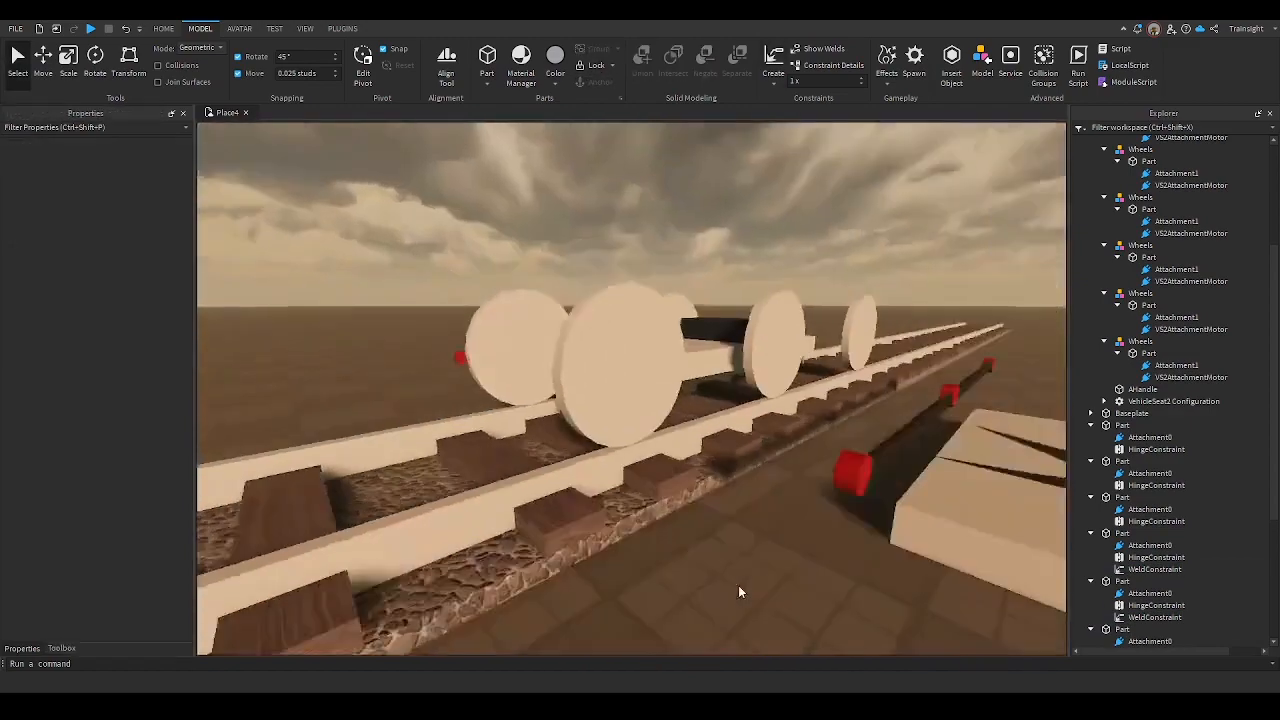
key(w)
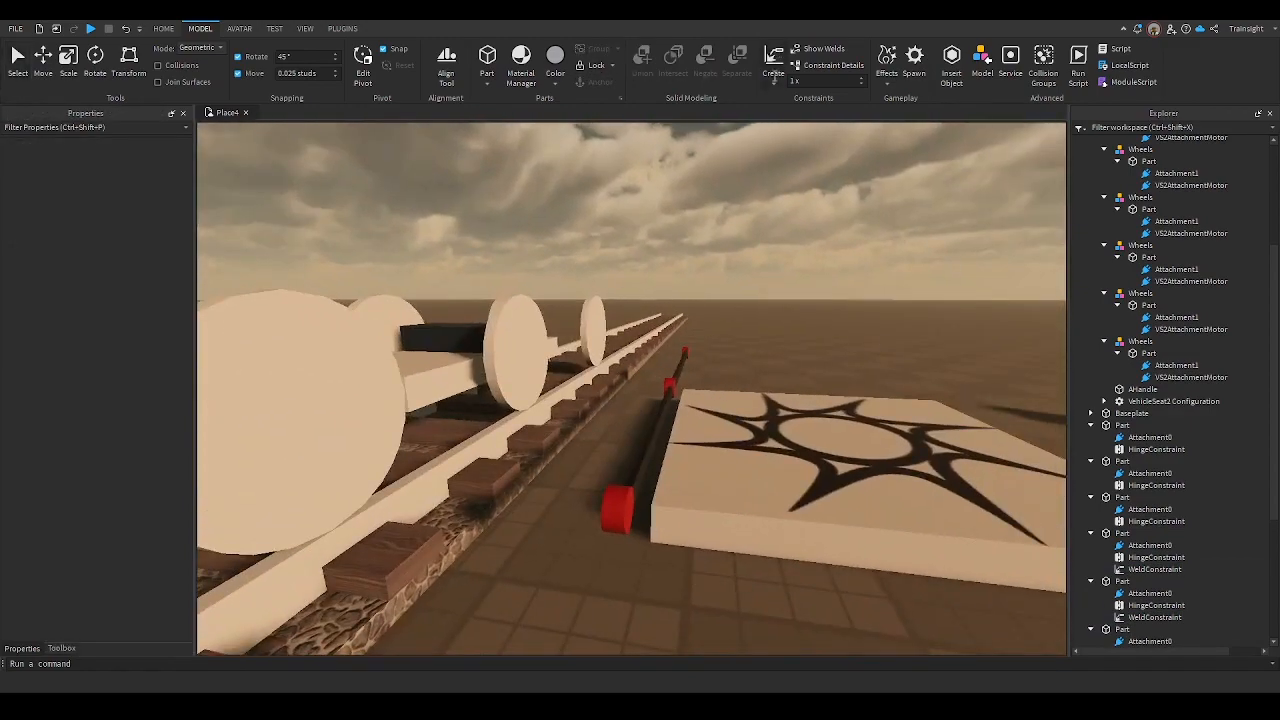
click(642, 478)
click(769, 329)
Weld the middle and far end hubs on the platform side to their rod
key(w)
right_drag(769, 329, 773, 324)
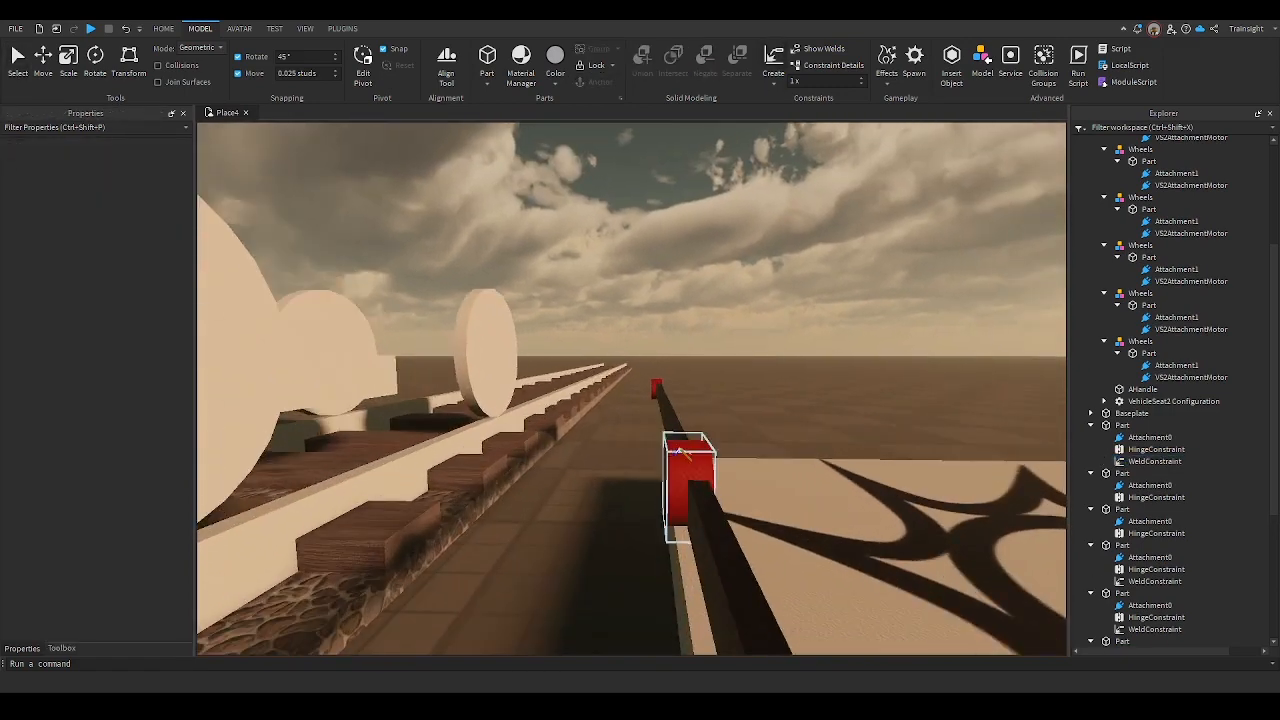
click(679, 424)
click(706, 372)
key(w)
right_drag(706, 372, 706, 372)
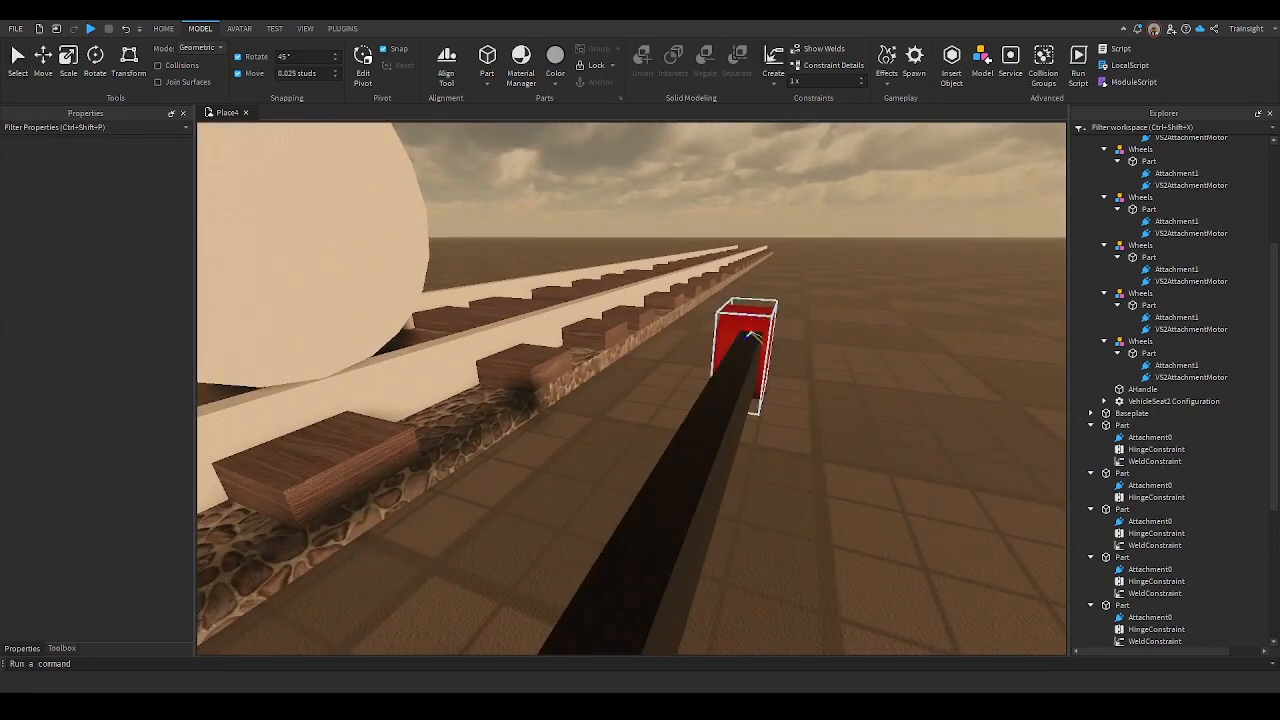
click(728, 396)
click(820, 424)
Select the platform-side rod and nudge it slightly sideways against its hubs
click(727, 431)
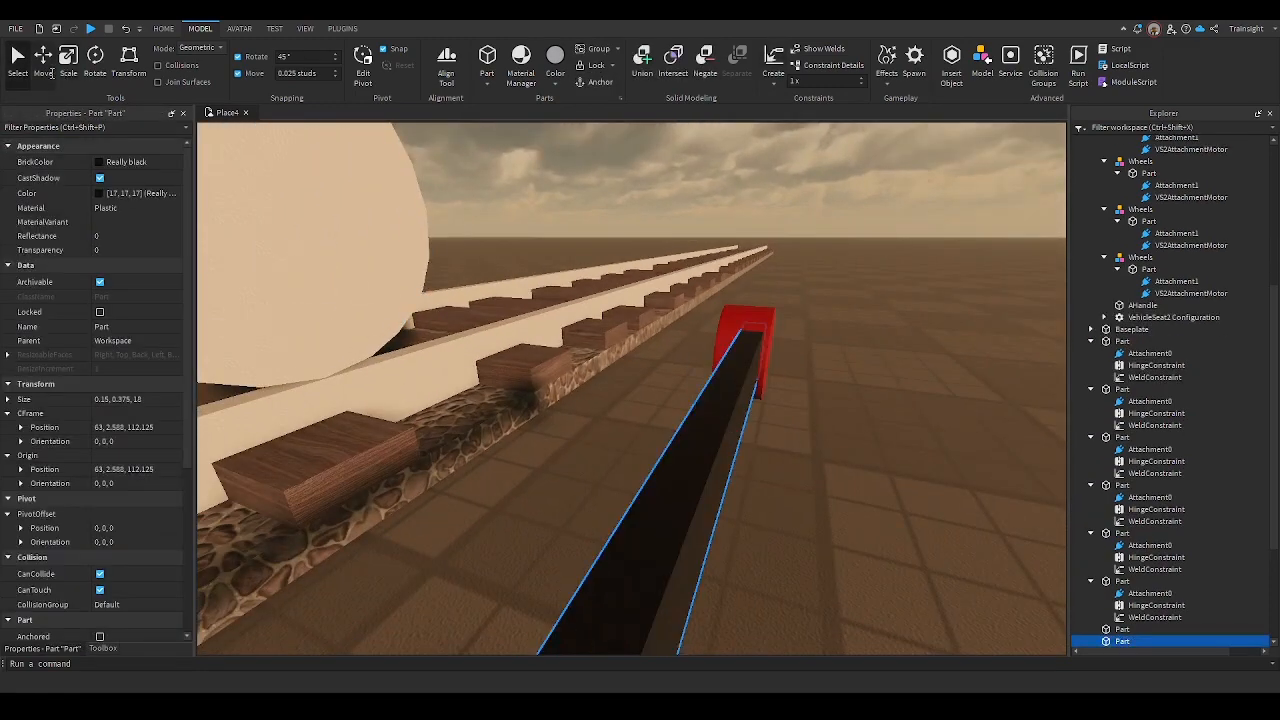
click(51, 73)
key(s)
right_drag(422, 302, 422, 302)
key(w)
key(w)
drag(722, 338, 716, 338)
click(766, 280)
key(s)
key(s)
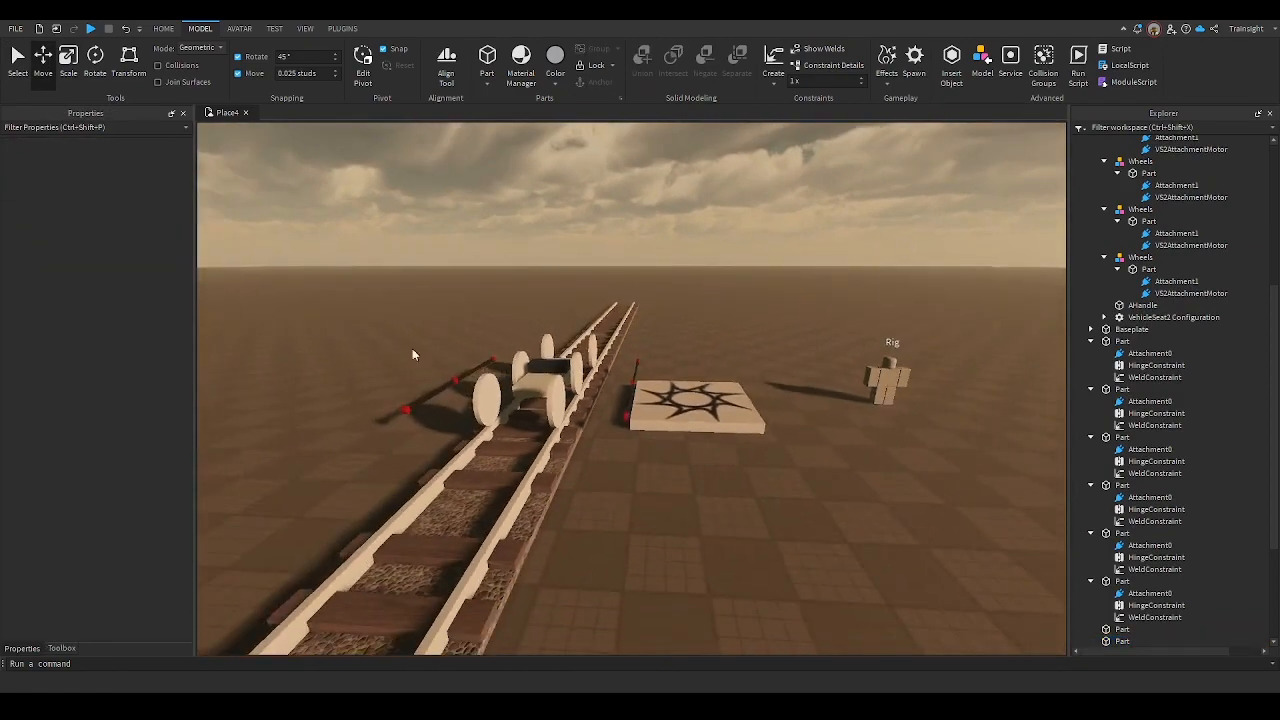
Select the shaded-side rod with its three hubs and move the assembly against the wheels on that side of the car
key(w)
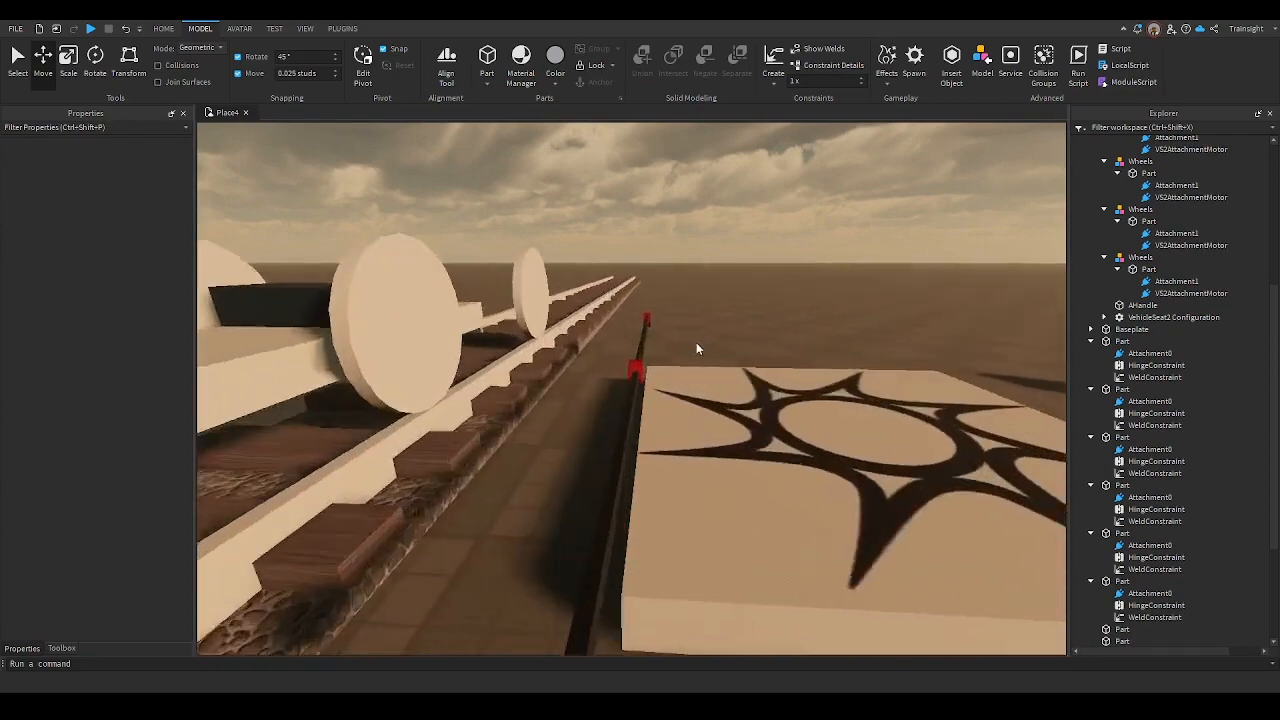
right_drag(696, 342, 695, 343)
key(s)
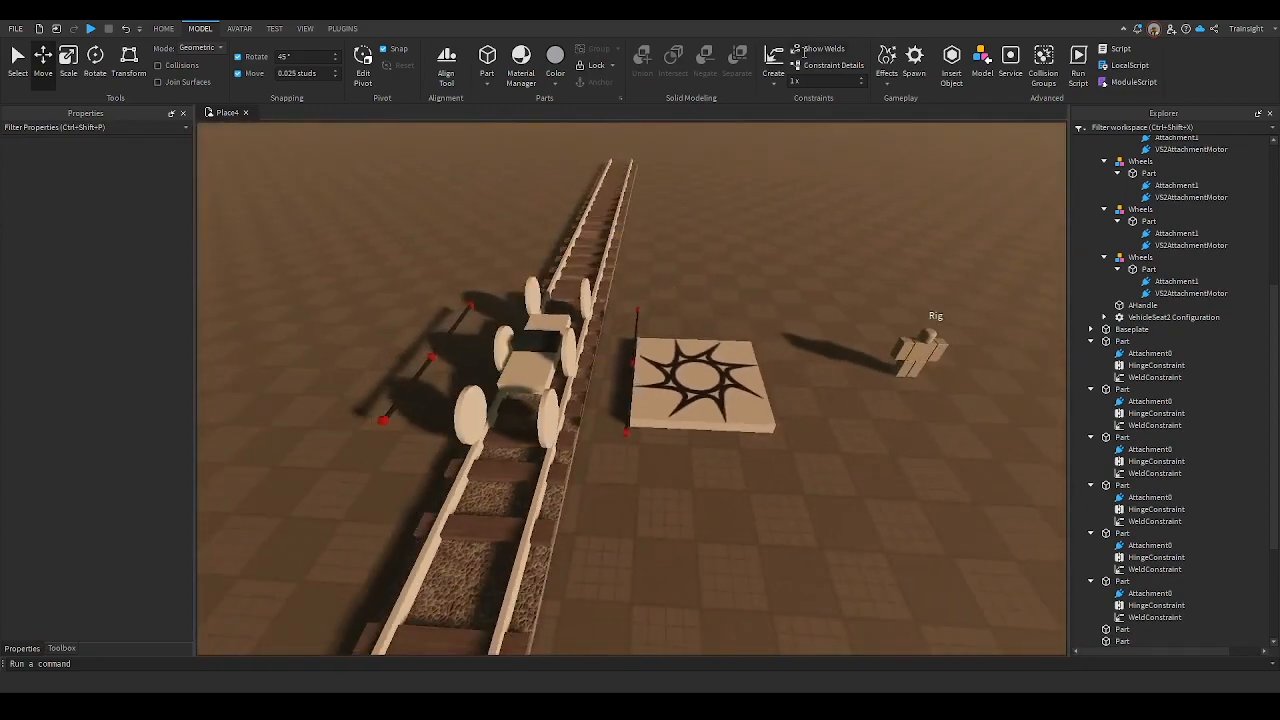
right_drag(448, 254, 449, 255)
key(a)
drag(449, 253, 528, 488)
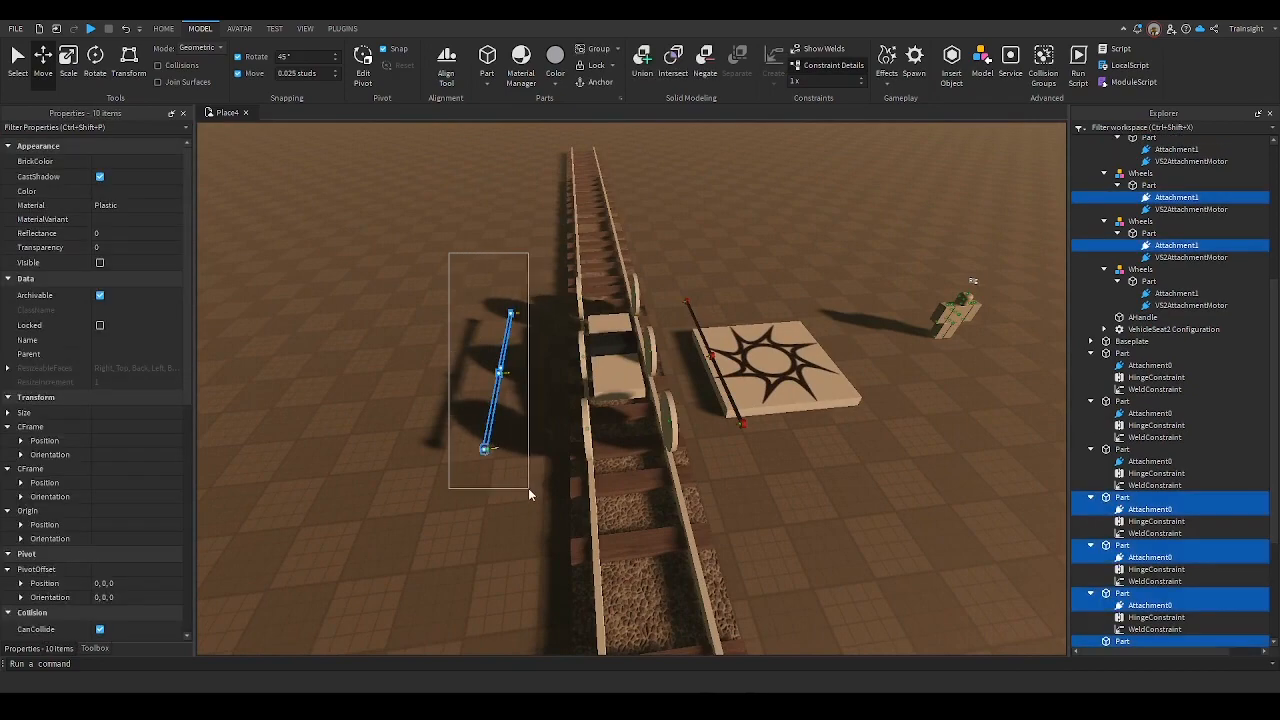
drag(635, 361, 637, 362)
key(w)
right_drag(637, 362, 636, 360)
drag(610, 245, 652, 256)
Select the platform-side rod with its hubs and move the assembly tight against the car's wheels on that side
key(s)
right_drag(652, 256, 652, 256)
drag(615, 204, 668, 380)
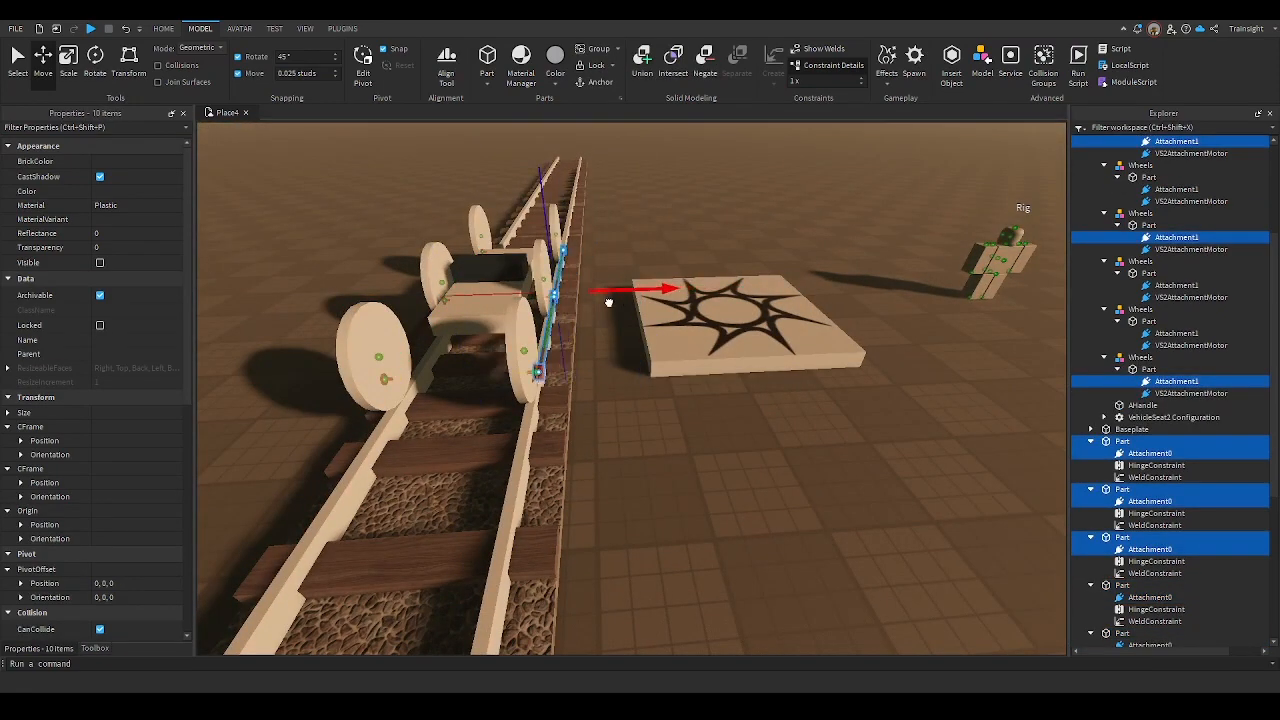
key(w)
right_drag(608, 302, 607, 302)
drag(592, 268, 590, 266)
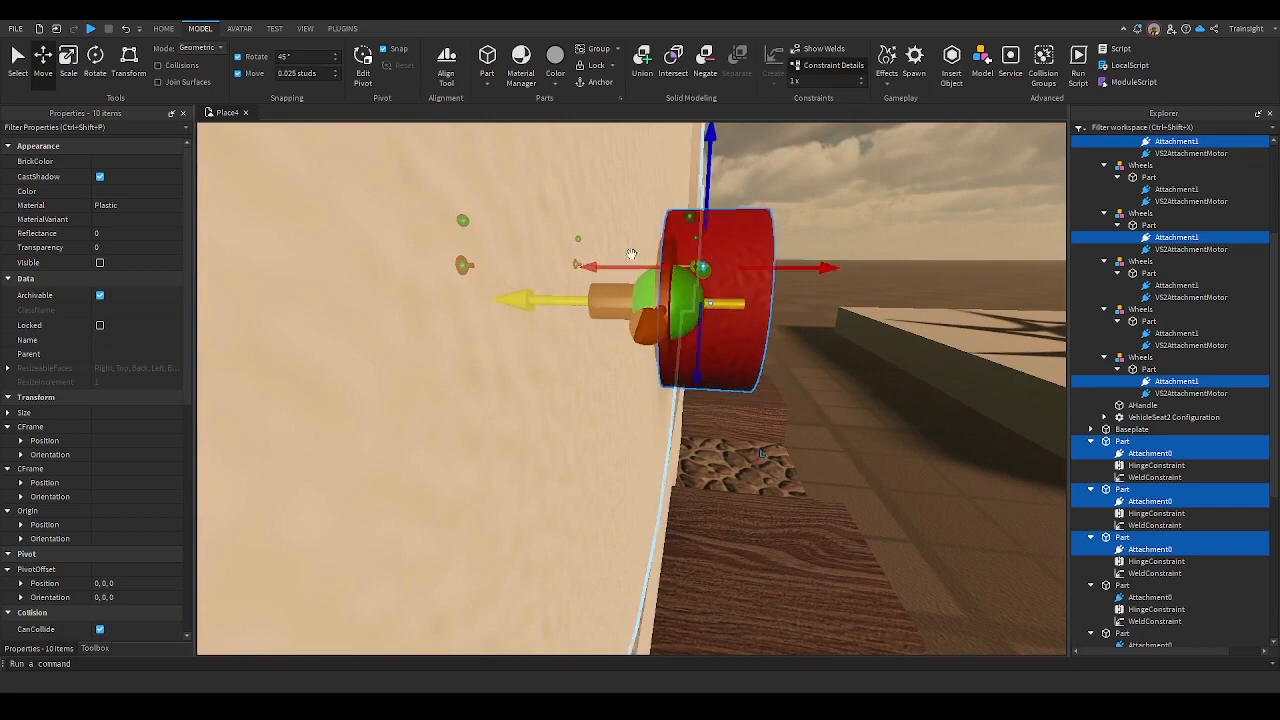
click(806, 213)
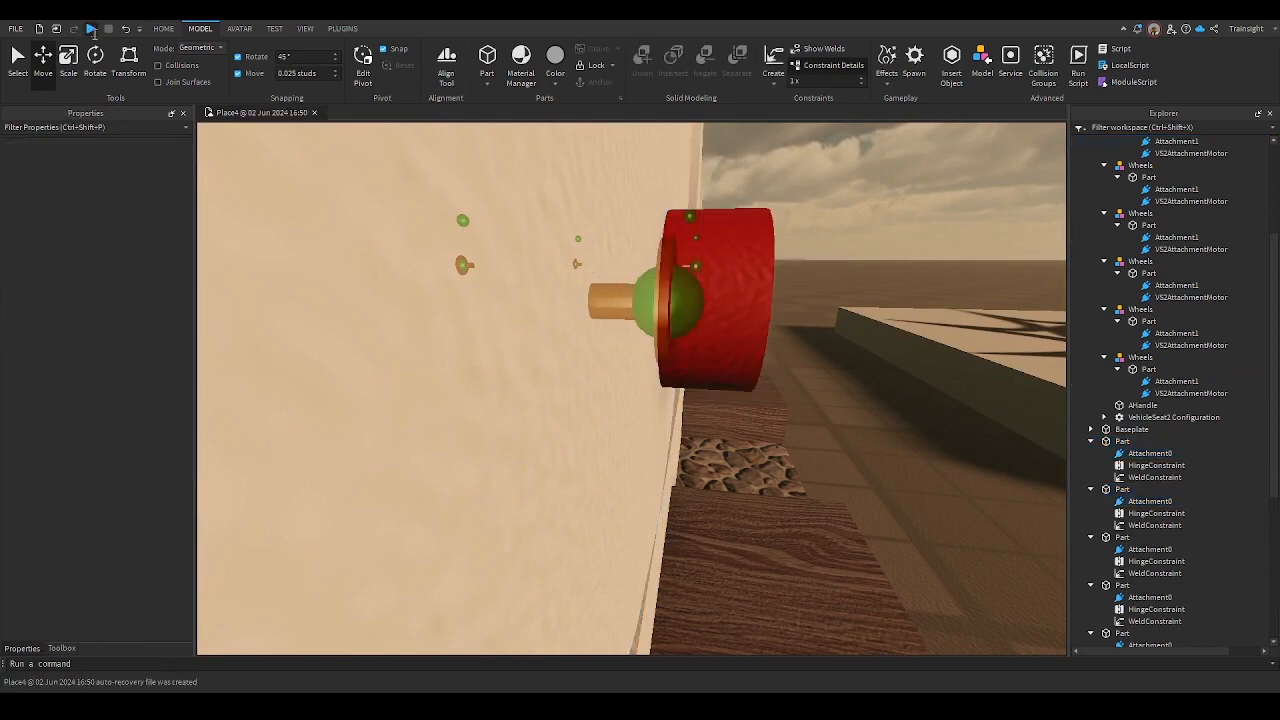
Playtest the car on the rails with the rods in place, and stop the test
click(90, 29)
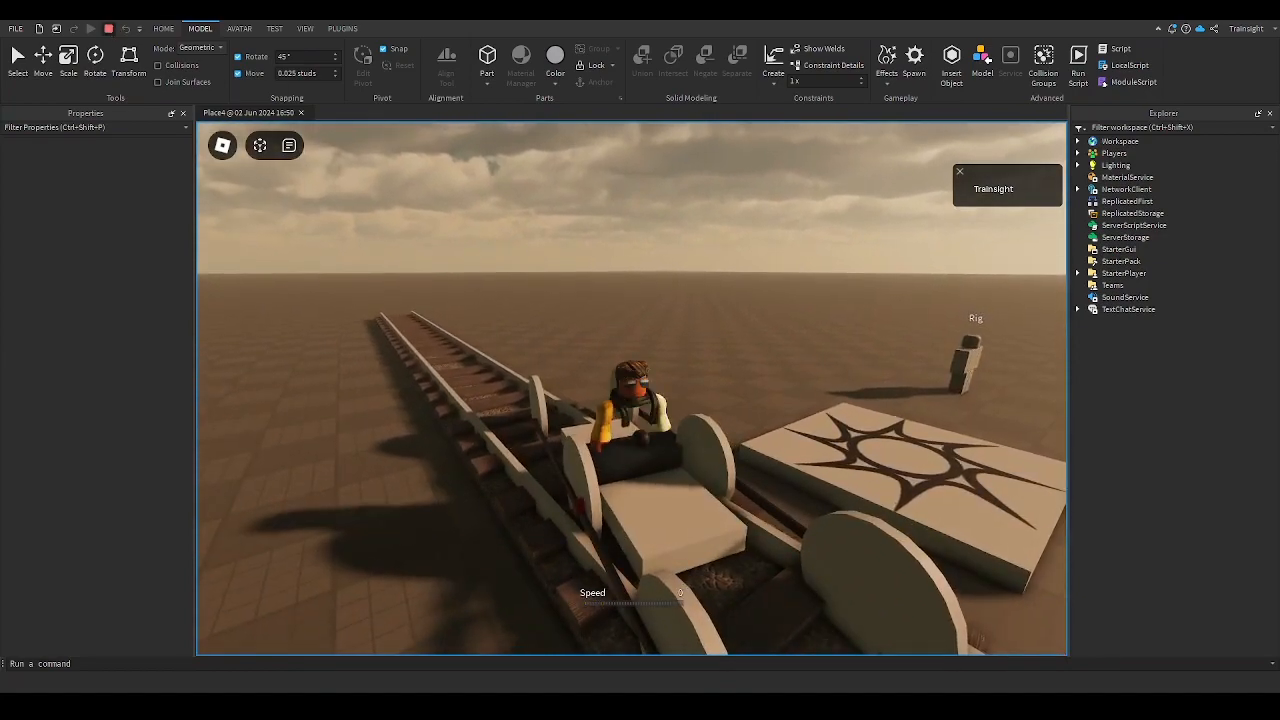
click(108, 28)
Pull the middle maroon hub away from its wheel to examine the paired hinge attachments, and undo the move
key(s)
right_drag(795, 446, 778, 408)
key(w)
key(d)
key(w)
key(s)
key(w)
key(d)
key(w)
key(d)
key(w)
key(s)
drag(772, 415, 594, 444)
click(779, 422)
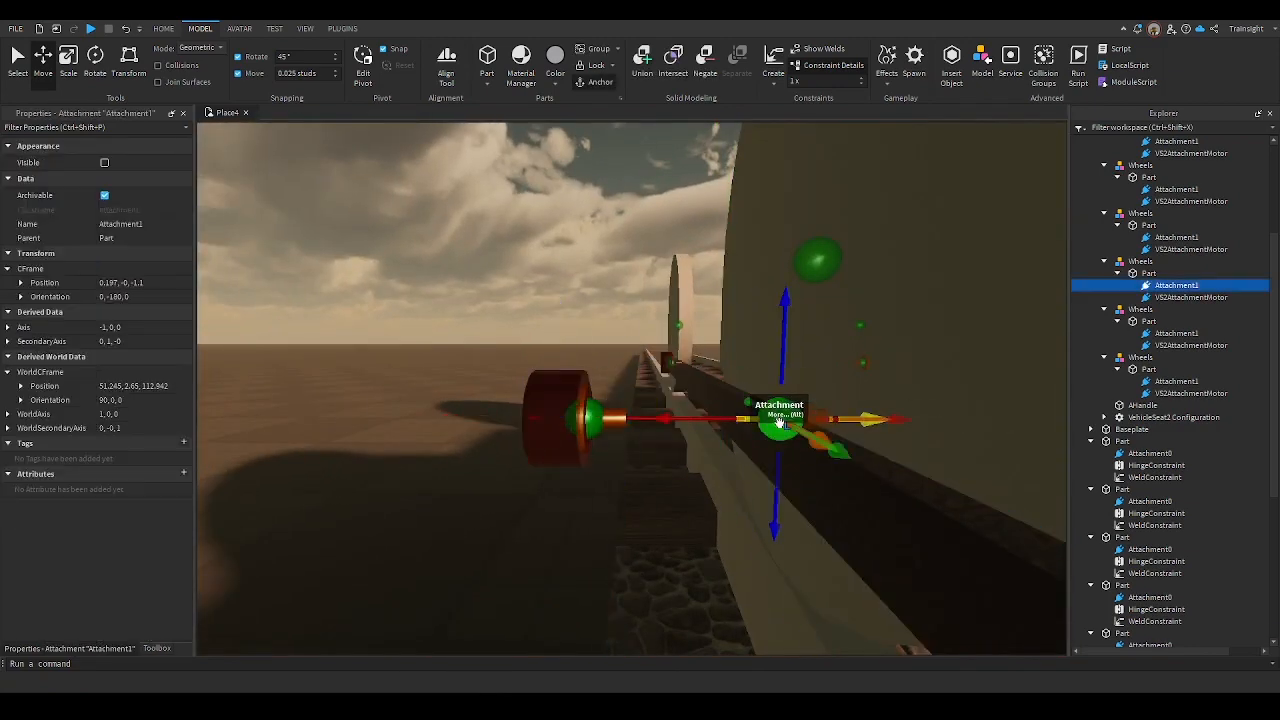
right_drag(845, 489, 845, 489)
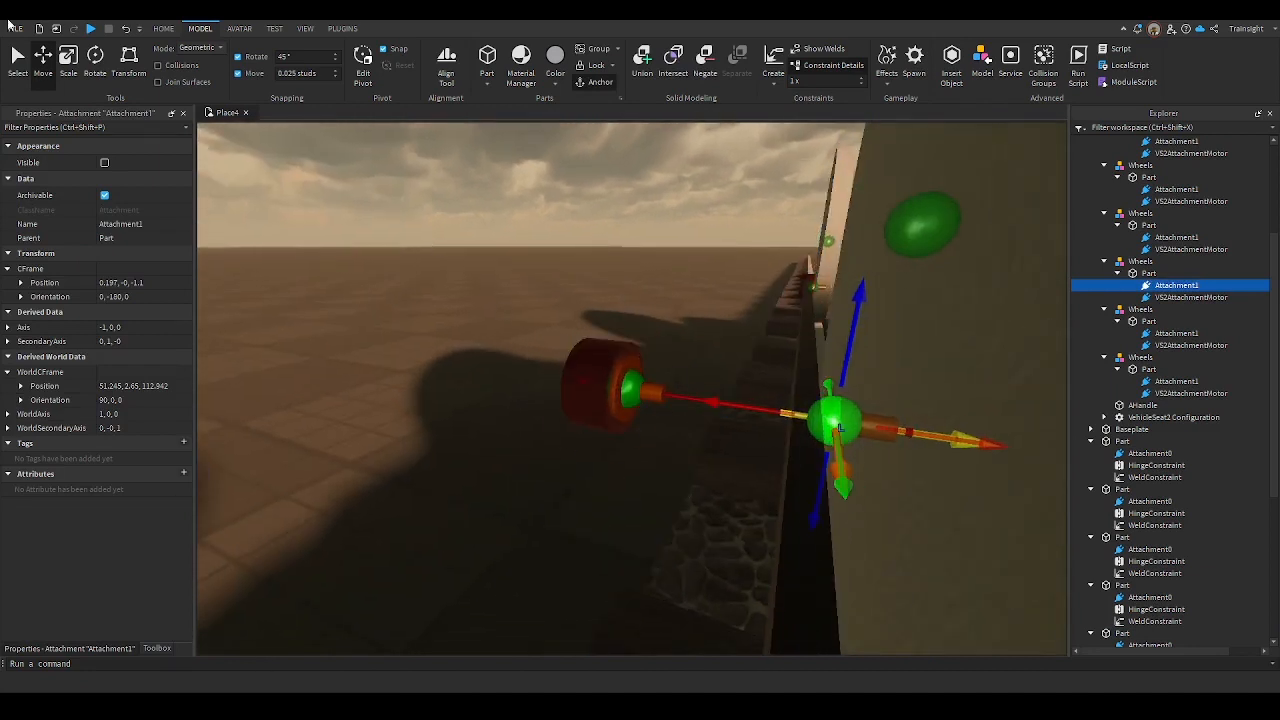
key(ctrl+z)
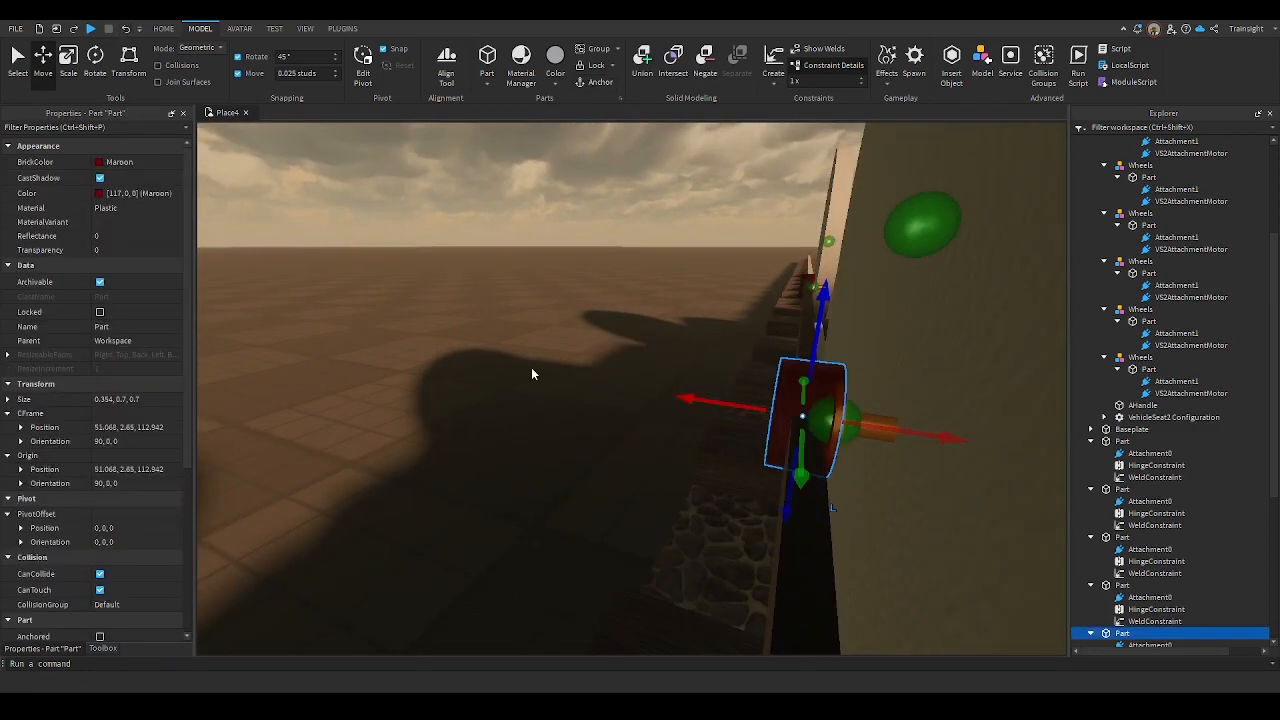
Inspect the car and its wheels from the shaded side, selecting the wheels one after another
right_drag(803, 278, 683, 334)
click(675, 279)
key(s)
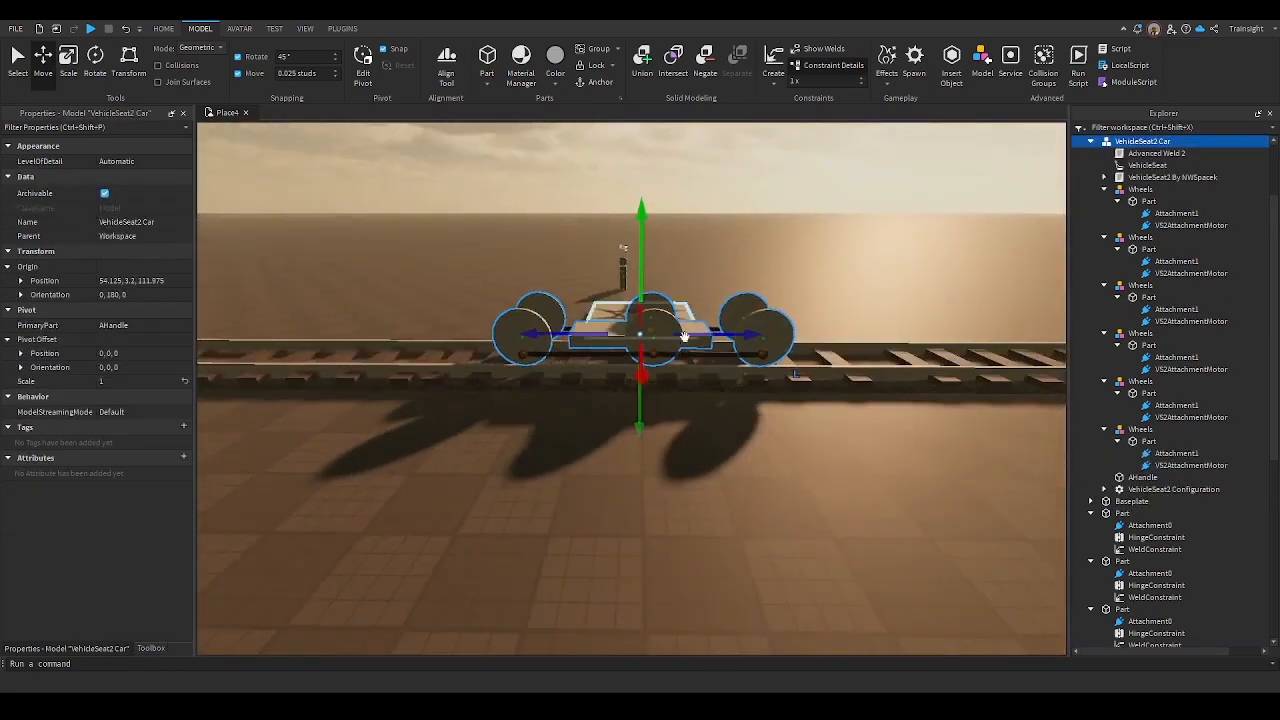
click(713, 388)
key(w)
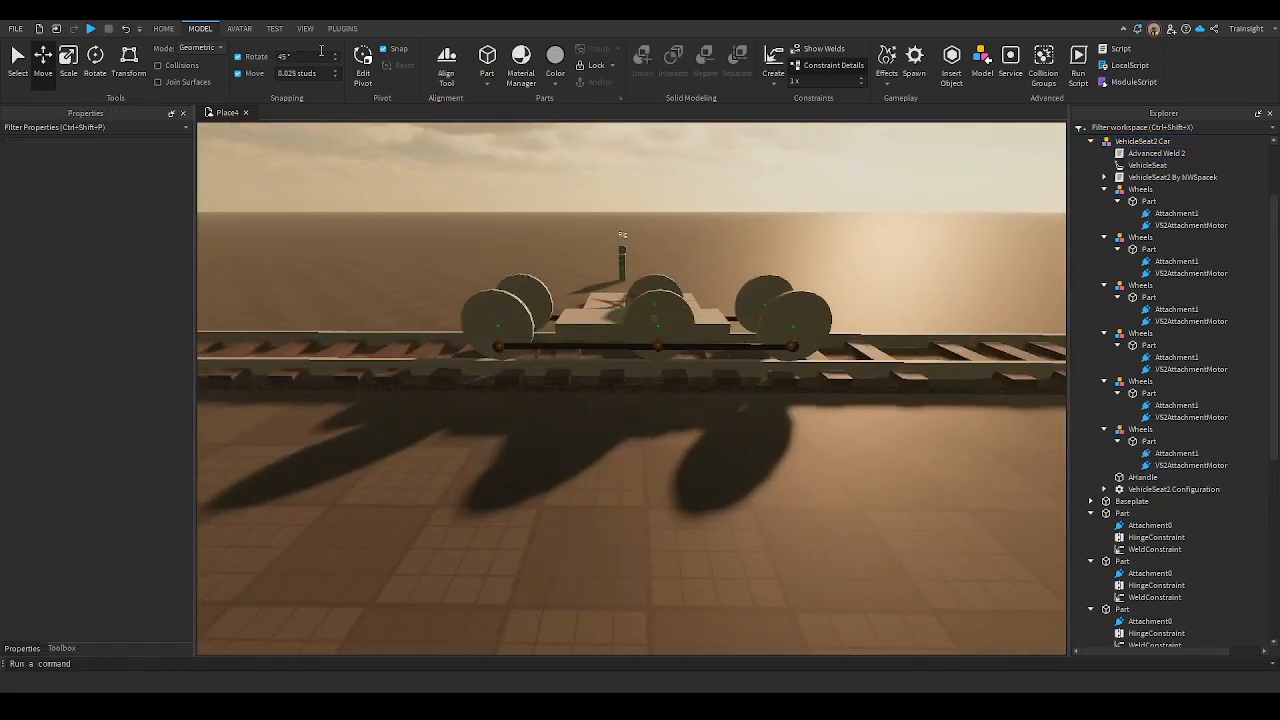
click(483, 296)
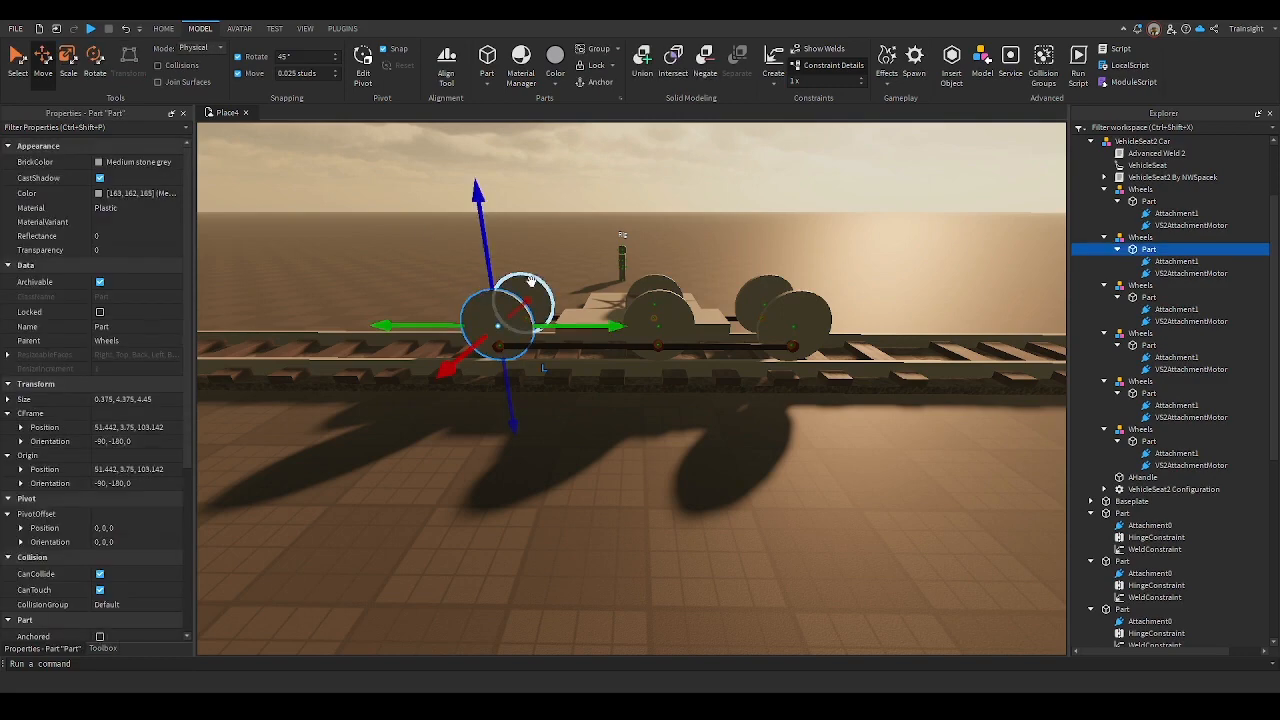
click(534, 282)
click(672, 283)
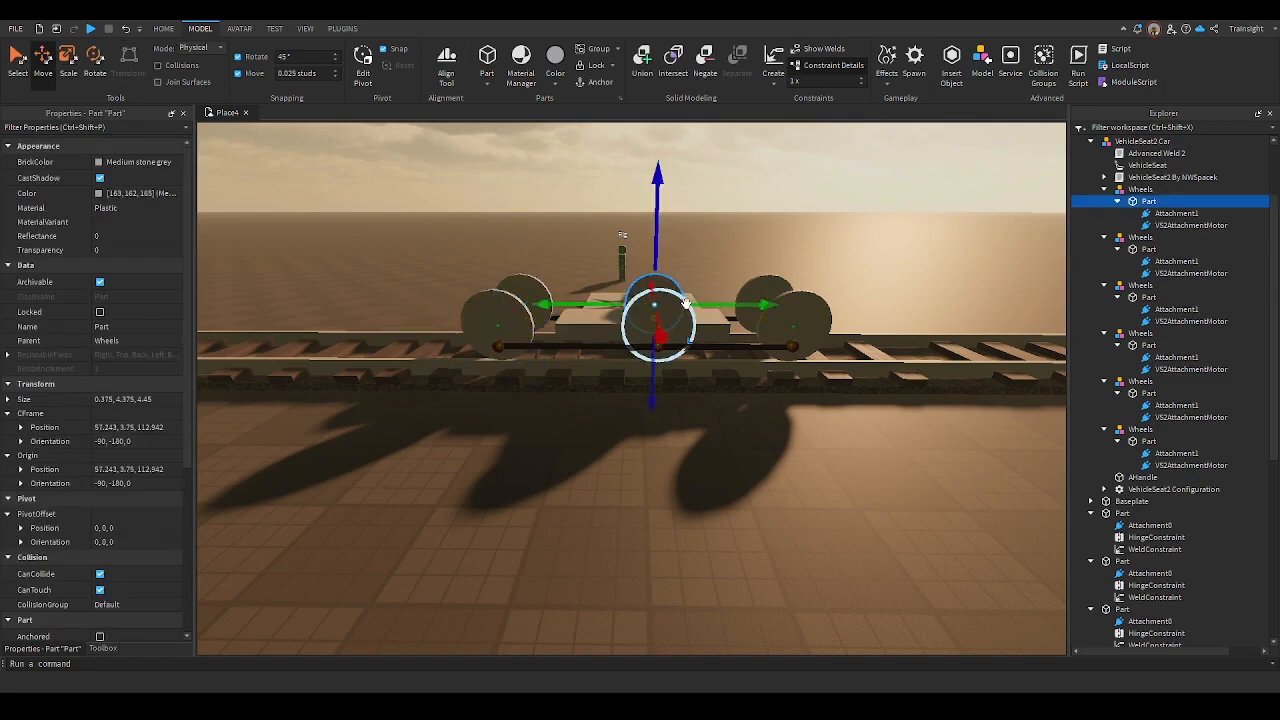
click(680, 308)
click(792, 302)
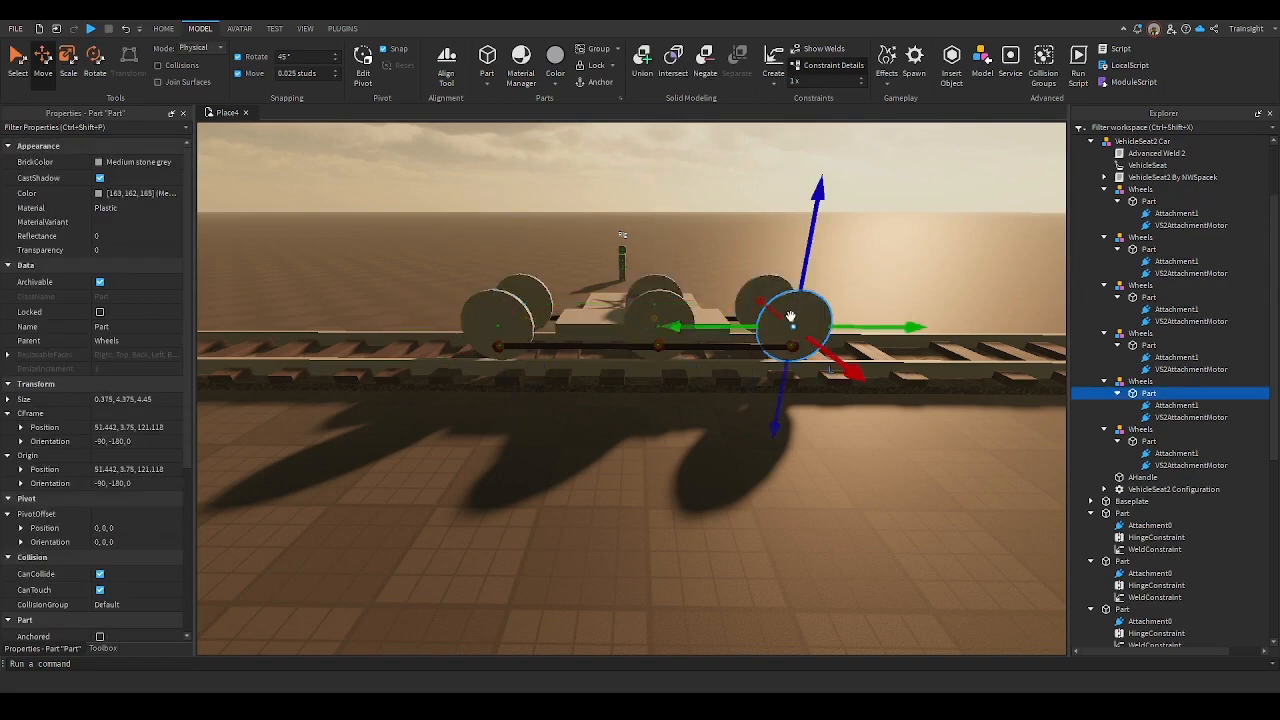
Inspect the middle hub and both end hubs on the shaded-side rod, selecting each in turn
click(657, 345)
scroll(657, 347, up, 3)
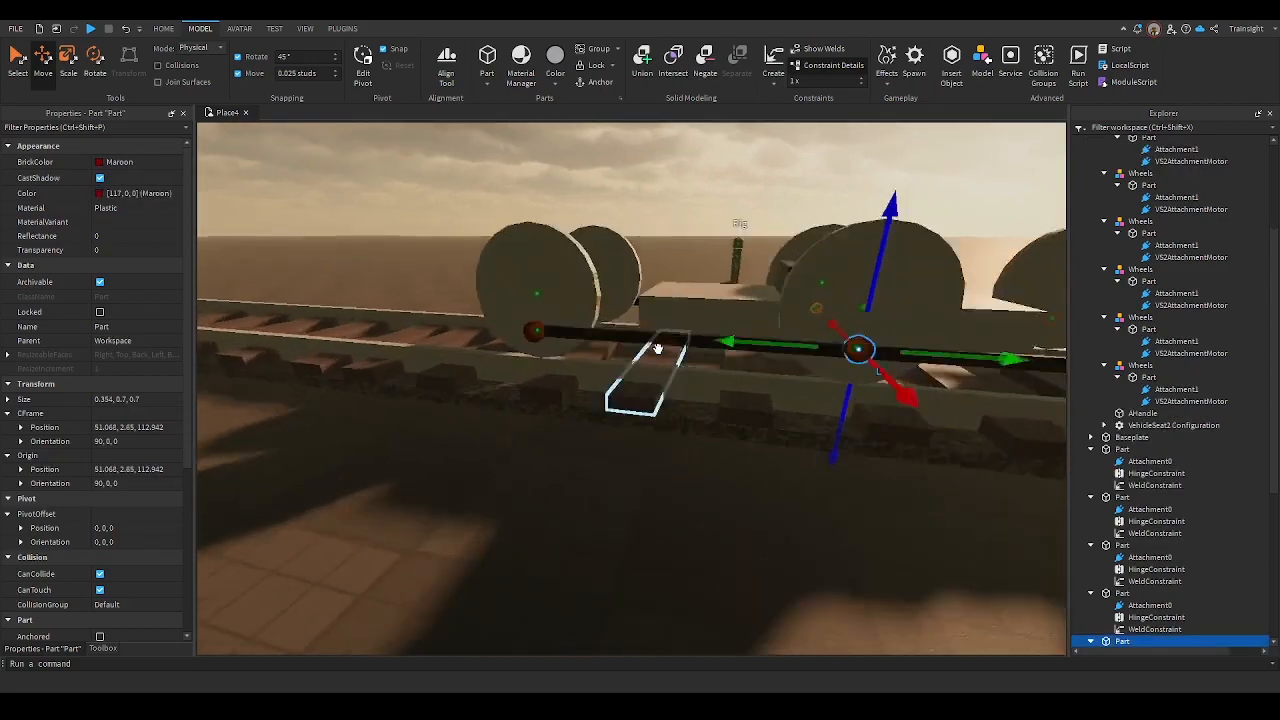
scroll(657, 348, up, 2)
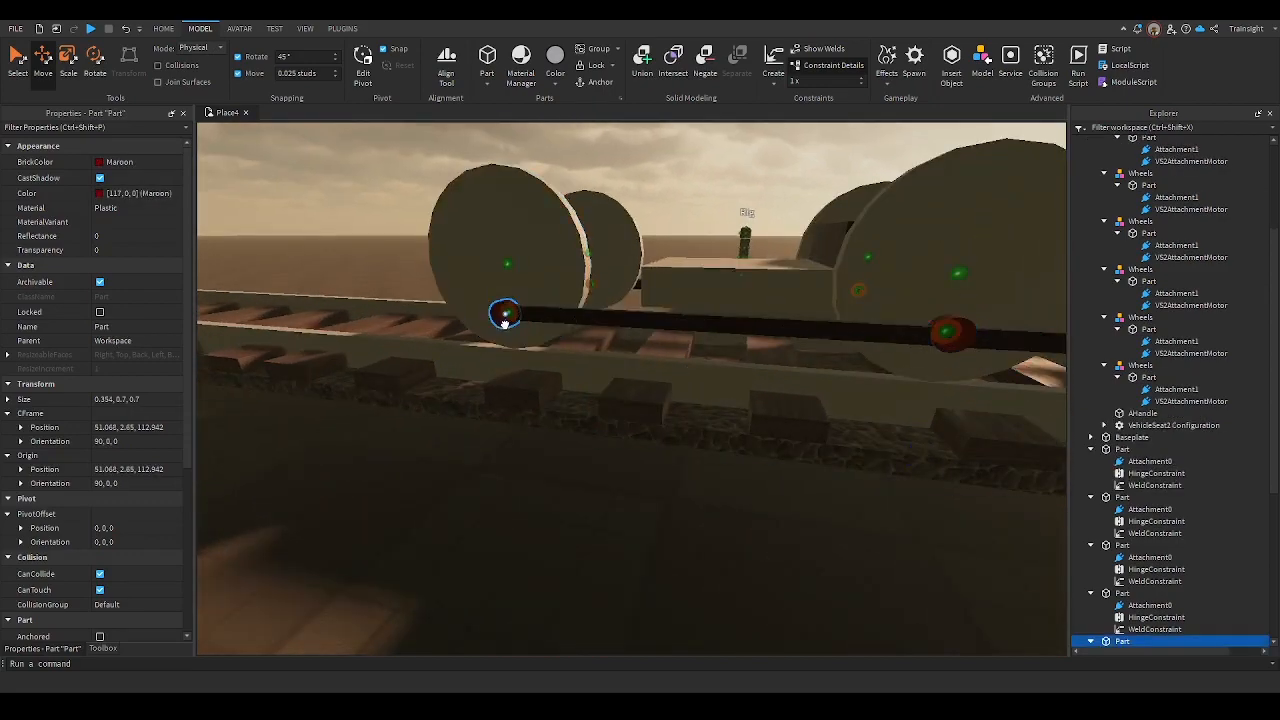
click(505, 322)
key(d)
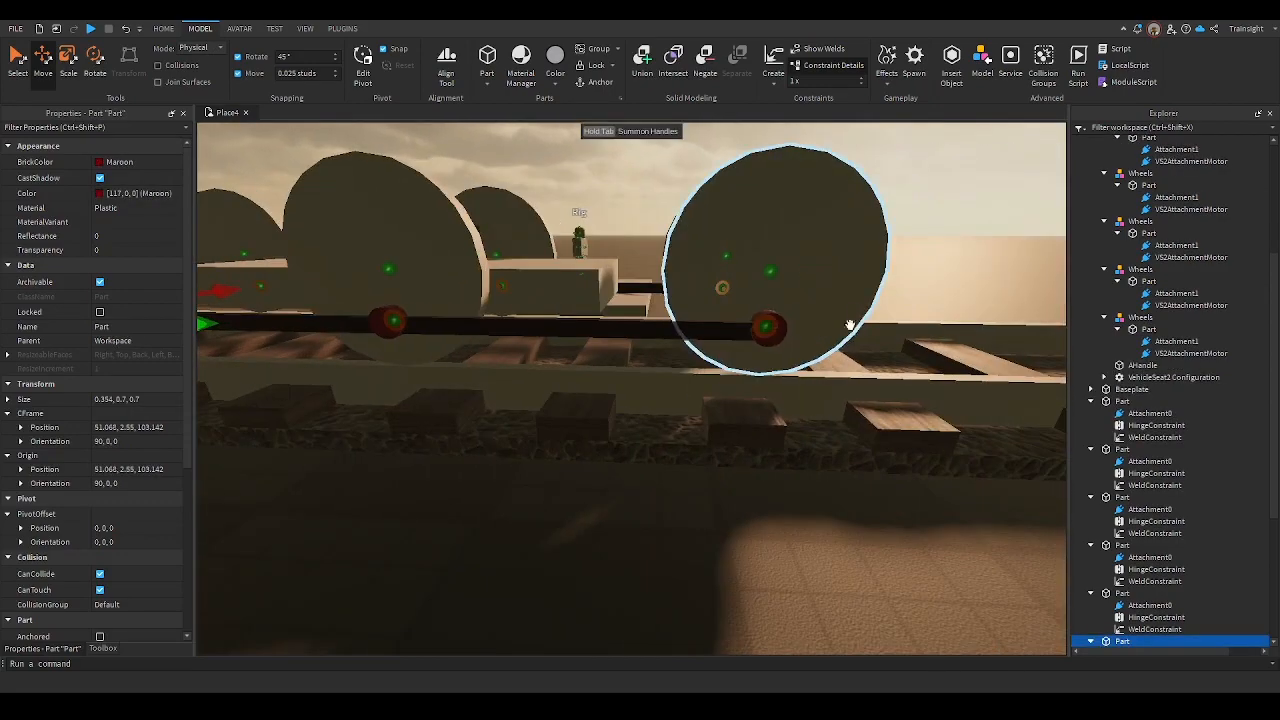
click(772, 339)
key(w)
right_drag(772, 339, 771, 339)
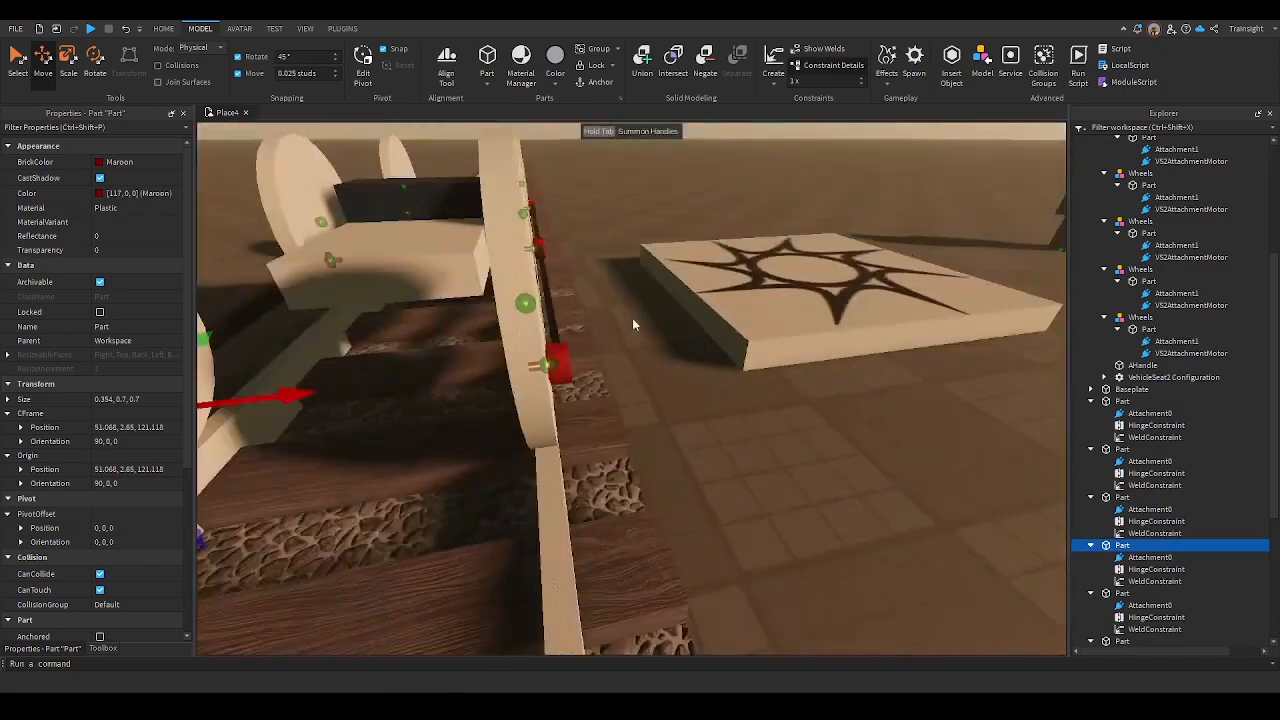
Examine the platform-side rod and how its hubs are attached to the wheels along that side
key(s)
key(s)
right_drag(788, 257, 782, 213)
click(782, 215)
key(w)
key(d)
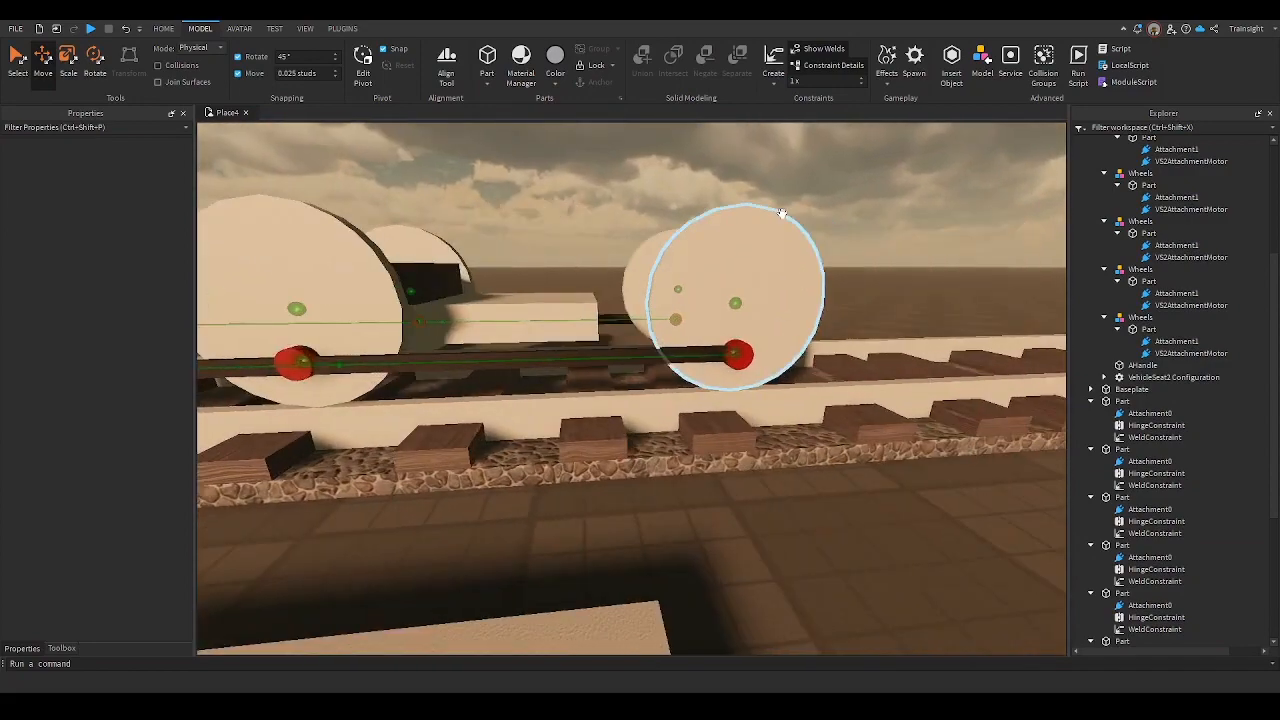
key(d)
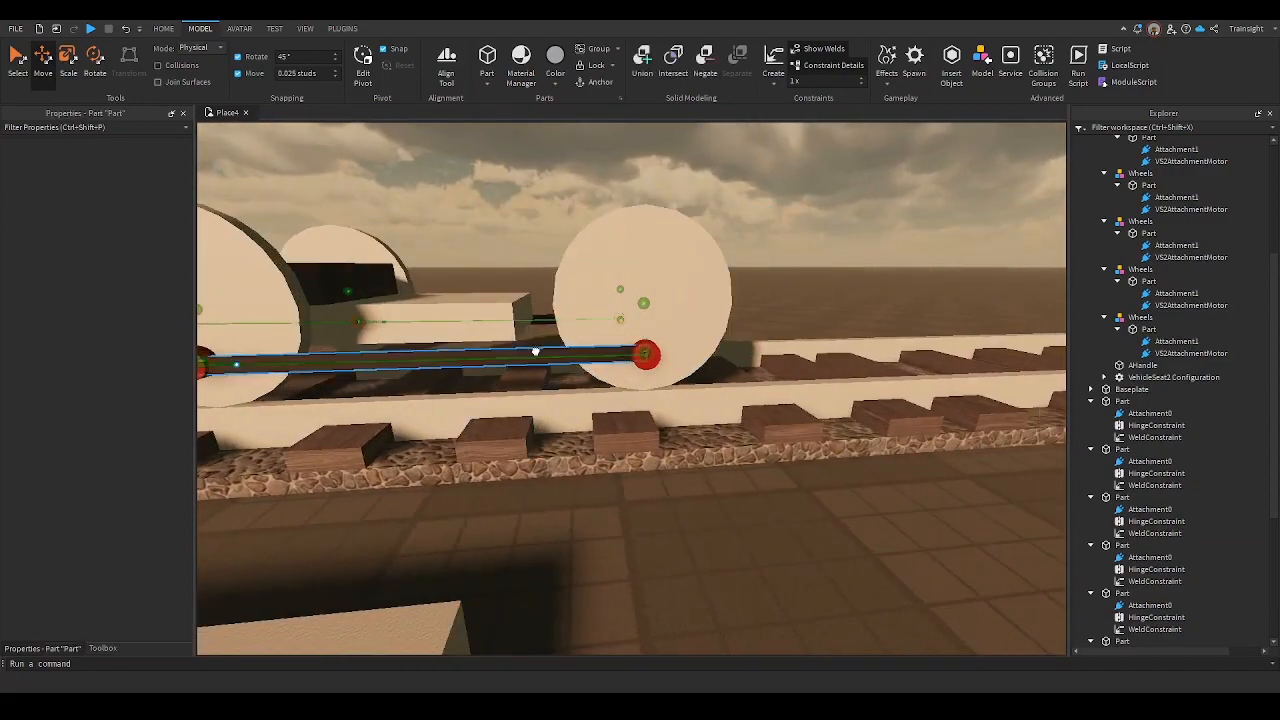
click(535, 352)
key(a)
click(520, 396)
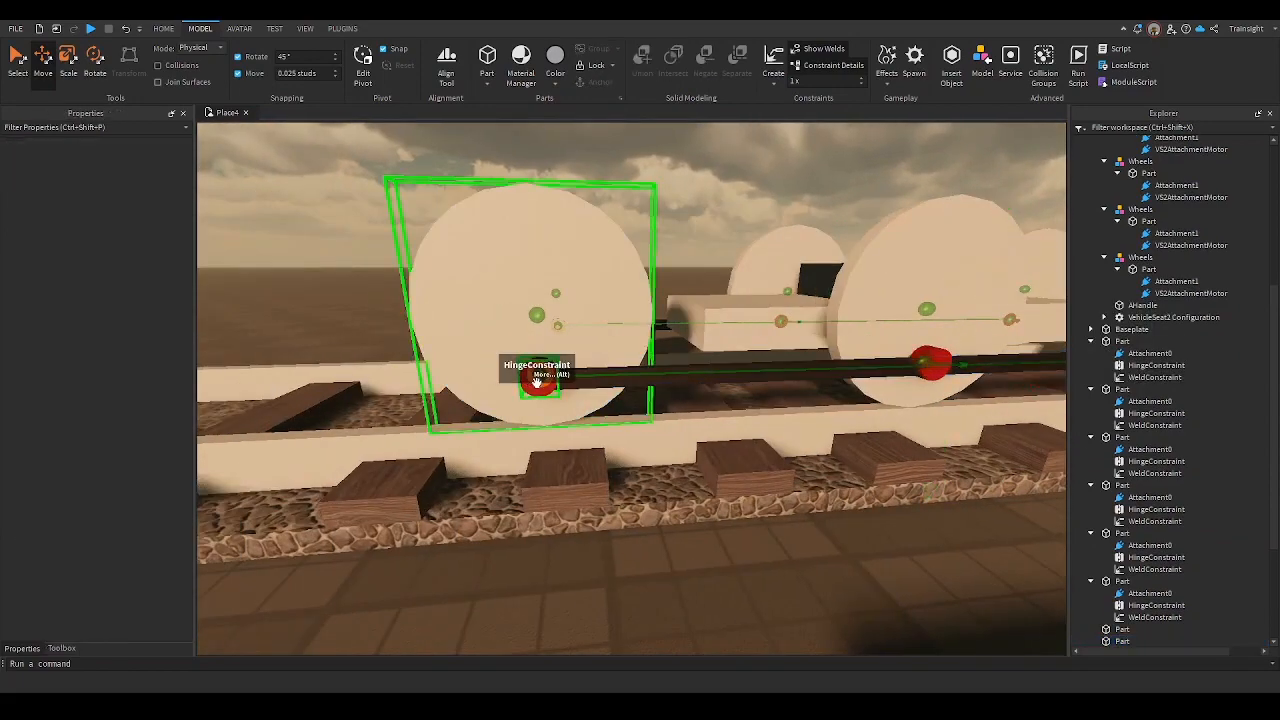
Select all six maroon hubs together with both black rods and turn off CanCollide for them
click(541, 381)
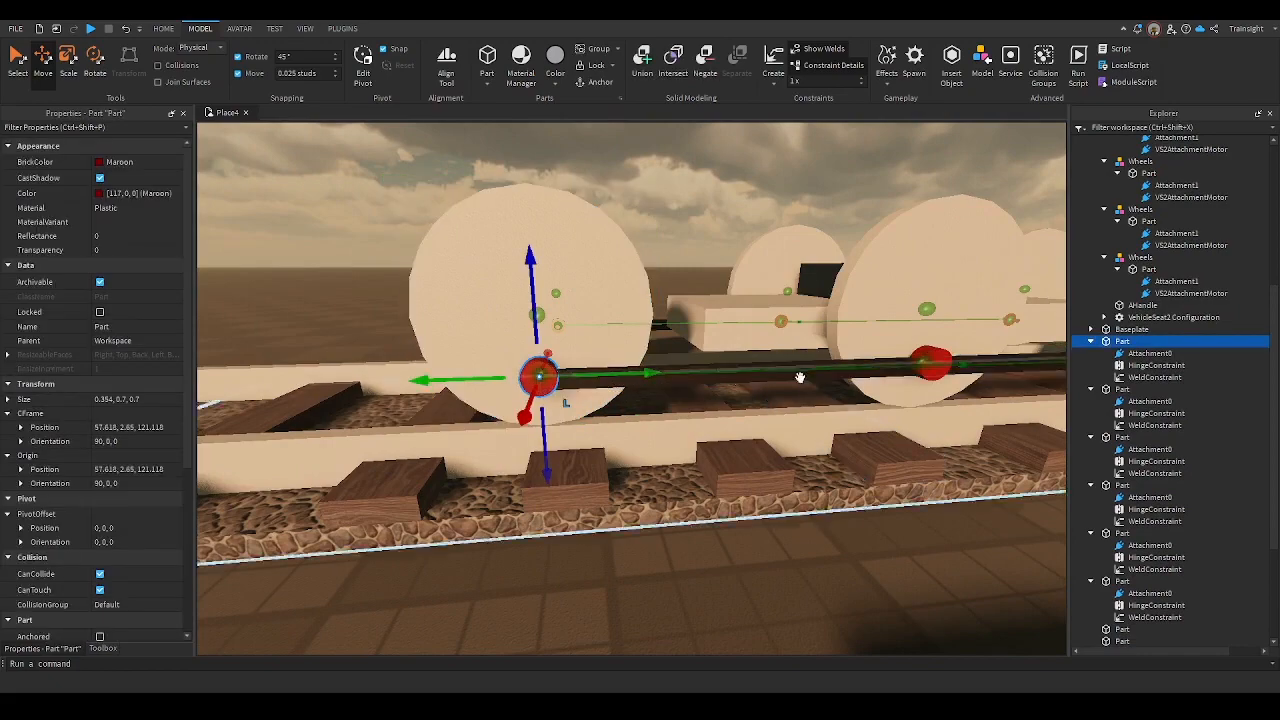
ctrl+click(835, 372)
right_drag(835, 372, 782, 379)
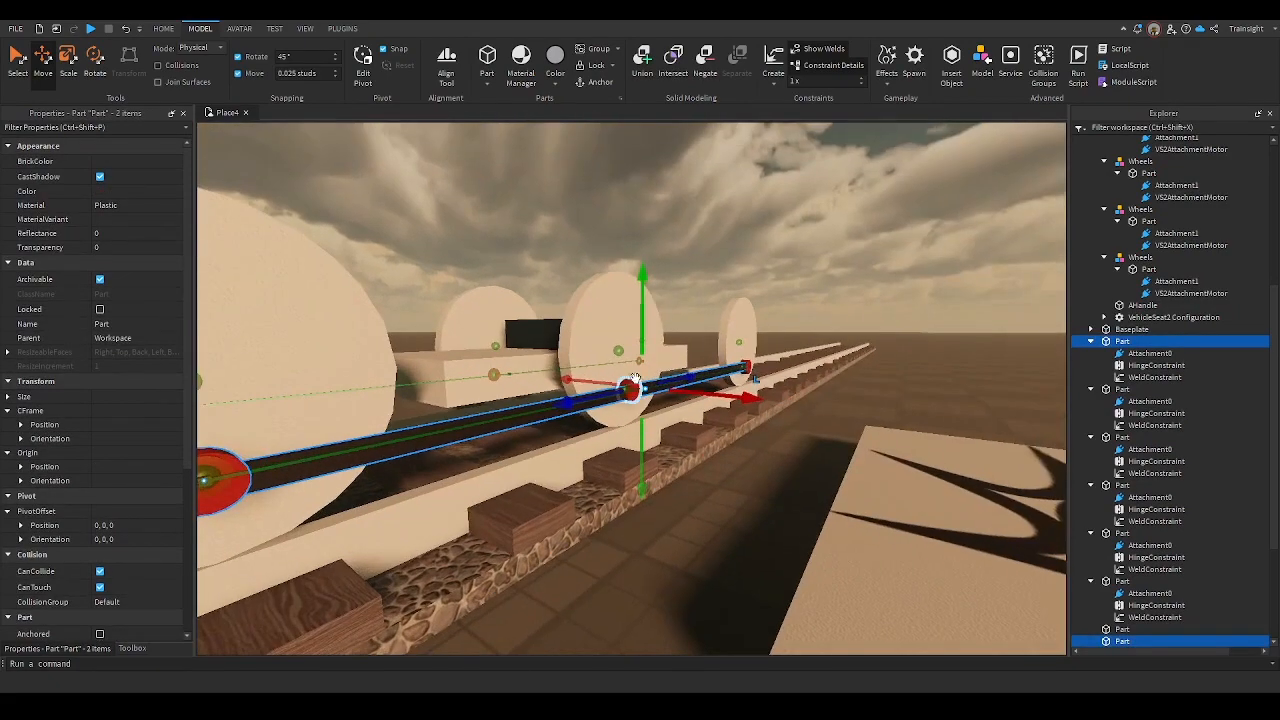
key(w)
right_drag(633, 381, 577, 410)
ctrl+click(577, 410)
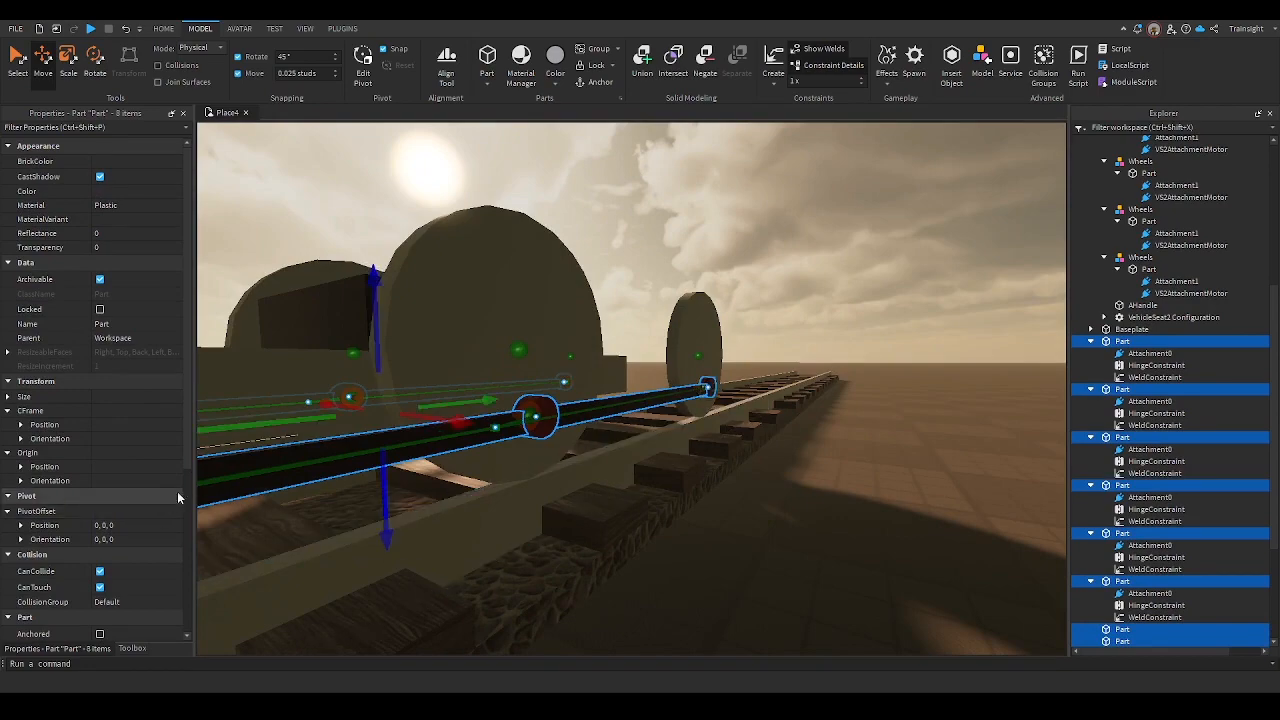
click(102, 571)
click(770, 550)
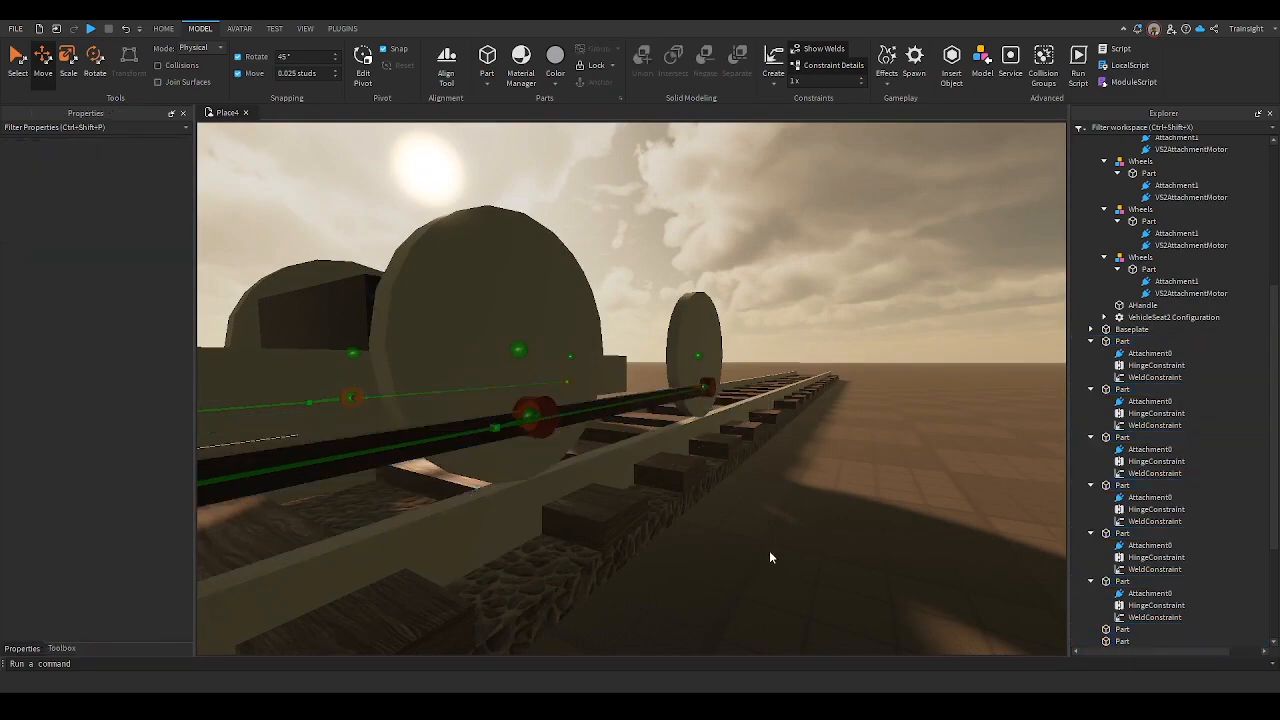
Playtest the car on the rails with the non-colliding rods and hubs, and stop the test
key(w)
right_drag(770, 550, 770, 550)
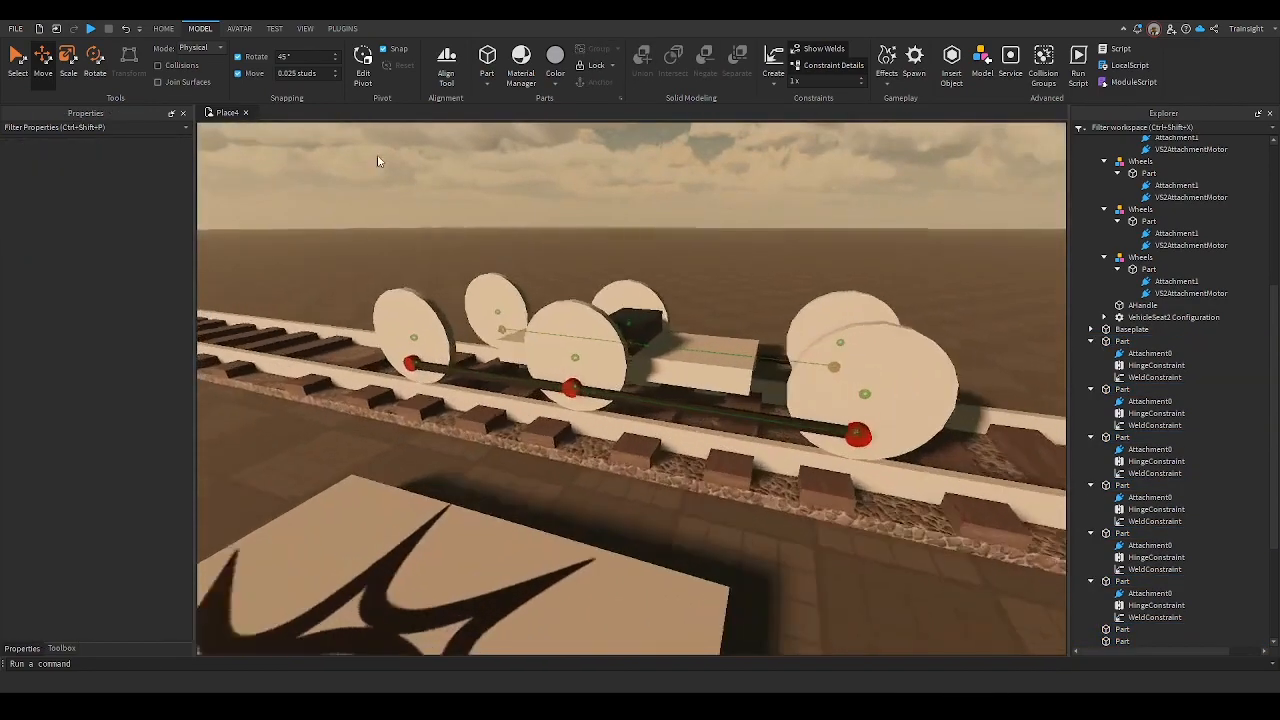
click(163, 29)
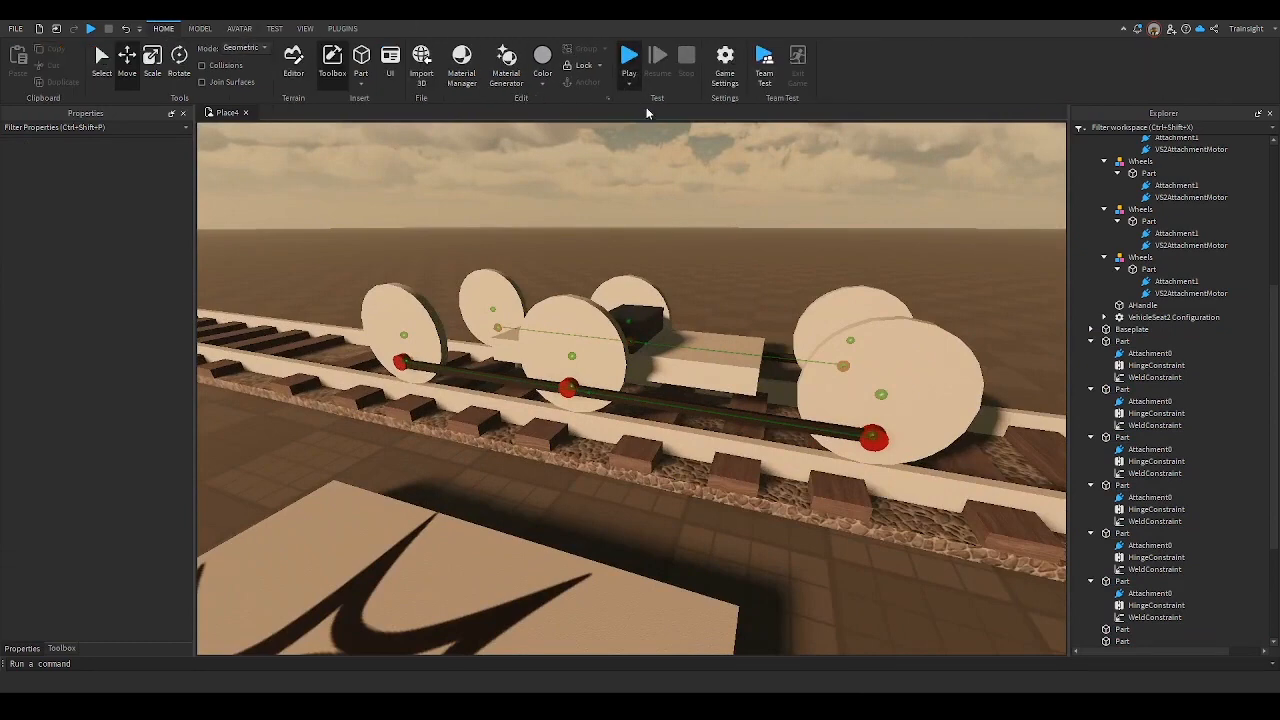
key(F5)
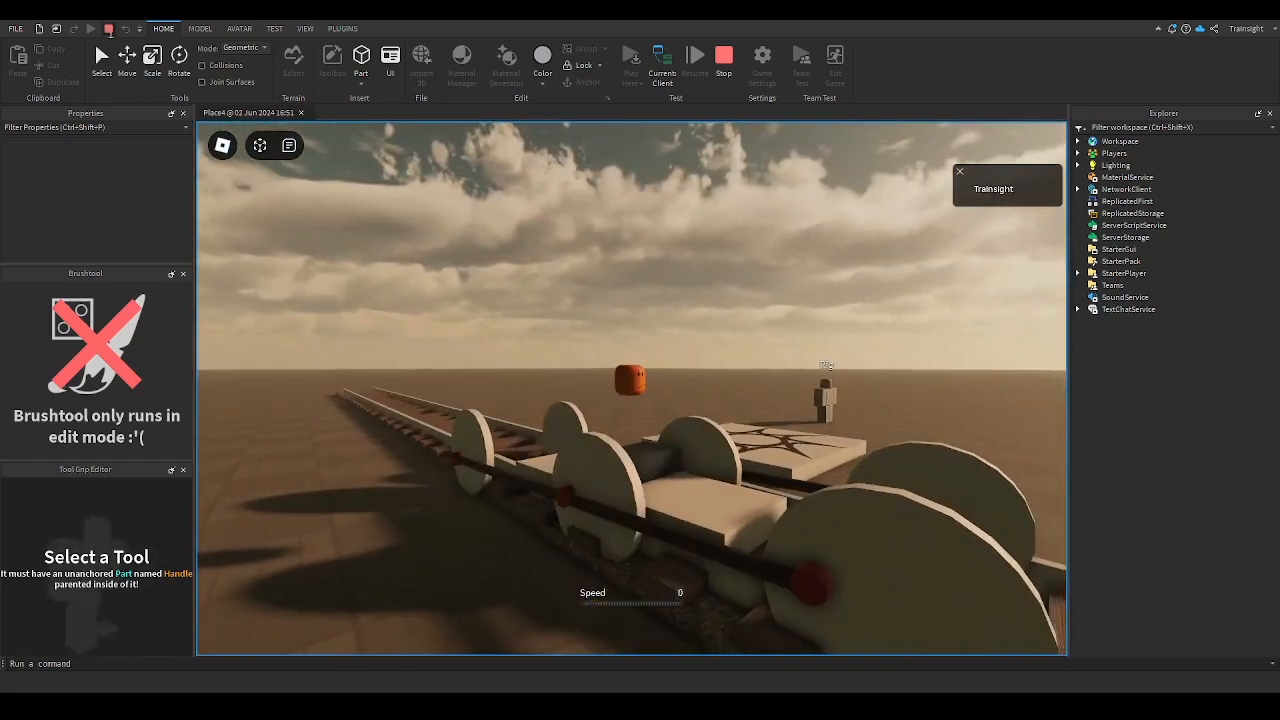
click(110, 32)
Select the shaded-side rod with its three hubs and hinge attachments, excluding the VS2AttachmentMotor attachments, and move the assembly away from the wheels
scroll(499, 341, up, 6)
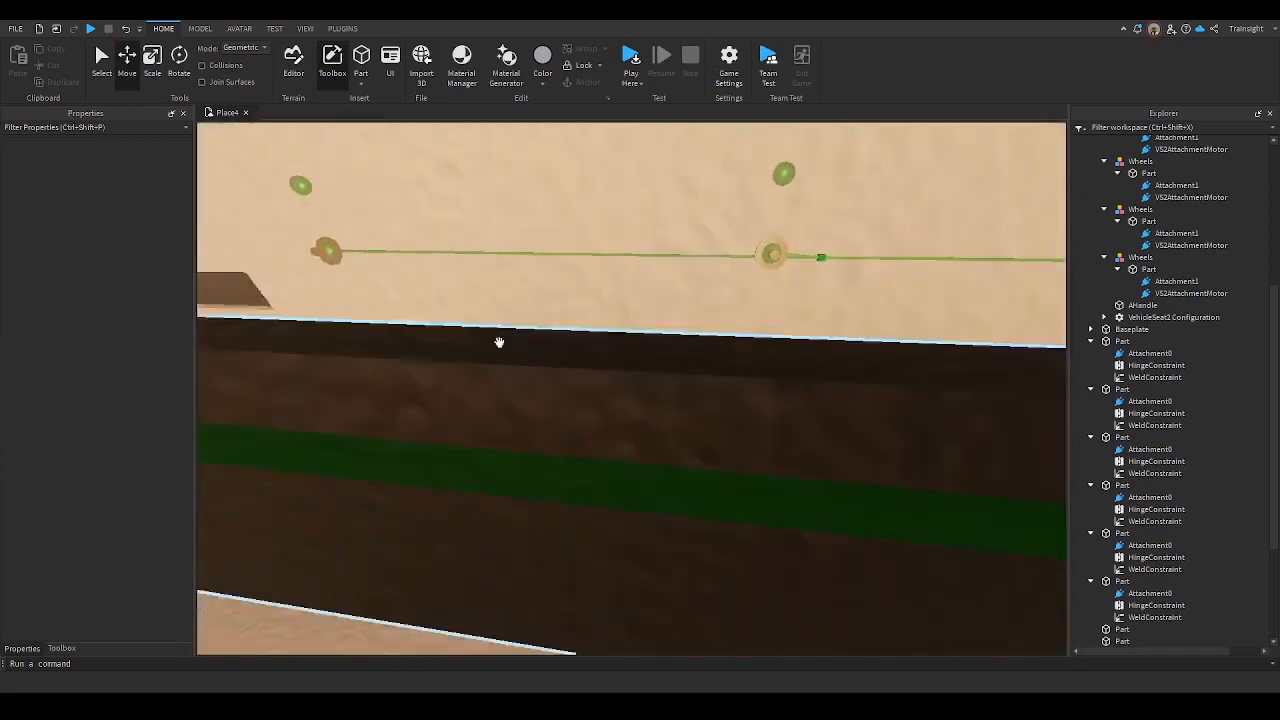
right_drag(499, 342, 751, 377)
scroll(751, 377, down, 5)
scroll(764, 557, down, 3)
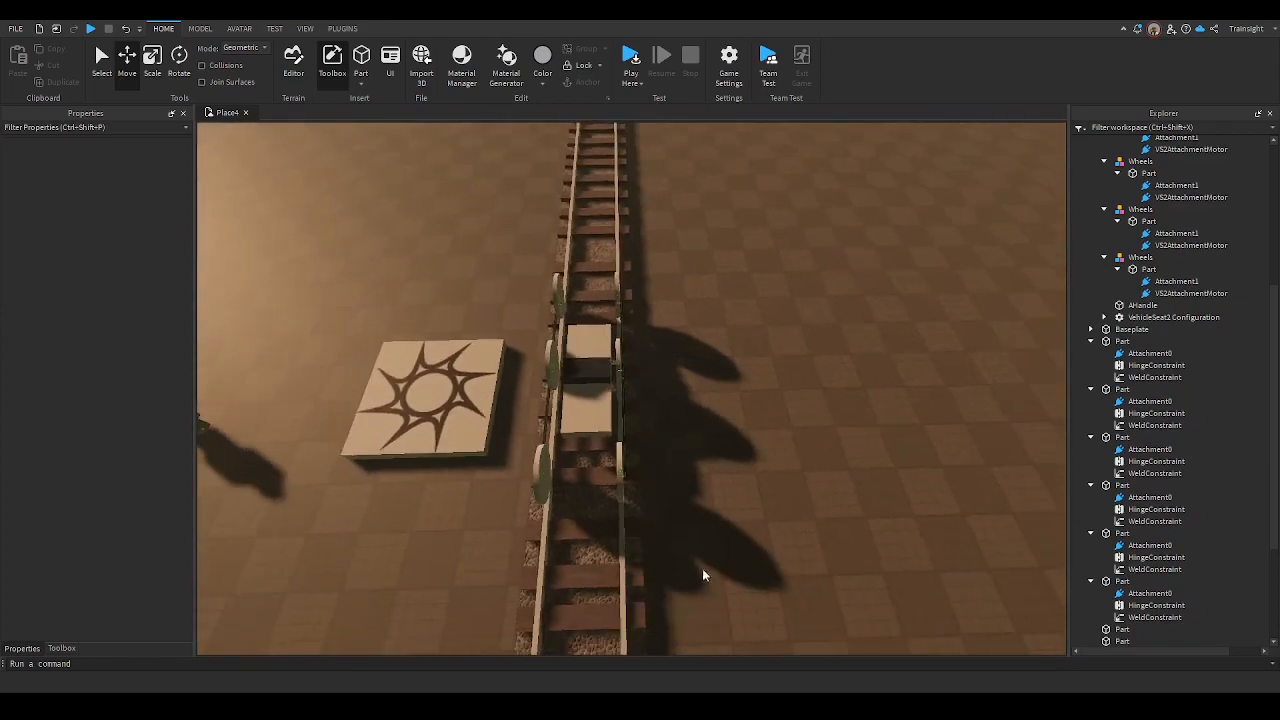
click(612, 300)
key(f)
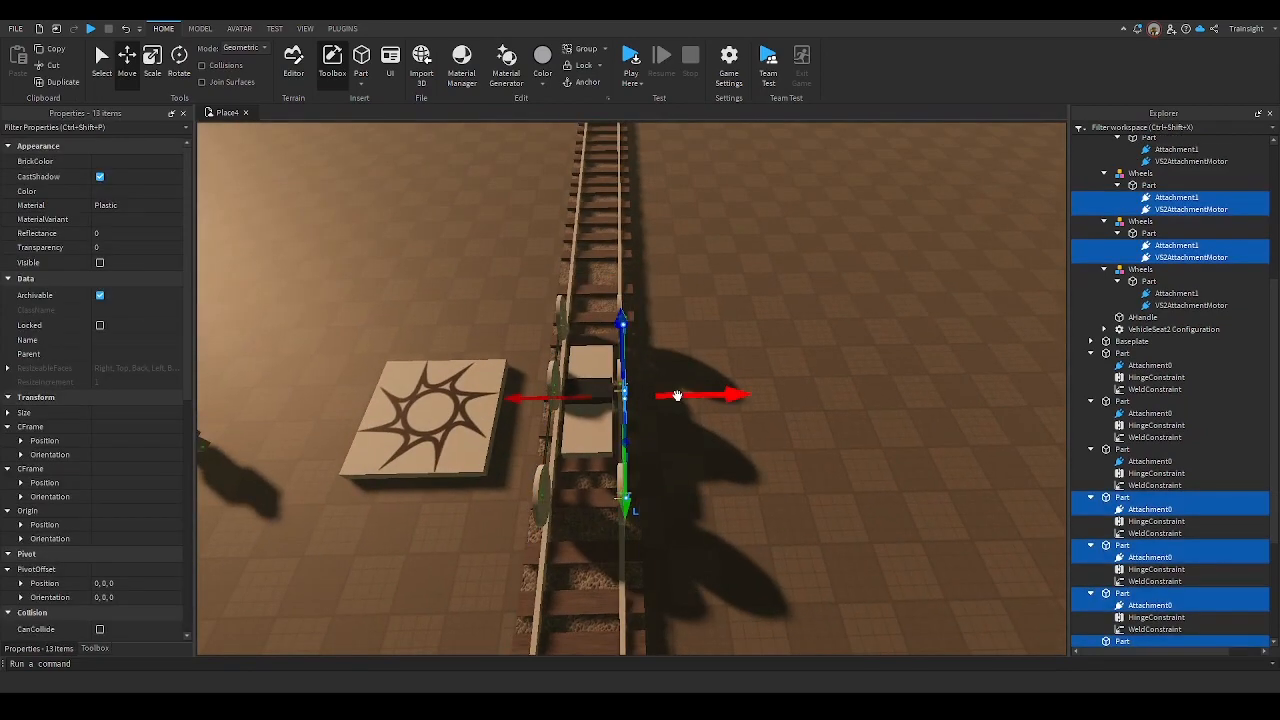
scroll(677, 400, up, 6)
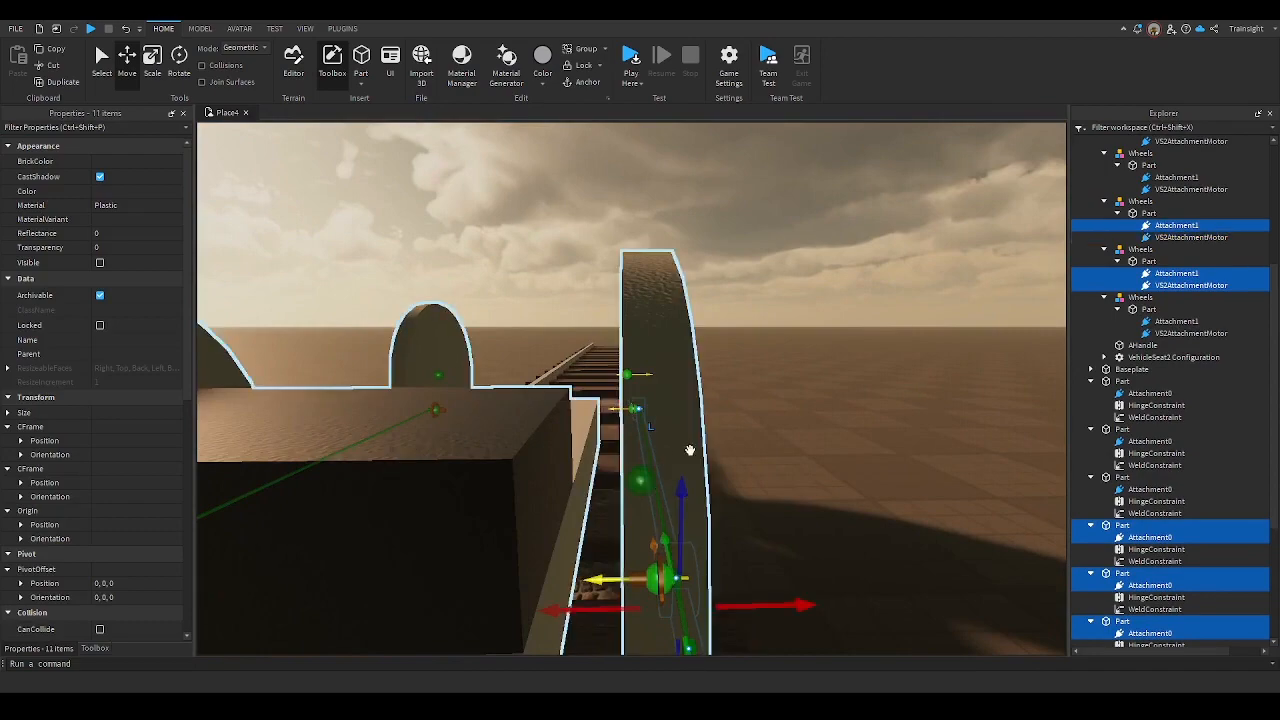
key(d)
right_drag(666, 514, 666, 514)
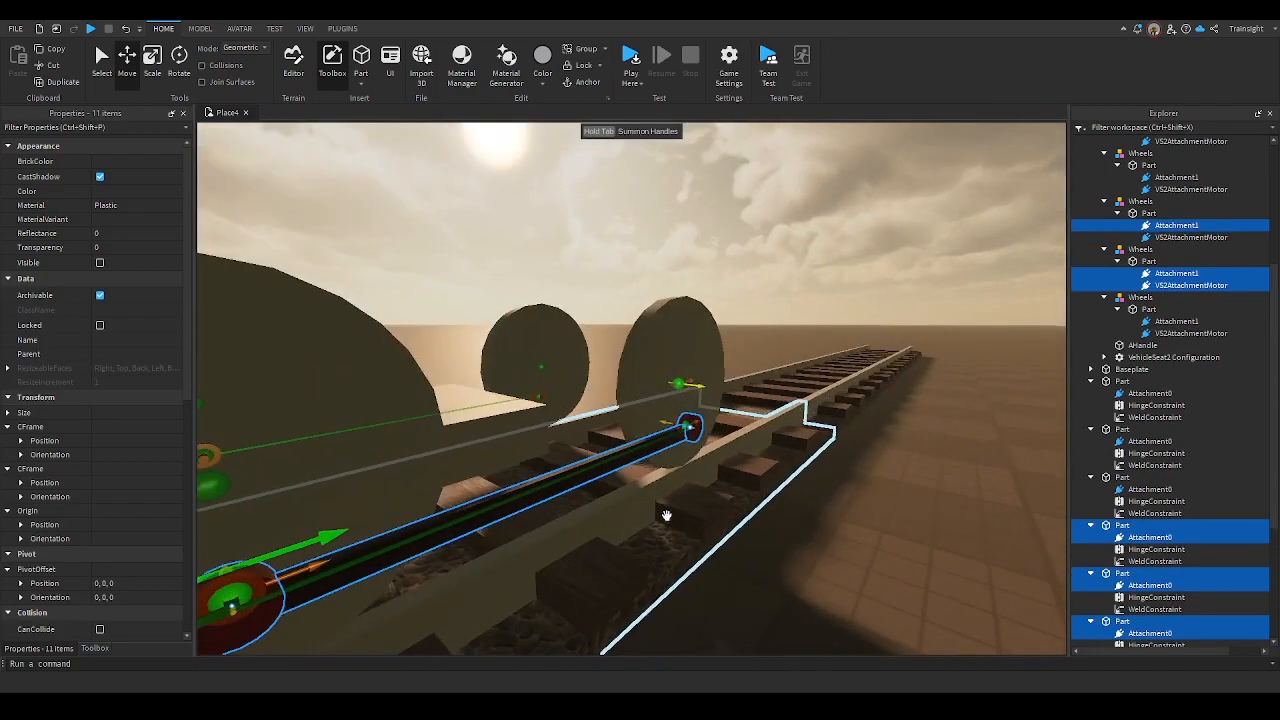
ctrl+click(682, 386)
right_drag(680, 387, 651, 414)
scroll(651, 414, down, 6)
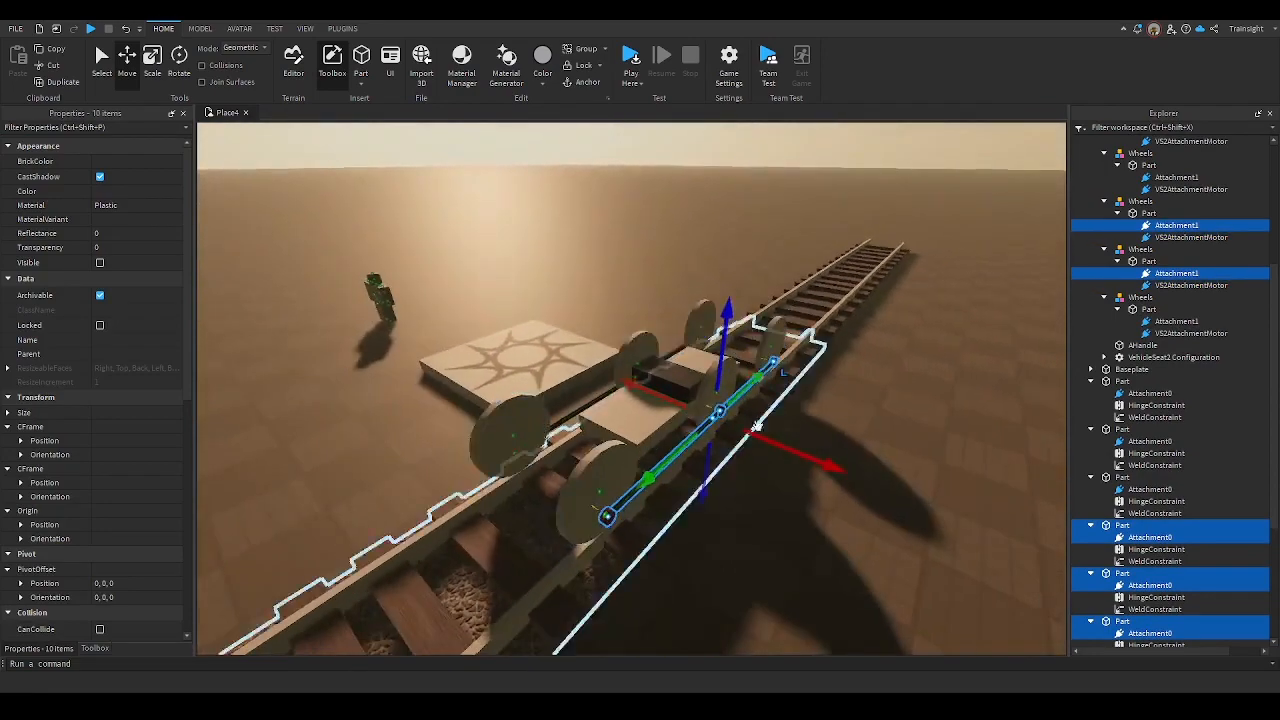
click(848, 564)
Move the shaded-side black rod outward, away from its three maroon hubs
scroll(848, 564, up, 8)
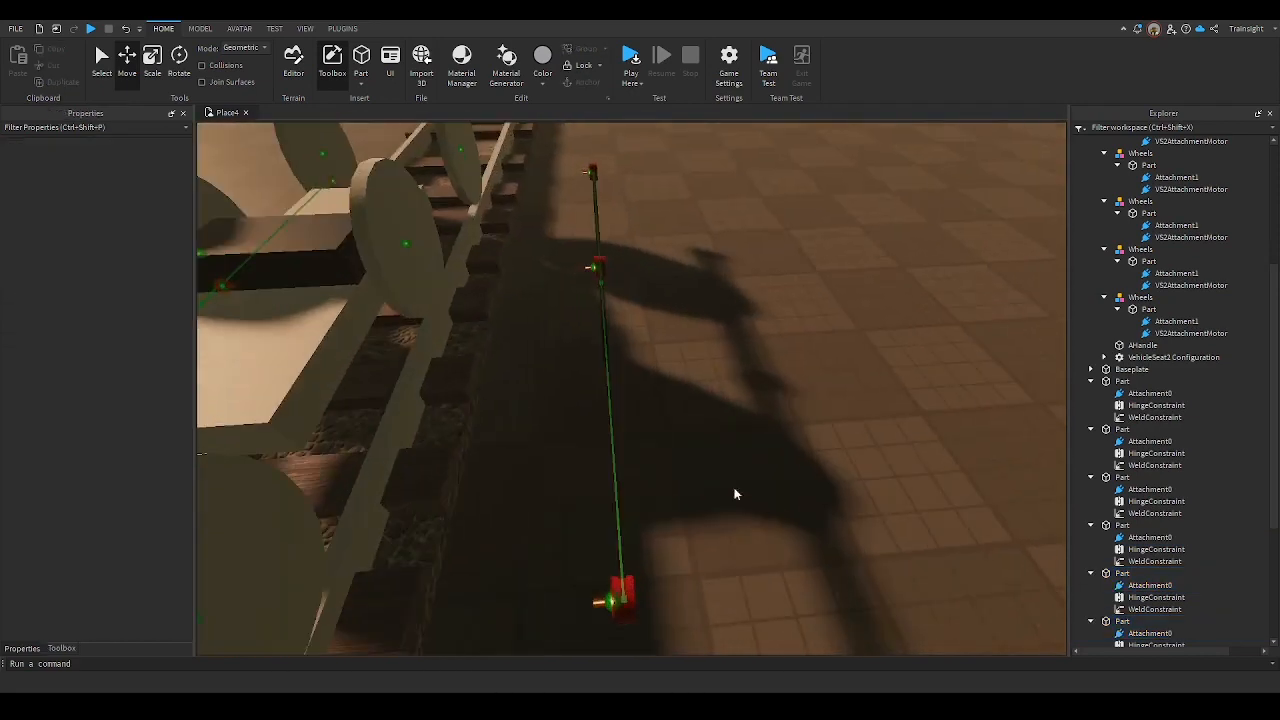
click(618, 442)
drag(657, 273, 760, 269)
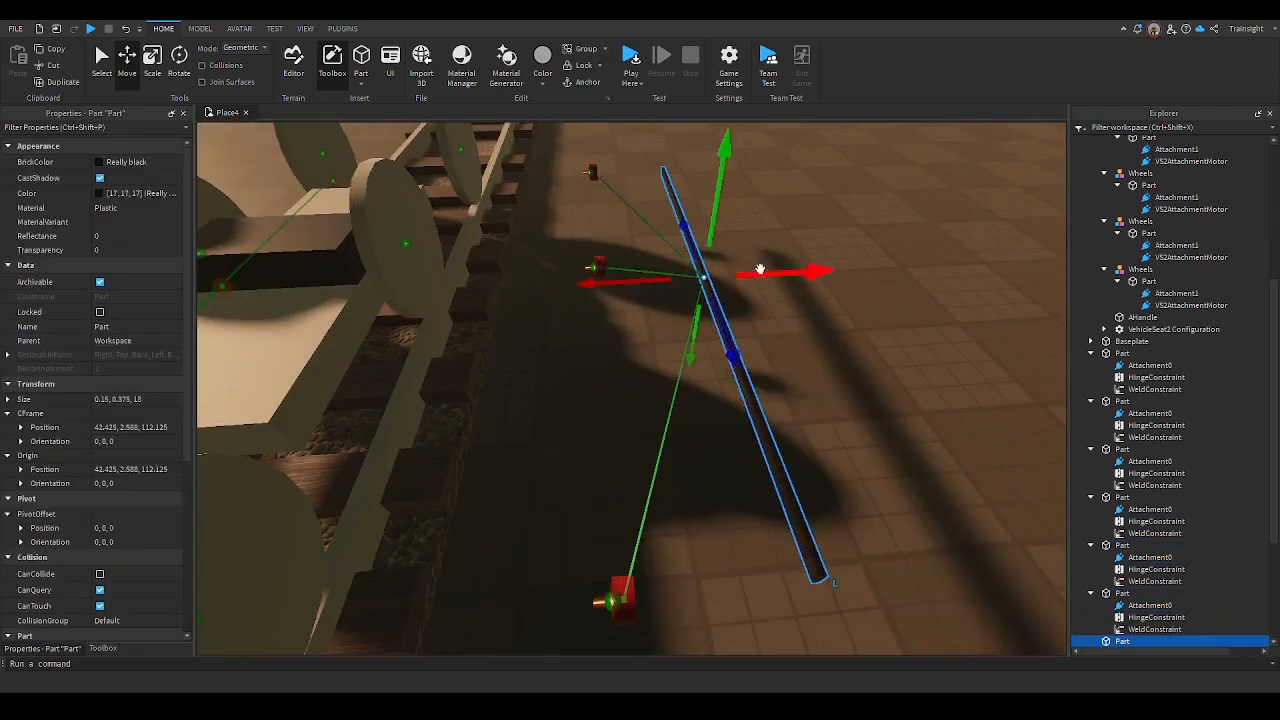
Examine the WeldConstraint joining the middle shaded-side hub to the pulled-out black rod, including its Part0 and Part1 properties
click(608, 415)
right_drag(604, 408, 598, 398)
scroll(598, 398, up, 6)
scroll(598, 404, up, 1)
mouse_move(500, 400)
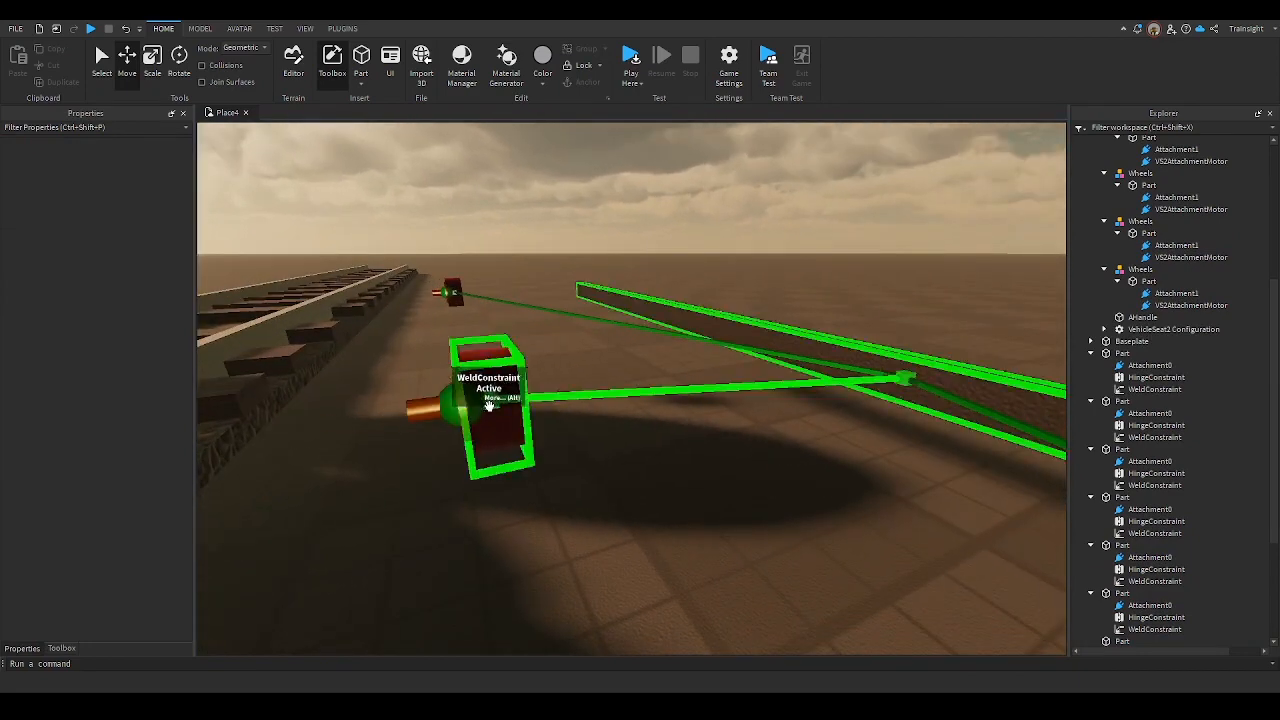
click(585, 390)
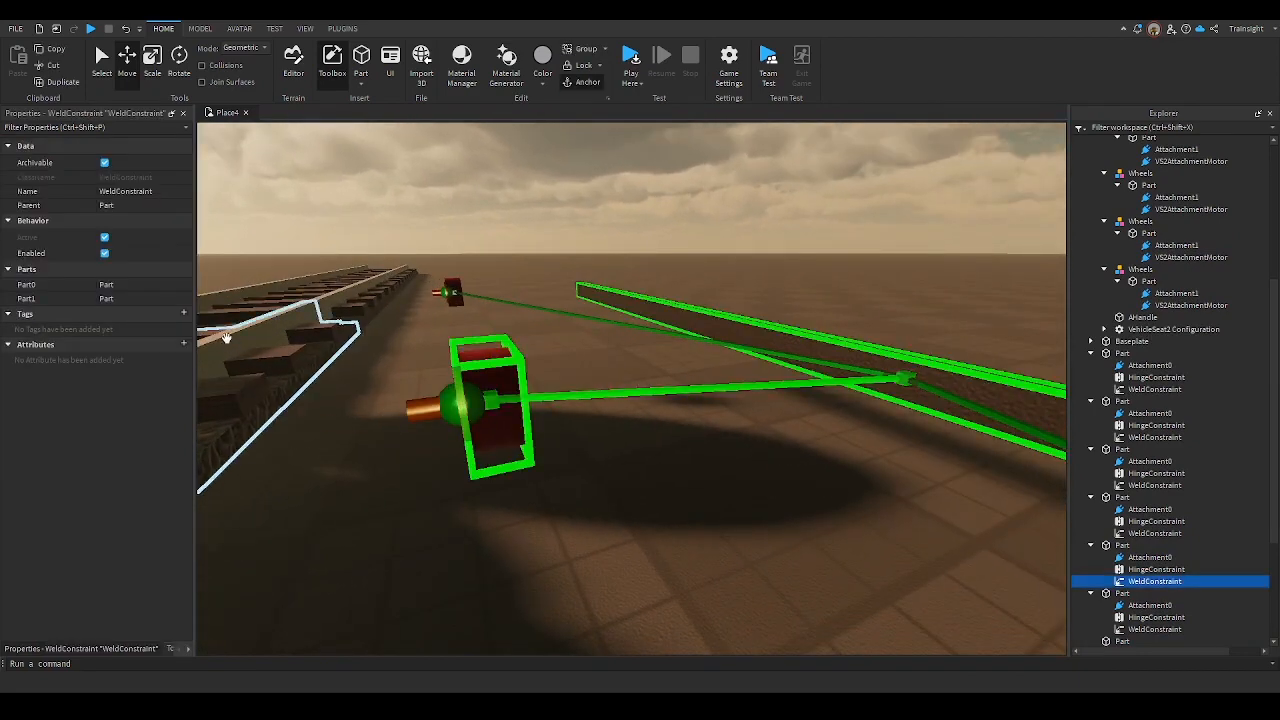
click(567, 313)
right_drag(567, 313, 477, 430)
click(564, 388)
click(486, 443)
Select the rod, three hubs and hinge attachments on the spawn-platform side, excluding the VS2AttachmentMotor attachments, and move them outward from the wheels
key(d)
key(w)
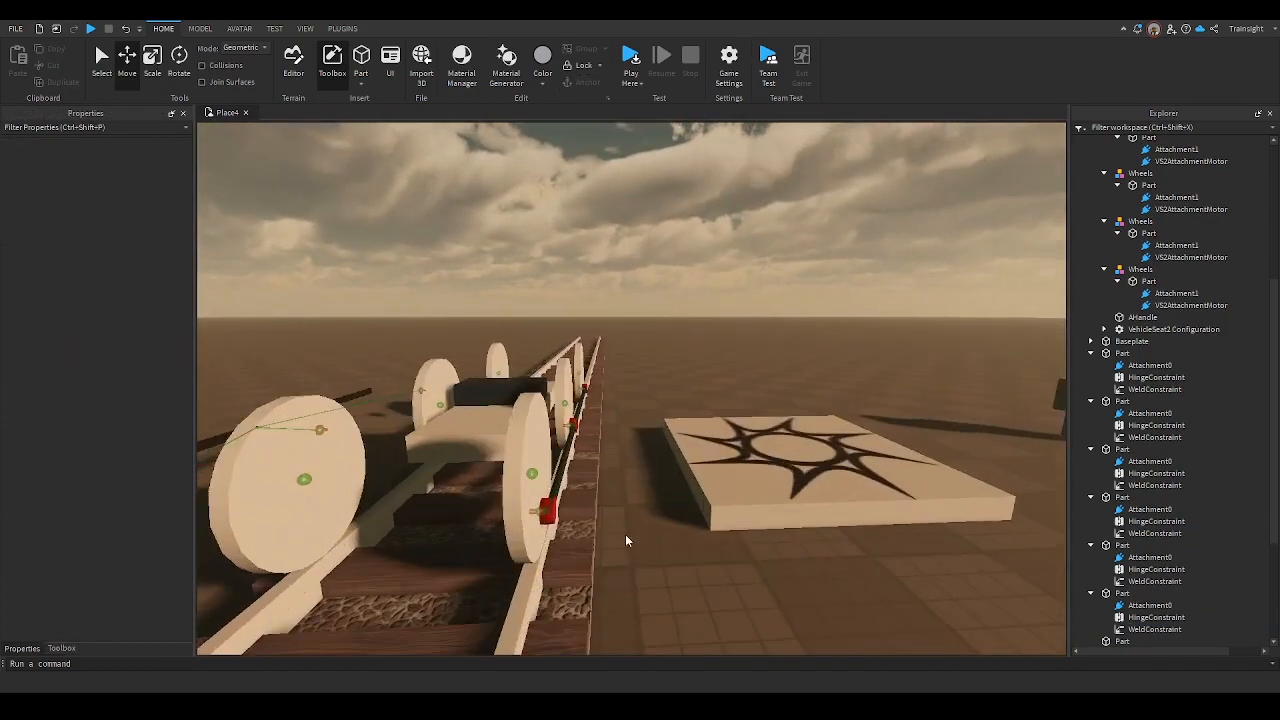
drag(560, 500, 551, 376)
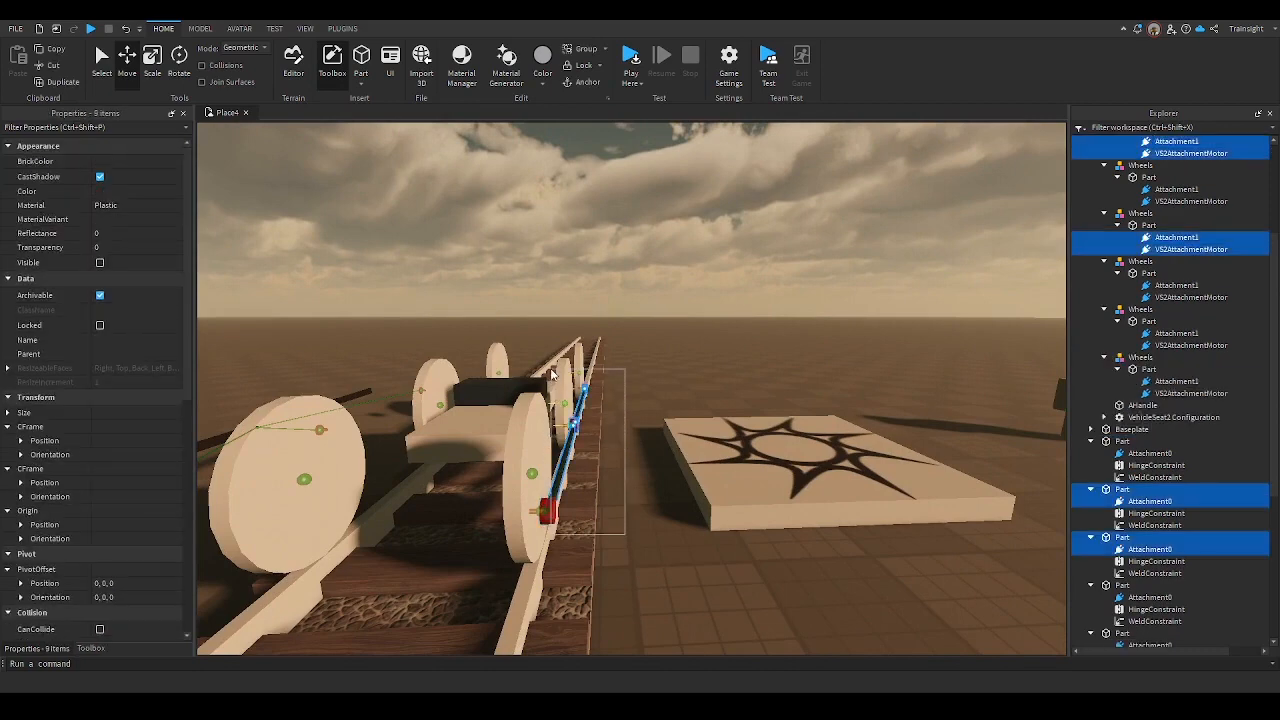
drag(655, 626, 527, 354)
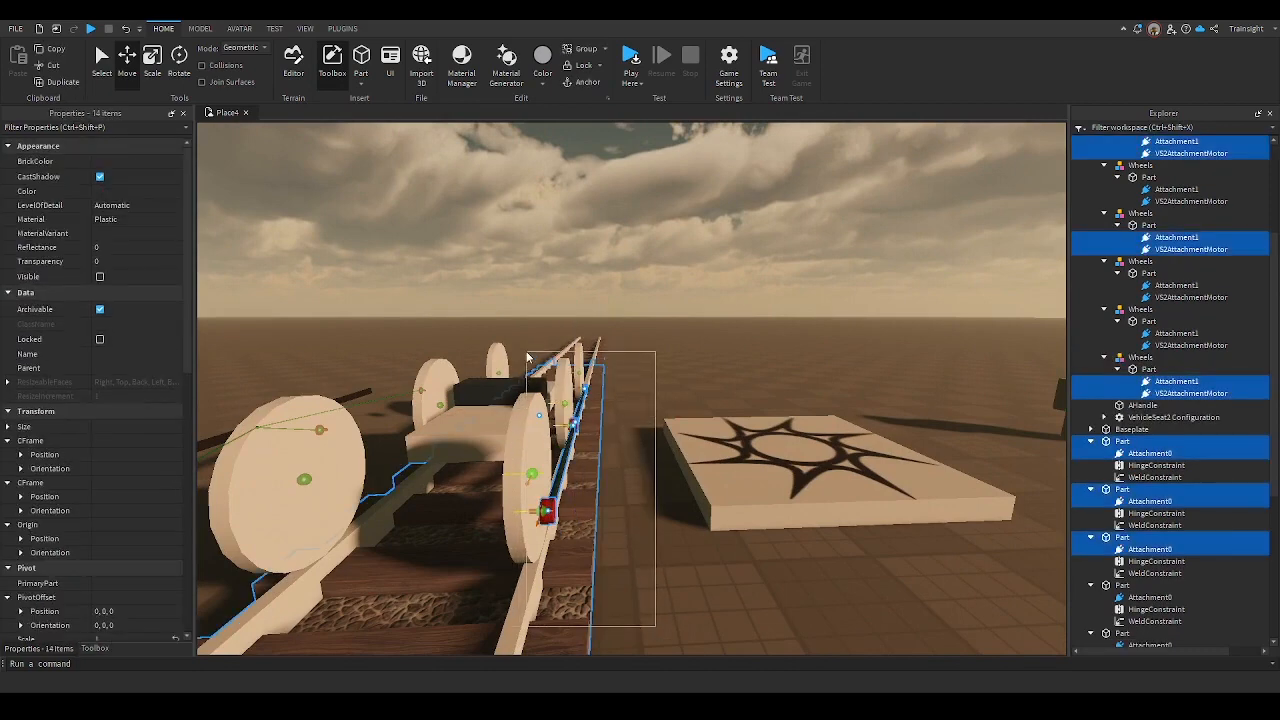
ctrl+click(577, 463)
key(w)
key(d)
right_drag(586, 477, 503, 483)
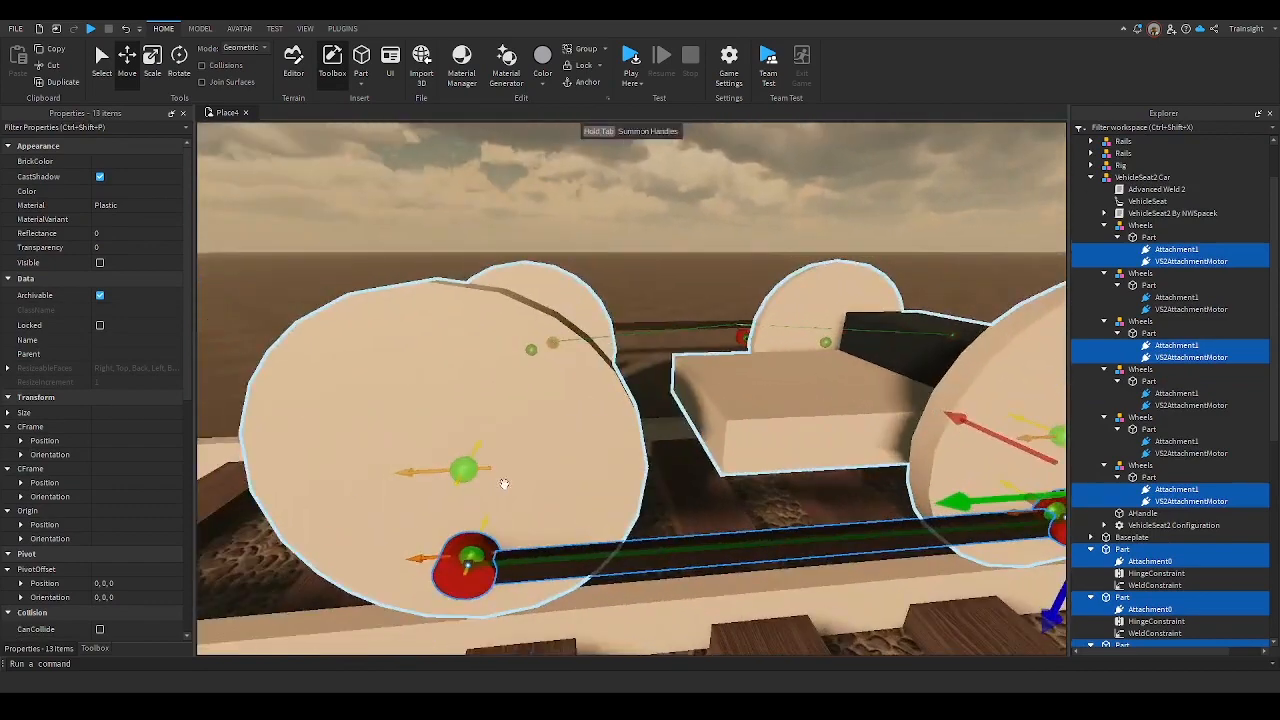
ctrl+click(470, 472)
key(s)
key(d)
key(w)
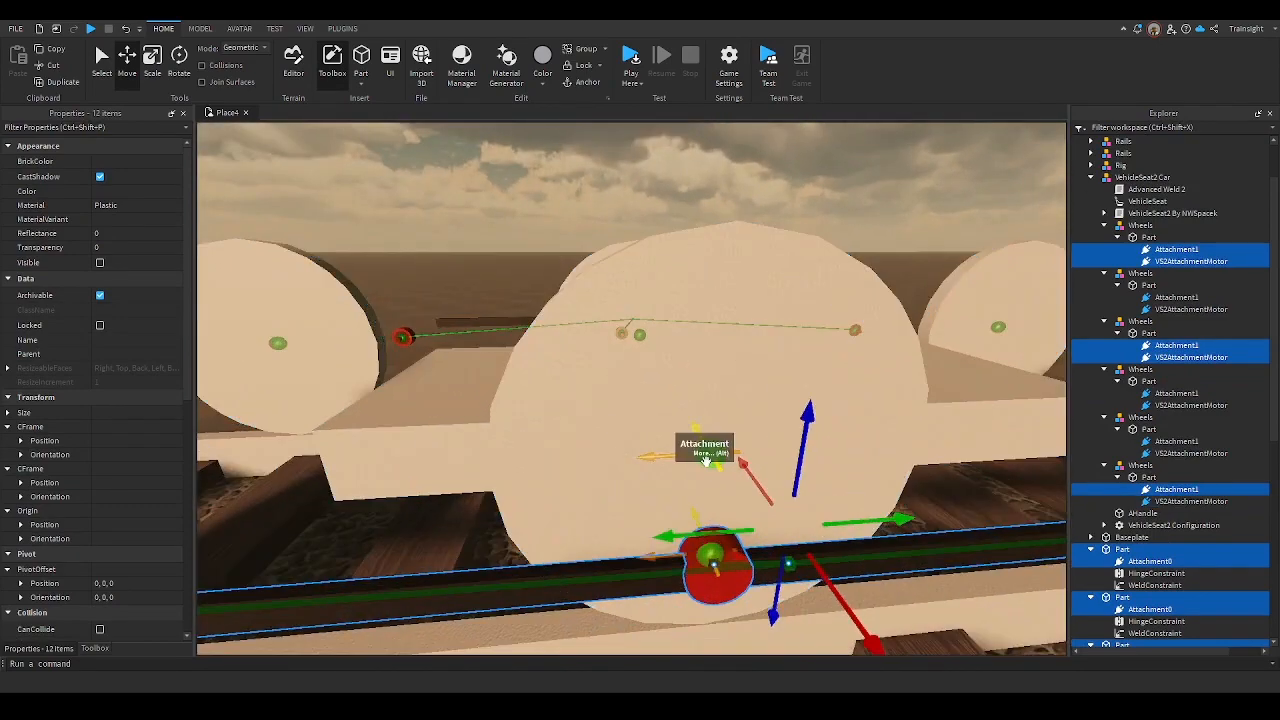
key(d)
ctrl+click(801, 408)
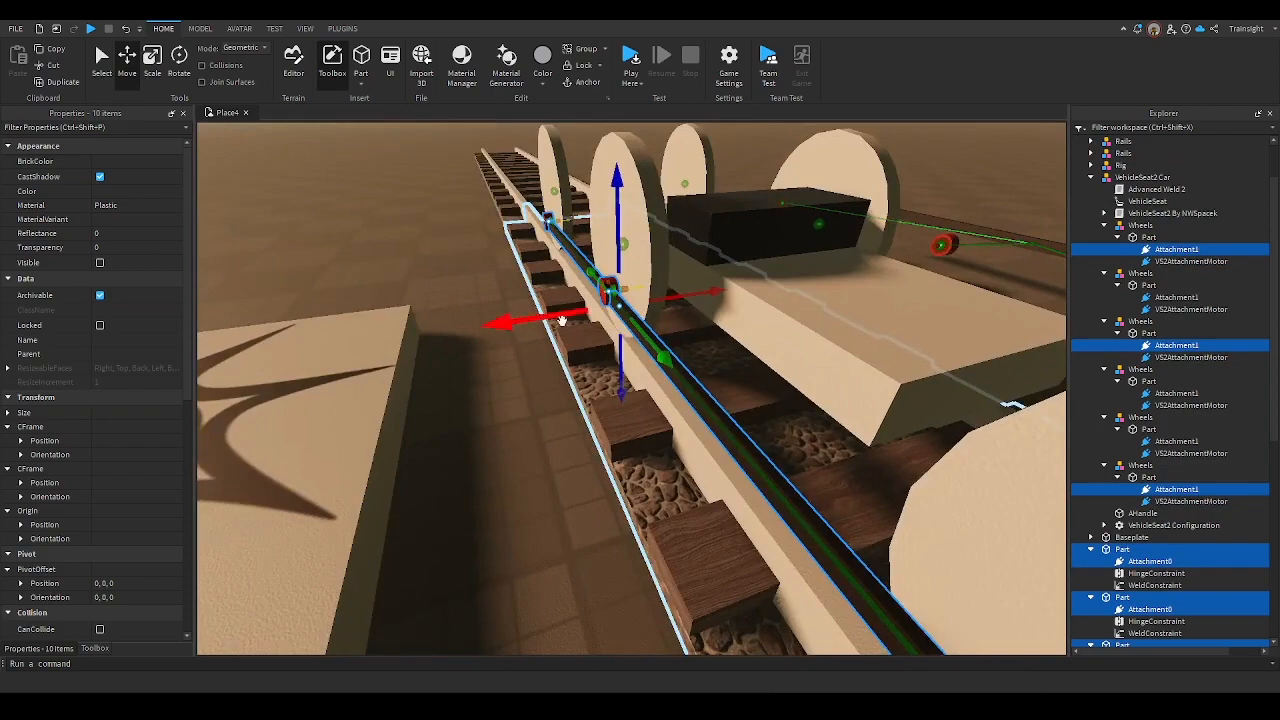
drag(558, 320, 324, 395)
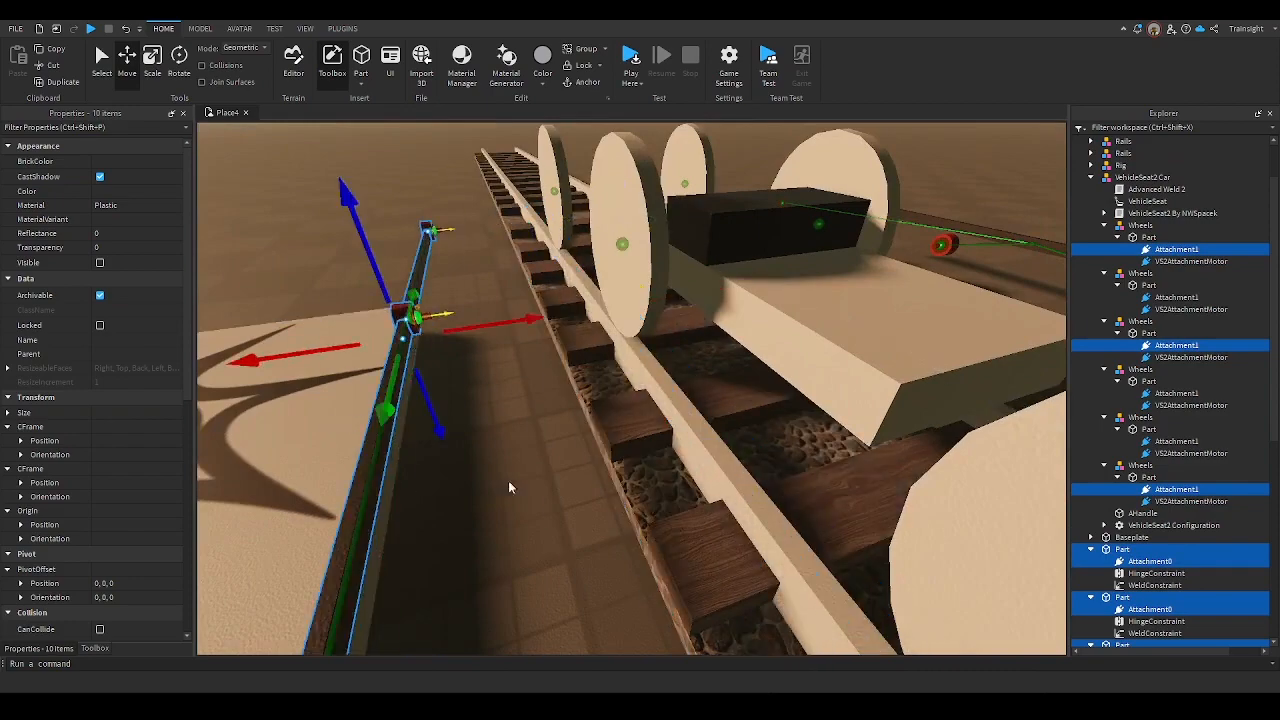
Move the black rod on the spawn-platform side farther outward, away from its three hubs
click(505, 480)
key(w)
right_drag(486, 467, 486, 467)
click(584, 517)
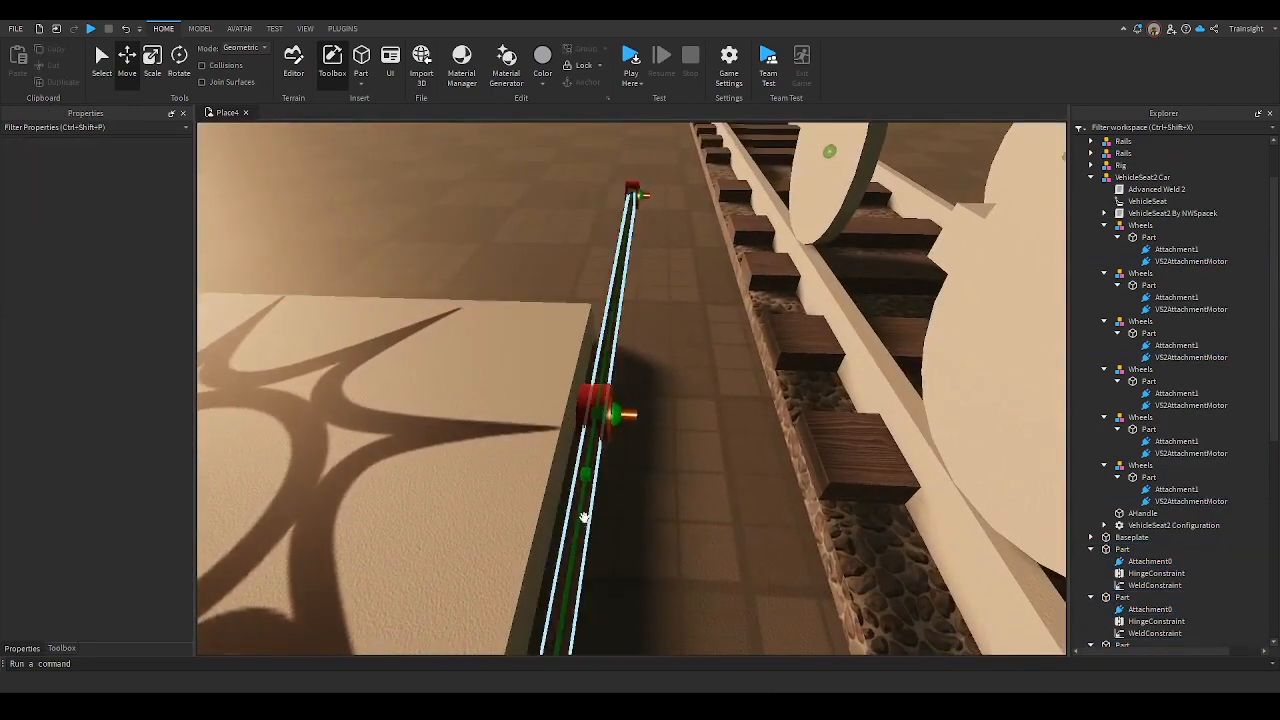
drag(669, 475, 404, 451)
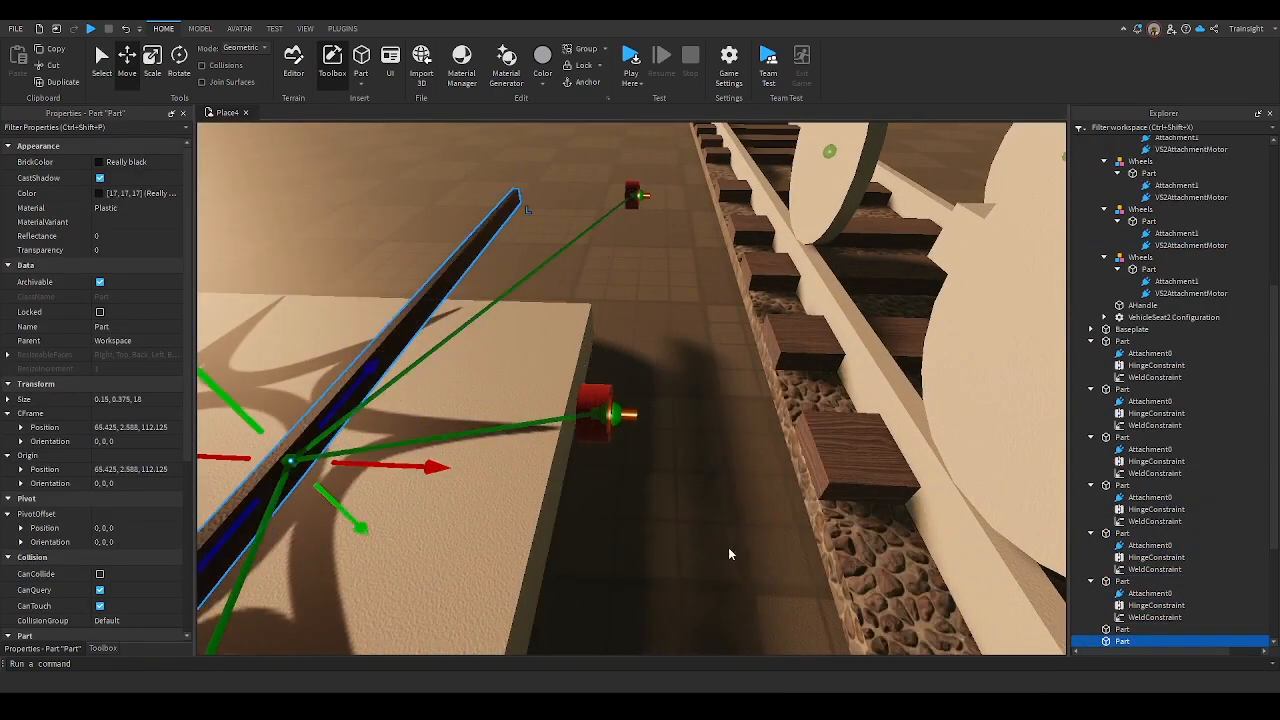
Examine the weld links running from the separated rod on the spawn-platform side to its three hubs
click(706, 549)
key(w)
right_drag(684, 547, 771, 552)
key(a)
key(a)
key(s)
key(w)
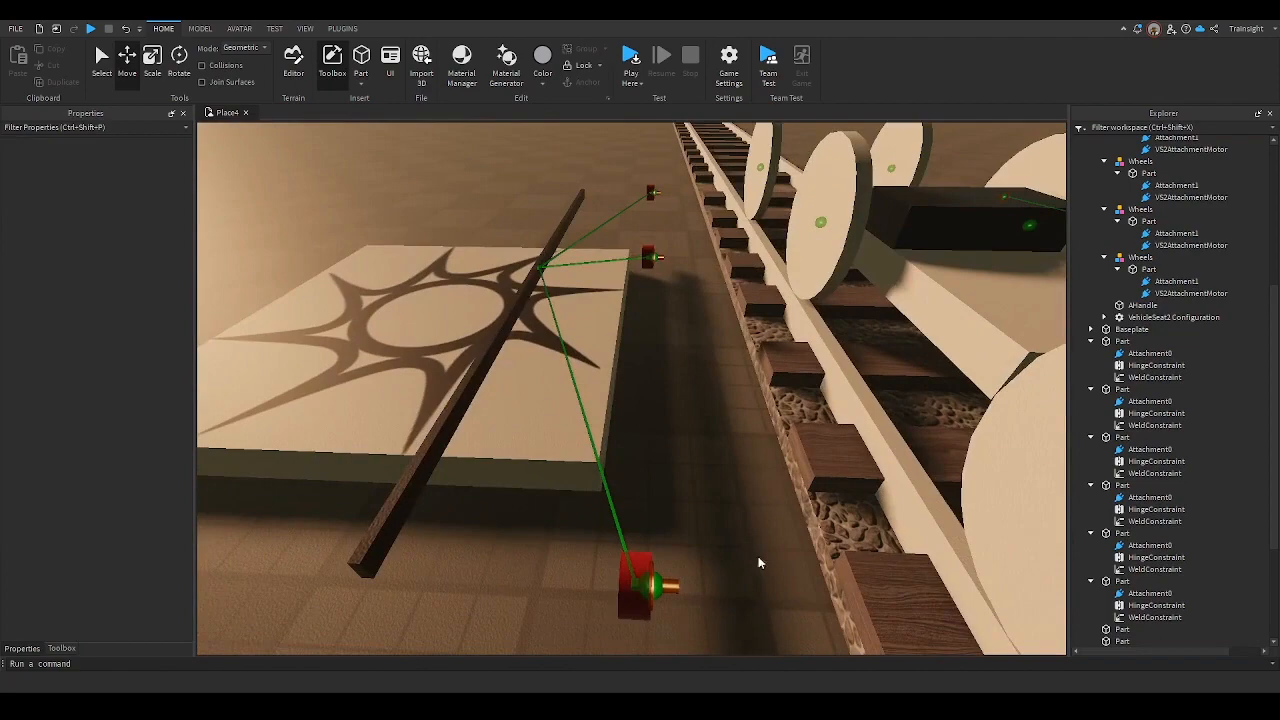
click(582, 405)
key(w)
right_drag(651, 478, 651, 477)
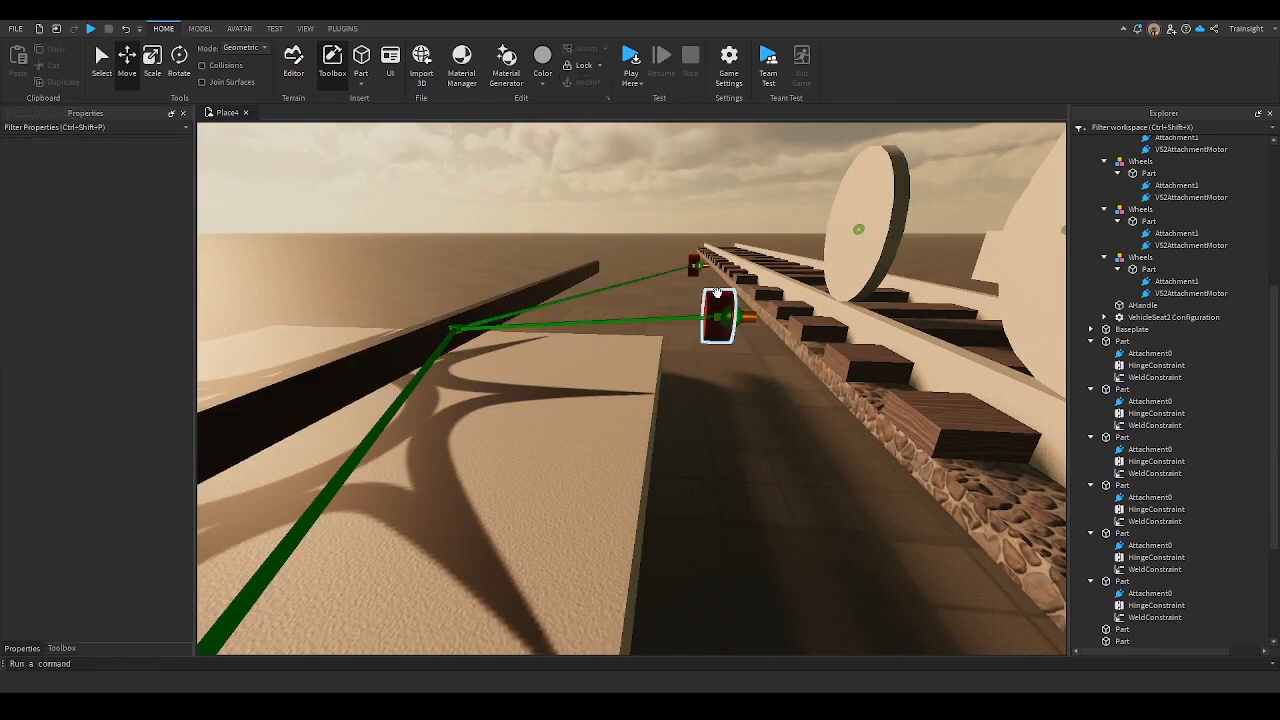
Inspect the three maroon hubs beside the spawn platform one by one, and their placement relative to the car's wheels
click(718, 318)
click(696, 258)
key(s)
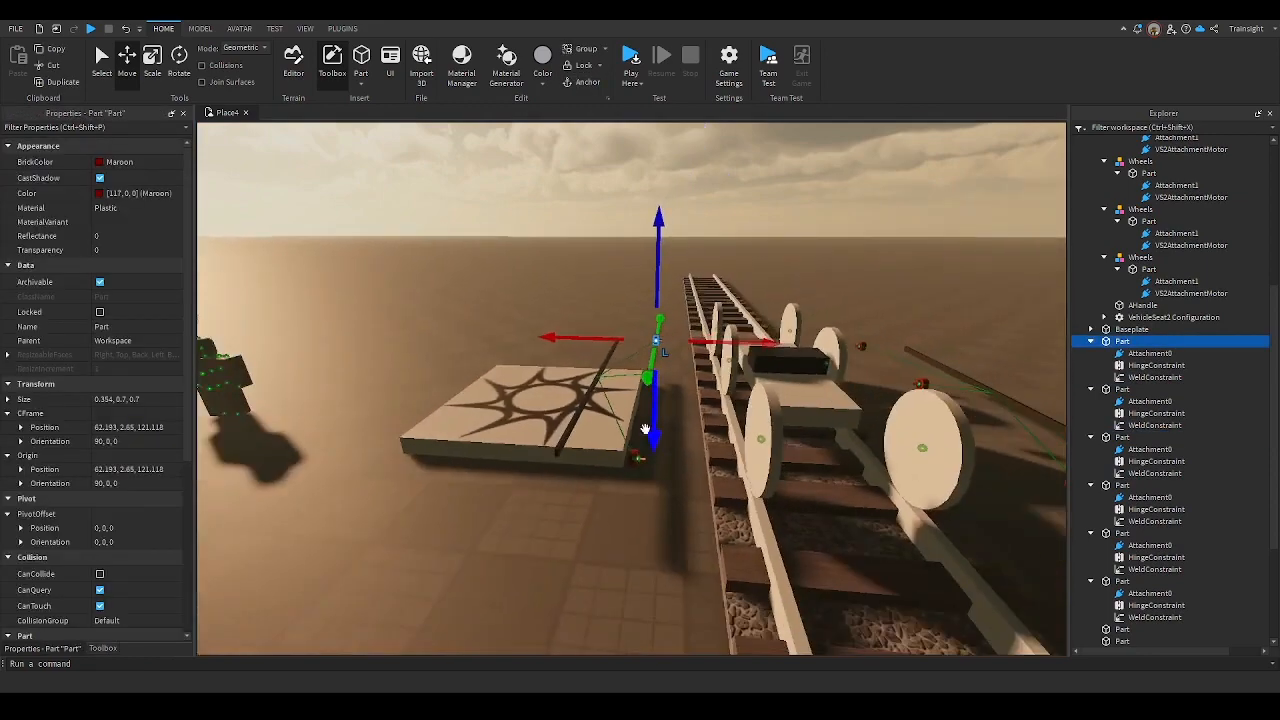
click(632, 457)
key(w)
right_drag(686, 453, 686, 454)
key(d)
key(w)
right_drag(544, 516, 543, 516)
key(s)
key(w)
right_drag(428, 376, 430, 376)
key(s)
key(s)
key(w)
key(s)
Check the separate parts beside the spawn platform by selecting the black rod, the middle hub and both end hubs in turn
click(480, 512)
key(w)
right_drag(480, 512, 480, 513)
key(w)
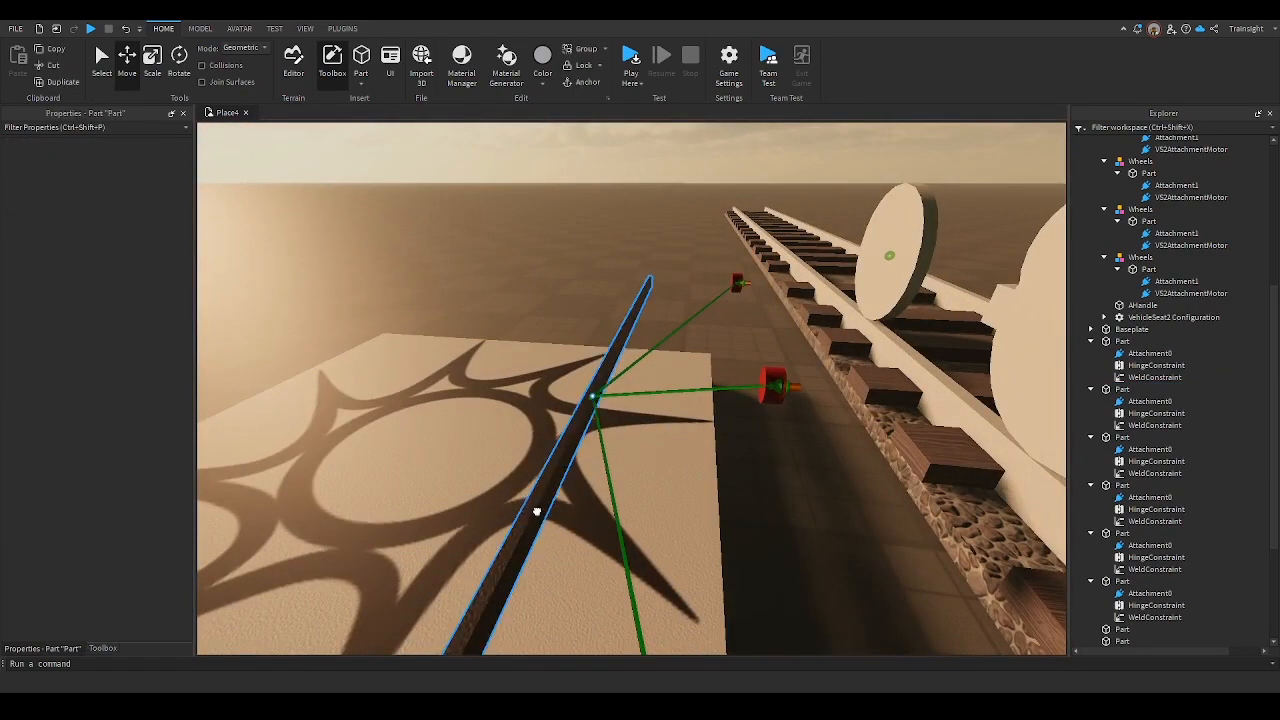
click(578, 466)
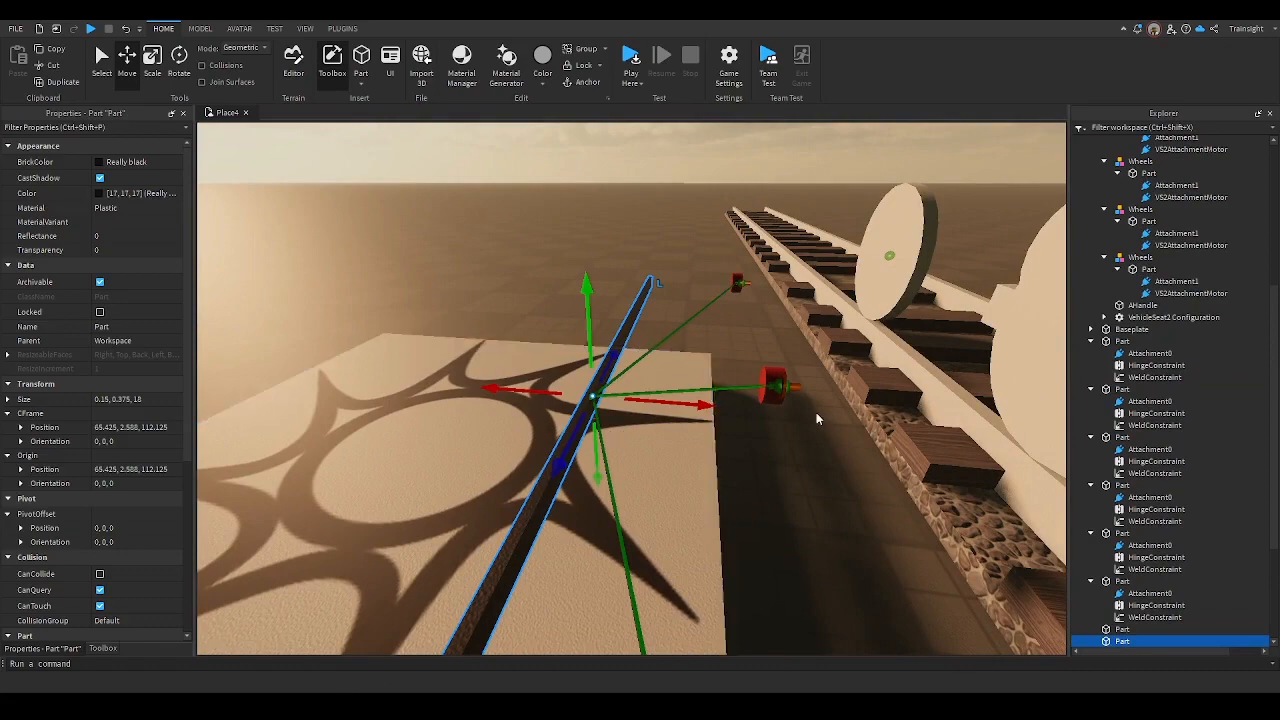
click(770, 399)
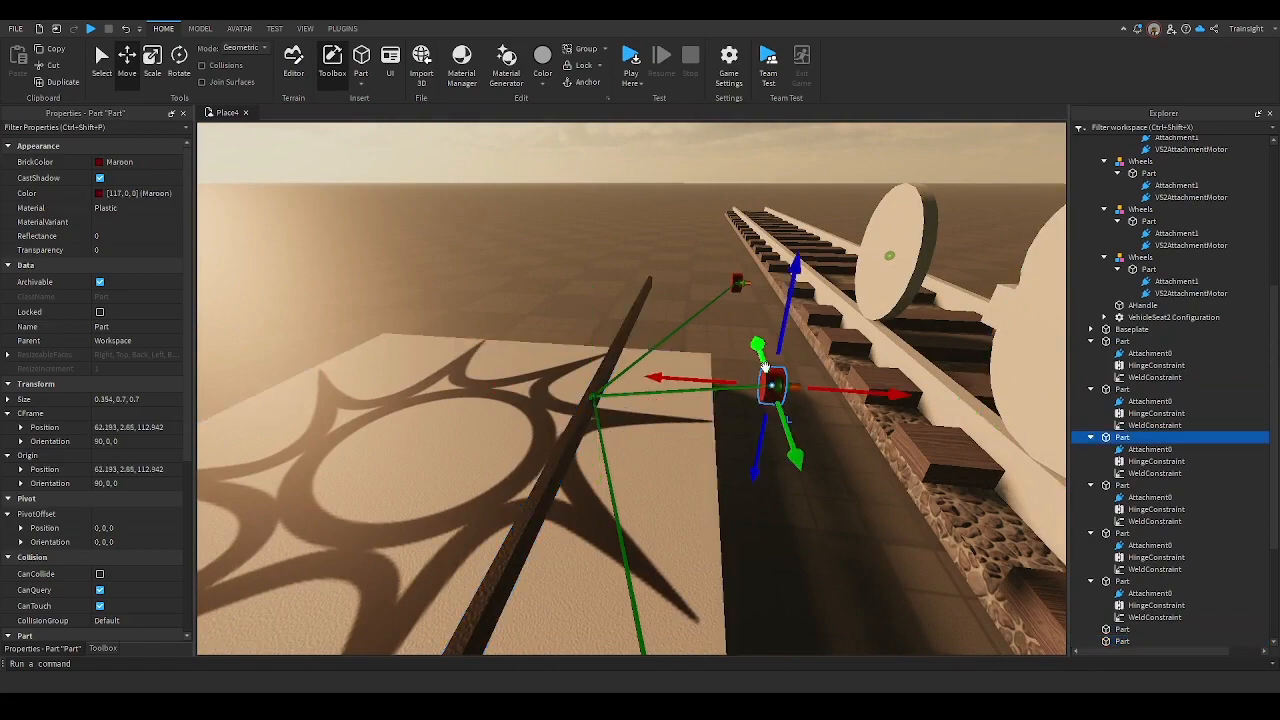
click(736, 285)
scroll(717, 350, up, 5)
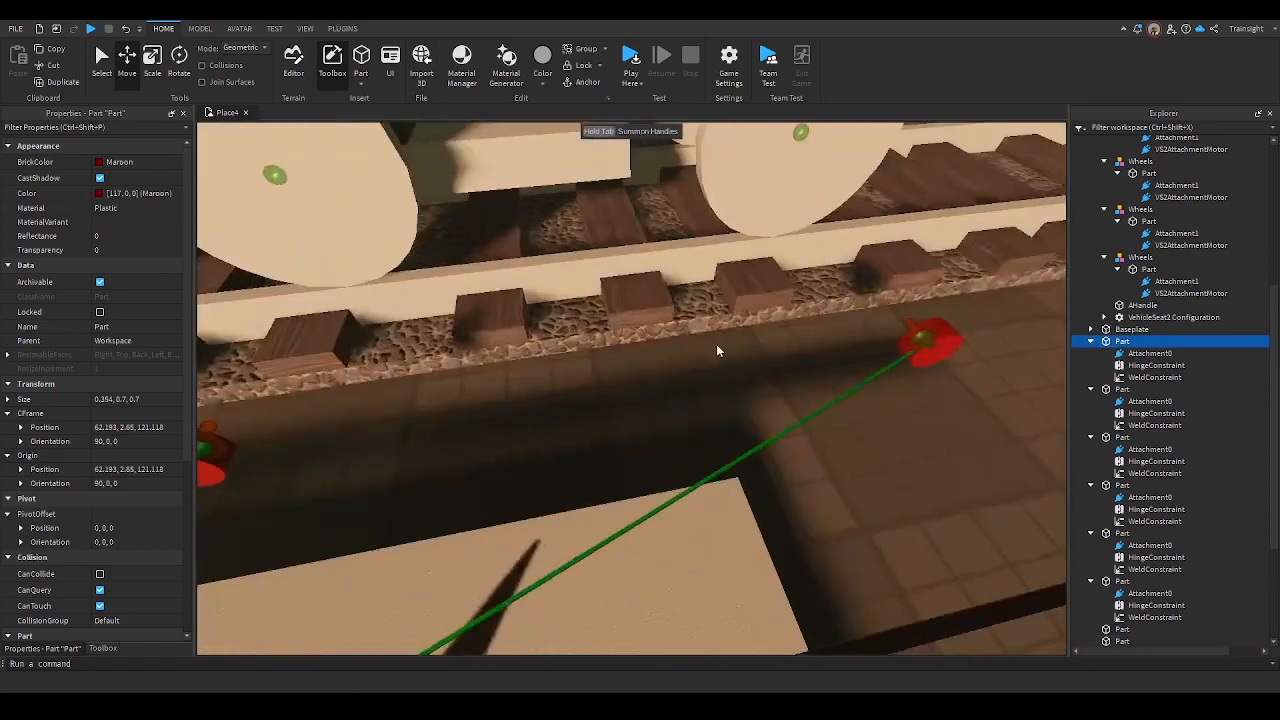
click(956, 334)
right_drag(956, 334, 937, 359)
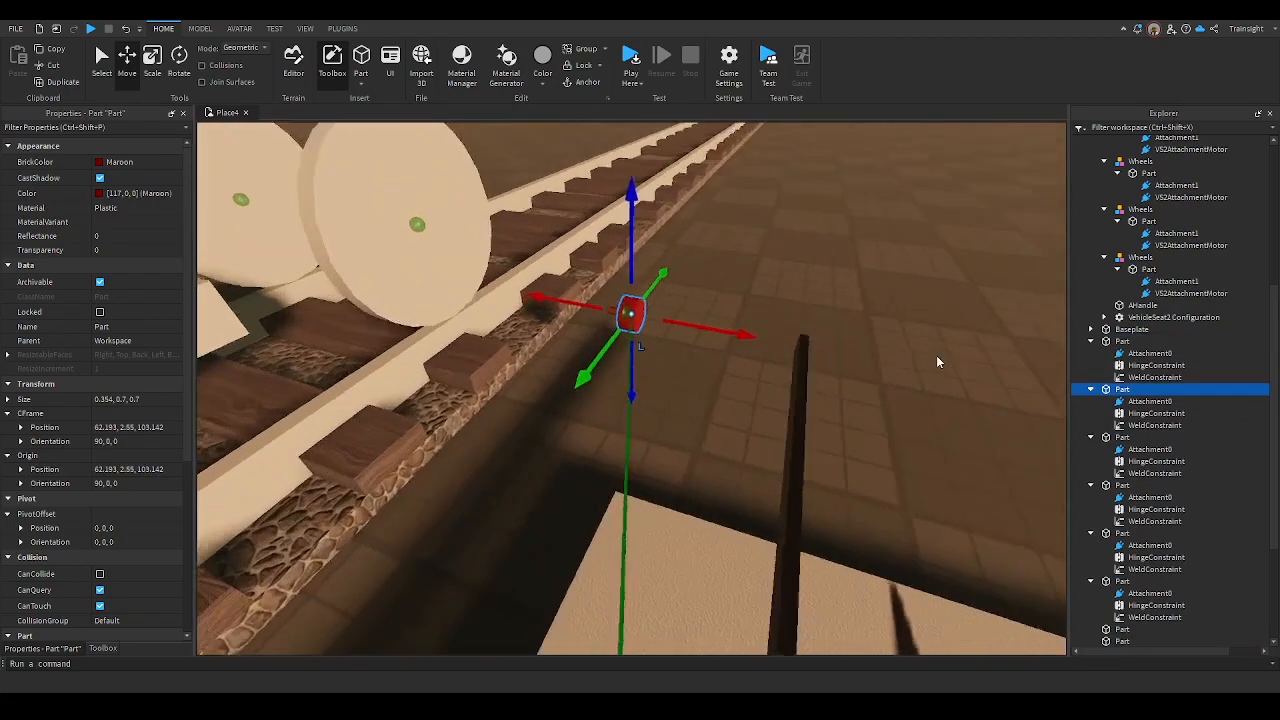
click(797, 418)
click(868, 380)
Inspect the shaded-side rod and its end hub, and undo the accidental move of that hub
right_drag(868, 380, 875, 392)
key(w)
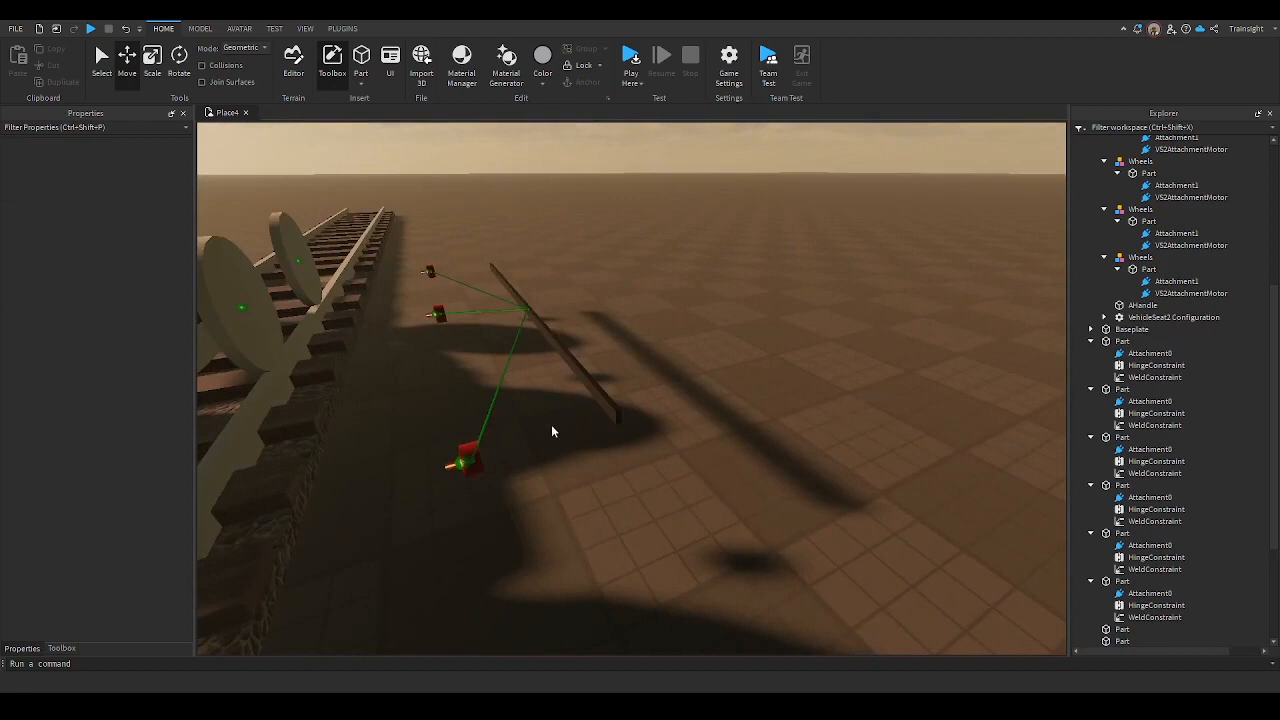
click(611, 400)
scroll(600, 402, up, 4)
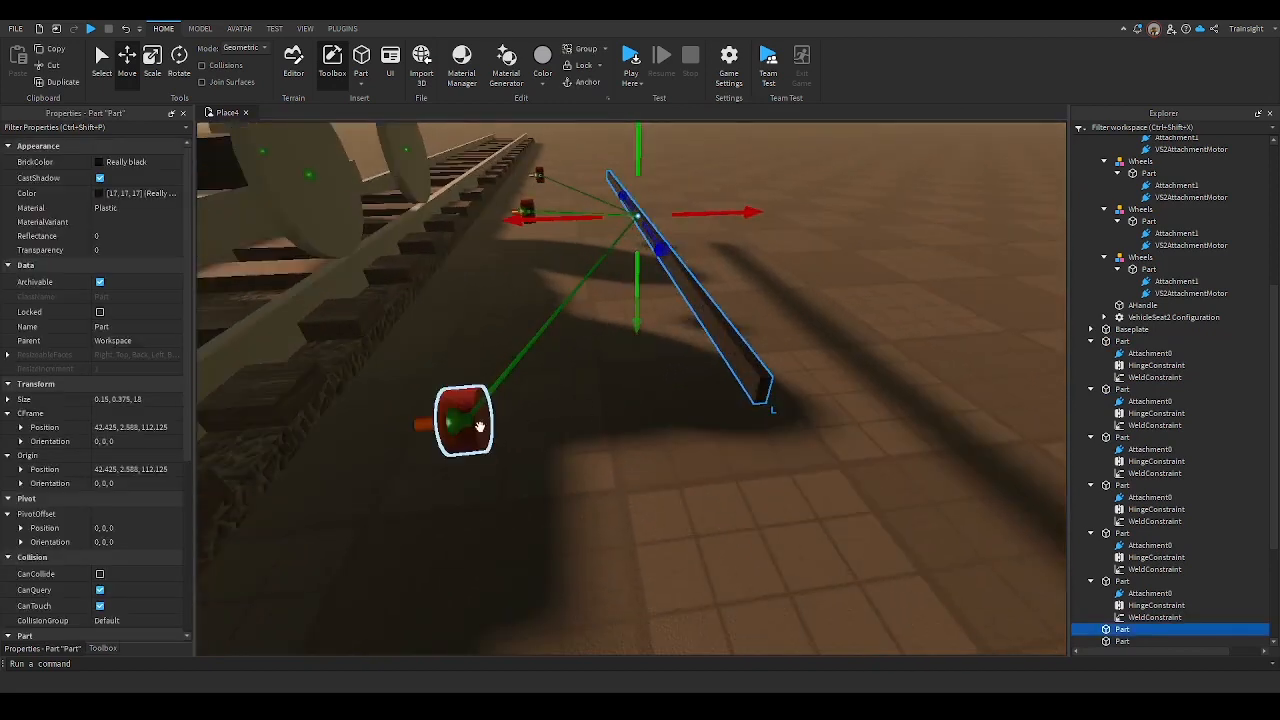
click(470, 430)
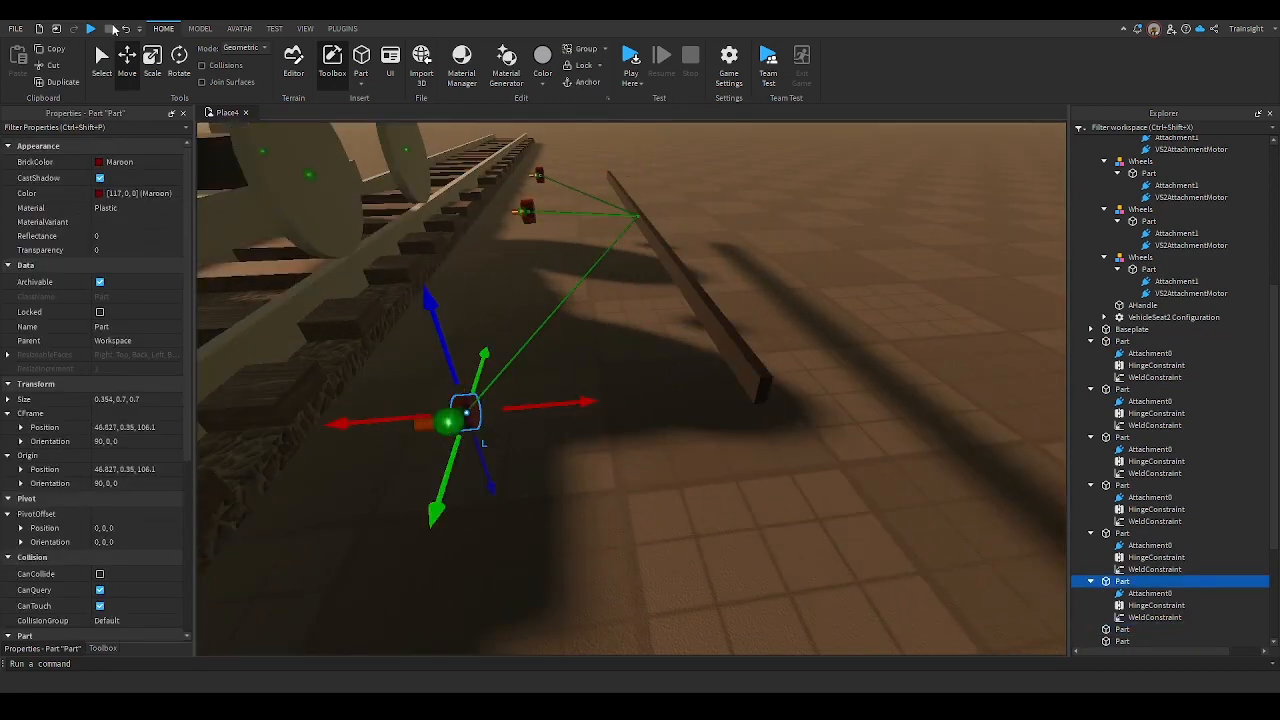
key(w)
right_drag(477, 286, 477, 285)
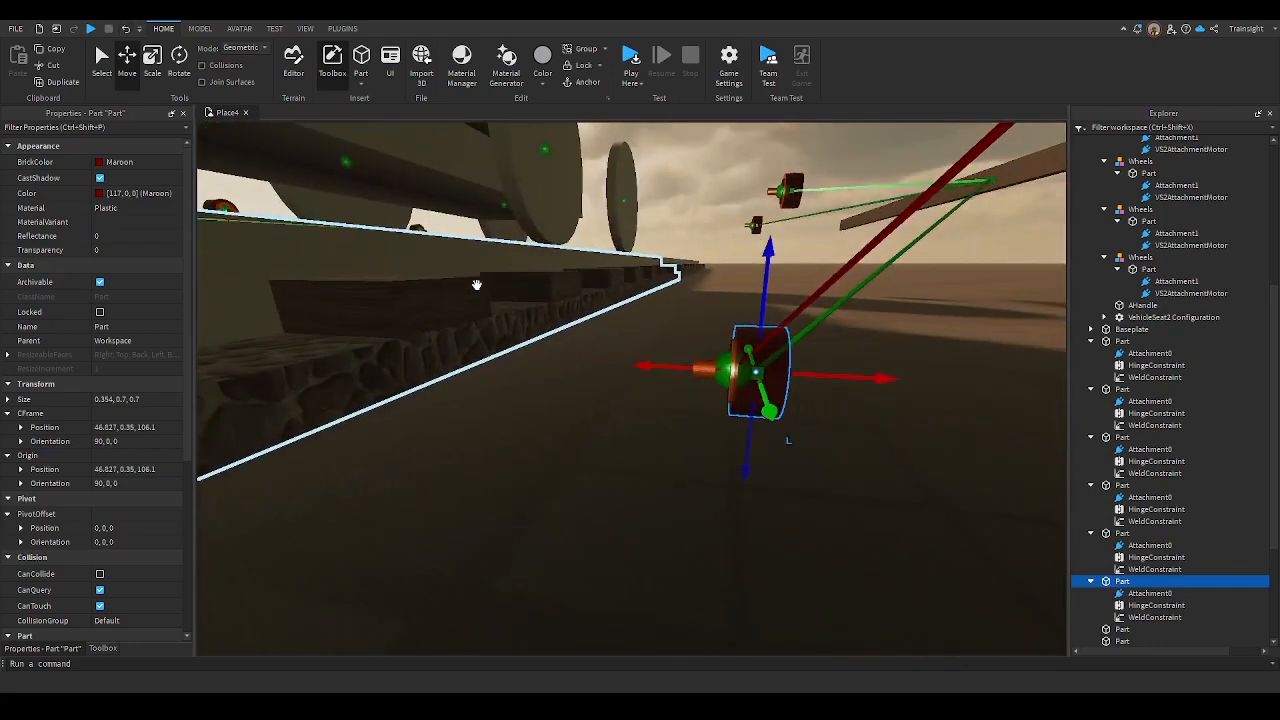
click(127, 31)
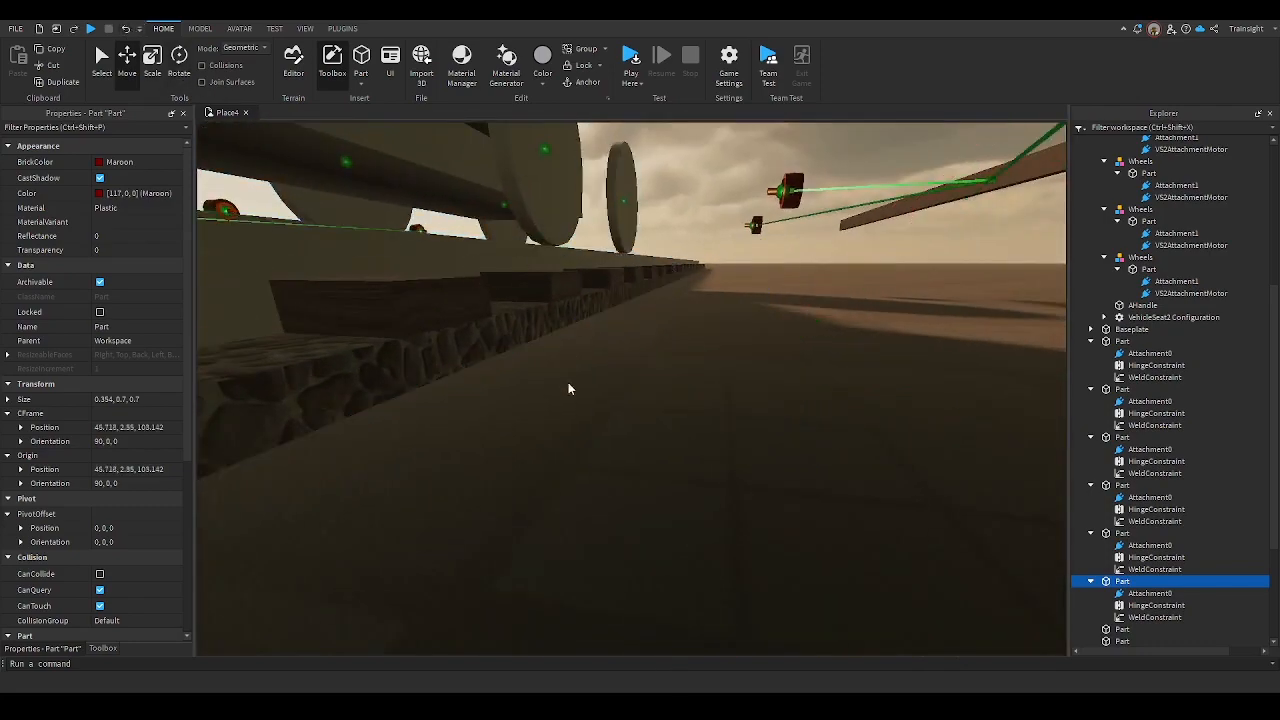
Examine Attachment1 at the shaded-side end hub and its entry under the car's Wheels models
right_drag(566, 381, 567, 381)
key(w)
key(a)
click(604, 370)
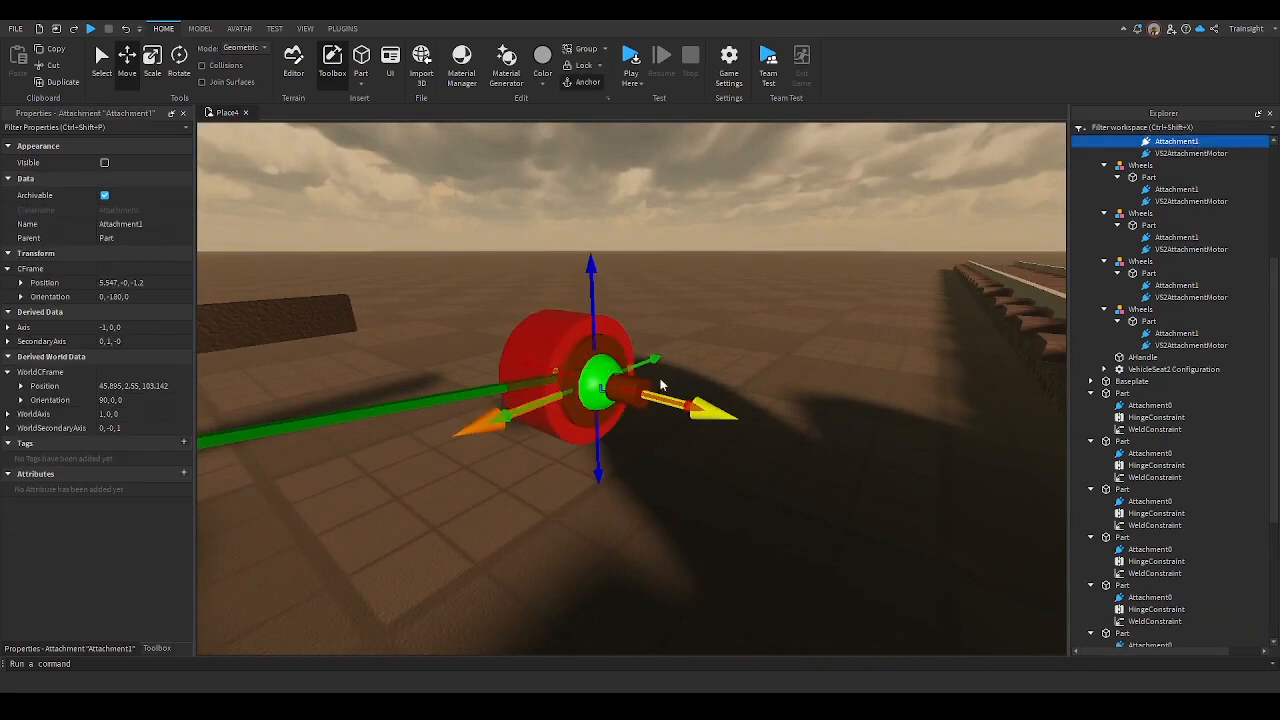
scroll(922, 366, up, 2)
scroll(1134, 368, down, 1)
scroll(1163, 381, up, 3)
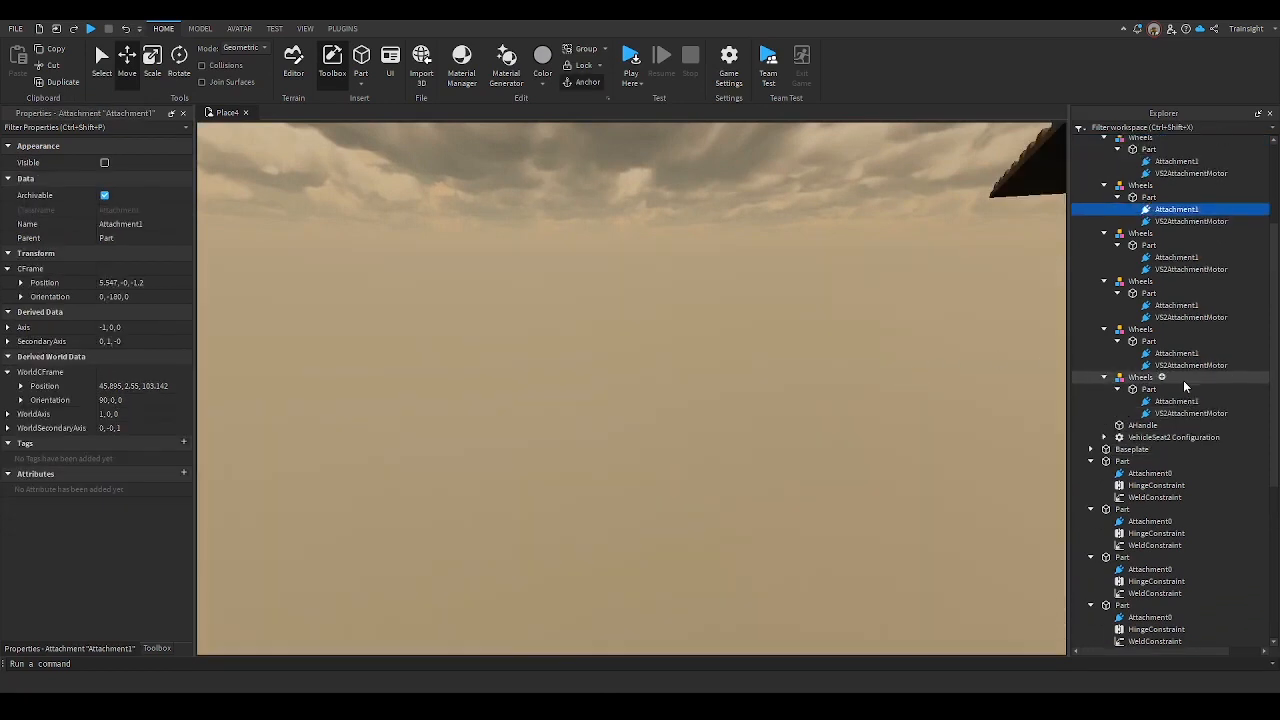
scroll(1184, 386, up, 3)
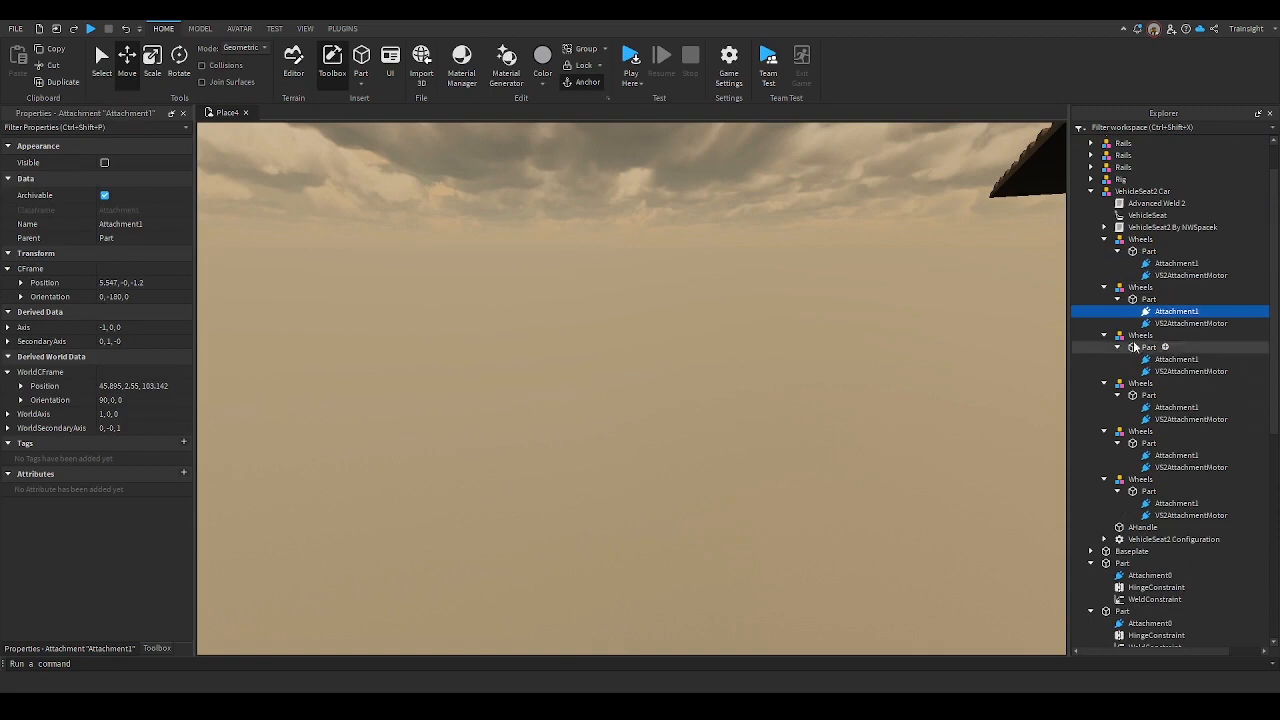
Try shifting the first Wheels model's Attachment1 along its axis at the middle platform-side hub, and undo the move
click(1166, 264)
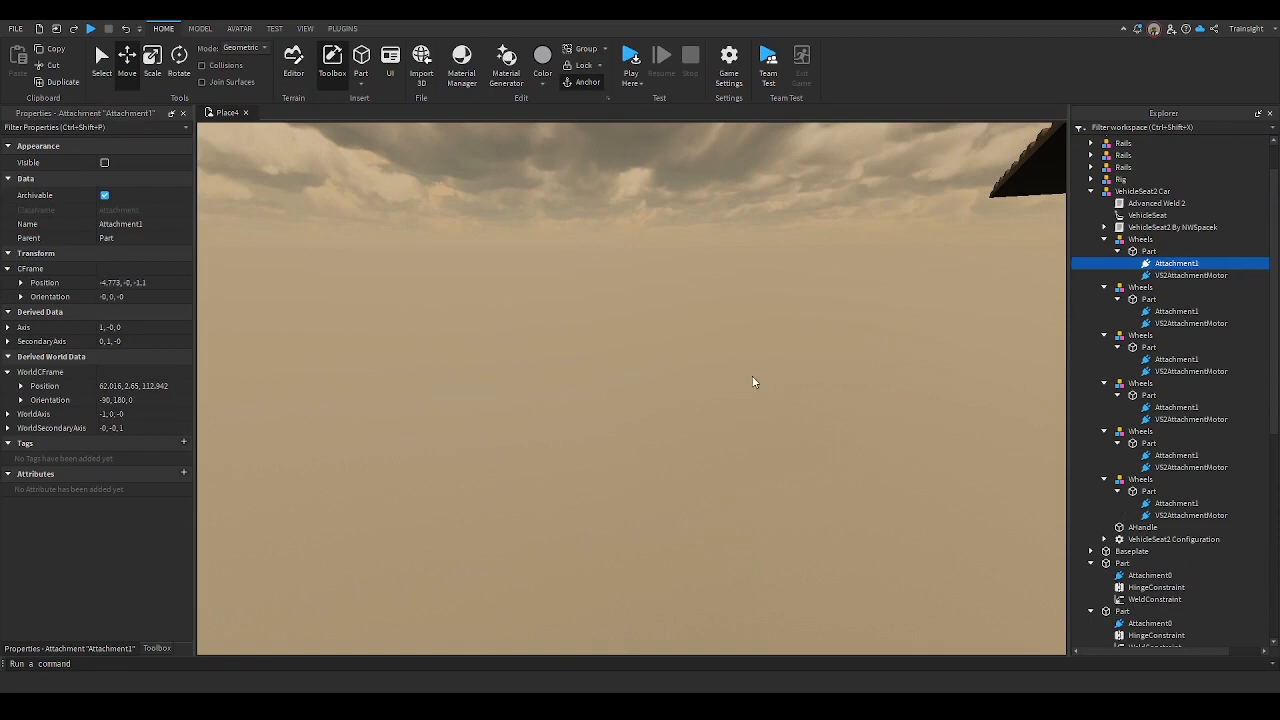
key(f)
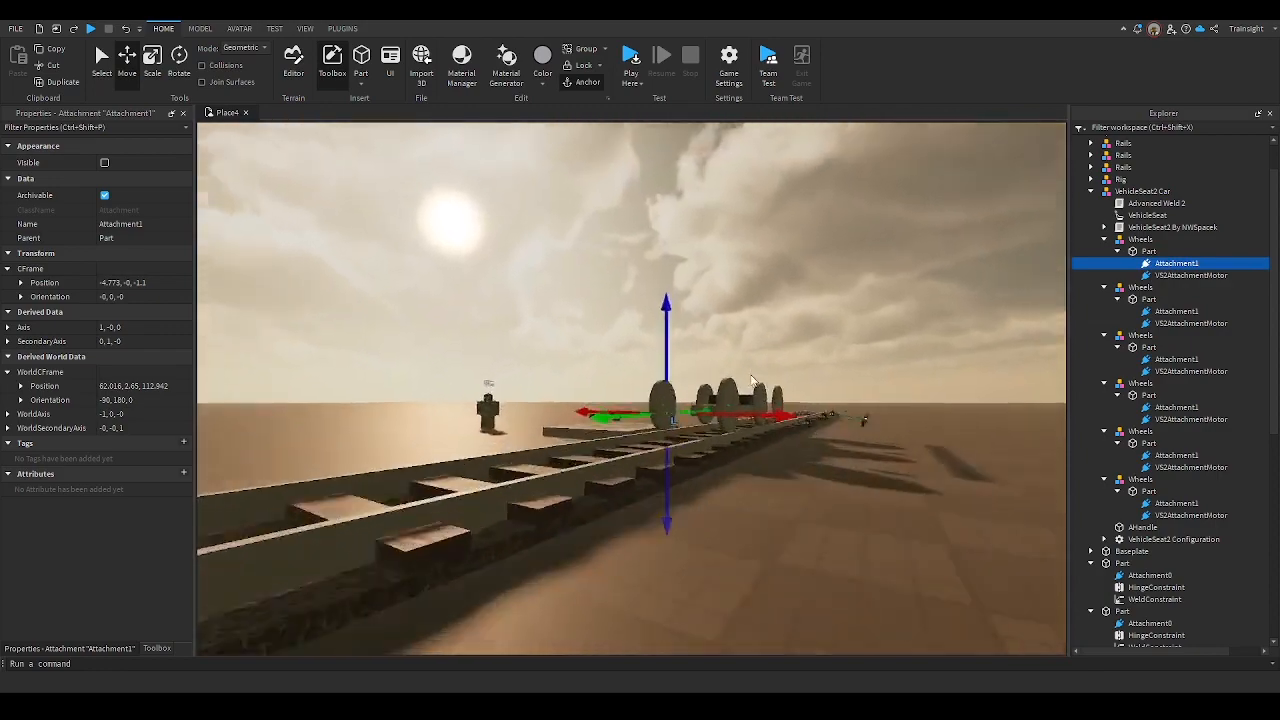
key(w)
right_drag(752, 380, 751, 374)
key(a)
key(d)
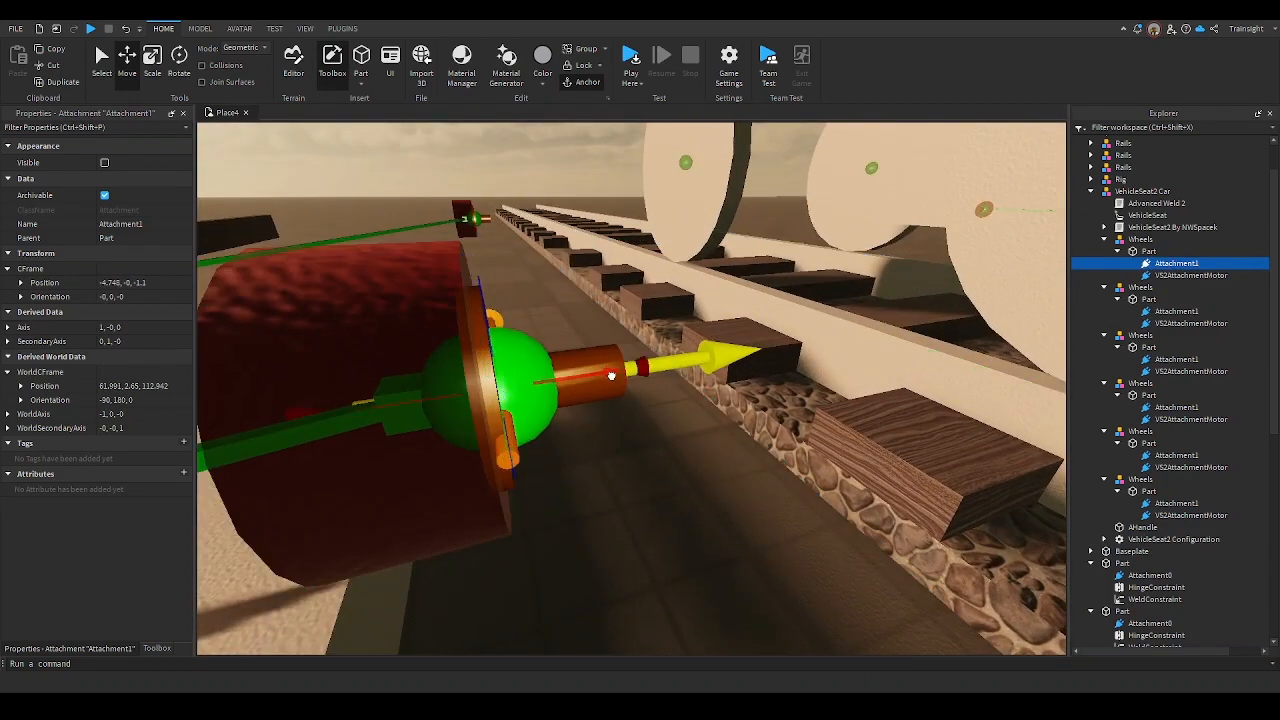
drag(611, 376, 708, 374)
key(ctrl+z)
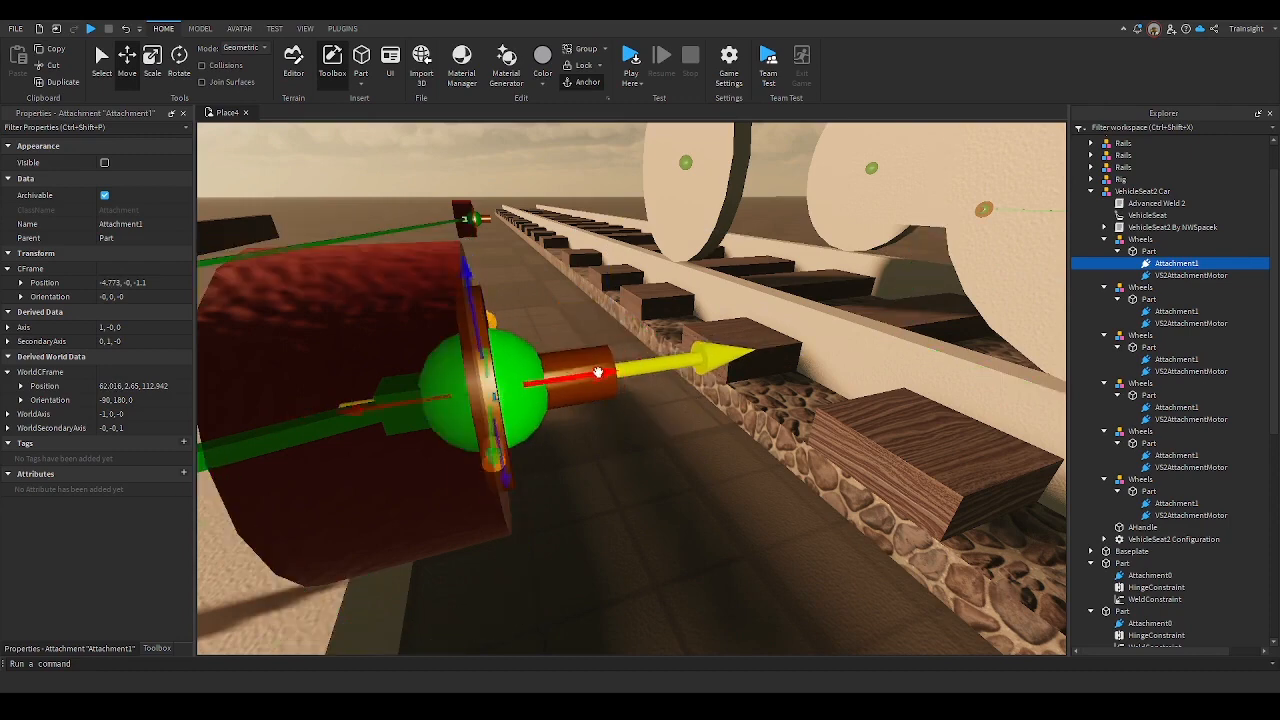
Examine up close how the hinge attachments sit against the inner face of a platform-side hub
click(601, 490)
scroll(601, 490, down, 8)
right_drag(601, 490, 601, 490)
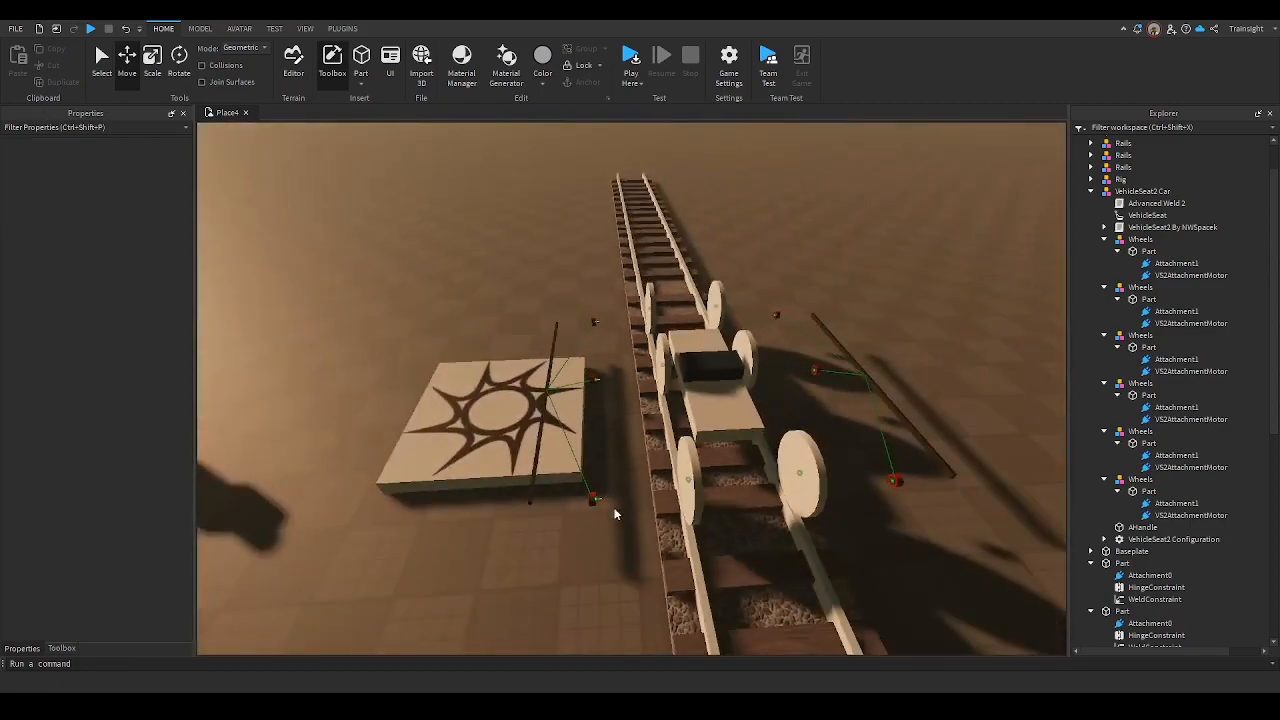
scroll(628, 578, up, 1)
scroll(628, 578, up, 3)
right_drag(628, 578, 645, 534)
scroll(645, 539, up, 4)
scroll(645, 539, down, 6)
right_drag(675, 493, 675, 493)
scroll(675, 493, up, 5)
scroll(675, 493, down, 2)
scroll(675, 493, up, 4)
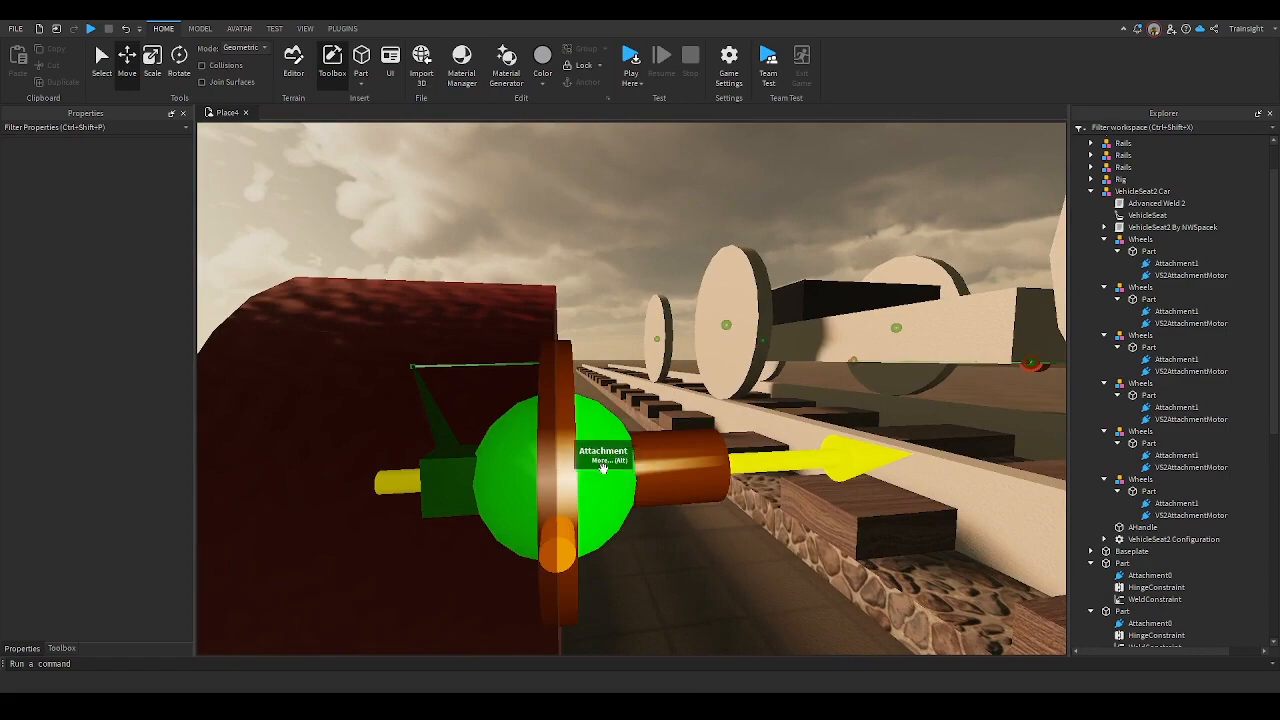
right_drag(603, 468, 603, 468)
scroll(603, 468, up, 5)
scroll(603, 468, down, 2)
scroll(603, 468, up, 1)
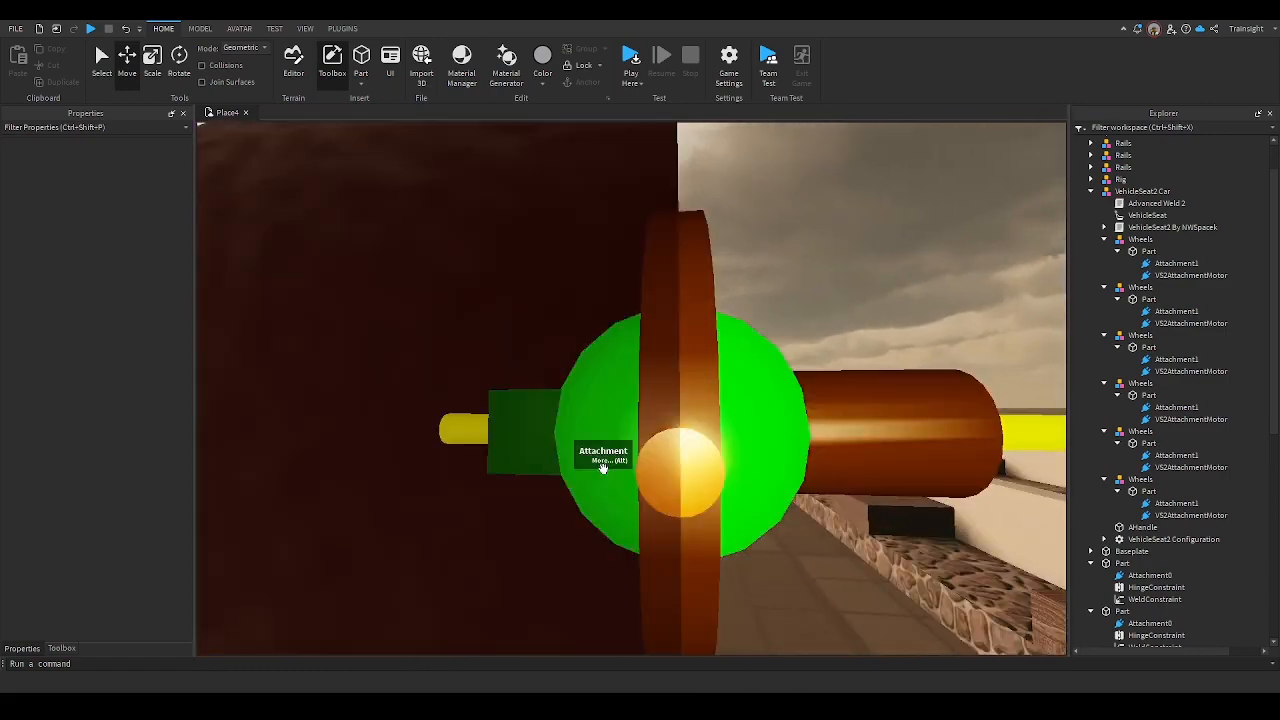
Examine the attachment alignment on the remaining hubs and their weld links to the separated rod
scroll(766, 448, down, 3)
right_drag(766, 448, 778, 462)
scroll(766, 448, up, 2)
scroll(766, 448, up, 4)
scroll(778, 460, down, 3)
scroll(674, 422, down, 3)
right_drag(674, 423, 655, 430)
scroll(655, 430, up, 1)
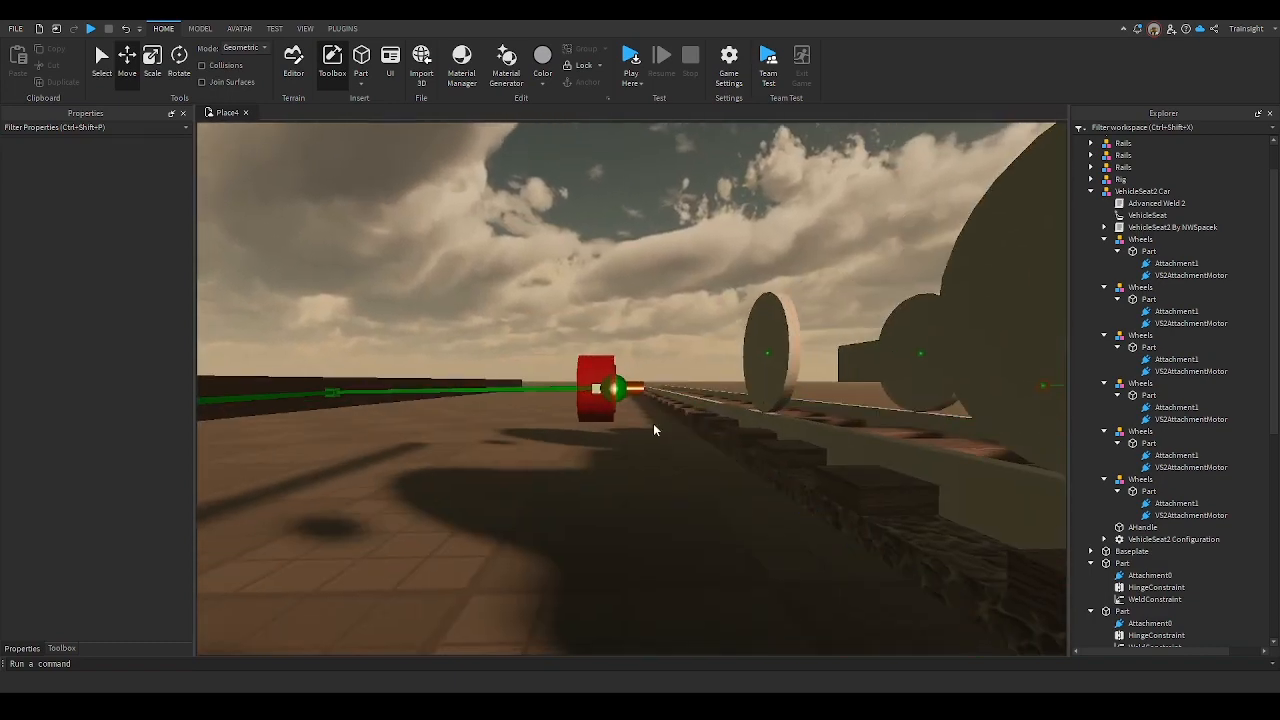
scroll(620, 390, up, 3)
right_drag(620, 390, 620, 390)
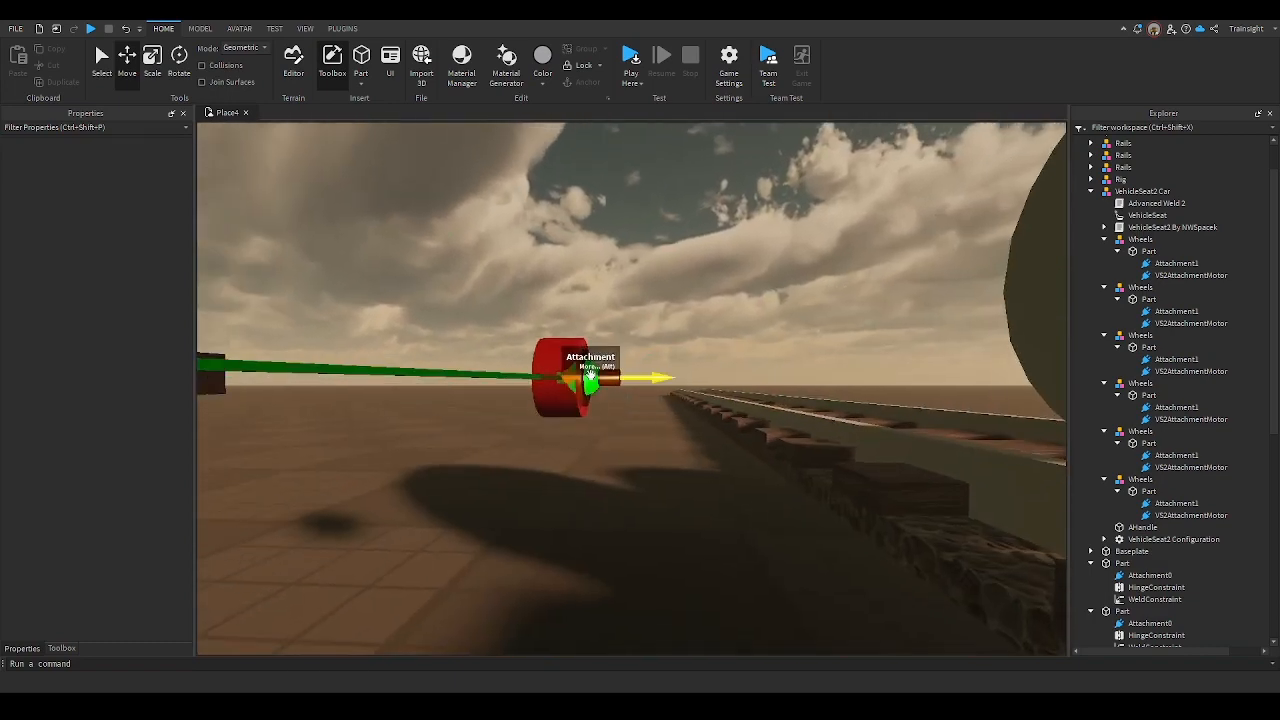
right_drag(622, 502, 622, 502)
scroll(622, 502, down, 5)
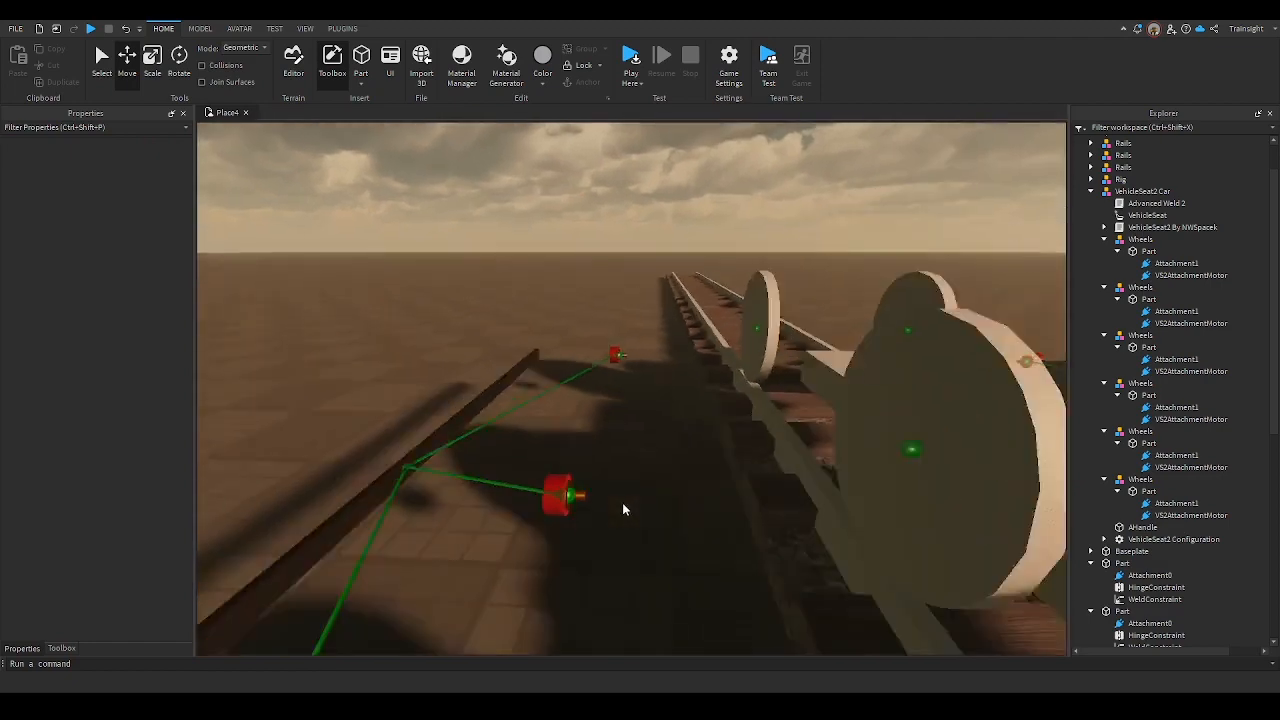
Move each black rod sideways toward the track so it lines up with the red hubs on its side
scroll(622, 504, down, 5)
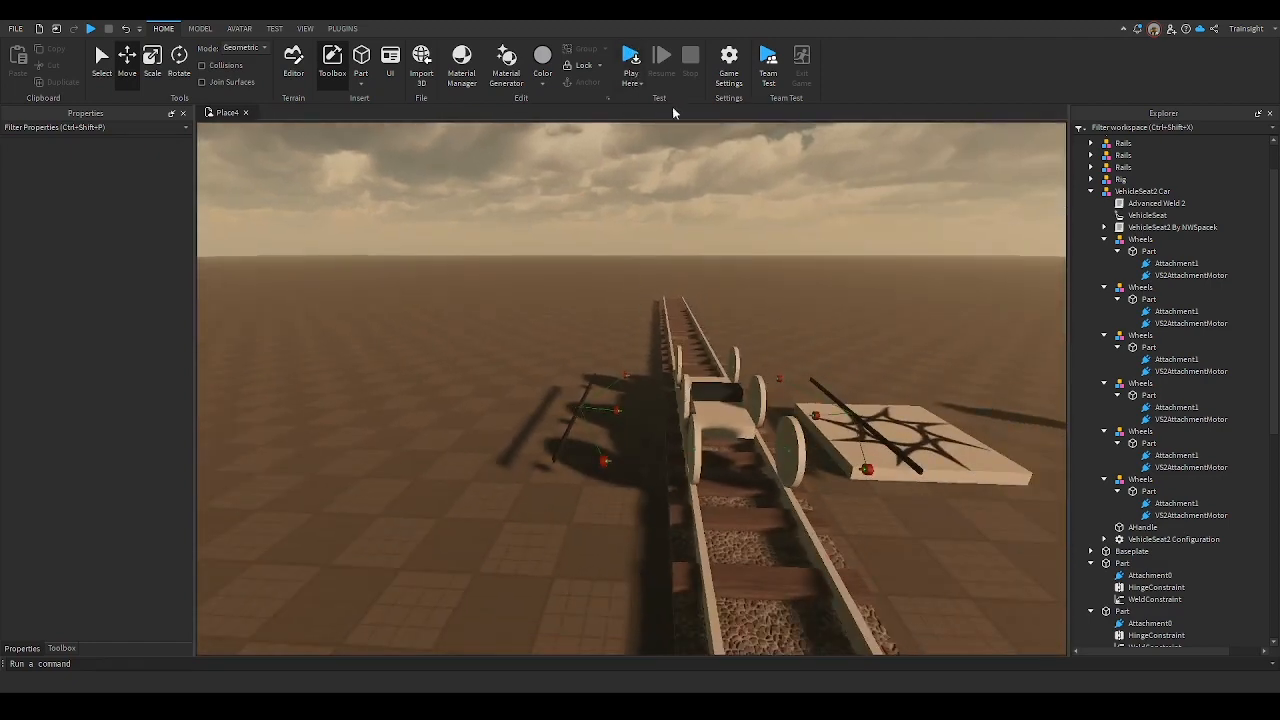
click(564, 435)
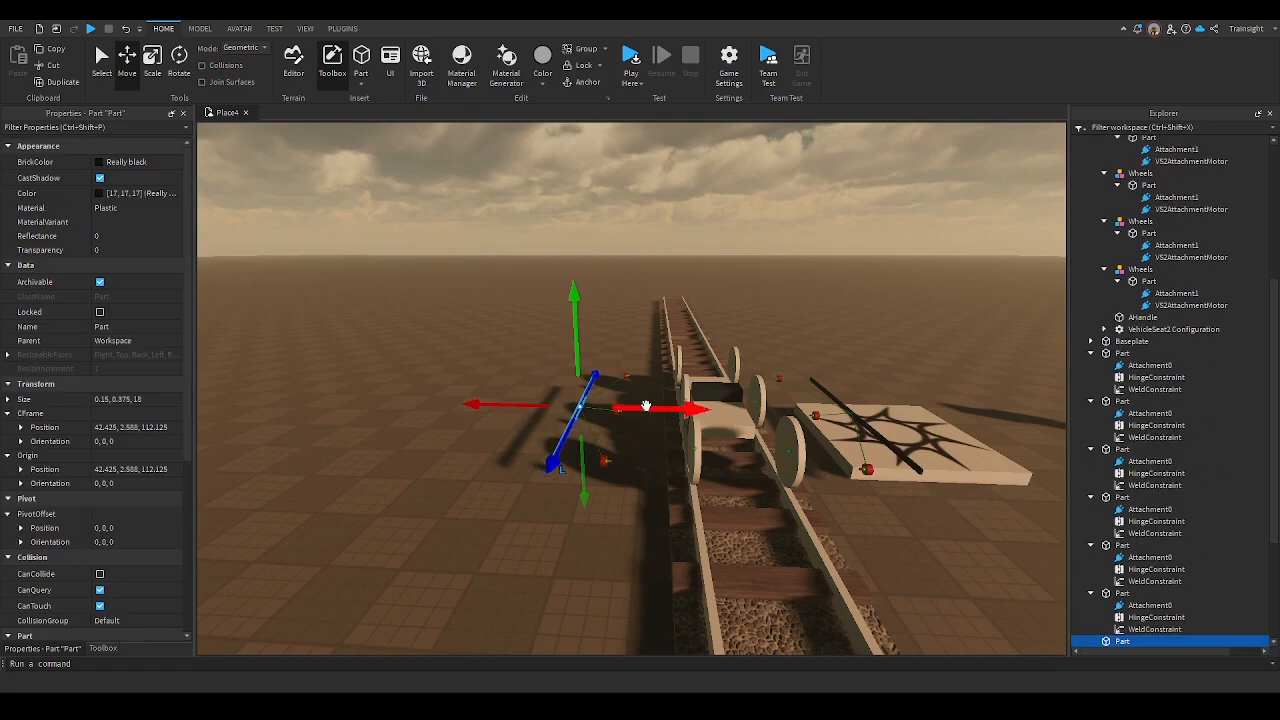
drag(667, 411, 685, 412)
key(d)
click(727, 415)
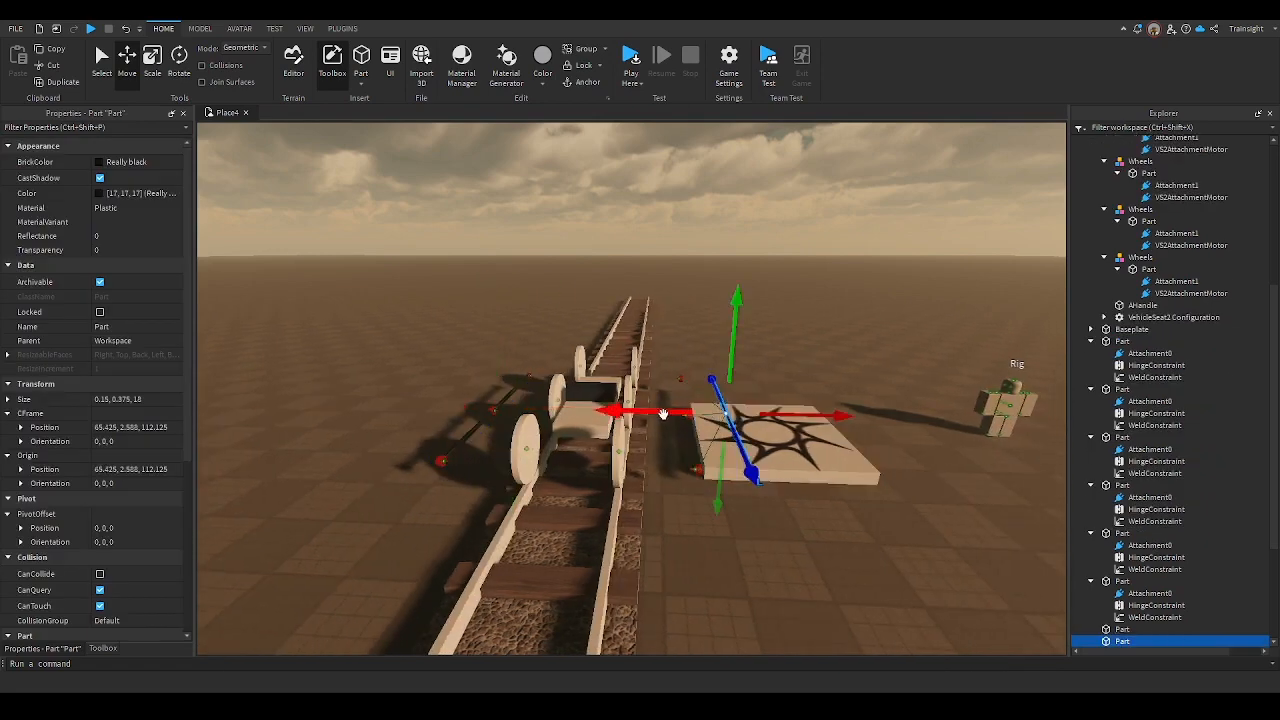
click(728, 206)
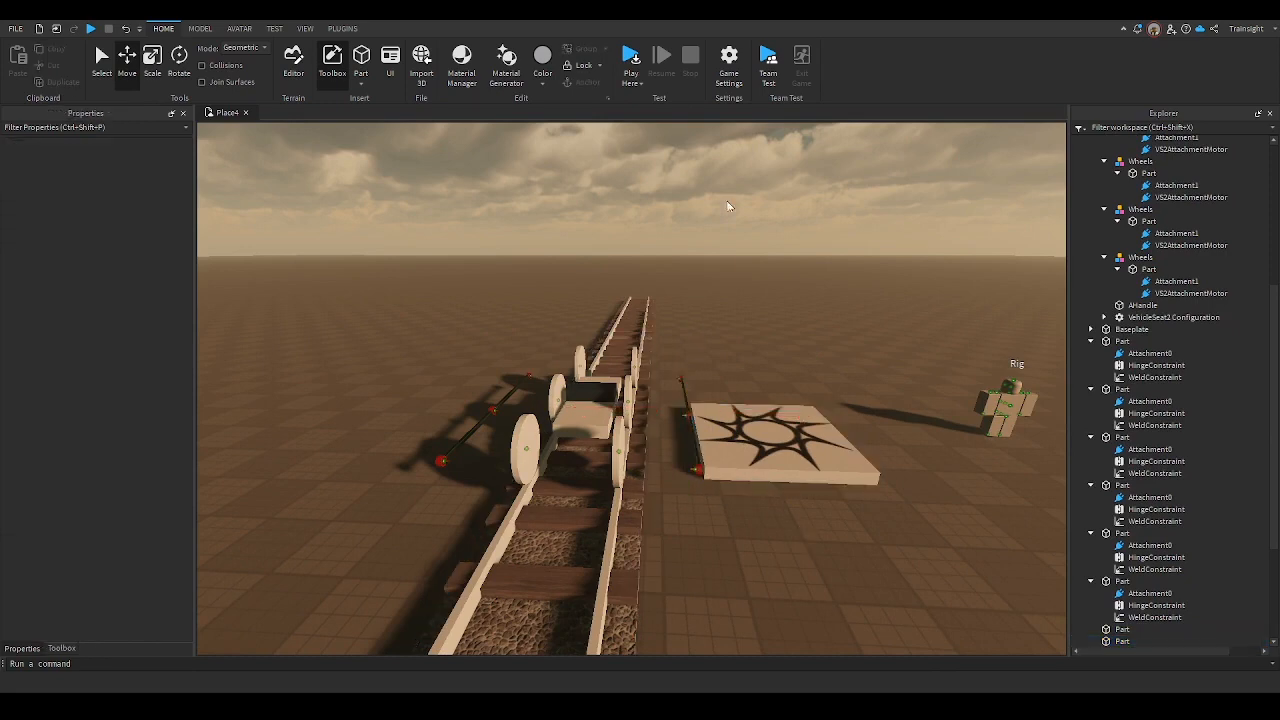
Play-test the place by walking the character onto the car's seat, and stop the test
click(631, 60)
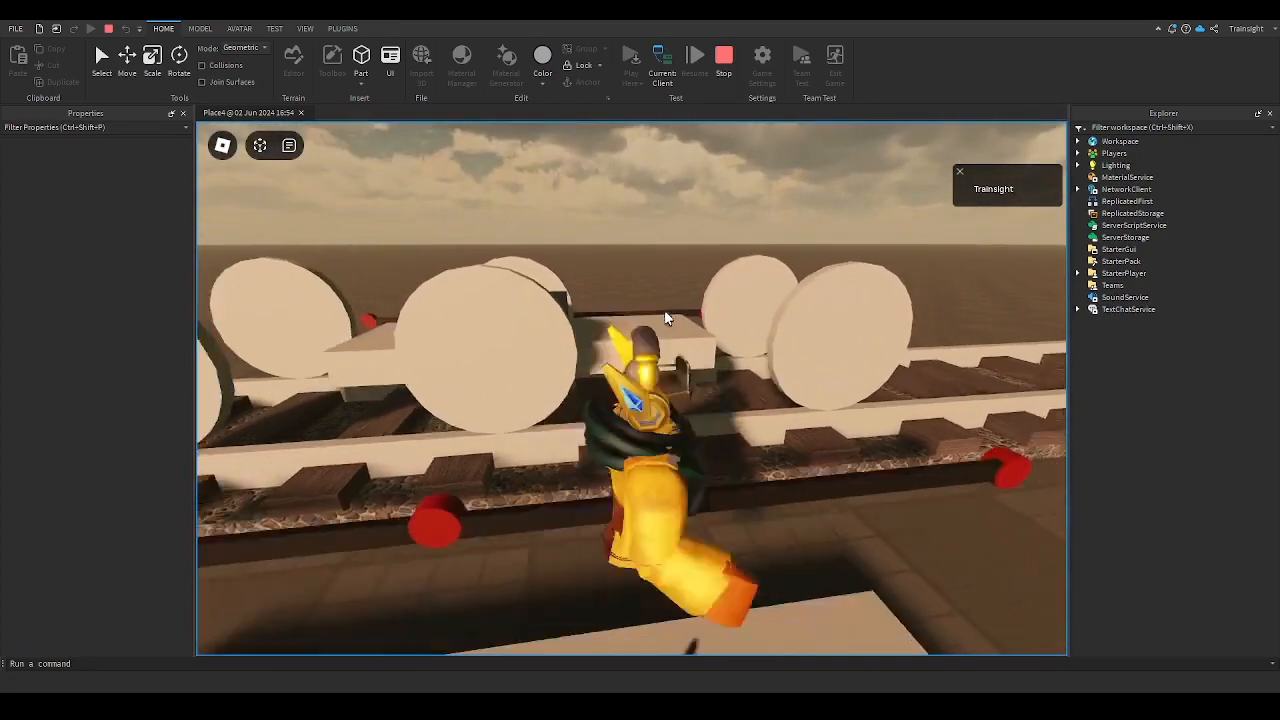
scroll(667, 318, down, 4)
key(w)
right_drag(667, 318, 659, 311)
key(space)
key(w)
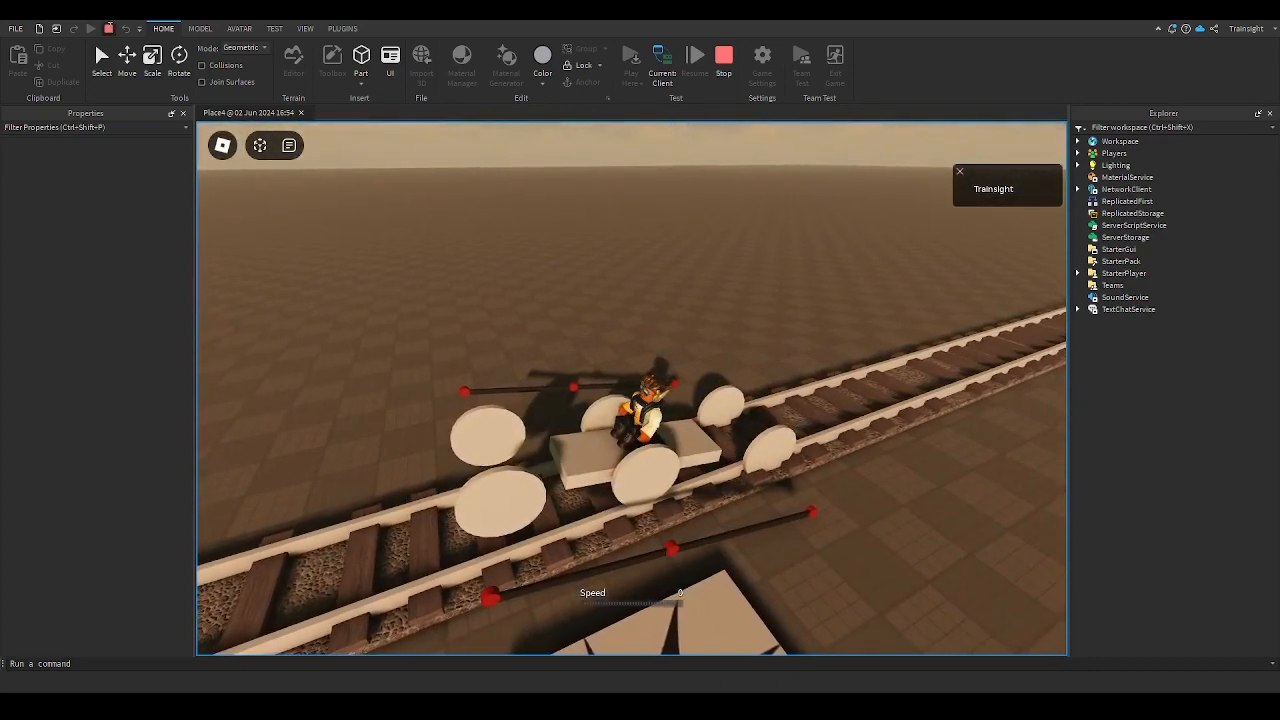
click(109, 27)
Examine up close how Attachment1 sits on the near platform-side end hub
right_drag(619, 250, 619, 250)
key(w)
scroll(646, 520, up, 3)
scroll(646, 525, down, 5)
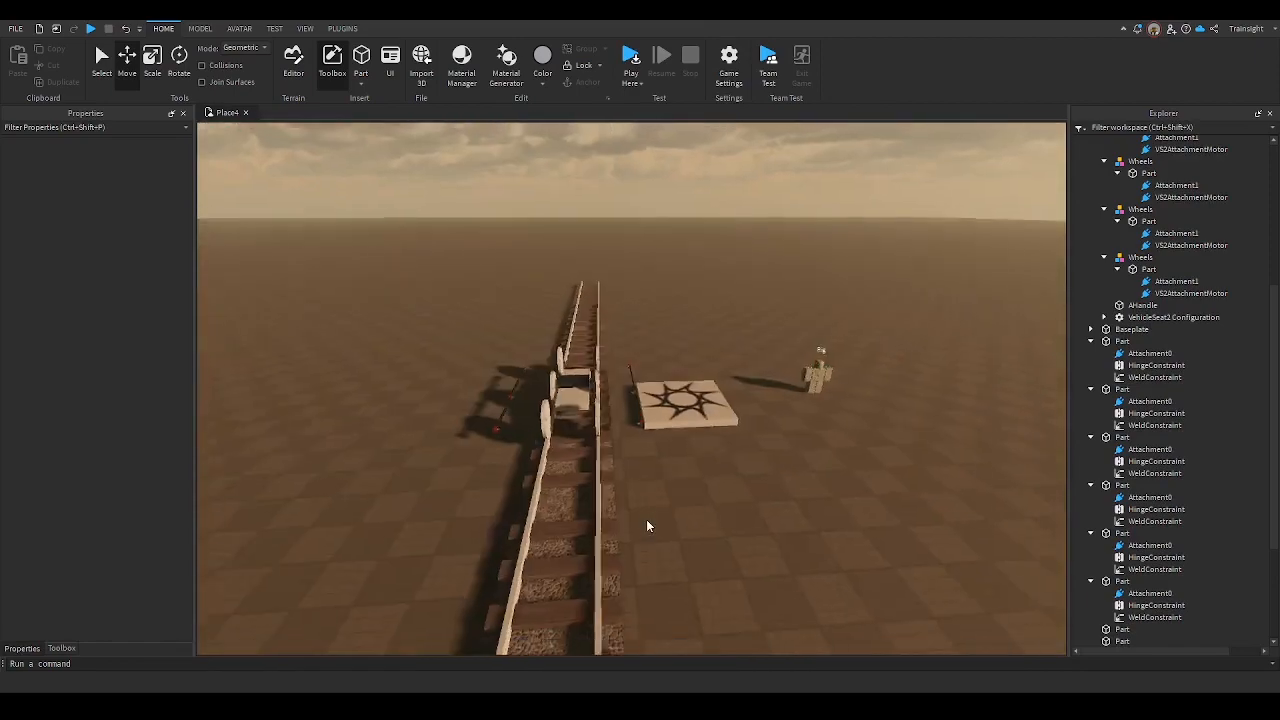
scroll(646, 525, up, 6)
scroll(646, 523, up, 3)
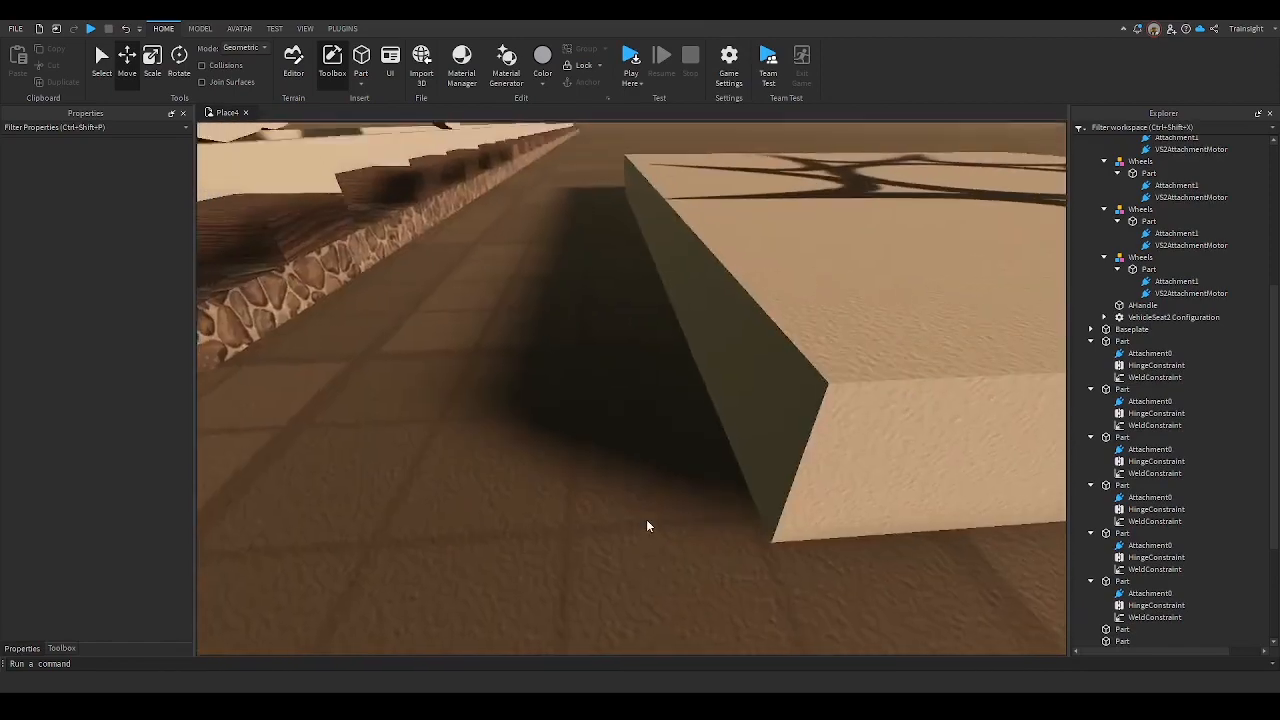
scroll(646, 523, down, 2)
click(576, 428)
click(576, 428)
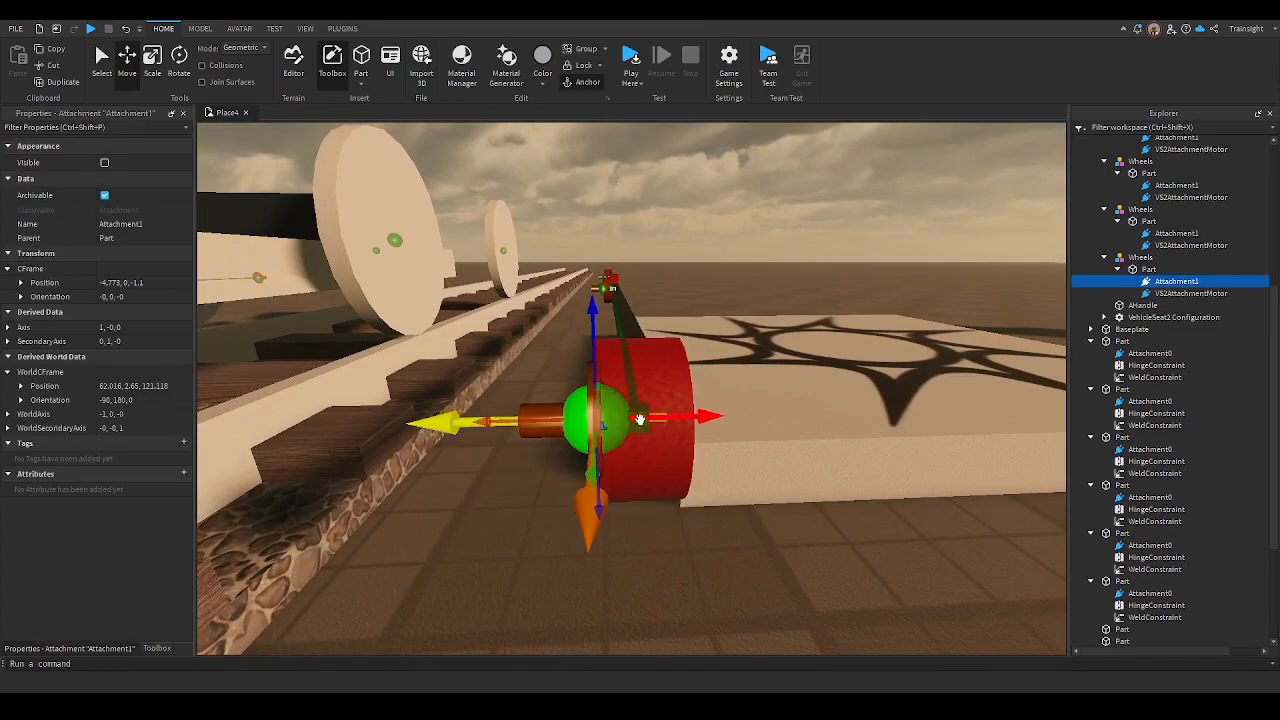
scroll(619, 376, up, 3)
right_drag(619, 376, 680, 386)
scroll(624, 373, up, 3)
Examine Attachment1 on the middle platform-side hub and its alignment with the rod and the wheels
click(676, 386)
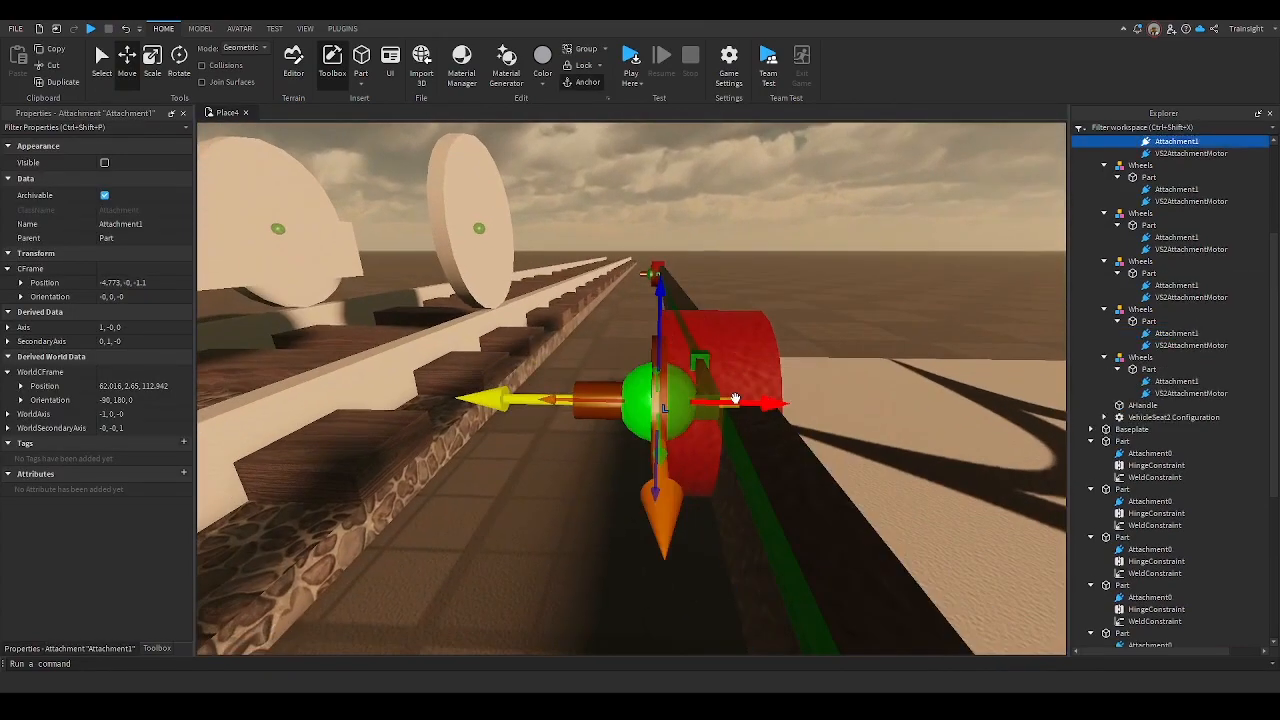
scroll(734, 400, up, 3)
right_drag(736, 409, 736, 404)
scroll(737, 410, up, 3)
scroll(736, 404, down, 3)
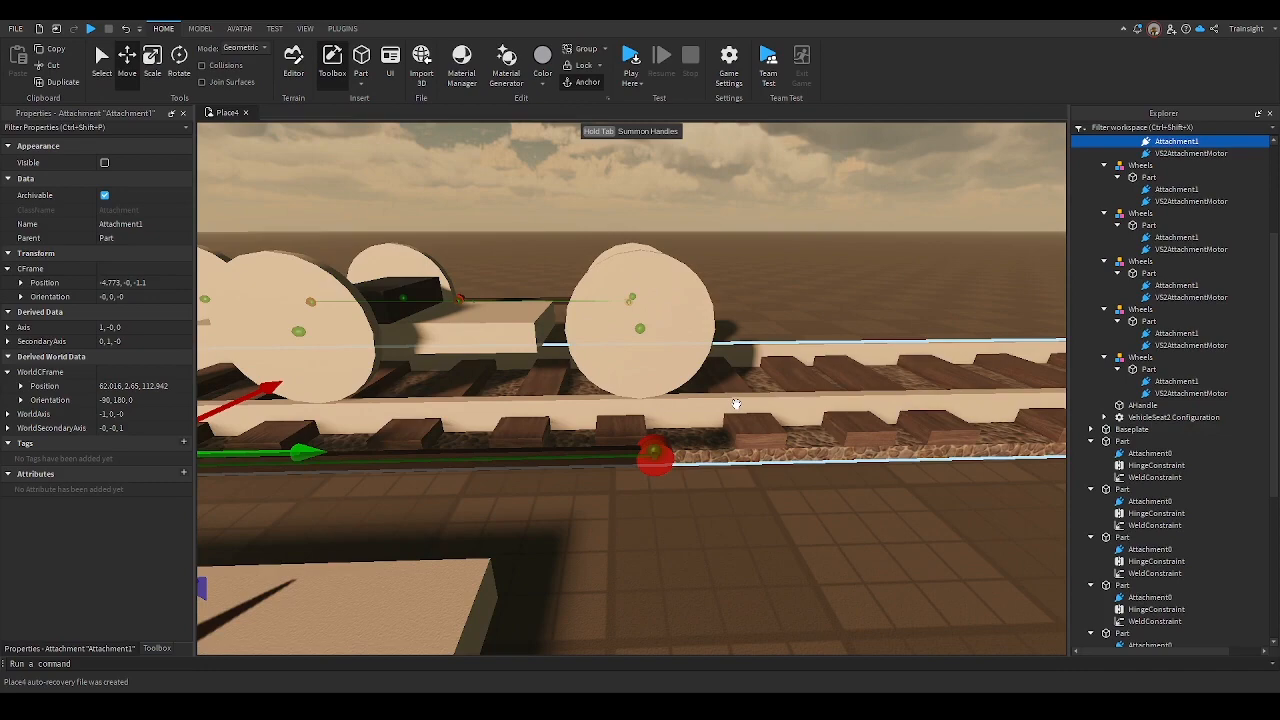
right_drag(736, 404, 733, 402)
scroll(731, 406, up, 3)
scroll(731, 407, down, 3)
Delete the red hub and its attachments at the same end of the rod on both sides of the car
click(731, 403)
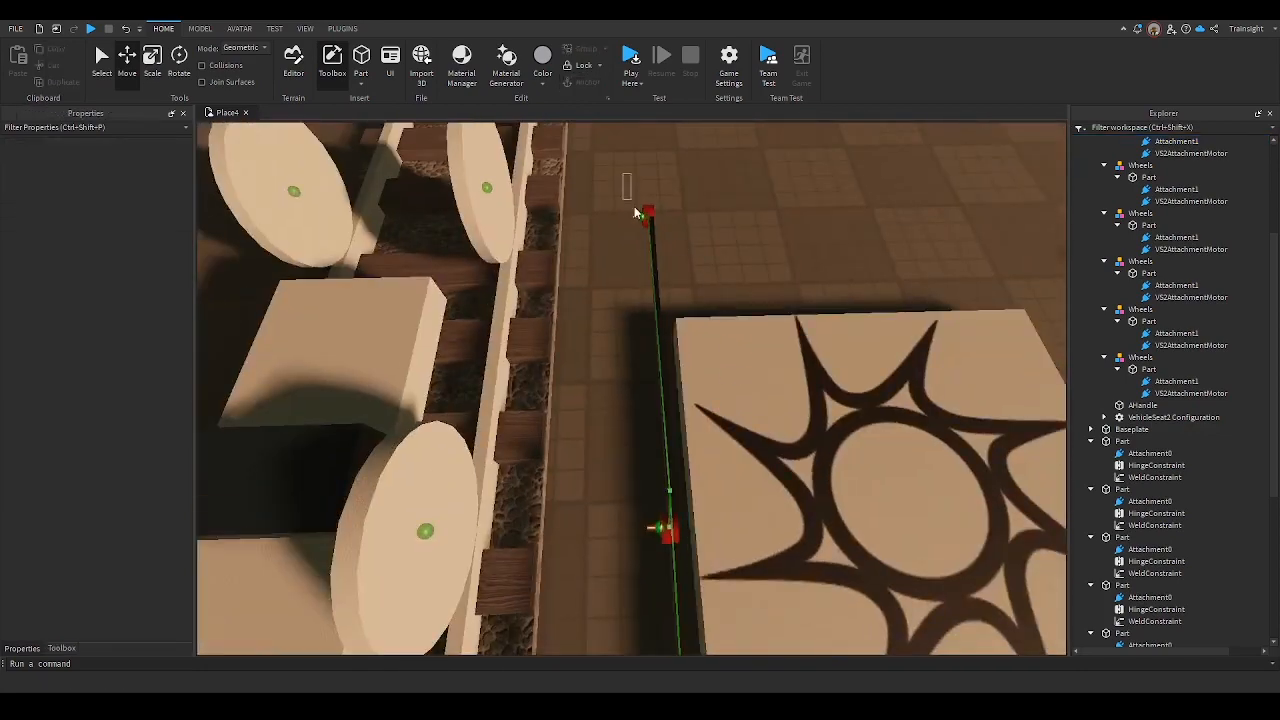
click(636, 212)
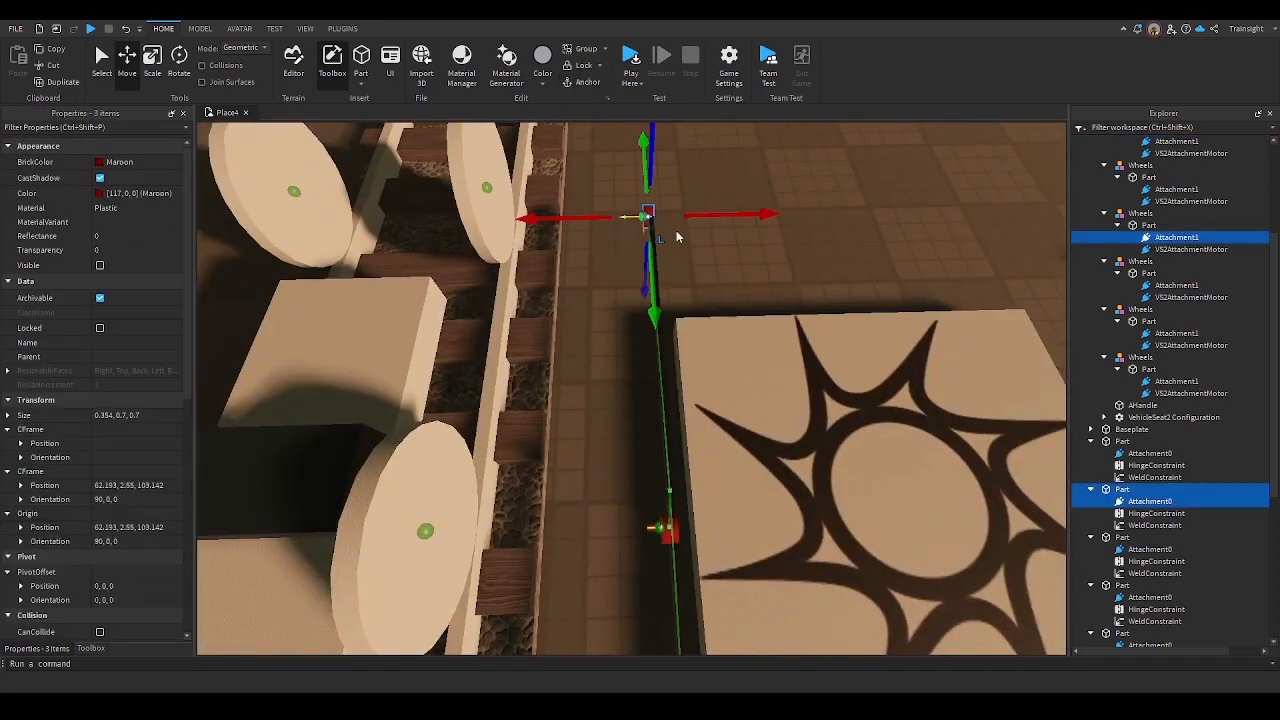
click(752, 361)
right_drag(745, 363, 745, 367)
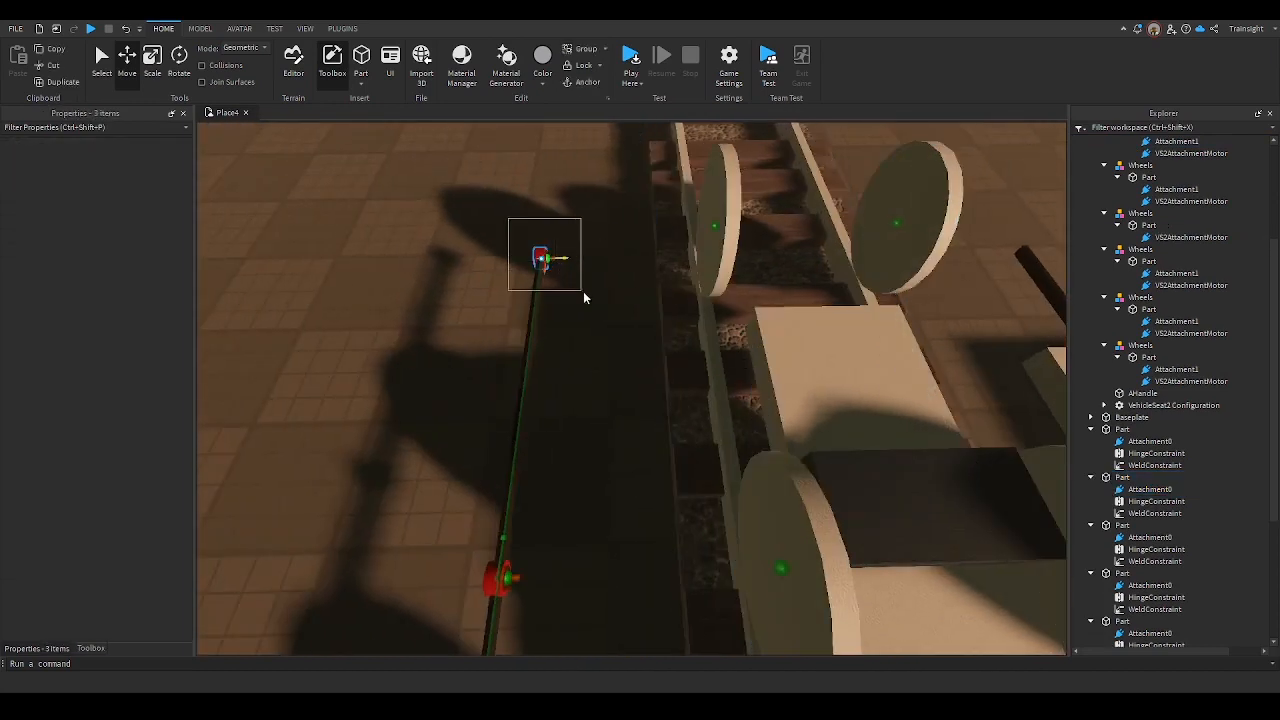
drag(583, 291, 583, 295)
key(Delete)
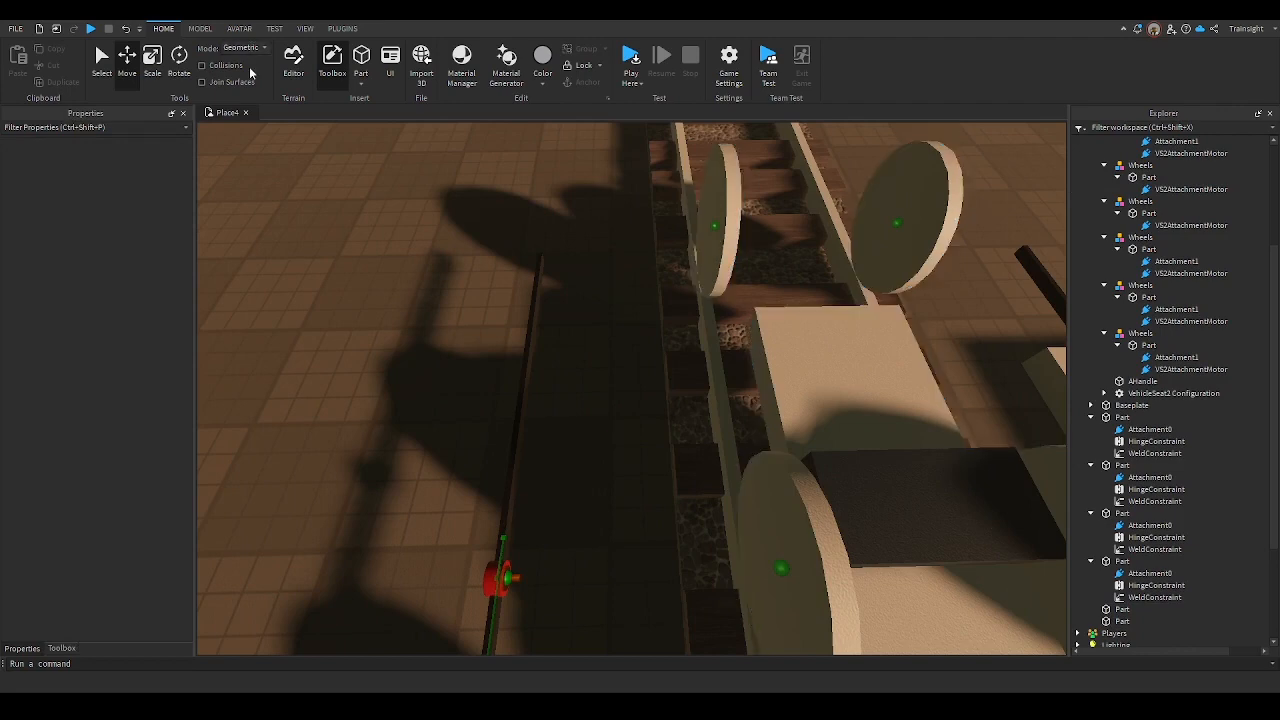
Delete the pair of end Wheels models that no longer contain an Attachment1
click(1140, 201)
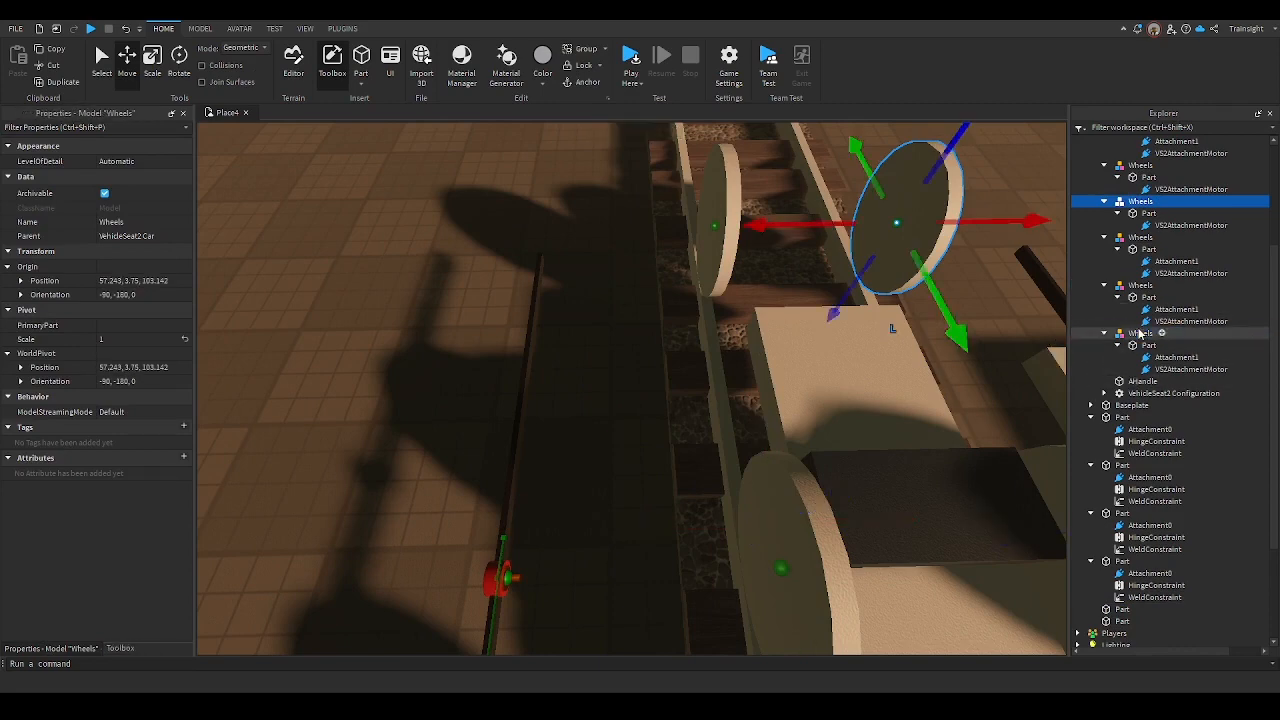
ctrl+click(1140, 285)
ctrl+click(1140, 285)
ctrl+click(1140, 237)
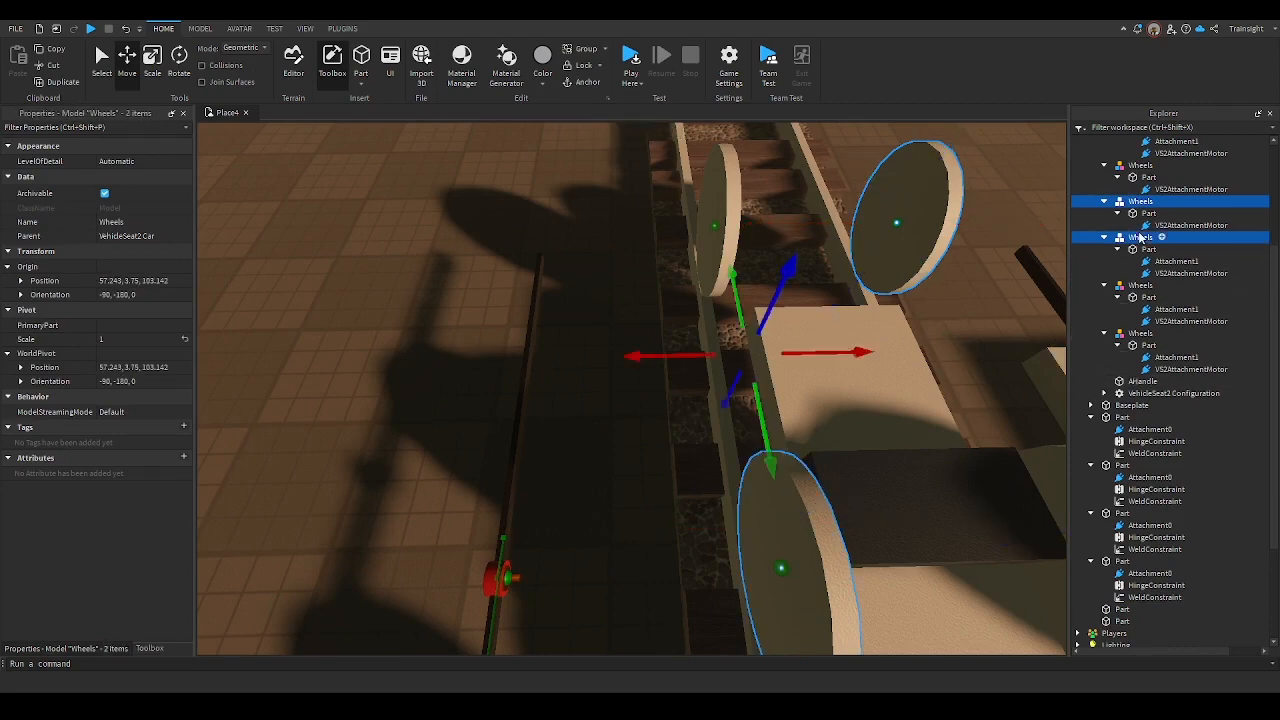
scroll(1176, 310, up, 1)
ctrl+click(1160, 273)
scroll(1160, 280, up, 4)
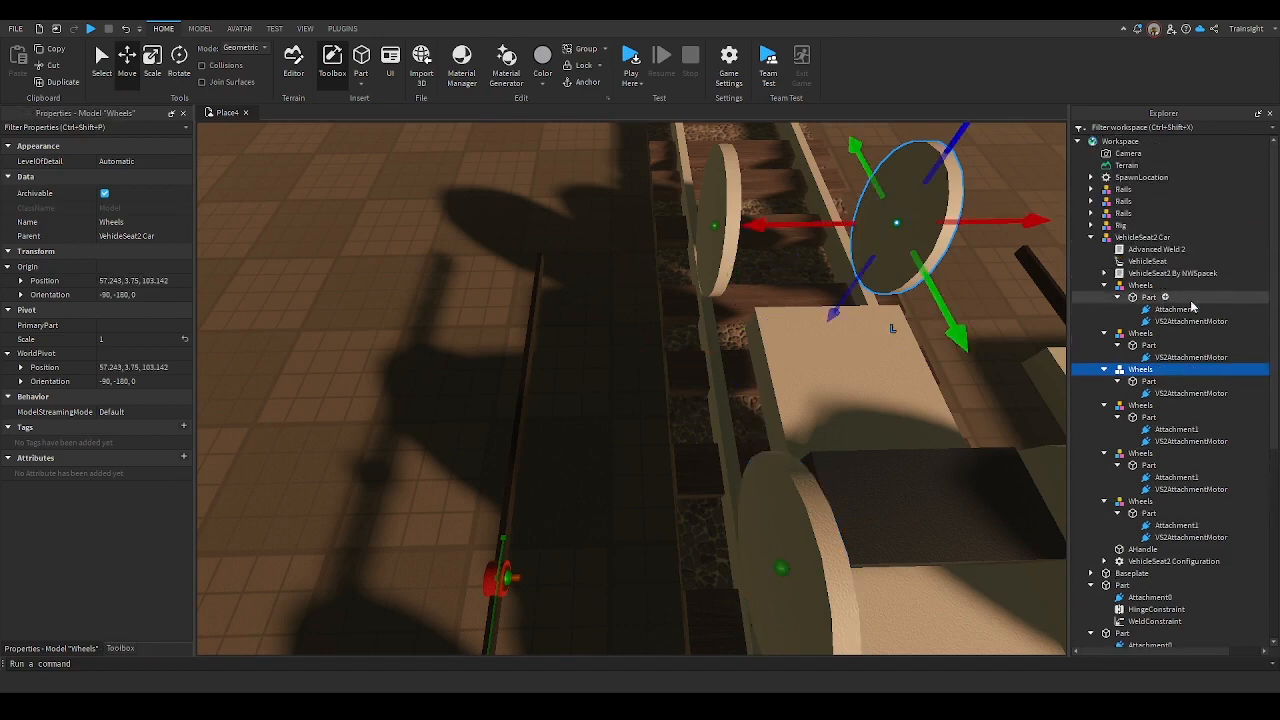
ctrl+click(1140, 286)
ctrl+click(1140, 286)
ctrl+click(1140, 333)
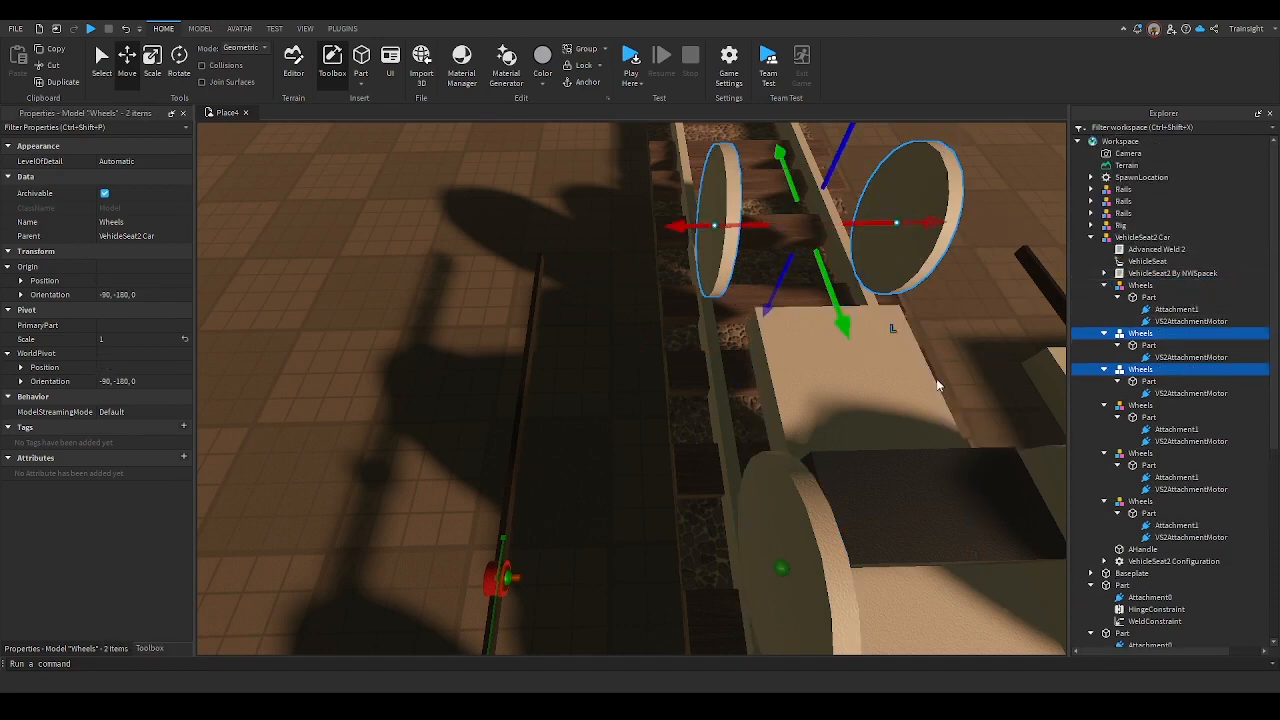
key(Delete)
Duplicate the middle pair of Wheels models, try moving the copies to the car's emptied end, and undo the move
click(1140, 285)
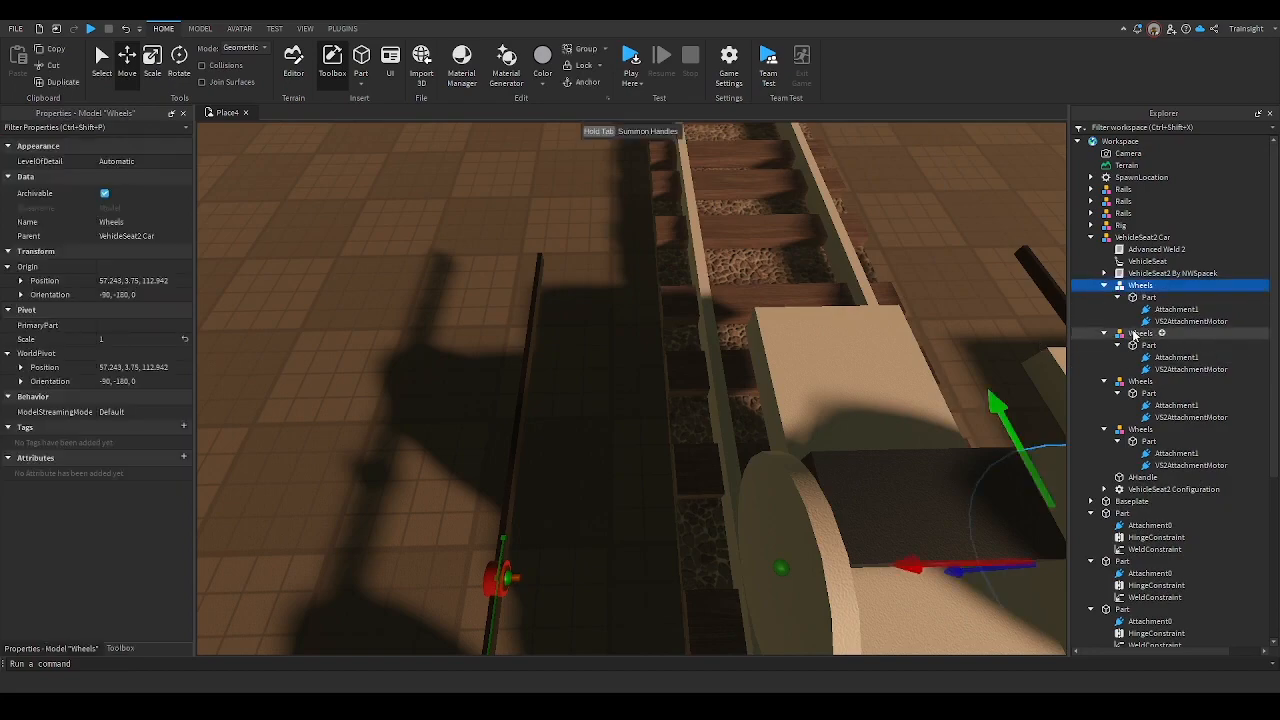
ctrl+click(1140, 333)
key(f)
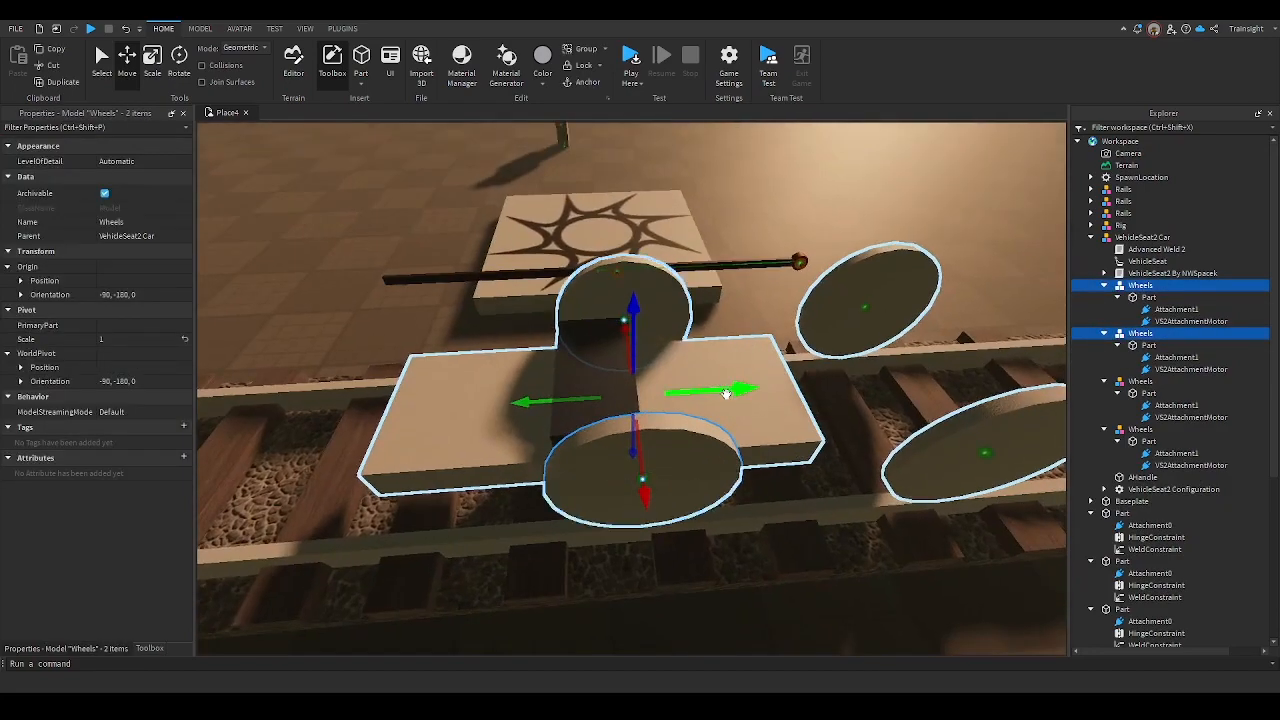
key(ctrl+d)
drag(726, 393, 449, 371)
right_drag(449, 371, 446, 372)
key(w)
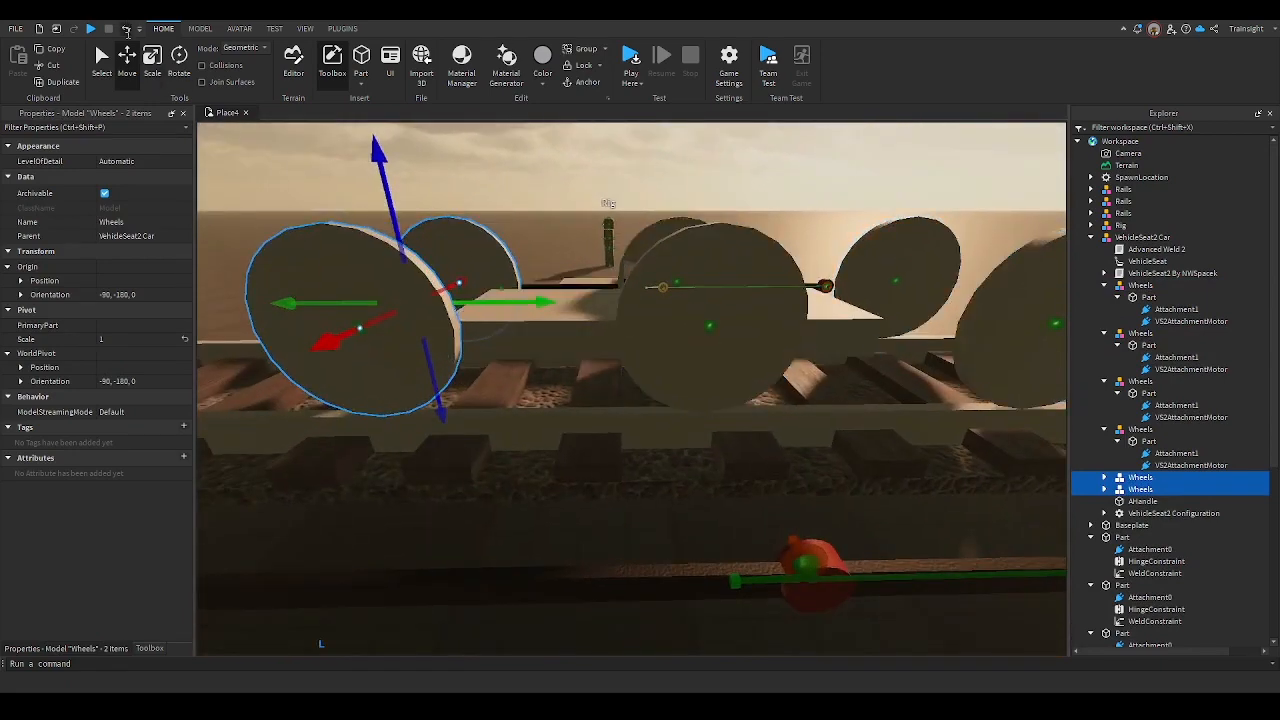
click(125, 29)
key(a)
right_drag(825, 531, 780, 512)
key(s)
click(770, 511)
drag(714, 491, 566, 380)
click(605, 590)
key(s)
right_drag(605, 590, 605, 592)
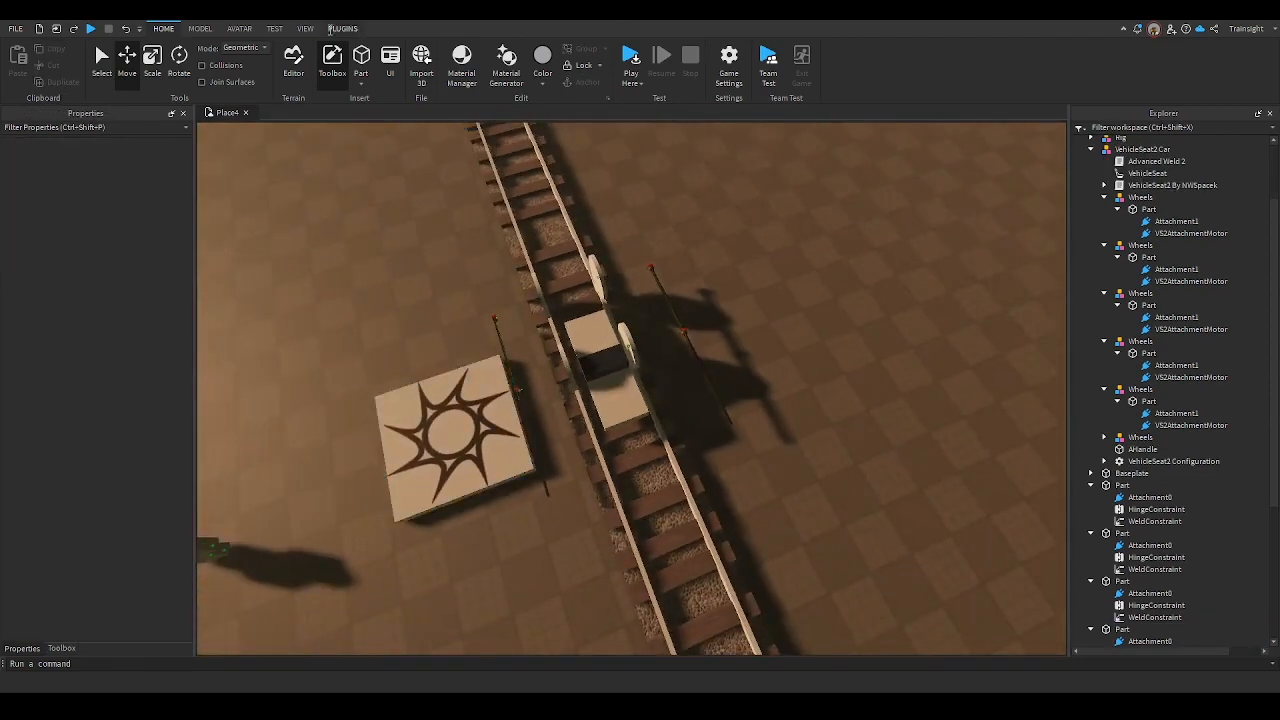
drag(487, 365, 716, 390)
right_drag(716, 390, 700, 385)
drag(611, 215, 684, 332)
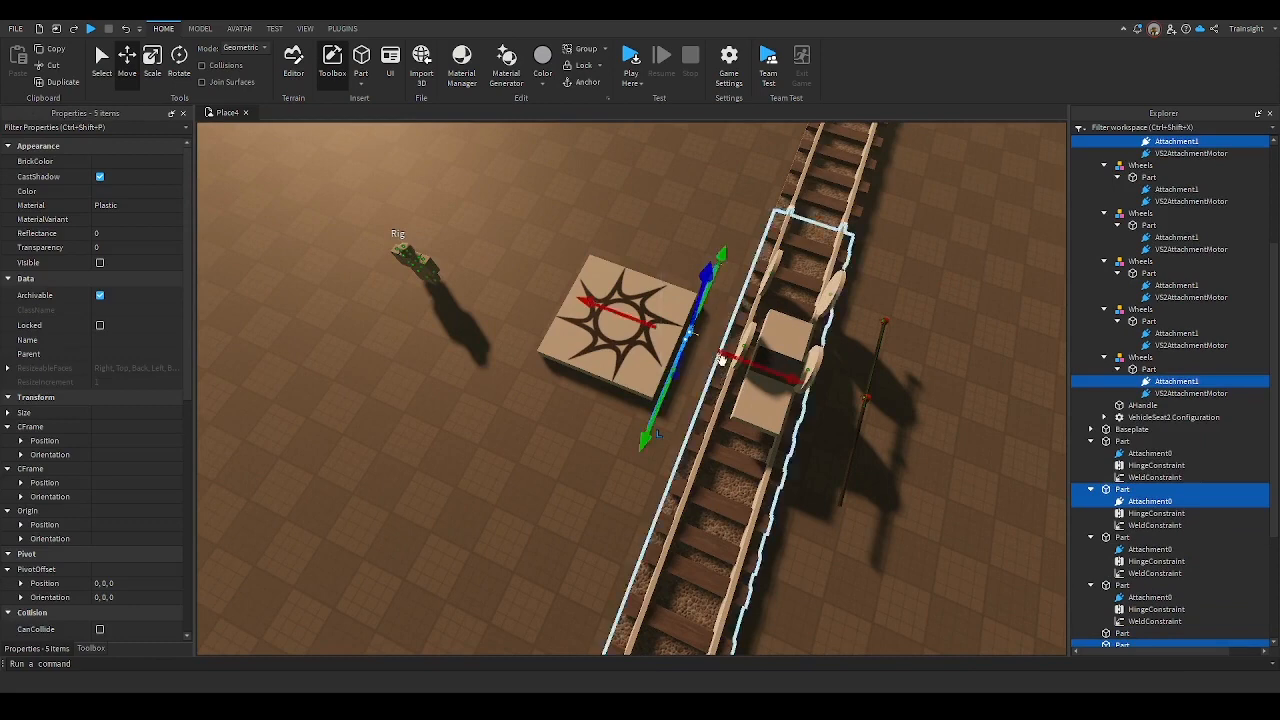
right_drag(659, 302, 659, 302)
click(638, 420)
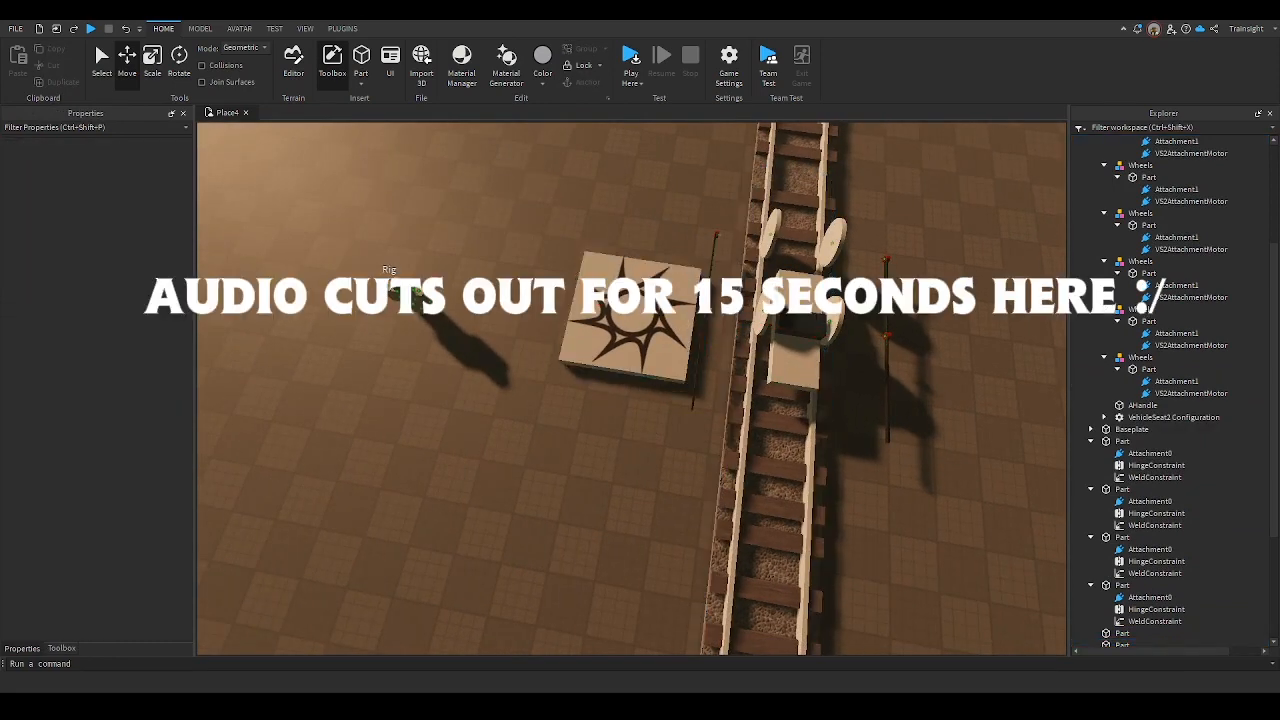
Select the middle hubs and wheel attachments on both sides, leaving both black rods and the car model out of the selection
drag(699, 316, 914, 371)
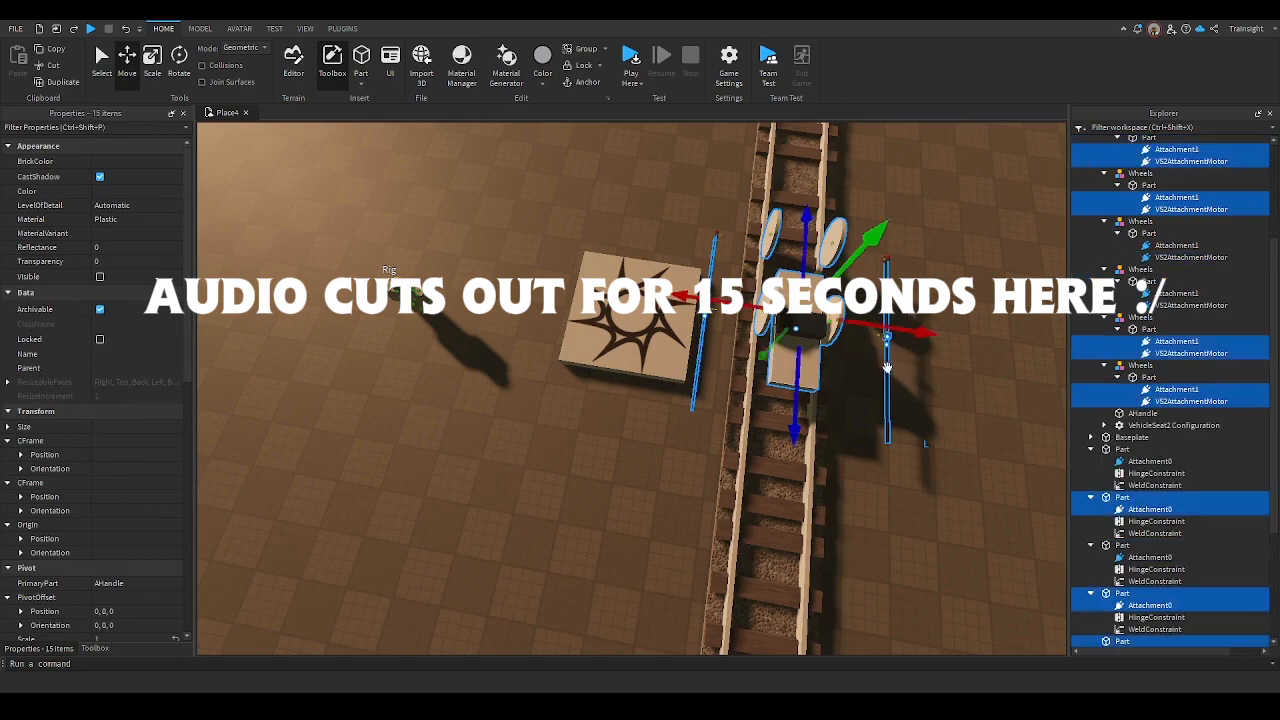
ctrl+click(888, 372)
ctrl+click(700, 357)
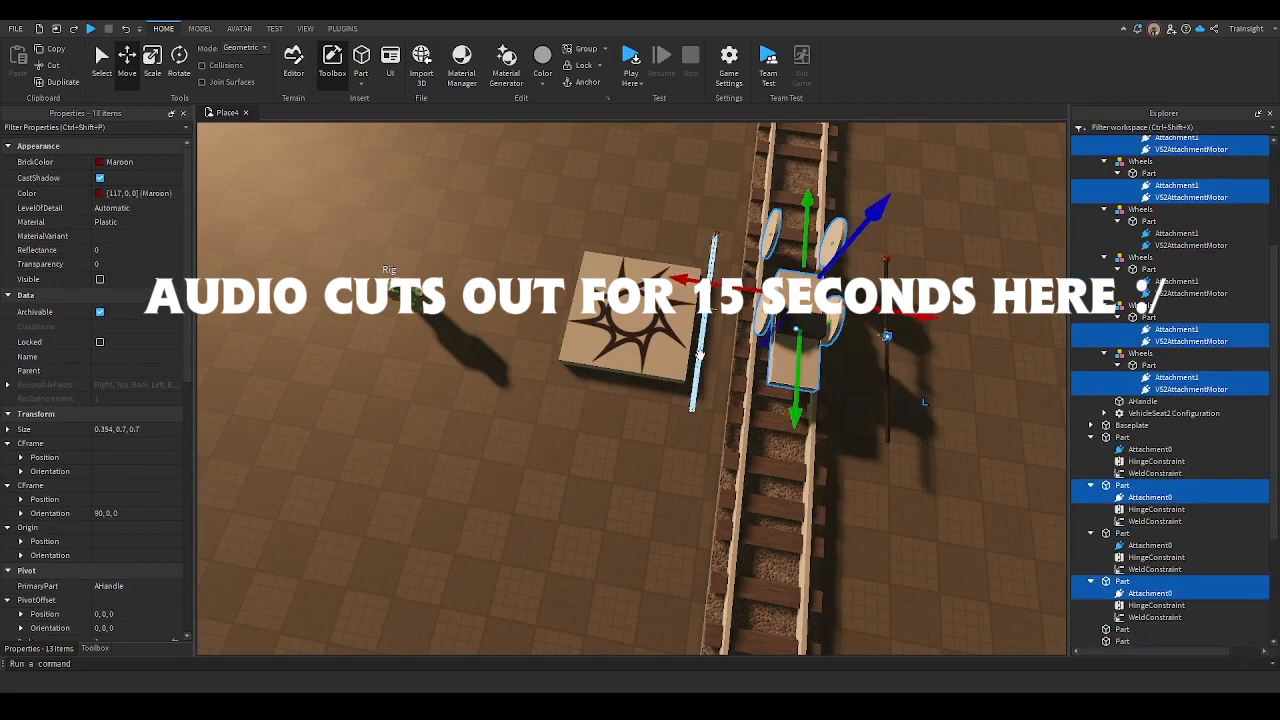
key(w)
right_drag(775, 355, 775, 355)
key(w)
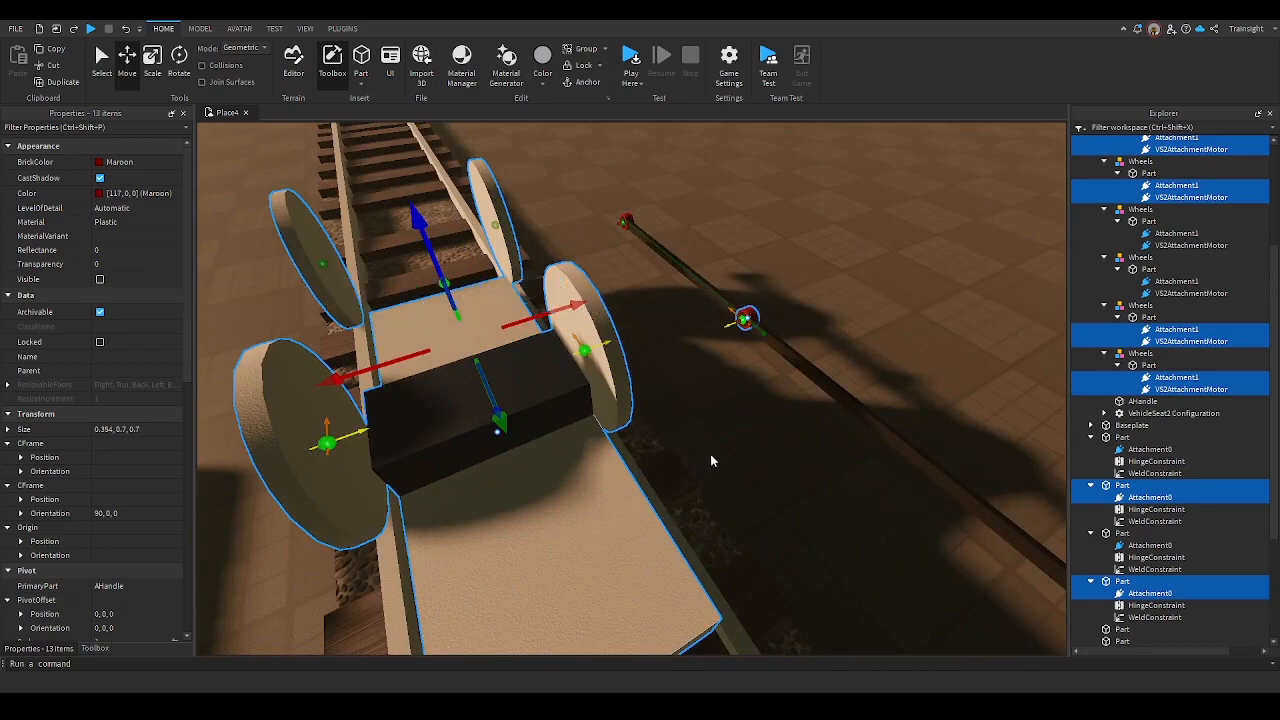
key(w)
right_drag(718, 442, 718, 442)
key(s)
key(w)
ctrl+click(604, 332)
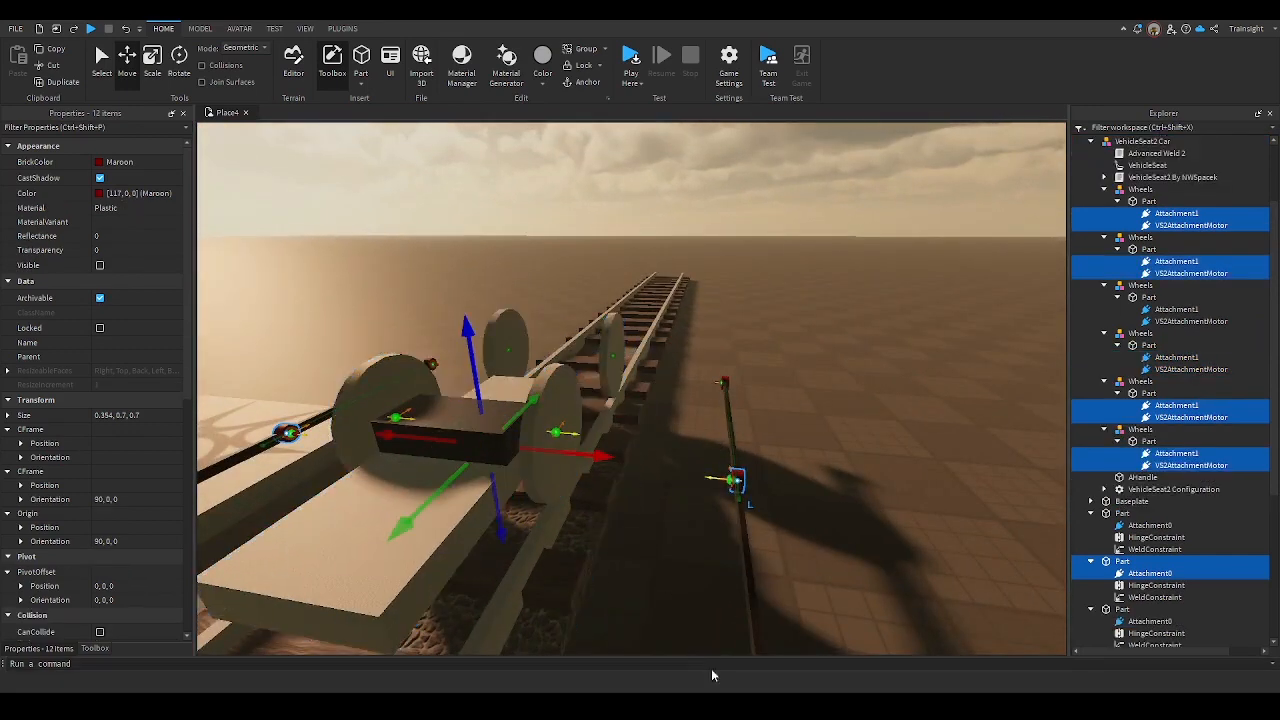
Remove the VS2AttachmentMotor attachments from the selection and add the middle Wheels models to it
ctrl+click(512, 427)
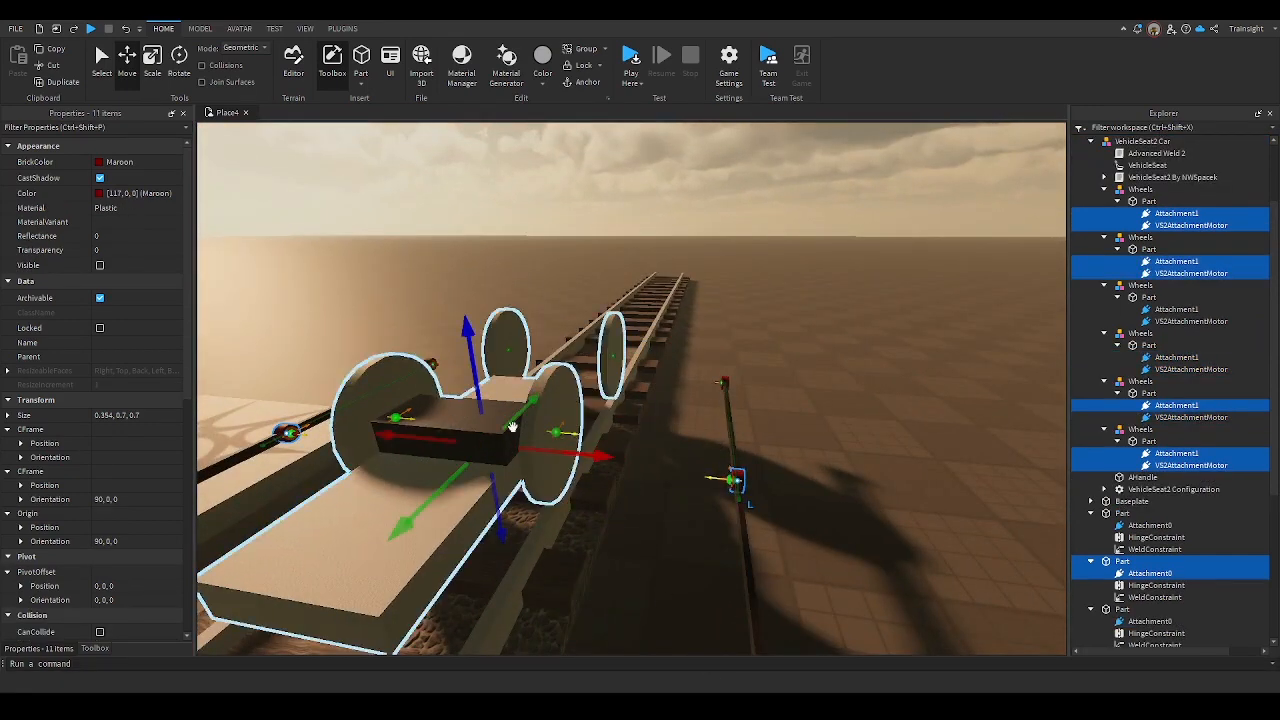
ctrl+click(396, 416)
key(w)
right_drag(836, 494, 836, 494)
key(w)
key(s)
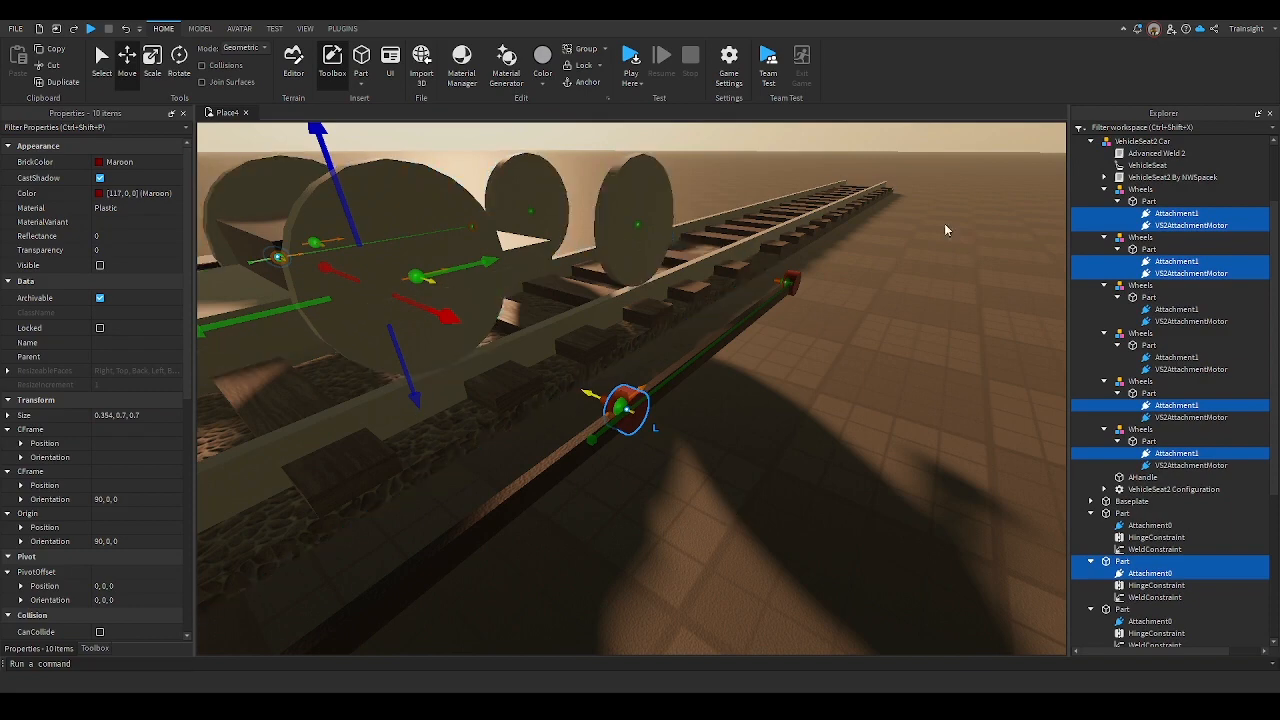
right_drag(727, 447, 727, 446)
key(w)
key(s)
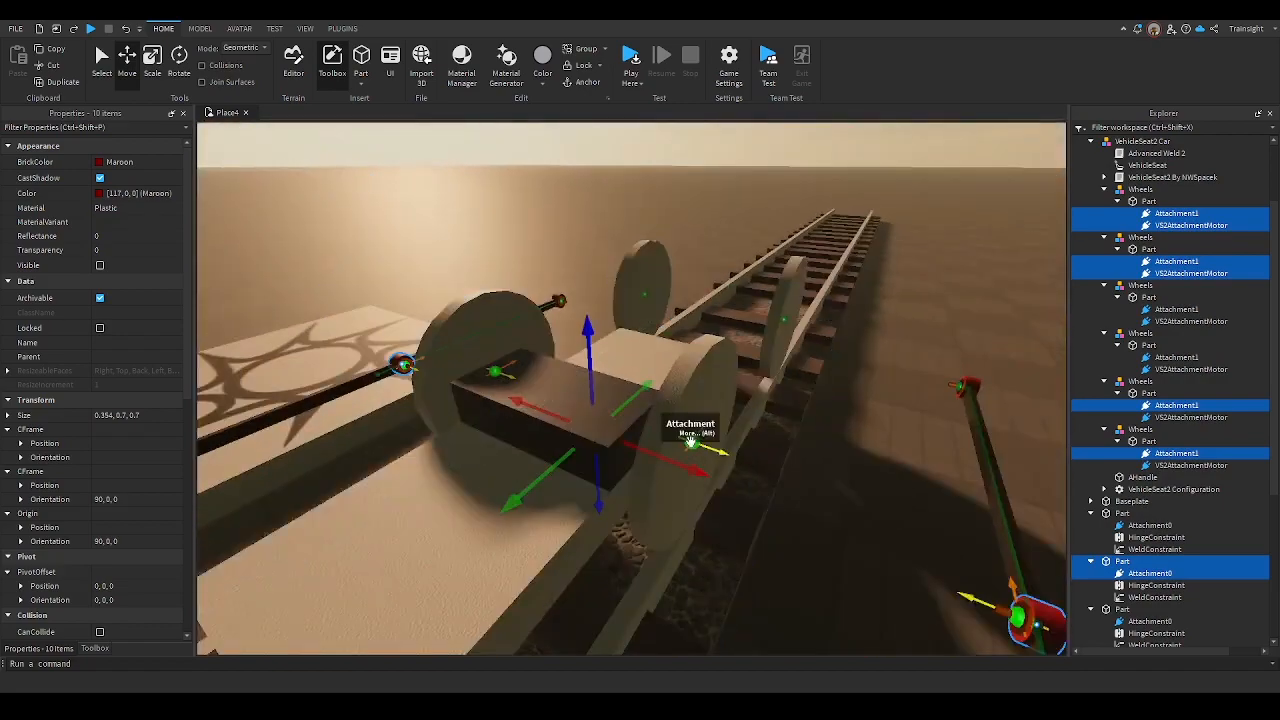
ctrl+click(495, 372)
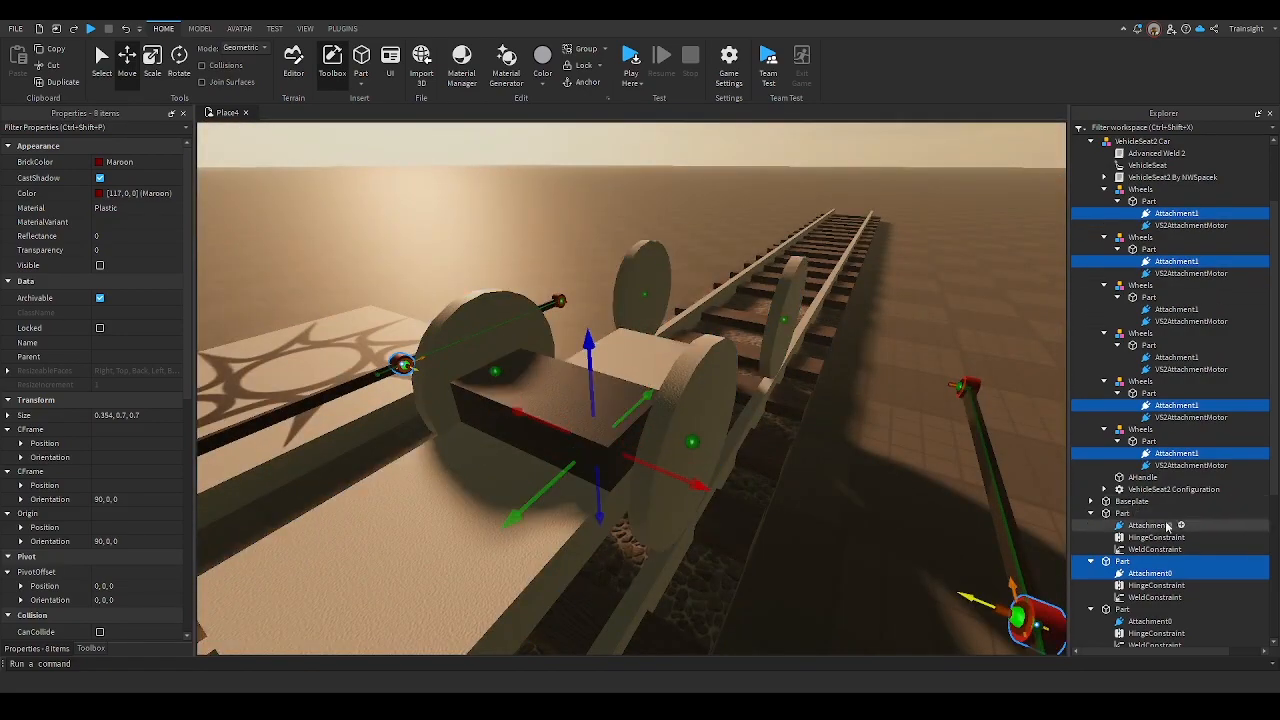
right_drag(923, 486, 923, 486)
ctrl+click(1145, 384)
Undo the move of the selected wheels and hubs, duplicate them, and place the copies at the car's emptied end
right_drag(837, 446, 837, 446)
scroll(749, 400, down, 4)
right_drag(642, 373, 642, 373)
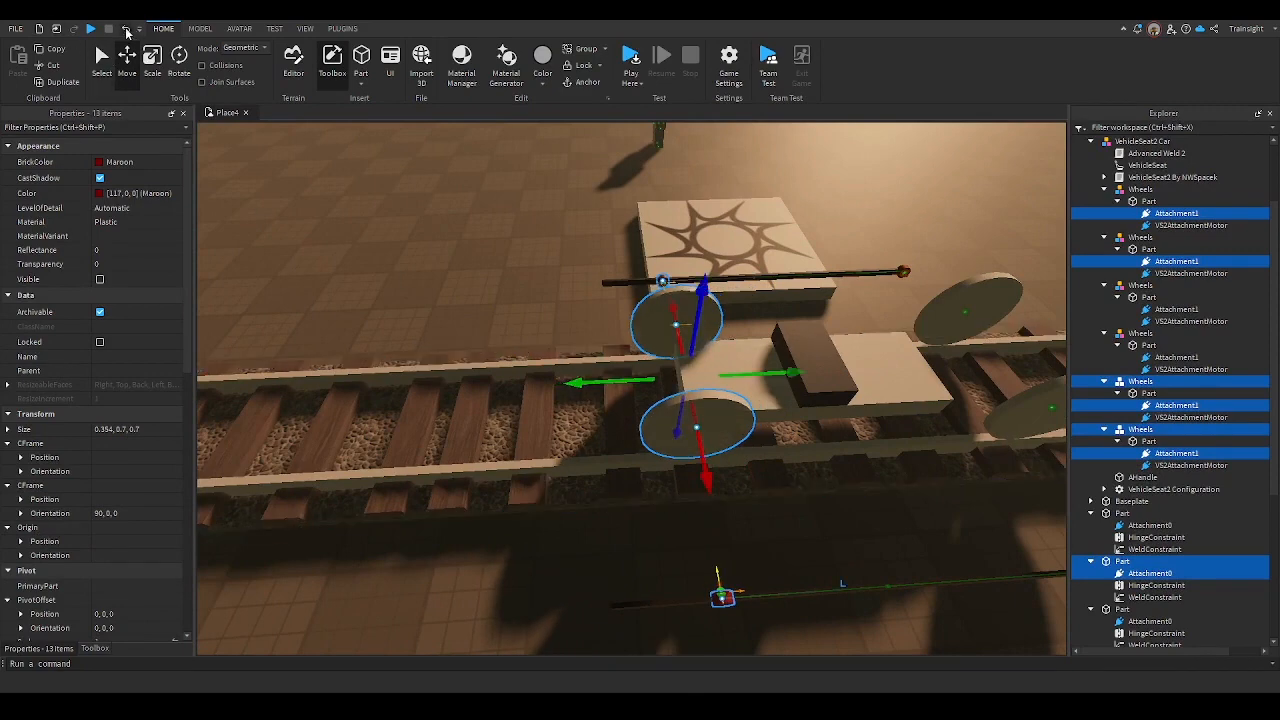
click(126, 32)
key(ctrl+d)
drag(738, 370, 558, 378)
click(786, 561)
key(a)
right_drag(786, 561, 786, 552)
key(s)
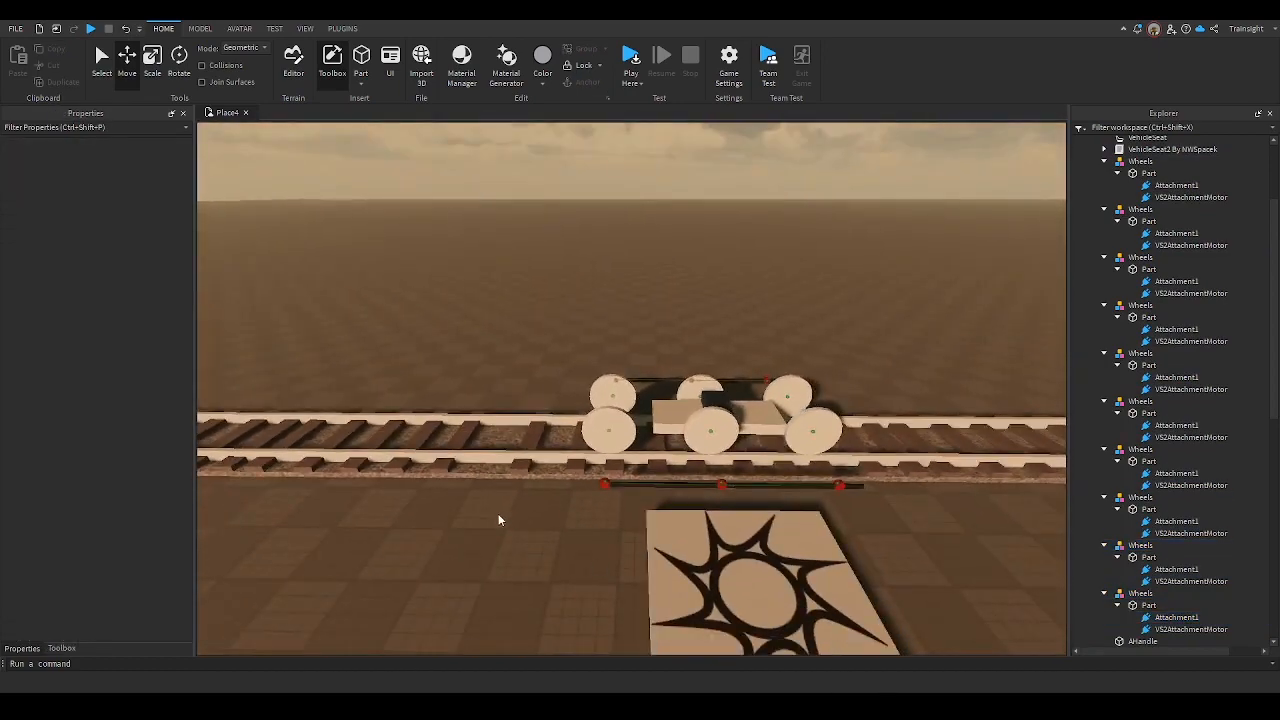
Playtest the place, drive the rail car along the track, and end the test
click(632, 58)
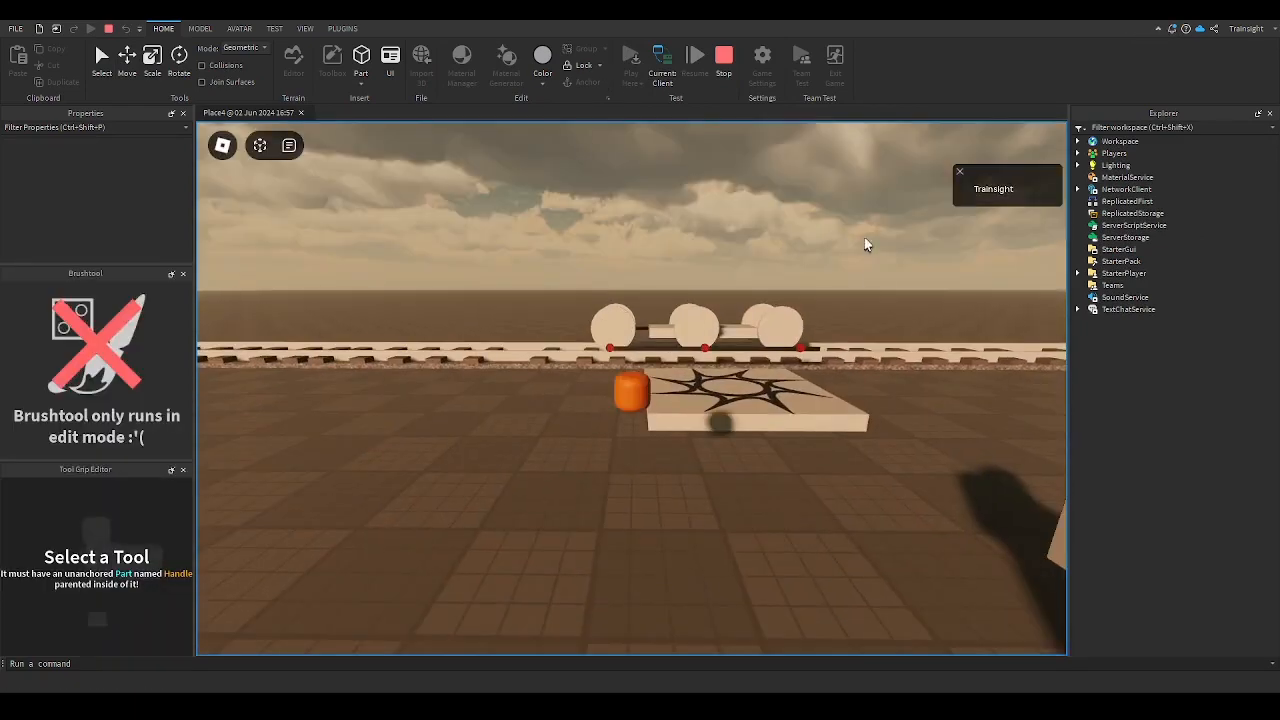
key(w)
right_drag(872, 275, 883, 263)
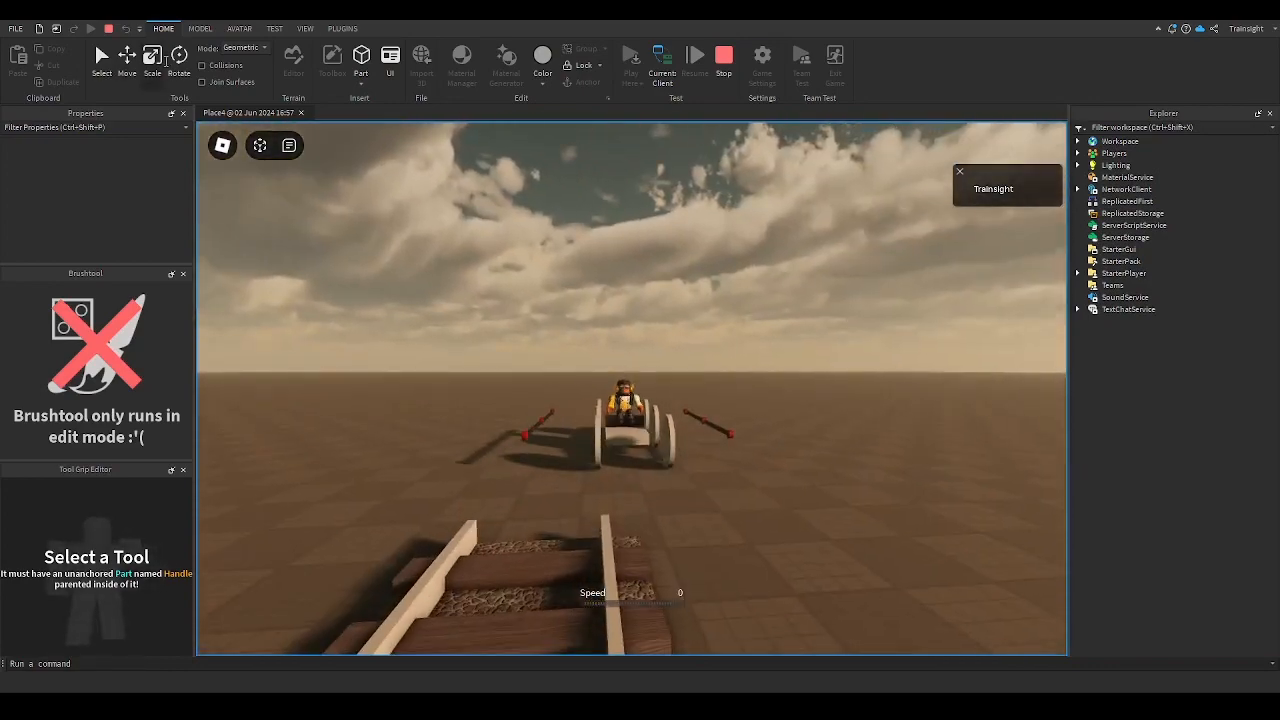
click(108, 30)
Shorten the overhanging end of the black rod on the spawn pad's side to about 16.375 studs long
key(w)
right_drag(579, 298, 578, 299)
scroll(545, 327, down, 3)
click(152, 62)
right_drag(334, 166, 336, 166)
key(w)
drag(826, 329, 691, 326)
key(w)
right_drag(742, 338, 741, 338)
key(s)
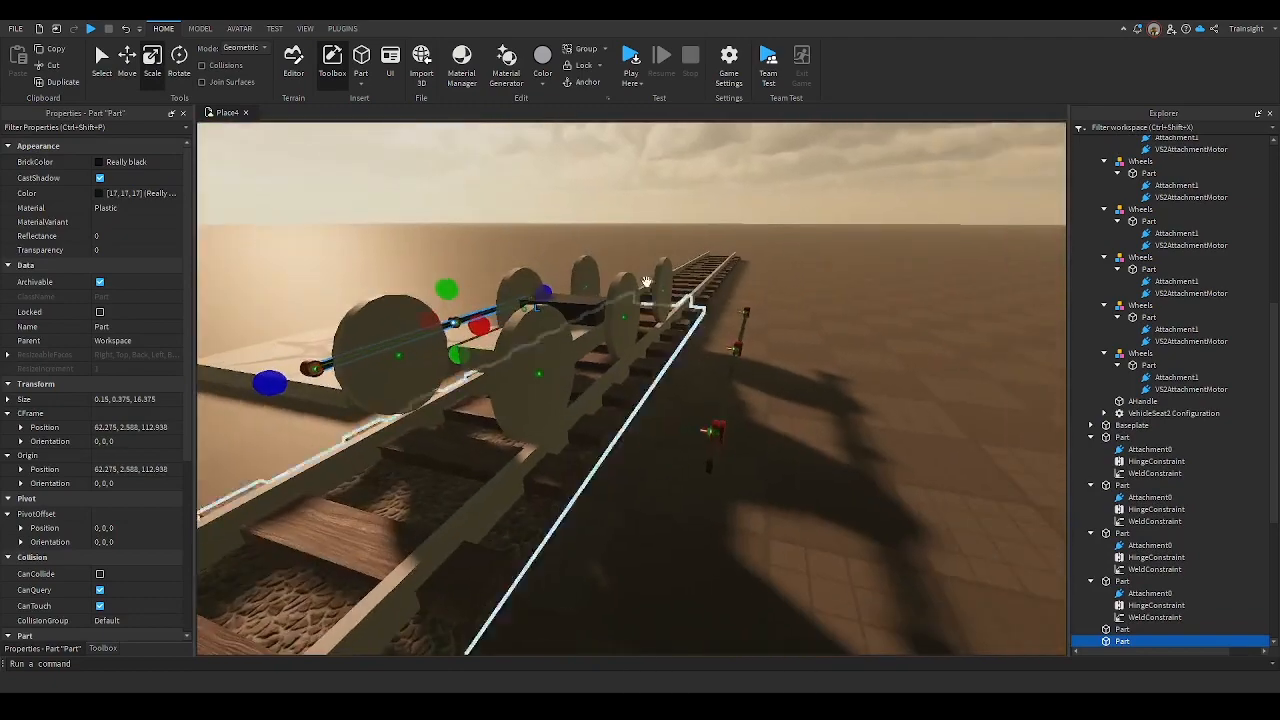
Shorten the overhanging end of the black rod on the side away from the spawn pad to about 16.225 studs long
click(200, 29)
key(w)
right_drag(509, 173, 509, 173)
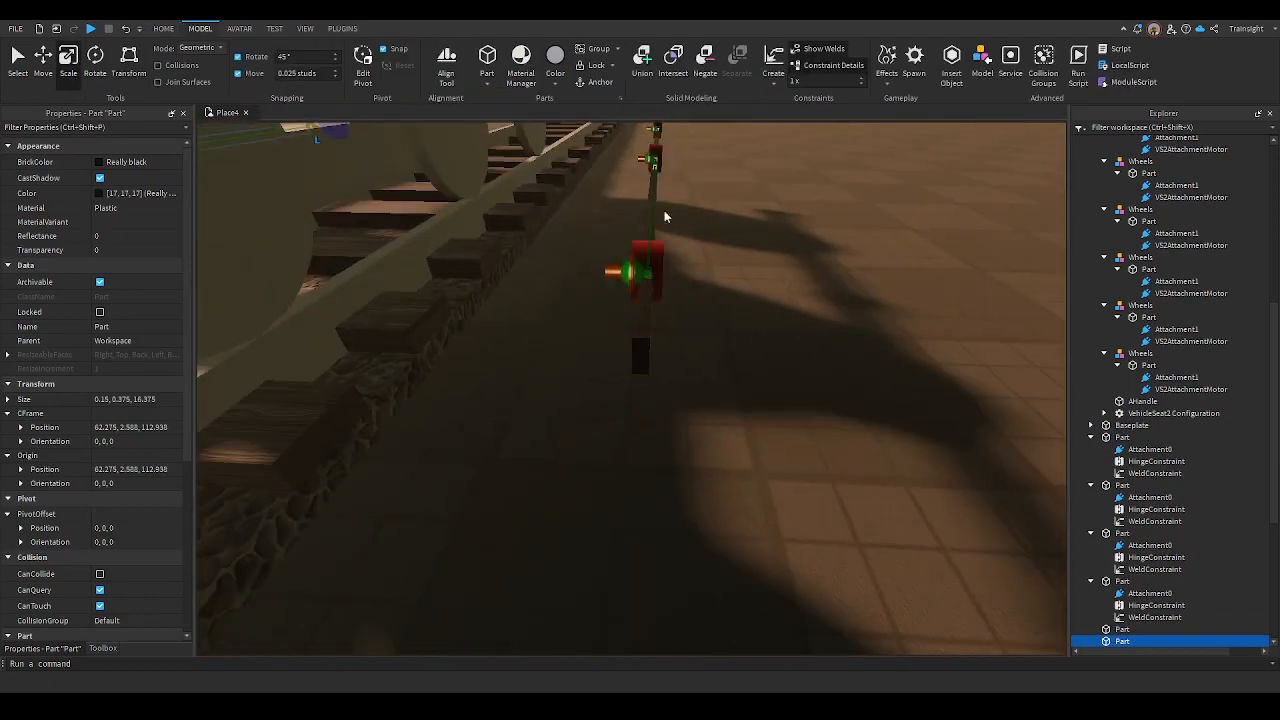
right_drag(648, 310, 648, 310)
click(634, 306)
key(d)
key(a)
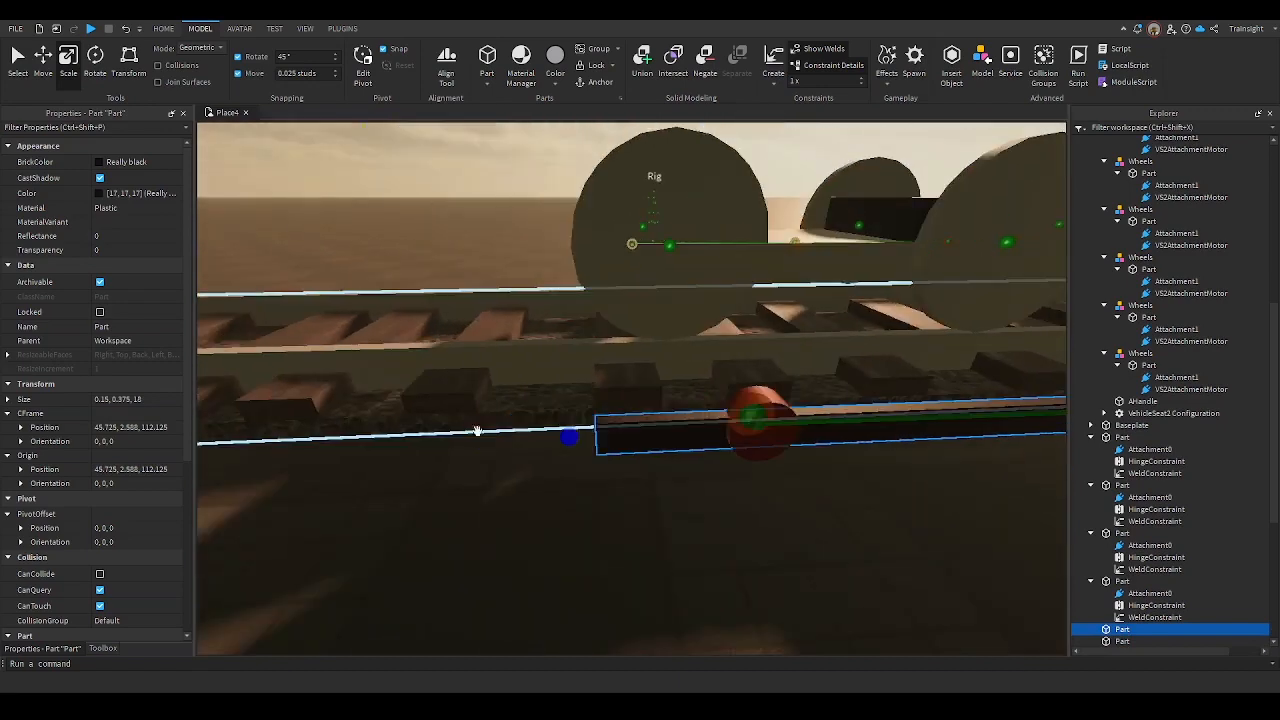
drag(568, 433, 740, 434)
right_drag(740, 439, 740, 439)
scroll(740, 439, down, 2)
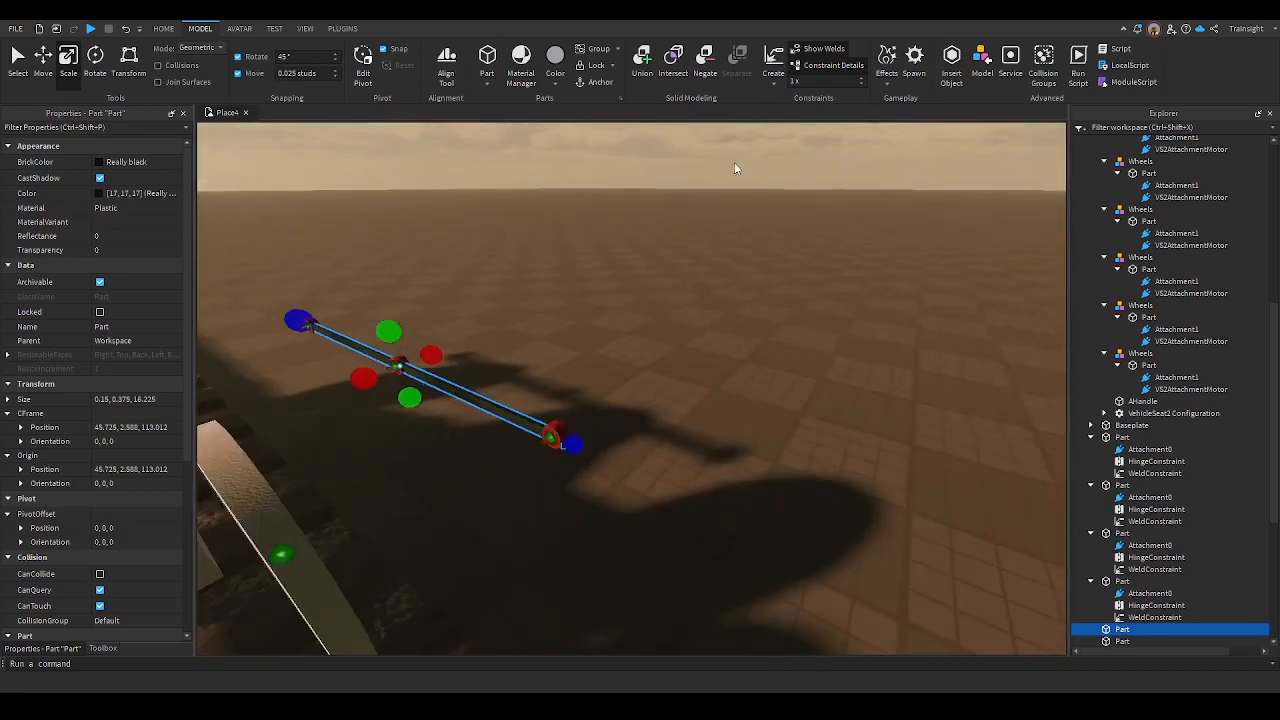
Select the rod, hubs and wheel attachments on the side away from the spawn pad and move them in against the wheels
scroll(783, 257, down, 1)
right_drag(783, 256, 783, 256)
drag(678, 270, 742, 476)
click(22, 74)
key(w)
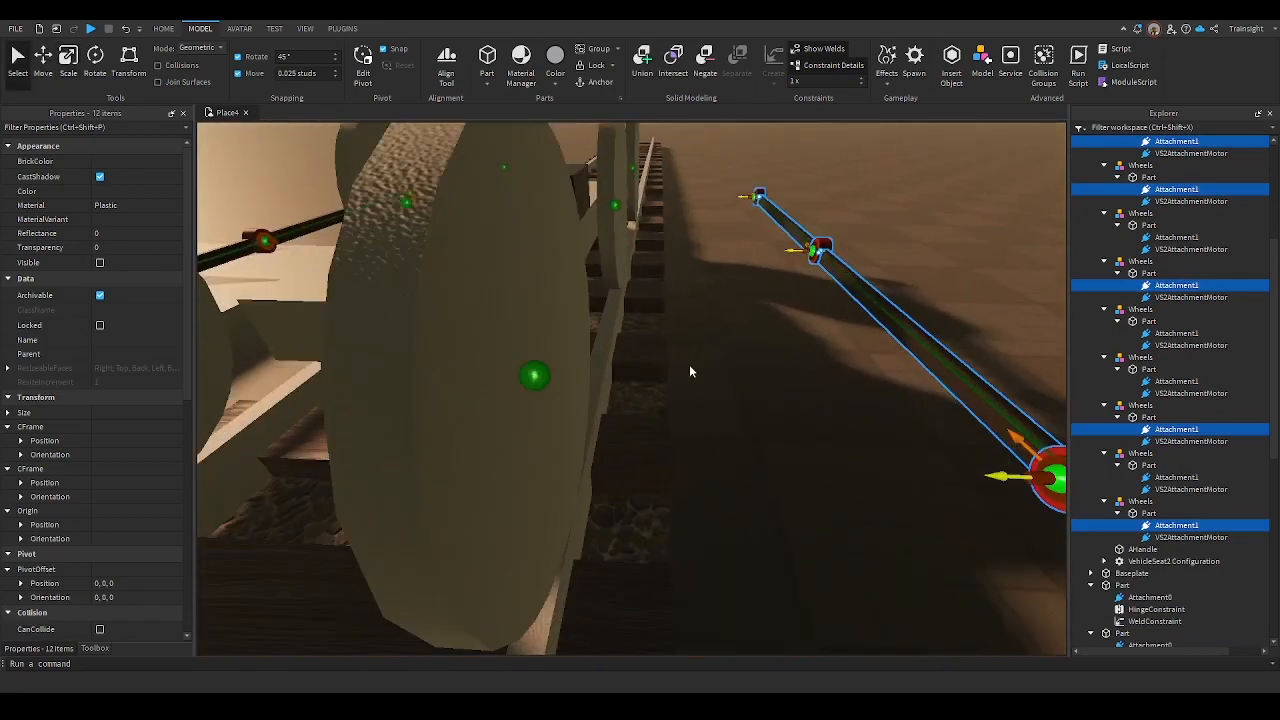
click(43, 62)
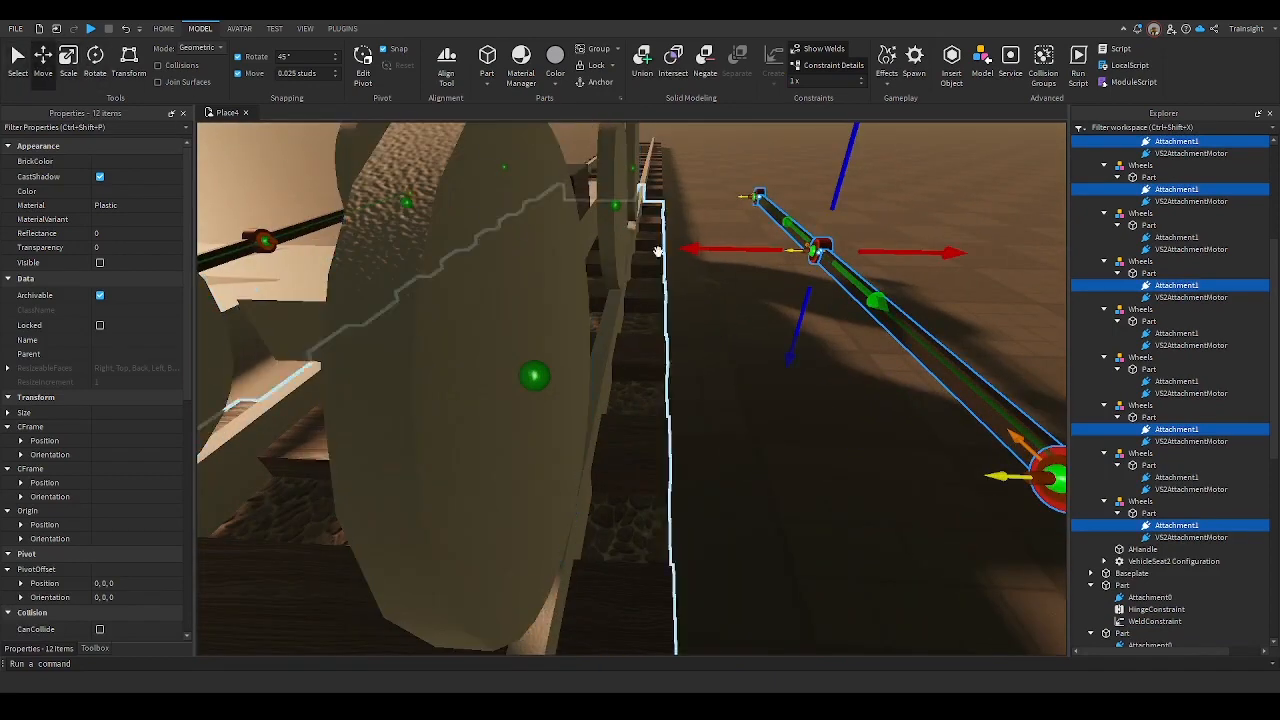
drag(683, 246, 502, 231)
key(w)
right_drag(502, 231, 502, 231)
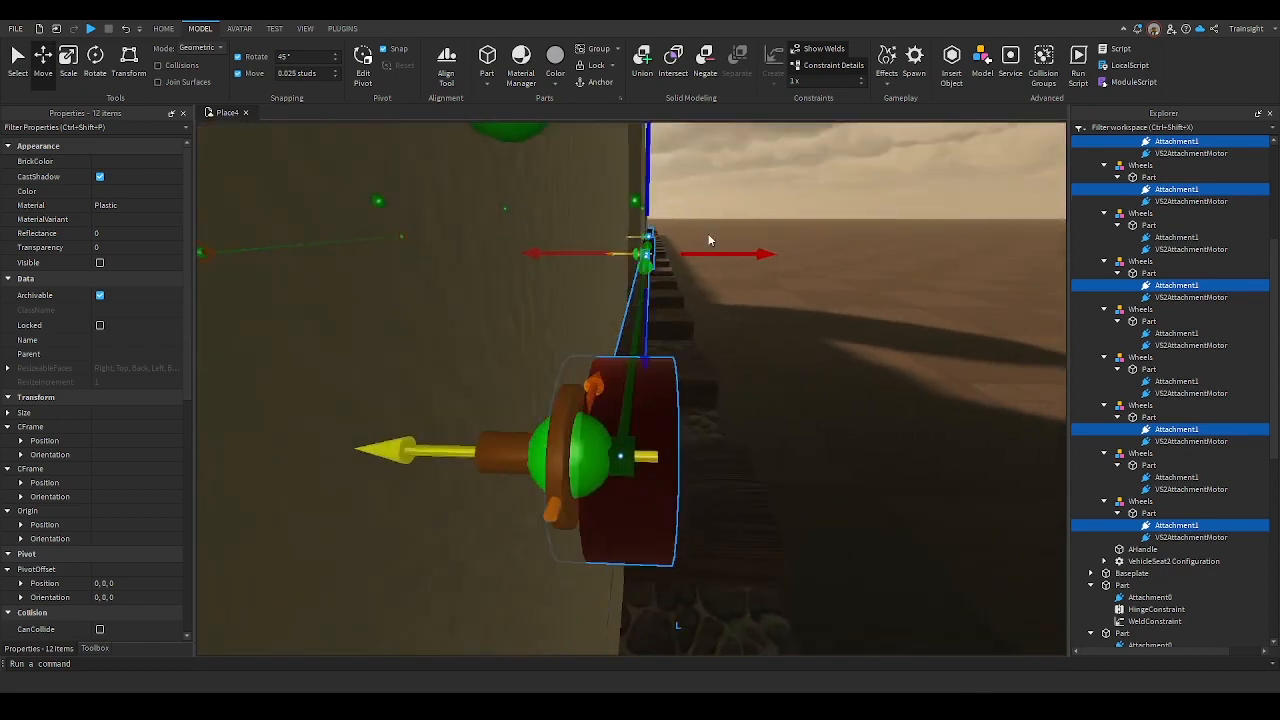
drag(720, 252, 727, 253)
scroll(862, 341, down, 6)
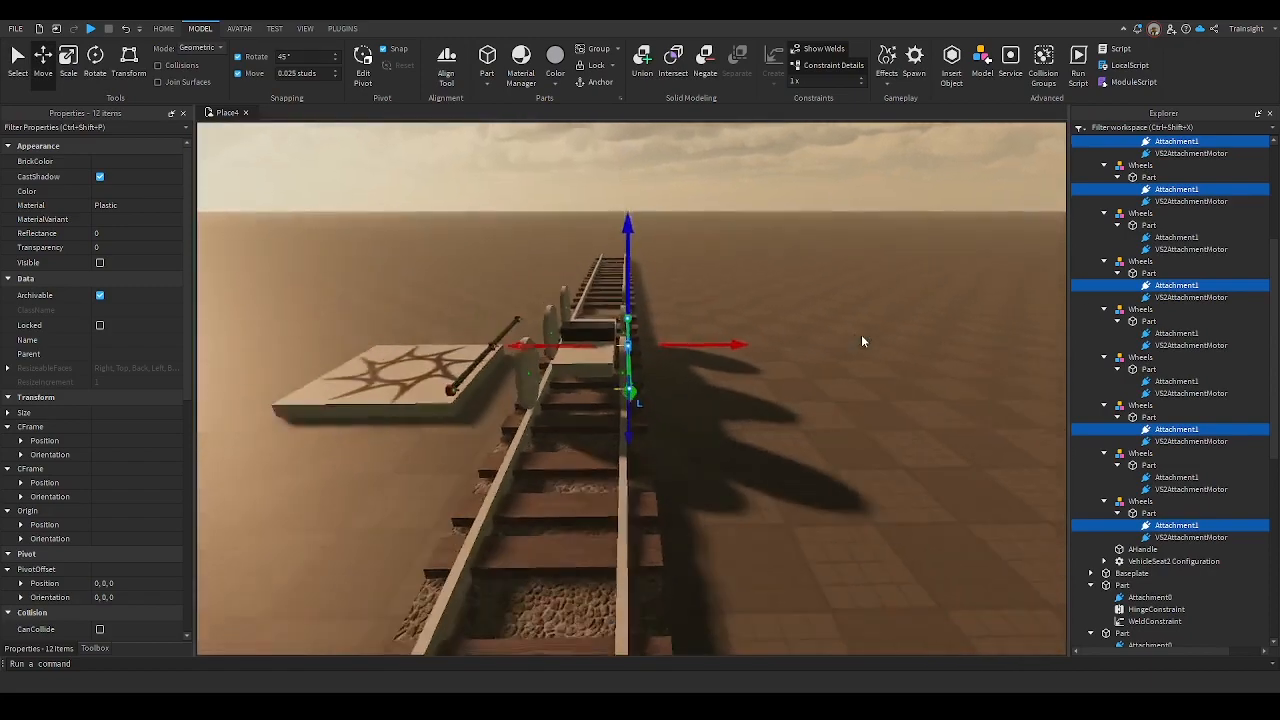
Select the rod, hubs and wheel attachments on the spawn pad's side, move them in against the wheels, and clear the selection
key(a)
key(w)
right_drag(862, 341, 853, 332)
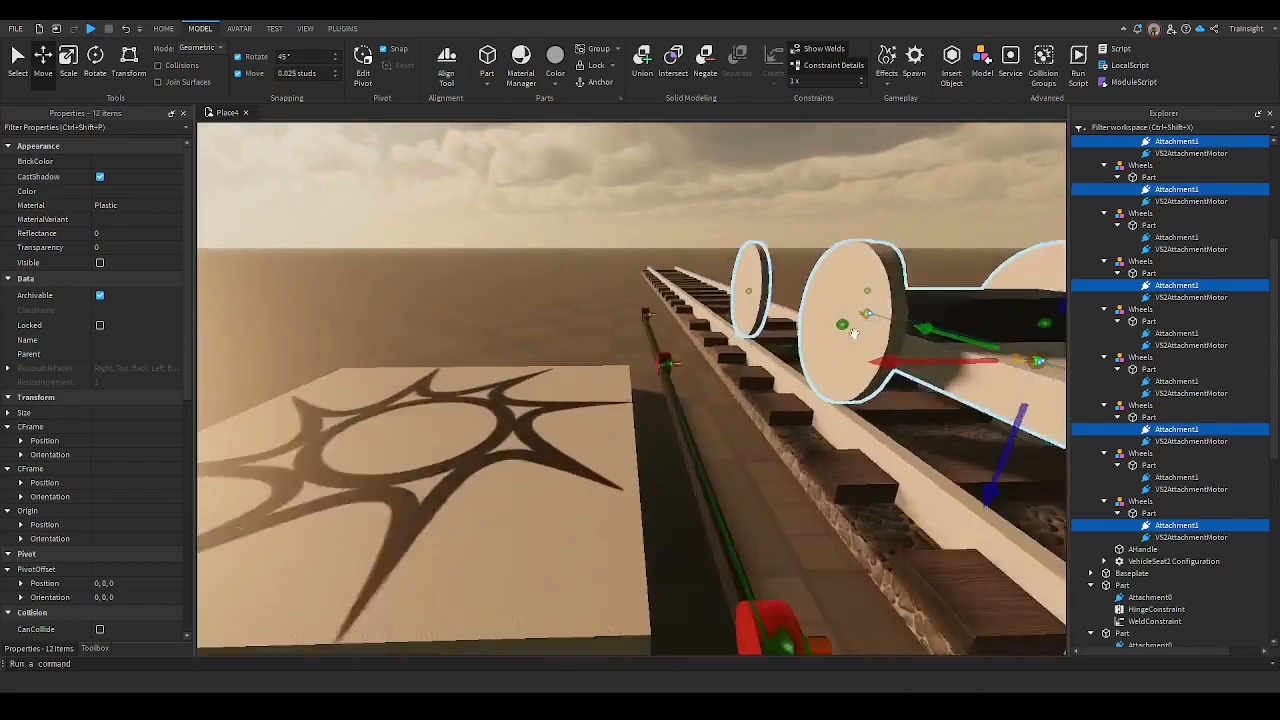
click(559, 258)
right_drag(559, 258, 576, 231)
scroll(576, 231, down, 5)
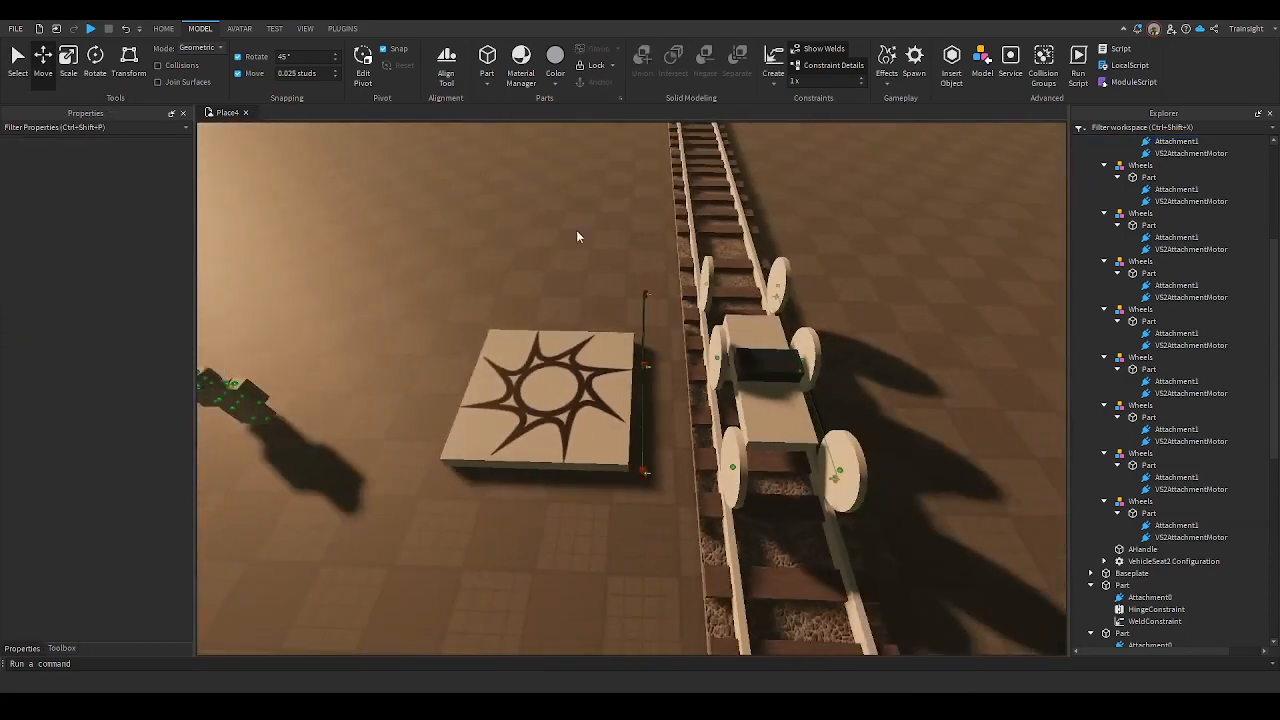
click(651, 388)
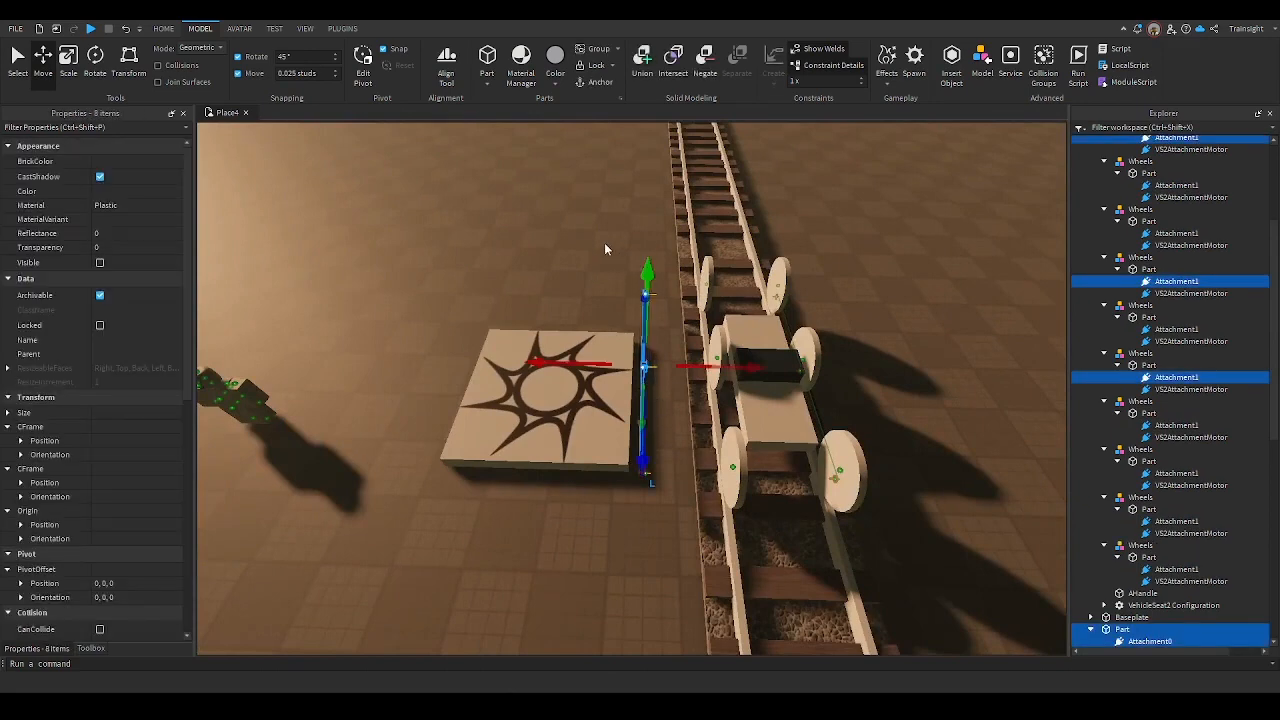
drag(604, 243, 672, 522)
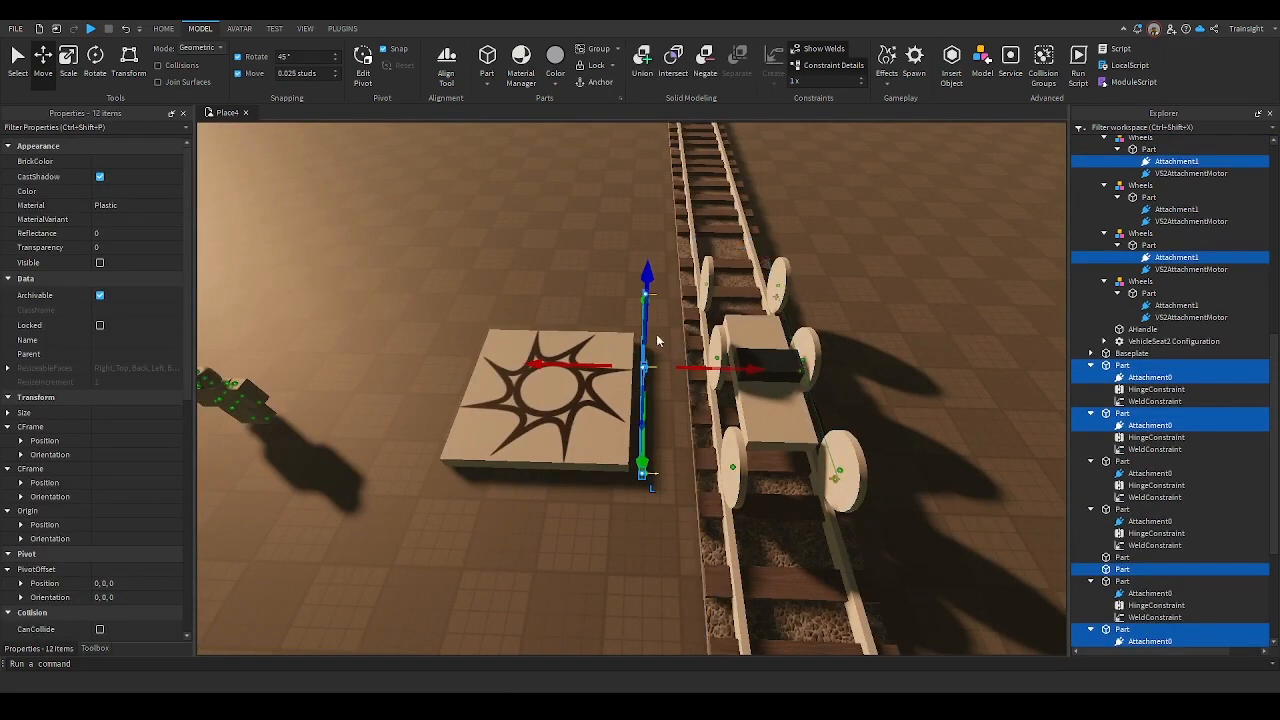
drag(725, 366, 788, 374)
key(w)
right_drag(788, 374, 788, 373)
key(s)
key(w)
drag(685, 225, 702, 227)
click(533, 348)
key(s)
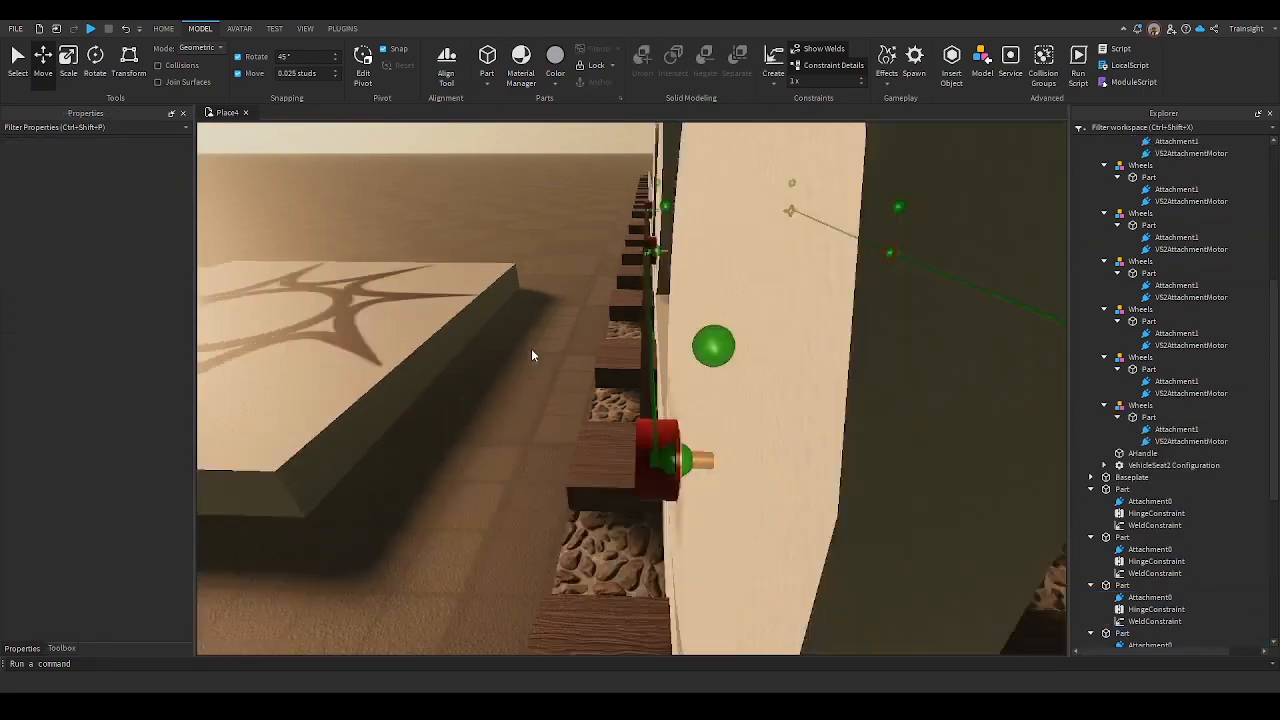
Insert a cylinder on the open baseplate beside the track and rotate it to orientation 0, 90, 180
right_drag(531, 348, 531, 345)
key(a)
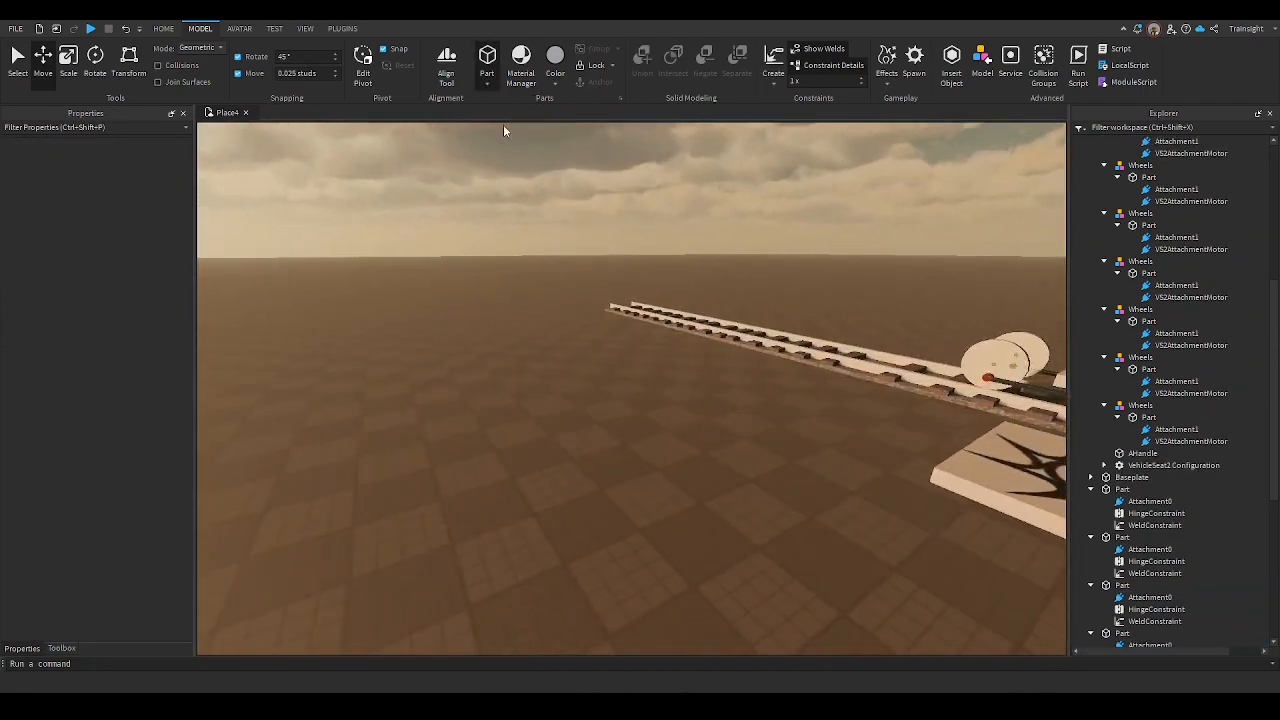
click(498, 162)
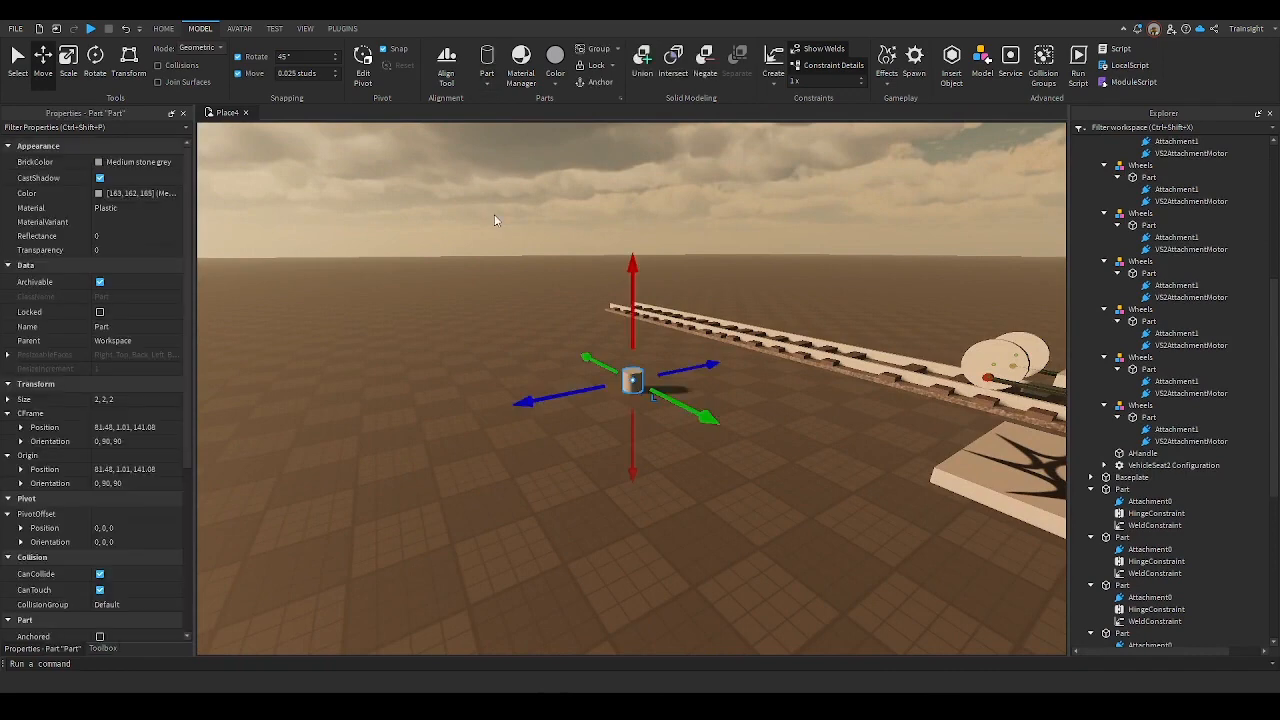
click(95, 75)
drag(668, 318, 599, 303)
click(68, 60)
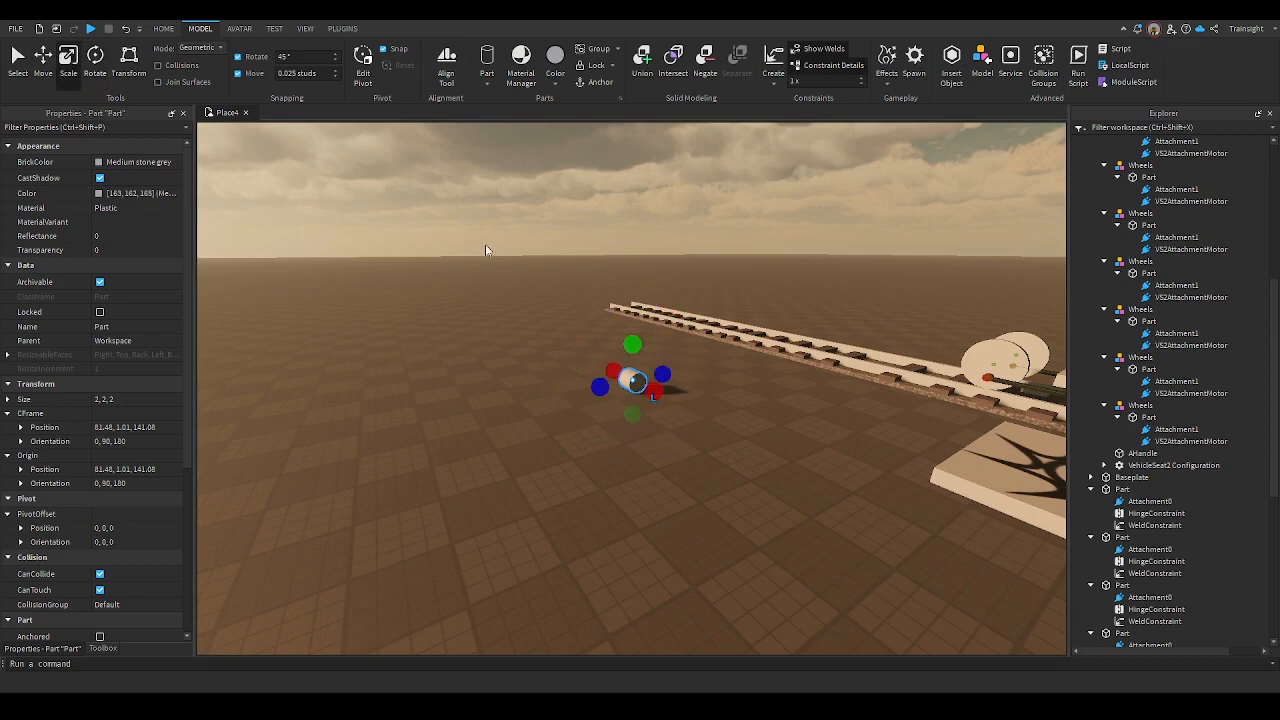
Resize the cylinder into a thin upright disc of about 0.825 × 10.225 × 9.025 studs
drag(606, 352, 534, 388)
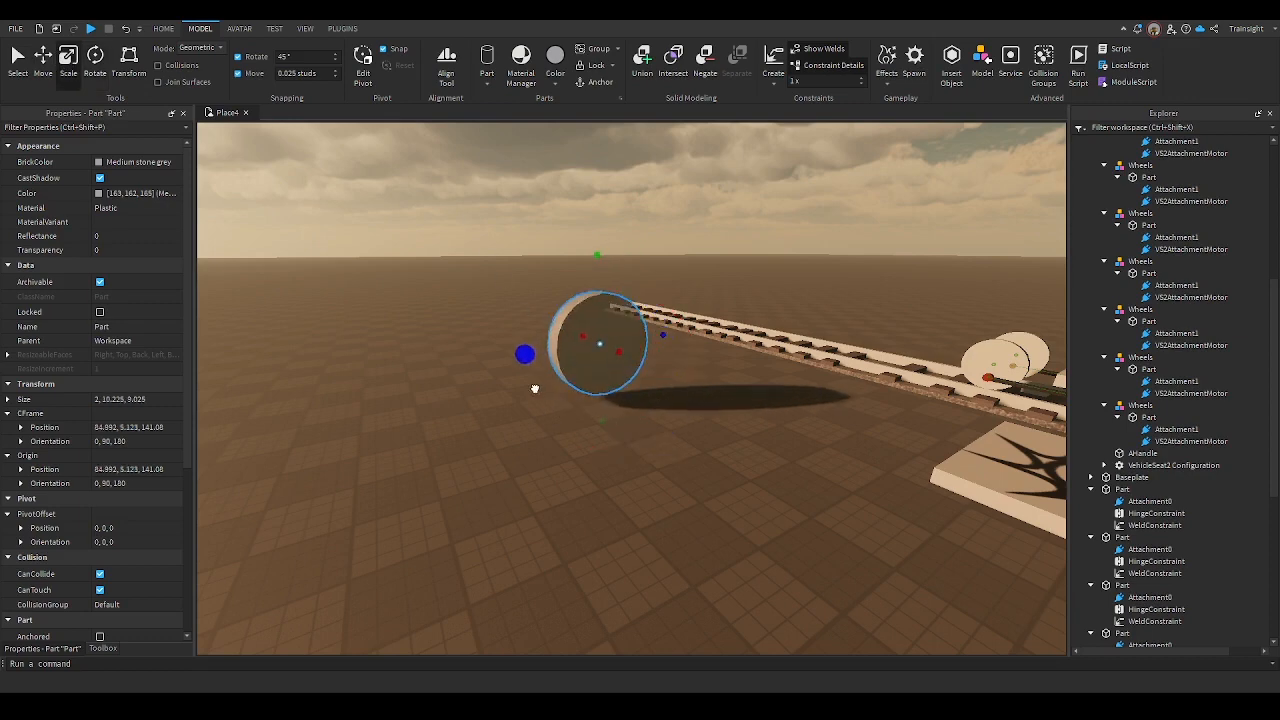
key(a)
right_drag(534, 388, 598, 382)
drag(513, 397, 521, 395)
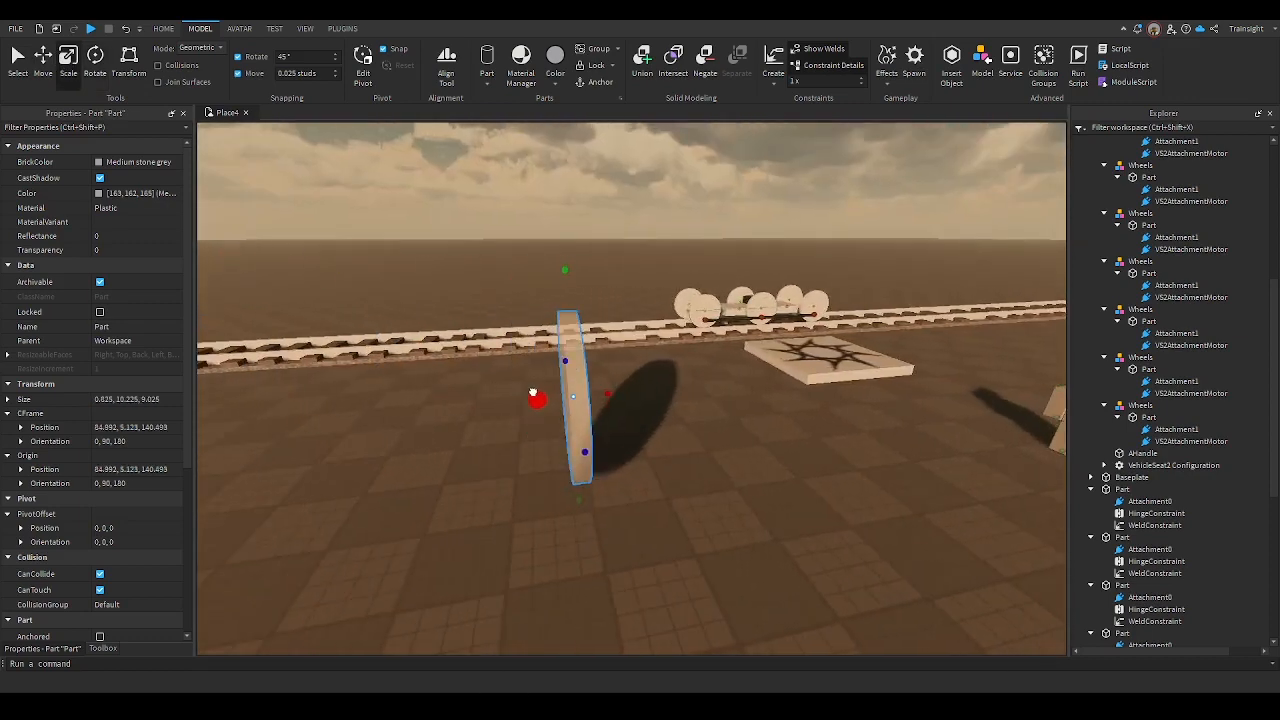
key(w)
right_drag(538, 390, 543, 389)
key(s)
click(674, 464)
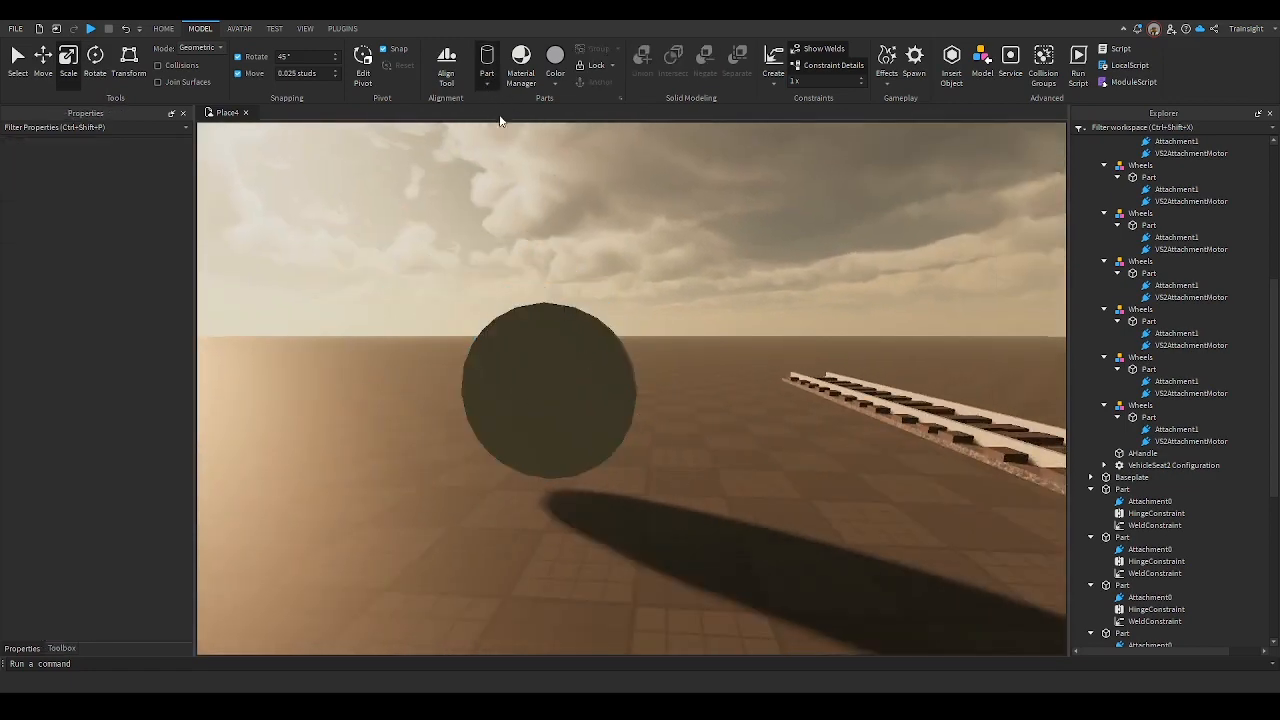
Insert a block part and place it against the face of the upright disc
click(489, 64)
key(a)
right_drag(604, 308, 618, 320)
key(s)
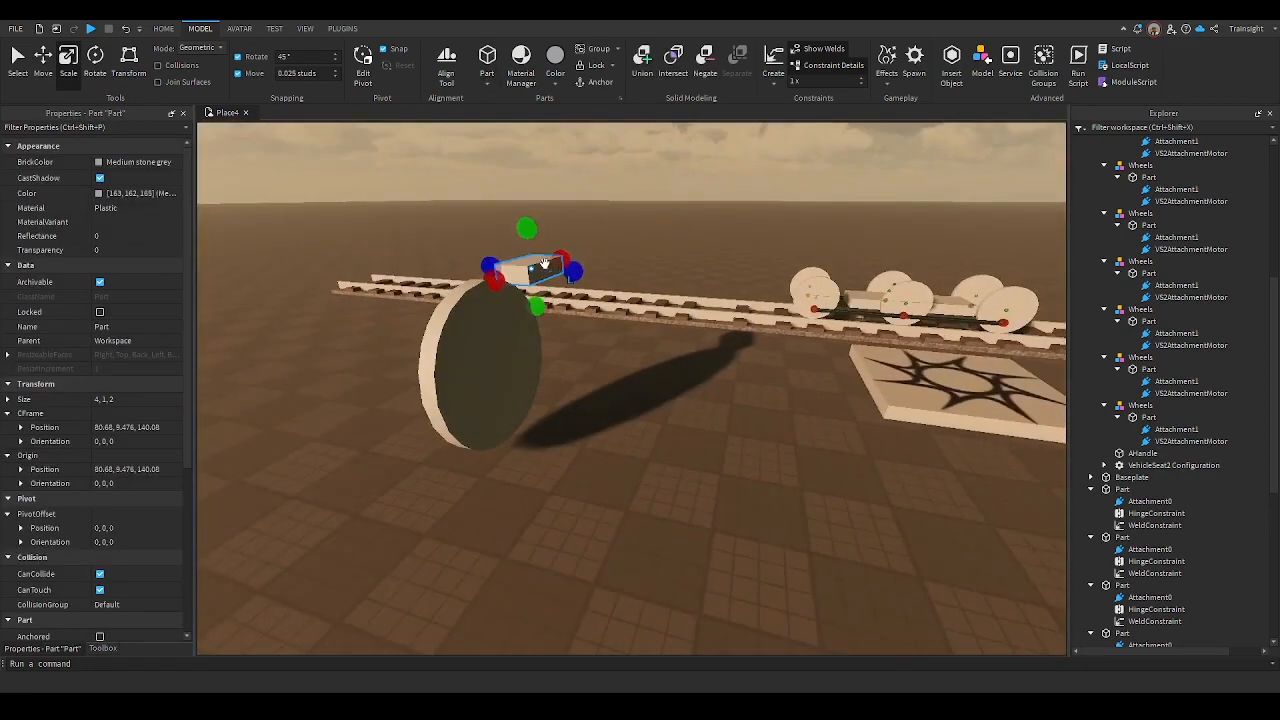
drag(544, 264, 524, 333)
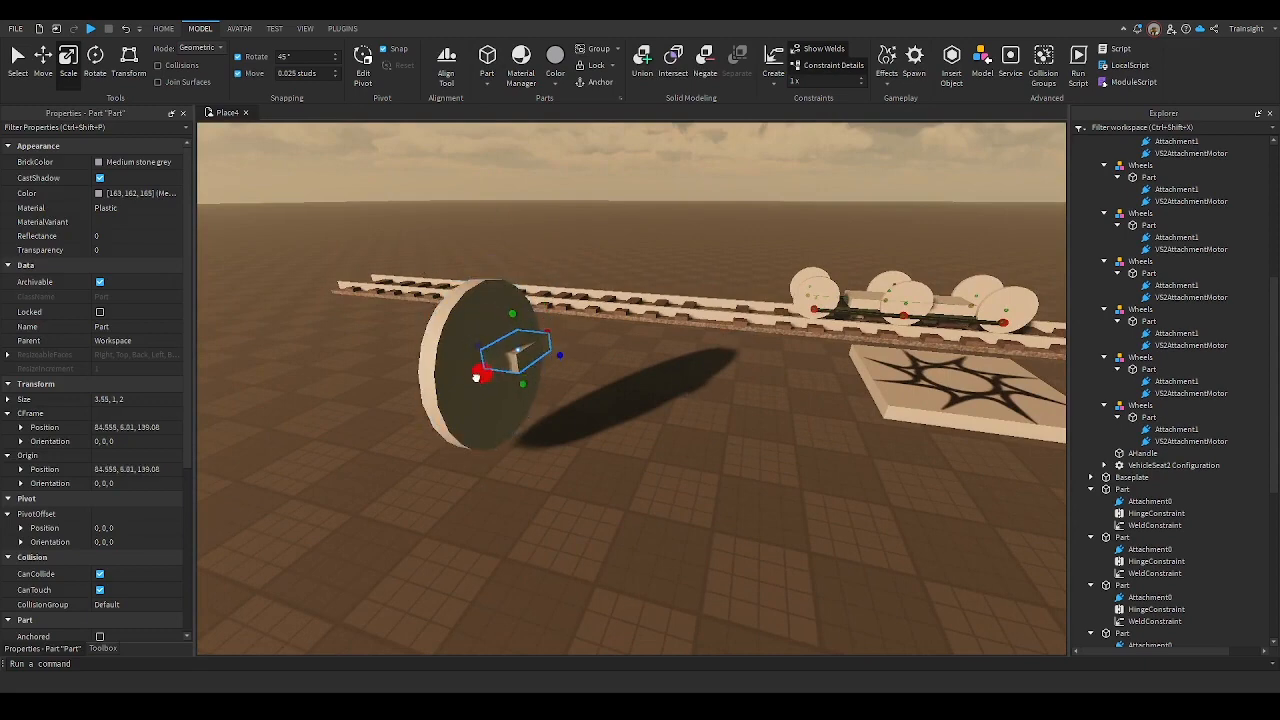
Shrink the block to about 1.2 × 1 × 0.3 studs and sink it inside the disc's thickness
ctrl+drag(476, 376, 495, 364)
right_drag(527, 360, 537, 366)
key(a)
key(w)
mouse_move(530, 372)
mouse_down()
mouse_move(471, 360)
mouse_move(508, 369)
mouse_up()
key(a)
right_drag(509, 369, 517, 374)
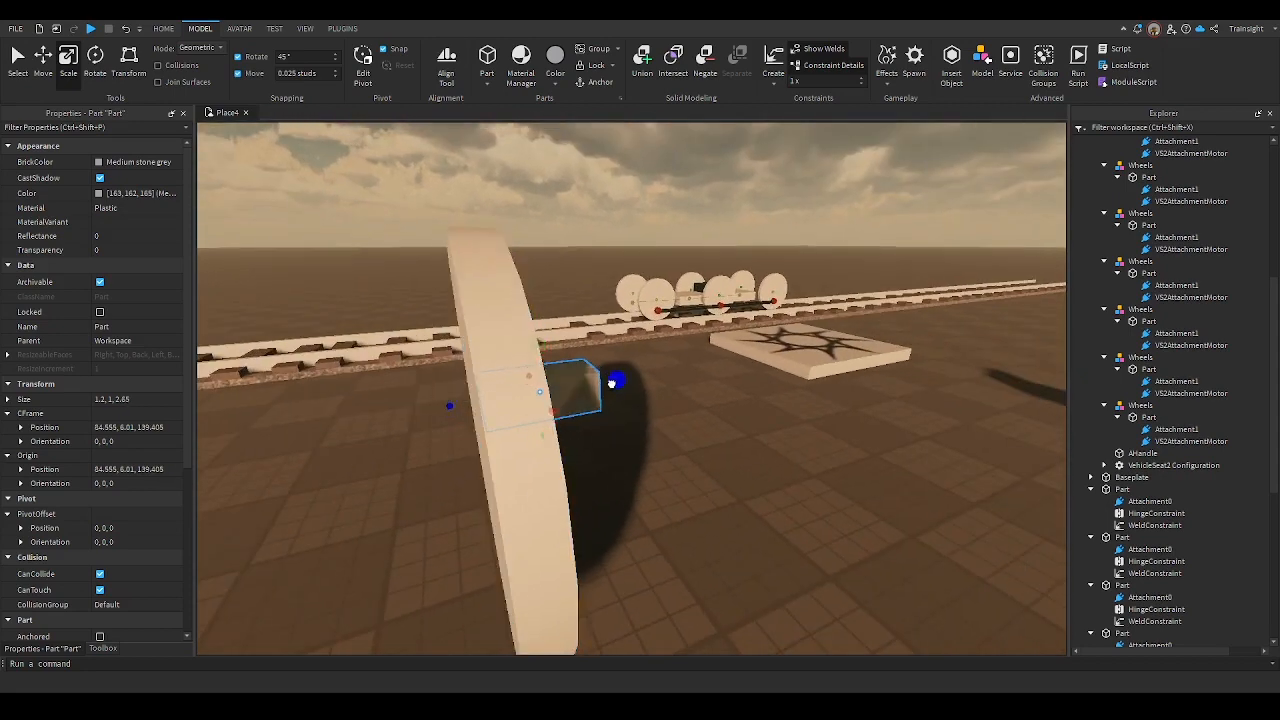
drag(519, 387, 546, 391)
right_drag(539, 428, 545, 393)
key(d)
key(s)
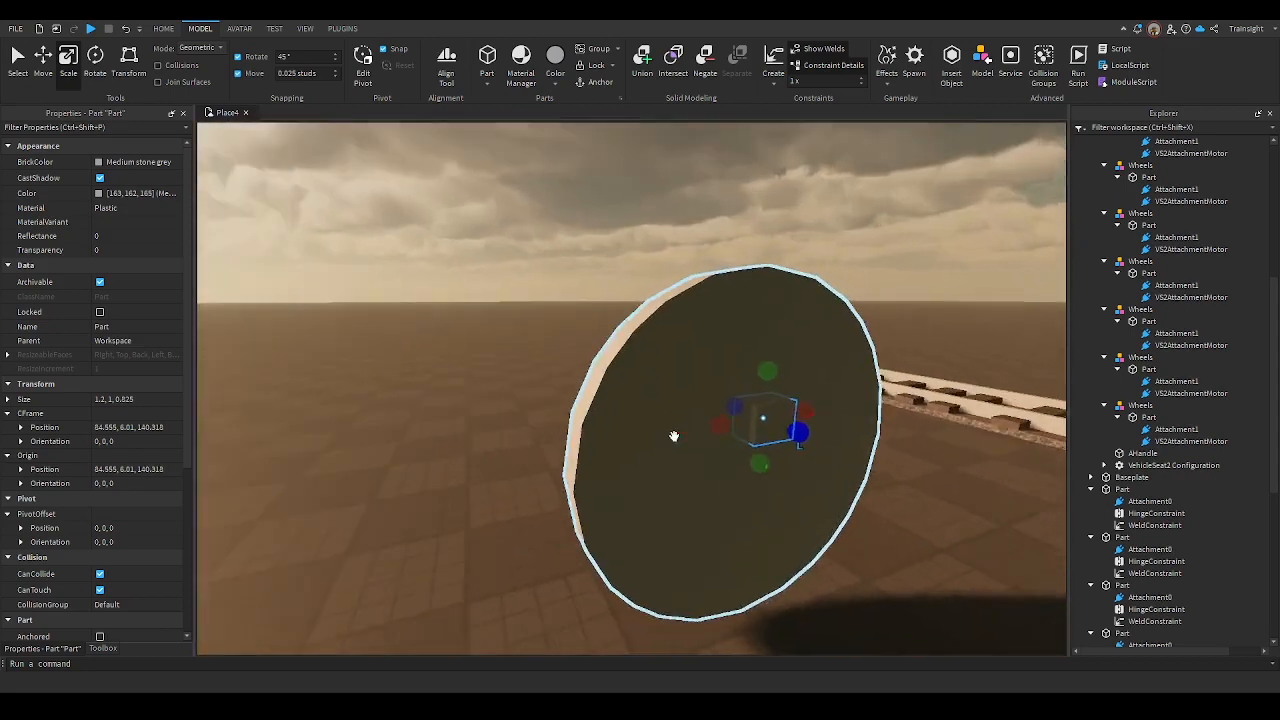
right_drag(674, 437, 690, 476)
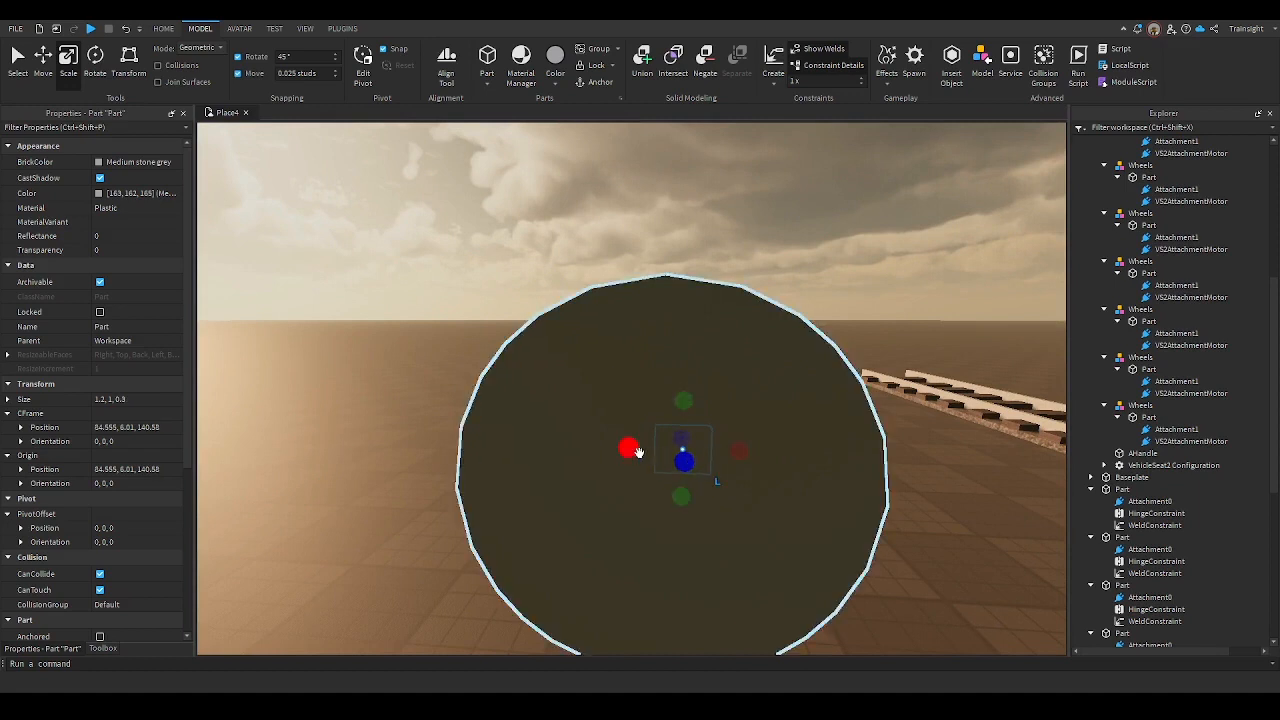
Stretch the block into a vertical spoke of about 0.825 × 9.125 studs and reshape a duplicate into a horizontal spoke of about 8.925 × 0.875 studs
drag(636, 450, 620, 449)
drag(729, 450, 697, 442)
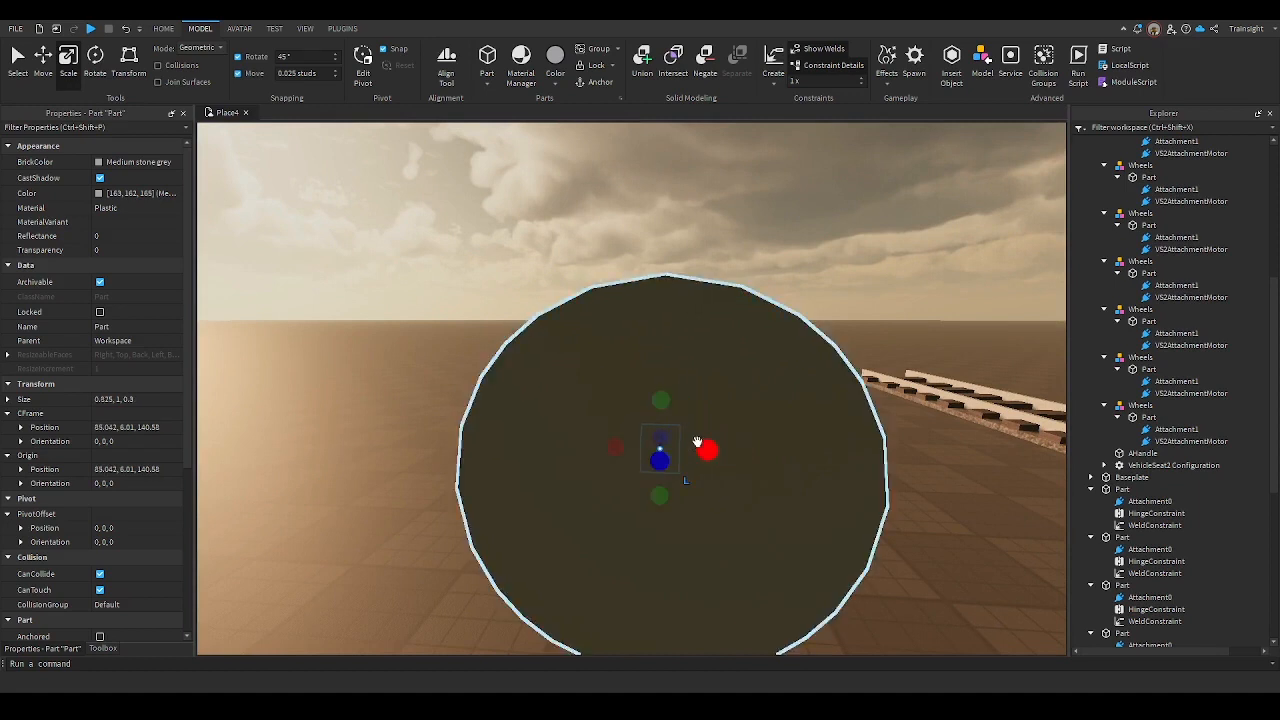
drag(661, 401, 687, 274)
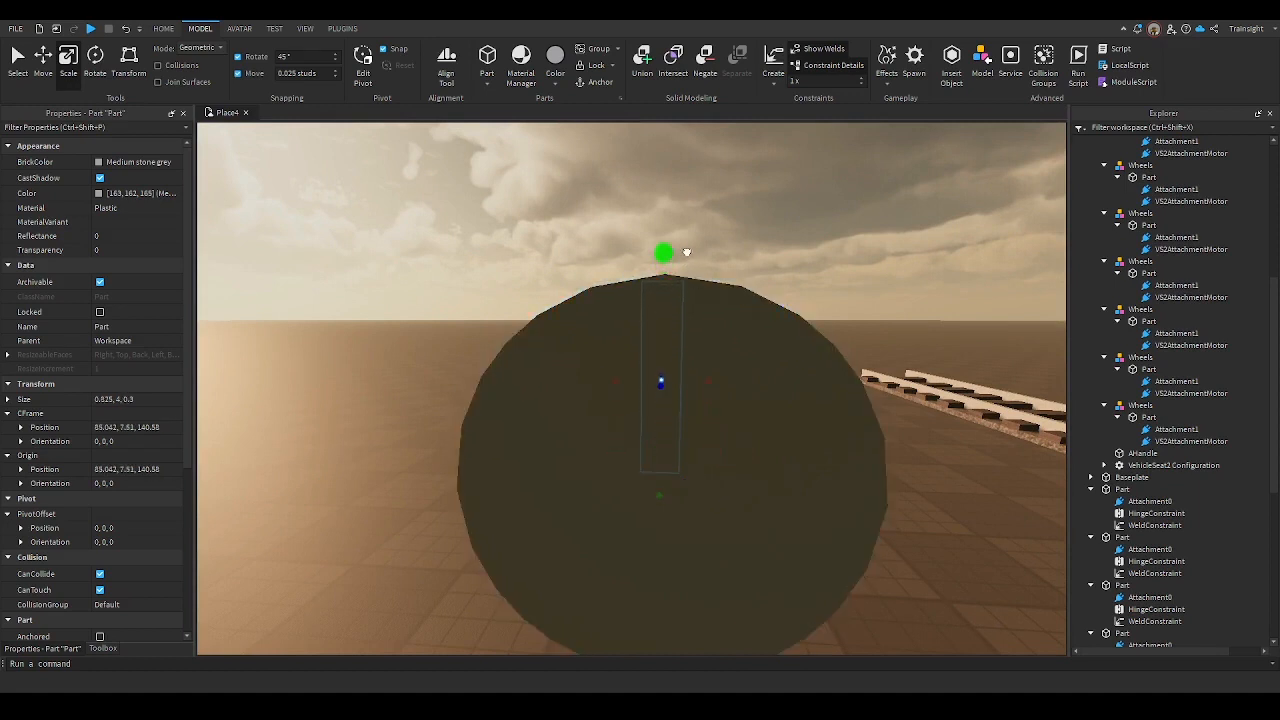
drag(654, 491, 656, 549)
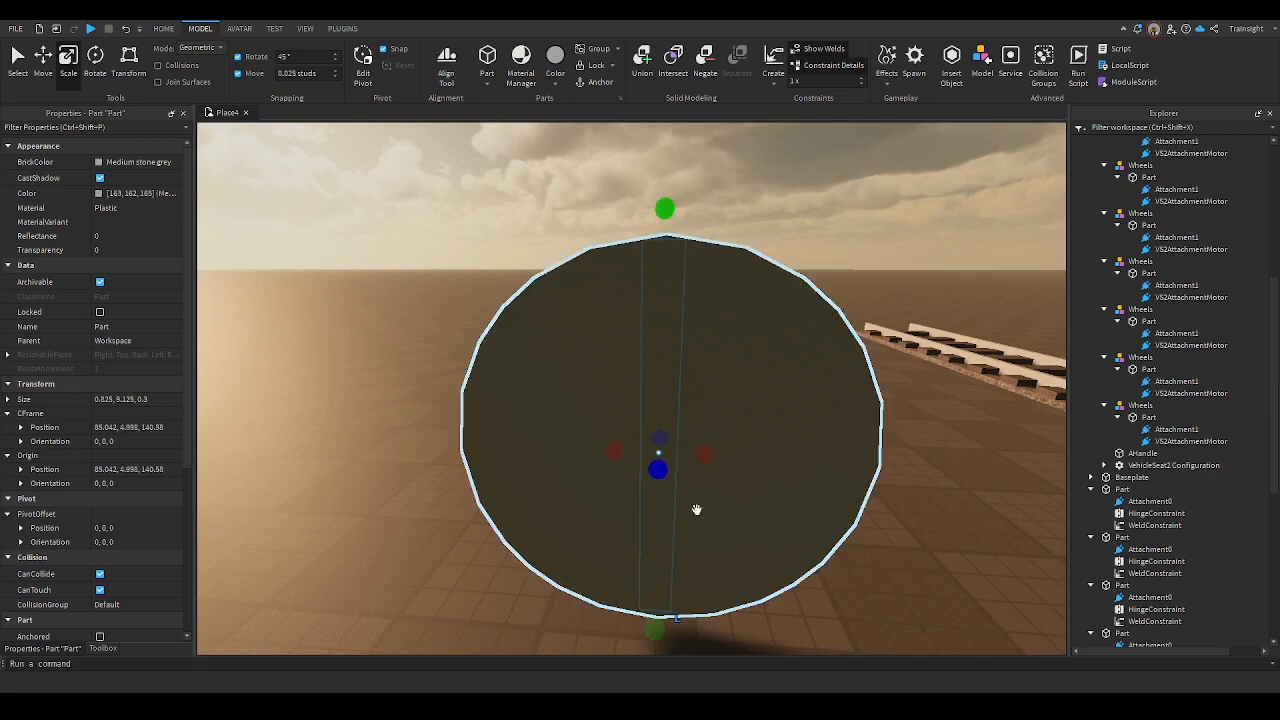
drag(654, 628, 651, 596)
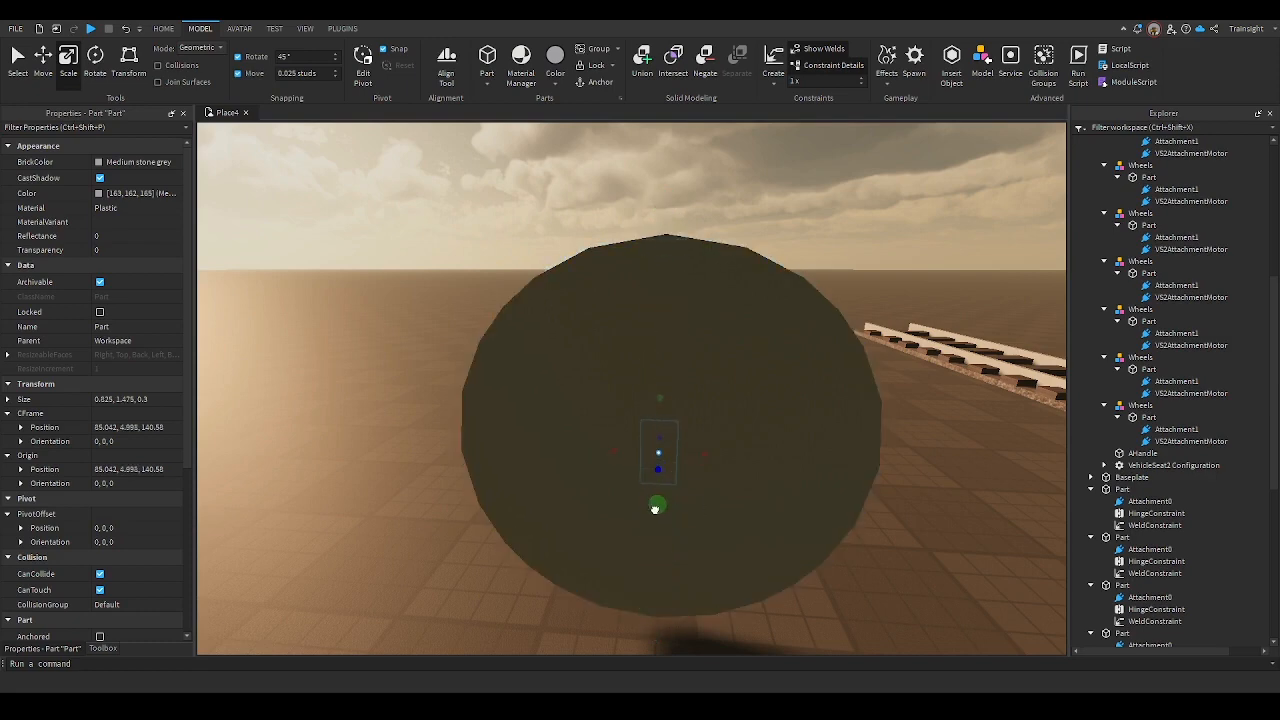
drag(703, 455, 845, 468)
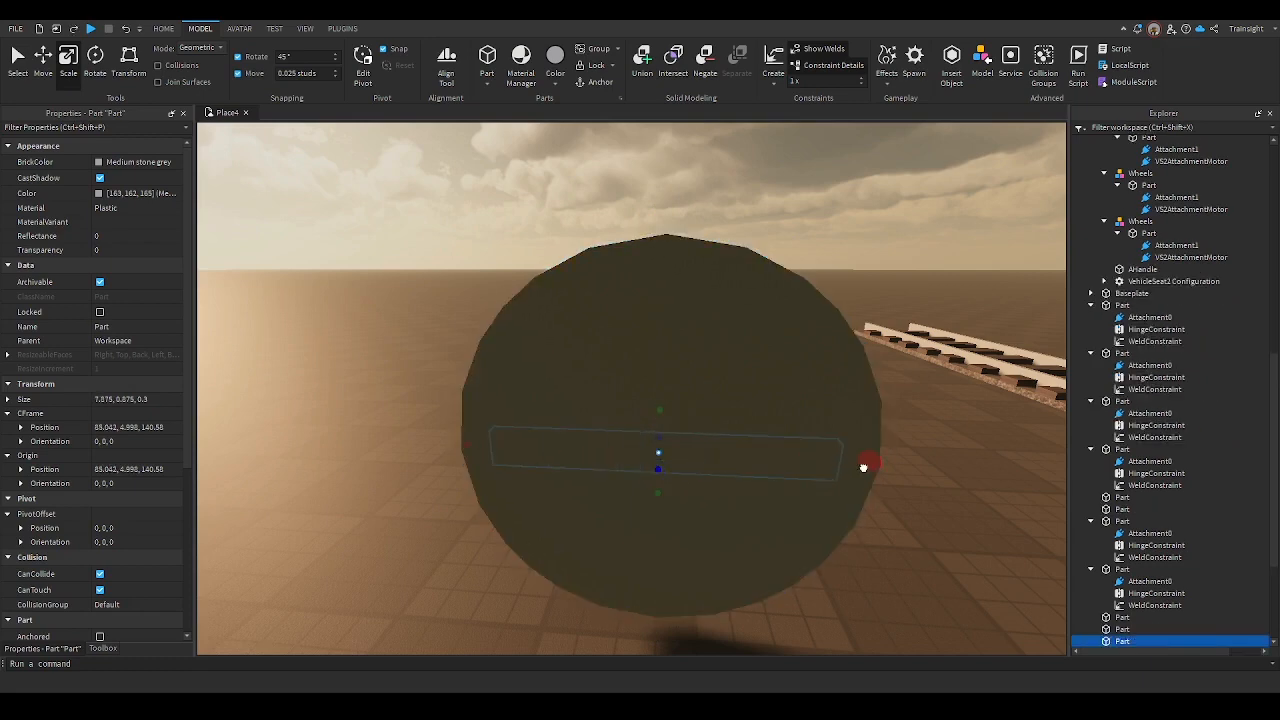
Duplicate the disc and resize the copy about its centre to about 4.425 × 8.125 × 9.025 studs
click(834, 503)
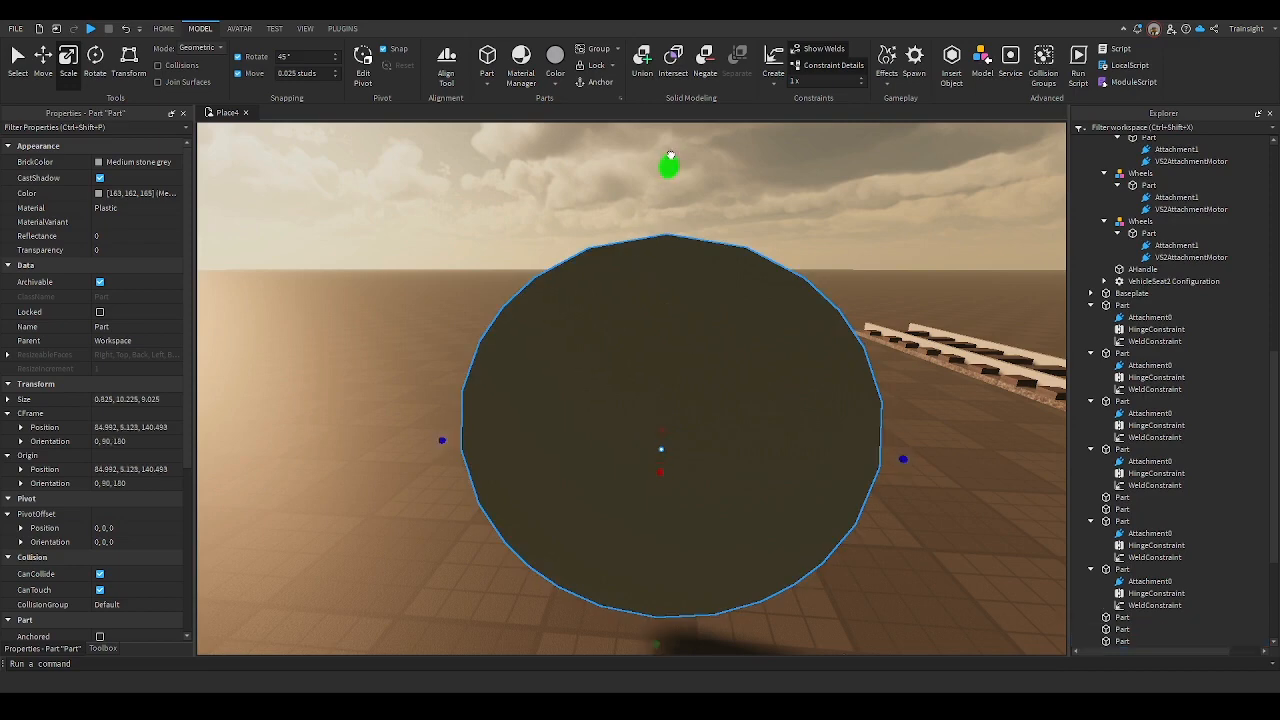
drag(659, 192, 650, 219)
drag(661, 471, 671, 487)
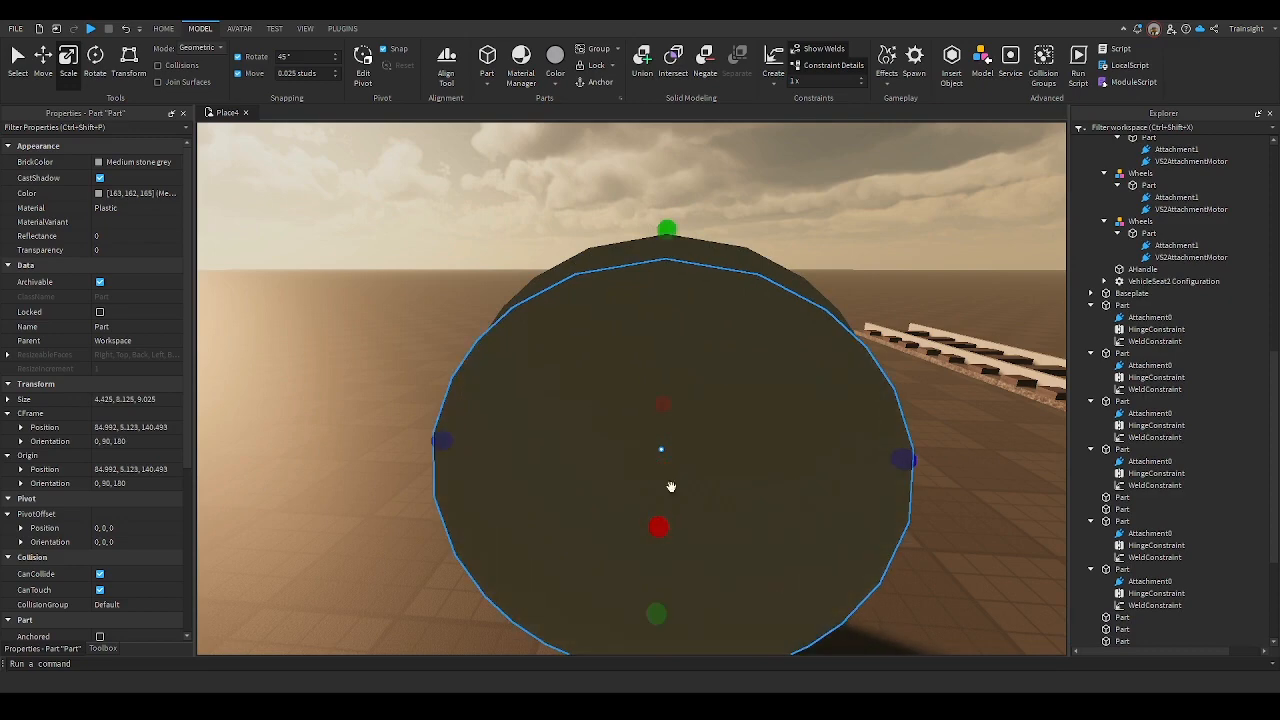
Negate the thick disc copy, union it with the original disc to form a hollow rim, and select the horizontal spoke
click(706, 60)
shift+click(720, 257)
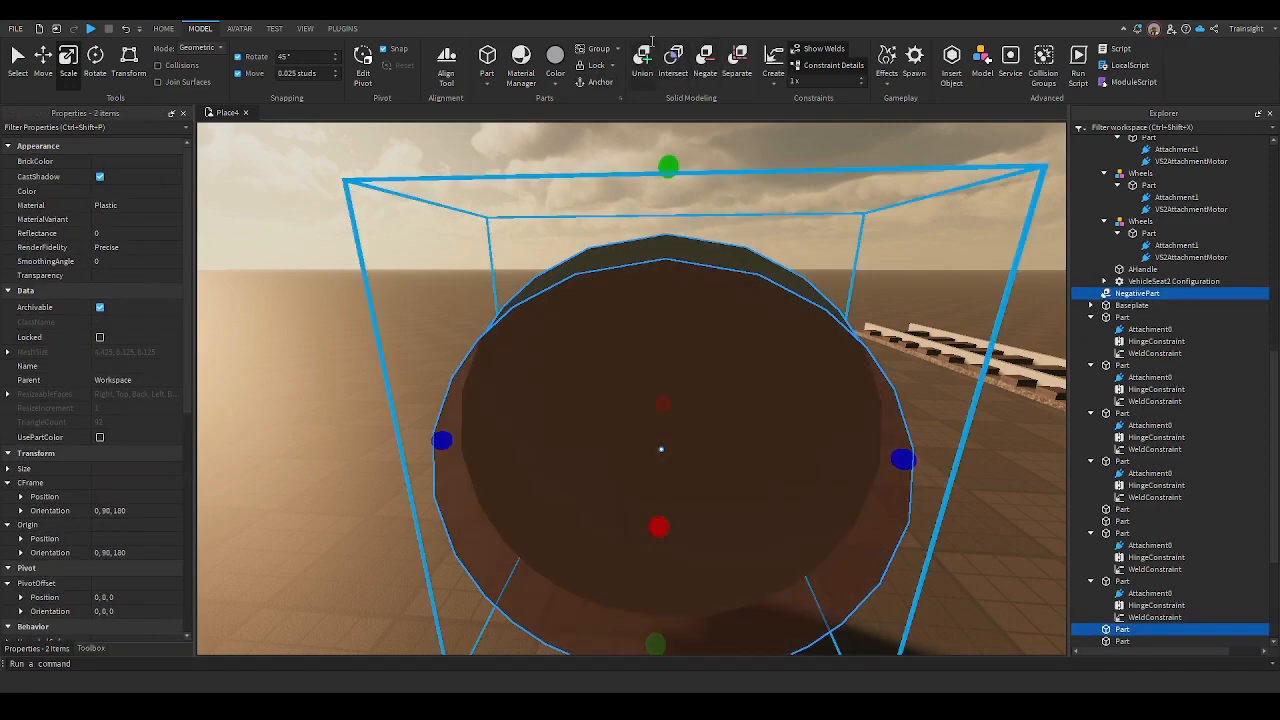
click(642, 58)
click(632, 181)
scroll(580, 260, down, 3)
click(595, 418)
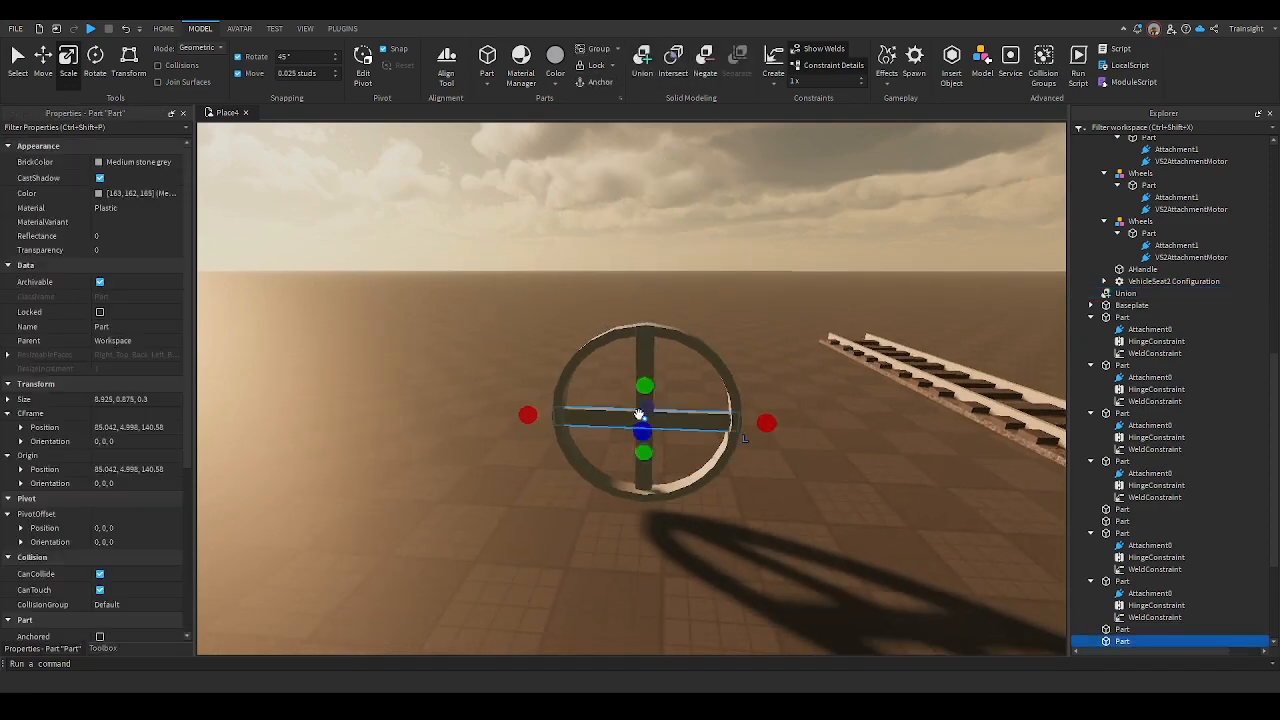
Duplicate the vertical and horizontal spokes together and rotate the copies 45° about the wheel's centre to form diagonal spokes
shift+click(642, 342)
right_drag(642, 342, 557, 306)
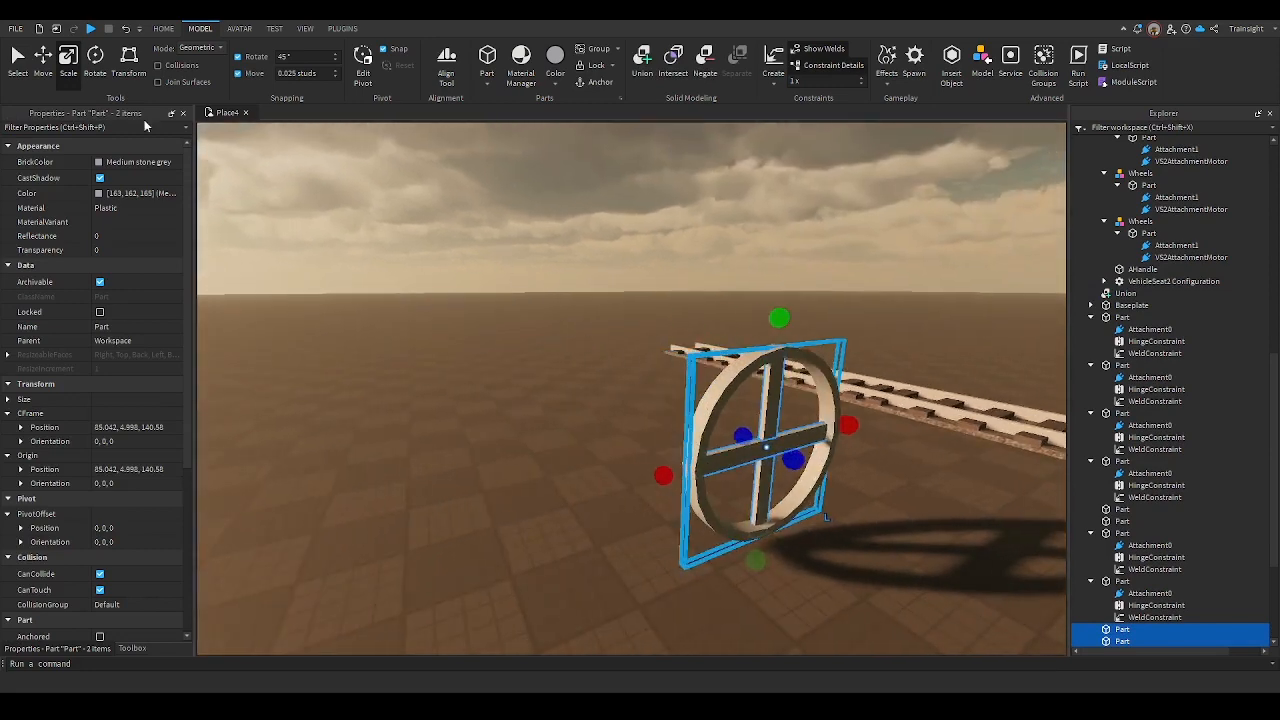
click(95, 57)
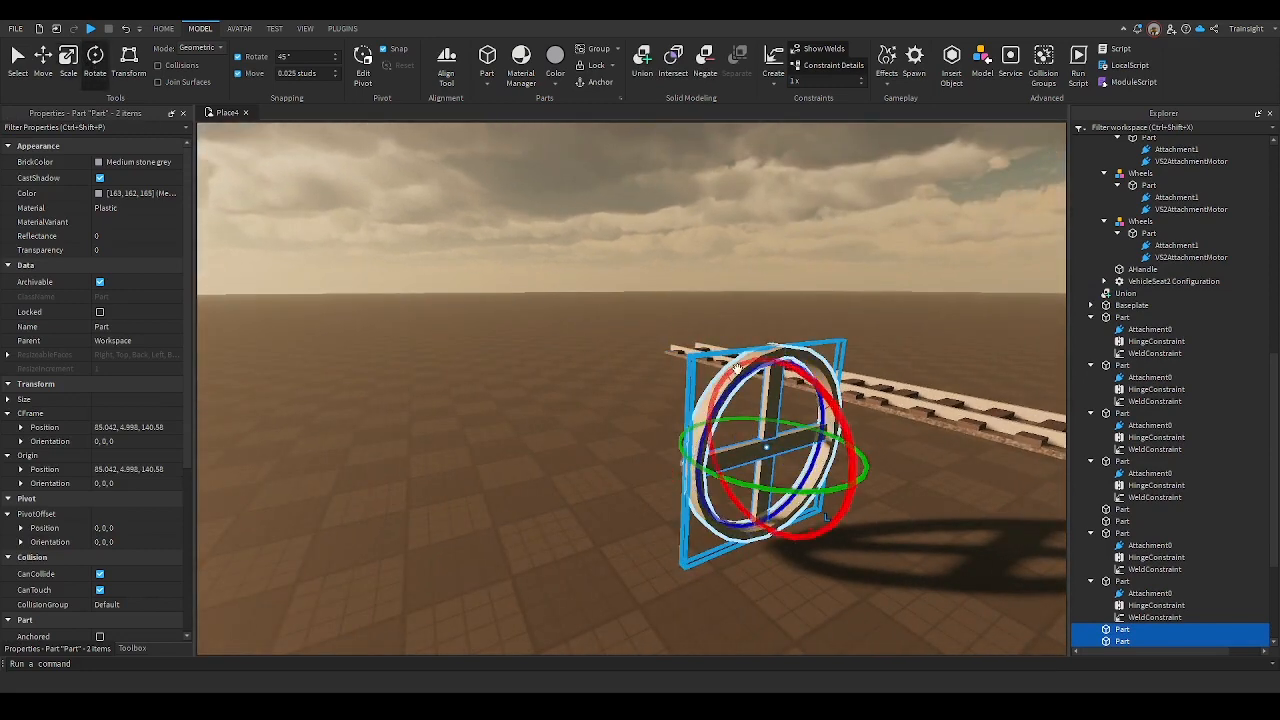
right_drag(733, 394, 765, 397)
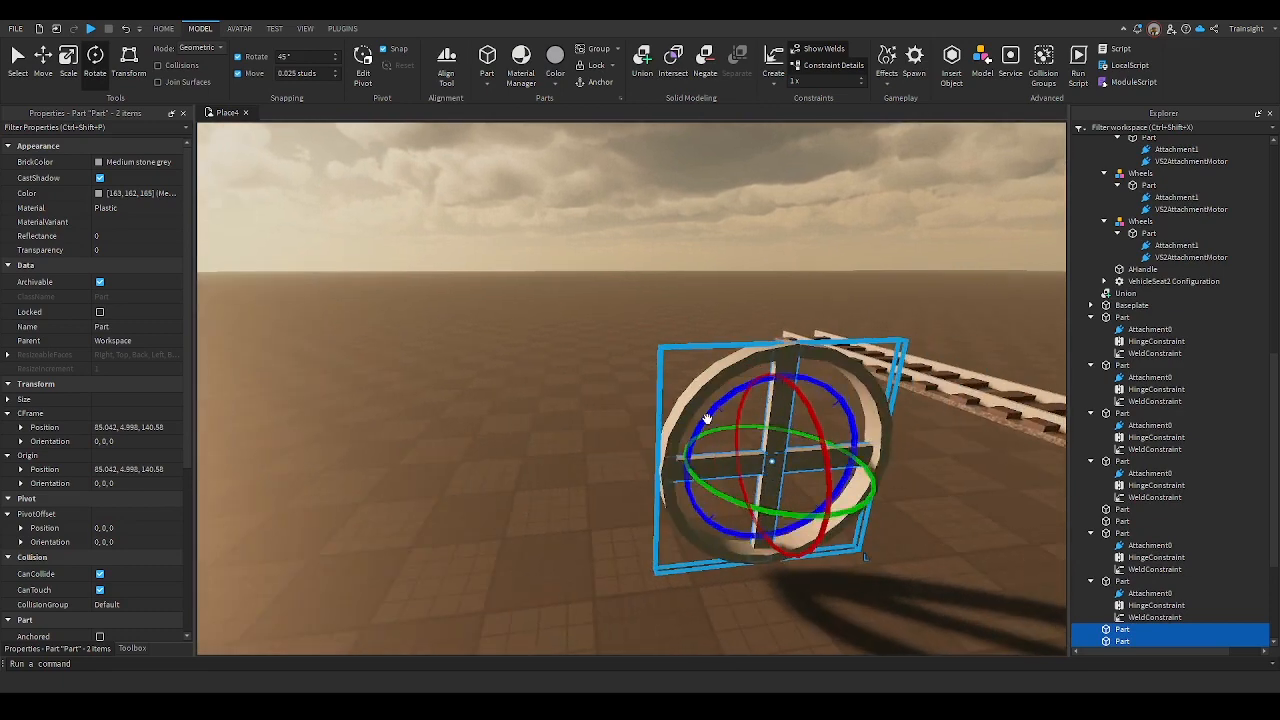
drag(707, 418, 796, 388)
click(908, 597)
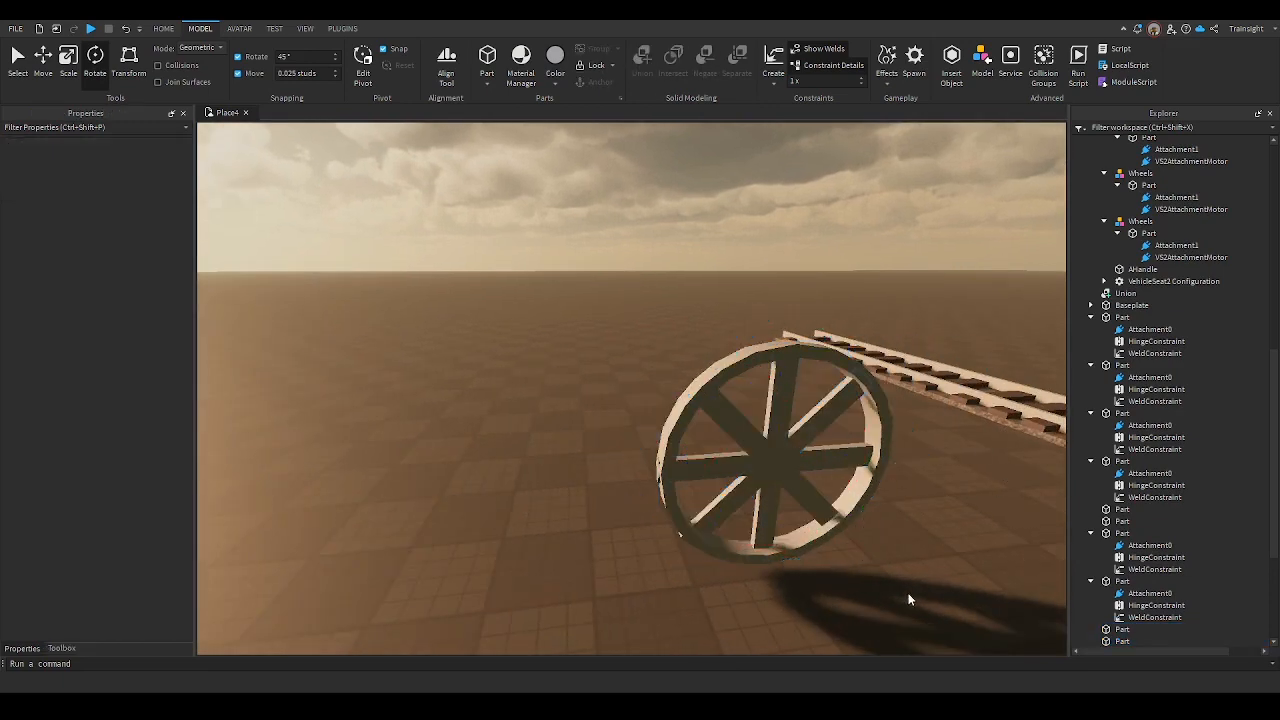
Union the hollow rim and all four spoke bars into a single spoked wheel
key(s)
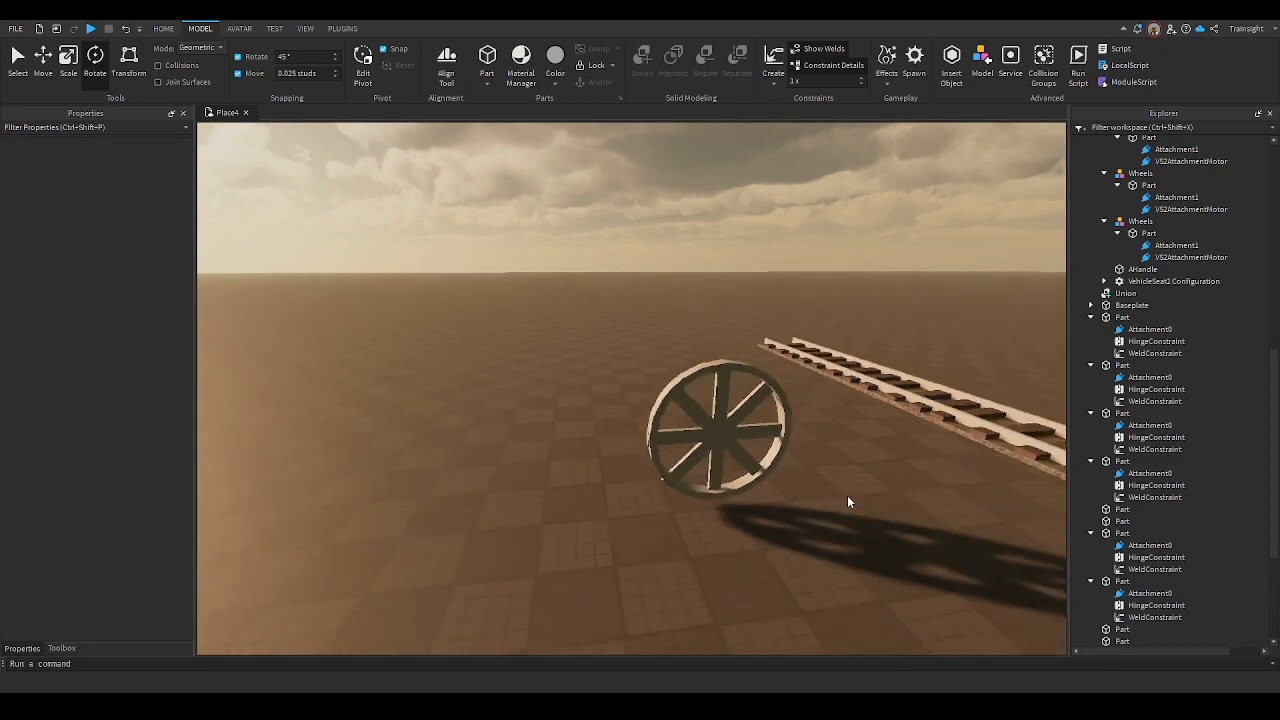
right_drag(823, 525, 826, 524)
key(w)
key(w)
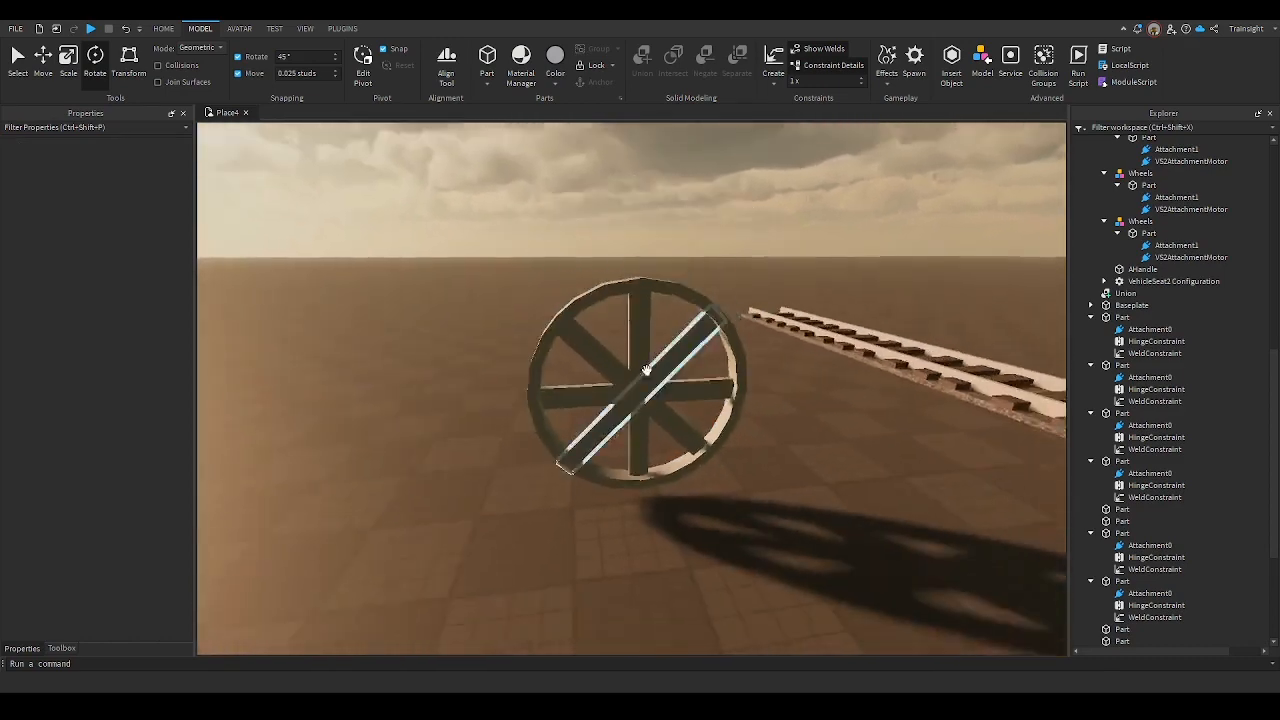
key(s)
drag(486, 263, 741, 494)
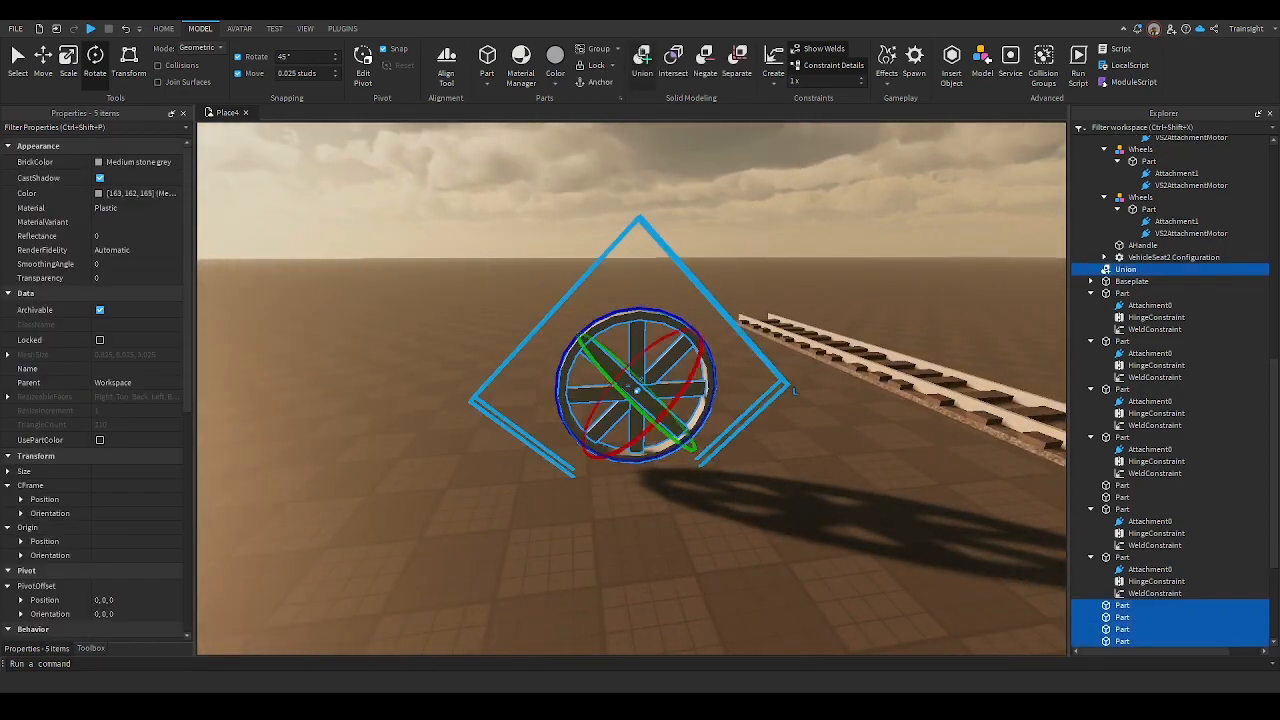
key(Delete)
Enable UsePartColor on the spoked wheel and set its BrickColor to Dark blue
click(45, 440)
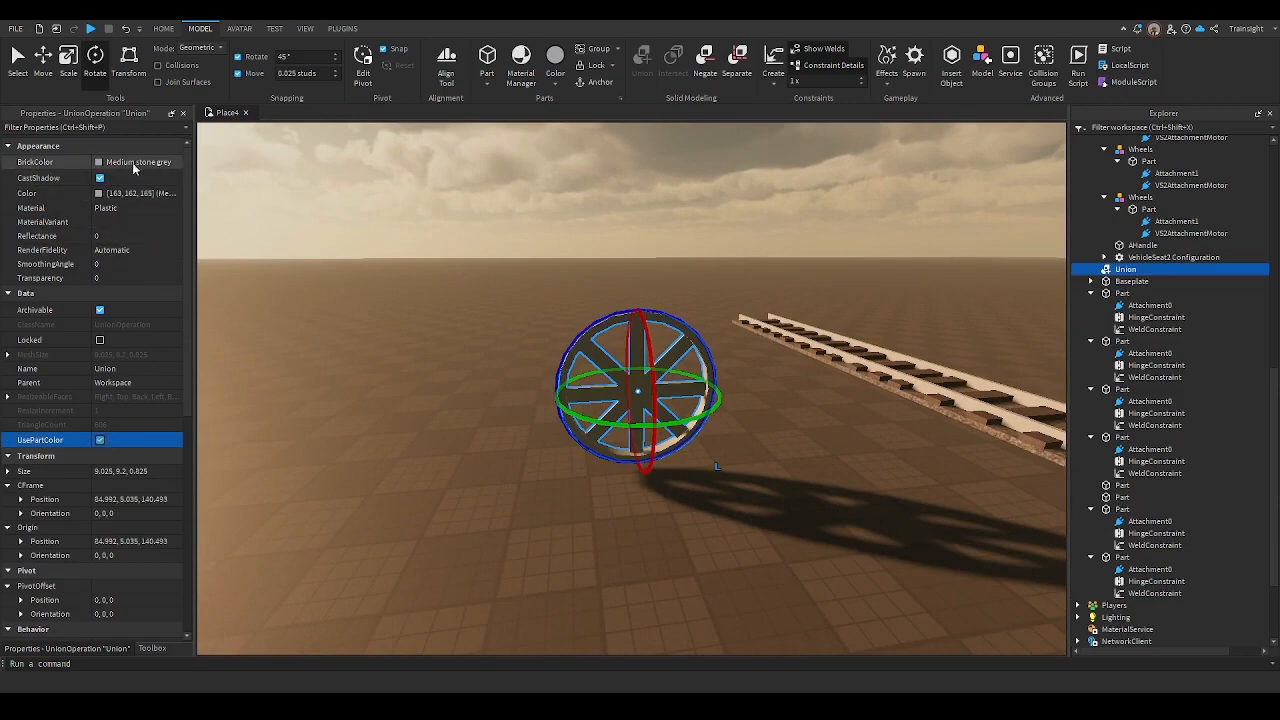
click(111, 163)
click(154, 391)
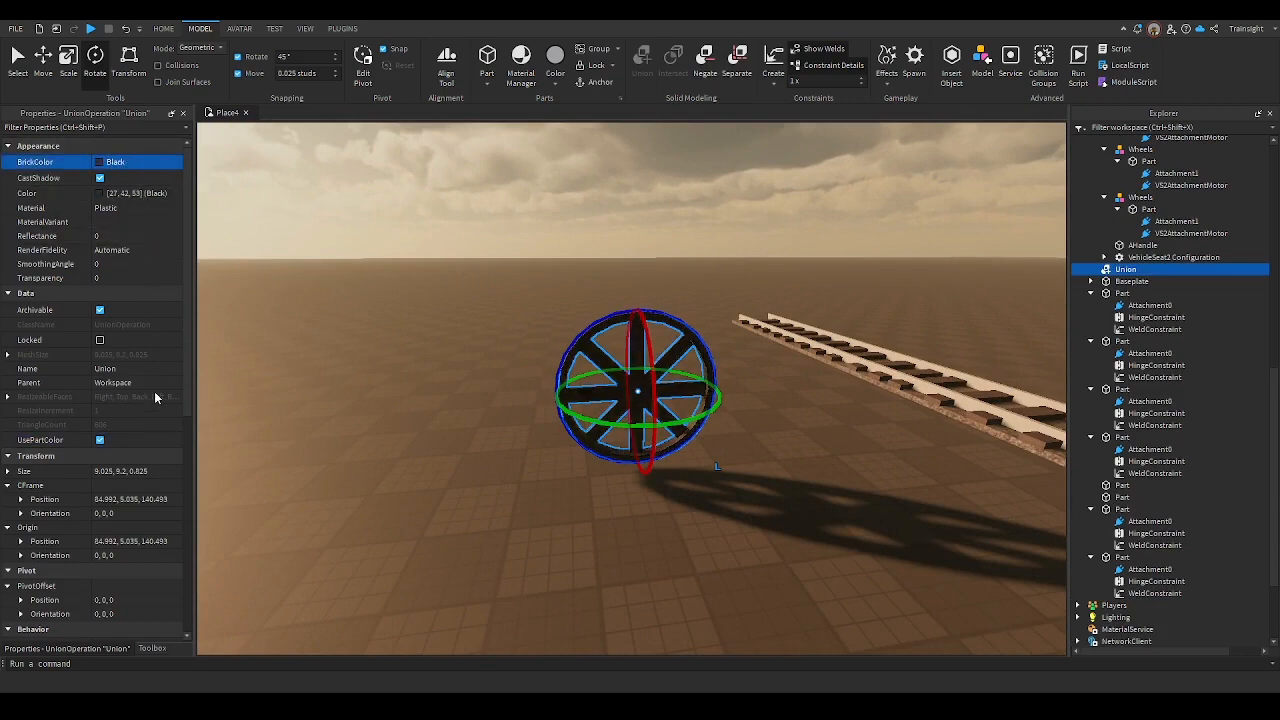
click(125, 166)
click(383, 223)
Rotate the blue wheel 90° about the vertical axis and move it beside the rail car
right_drag(383, 223, 383, 223)
key(w)
key(s)
click(667, 350)
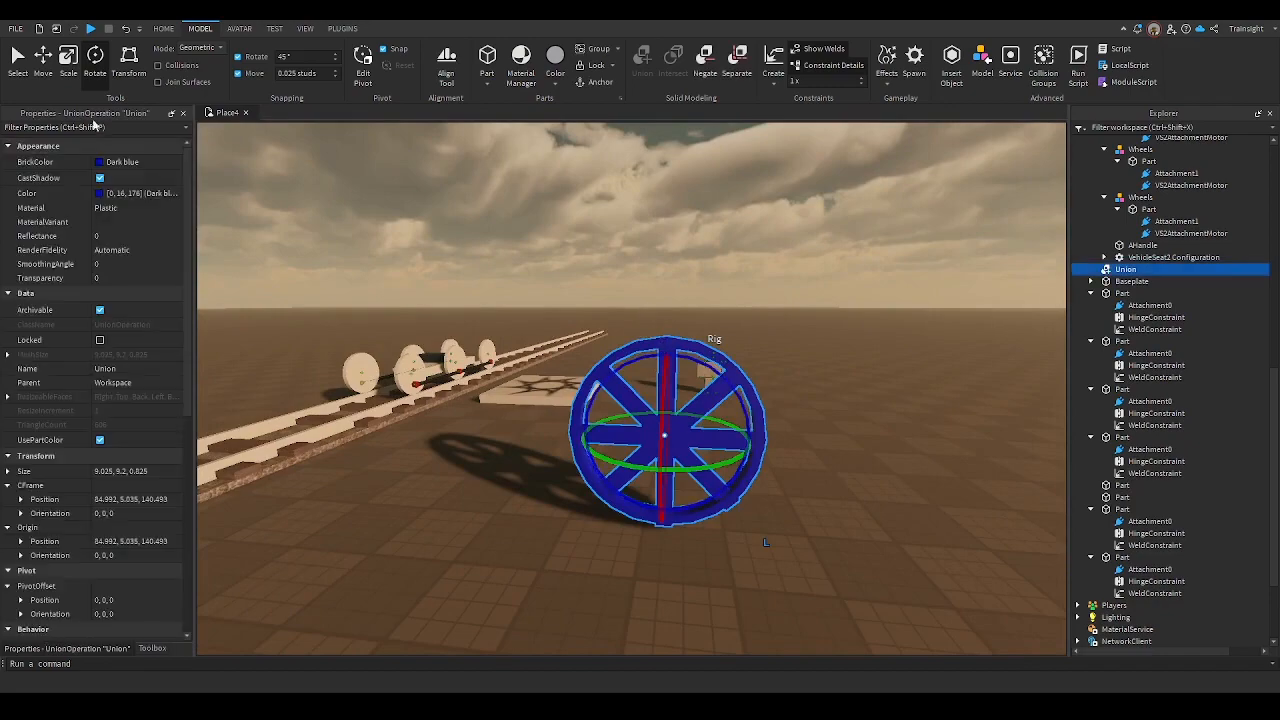
drag(705, 468, 771, 419)
click(771, 420)
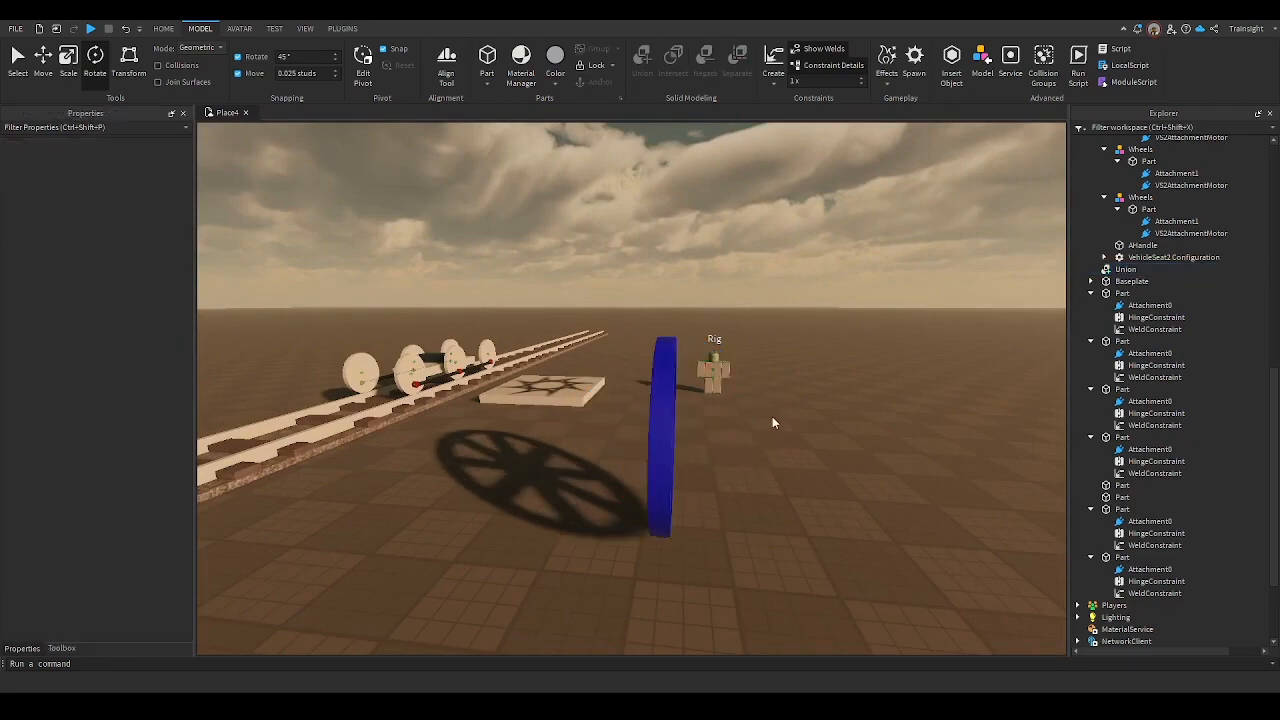
click(648, 380)
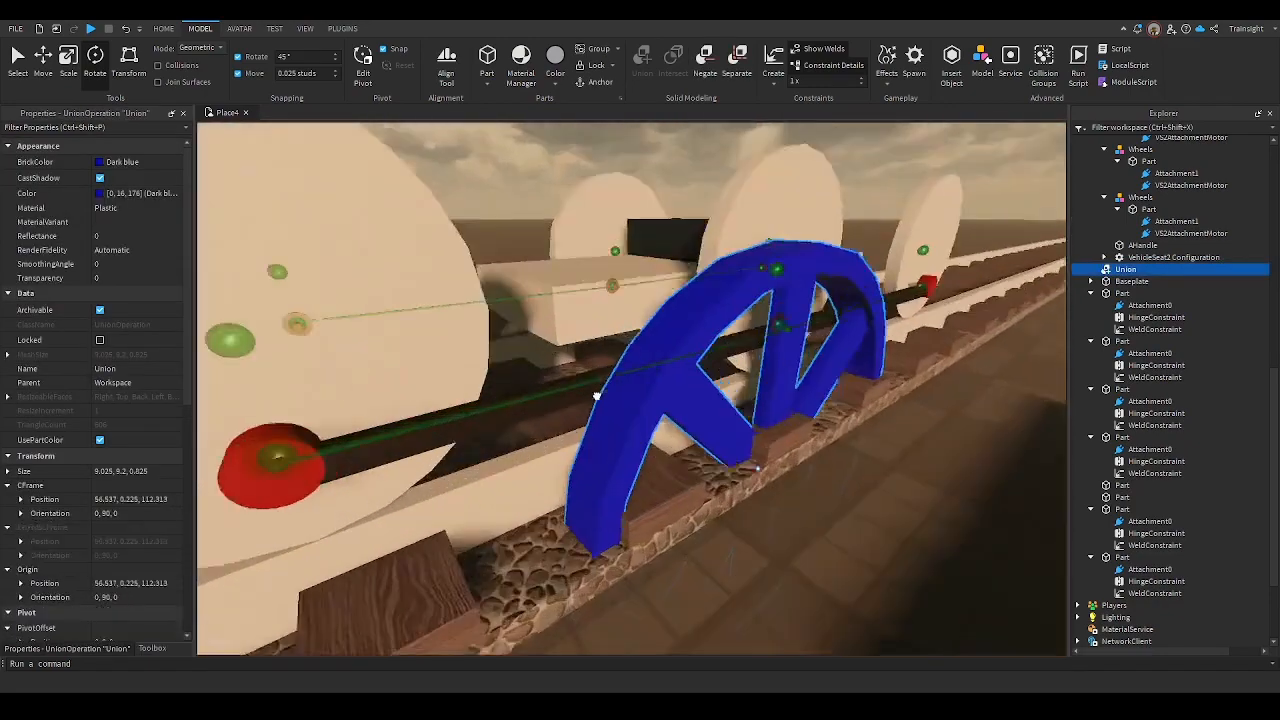
right_drag(535, 527, 535, 527)
Scale the blue wheel down uniformly to about 4.267 × 4.35 × 0.39 studs
click(73, 71)
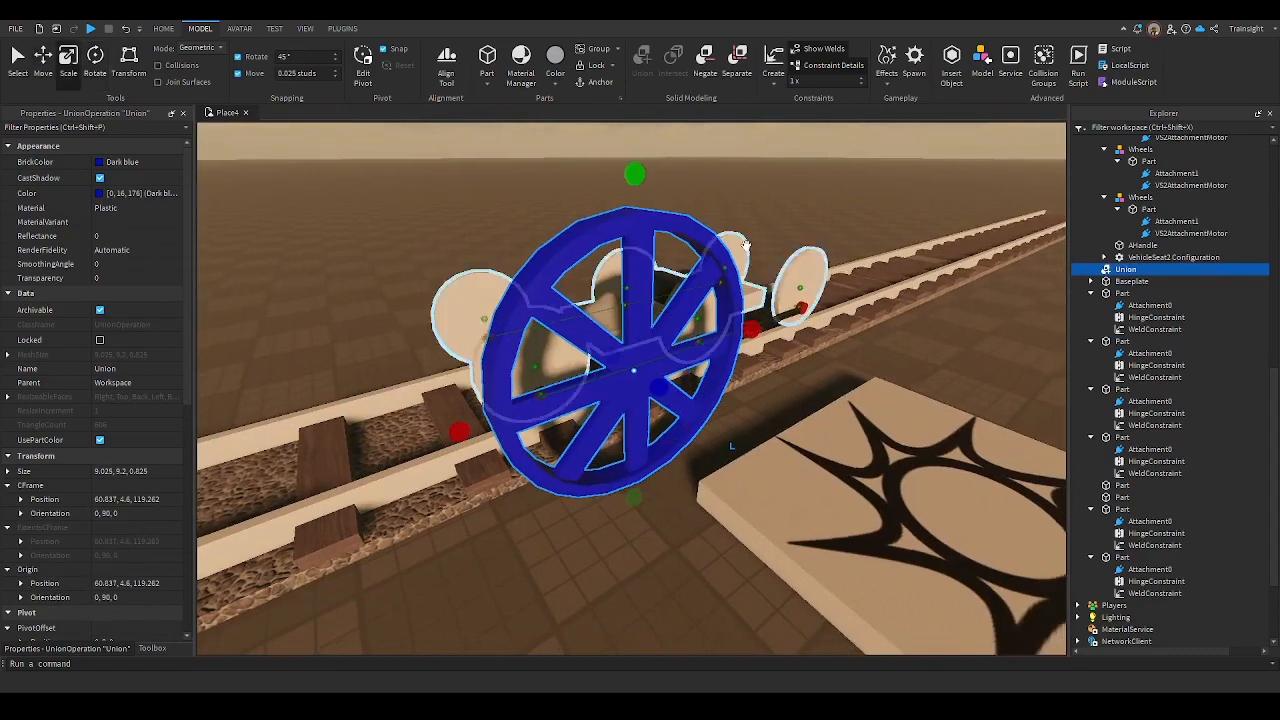
key(w)
right_drag(747, 248, 748, 251)
key(s)
key(w)
key(a)
key(d)
key(d)
scroll(680, 244, down, 3)
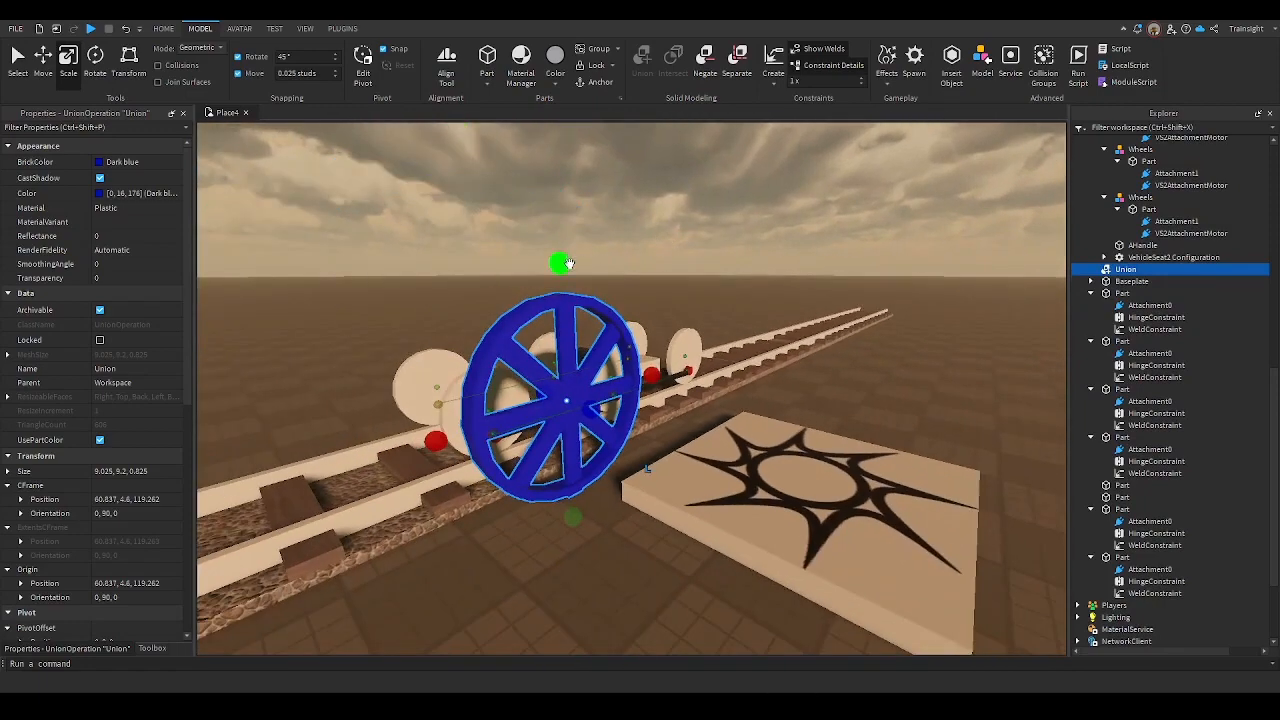
drag(567, 263, 549, 375)
click(127, 29)
click(637, 576)
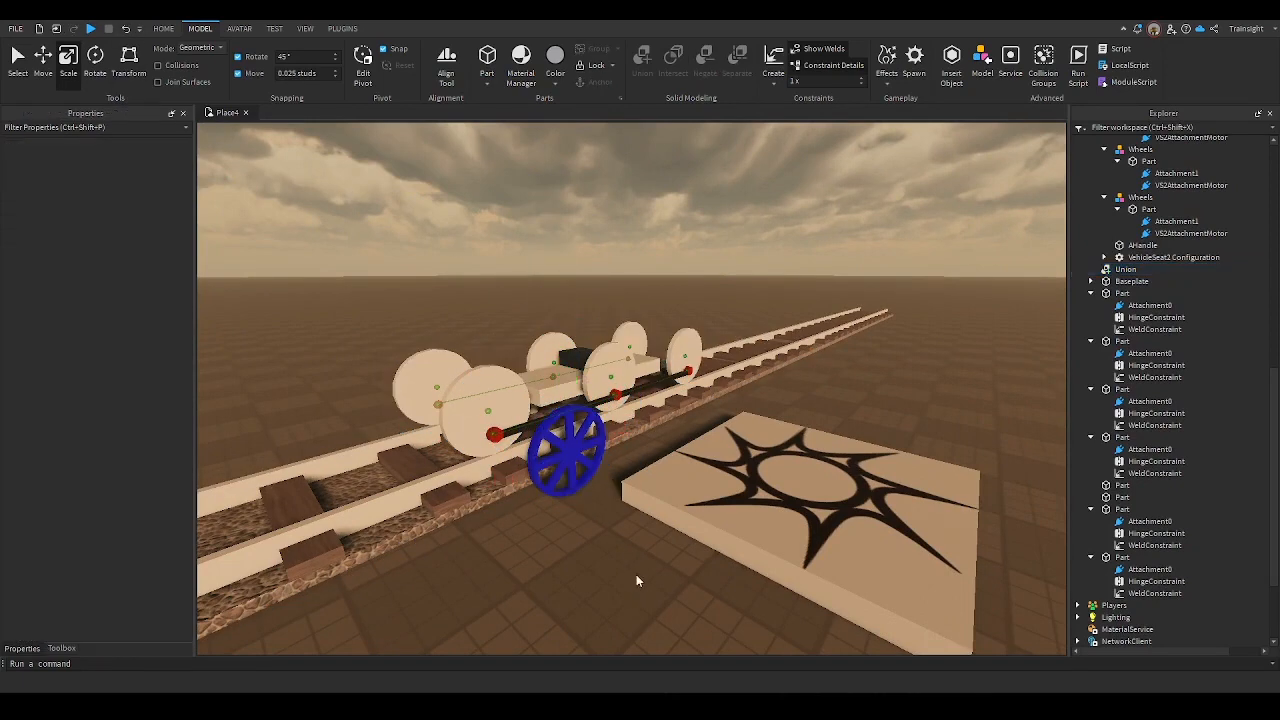
Move the blue wheel onto the near disc wheel at the rail car's end, at about 57.3, 3.725, 121.021
key(a)
drag(706, 468, 608, 417)
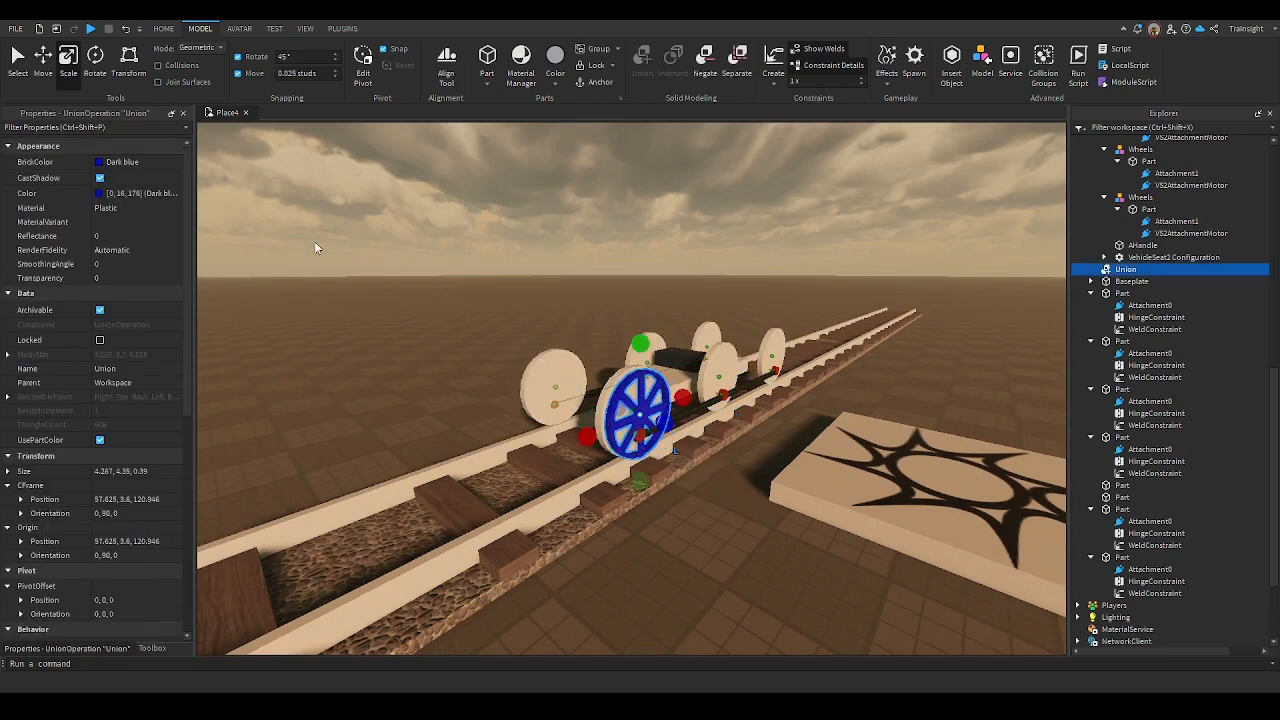
key(ctrl+2)
drag(705, 438, 685, 432)
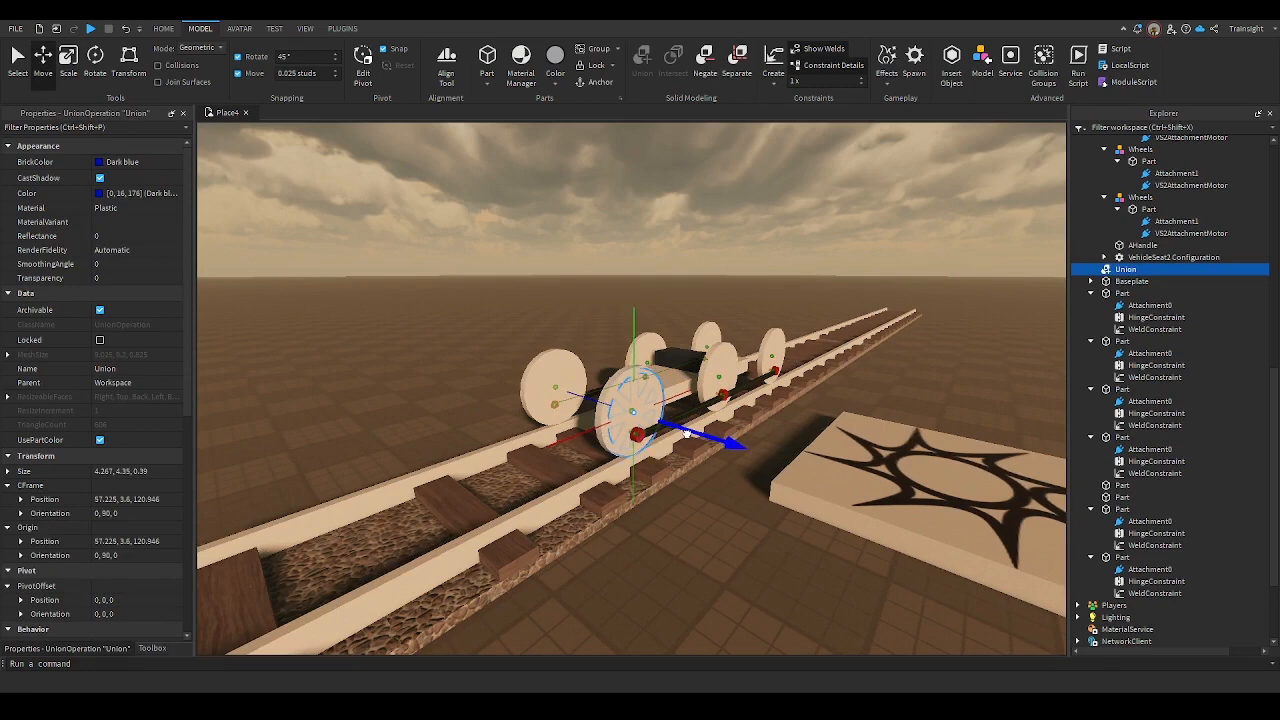
drag(687, 433, 689, 434)
drag(604, 431, 600, 432)
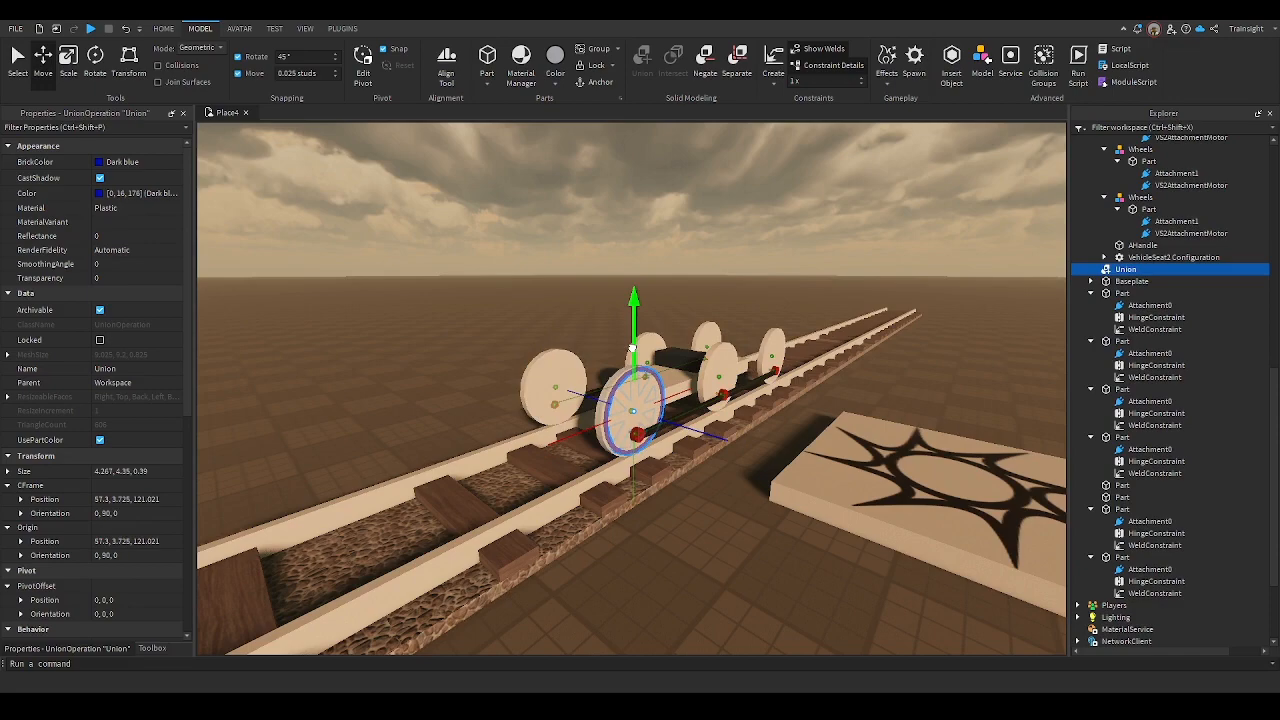
Fine-tune the blue wheel's alignment over the disc wheel to position 57.3, 3.7, 121.146
click(756, 541)
key(q)
key(w)
right_drag(762, 538, 773, 500)
key(e)
click(743, 578)
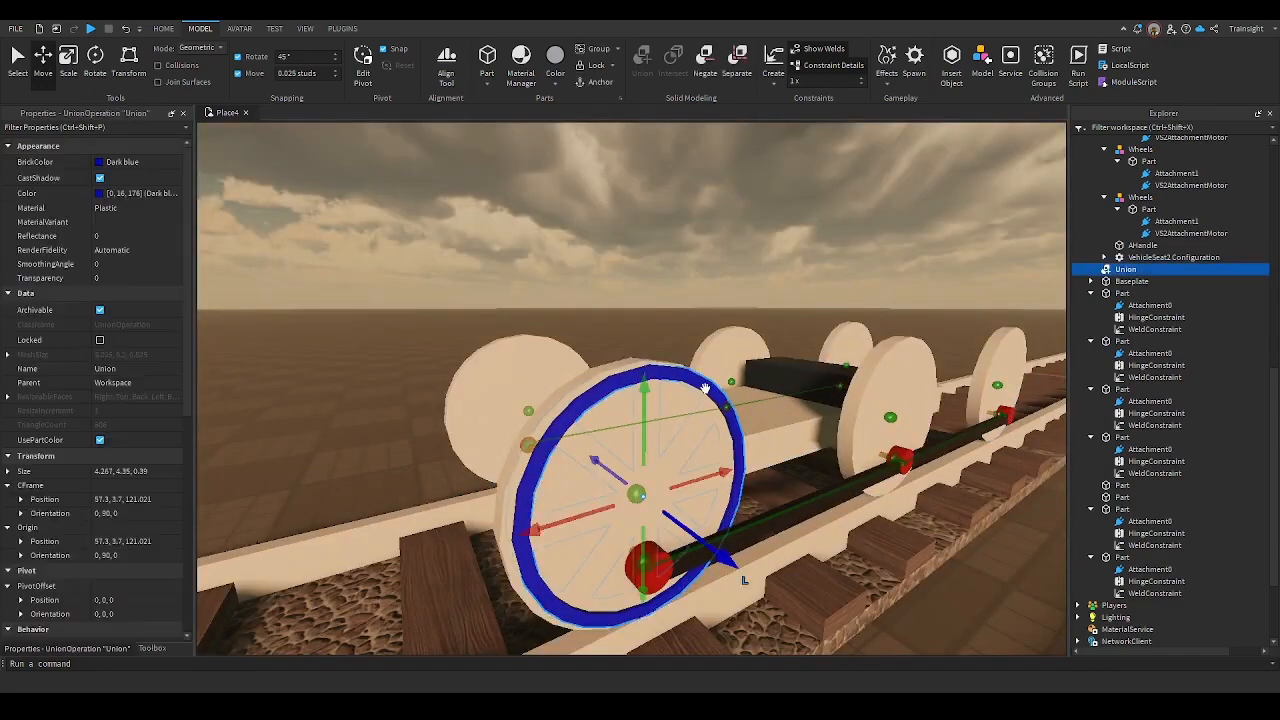
drag(530, 532, 522, 533)
Turn off CanCollide for the blue wheel and weld it to the disc wheel behind it
scroll(120, 470, down, 3)
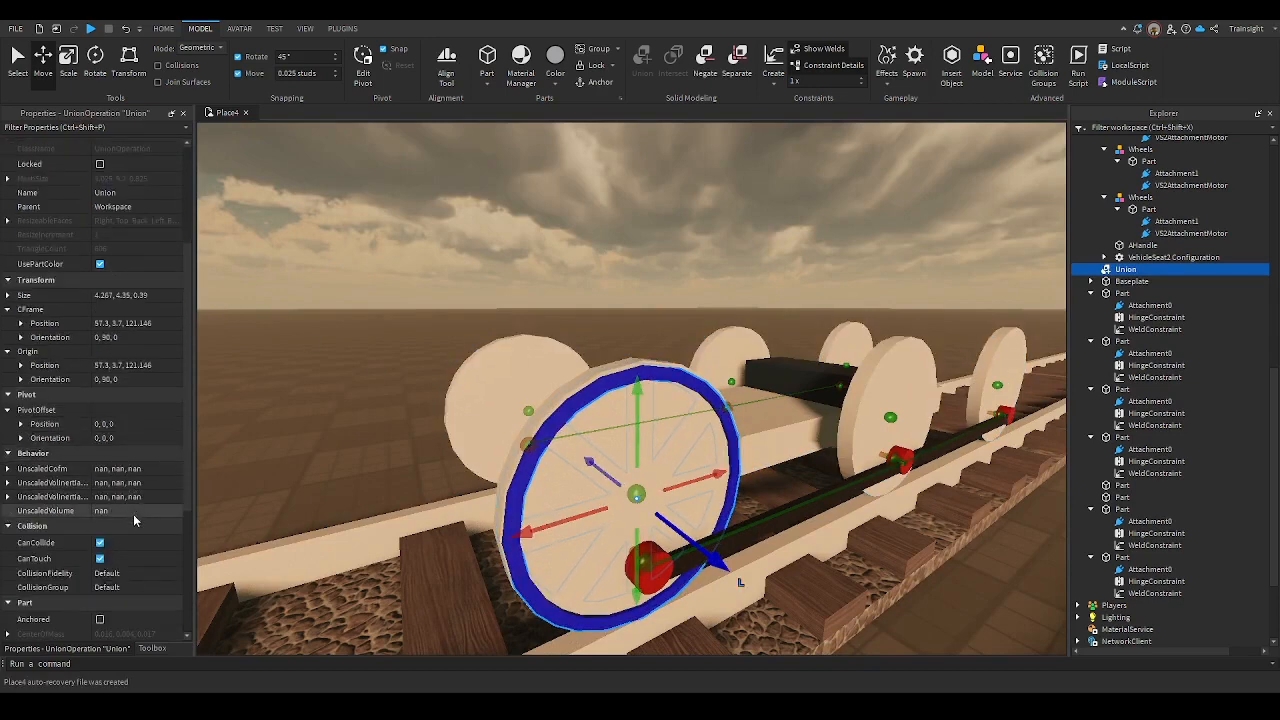
click(99, 543)
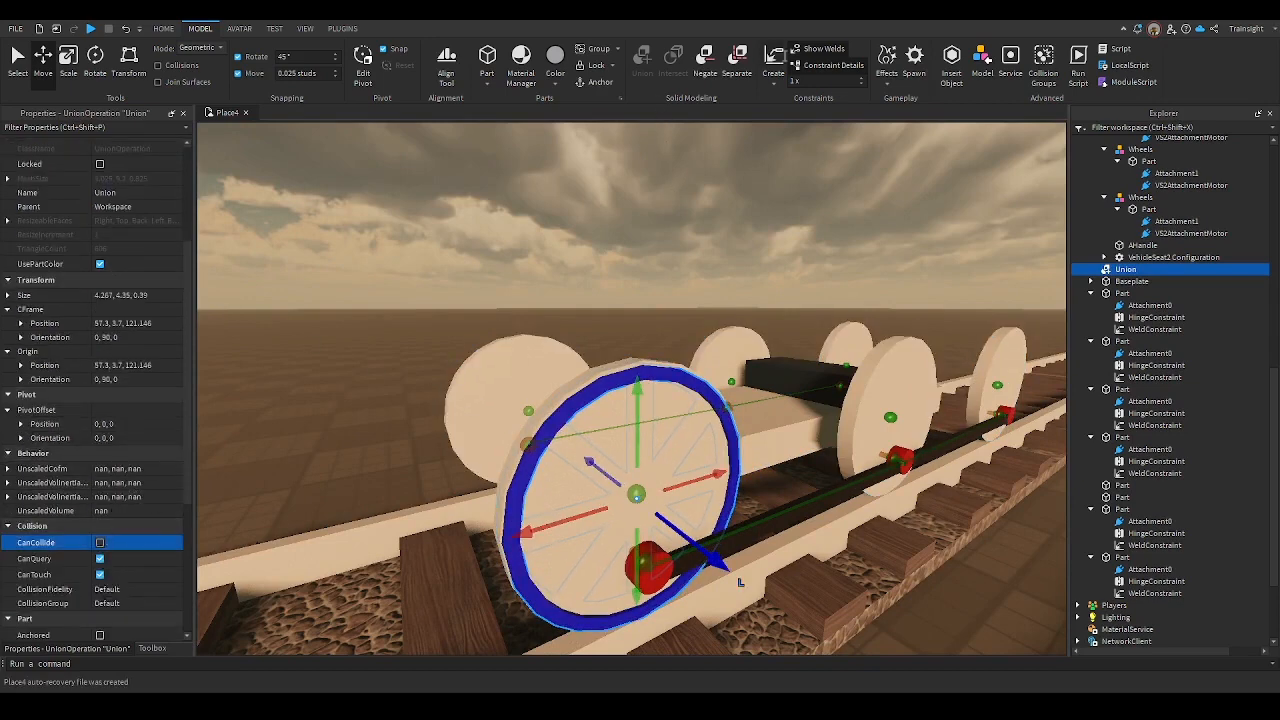
click(779, 47)
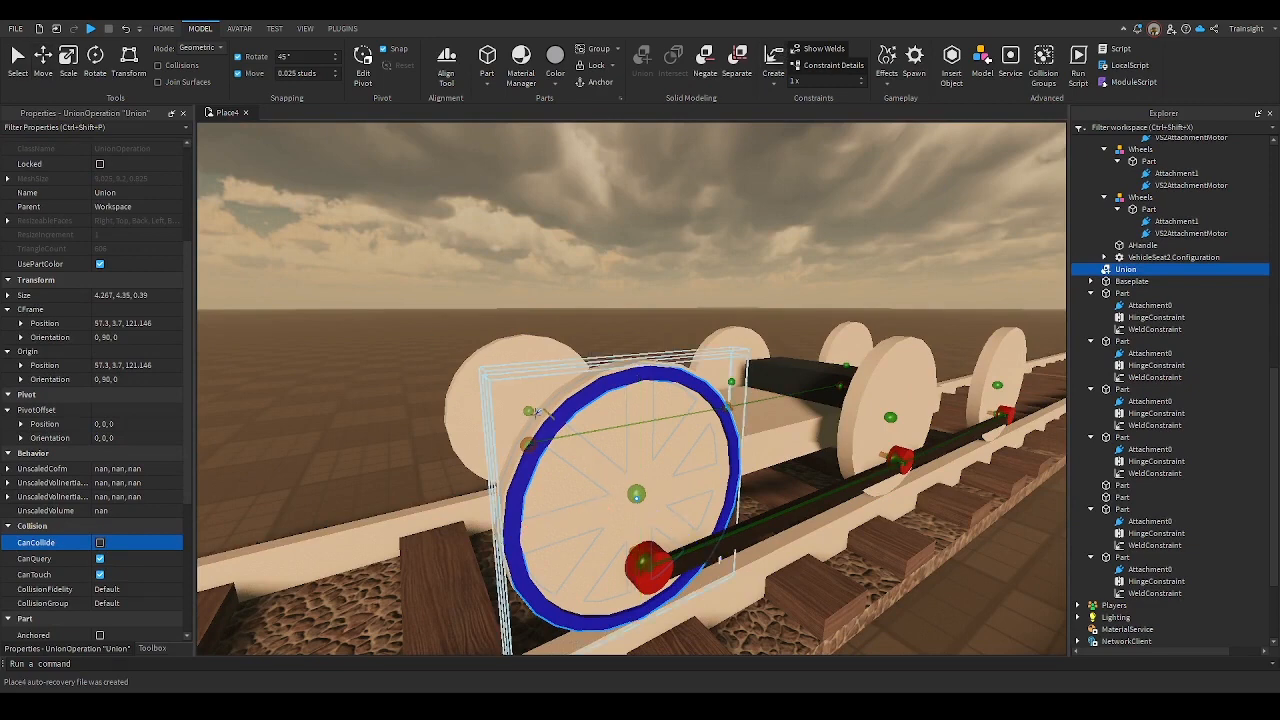
click(570, 388)
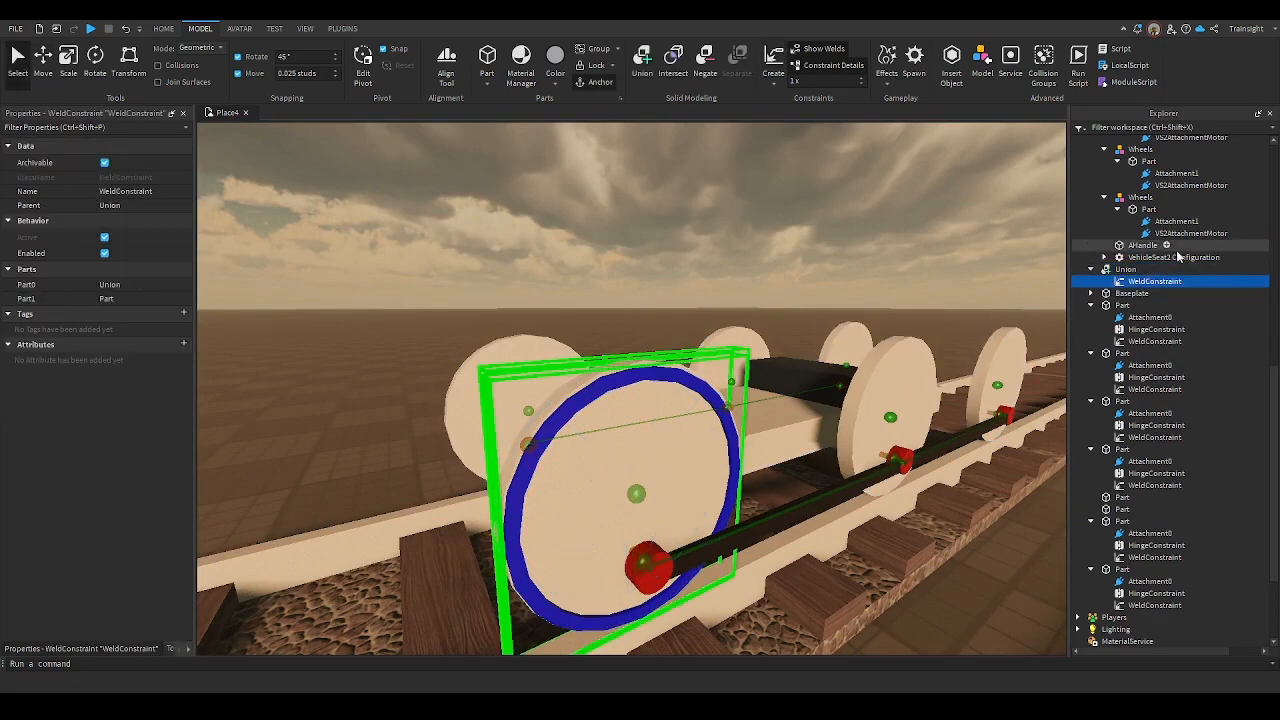
Identify the Wheels model holding the welded disc and move the blue wheel's union into it
drag(1116, 273, 1145, 583)
scroll(1147, 279, up, 8)
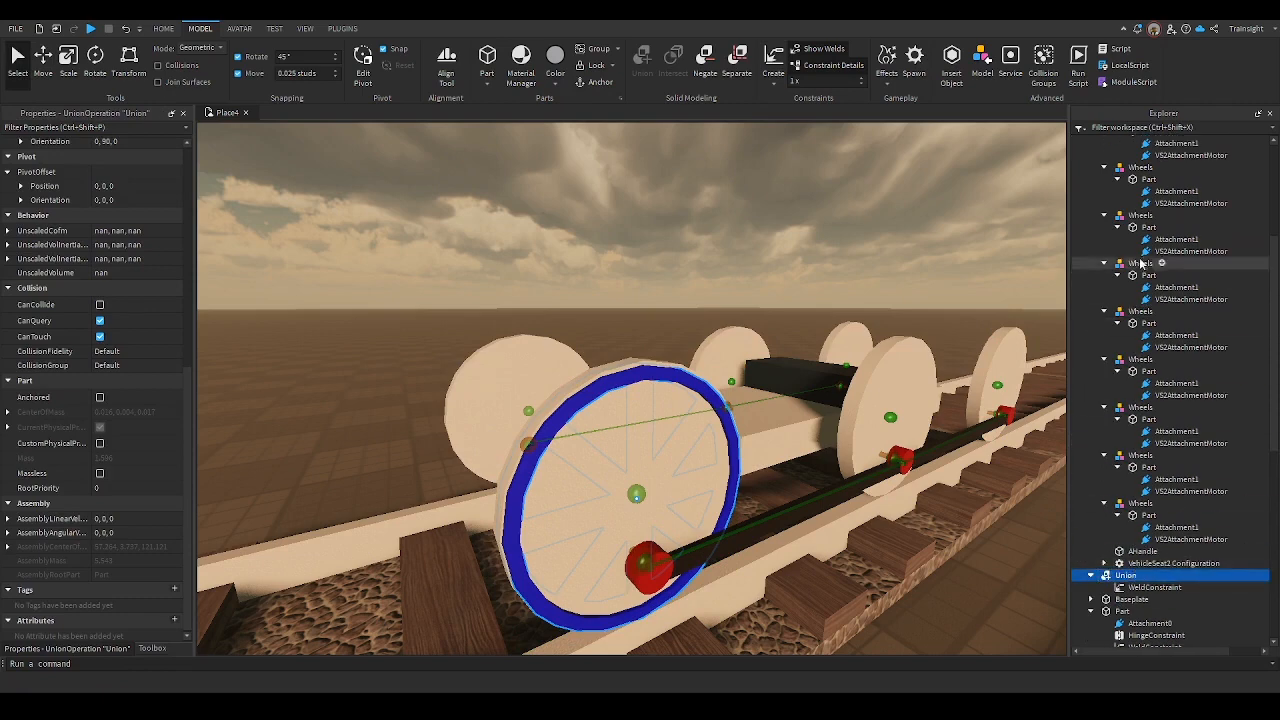
click(1139, 167)
click(1137, 216)
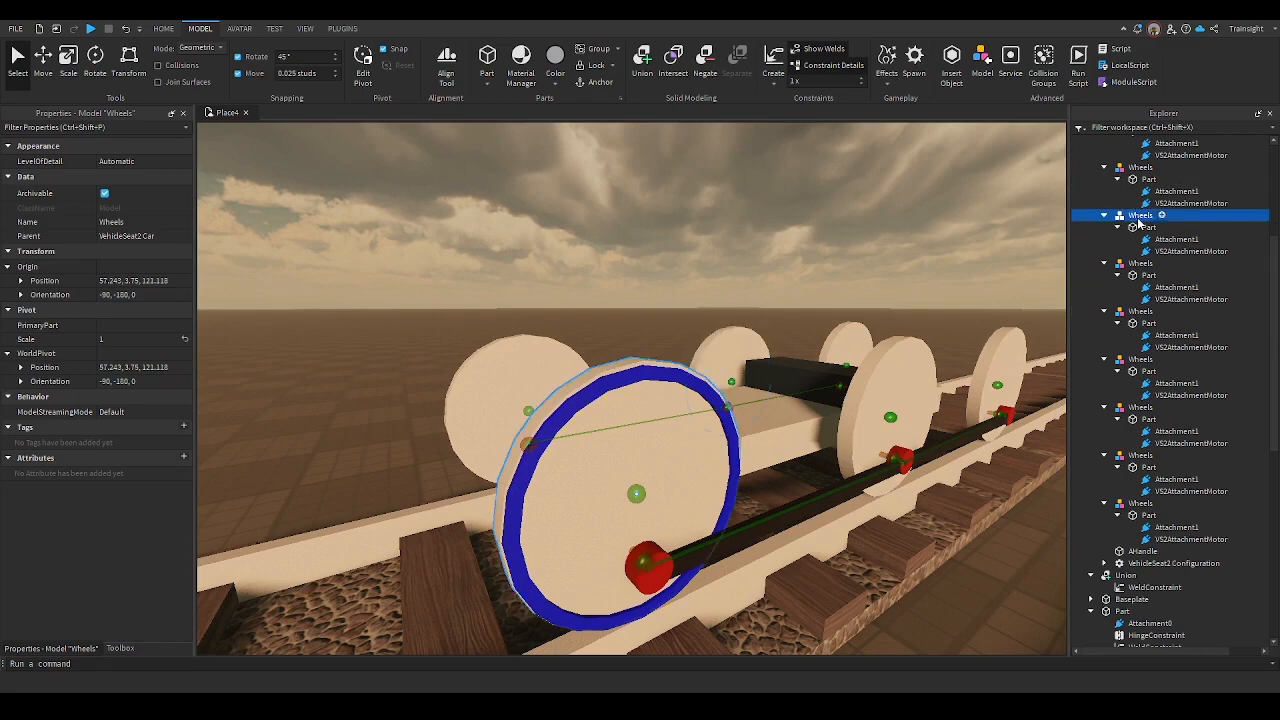
click(1122, 576)
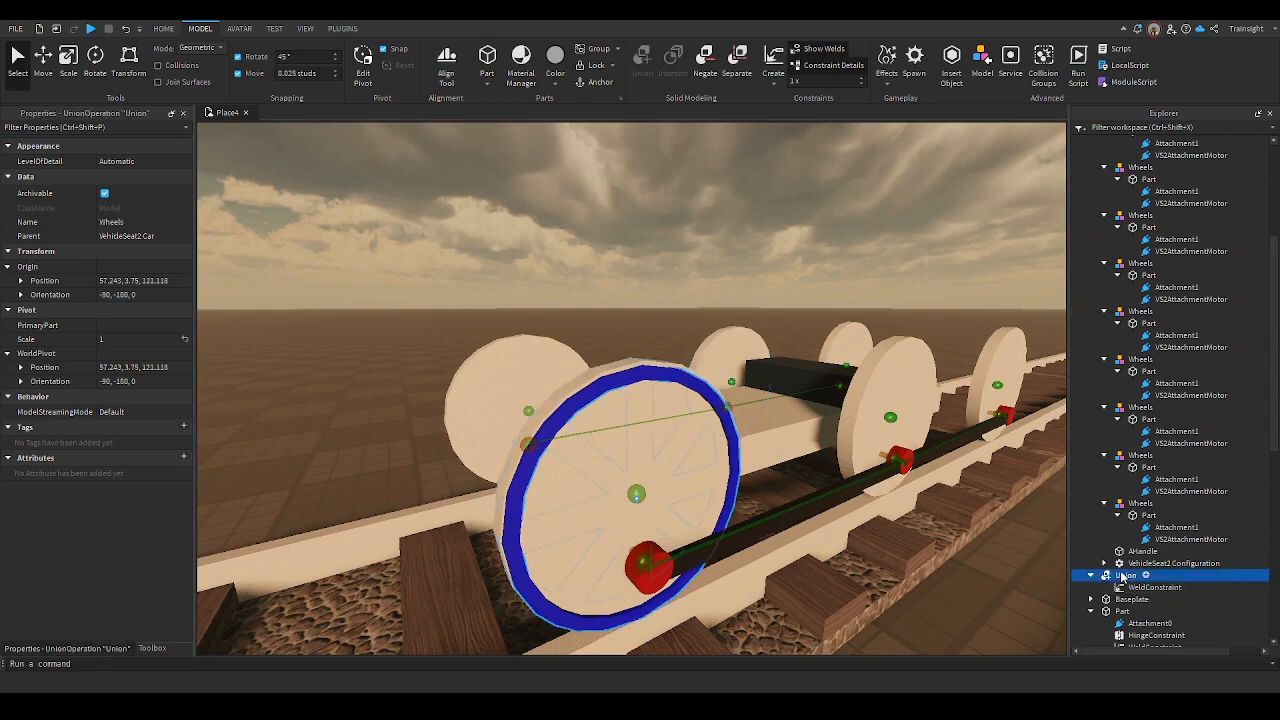
drag(1122, 577, 1140, 216)
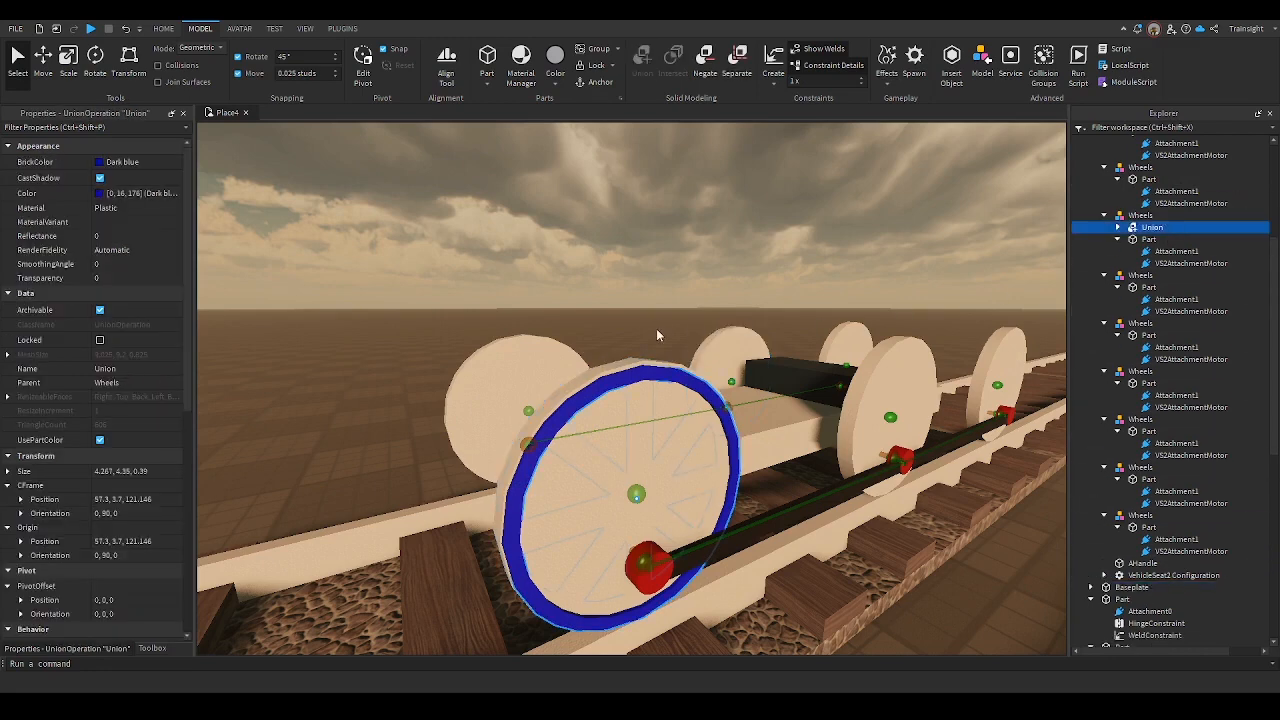
Set the transparency of the disc part behind the blue wheel to 1
click(655, 330)
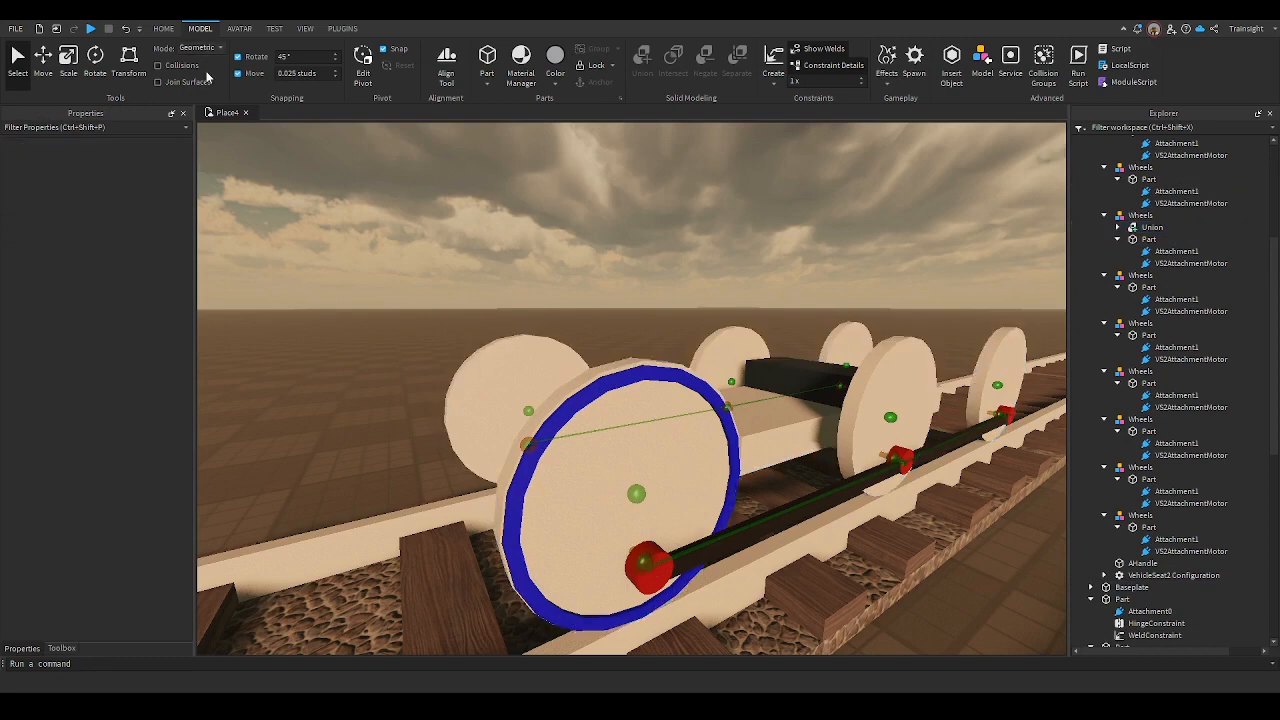
click(649, 360)
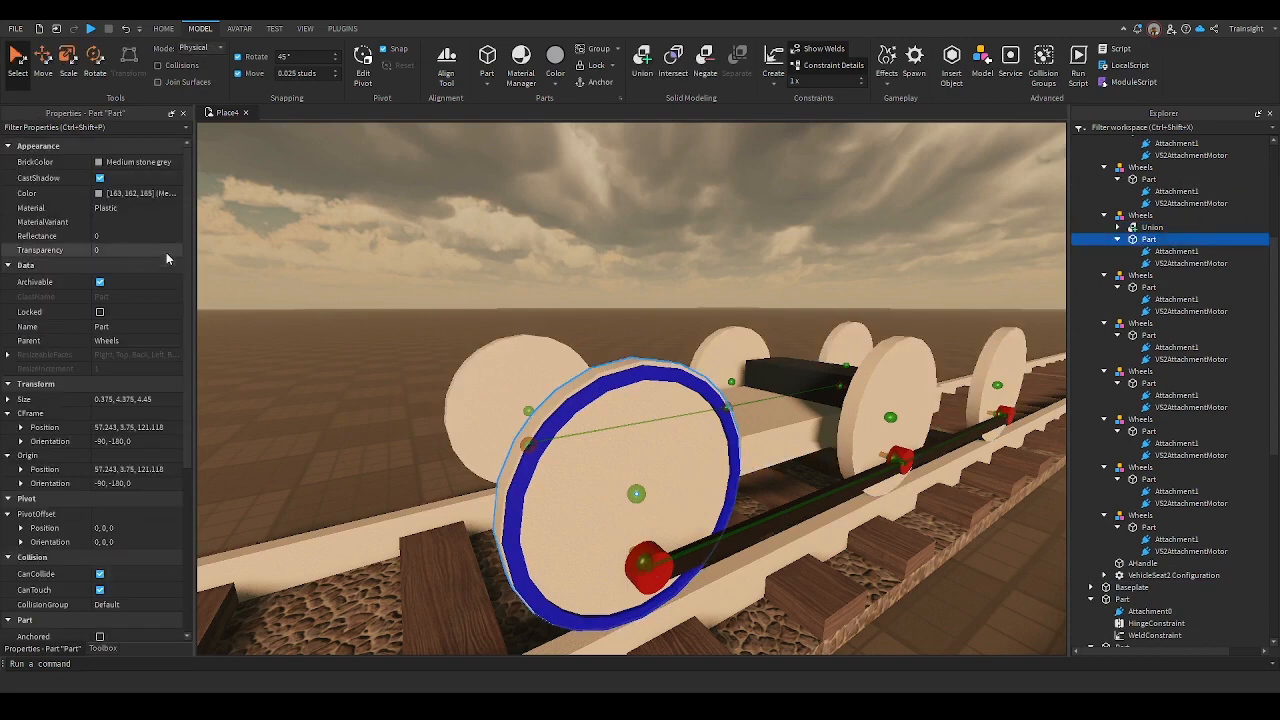
text(1)
click(513, 247)
Examine the rail car and its fitted spoked wheel from several angles and distances
key(s)
right_drag(513, 247, 513, 247)
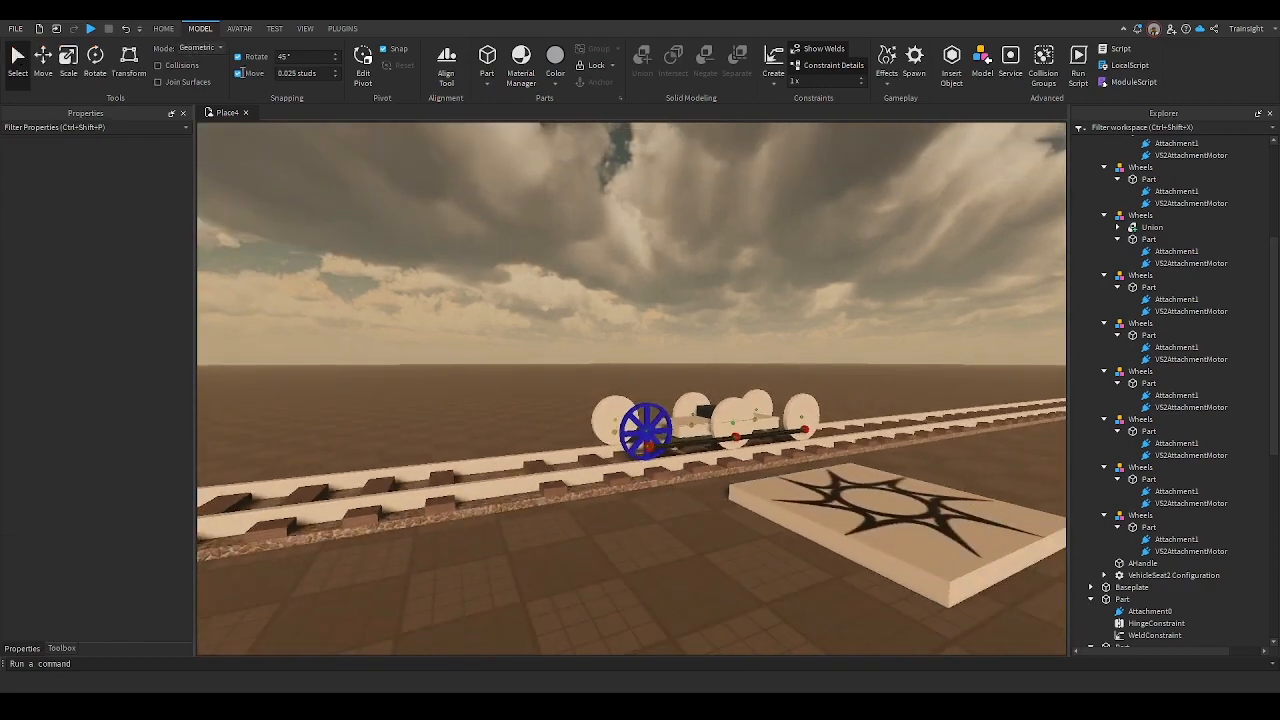
right_drag(502, 190, 505, 193)
key(q)
key(w)
key(s)
key(w)
key(s)
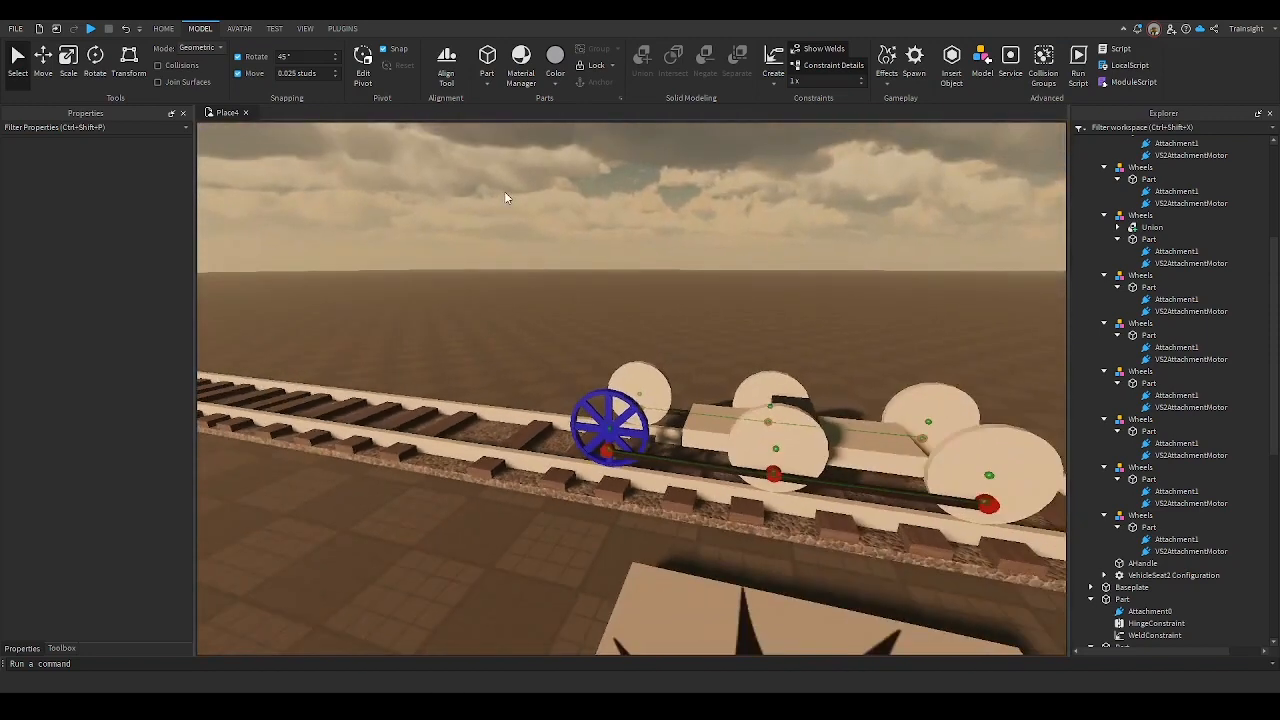
key(s)
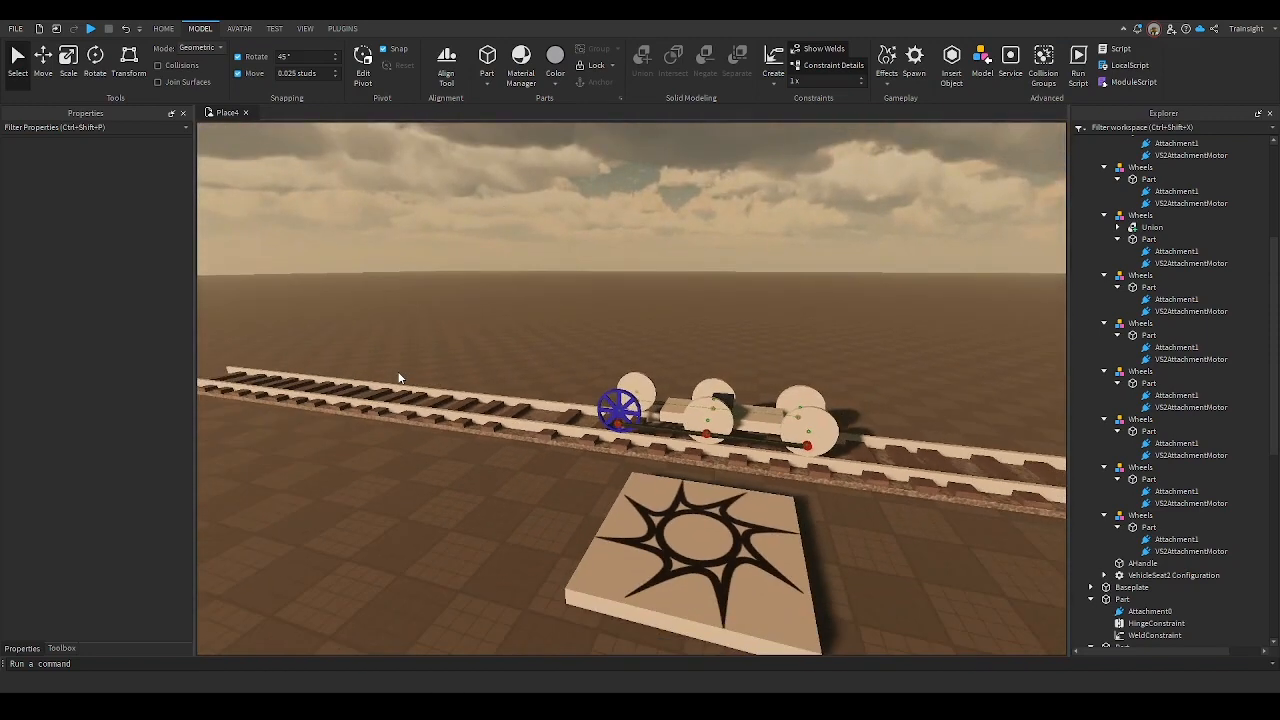
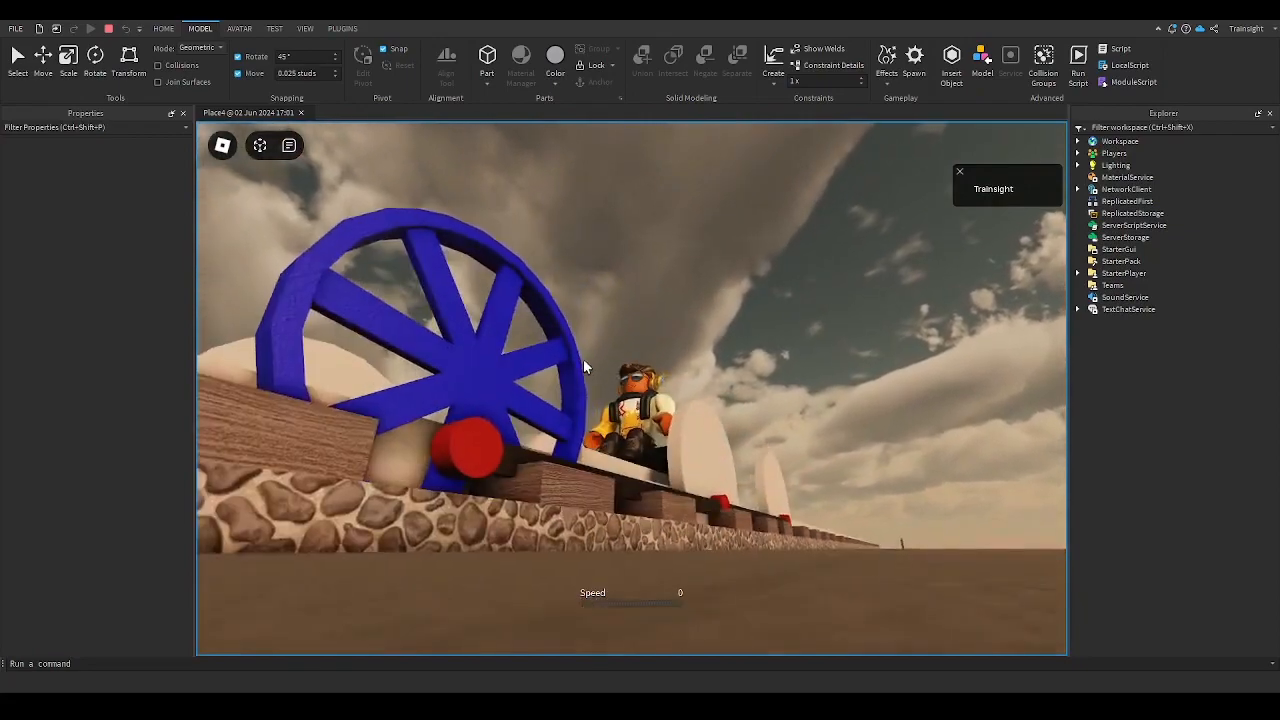
Drive the rail car along the track in the playtest and watch the spoked wheel and rod turn
right_drag(583, 359, 583, 359)
key(w)
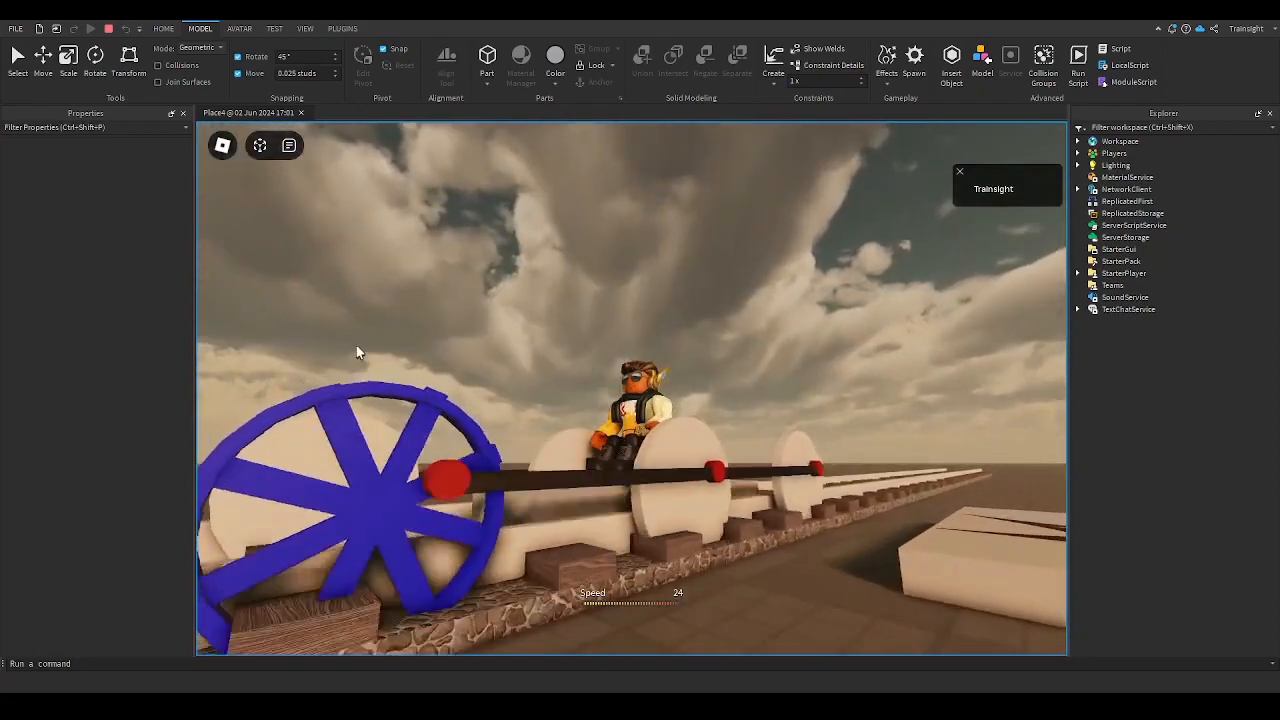
right_drag(370, 396, 370, 396)
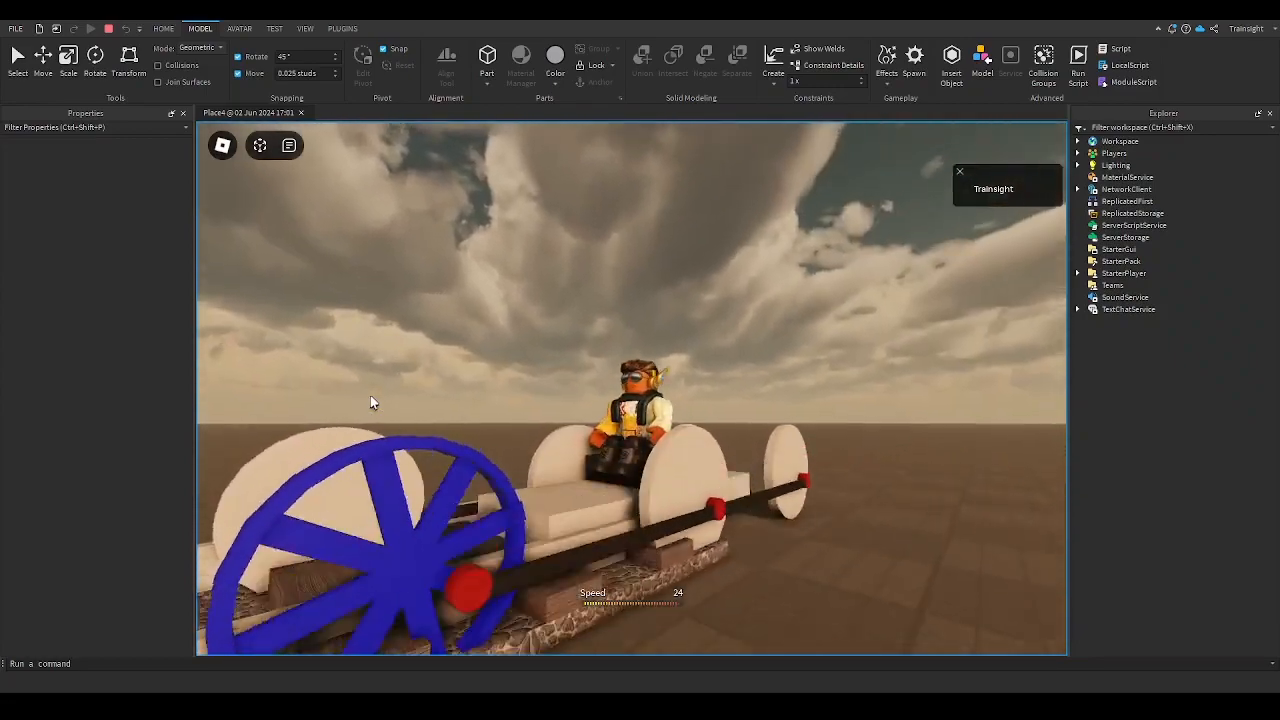
Watch the moving rail car and its spoked wheel from several angles and distances, and stop the playtest
scroll(370, 396, down, 2)
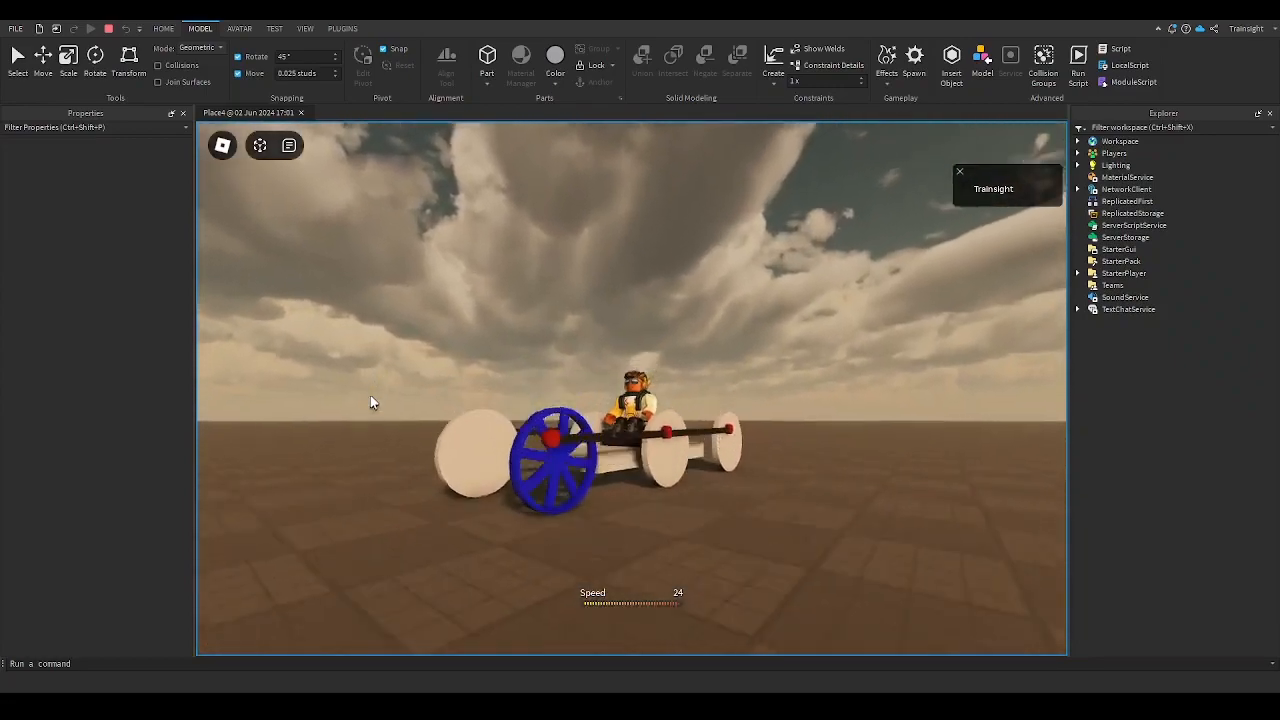
right_drag(370, 395, 370, 395)
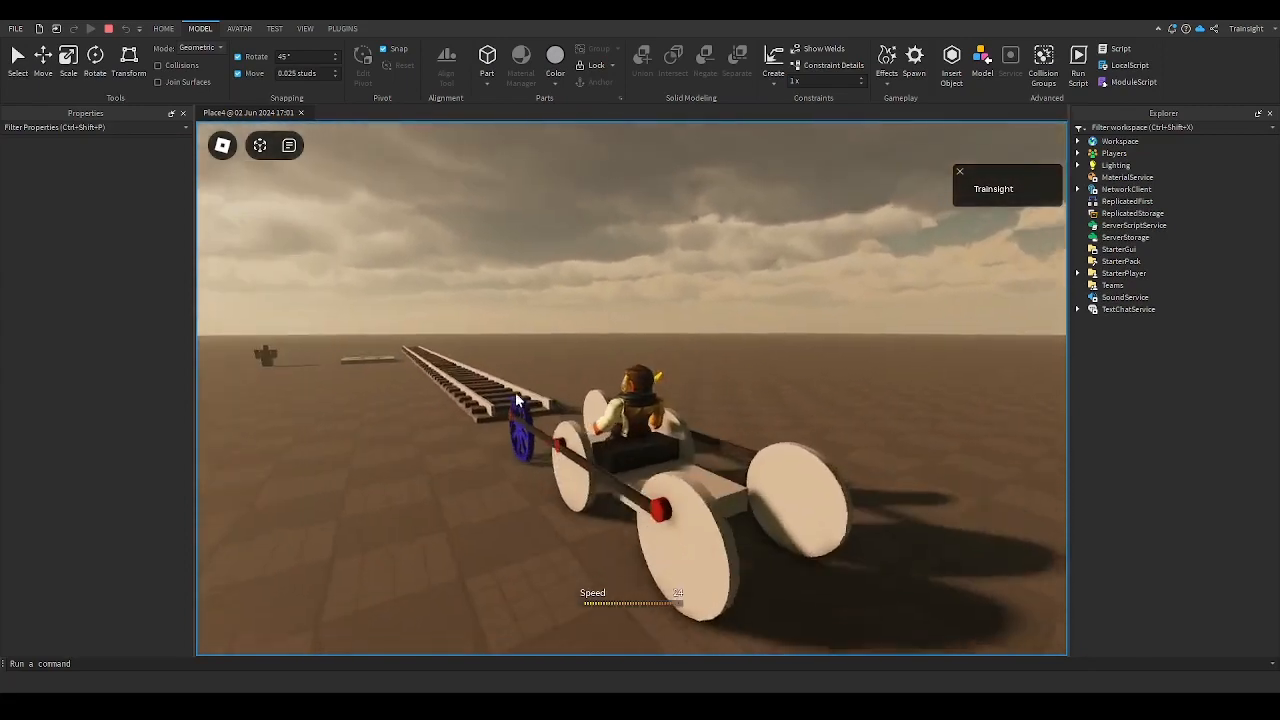
right_drag(519, 457, 519, 457)
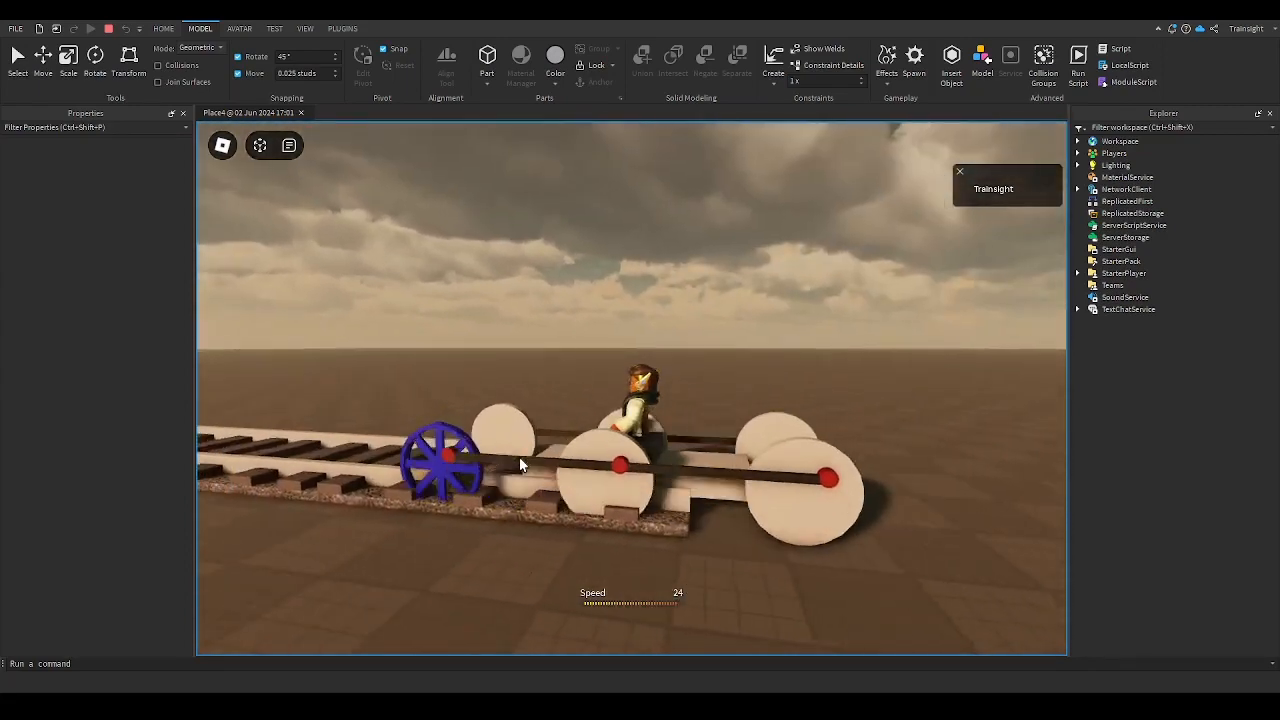
click(108, 28)
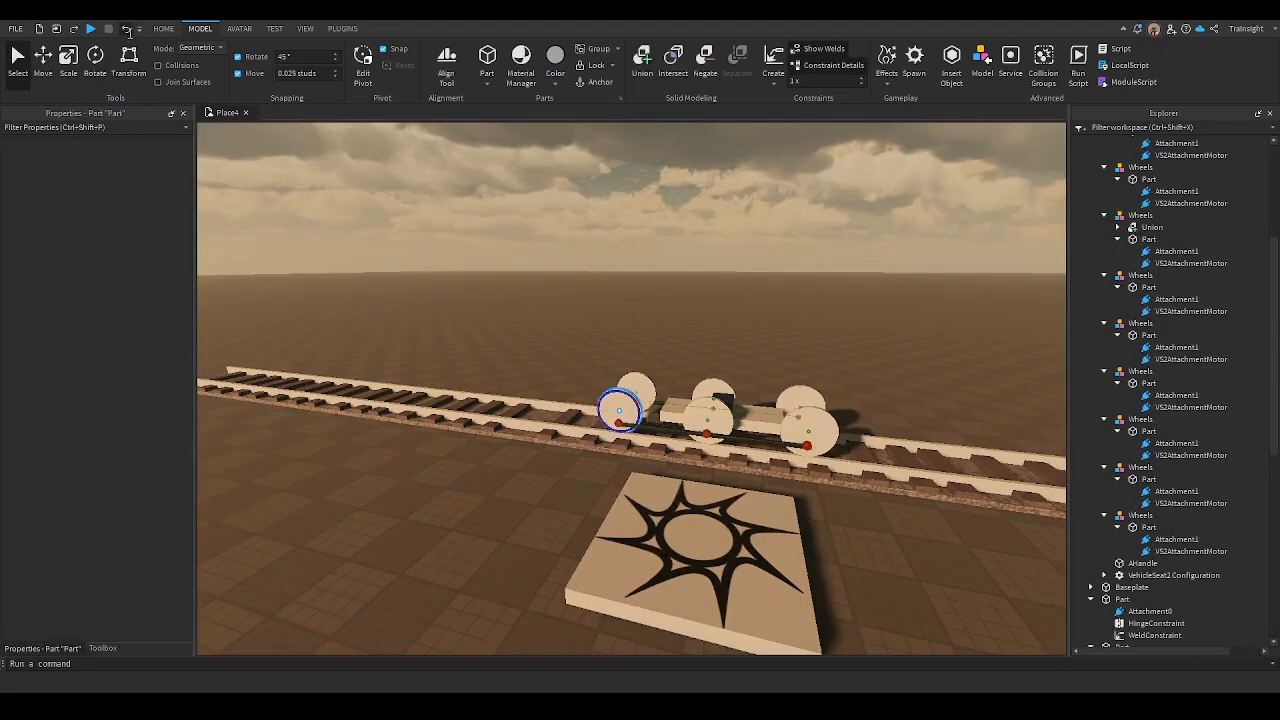
Undo the fitting and recolouring of the blue spoked wheel, and delete the full-size grey spoked union beside the track
click(126, 29)
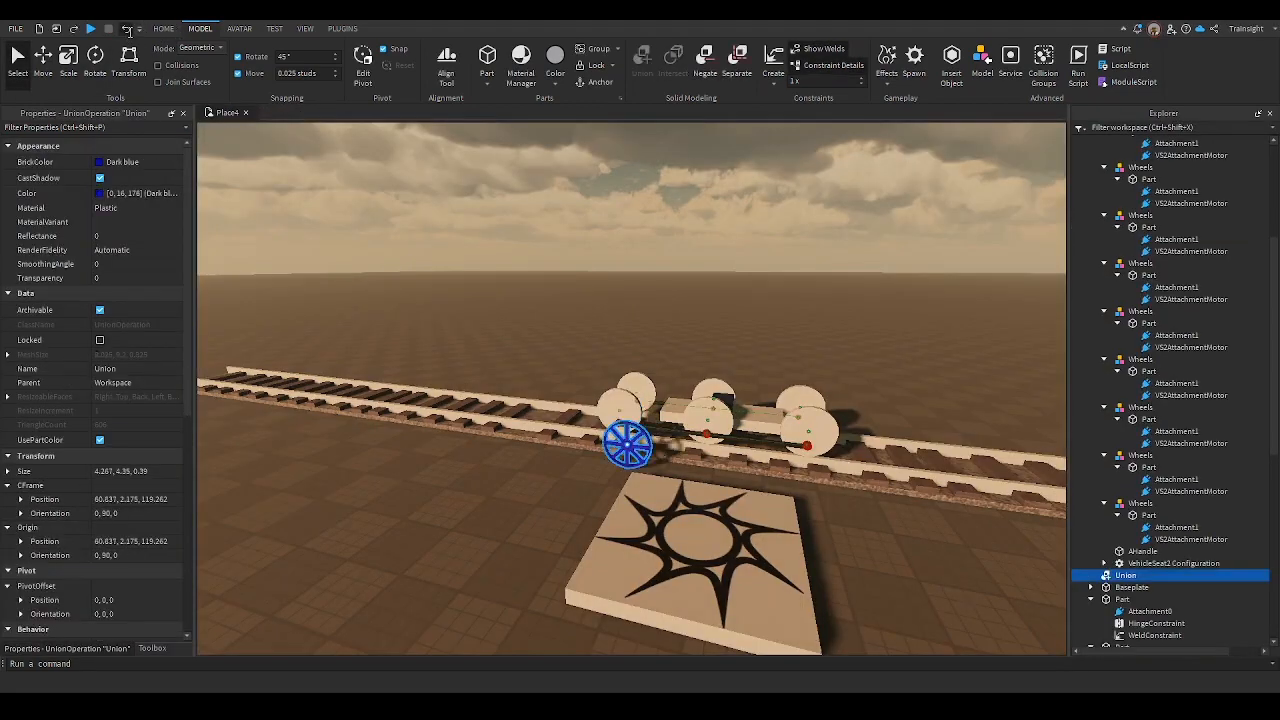
click(126, 29)
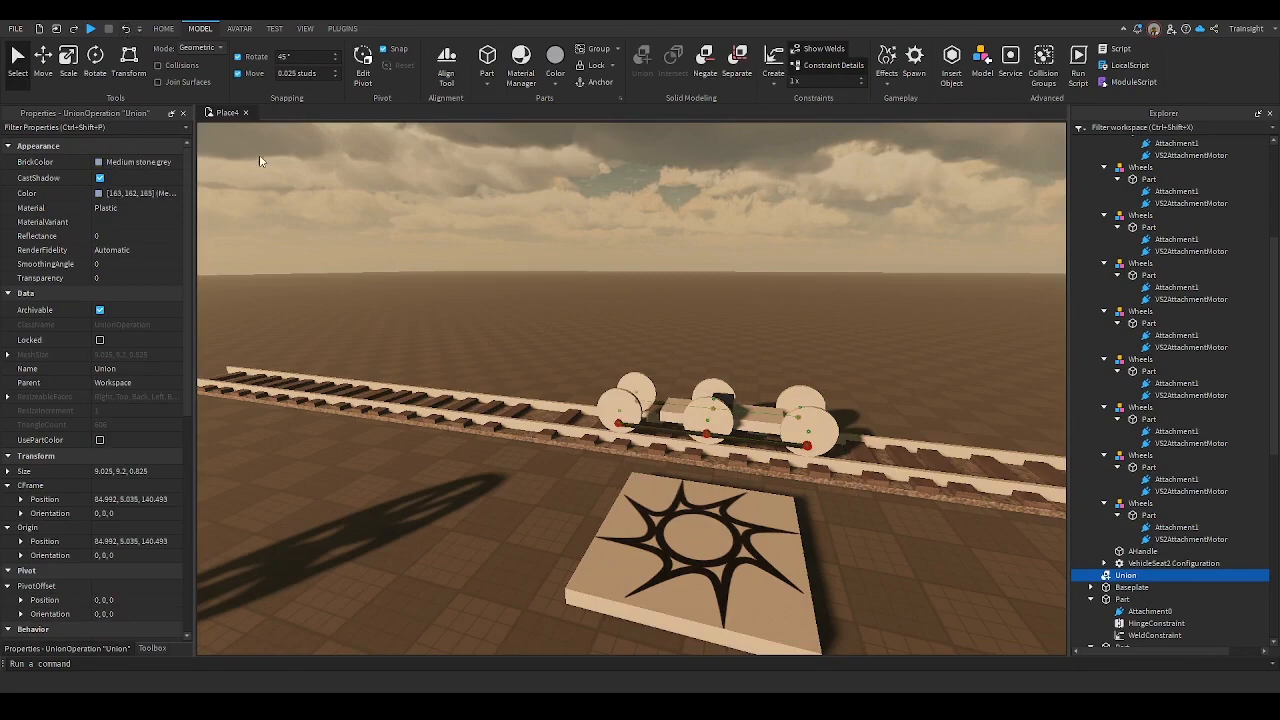
right_drag(288, 214, 289, 217)
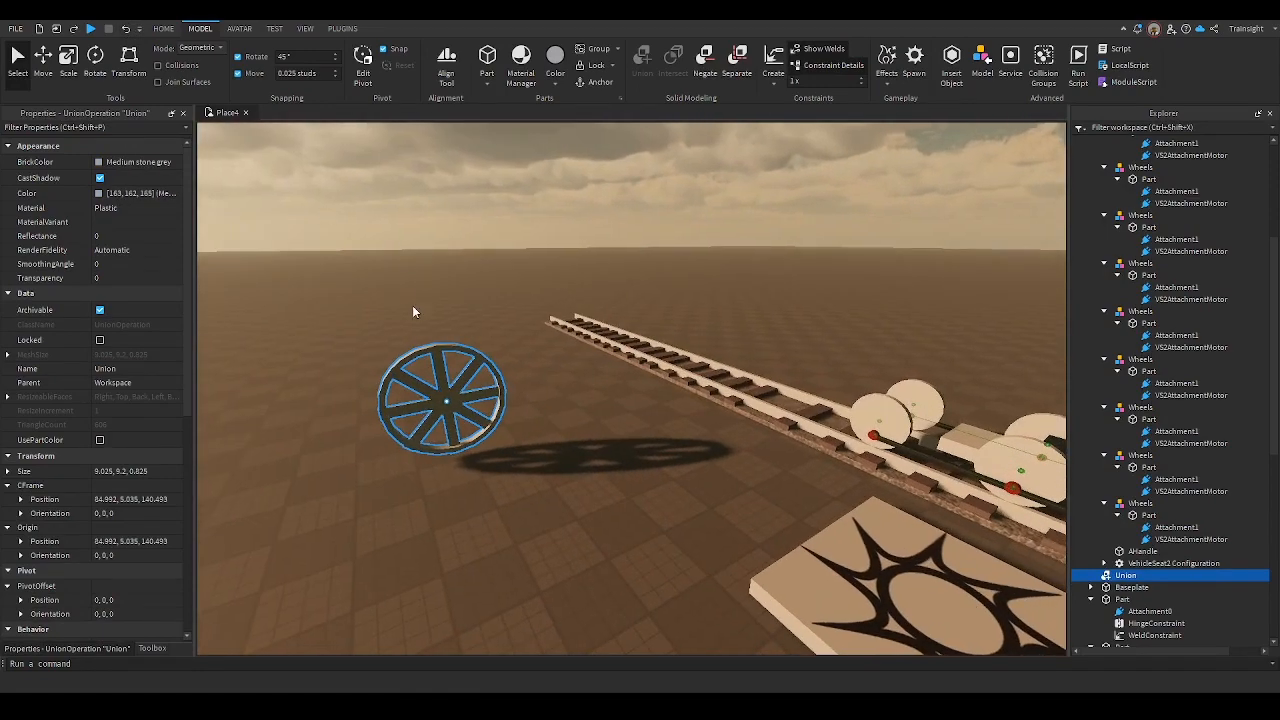
key(Delete)
Try to set the BrickColor of all six rail car wheel discs to Navy blue
right_drag(466, 332, 466, 333)
key(w)
right_drag(346, 448, 378, 457)
key(w)
key(w)
key(s)
key(w)
key(s)
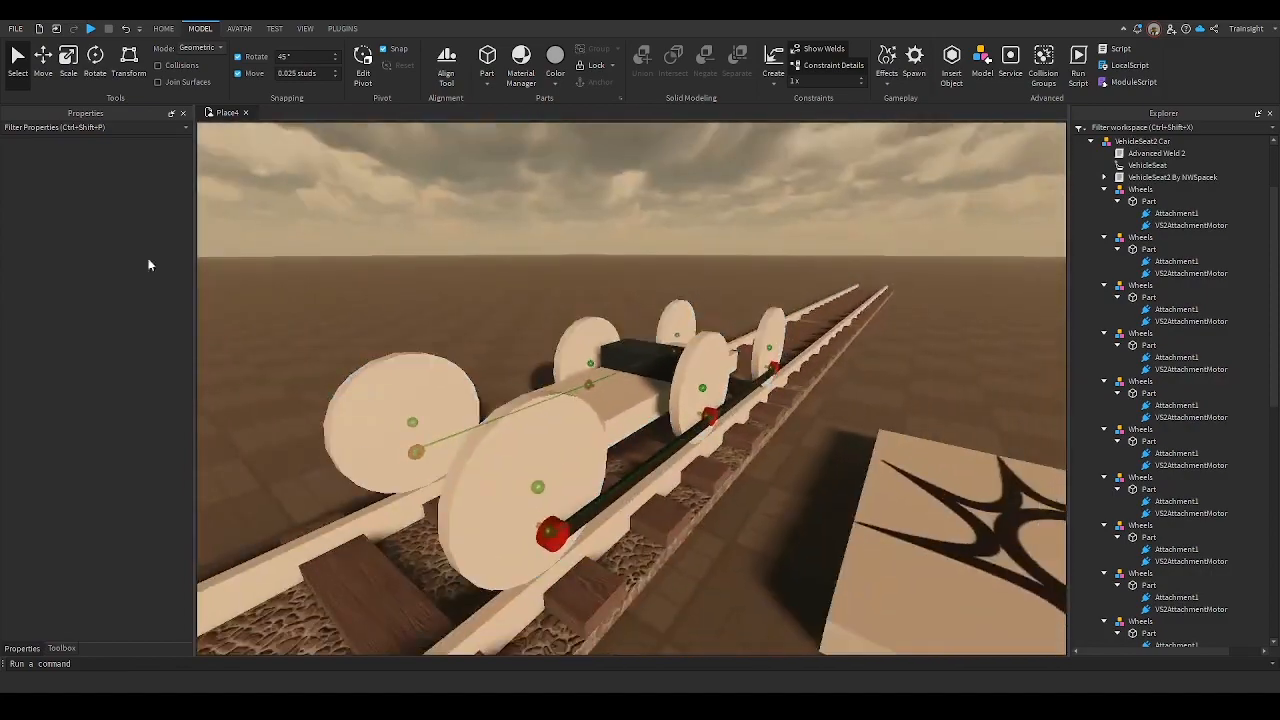
click(427, 374)
ctrl+click(545, 420)
ctrl+click(591, 328)
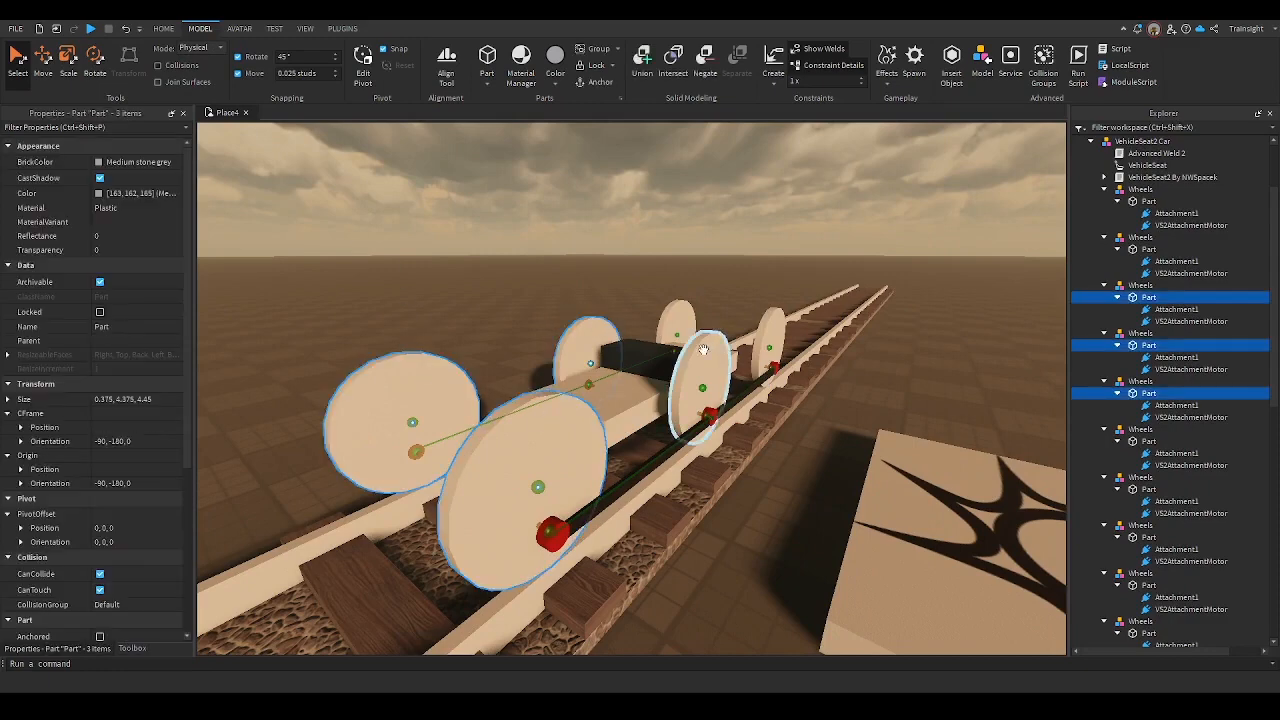
ctrl+click(703, 350)
ctrl+click(688, 314)
ctrl+click(766, 320)
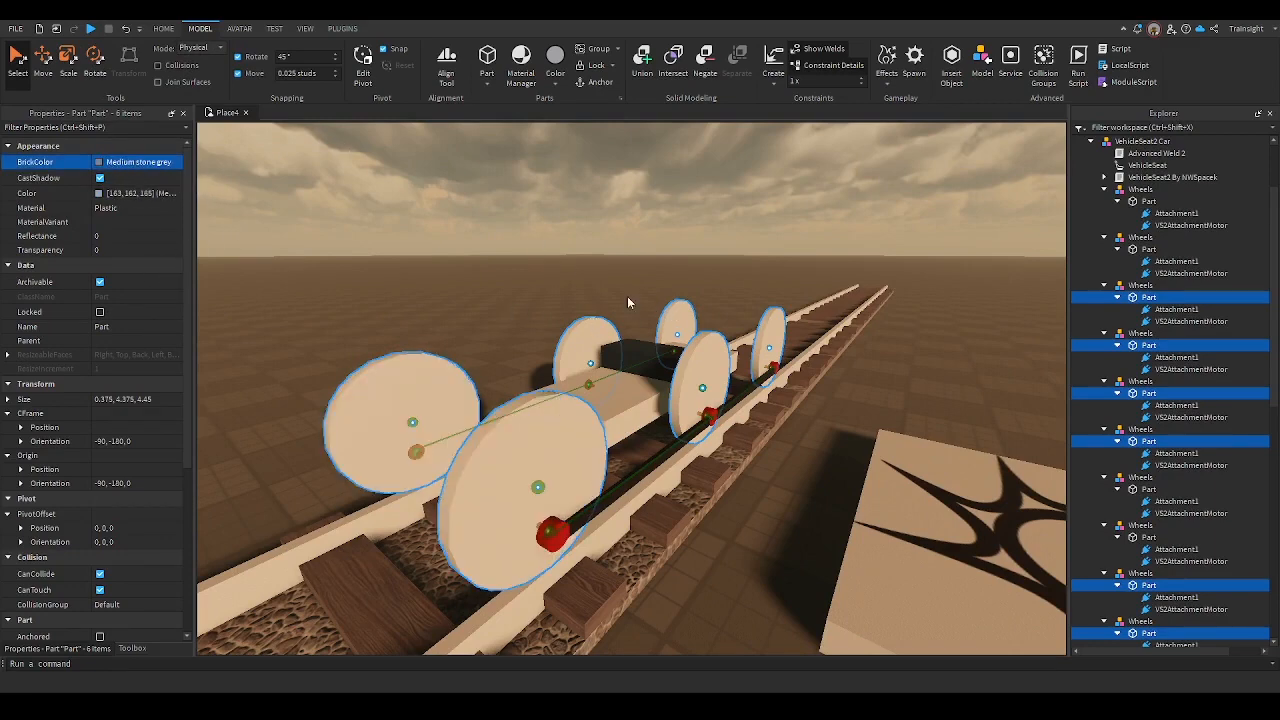
click(97, 161)
click(198, 54)
click(167, 165)
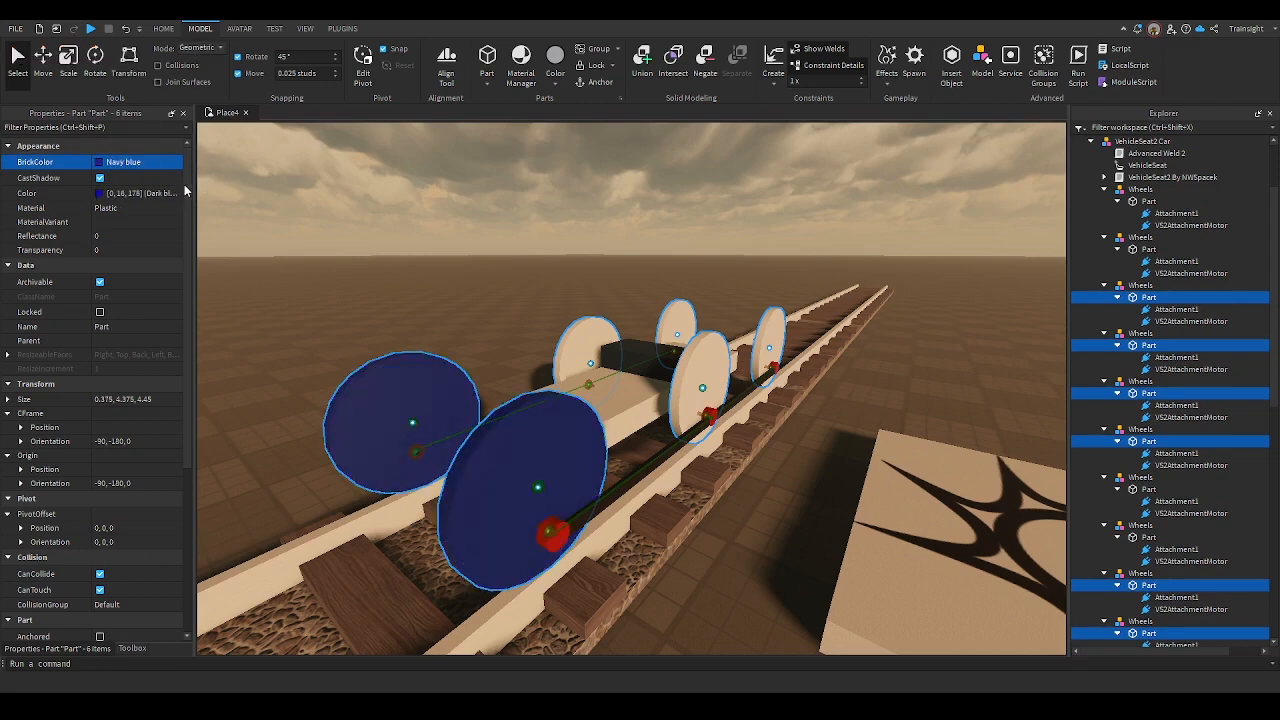
click(449, 247)
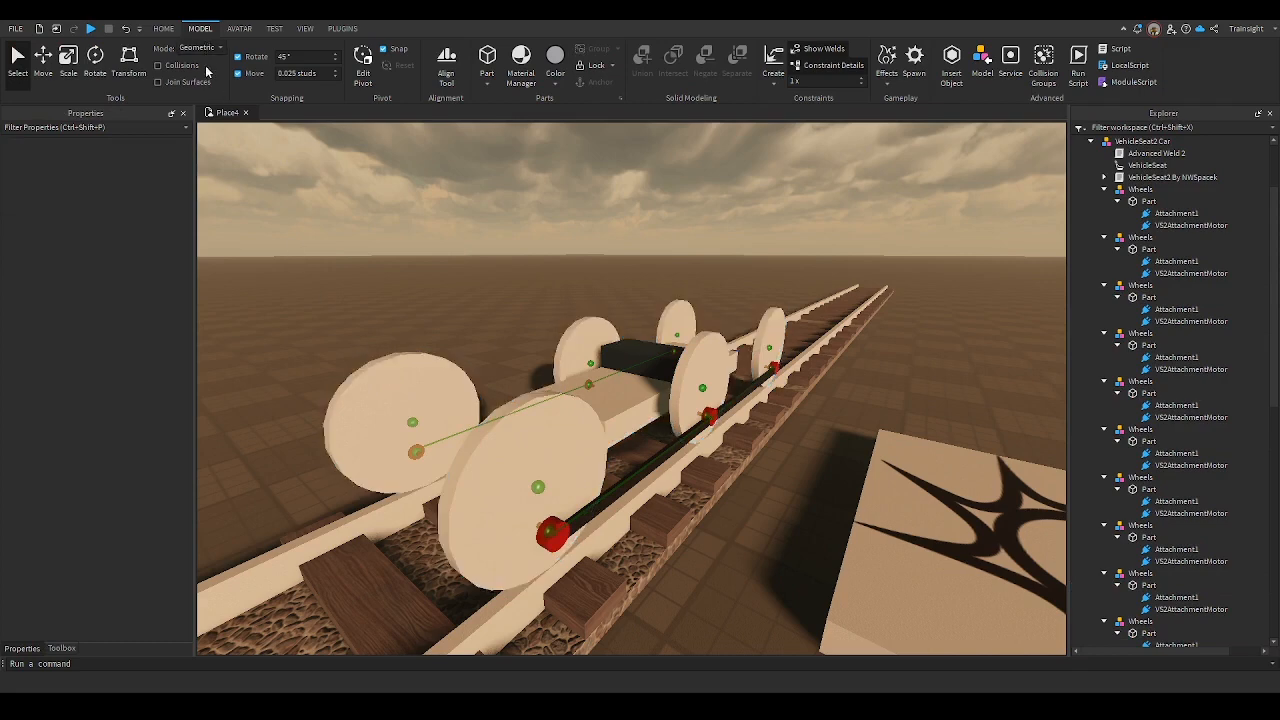
Select the six wheel discs again and change their BrickColor to a dark blue
click(422, 376)
ctrl+click(612, 334)
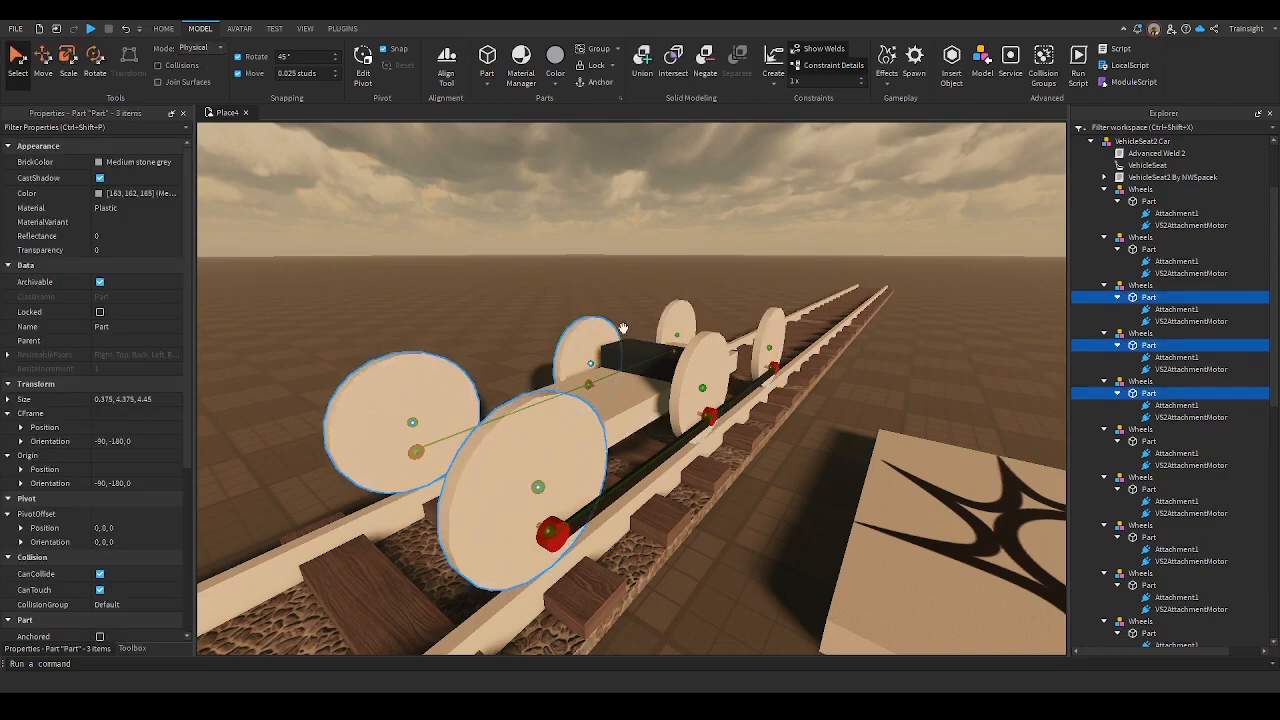
ctrl+click(716, 348)
ctrl+click(678, 325)
ctrl+click(778, 320)
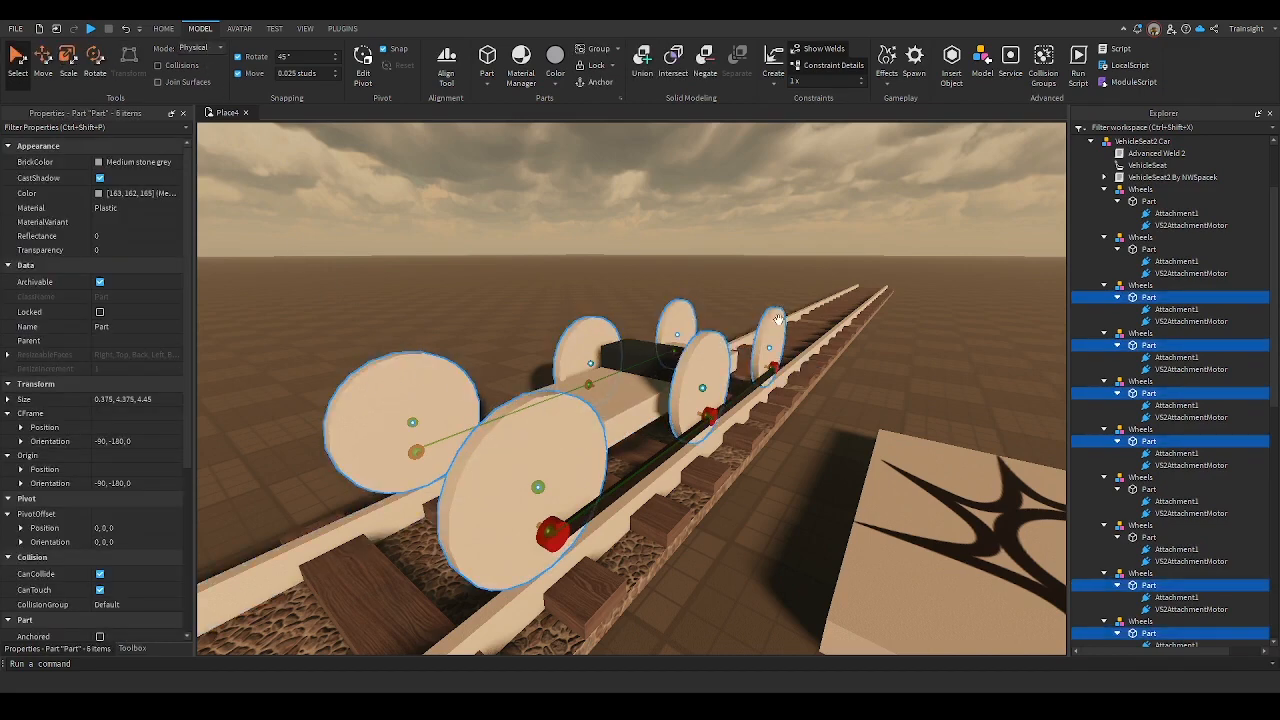
click(130, 162)
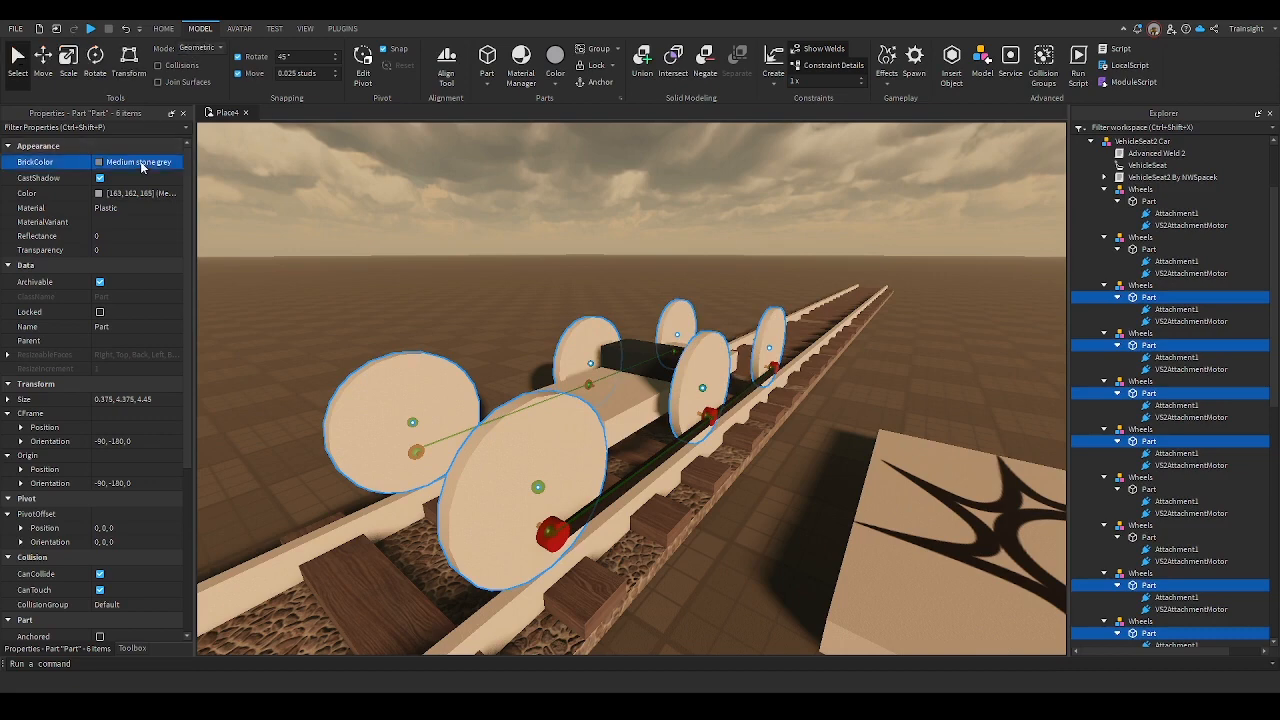
click(490, 232)
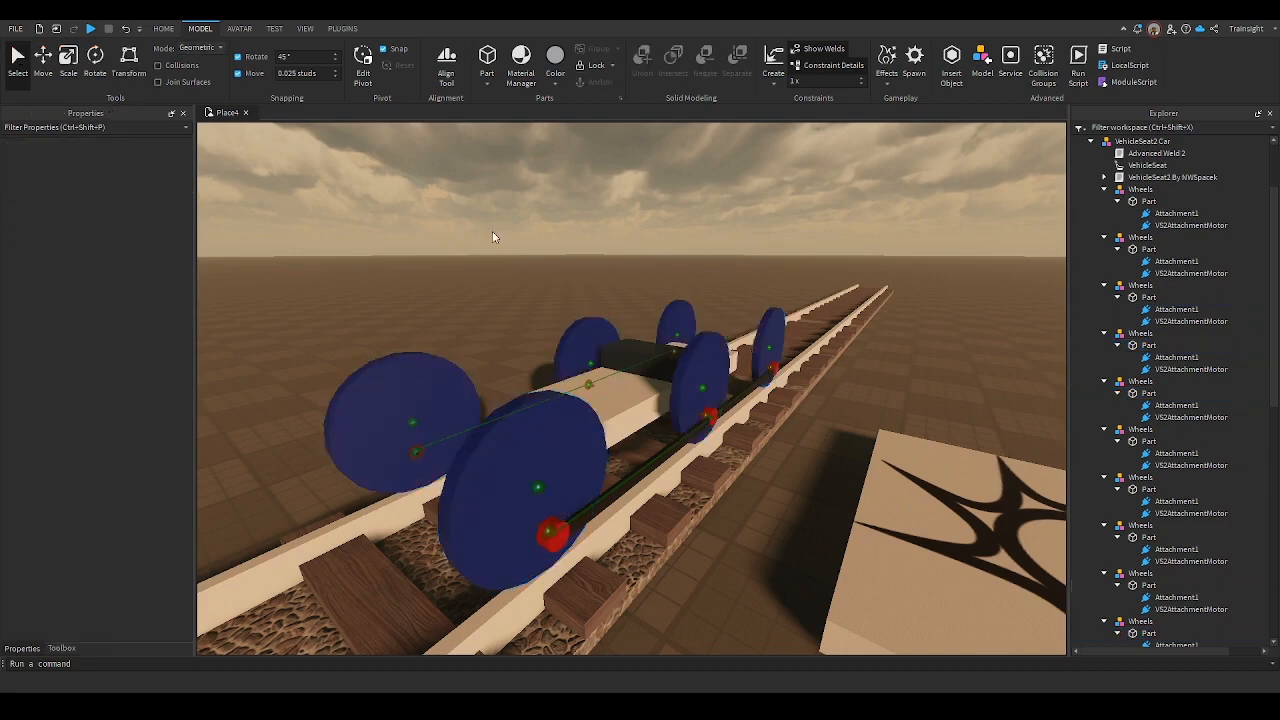
Examine the blue wheels and the rail car from several angles and distances
right_drag(490, 232, 492, 223)
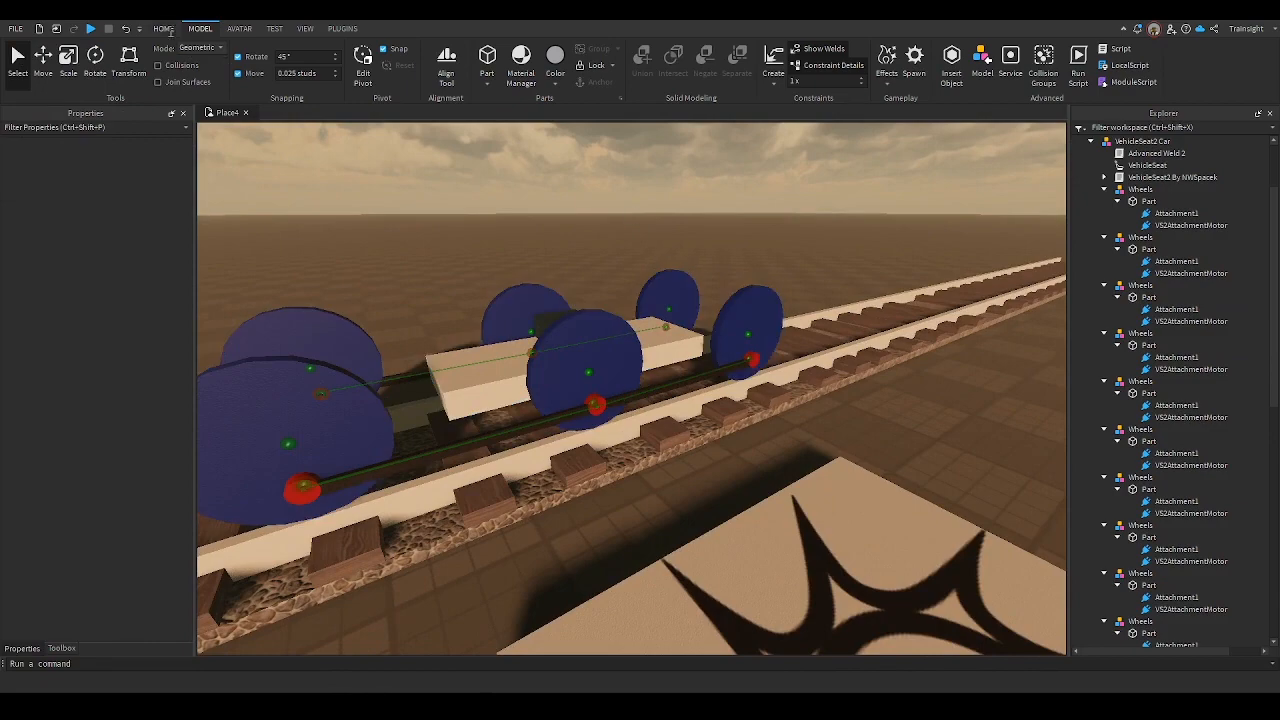
key(s)
right_drag(441, 212, 442, 211)
key(d)
key(w)
key(s)
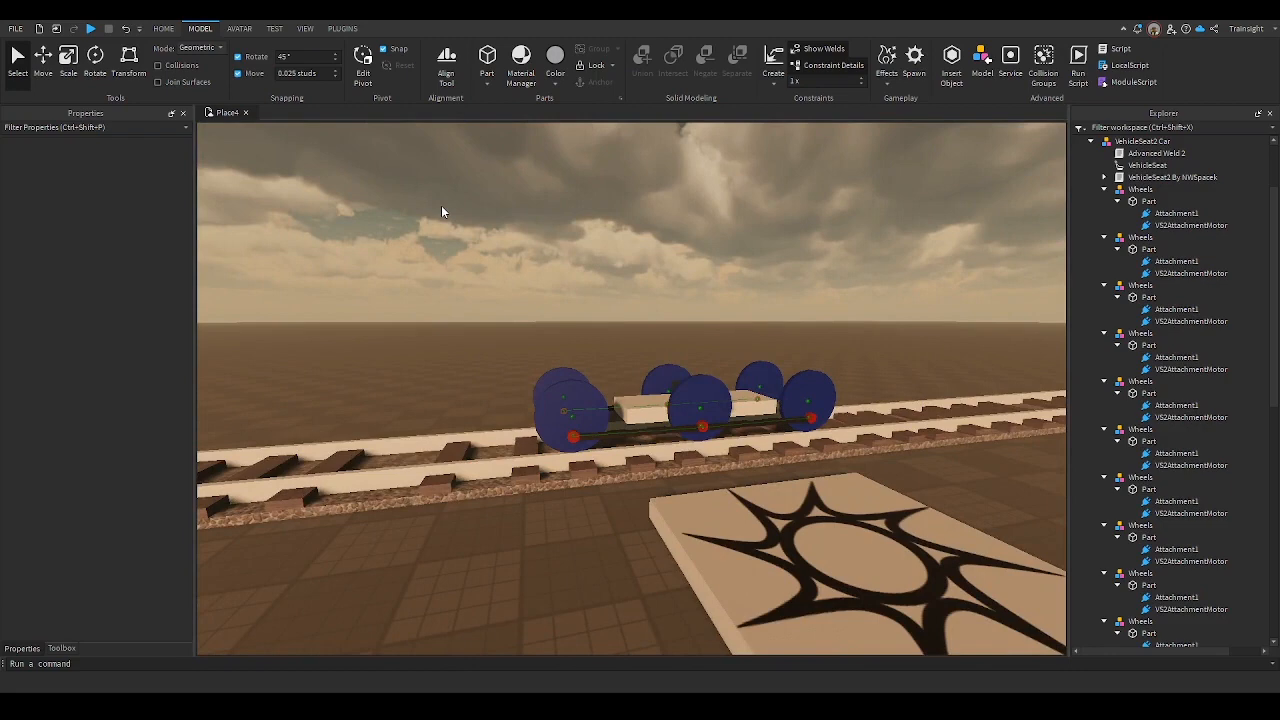
key(w)
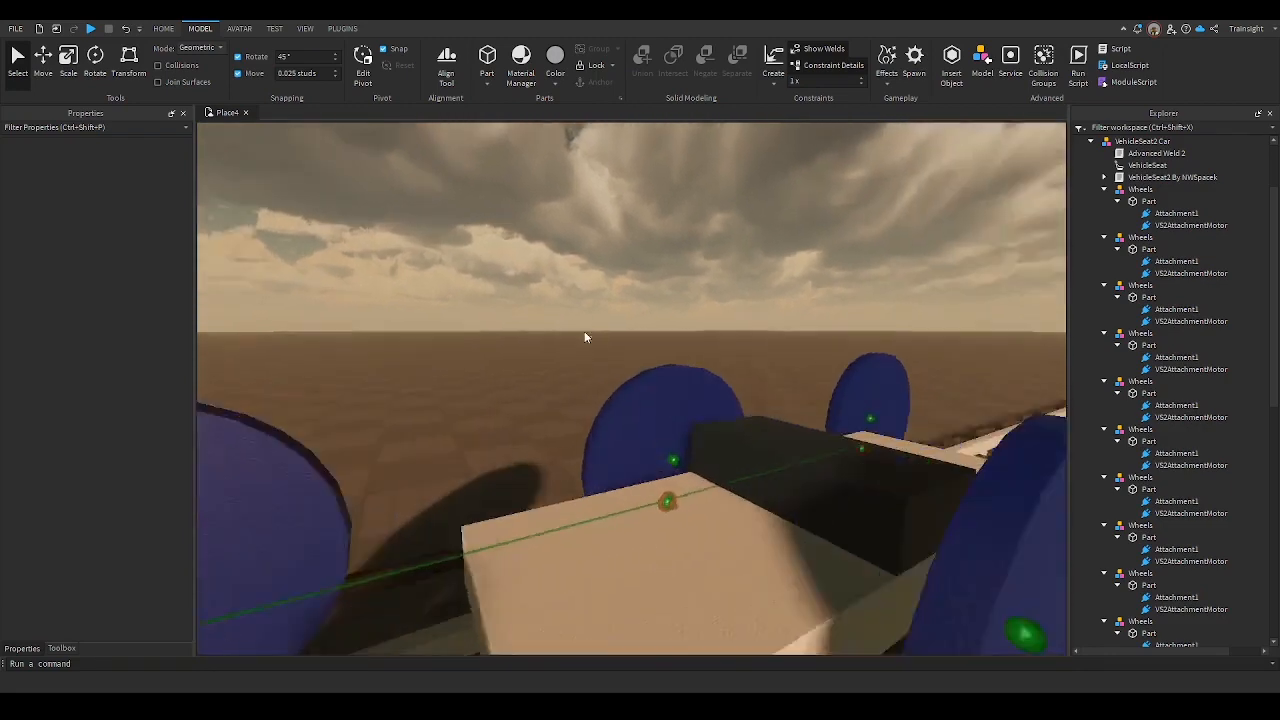
right_drag(586, 337, 474, 288)
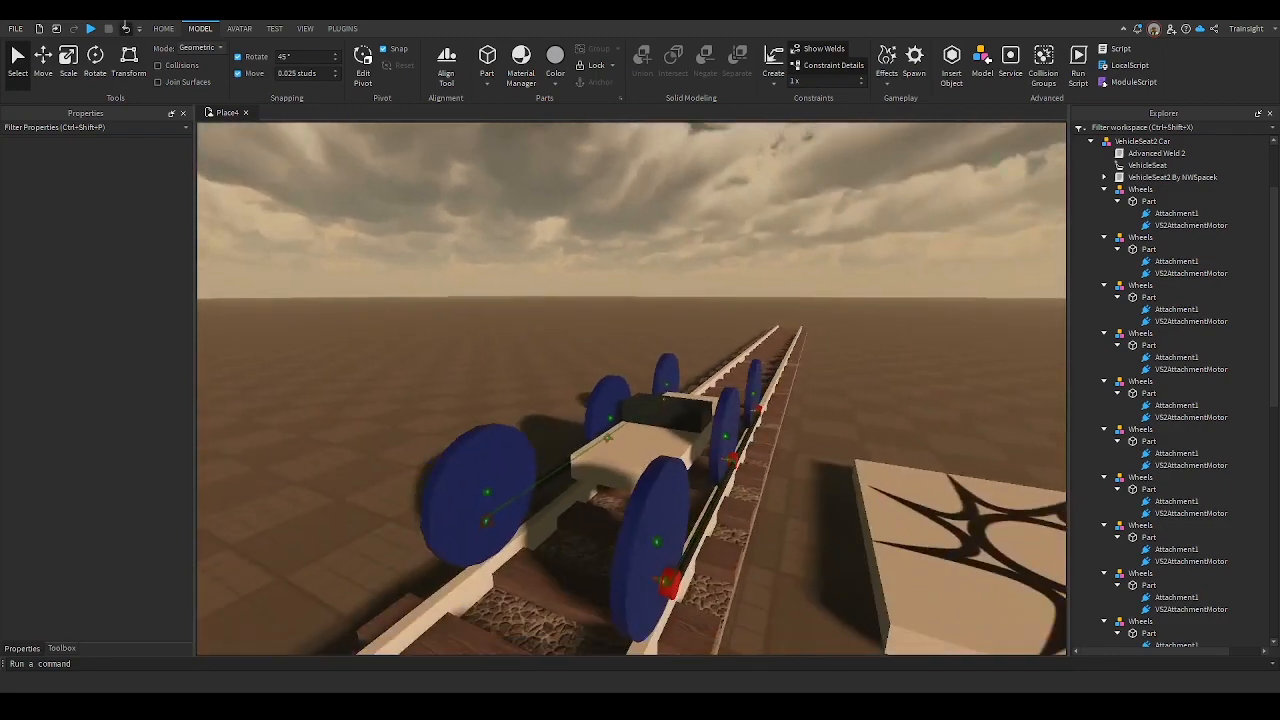
Undo the blue colouring and set the BrickColor of the six wheel discs to Earth green
click(125, 28)
click(120, 162)
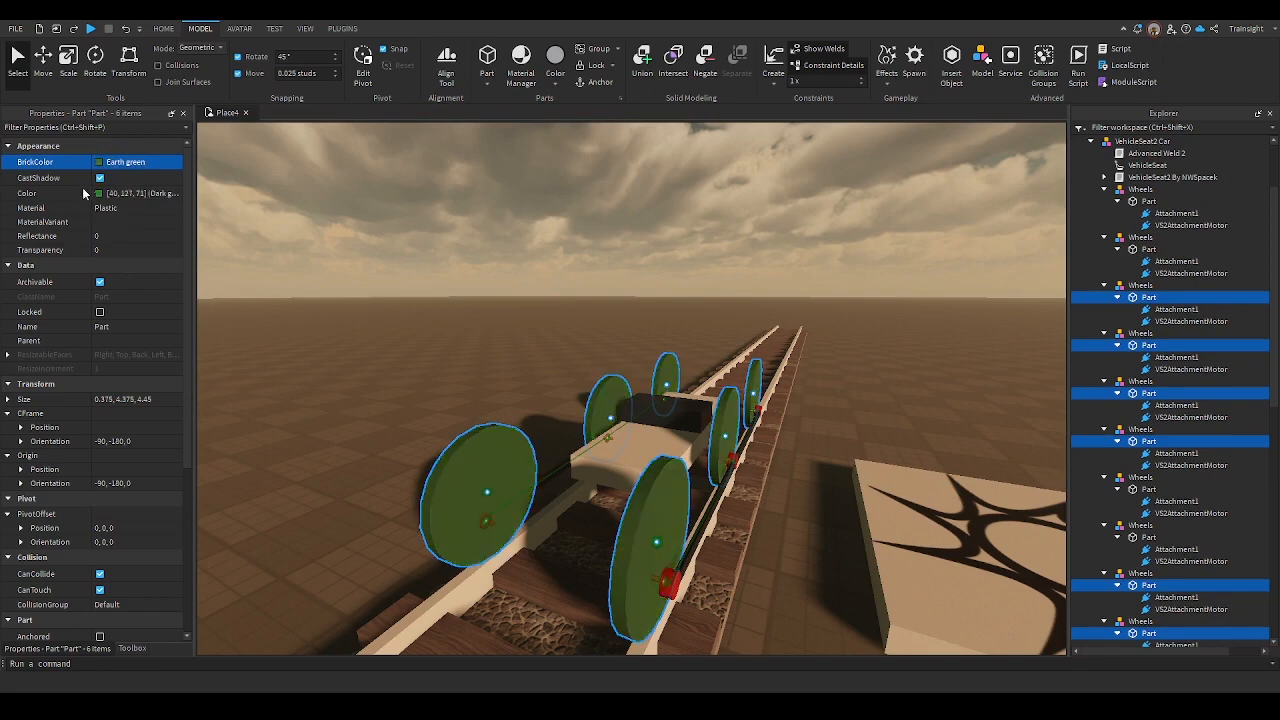
click(365, 221)
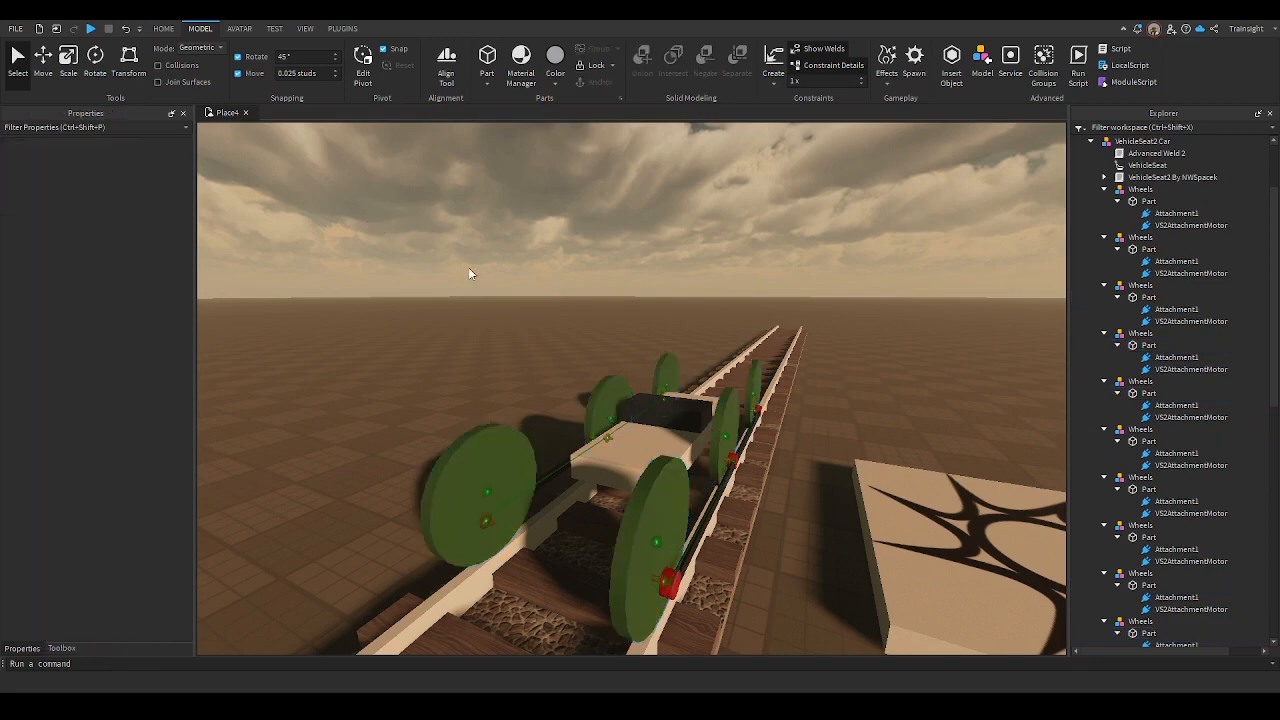
Start a playtest, seat the avatar in the green-wheeled rail car and drive it along the track
right_drag(476, 280, 476, 280)
key(d)
key(s)
key(w)
key(w)
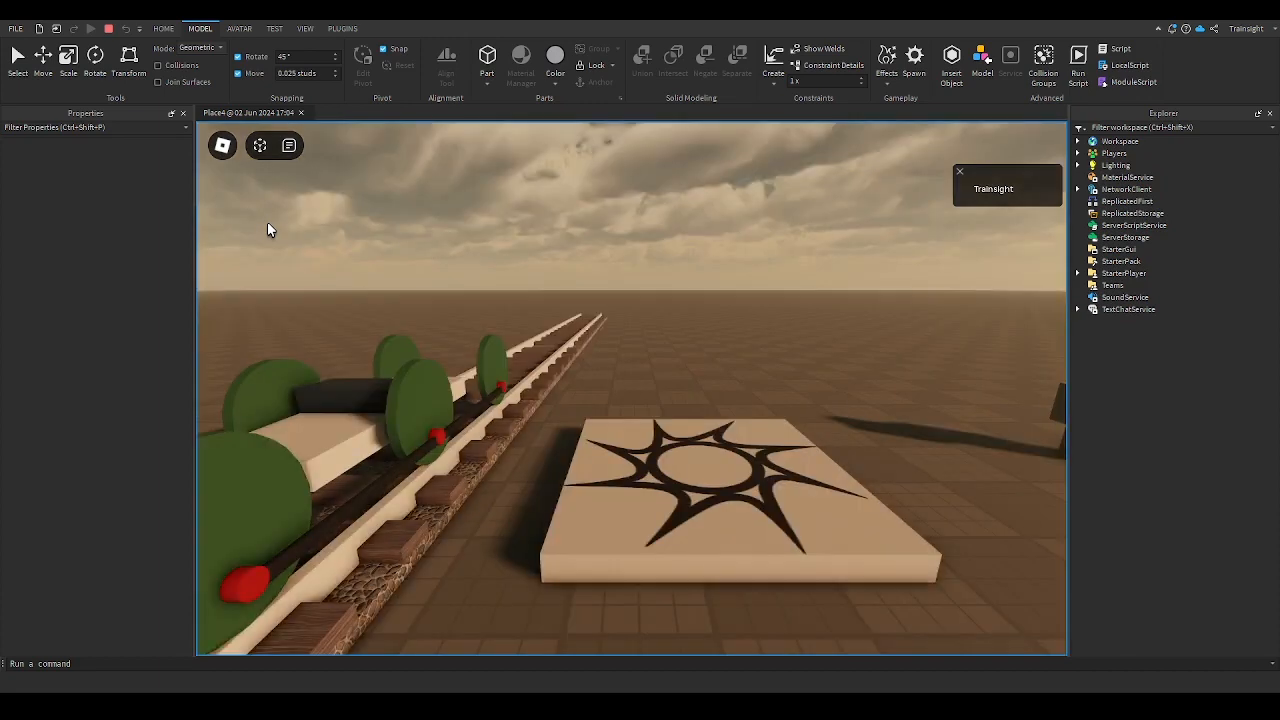
right_drag(740, 423, 751, 423)
scroll(739, 422, up, 2)
key(w)
scroll(753, 415, down, 2)
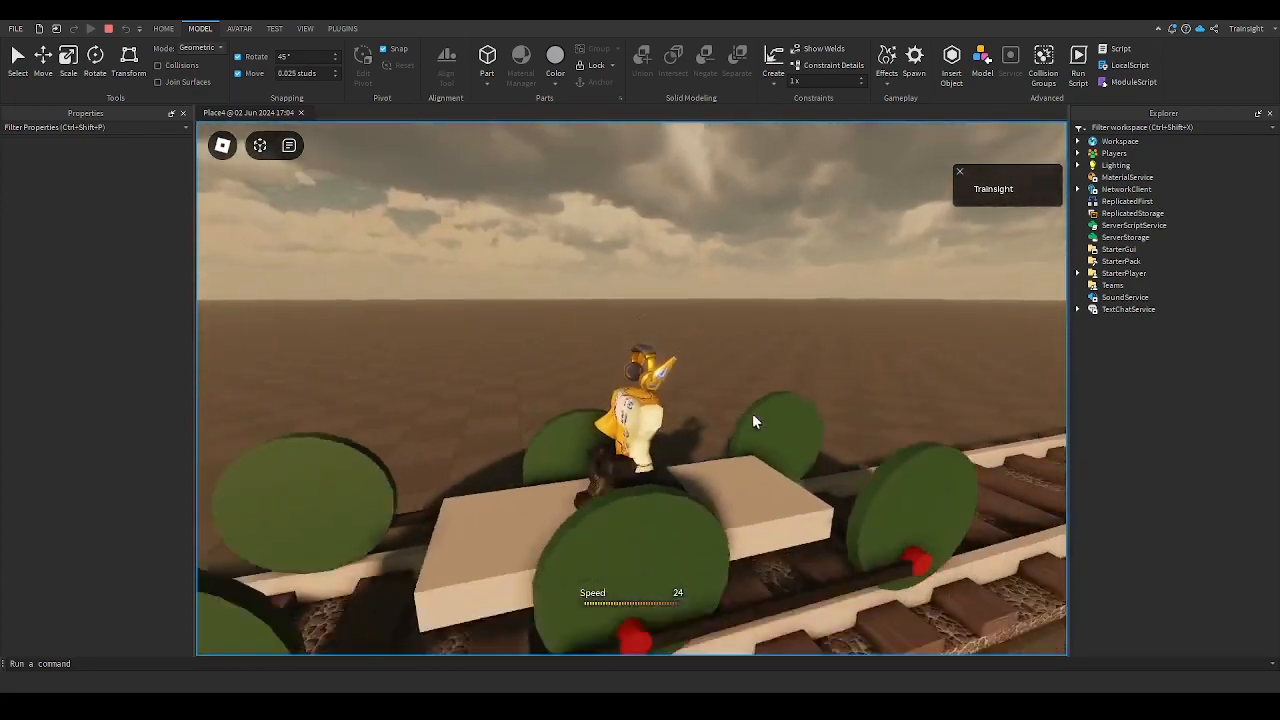
Observe the turning green wheels and rods from the front, rear and sides, and stop the playtest
scroll(755, 421, down, 3)
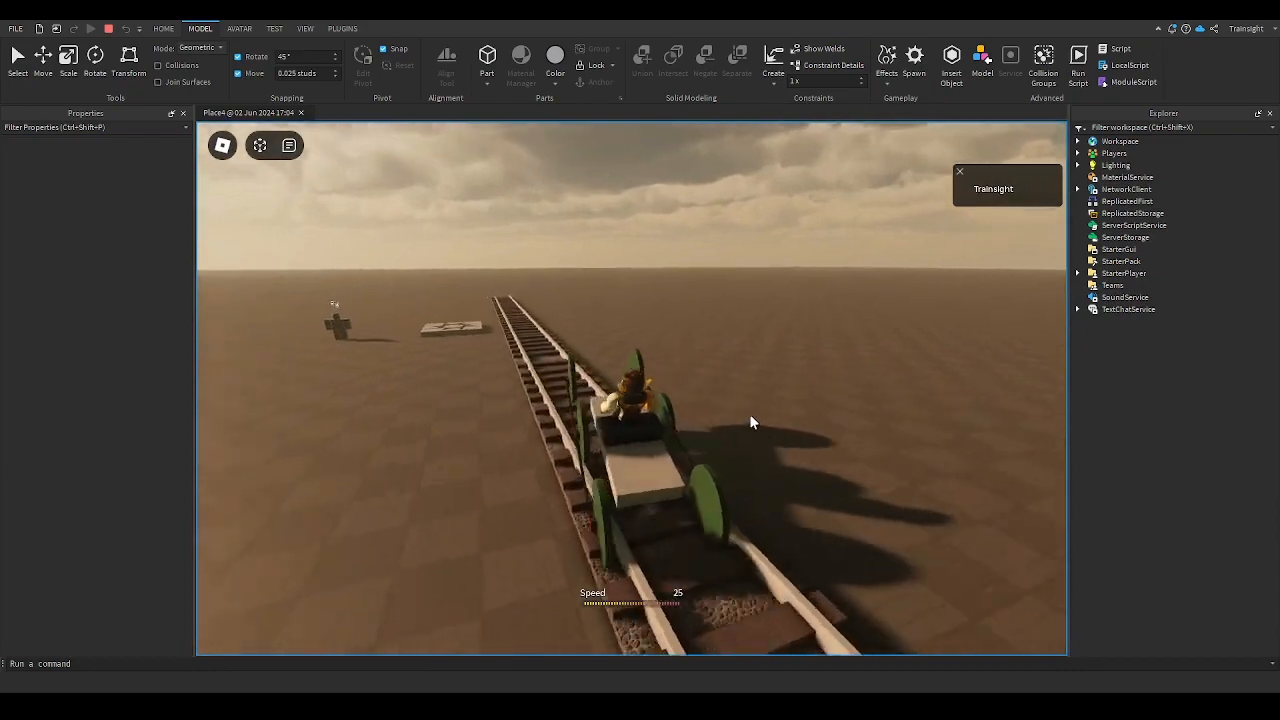
scroll(751, 420, up, 3)
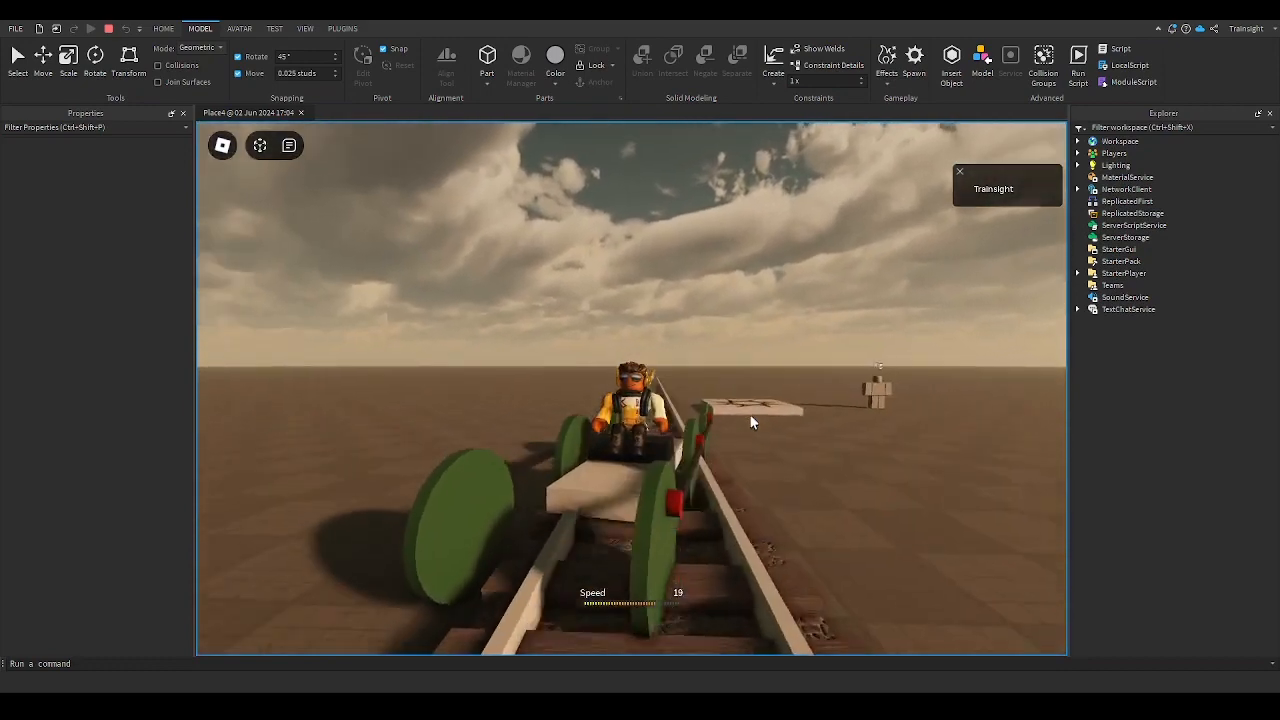
right_drag(711, 537, 711, 537)
right_drag(597, 556, 597, 556)
right_drag(714, 428, 714, 428)
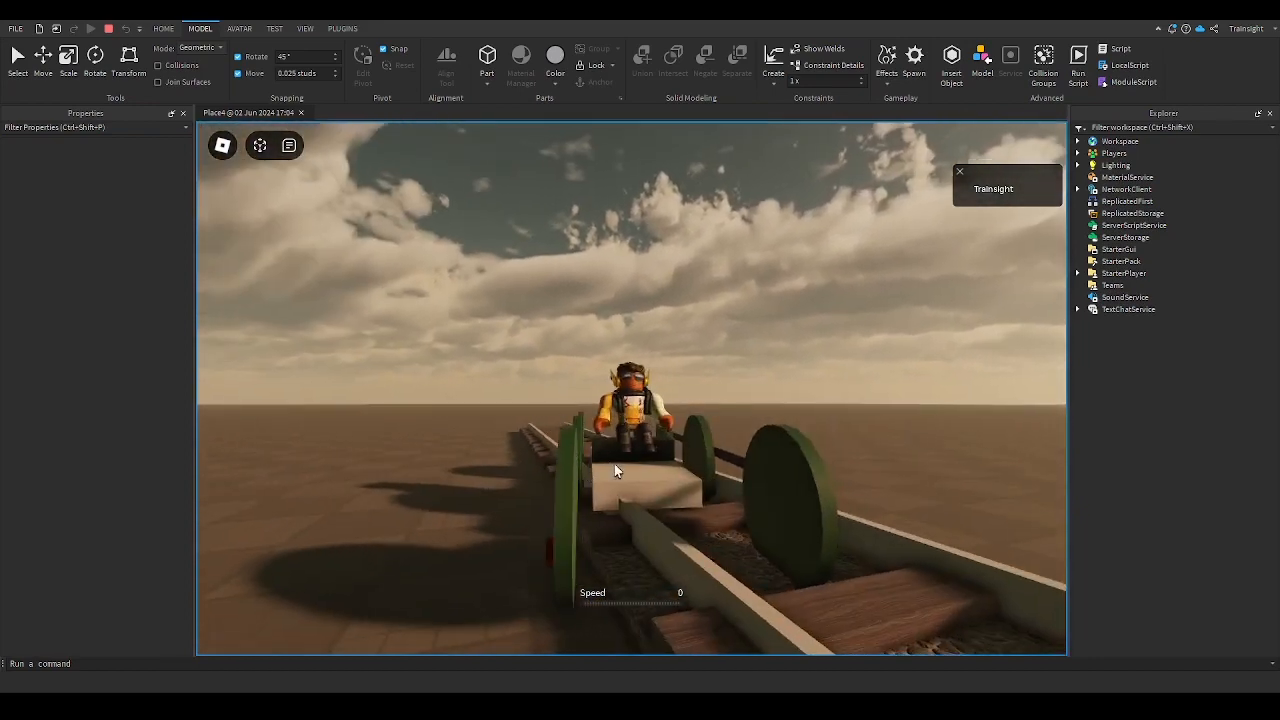
scroll(561, 469, up, 3)
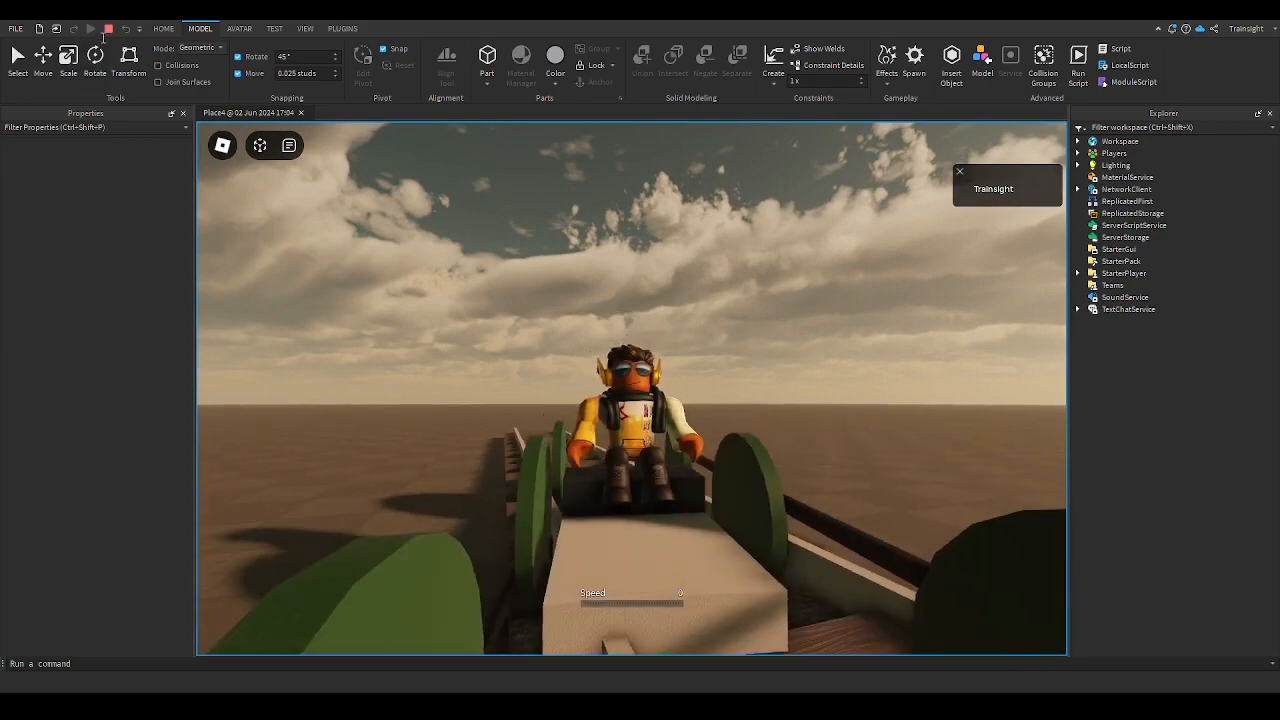
key(shift+F5)
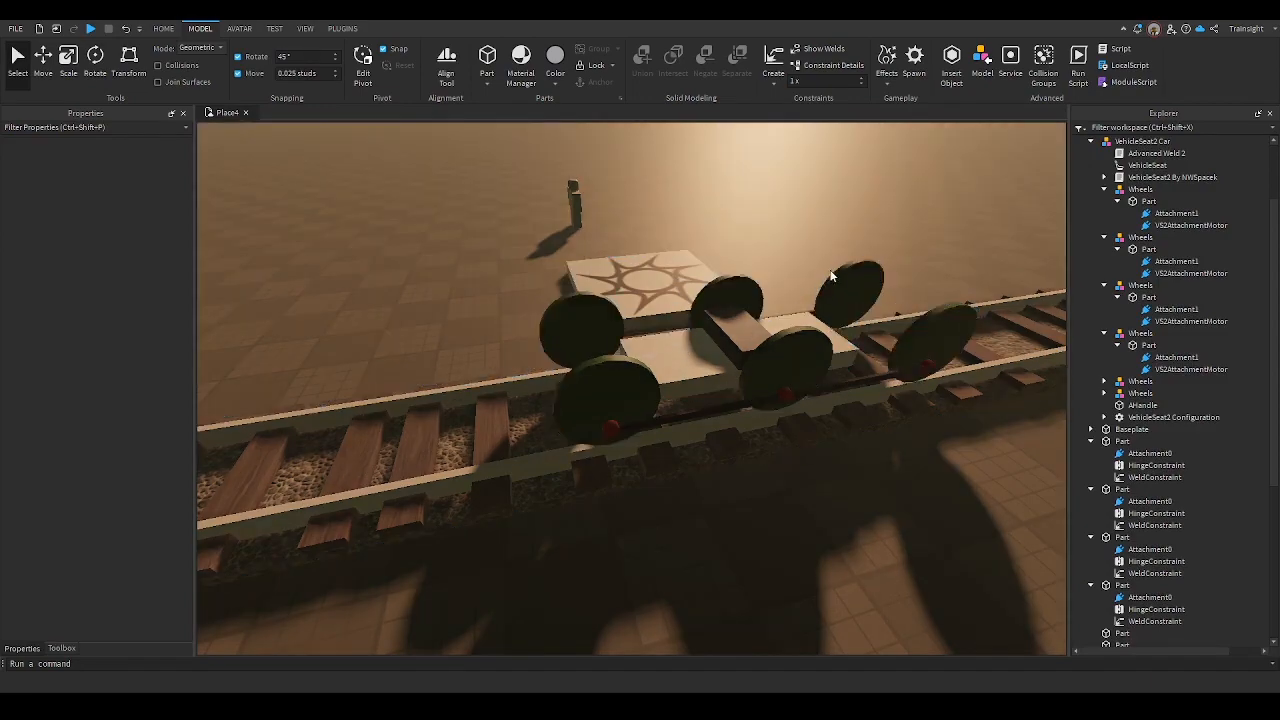
Insert a cylinder part between the rails, a short distance along the track from the rail car
right_drag(857, 295, 858, 296)
scroll(858, 292, down, 5)
key(a)
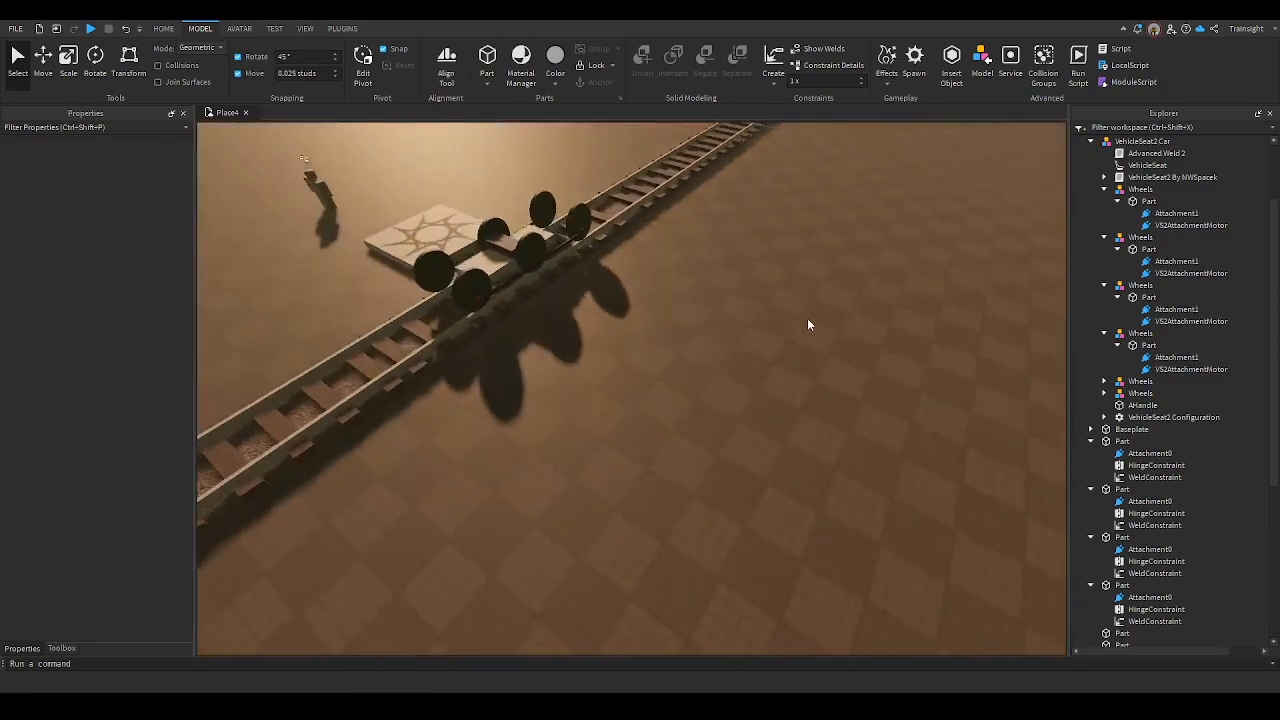
scroll(762, 358, up, 5)
scroll(762, 357, down, 5)
right_drag(762, 357, 763, 357)
scroll(763, 357, up, 3)
scroll(691, 289, down, 2)
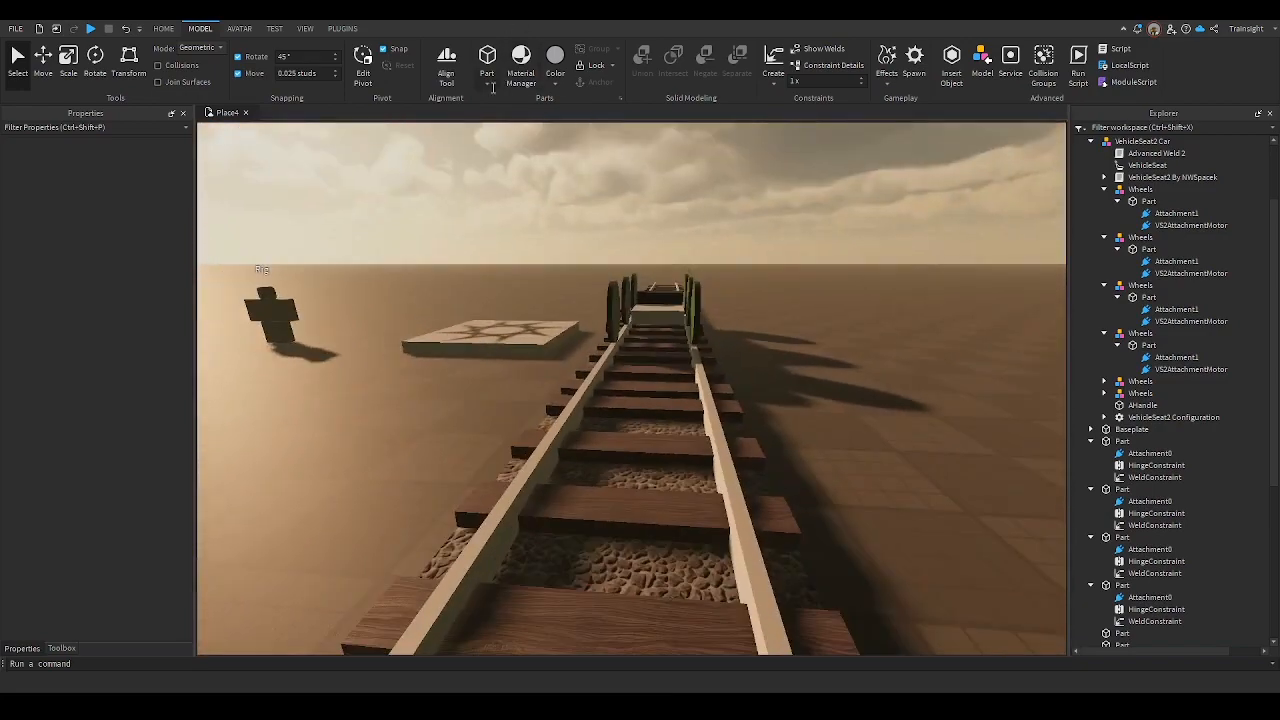
click(502, 161)
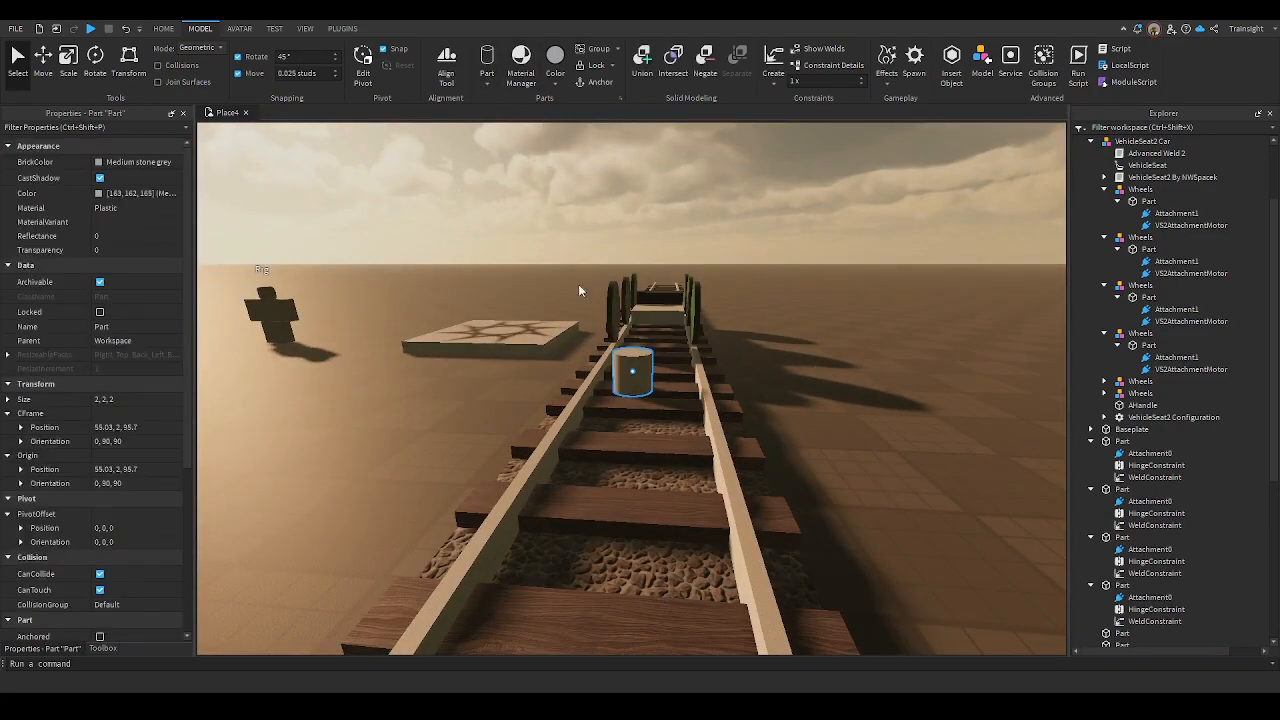
Scale the cylinder between the rails down to a flat disc of 0.25 × 2 × 3.1 studs
click(63, 68)
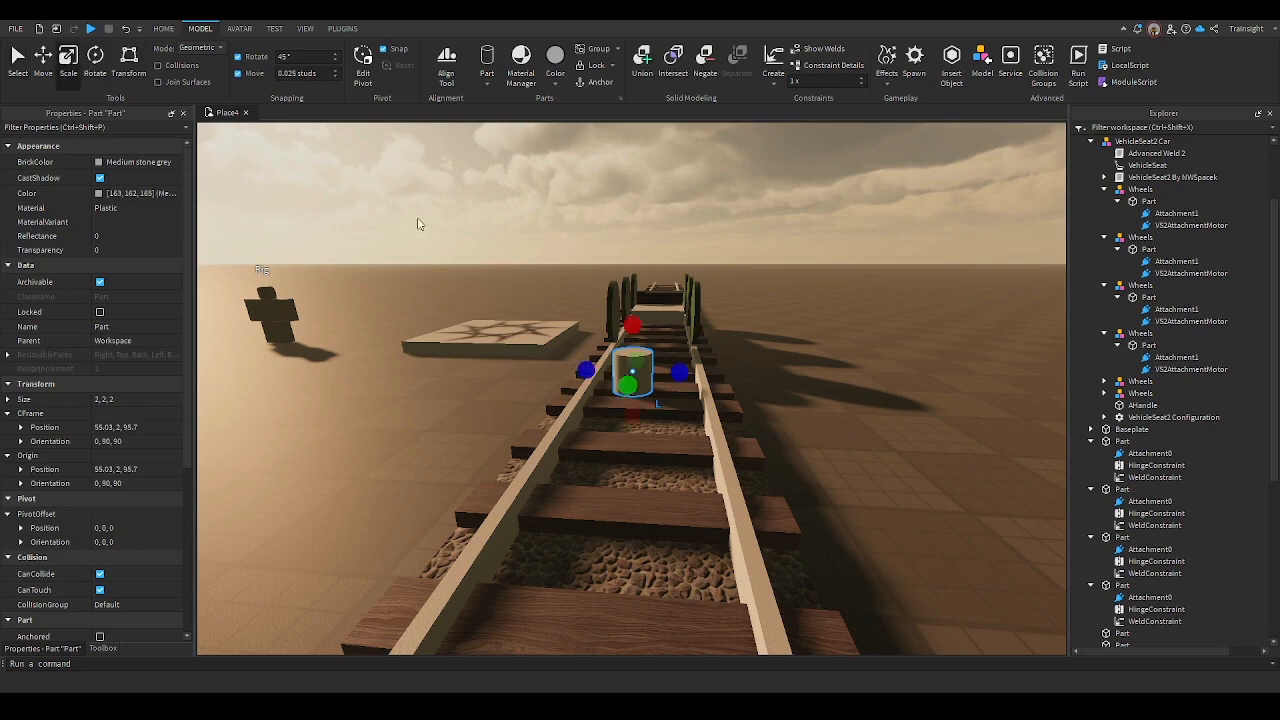
scroll(540, 287, up, 4)
drag(635, 270, 634, 368)
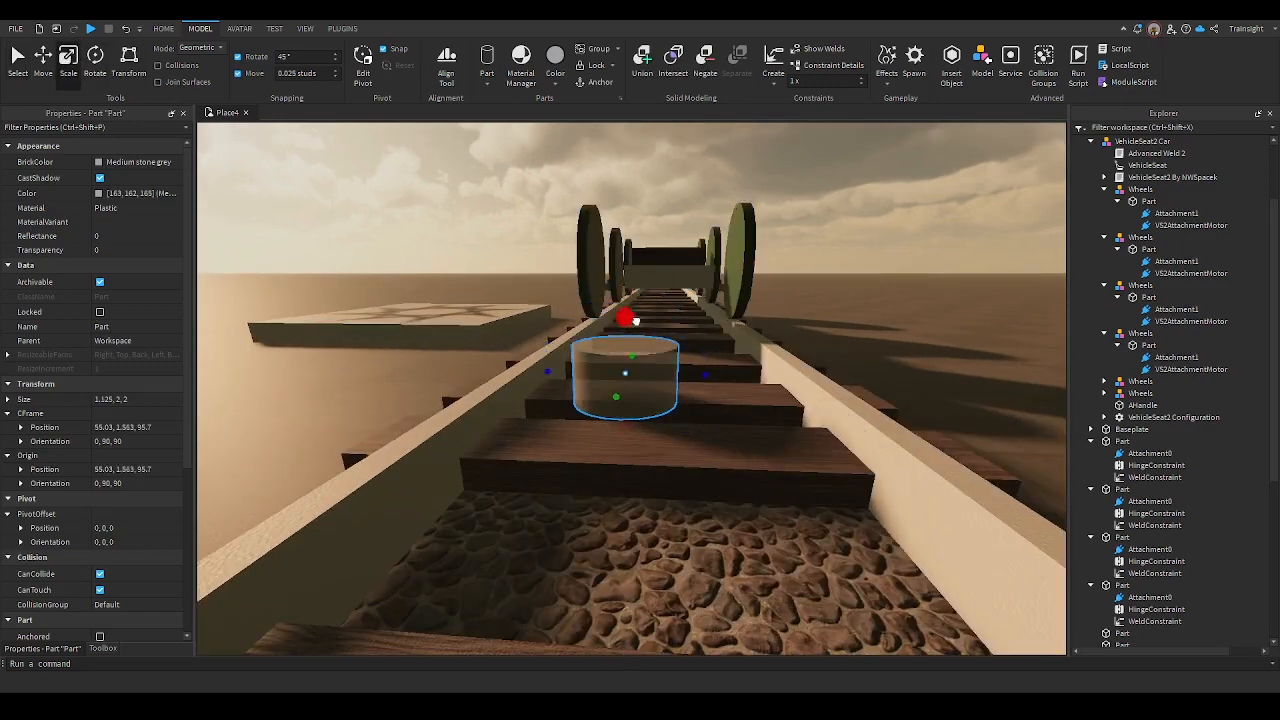
drag(555, 395, 500, 394)
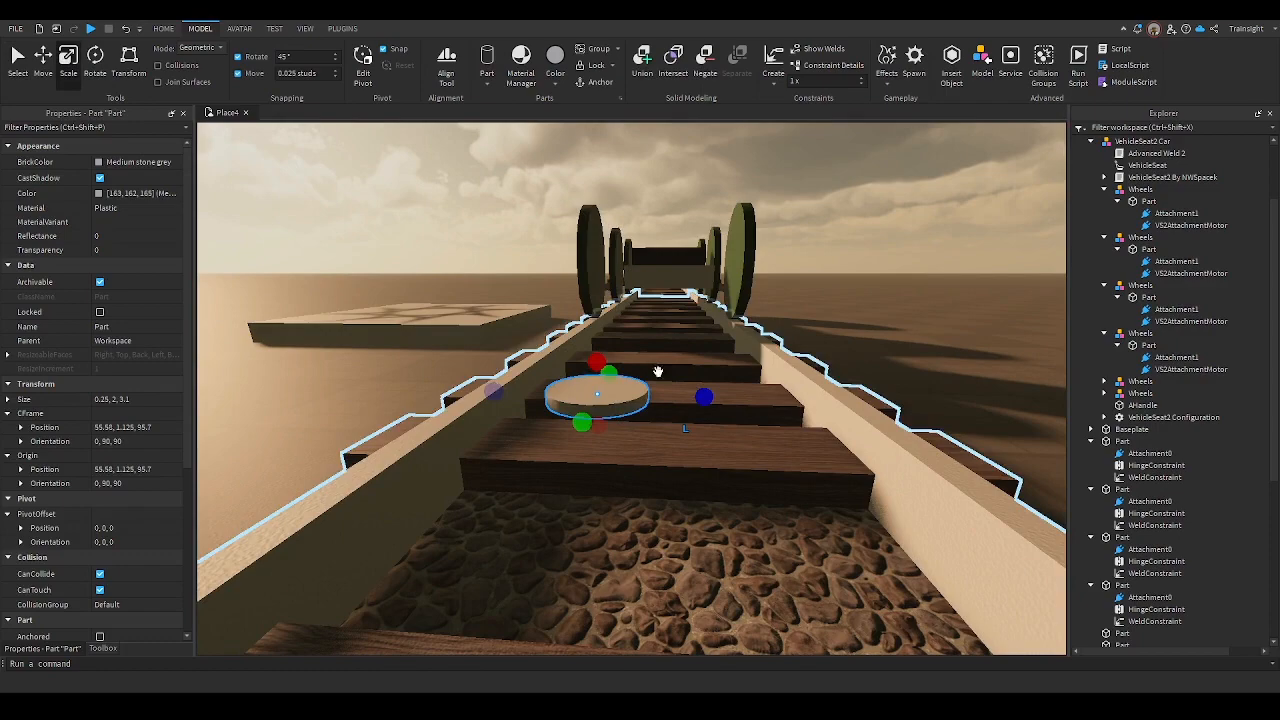
Select the flattened cylinder between the rails and delete it from the track scene
click(878, 353)
right_drag(878, 353, 790, 380)
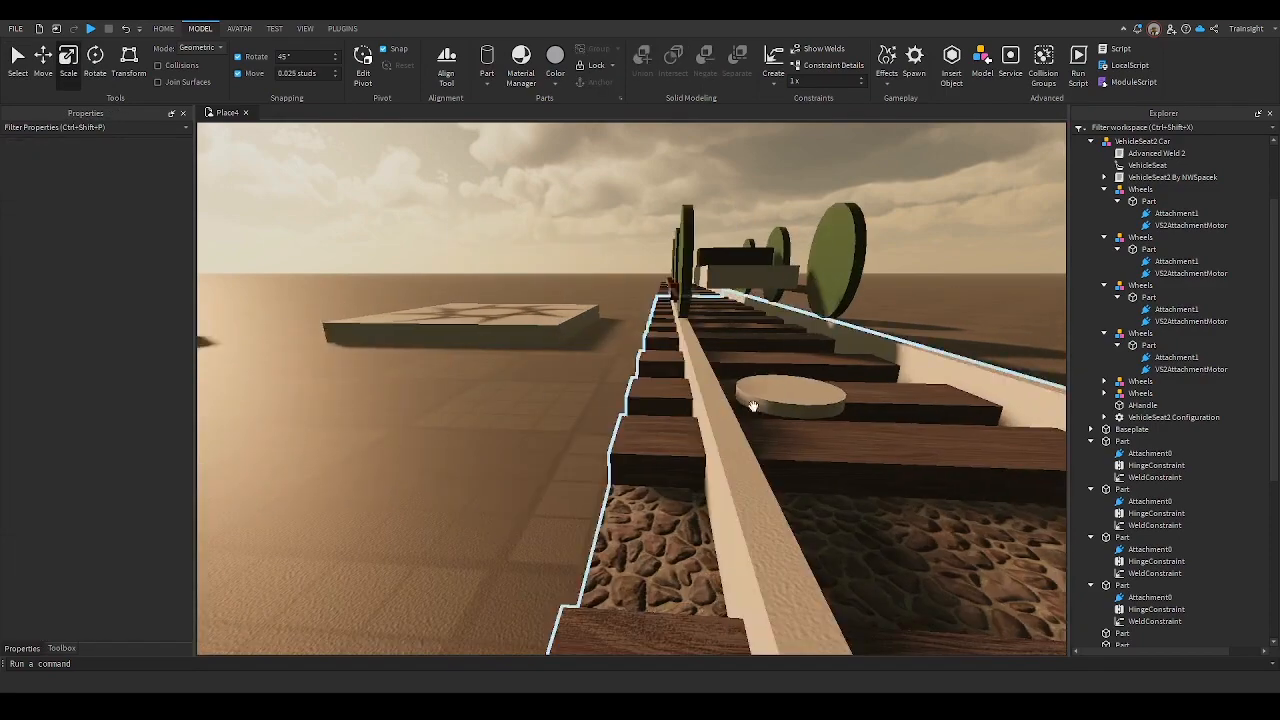
click(796, 399)
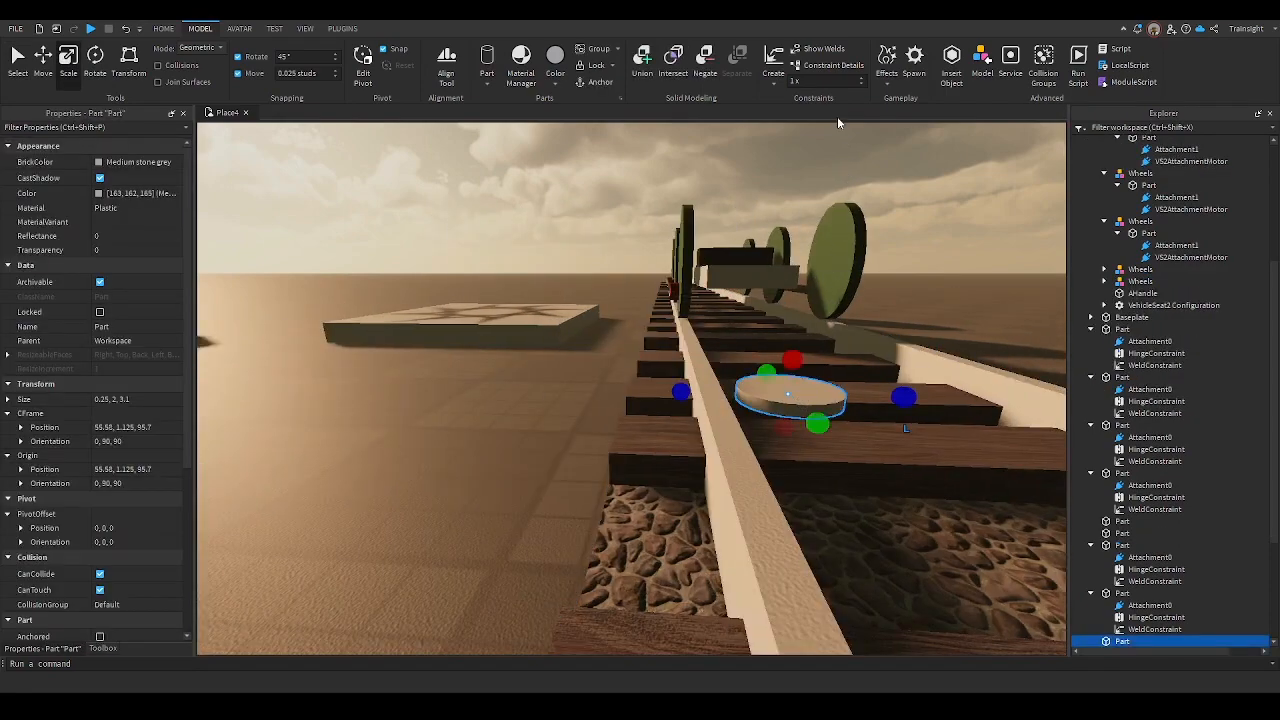
key(Delete)
right_drag(556, 361, 557, 361)
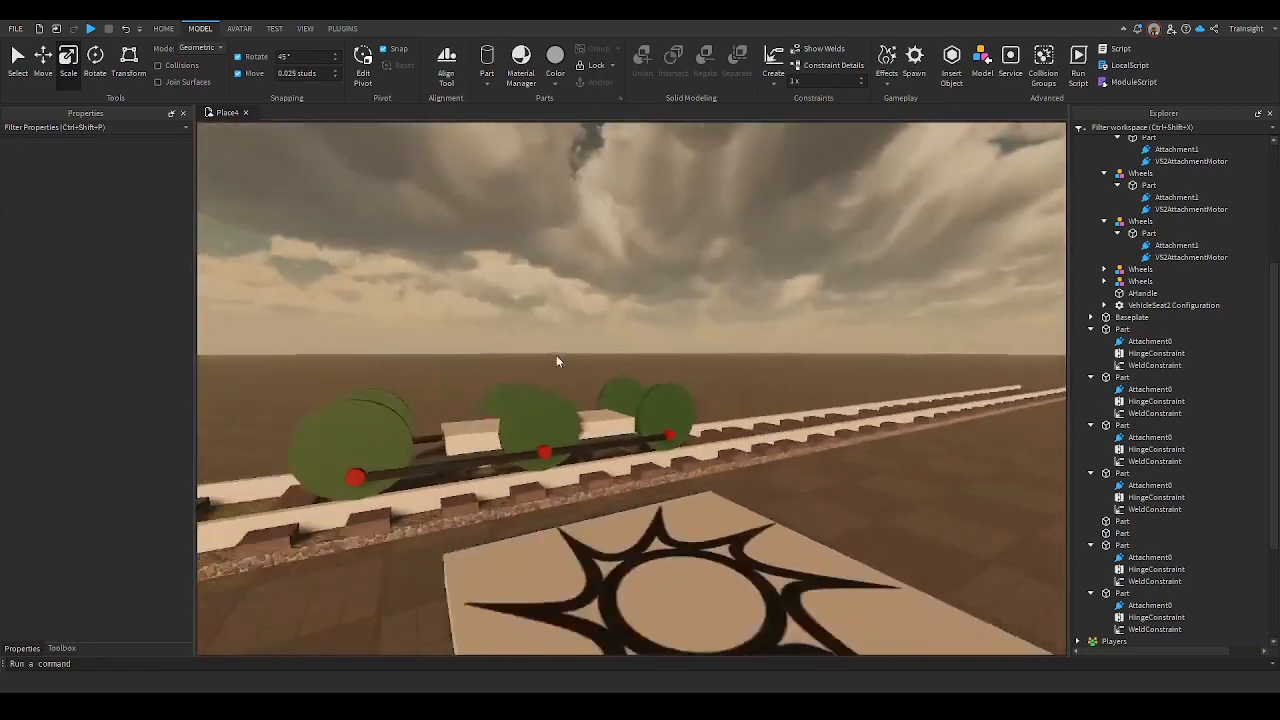
Select the near-side connecting rod and its three red hubs, excluding the VS2AttachmentMotor attachments of the wheels
key(s)
key(a)
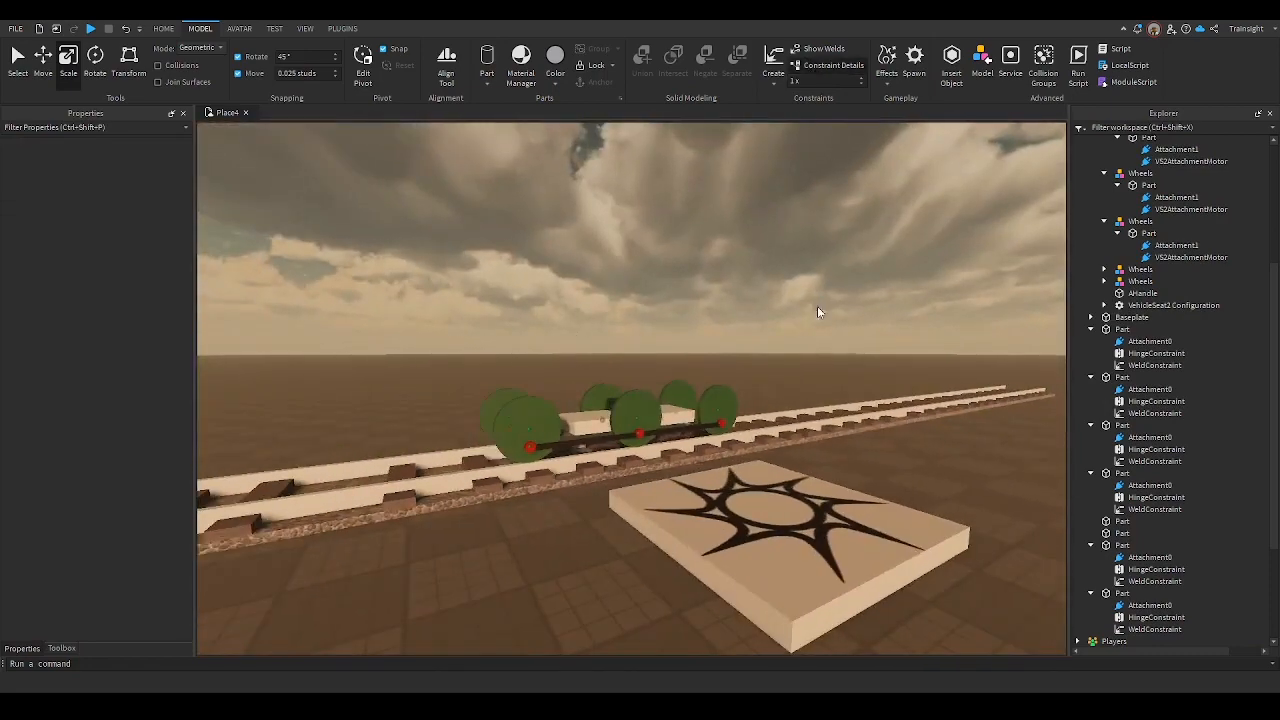
right_drag(817, 307, 830, 355)
key(a)
drag(731, 493, 654, 262)
key(f)
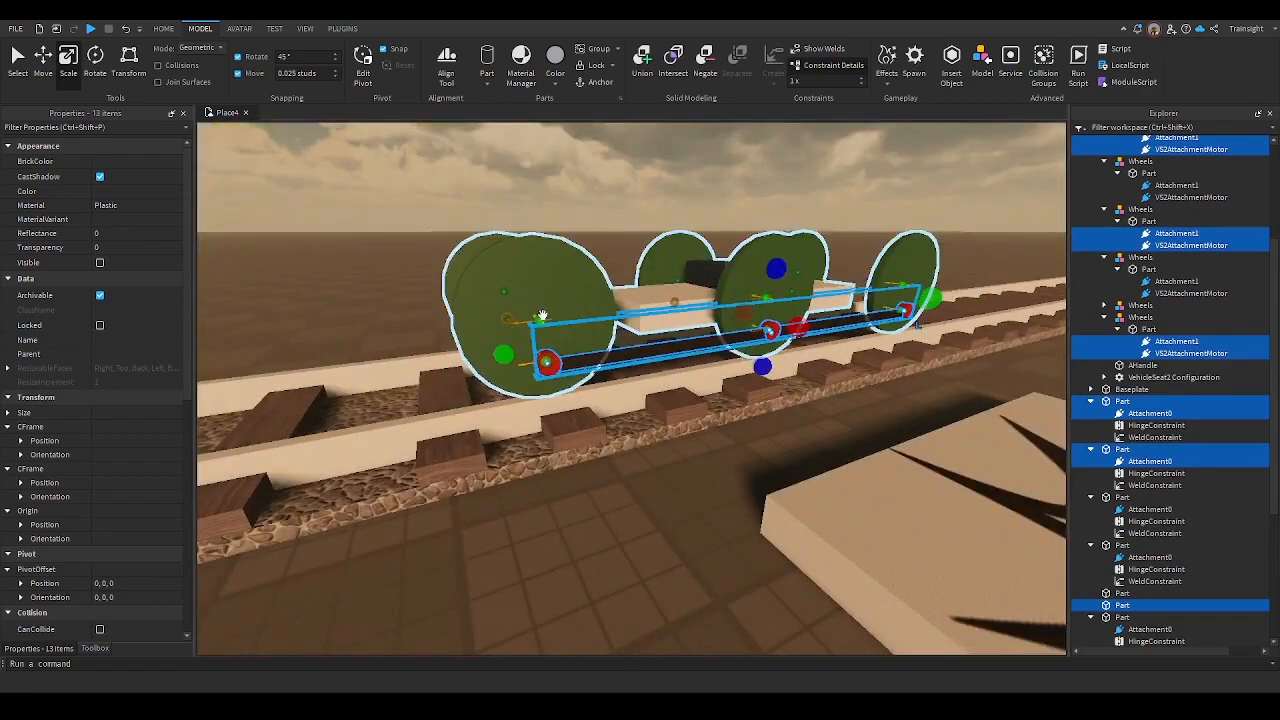
ctrl+click(543, 317)
ctrl+click(770, 295)
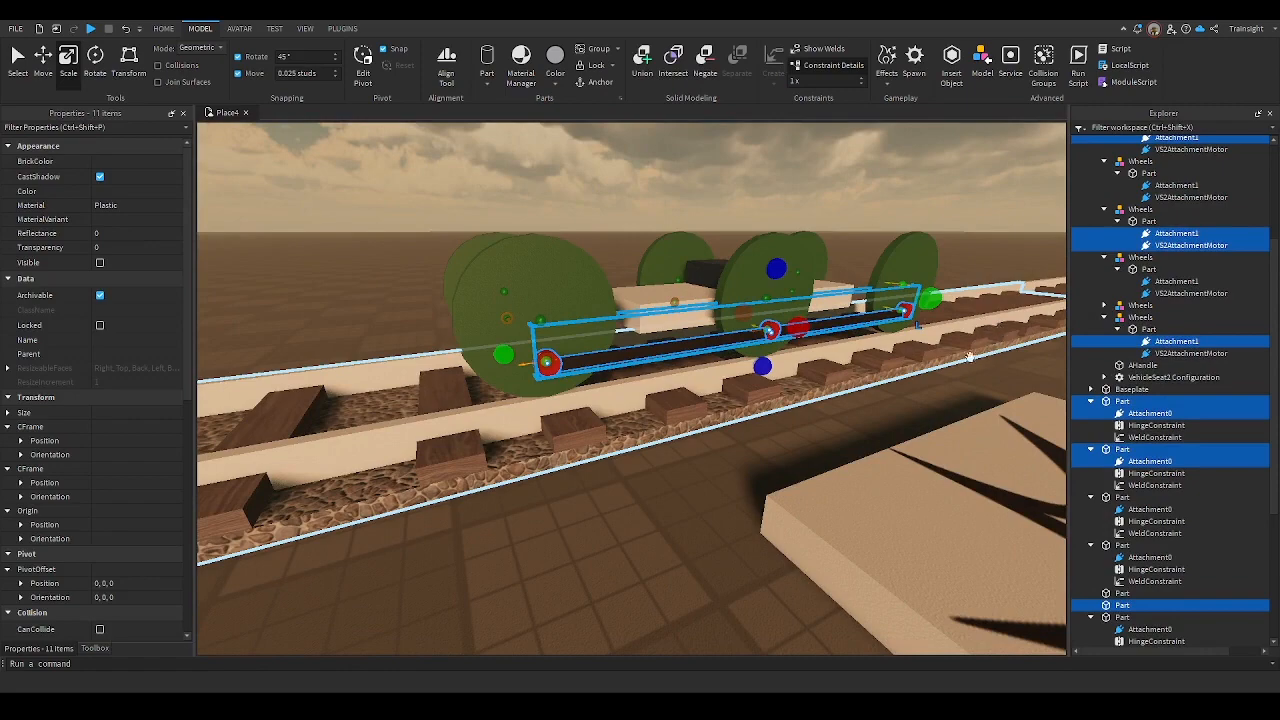
key(d)
right_drag(922, 362, 922, 362)
key(w)
ctrl+click(668, 365)
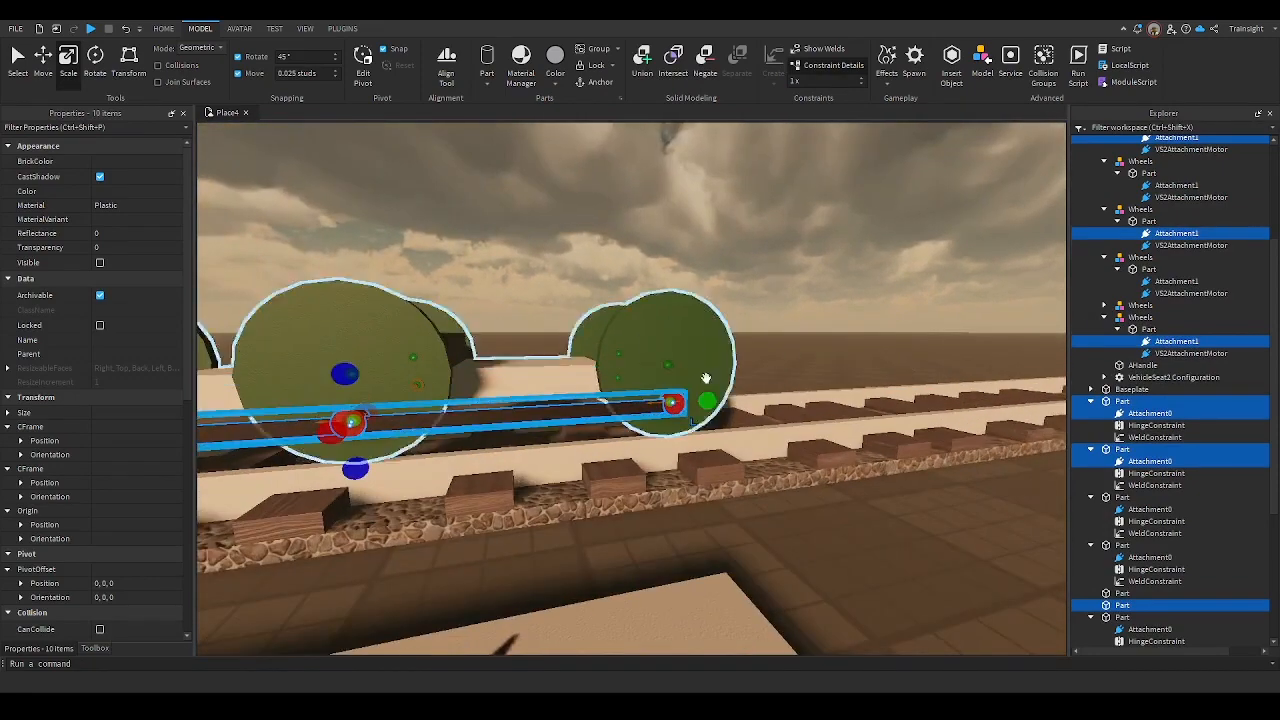
key(s)
right_drag(731, 395, 731, 395)
key(a)
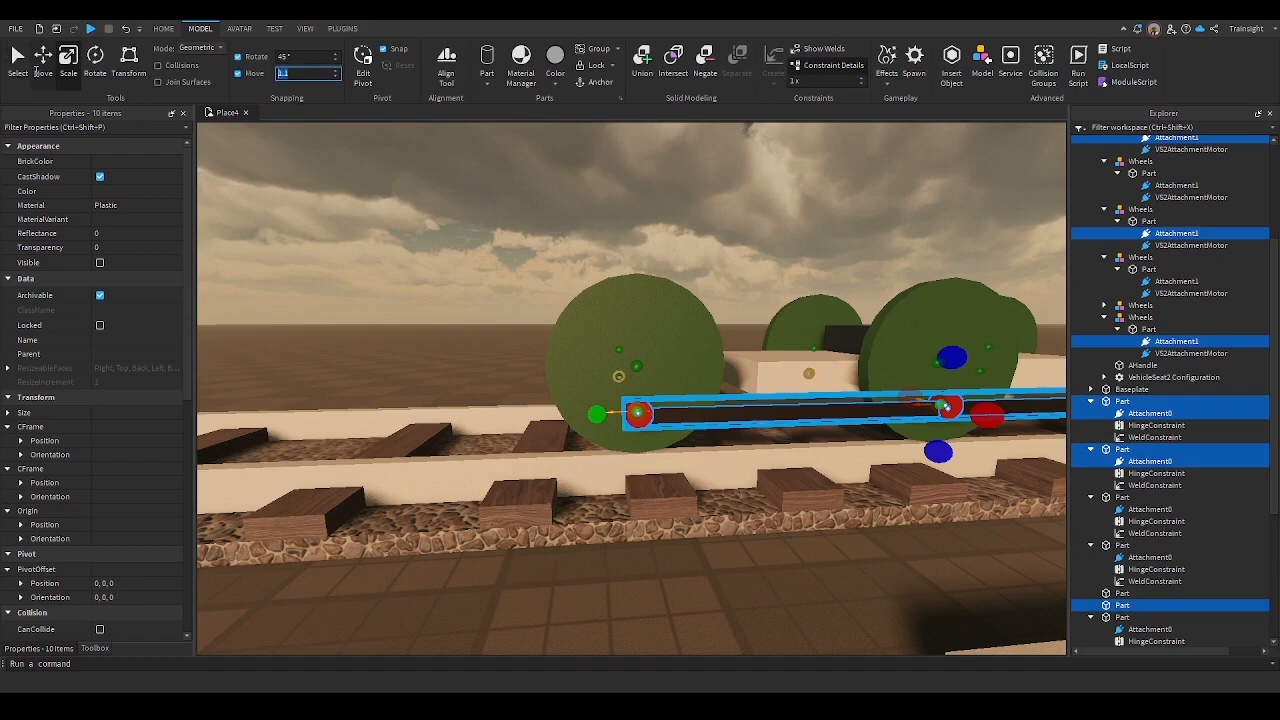
With a move snap of 1.1 studs, raise the selected rod and hubs to wheel-centre height, shift them along the track and deselect them
click(37, 72)
key(d)
drag(603, 349, 603, 321)
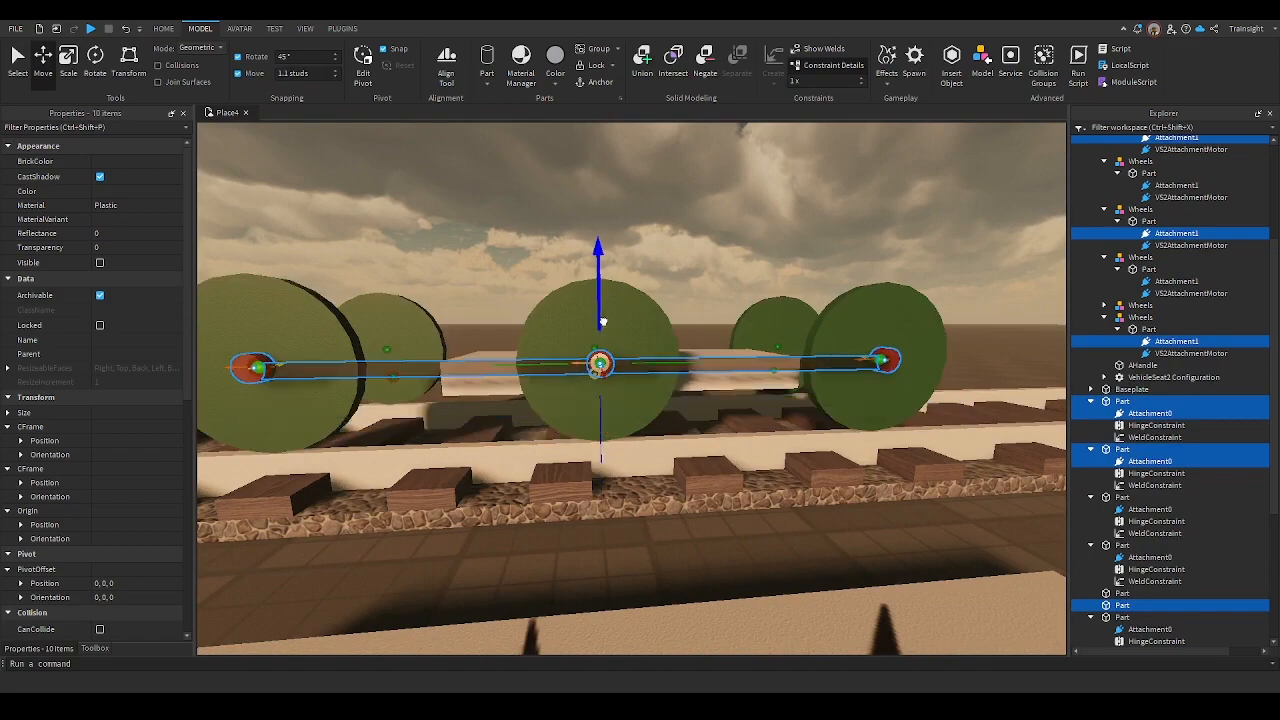
key(d)
right_drag(563, 438, 563, 435)
key(w)
drag(509, 452, 637, 434)
right_drag(637, 434, 637, 434)
scroll(637, 434, down, 10)
click(938, 547)
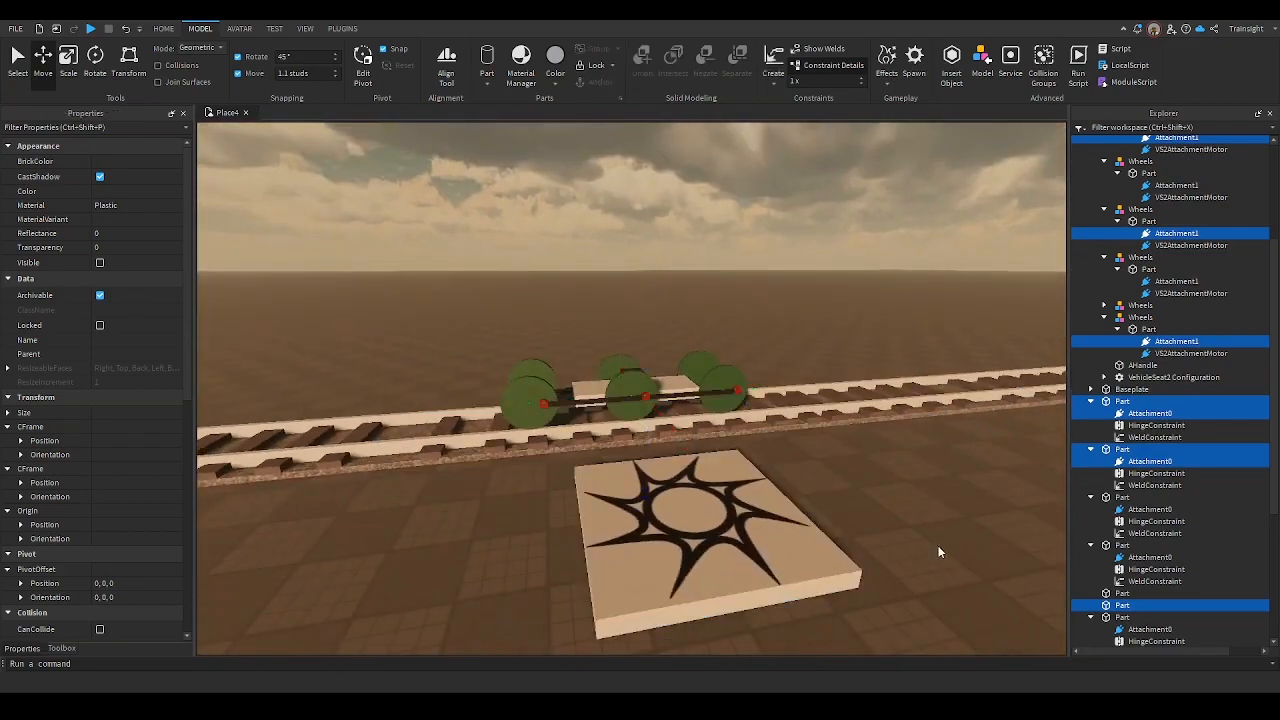
click(940, 550)
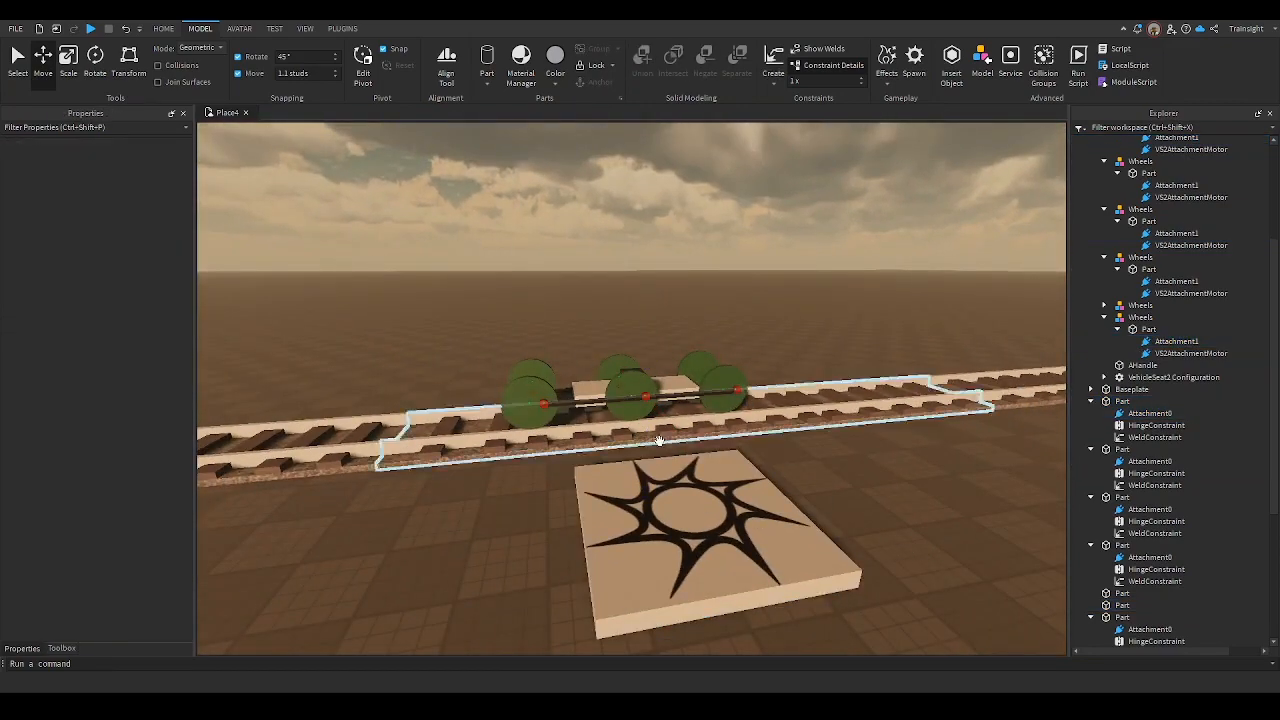
Inspect the shifted hub up close, start a playtest and walk the avatar toward the rail car
scroll(575, 395, up, 10)
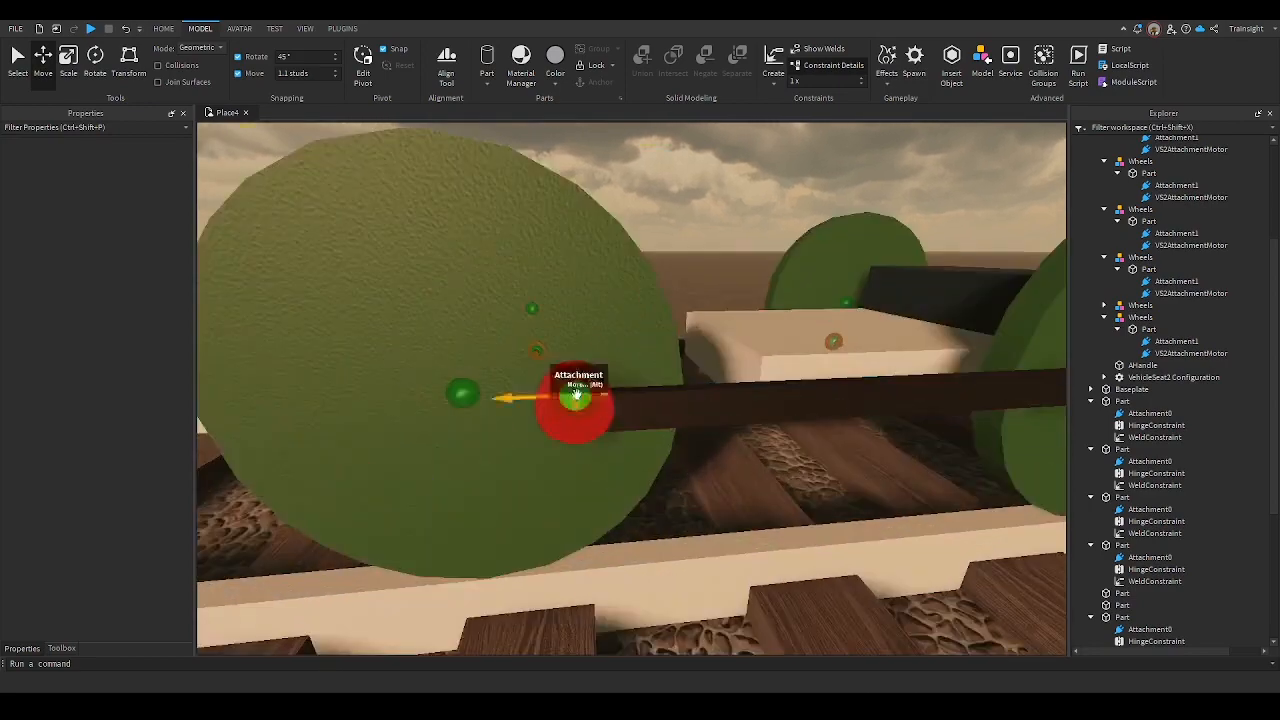
right_drag(576, 395, 567, 433)
scroll(601, 372, down, 2)
scroll(664, 394, down, 3)
key(w)
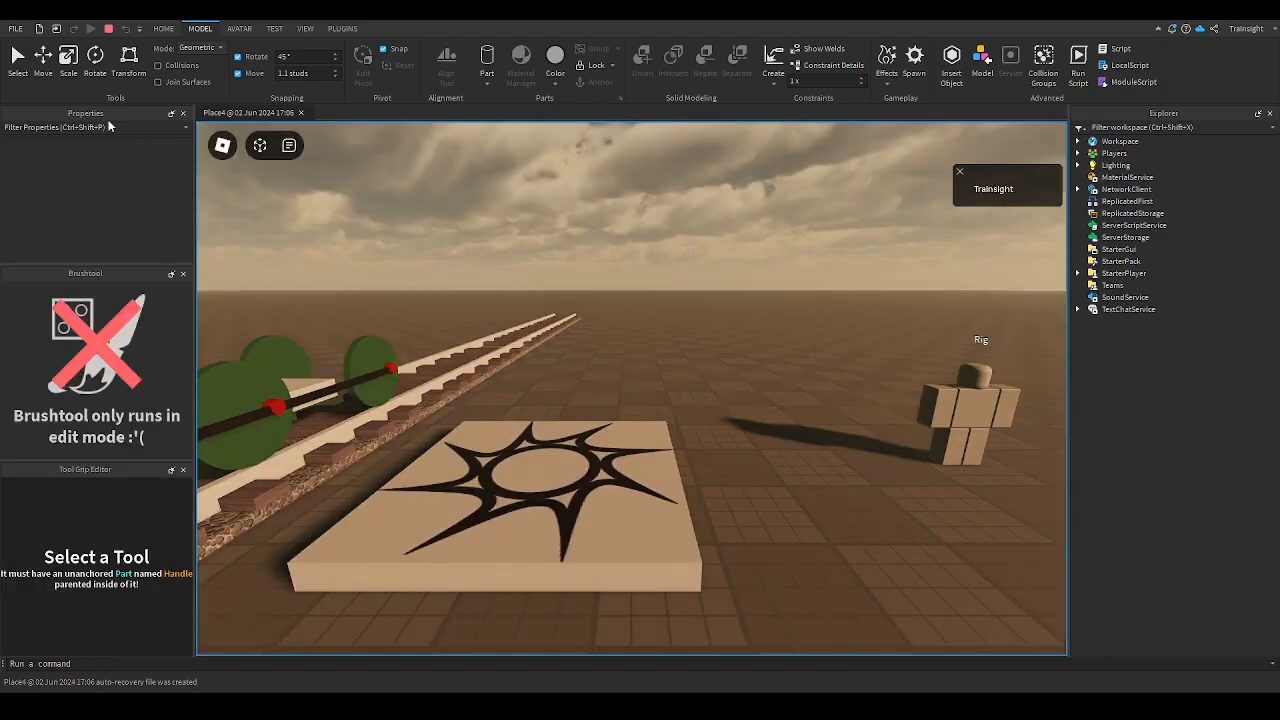
right_drag(500, 410, 490, 410)
key(w)
key(w)
Drive the rail car off the track while watching the offset rods from both sides, and stop the playtest
right_drag(611, 451, 613, 458)
scroll(615, 458, up, 3)
key(w)
key(w)
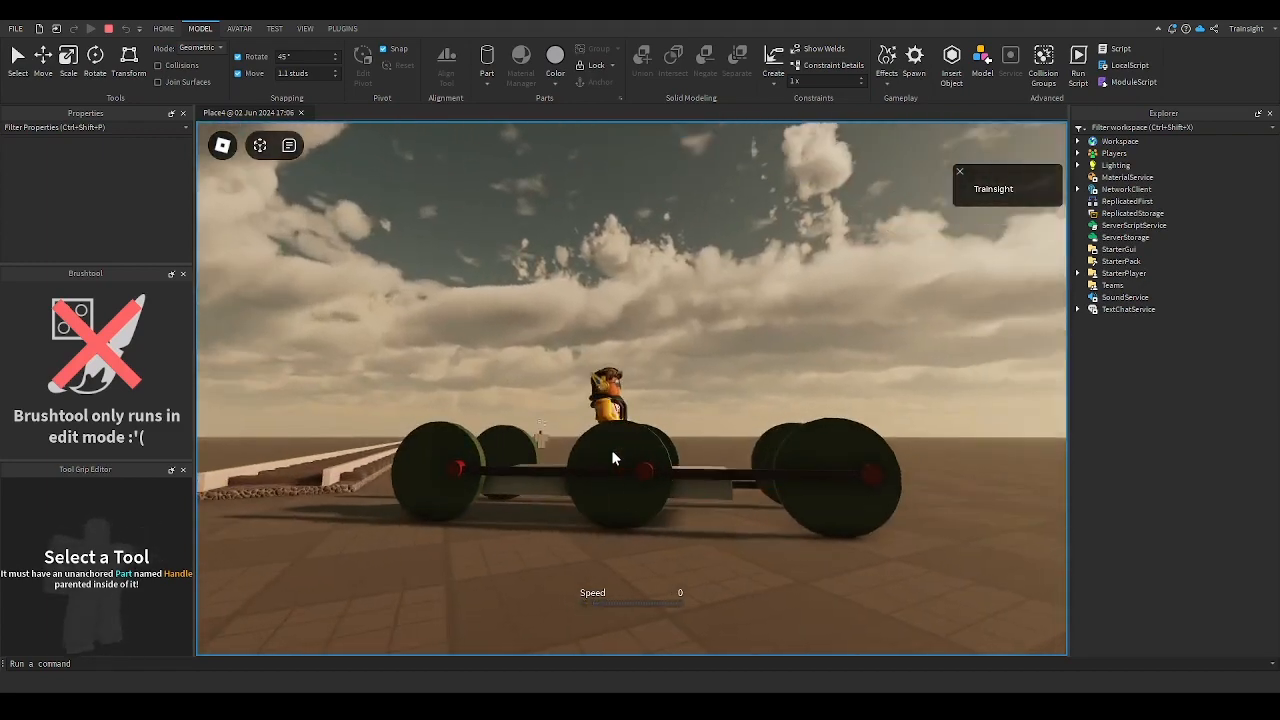
key(w)
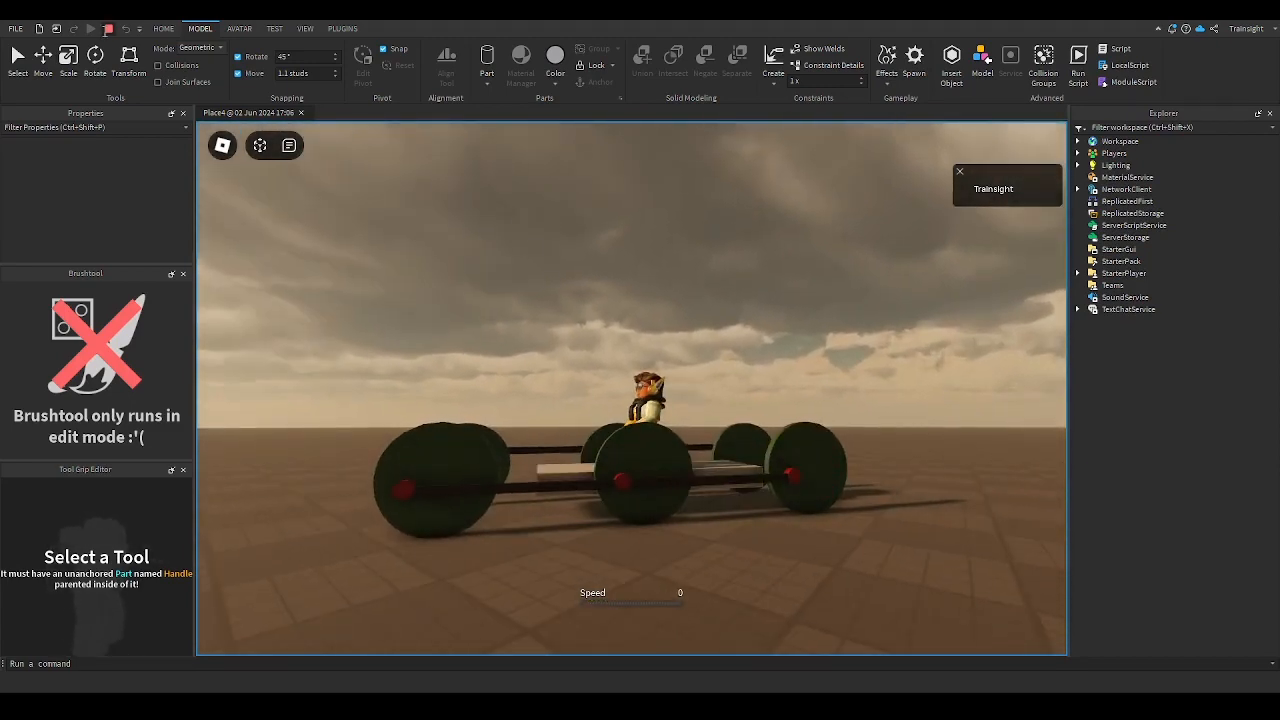
click(108, 28)
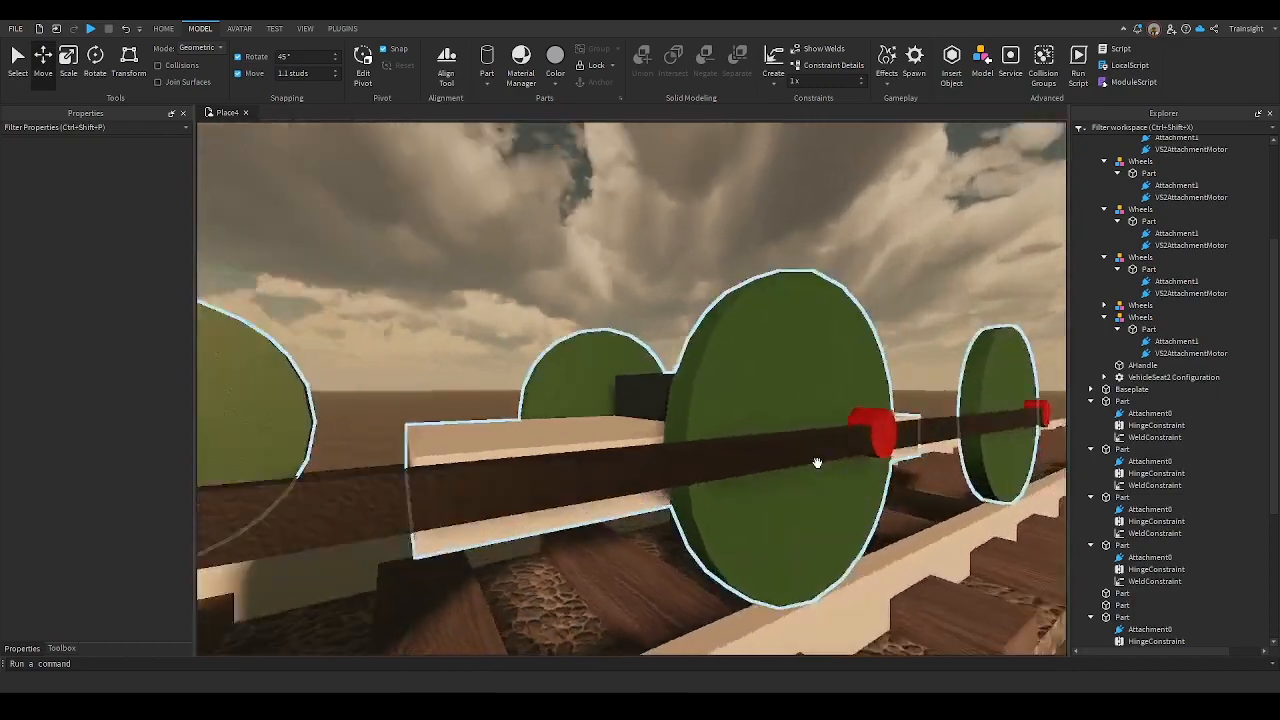
Insert a cylinder part and move it between the rails, a short distance along the track from the rail car
key(s)
right_drag(817, 462, 817, 462)
key(w)
key(w)
key(s)
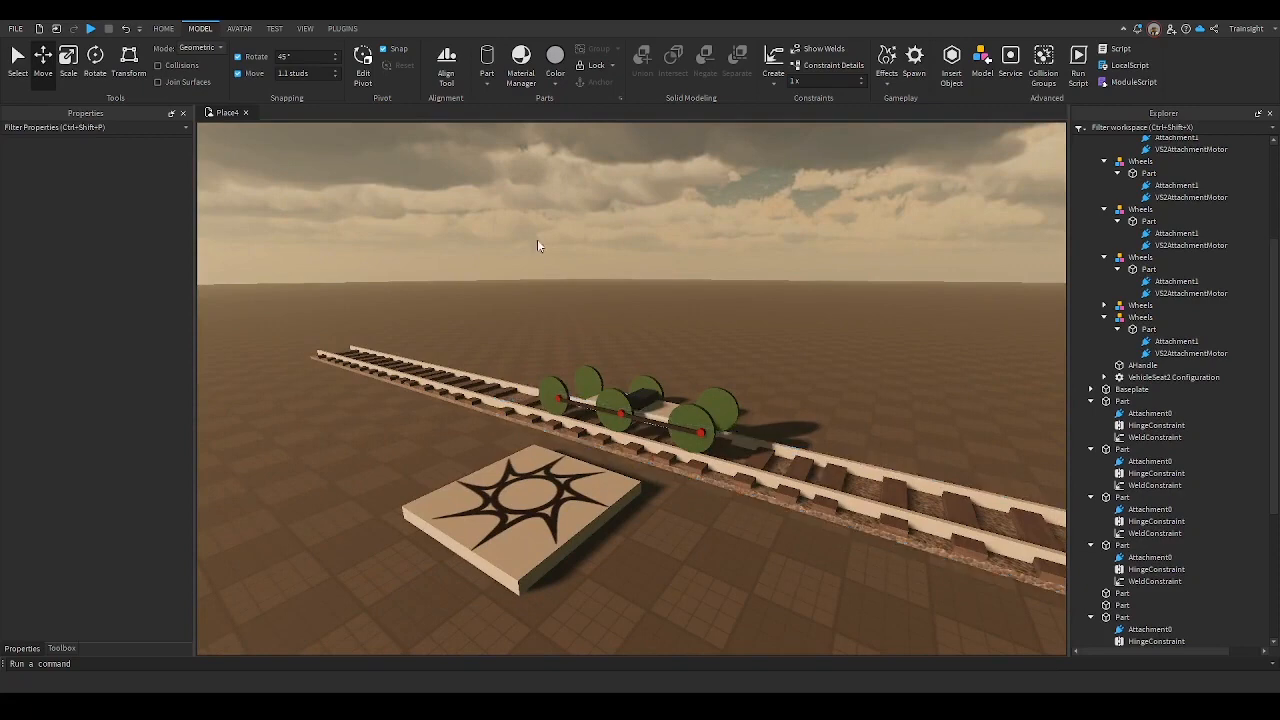
click(487, 62)
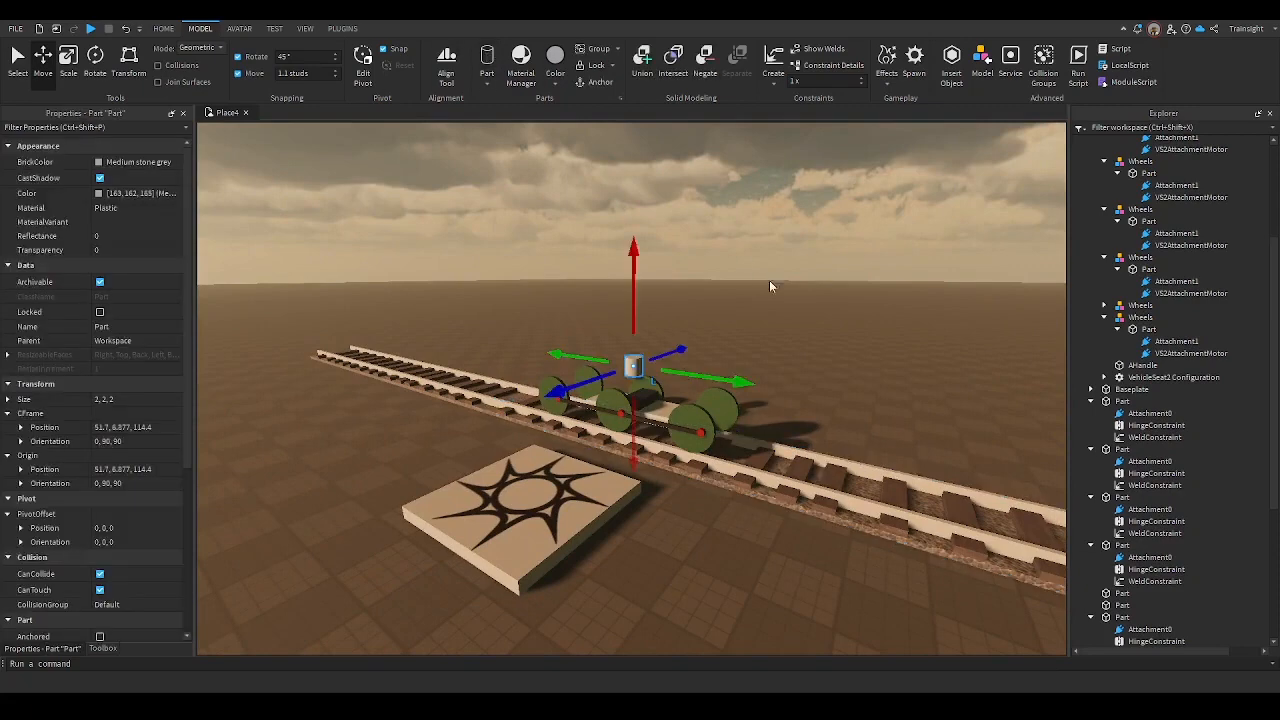
click(769, 280)
scroll(636, 324, up, 2)
click(635, 356)
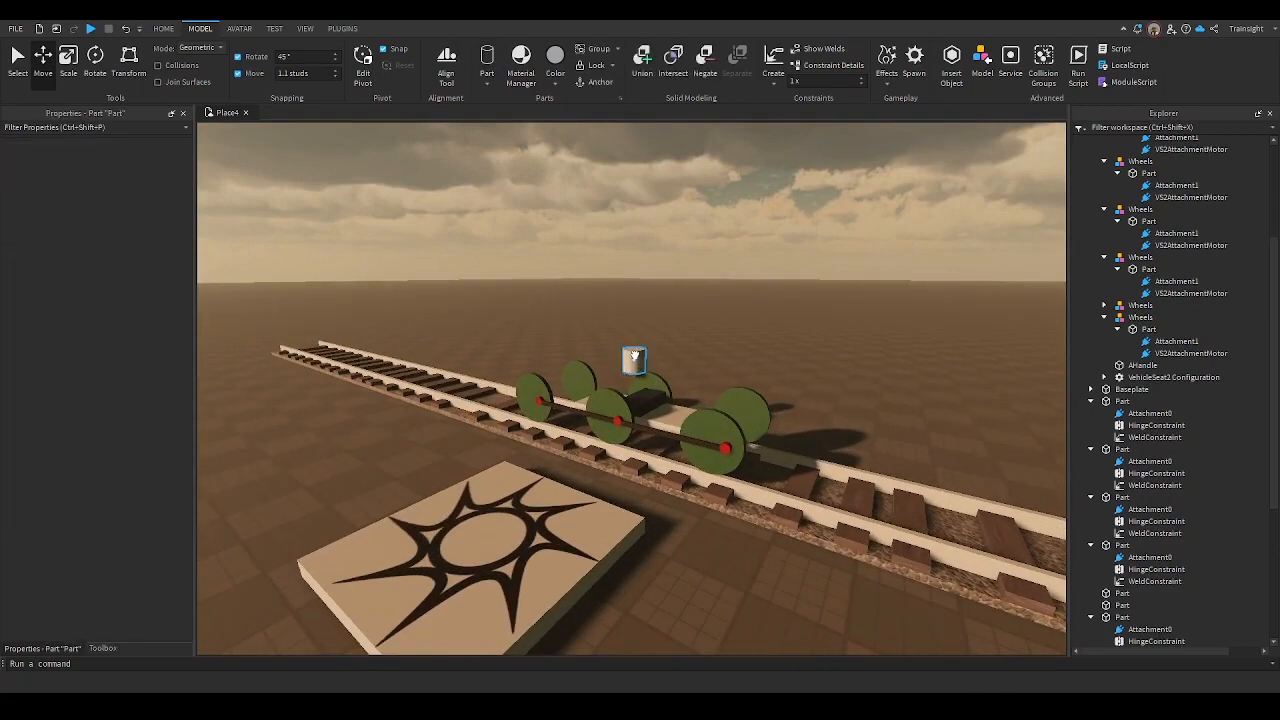
key(f)
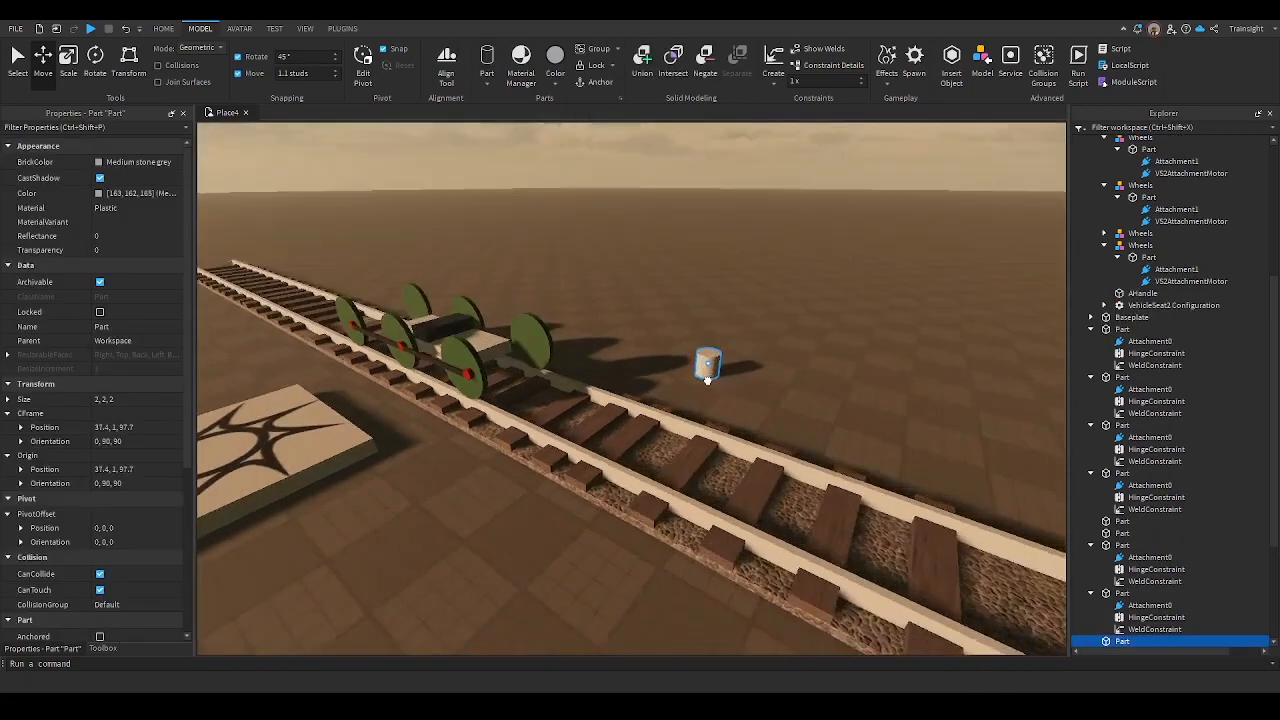
right_drag(457, 332, 452, 324)
key(w)
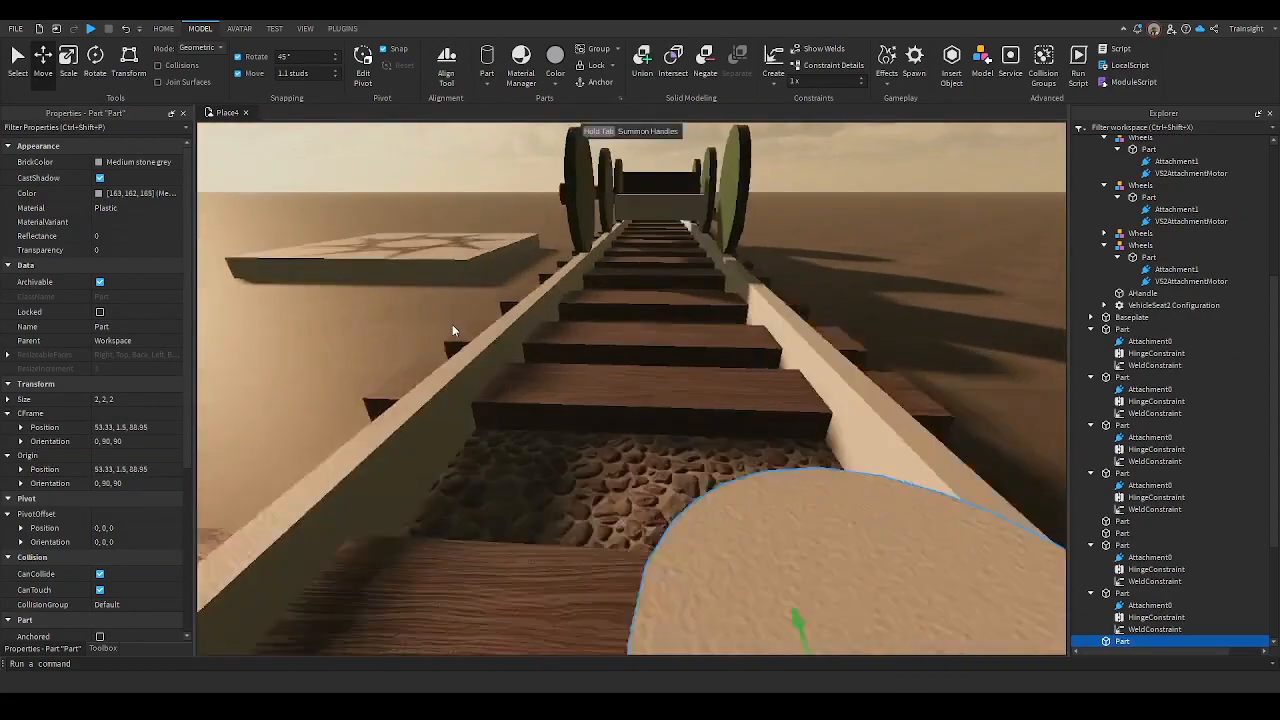
key(s)
Try to shrink the new cylinder to 0.9 × 0.9 × 2 studs, and undo the scaling
click(69, 57)
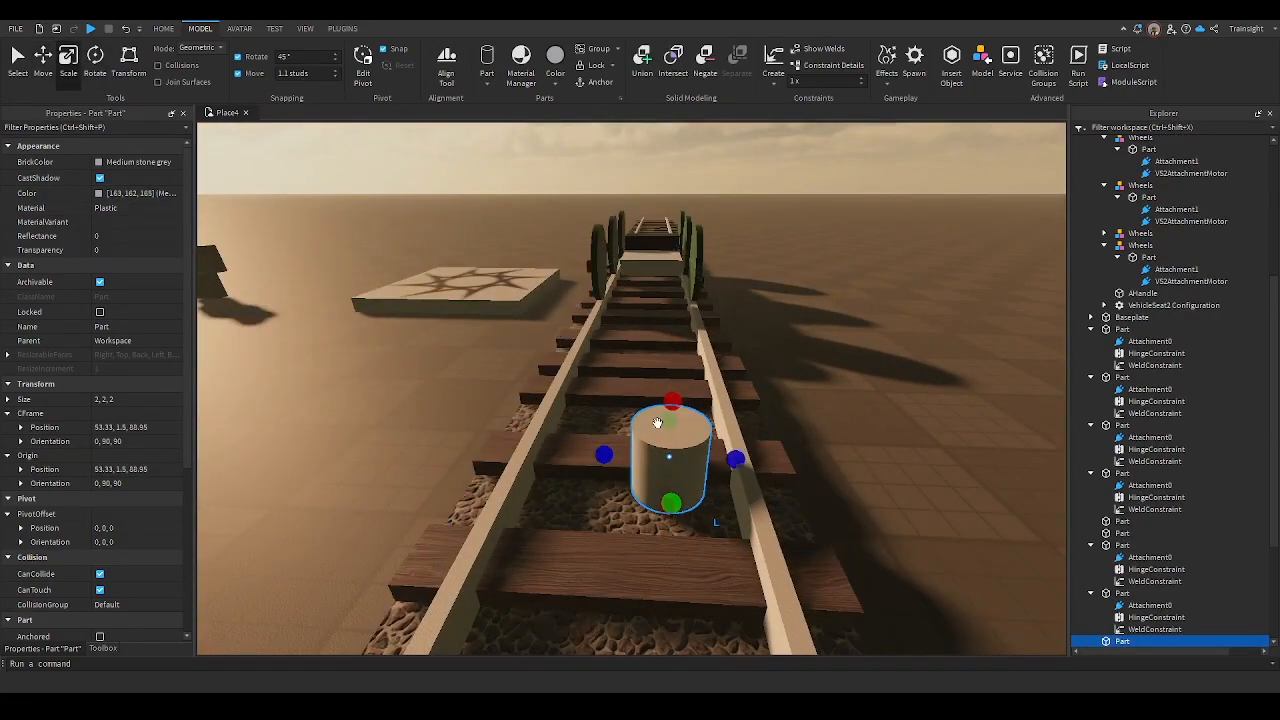
drag(667, 417, 670, 452)
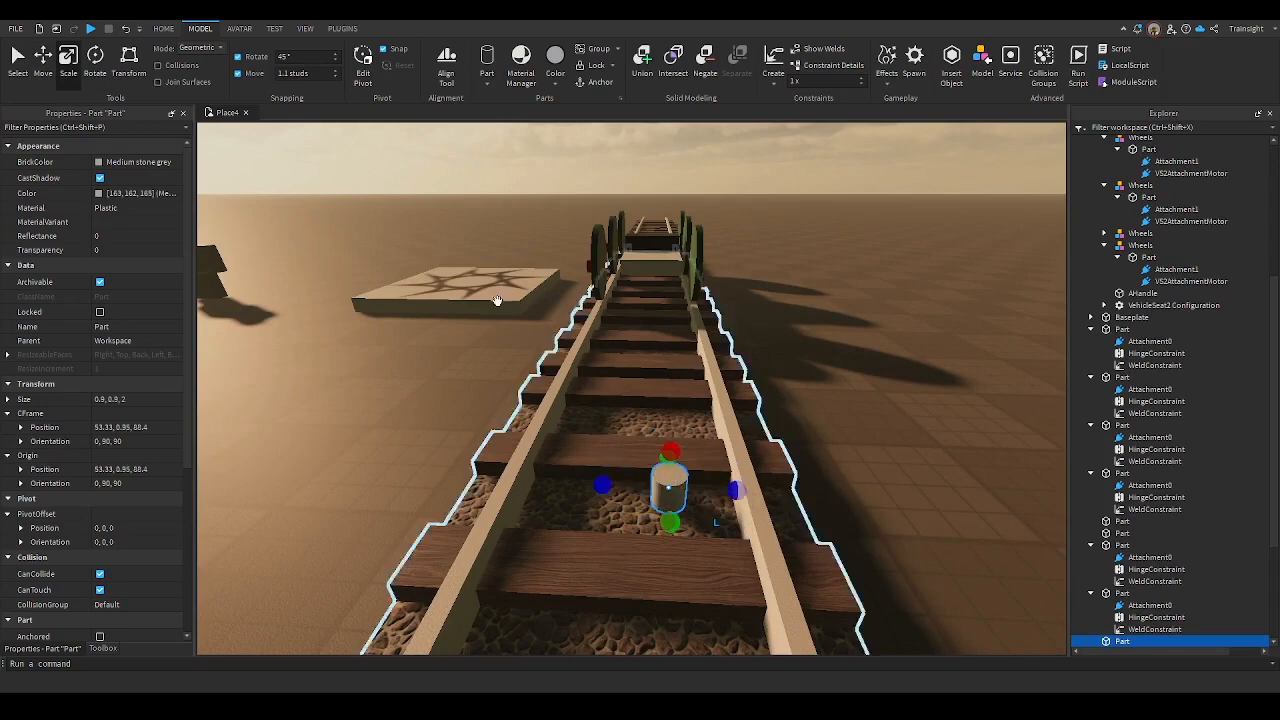
click(302, 74)
key(Return)
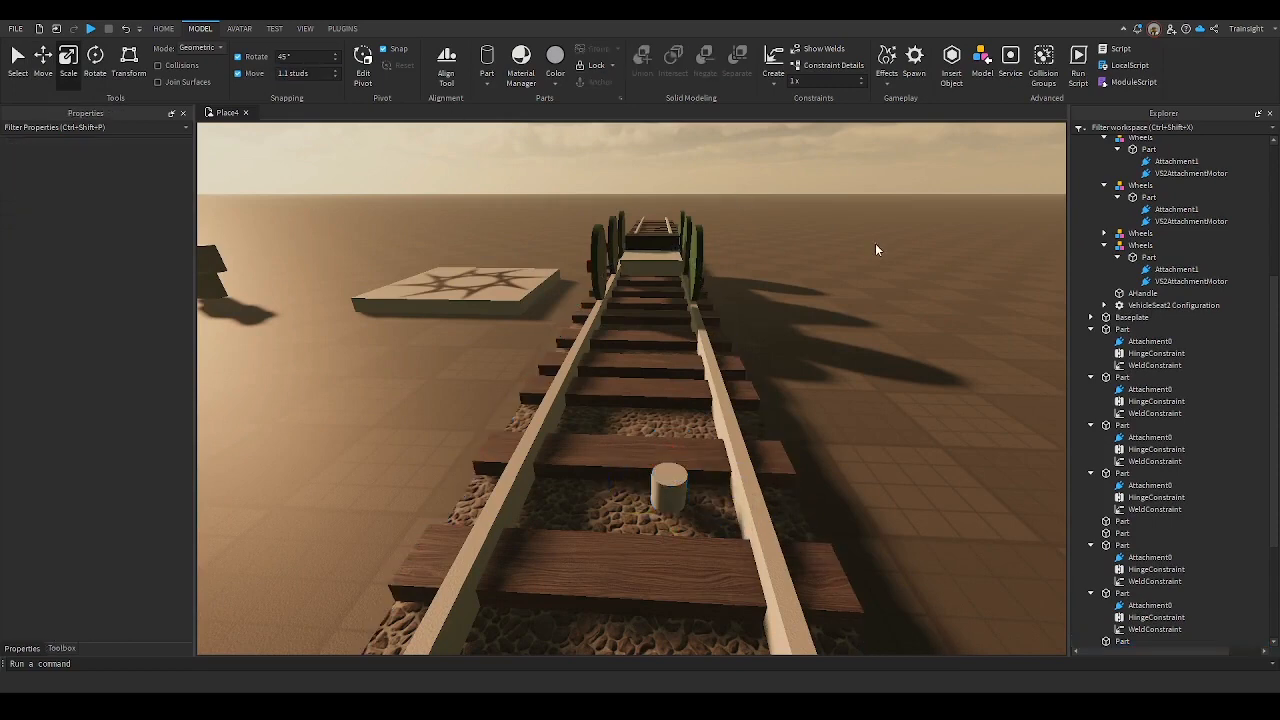
key(ctrl+z)
key(ctrl+z)
Set the move snap to 0.025 studs and scale the cylinder into a flat disc of 0.525 × 5.875 × 5.275 studs
click(315, 73)
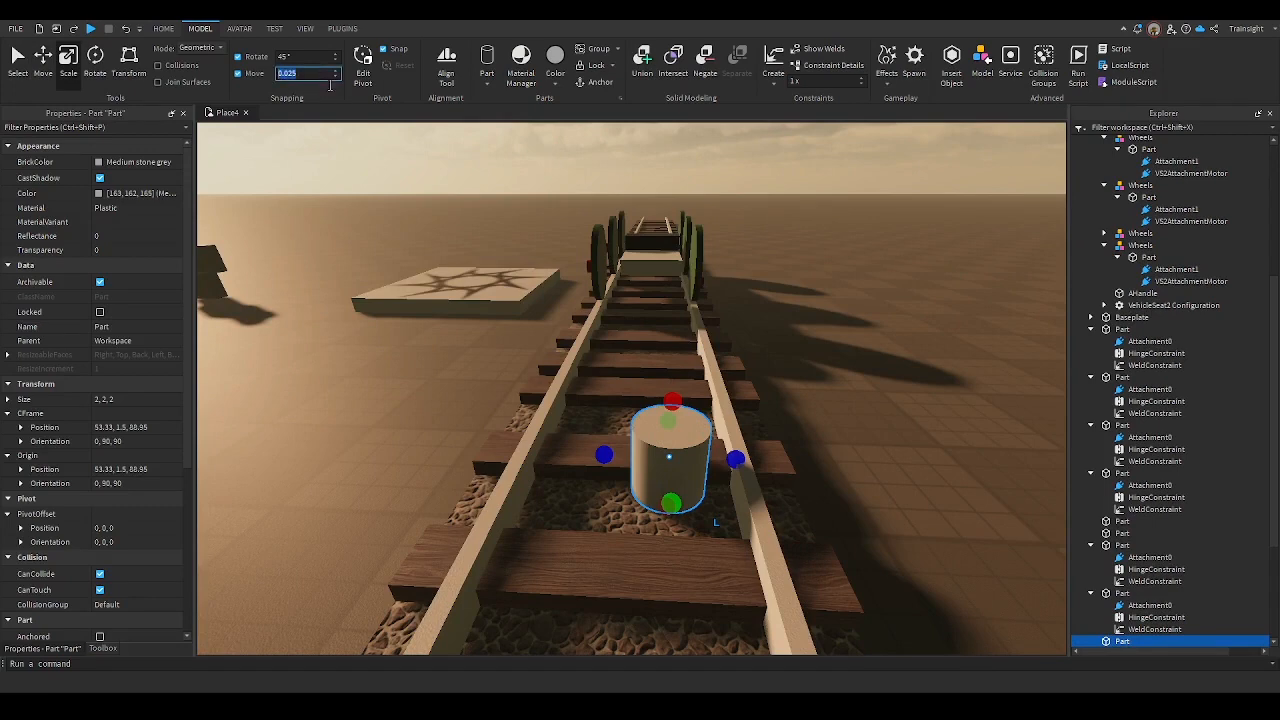
key(Return)
drag(603, 455, 517, 449)
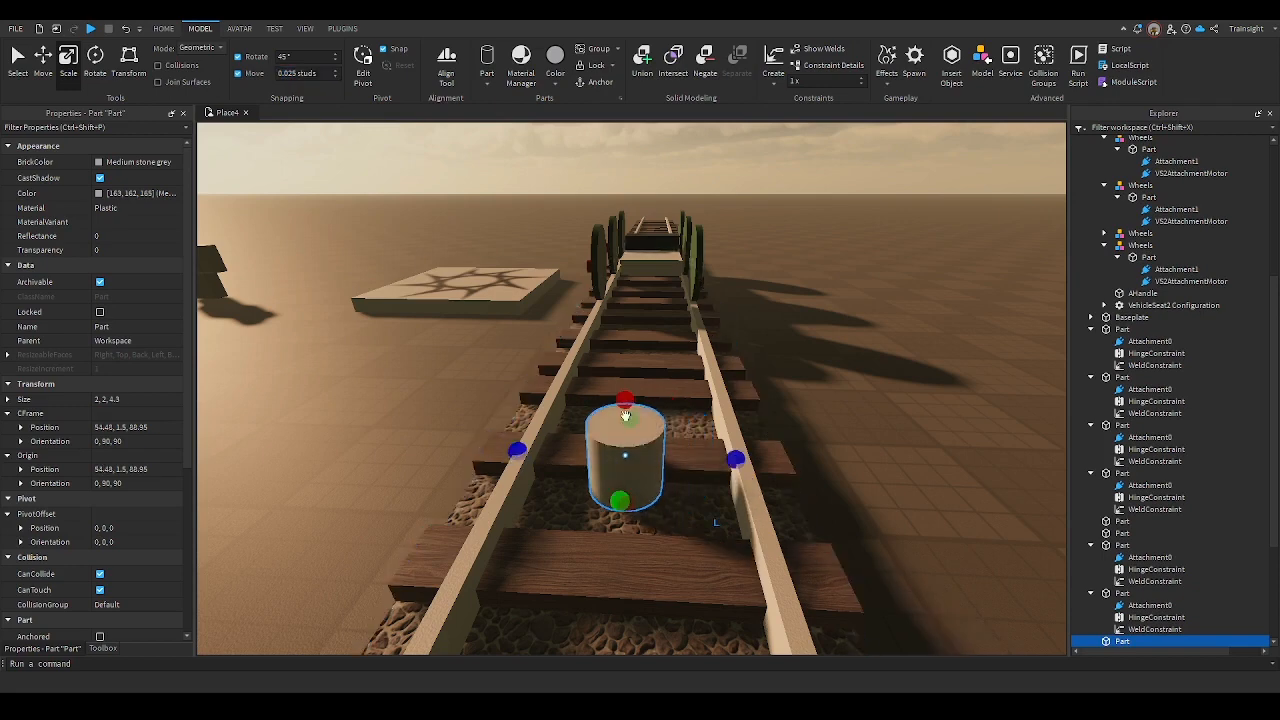
drag(625, 413, 649, 381)
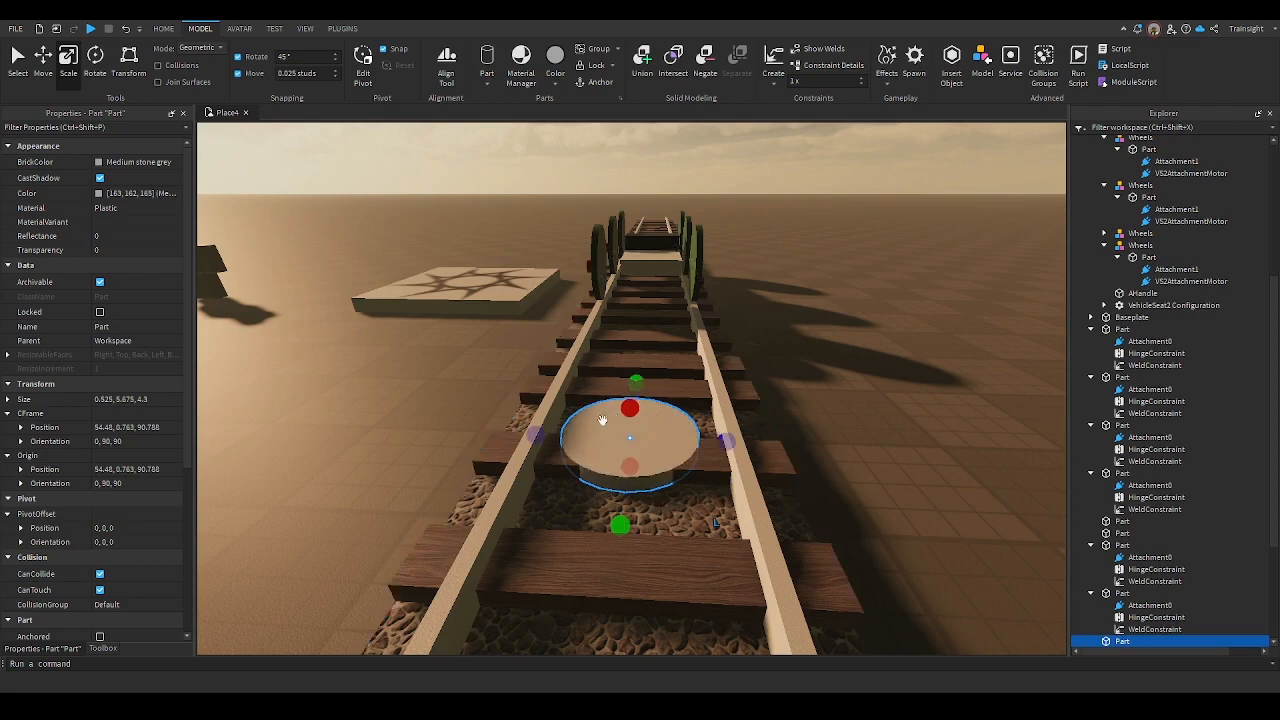
drag(535, 436, 525, 430)
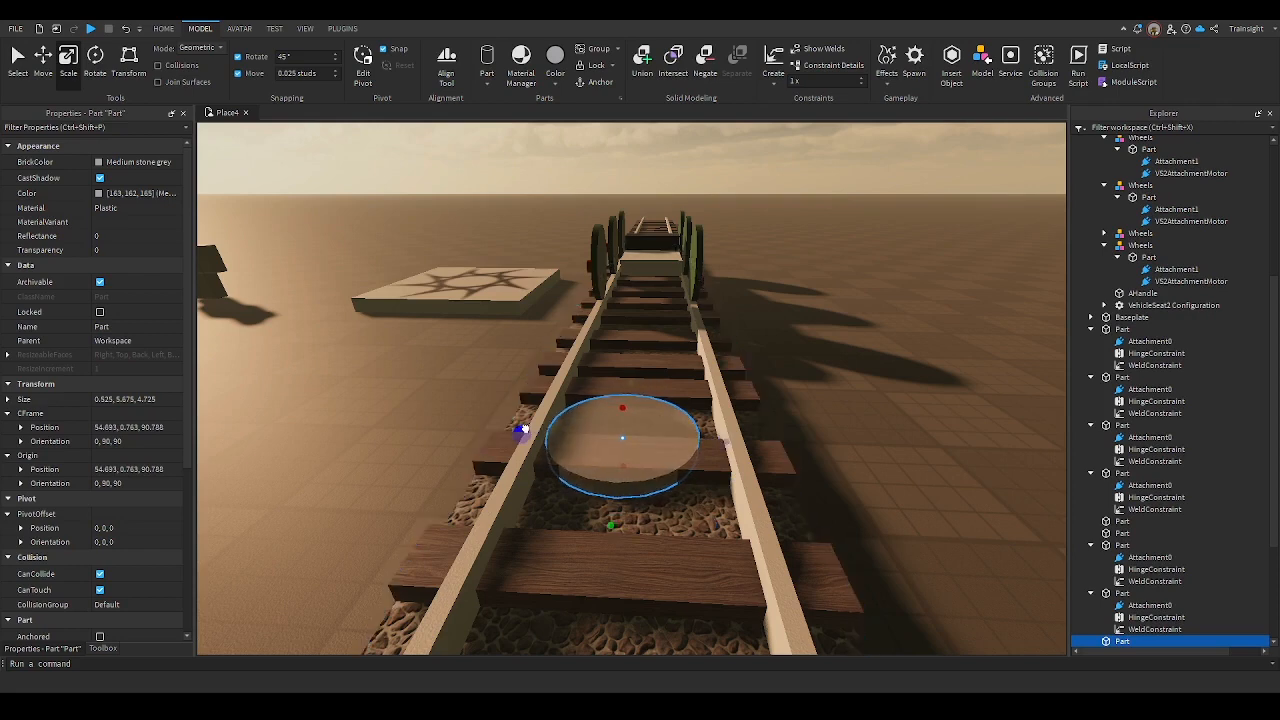
drag(712, 440, 745, 443)
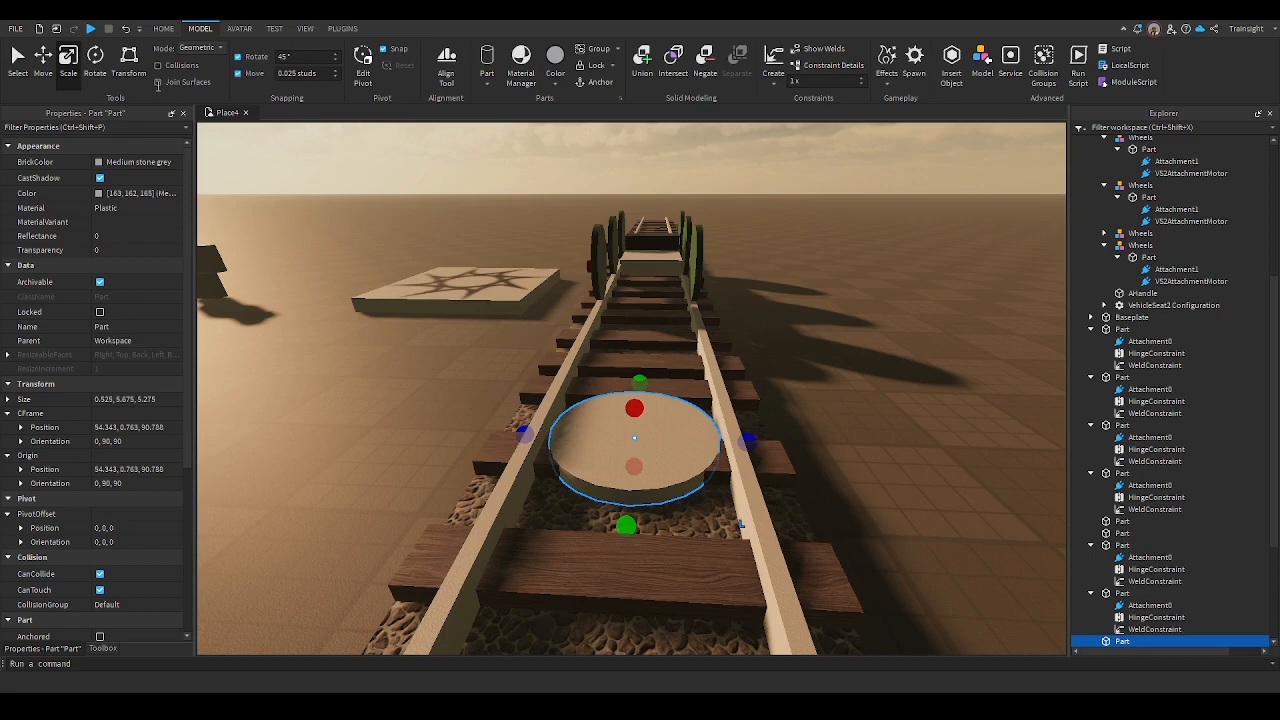
With Join Surfaces enabled, widen the disc to 5.425 studs across the rails, and disable Join Surfaces
mouse_move(523, 434)
mouse_down()
mouse_move(491, 429)
mouse_move(524, 437)
mouse_up()
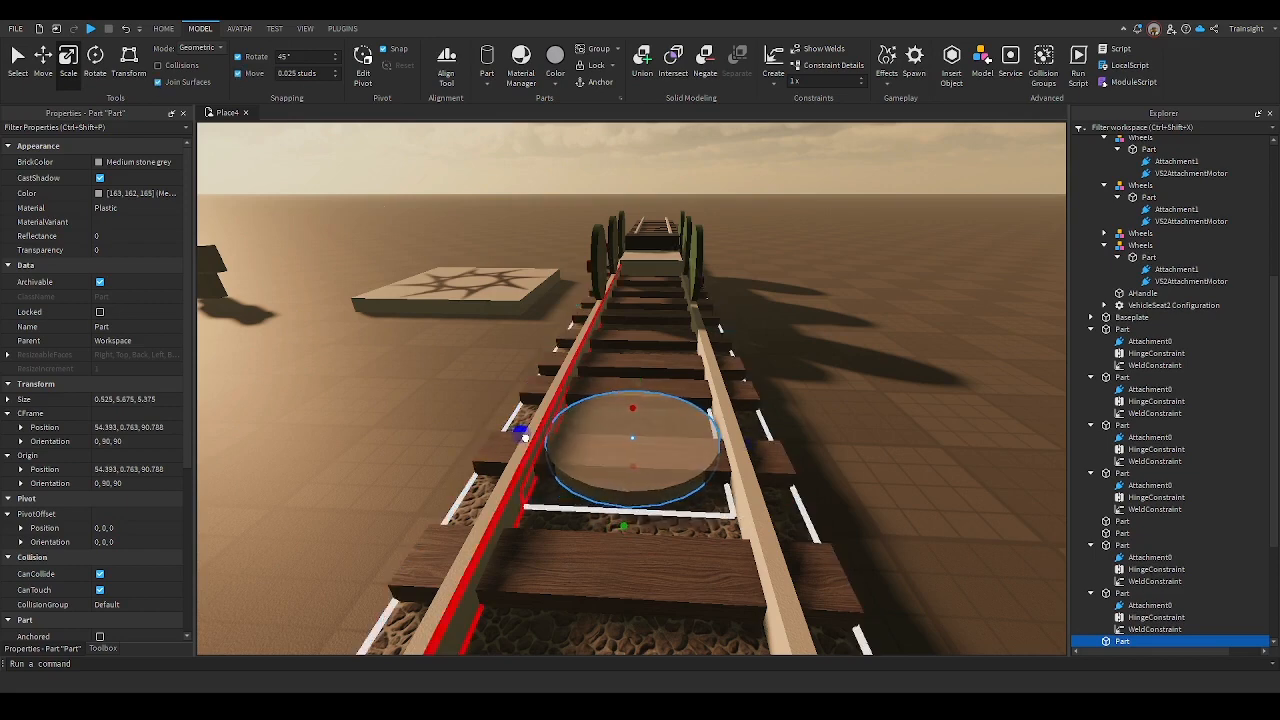
drag(745, 442, 748, 445)
click(158, 84)
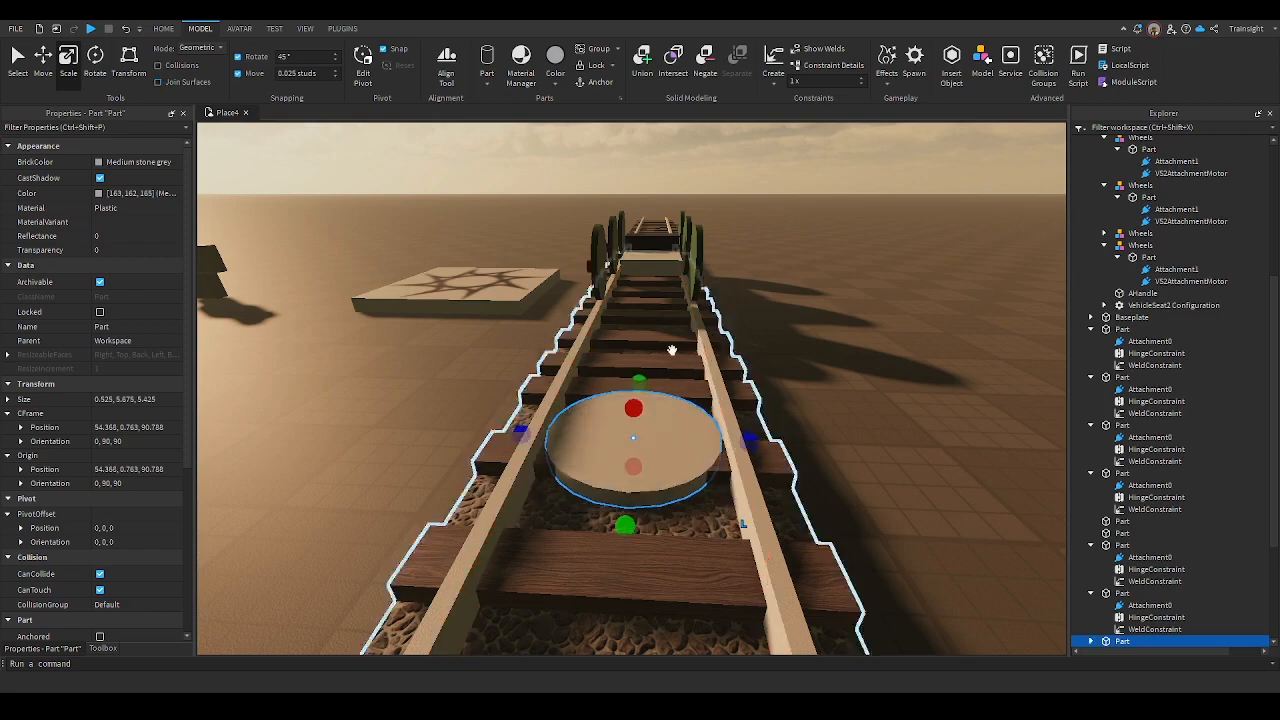
Expand the new disc part in the object hierarchy and select the Weld inside it
scroll(1209, 543, down, 3)
click(1091, 540)
click(1190, 551)
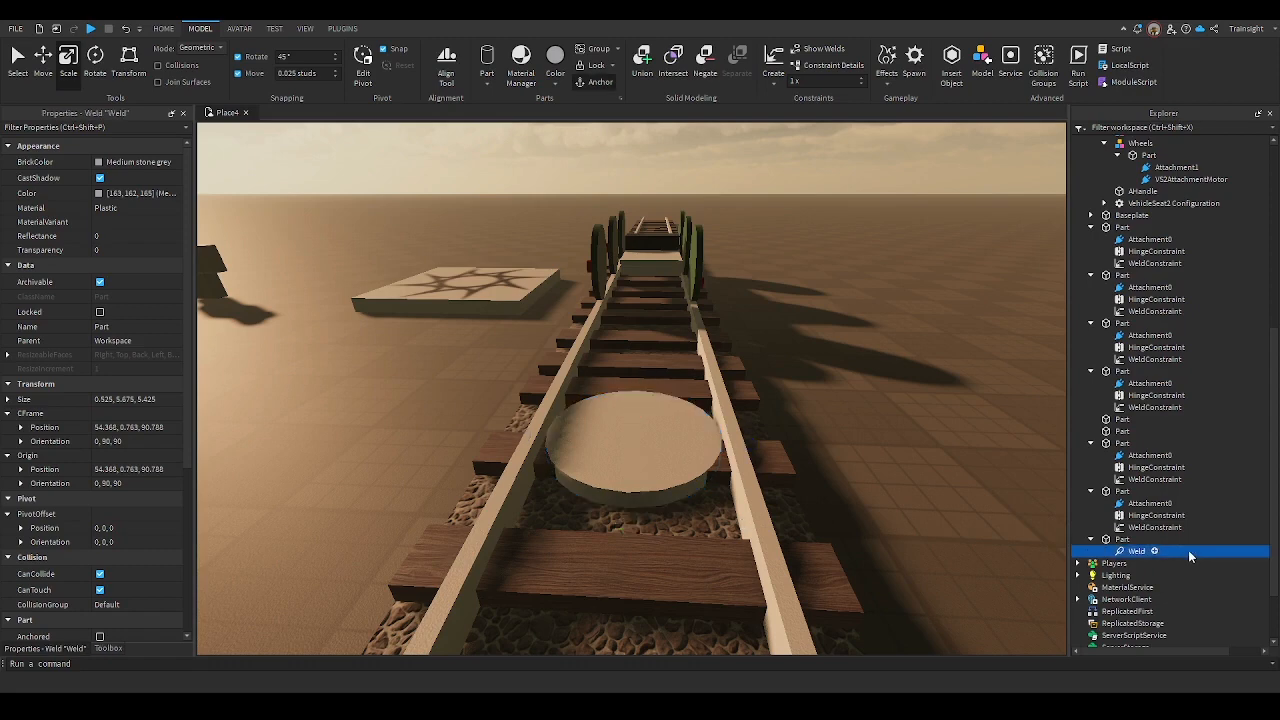
Delete the Weld inside the disc part, and switch the drag mode to Physical and back to Geometric
key(Delete)
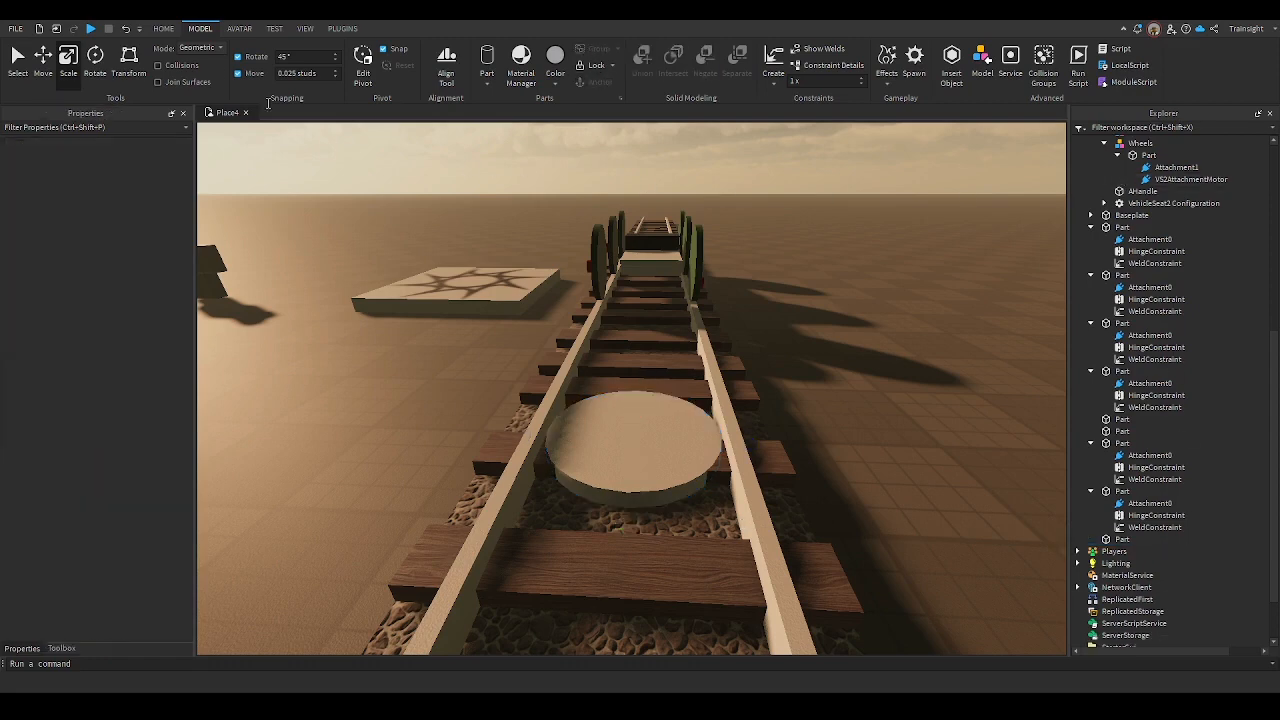
click(195, 75)
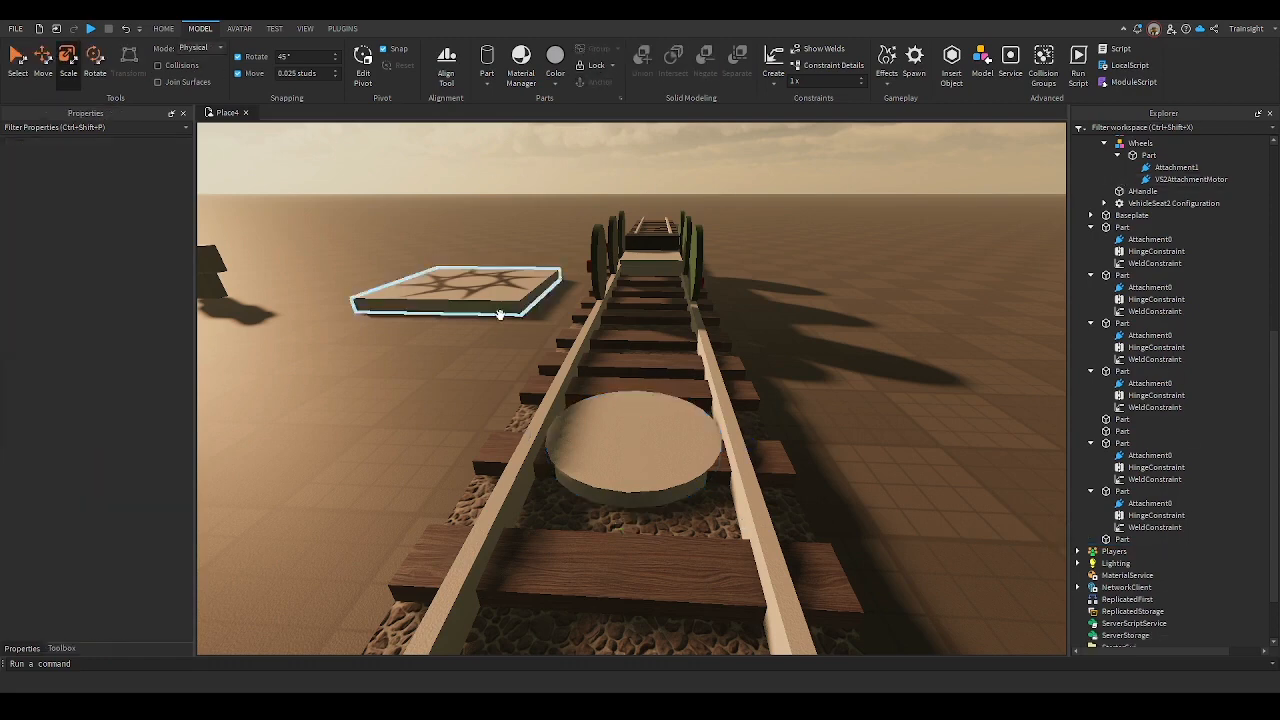
click(544, 405)
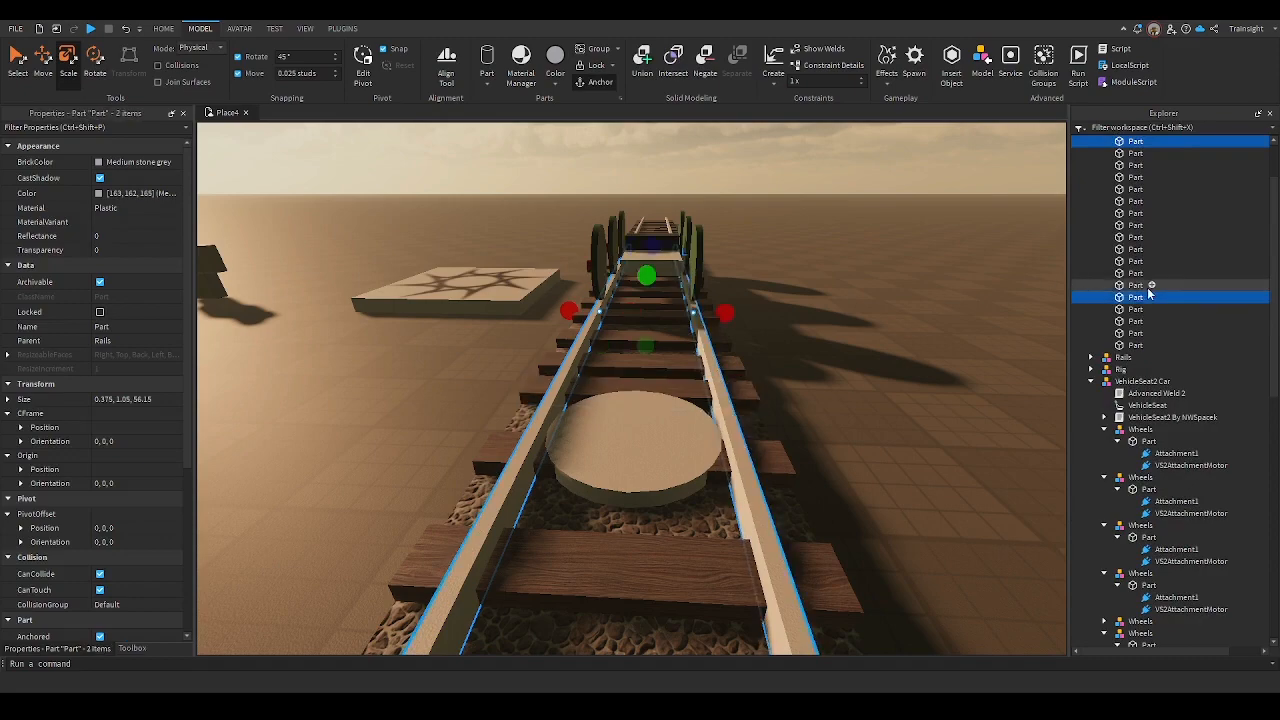
click(762, 281)
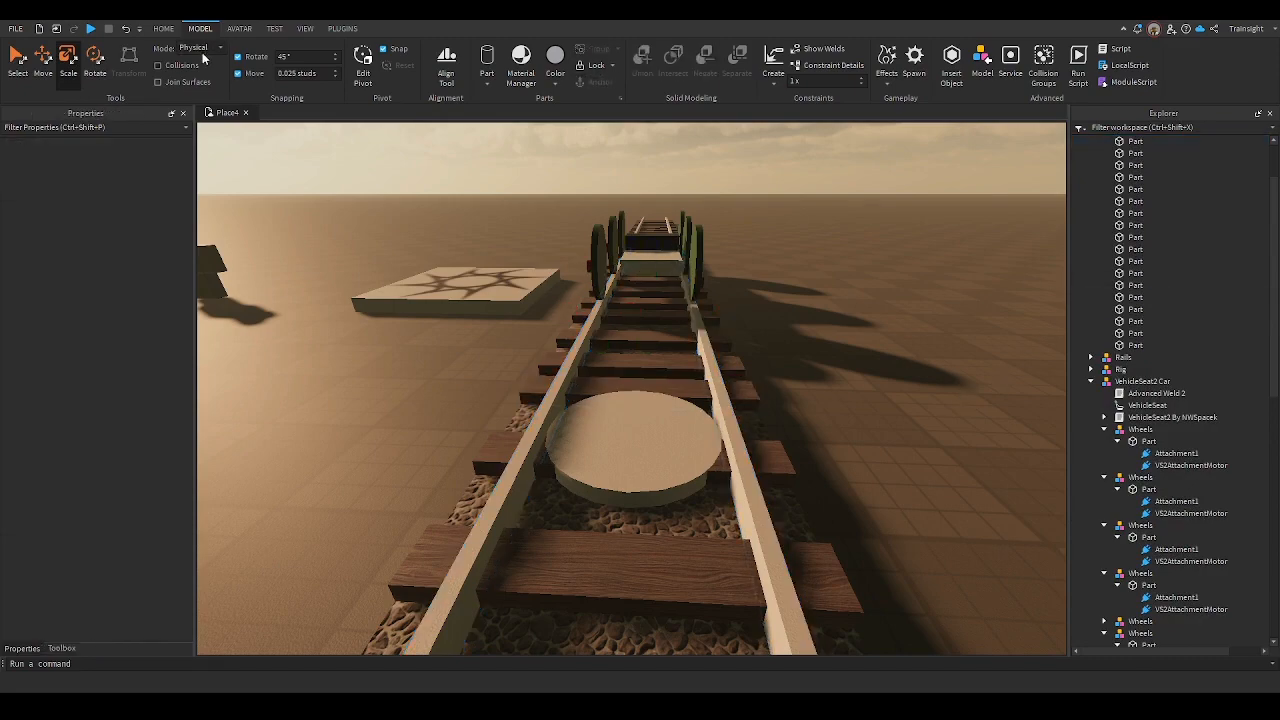
click(203, 51)
Scale the disc between the rails from its upper and lower faces to a thickness of 0.225 studs
click(640, 442)
key(w)
right_drag(288, 238, 546, 405)
drag(583, 424, 581, 407)
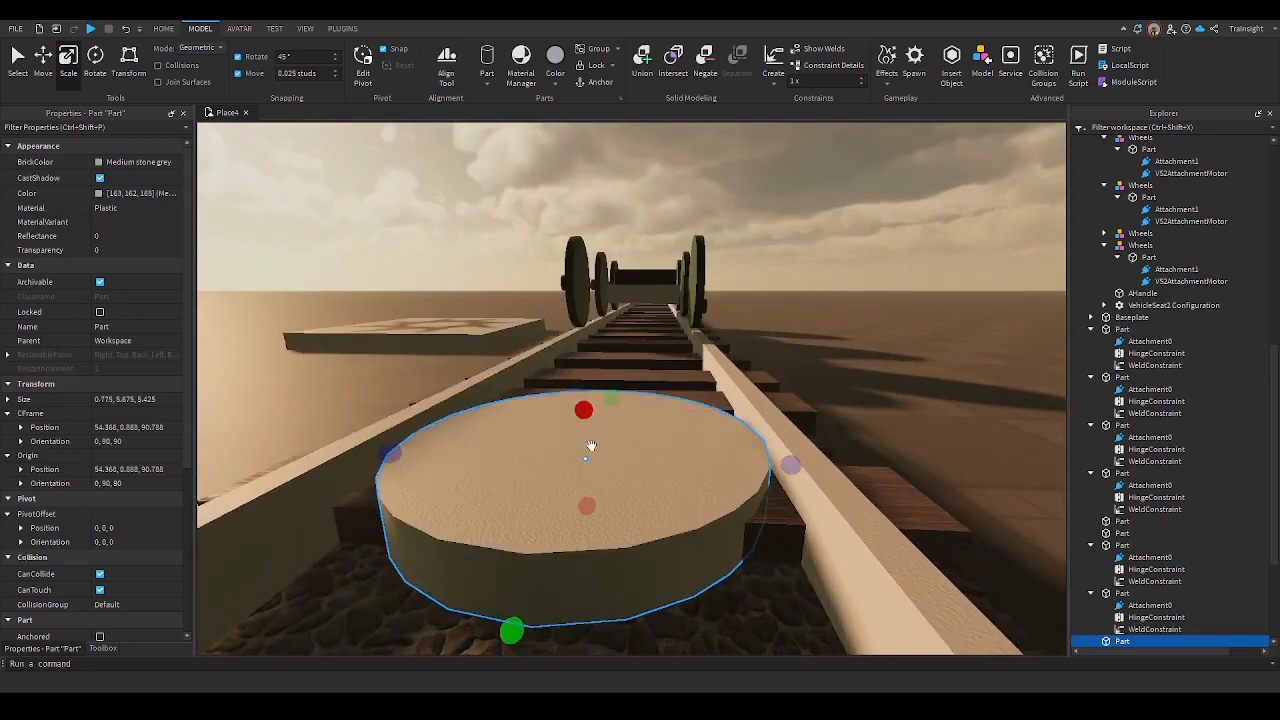
drag(583, 514, 584, 466)
drag(596, 408, 594, 398)
Position the disc and a duplicate of it under opposite ends of the car, at Z 106.963 and Z 118.488
click(43, 62)
right_drag(520, 420, 520, 420)
key(a)
mouse_move(635, 406)
mouse_down()
mouse_move(591, 398)
mouse_move(610, 402)
mouse_up()
key(ctrl+d)
key(a)
key(a)
key(w)
right_drag(524, 498, 524, 498)
key(d)
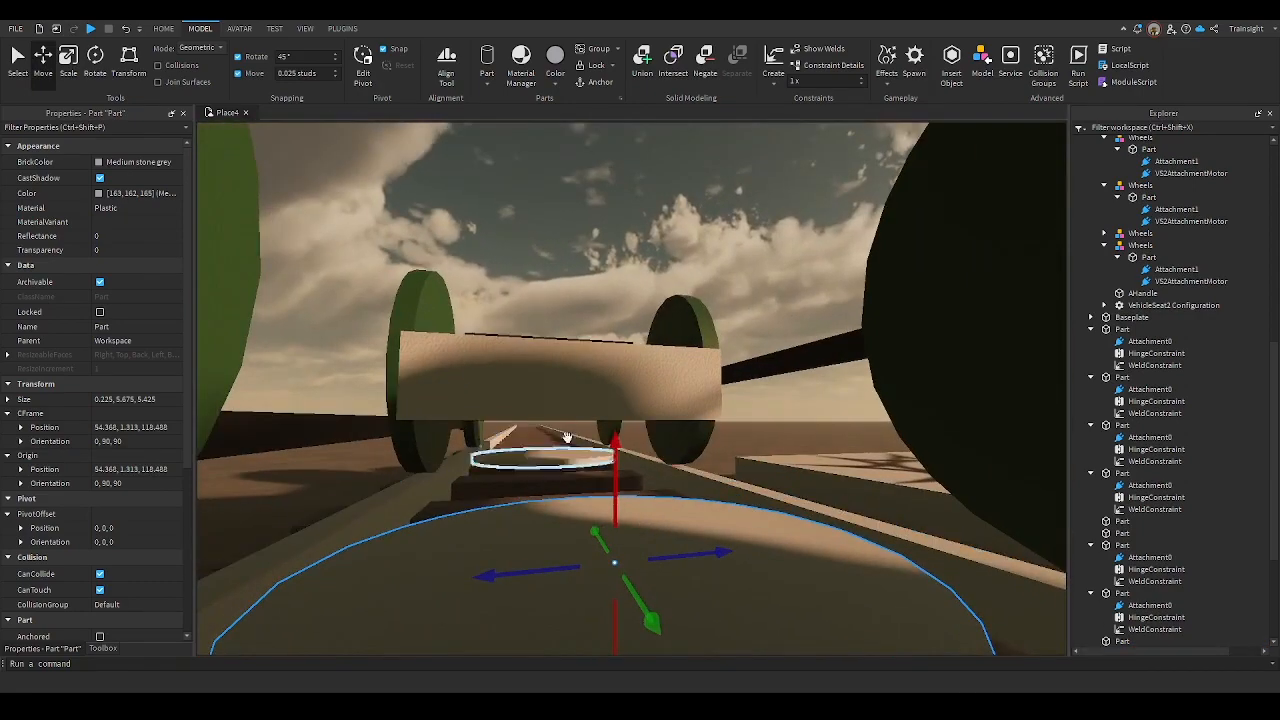
Attach each of the two discs to the car body with a WeldConstraint
click(775, 57)
click(514, 374)
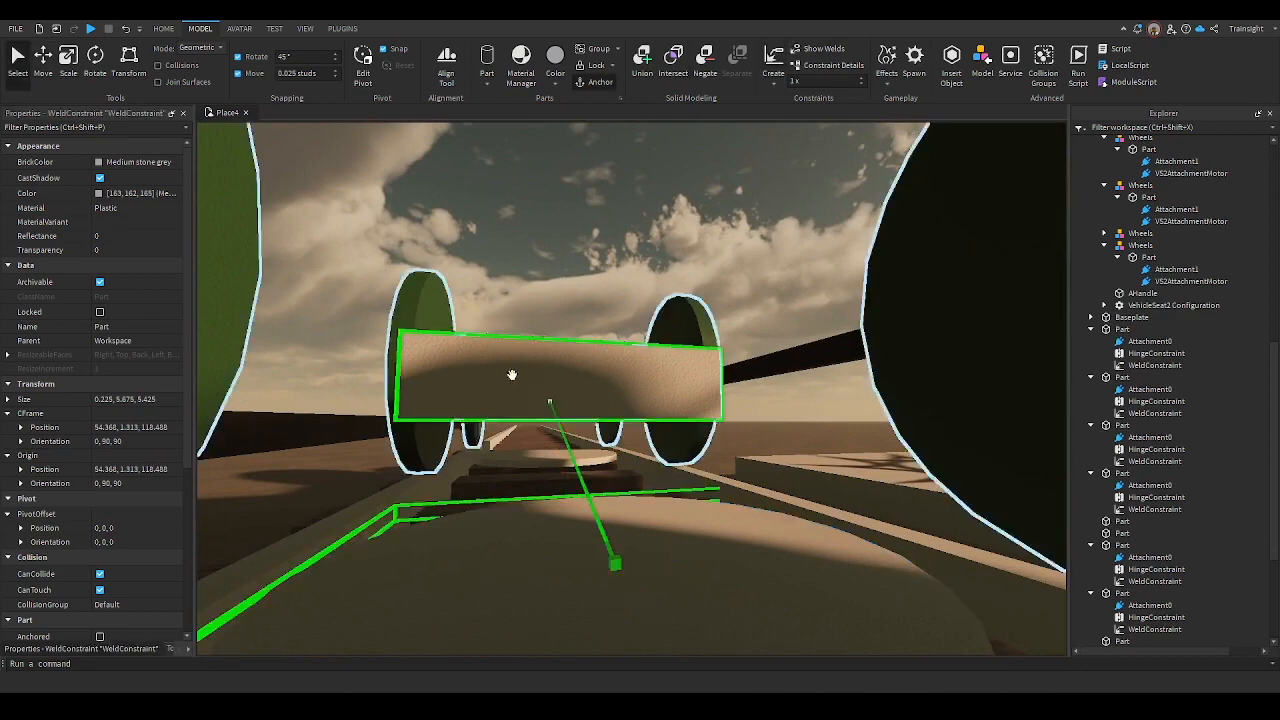
click(666, 230)
click(774, 57)
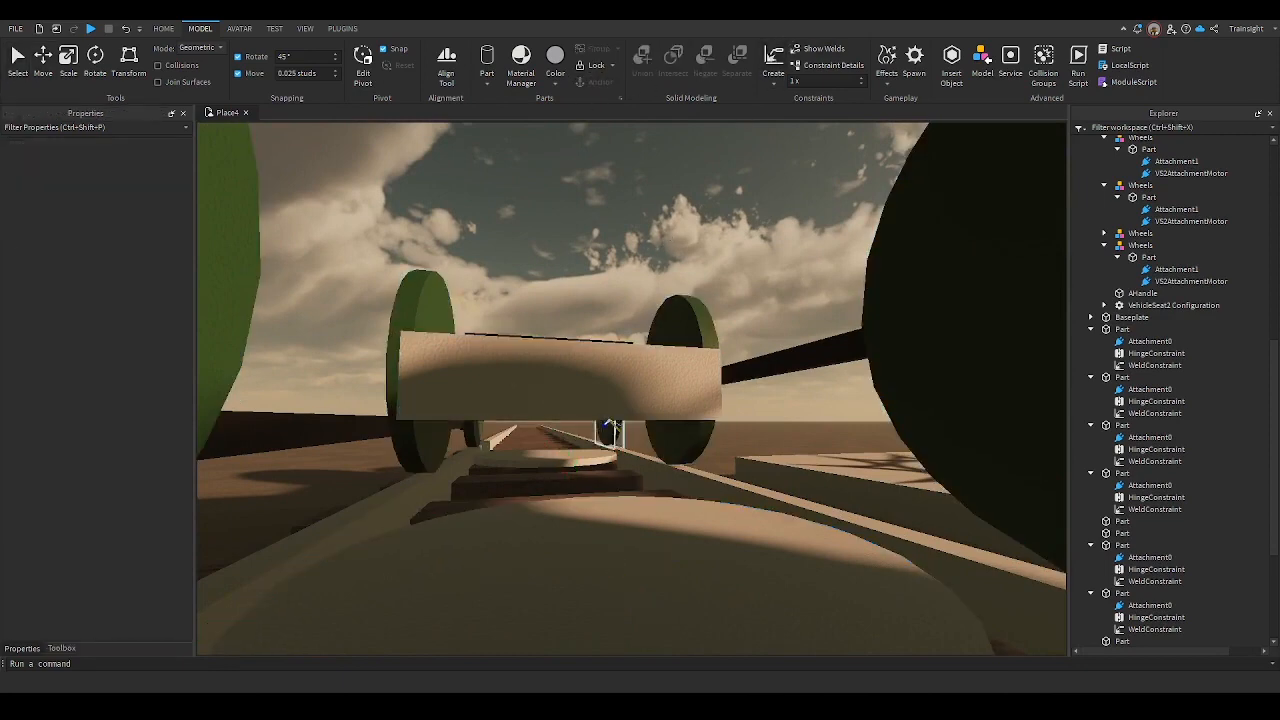
click(578, 453)
click(598, 382)
click(735, 222)
Group the rod and its three hubs on the spawn-pad side of the car into a model named Left Rod
key(s)
right_drag(743, 214, 743, 214)
key(s)
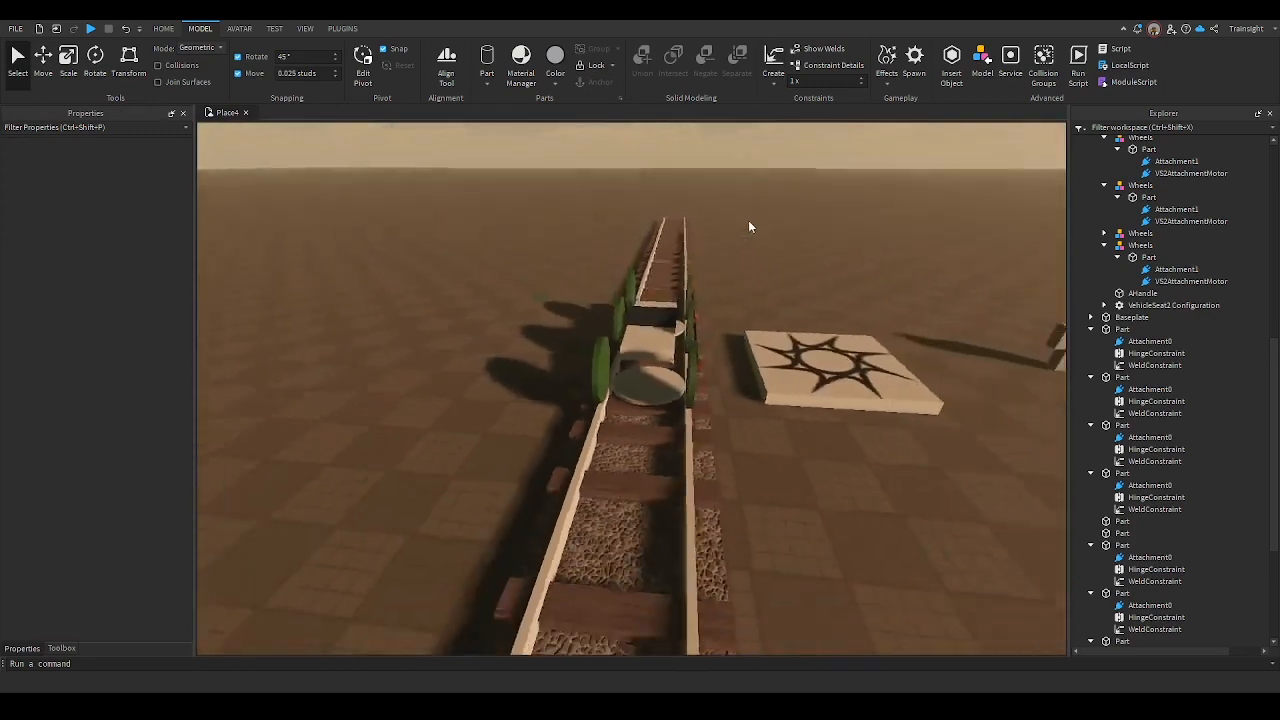
key(d)
drag(726, 477, 620, 285)
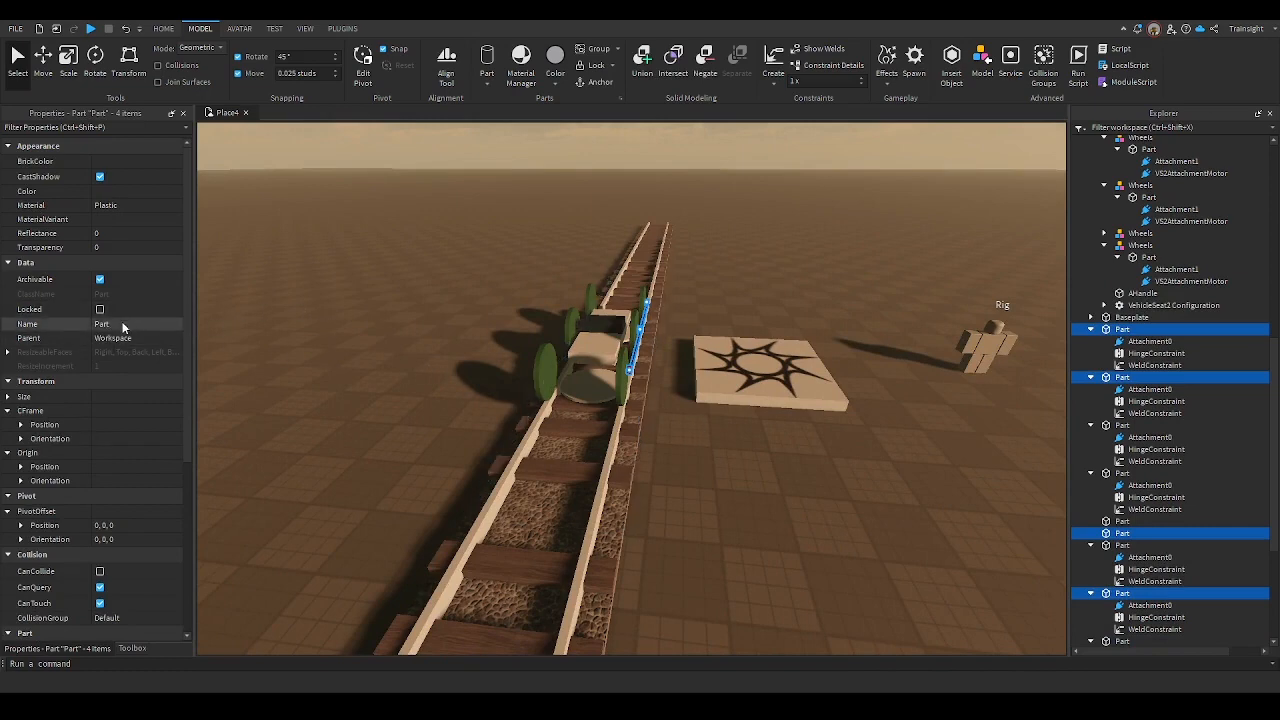
click(599, 48)
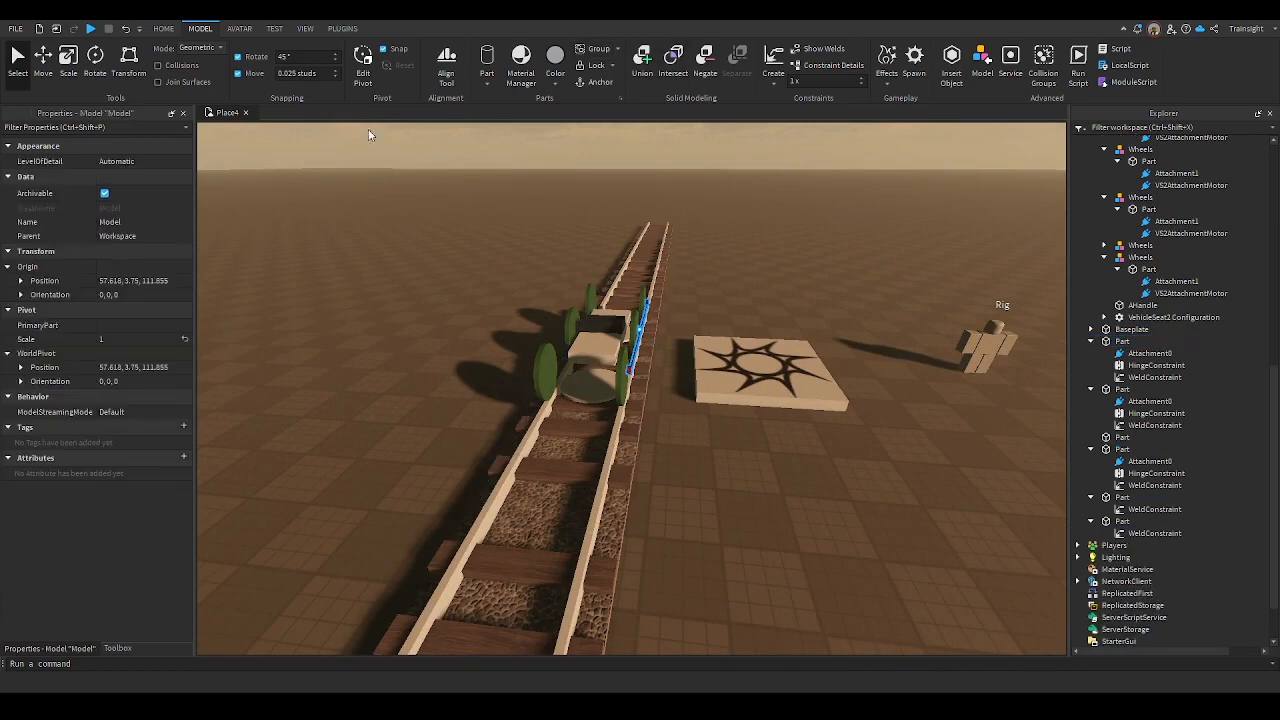
click(110, 221)
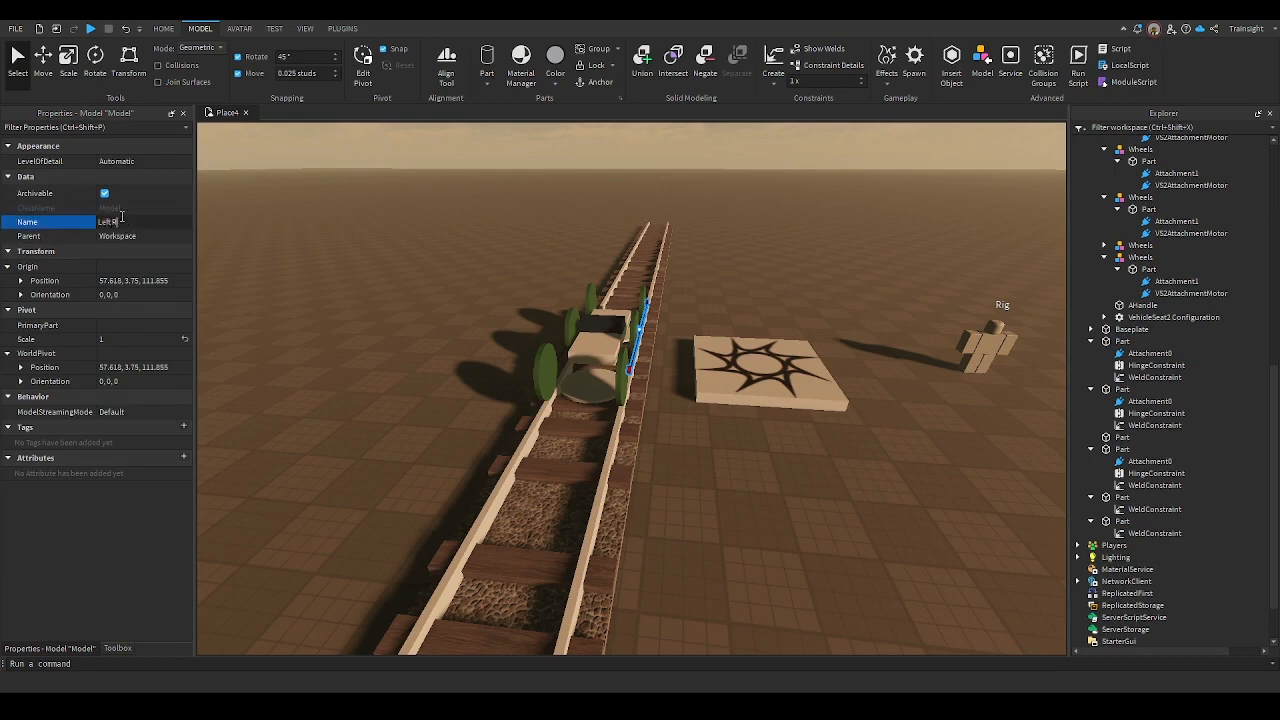
key(Return)
Group the rod and its three hubs on the side of the car away from the spawn pad into a model
click(357, 326)
key(a)
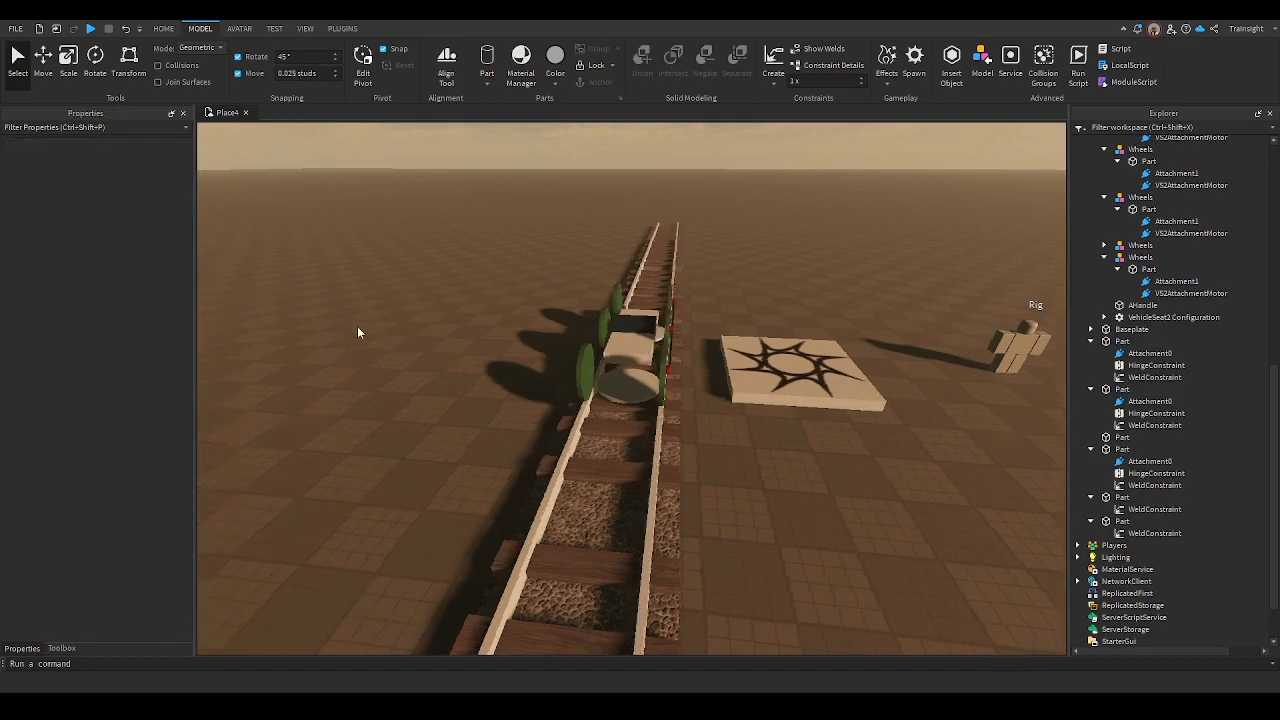
right_drag(357, 326, 385, 320)
drag(566, 261, 720, 508)
ctrl+click(791, 472)
key(a)
right_drag(791, 472, 793, 473)
ctrl+click(732, 507)
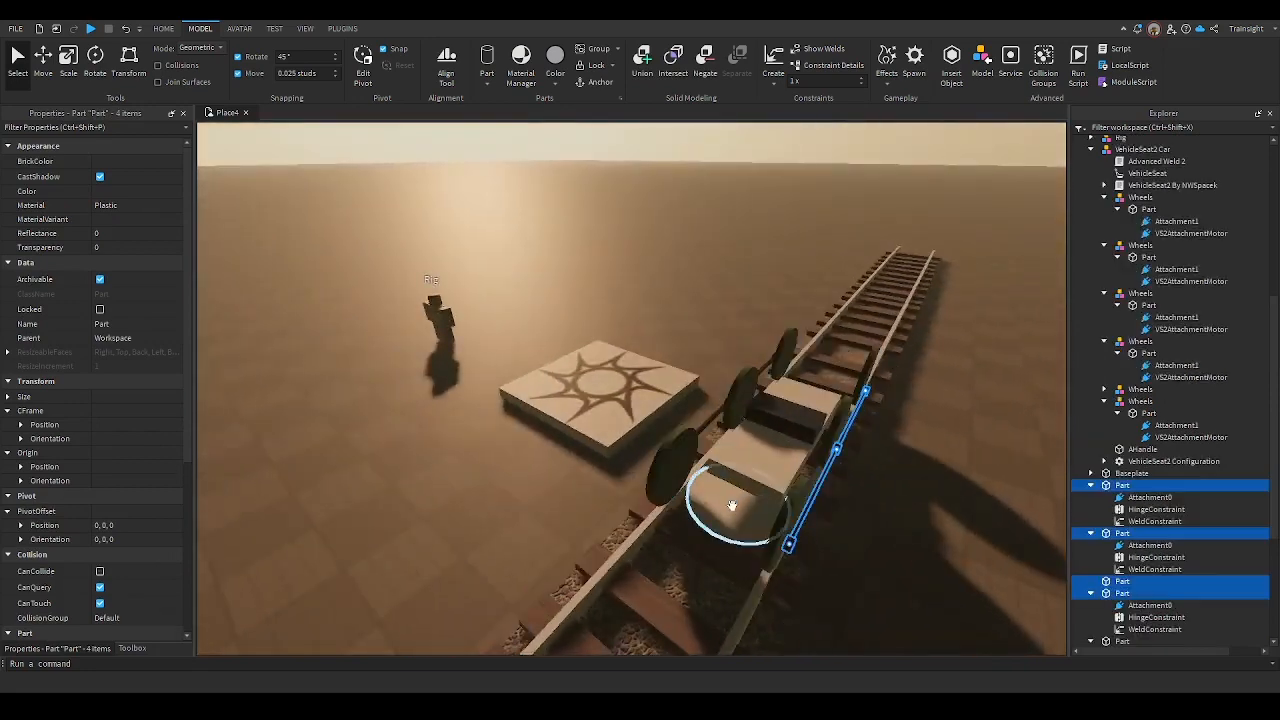
key(w)
right_drag(732, 507, 734, 509)
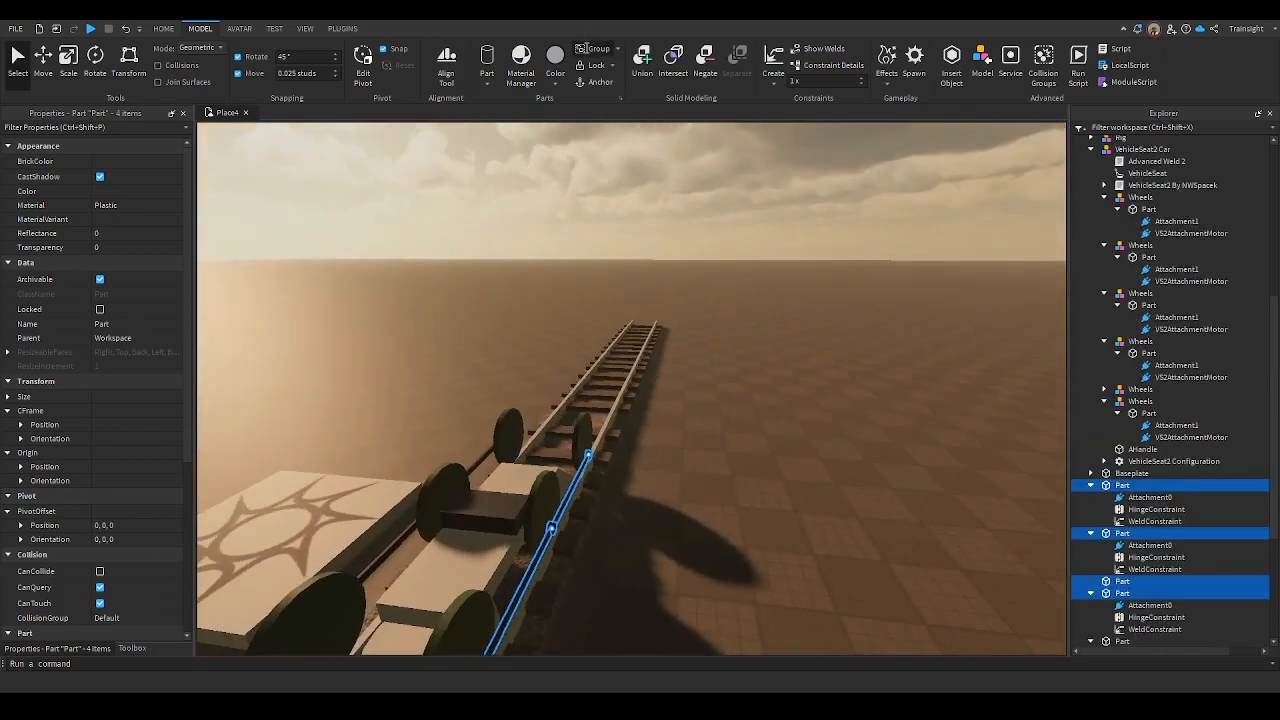
click(587, 48)
right_drag(704, 404, 704, 409)
key(s)
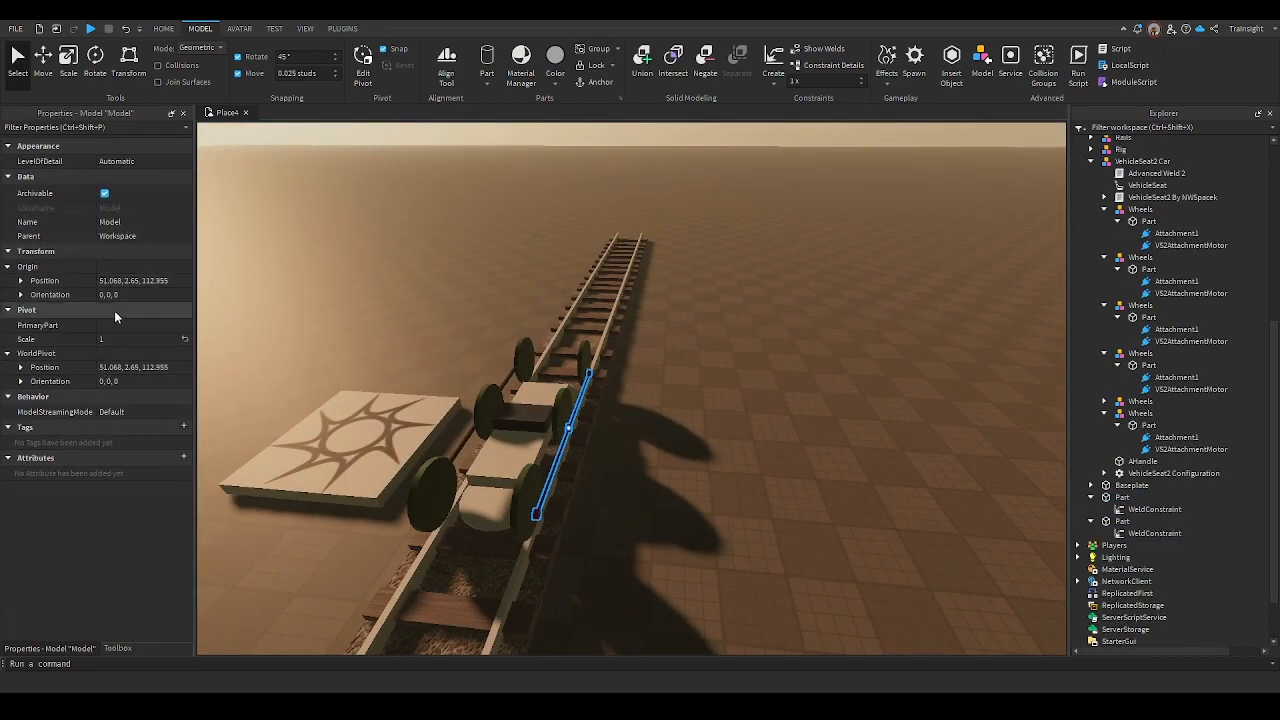
Name the newly grouped rod model Left Rod
click(121, 221)
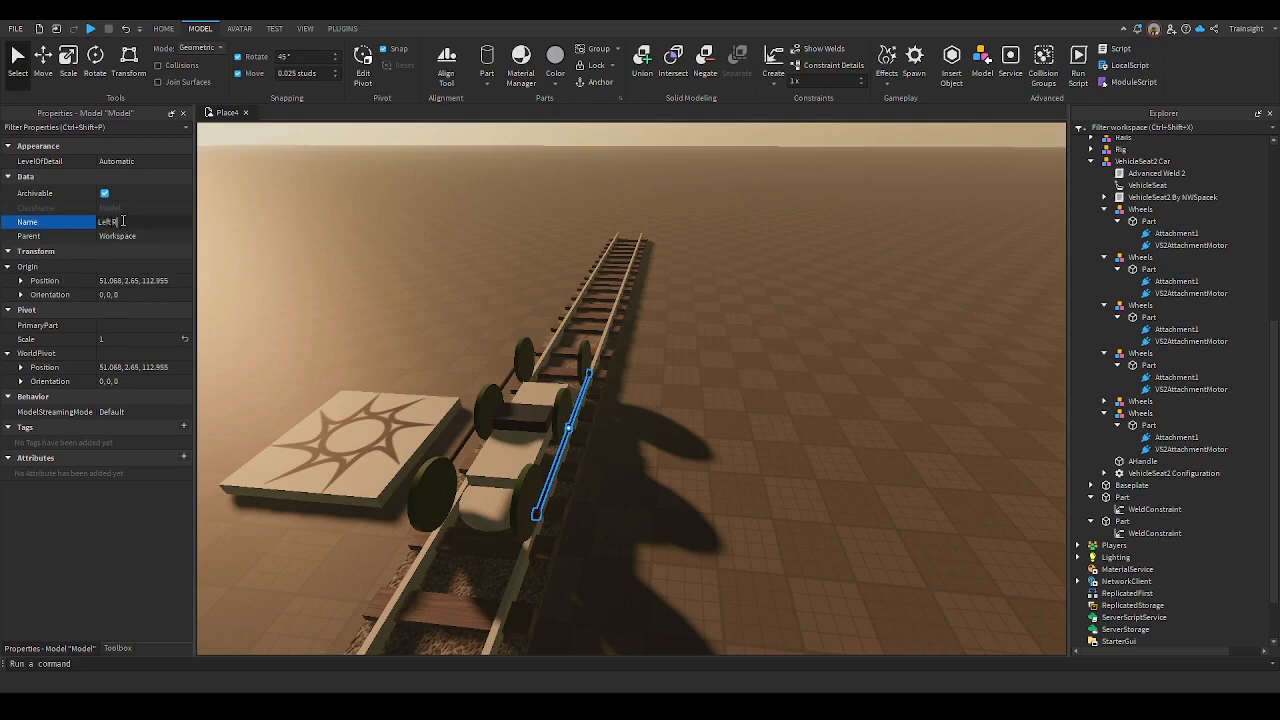
text(Left Rod)
key(Return)
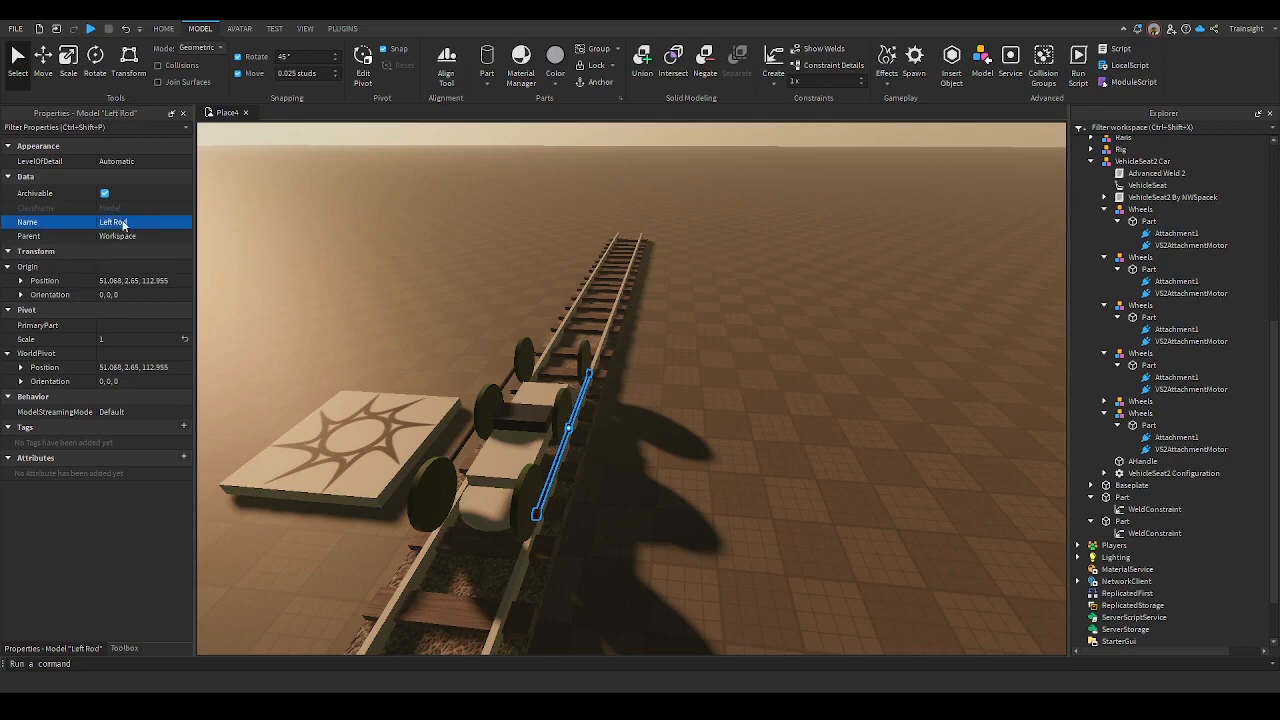
Select both welded discs beneath the car and rename them Gliders
click(656, 475)
key(a)
click(597, 522)
key(w)
right_drag(597, 522, 597, 523)
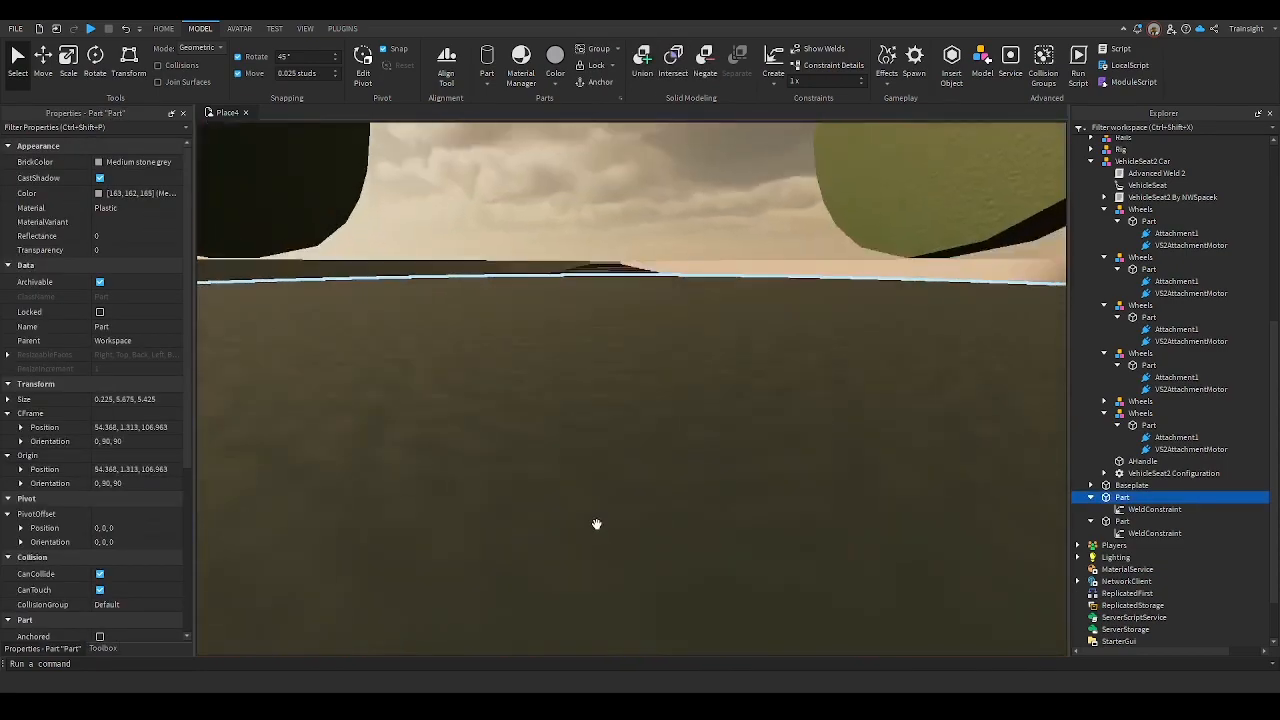
key(s)
ctrl+click(620, 386)
click(160, 326)
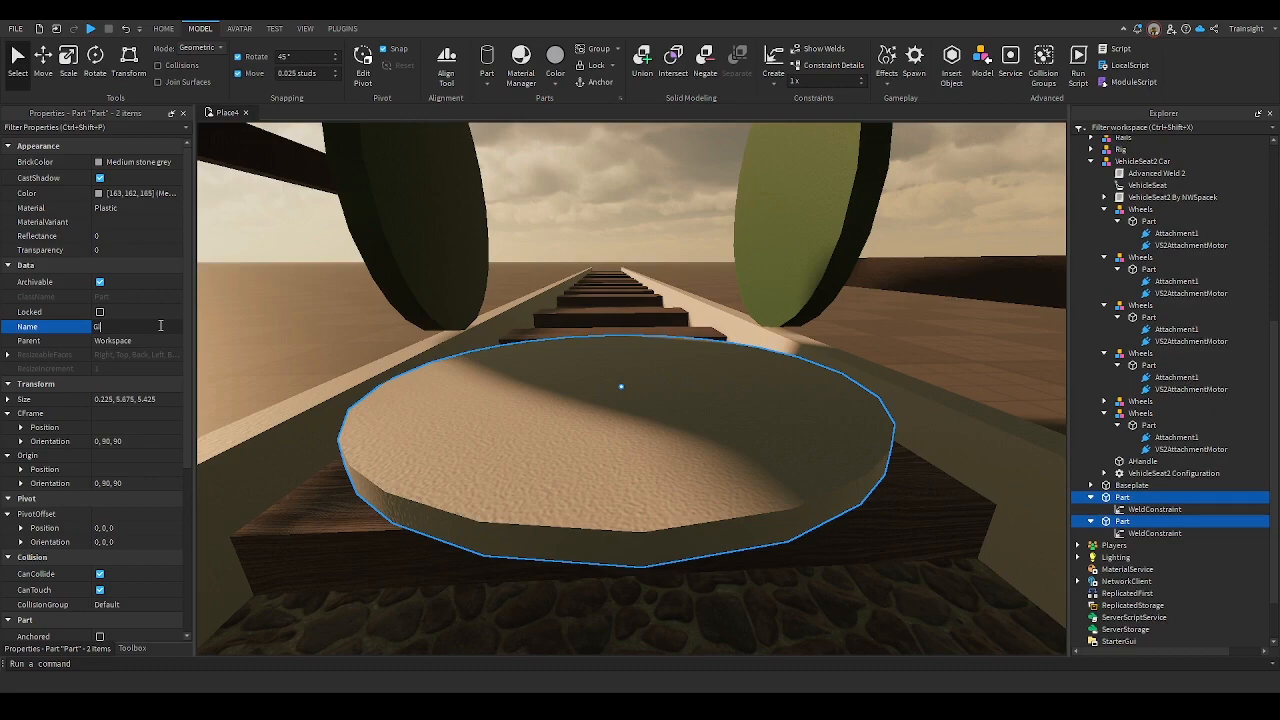
Move both Gliders parts into the VehicleSeat2 Car model in the object hierarchy
scroll(846, 363, down, 6)
right_drag(798, 346, 830, 375)
drag(1120, 499, 1142, 161)
Collapse the expanded Rails model and rename the second Left Rod model, on the side away from the spawn pad, Right Rod
scroll(1135, 493, up, 4)
scroll(1160, 440, up, 5)
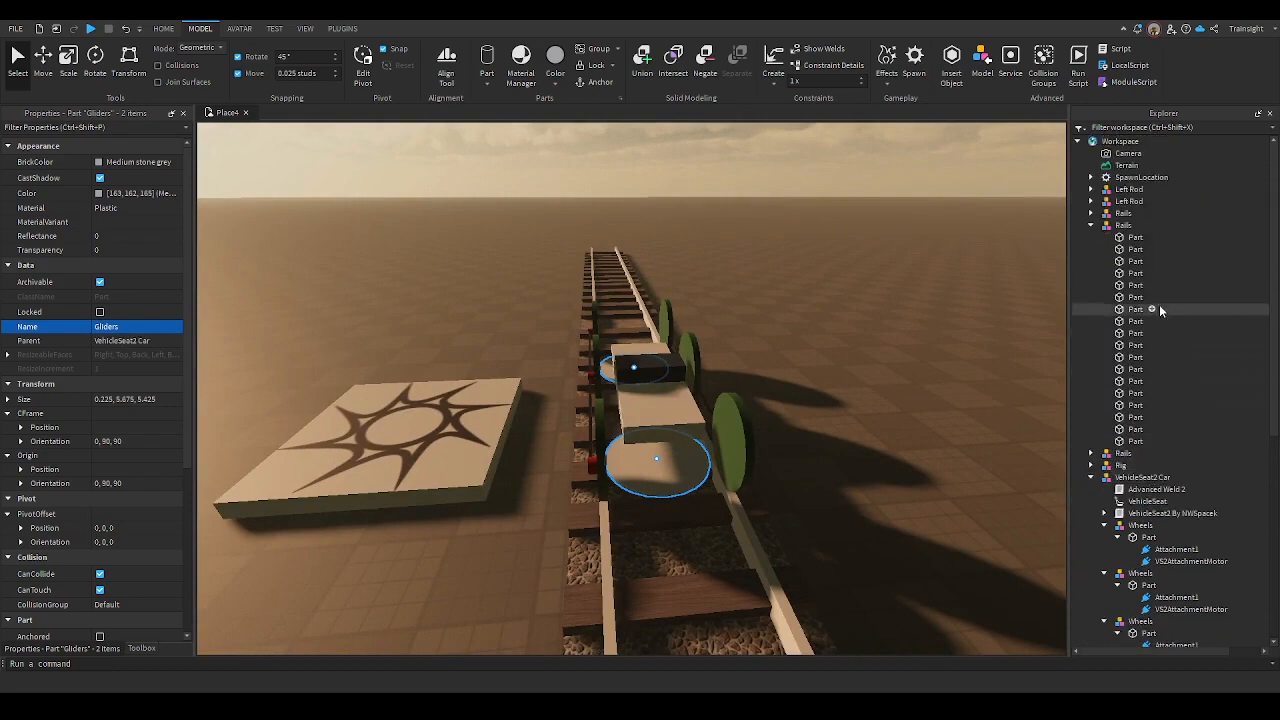
click(1091, 201)
click(1128, 189)
shift+click(1128, 198)
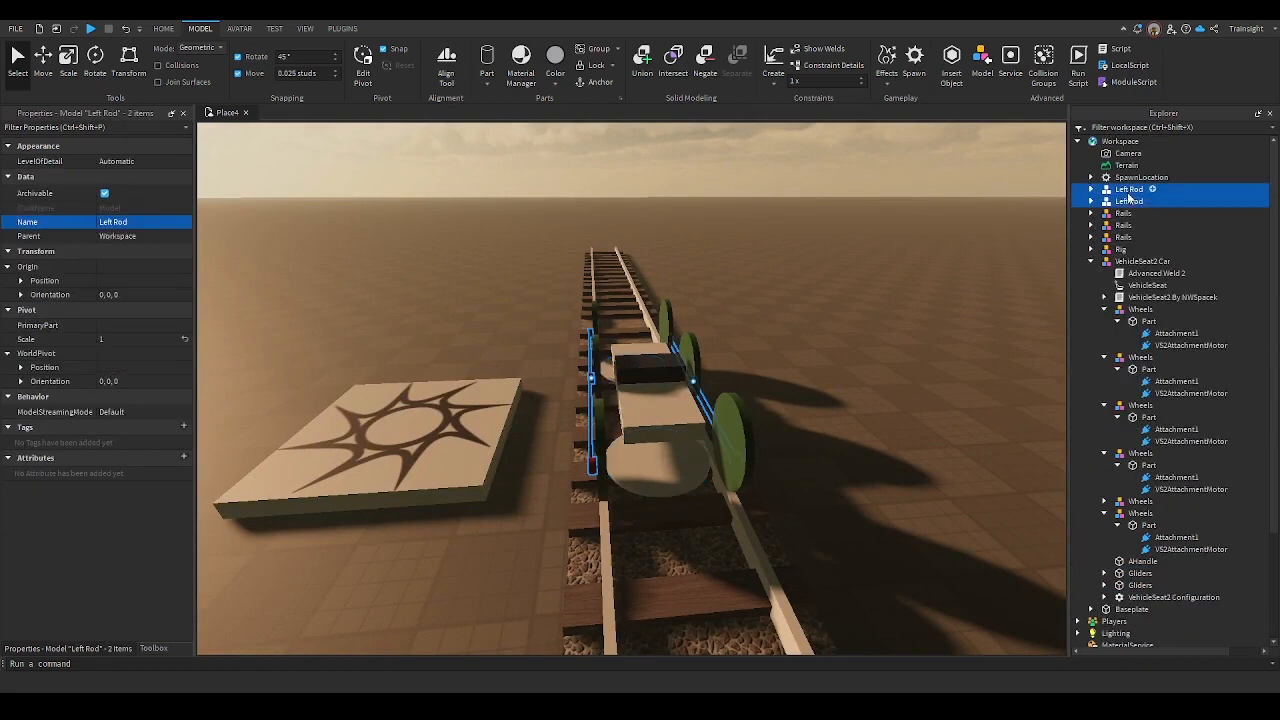
click(1129, 202)
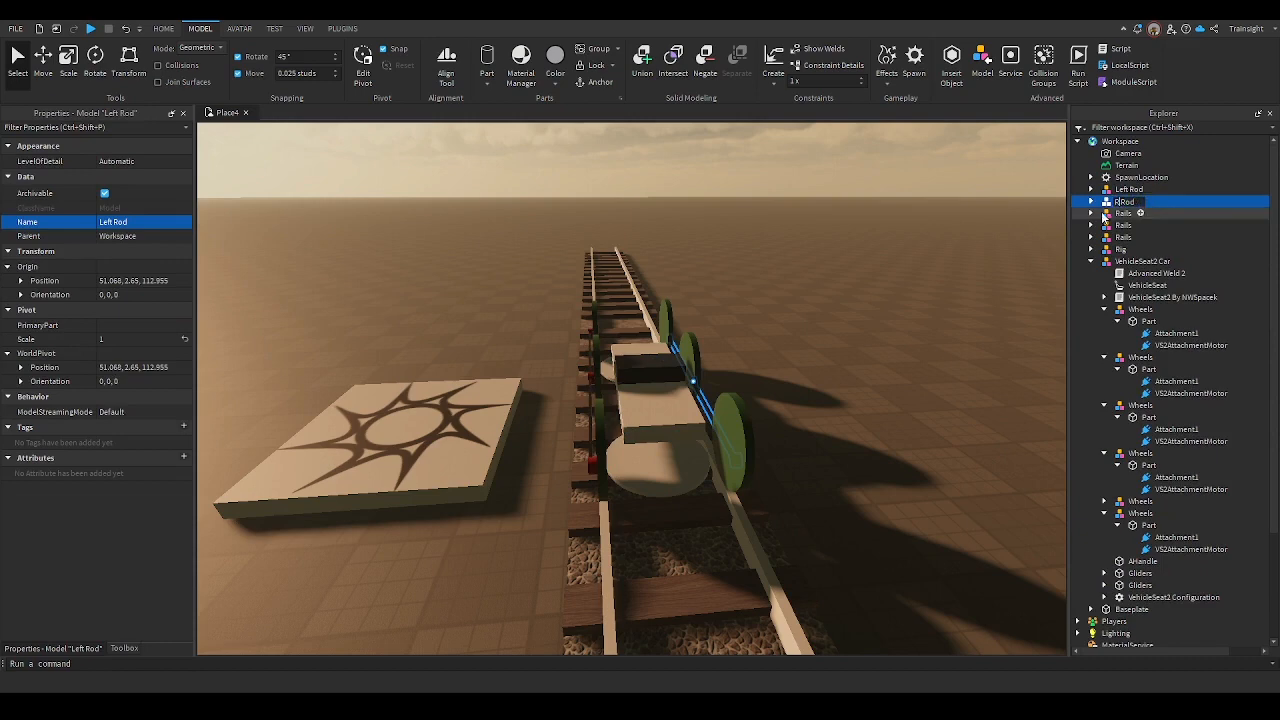
text(Right)
key(Return)
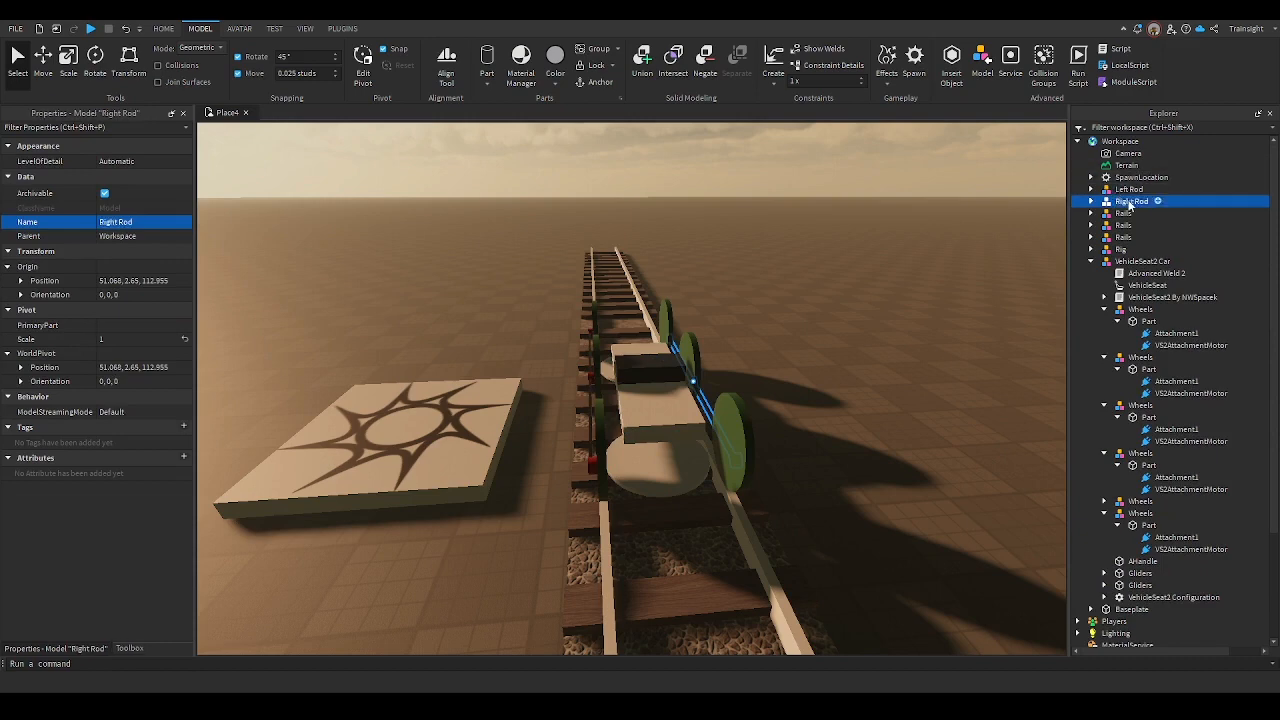
Move the Left Rod and Right Rod models into the VehicleSeat2 Car model
ctrl+click(1129, 189)
drag(1129, 189, 1195, 311)
click(1050, 257)
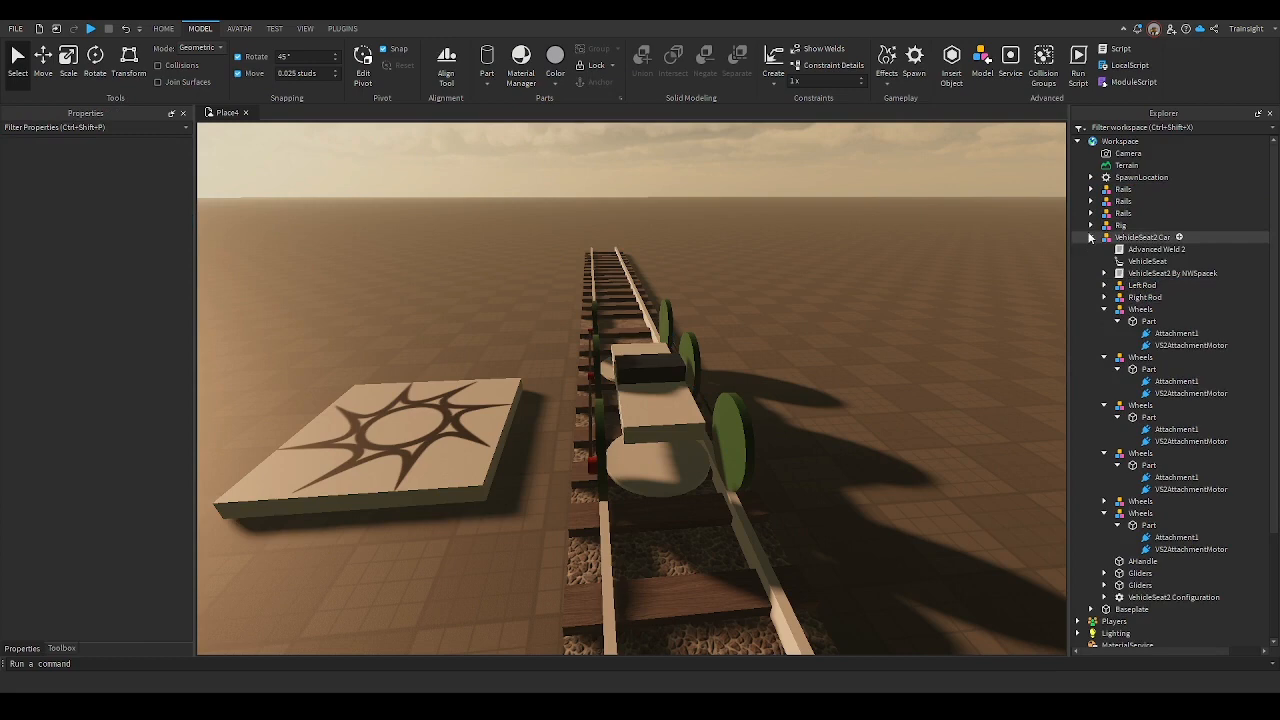
Collapse all the expanded Wheels models inside VehicleSeat2 Car to tidy the object hierarchy
click(1091, 237)
click(1091, 237)
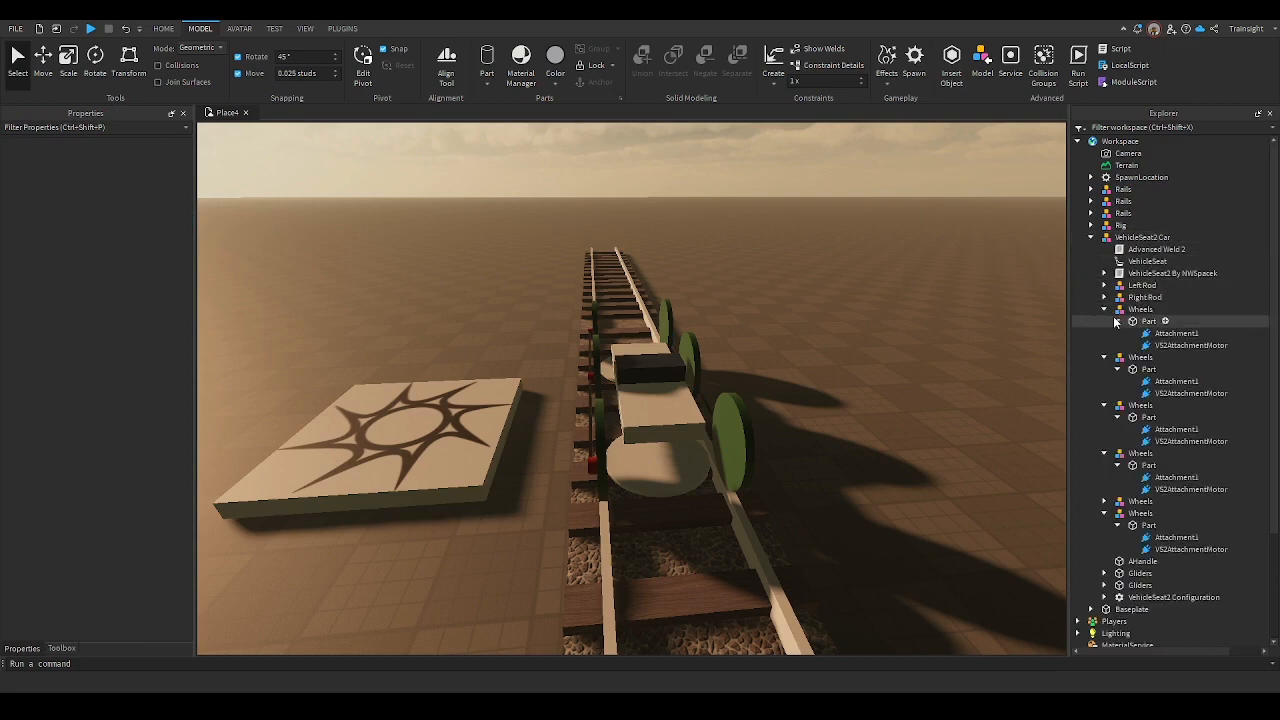
click(1104, 309)
click(1104, 321)
click(1104, 333)
click(1104, 345)
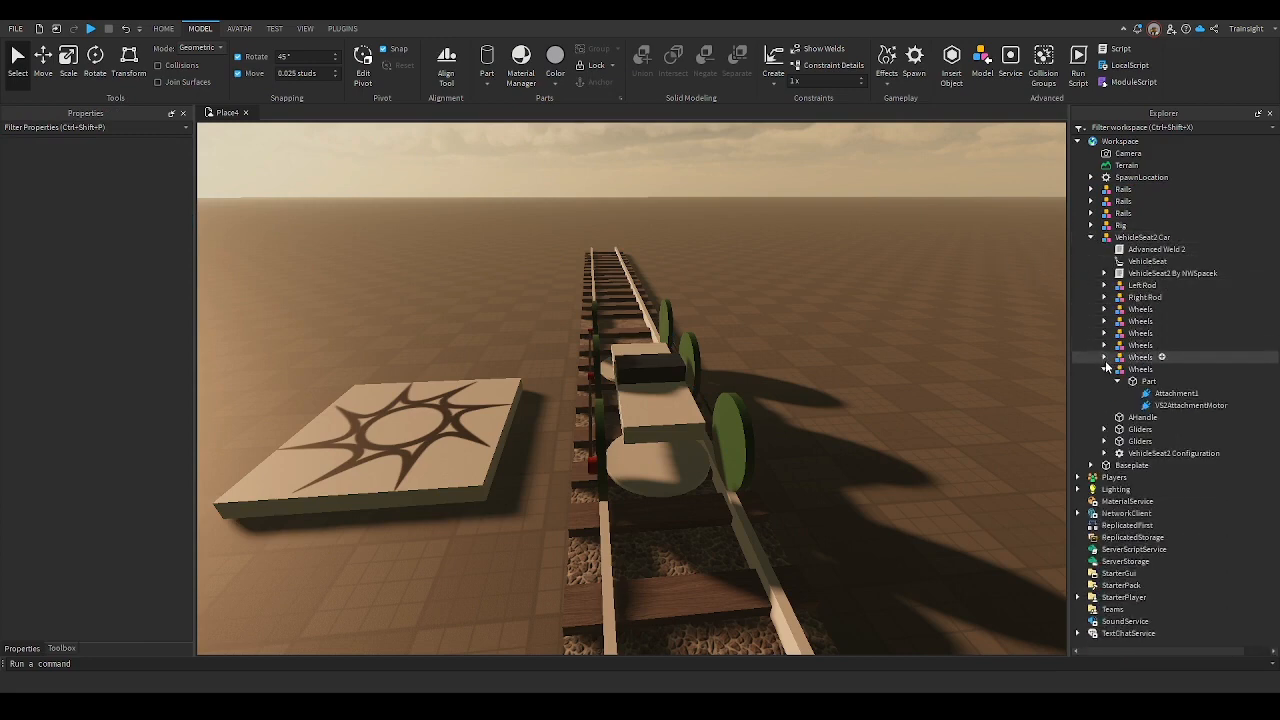
click(1104, 369)
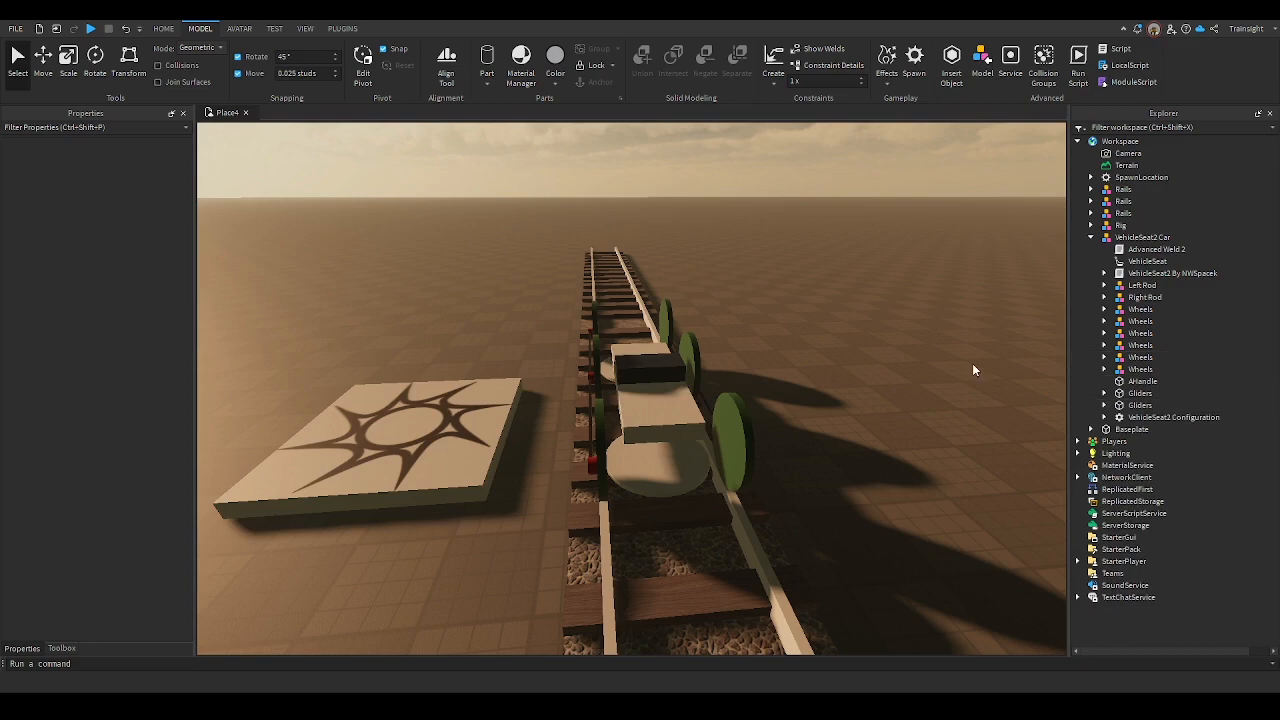
drag(1211, 310, 1219, 367)
click(843, 366)
Start a play test, drive the rail car along the track, and inspect its wheels and rods up close
click(90, 29)
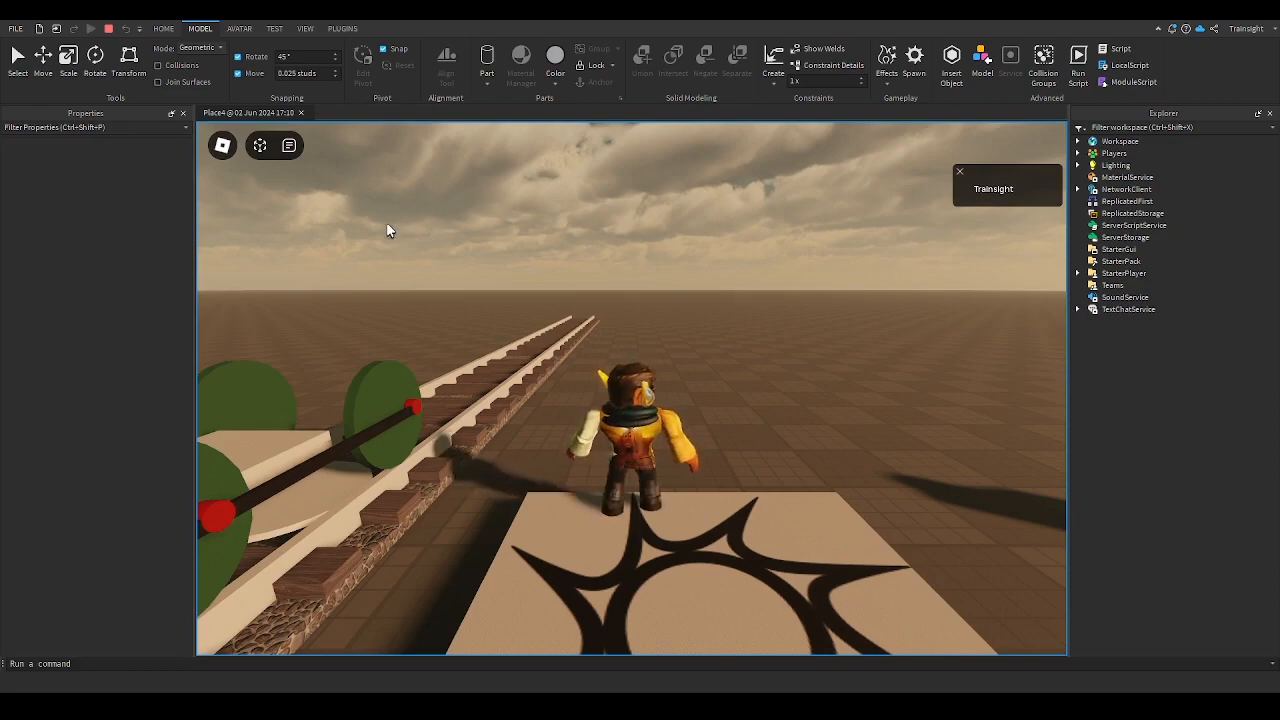
right_drag(606, 338, 618, 356)
key(w)
key(w)
scroll(619, 361, down, 2)
scroll(618, 358, down, 3)
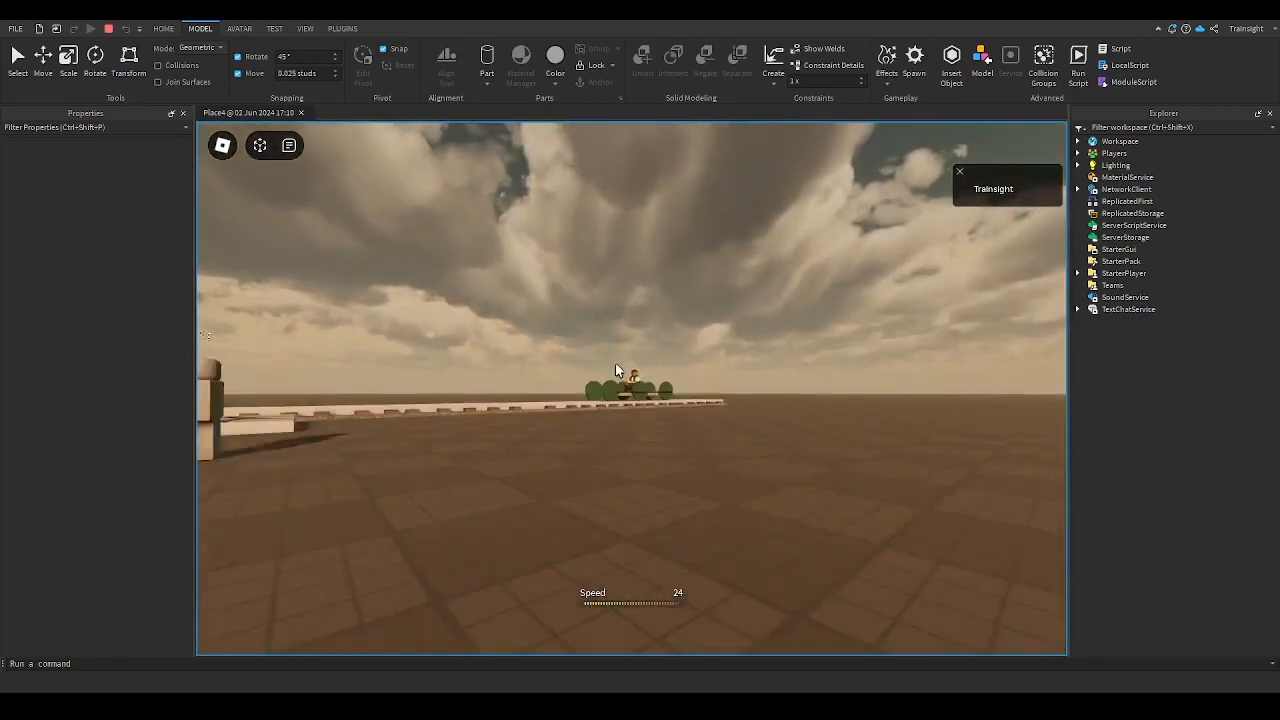
scroll(634, 466, up, 4)
right_drag(634, 466, 634, 466)
scroll(634, 466, up, 4)
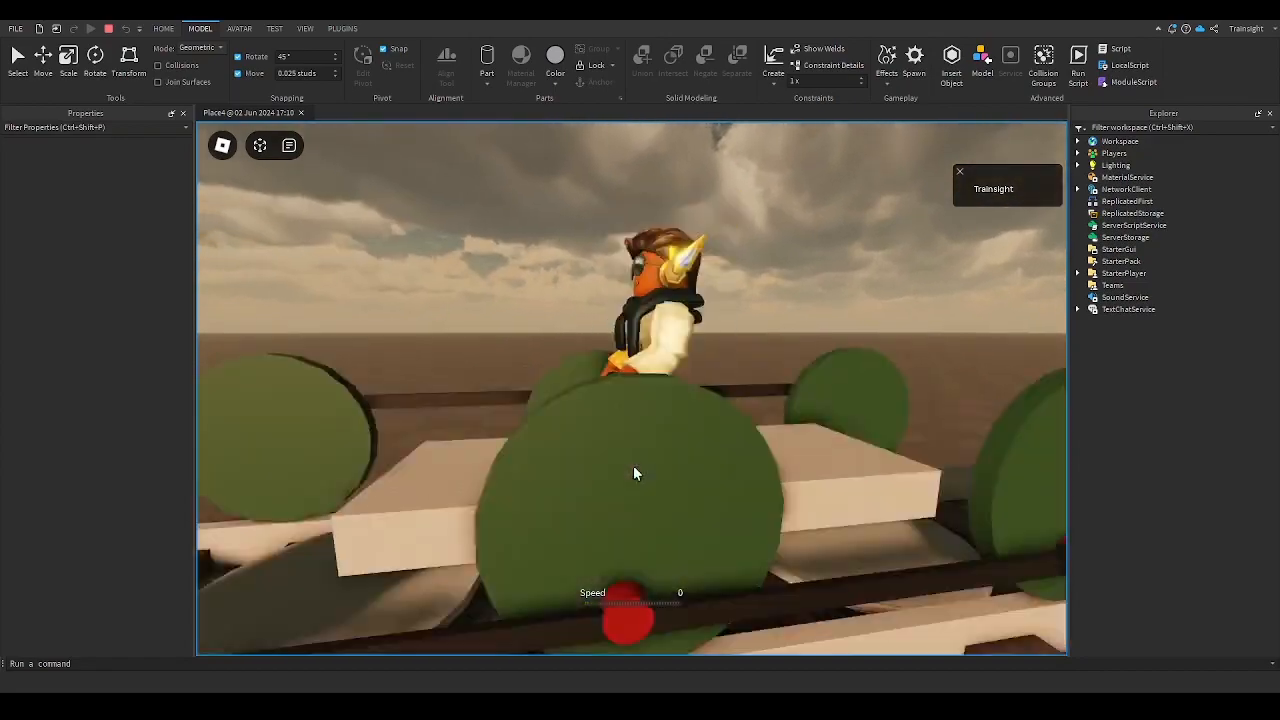
scroll(634, 466, up, 3)
scroll(634, 466, down, 3)
scroll(618, 455, up, 2)
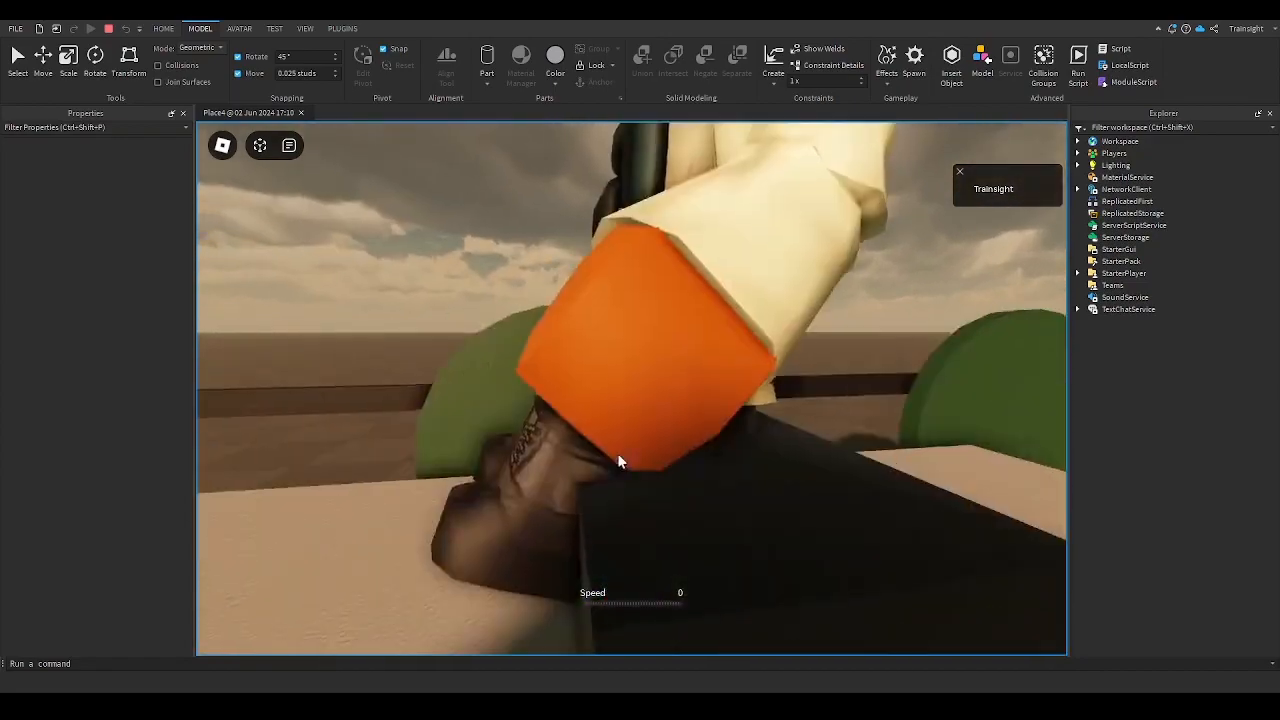
Examine the seated character, wheels and connecting rods of the rail vehicle from several angles in the running playtest
scroll(630, 446, down, 4)
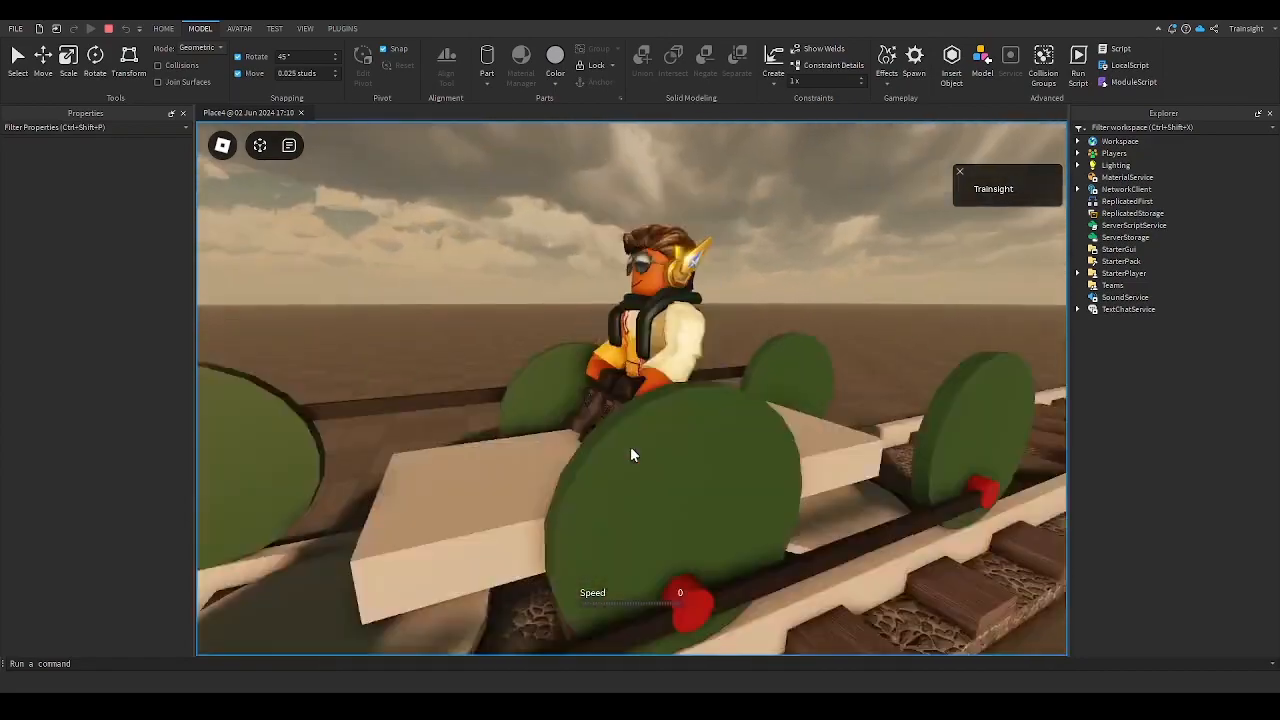
right_drag(630, 446, 631, 449)
scroll(631, 449, down, 3)
scroll(631, 449, up, 5)
scroll(631, 449, down, 3)
scroll(631, 449, down, 3)
scroll(631, 449, up, 5)
scroll(631, 449, down, 5)
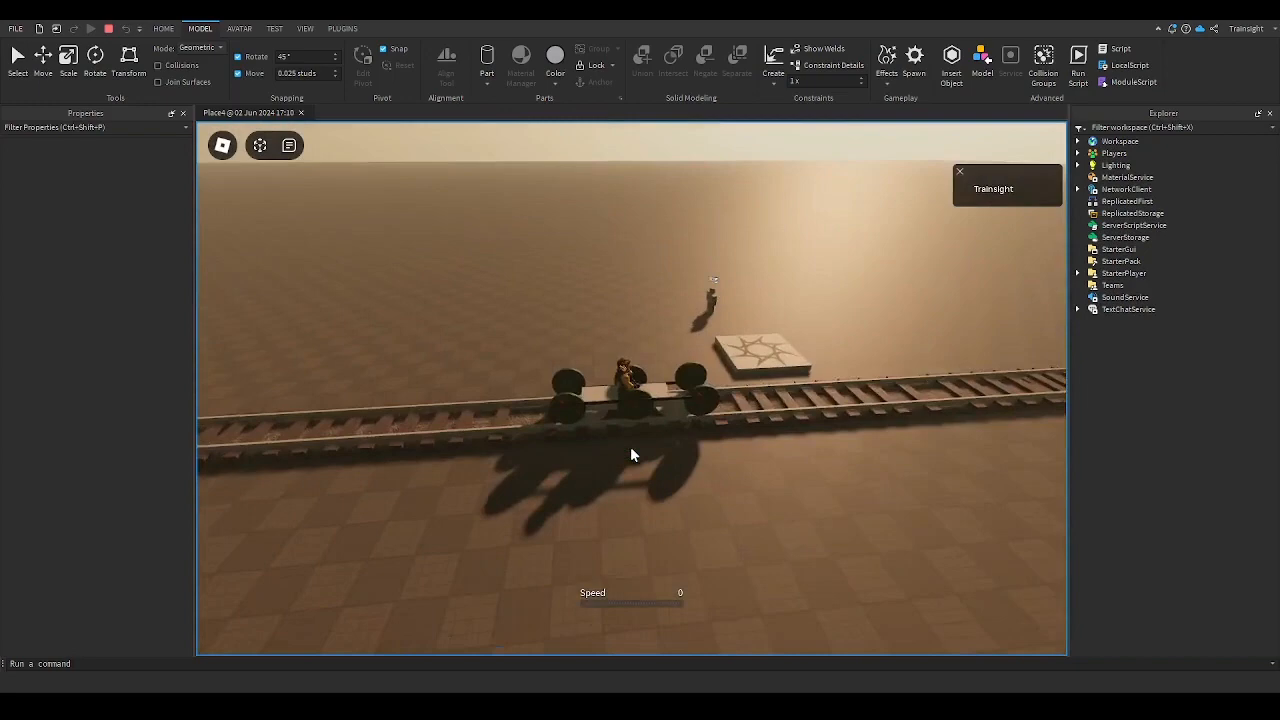
scroll(631, 449, up, 3)
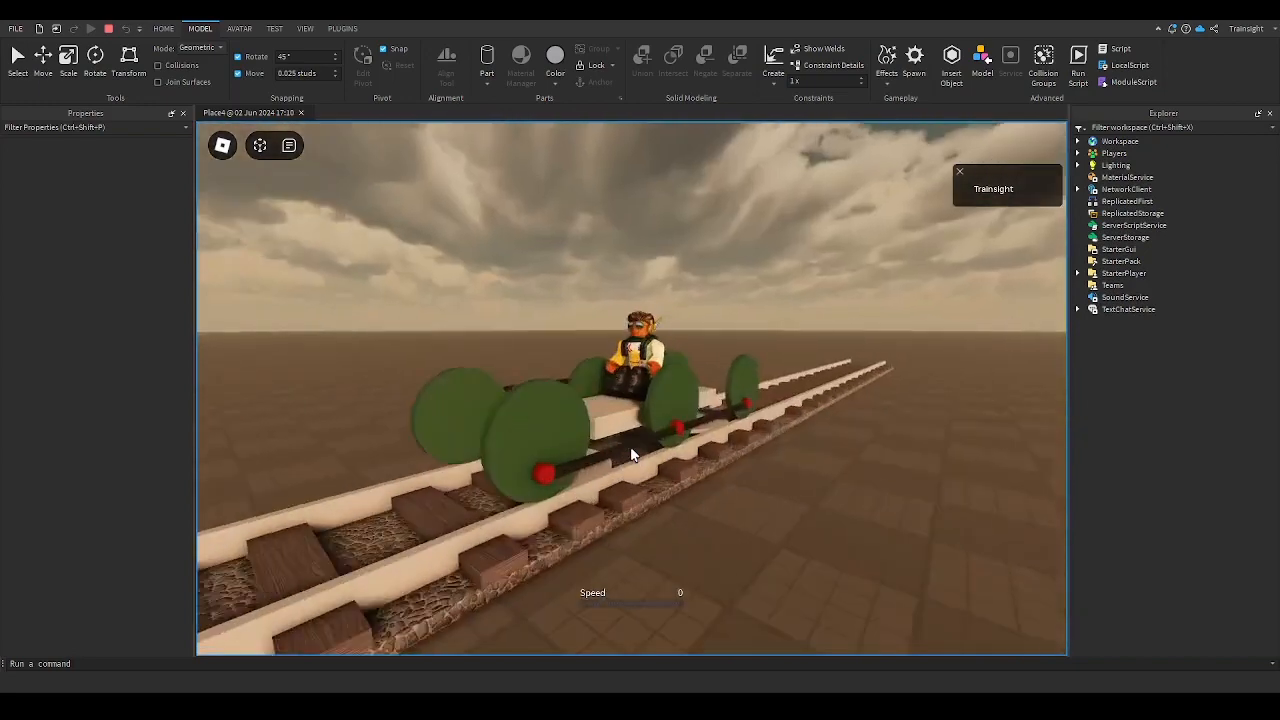
scroll(631, 449, down, 3)
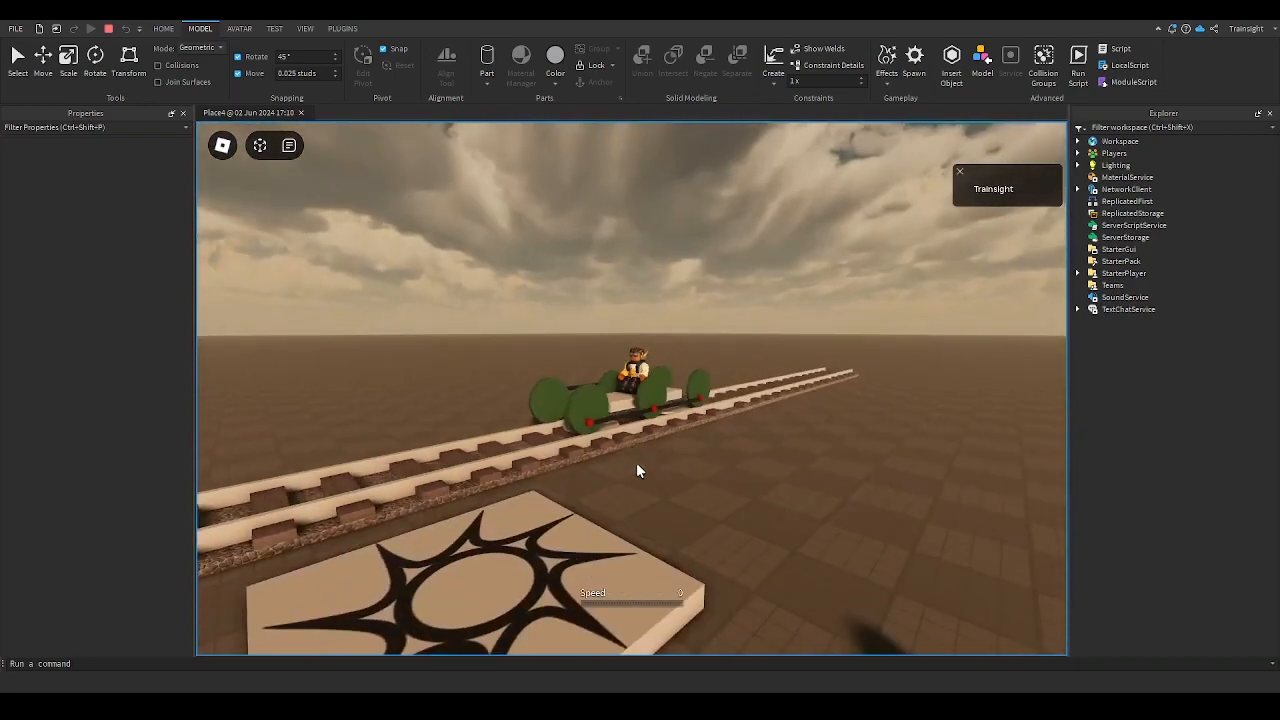
Test-drive the vehicle forward along the rails, and end the playtest
key(w)
right_drag(813, 468, 813, 468)
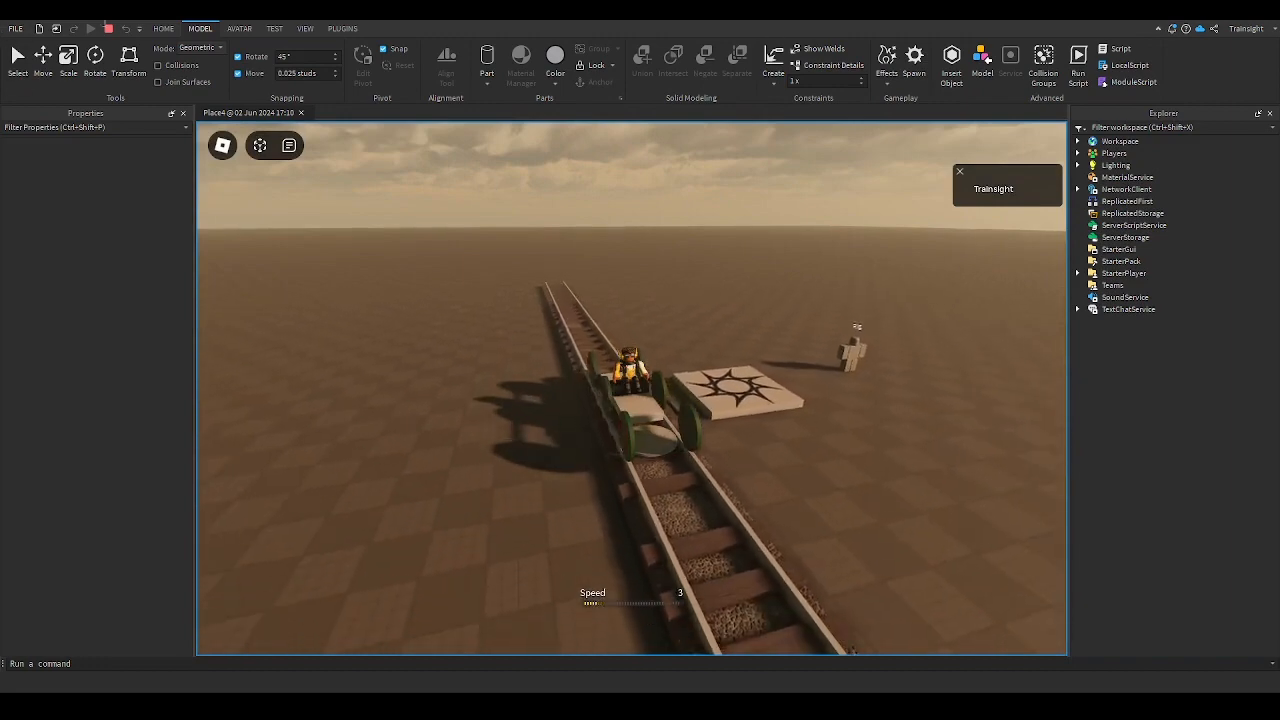
click(108, 29)
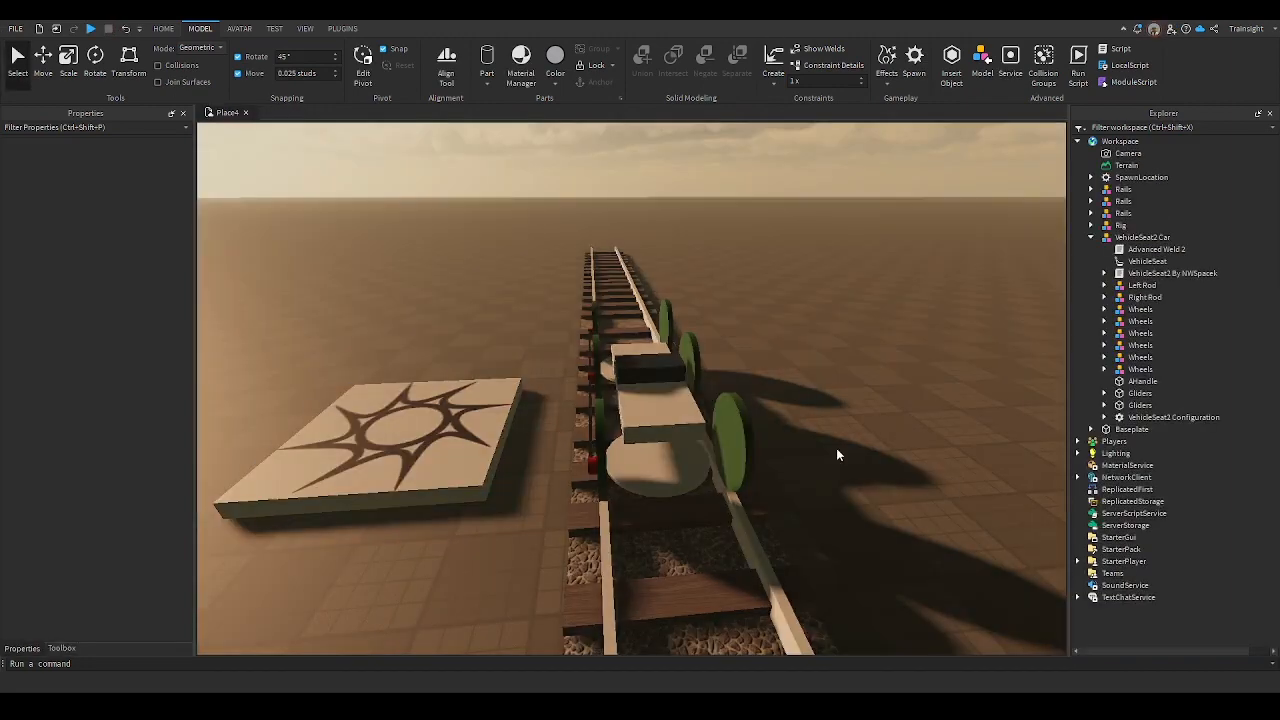
Insert a cylinder part beside the track and rotate it so that it lies on its side
key(a)
right_drag(837, 448, 837, 448)
click(487, 57)
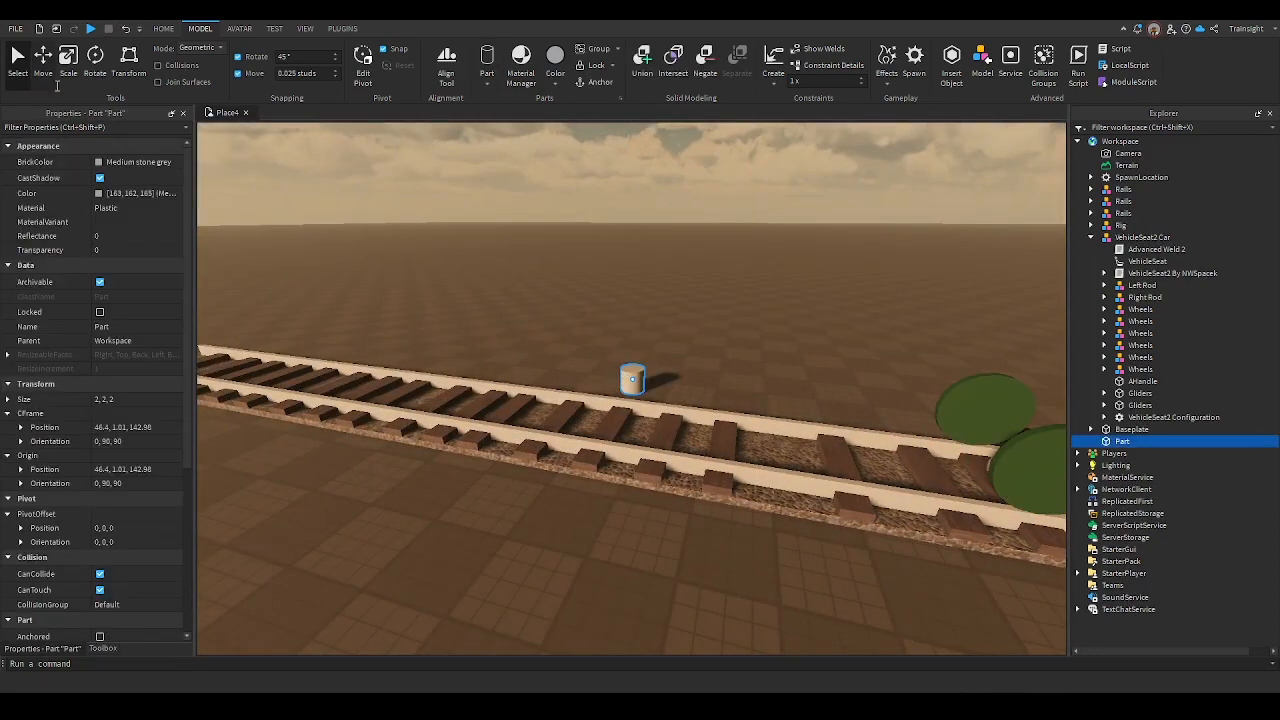
click(95, 58)
drag(632, 323, 666, 288)
click(754, 337)
scroll(620, 386, up, 3)
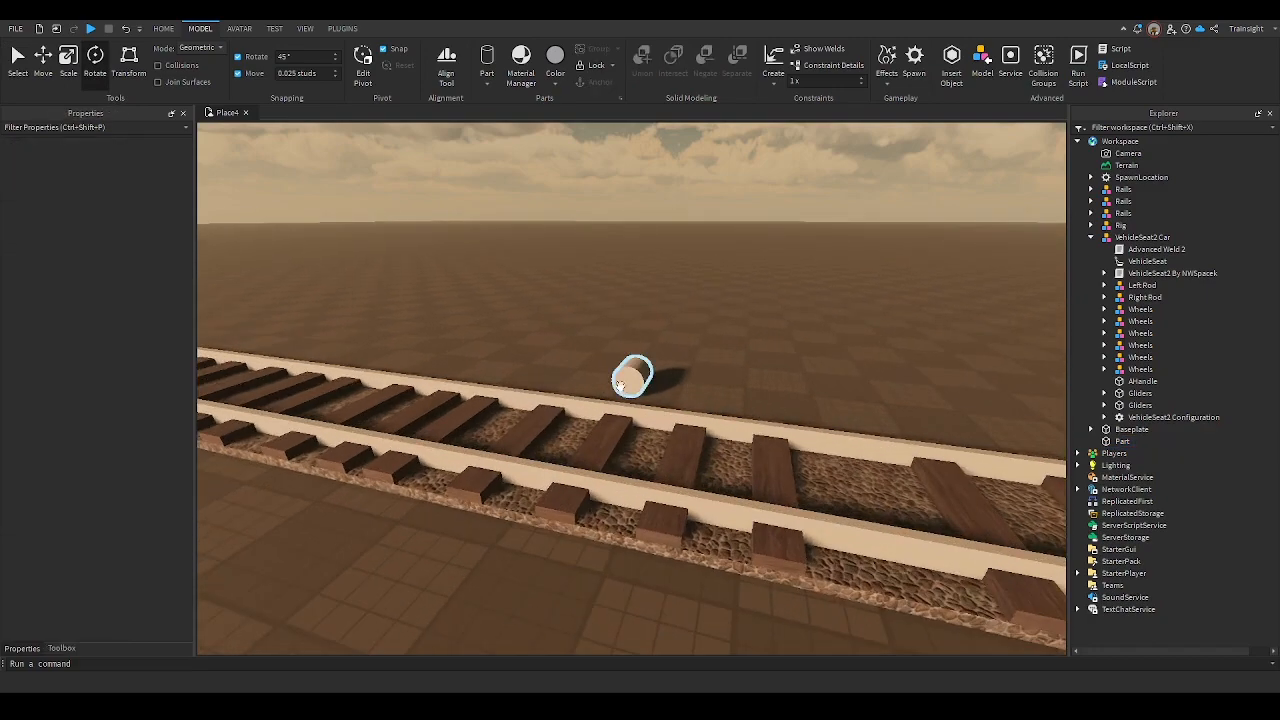
Move the cylinder to the open ground beside the track near the spawn pad, at about 68.025, 1, 134.575
drag(620, 386, 855, 512)
right_drag(854, 514, 855, 512)
key(a)
drag(855, 512, 949, 586)
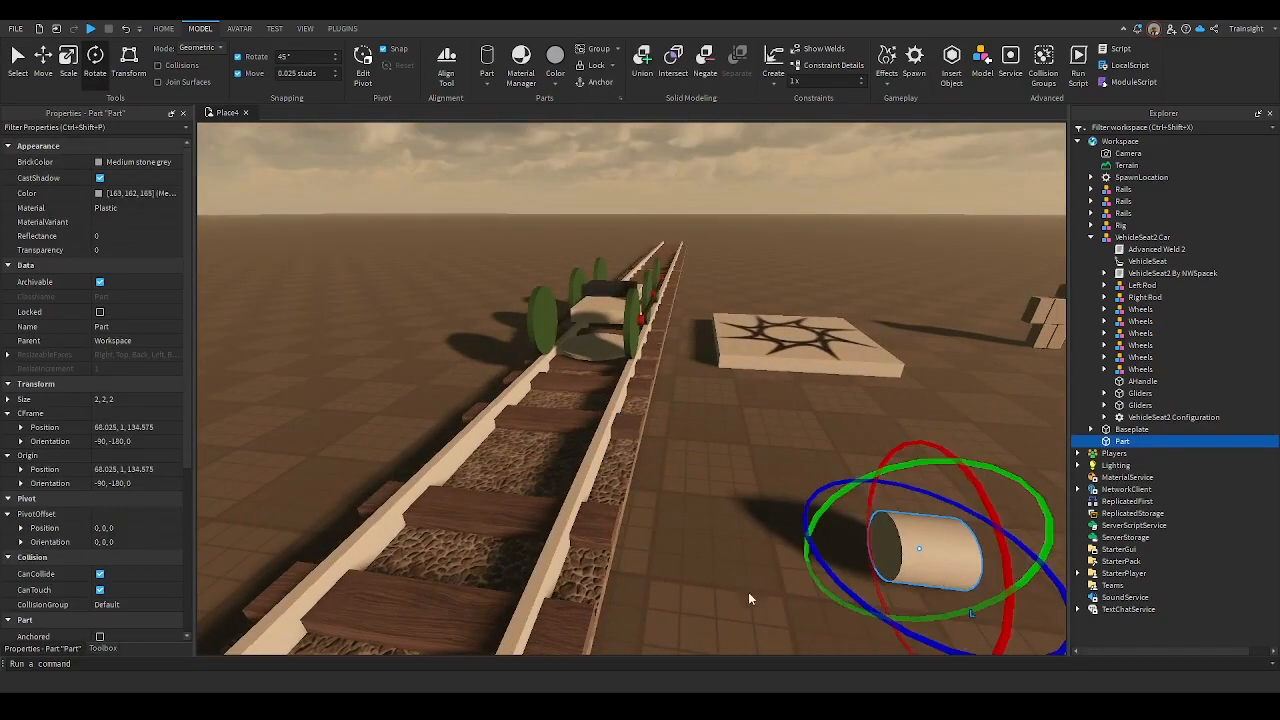
click(748, 592)
Insert a block part and place it between the rails at the near end of the vehicle, at about 54.205, 1.925, 120.225
key(w)
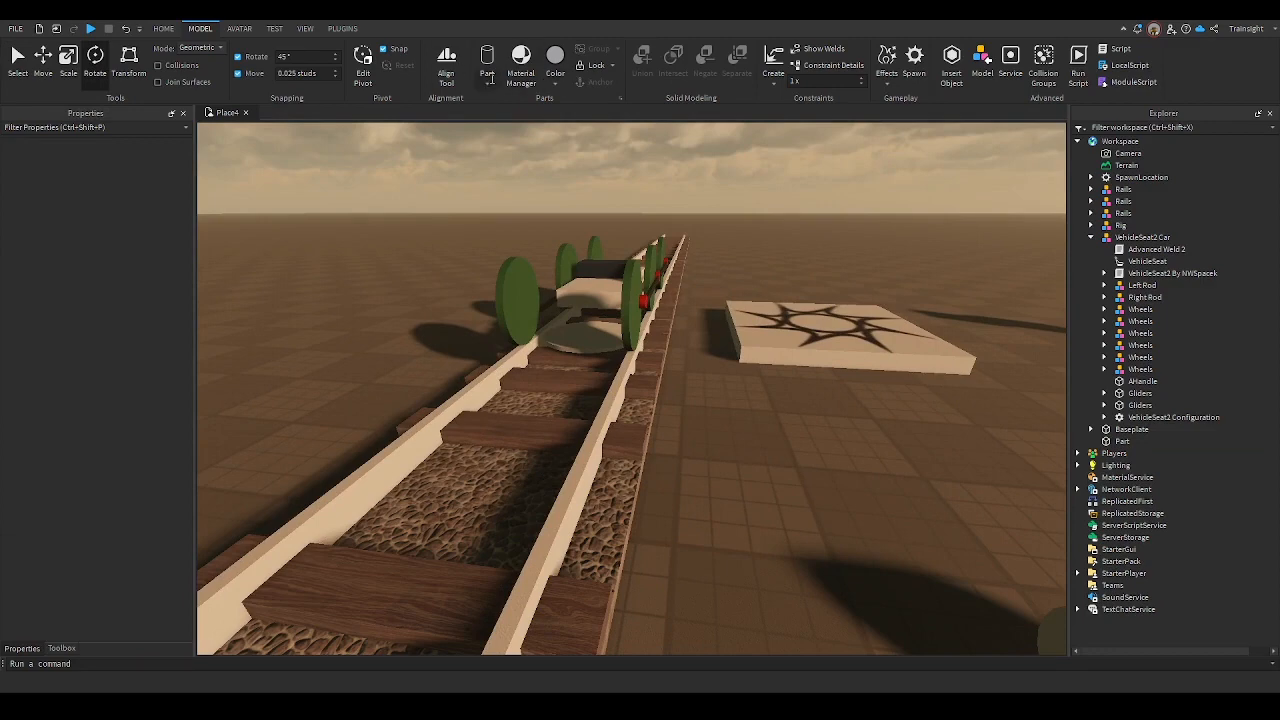
click(514, 102)
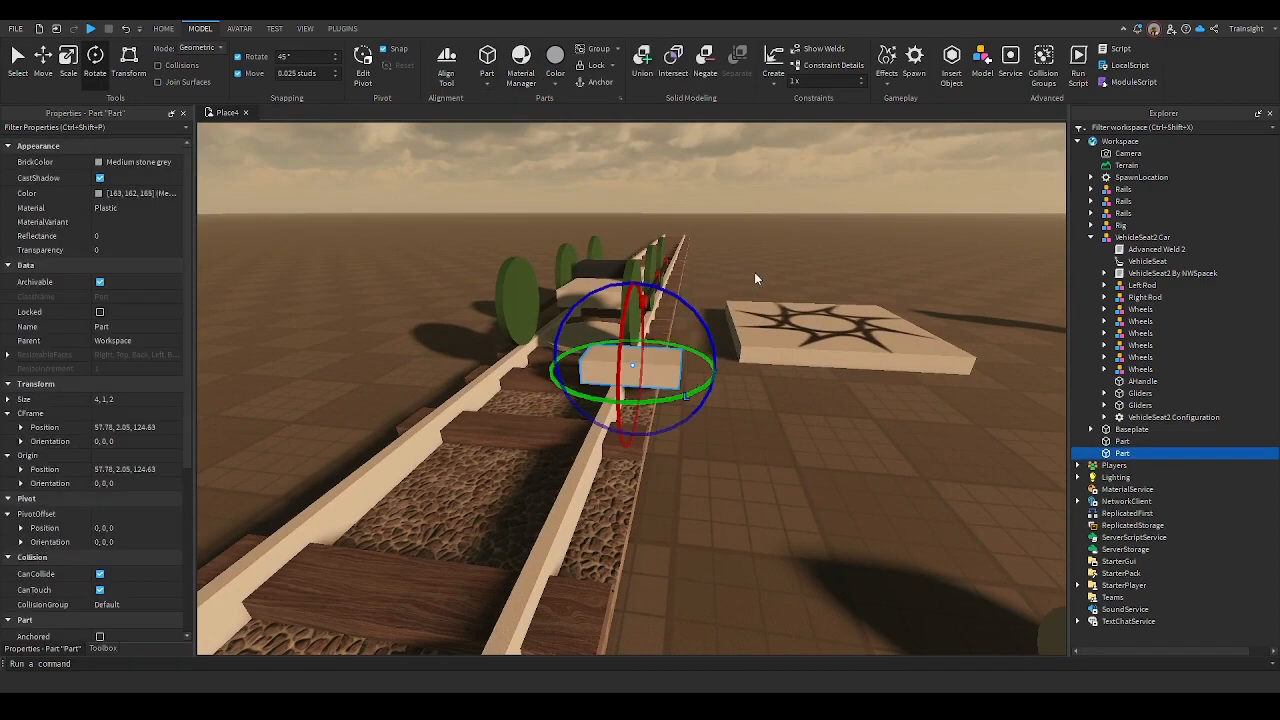
click(799, 413)
key(a)
drag(756, 364, 678, 360)
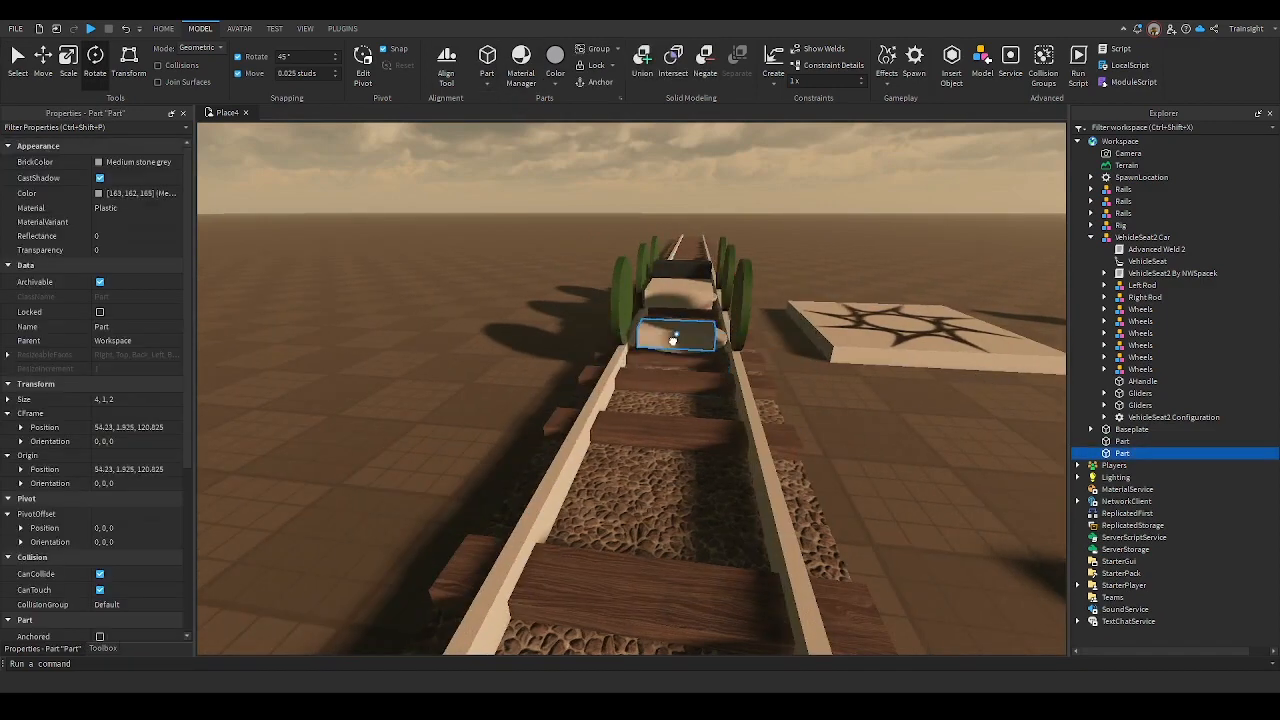
drag(1114, 465, 1162, 458)
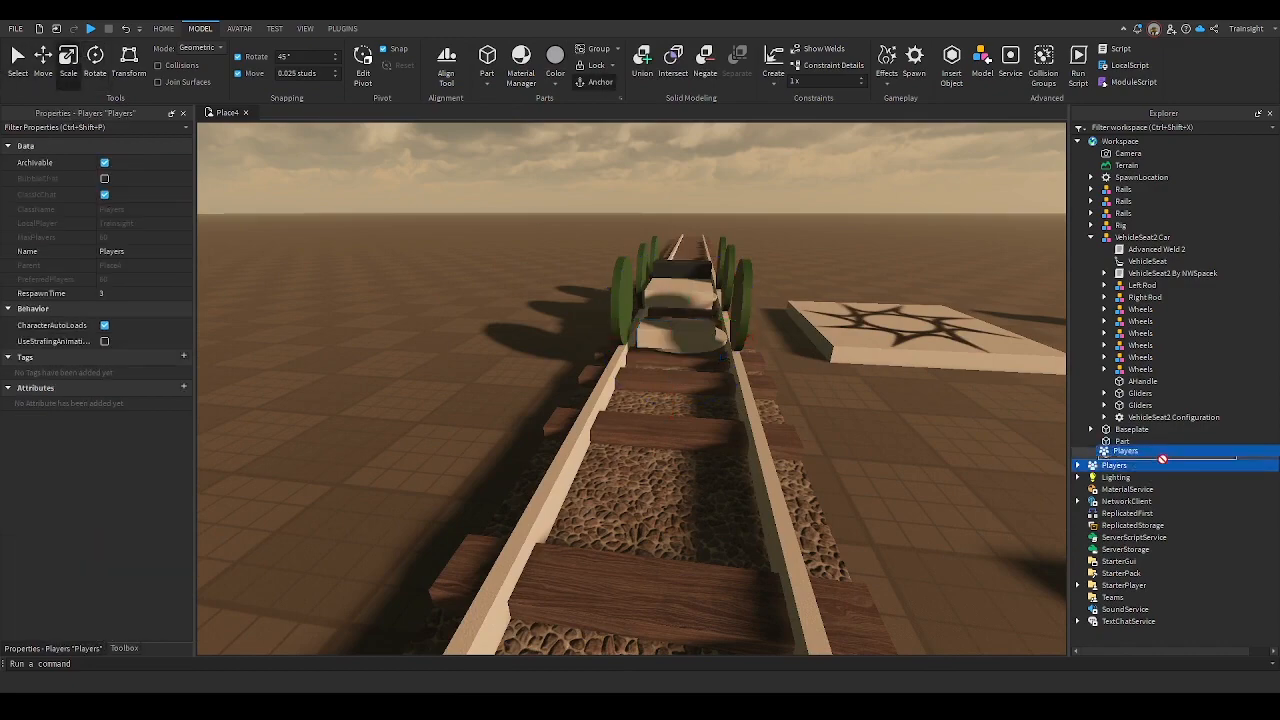
click(676, 335)
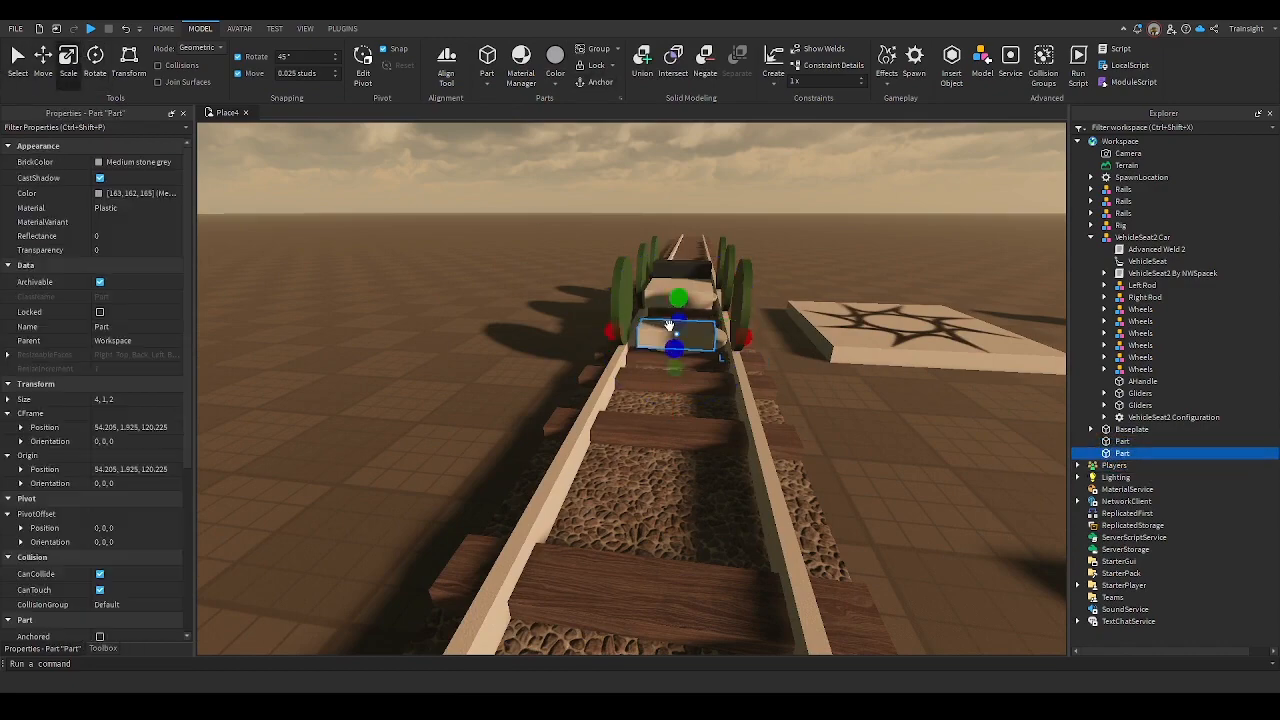
Scale the block along the vehicle to about 4.175 studs high and 16.25 studs long
key(f)
drag(683, 388, 703, 274)
key(d)
drag(763, 374, 883, 441)
right_drag(806, 414, 806, 414)
scroll(806, 414, down, 5)
scroll(806, 418, down, 1)
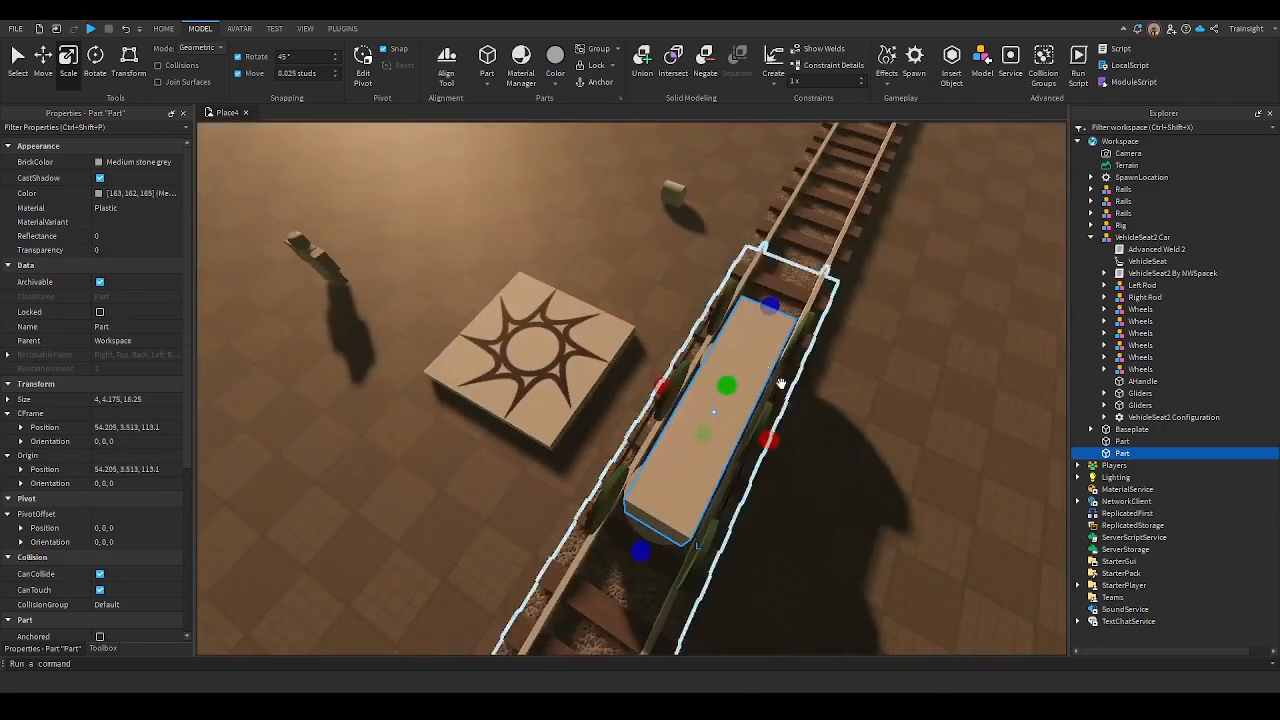
Narrow the block from both sides to about 2.575 studs wide so it fits between the wheels
drag(775, 445, 768, 441)
drag(667, 397, 678, 397)
drag(775, 434, 769, 432)
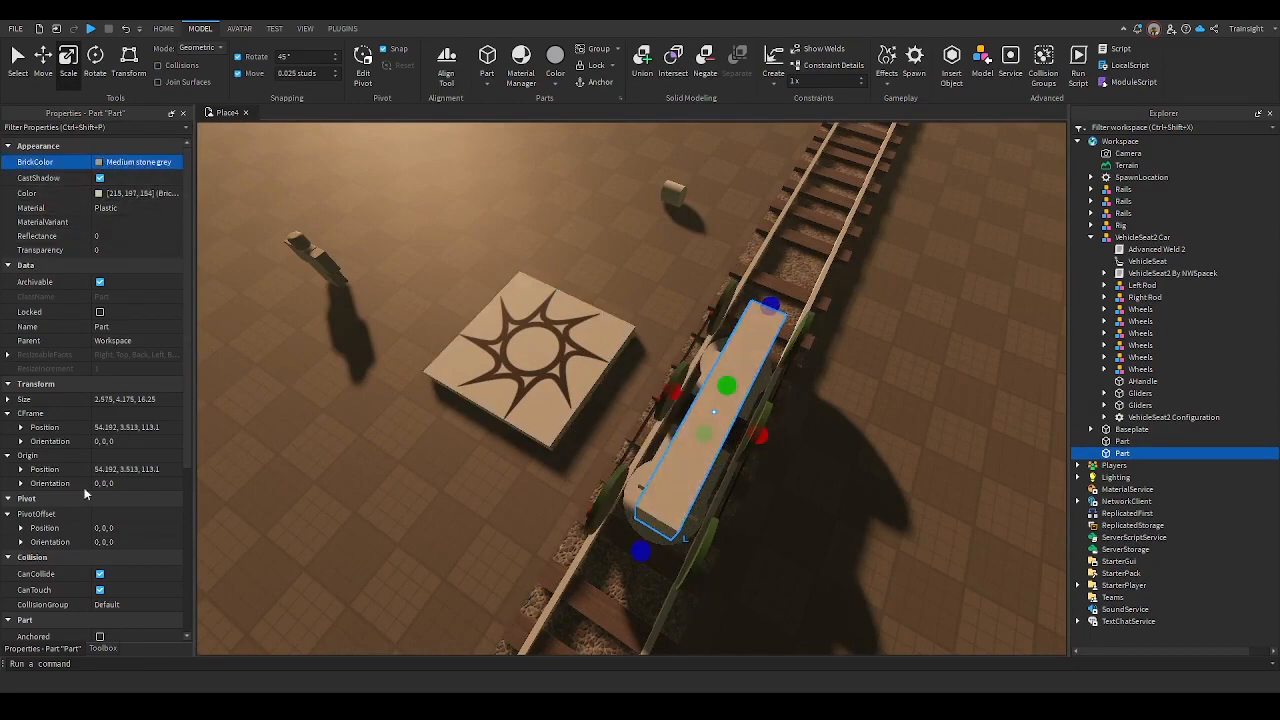
Set the block's BrickColor to Really black and anchor it
click(43, 403)
key(w)
right_drag(430, 486, 430, 490)
key(w)
key(s)
key(a)
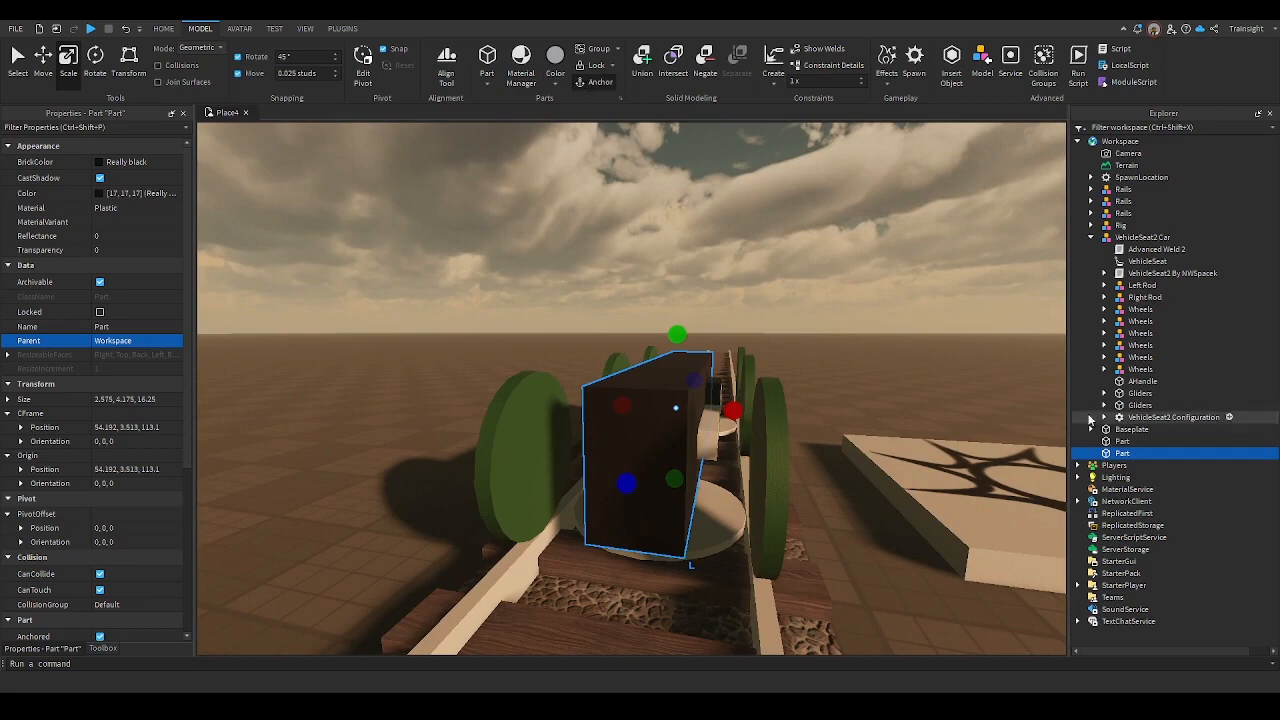
Make the black block a non-colliding member of the VehicleSeat2 Car model, named Chassis
drag(1108, 453, 1192, 239)
click(101, 574)
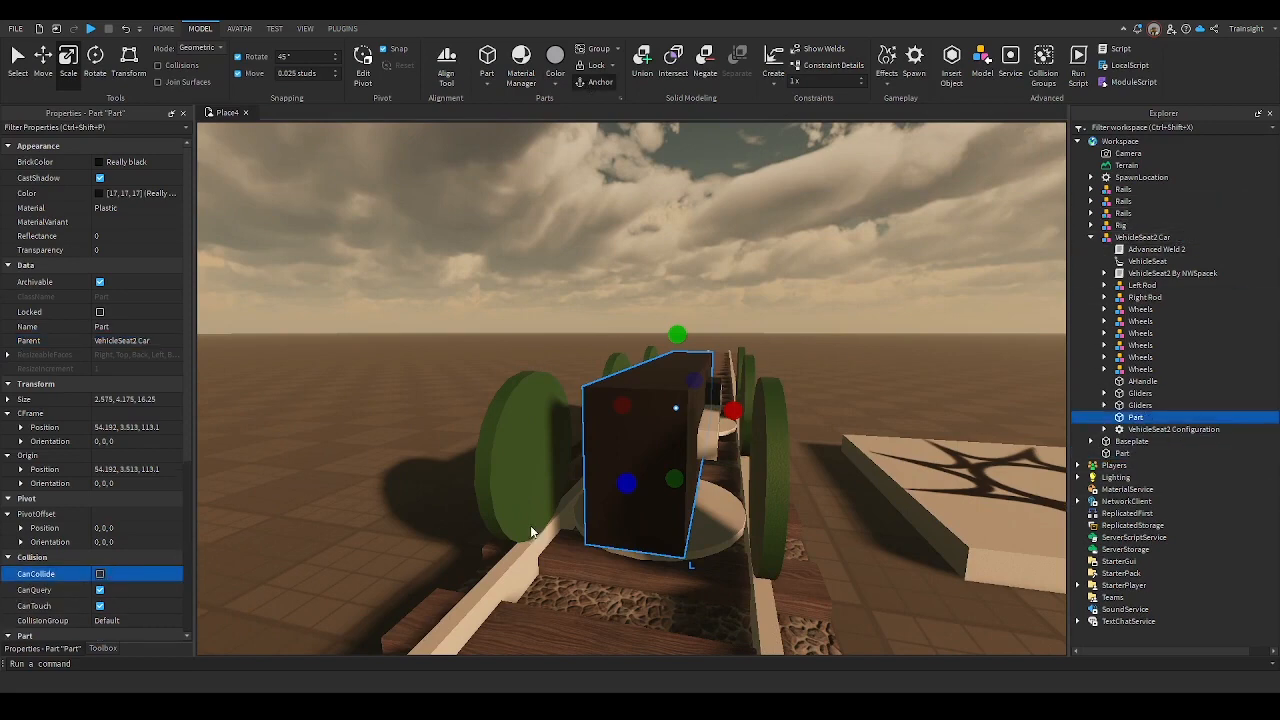
key(w)
right_drag(703, 496, 704, 496)
key(d)
key(s)
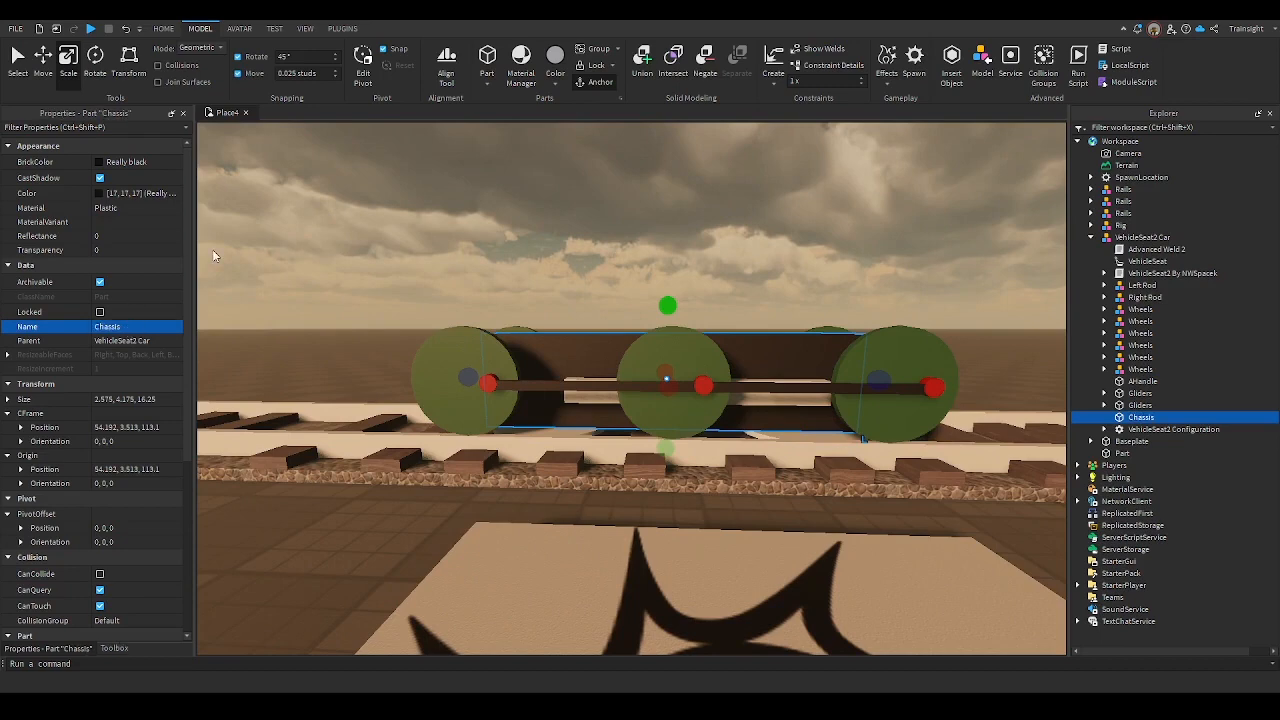
Raise the VehicleSeat onto the chassis and slide it lengthwise to the chassis end, at about 54.125, 6.05, 106.325
click(1150, 260)
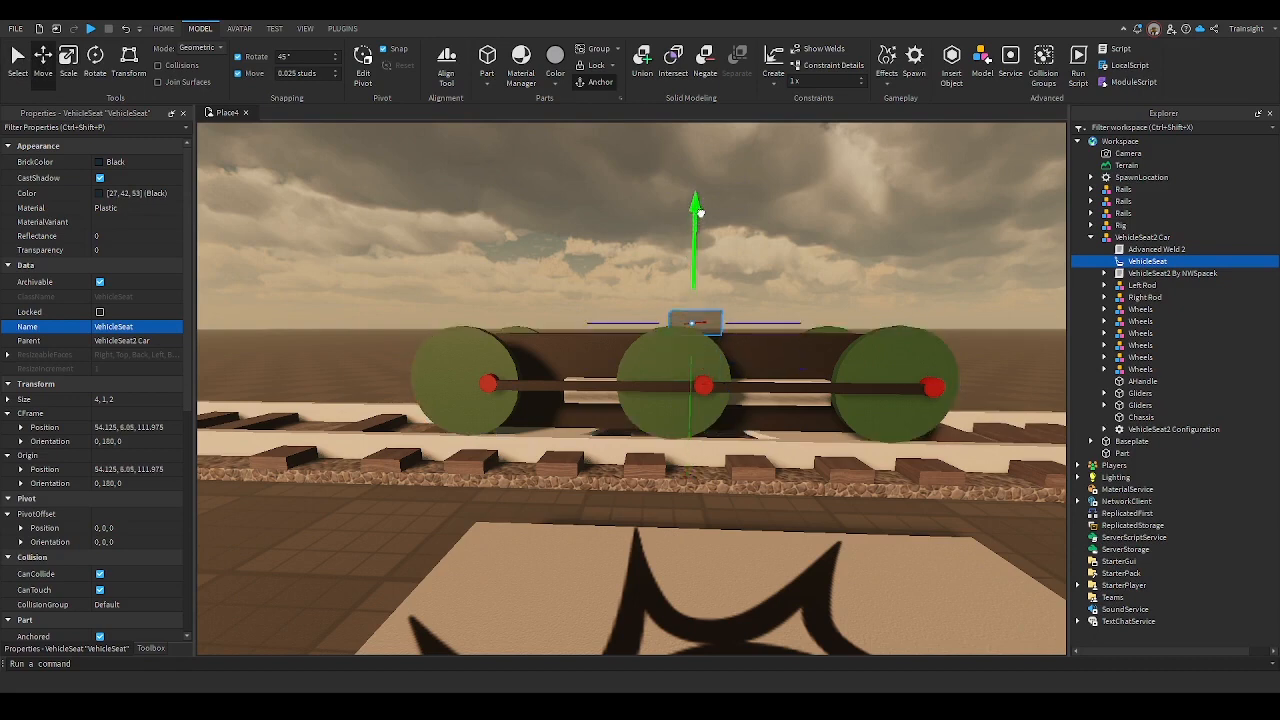
key(d)
drag(780, 328, 736, 301)
key(a)
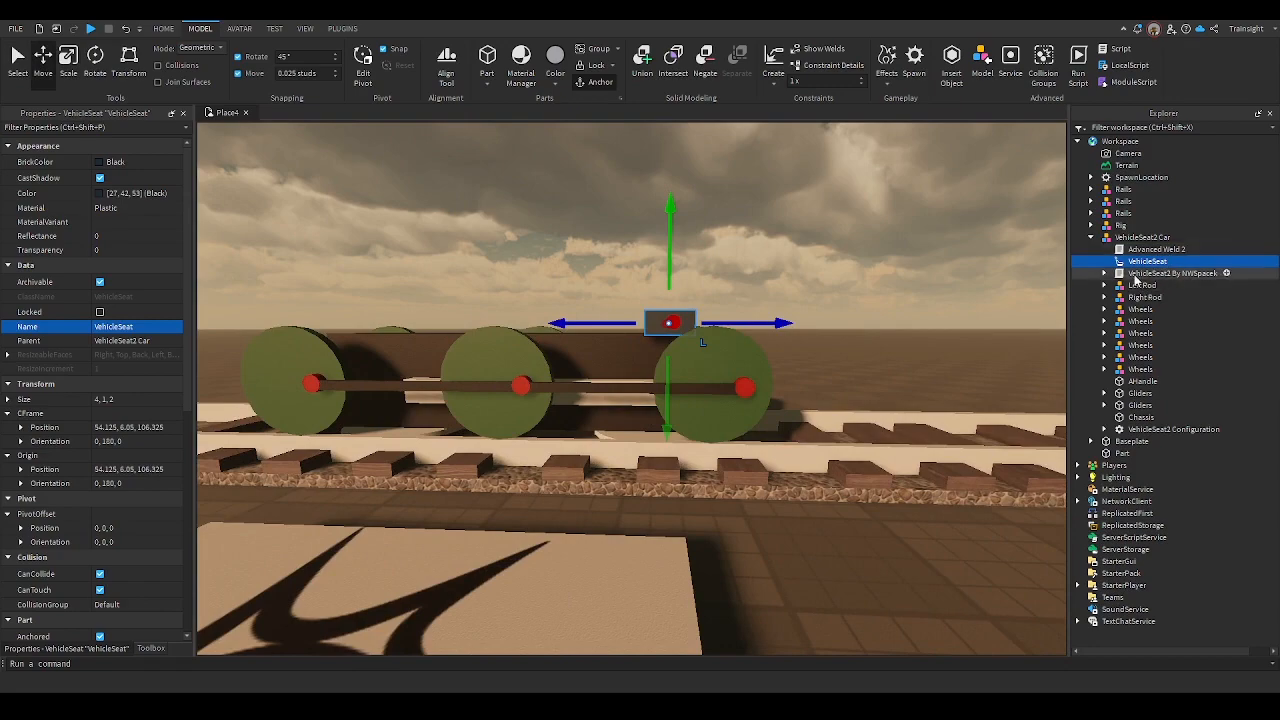
click(858, 249)
Move the loose cylinder onto the rail ahead of the vehicle, at about 57.405, 2.55, 132.374
key(s)
right_drag(858, 249, 847, 384)
key(a)
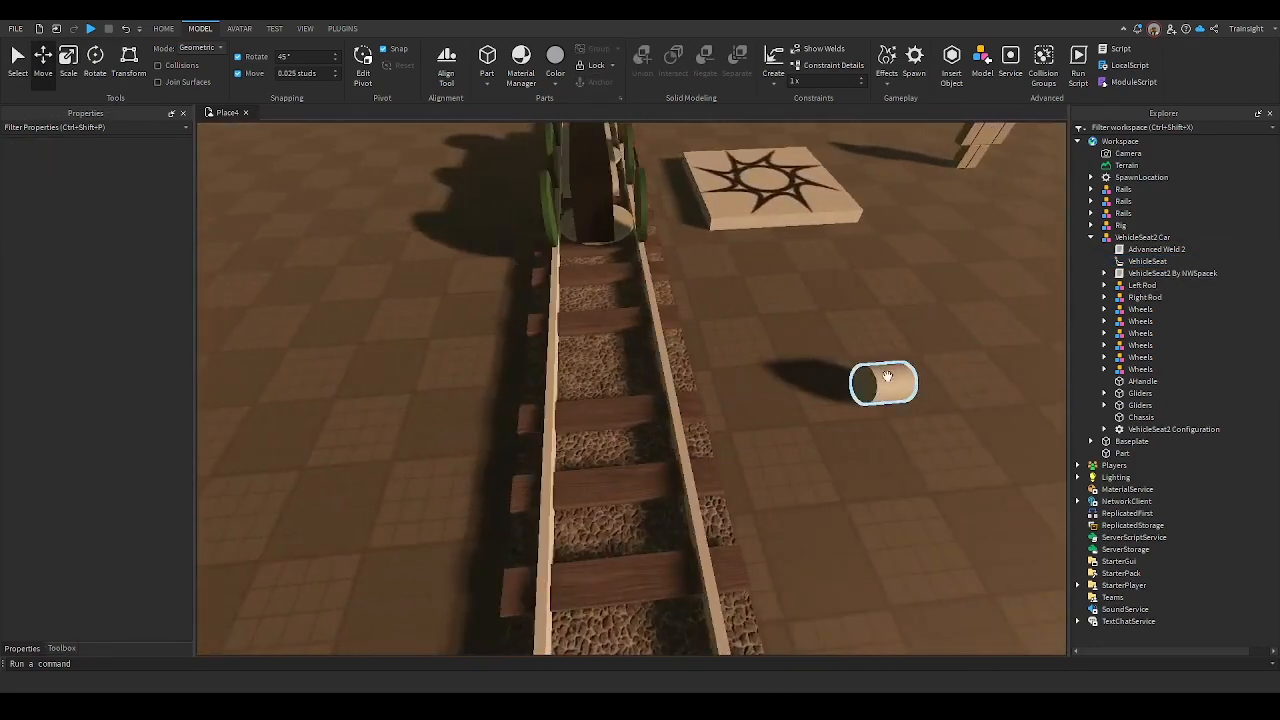
drag(889, 374, 663, 390)
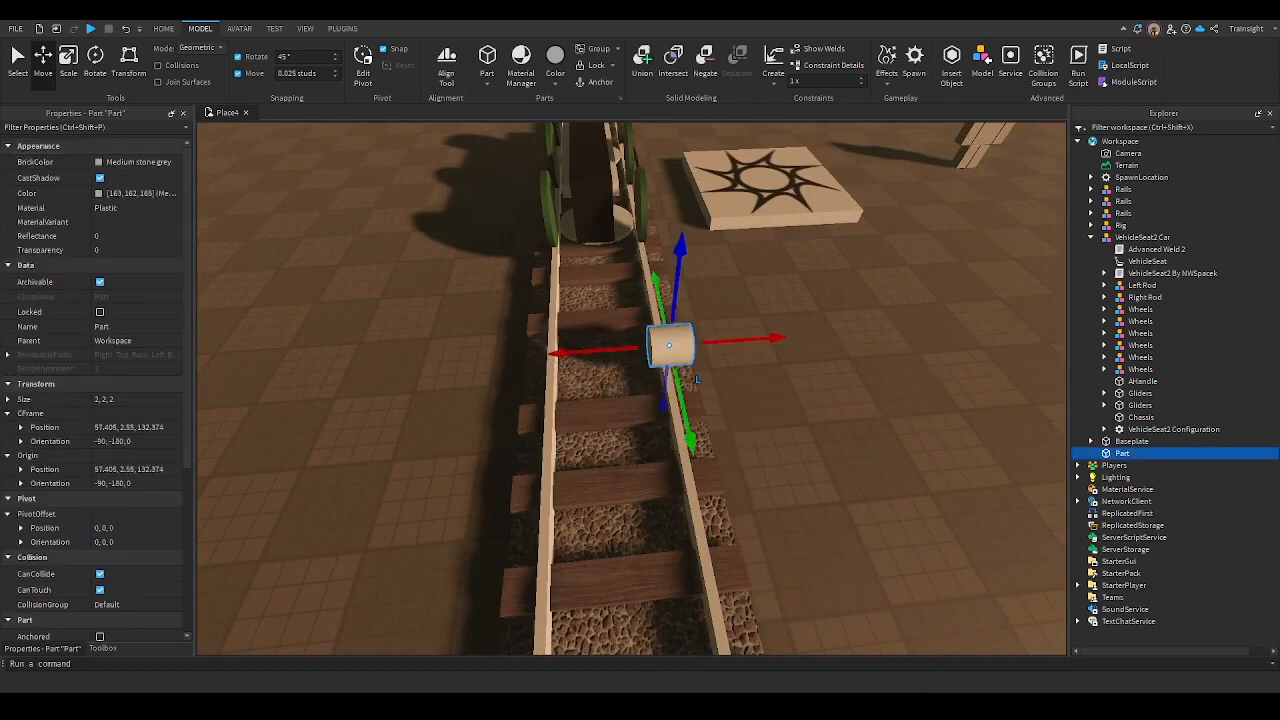
Scale the cylinder down along its axis into a thin disc about 0.325 studs thick
key(w)
right_drag(896, 350, 895, 347)
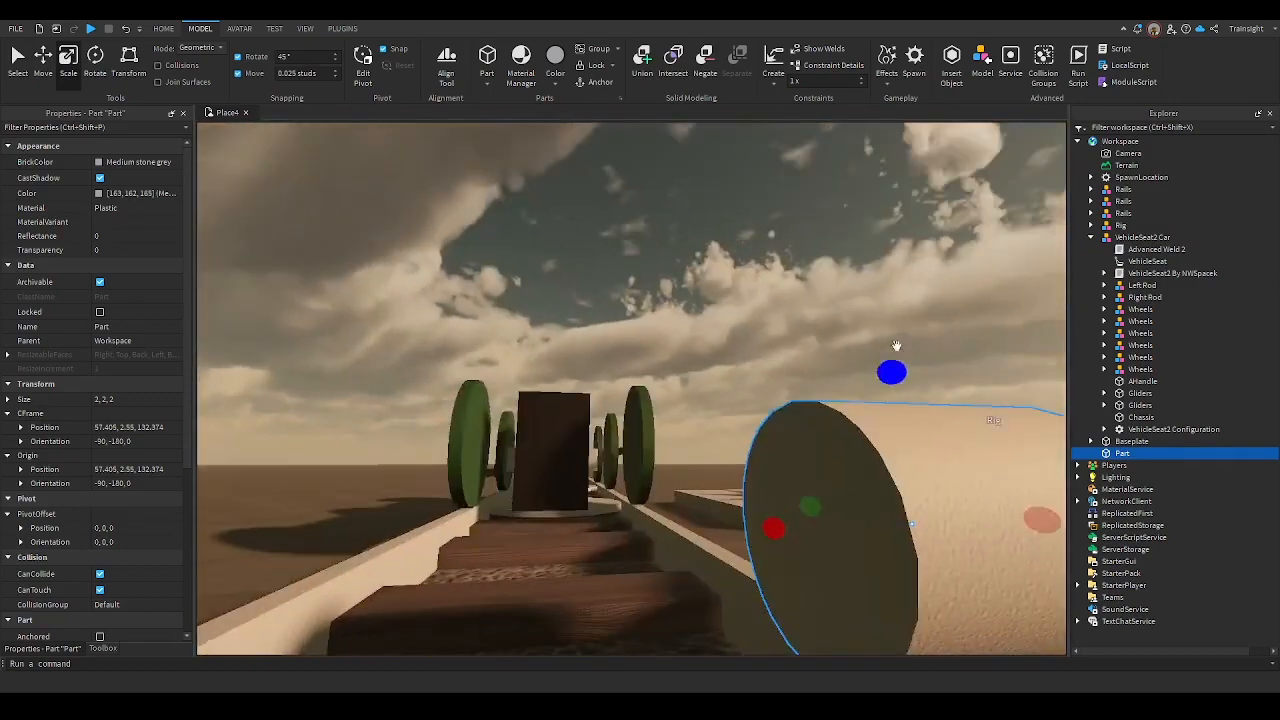
key(d)
key(s)
key(a)
right_drag(807, 485, 794, 487)
key(d)
key(w)
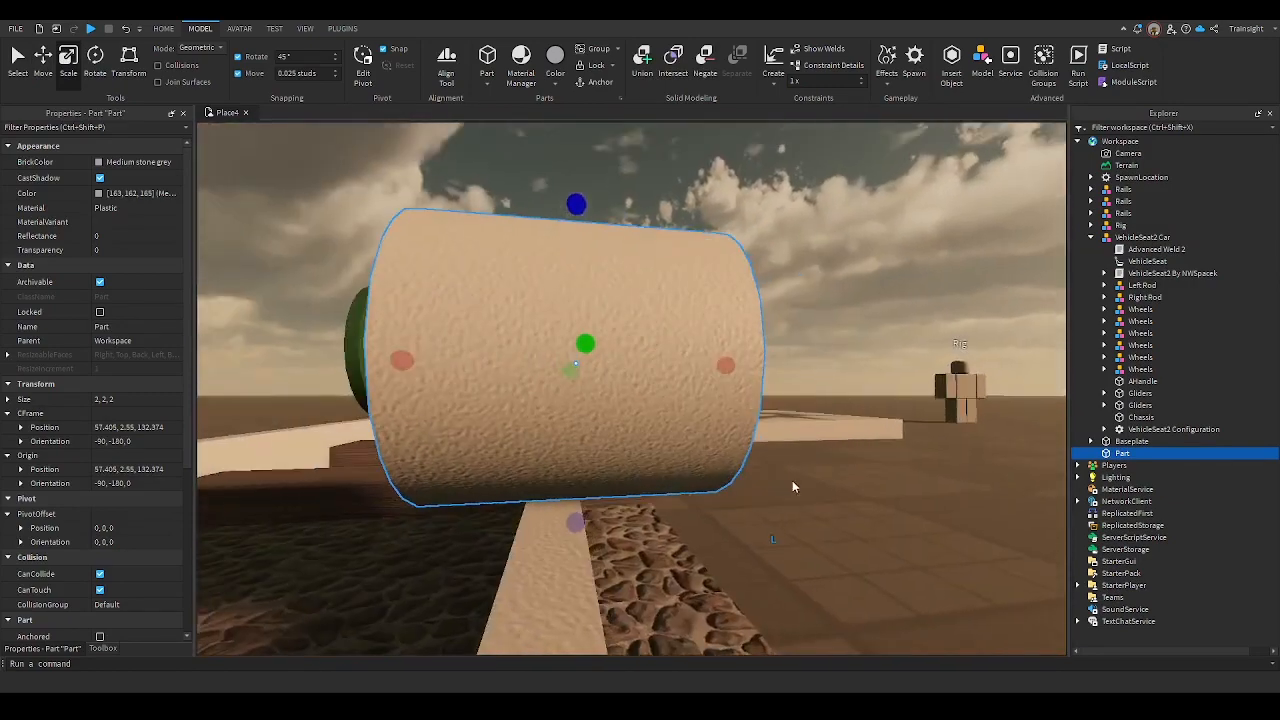
drag(726, 365, 345, 406)
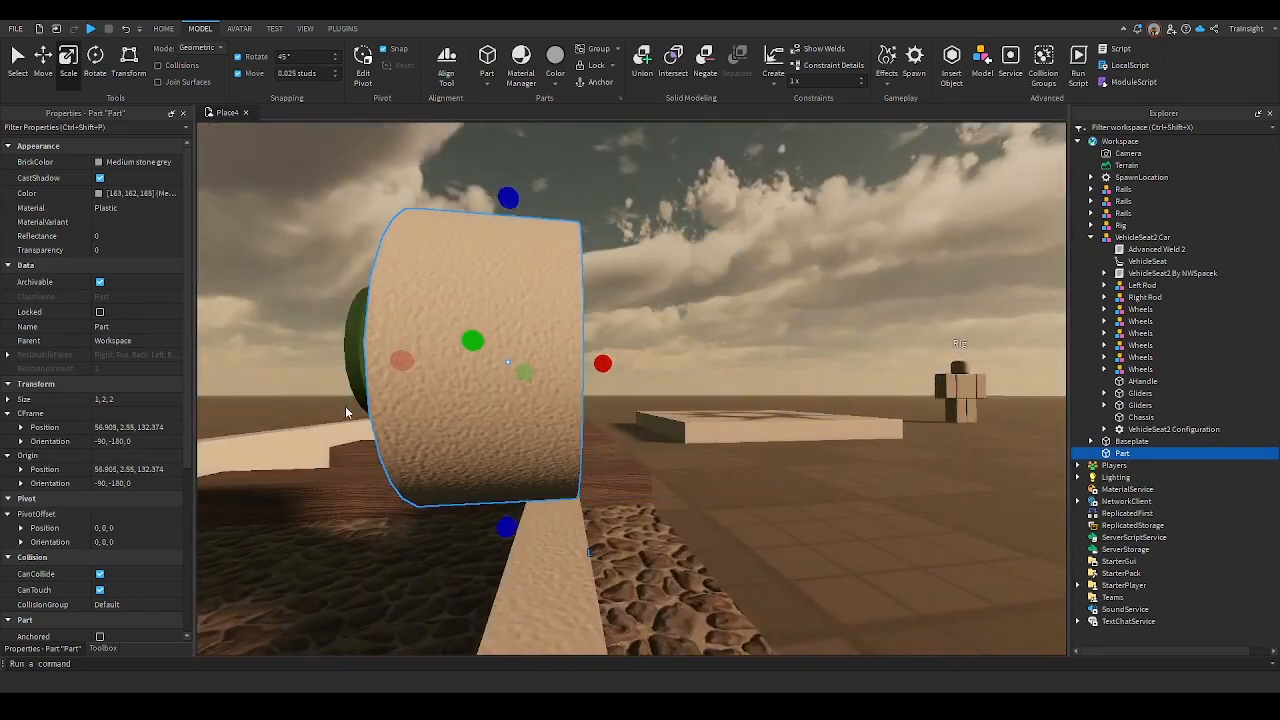
drag(390, 358, 503, 363)
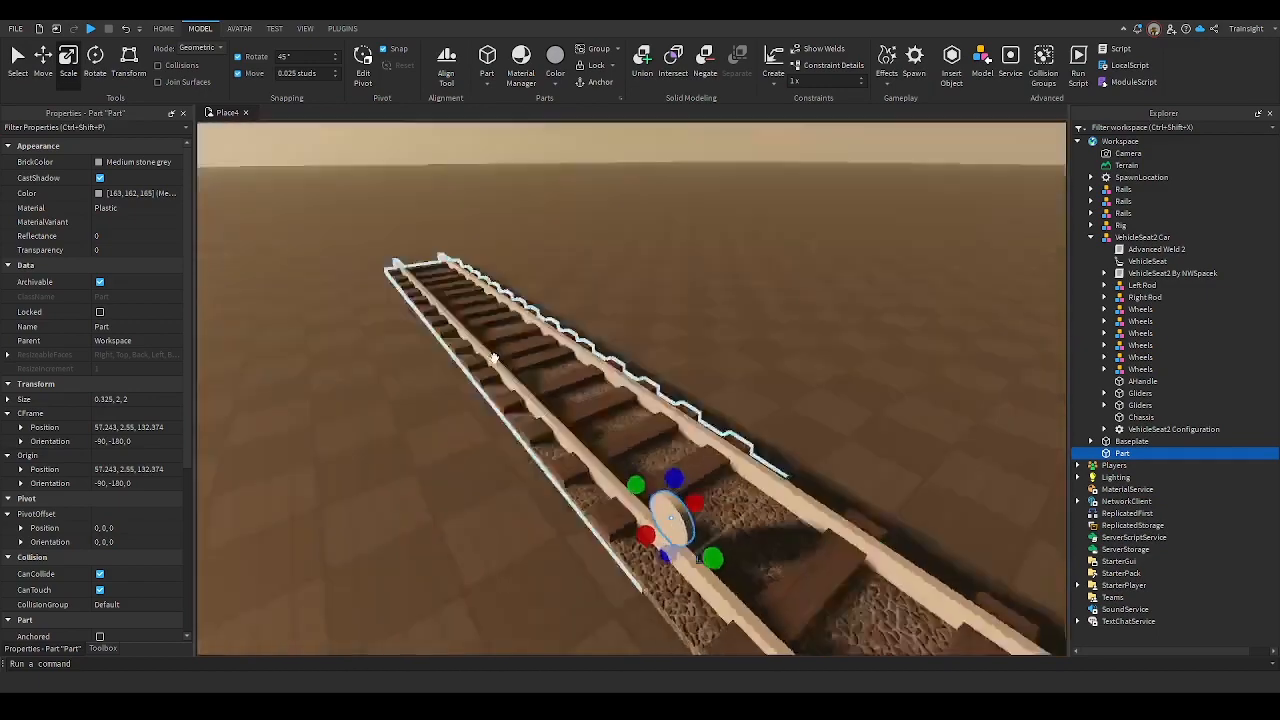
Enlarge the disc to about 2.975 by 3.525 studs to form a small wheel
right_drag(494, 358, 483, 366)
key(w)
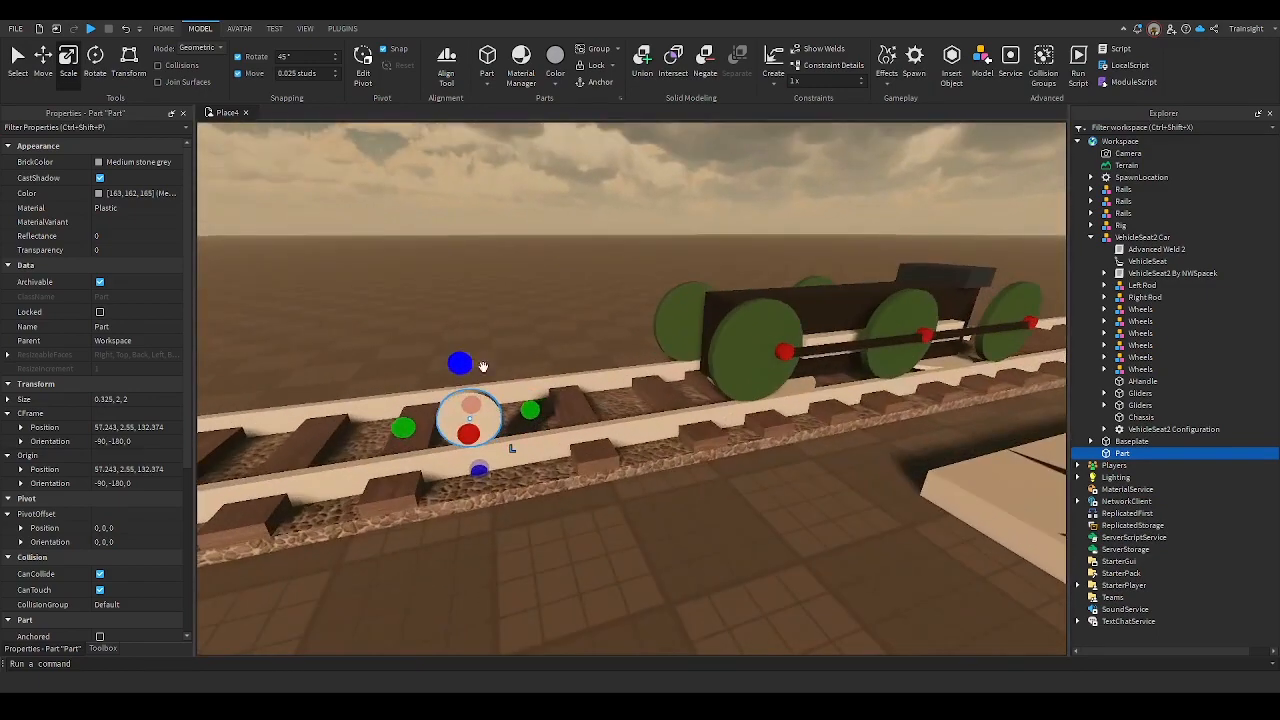
drag(465, 356, 463, 332)
drag(534, 392, 563, 388)
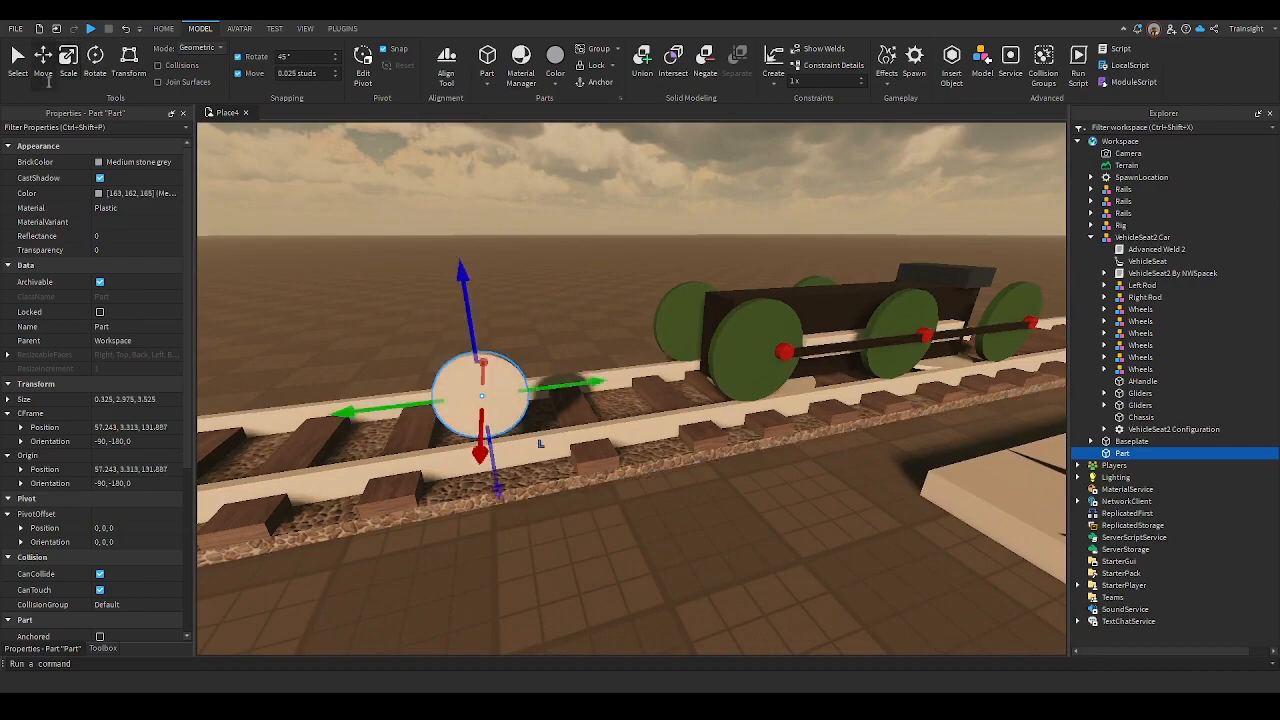
Lower the small wheel onto the rail and slide it toward the vehicle, to about 57.243, 3.038, 127.062
key(w)
right_drag(365, 536, 366, 535)
key(w)
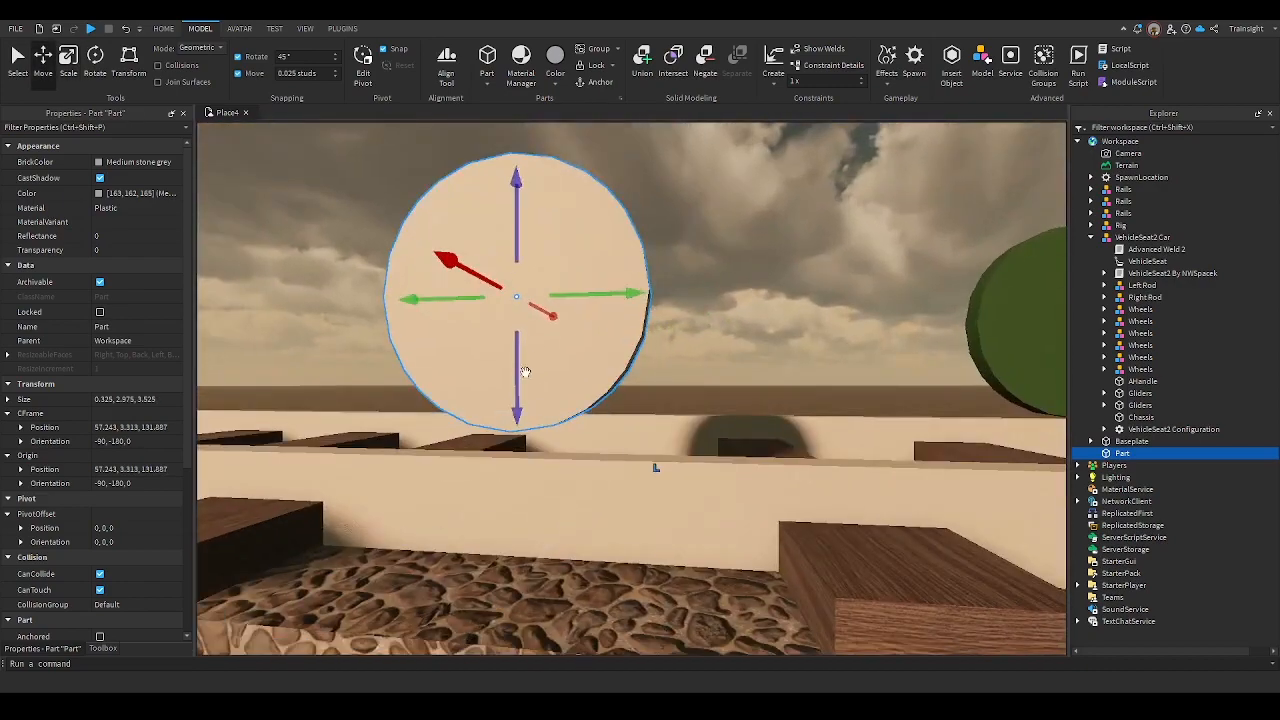
drag(525, 372, 535, 392)
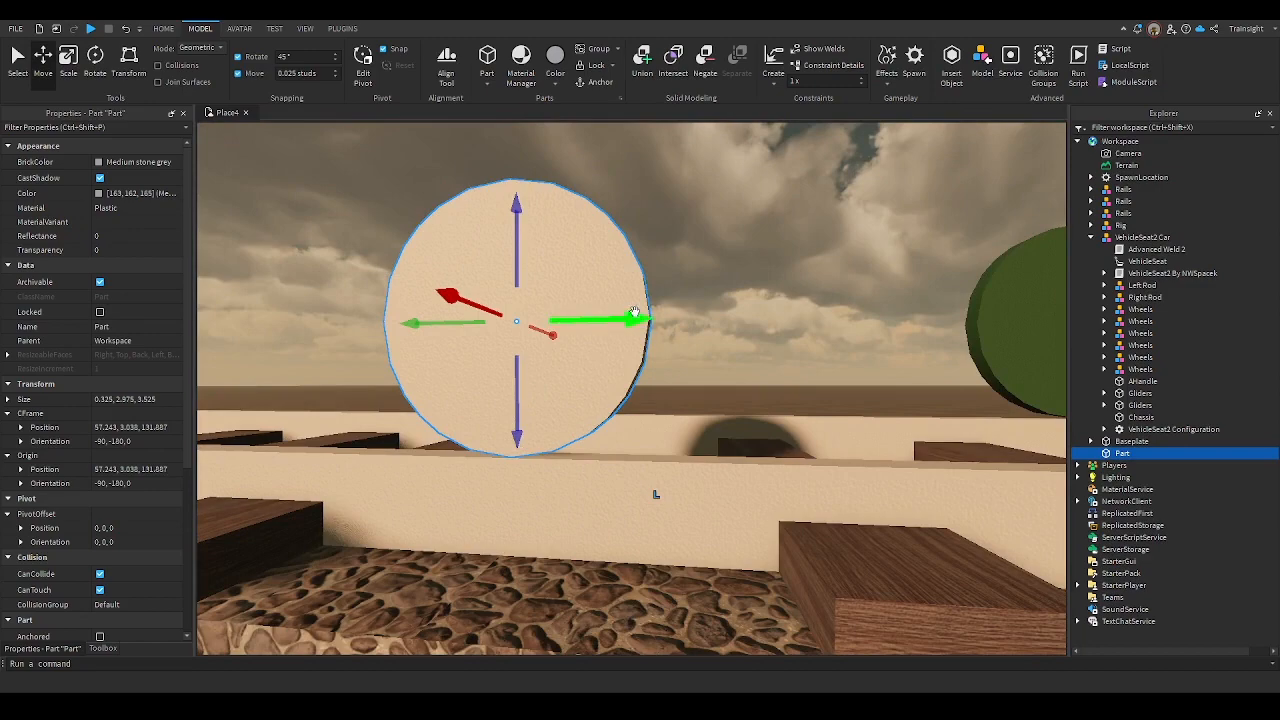
key(d)
drag(634, 314, 717, 343)
right_drag(717, 343, 720, 349)
key(s)
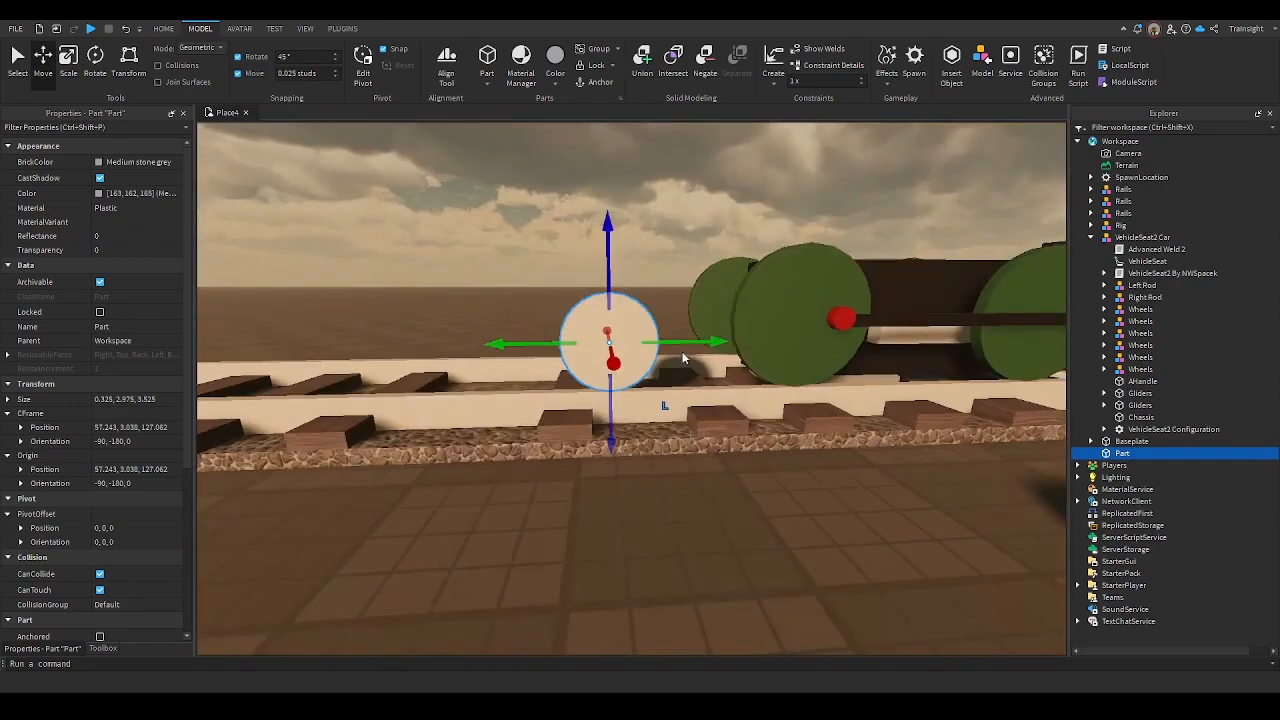
Duplicate the small wheel and move the copy along the same rail away from the vehicle, to about Z 132.262
key(ctrl+d)
drag(495, 345, 573, 352)
key(a)
right_drag(711, 403, 593, 354)
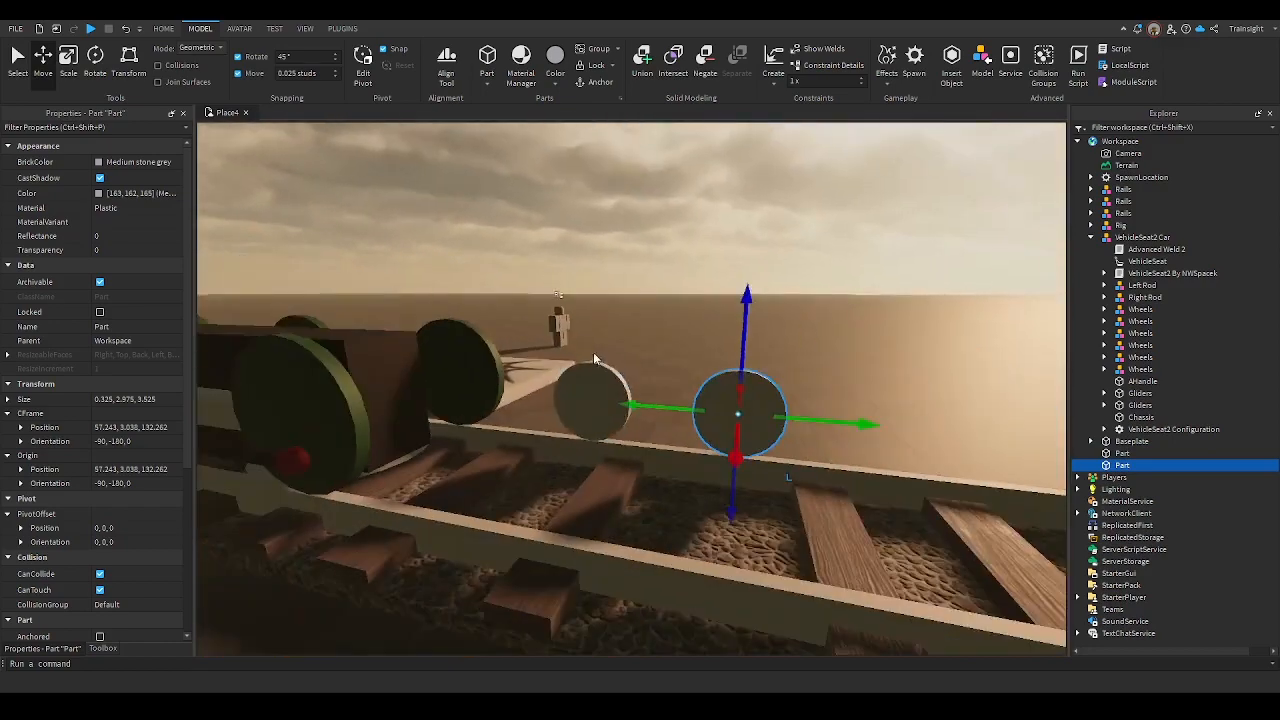
Duplicate both small wheels together and move the copied pair across to the opposite rail
shift+click(582, 376)
key(ctrl+d)
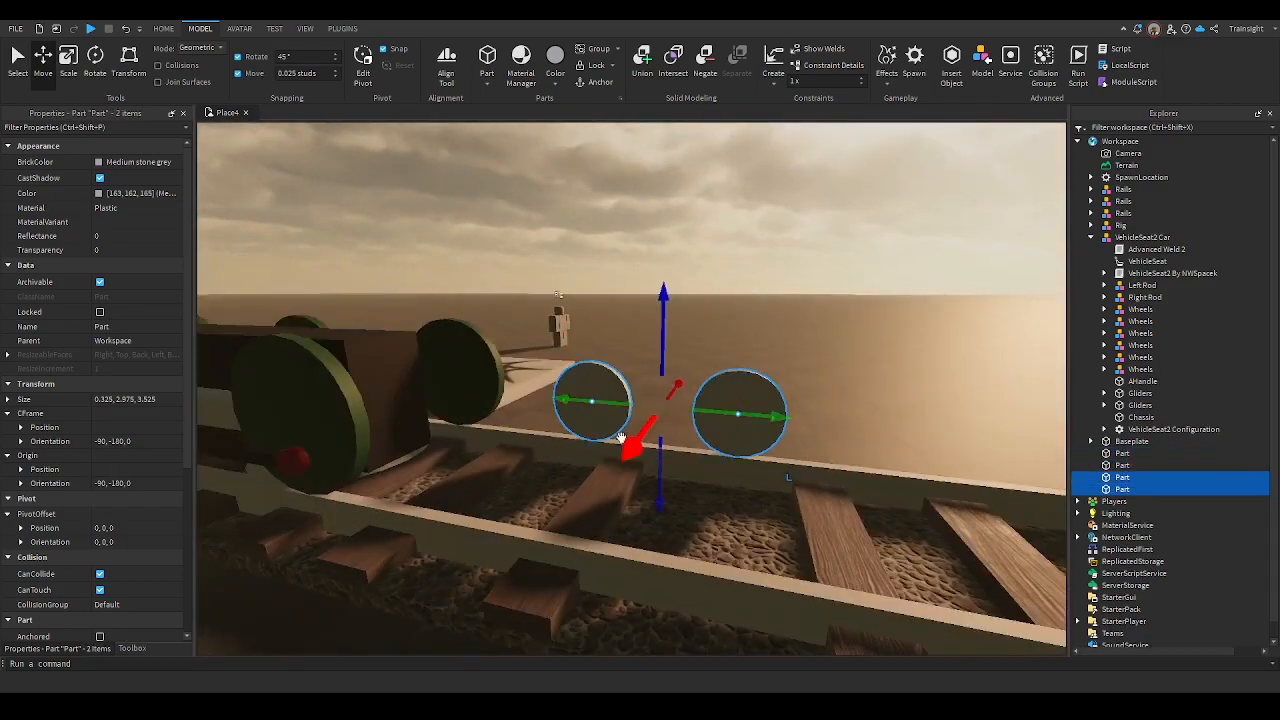
drag(638, 438, 533, 537)
right_drag(533, 537, 533, 537)
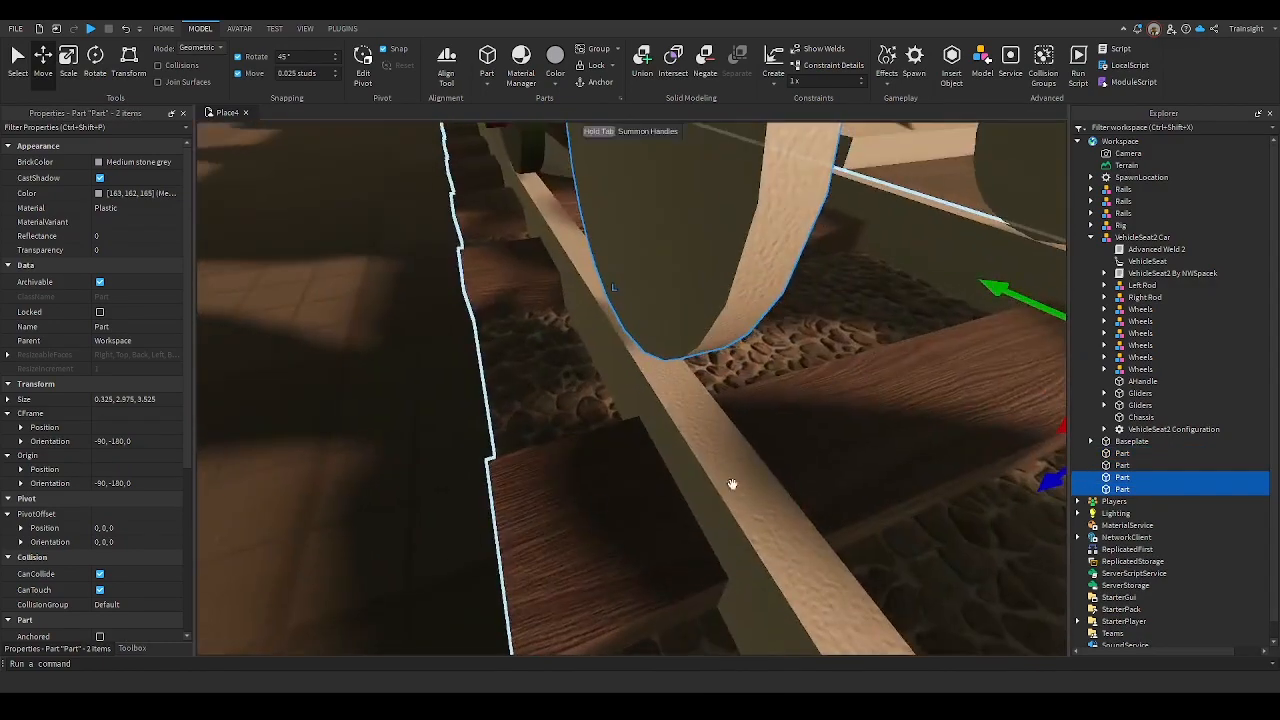
Fine-tune the copied wheel pair sideways onto the opposite rail, to about X 51.417
key(s)
drag(623, 406, 598, 405)
scroll(349, 464, down, 5)
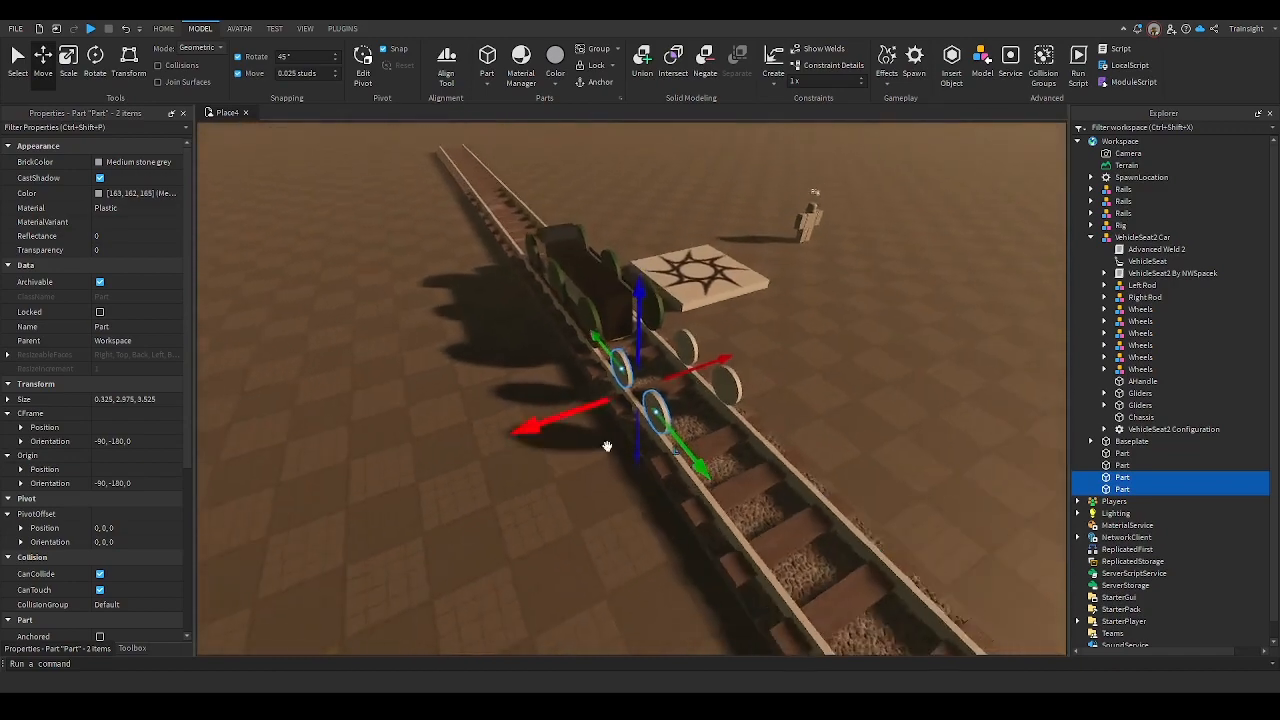
scroll(607, 446, down, 1)
click(916, 415)
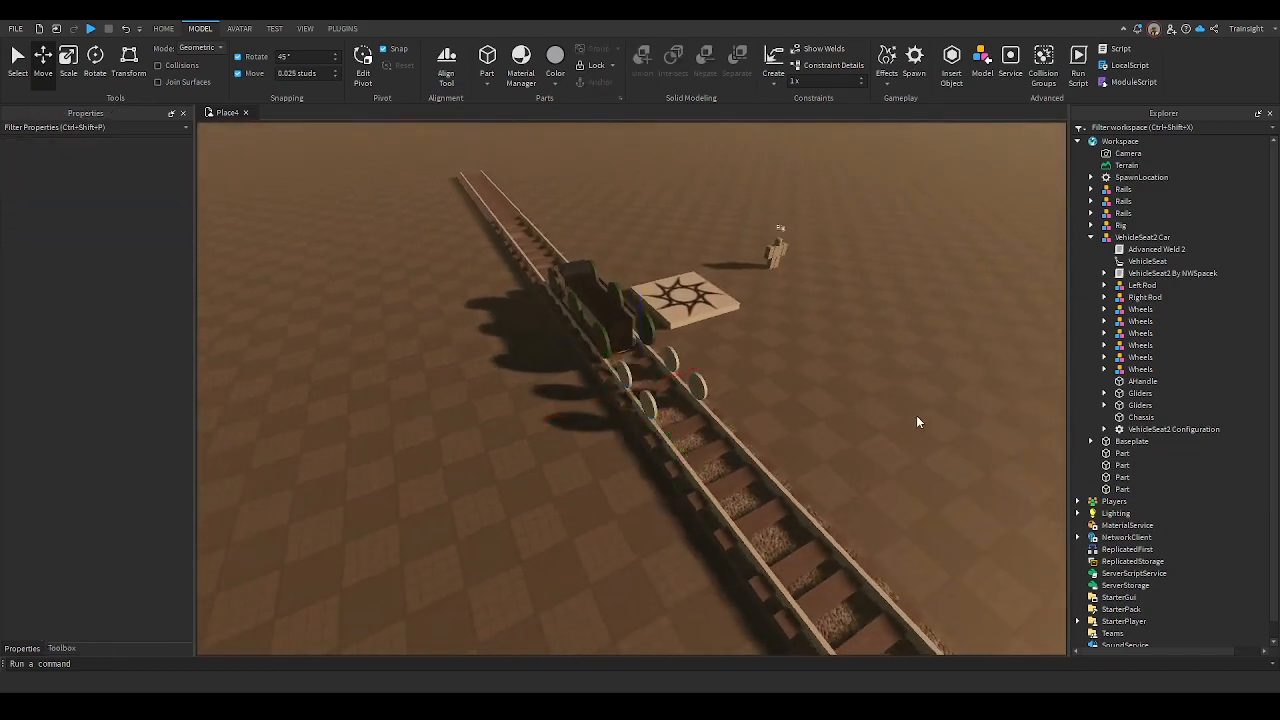
Insert a block part and place it between the small wheels nearest the vehicle, at about 53.58, 3.05, 127.424
key(w)
right_drag(916, 415, 916, 415)
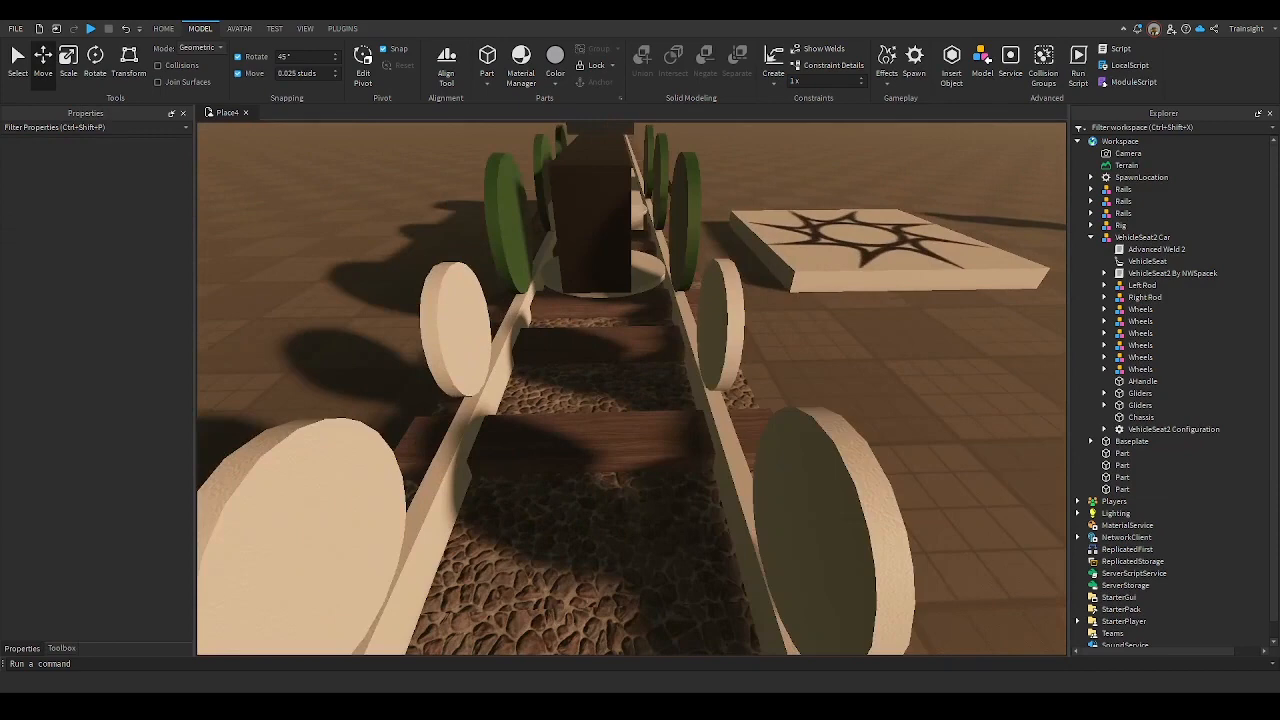
click(485, 47)
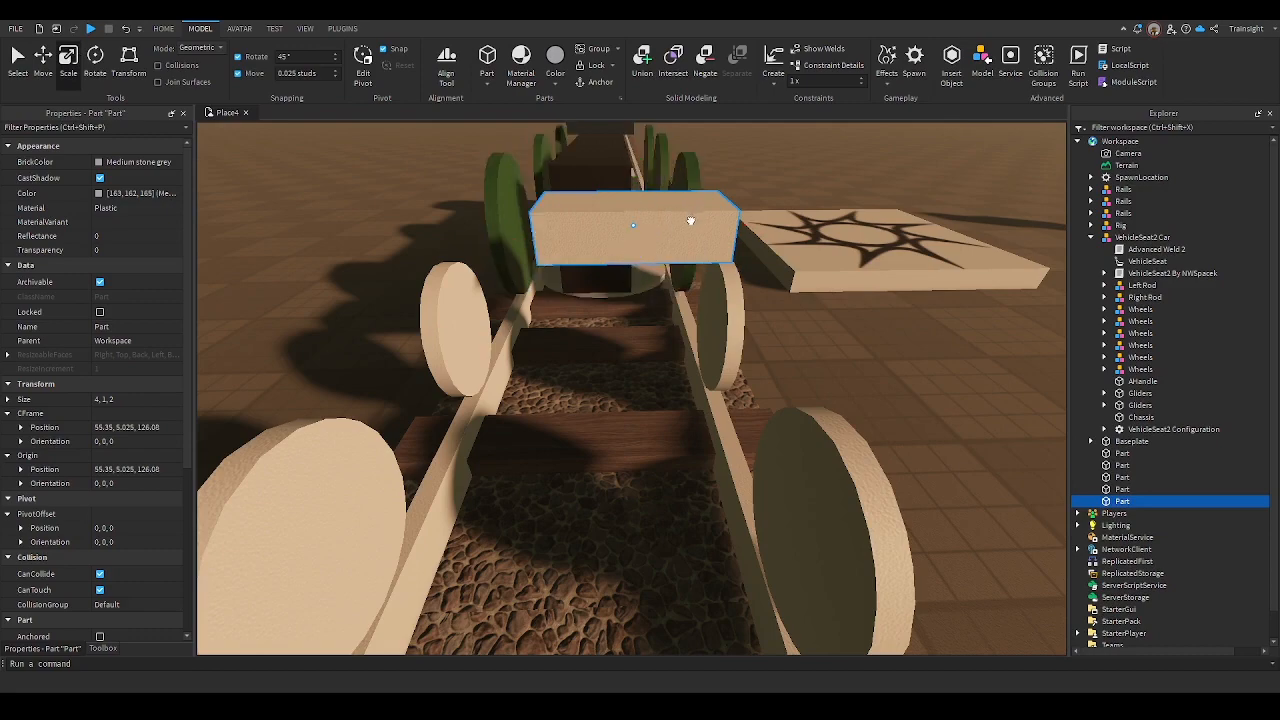
drag(690, 221, 648, 365)
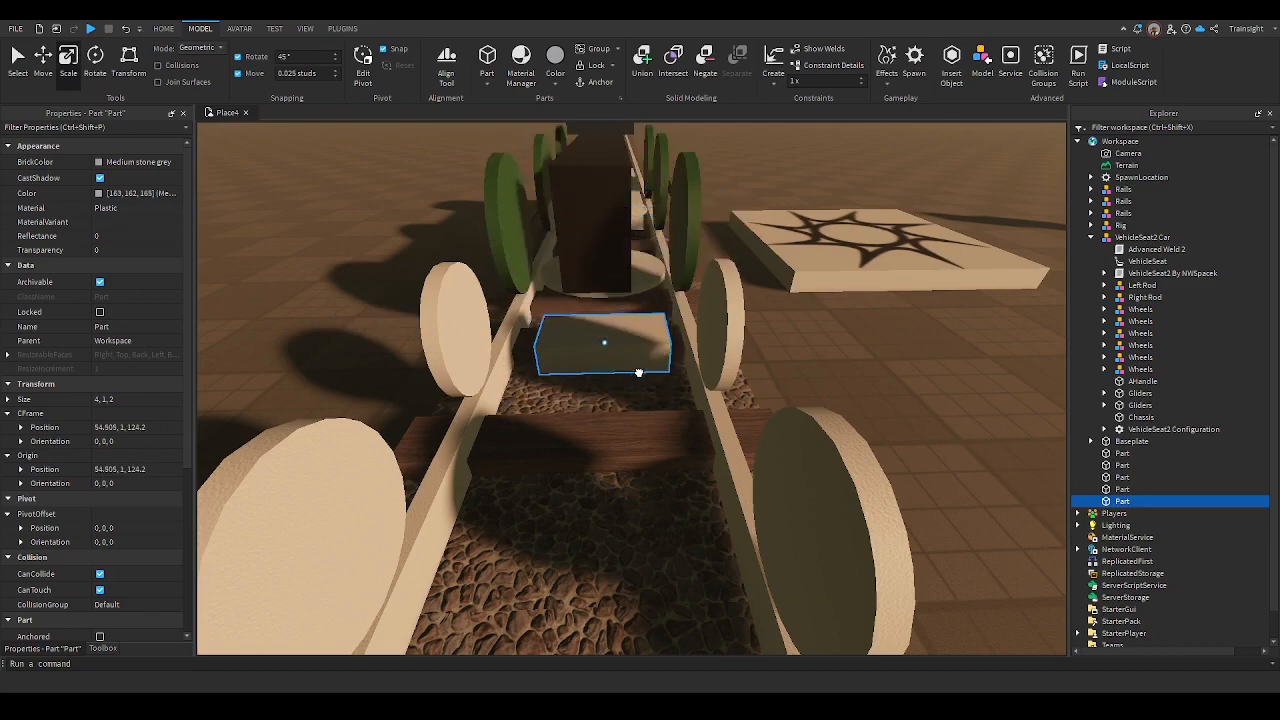
scroll(638, 372, down, 3)
click(836, 423)
right_drag(836, 423, 770, 378)
scroll(706, 460, up, 3)
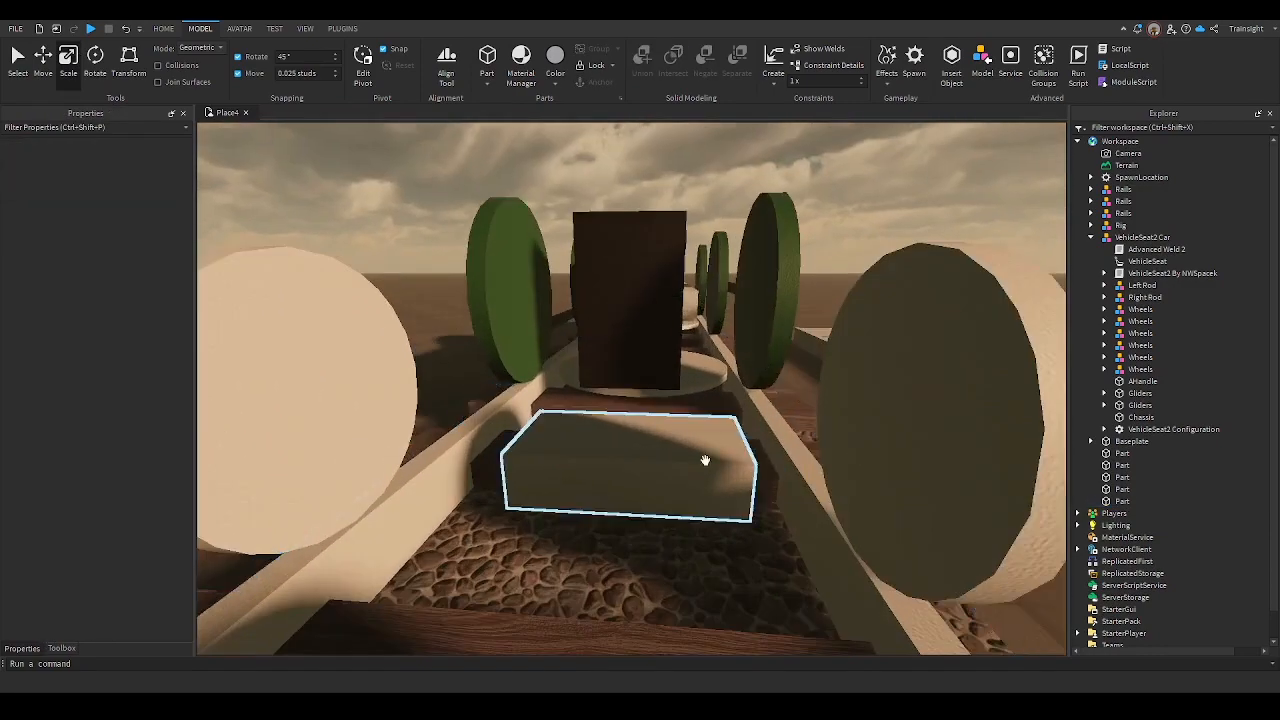
scroll(671, 540, down, 4)
mouse_move(660, 483)
mouse_down()
mouse_move(671, 543)
mouse_move(649, 461)
mouse_up()
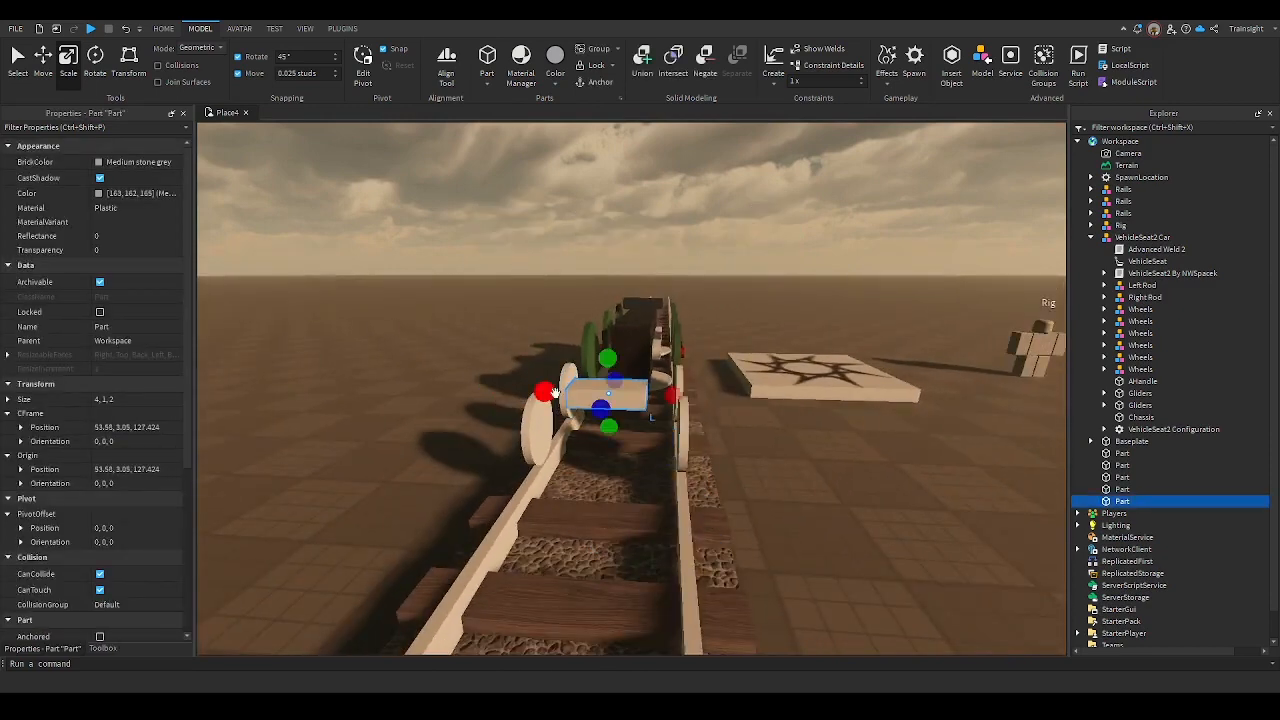
scroll(555, 391, up, 4)
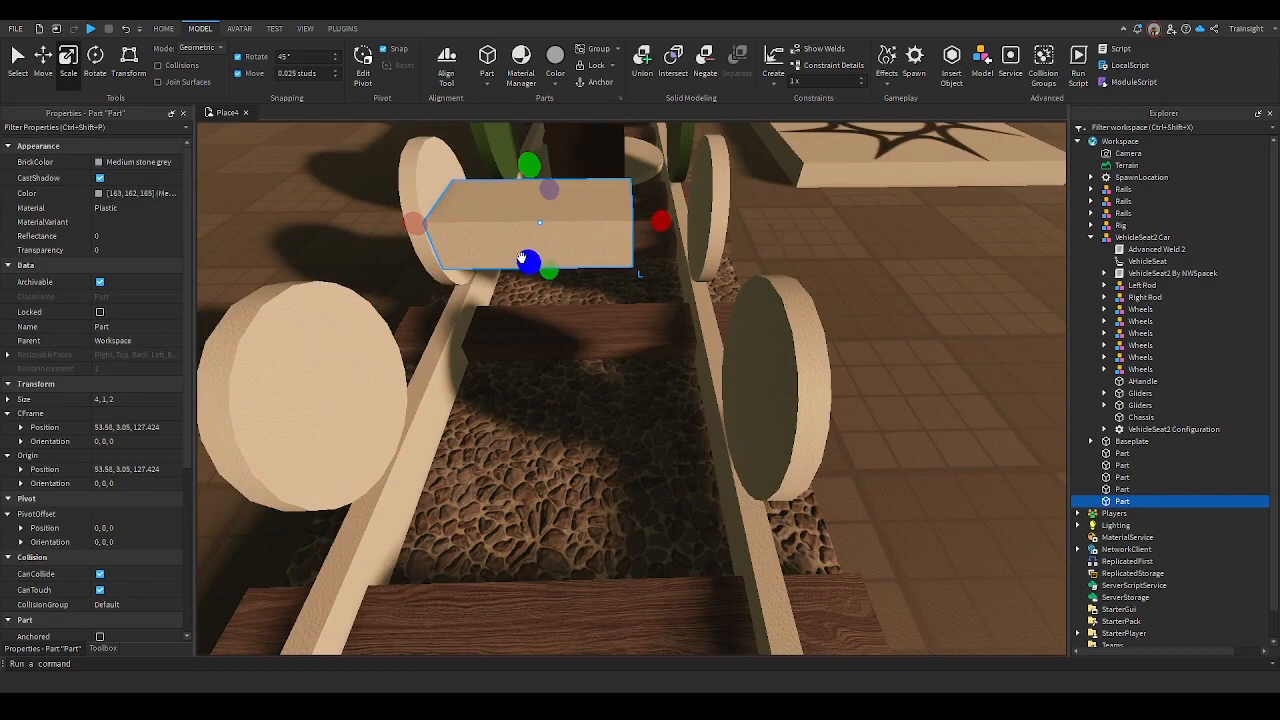
Resize the block across the track to about 4.85 studs wide and 1.925 studs deep
drag(521, 259, 471, 466)
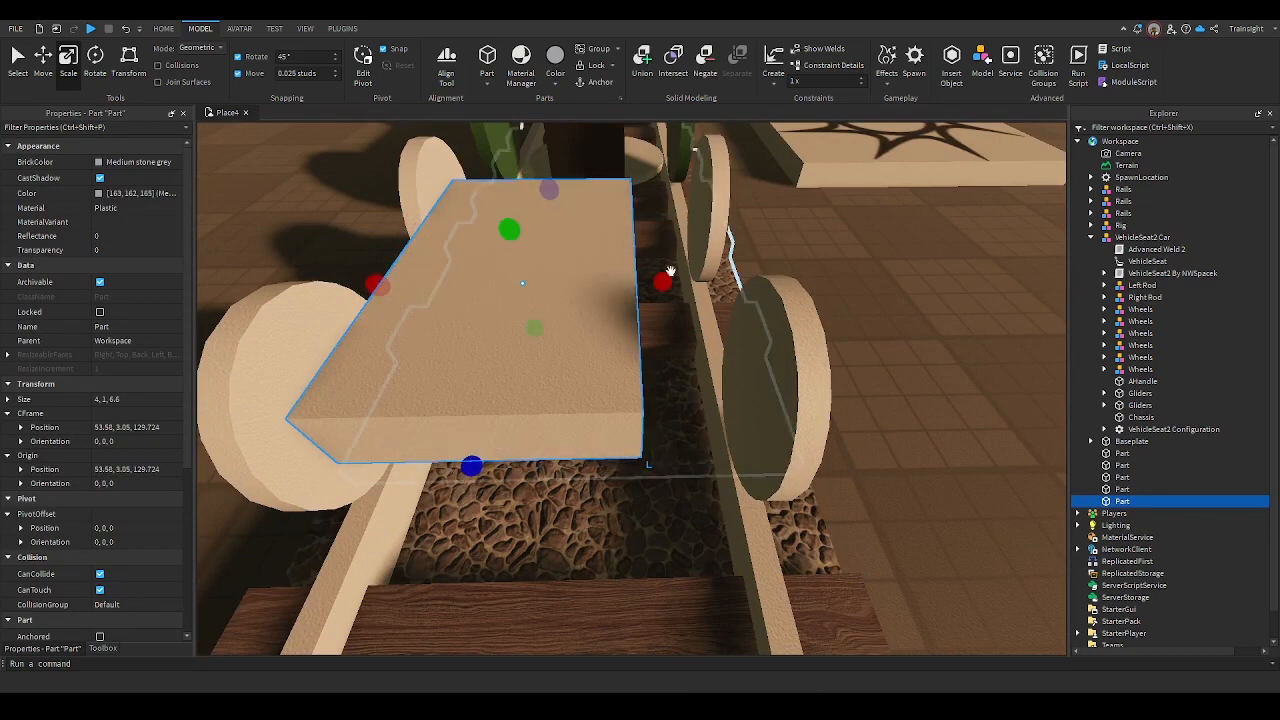
drag(668, 278, 707, 289)
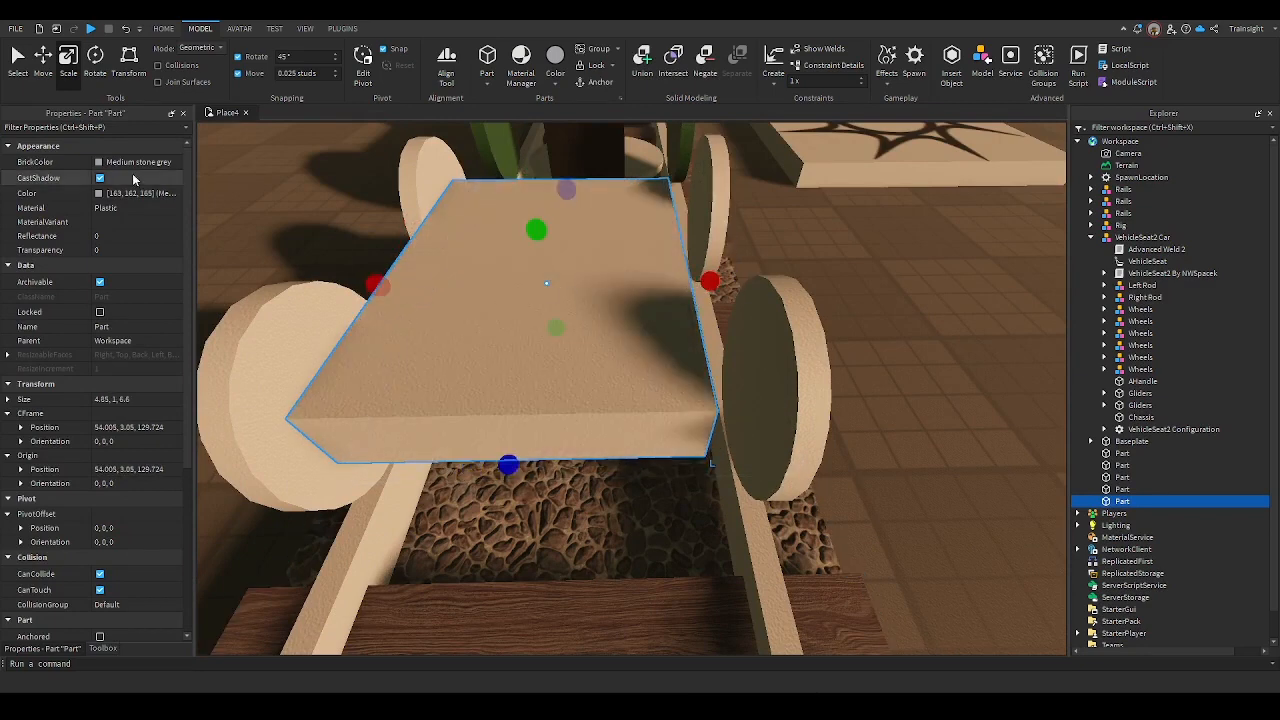
drag(508, 465, 561, 259)
scroll(580, 194, up, 3)
right_drag(580, 194, 582, 195)
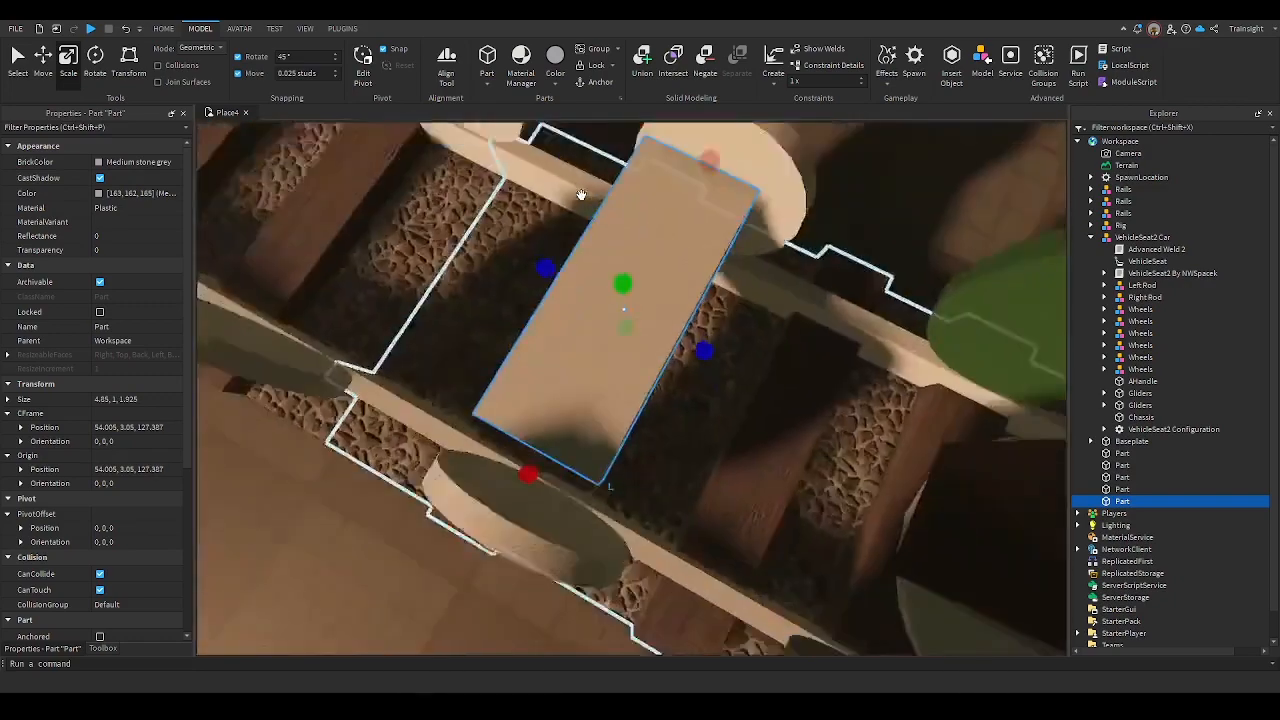
Adjust the block's sides to fit between the small wheels, at about 4.5 by 1.975 studs
scroll(655, 423, down, 3)
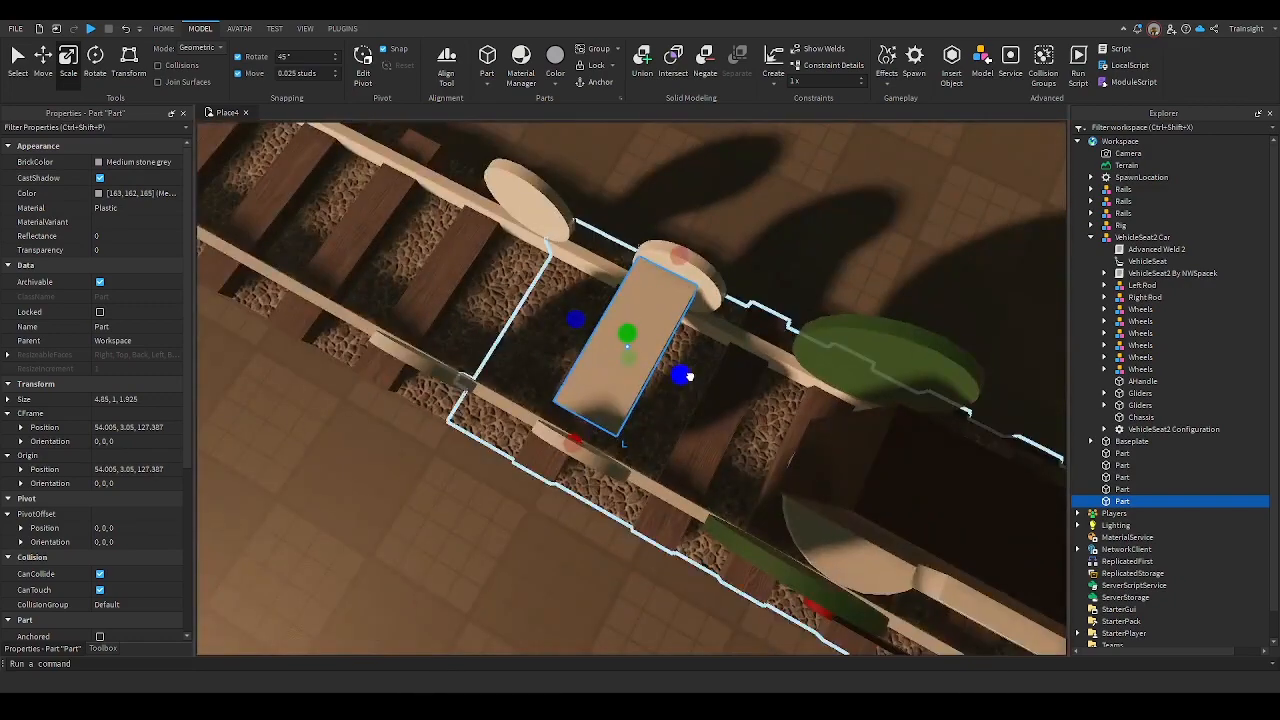
drag(689, 376, 698, 378)
drag(573, 438, 556, 462)
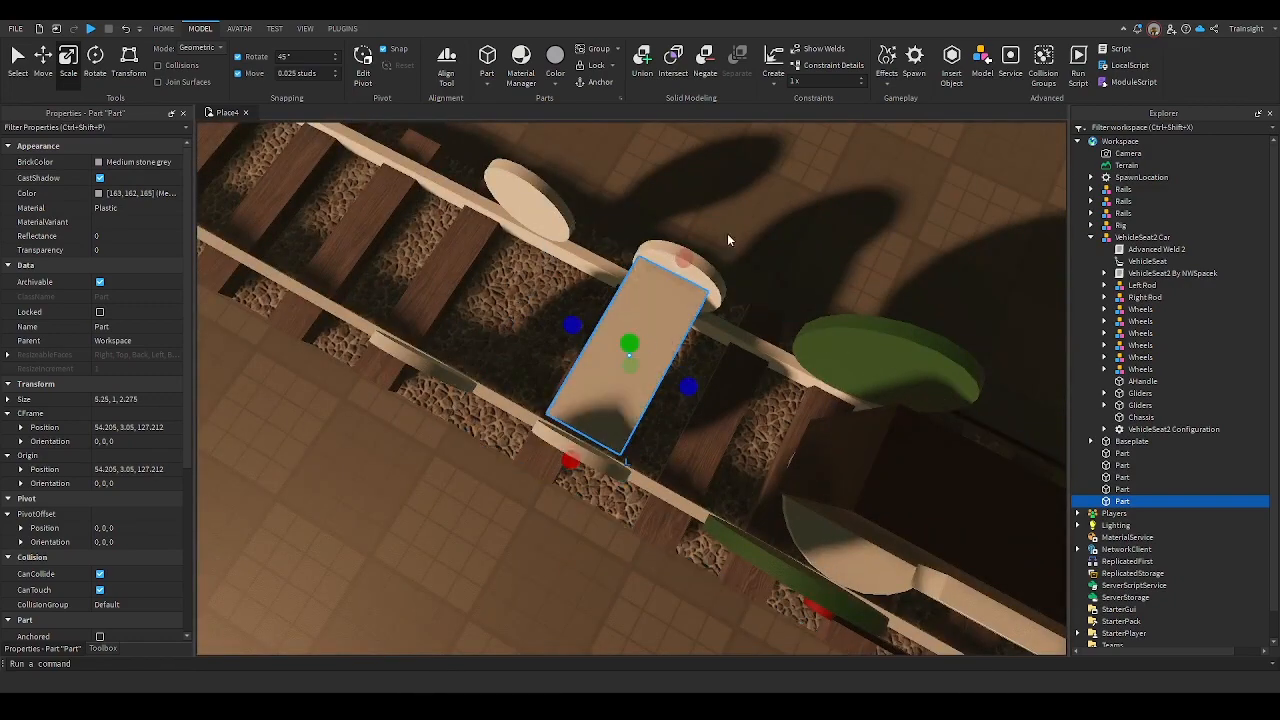
mouse_move(675, 260)
mouse_down()
mouse_move(663, 290)
mouse_move(664, 279)
mouse_up()
drag(567, 337, 577, 345)
Shorten the block from both ends to about 3.525 studs wide, and delete it
scroll(583, 363, up, 3)
right_drag(583, 363, 583, 363)
scroll(583, 363, down, 2)
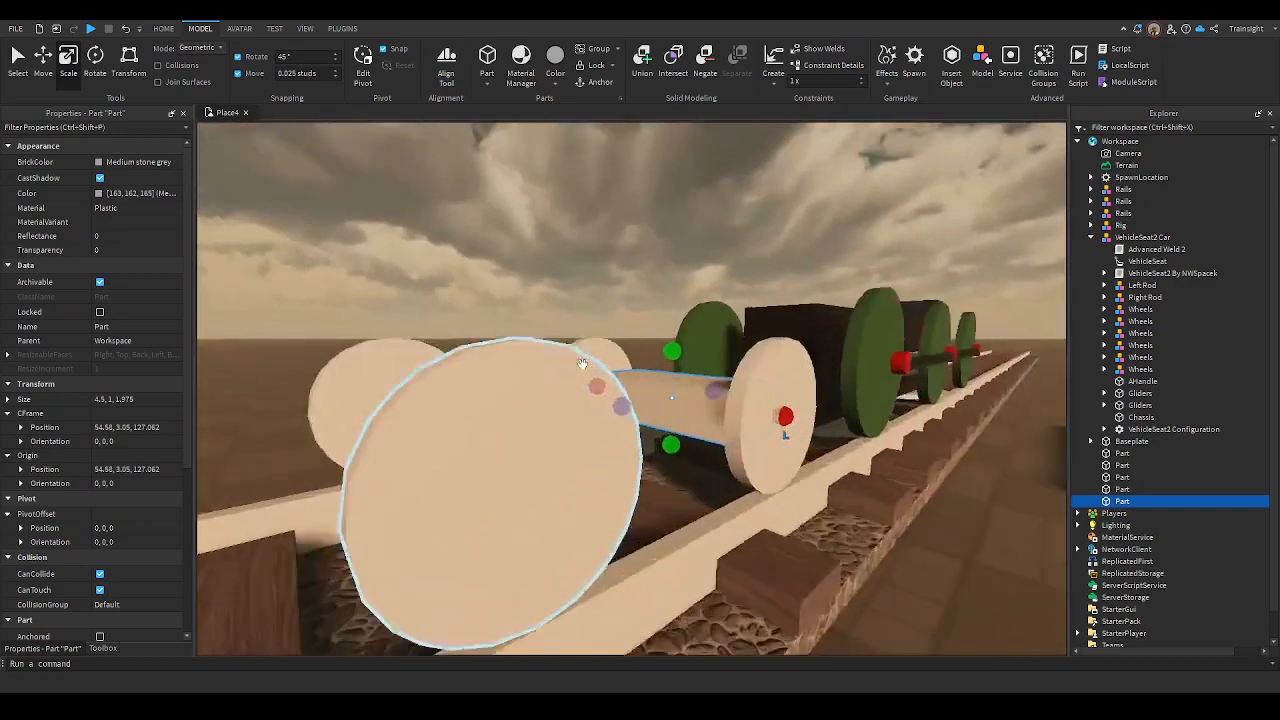
scroll(583, 363, up, 2)
drag(893, 436, 851, 431)
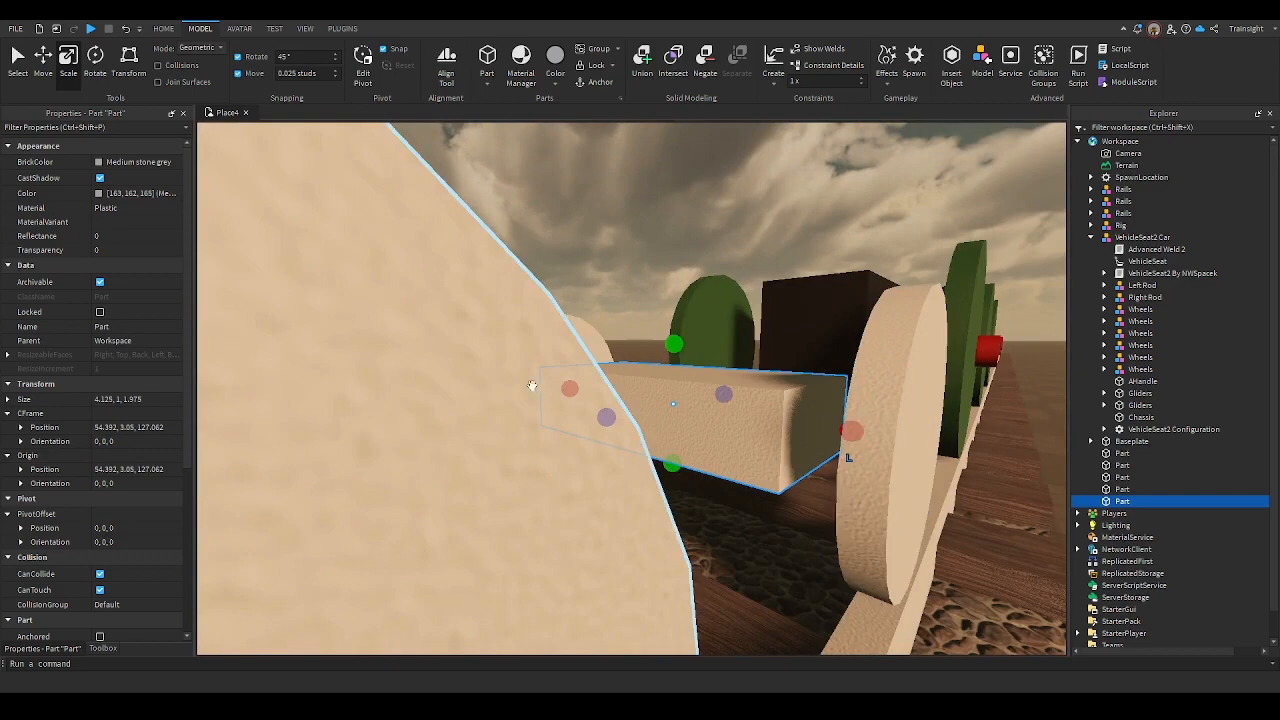
drag(571, 387, 585, 396)
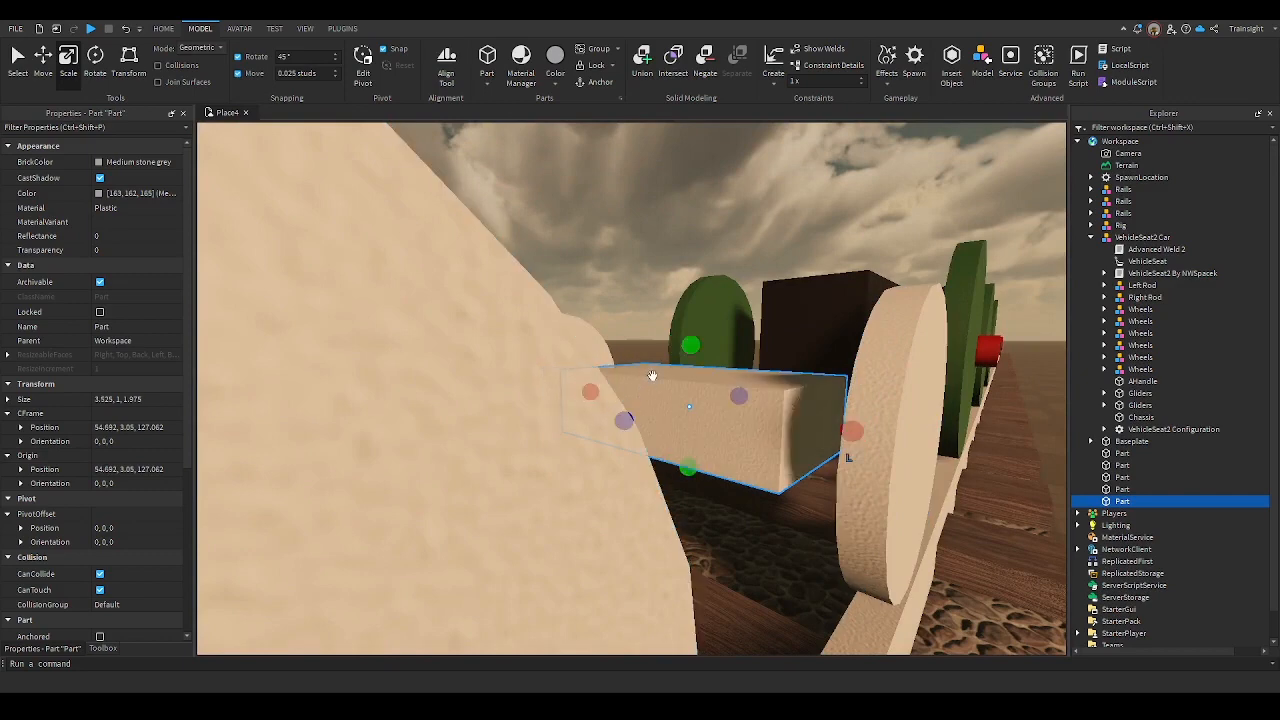
key(Delete)
Delete the two small wheels farthest from the vehicle
scroll(697, 250, down, 5)
right_drag(697, 250, 695, 262)
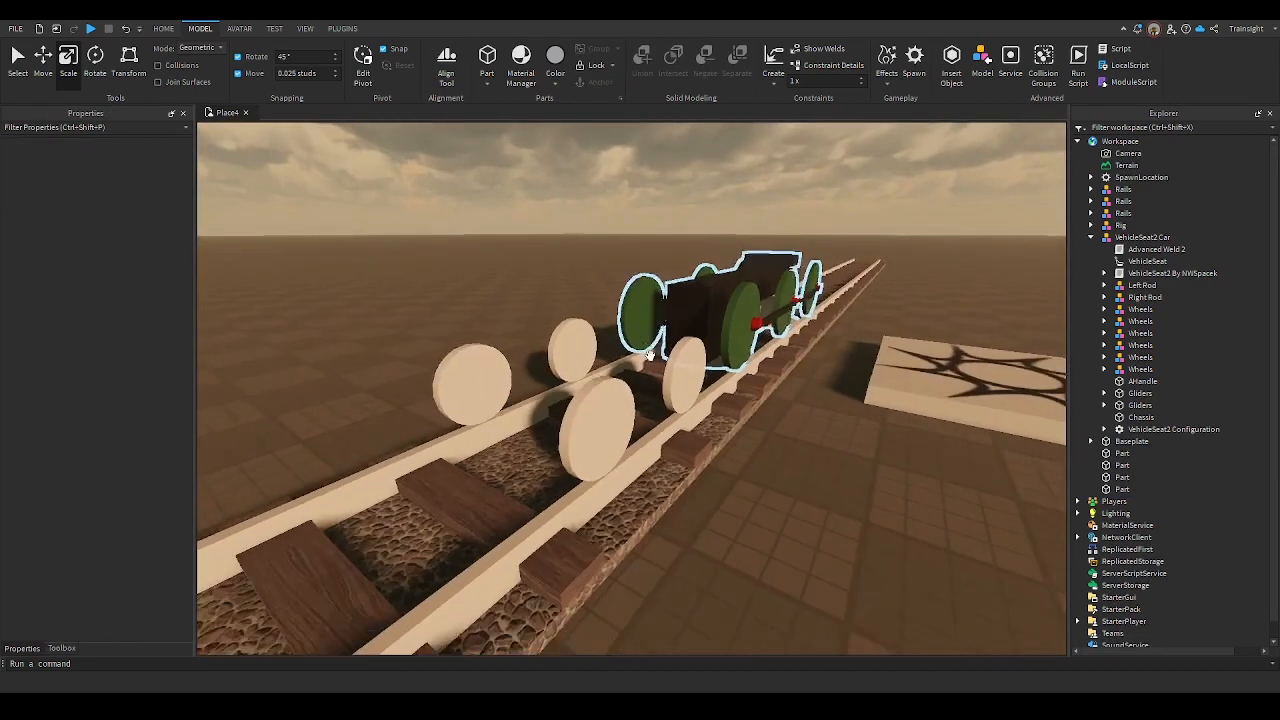
click(600, 418)
ctrl+click(469, 356)
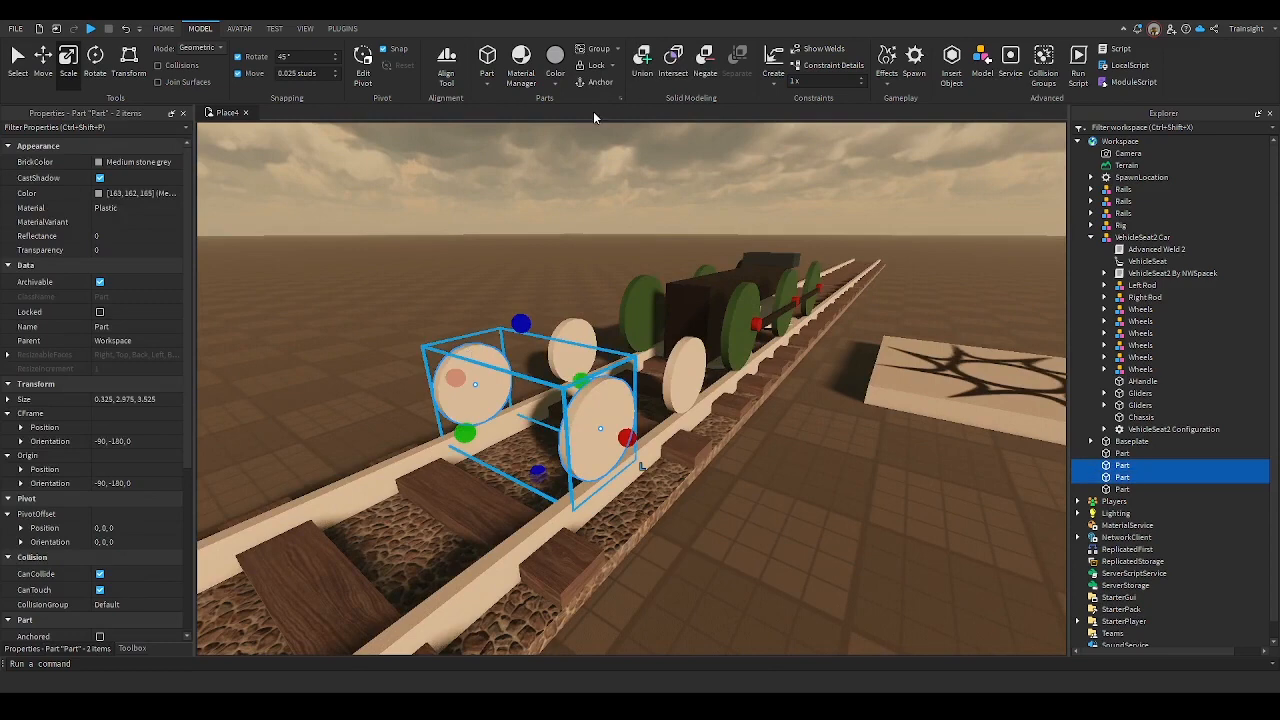
key(Delete)
scroll(622, 279, up, 5)
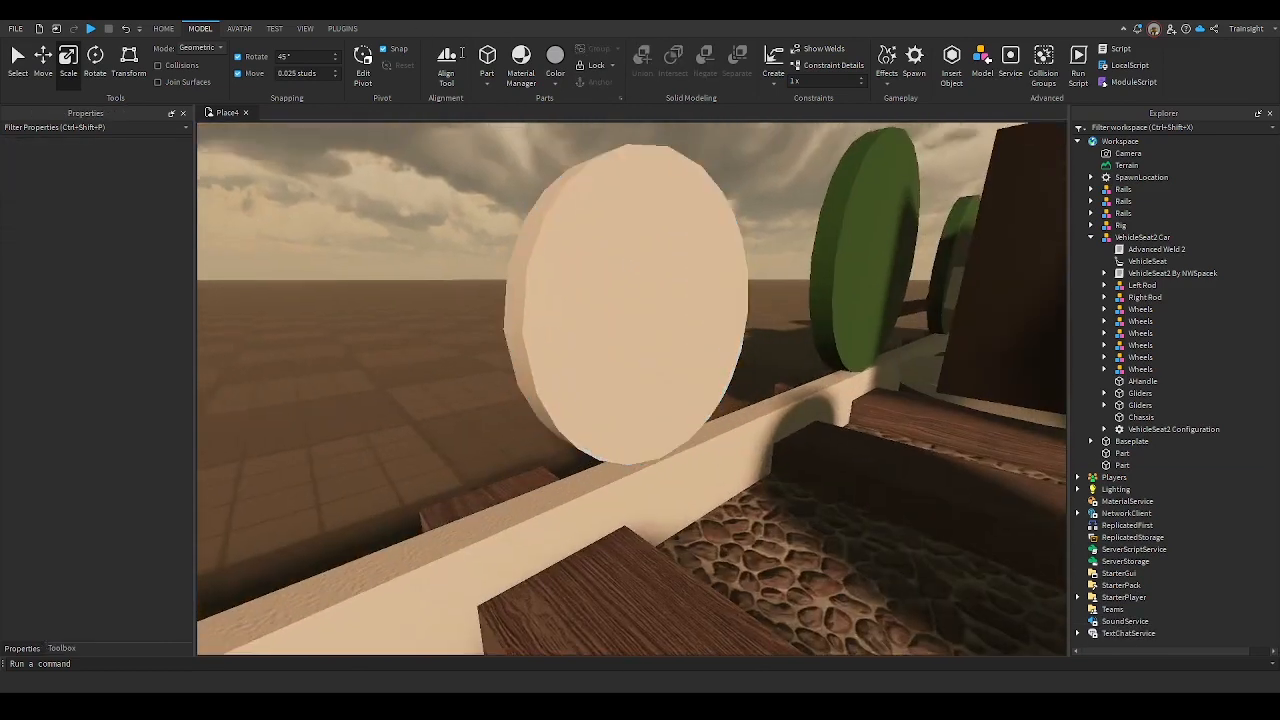
click(487, 57)
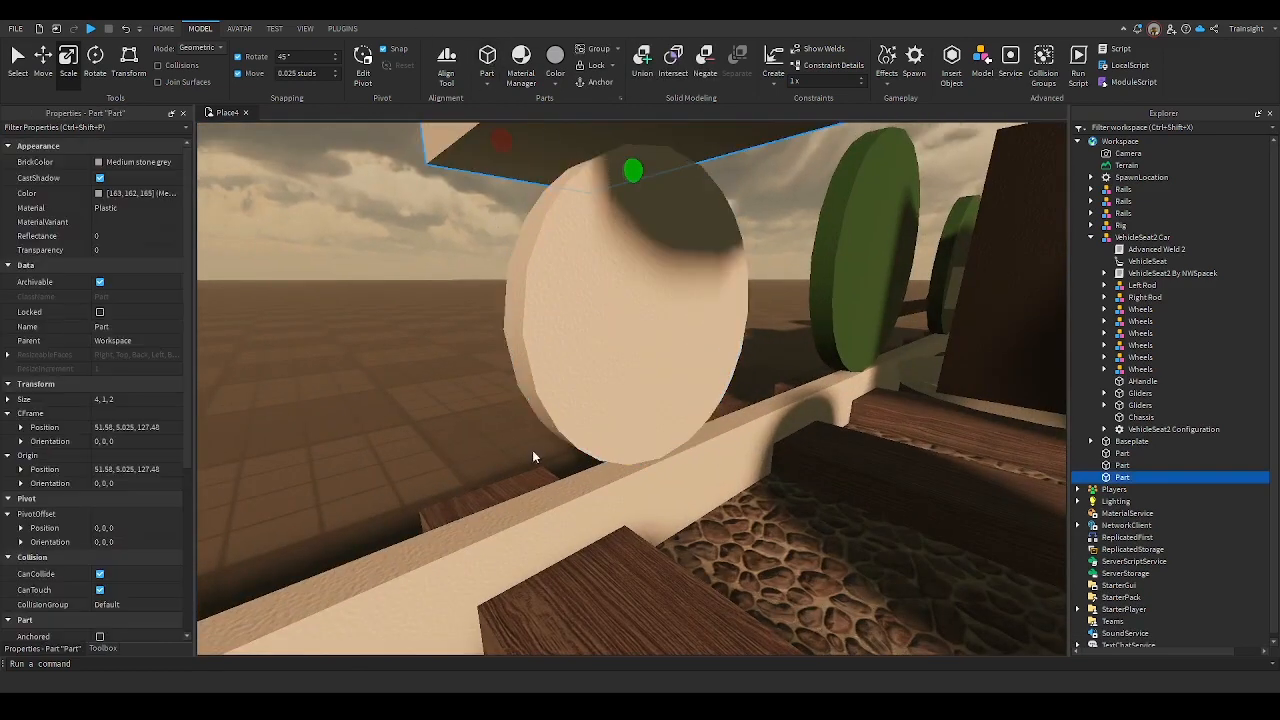
key(Delete)
Duplicate the small wheel at X 51.417 and shrink the copy evenly about its centre to about 1.125 studs
click(631, 257)
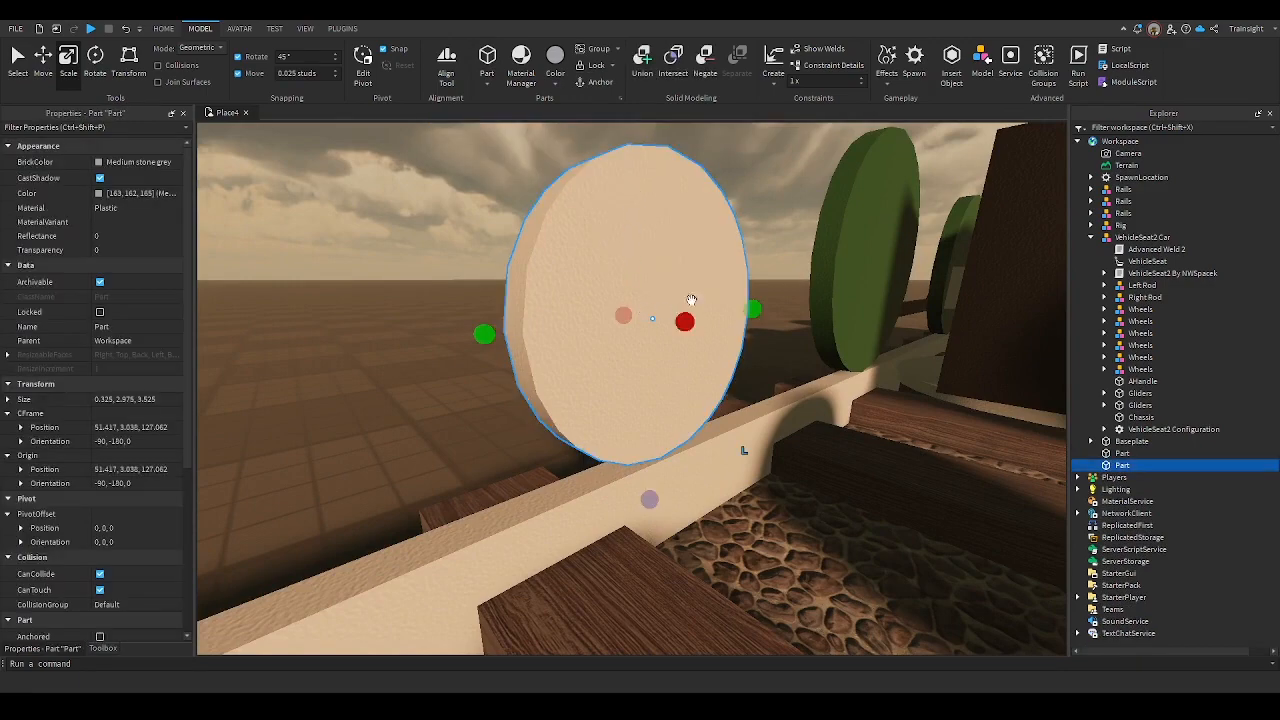
key(ctrl+d)
right_drag(693, 193, 692, 189)
ctrl+drag(664, 216, 669, 347)
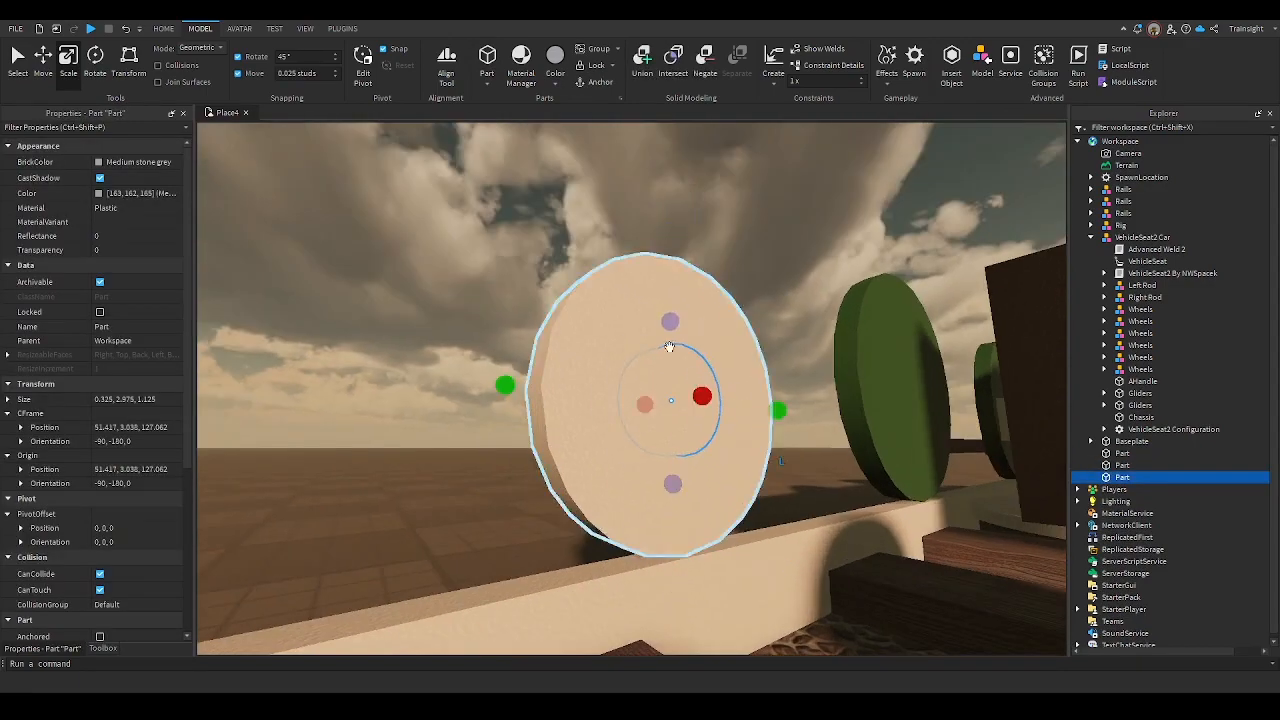
Stretch the small disc into an axle between the two wheels, about 2.9 studs long, with a gap at both ends
drag(707, 401, 828, 403)
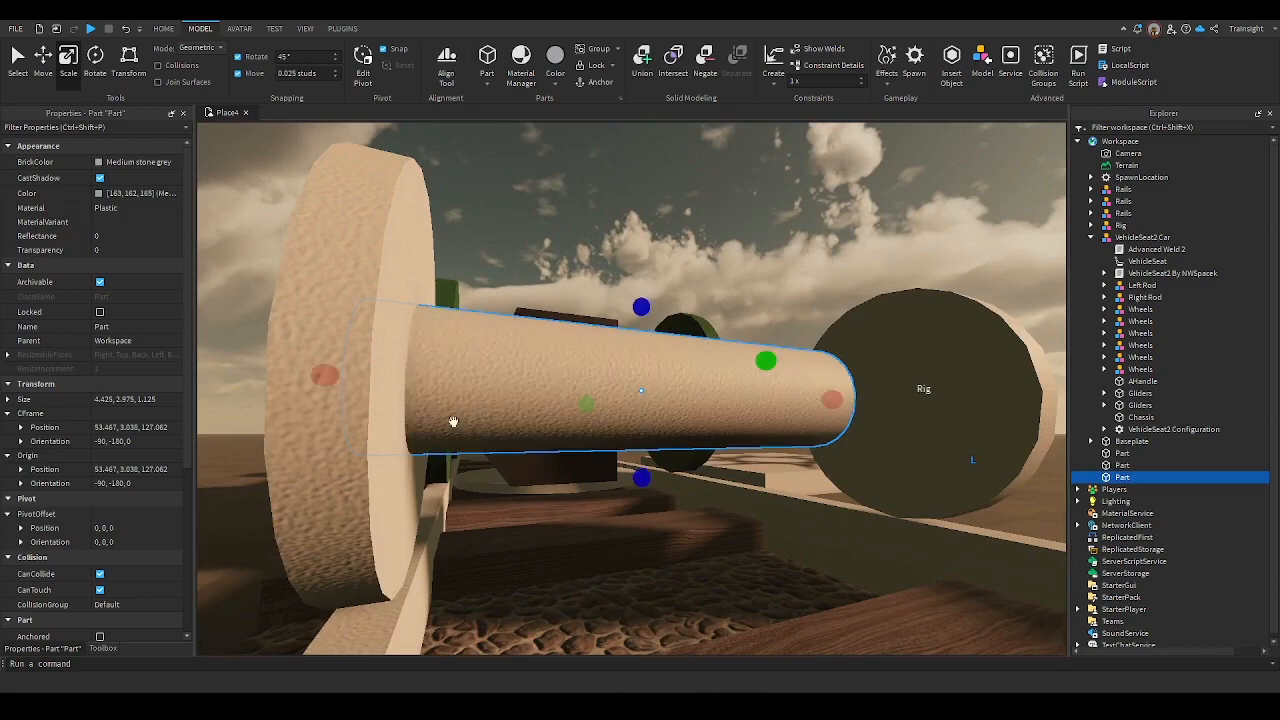
drag(328, 369, 450, 371)
right_drag(450, 371, 458, 367)
drag(750, 410, 650, 391)
right_drag(647, 390, 646, 388)
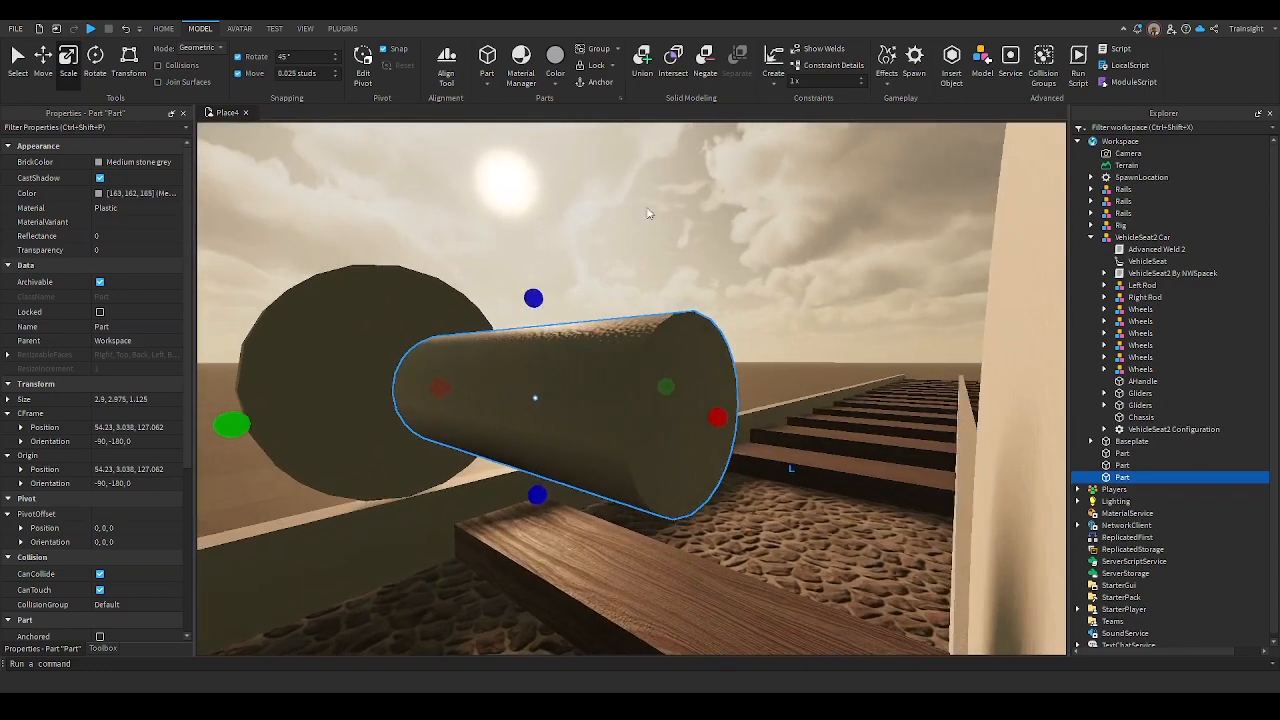
Set the move snap to 2 studs and create a hinge constraint between one axle end and its facing wheel
click(647, 213)
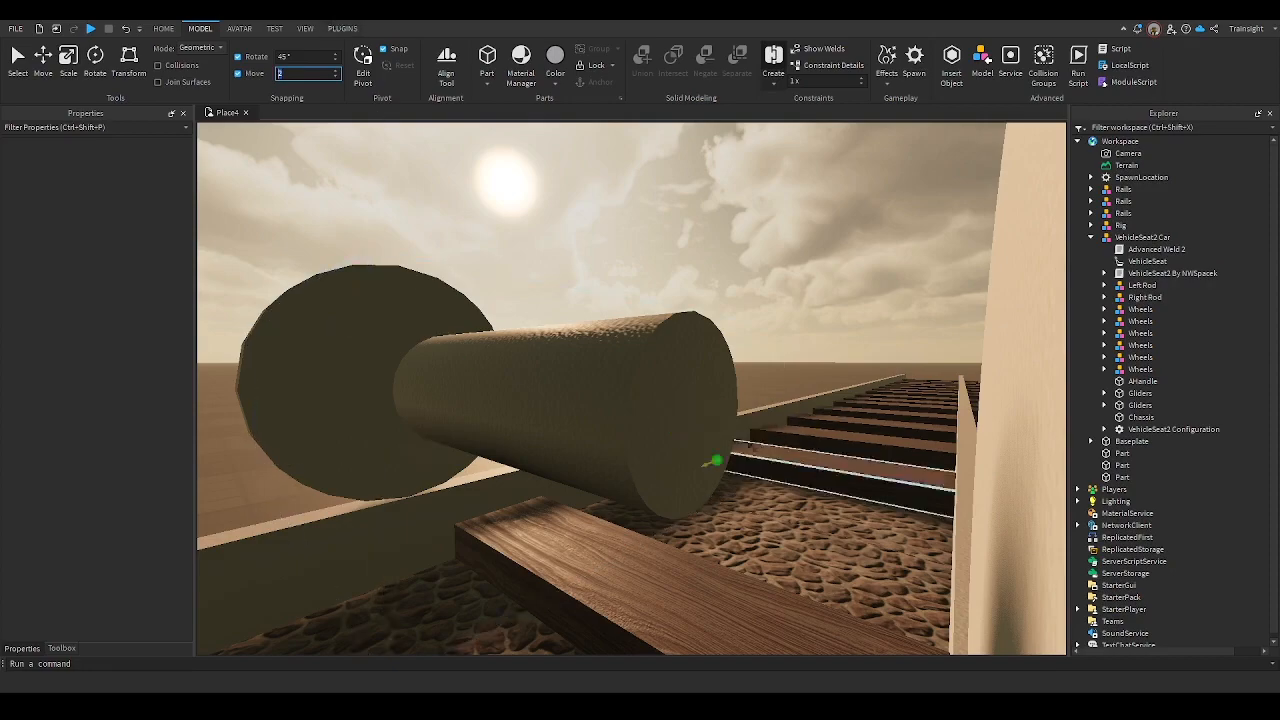
click(700, 415)
key(f)
click(800, 388)
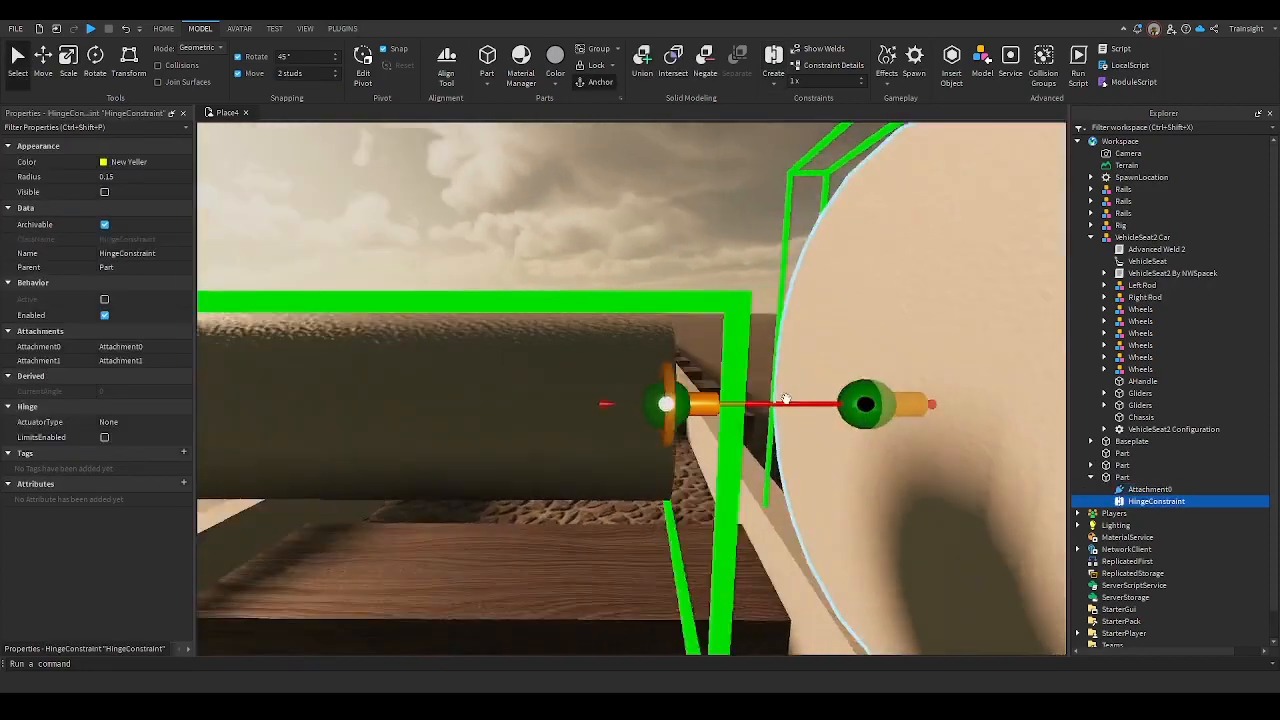
Create a second hinge constraint between the axle's other end and the opposite small wheel
right_drag(798, 388, 450, 378)
click(440, 393)
scroll(450, 378, up, 3)
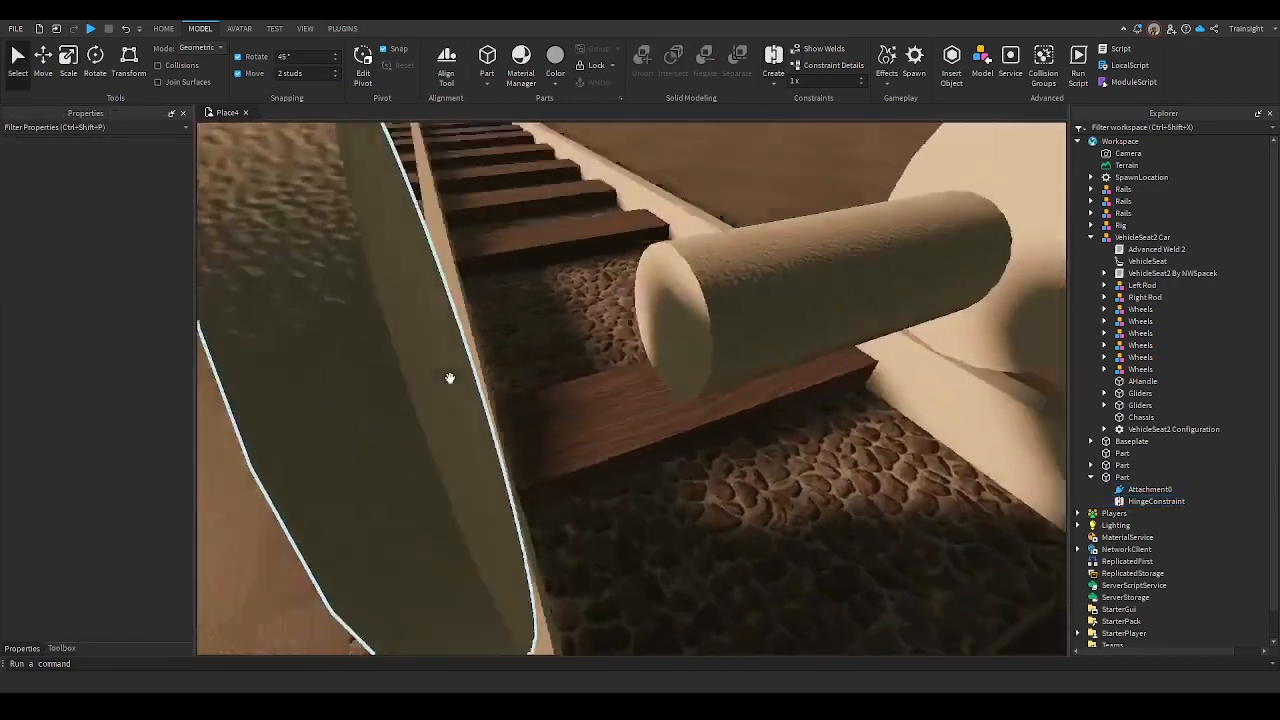
click(771, 60)
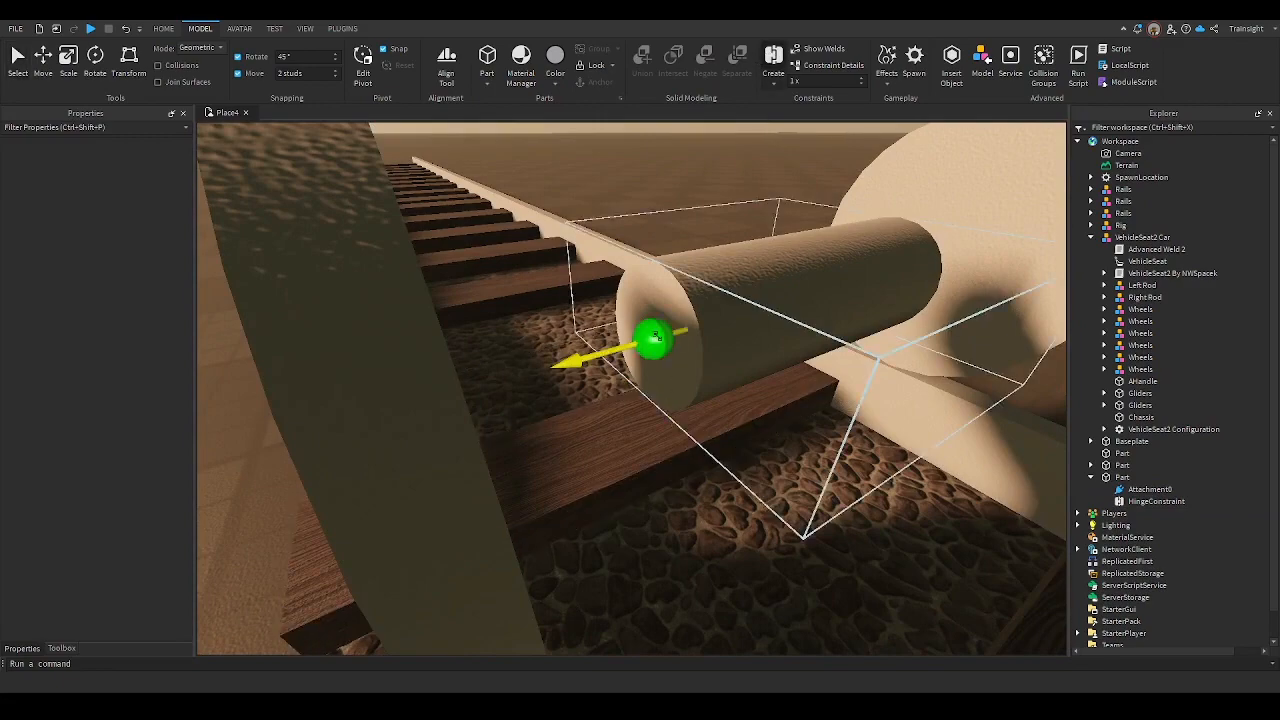
click(652, 336)
key(f)
click(555, 333)
click(698, 142)
scroll(698, 142, down, 3)
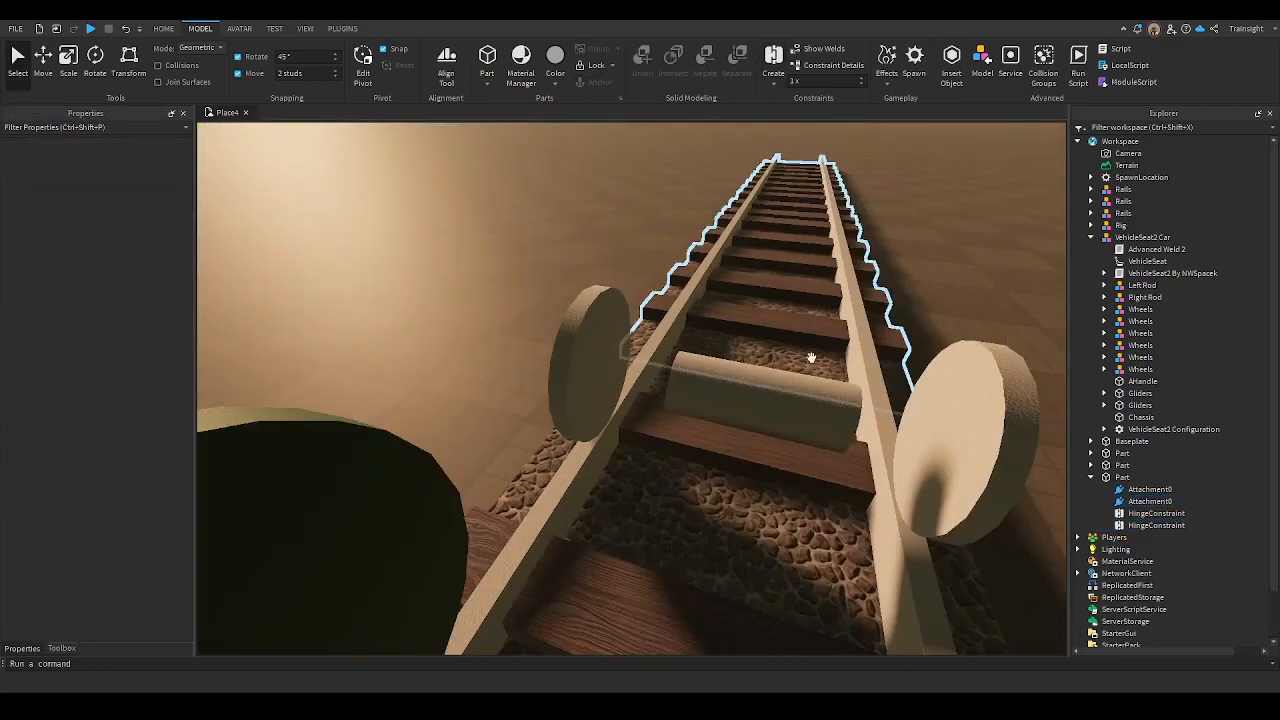
Set the move snap to 0.025 studs and extend one end of the axle to a length of about 4.3 studs
click(775, 388)
click(68, 62)
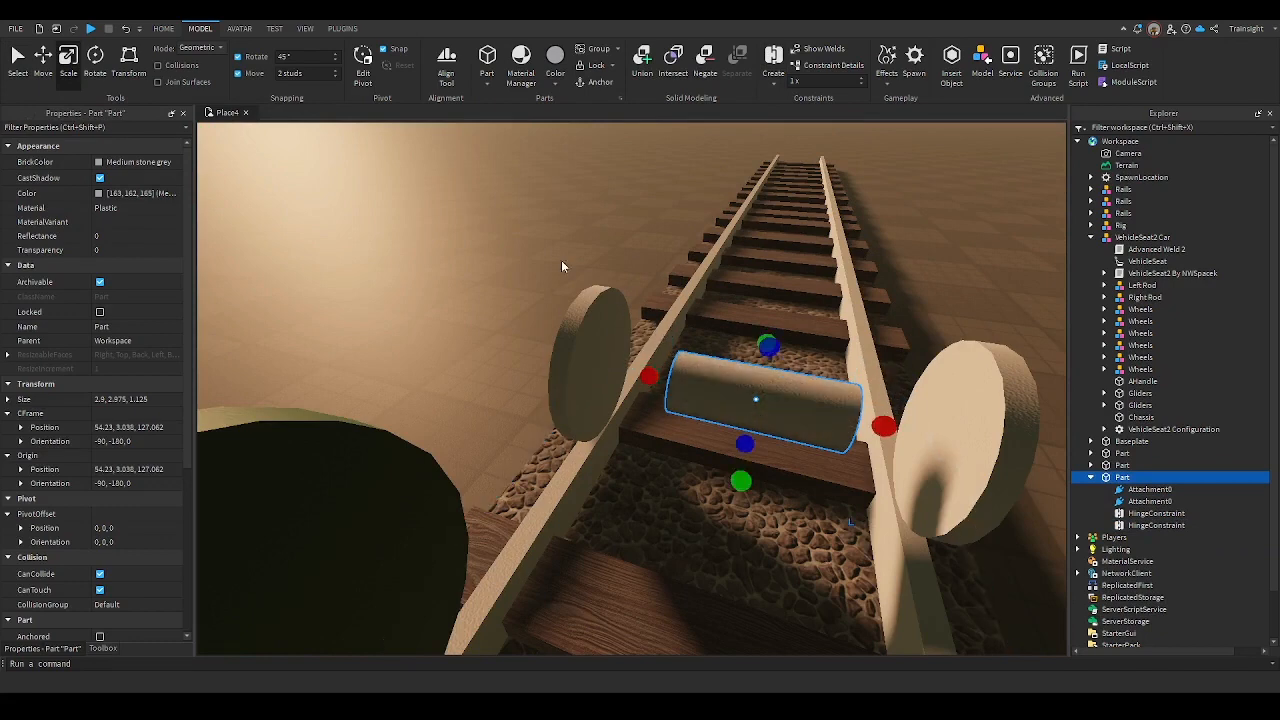
click(295, 76)
key(w)
right_drag(694, 372, 712, 354)
key(s)
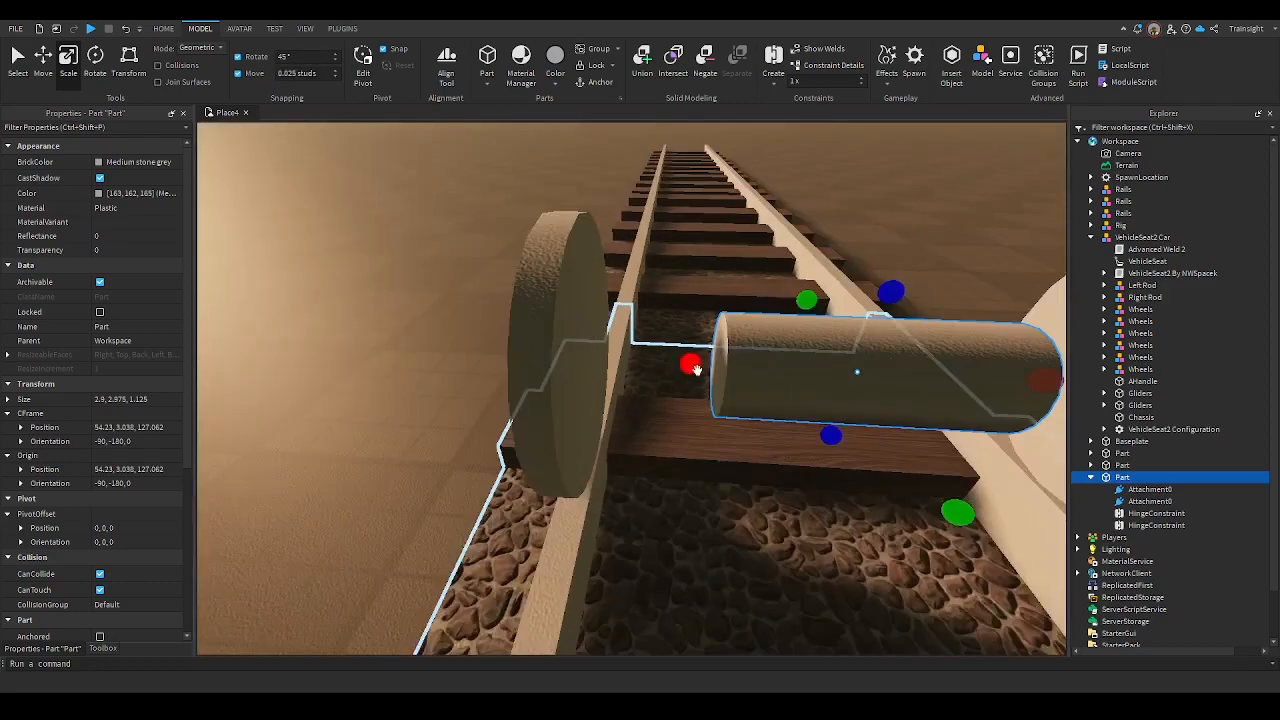
drag(694, 368, 567, 382)
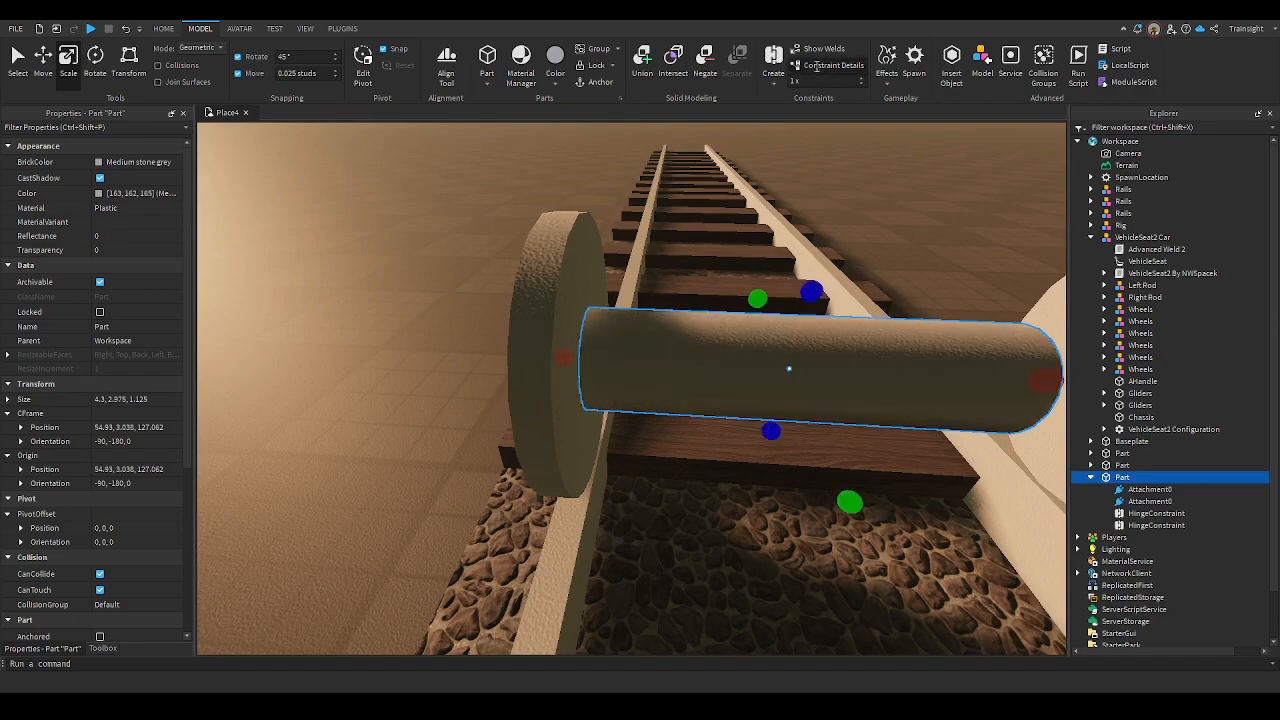
Show the constraint details and extend the axle's other end toward its wheel, to a length of about 5.5 studs
right_drag(549, 444, 550, 447)
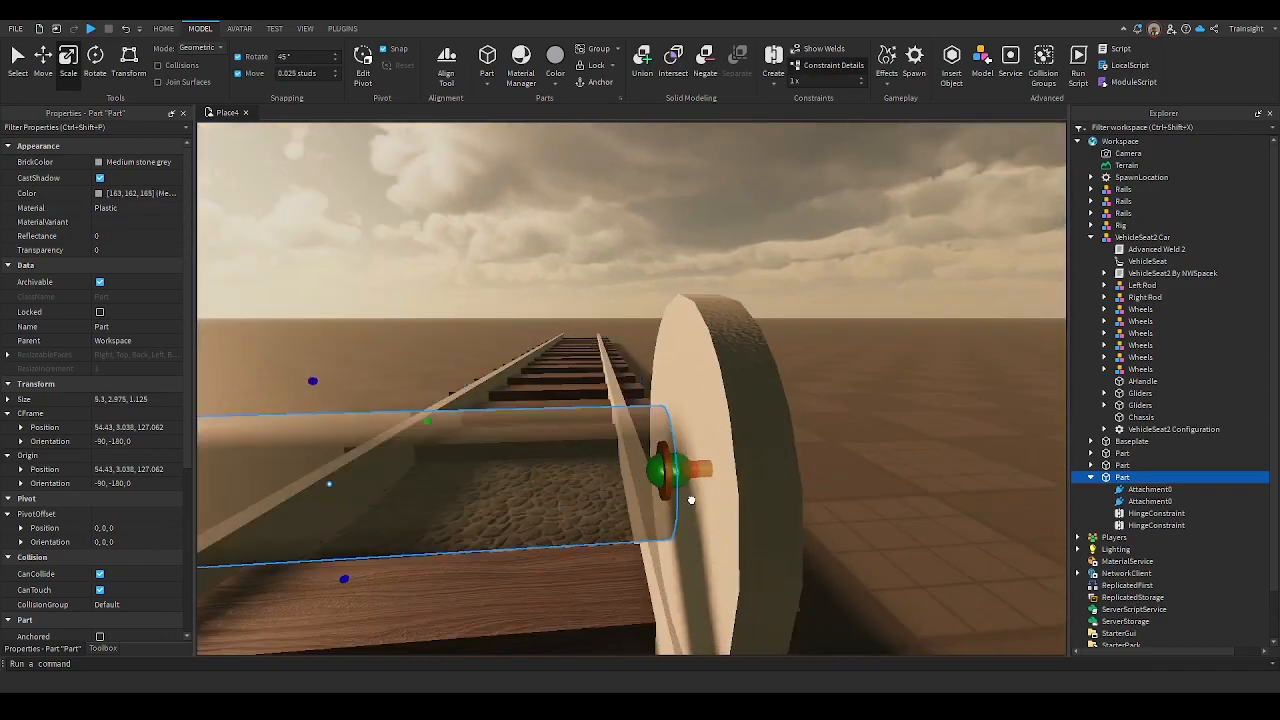
drag(691, 500, 702, 488)
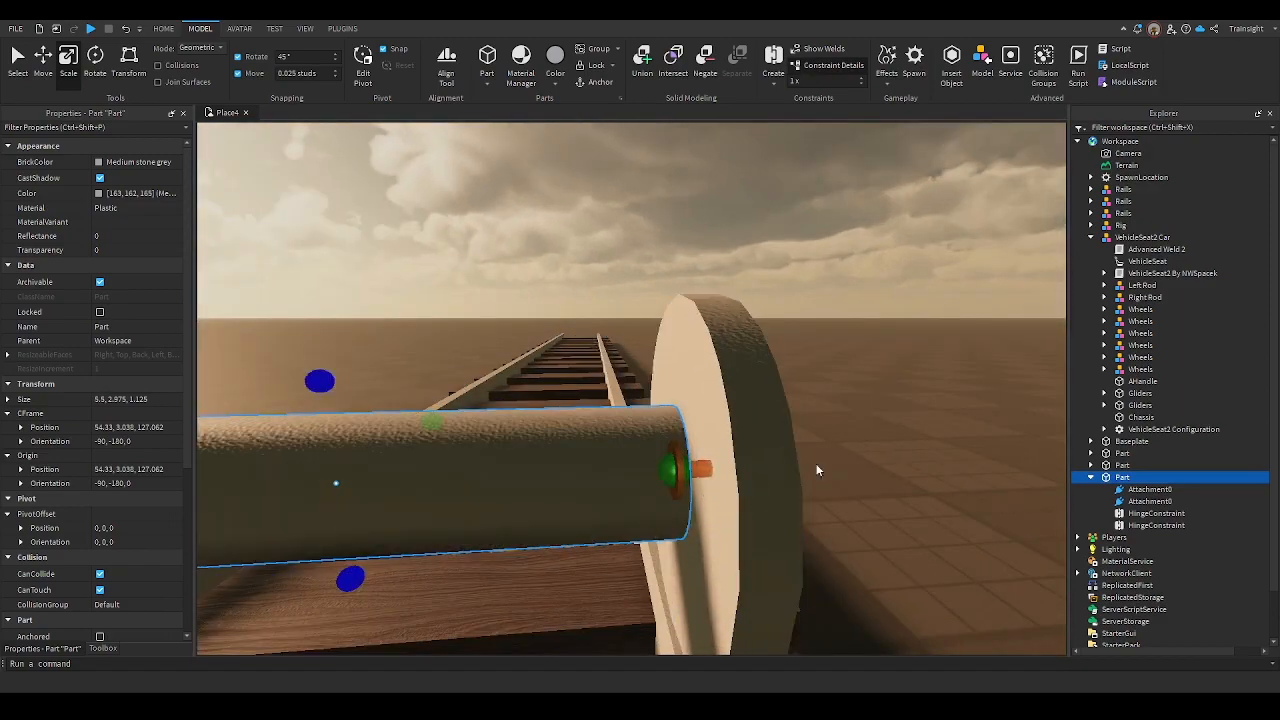
click(905, 418)
right_drag(905, 418, 905, 418)
scroll(914, 392, down, 3)
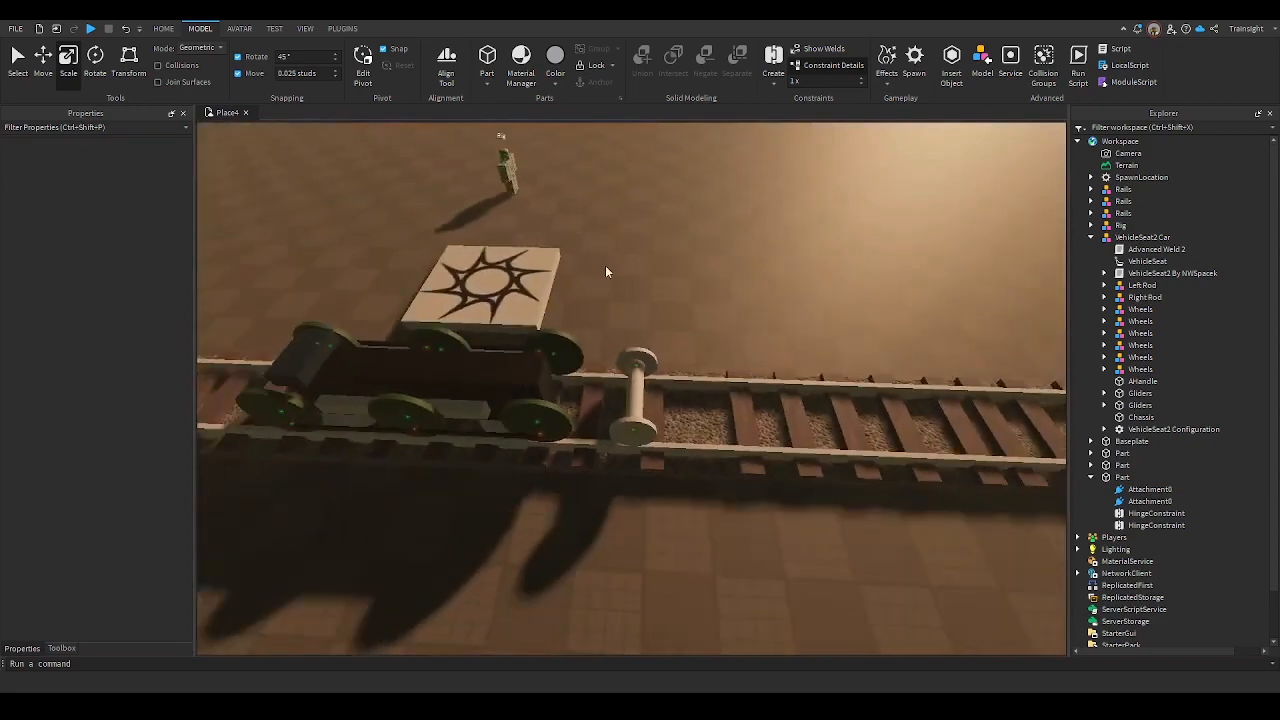
Duplicate the wheelset with both wheels and the axle, and move the copy farther along the track away from the locomotive
drag(610, 311, 663, 457)
click(757, 283)
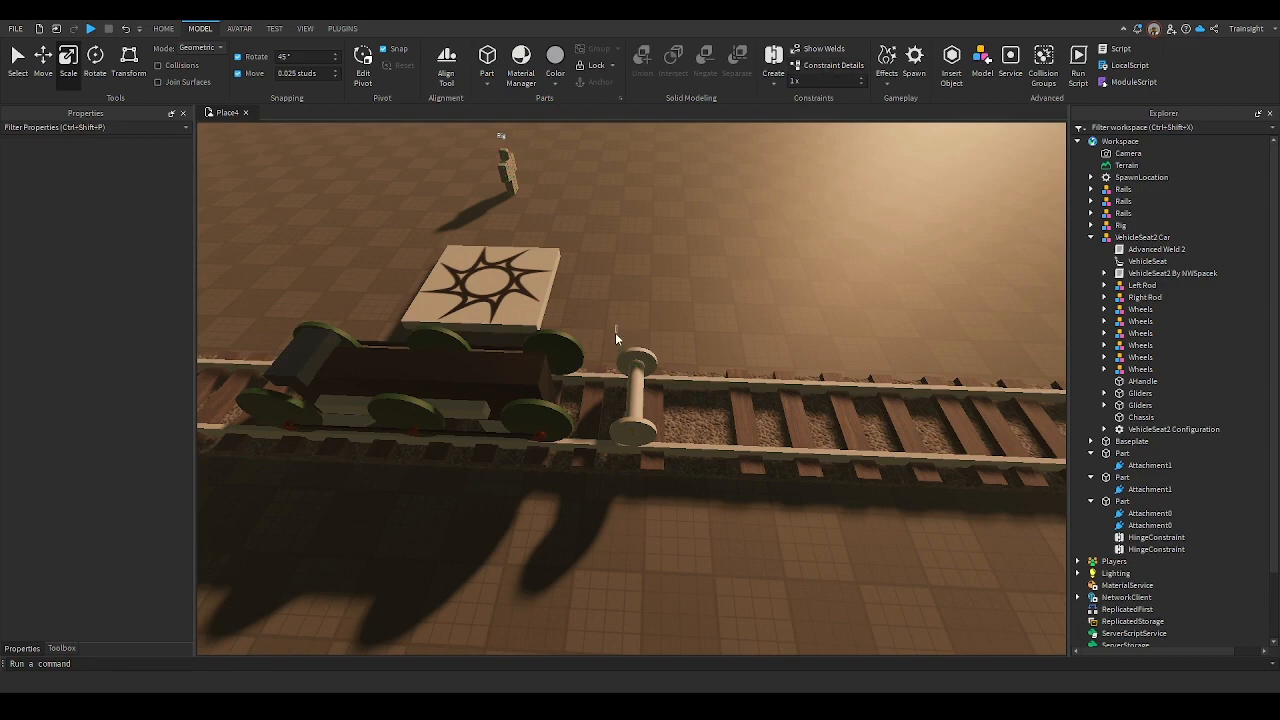
drag(615, 338, 672, 535)
click(43, 62)
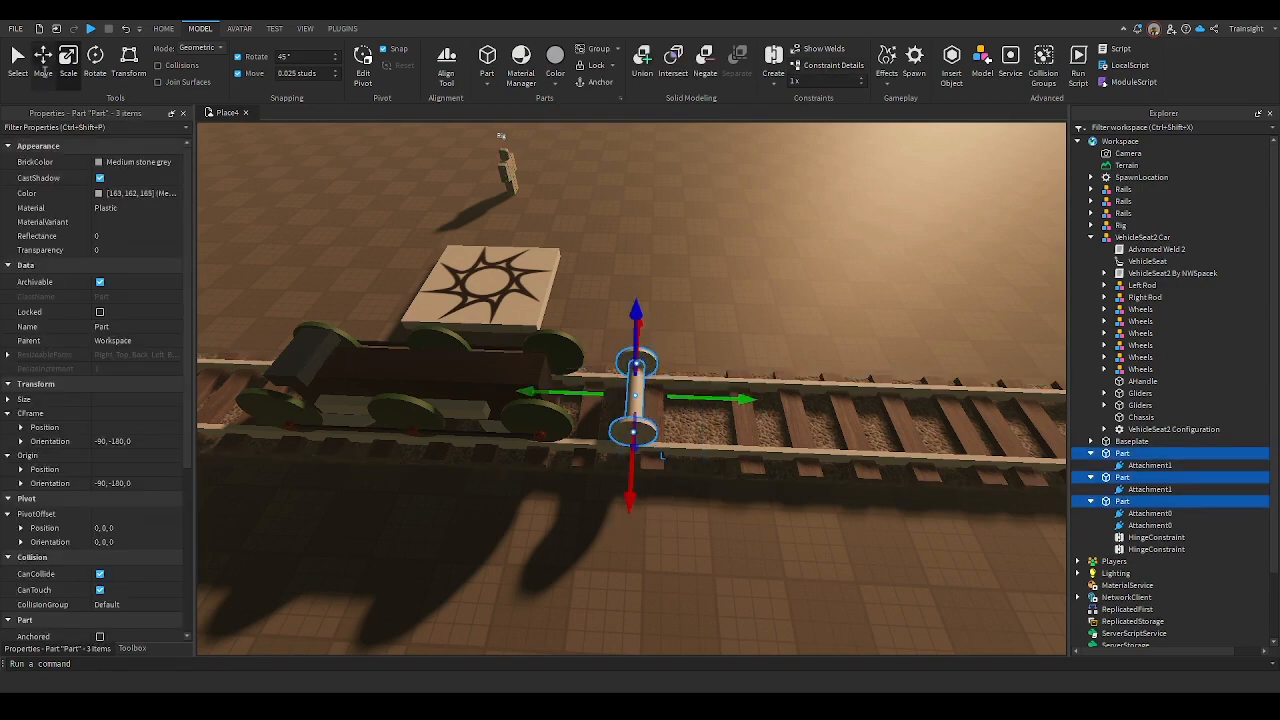
key(ctrl+d)
drag(698, 398, 778, 405)
click(653, 230)
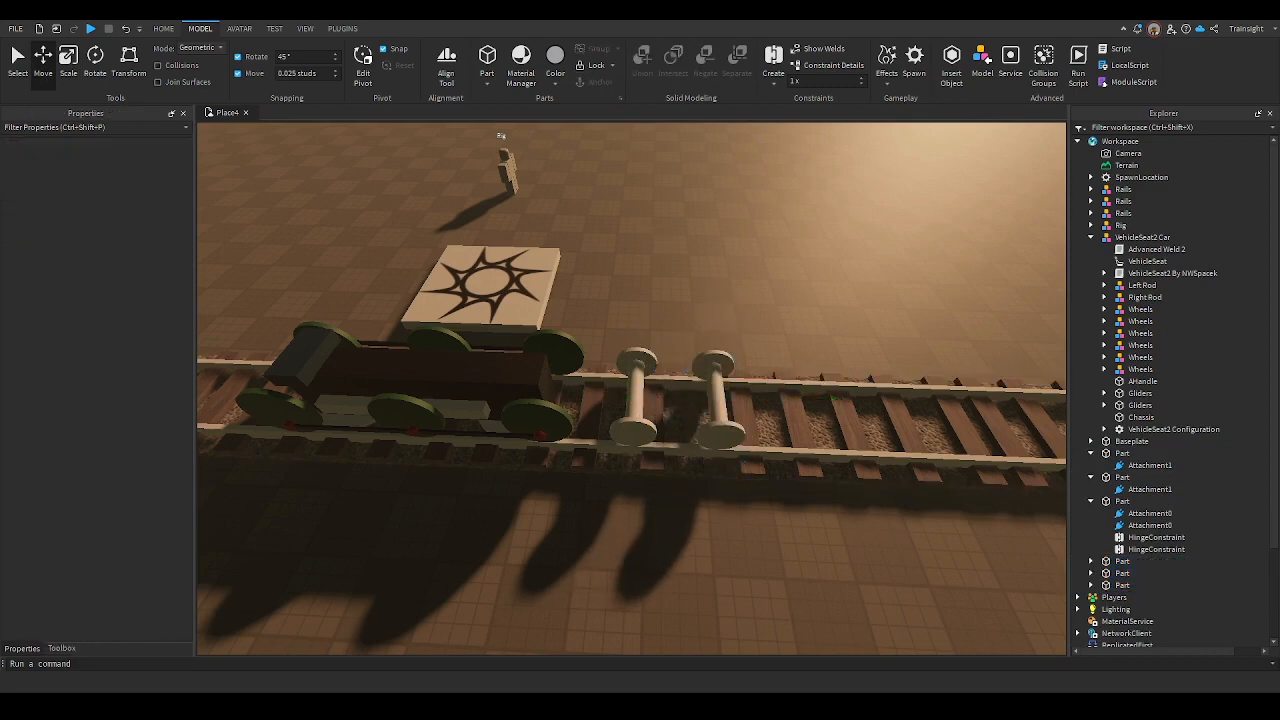
Insert a block part at the first small axle and extend it upright and lengthwise to span both small axles
click(487, 60)
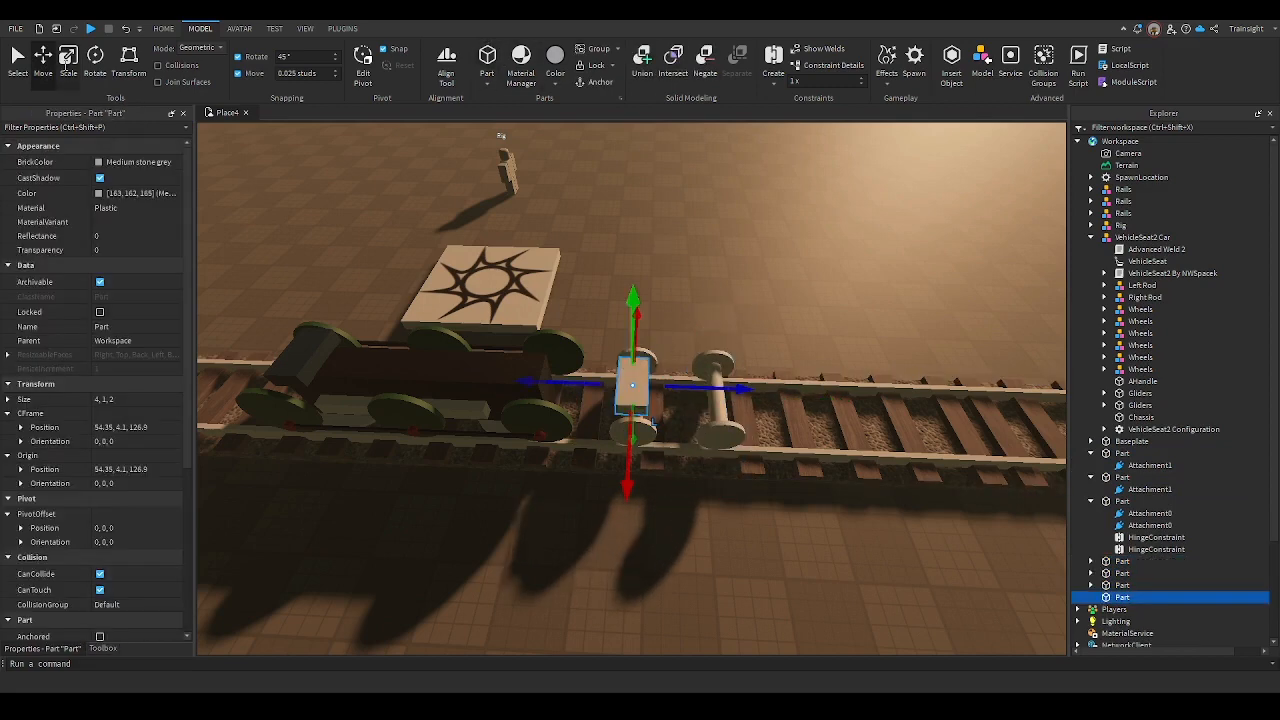
click(67, 62)
scroll(632, 380, up, 6)
right_drag(655, 345, 629, 360)
scroll(629, 360, down, 2)
drag(604, 403, 609, 475)
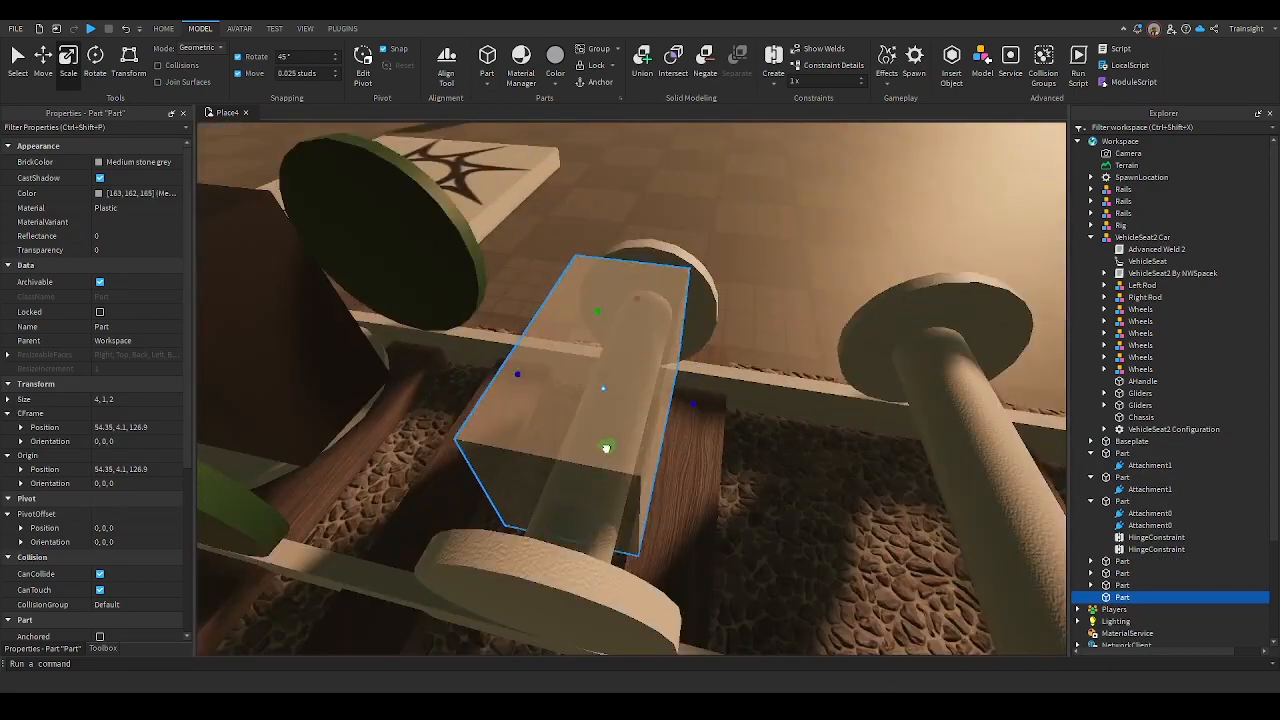
drag(688, 435, 976, 477)
Adjust the block between the wheelsets to a length of about 7.3 studs and a height of about 2.3 studs
scroll(980, 473, down, 3)
right_drag(978, 476, 999, 456)
drag(780, 457, 794, 460)
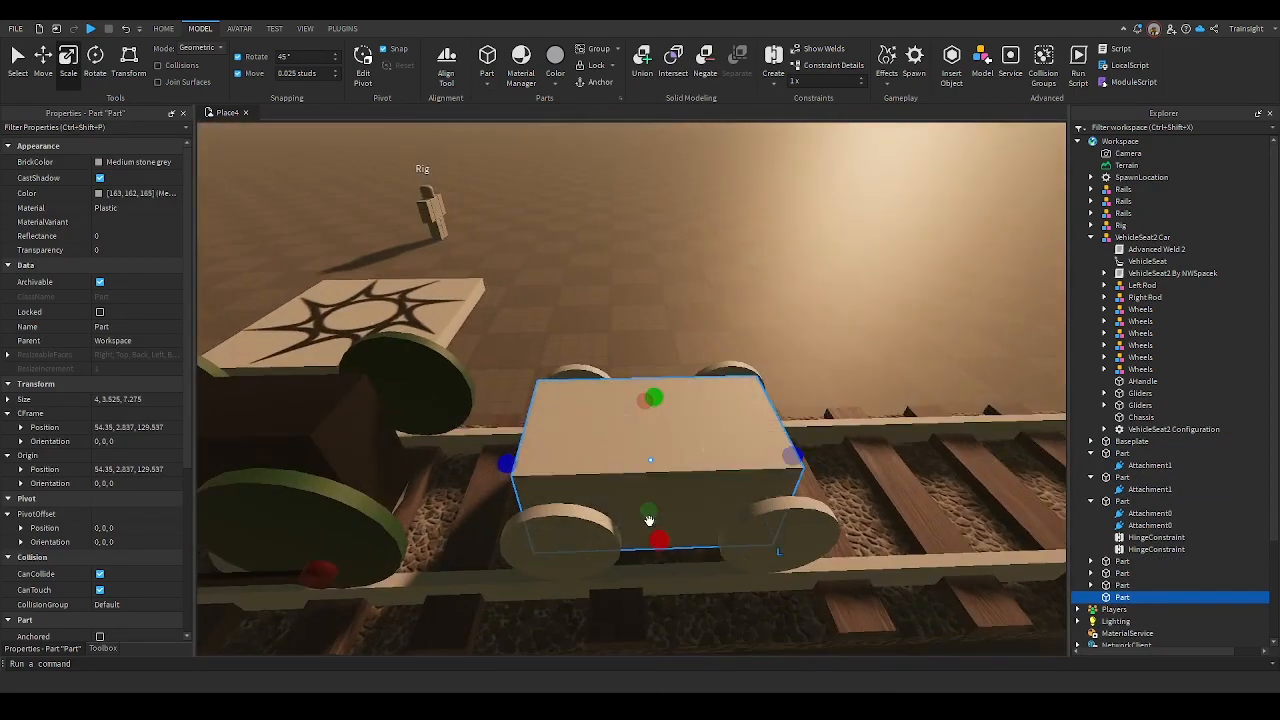
drag(649, 520, 656, 492)
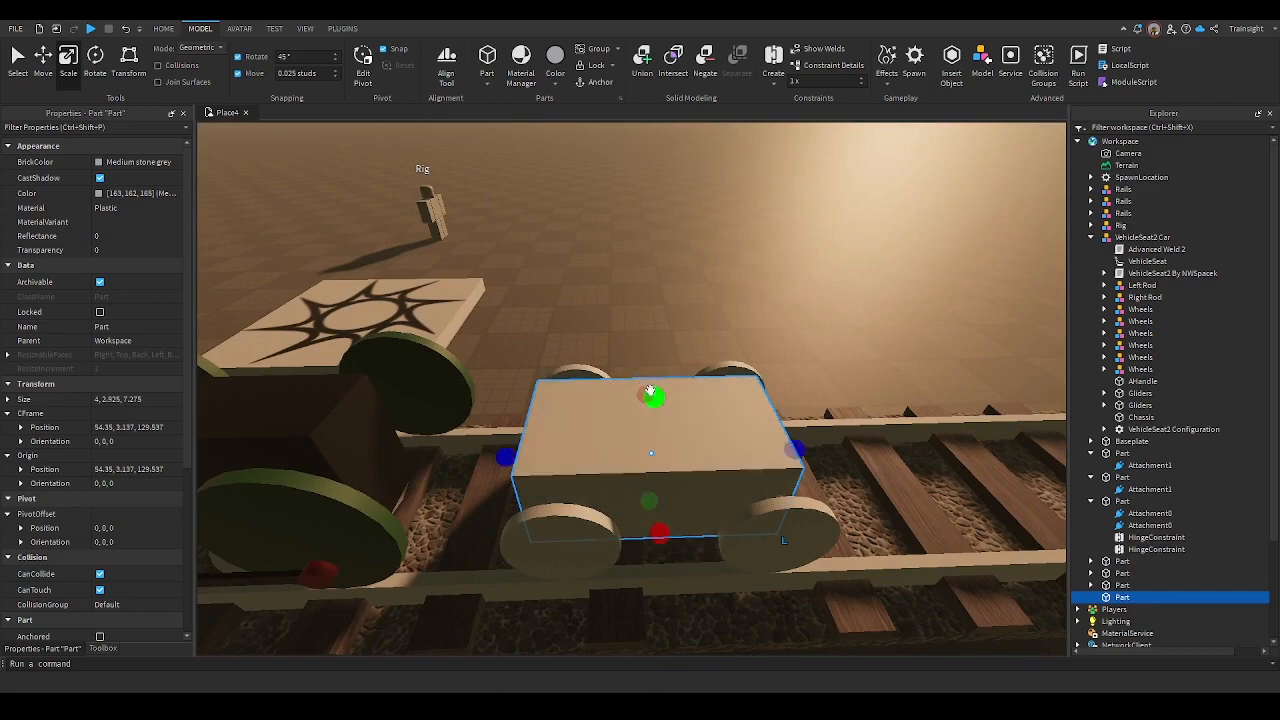
drag(650, 390, 654, 411)
Create a weld constraint between the truck block and the axle farther from the locomotive
right_drag(844, 461, 827, 429)
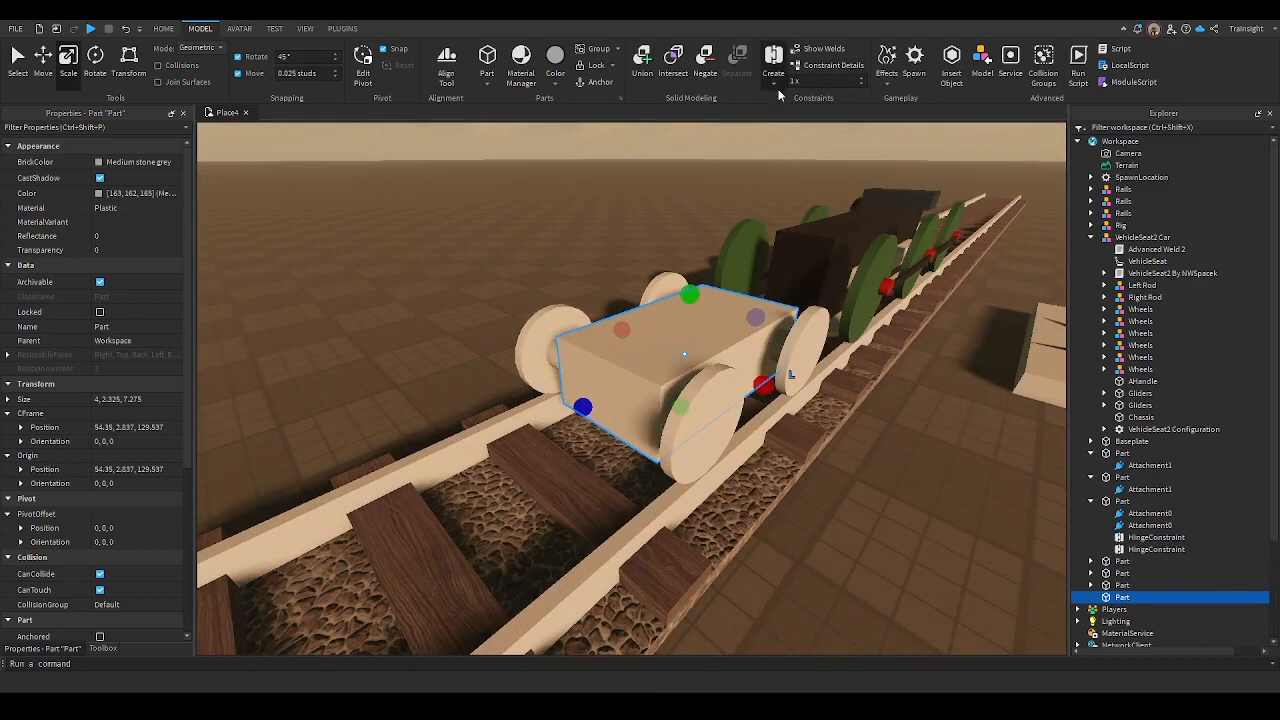
click(786, 257)
key(w)
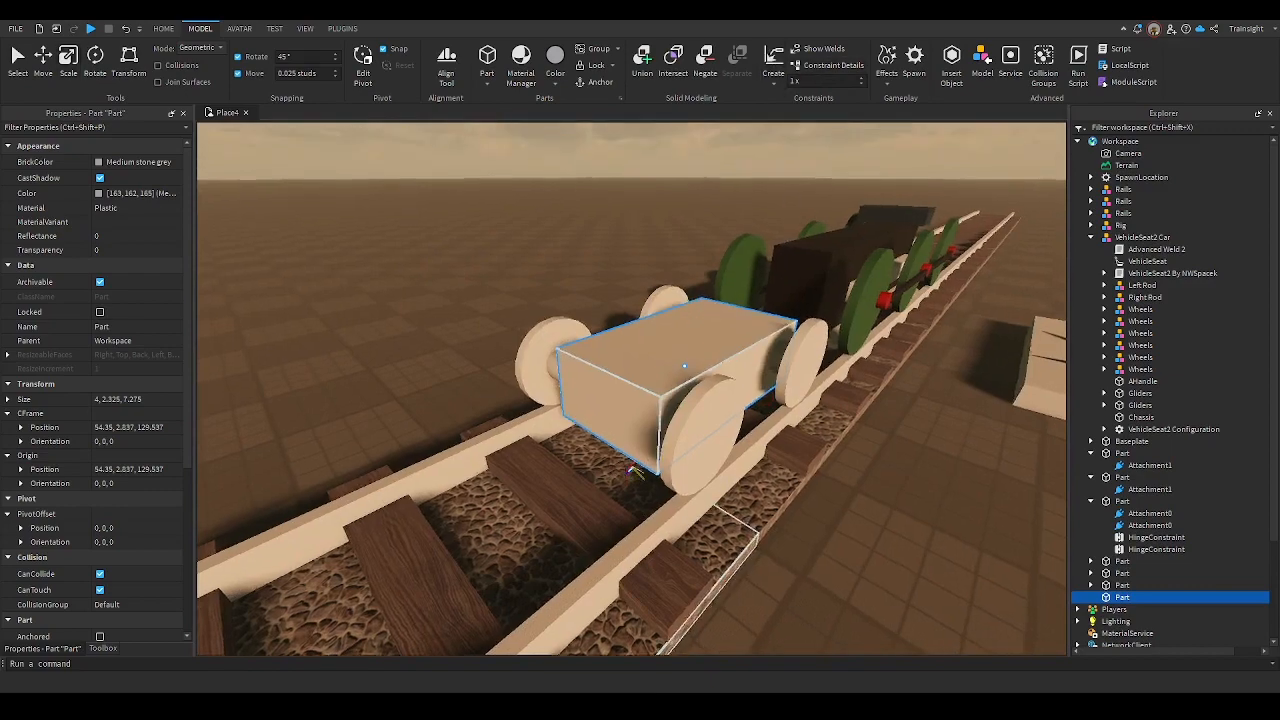
right_drag(632, 480, 634, 446)
click(643, 426)
scroll(643, 426, down, 6)
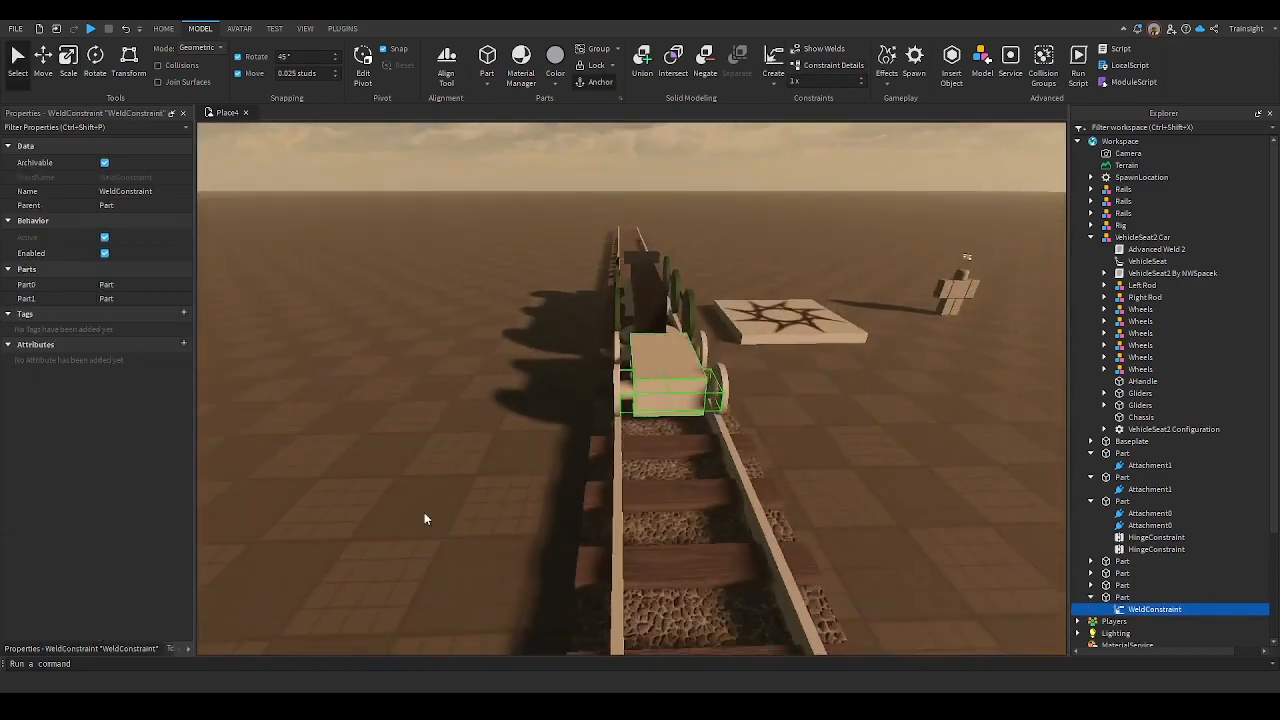
Create a second weld constraint between the truck block and the axle nearer the locomotive
click(424, 510)
right_drag(424, 510, 432, 490)
scroll(576, 296, up, 2)
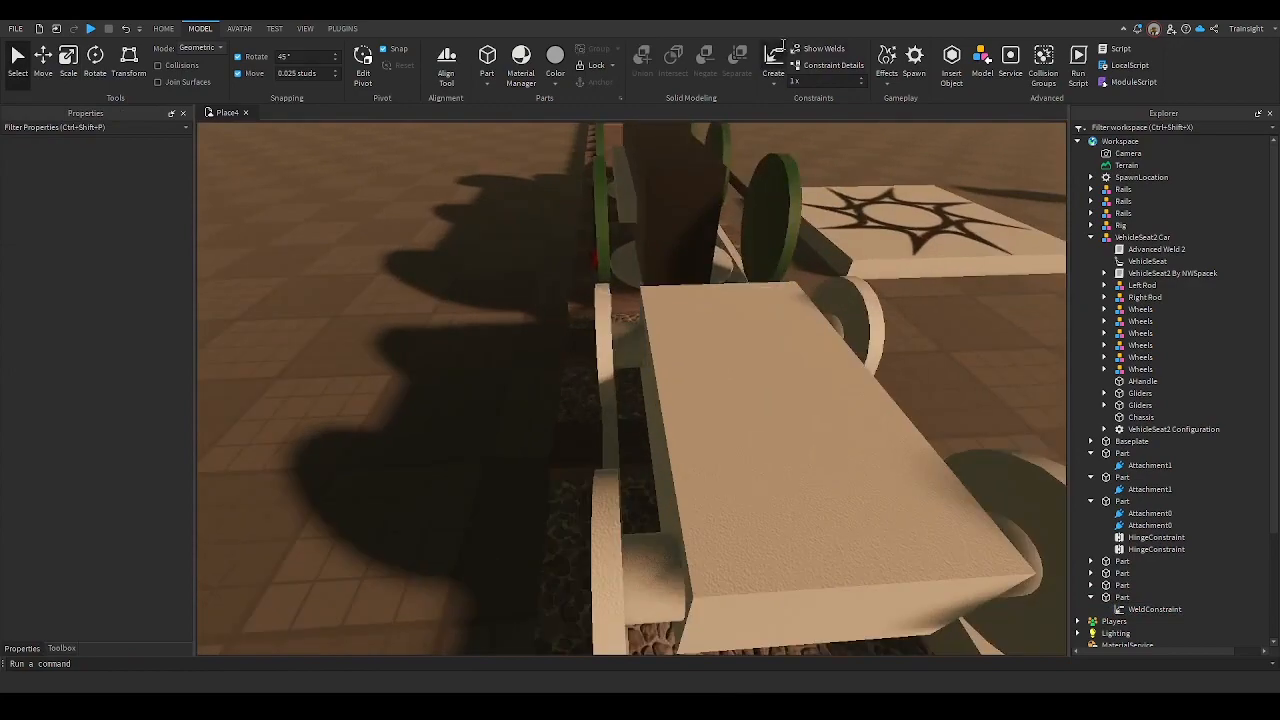
scroll(300, 545, down, 8)
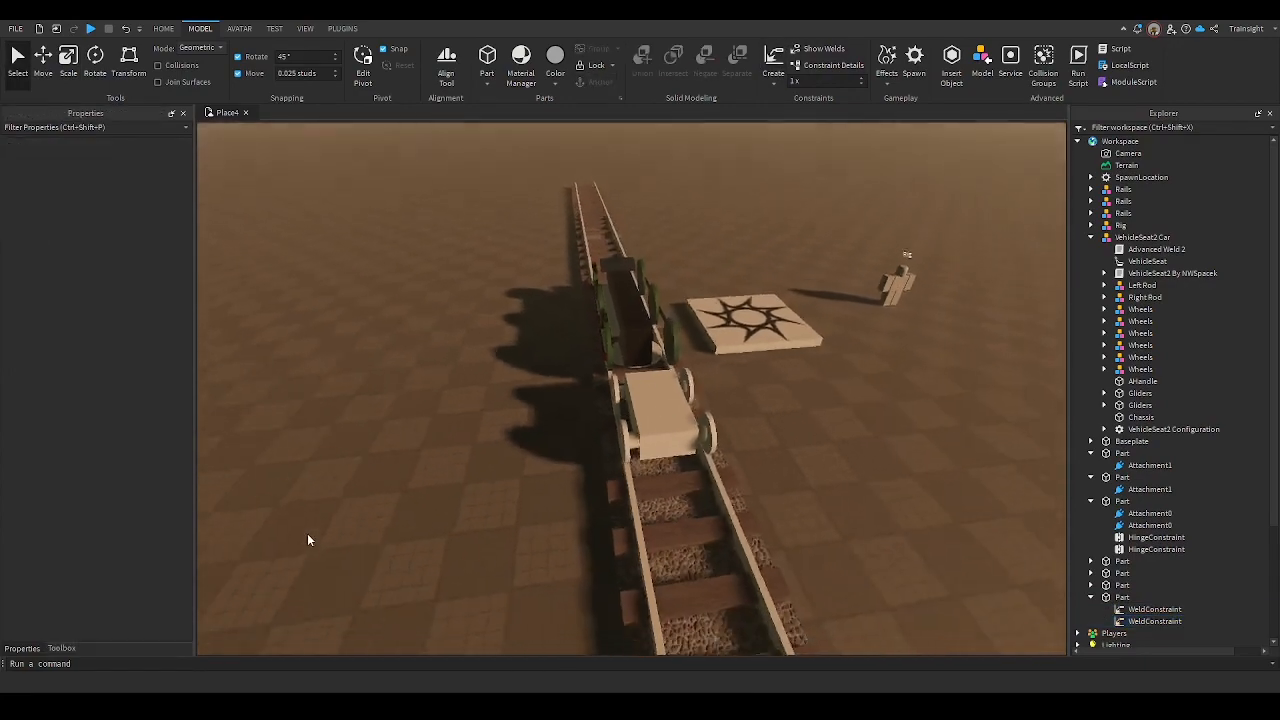
Insert another block part and place it on top of the locomotive chassis at its front end
right_drag(307, 535, 306, 531)
scroll(307, 535, up, 5)
scroll(312, 522, down, 2)
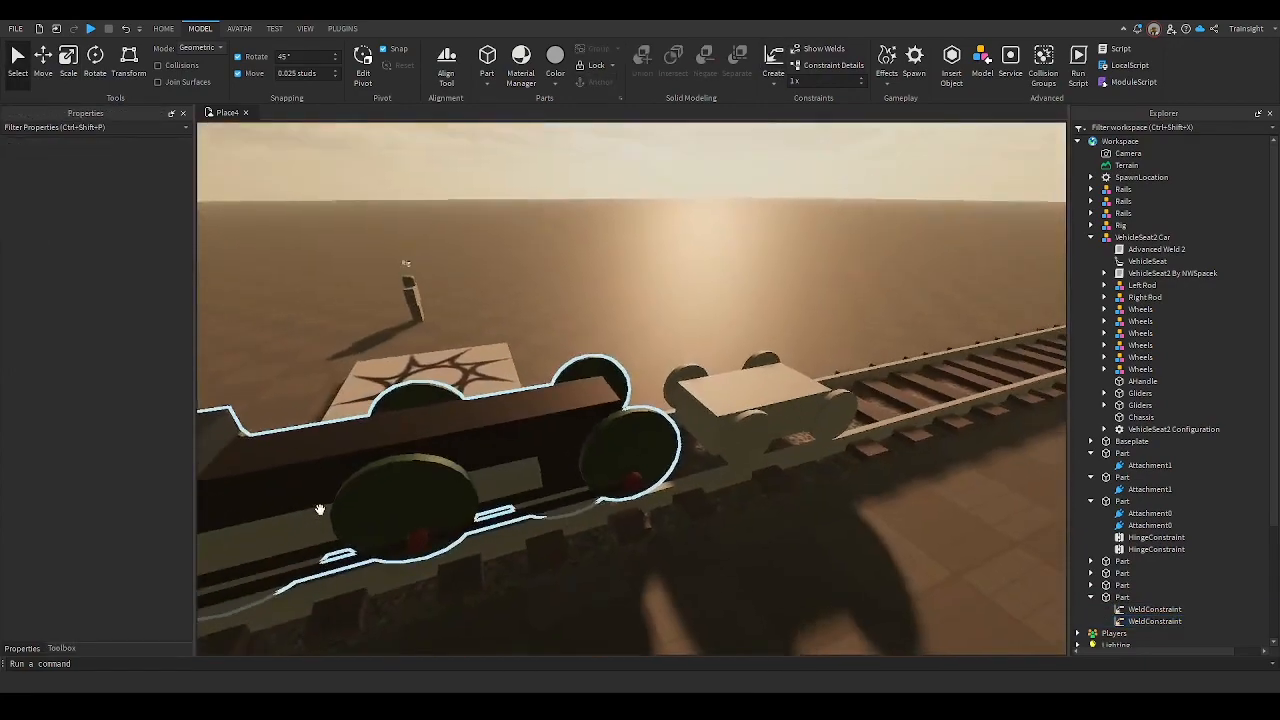
scroll(320, 510, down, 4)
scroll(320, 510, up, 4)
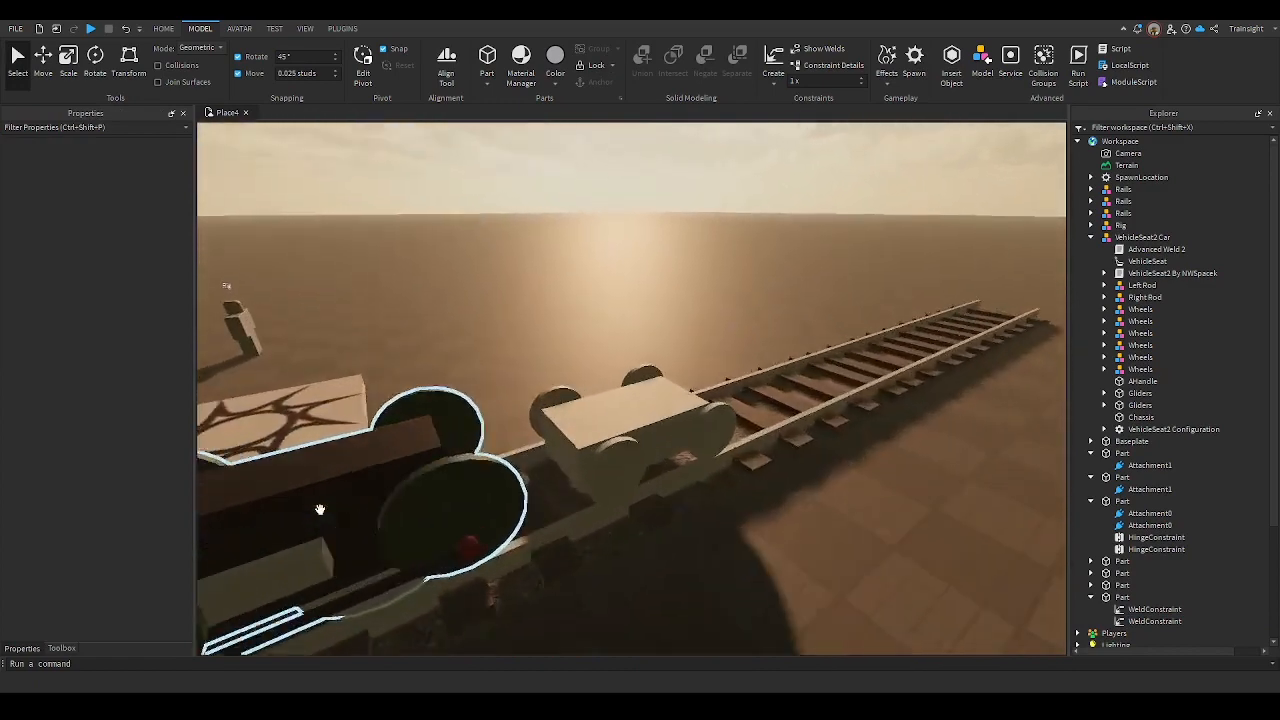
scroll(320, 510, up, 3)
scroll(306, 486, up, 2)
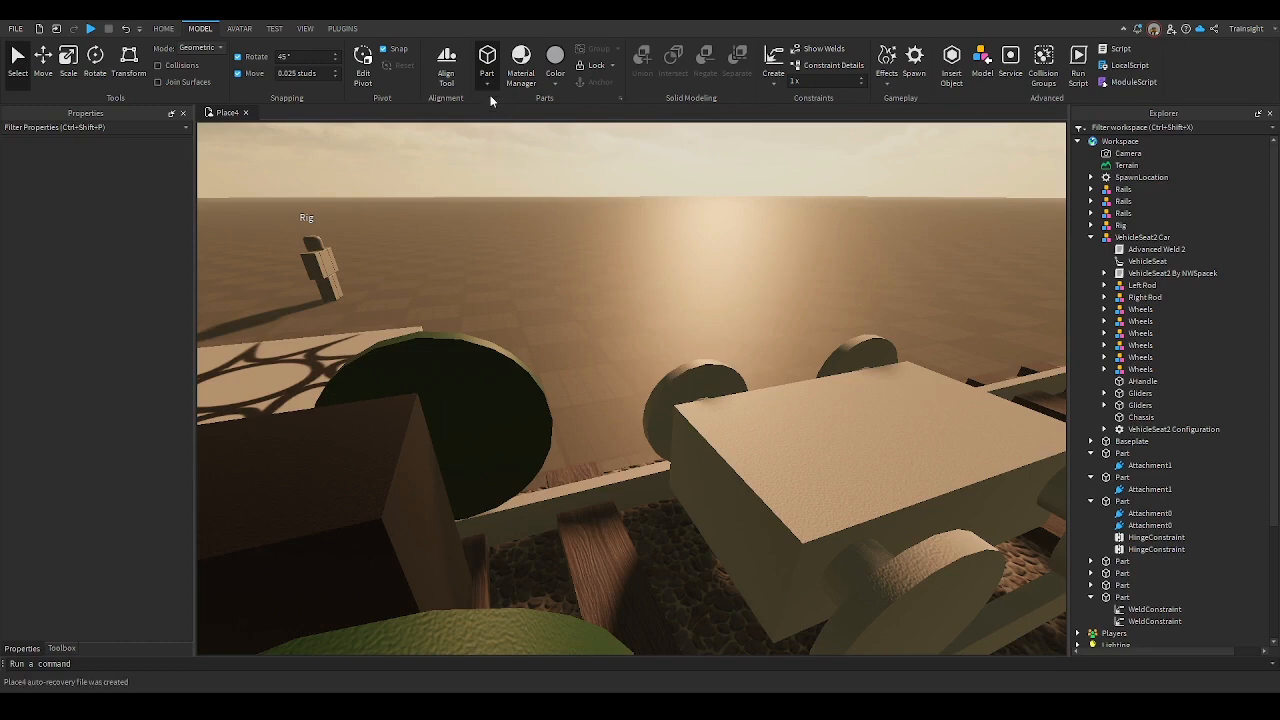
click(487, 58)
click(647, 348)
click(806, 444)
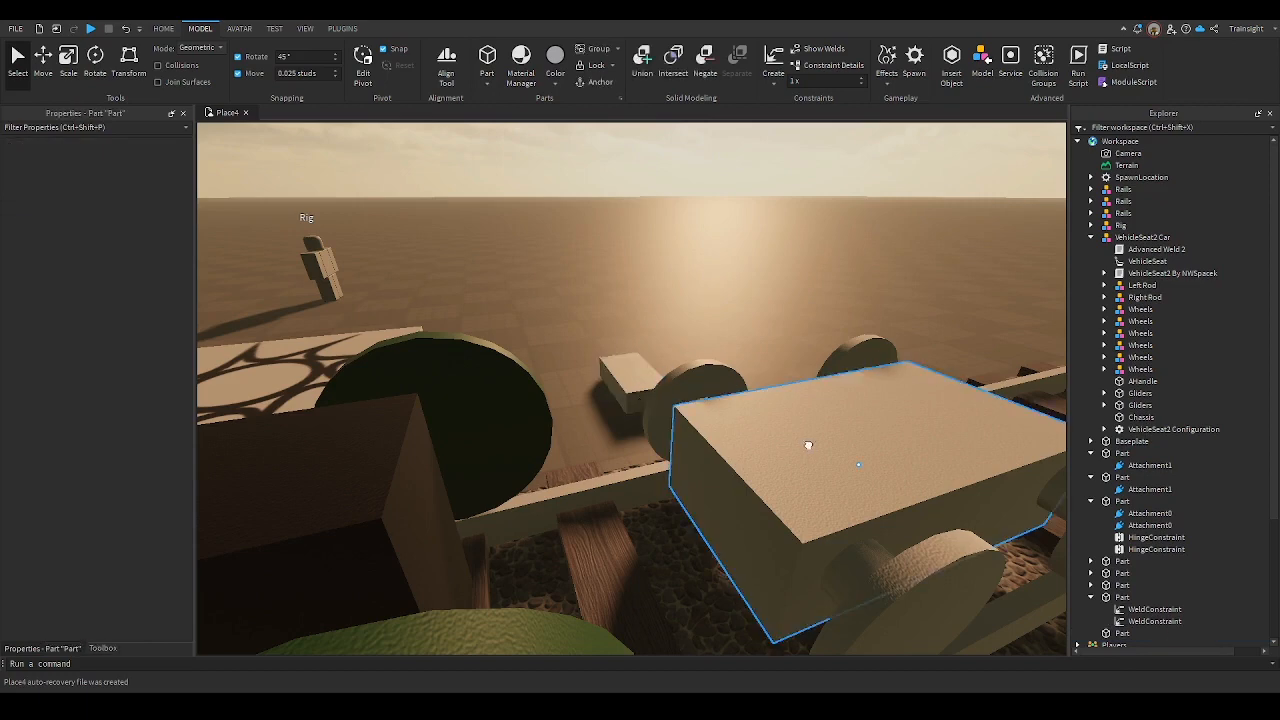
click(608, 247)
scroll(405, 439, down, 2)
drag(615, 371, 436, 427)
scroll(405, 439, down, 1)
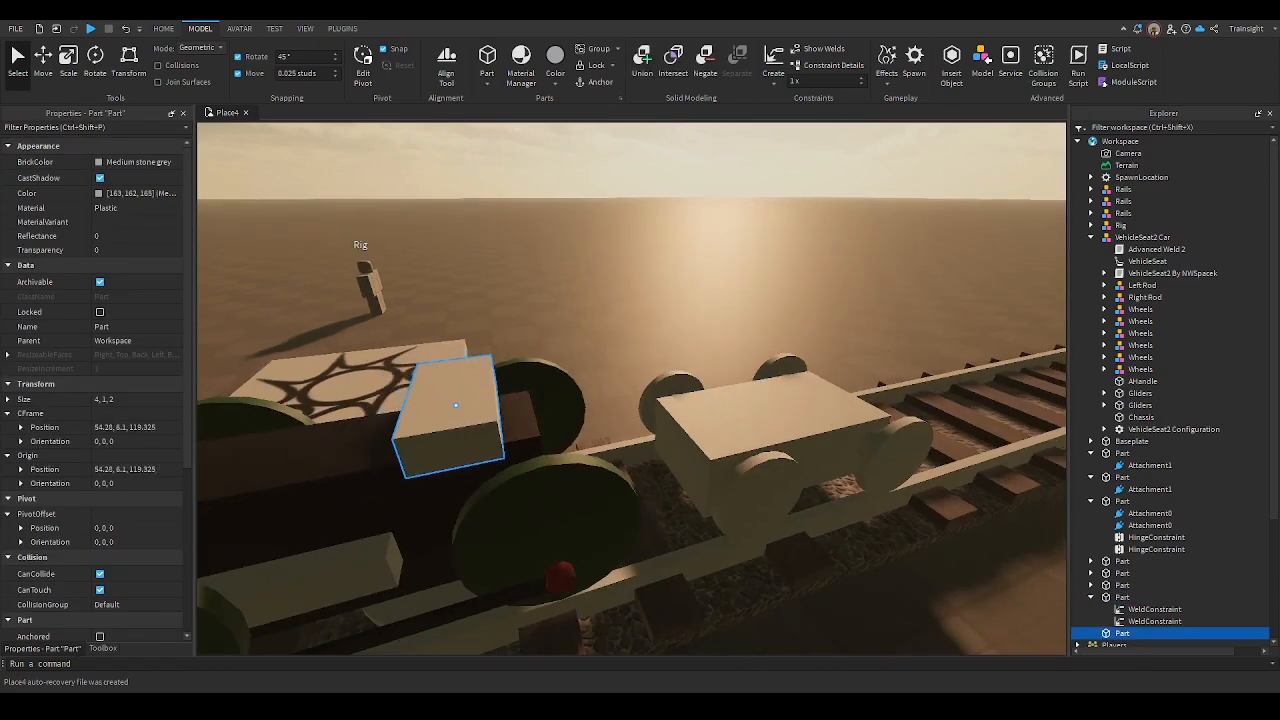
Scale the new block into a bar about 1 by 0.45 by 8.7 studs, reaching from the chassis over the truck block
click(67, 74)
ctrl+drag(453, 474, 453, 438)
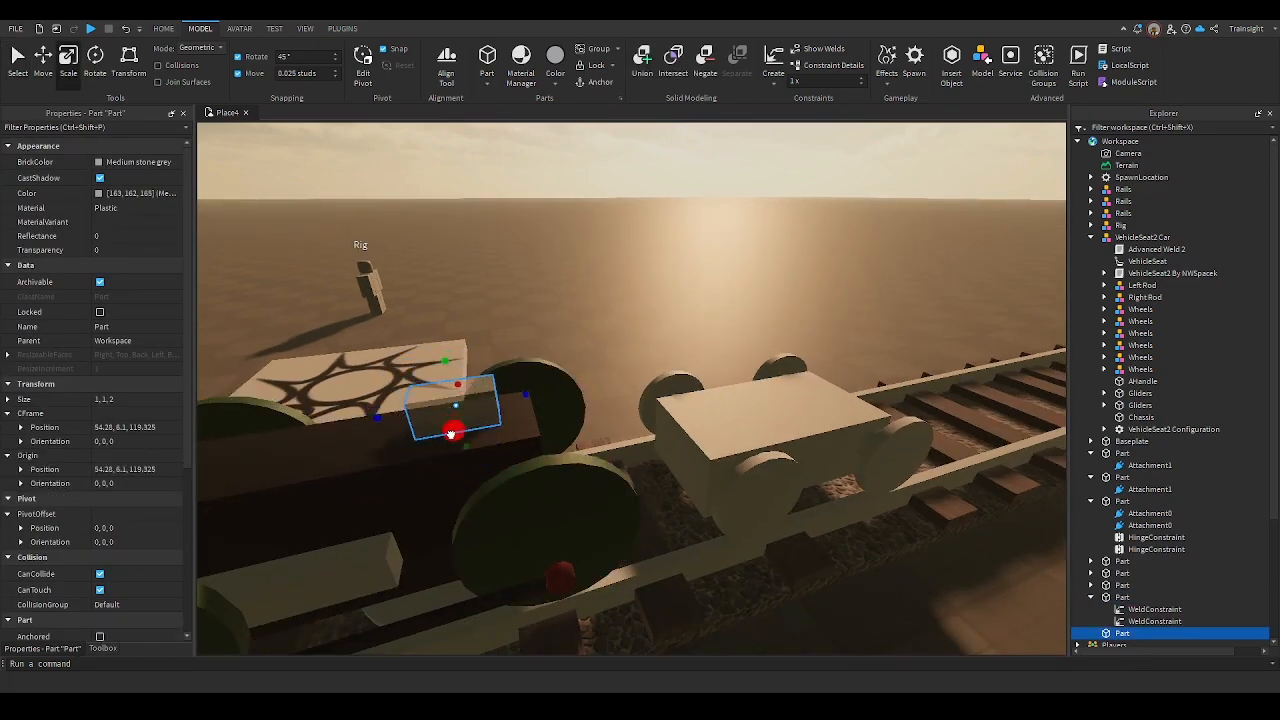
drag(447, 356, 456, 382)
drag(527, 403, 737, 366)
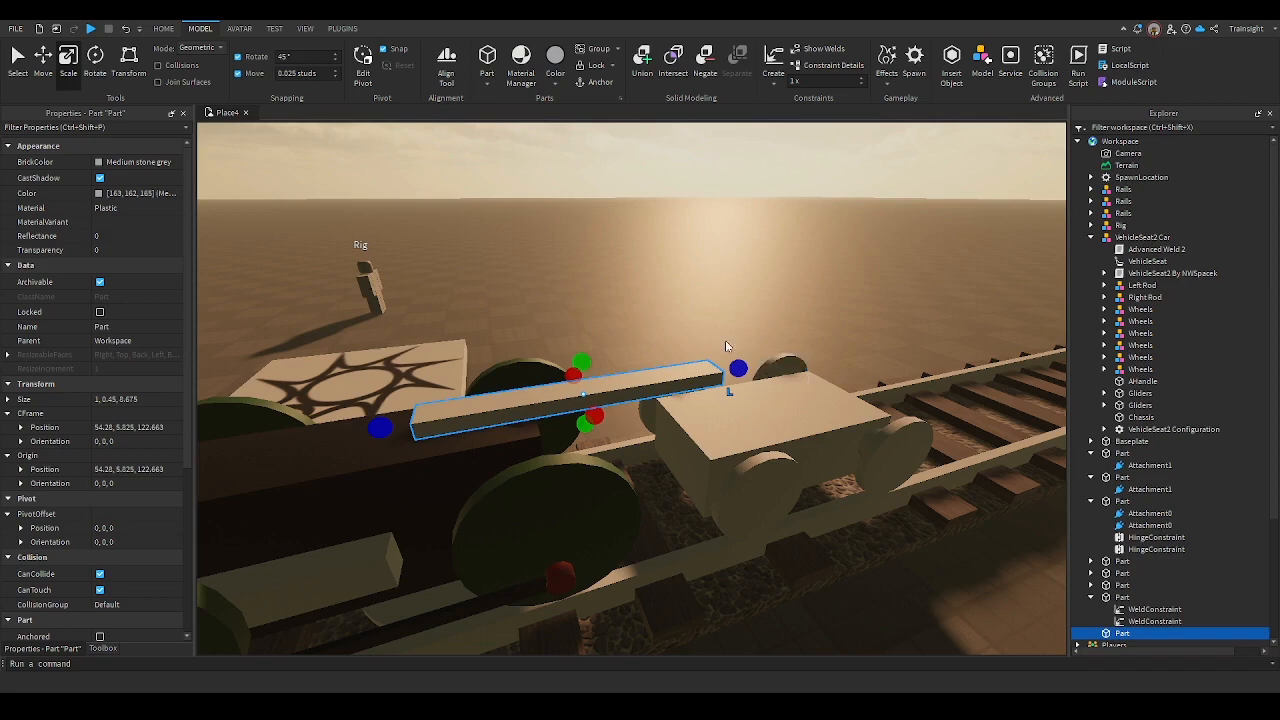
click(607, 304)
key(d)
drag(599, 336, 608, 481)
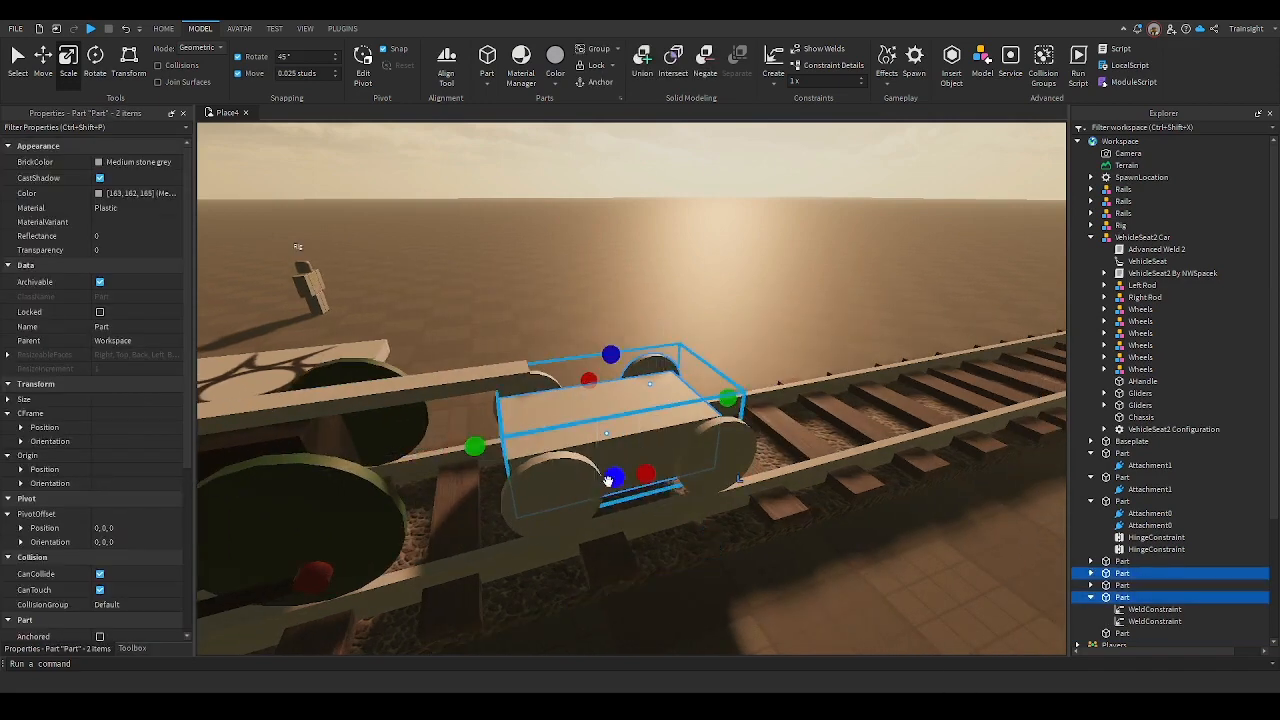
right_drag(608, 481, 548, 475)
click(584, 300)
drag(575, 343, 785, 523)
key(ctrl+2)
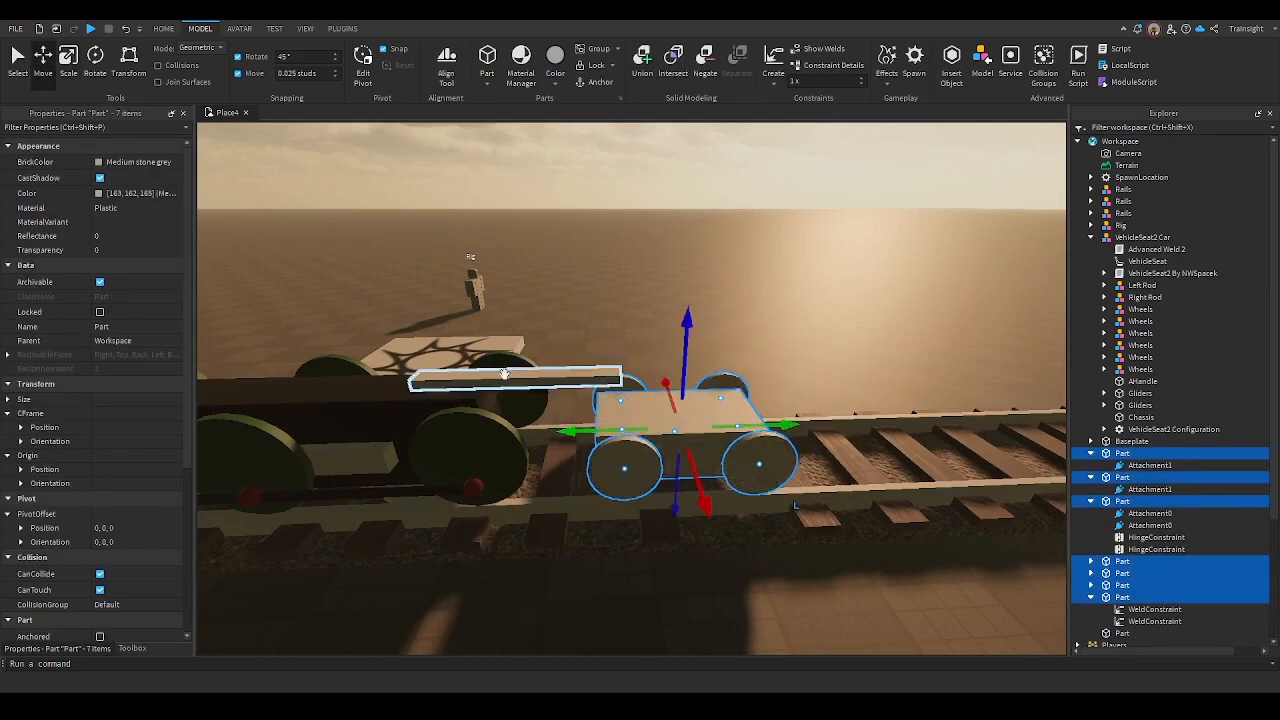
Move the connecting bar forward along the track so its end reaches farther over the truck block
click(596, 388)
drag(627, 377, 665, 373)
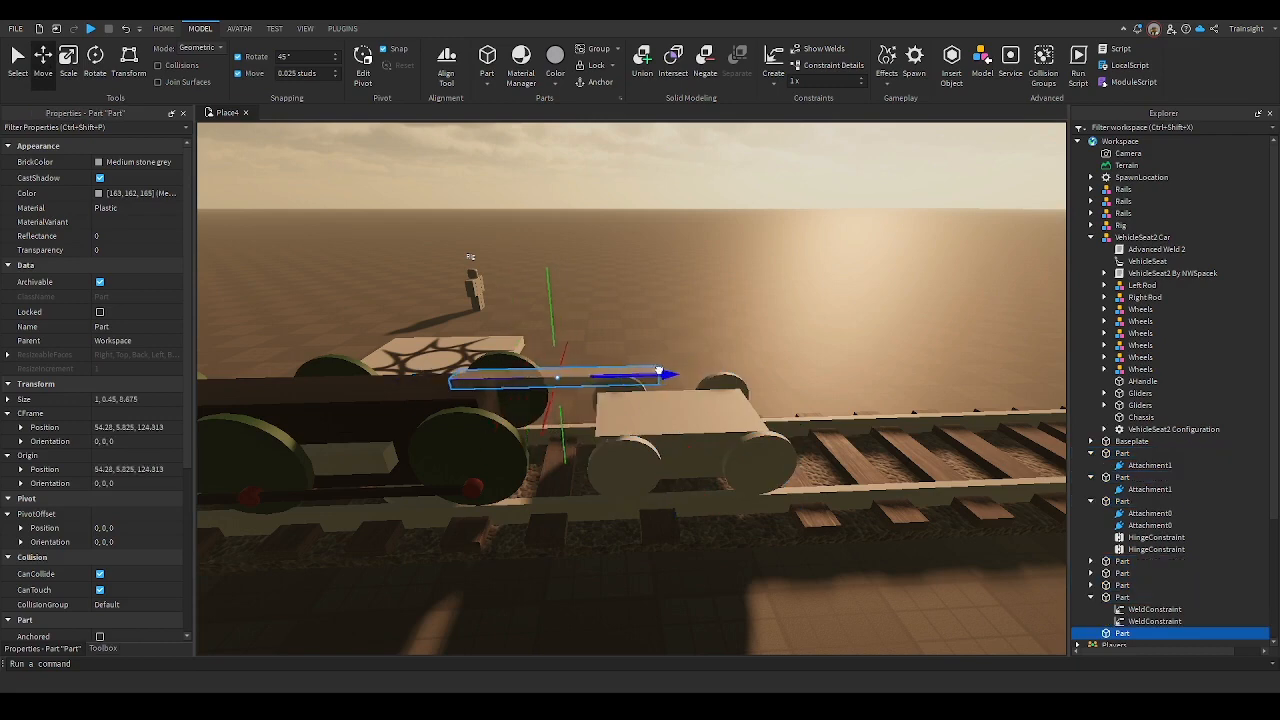
click(677, 294)
Insert a cylinder at the bar's front end and scale it into a disc 0.6 studs thick and 2 studs across
scroll(626, 364, up, 5)
right_drag(758, 263, 757, 258)
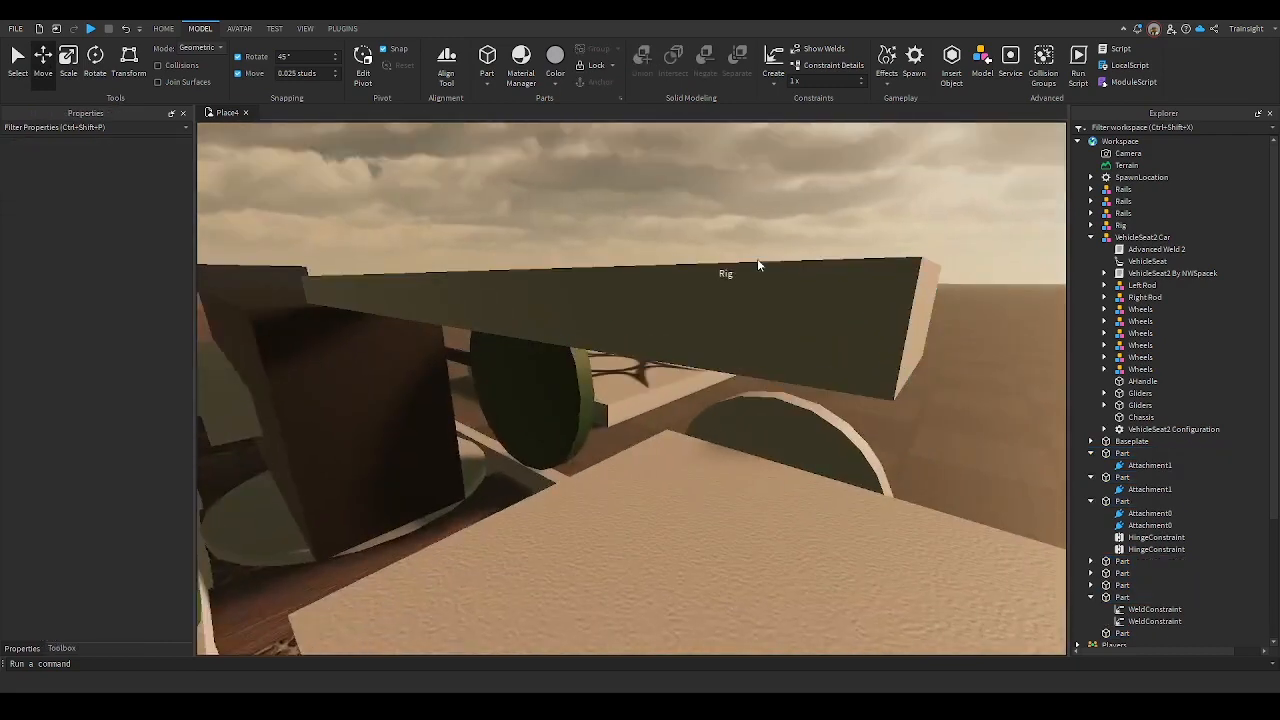
scroll(758, 256, down, 1)
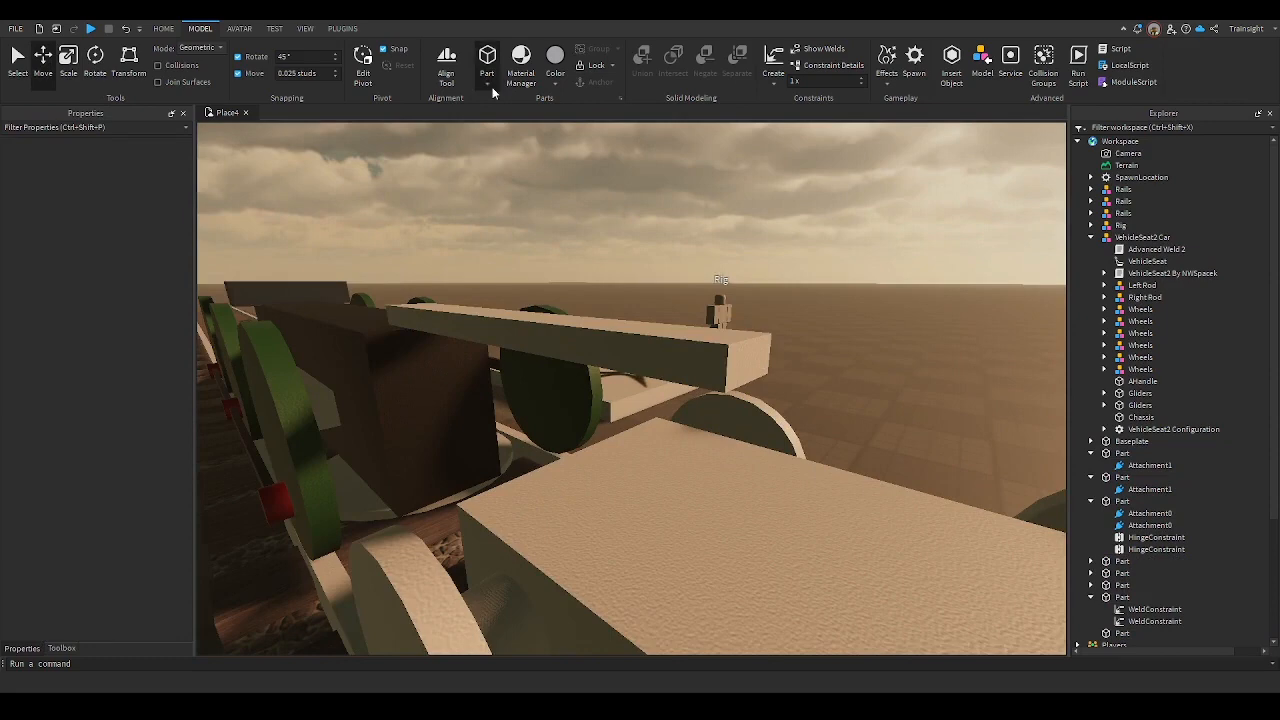
click(502, 155)
click(838, 290)
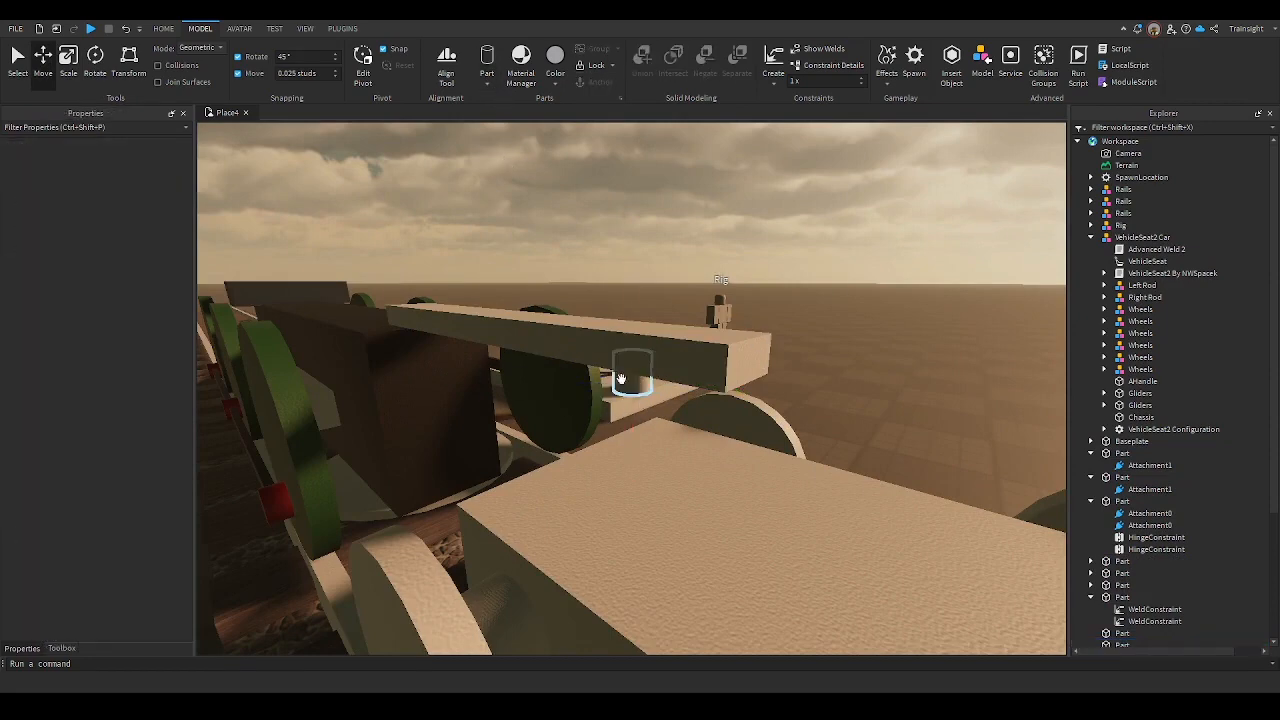
drag(620, 379, 690, 412)
key(ctrl+2)
click(63, 74)
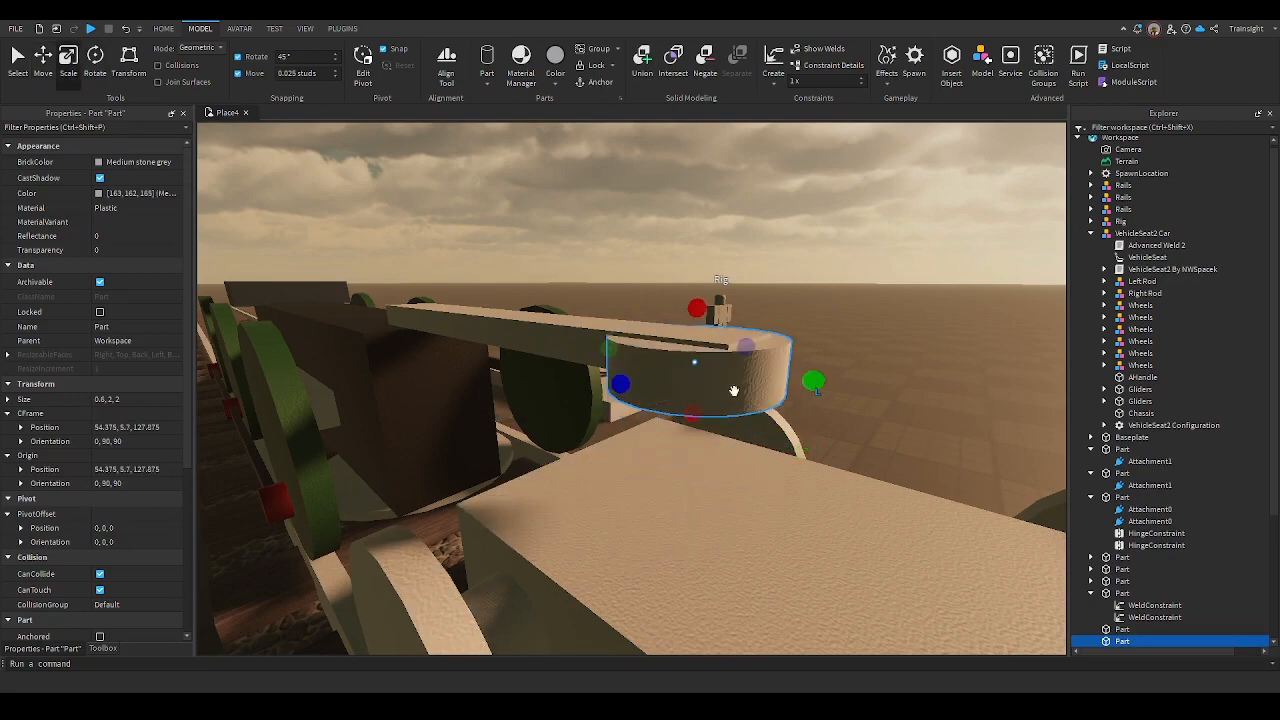
Duplicate the disc and lower the copy onto the top of the truck block
key(ctrl+2)
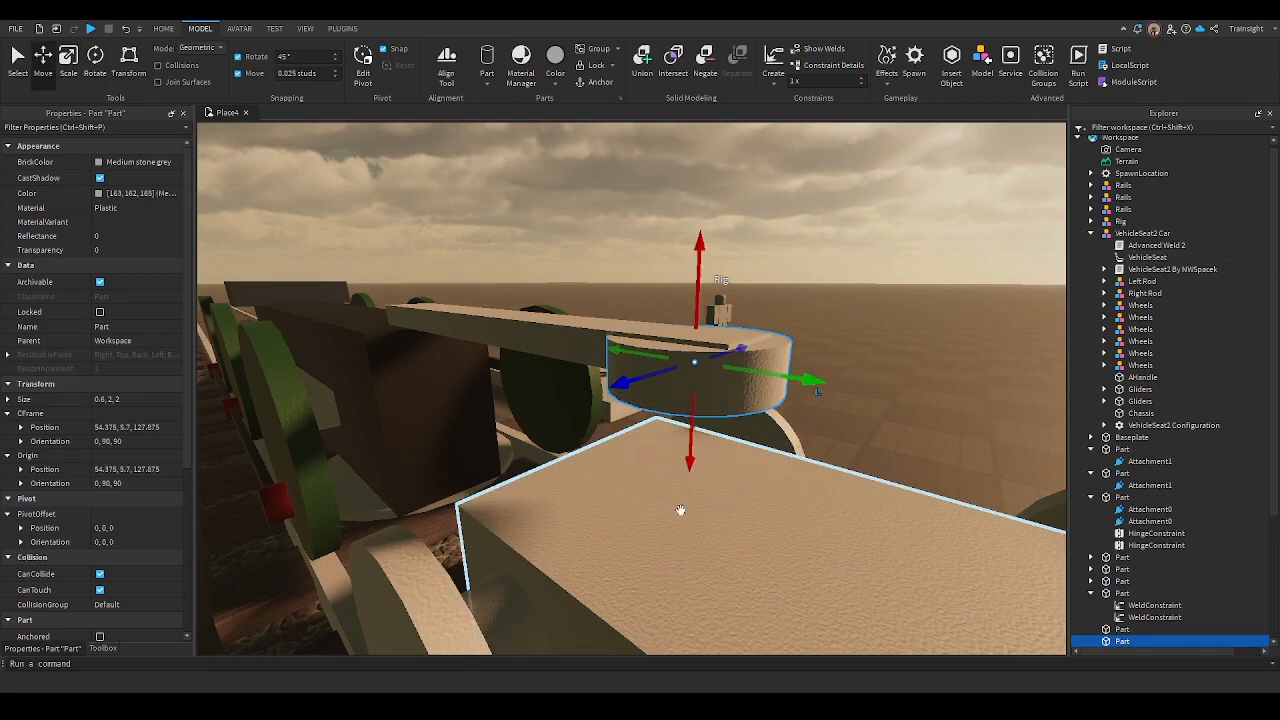
drag(682, 443, 702, 567)
click(967, 290)
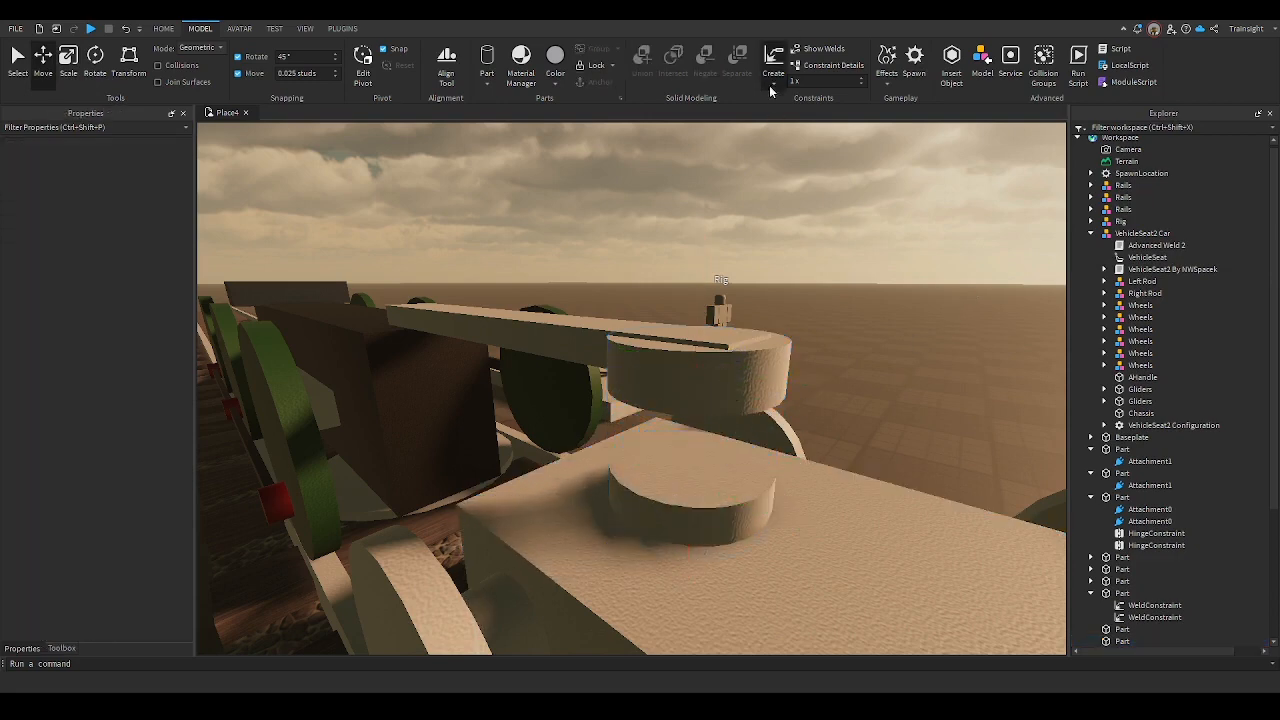
Set the move snap to 2 studs and create a constraint from the lower disc's top centre to the upper disc's underside
click(292, 76)
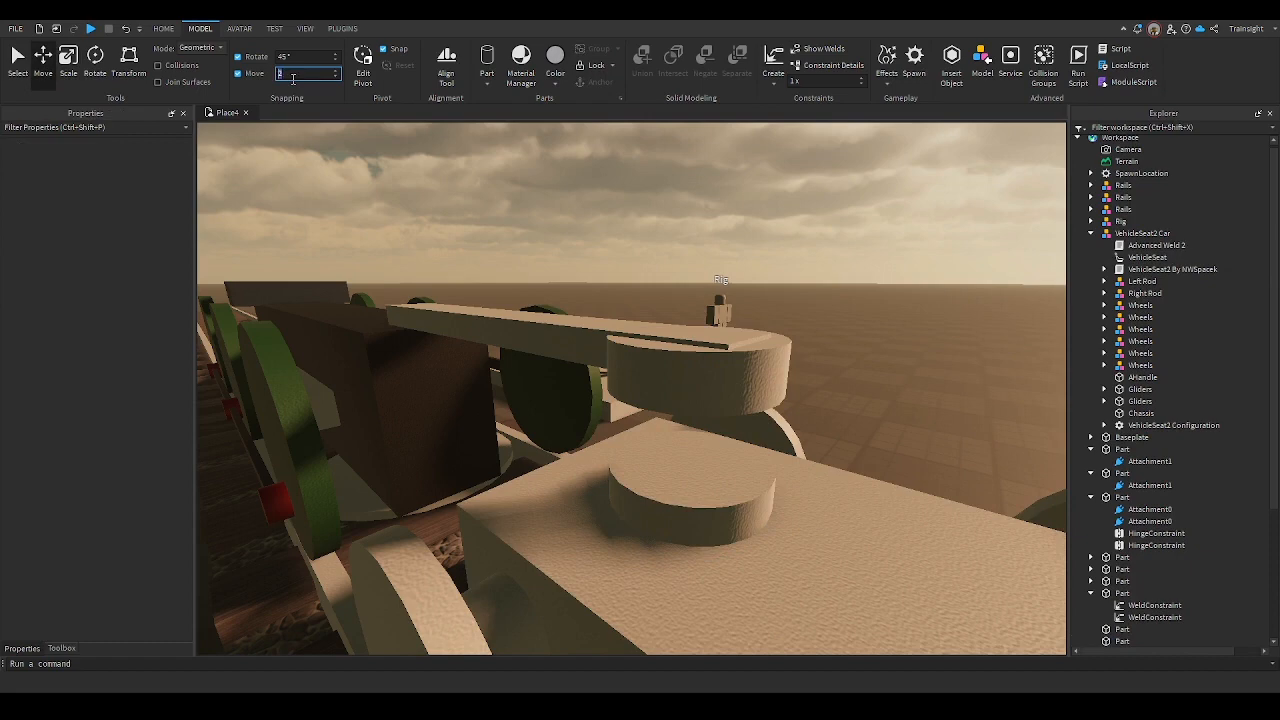
key(Return)
click(789, 177)
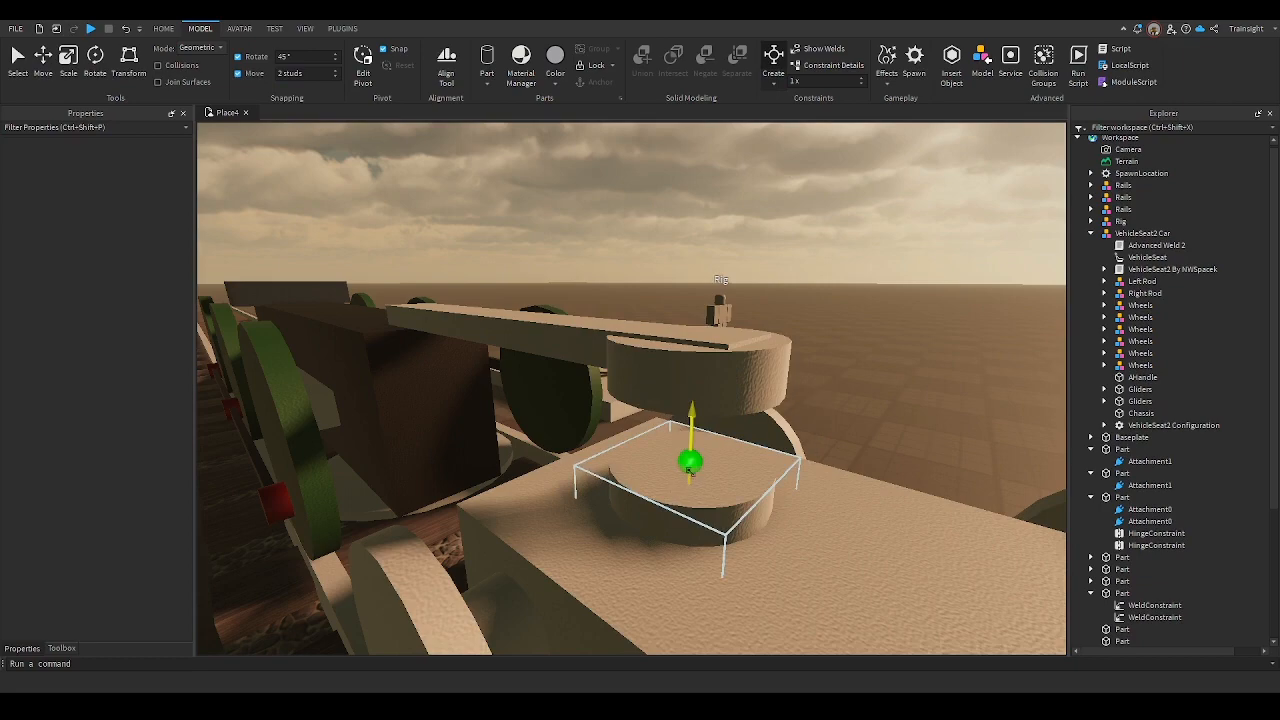
click(690, 466)
right_drag(690, 466, 692, 545)
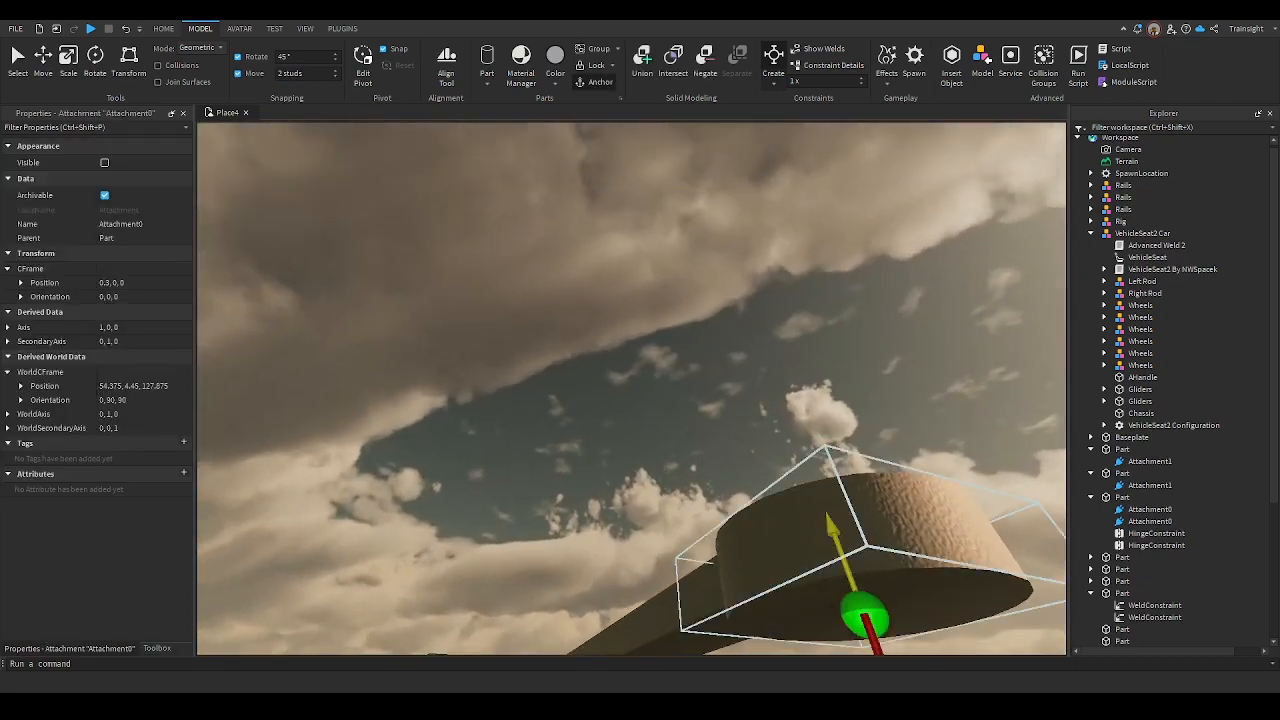
click(854, 602)
right_drag(817, 475, 815, 474)
click(780, 245)
Anchor the connecting bar together with the upper disc at its end
right_drag(780, 245, 780, 245)
scroll(780, 246, down, 5)
scroll(663, 371, up, 3)
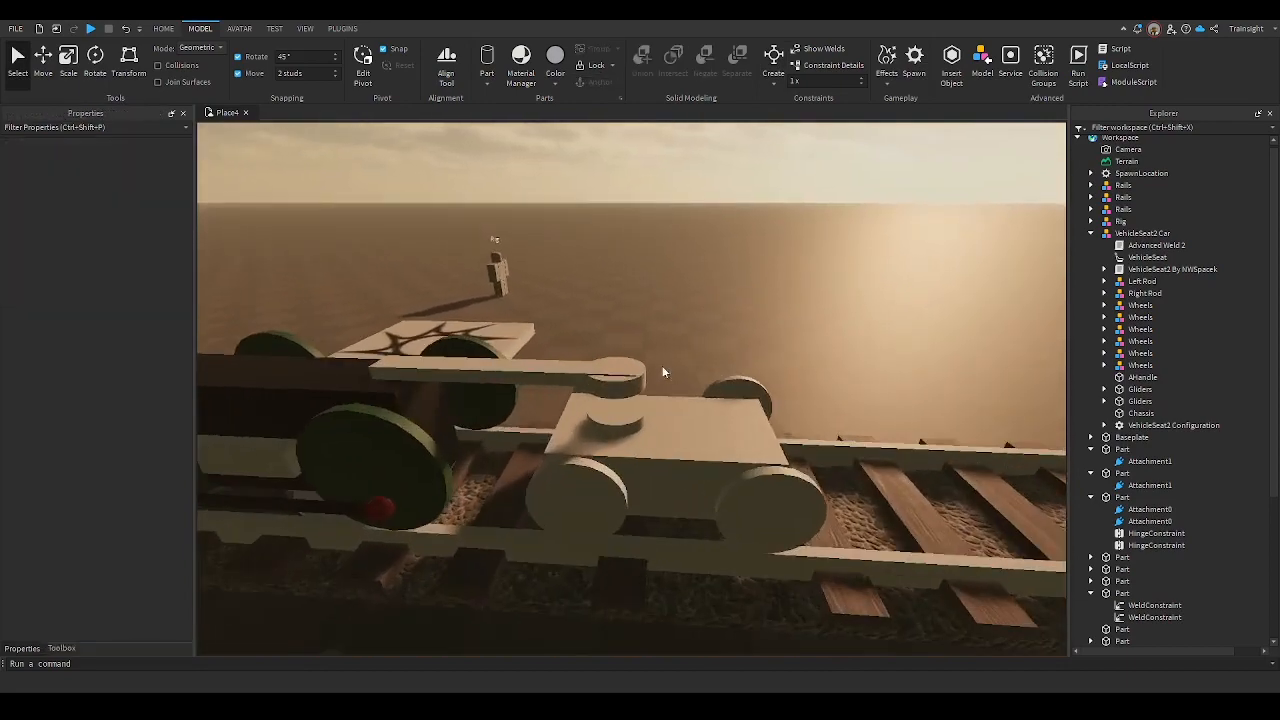
click(624, 378)
ctrl+click(554, 371)
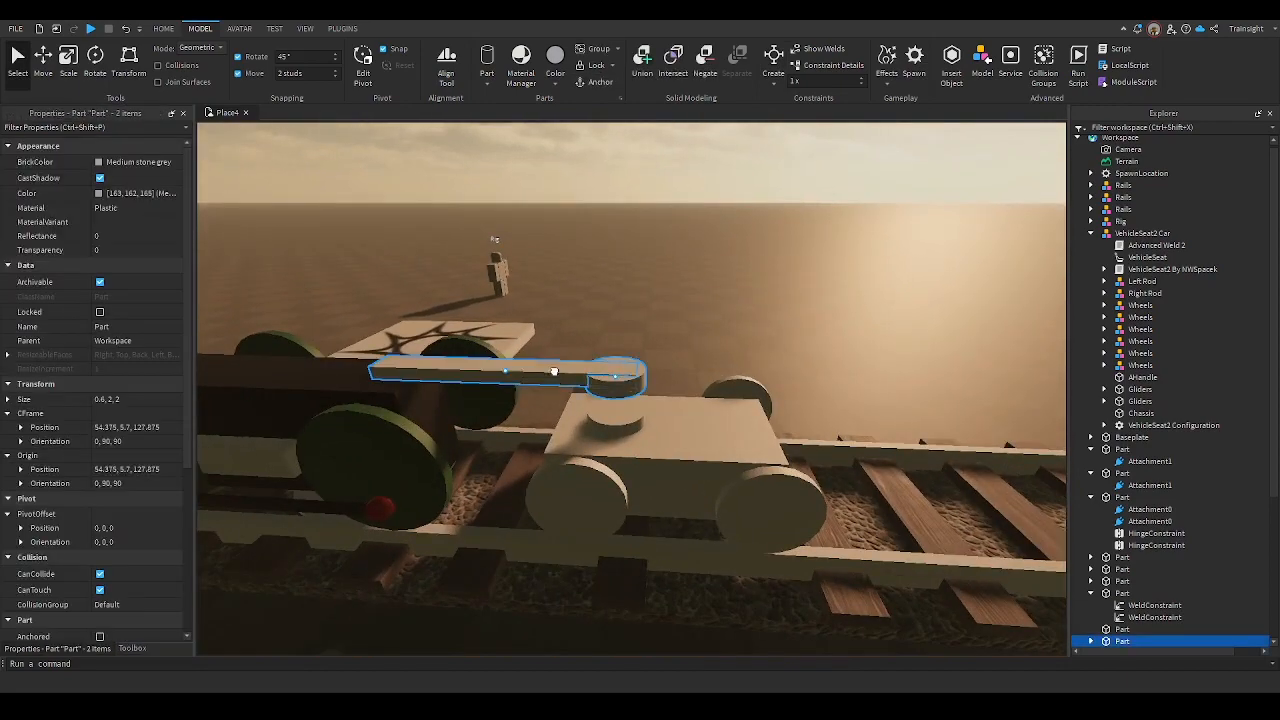
click(593, 86)
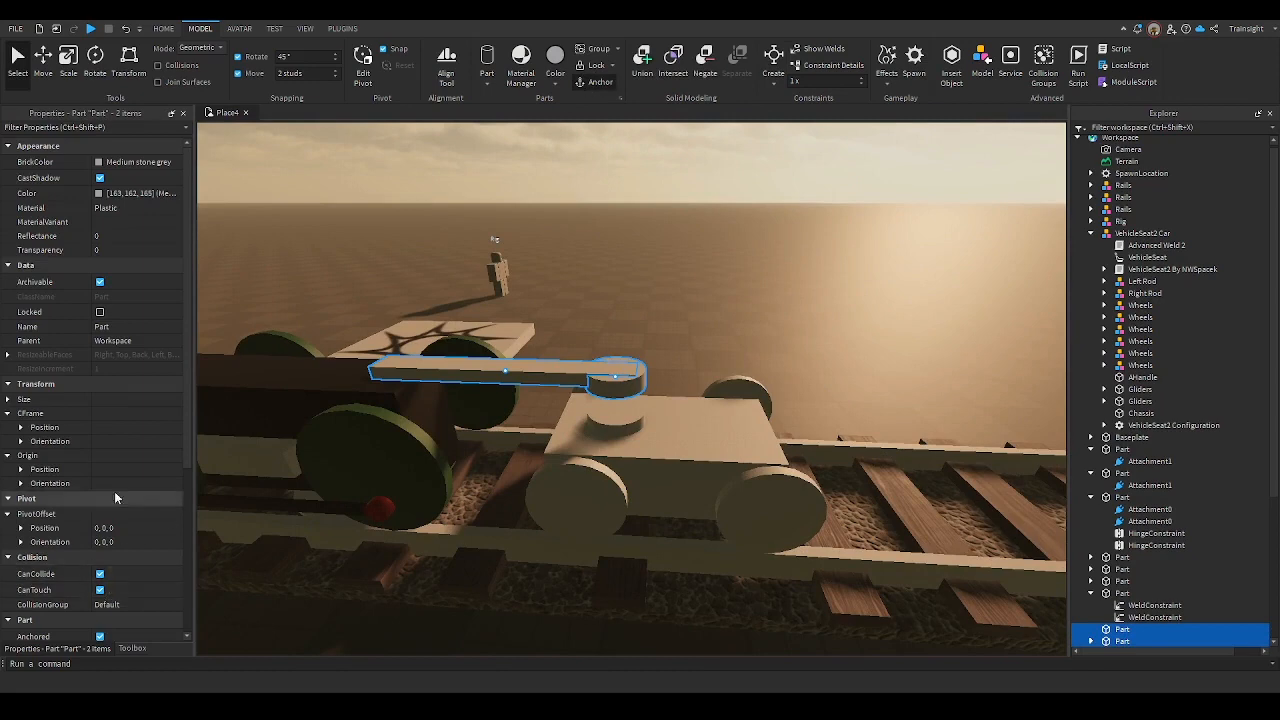
click(105, 164)
key(ctrl+z)
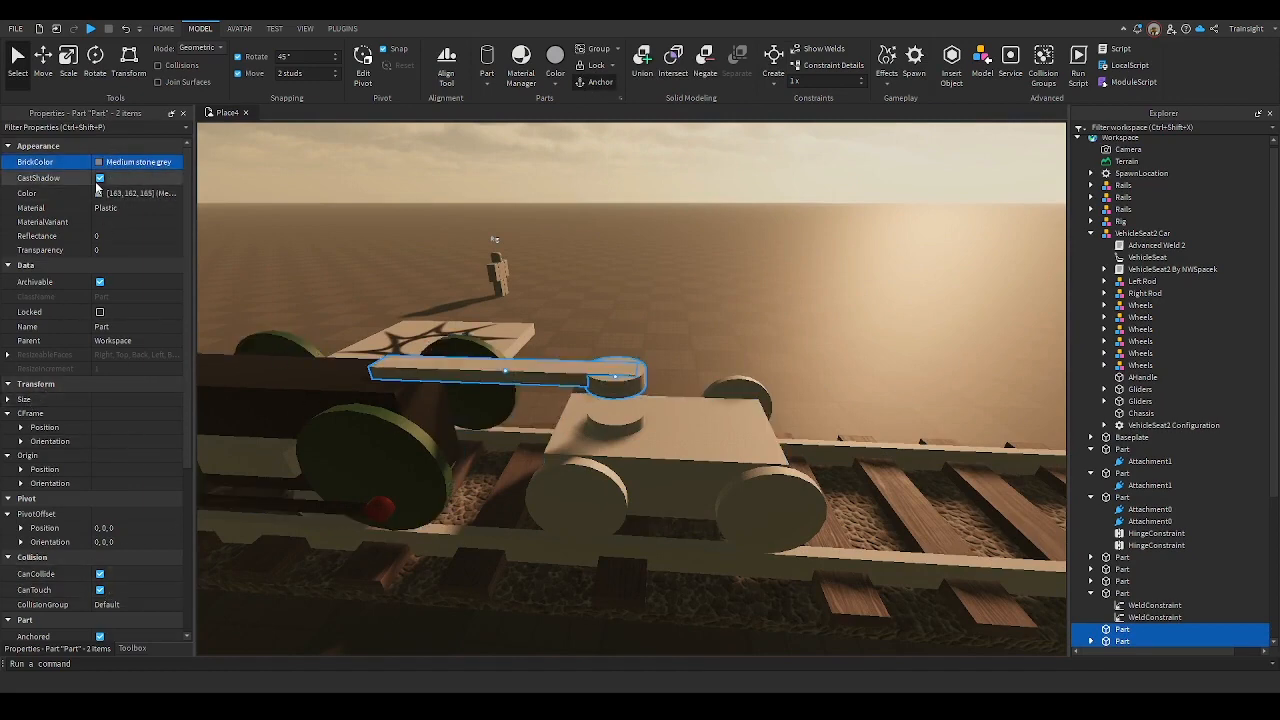
Colour the connecting bar and the disc at its end Really black, and move both parts into the VehicleSeat2 Car model
key(ctrl+y)
key(ctrl+z)
key(ctrl+y)
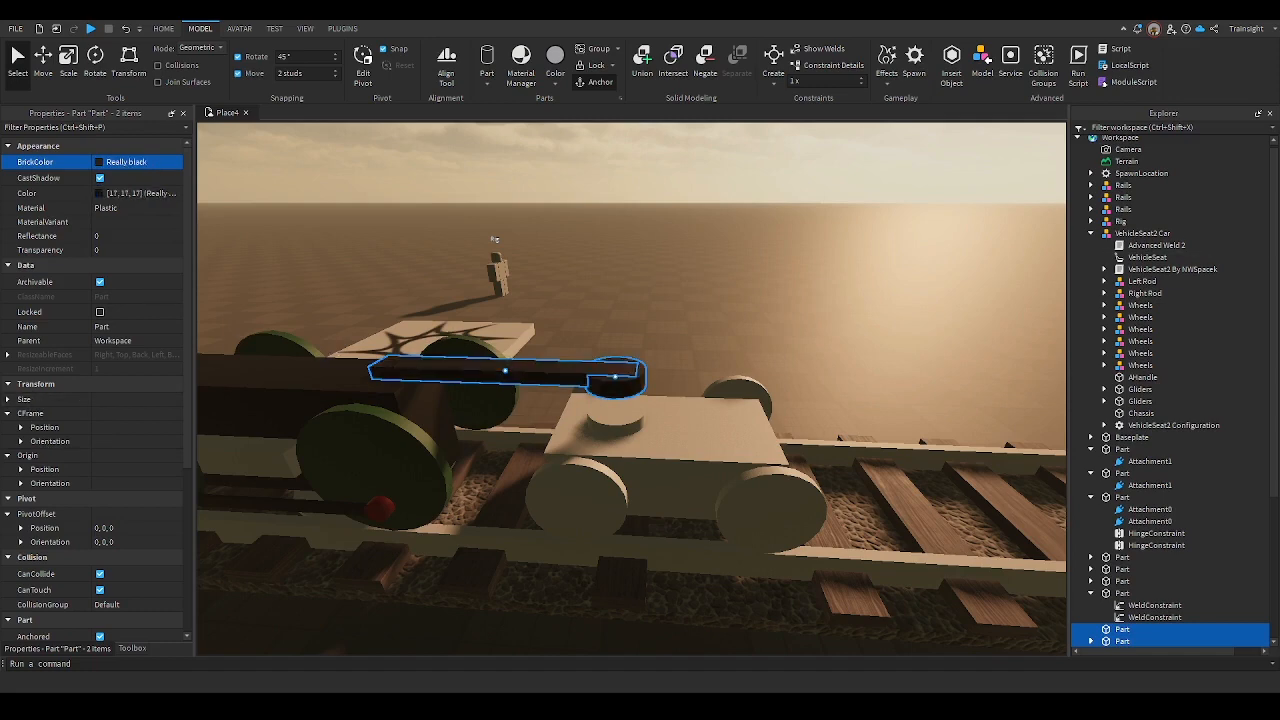
drag(1118, 640, 1150, 236)
click(766, 325)
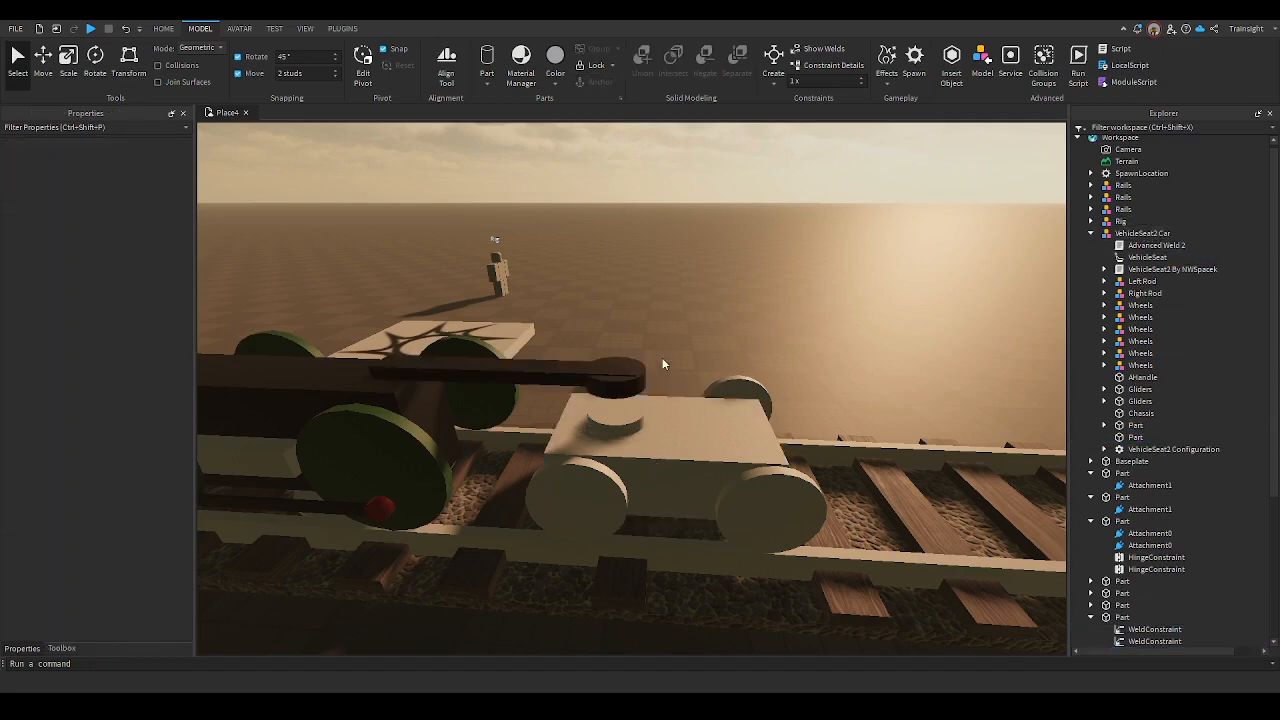
Create a weld between the lower disc and the truck block beneath it
drag(557, 322, 815, 556)
click(755, 184)
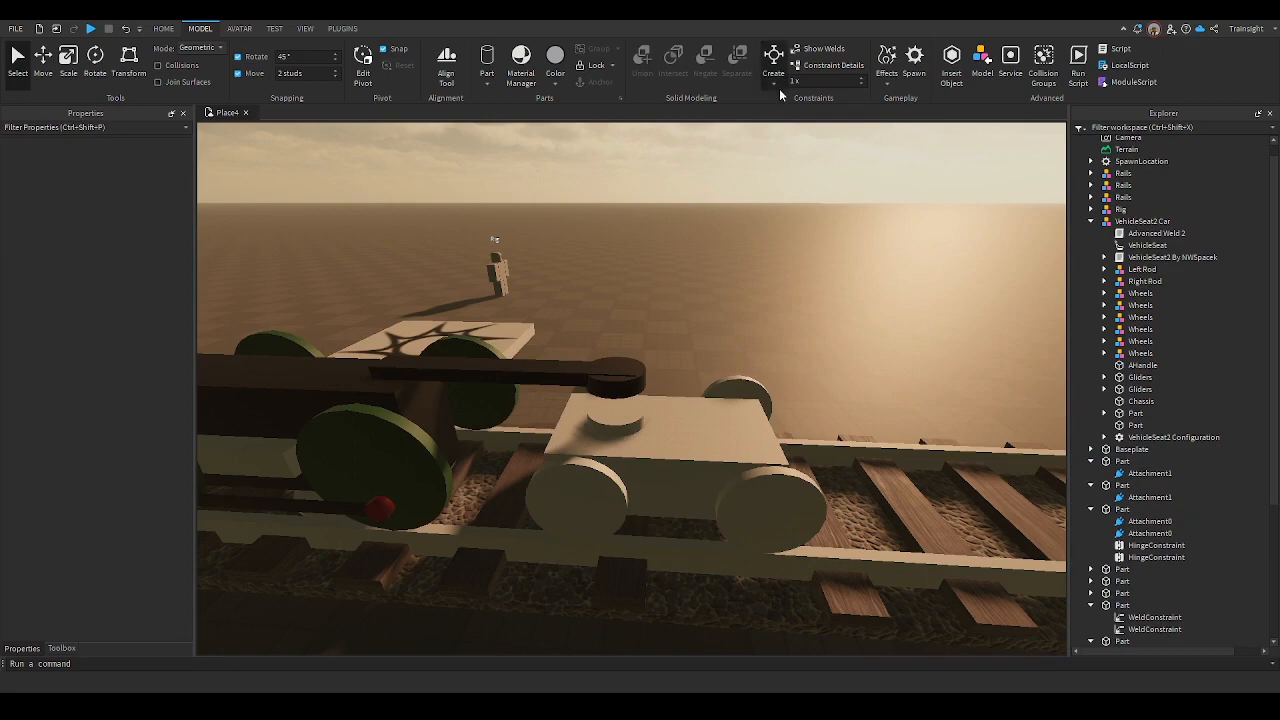
click(792, 260)
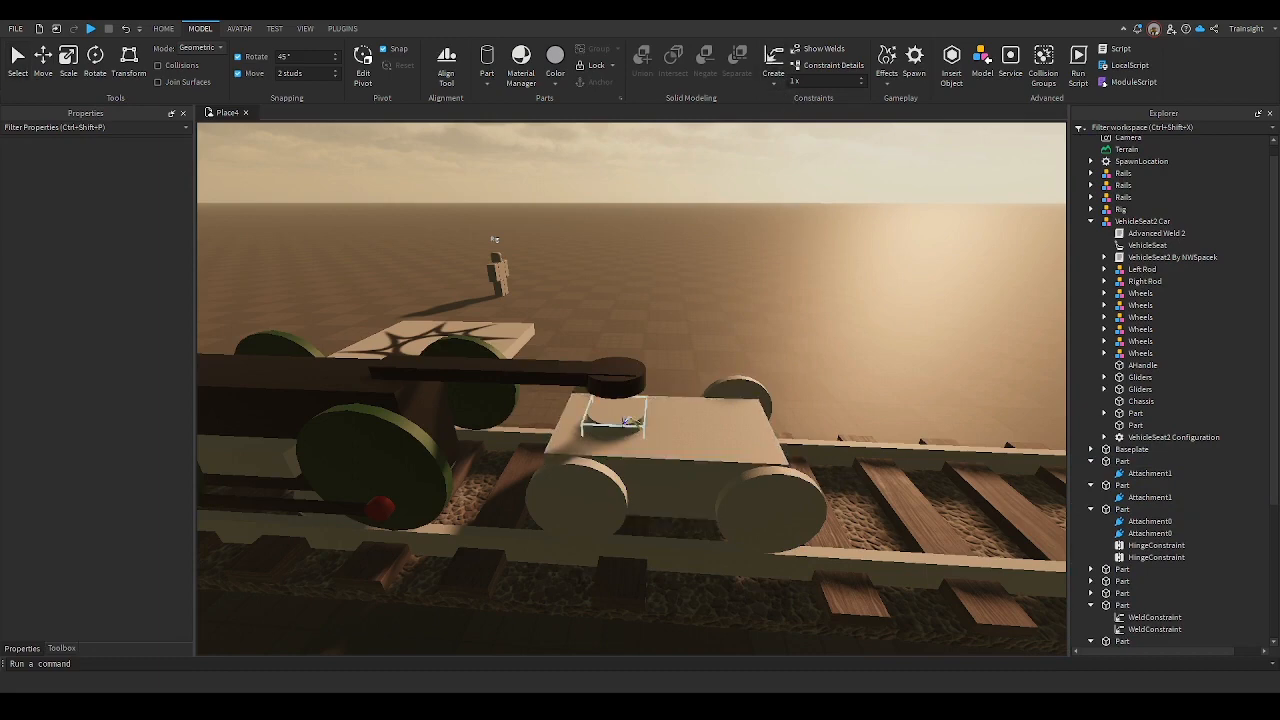
click(614, 421)
click(669, 446)
click(808, 176)
Group the truck's block, wheels, axles and lower disc into one model
drag(550, 311, 830, 572)
click(585, 52)
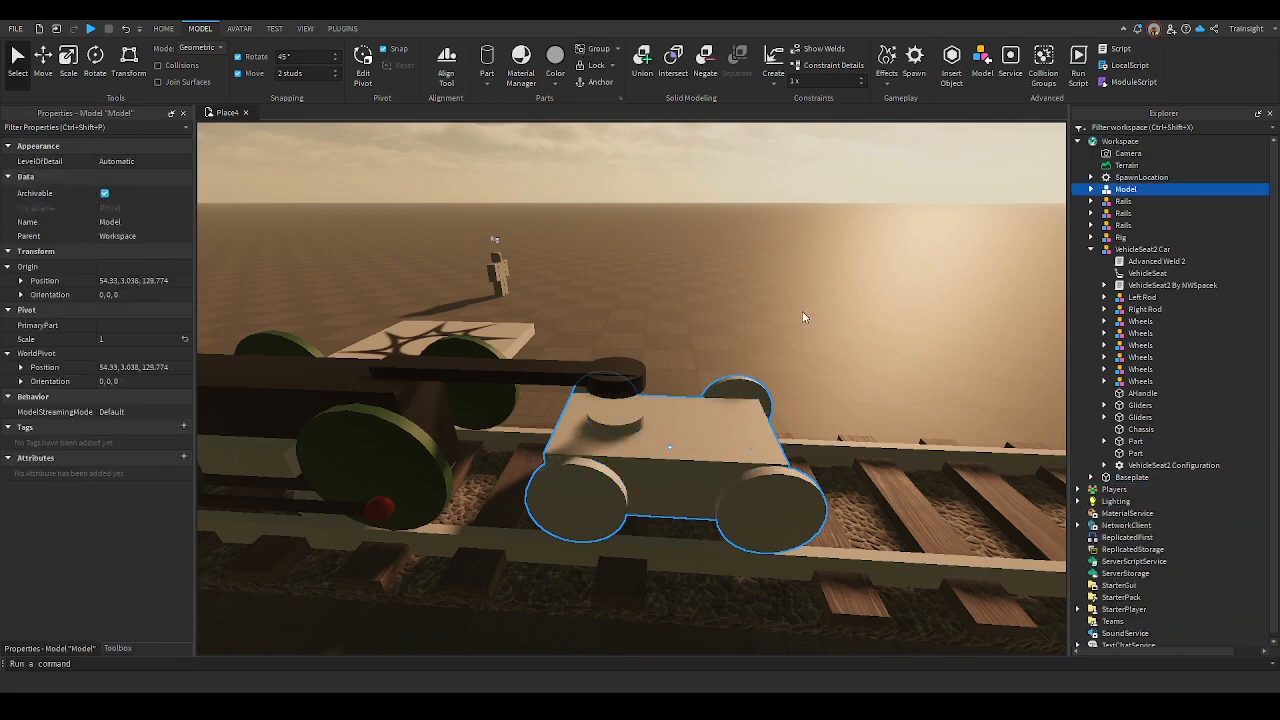
click(802, 311)
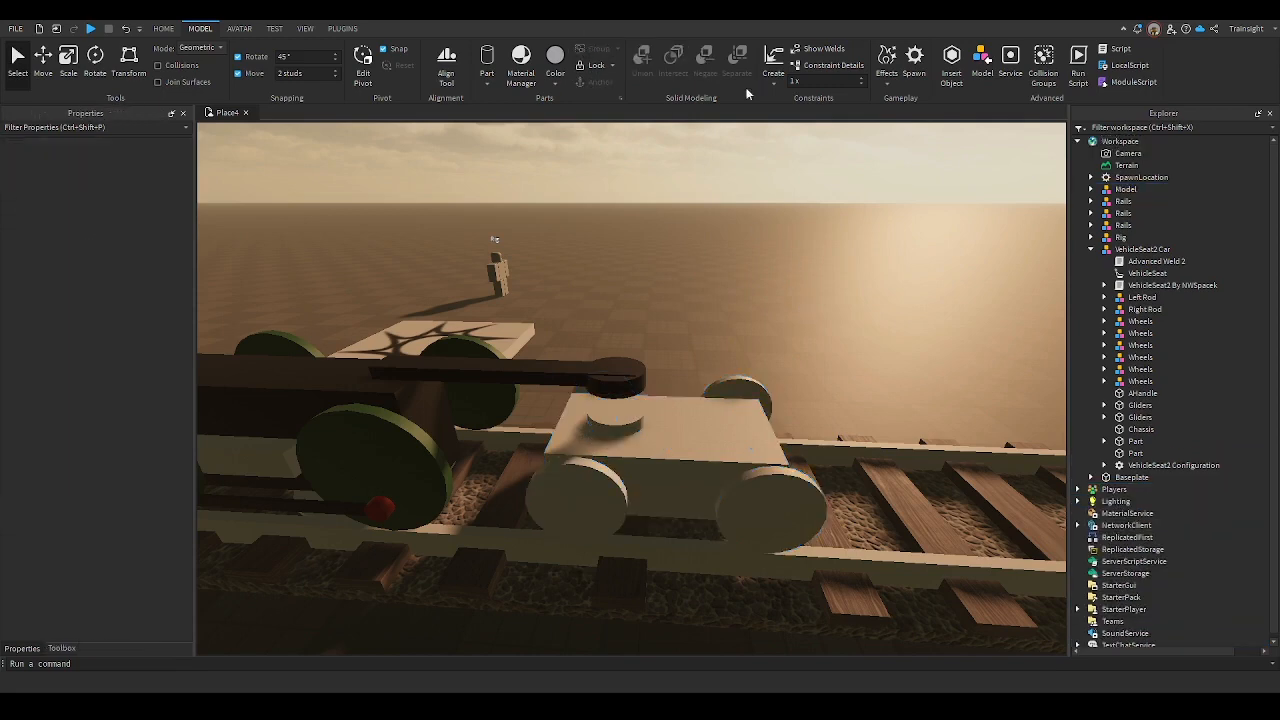
Turn on the display of welds and constraint details around the truck
click(823, 55)
click(820, 65)
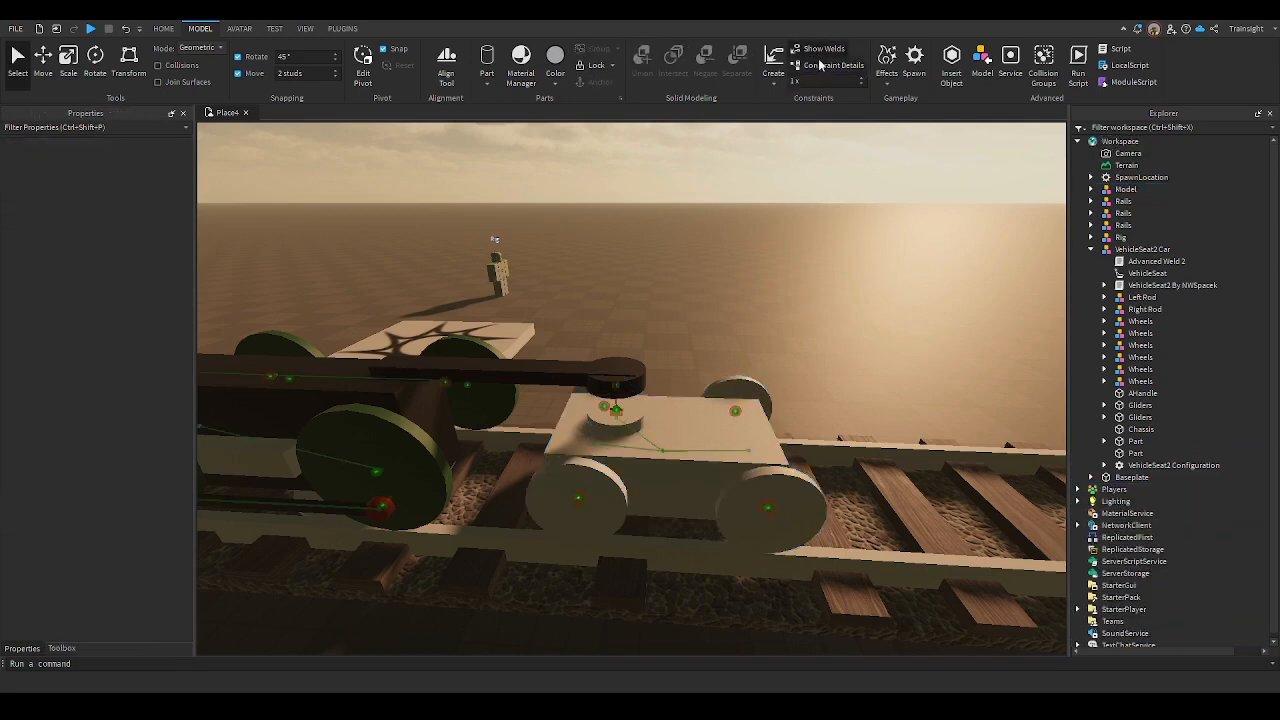
right_drag(686, 302, 686, 303)
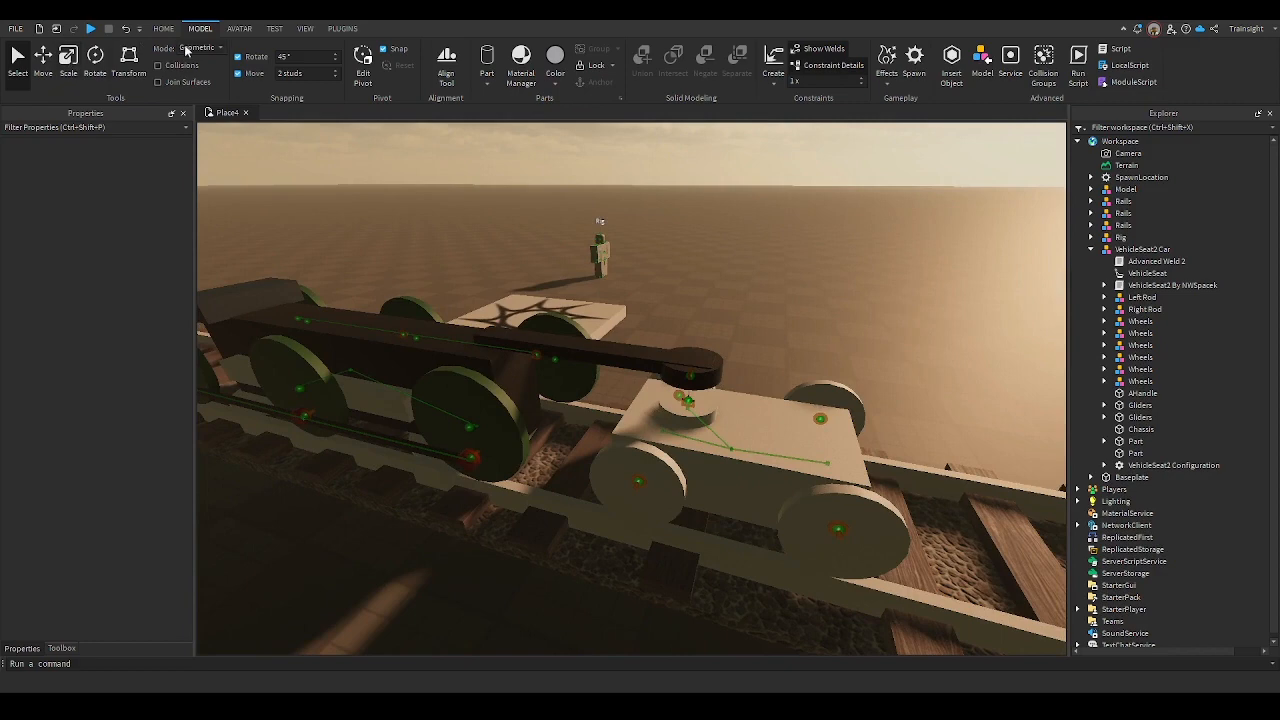
Pull the truck by its lower disc in Physical mode to test the joint, undo the movement and return to Geometric mode
click(197, 76)
alt+drag(718, 407, 706, 412)
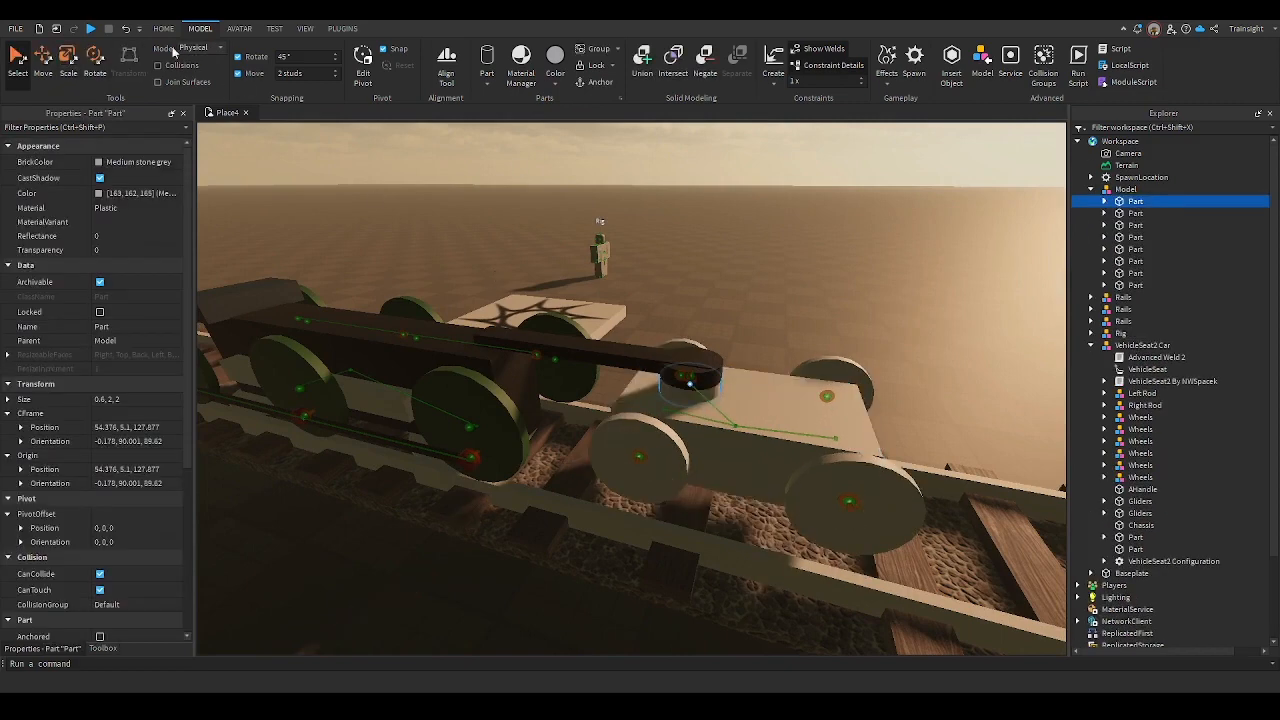
click(127, 29)
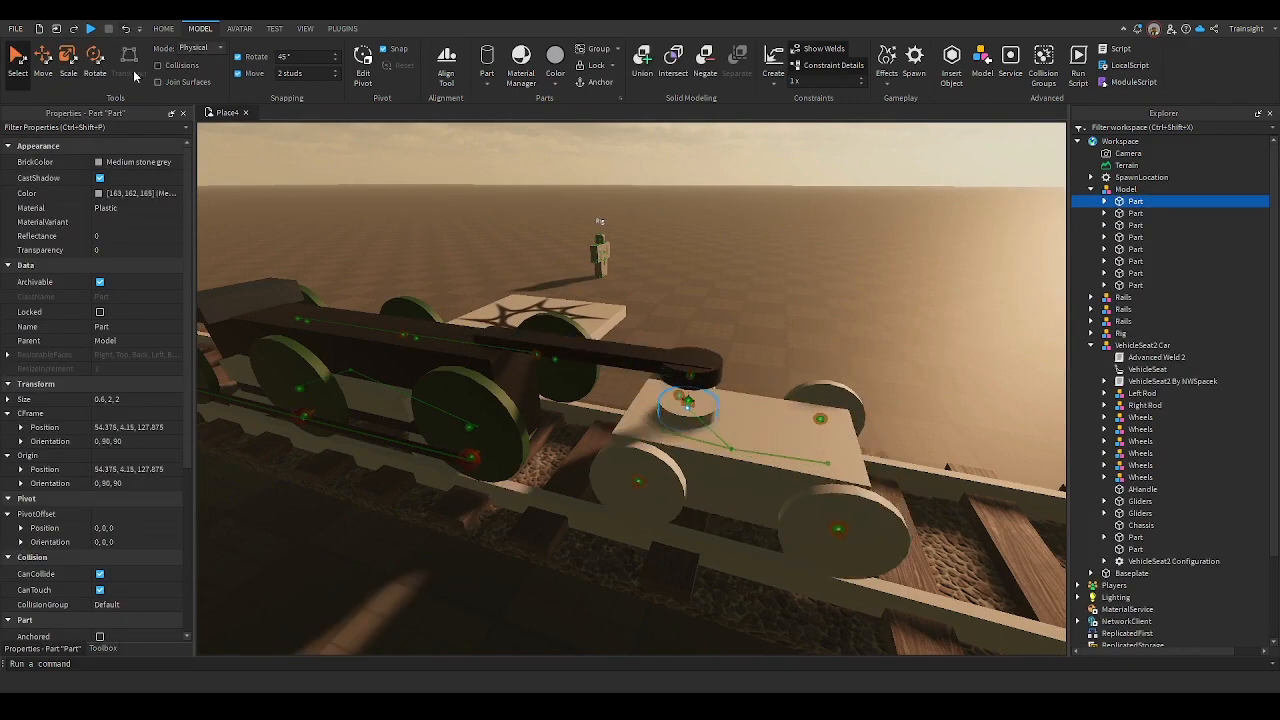
click(212, 49)
click(212, 60)
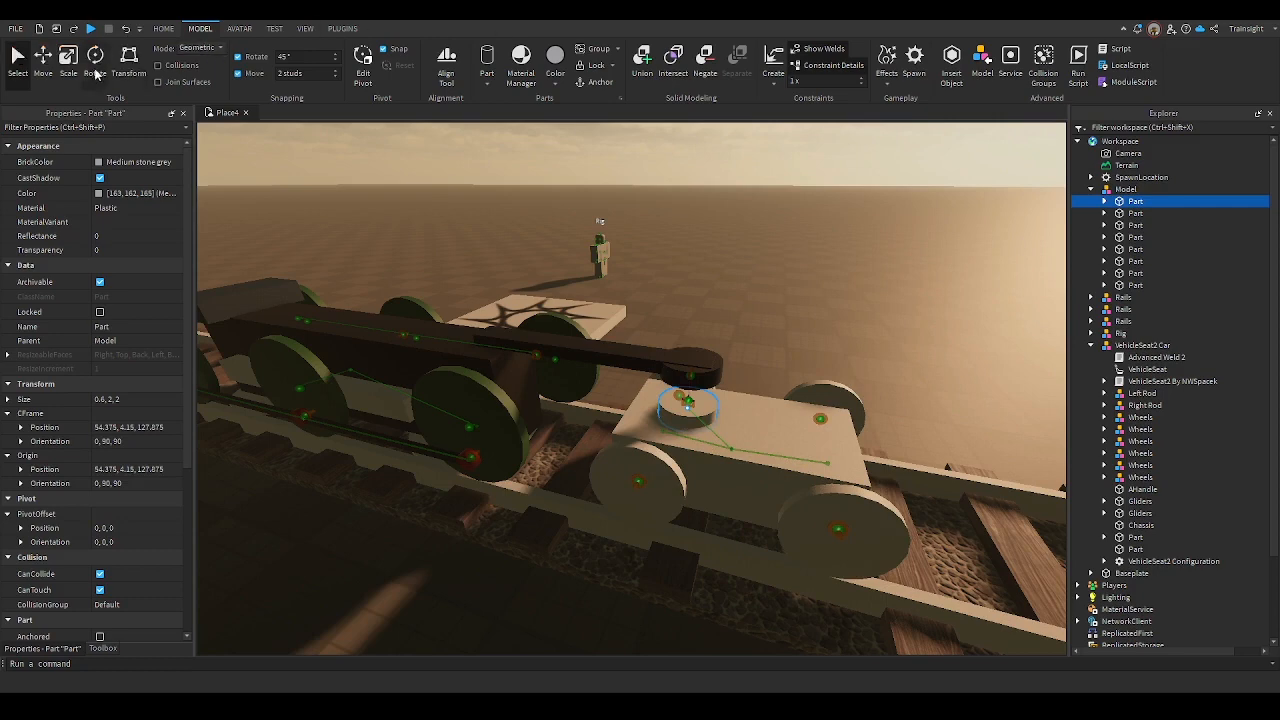
Set the move snap to 0.025 studs and stretch the lower disc upward to 1.55 studs tall, meeting the upper disc
click(71, 72)
right_drag(765, 436, 740, 383)
scroll(740, 383, up, 3)
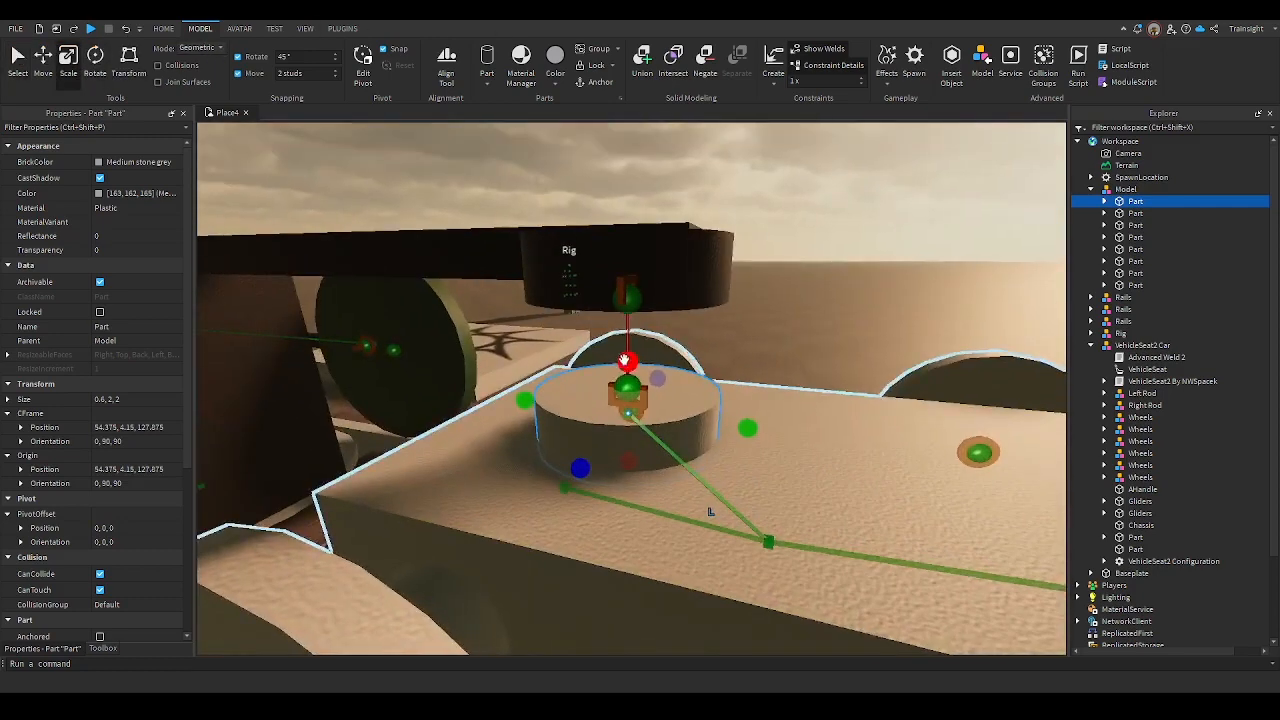
drag(627, 363, 623, 314)
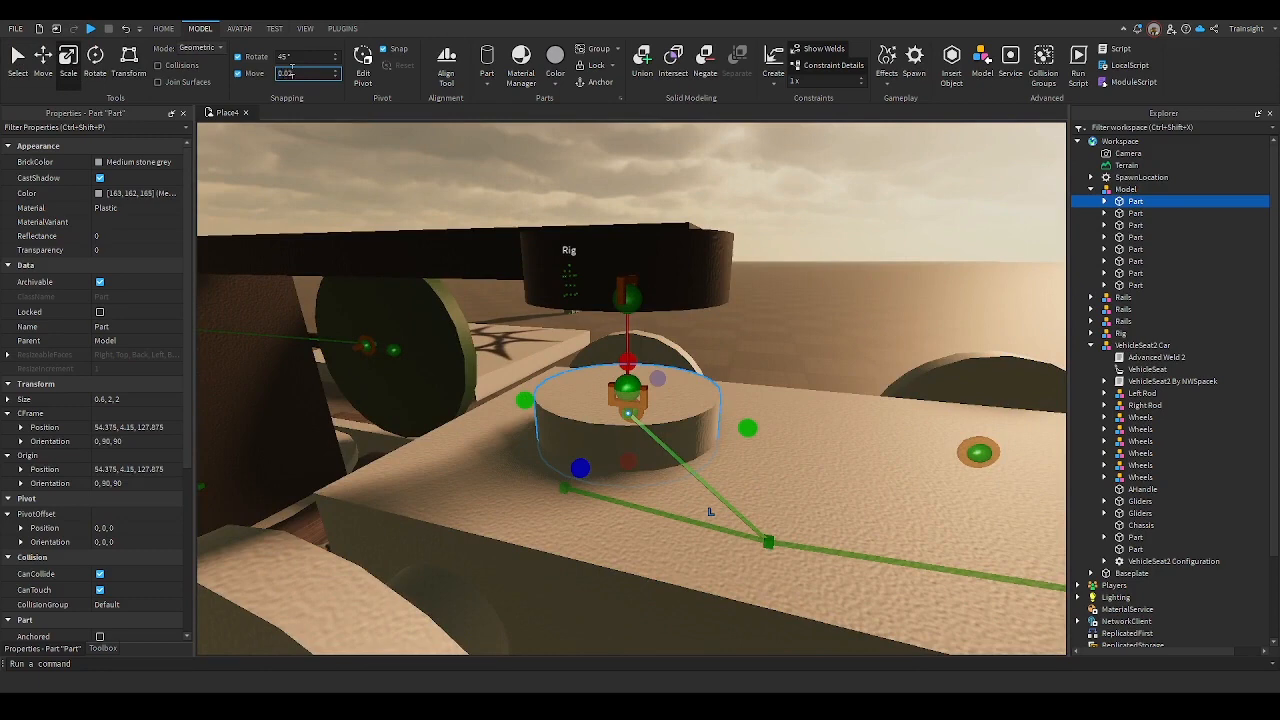
drag(606, 372, 656, 265)
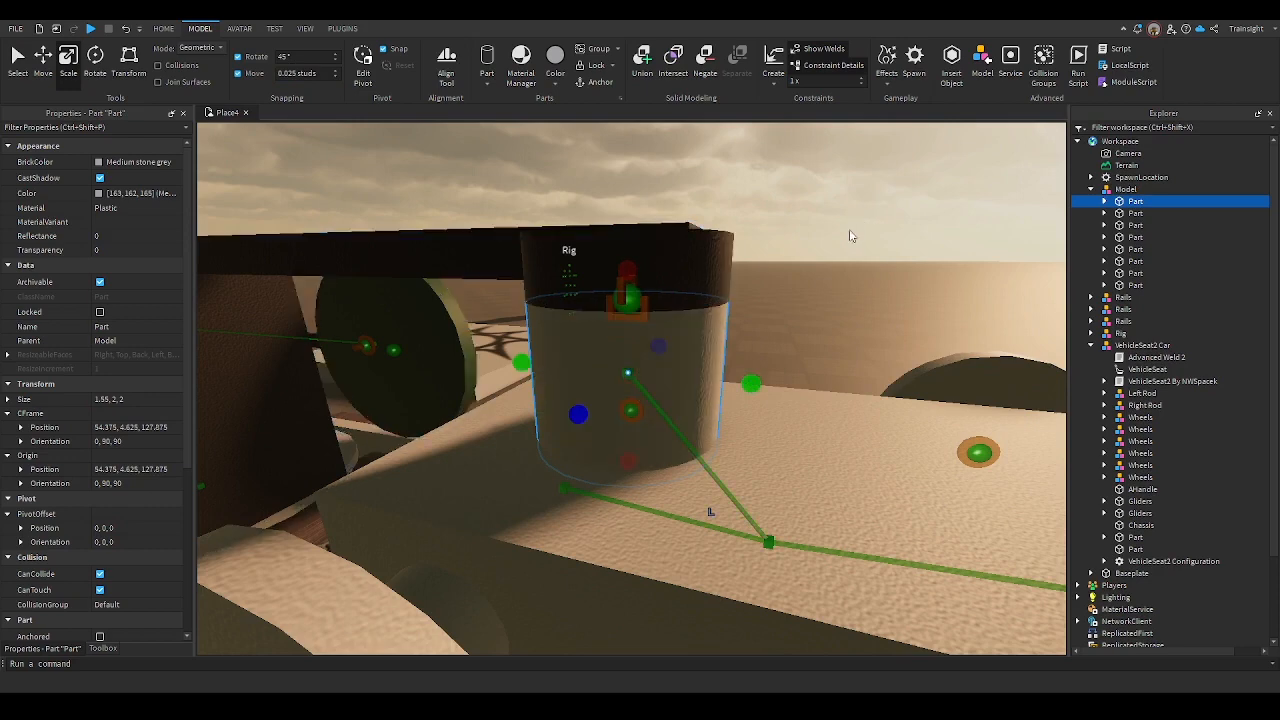
Recolour the stretched lower disc and the truck block dark to match the connecting bar
click(106, 162)
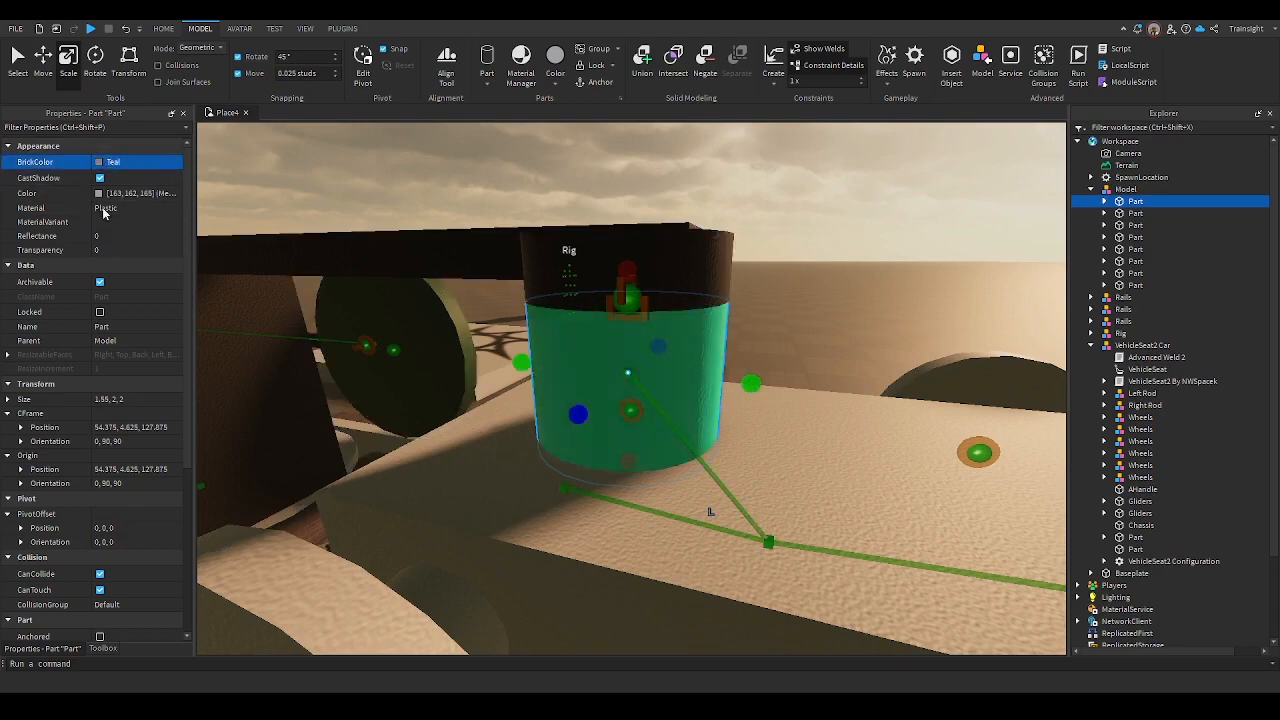
ctrl+click(876, 469)
click(774, 128)
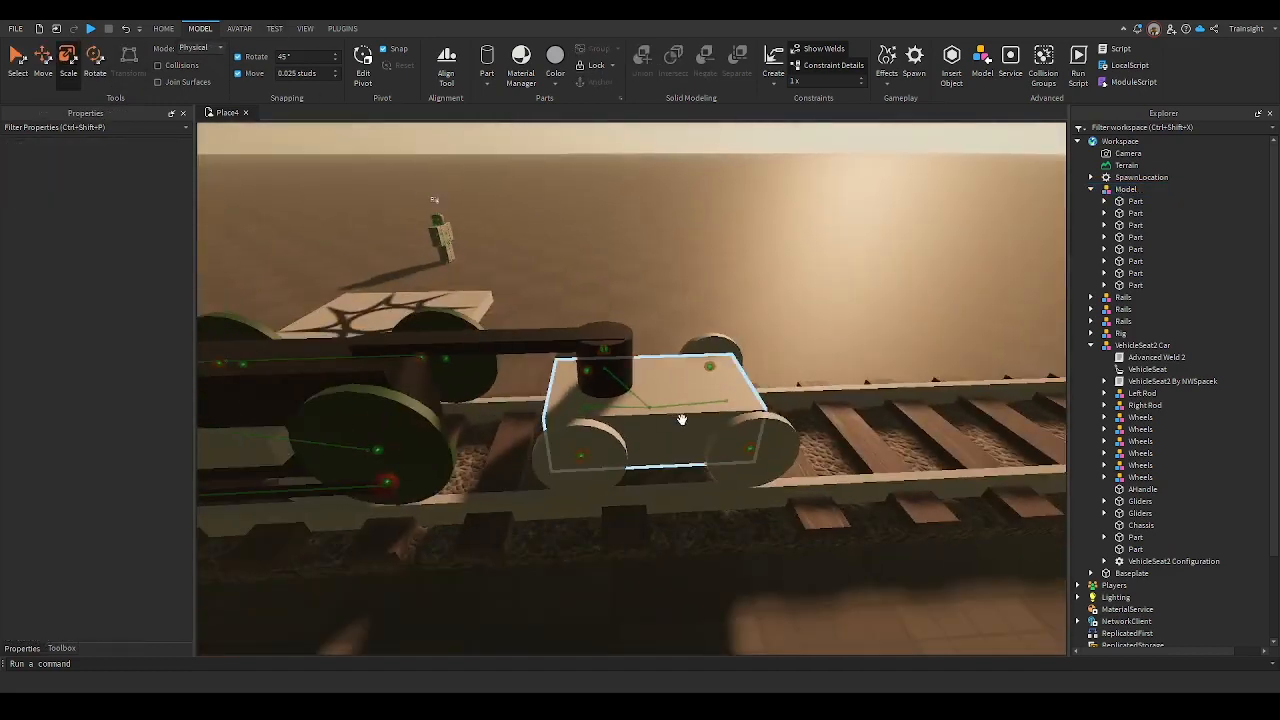
click(666, 381)
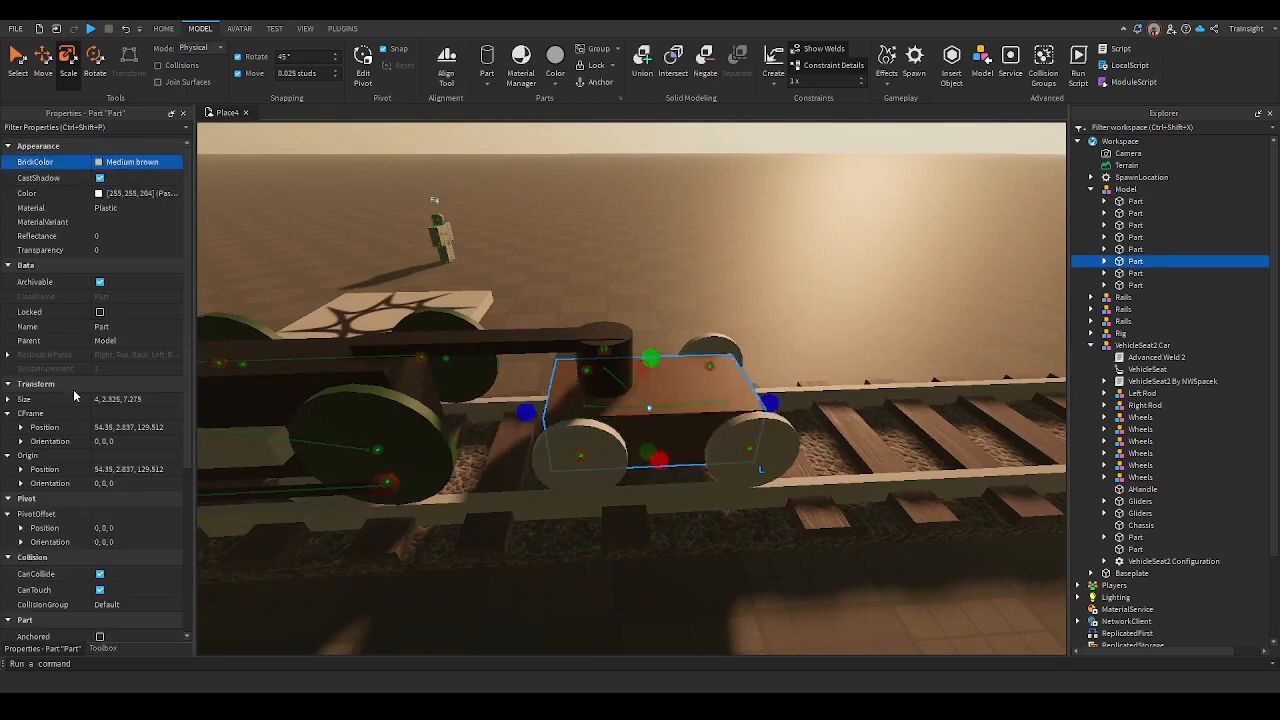
Check the colour of a driving wheel, and colour the truck's four wheels and two axles Earth green
click(355, 412)
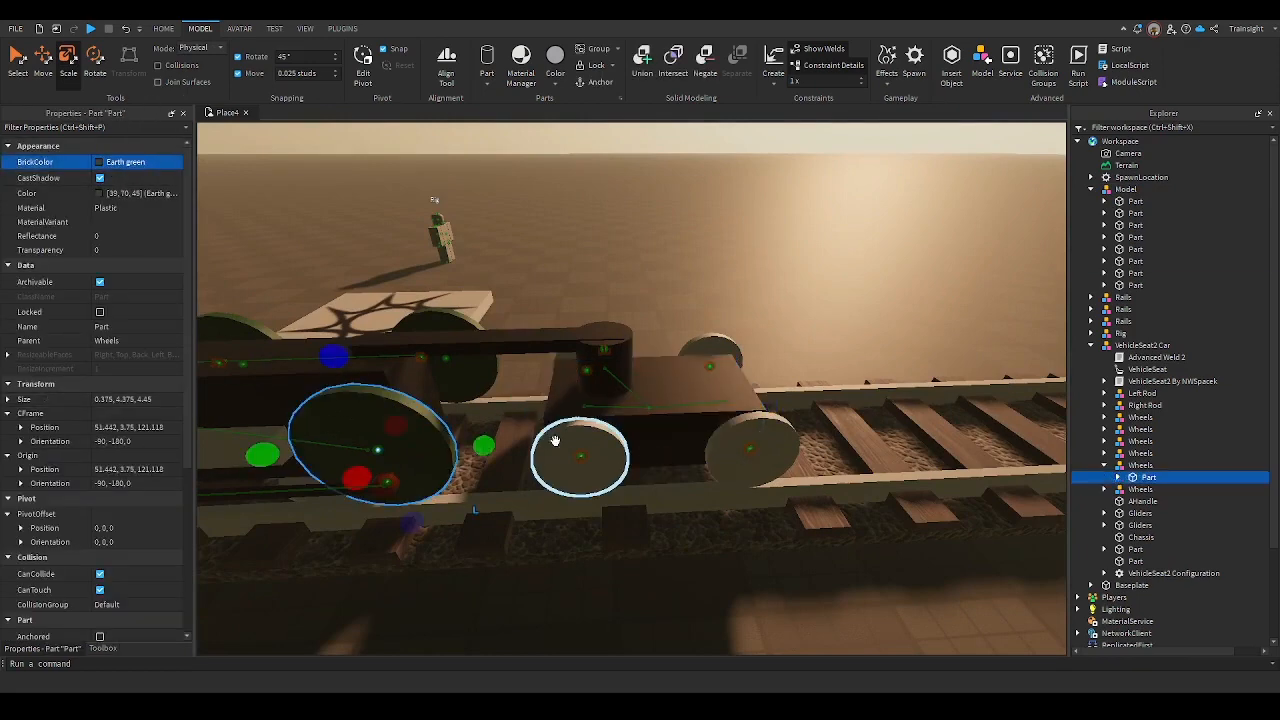
click(594, 435)
key(w)
right_drag(611, 434, 600, 416)
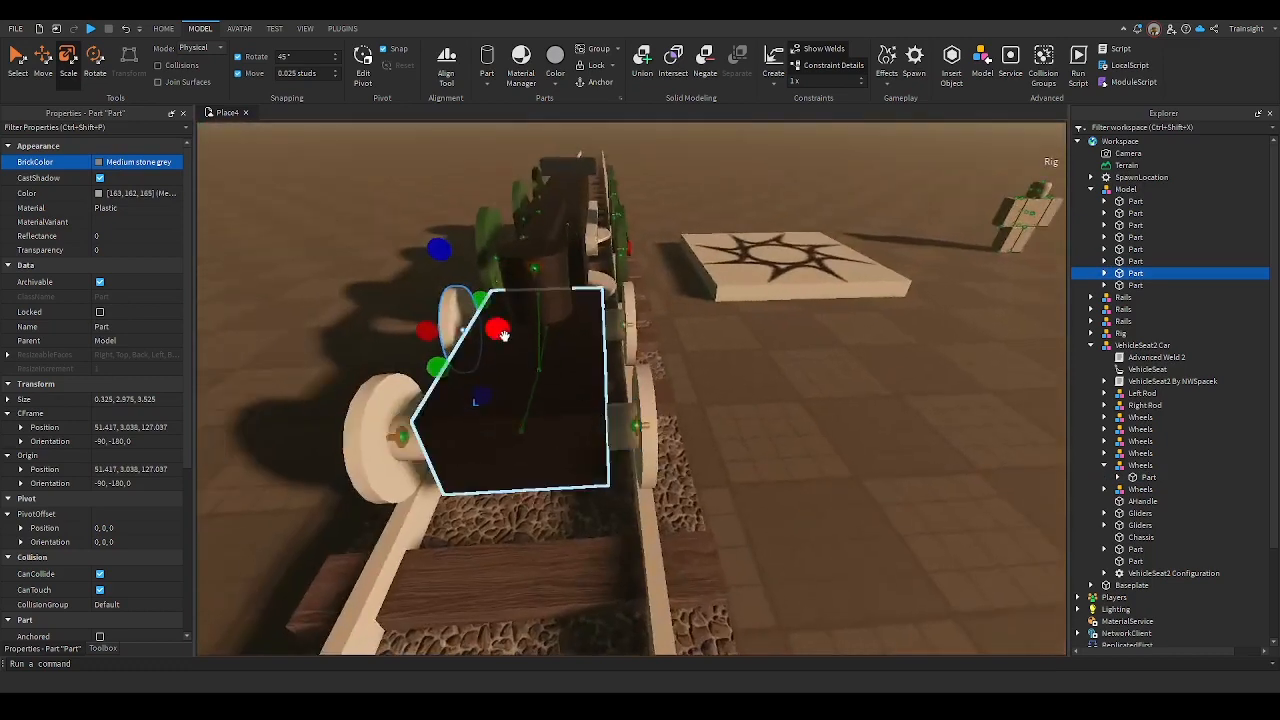
right_drag(503, 334, 545, 325)
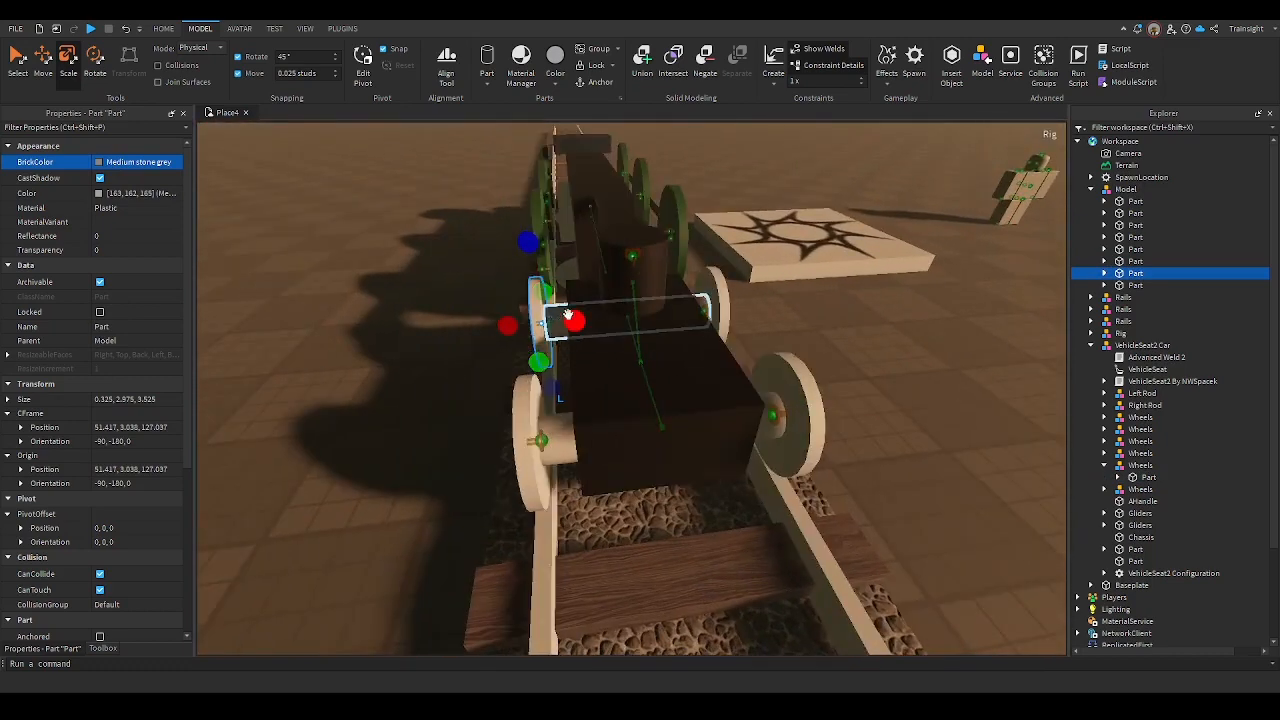
ctrl+click(712, 291)
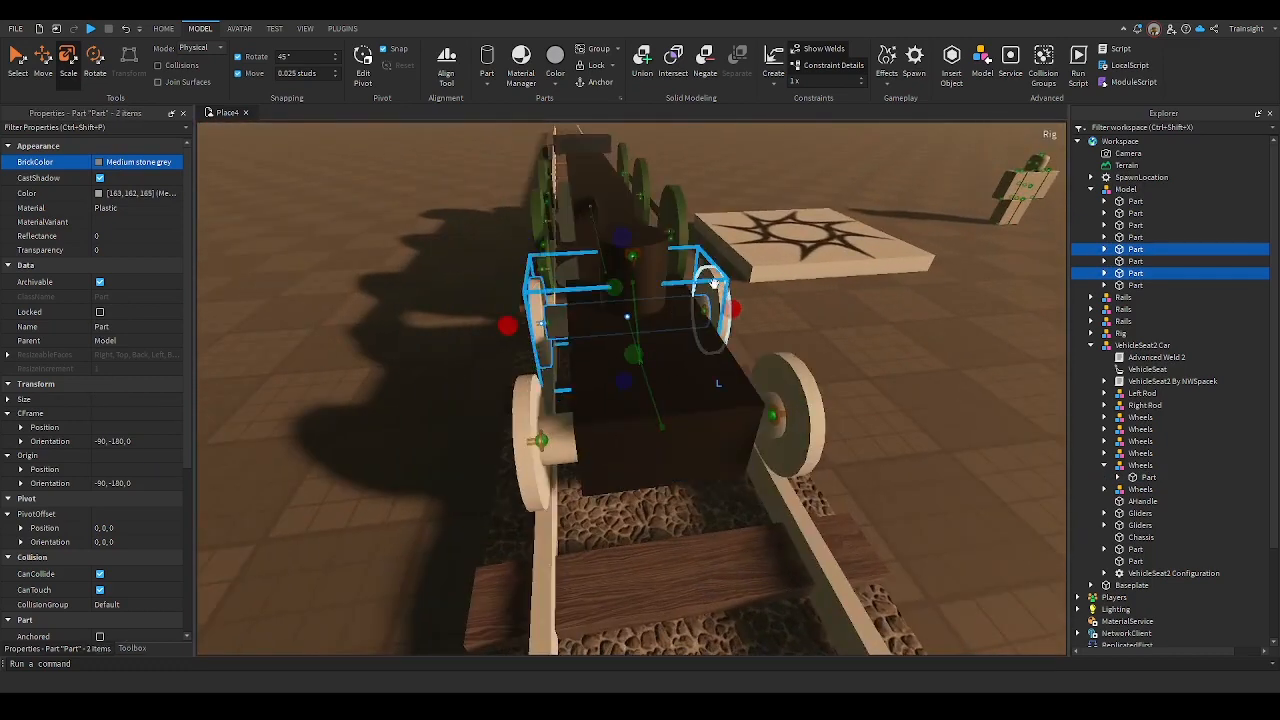
ctrl+click(712, 287)
ctrl+click(567, 420)
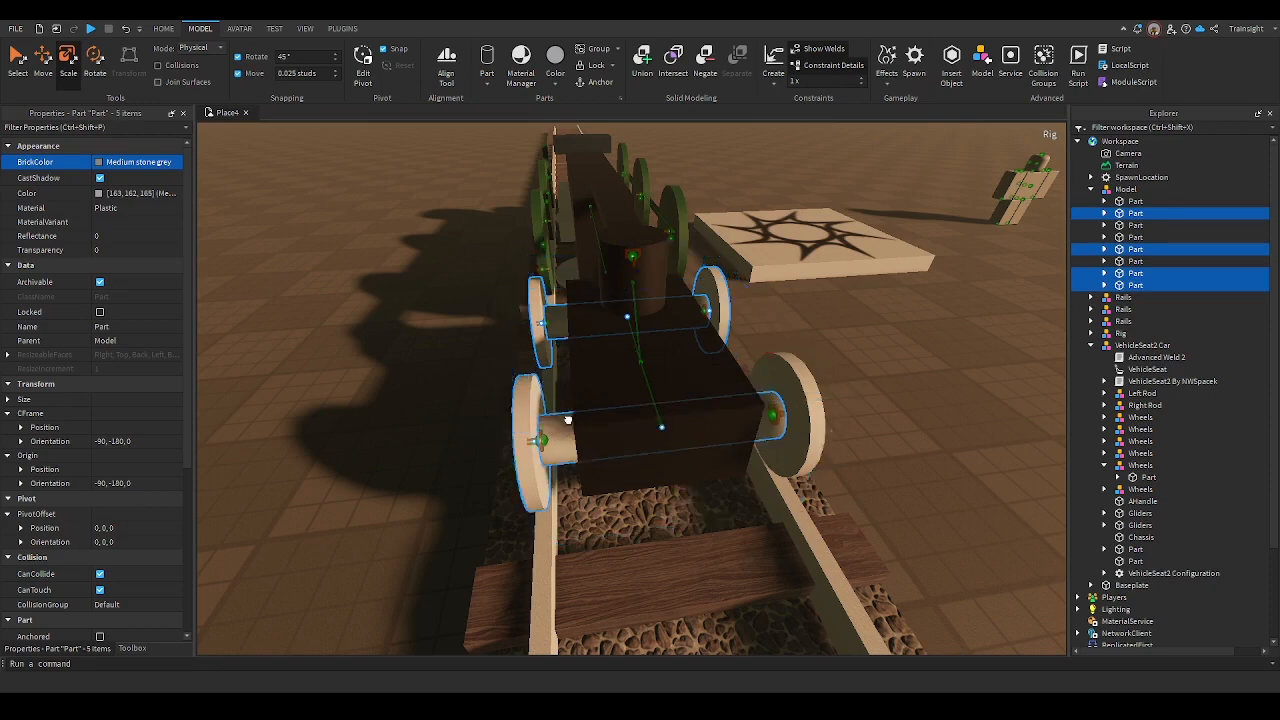
ctrl+click(798, 378)
click(106, 176)
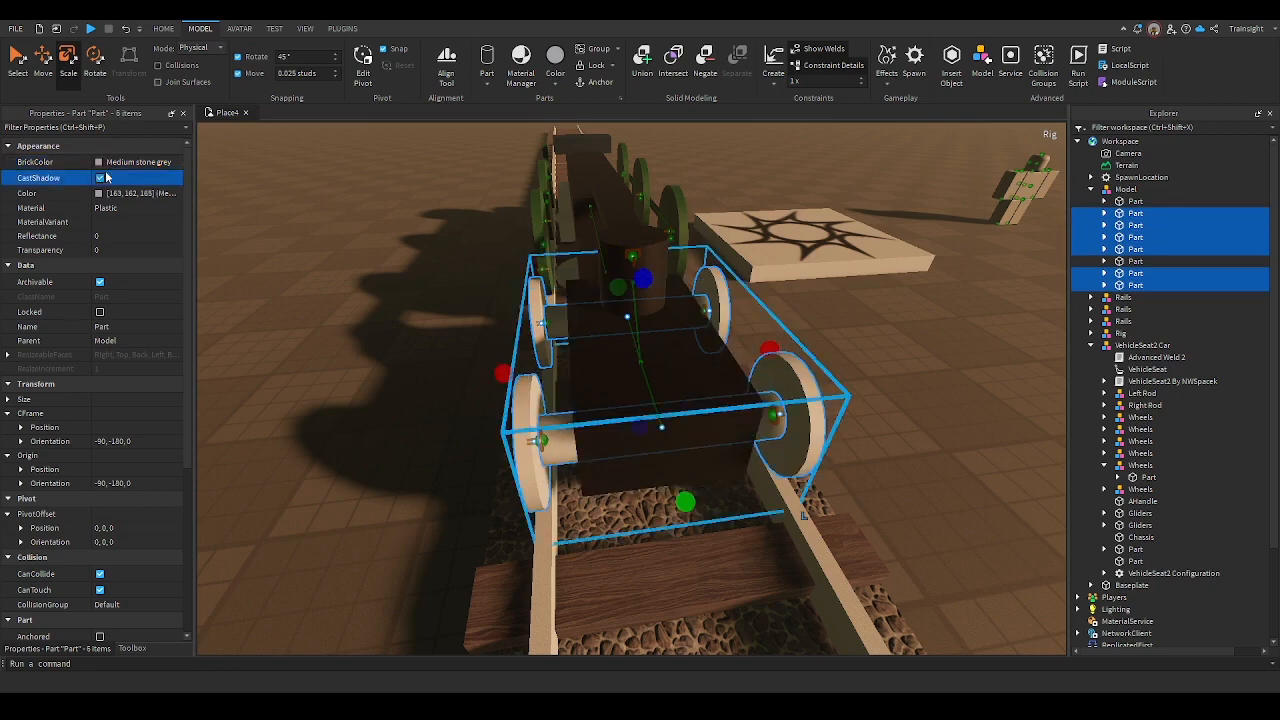
click(98, 162)
click(83, 179)
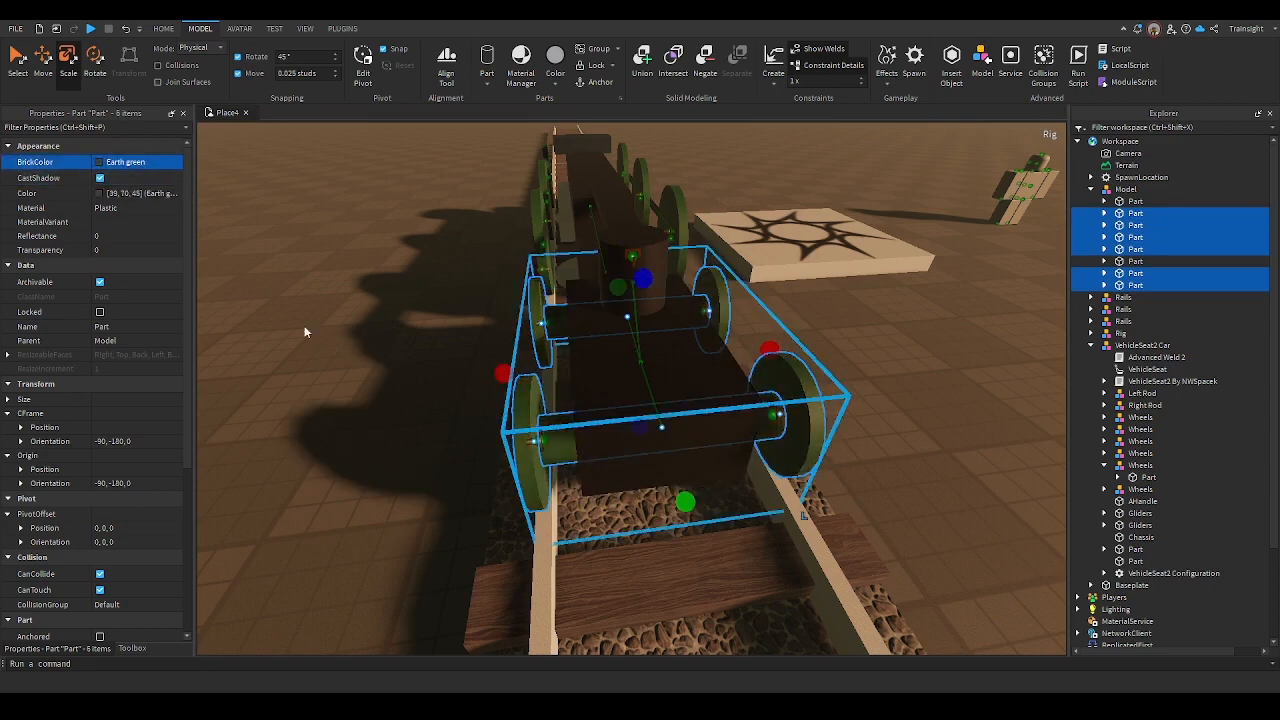
click(334, 369)
Switch the dragging mode back to Geometric and start a playtest of the locomotive
key(w)
right_drag(334, 369, 335, 371)
key(s)
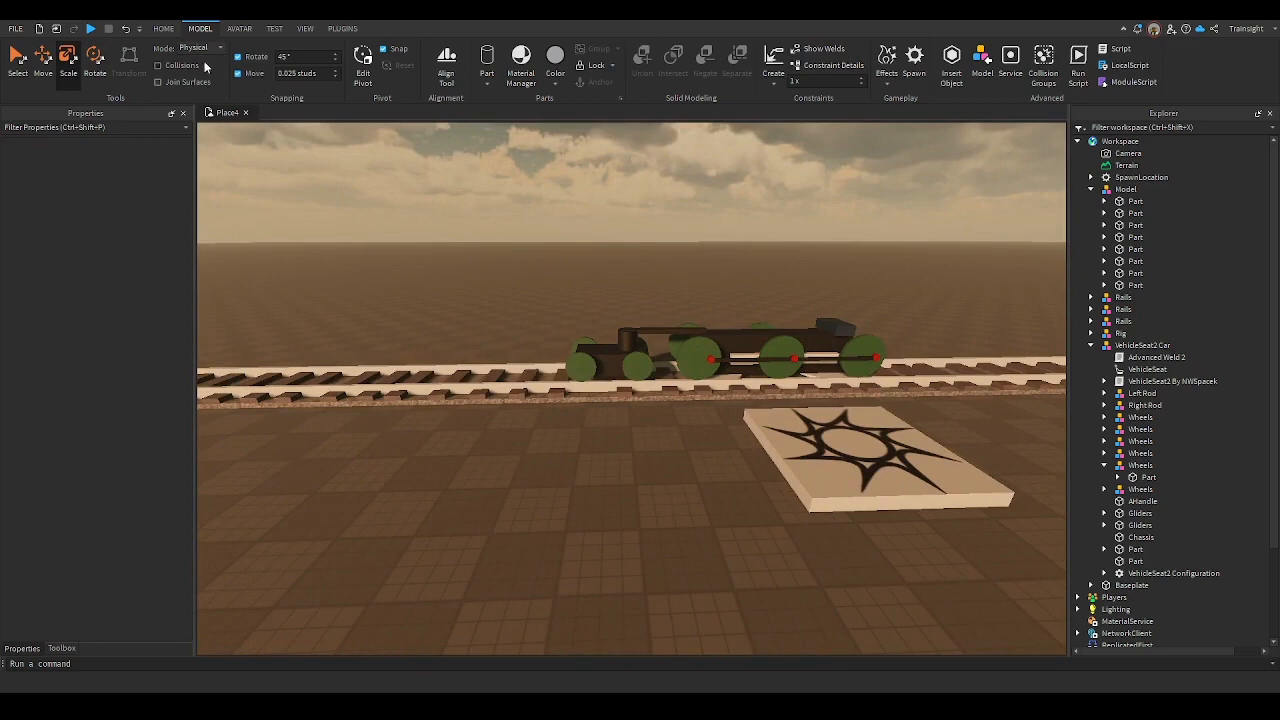
click(204, 62)
key(w)
right_drag(452, 475, 450, 474)
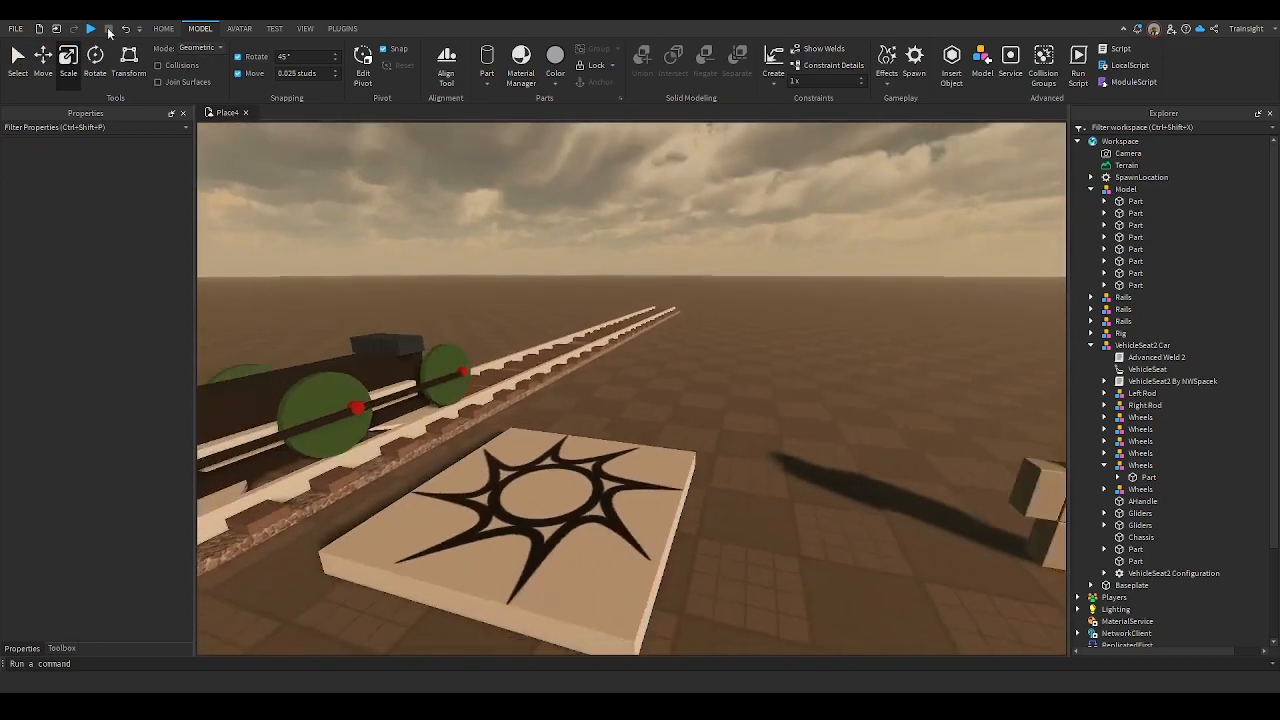
click(91, 29)
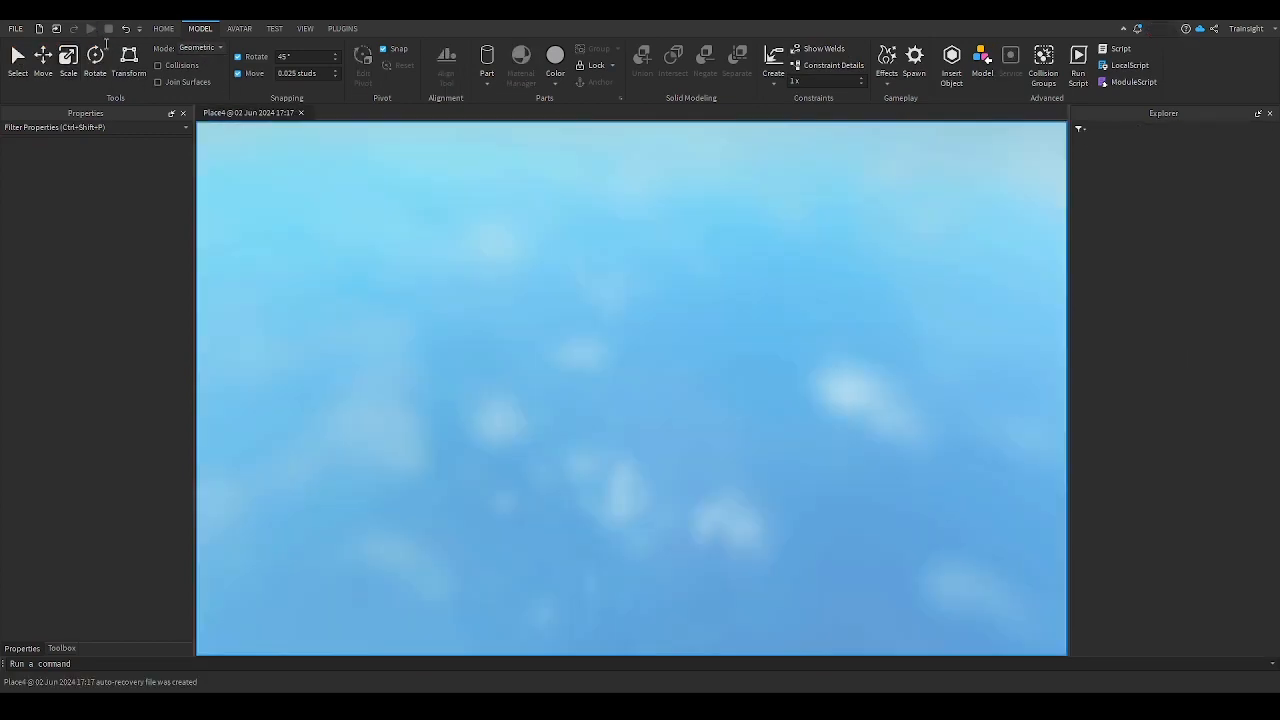
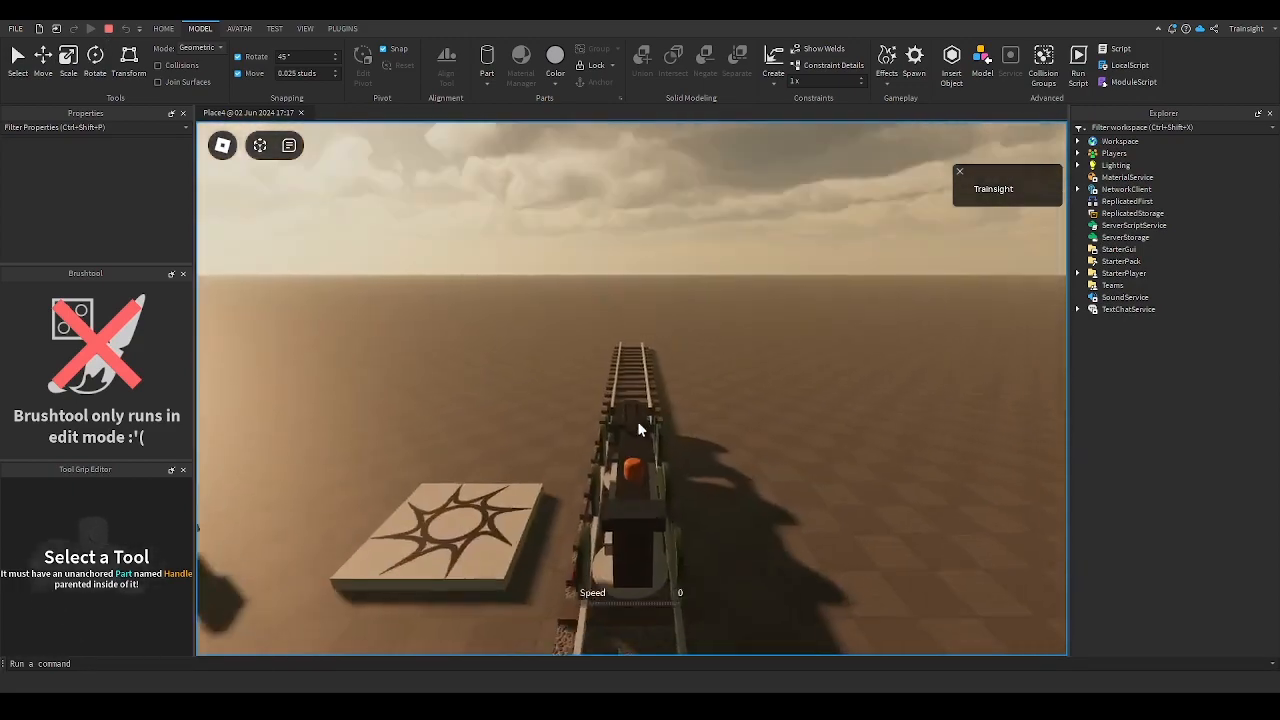
Drive the locomotive forward and in reverse along the rails, watch how the leading truck follows, and end the playtest
right_drag(638, 421, 674, 424)
key(w)
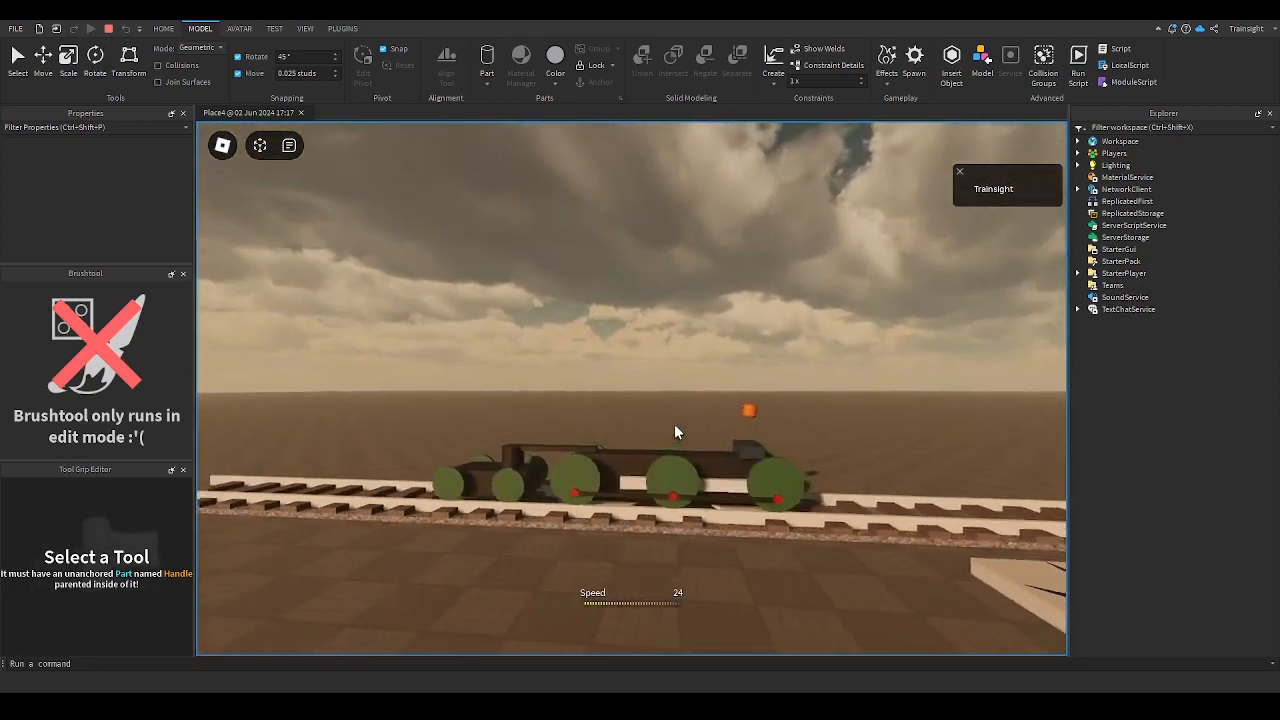
scroll(674, 424, up, 1)
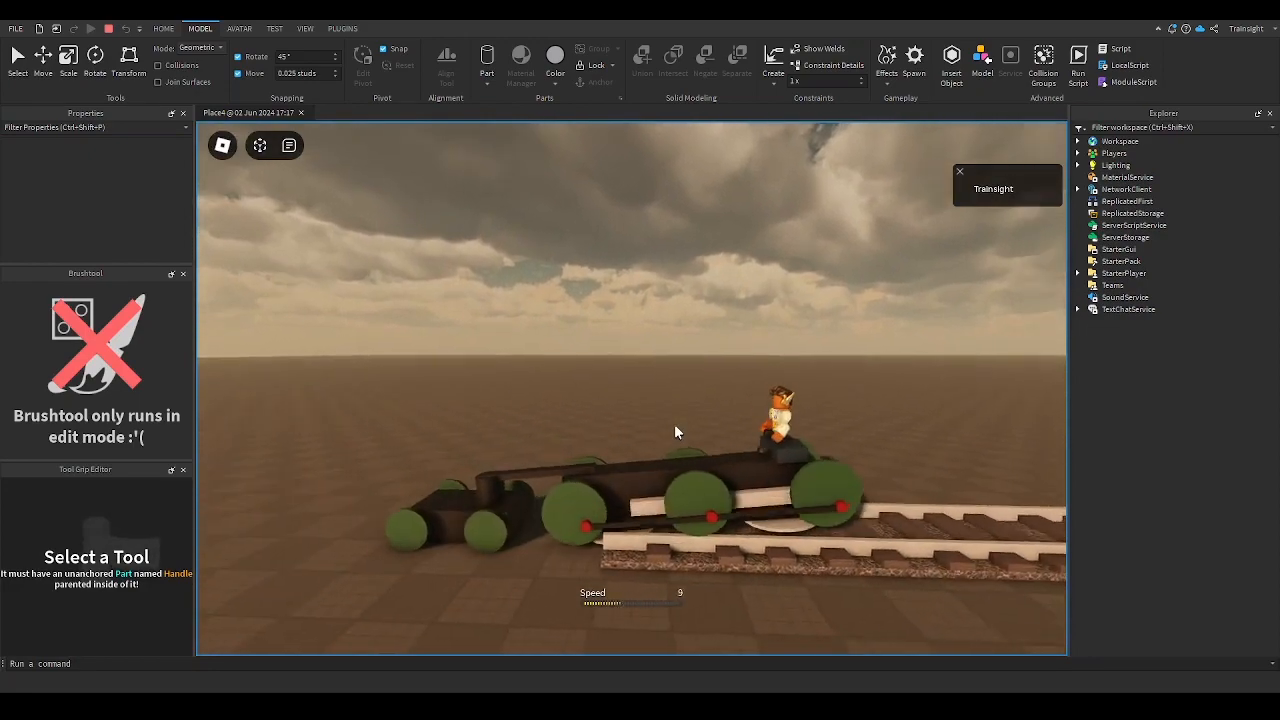
key(s)
right_drag(674, 424, 674, 424)
scroll(674, 424, up, 2)
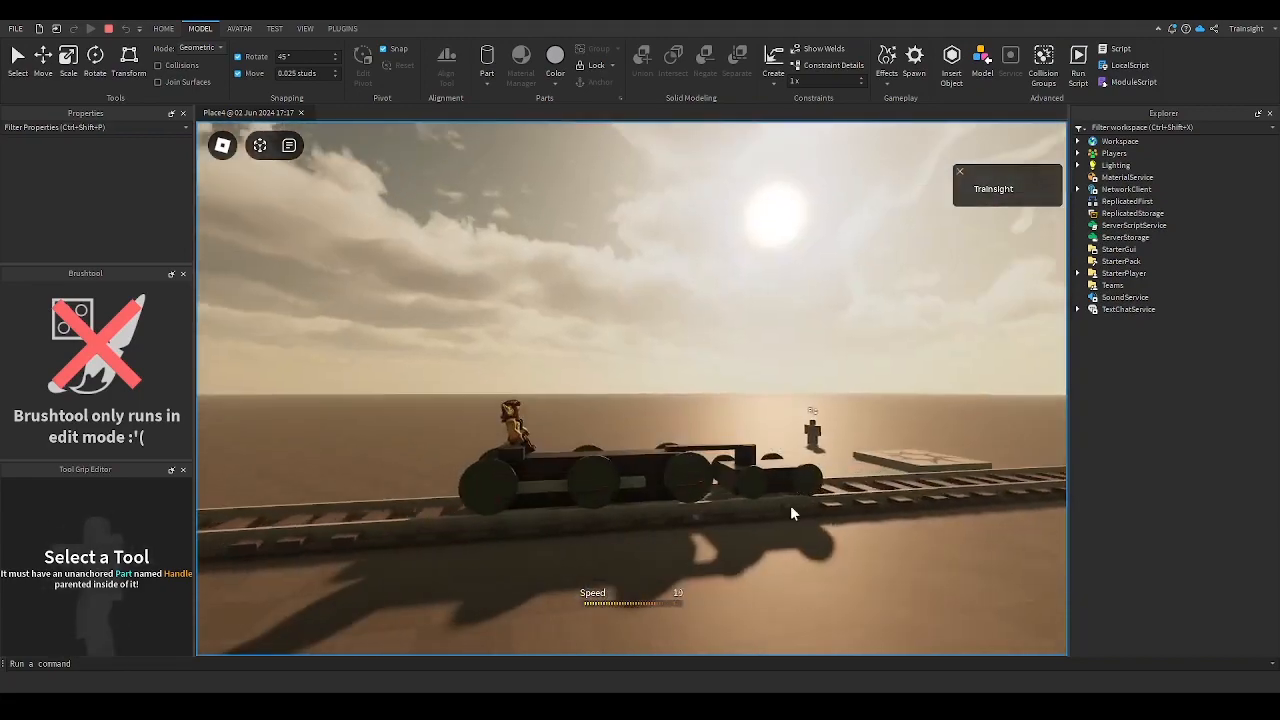
right_drag(804, 473, 804, 473)
scroll(804, 473, up, 2)
scroll(804, 473, down, 3)
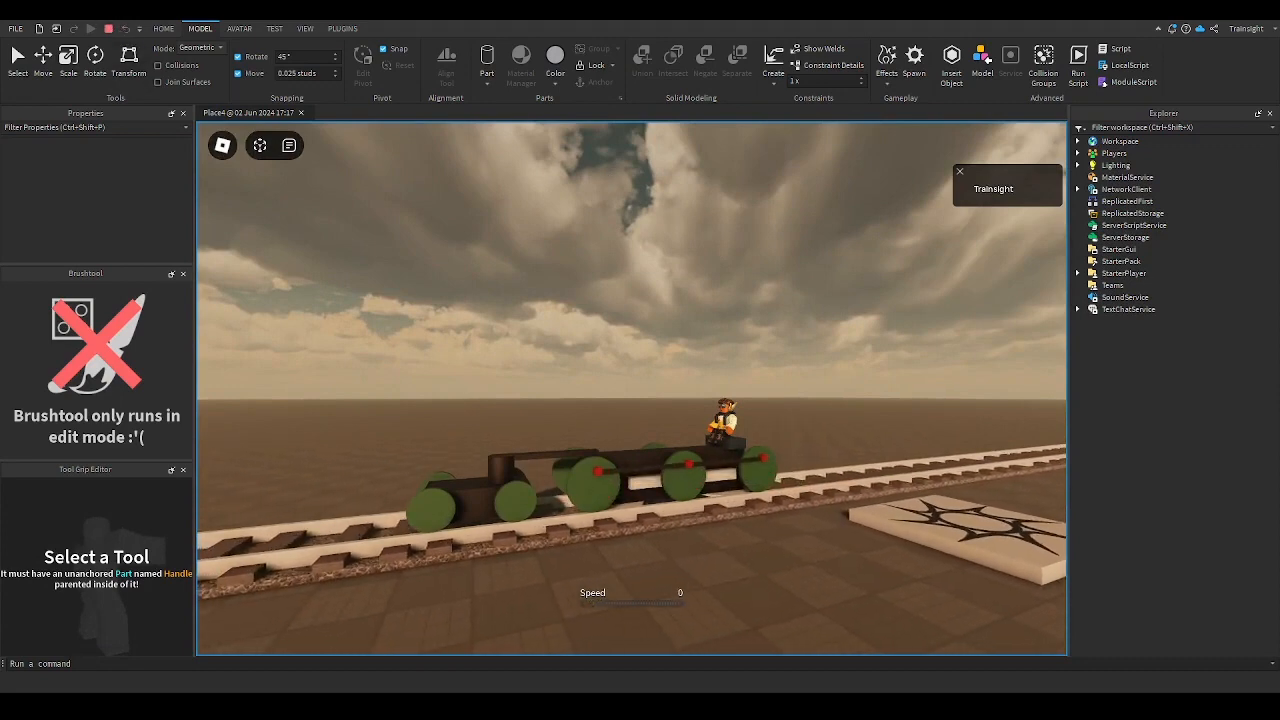
click(109, 30)
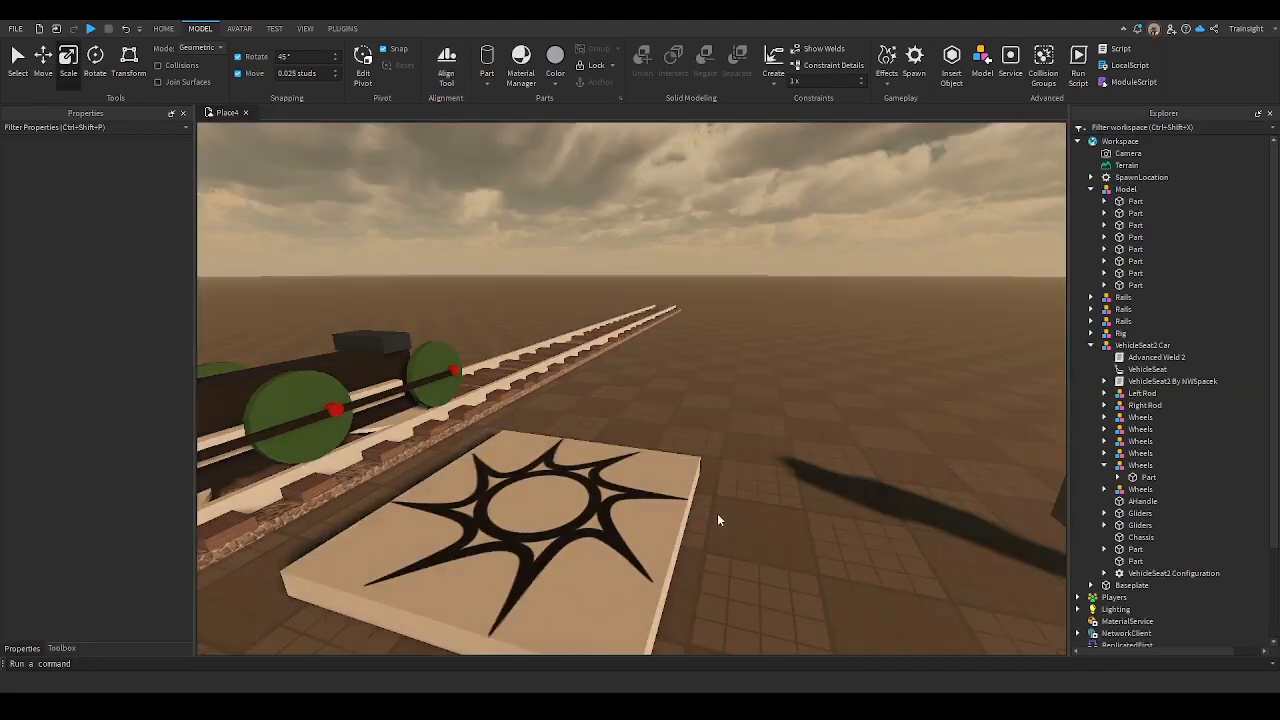
Insert a block part above the locomotive and widen it to about 10.275 studs across the rails
right_drag(653, 474, 653, 474)
key(w)
key(s)
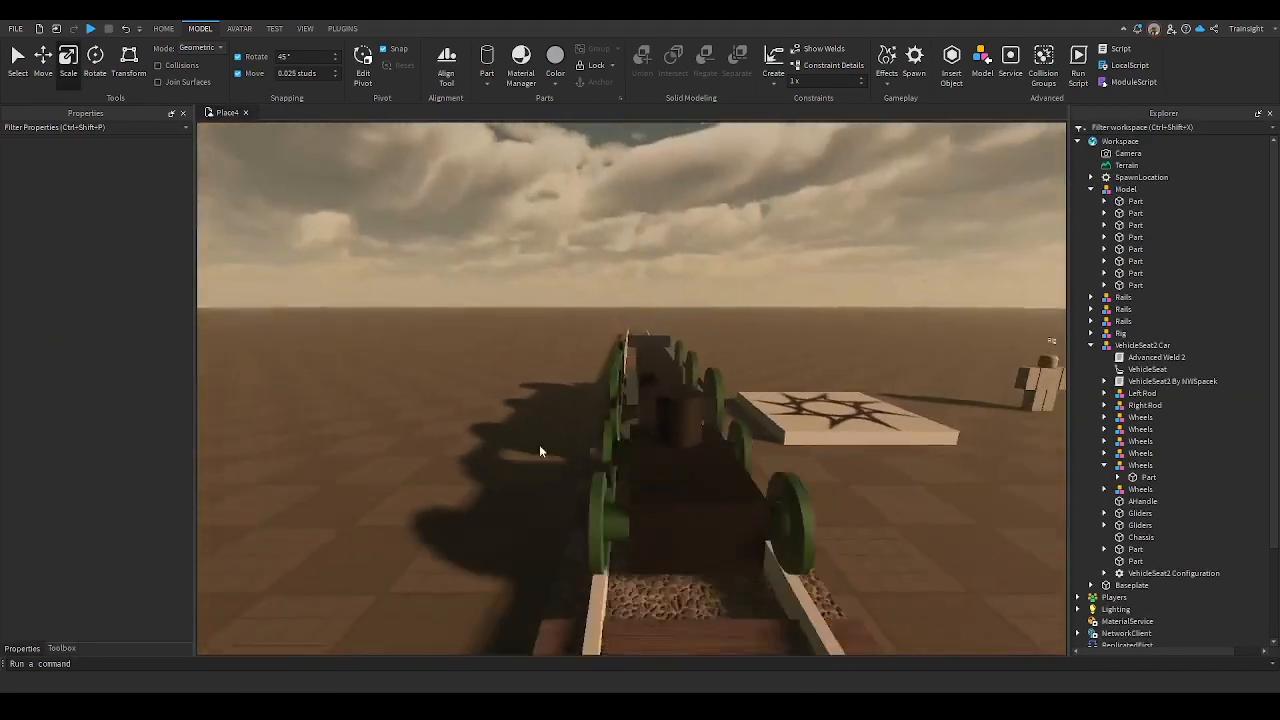
click(487, 62)
scroll(746, 325, up, 2)
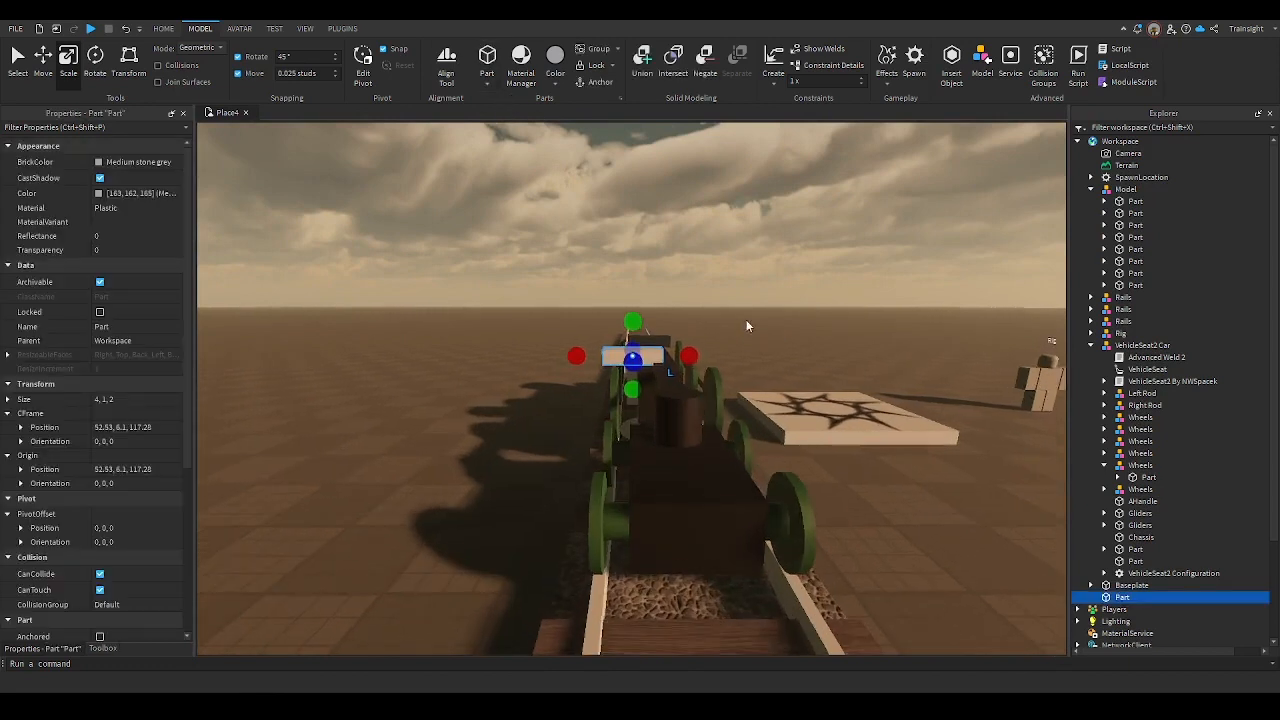
drag(688, 354, 770, 372)
drag(577, 354, 542, 353)
Stretch the block along the rails to about 33.925 studs so it forms a deck over the truck and driving wheels
drag(656, 361, 665, 505)
key(d)
right_drag(665, 503, 650, 480)
drag(660, 367, 663, 372)
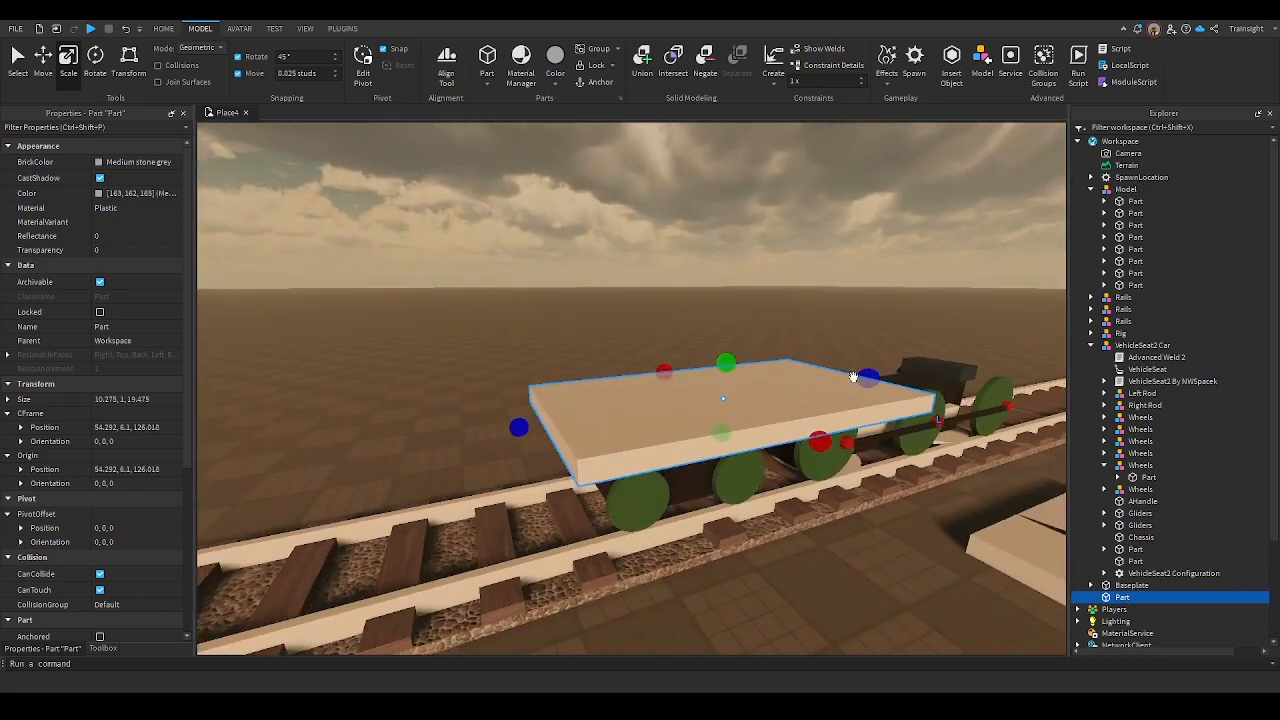
key(d)
drag(860, 377, 895, 367)
right_drag(895, 367, 893, 364)
key(s)
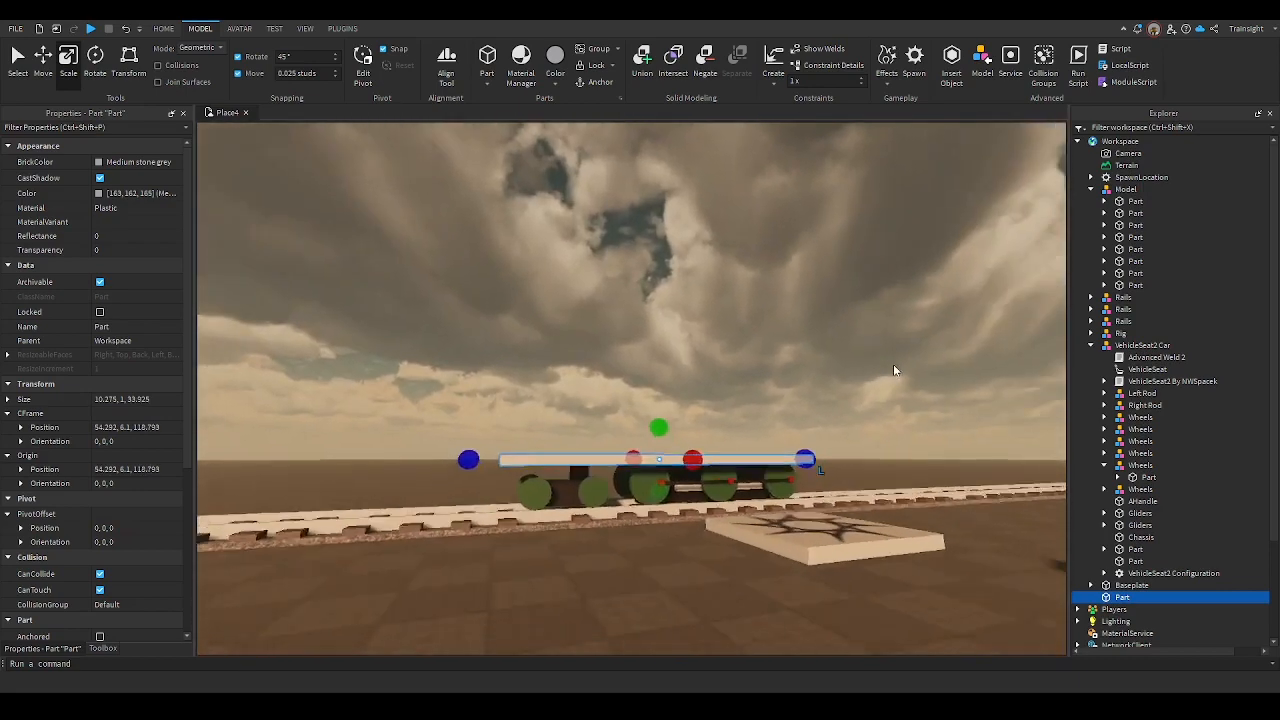
Duplicate the deck and shrink the copy into an end beam above the leading truck, about 2.65 studs tall and 1.3 studs long
key(ctrl+d)
drag(804, 457, 640, 456)
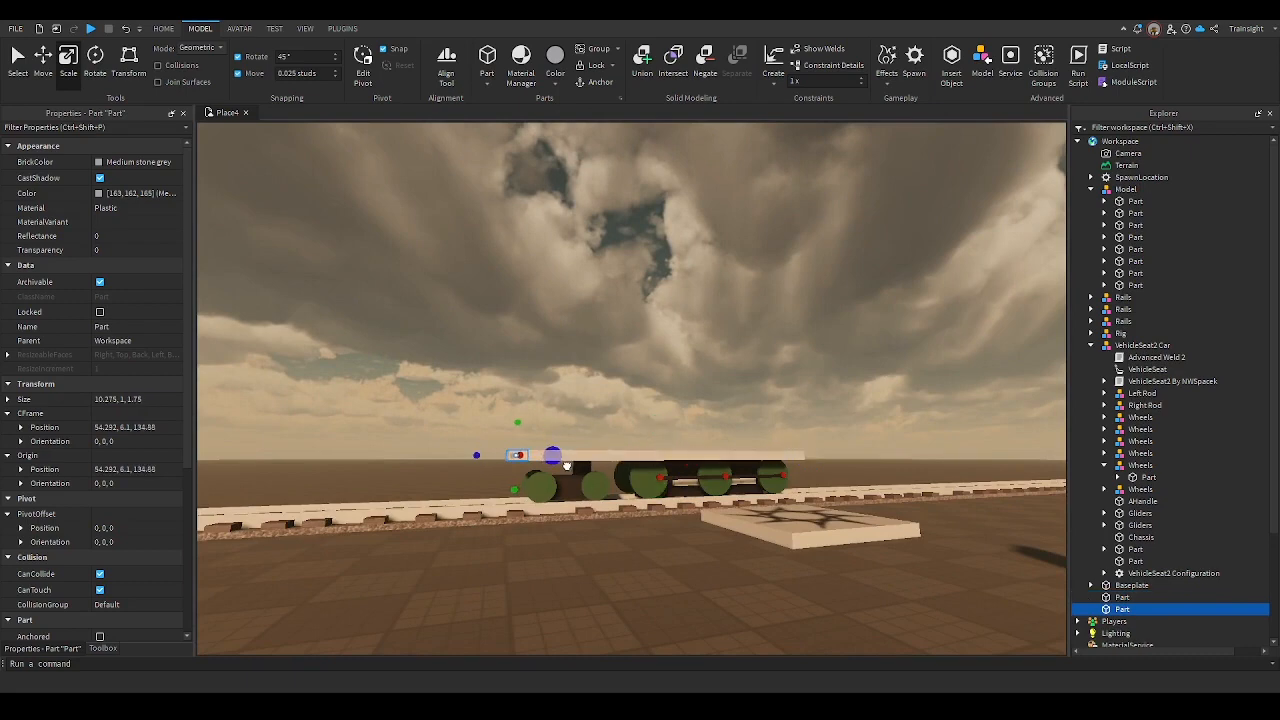
drag(525, 493, 513, 505)
click(523, 545)
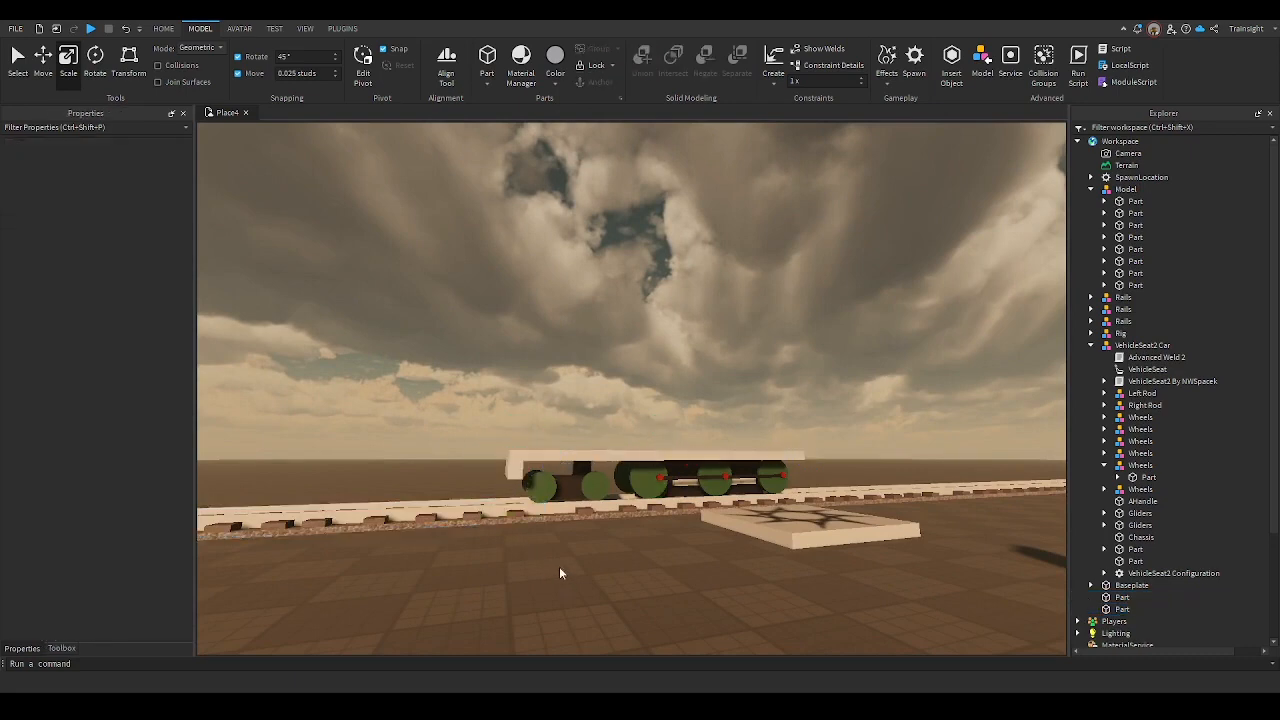
key(w)
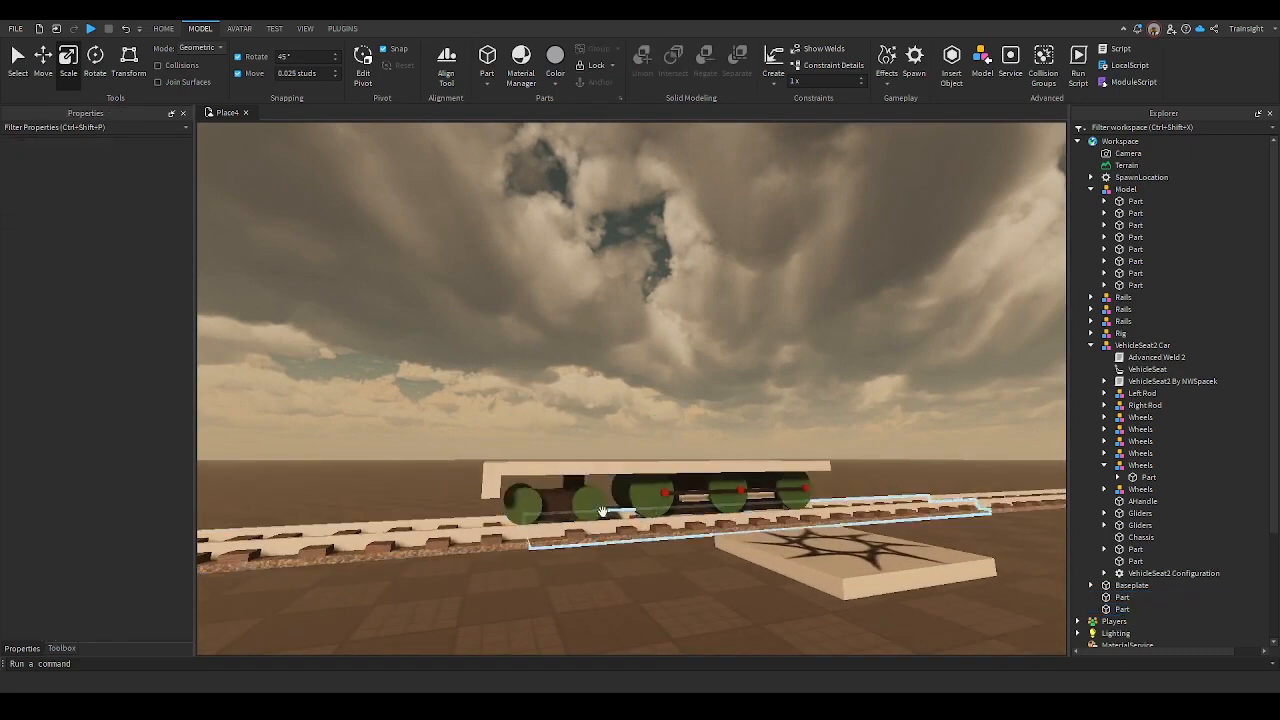
key(w)
key(w)
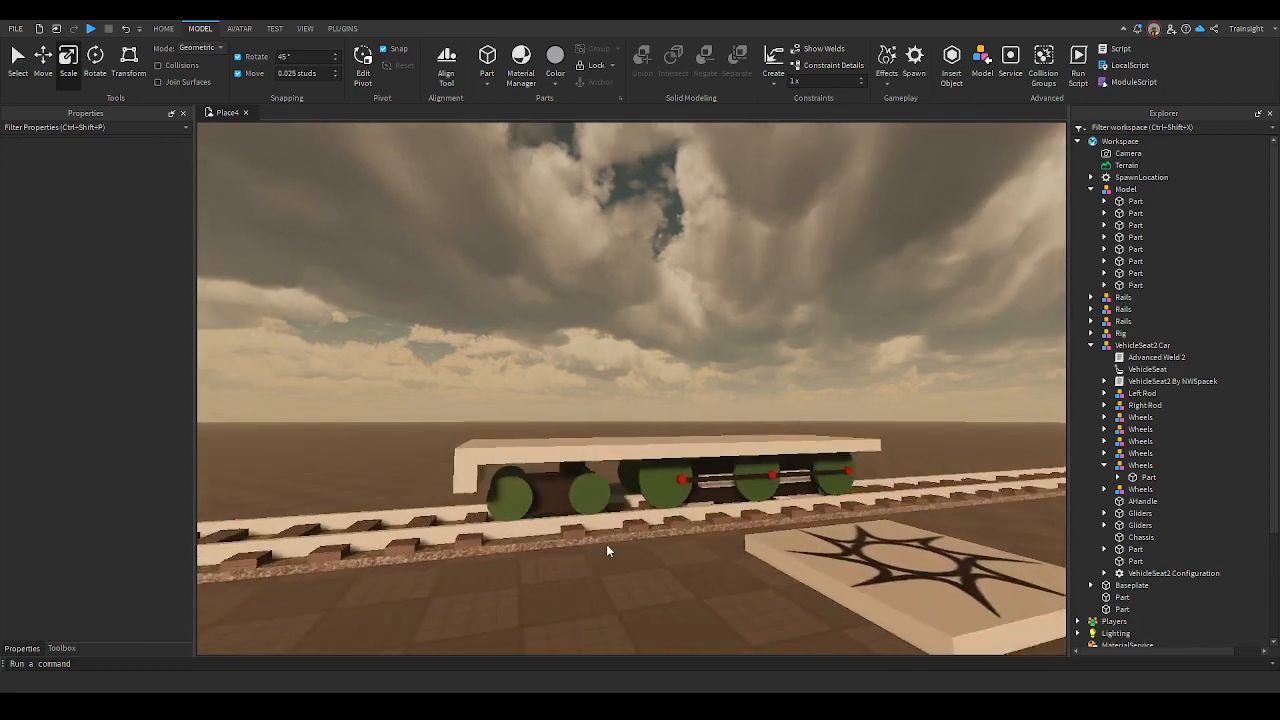
Try Really red on the deck and end beam, undo it, and colour both parts Really black
click(392, 431)
ctrl+click(806, 374)
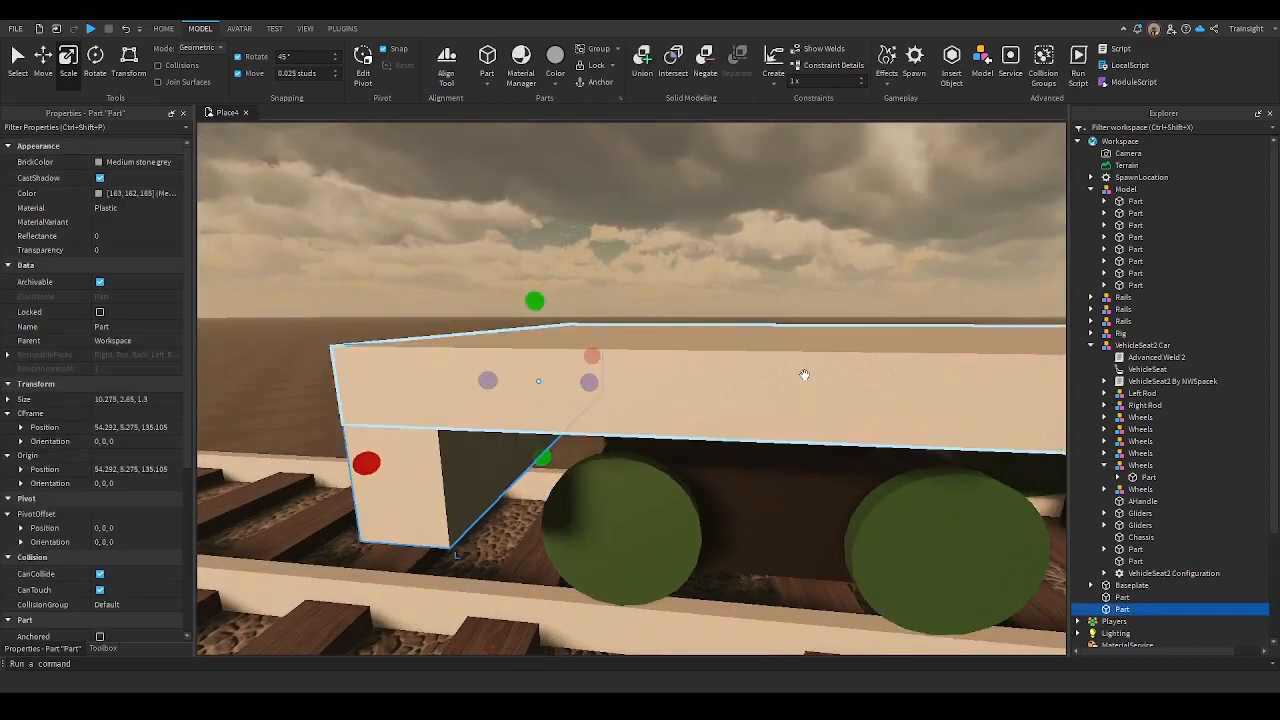
click(136, 161)
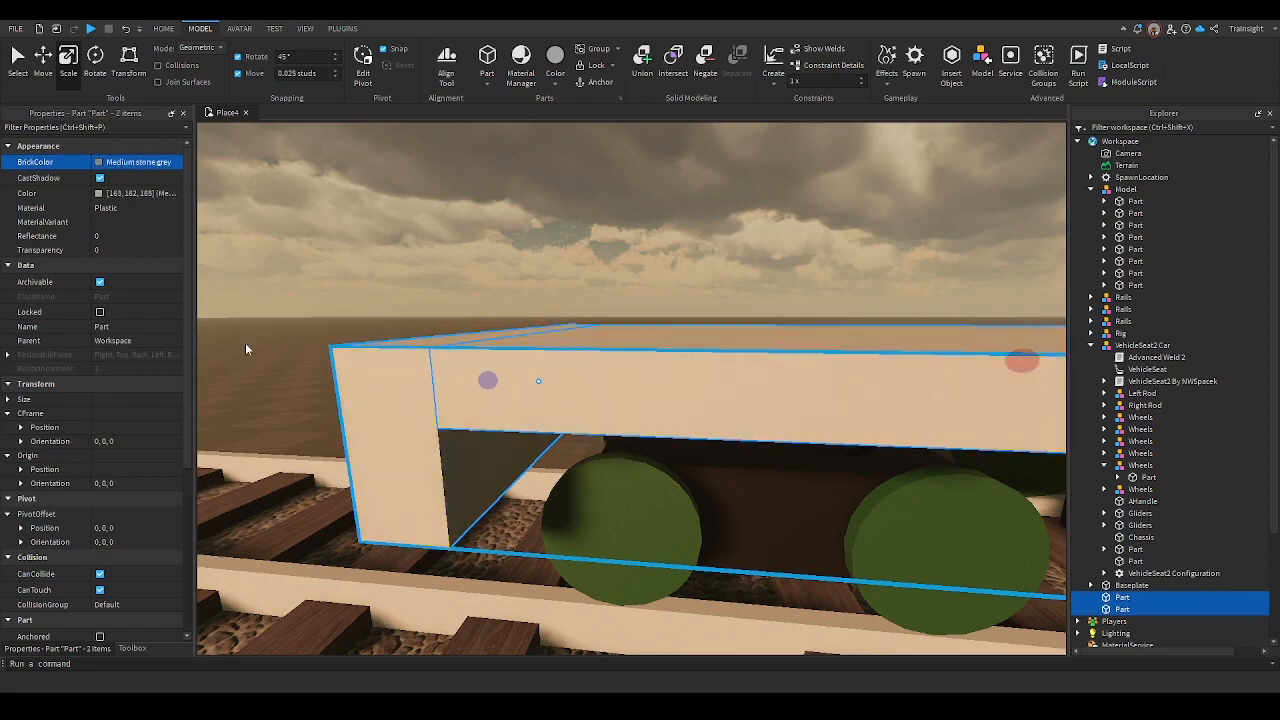
text(Really red)
key(Return)
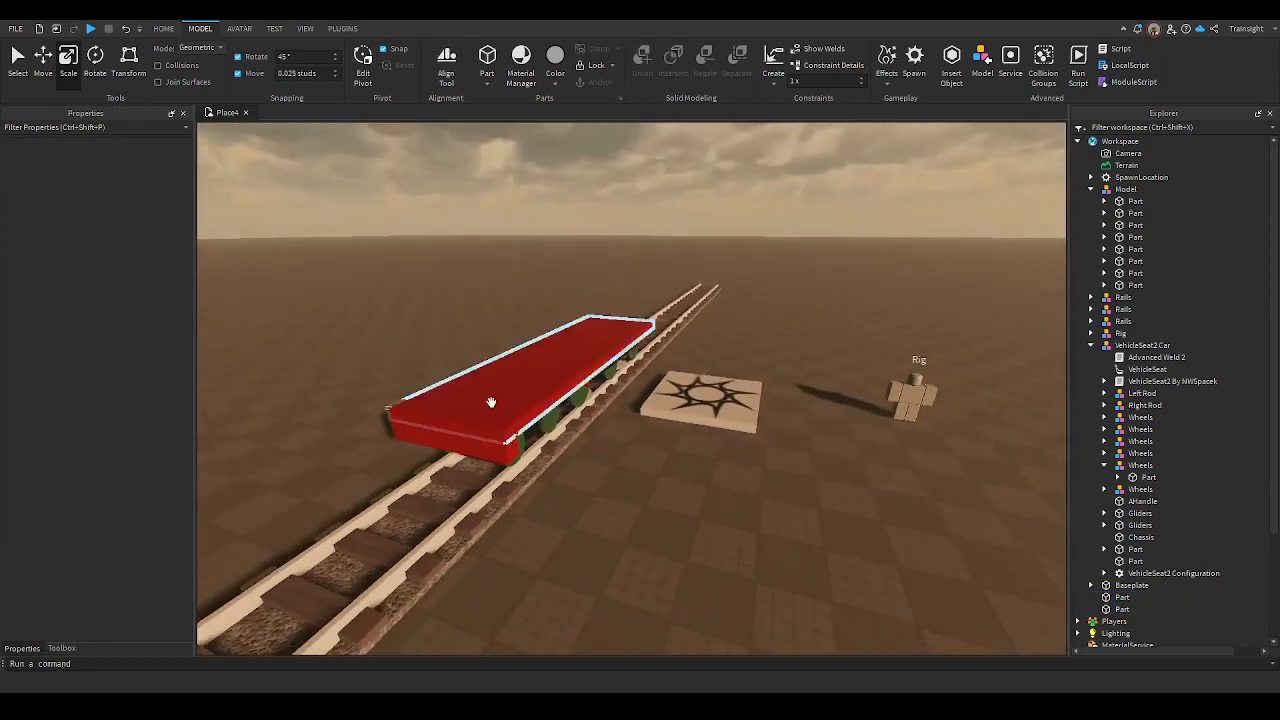
key(ctrl+z)
click(32, 395)
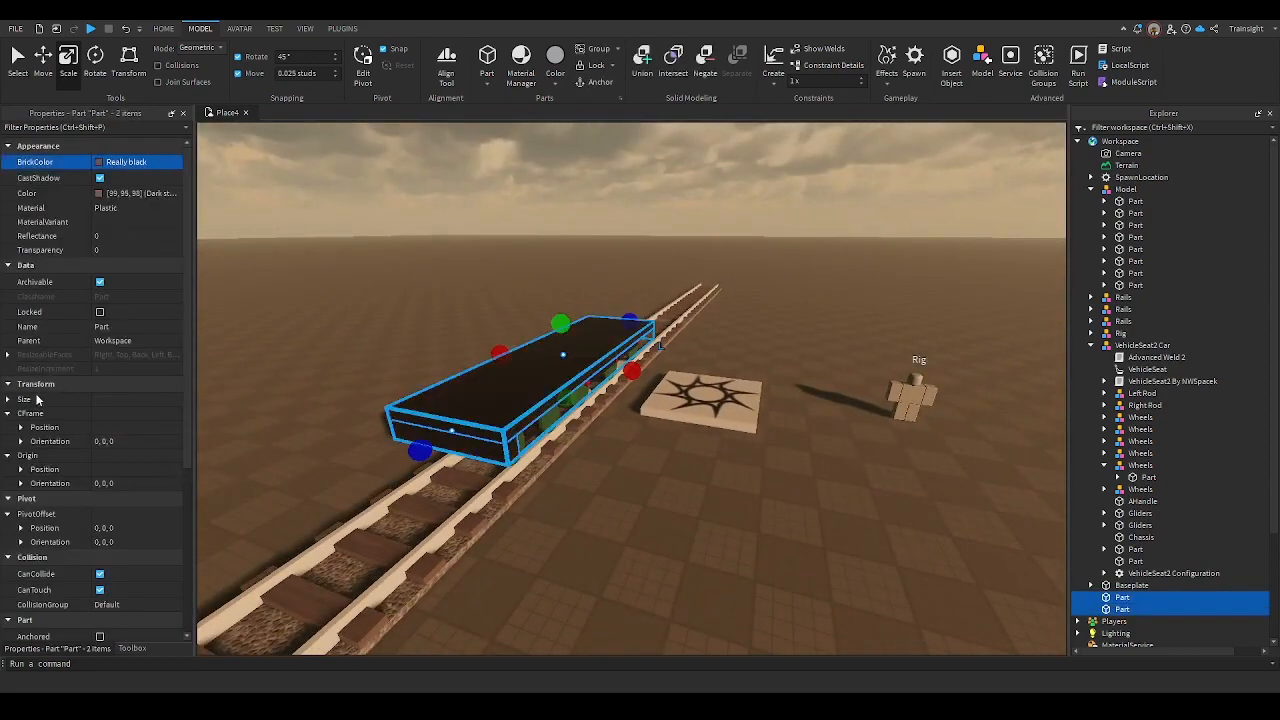
click(646, 550)
Insert a cylinder, place it on the deck, and rotate it 90° so it lies lengthwise along the locomotive
key(w)
right_drag(646, 550, 646, 550)
key(a)
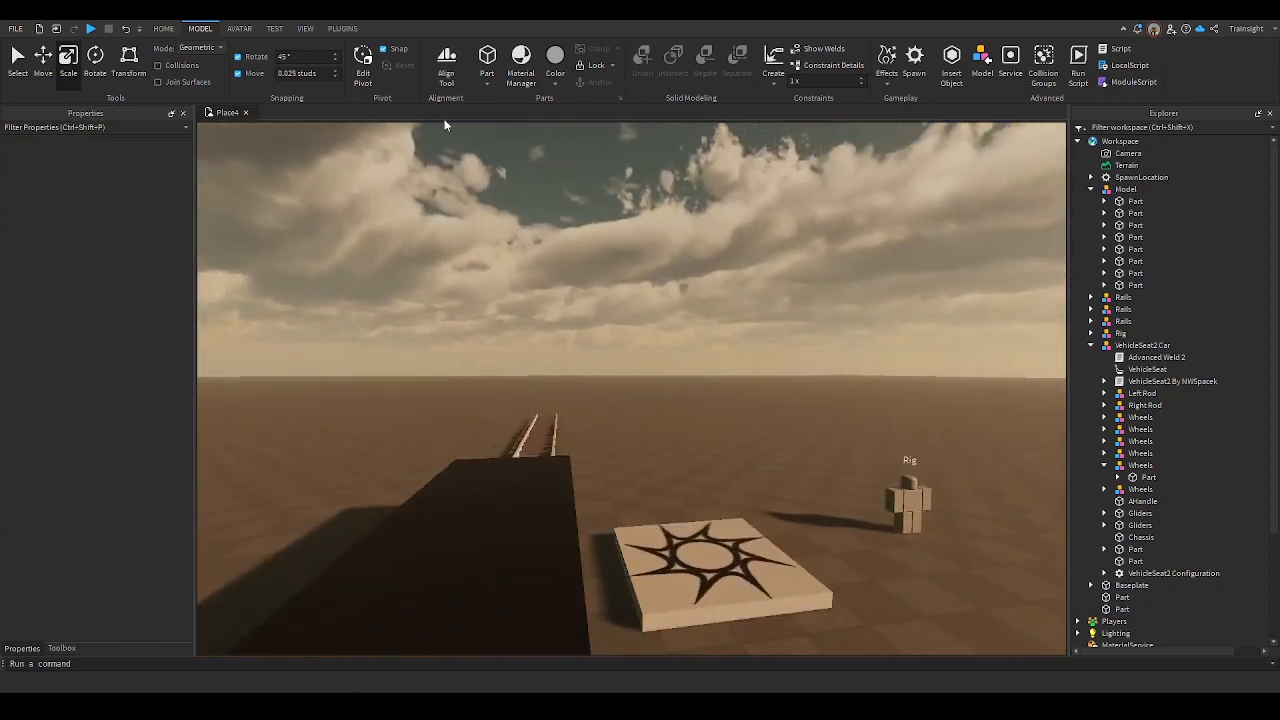
click(500, 163)
click(626, 391)
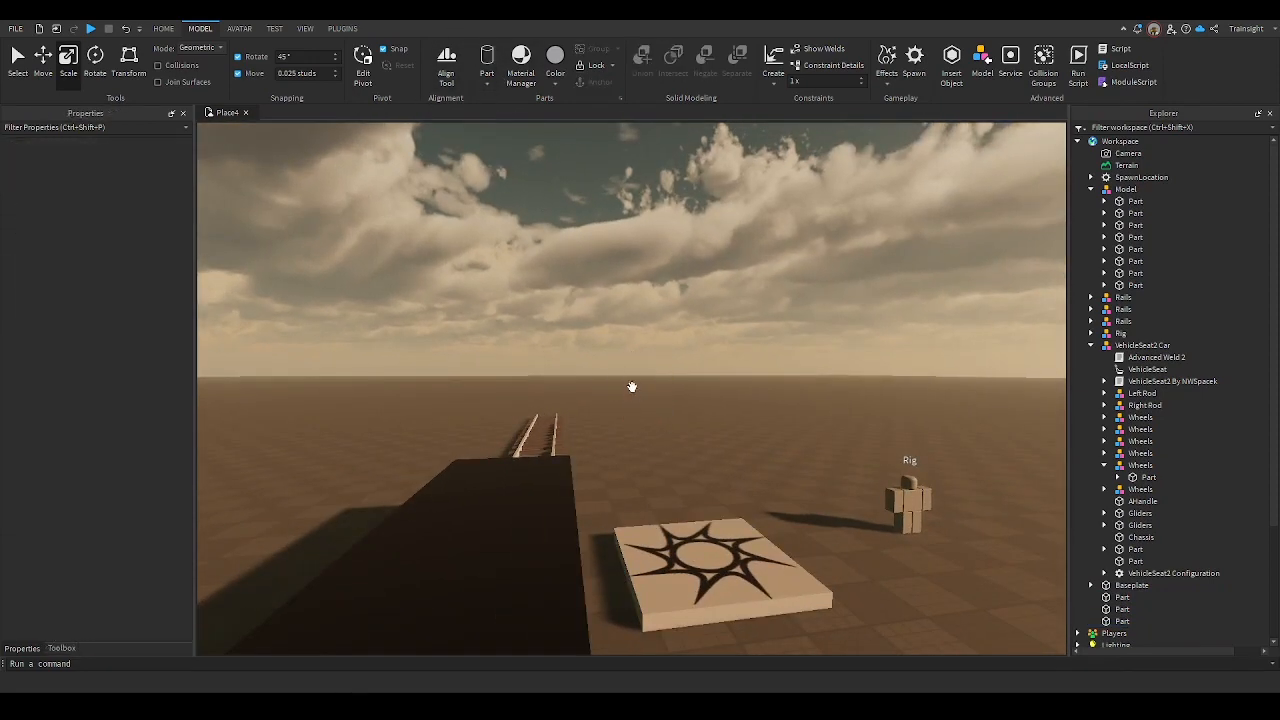
drag(630, 386, 503, 540)
click(92, 68)
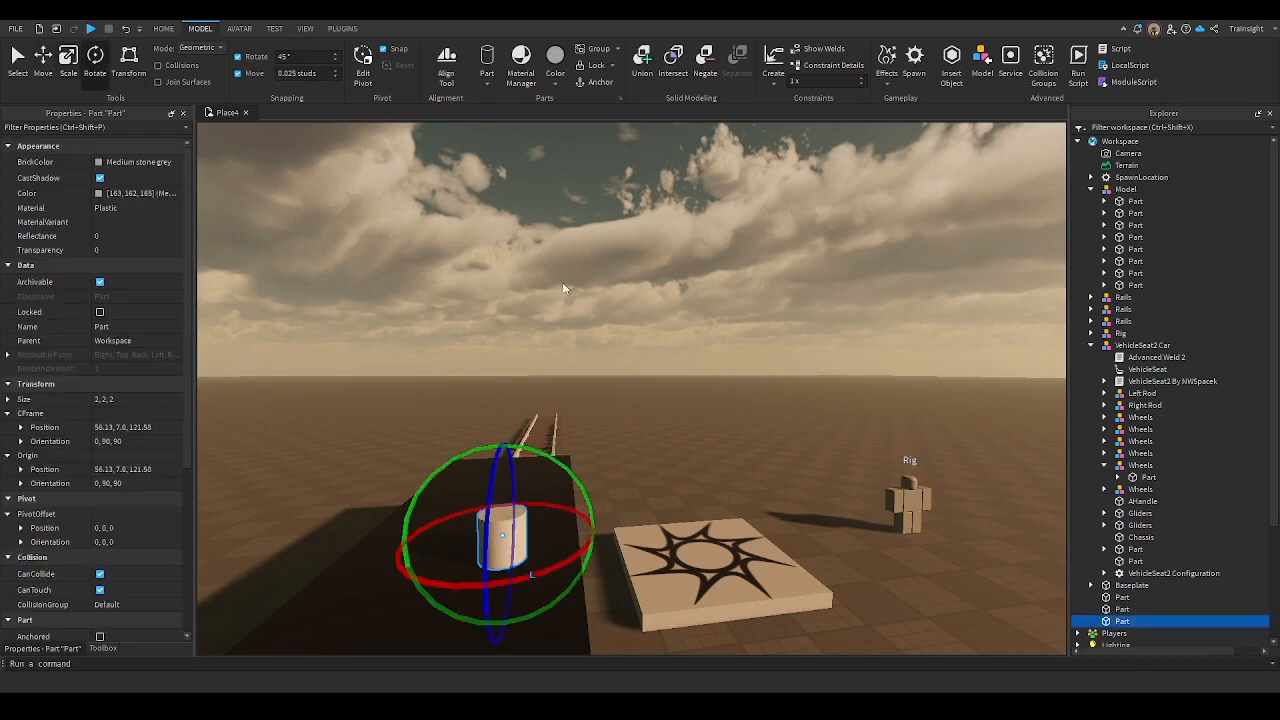
key(a)
drag(632, 465, 336, 353)
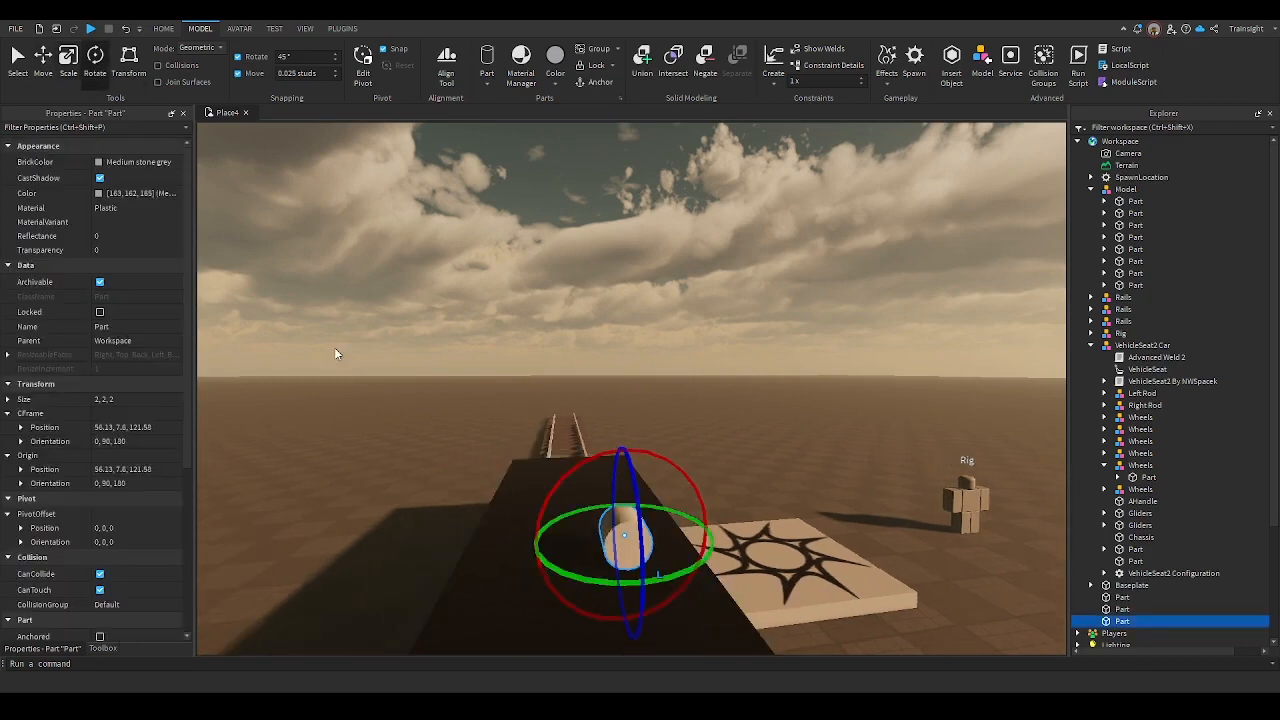
Scale the cylinder up to about 7.025 studs in diameter and length
click(70, 58)
drag(630, 450, 680, 363)
key(d)
right_drag(680, 363, 680, 364)
key(s)
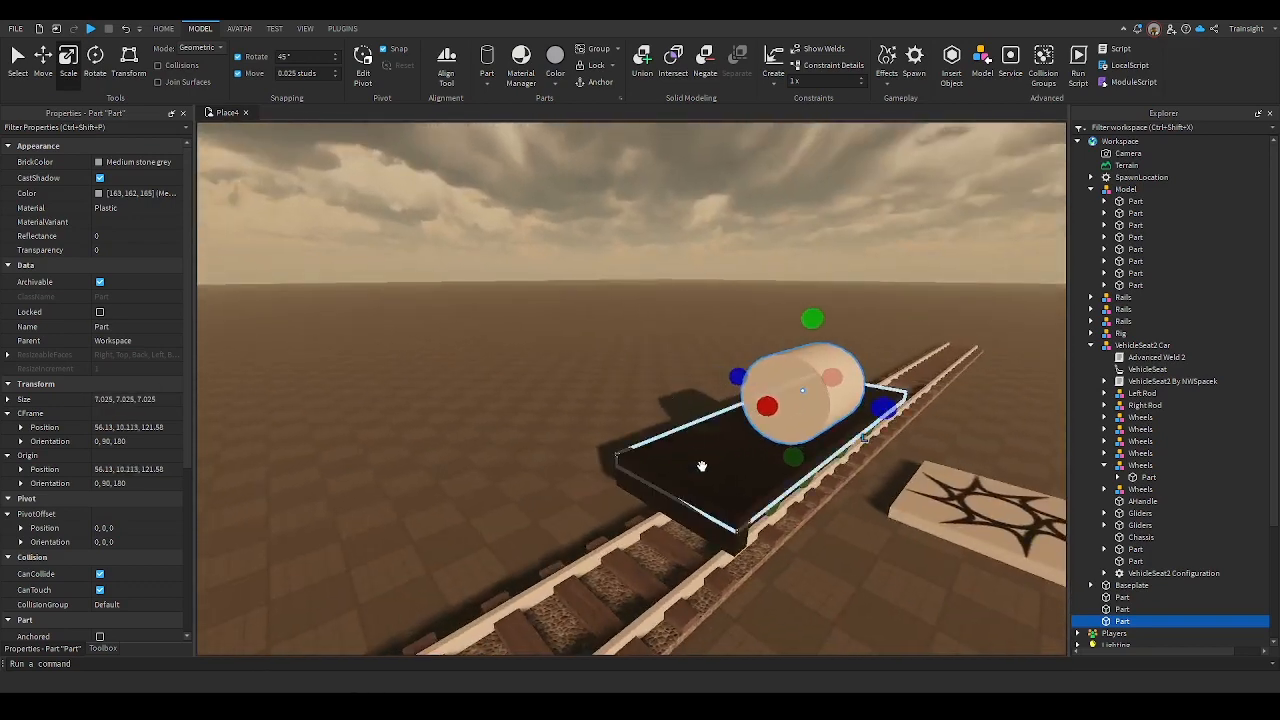
Duplicate the deck and resize the copy into a narrow raised block about 3.775 × 3.1 × 29.45 studs
click(703, 465)
key(ctrl+d)
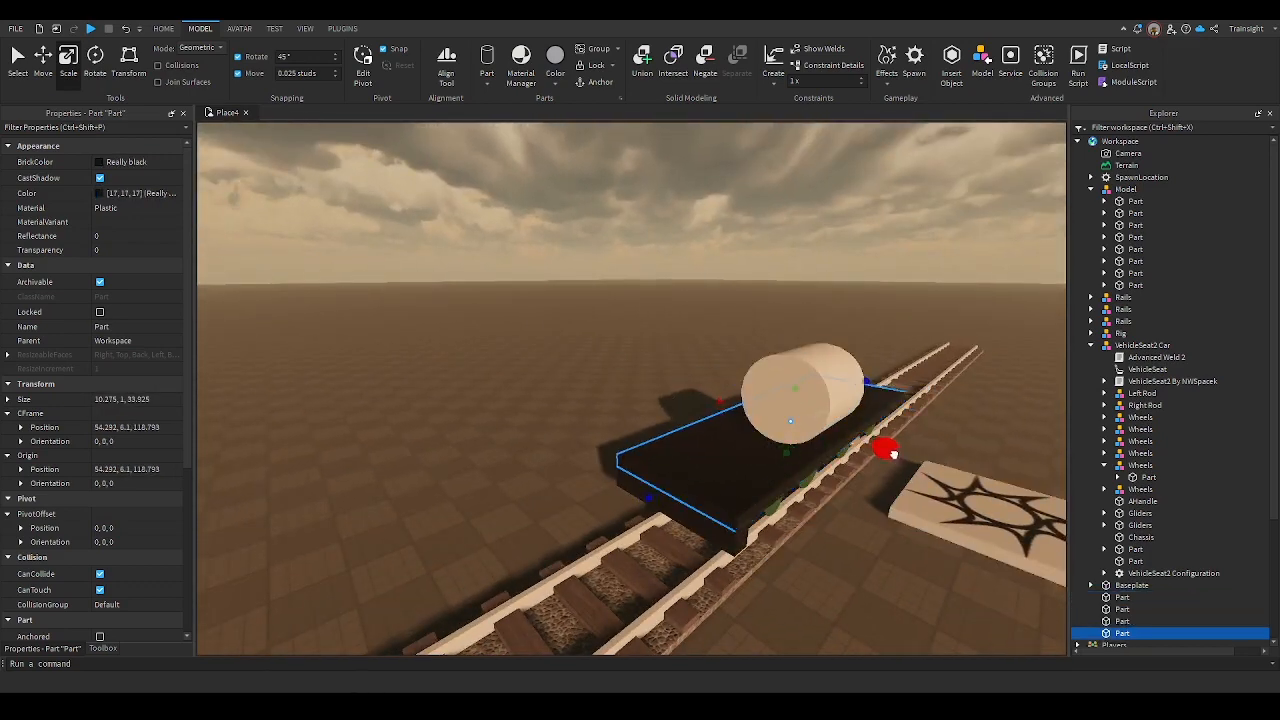
drag(801, 394, 766, 459)
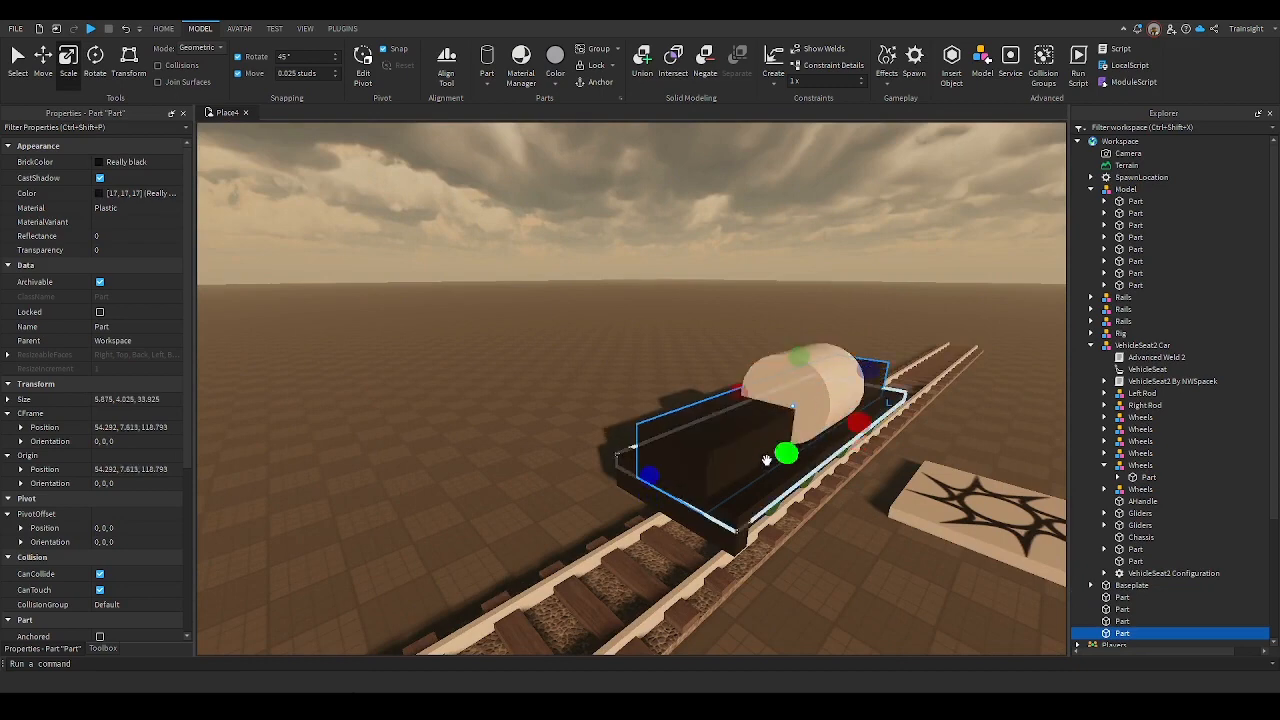
drag(650, 475, 696, 457)
ctrl+drag(871, 419, 857, 413)
Move the cylinder onto the raised block toward the leading truck, to about position 53.98, 11.313, 128.33
click(818, 416)
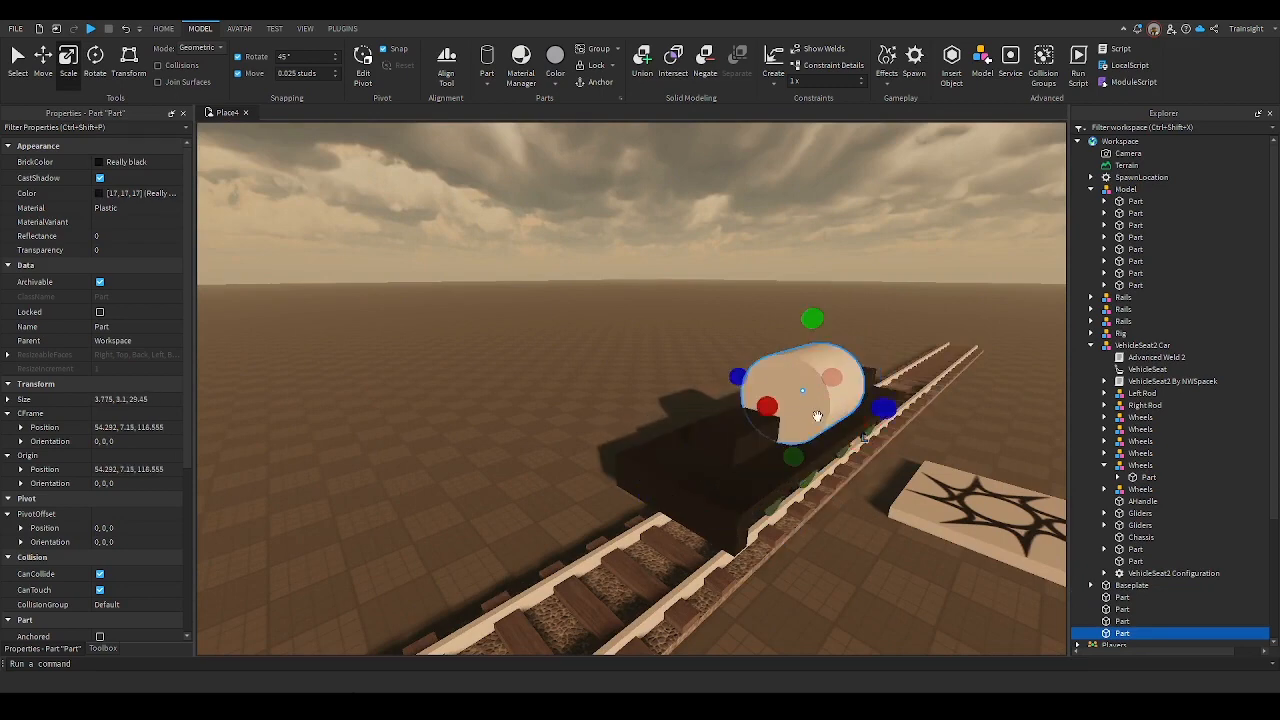
right_drag(817, 417, 802, 398)
key(a)
click(44, 57)
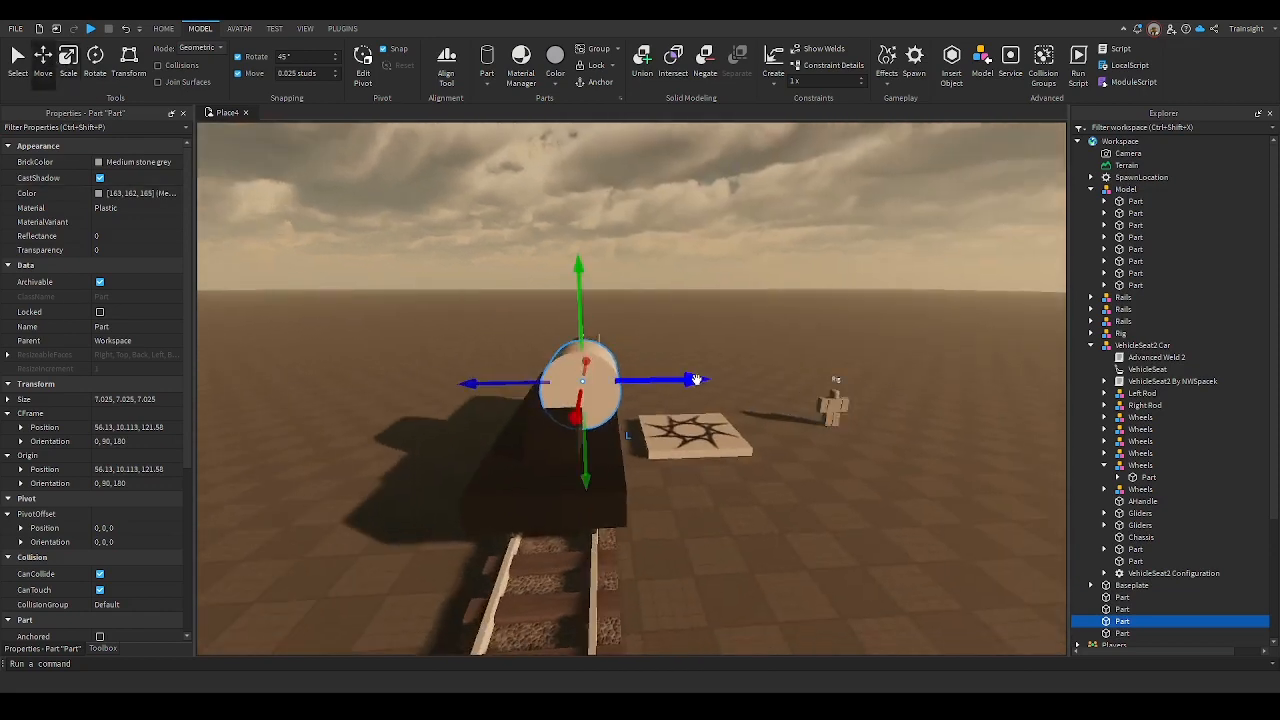
drag(646, 377, 645, 377)
key(w)
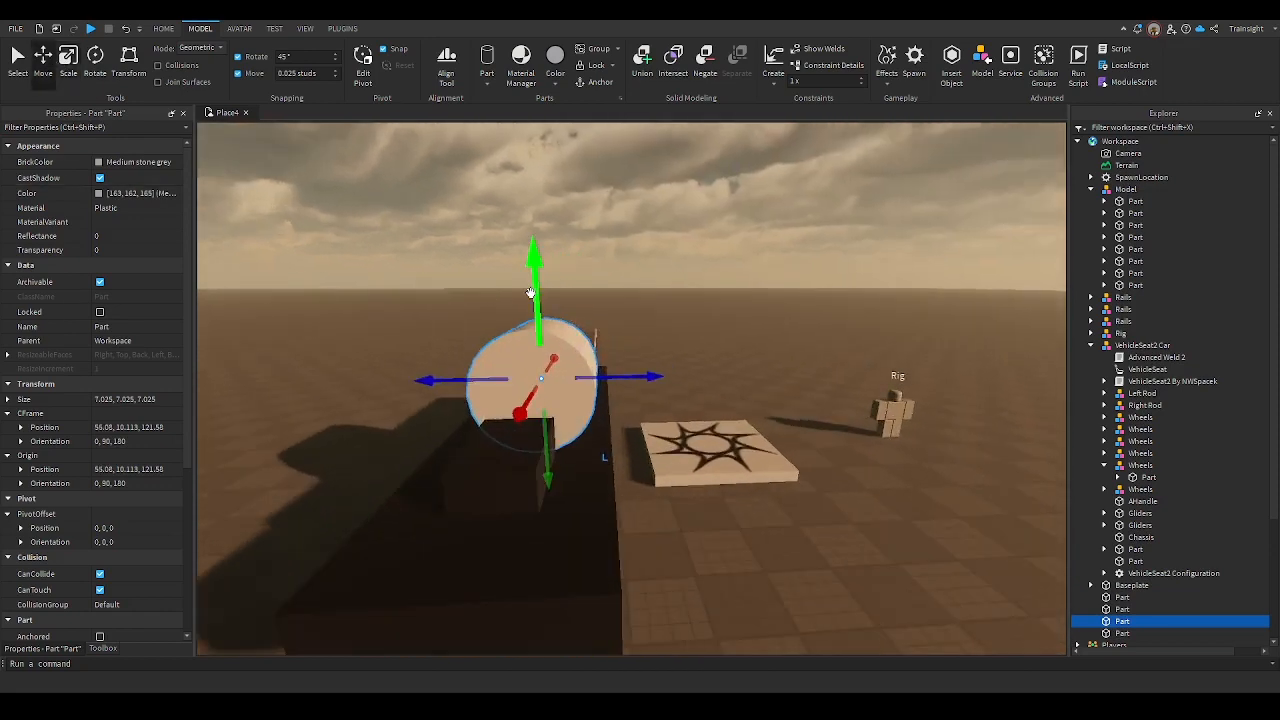
drag(529, 291, 530, 269)
drag(560, 413, 586, 377)
key(s)
right_drag(586, 377, 582, 376)
key(s)
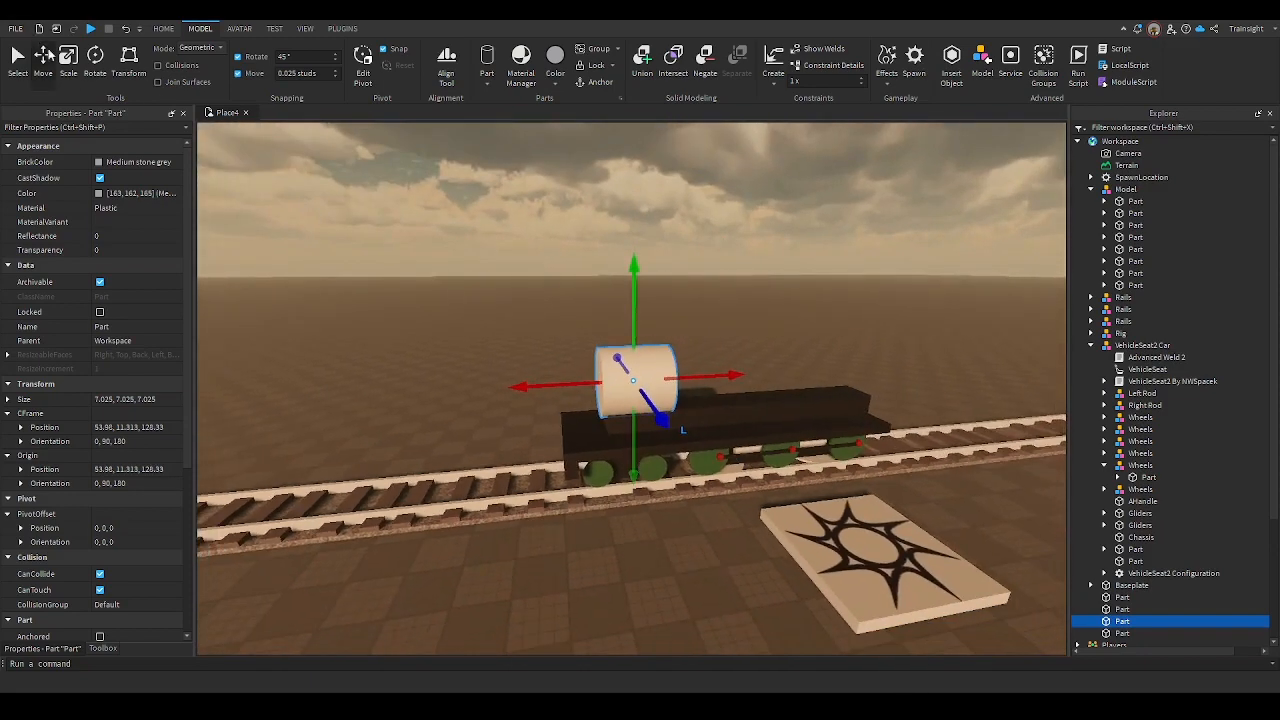
Make a second cylinder section behind the first, fit its front end against it, and extend it to about 15.825 studs long
key(ctrl+3)
key(d)
drag(694, 377, 650, 372)
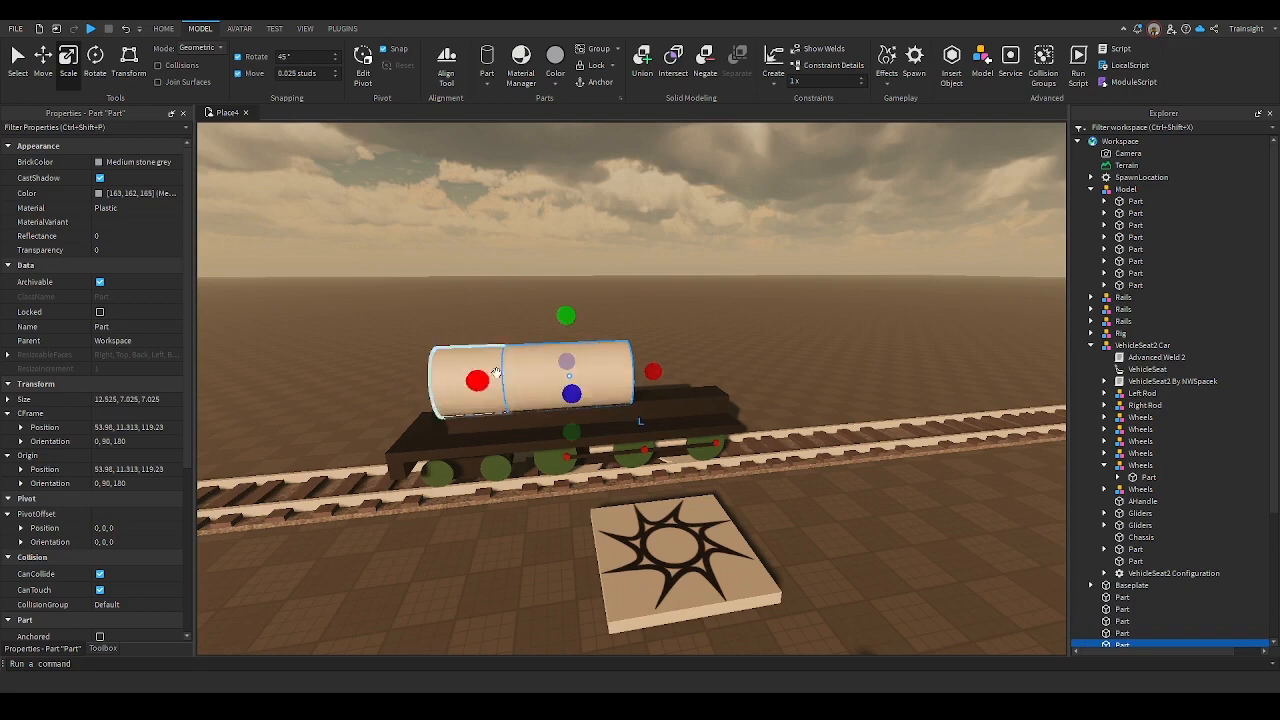
scroll(488, 383, up, 10)
middle_drag(483, 478, 690, 557)
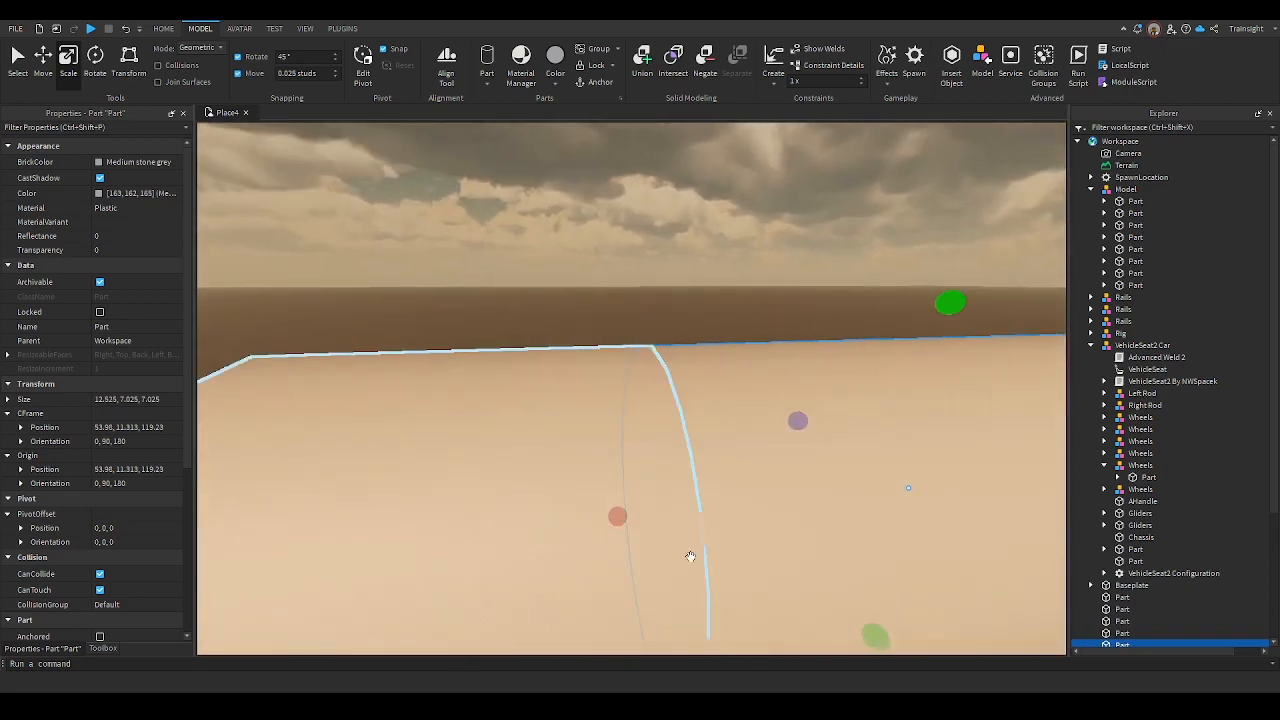
drag(603, 511, 619, 514)
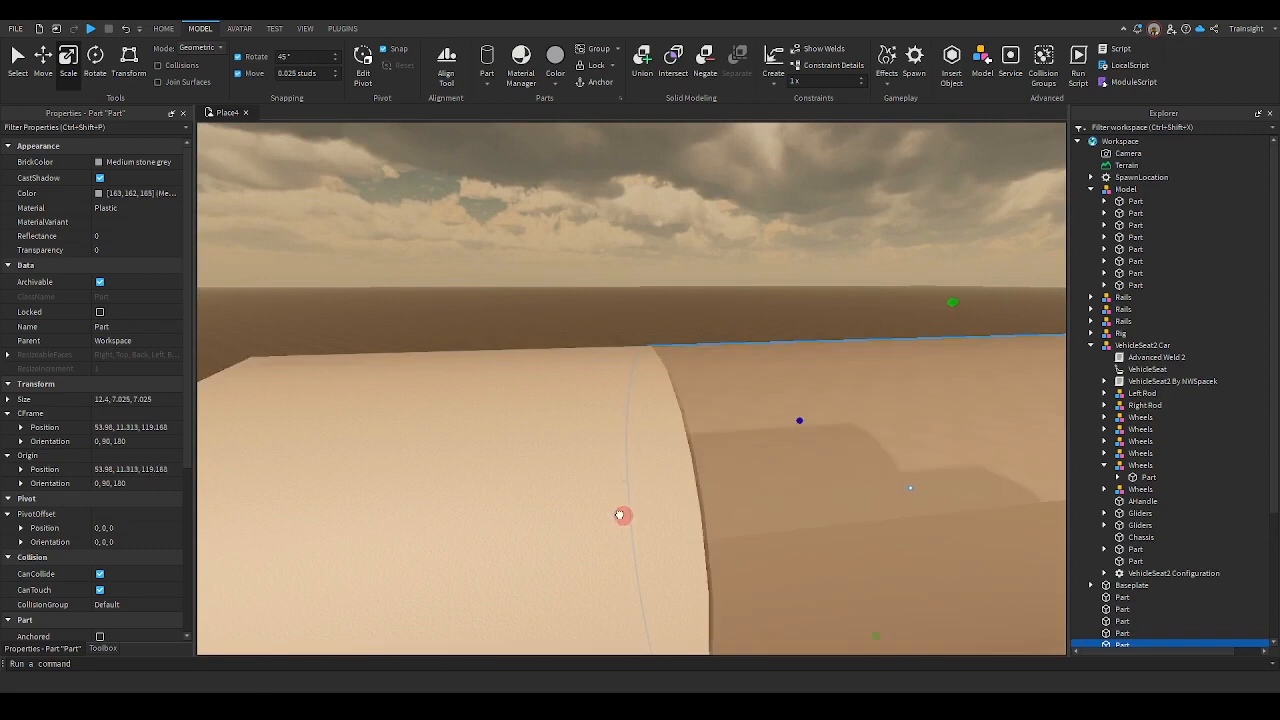
key(d)
scroll(660, 470, down, 4)
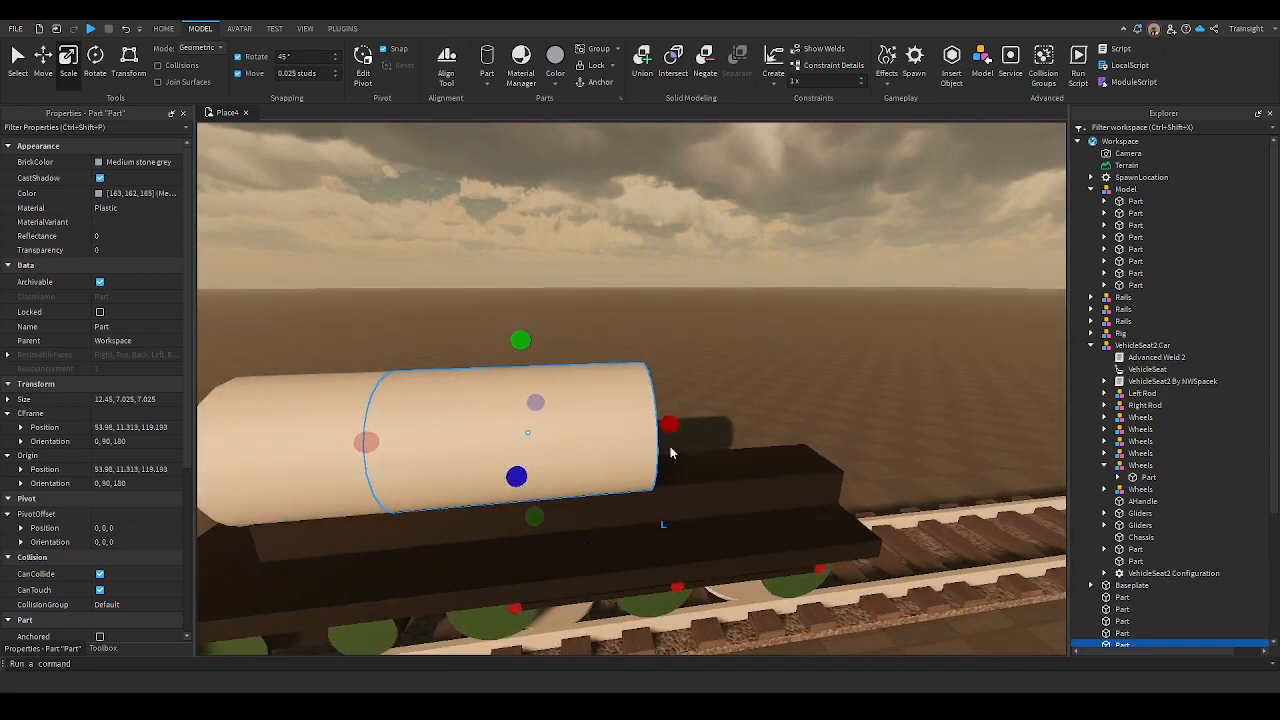
drag(670, 430, 728, 424)
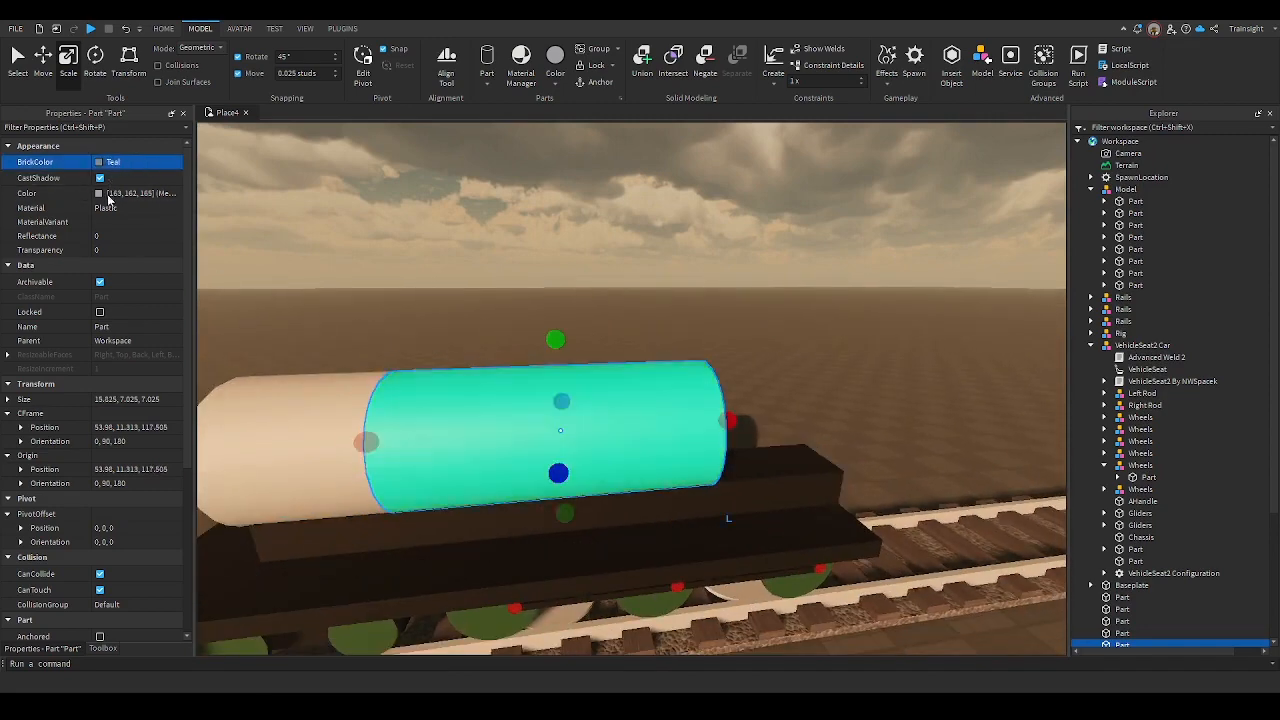
Colour the longer rear cylinder section green to match the wheels
click(84, 188)
click(474, 206)
key(s)
right_drag(474, 206, 474, 206)
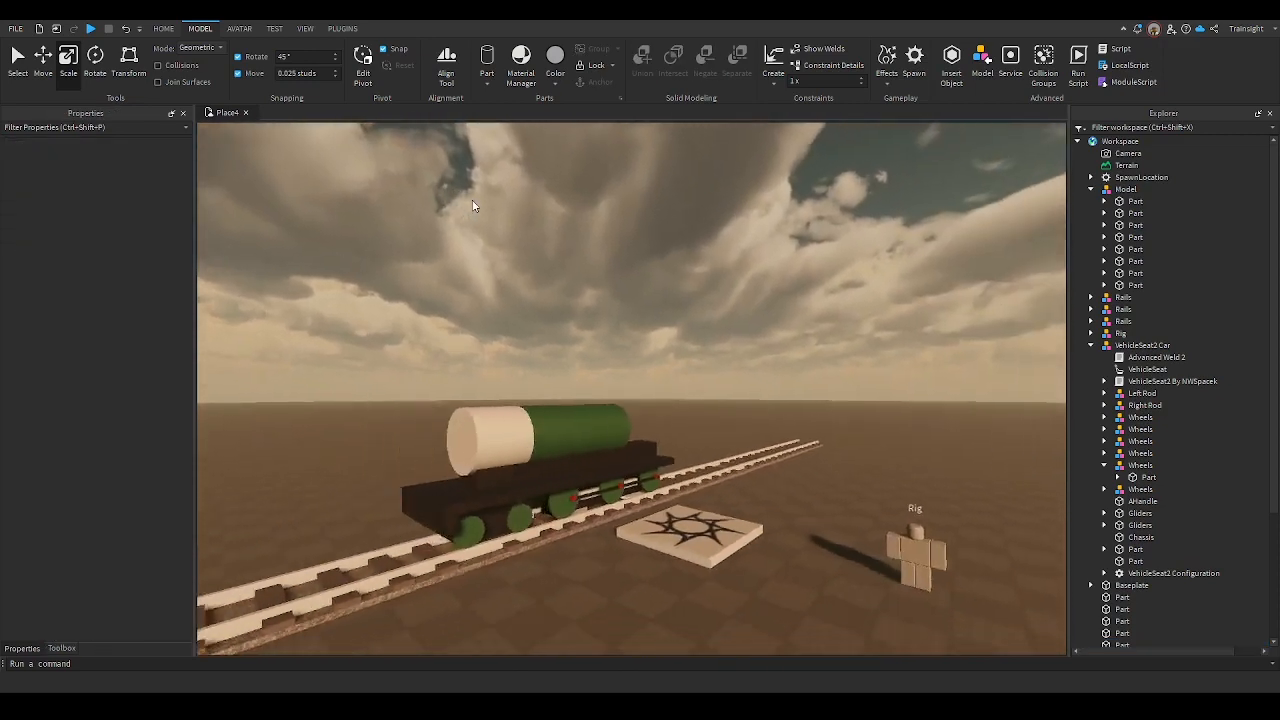
Duplicate the narrow black block under the boiler and shorten the copy to about 17.8 studs
key(w)
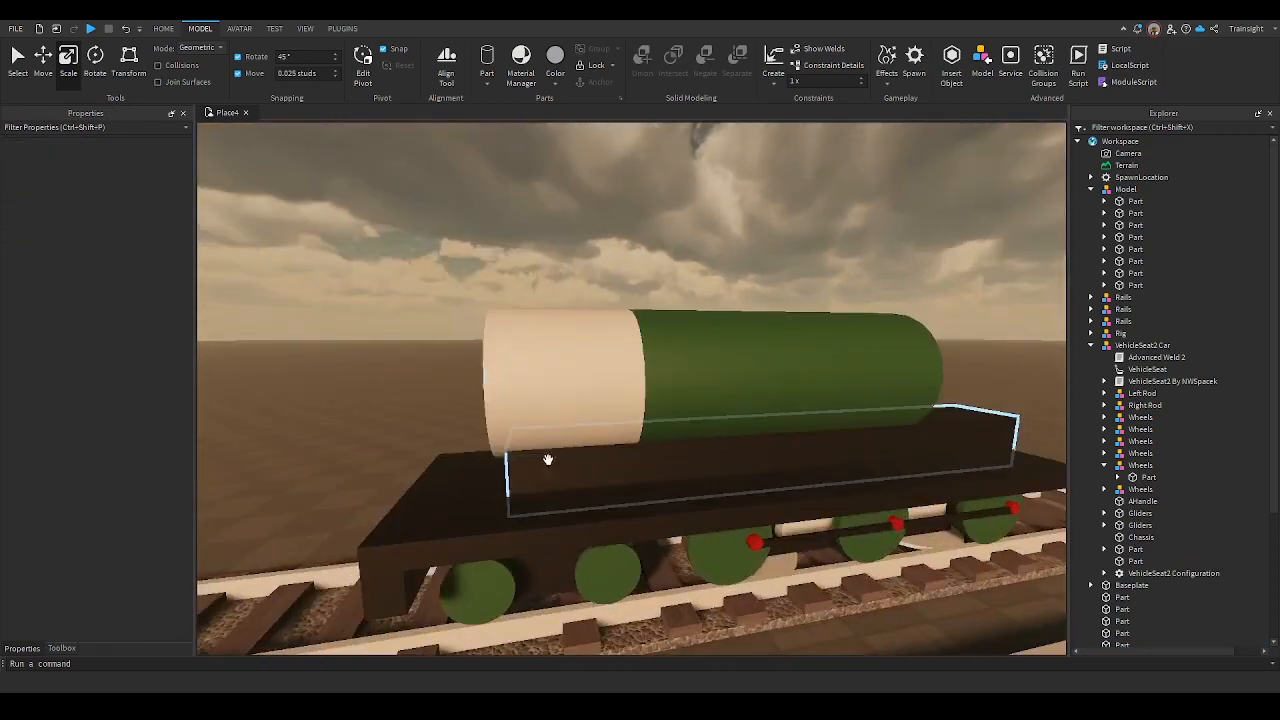
click(618, 468)
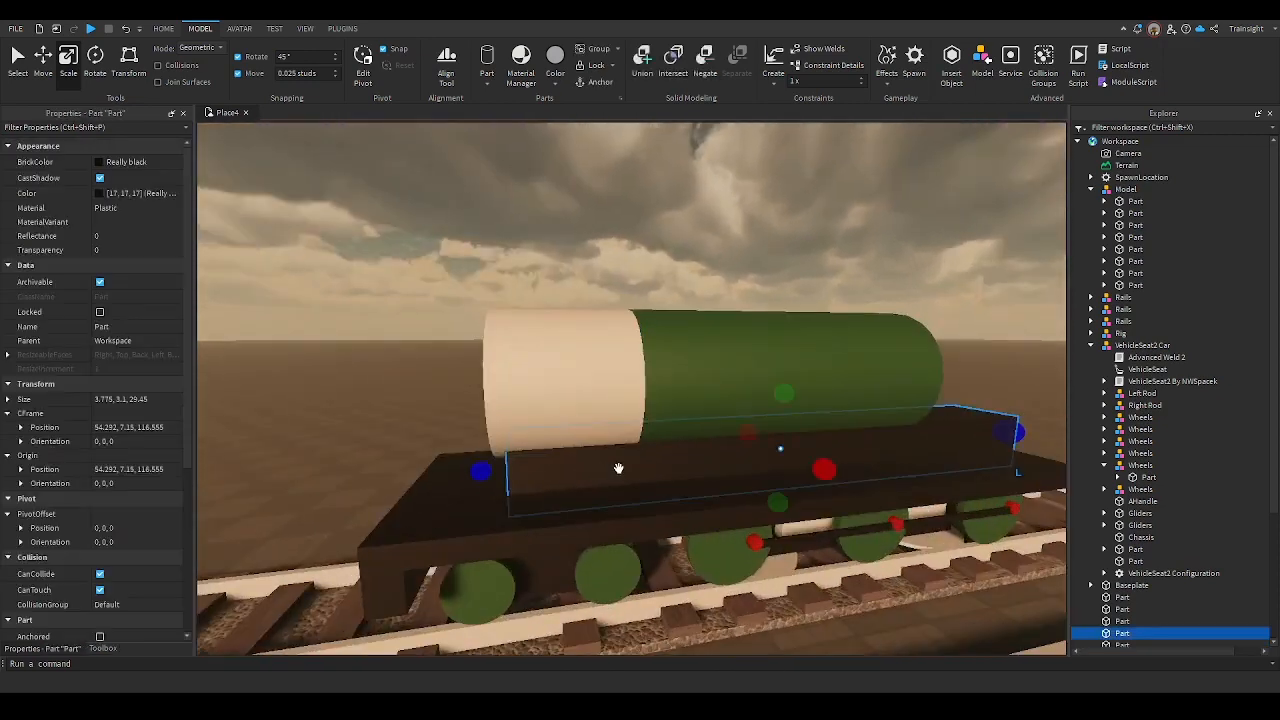
drag(483, 471, 508, 476)
drag(610, 468, 612, 467)
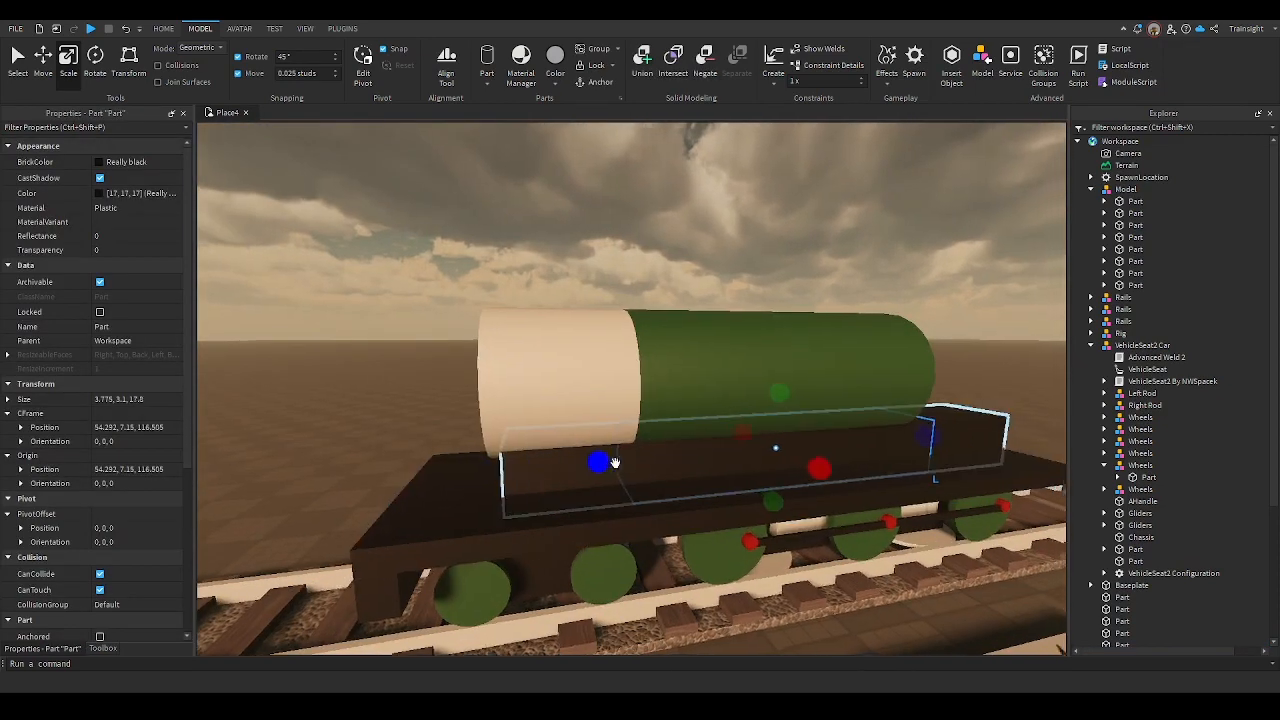
Widen the shortened block to about 4.175 studs and raise its top toward the green boiler section
scroll(616, 463, up, 4)
right_drag(818, 430, 818, 430)
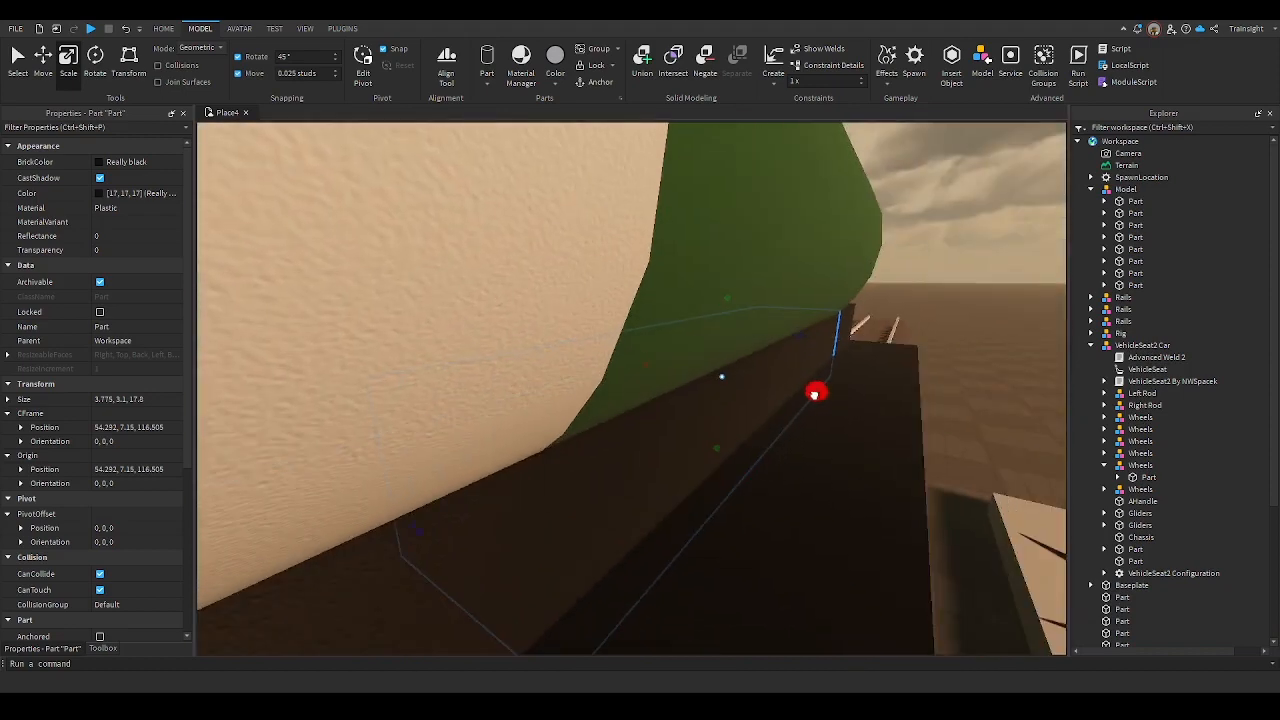
drag(817, 391, 828, 391)
scroll(805, 393, up, 5)
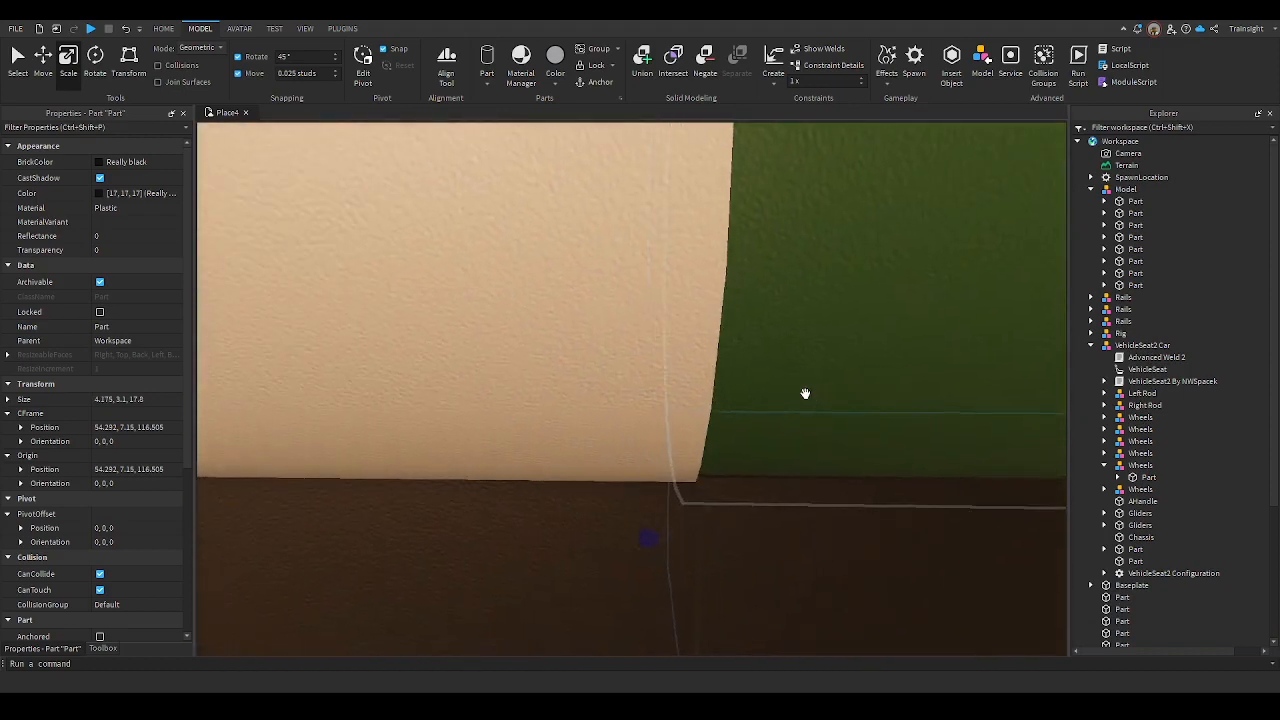
scroll(803, 394, down, 4)
right_drag(803, 394, 791, 391)
drag(799, 339, 793, 319)
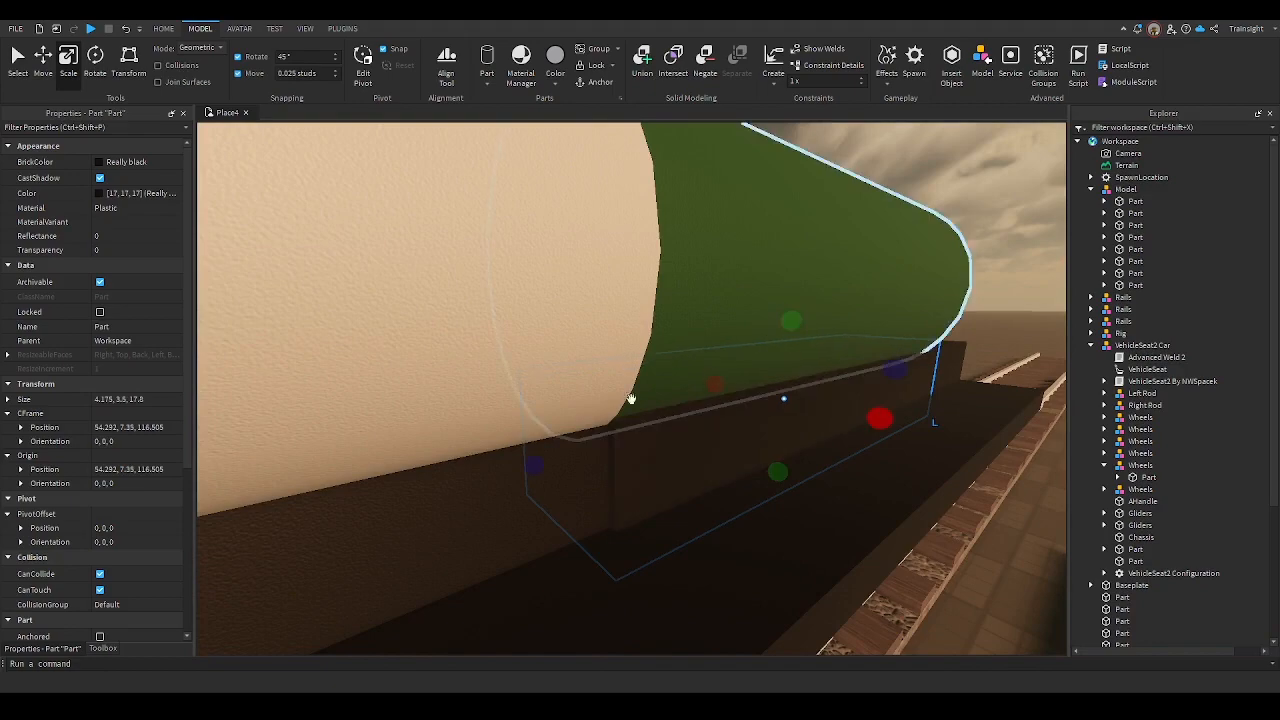
Colour the widened, shortened block under the boiler Earth green to match the rear cylinder section
click(104, 162)
scroll(457, 294, down, 6)
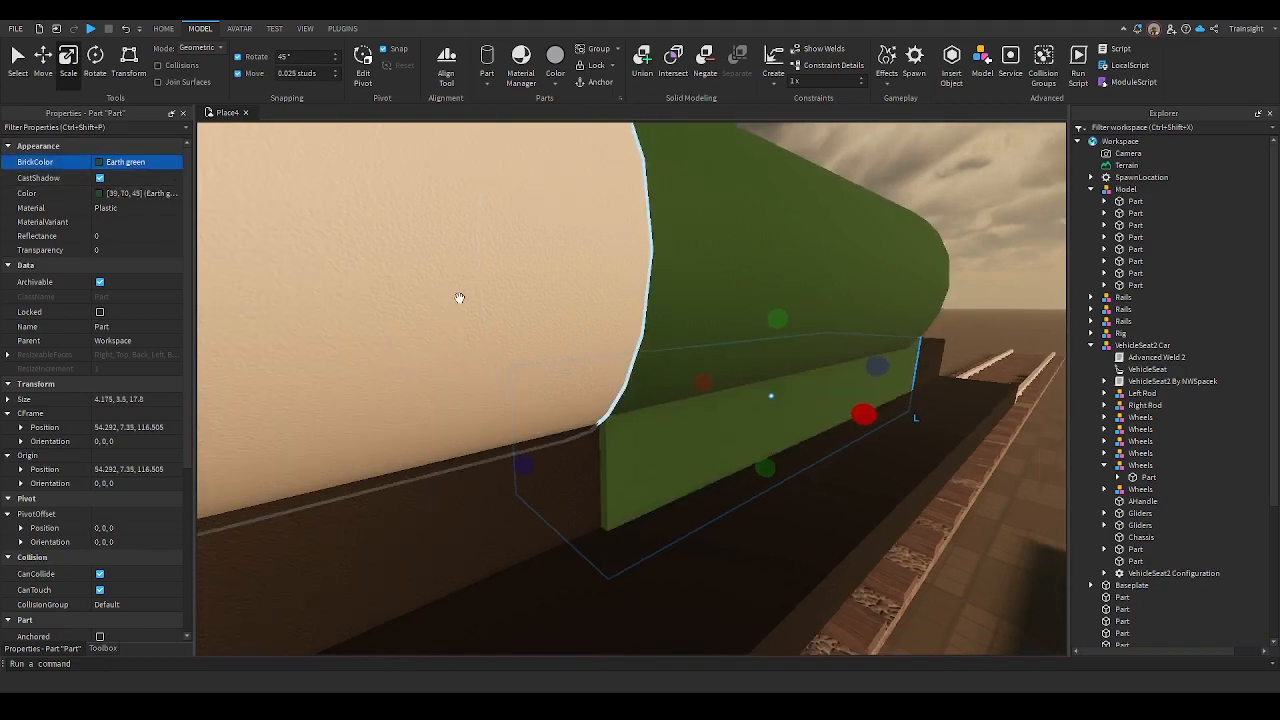
click(830, 244)
scroll(830, 244, up, 4)
right_drag(830, 244, 830, 244)
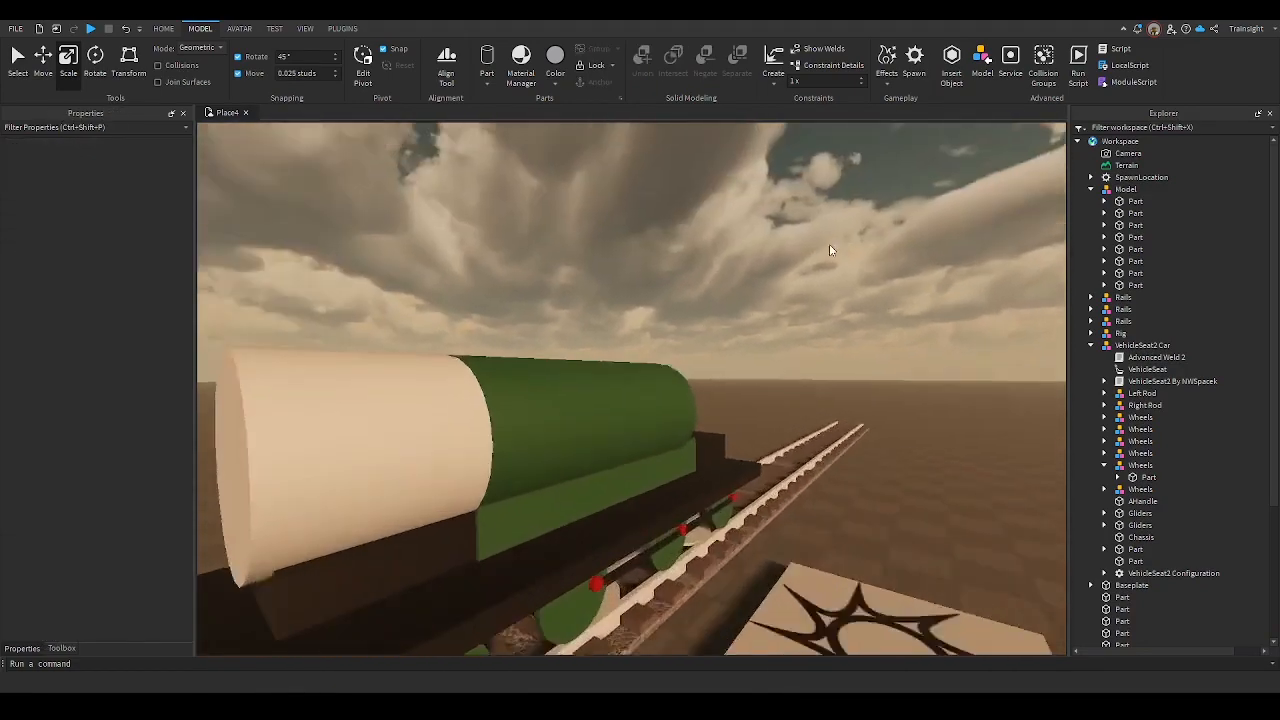
scroll(830, 244, up, 2)
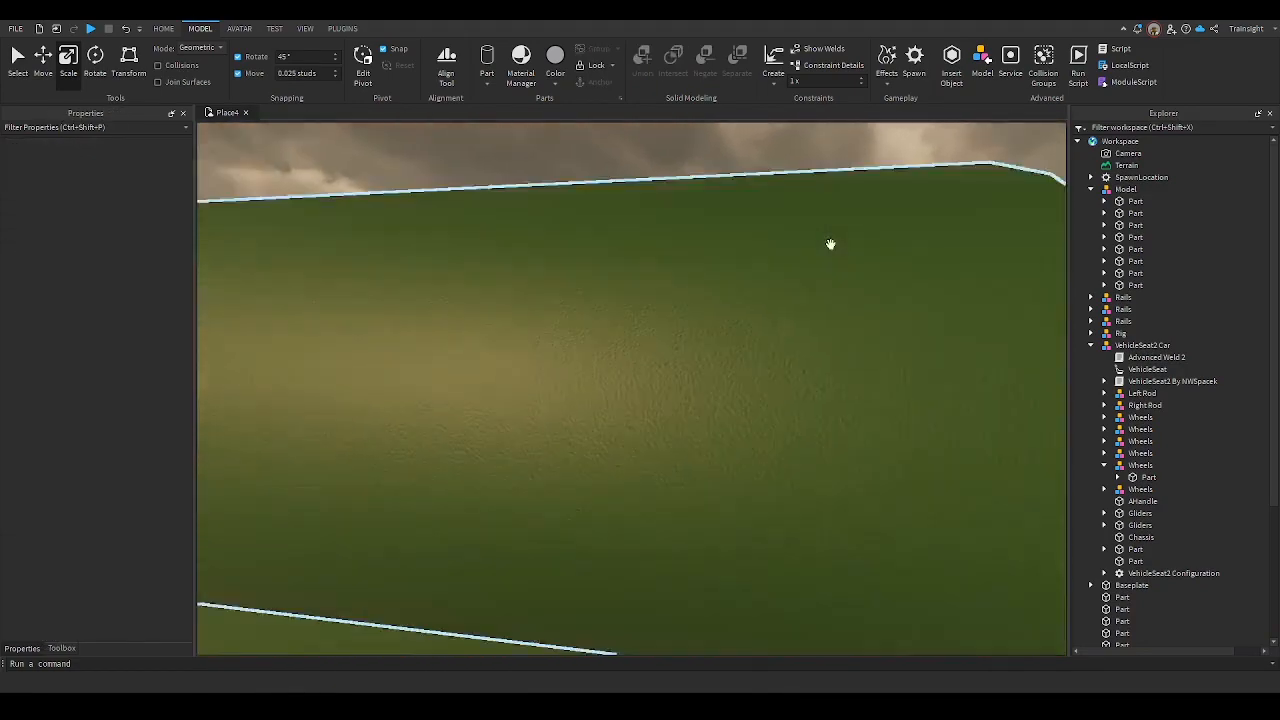
scroll(830, 244, down, 5)
Duplicate the green under-boiler block and shorten the copy to about 2.5 studs at the rear end
click(668, 431)
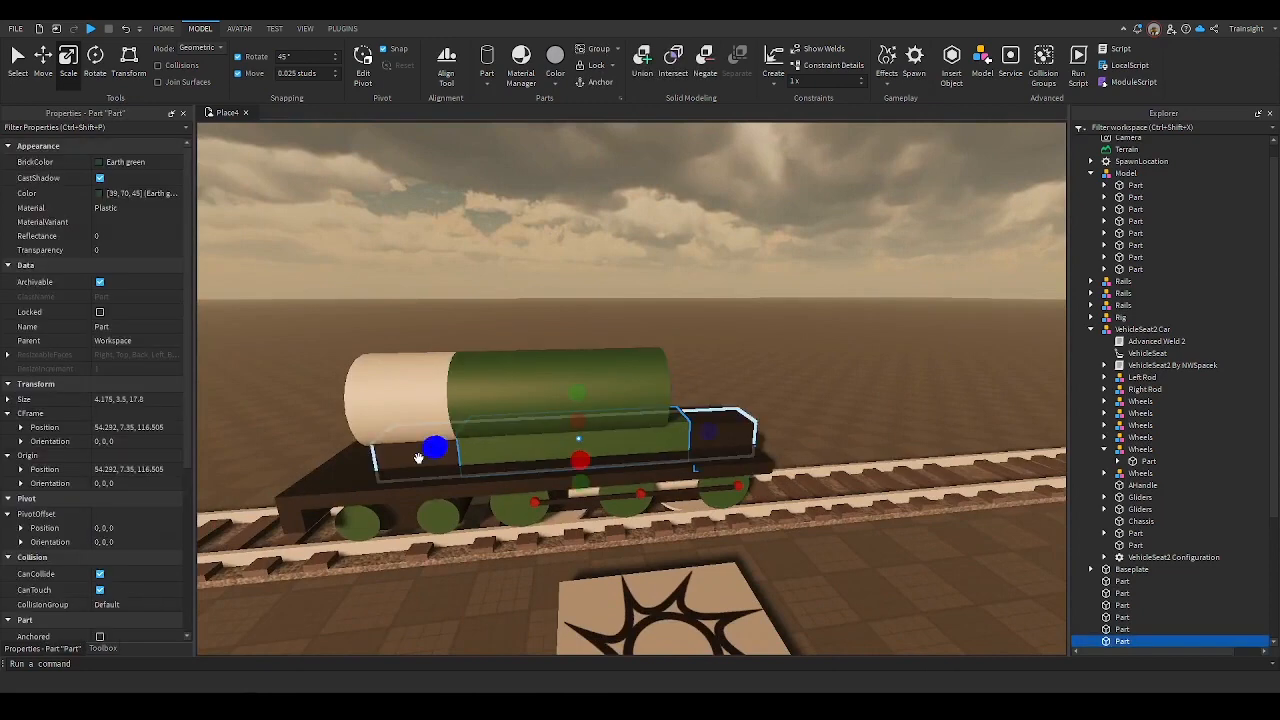
drag(498, 454, 577, 441)
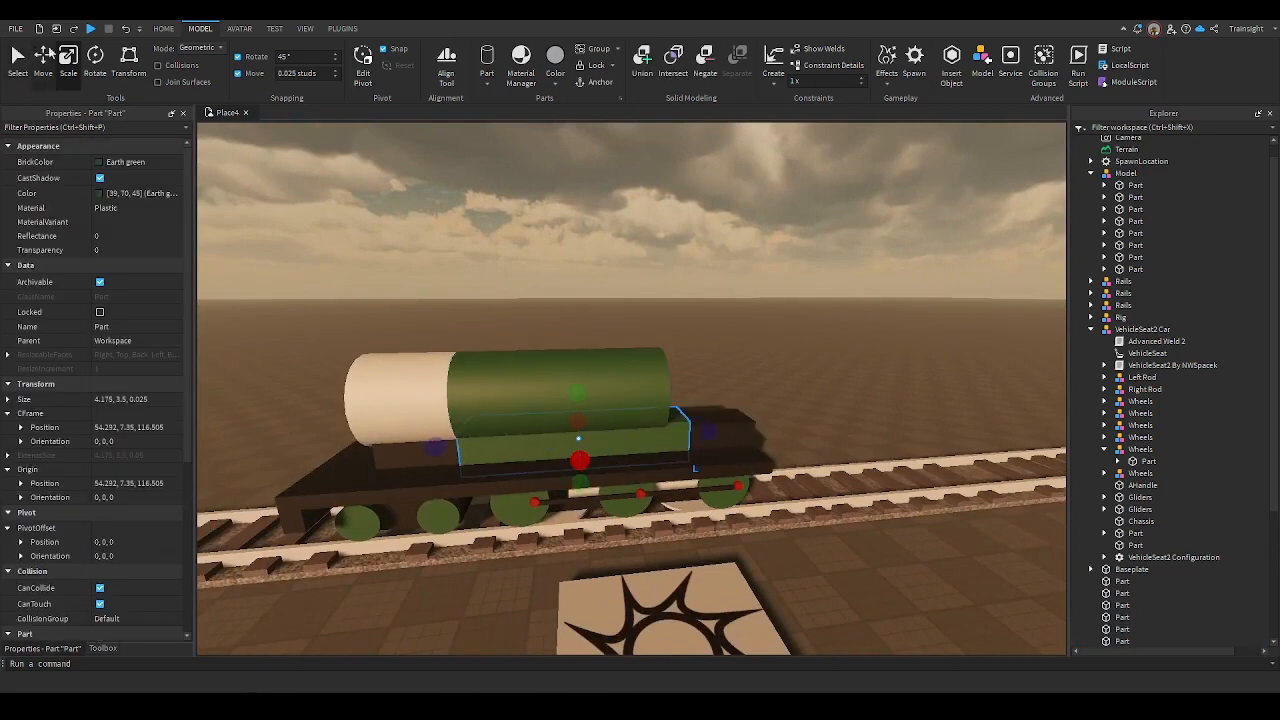
key(ctrl+d)
drag(437, 446, 636, 454)
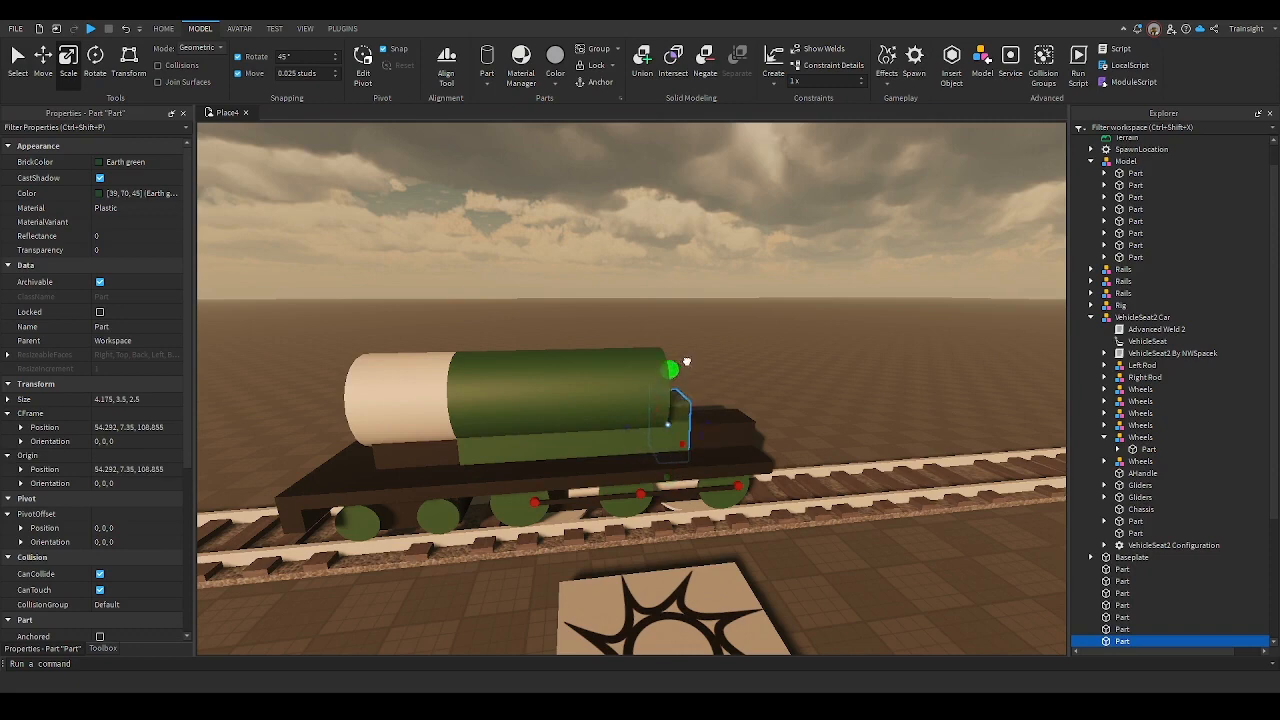
Enlarge the short green block into a cab about 9.475 studs wide, 9.65 tall and 7.975 long behind the boiler
click(689, 419)
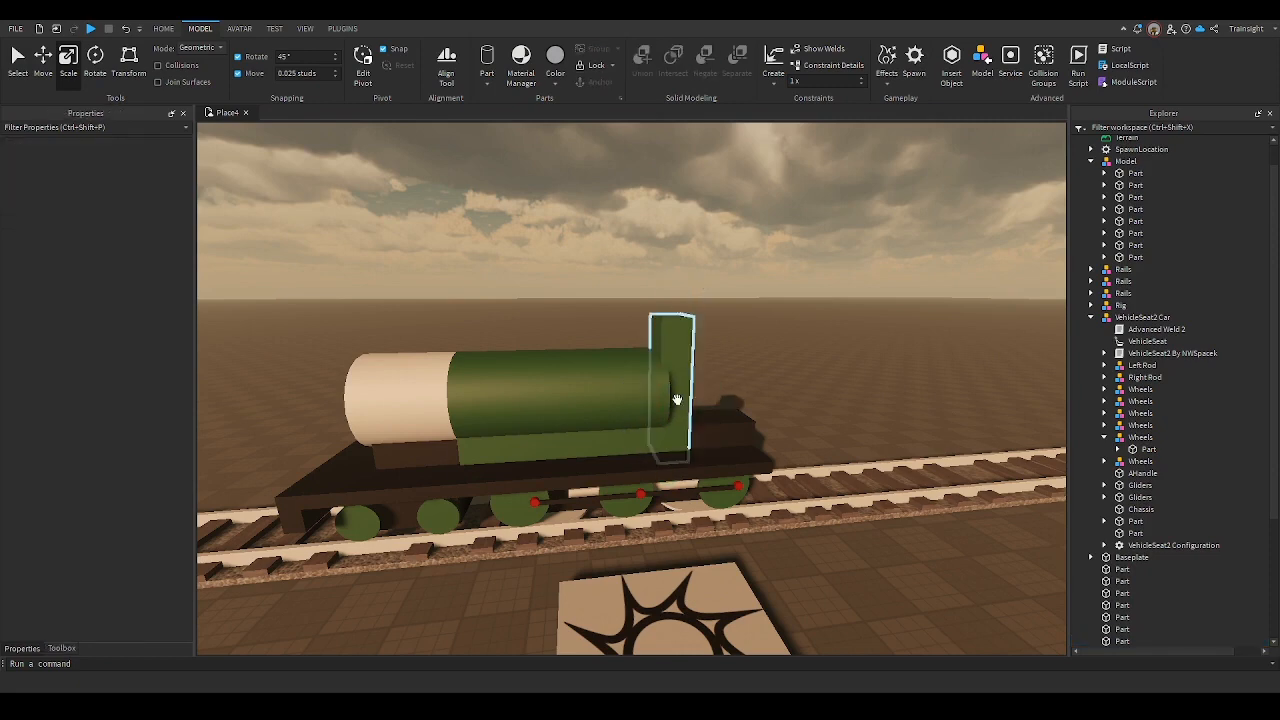
click(677, 399)
drag(679, 400, 693, 376)
key(d)
drag(617, 287, 621, 306)
right_drag(621, 306, 629, 314)
key(a)
click(675, 386)
key(w)
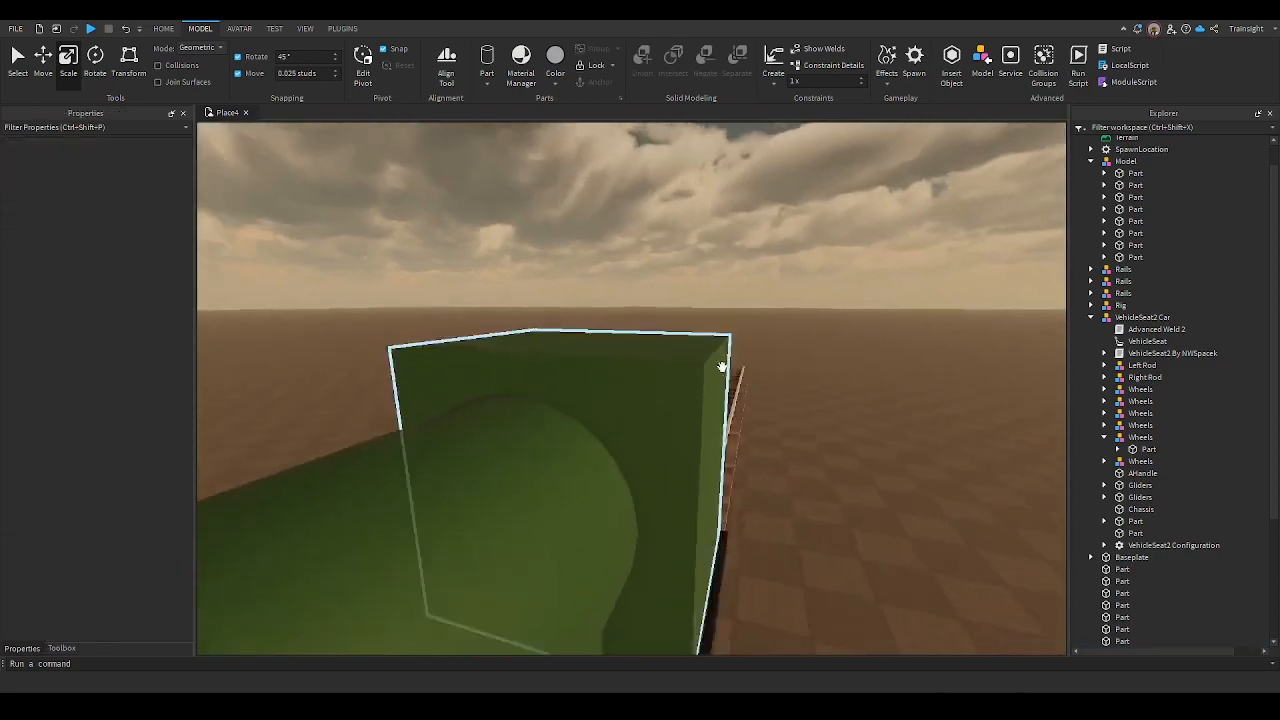
right_drag(722, 367, 726, 366)
key(s)
click(752, 553)
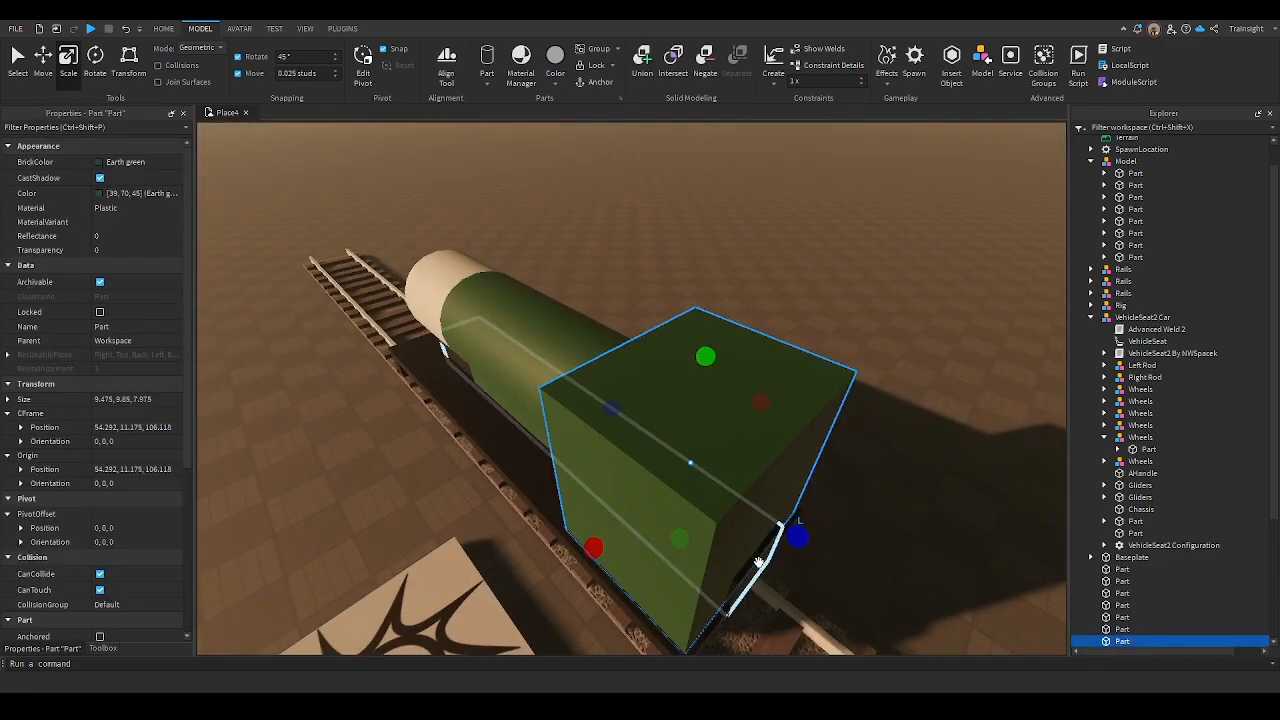
Duplicate the cab as a roof piece, size it to 9.175 × 9.775 × 7.625 studs and colour it Really black
click(759, 562)
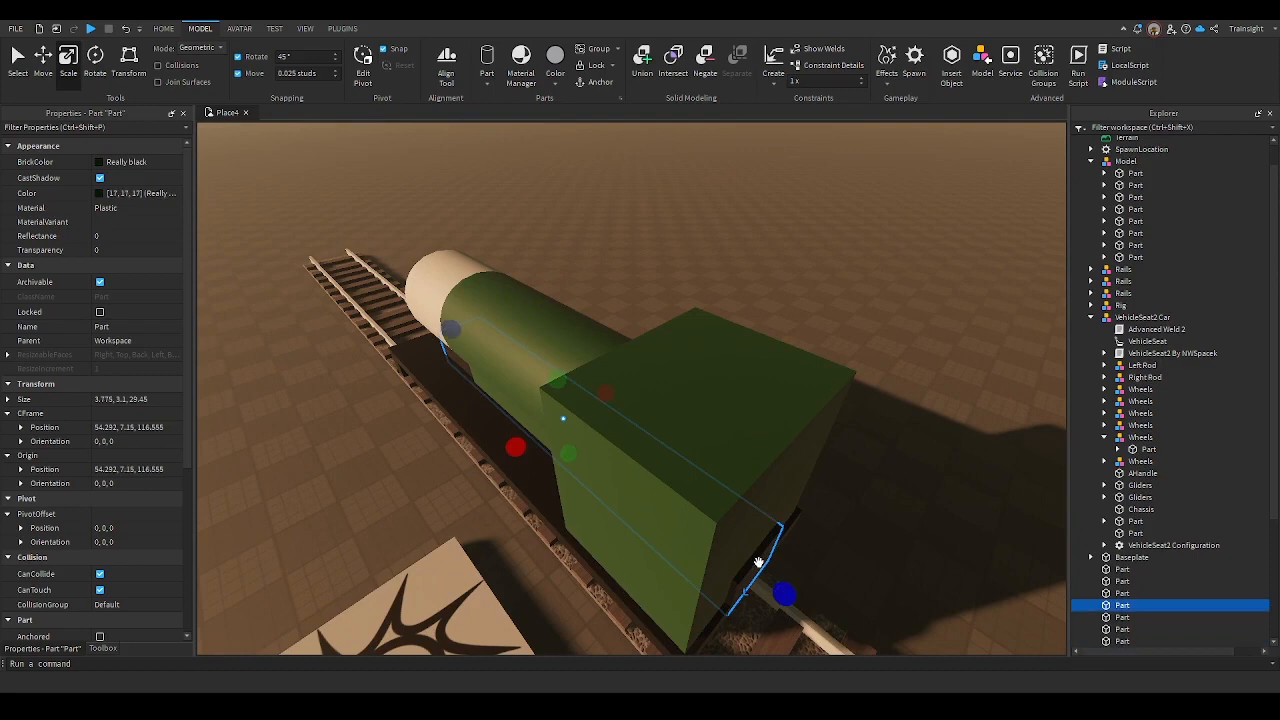
click(753, 445)
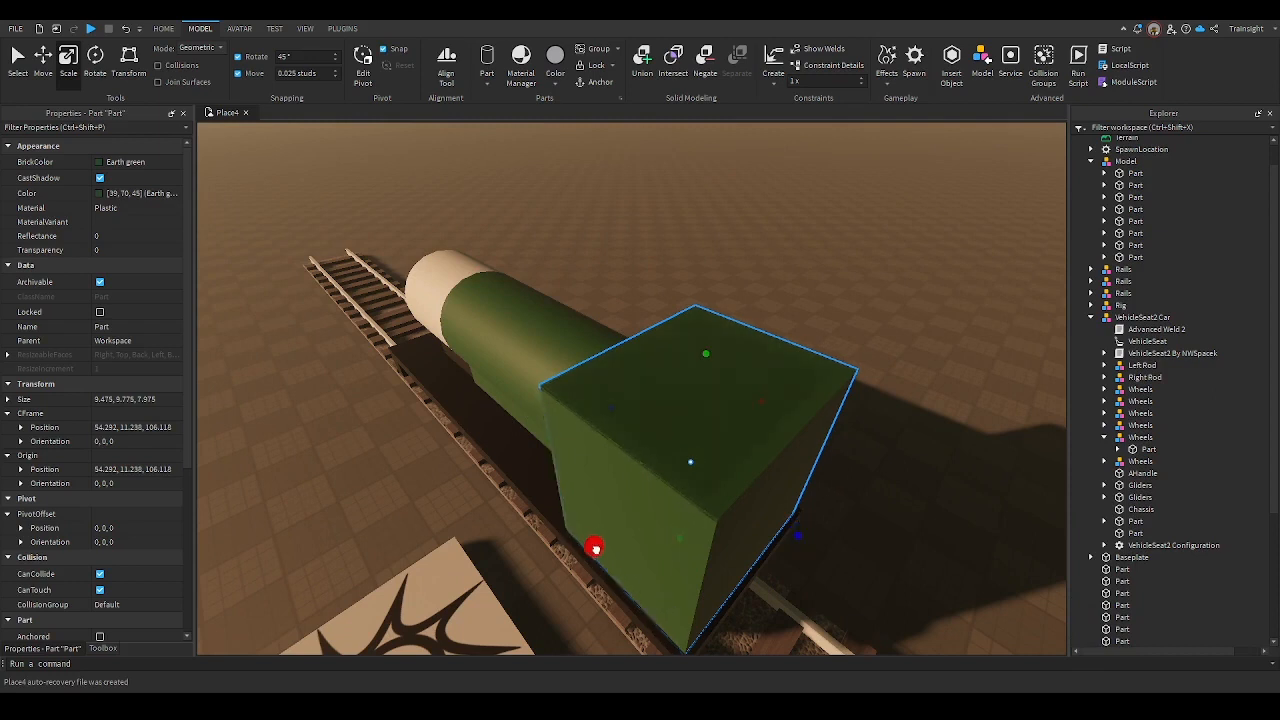
drag(595, 548, 597, 543)
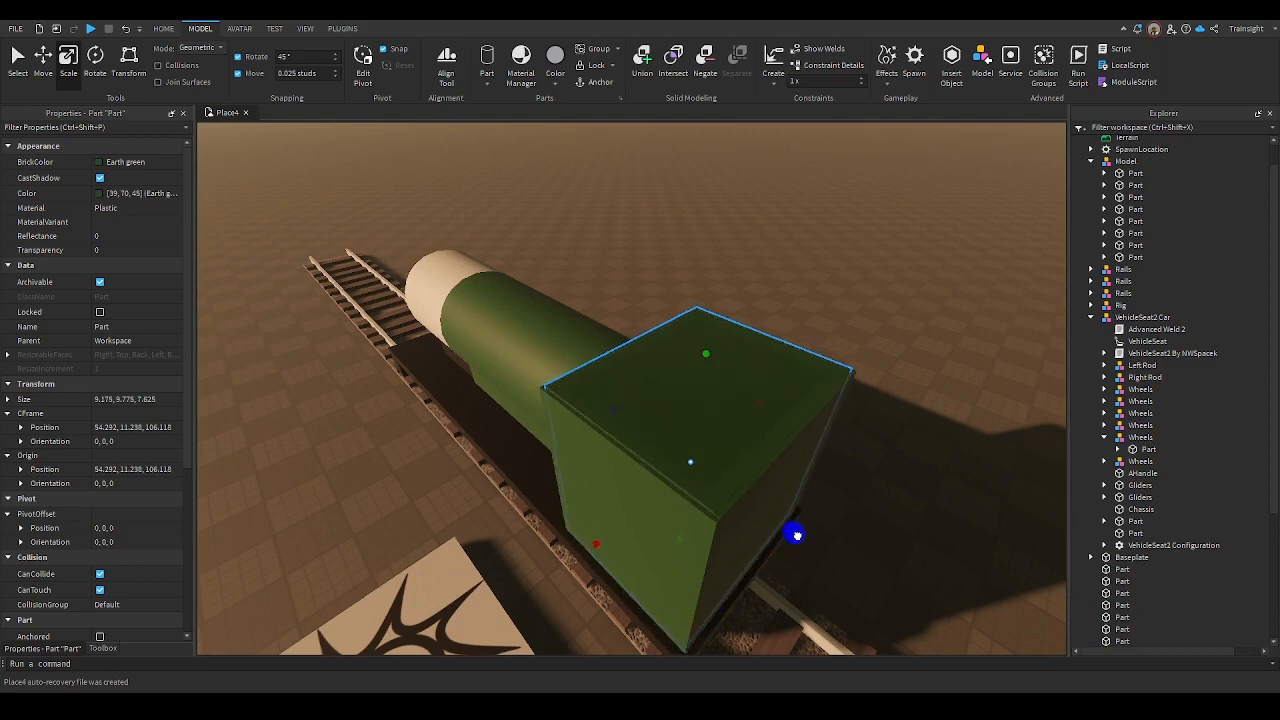
click(147, 163)
click(32, 400)
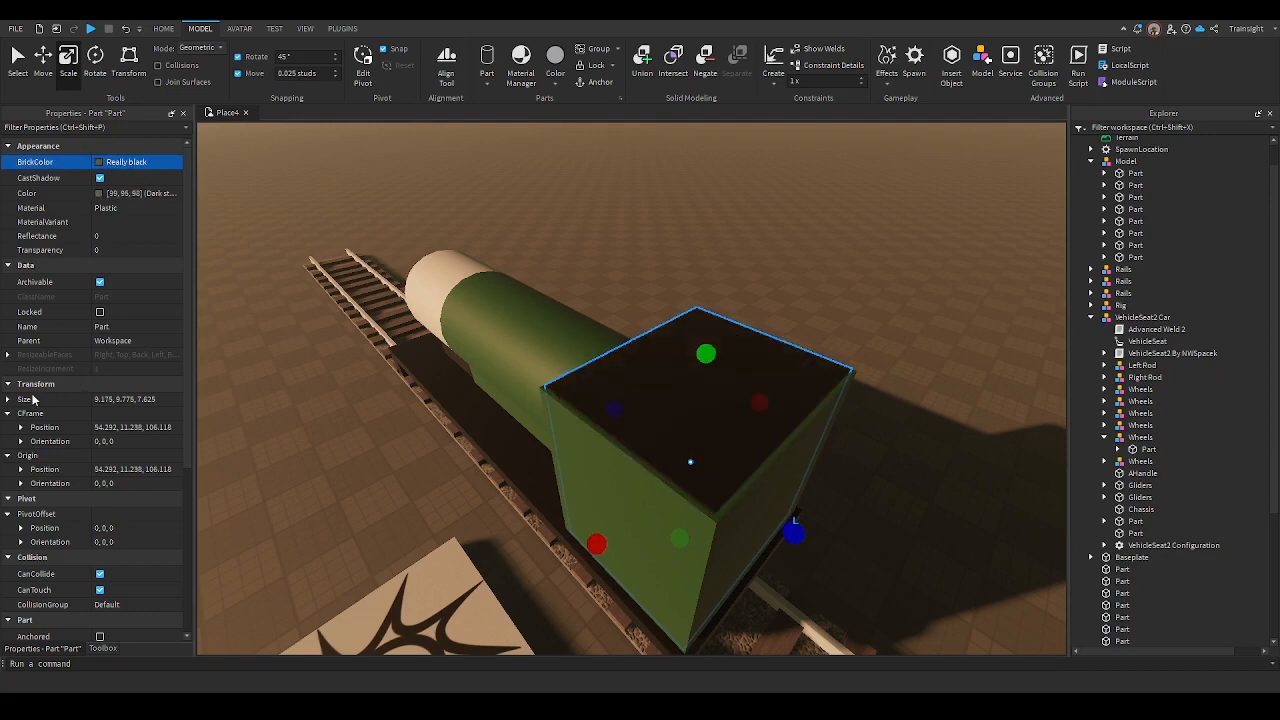
Colour the front cylinder section of the boiler Really black
click(328, 479)
right_drag(328, 479, 326, 474)
key(w)
key(s)
key(w)
key(s)
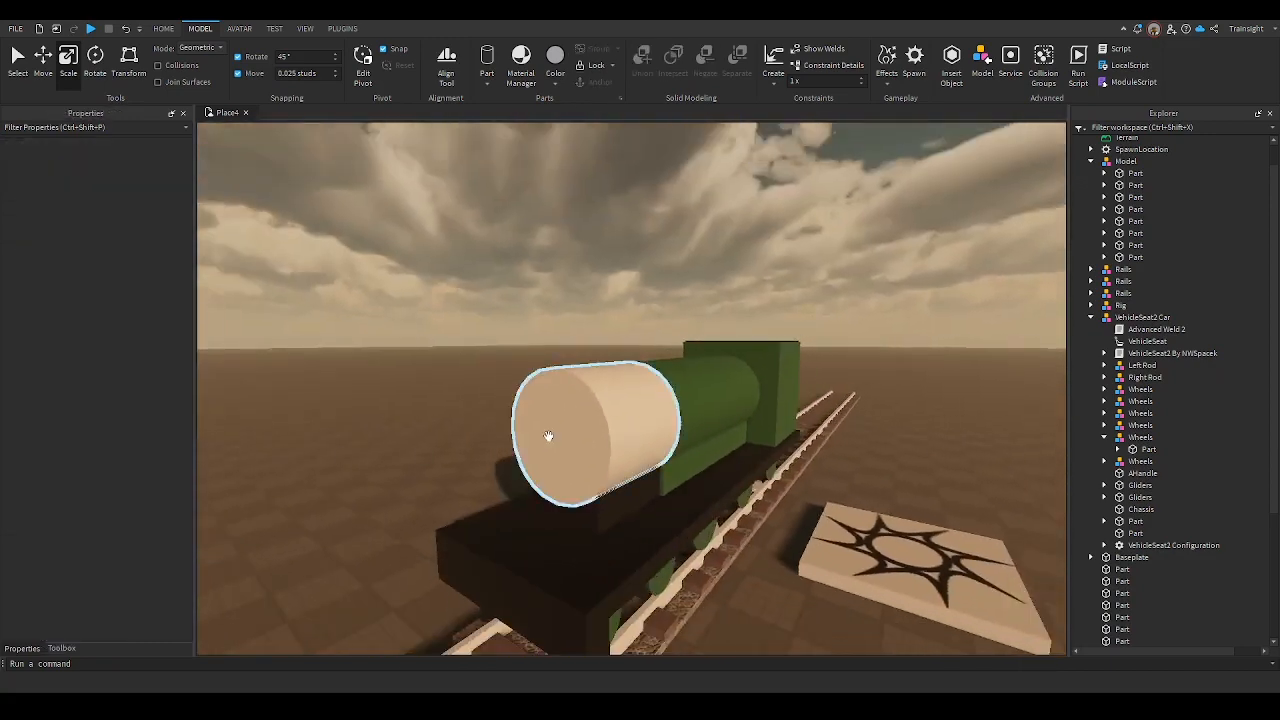
click(548, 436)
click(130, 162)
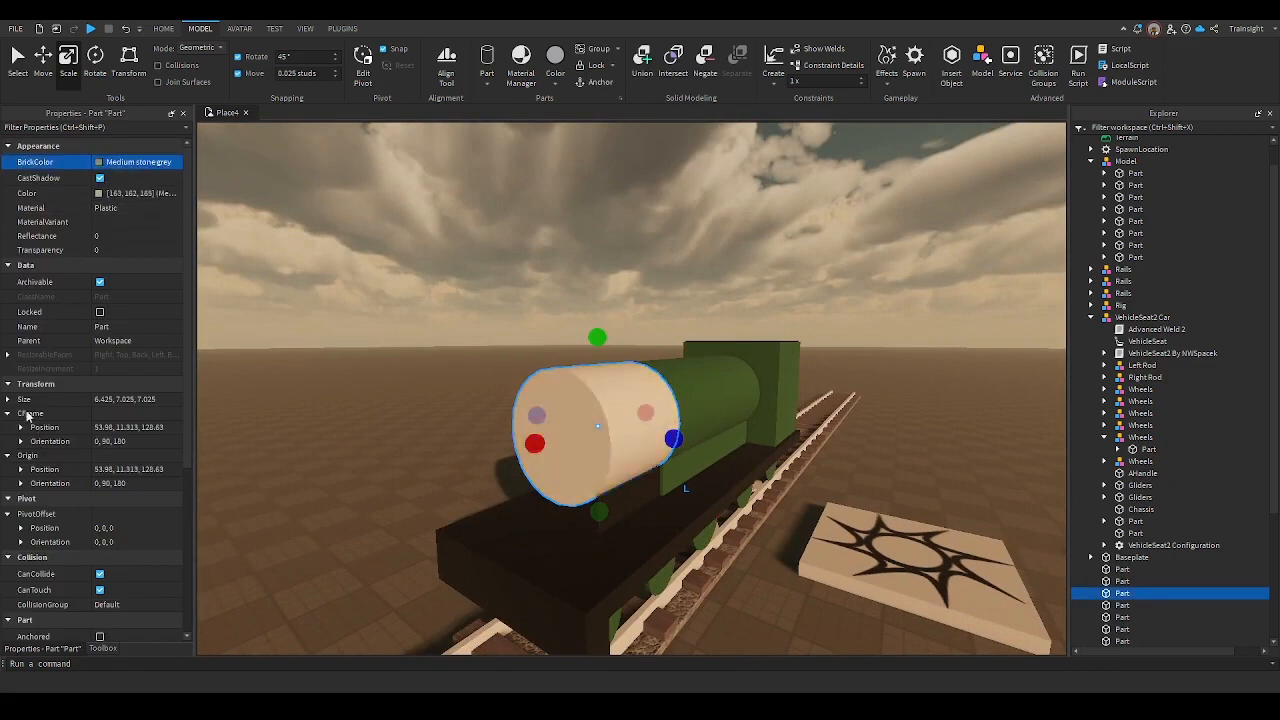
click(42, 400)
Turn a copy of the black front cylinder upright and resize it into a chimney 1.425 studs across and 10.275 long
click(93, 70)
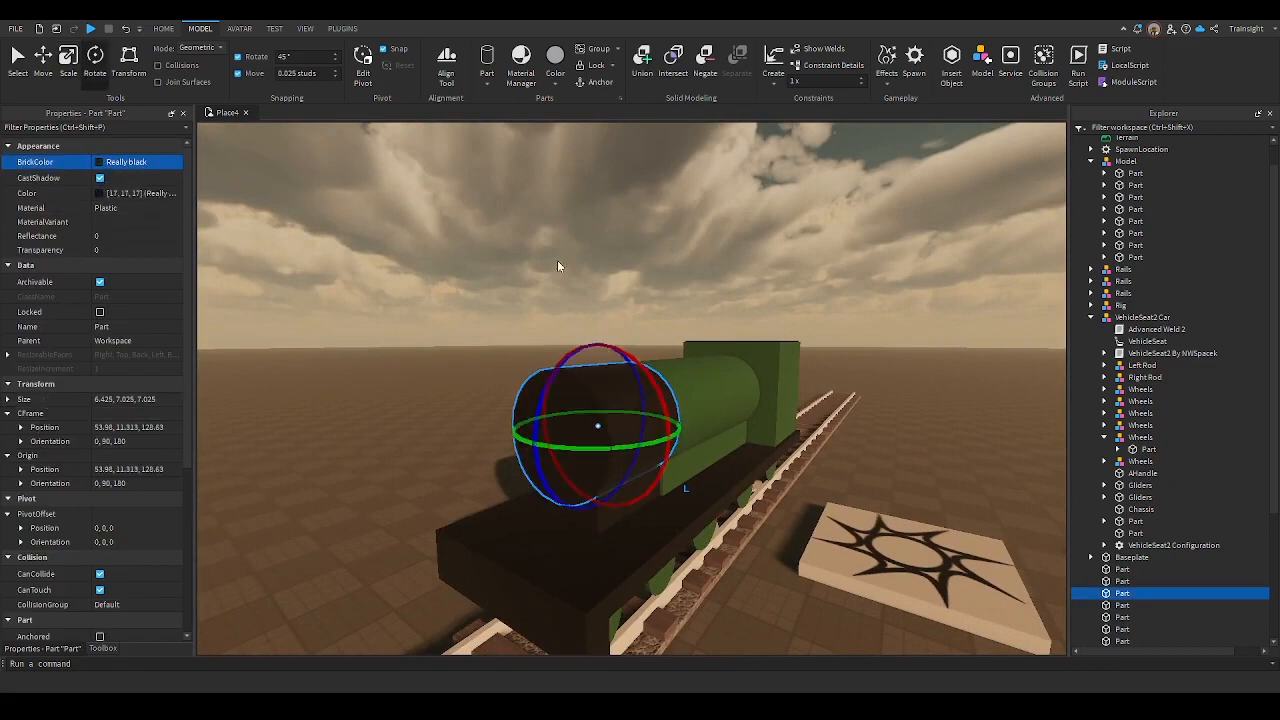
drag(627, 309, 648, 341)
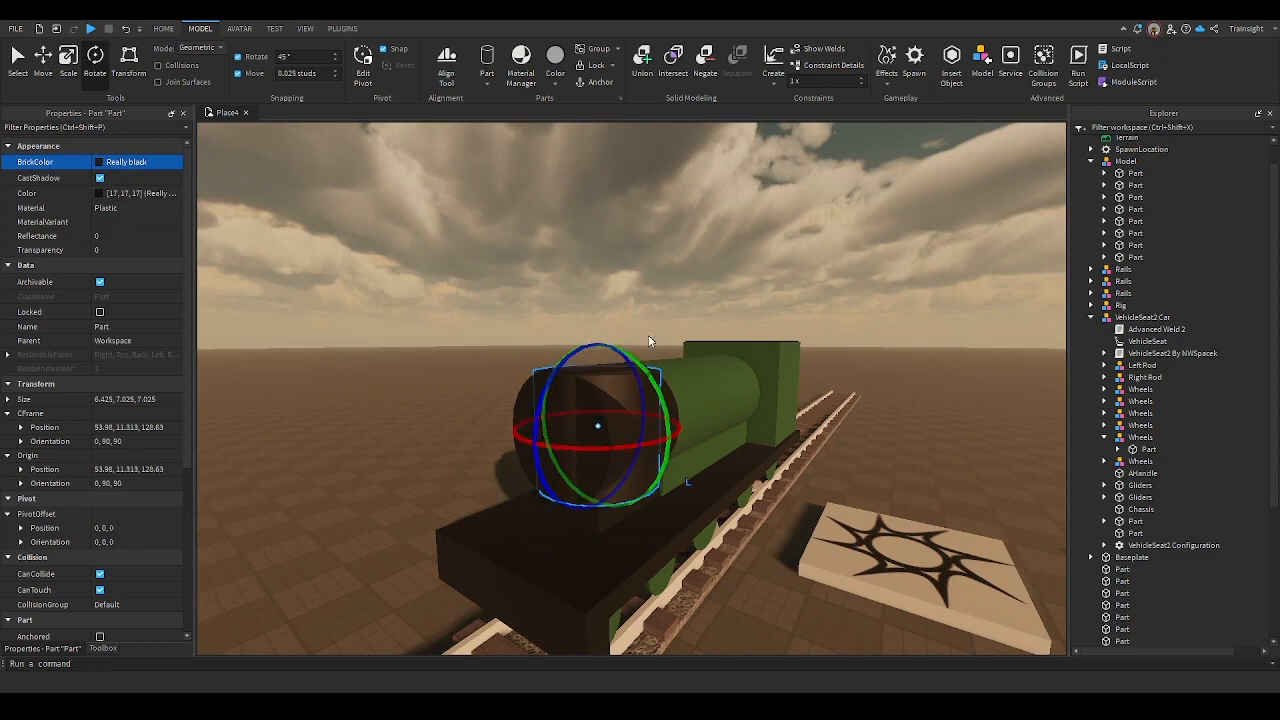
click(64, 85)
key(d)
right_drag(501, 343, 514, 338)
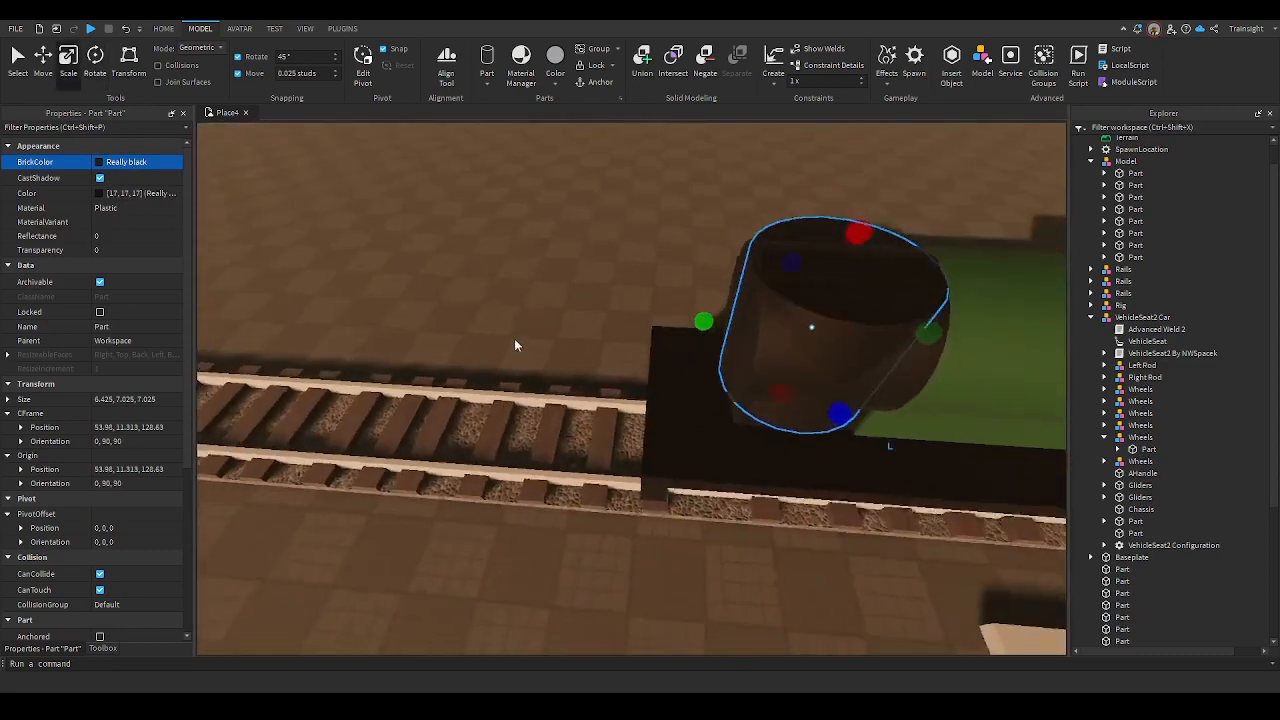
ctrl+drag(681, 334, 739, 340)
drag(832, 250, 877, 144)
scroll(751, 412, down, 2)
right_drag(752, 367, 723, 363)
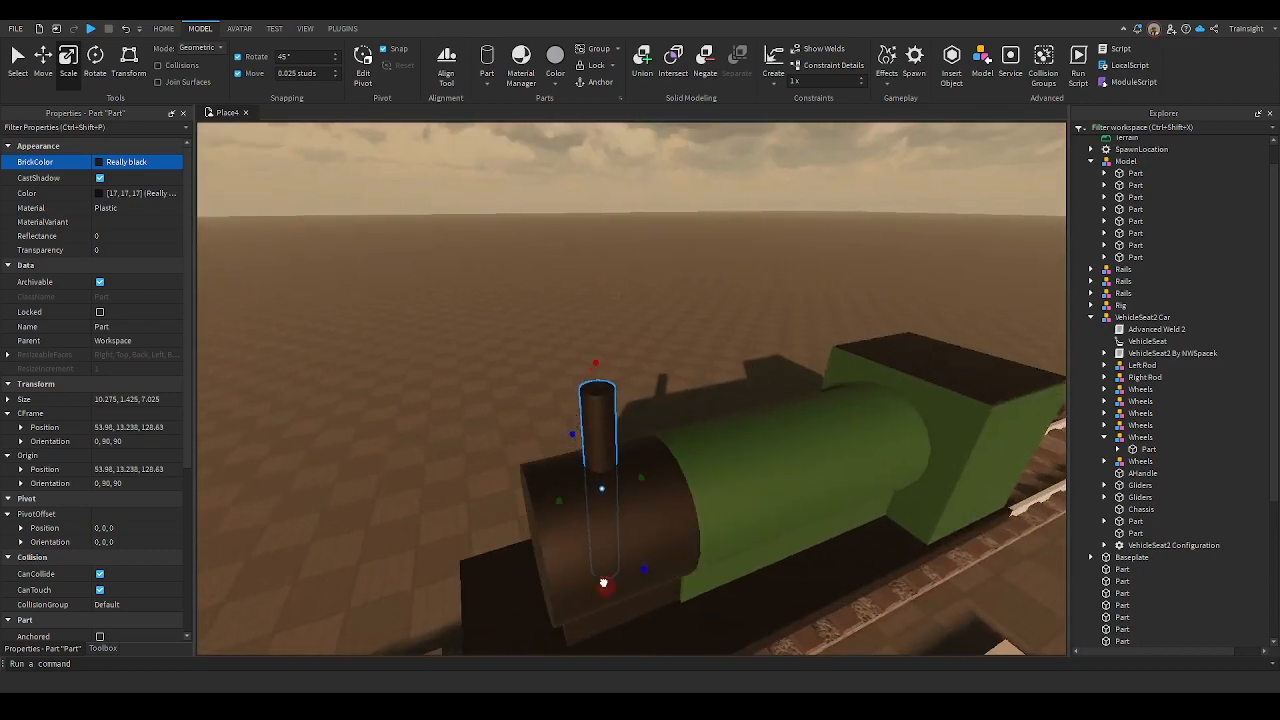
Make a cap from a copy of the chimney, shortened to 0.525 studs at its top and widened into a rim
drag(615, 447, 601, 423)
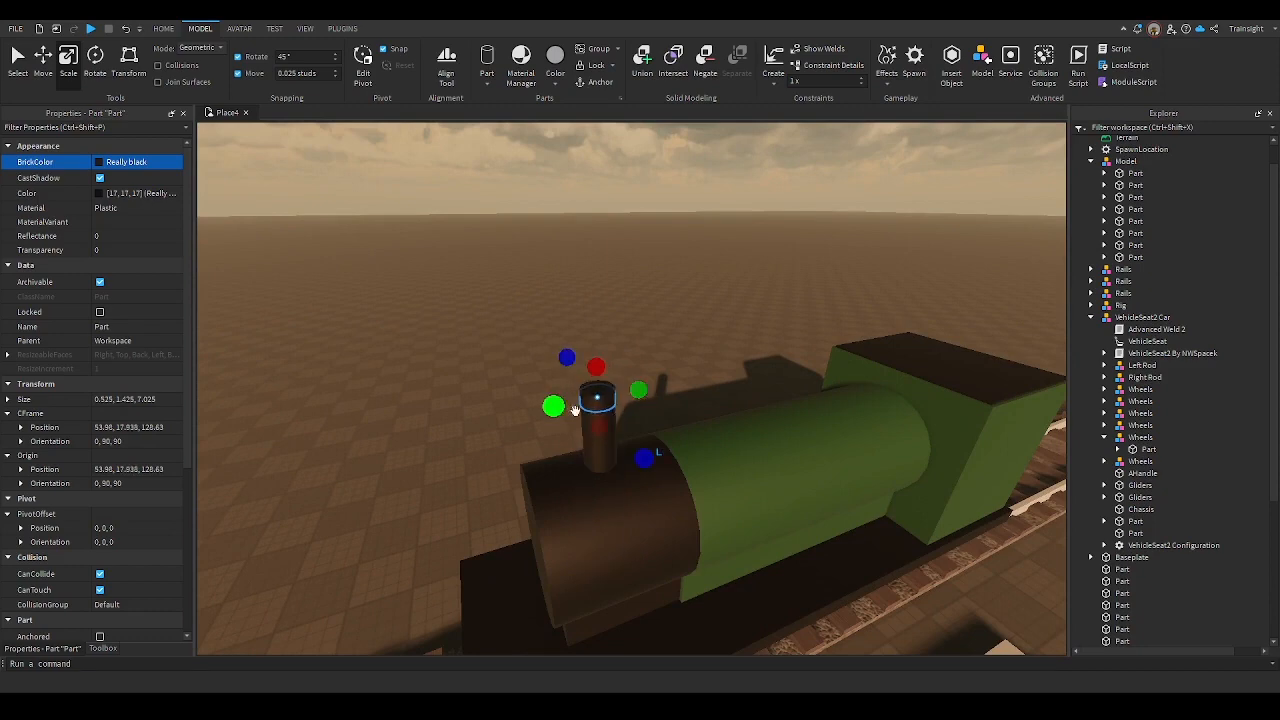
click(634, 320)
right_drag(634, 318, 632, 332)
Duplicate the chimney as an inner cylinder 0.675 studs across and 12.725 long, and colour it Institutional white
click(638, 411)
drag(595, 477, 617, 390)
drag(632, 337, 649, 167)
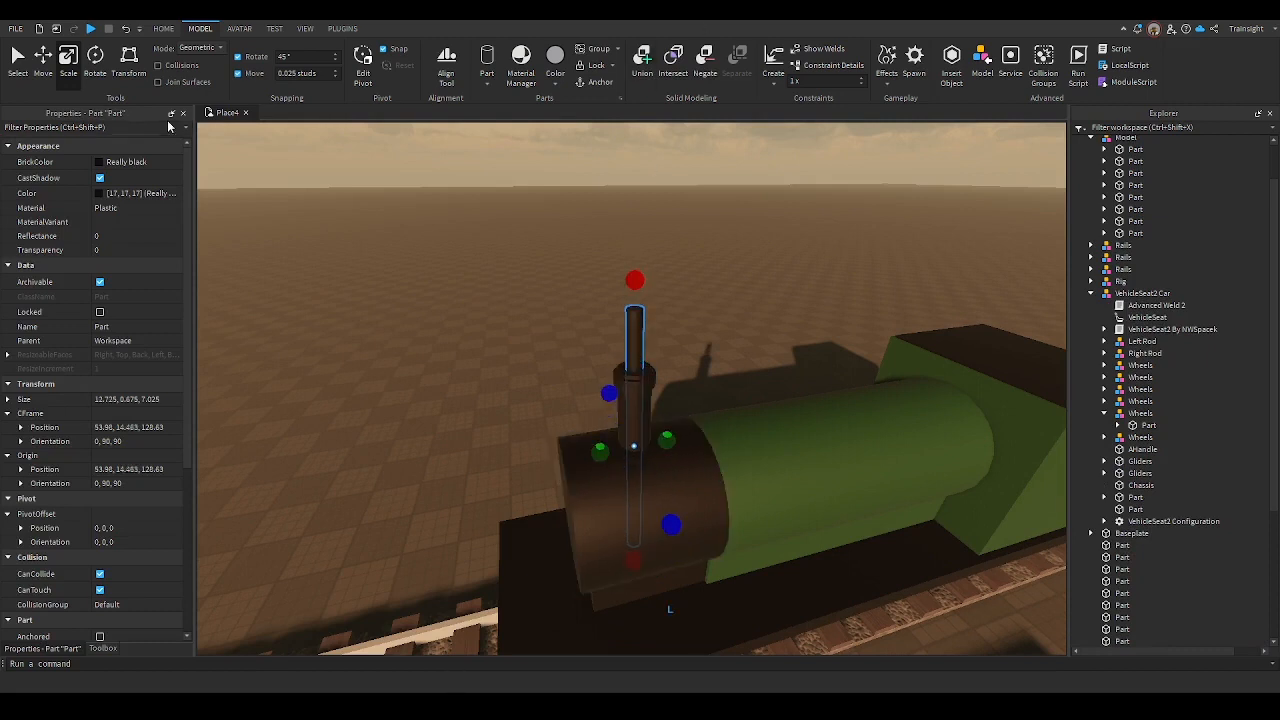
click(126, 165)
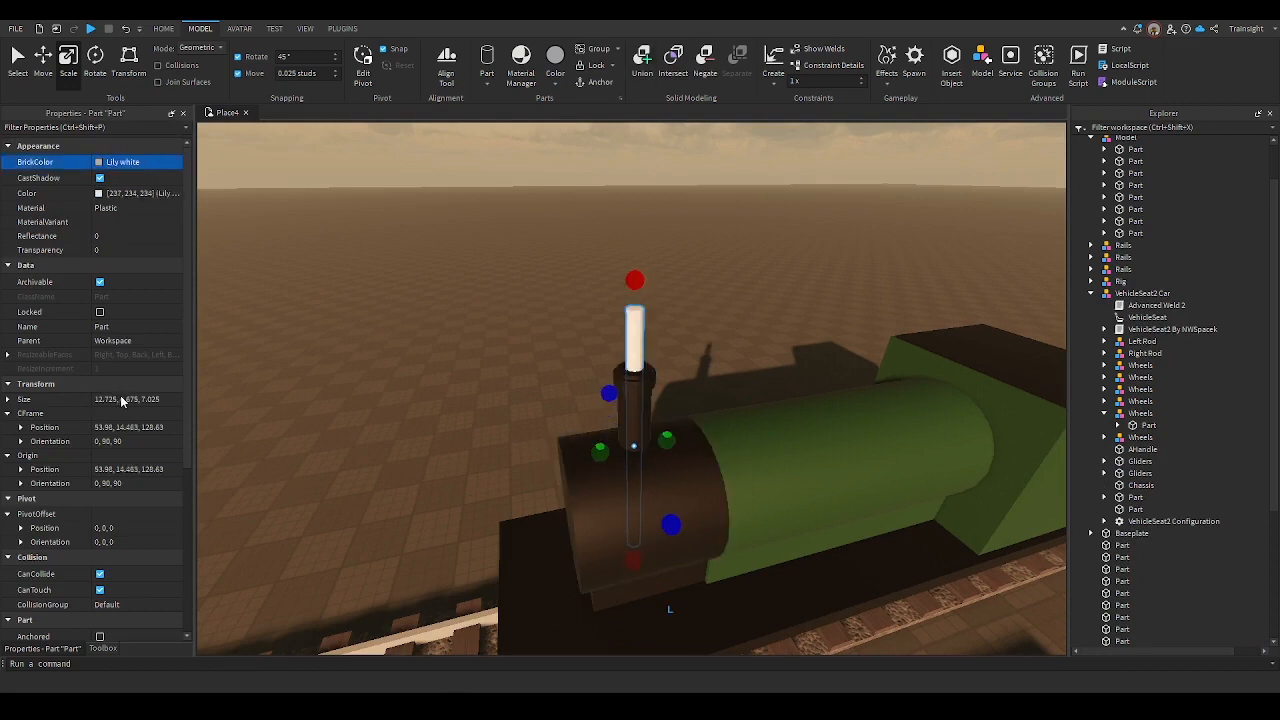
Negate the white inner cylinder and union it with the chimney to hollow it out
click(703, 68)
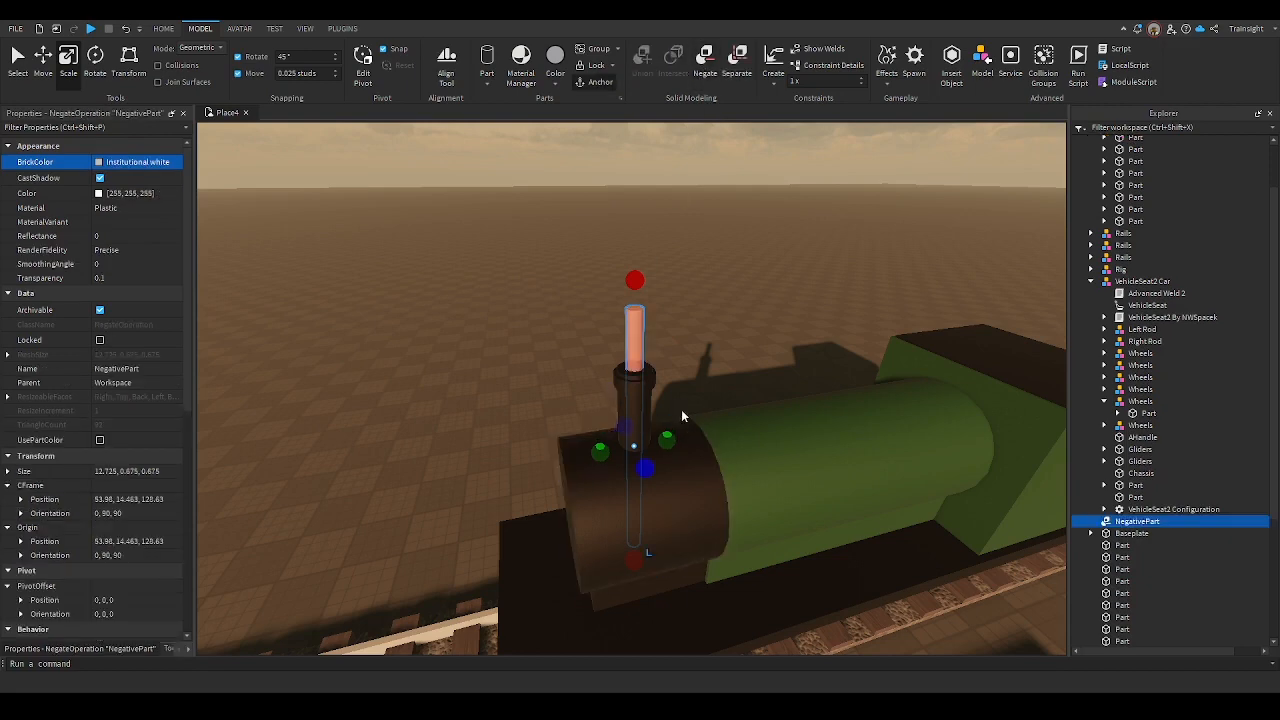
ctrl+click(635, 456)
click(641, 60)
click(668, 281)
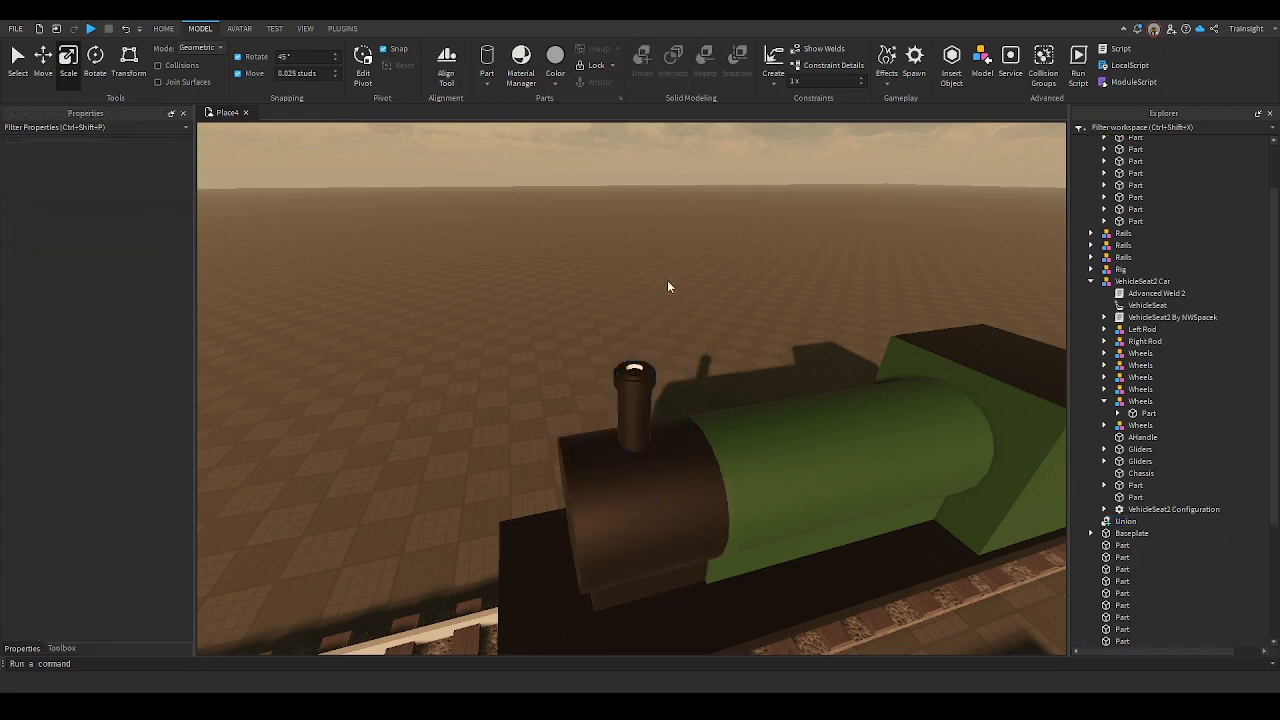
Inspect the hollow chimney and the whole locomotive from above, the side and farther away
scroll(668, 281, up, 4)
right_drag(668, 281, 668, 281)
scroll(668, 281, down, 2)
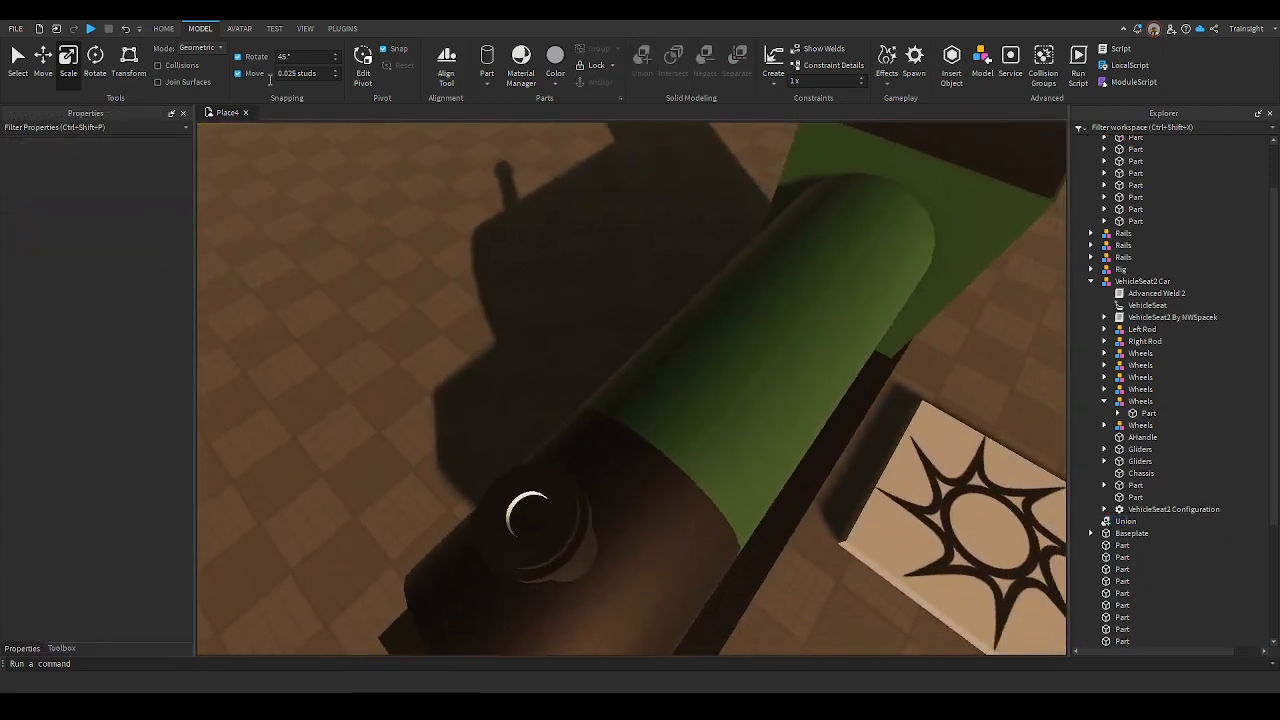
mouse_move(468, 212)
right_down()
mouse_move(492, 251)
mouse_move(449, 225)
right_up()
scroll(486, 249, down, 5)
scroll(492, 250, down, 5)
scroll(492, 250, up, 3)
scroll(492, 250, up, 2)
scroll(449, 224, up, 3)
scroll(449, 224, up, 4)
scroll(449, 224, down, 5)
scroll(449, 224, up, 2)
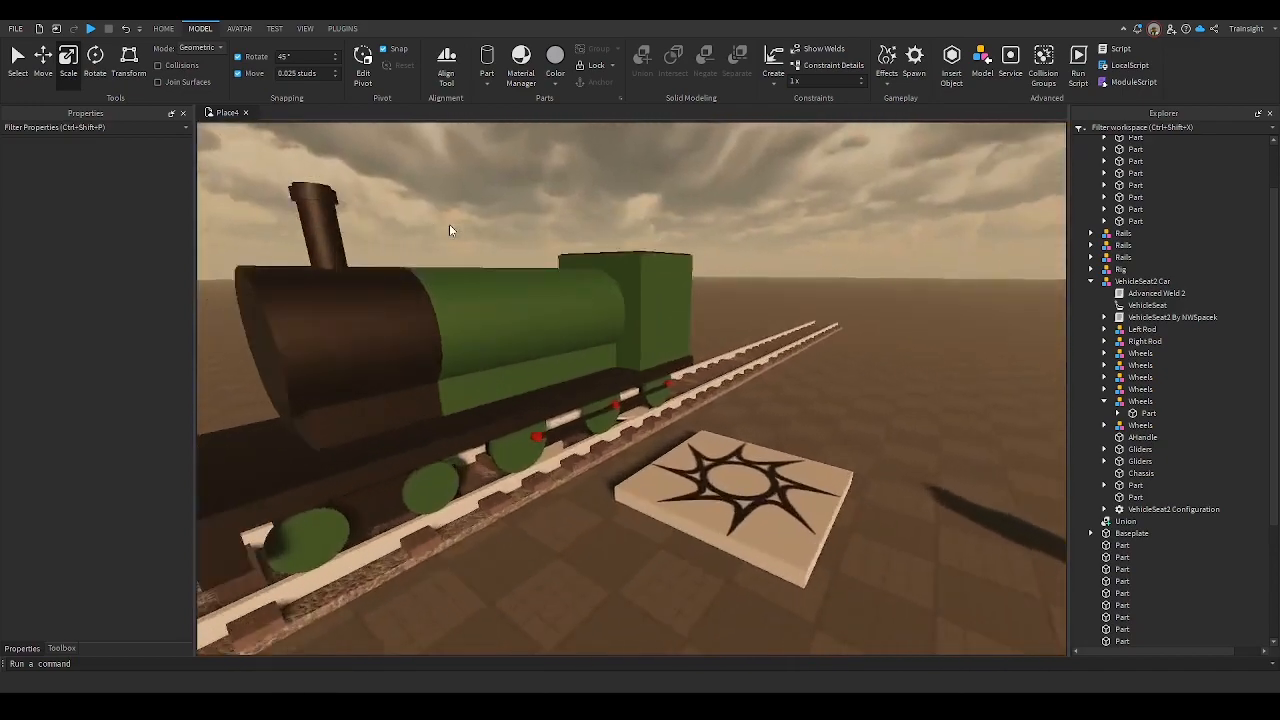
scroll(449, 225, up, 3)
scroll(449, 225, down, 10)
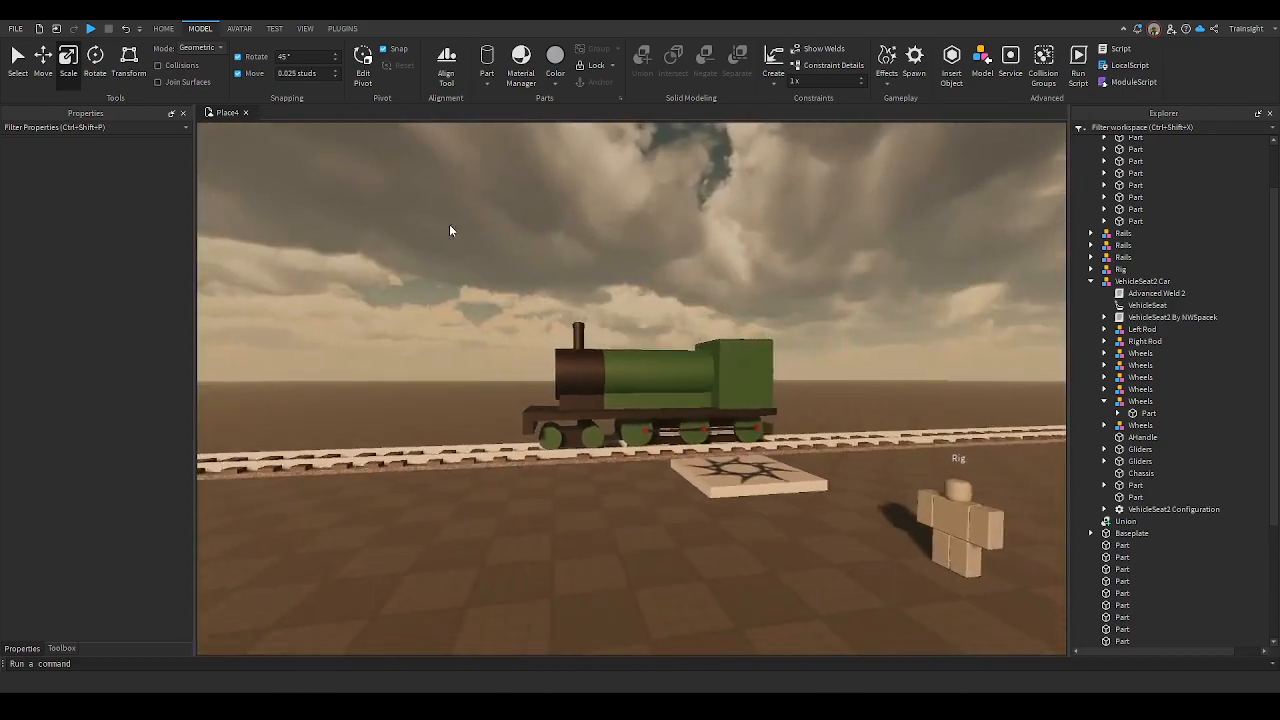
scroll(698, 554, up, 10)
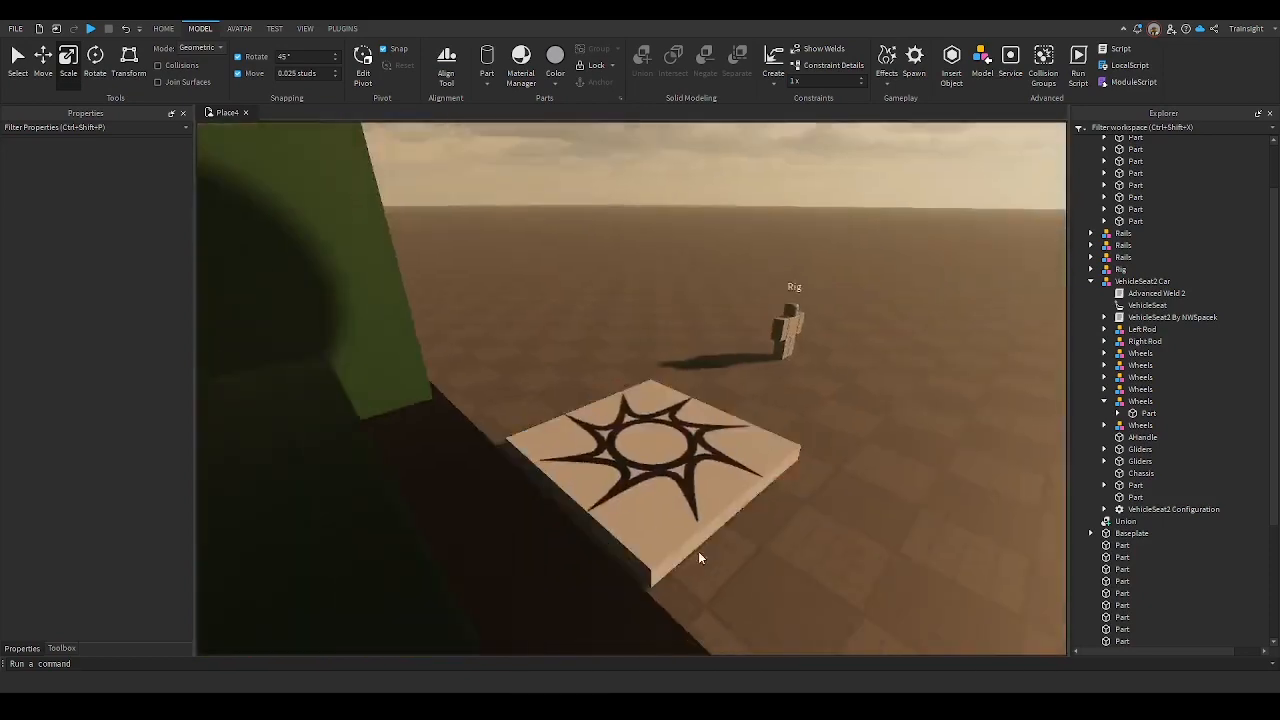
Select all the loose locomotive body parts, leaving out the rails, the leading truck model and the VehicleSeat2 Car
scroll(699, 557, down, 10)
right_drag(698, 554, 698, 554)
scroll(610, 350, down, 5)
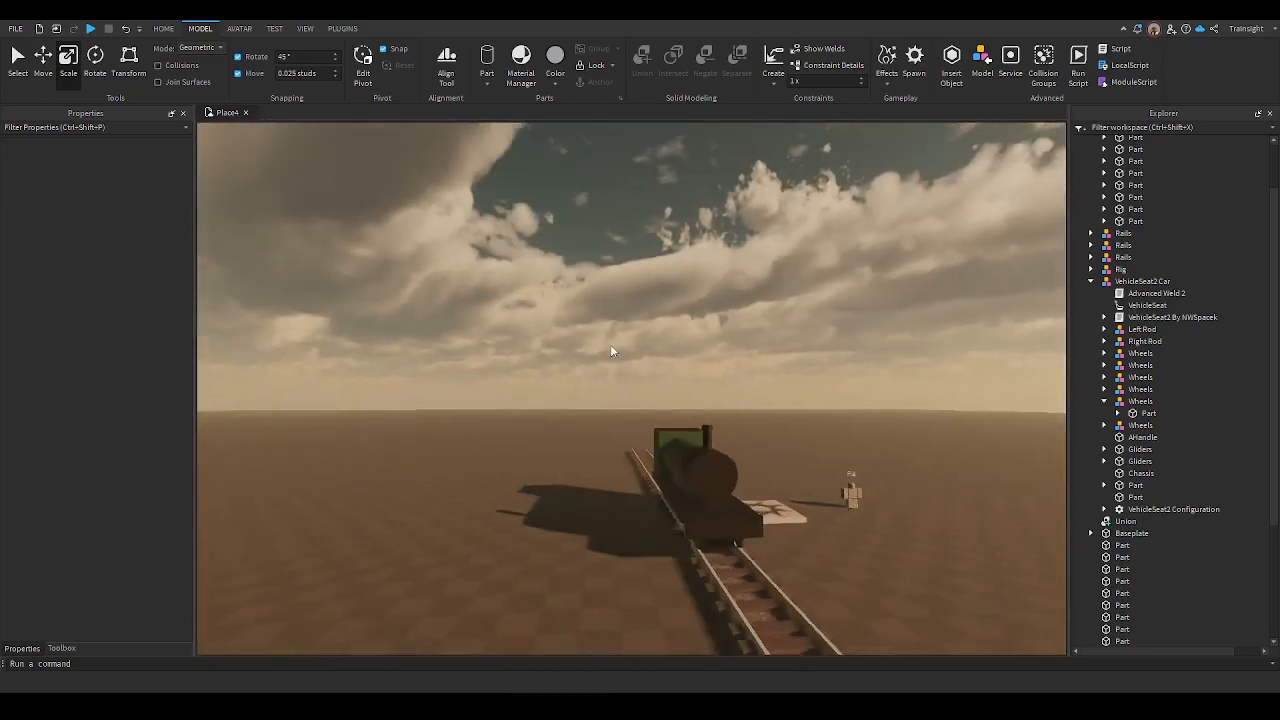
drag(609, 416, 720, 525)
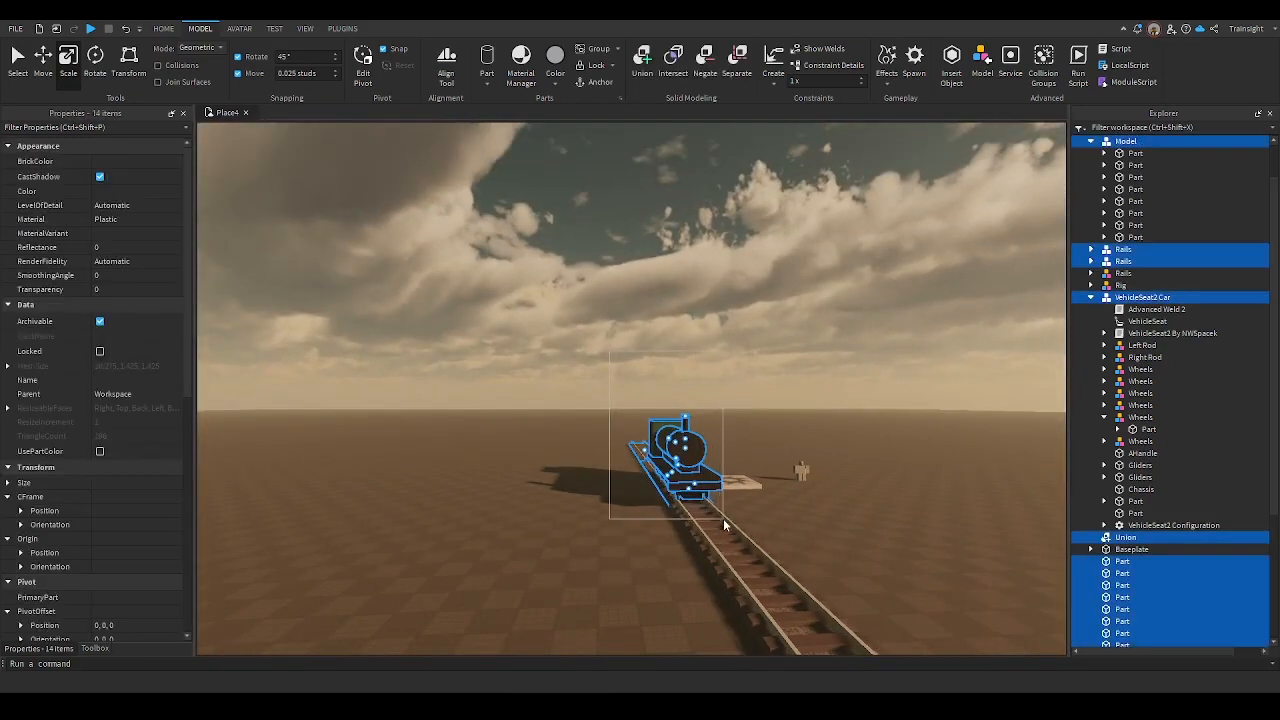
ctrl+click(646, 466)
ctrl+click(639, 450)
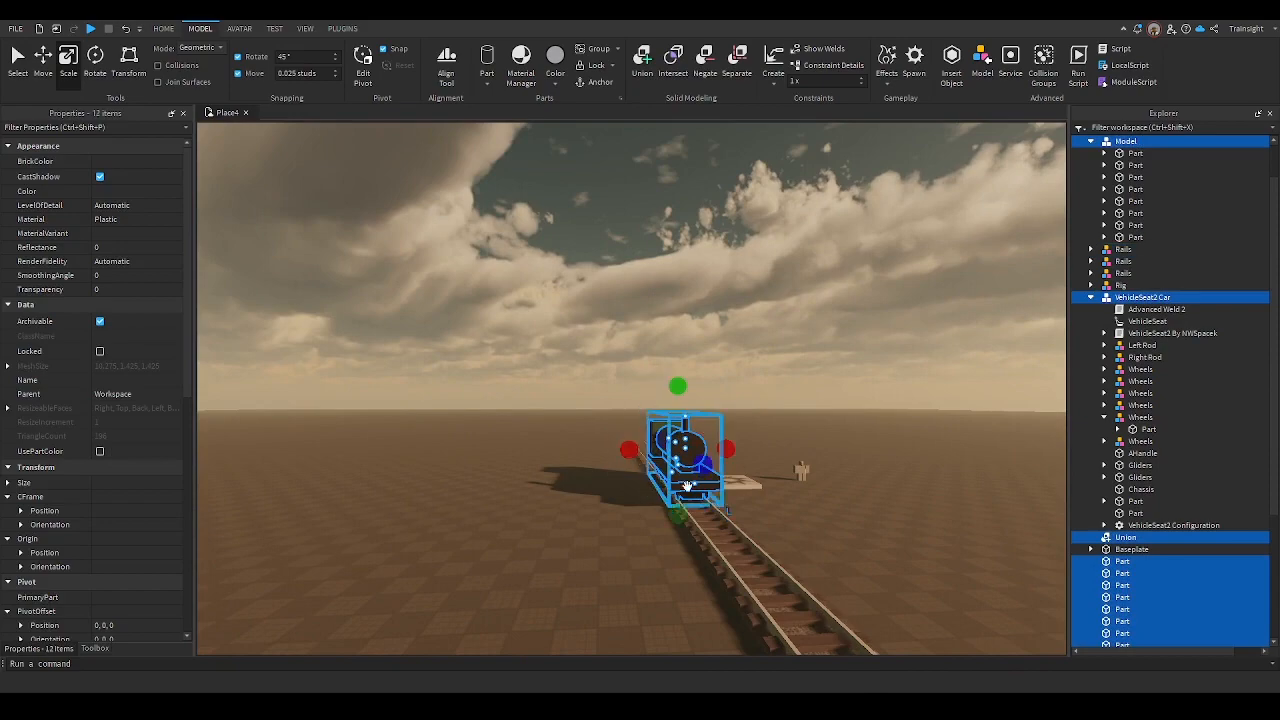
scroll(687, 486, up, 2)
right_drag(687, 486, 687, 486)
scroll(687, 486, up, 6)
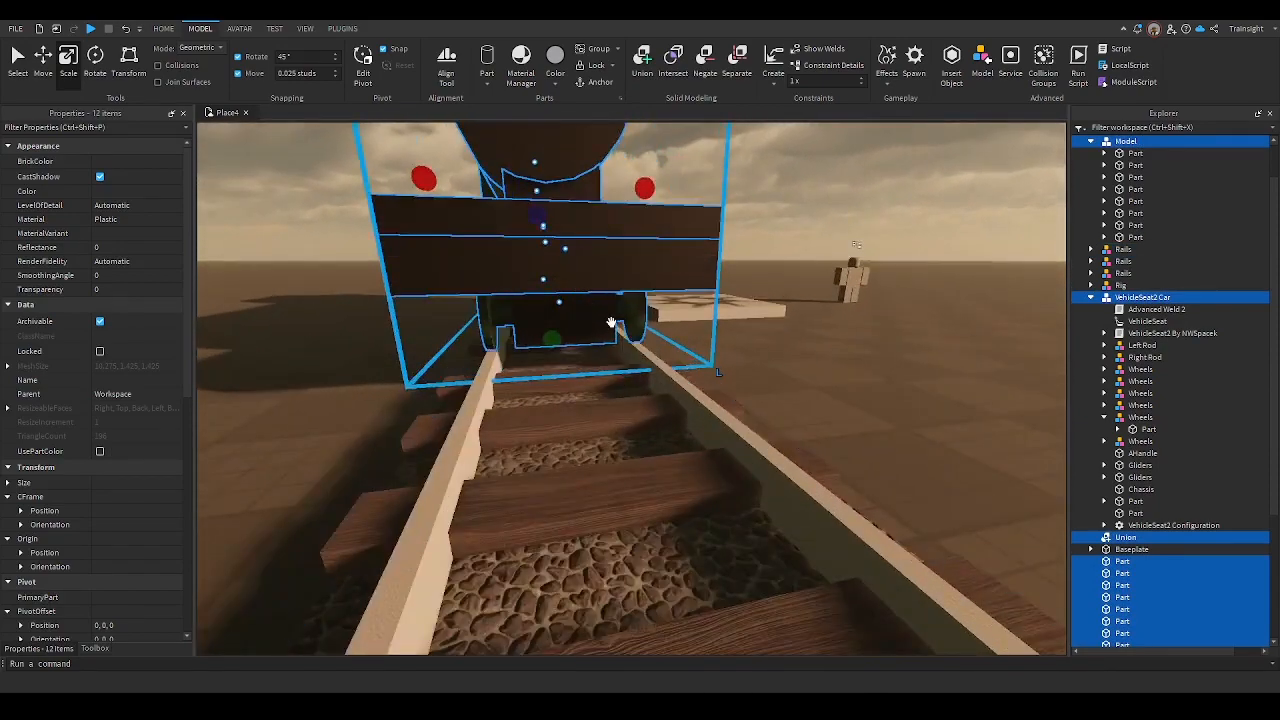
ctrl+click(612, 320)
right_drag(612, 320, 610, 320)
ctrl+click(588, 336)
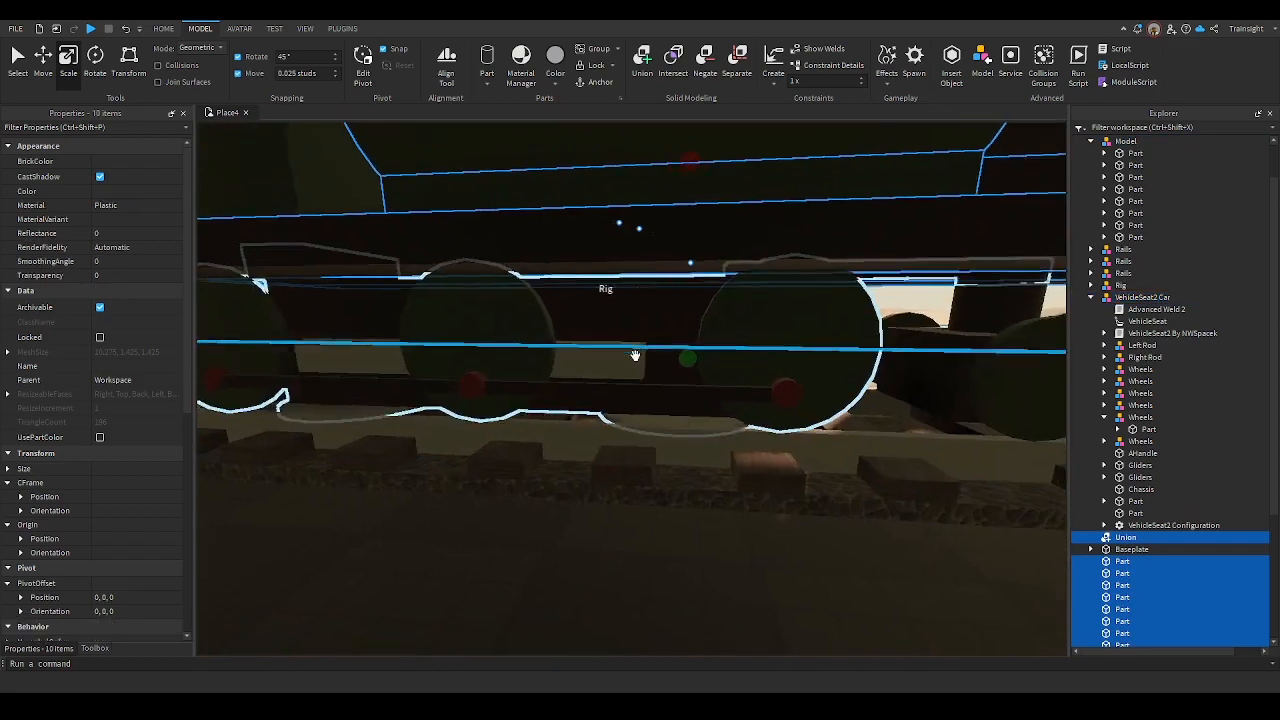
Turn off CanCollide for the selected locomotive body parts
scroll(645, 350, down, 6)
scroll(658, 336, down, 1)
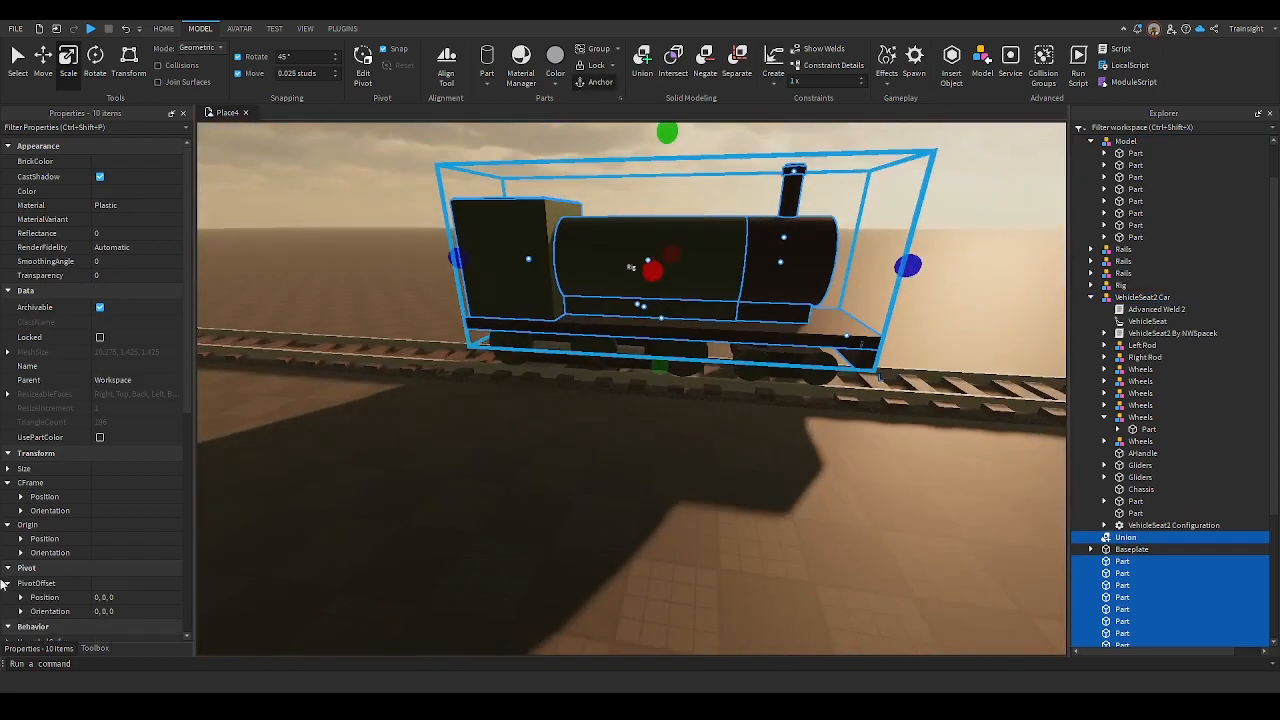
scroll(3, 585, down, 1)
drag(1123, 583, 1260, 413)
scroll(116, 519, down, 4)
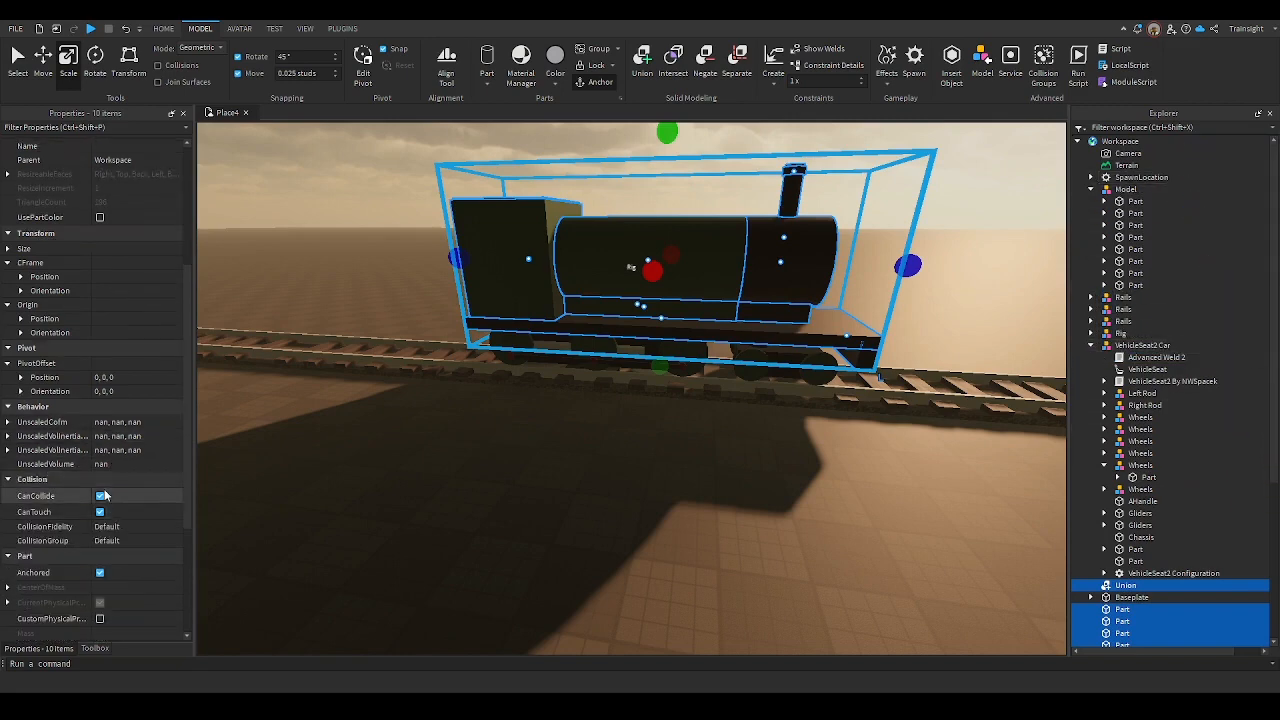
click(101, 497)
click(330, 521)
Switch the transform mode to Physical, select AHandle and both Gliders of the VehicleSeat2 Car, and set their Transparency to 1
key(w)
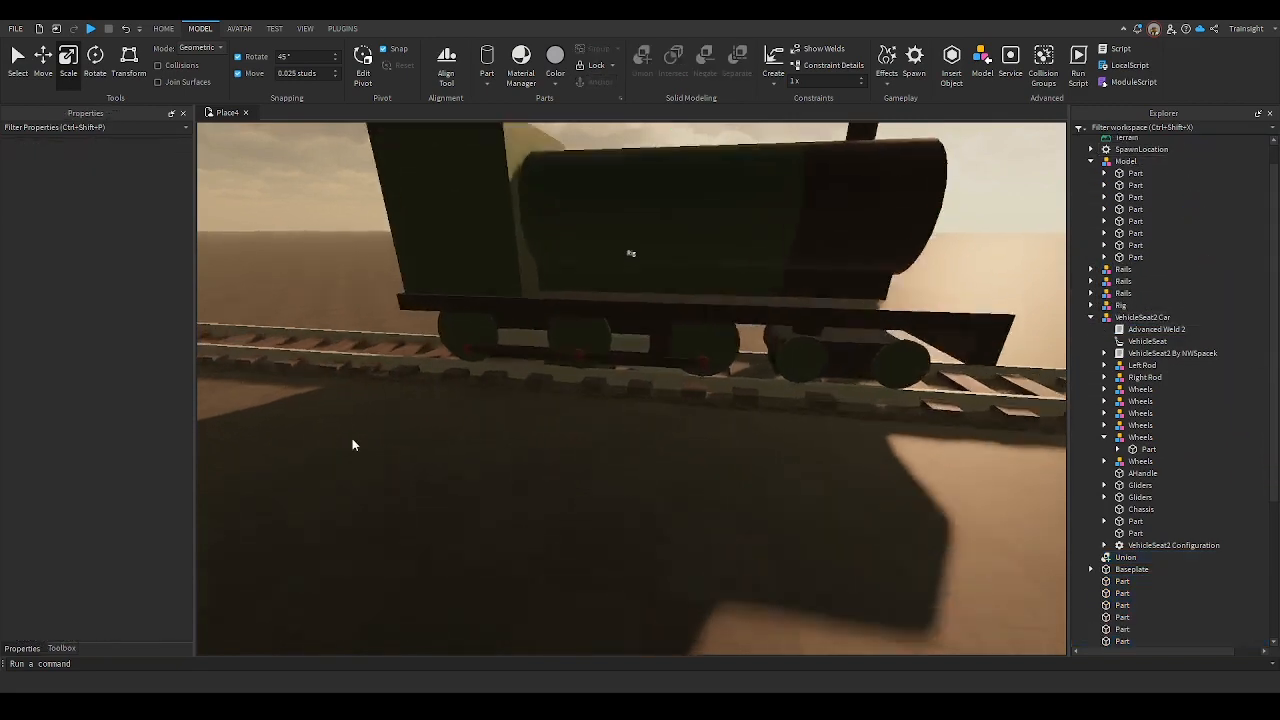
click(222, 76)
key(d)
right_drag(431, 417, 431, 417)
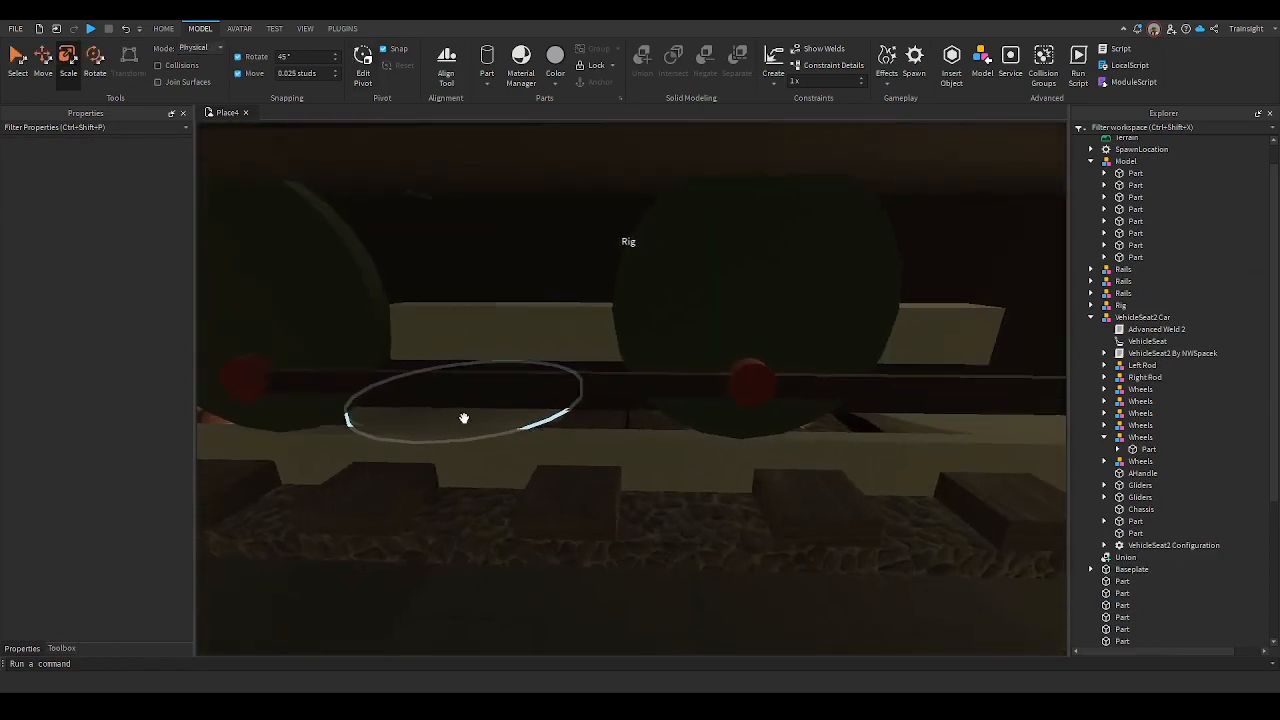
click(464, 418)
ctrl+click(499, 321)
right_drag(499, 321, 554, 320)
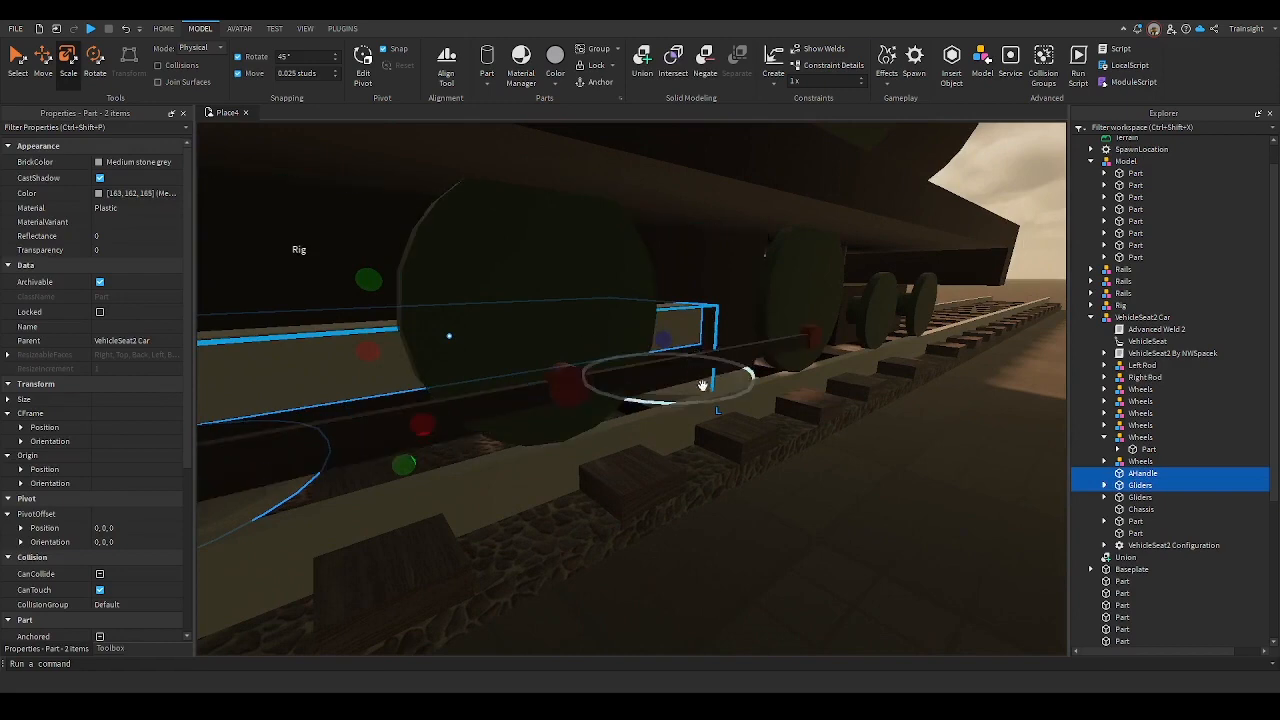
ctrl+click(704, 388)
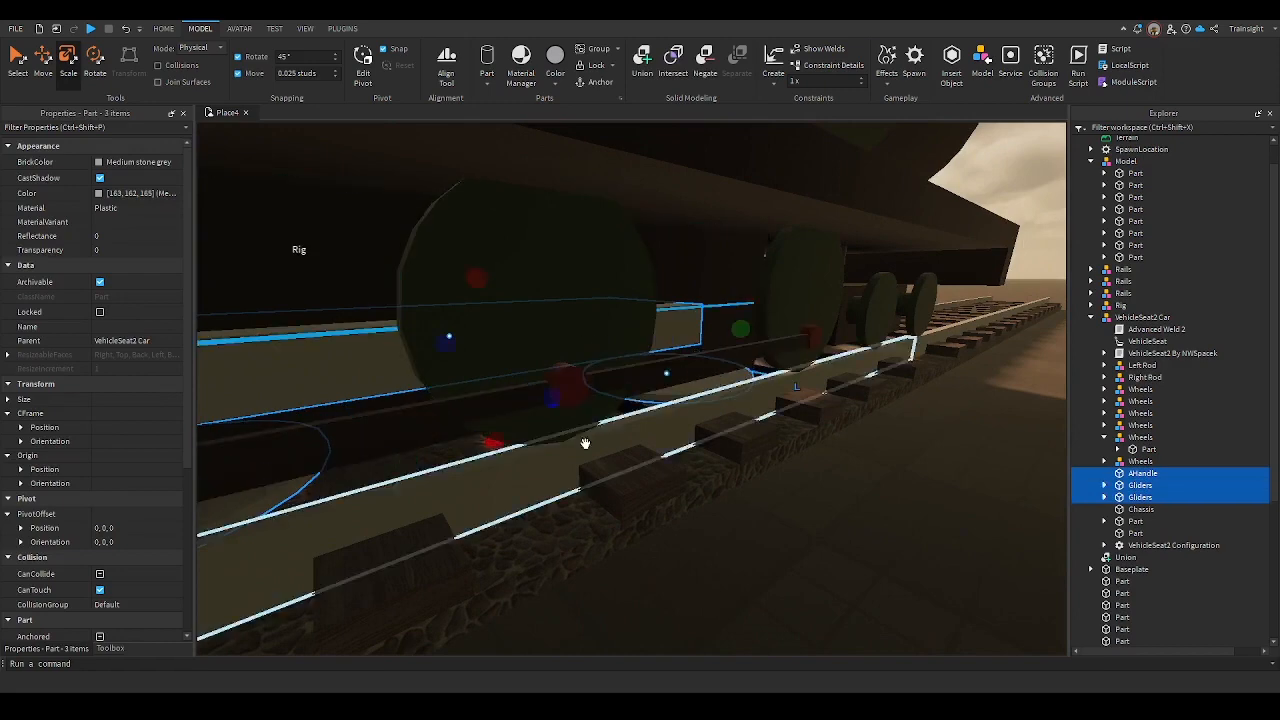
click(112, 250)
text(1)
key(Return)
click(673, 593)
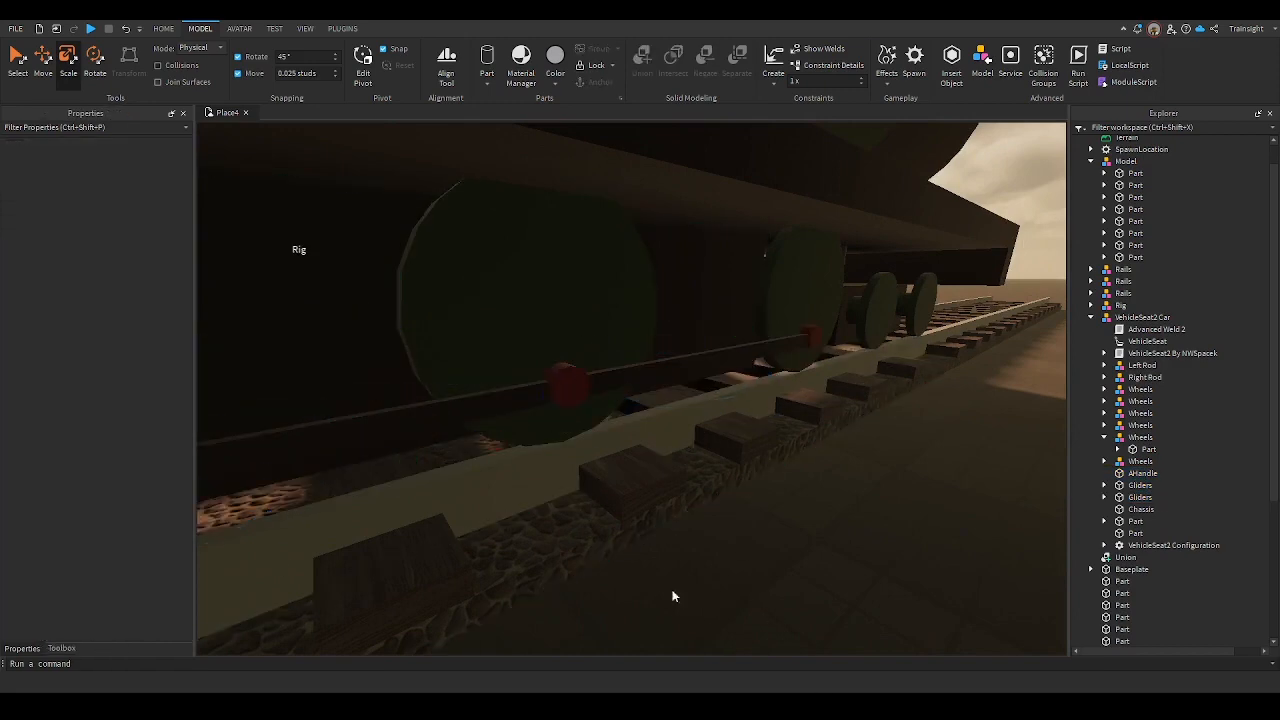
Return the transform mode to Geometric
scroll(521, 605, down, 6)
scroll(521, 605, up, 4)
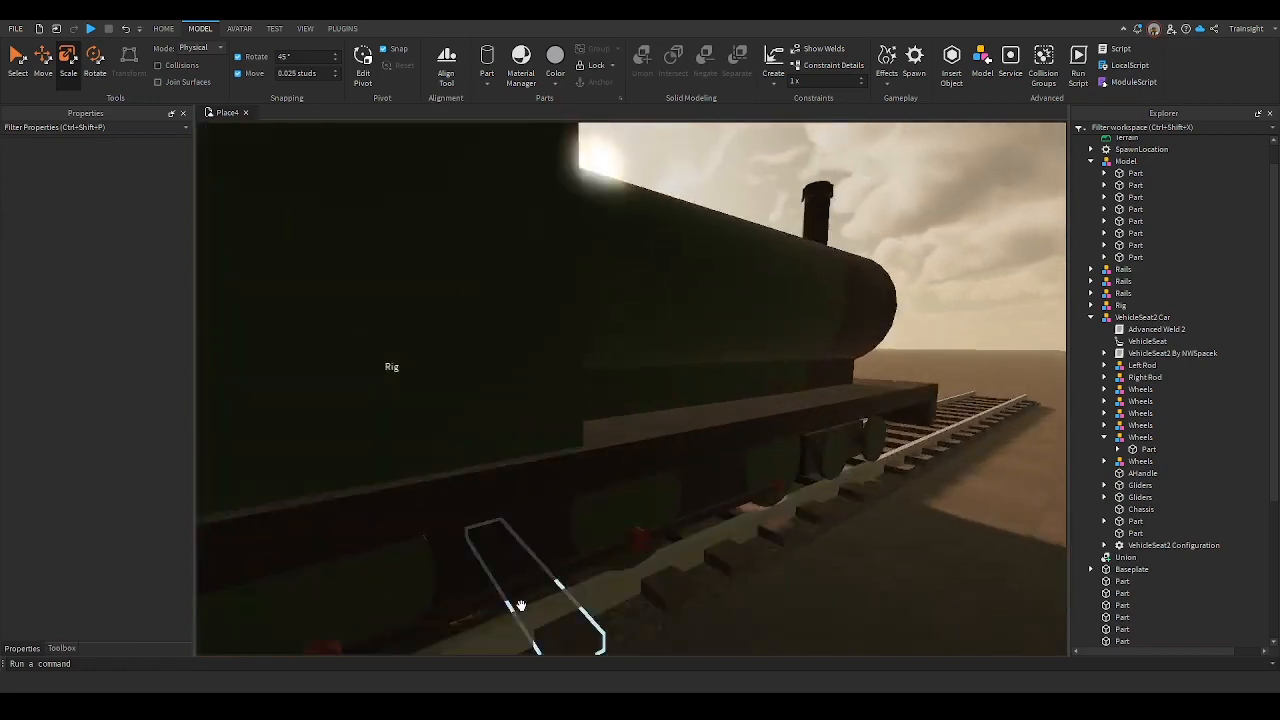
right_drag(521, 605, 521, 605)
right_drag(1030, 592, 1030, 592)
scroll(679, 580, down, 3)
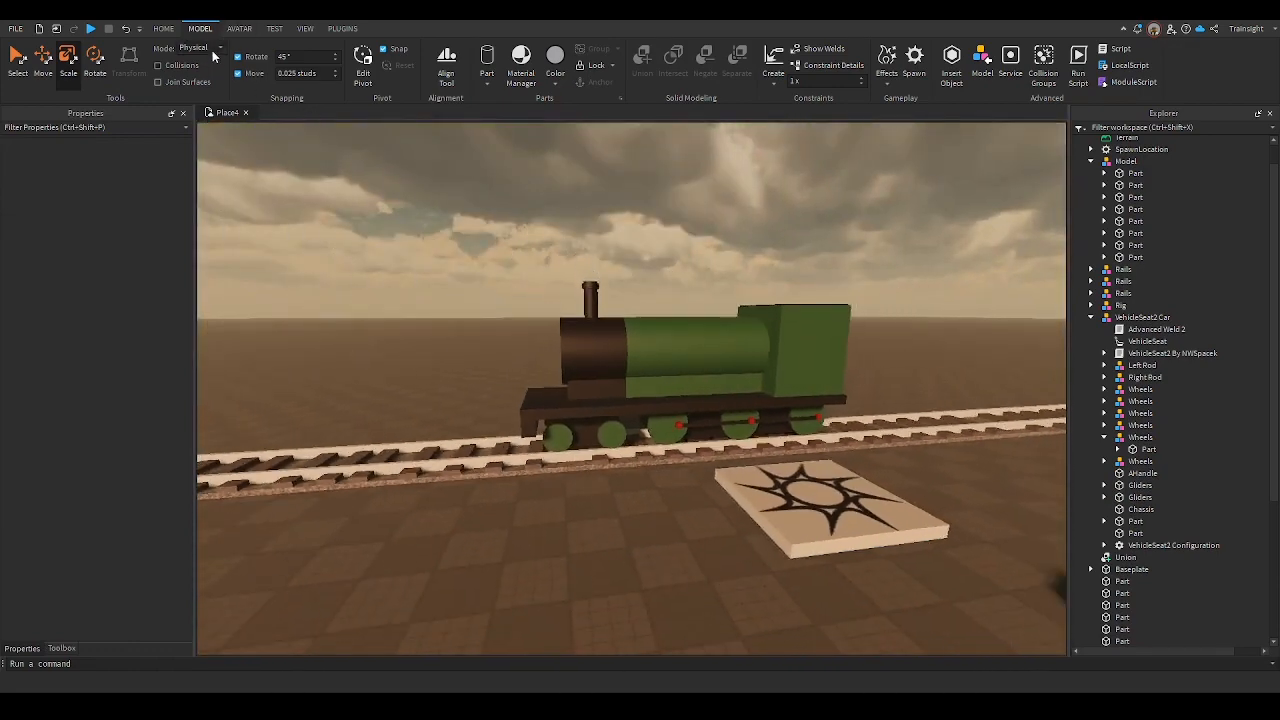
click(615, 462)
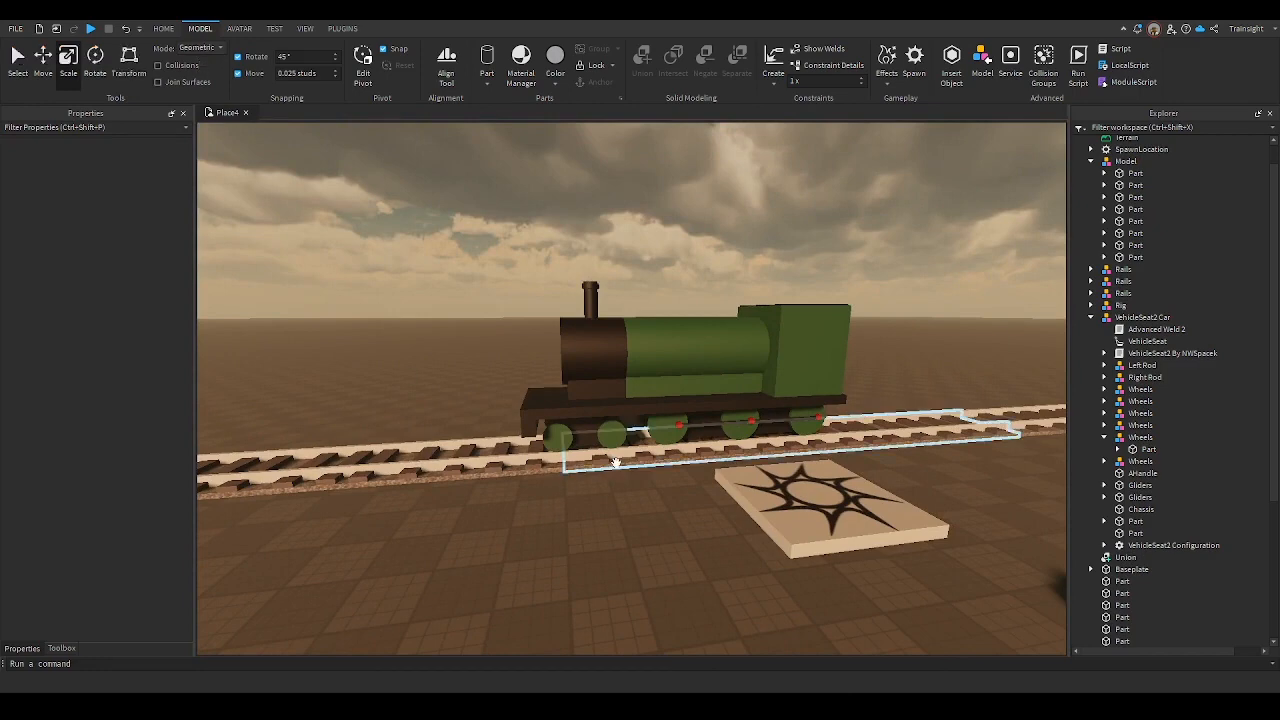
Playtest the place by driving the locomotive along the rails, viewing it from the side, and end the test
click(91, 32)
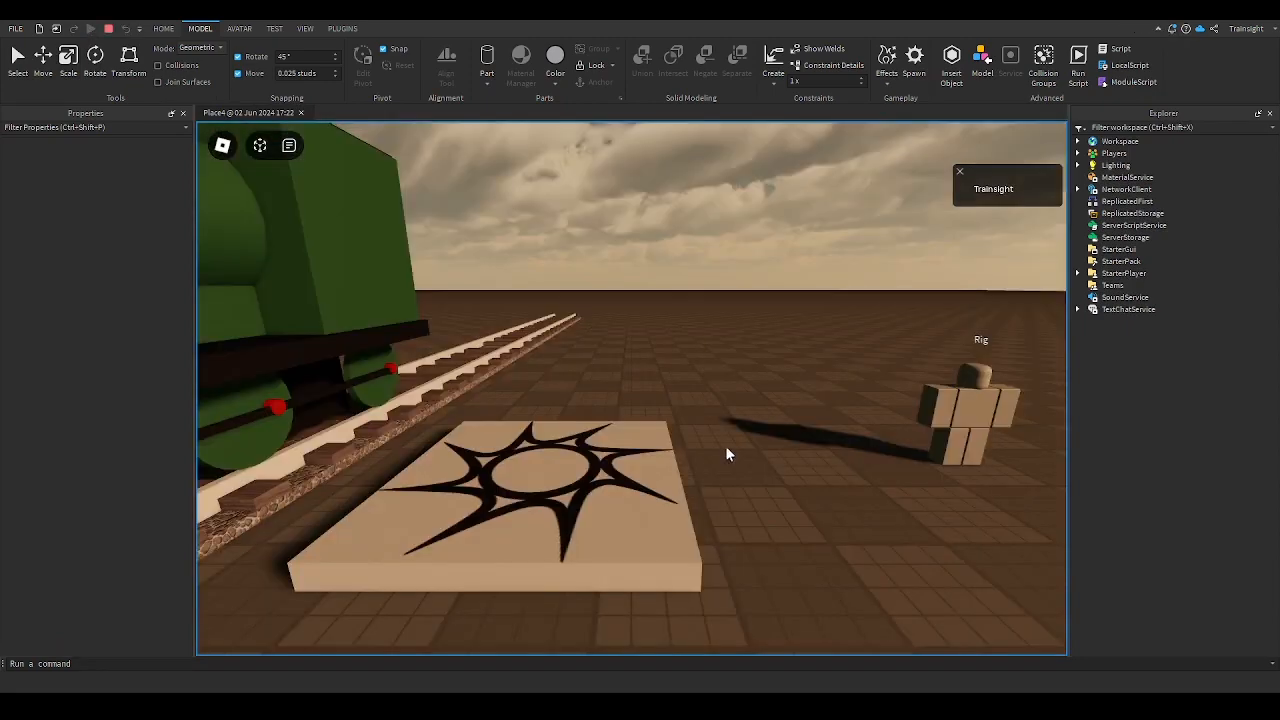
scroll(768, 473, down, 3)
scroll(781, 507, up, 2)
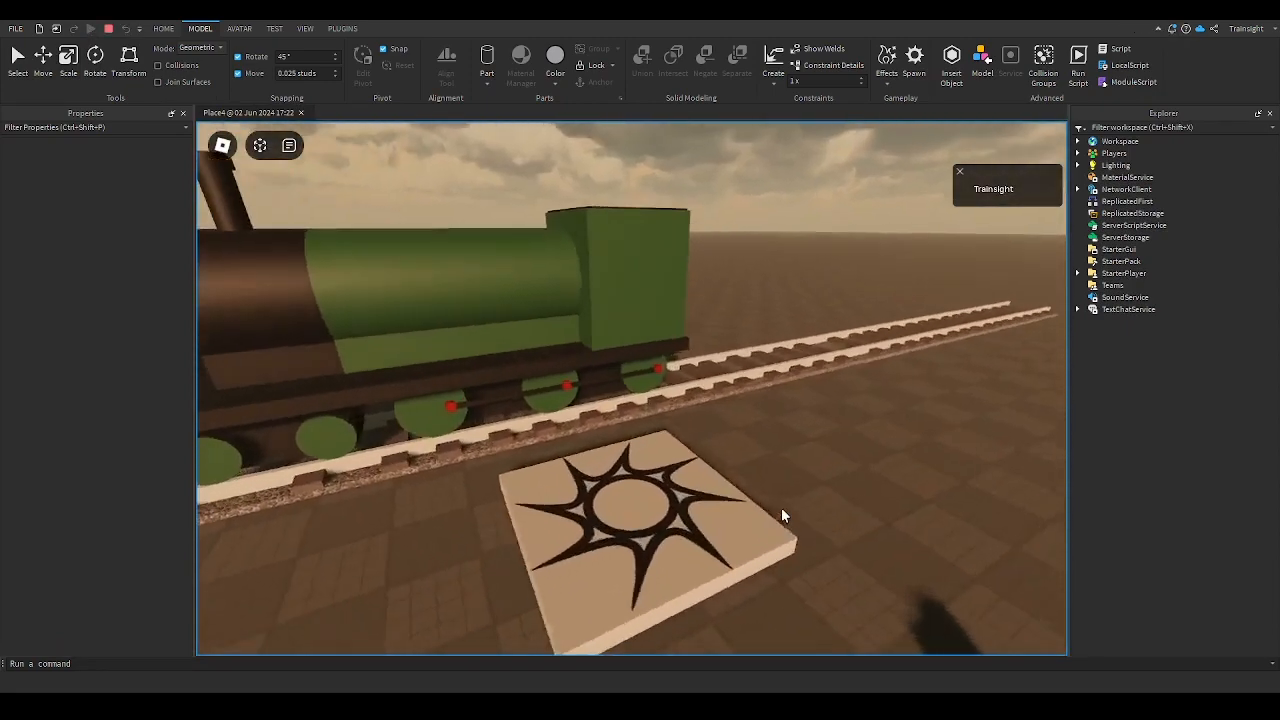
key(w)
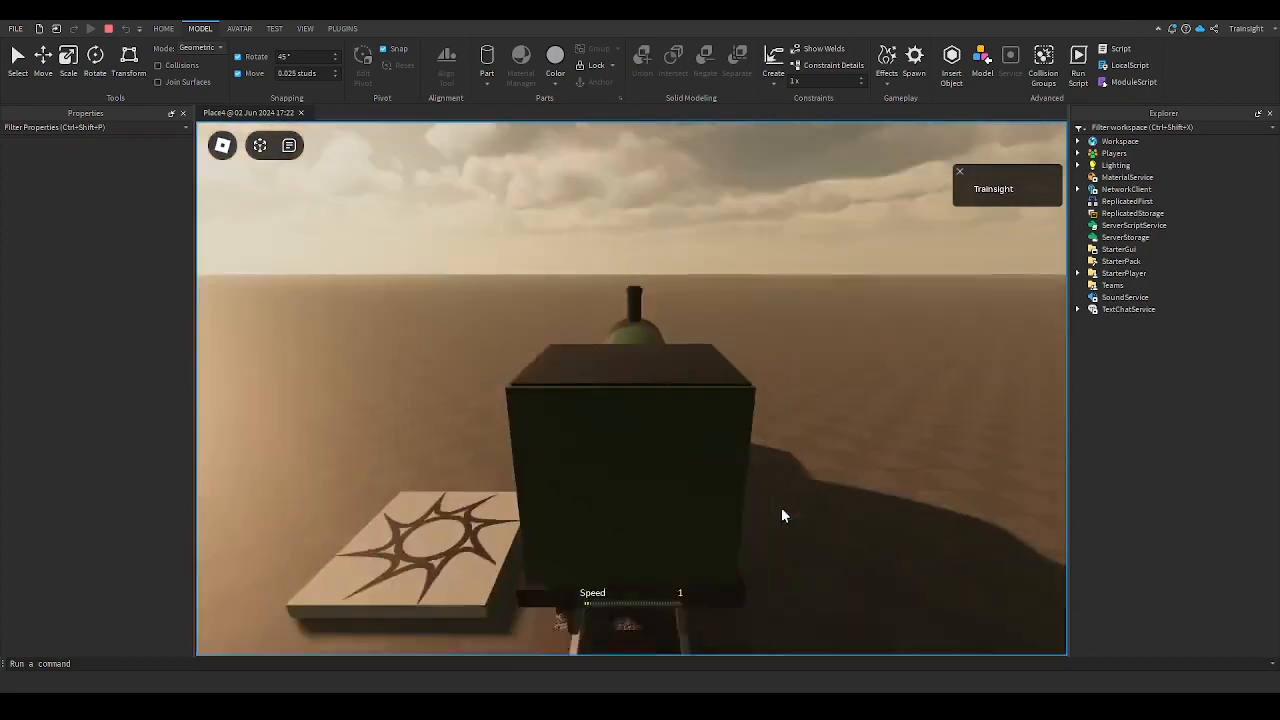
right_drag(781, 507, 787, 493)
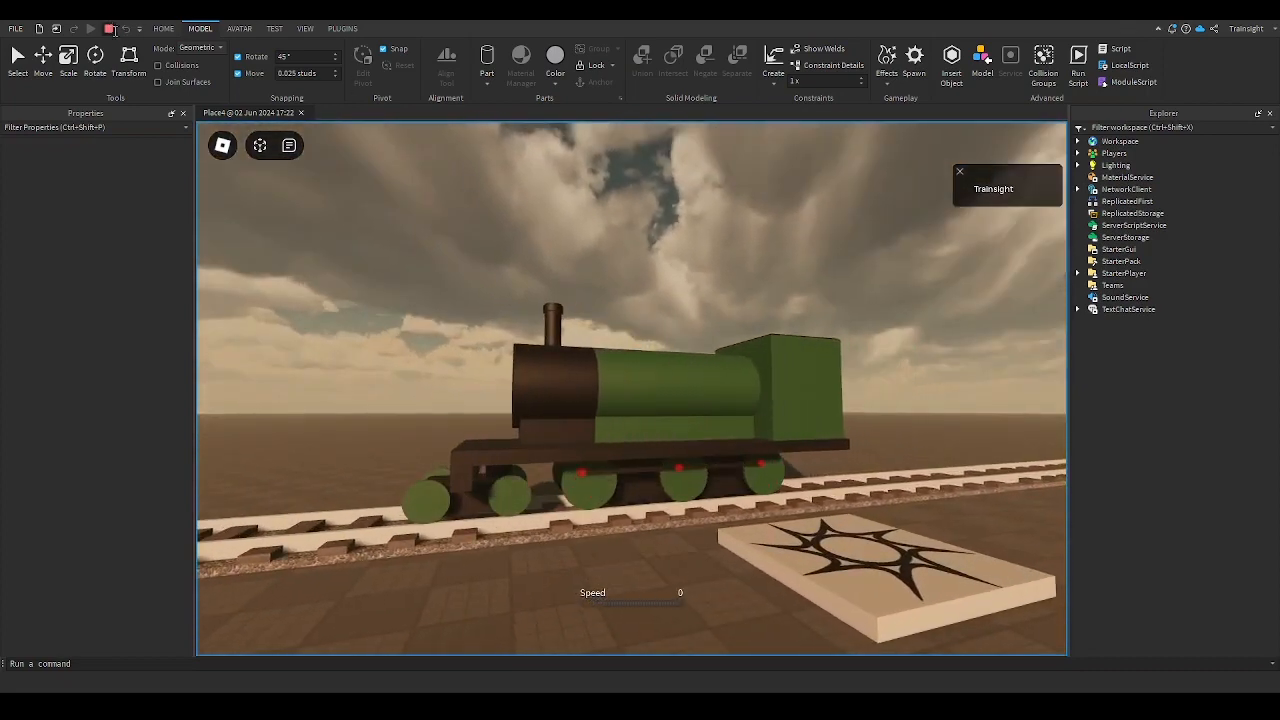
click(110, 28)
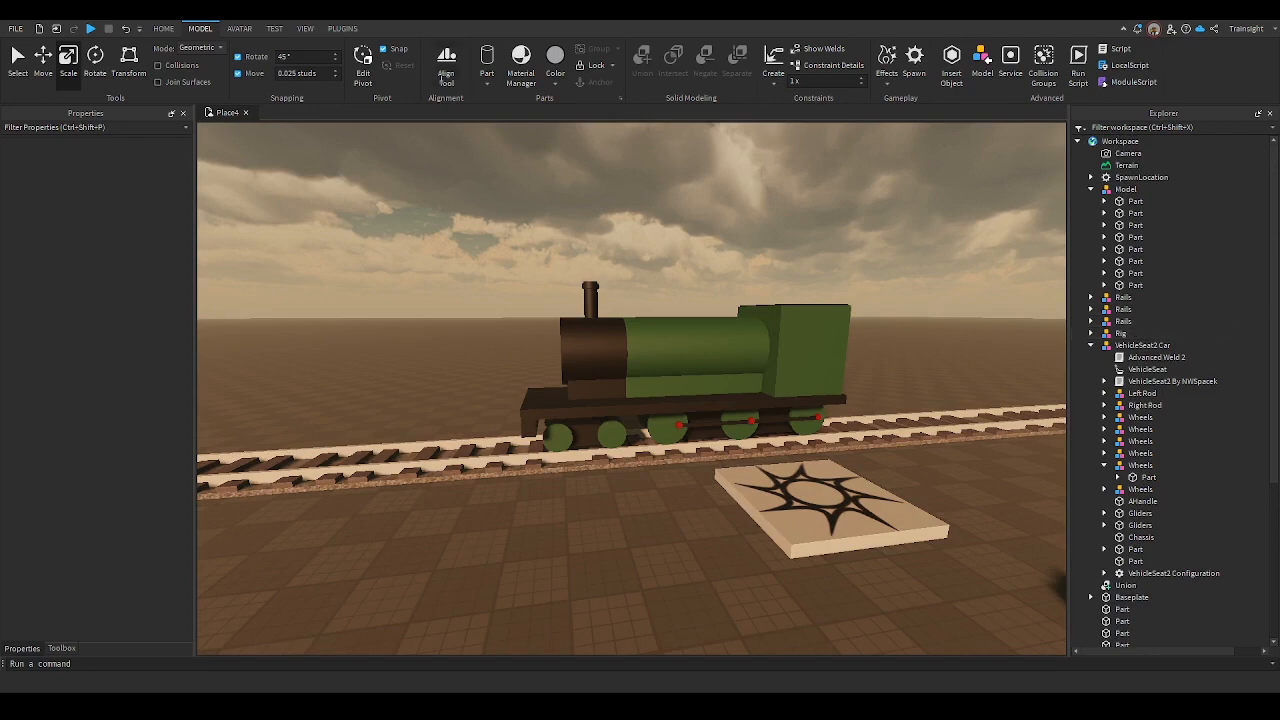
Select the loose body parts and chimney union, excluding the truck Model, and parent them to the VehicleSeat2 Car
drag(424, 304, 869, 458)
ctrl+click(894, 432)
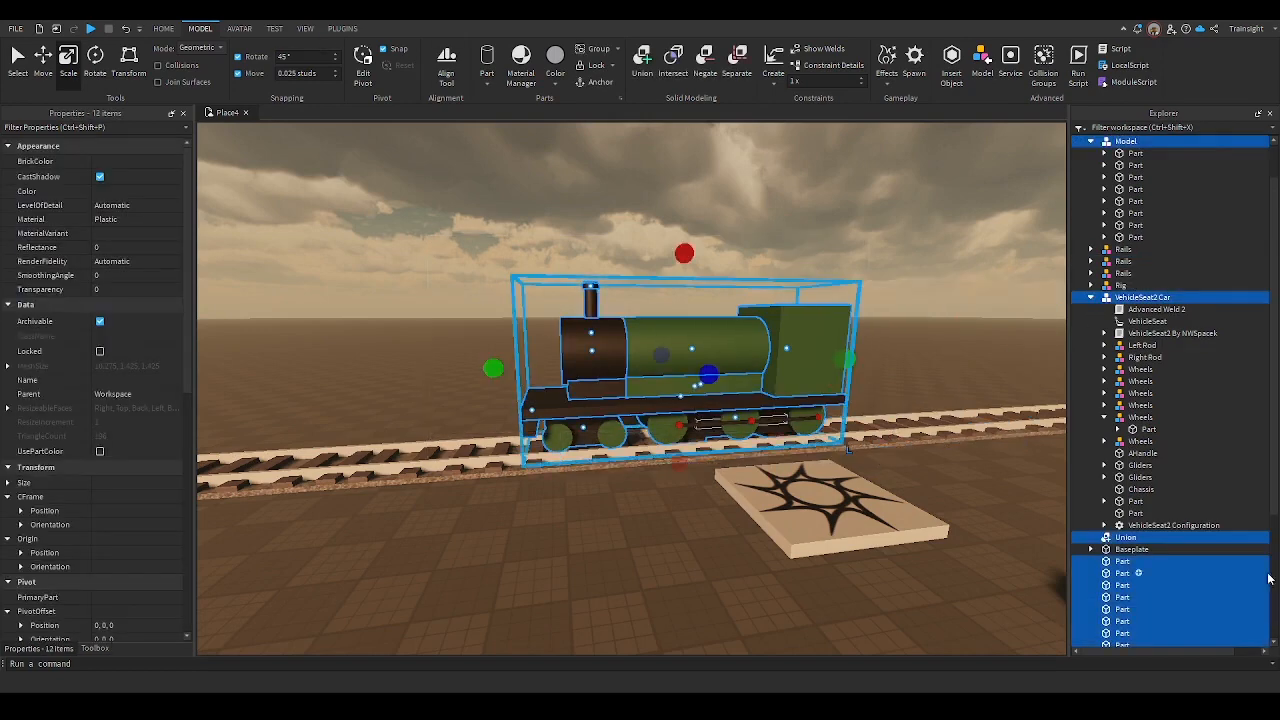
ctrl+click(1115, 300)
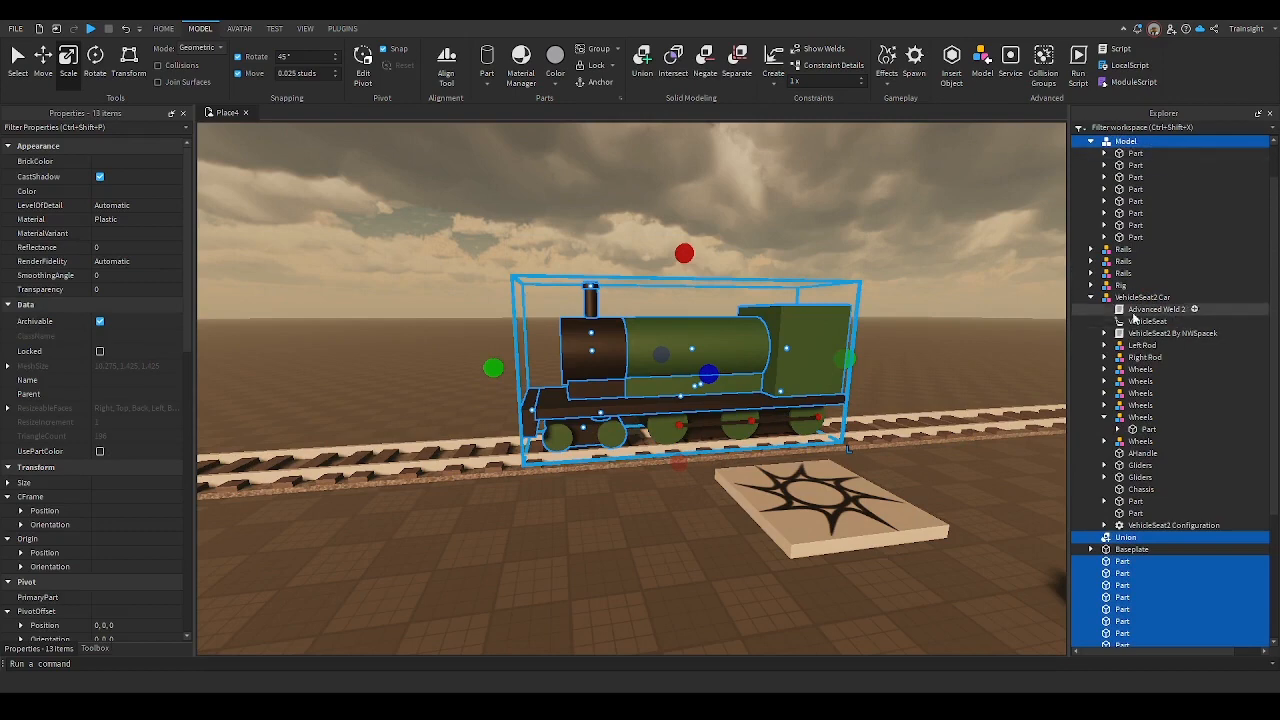
ctrl+click(610, 442)
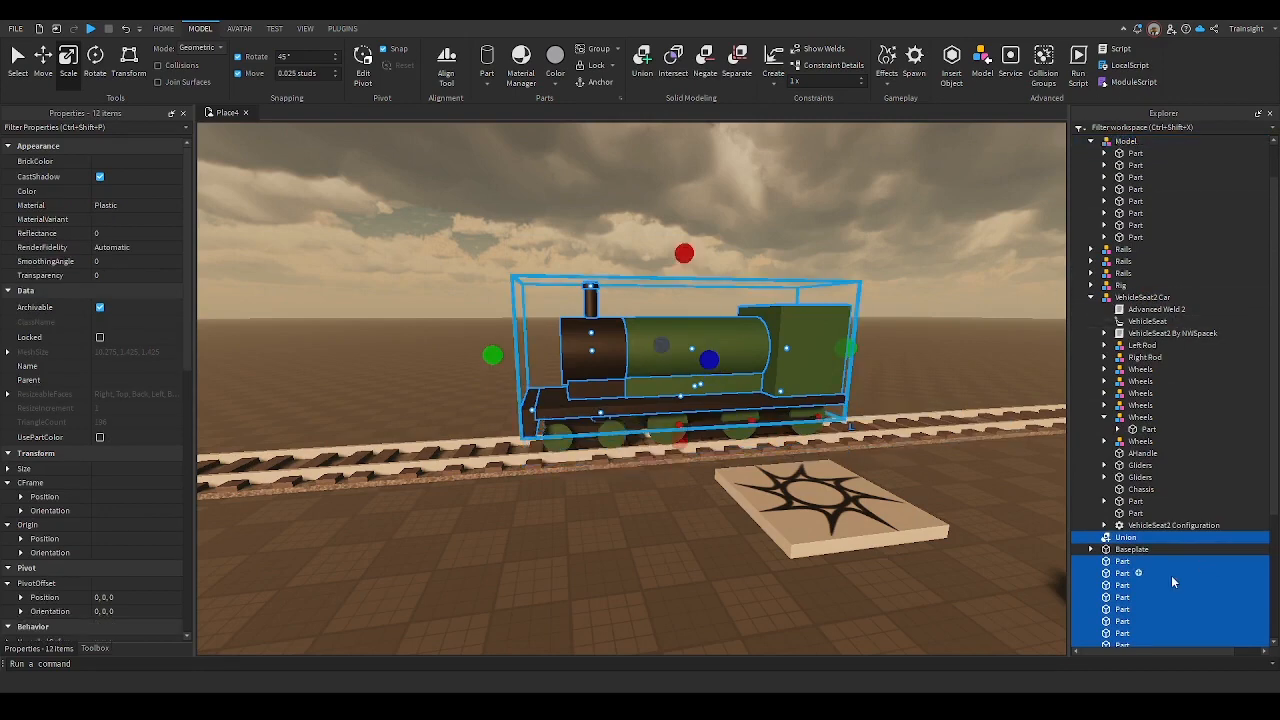
drag(1173, 580, 1174, 300)
Search the Toolbox images for "thomas face"
click(589, 533)
right_drag(550, 500, 553, 500)
key(a)
click(62, 648)
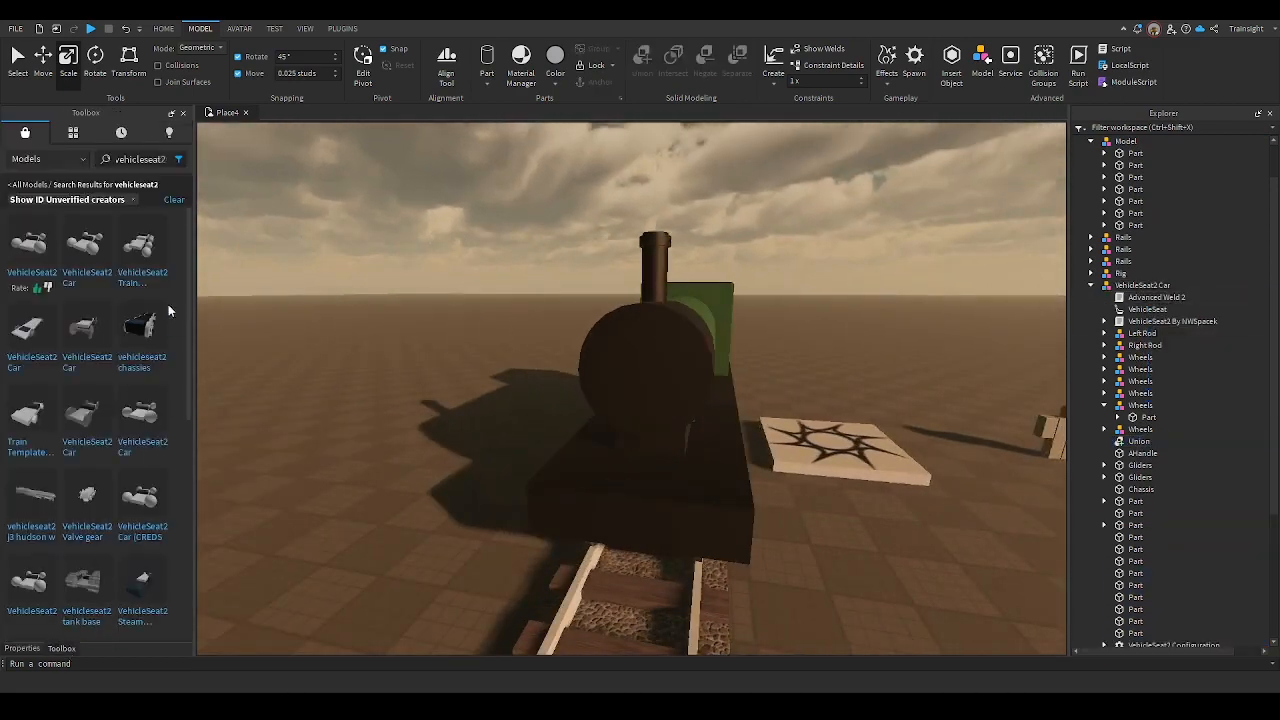
click(61, 163)
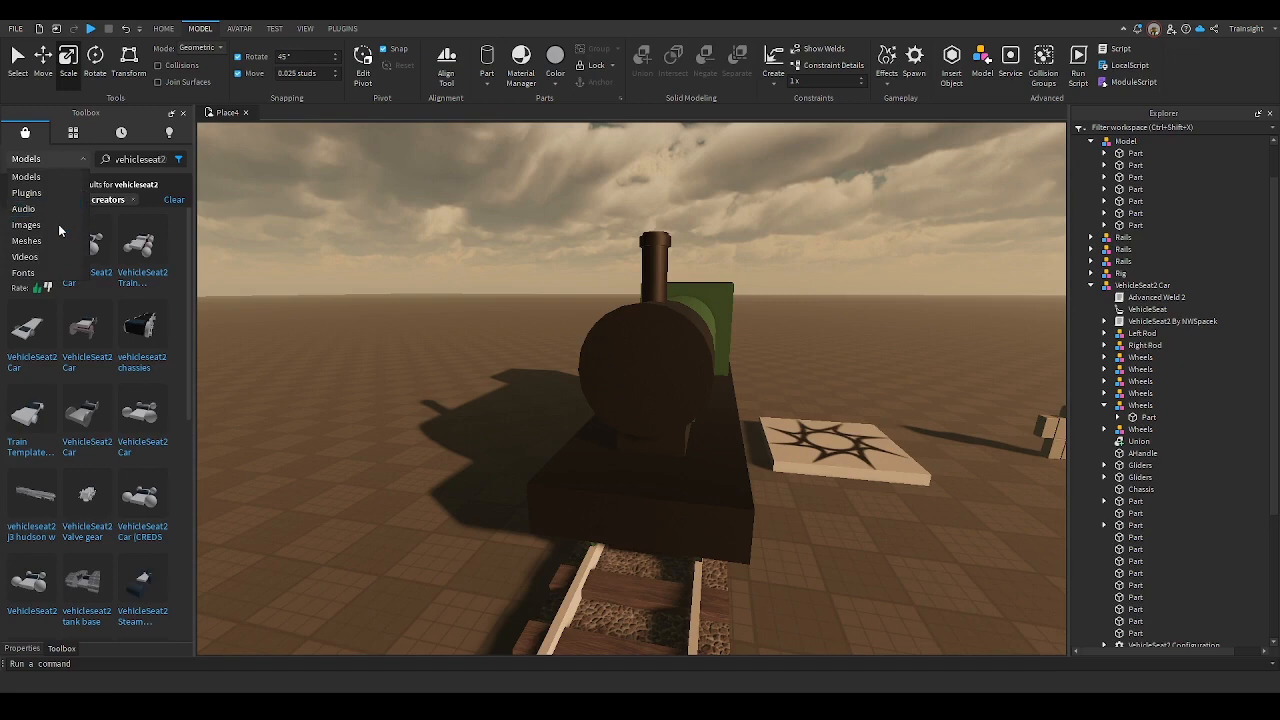
click(30, 225)
click(163, 160)
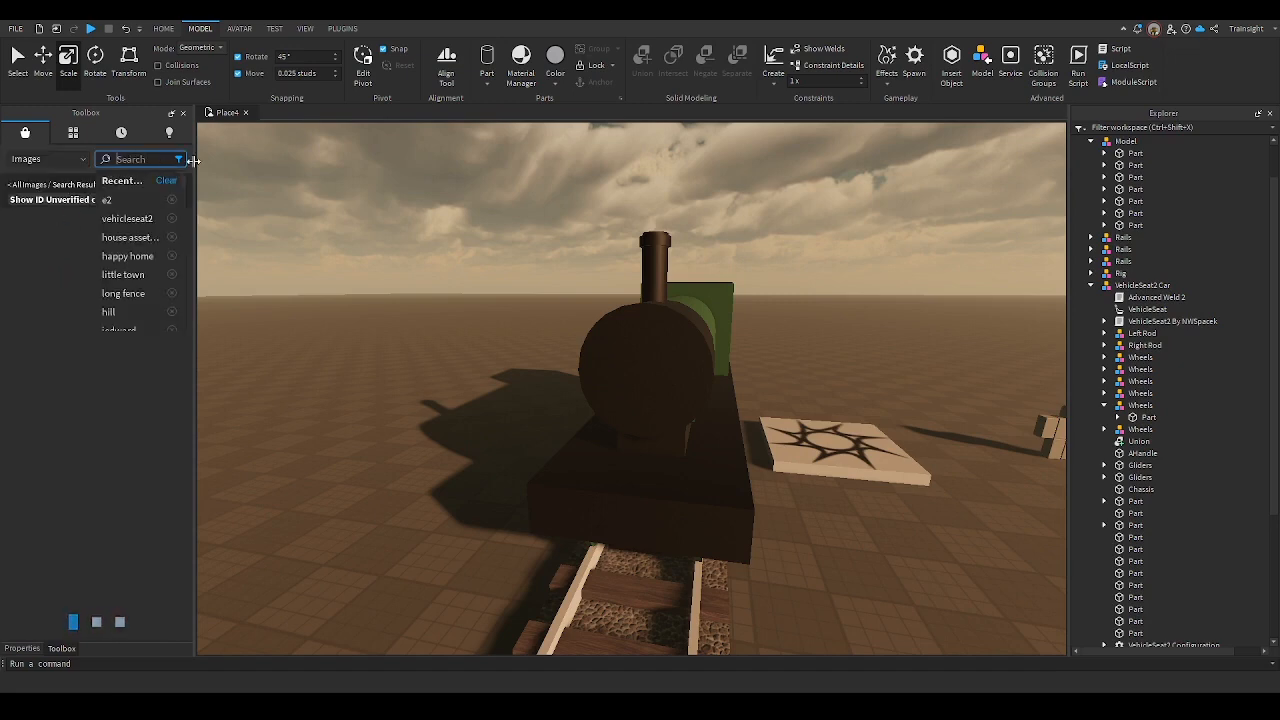
text(thomas face)
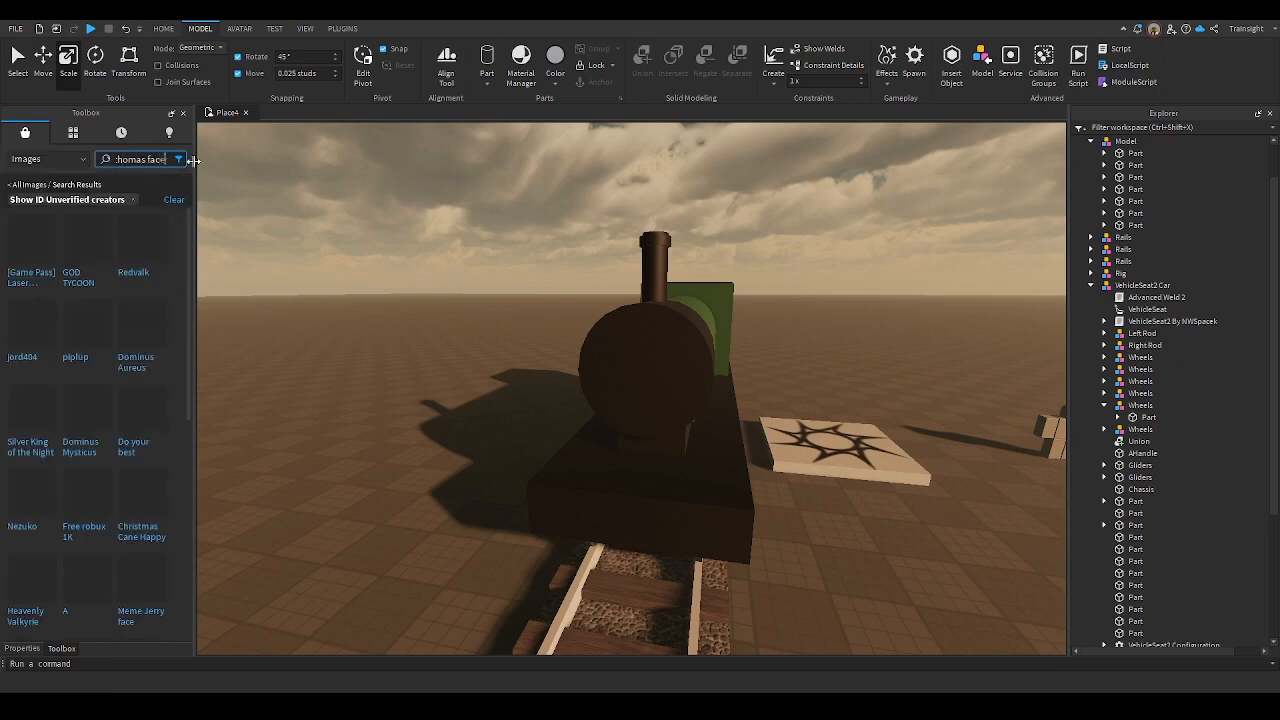
key(Return)
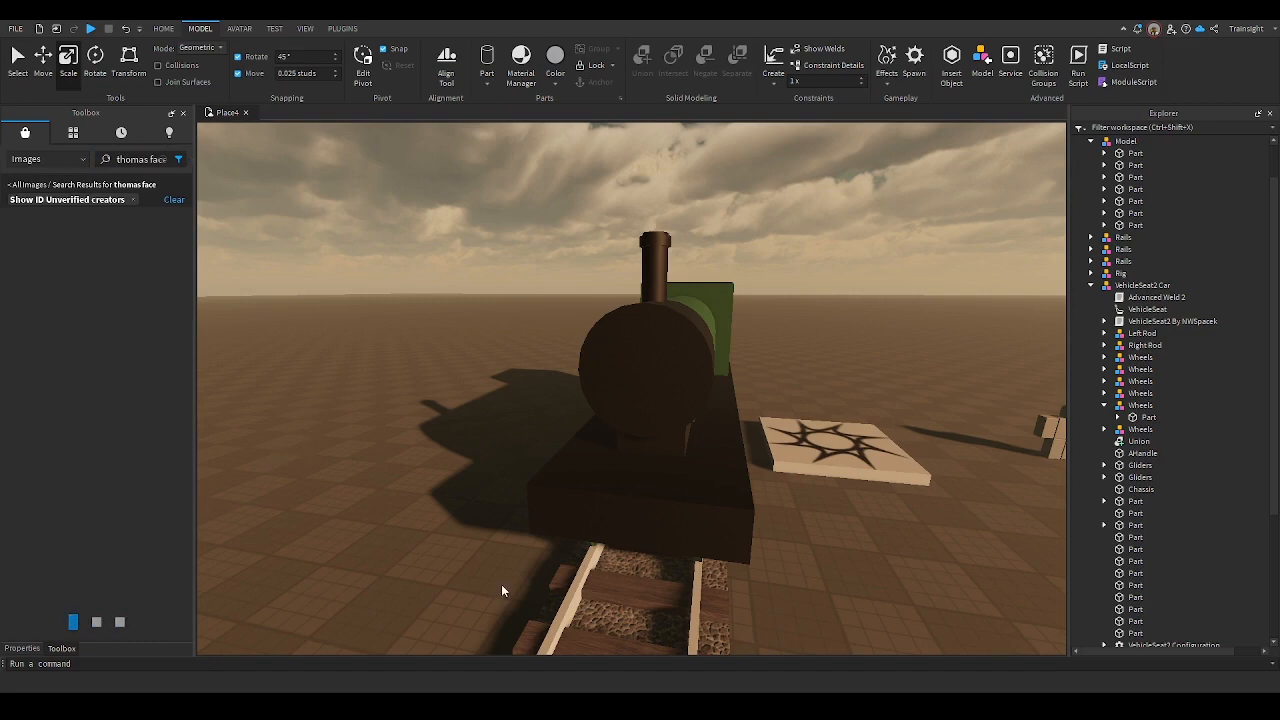
right_drag(501, 584, 525, 546)
scroll(506, 578, up, 2)
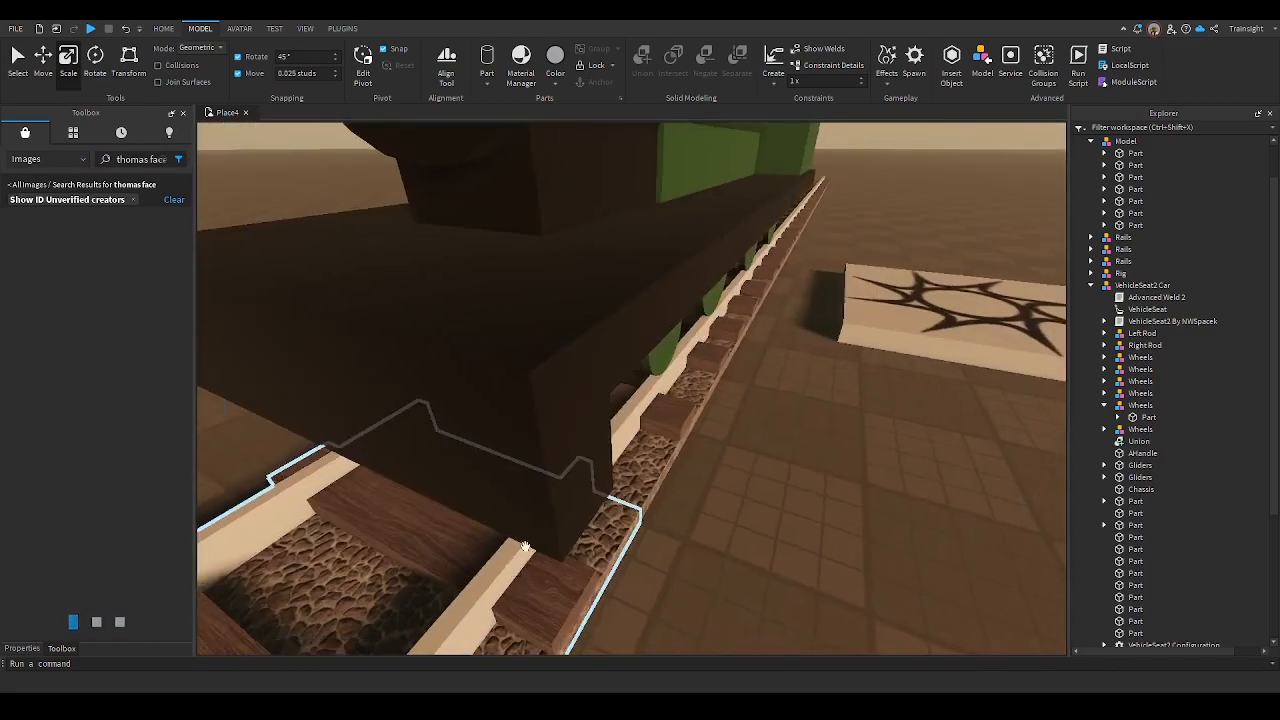
scroll(525, 546, down, 3)
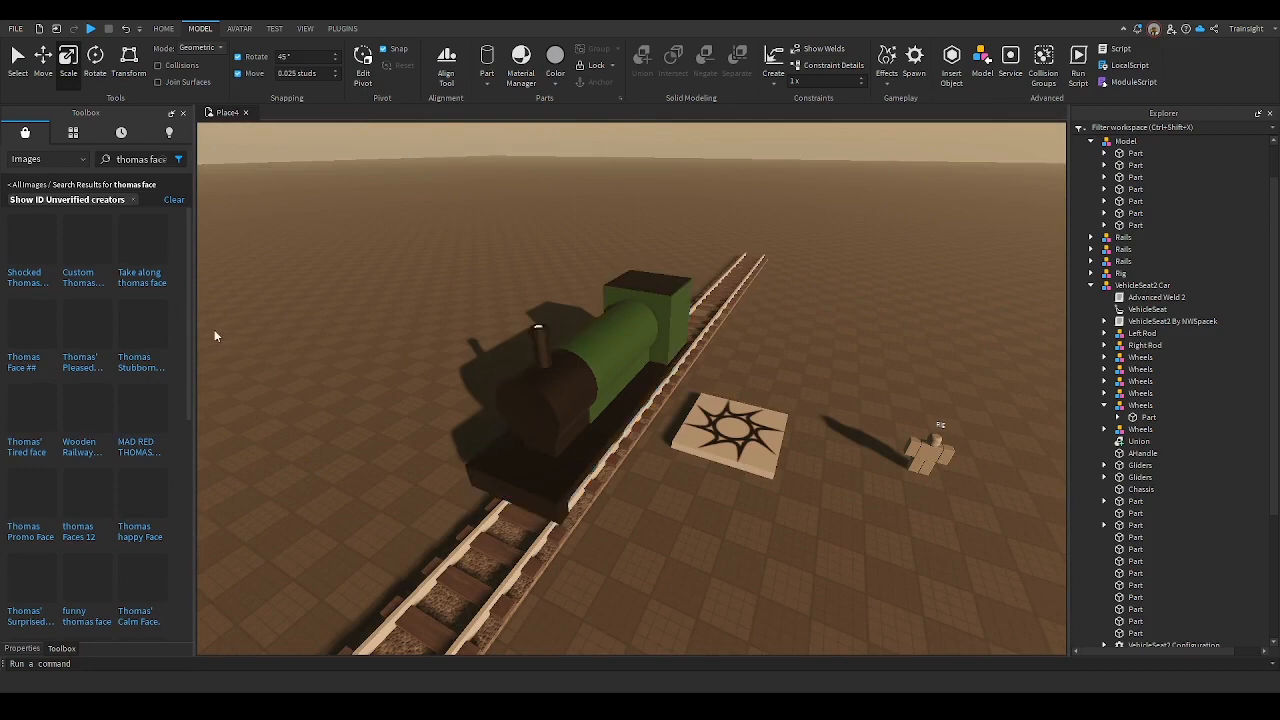
click(144, 334)
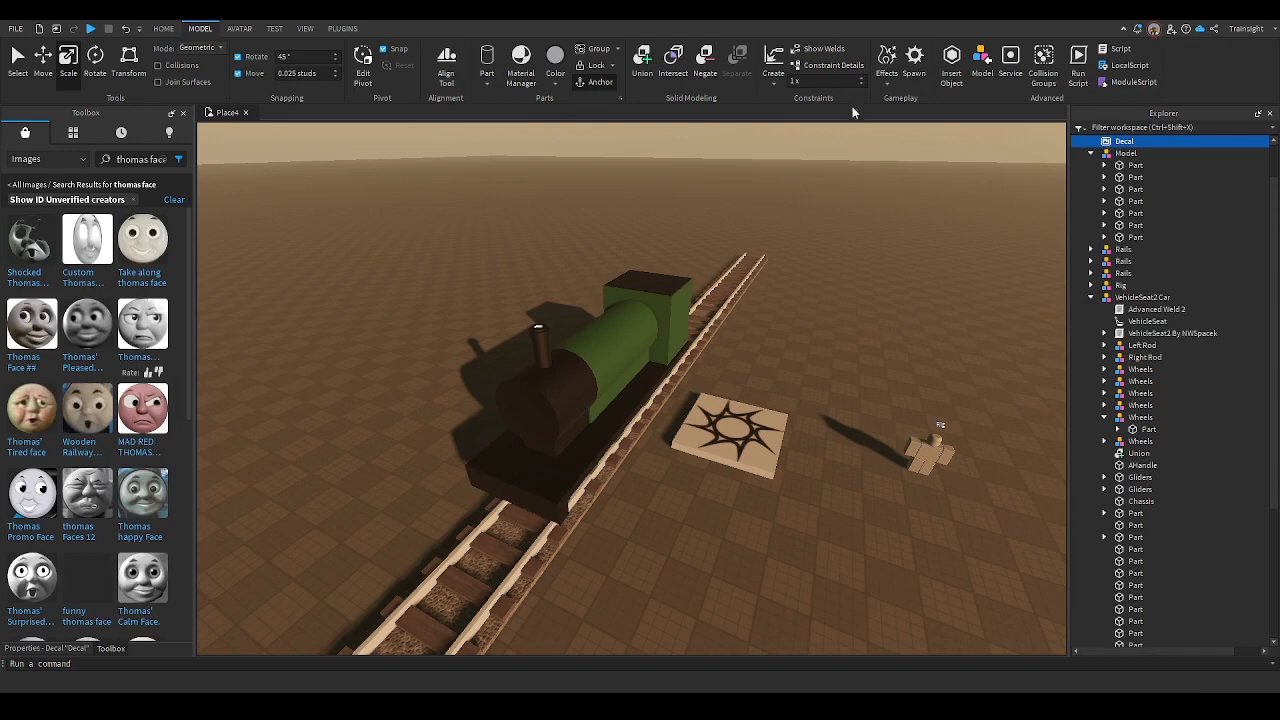
key(Delete)
Apply the grinning "Wooden Railway" Thomas face image as a decal on the front of the locomotive's brown smokebox cylinder
scroll(44, 476, down, 4)
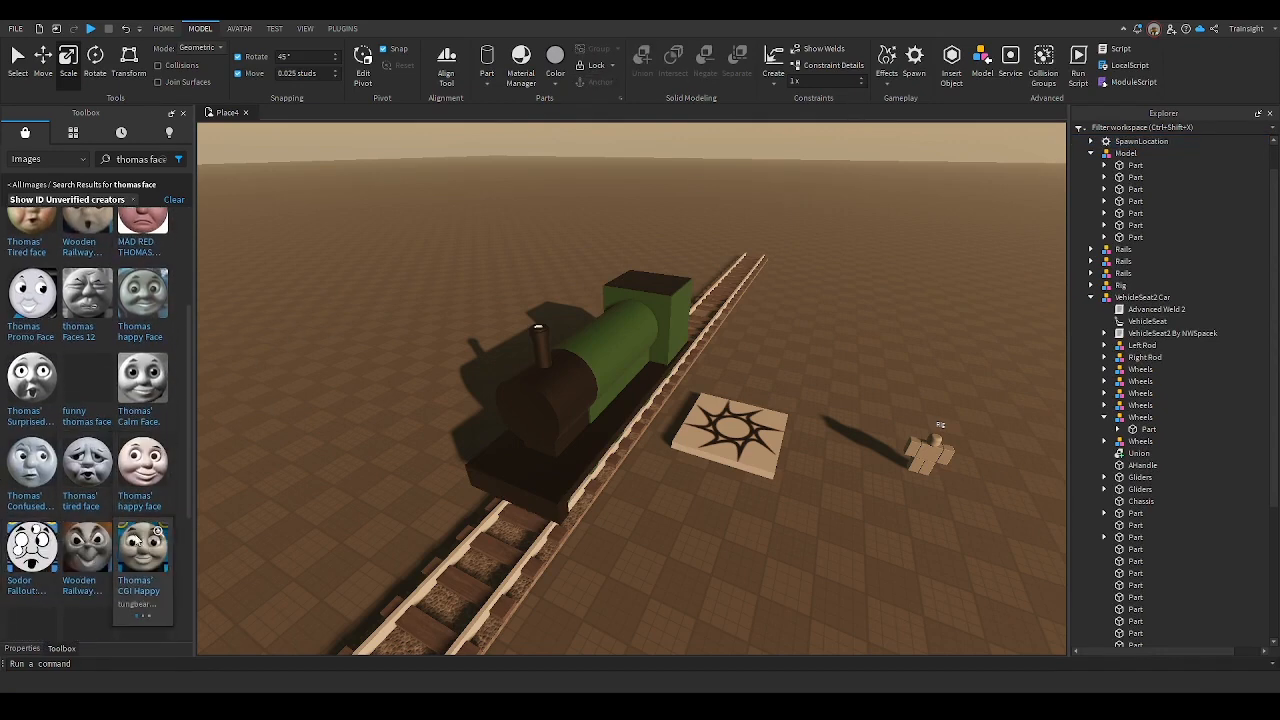
click(86, 557)
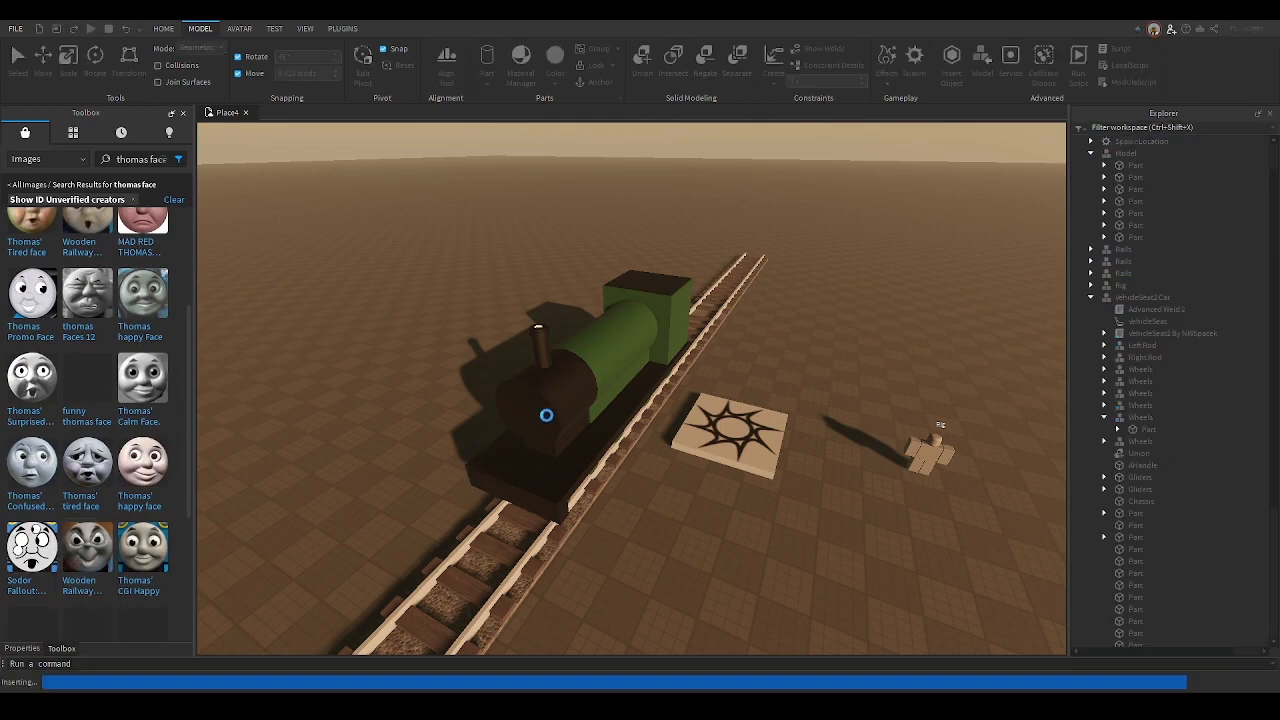
click(523, 419)
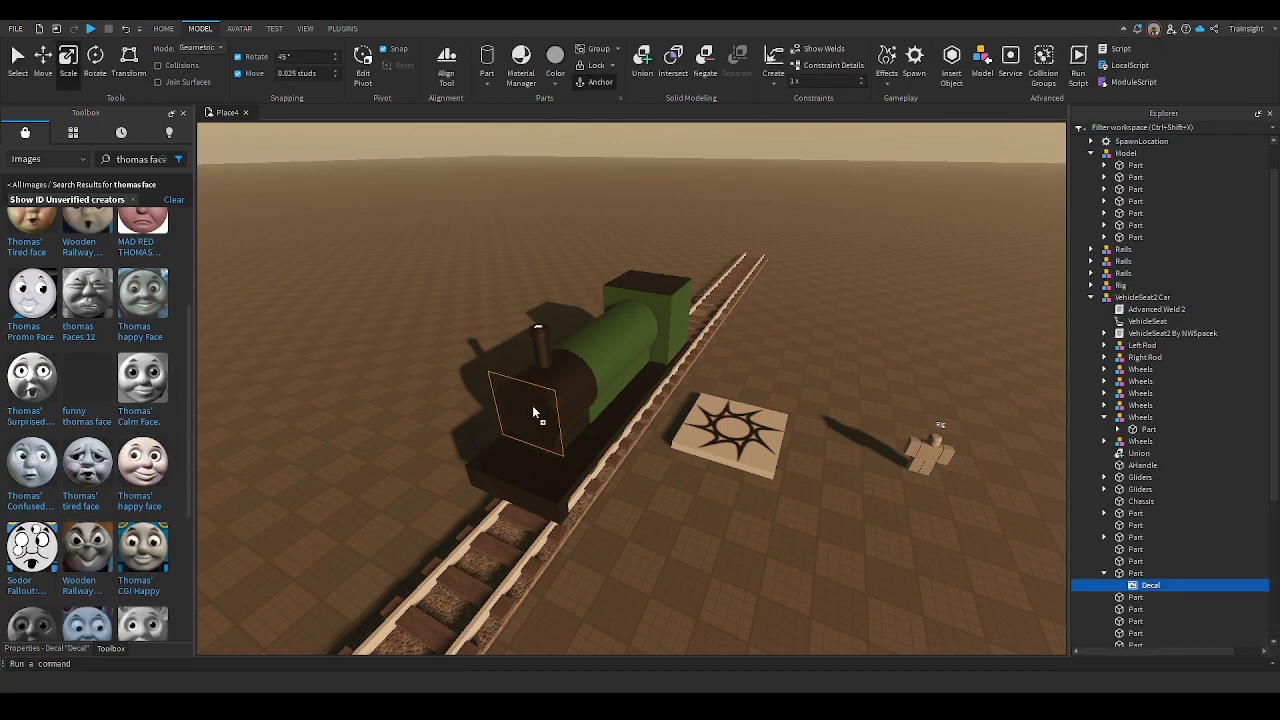
click(735, 559)
right_drag(737, 551, 737, 551)
click(616, 400)
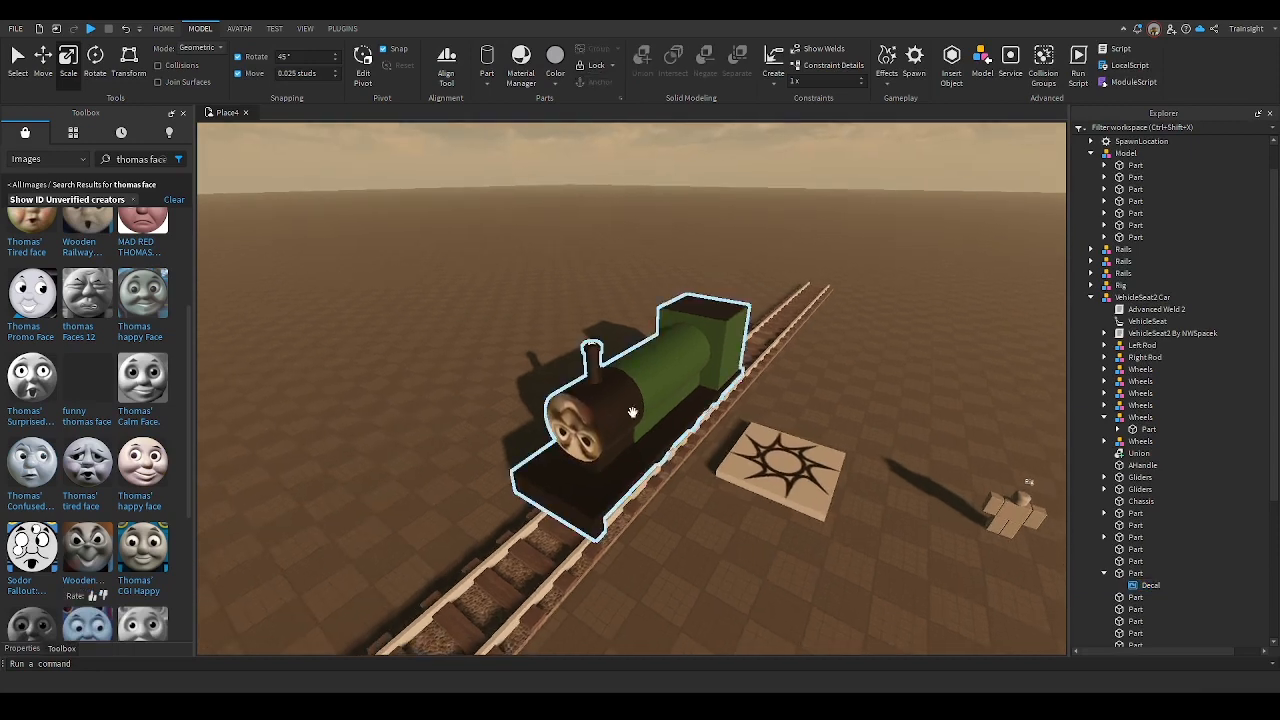
Rotate the smokebox cylinder around its long axis so that the face decal stands upright
click(209, 130)
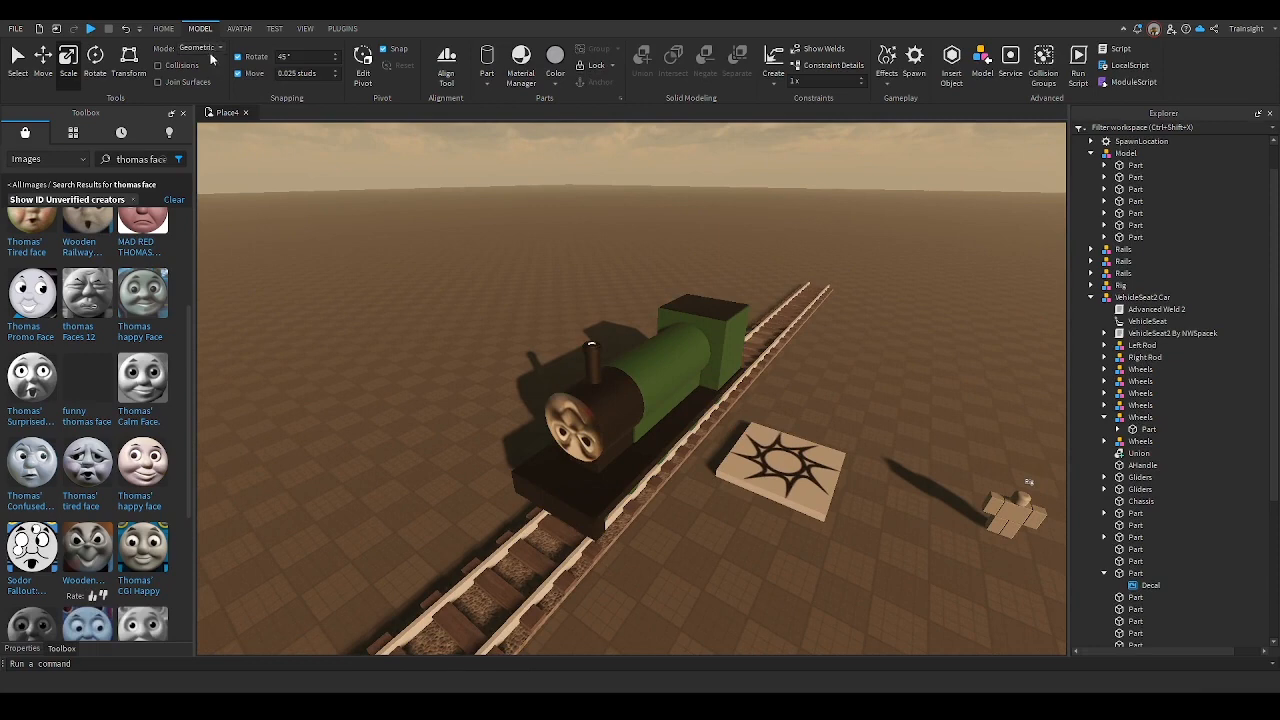
click(592, 412)
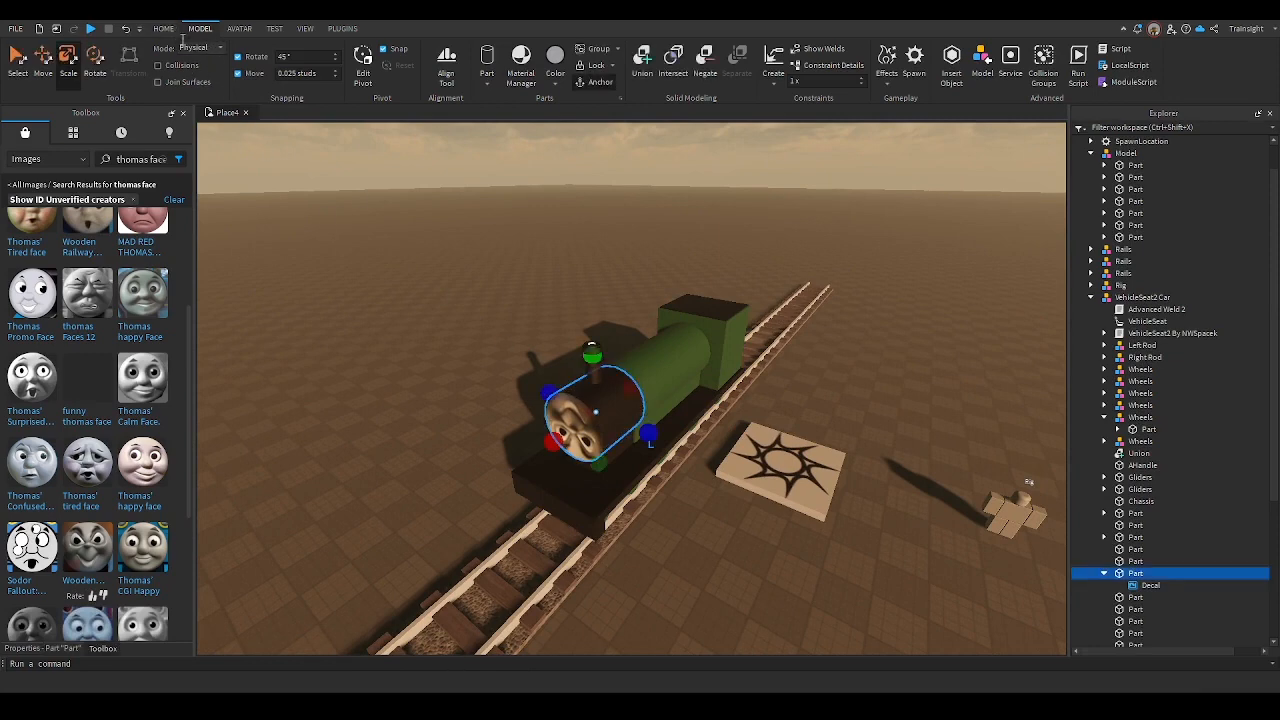
click(95, 57)
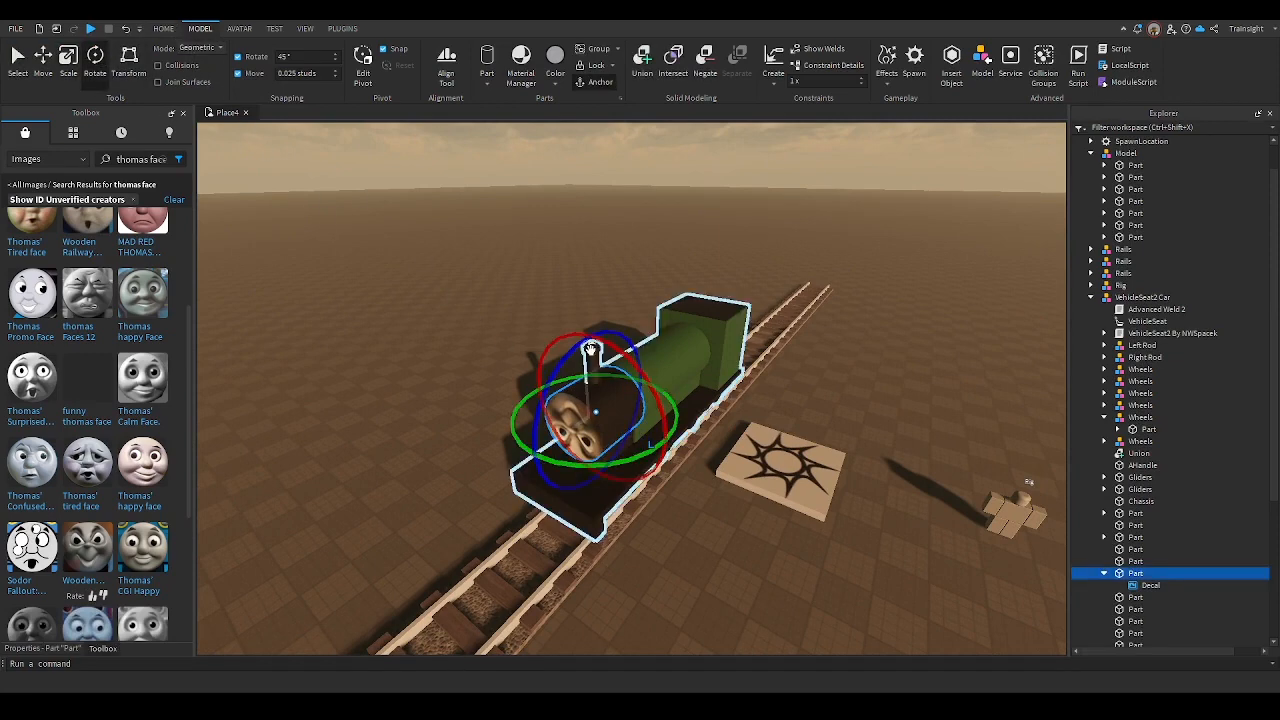
drag(614, 354, 617, 486)
click(812, 573)
Inspect the locomotive's new face from the front and farther along the track, and clear the image search
key(w)
right_drag(814, 576, 814, 578)
scroll(814, 578, down, 5)
scroll(754, 486, up, 4)
right_drag(754, 485, 754, 485)
scroll(754, 485, down, 4)
scroll(754, 485, down, 5)
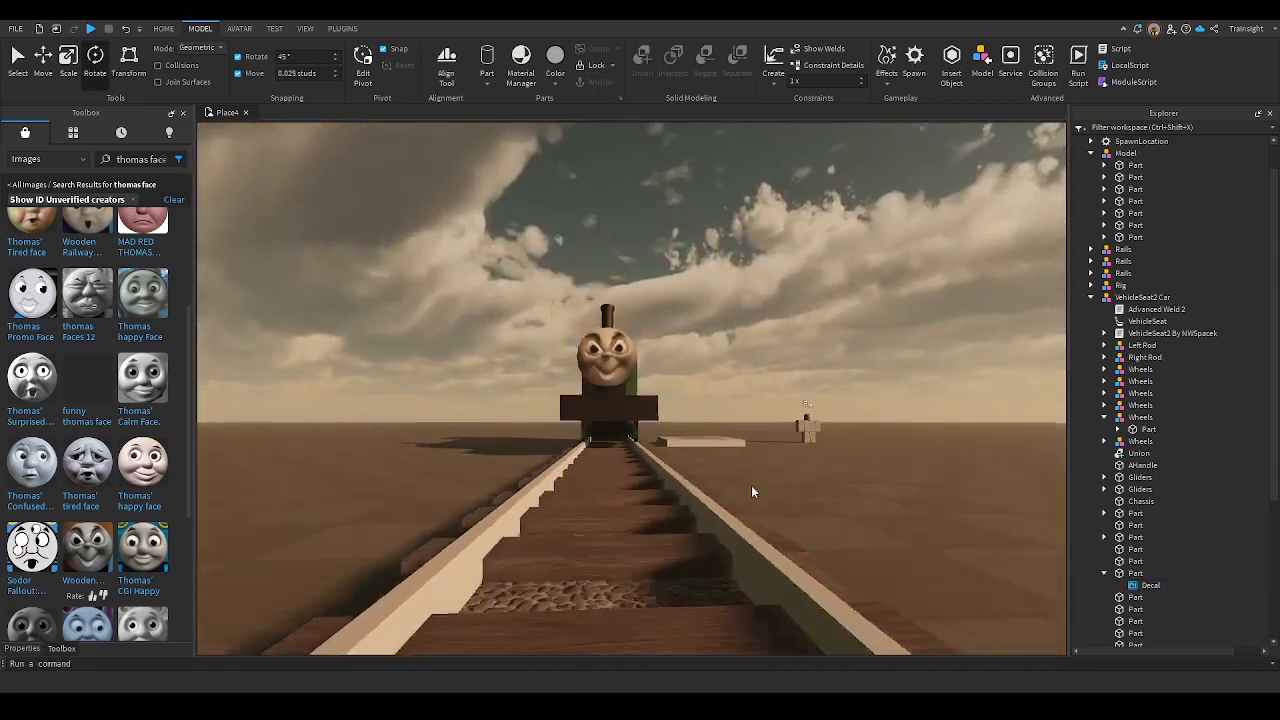
click(163, 160)
scroll(740, 330, up, 10)
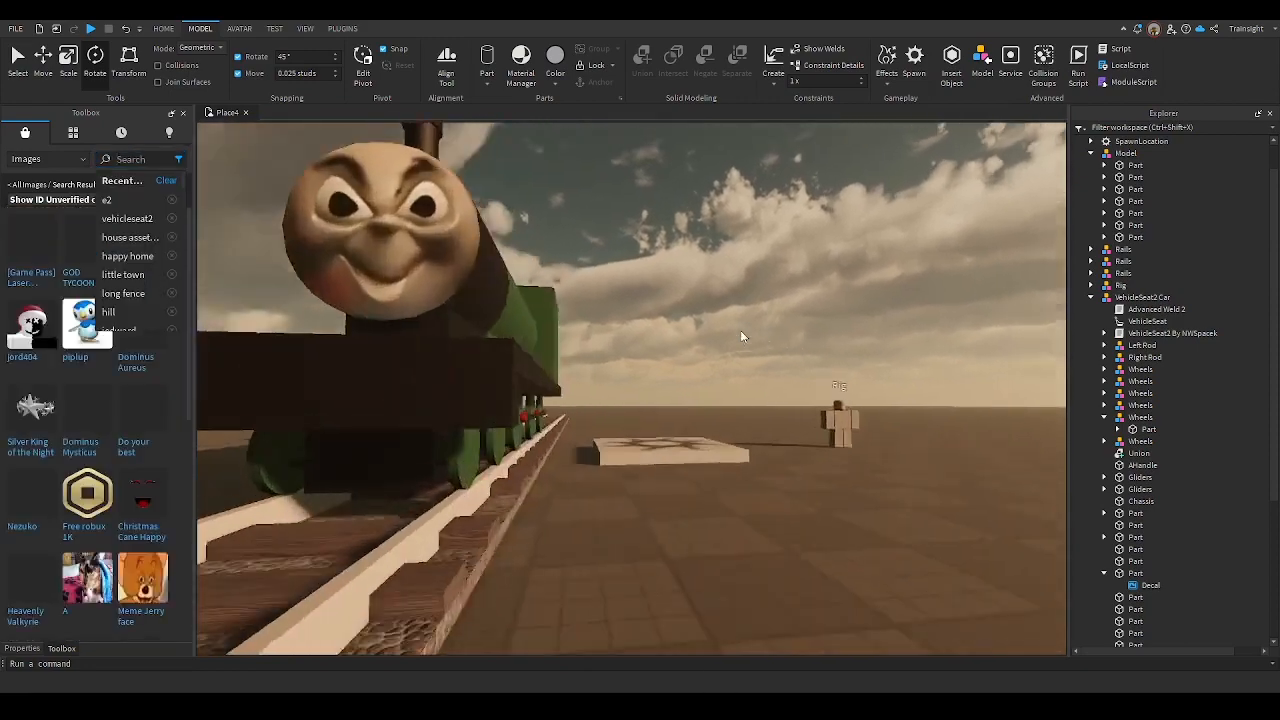
Playtest the locomotive by driving it back and forth along the track and off its front end, and stop the test
scroll(740, 330, down, 10)
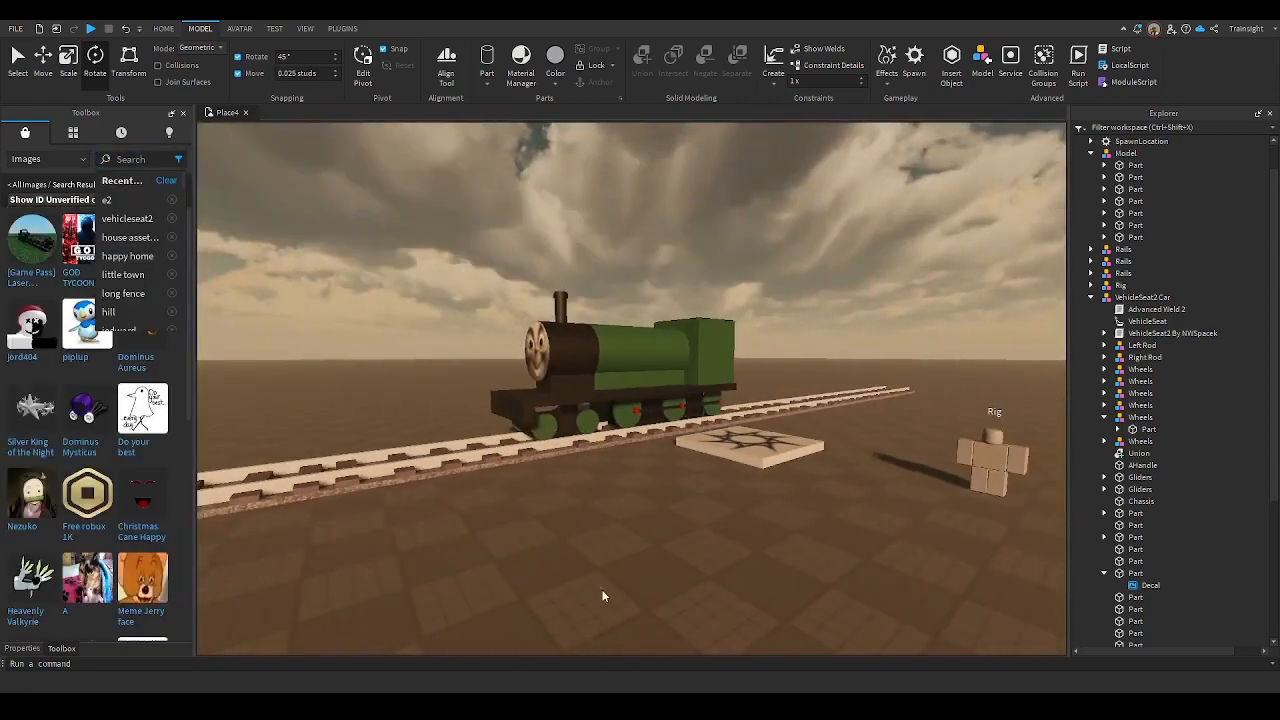
scroll(604, 598, up, 4)
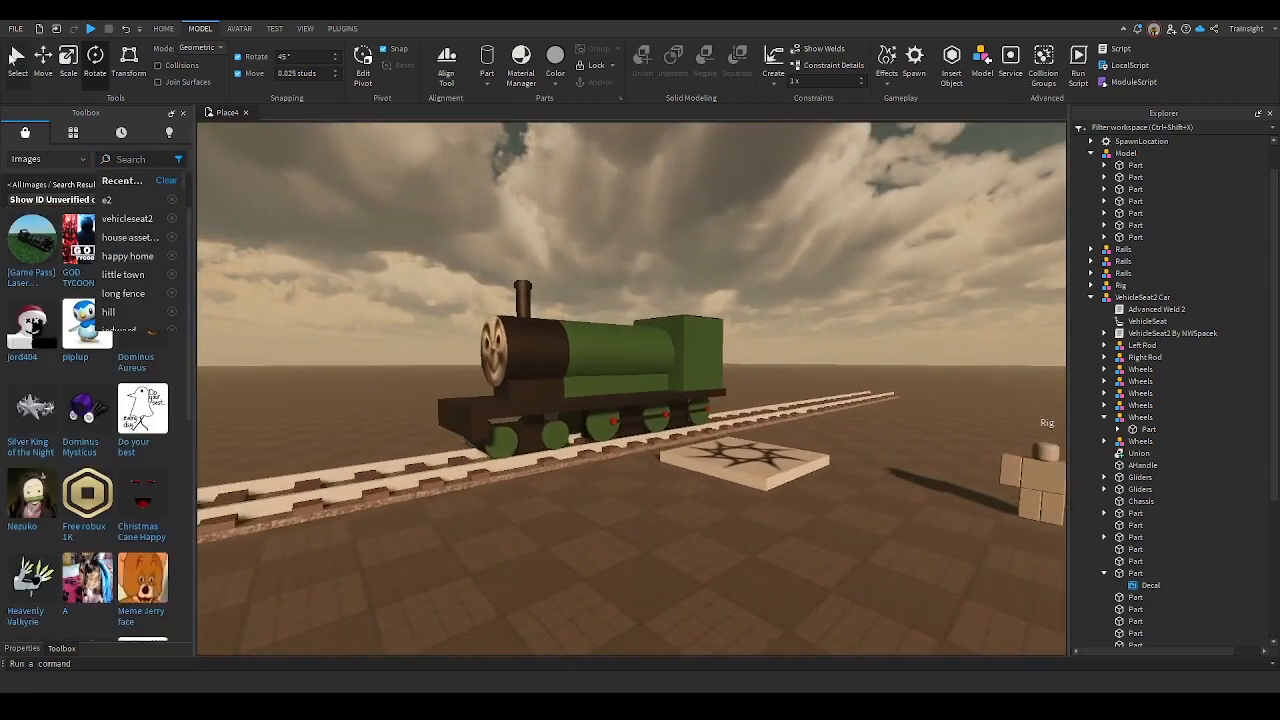
click(90, 29)
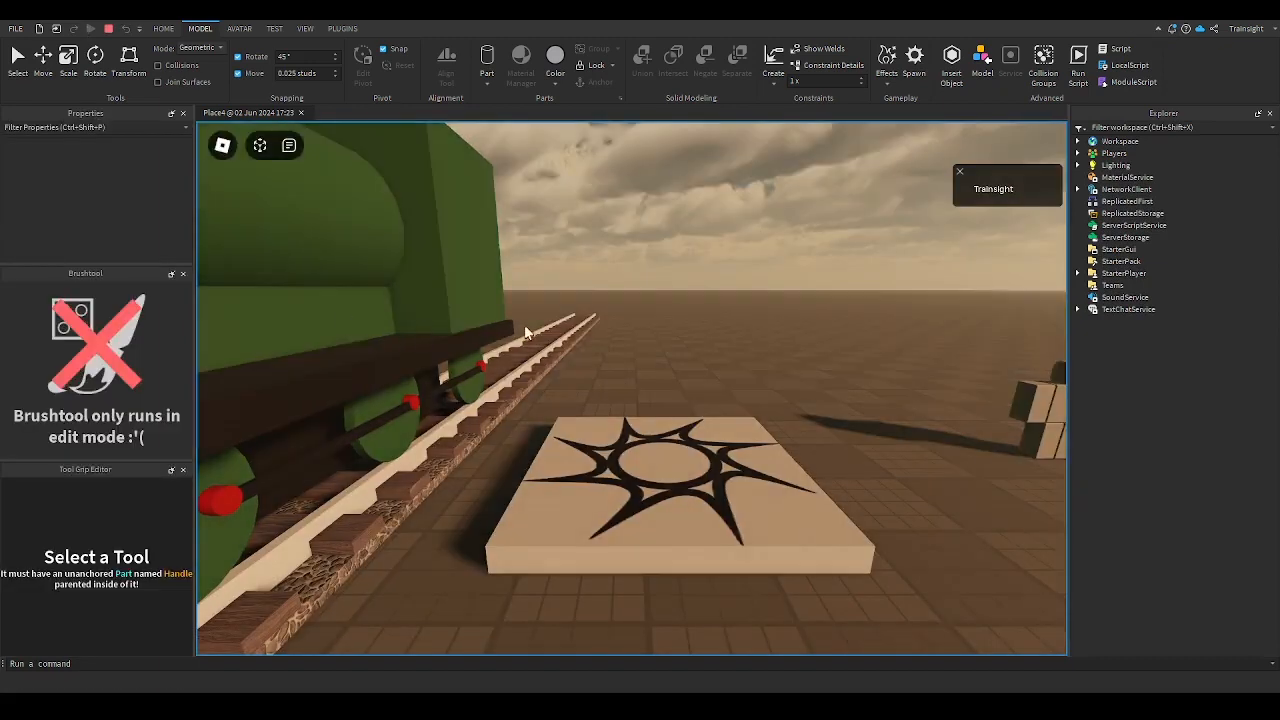
right_drag(601, 328, 585, 347)
key(w)
right_drag(678, 363, 678, 363)
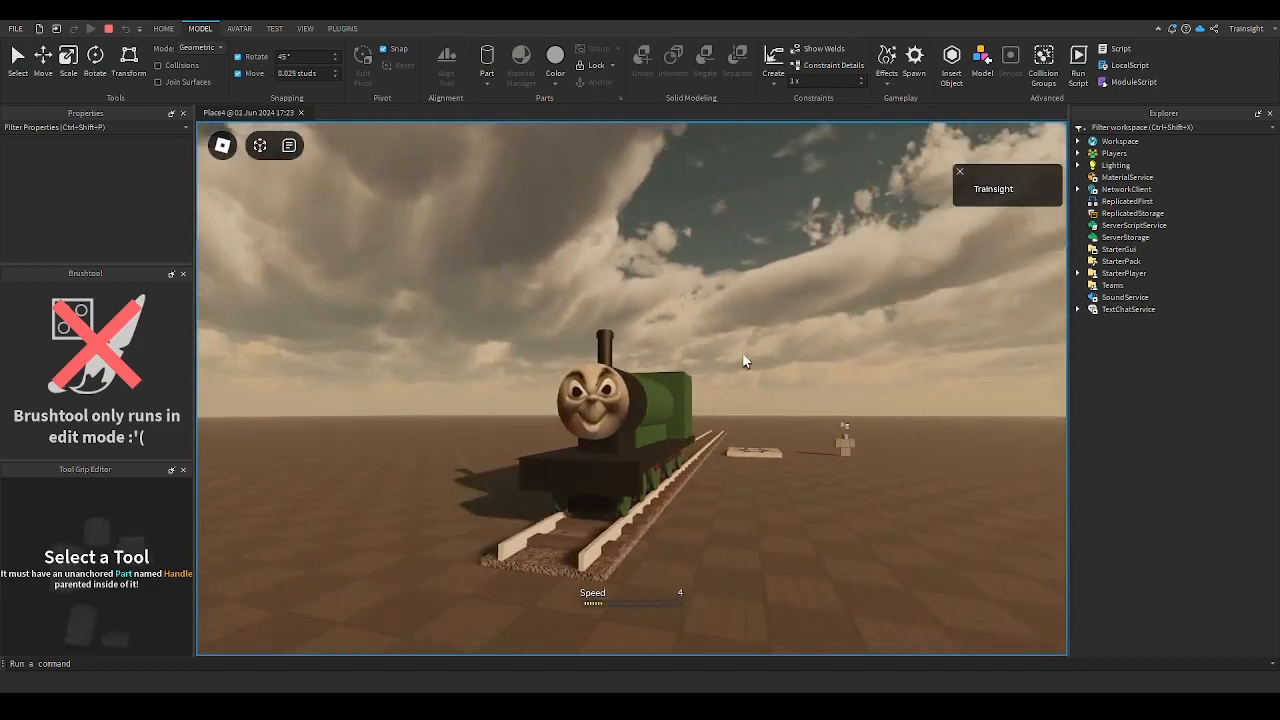
key(s)
right_drag(759, 361, 755, 367)
key(w)
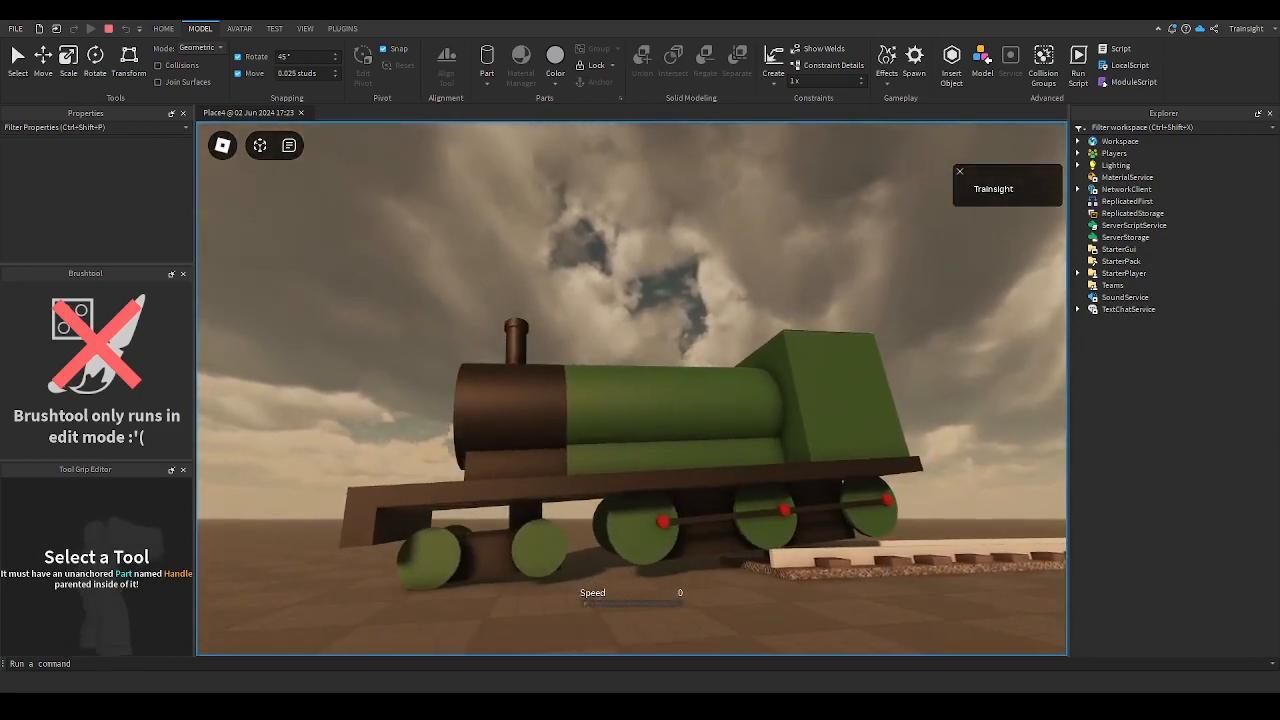
key(shift+F5)
Compare the properties of the leading truck's two black pivot cylinders and turn on constraint details in the viewport
scroll(642, 428, down, 5)
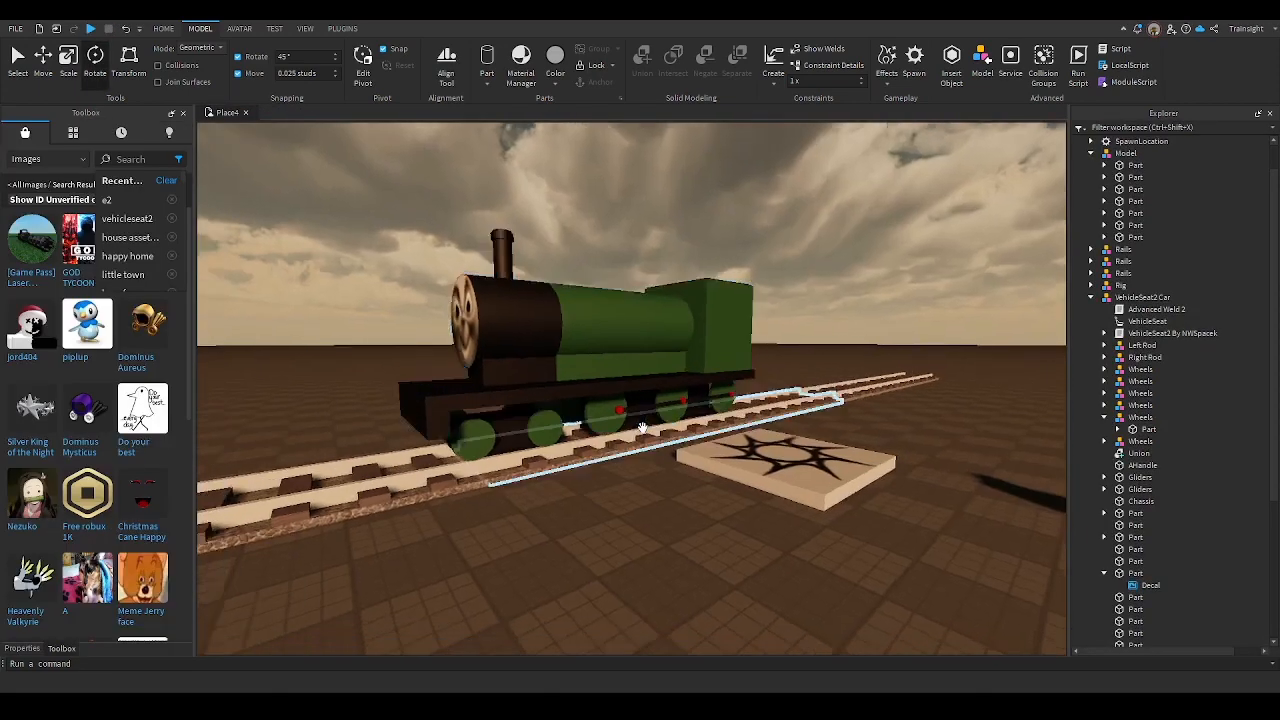
scroll(651, 575, down, 3)
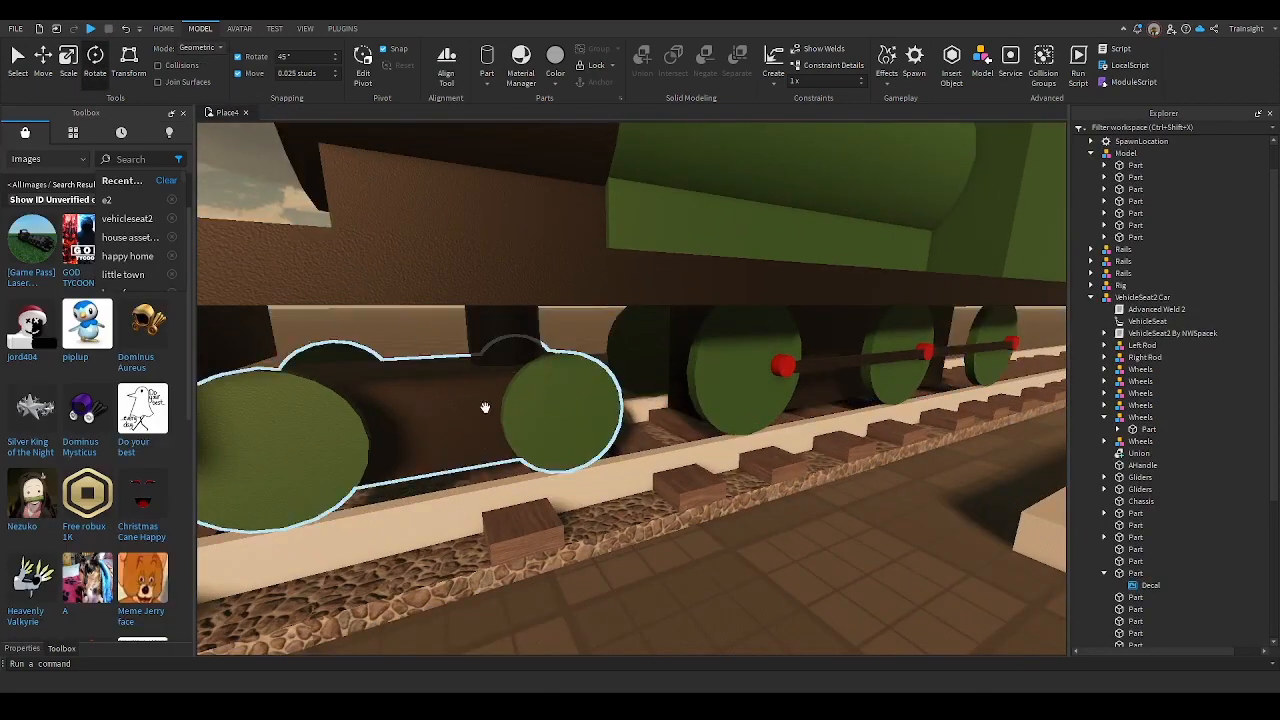
click(508, 333)
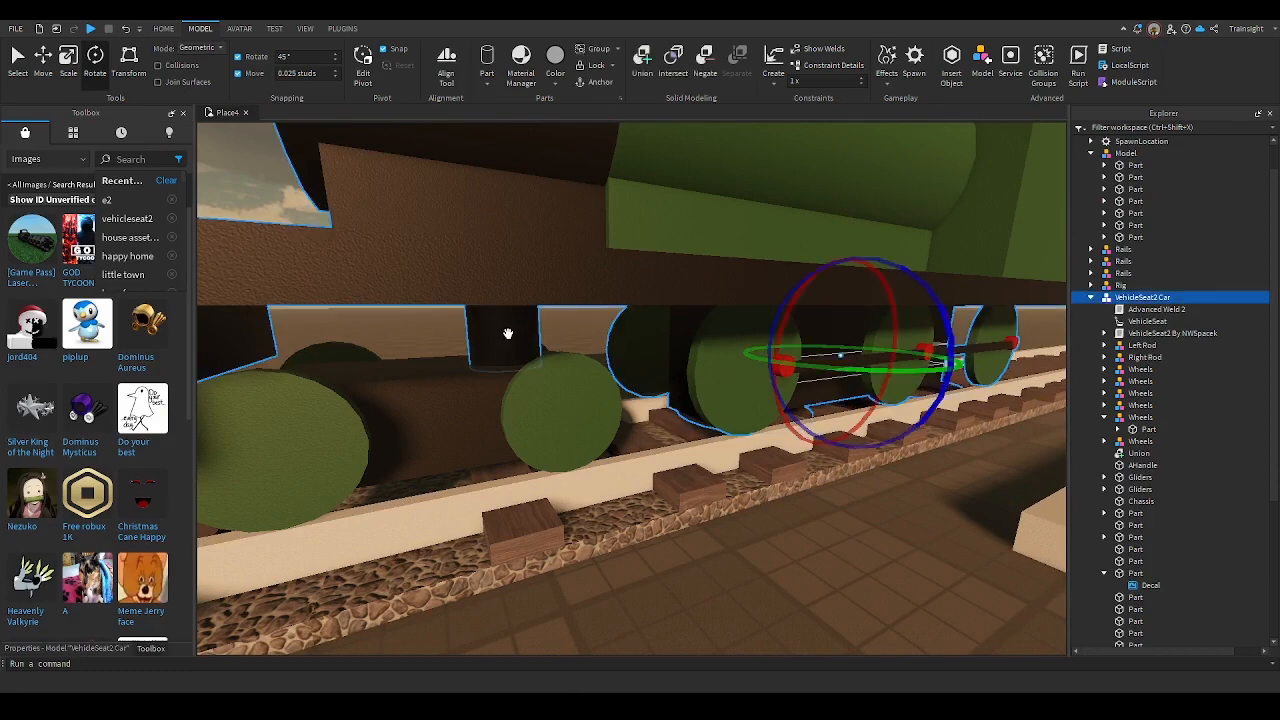
click(746, 571)
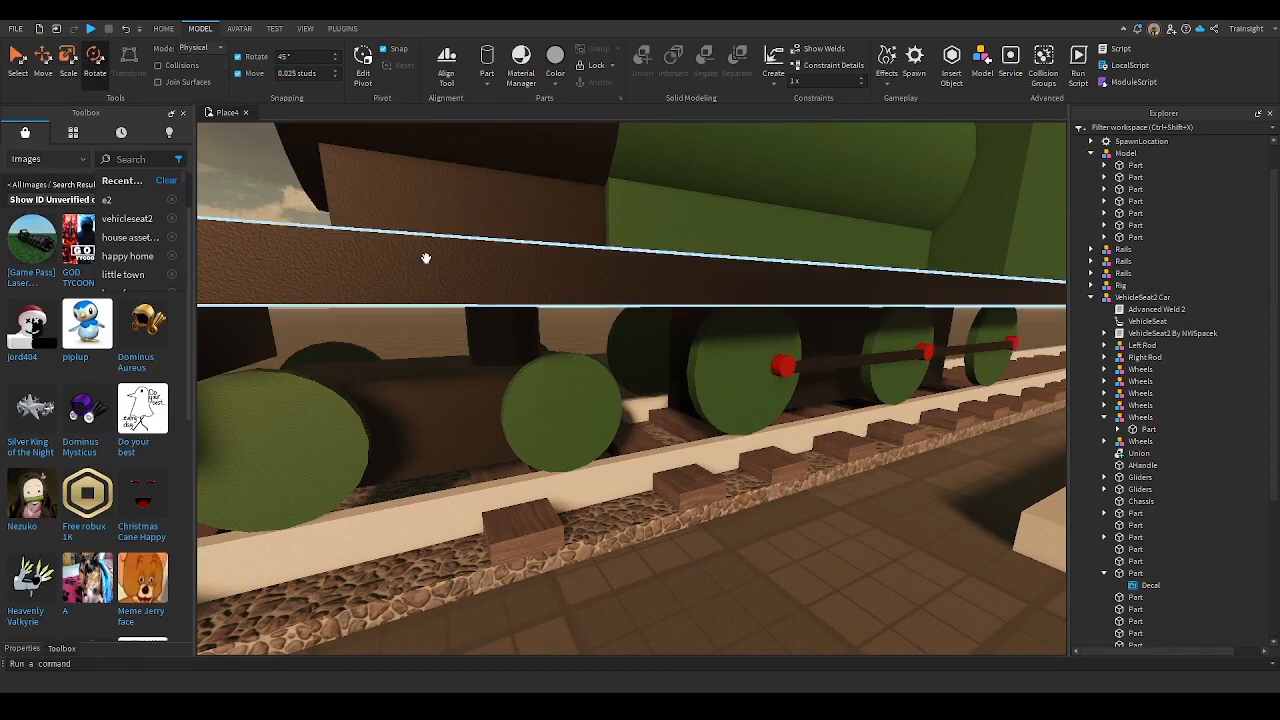
click(503, 338)
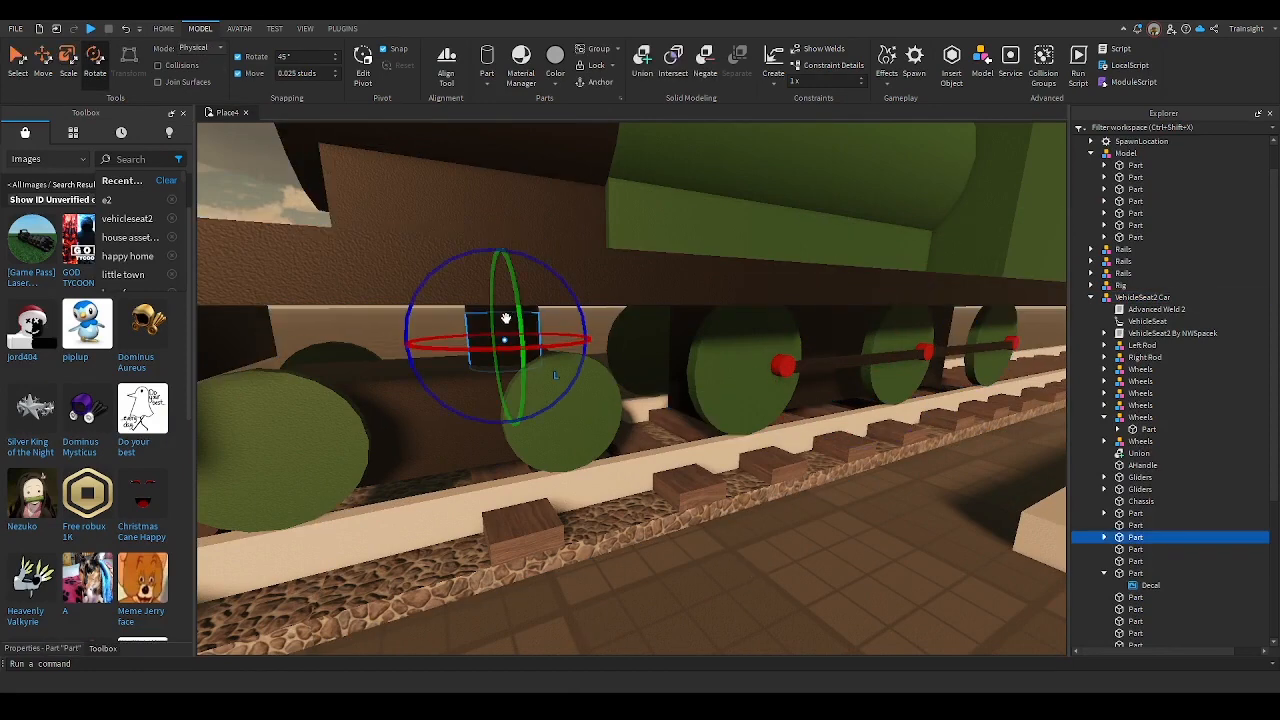
click(30, 648)
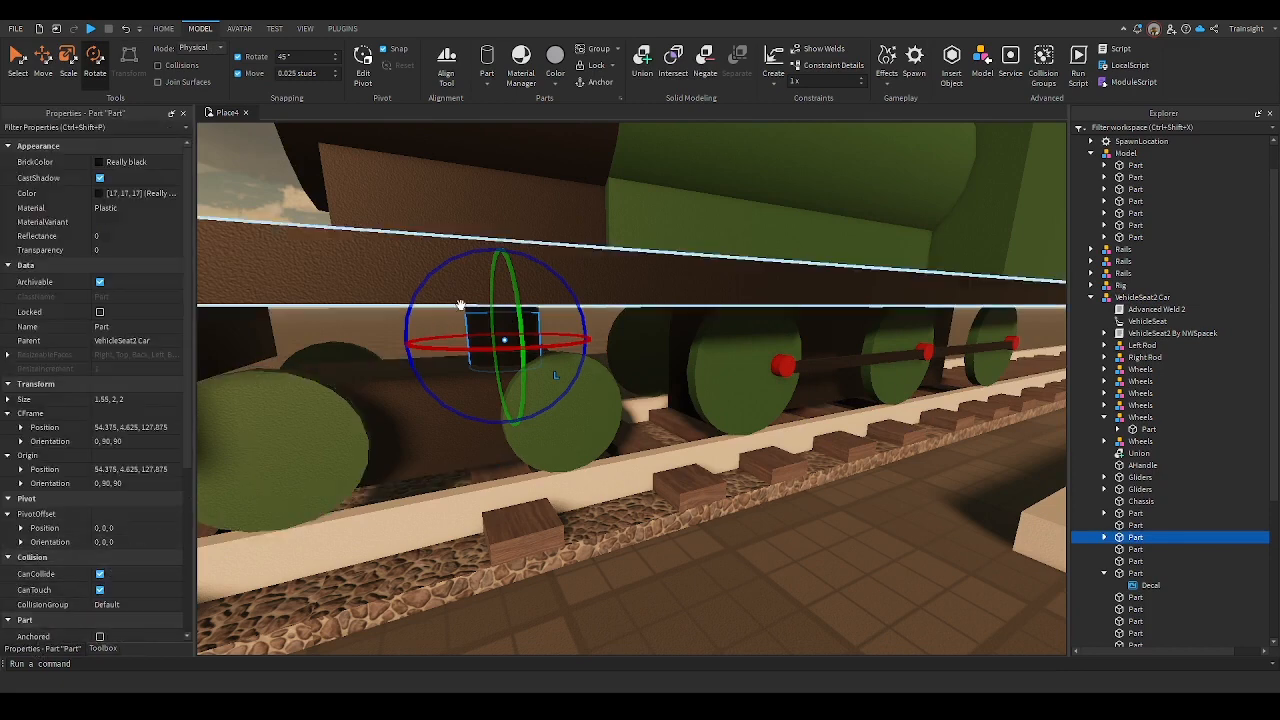
click(500, 305)
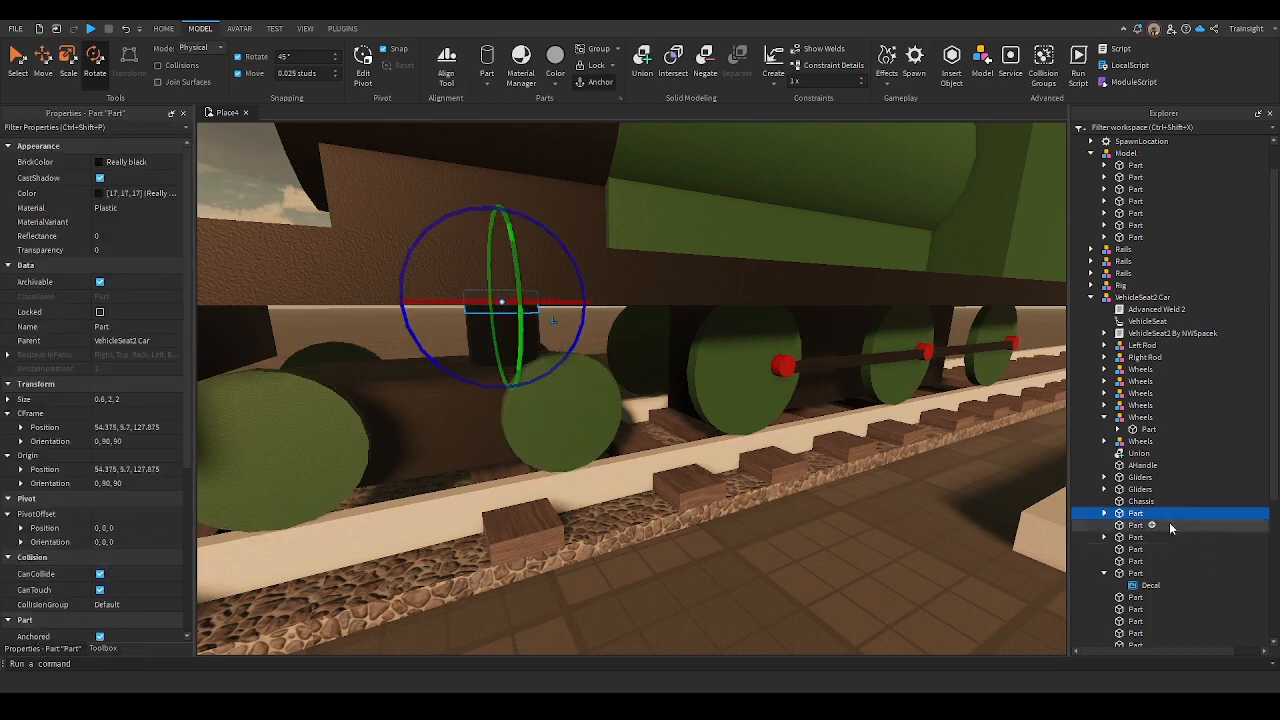
click(849, 66)
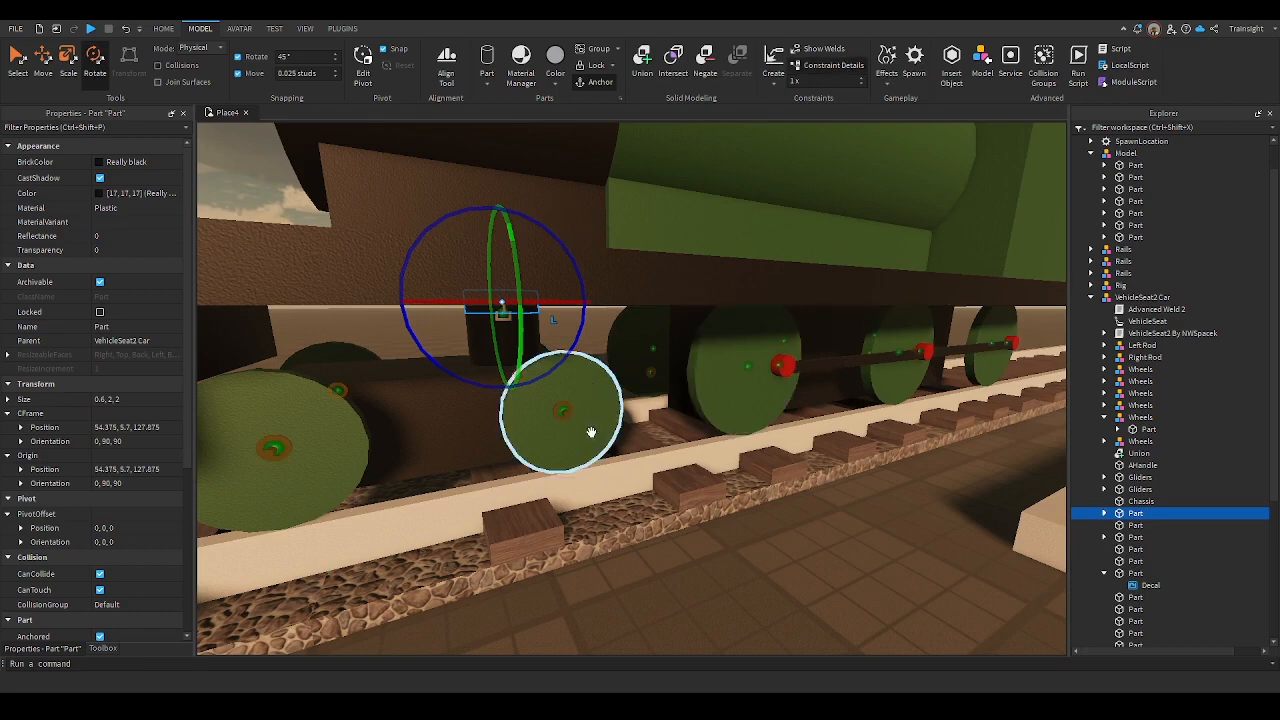
Turn off CanCollide for the upper pivot cylinder above the leading truck and set the dragger mode to Geometric
click(100, 574)
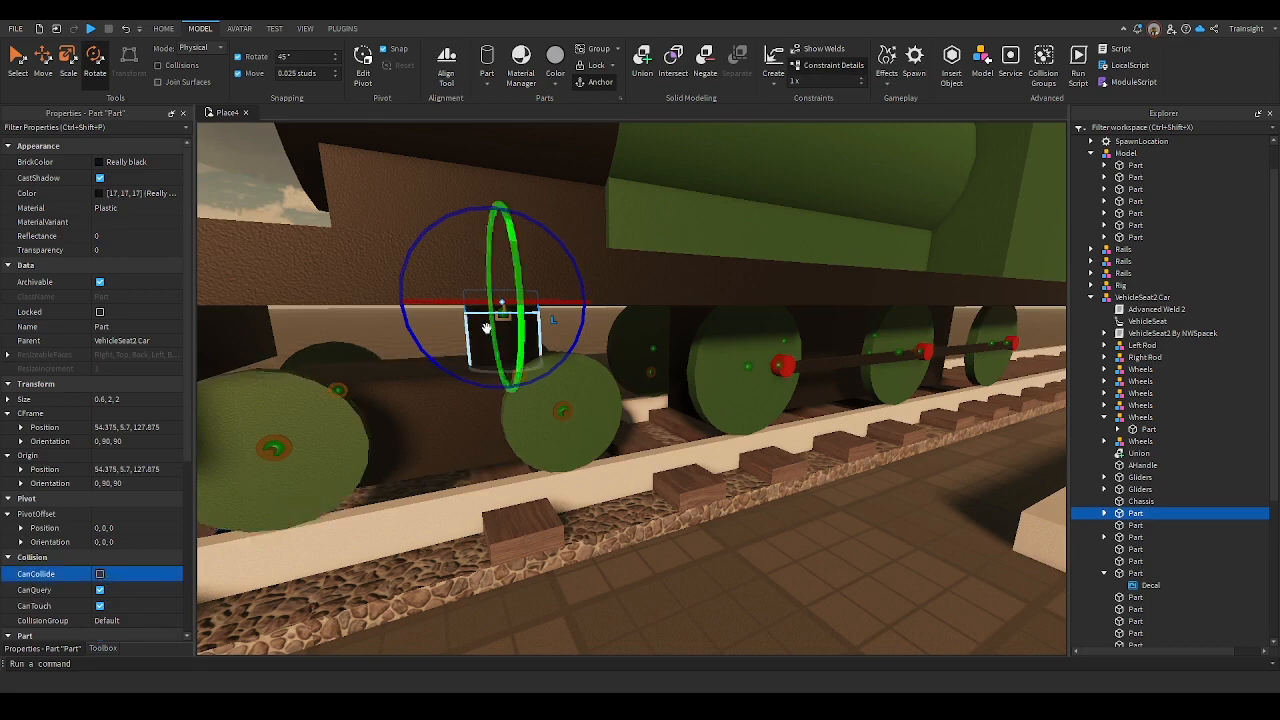
click(658, 634)
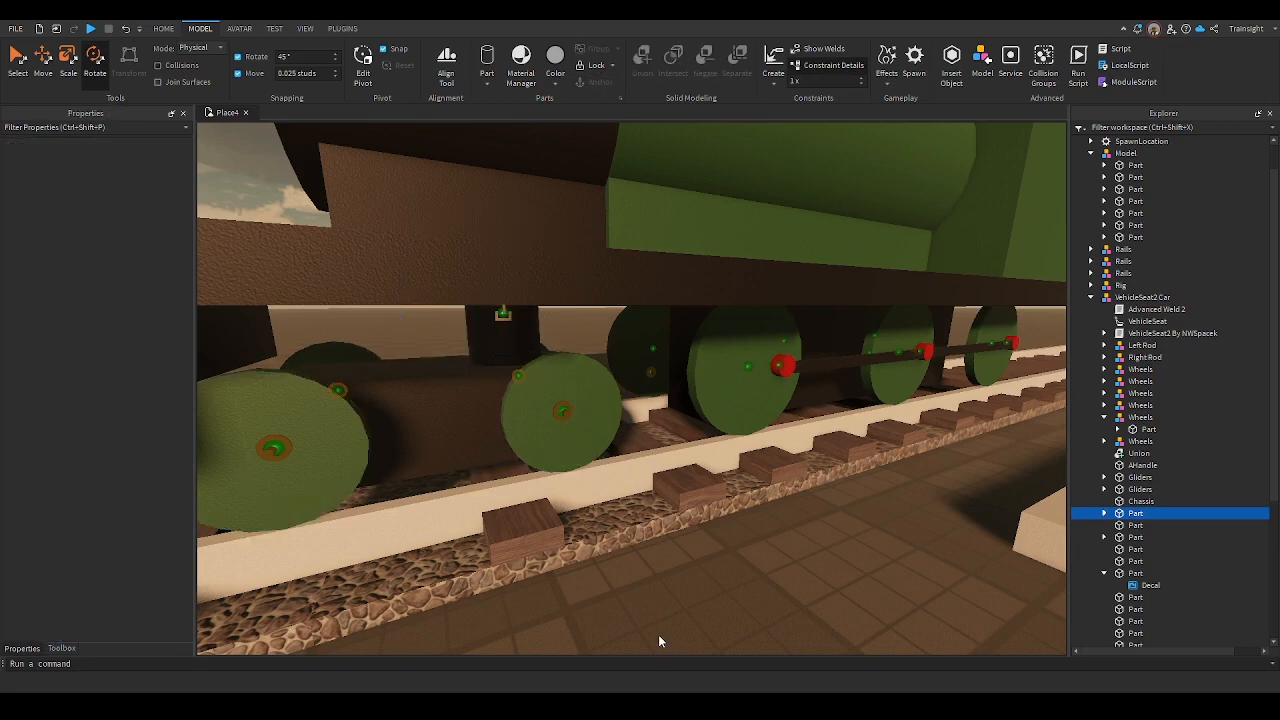
click(196, 65)
Playtest driving off the track end, leave the seat, examine the leading truck up close on foot, and stop the test
click(89, 30)
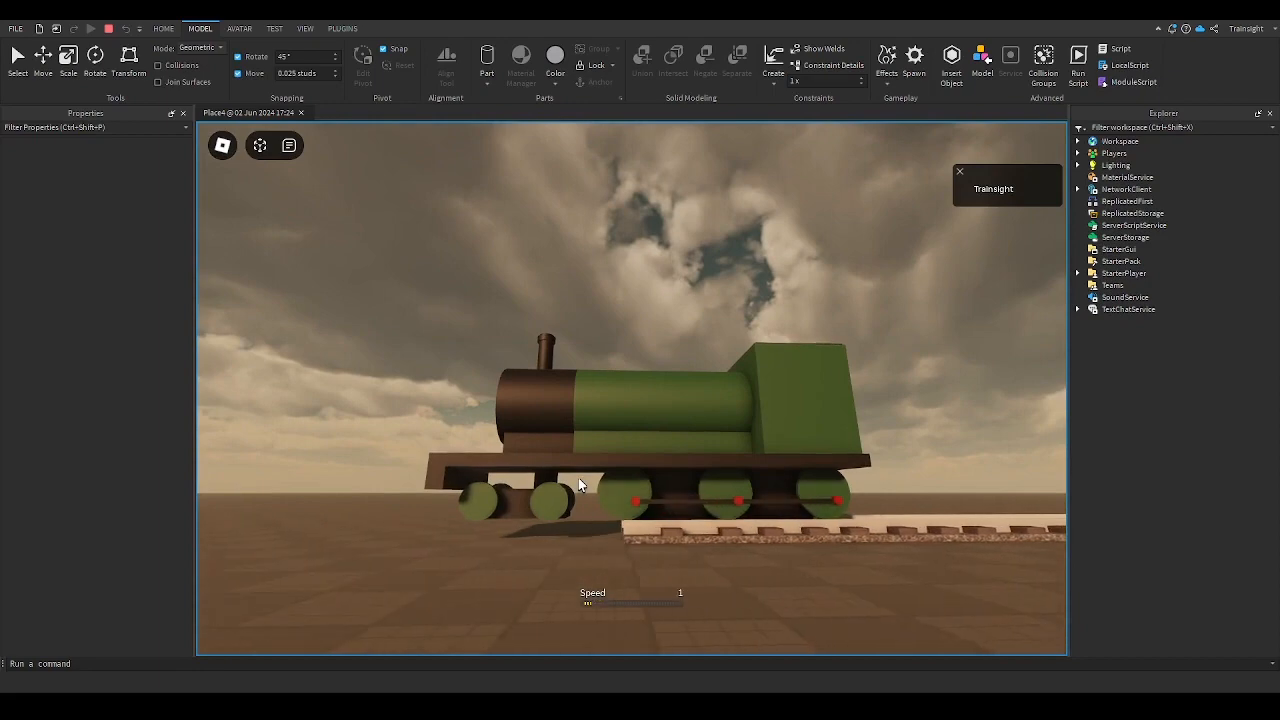
right_drag(579, 480, 588, 488)
key(space)
key(w)
key(w)
scroll(588, 484, up, 5)
key(s)
key(w)
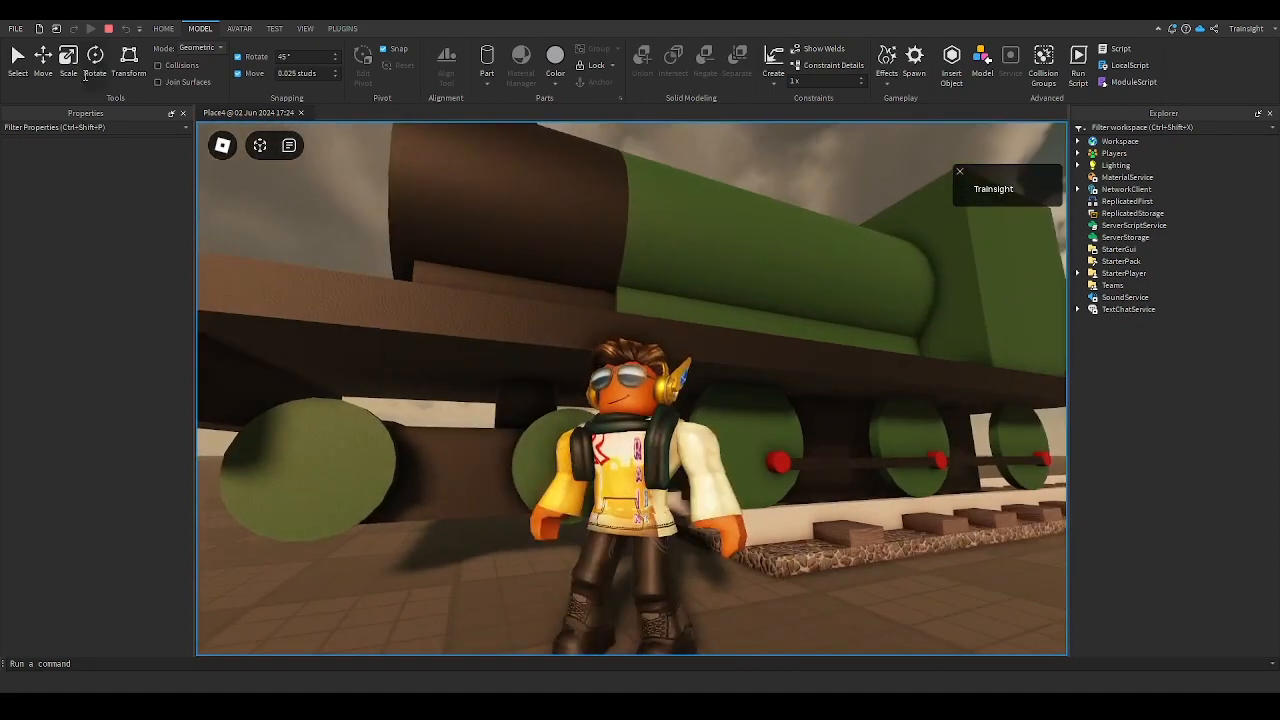
click(108, 28)
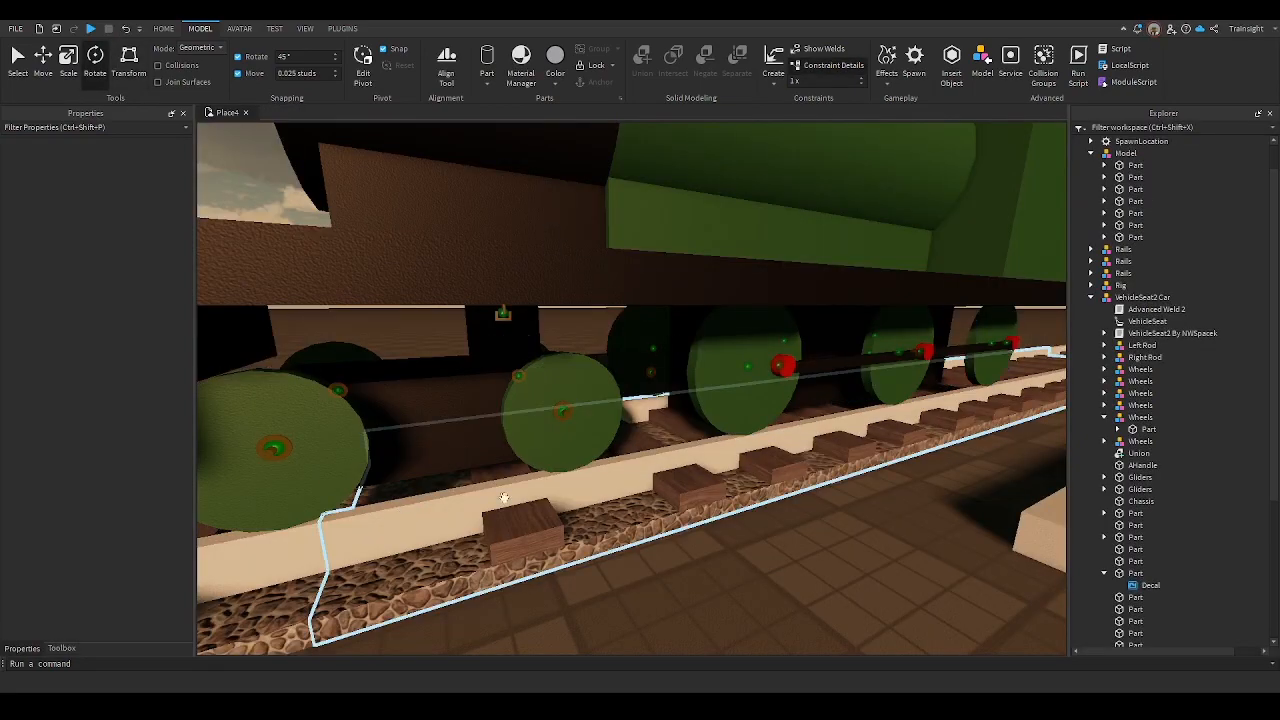
Examine the attachments on the pivot cylinders and locate the lower cylinder and nearby wheels in the object hierarchy
scroll(769, 579, up, 5)
scroll(769, 579, down, 3)
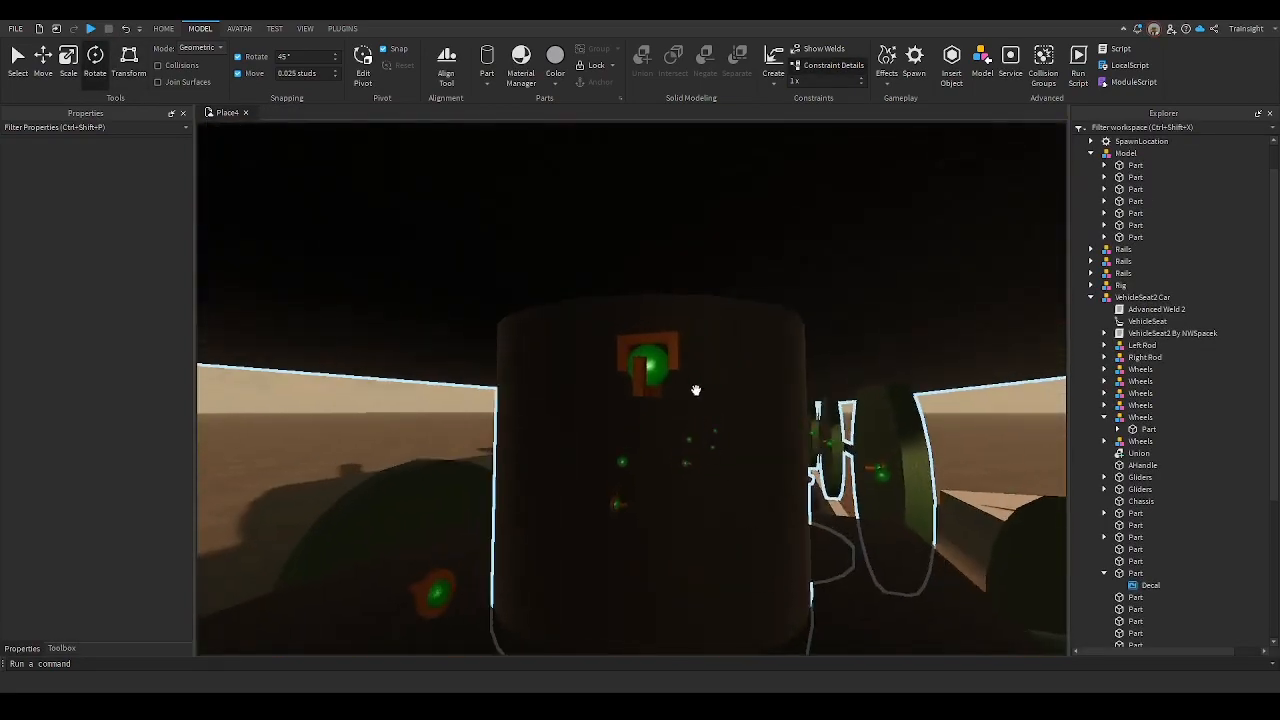
click(651, 370)
right_drag(747, 497, 755, 506)
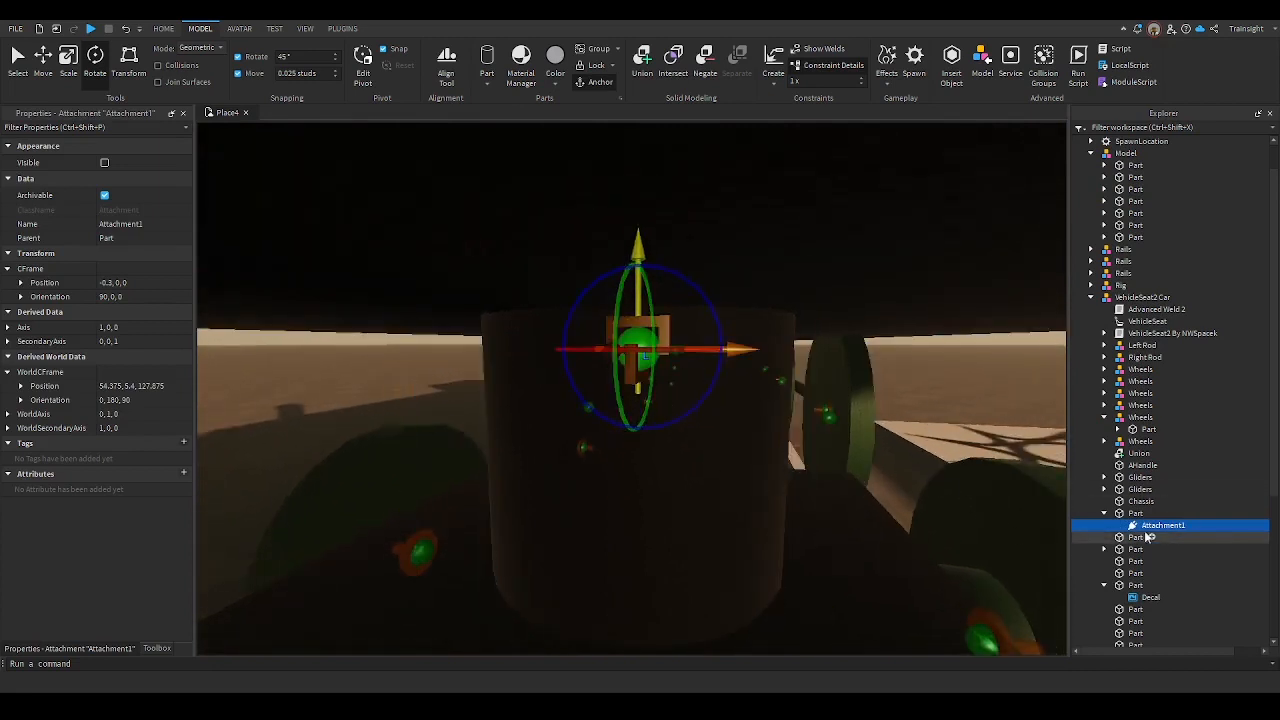
click(612, 340)
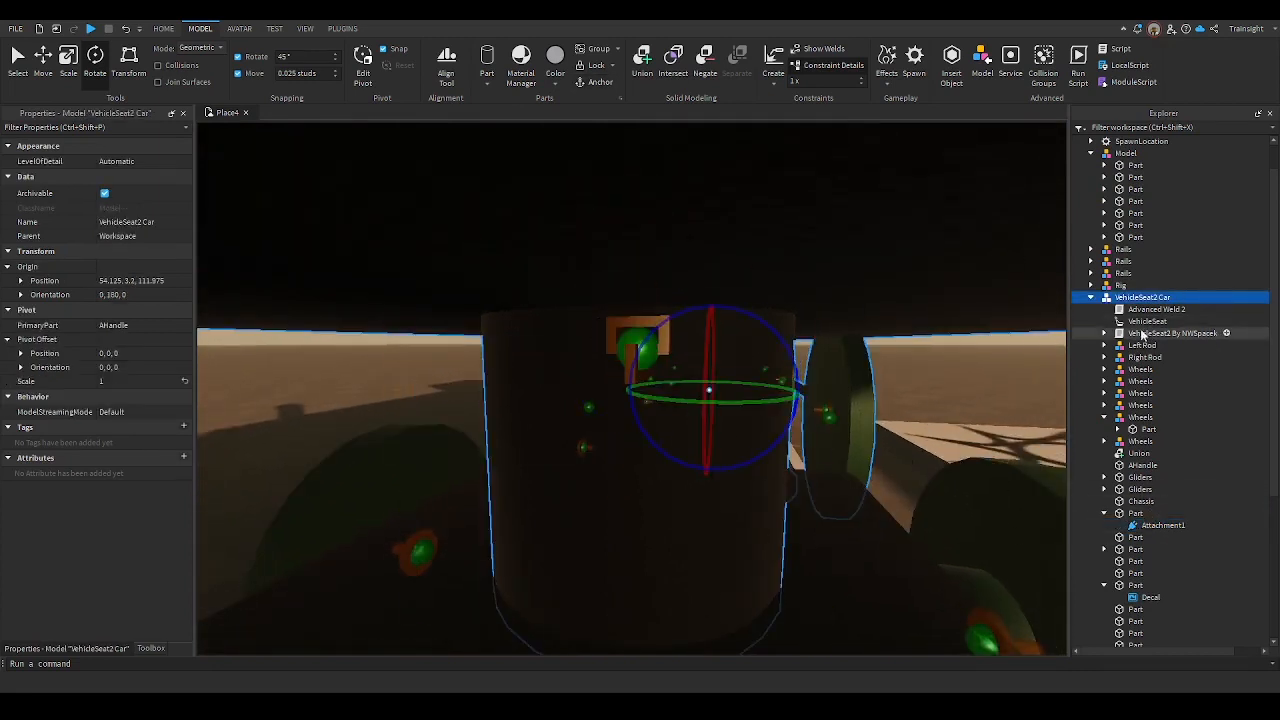
click(205, 73)
right_drag(685, 513, 685, 513)
click(717, 443)
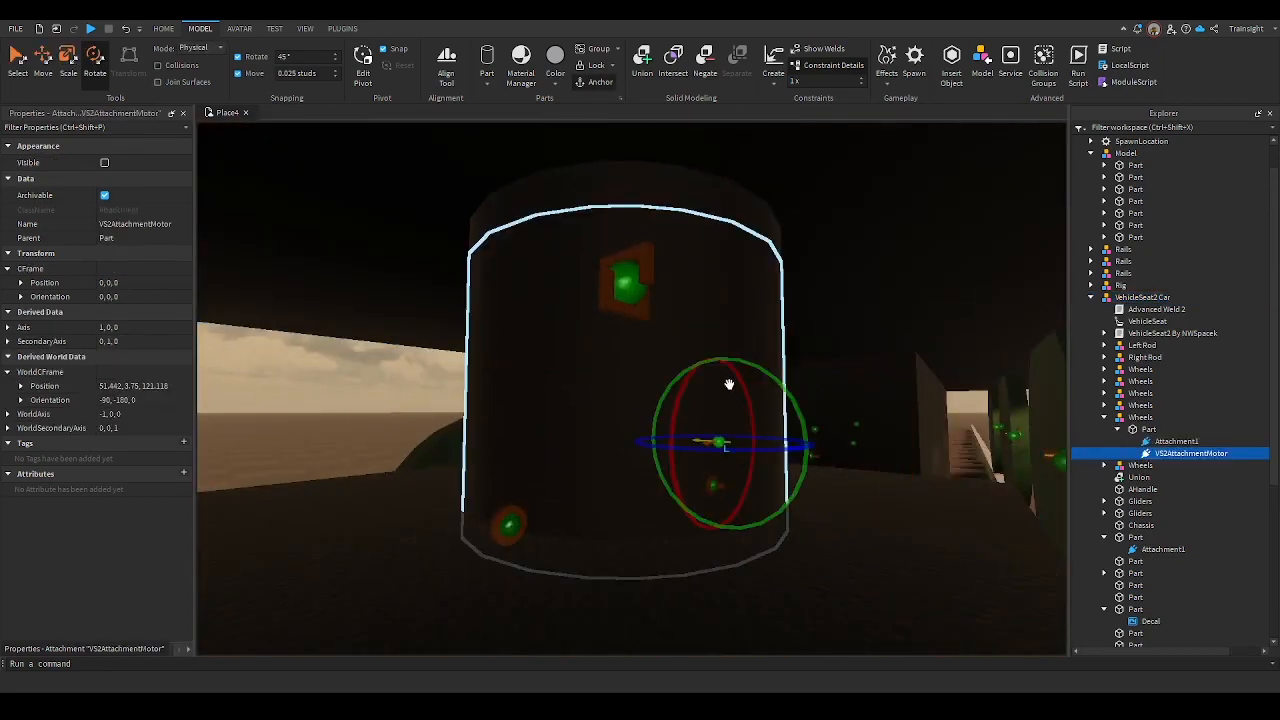
click(738, 267)
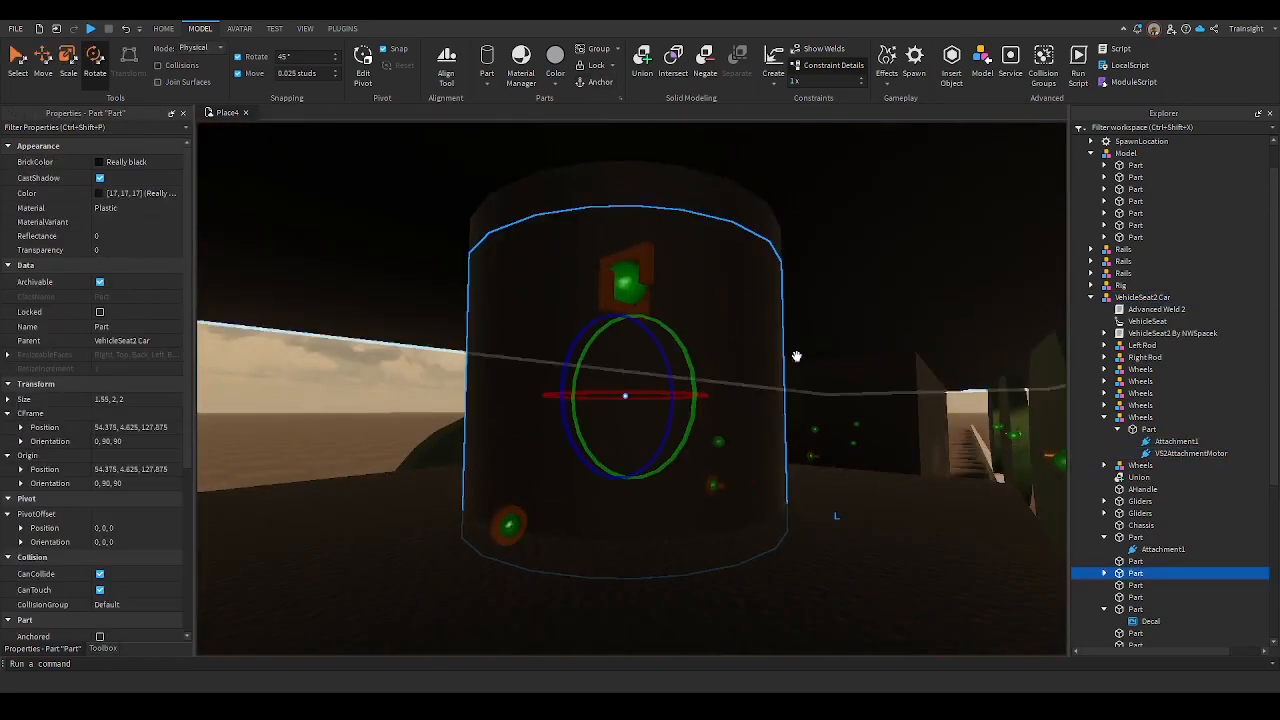
click(1135, 469)
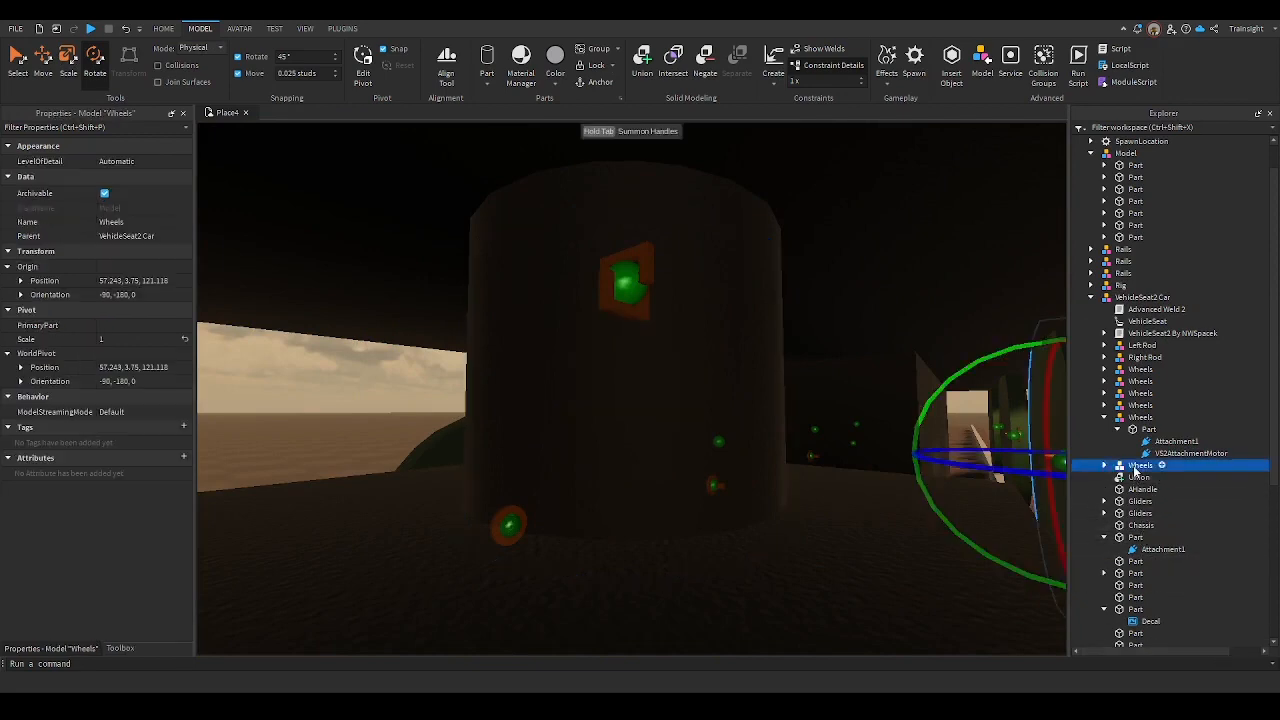
Examine which parts belong to the leading truck's Model by selecting all of its child parts, and clear the selection
scroll(781, 487, down, 1)
right_drag(781, 487, 781, 487)
scroll(781, 487, down, 3)
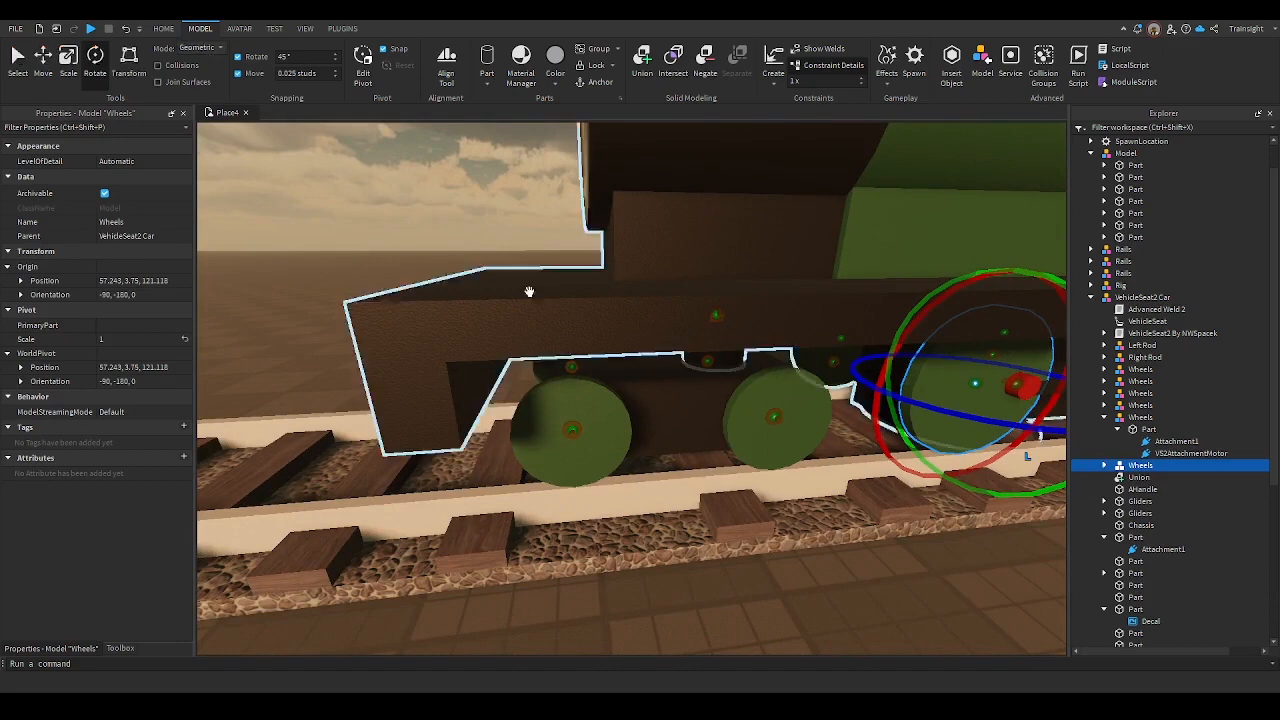
click(765, 640)
click(768, 425)
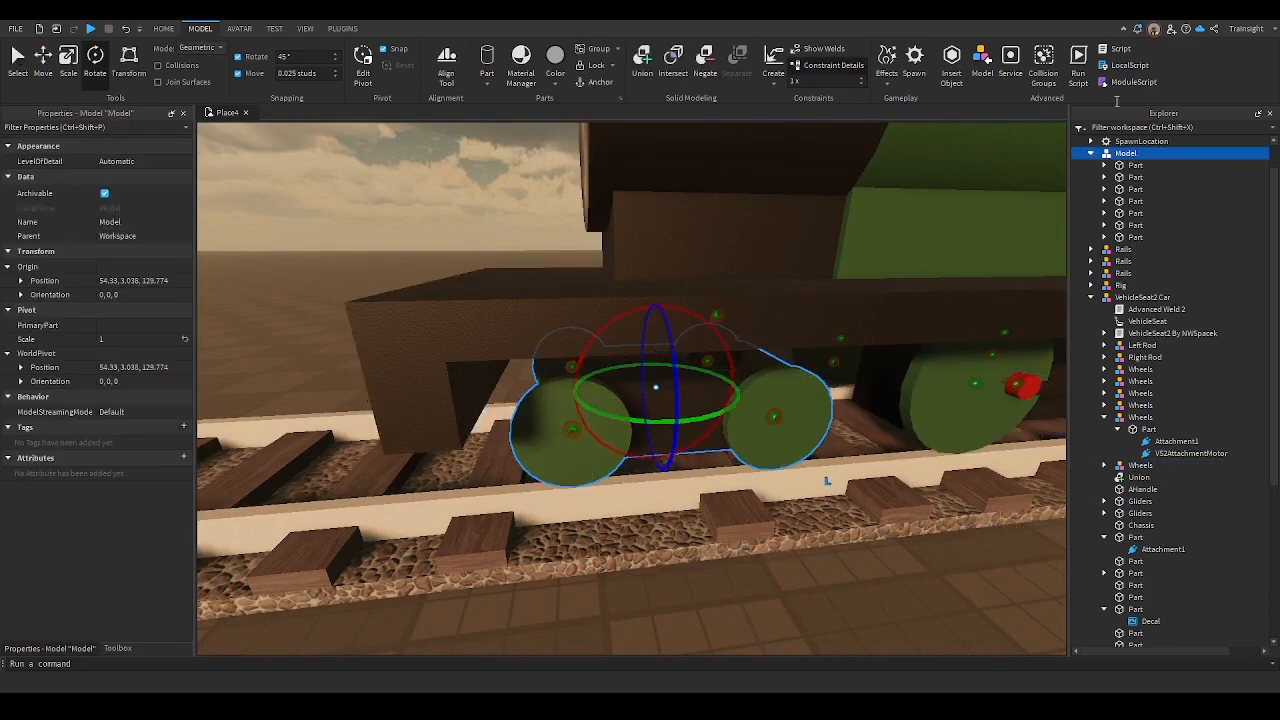
click(1091, 153)
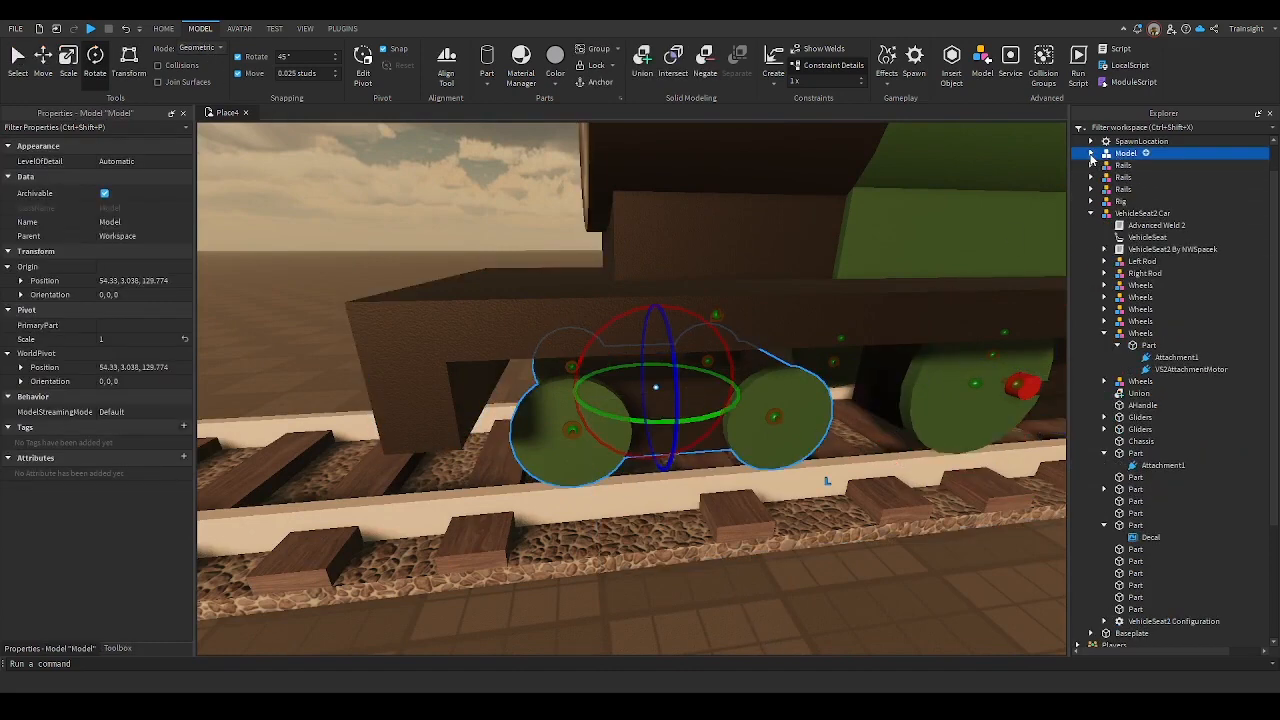
click(1091, 153)
click(1136, 213)
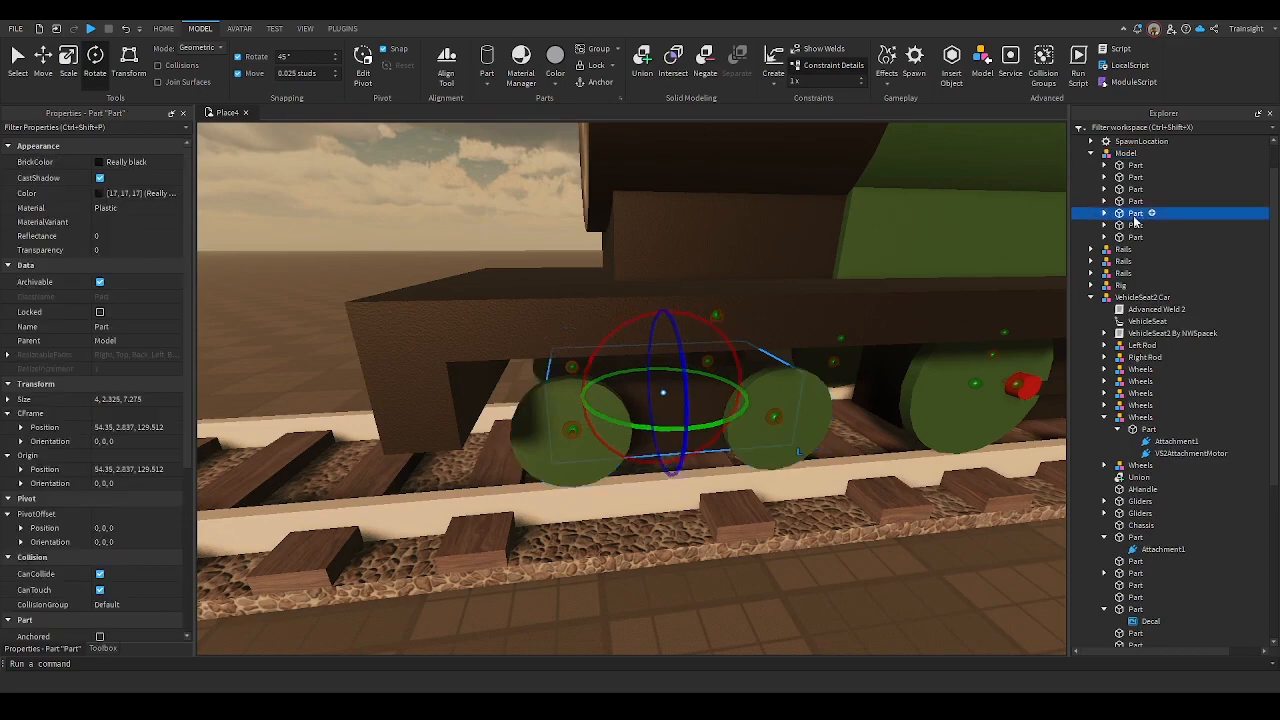
drag(1199, 237, 1182, 164)
scroll(792, 324, up, 3)
scroll(792, 324, down, 8)
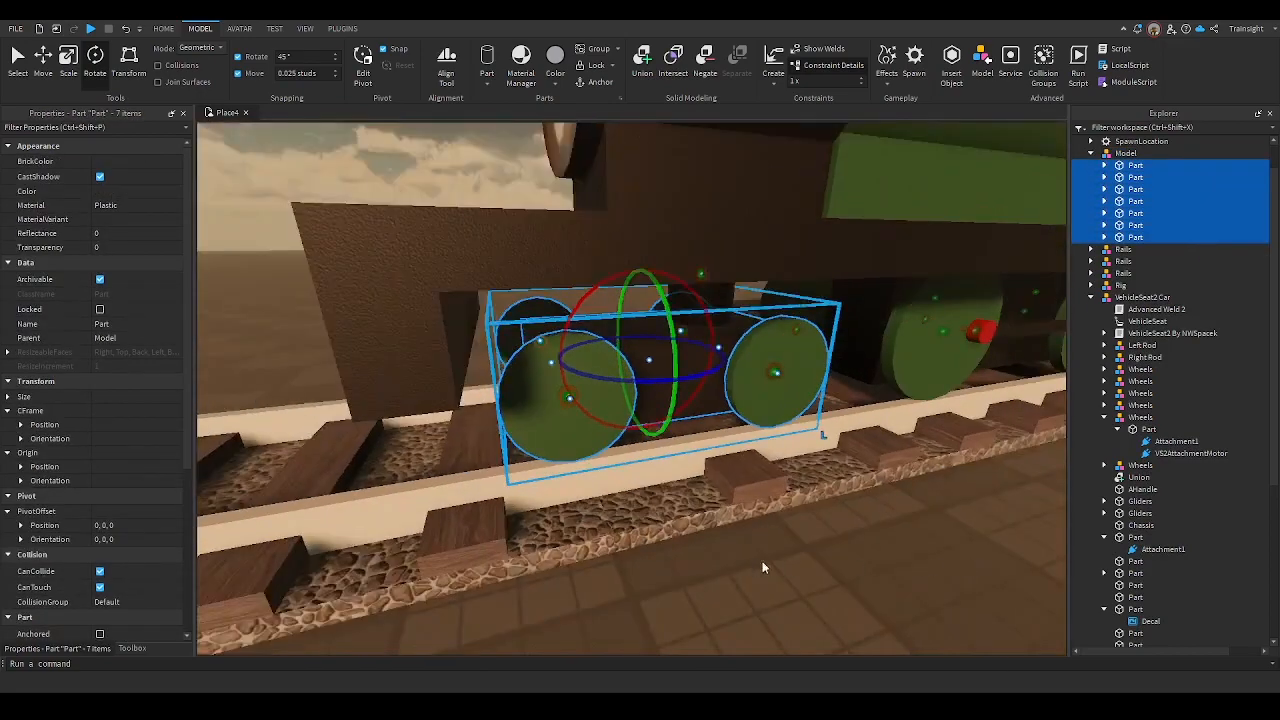
click(850, 513)
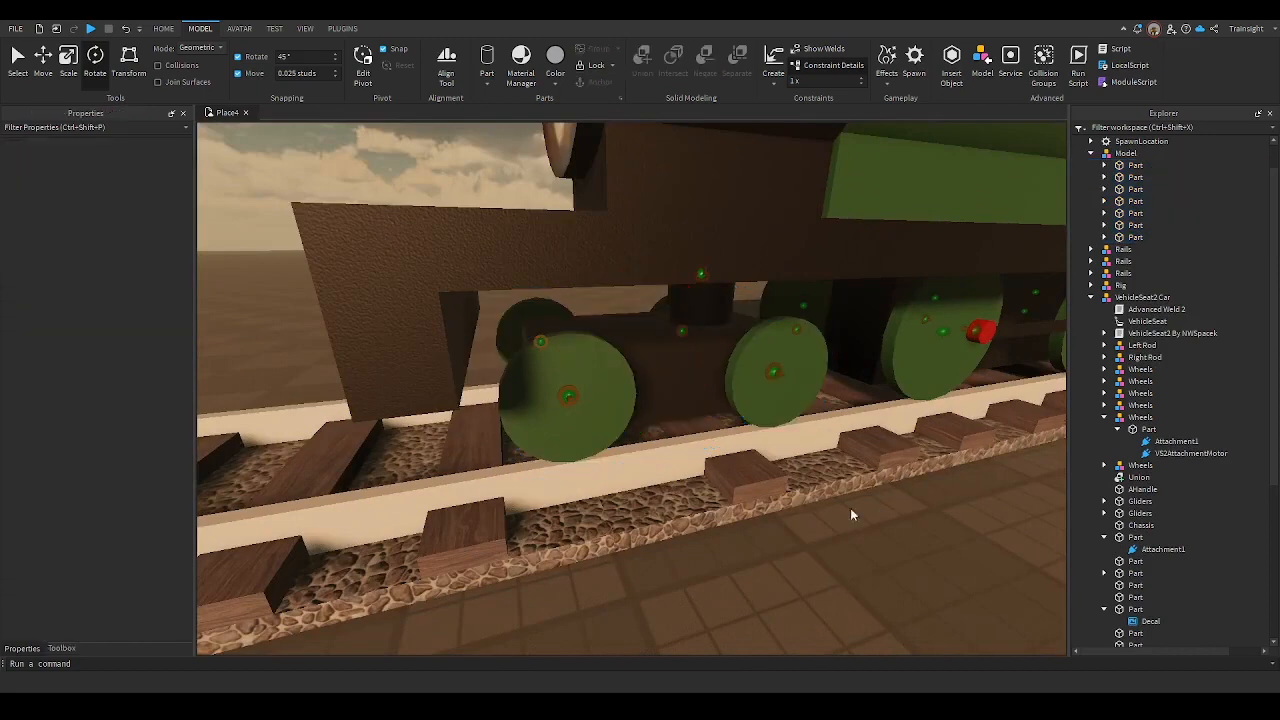
Turn CanCollide back on for the upper pivot cylinder above the leading truck
click(206, 71)
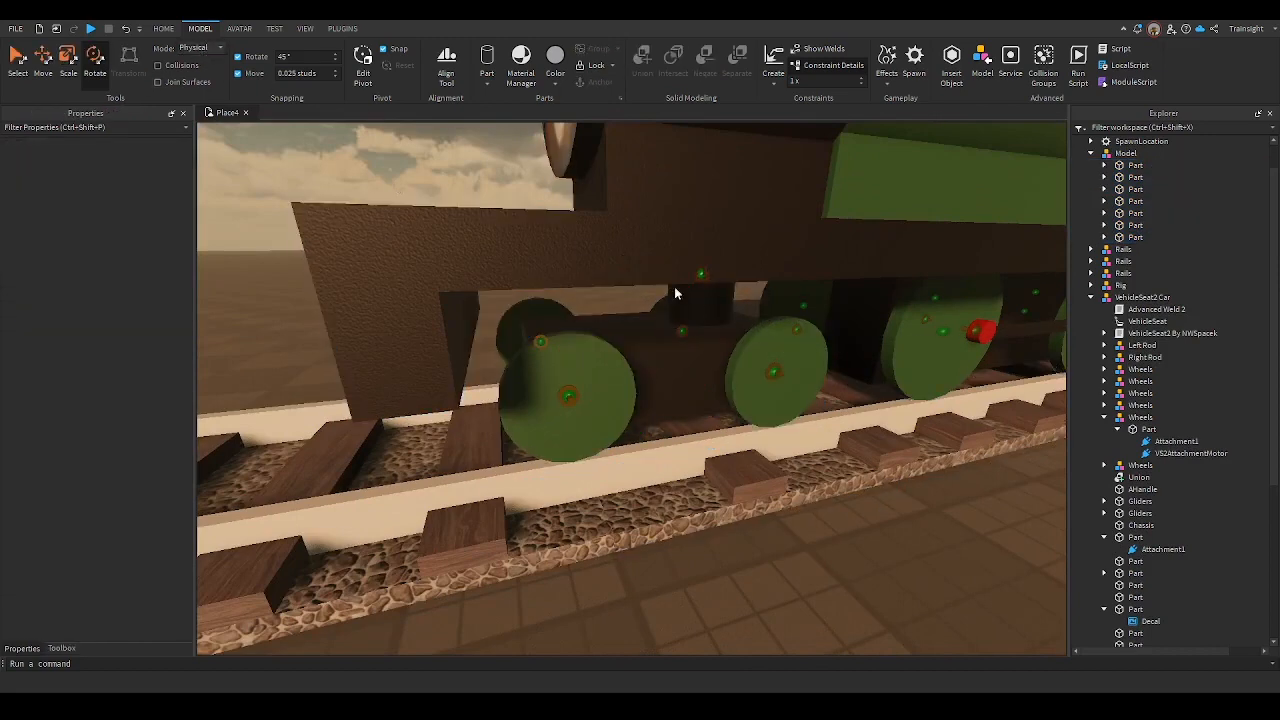
scroll(726, 294, up, 5)
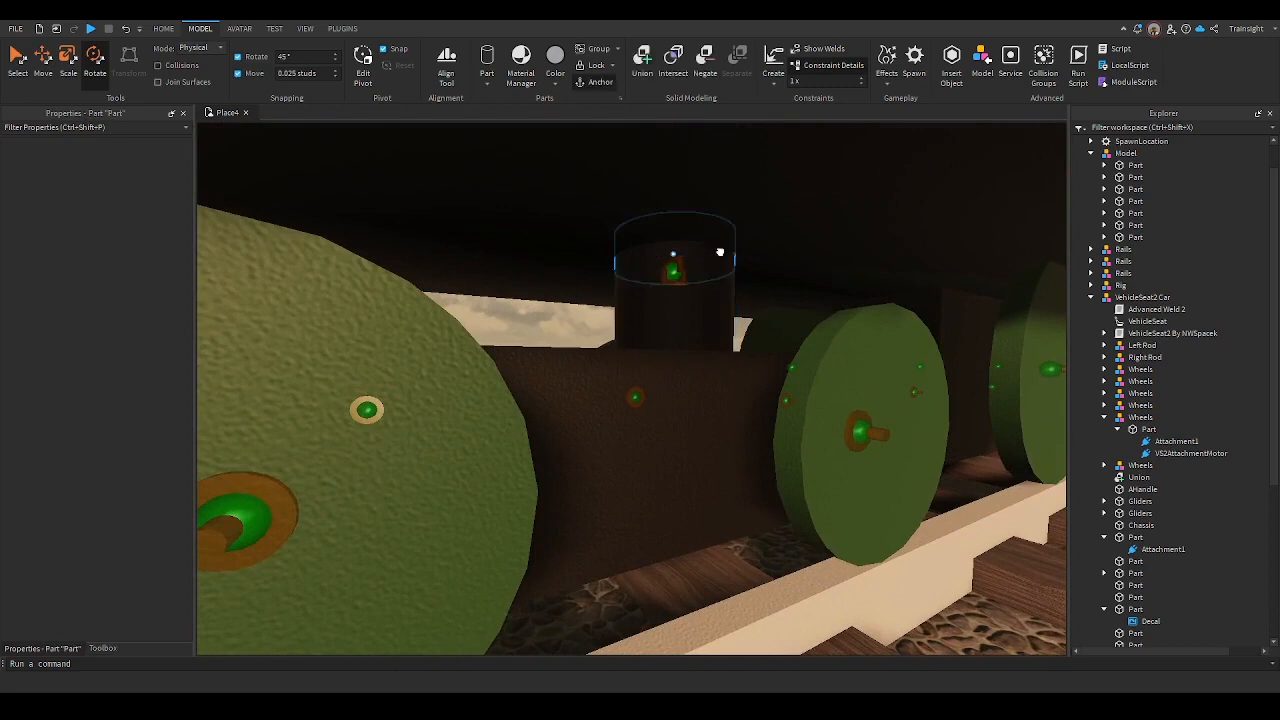
click(668, 290)
click(99, 574)
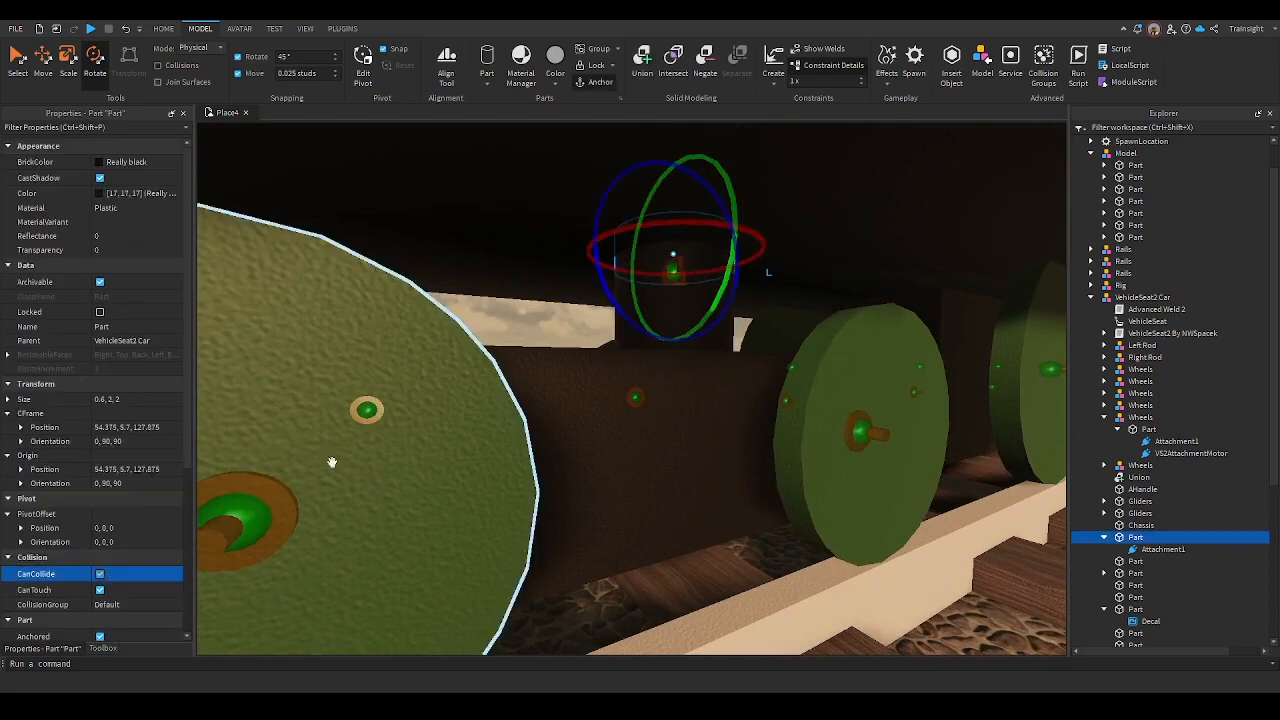
Move the lower pivot cylinder out of VehicleSeat2 Car into the leading truck's Model and set the dragger mode to Geometric
click(710, 331)
drag(1132, 576, 1163, 189)
scroll(1170, 420, up, 1)
scroll(951, 309, down, 6)
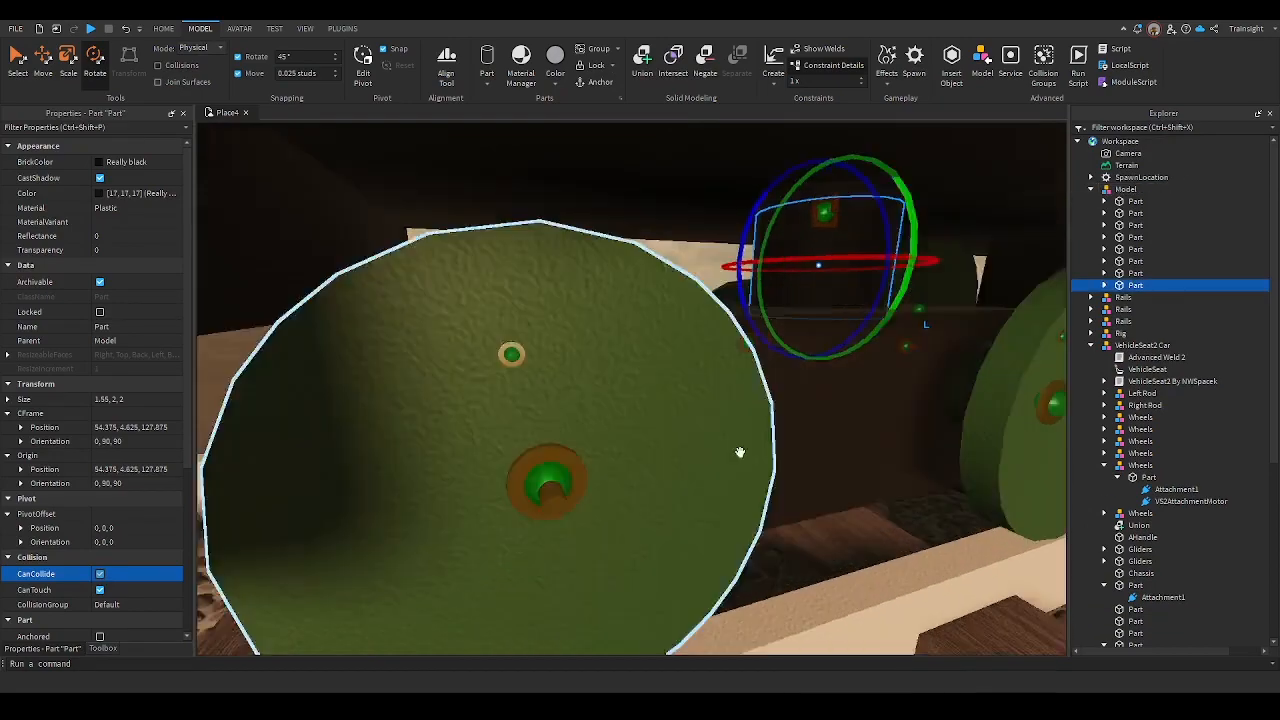
click(202, 48)
click(196, 62)
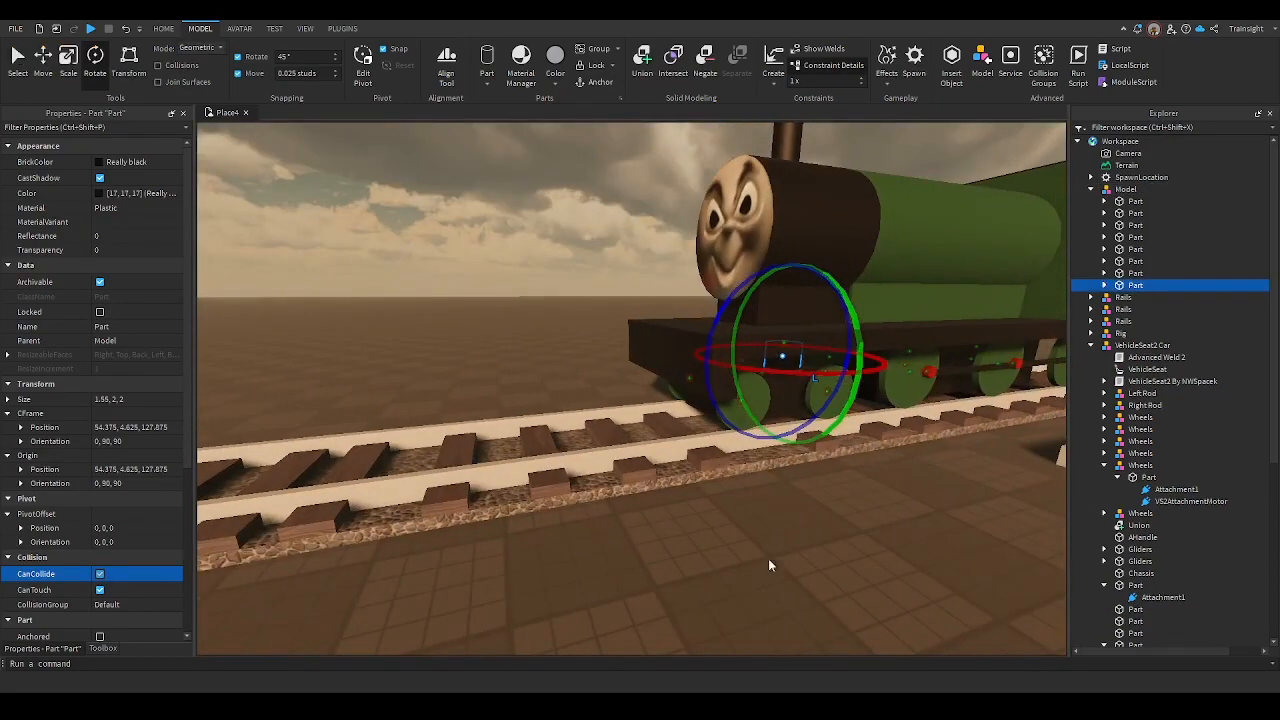
Rename the leading truck's Model as Bogie
click(768, 558)
click(765, 412)
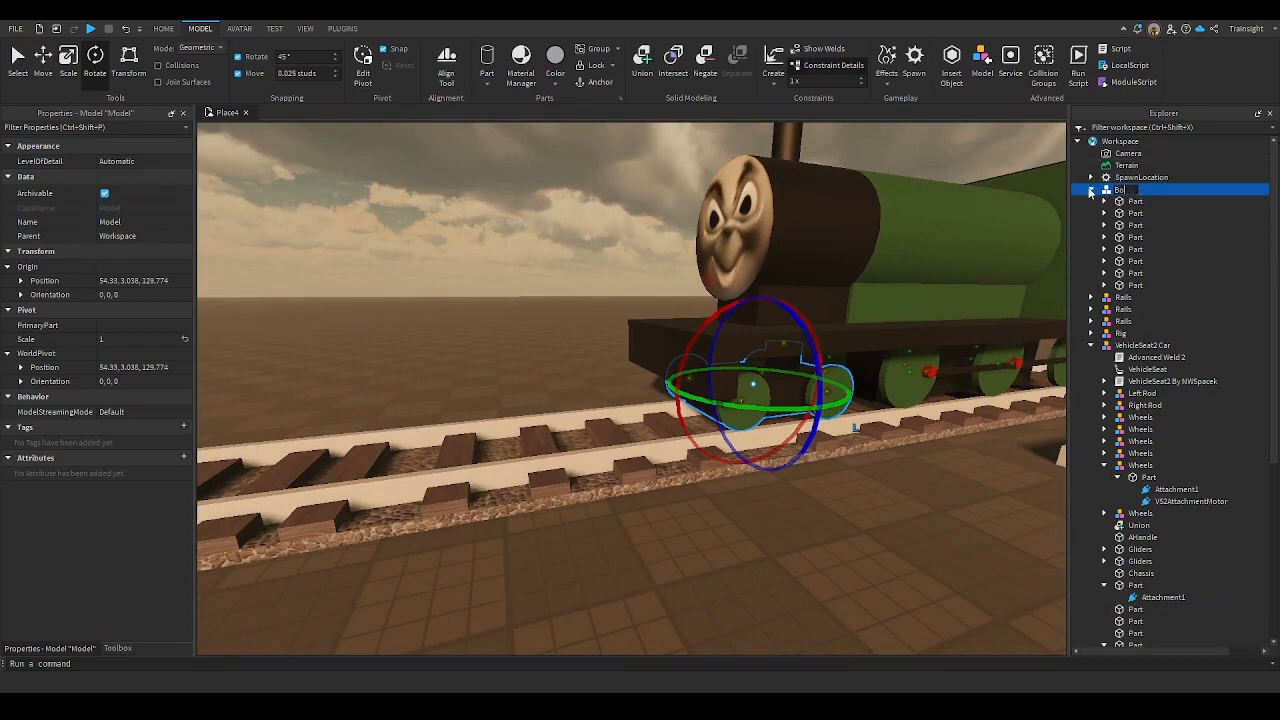
key(Return)
click(786, 536)
Start a playtest and drive the locomotive along the track while watching it from the side
right_drag(786, 536, 786, 536)
key(w)
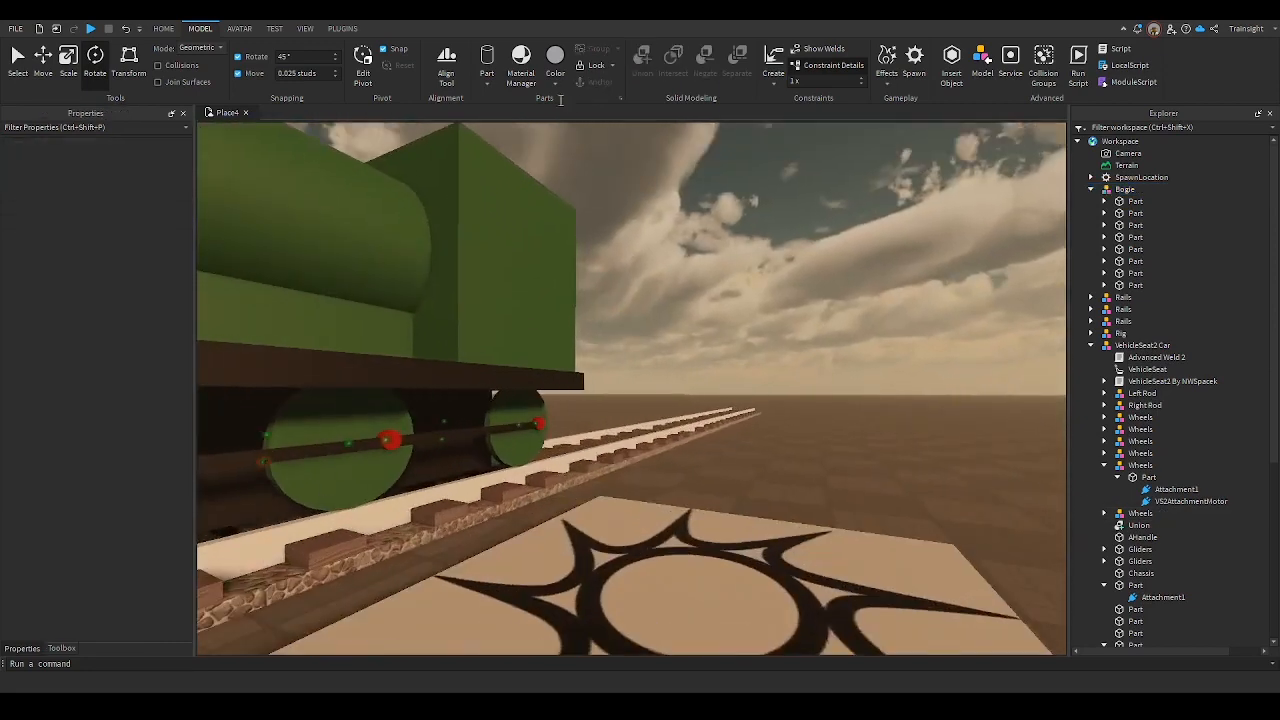
click(89, 28)
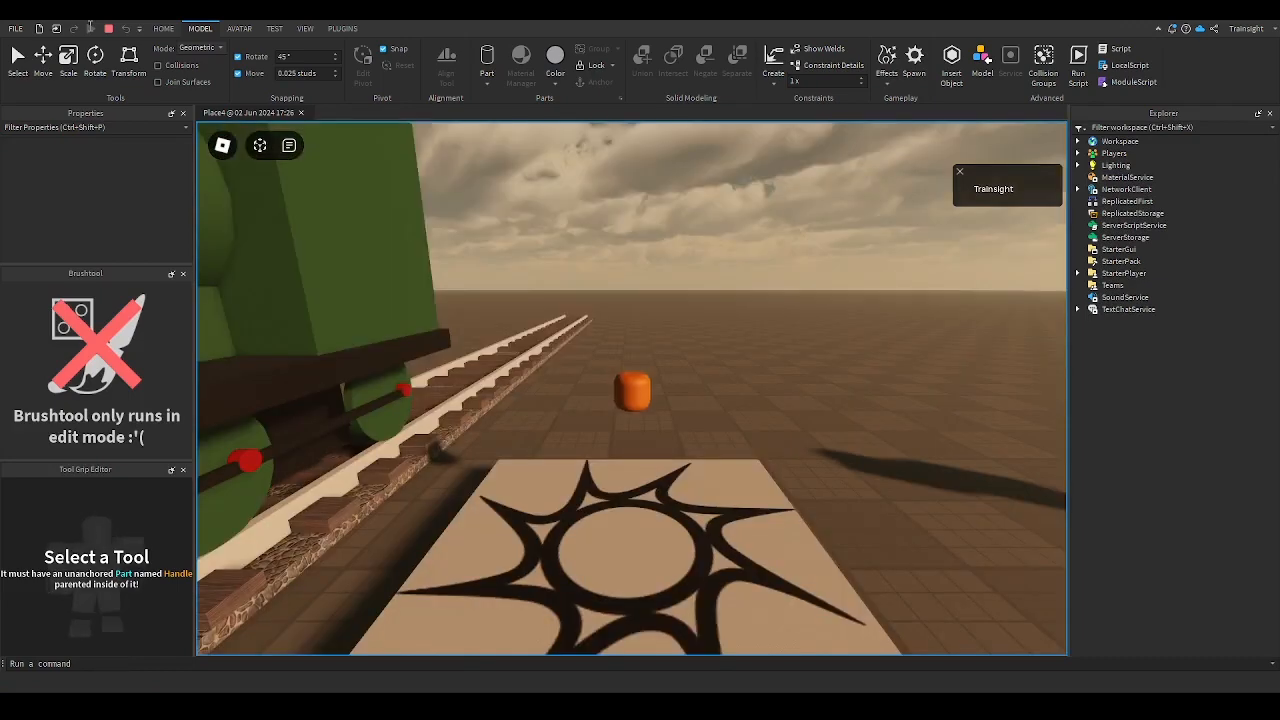
right_drag(623, 358, 615, 360)
key(s)
key(w)
scroll(620, 404, down, 5)
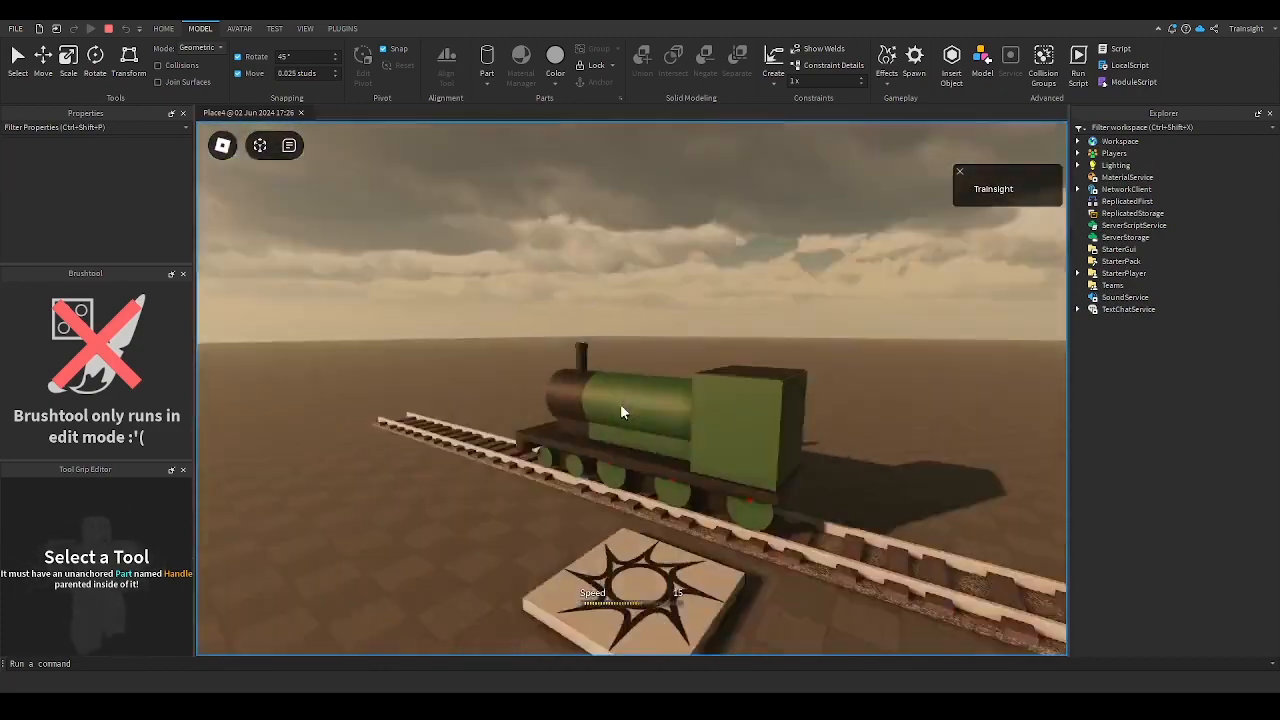
right_drag(620, 404, 620, 405)
scroll(626, 406, up, 2)
key(w)
scroll(626, 406, up, 1)
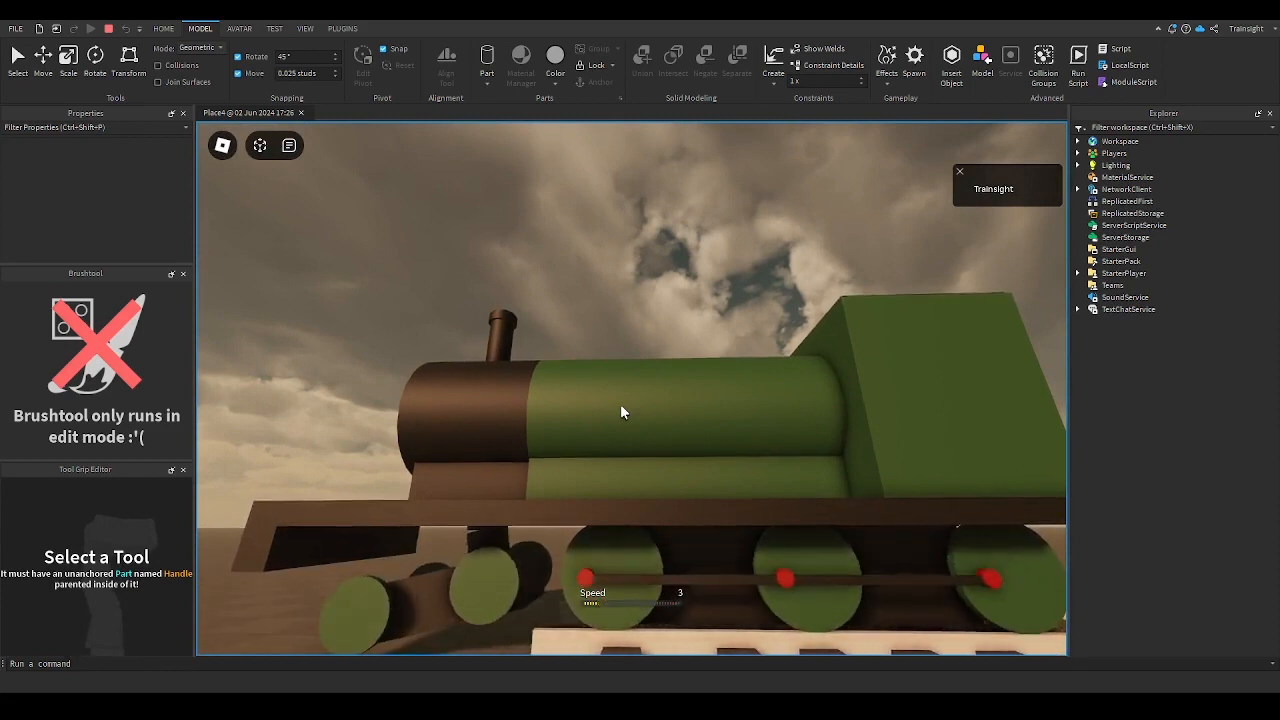
Check how the leading truck behaves while driving forward and reversing at the track's end, and stop the playtest
key(w)
right_drag(620, 404, 620, 404)
scroll(627, 406, down, 2)
scroll(626, 406, up, 2)
scroll(620, 404, down, 3)
scroll(620, 404, up, 3)
scroll(620, 404, down, 4)
key(s)
scroll(620, 404, up, 6)
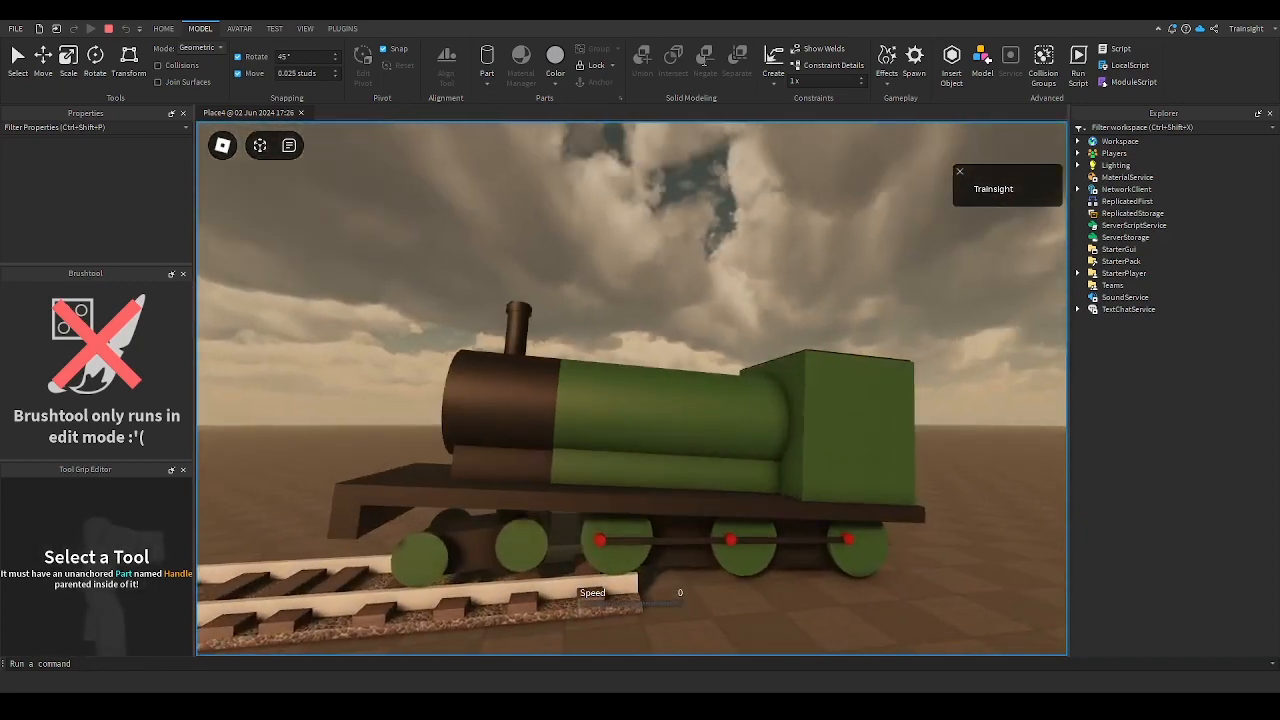
key(shift+F5)
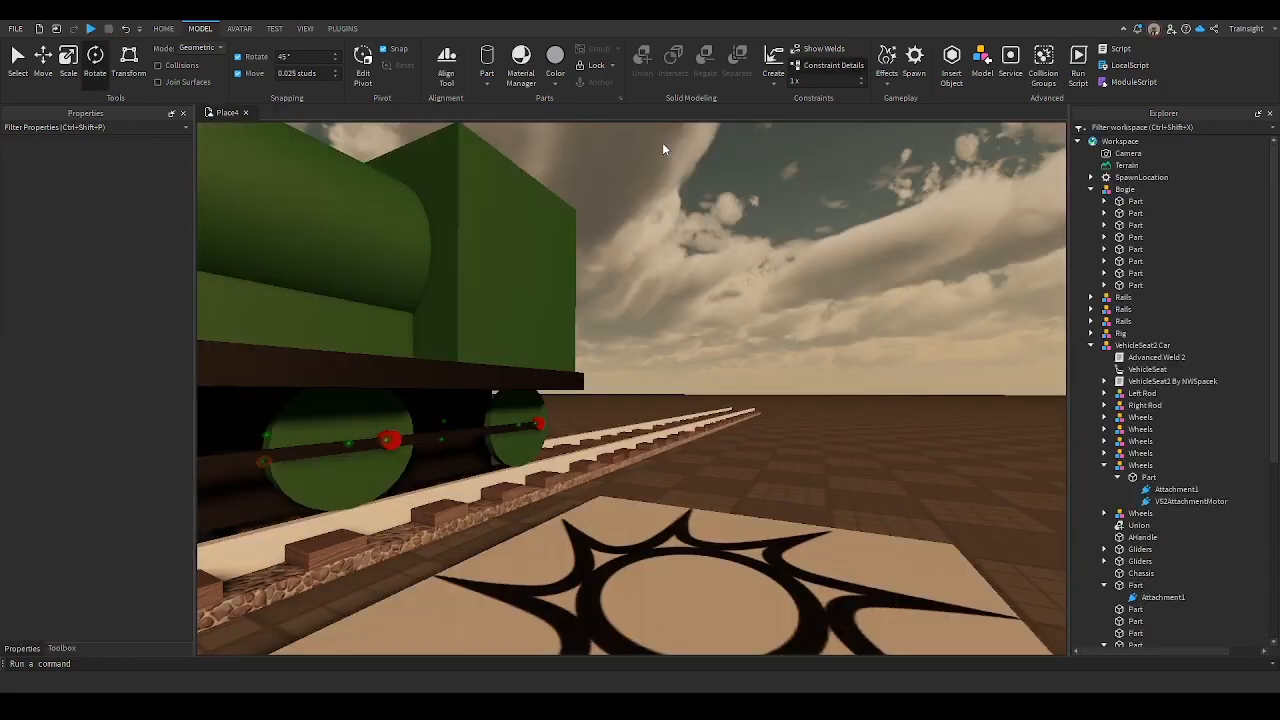
Examine the green locomotive's face, front and side on the track
right_drag(491, 323, 492, 322)
scroll(491, 323, up, 1)
scroll(491, 323, down, 6)
scroll(492, 322, up, 6)
scroll(492, 322, up, 2)
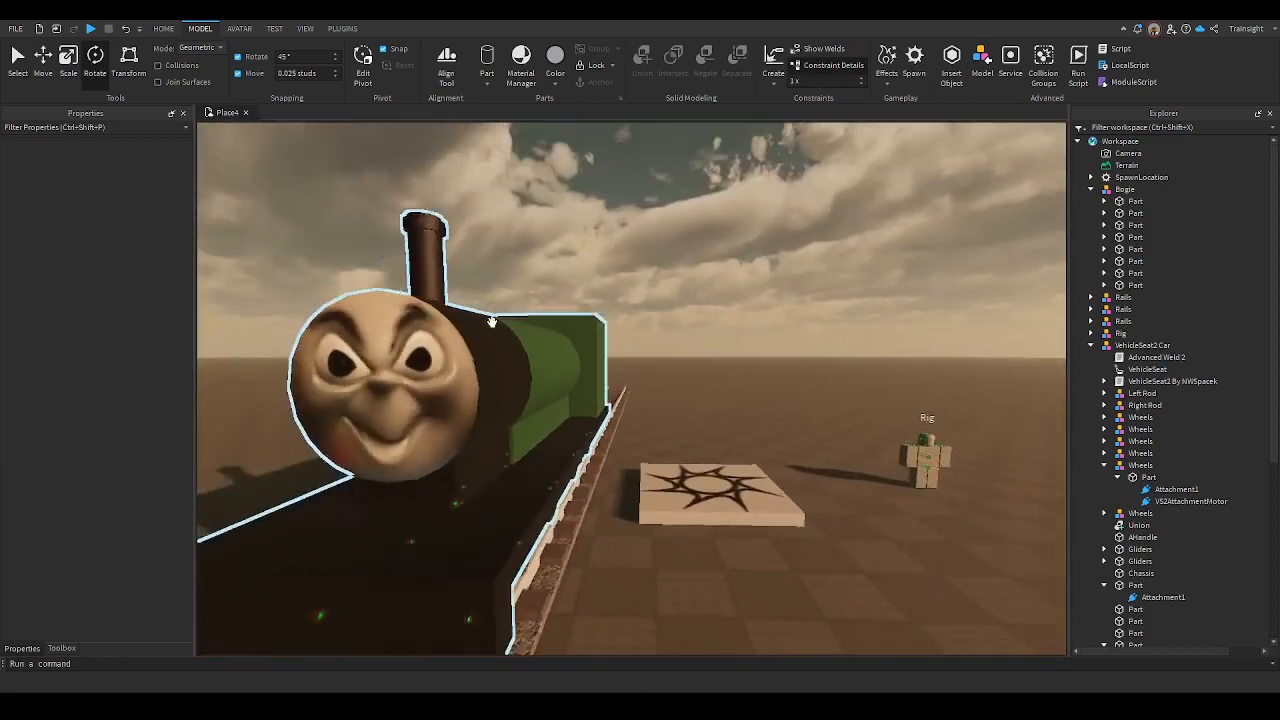
scroll(492, 322, down, 5)
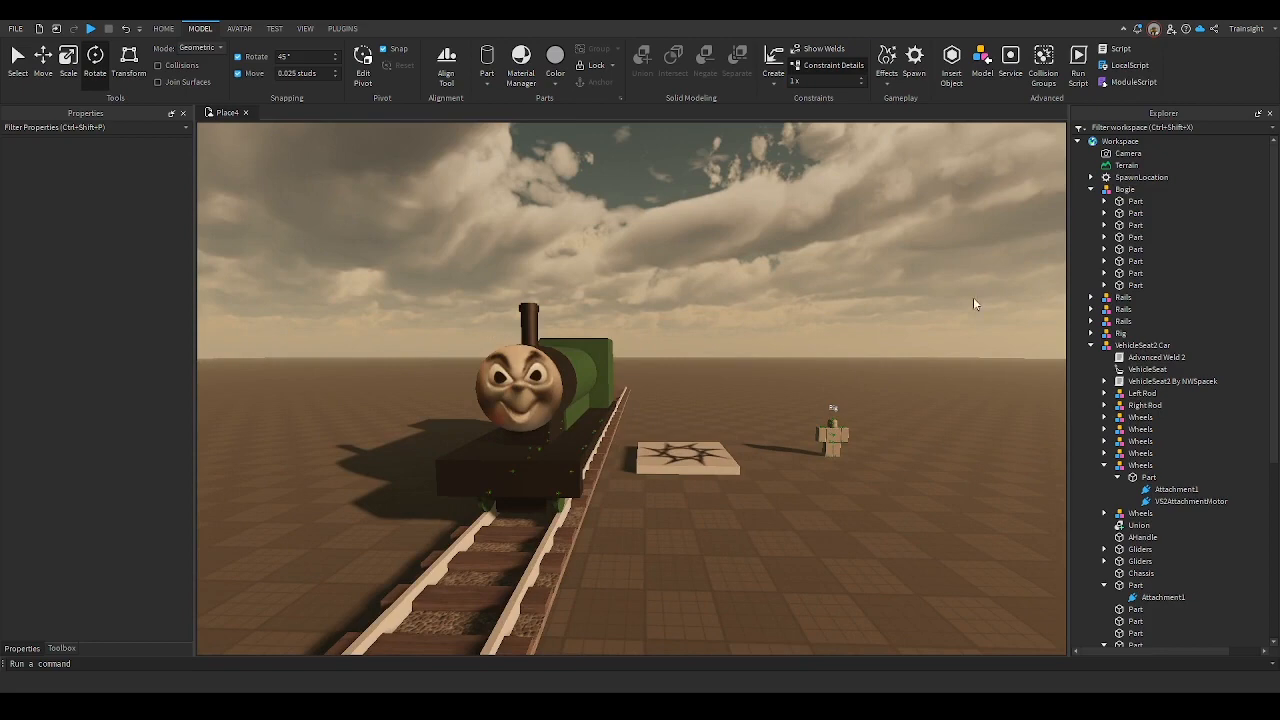
scroll(929, 304, up, 5)
right_drag(929, 304, 929, 304)
scroll(868, 316, down, 4)
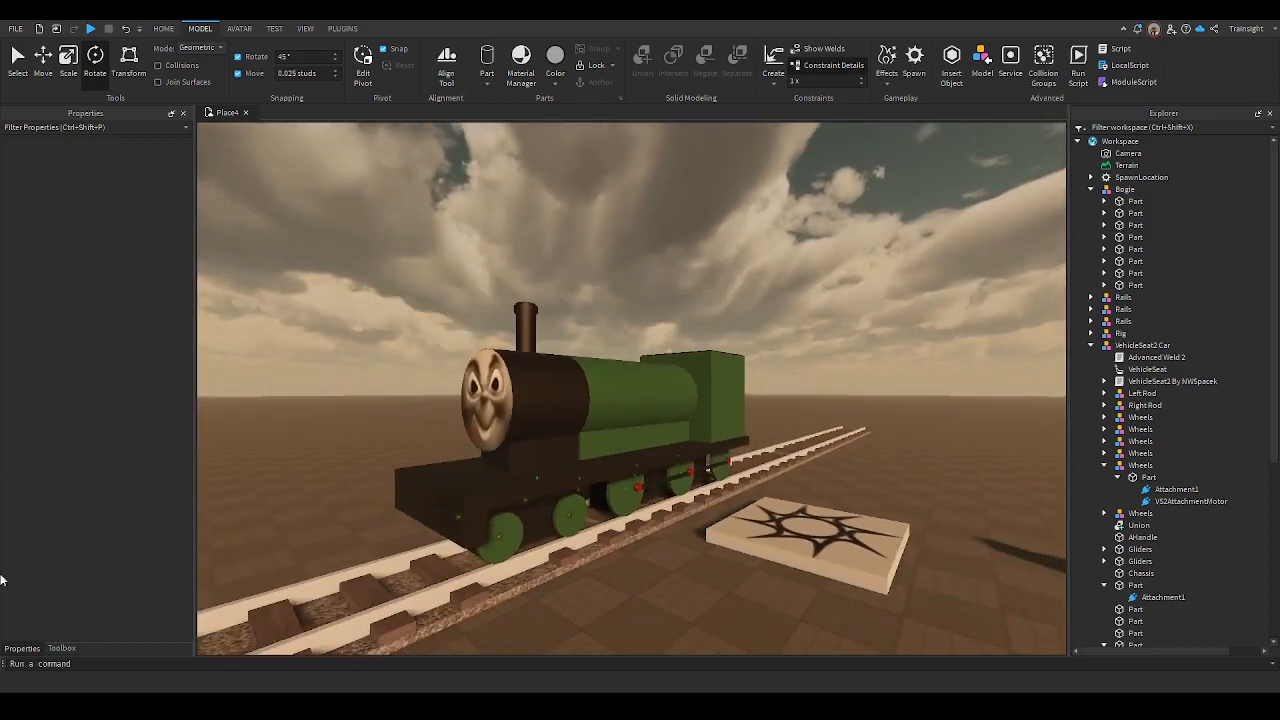
Insert the James the Red Engine model from the saved My Models collection and clear the selection
click(62, 648)
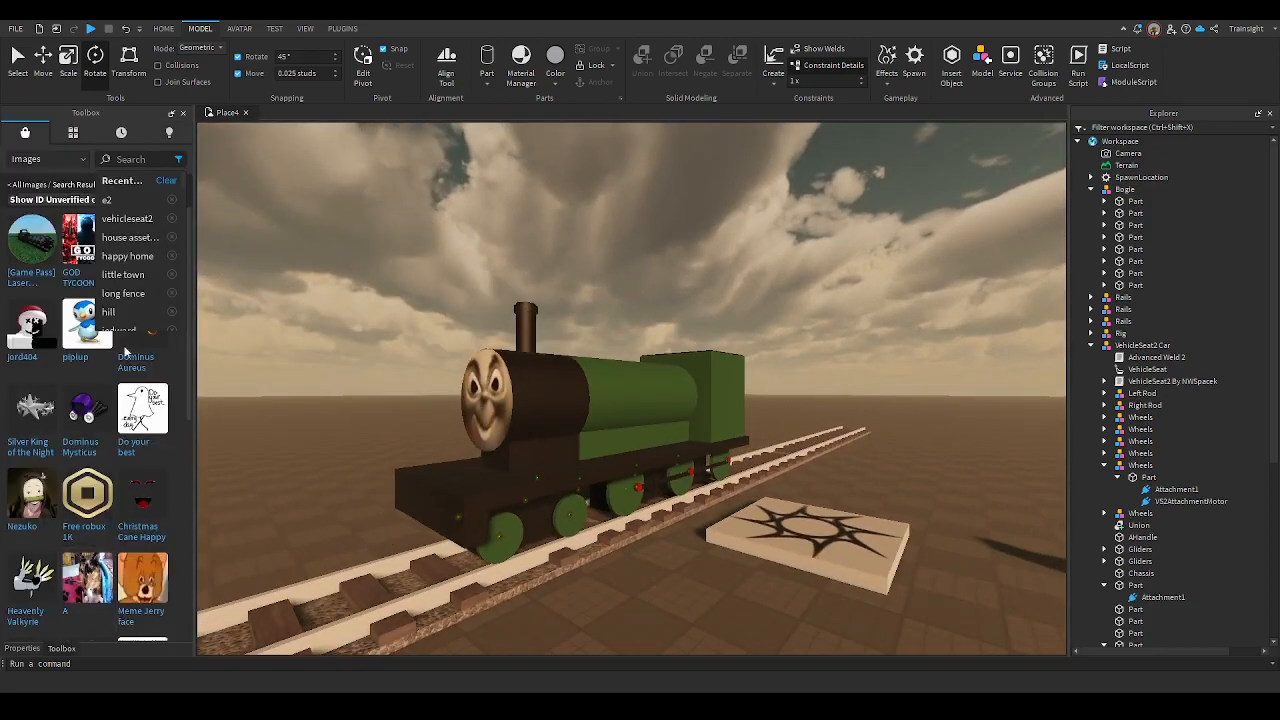
click(72, 132)
right_drag(608, 313, 660, 326)
scroll(641, 320, down, 3)
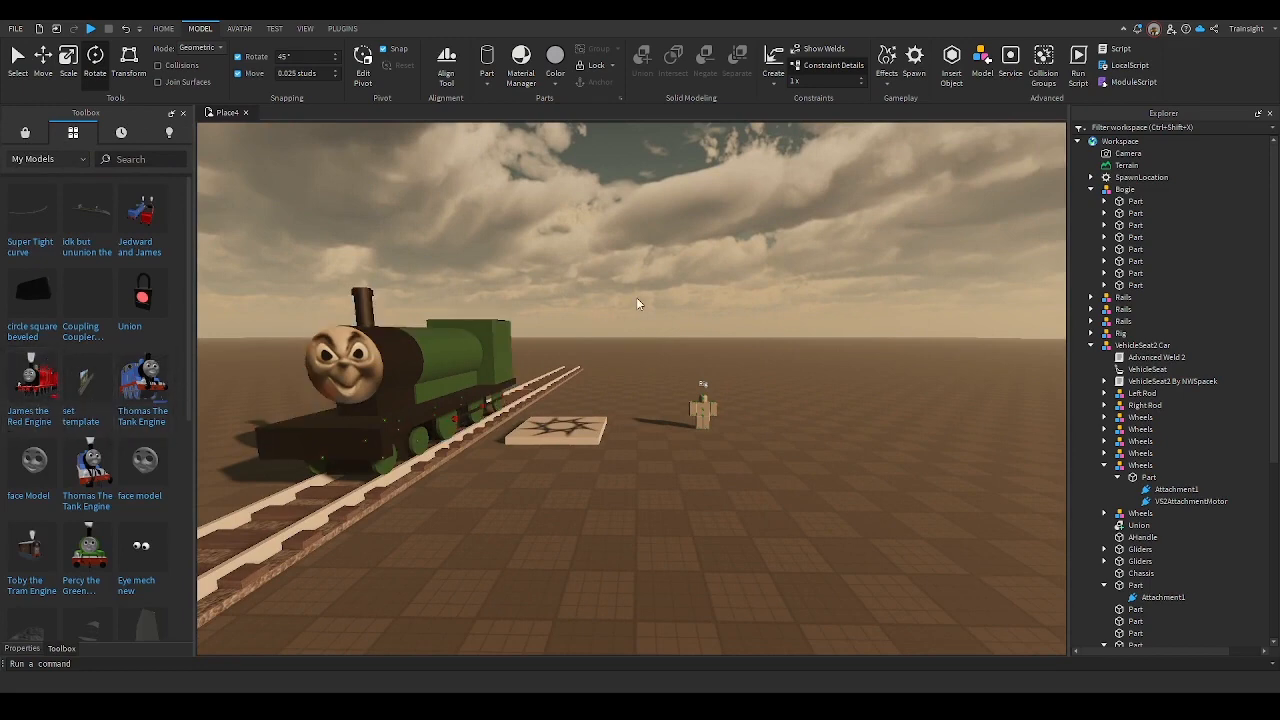
click(33, 378)
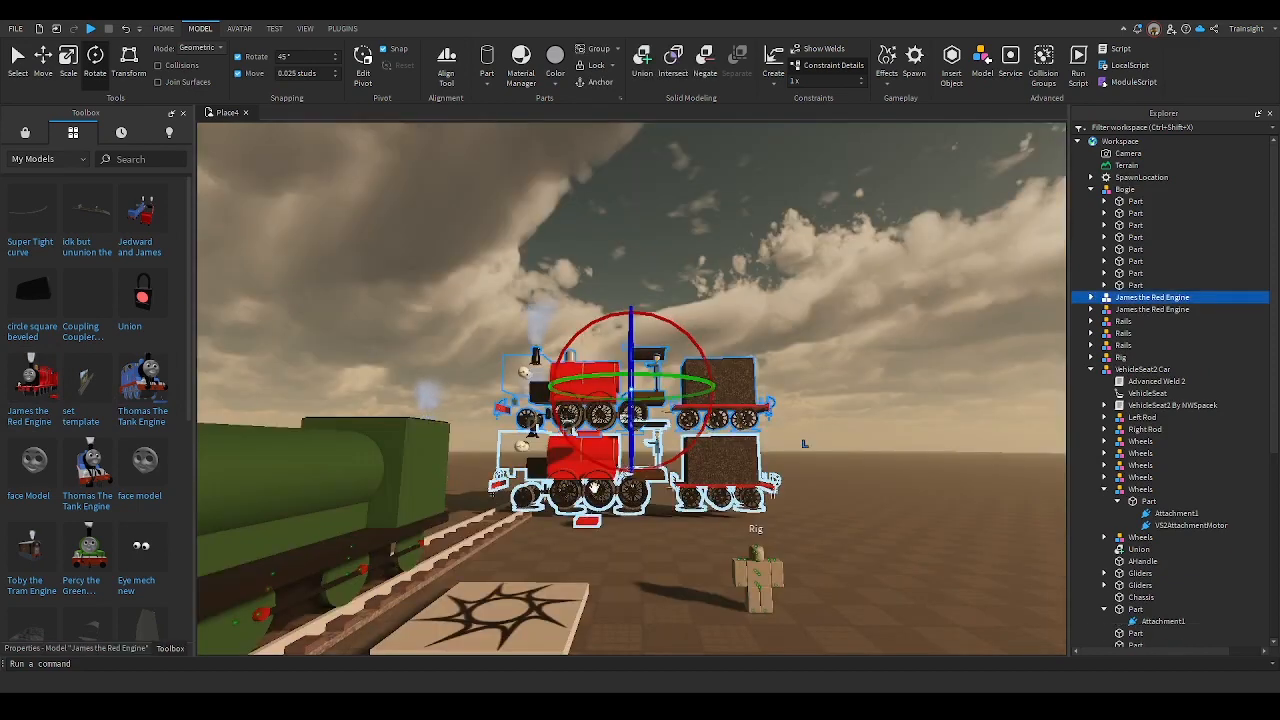
click(396, 227)
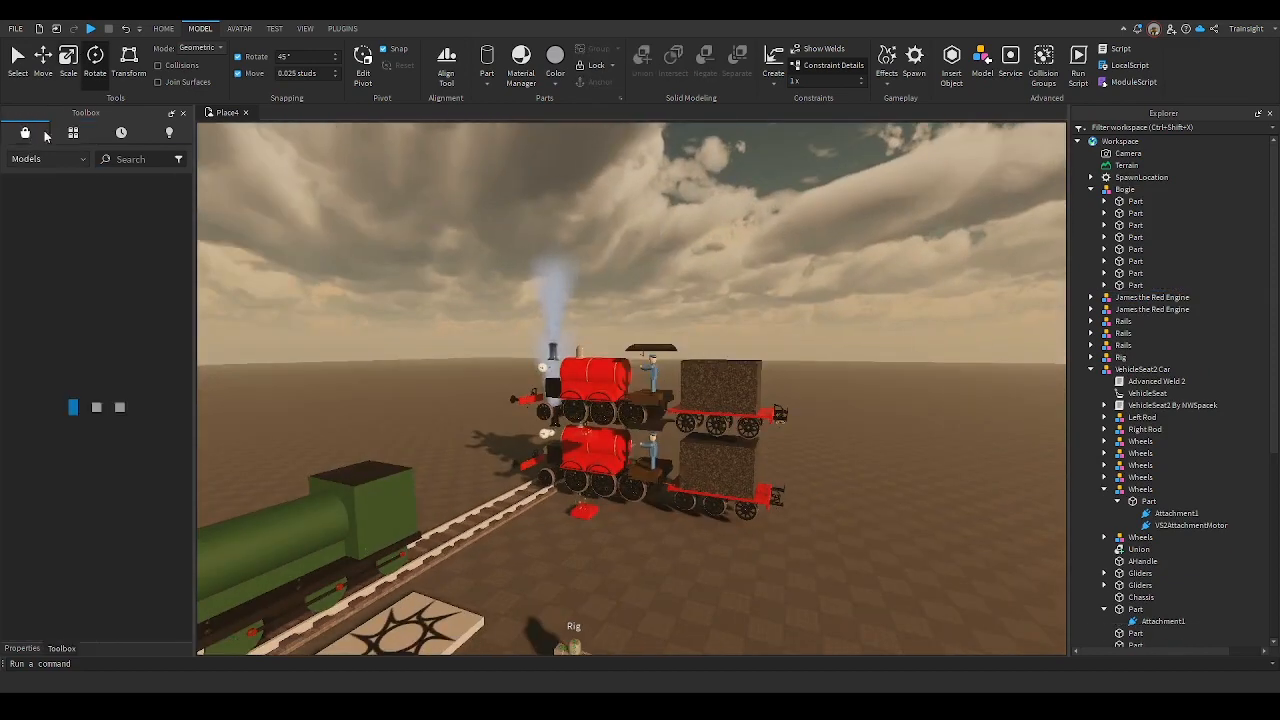
Delete the upper duplicate of James the Red Engine and rotate the remaining engine parallel to the track
click(589, 386)
key(ctrl+4)
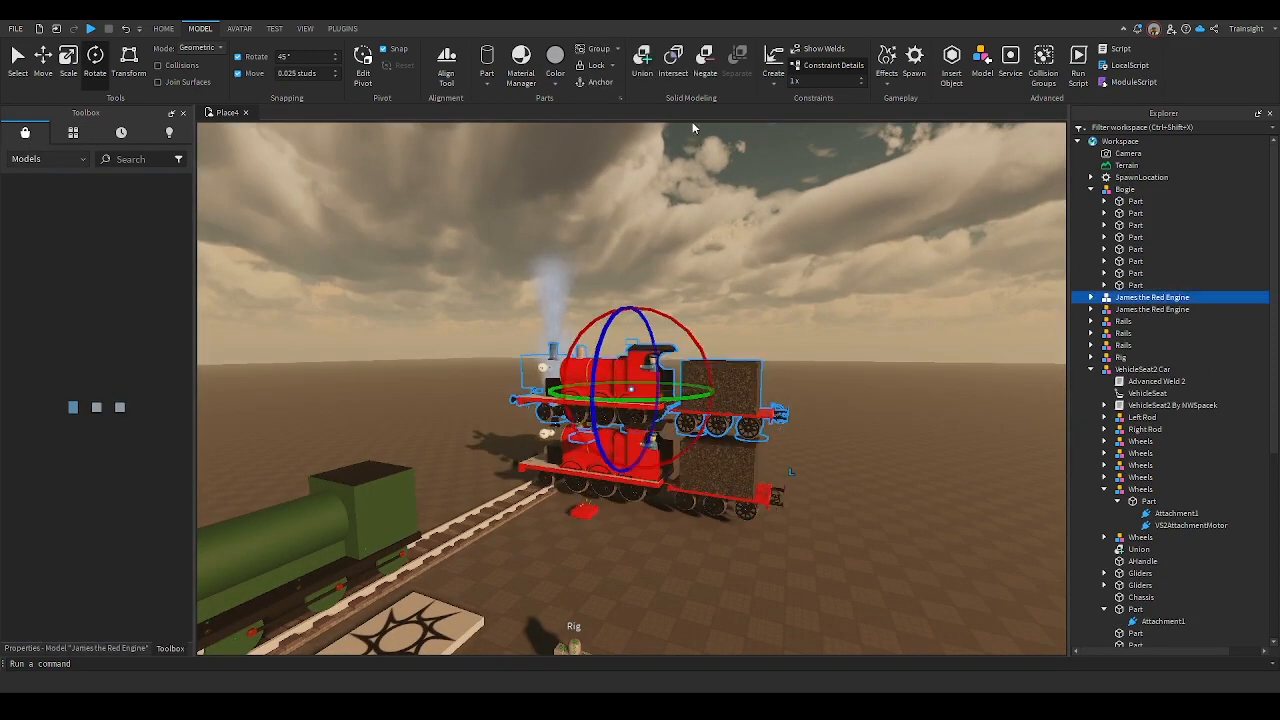
key(Delete)
click(735, 442)
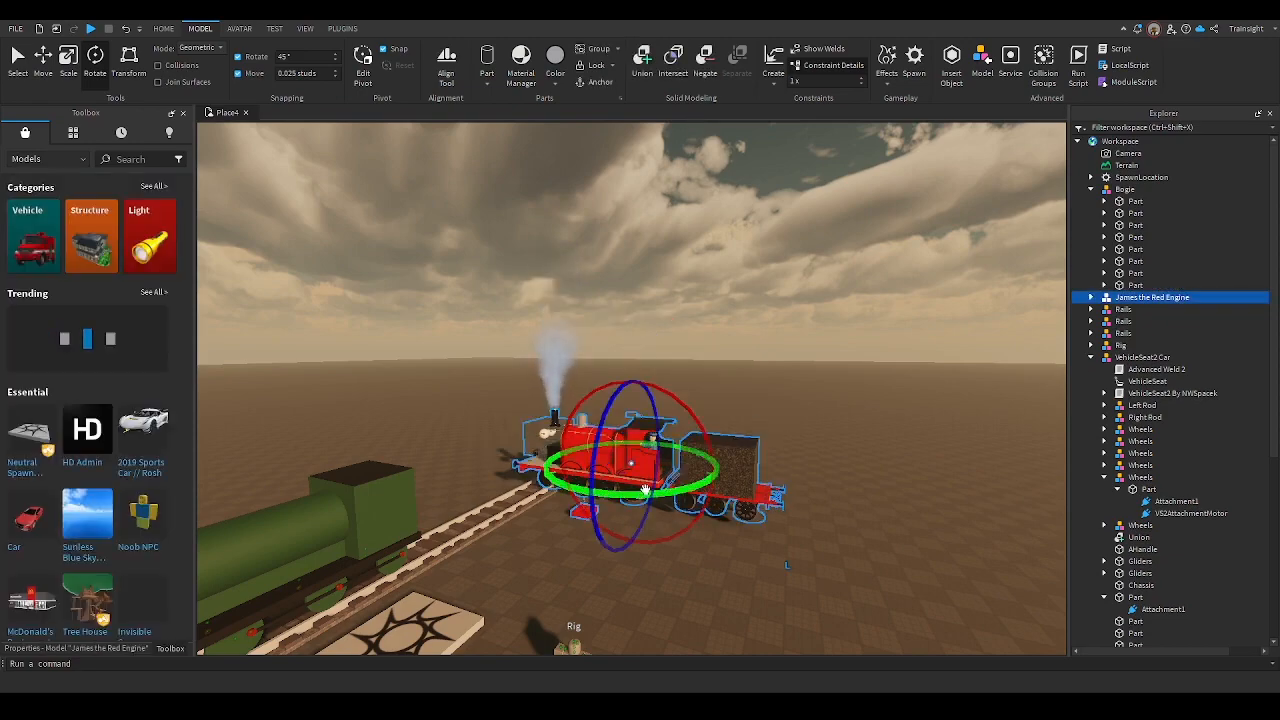
drag(644, 492, 726, 446)
click(845, 509)
Examine the details of the red engine and its tender from the side and the front
right_drag(845, 509, 839, 521)
key(w)
key(w)
key(s)
key(d)
key(w)
key(s)
right_drag(794, 309, 795, 311)
key(d)
key(w)
key(w)
key(s)
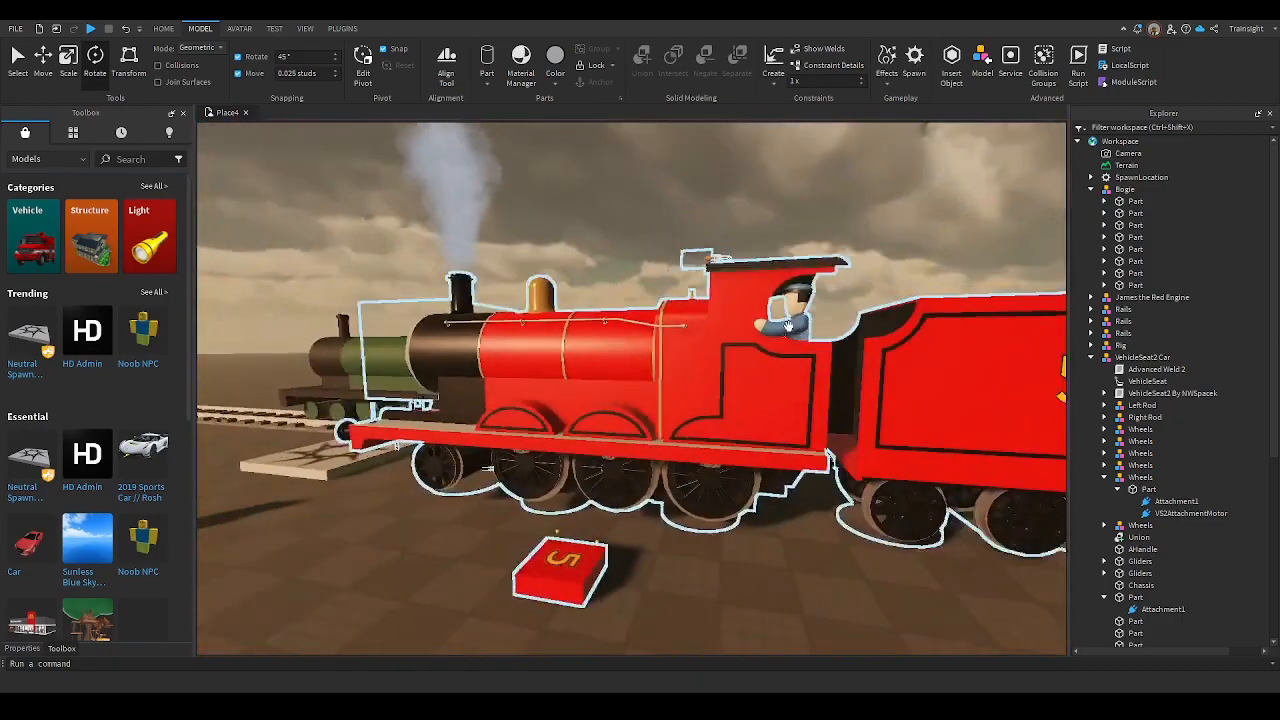
key(a)
right_drag(1001, 415, 1001, 415)
key(s)
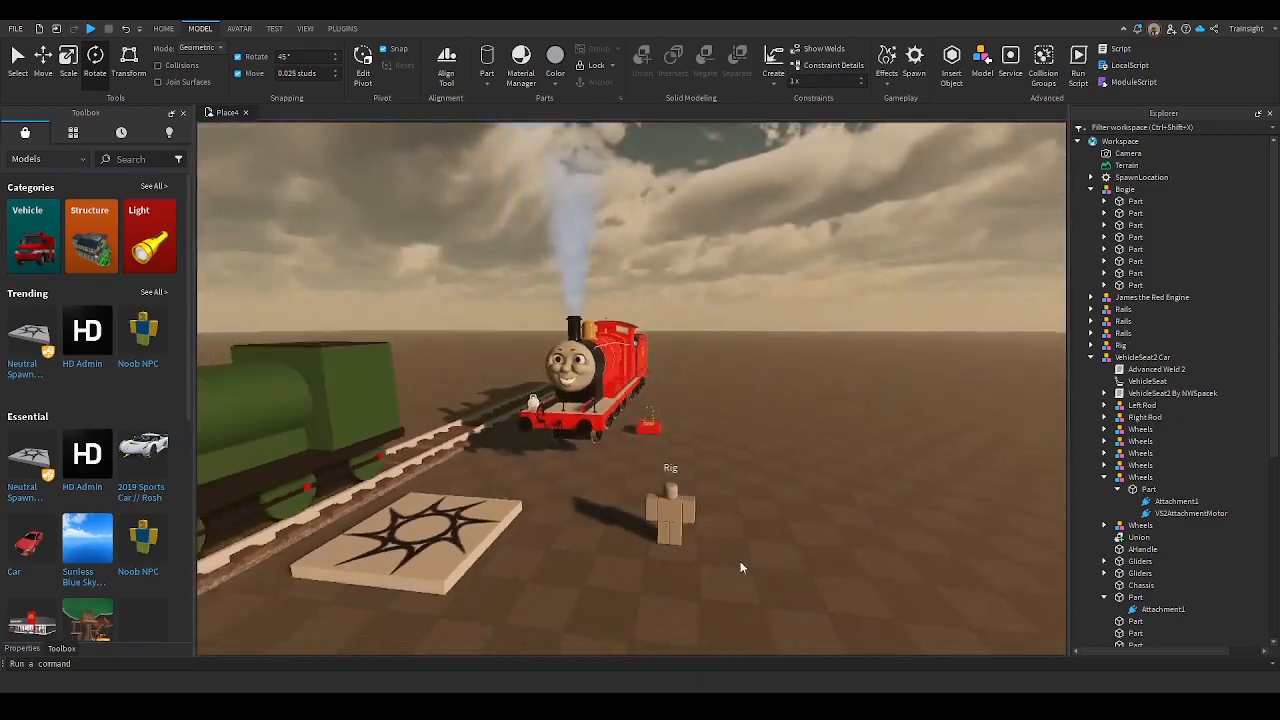
Move the spawn location away from the track to the far side of the Rig and clear the selection
click(909, 580)
drag(909, 580, 1000, 543)
click(745, 521)
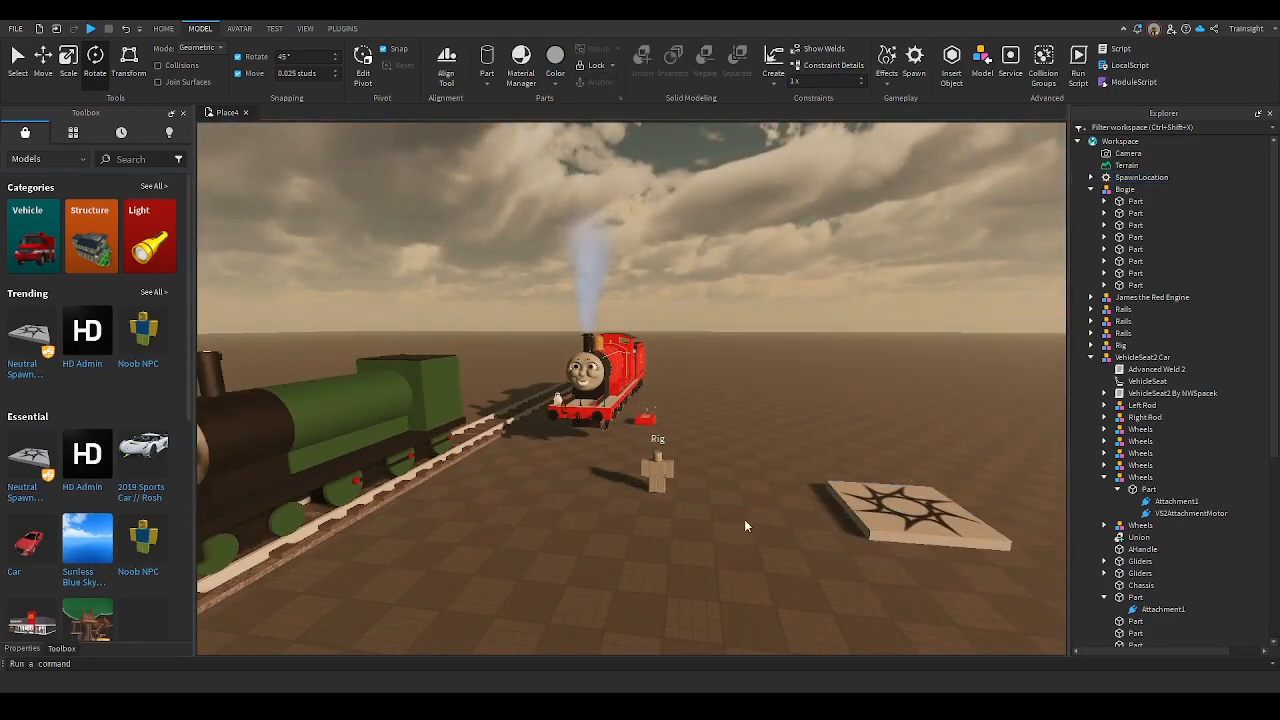
Move James the Red Engine next to the track beside the green locomotive and compare their sizes
drag(580, 414, 447, 640)
key(a)
key(s)
click(531, 641)
key(w)
right_drag(531, 640, 530, 638)
key(s)
key(d)
key(w)
key(s)
key(w)
key(s)
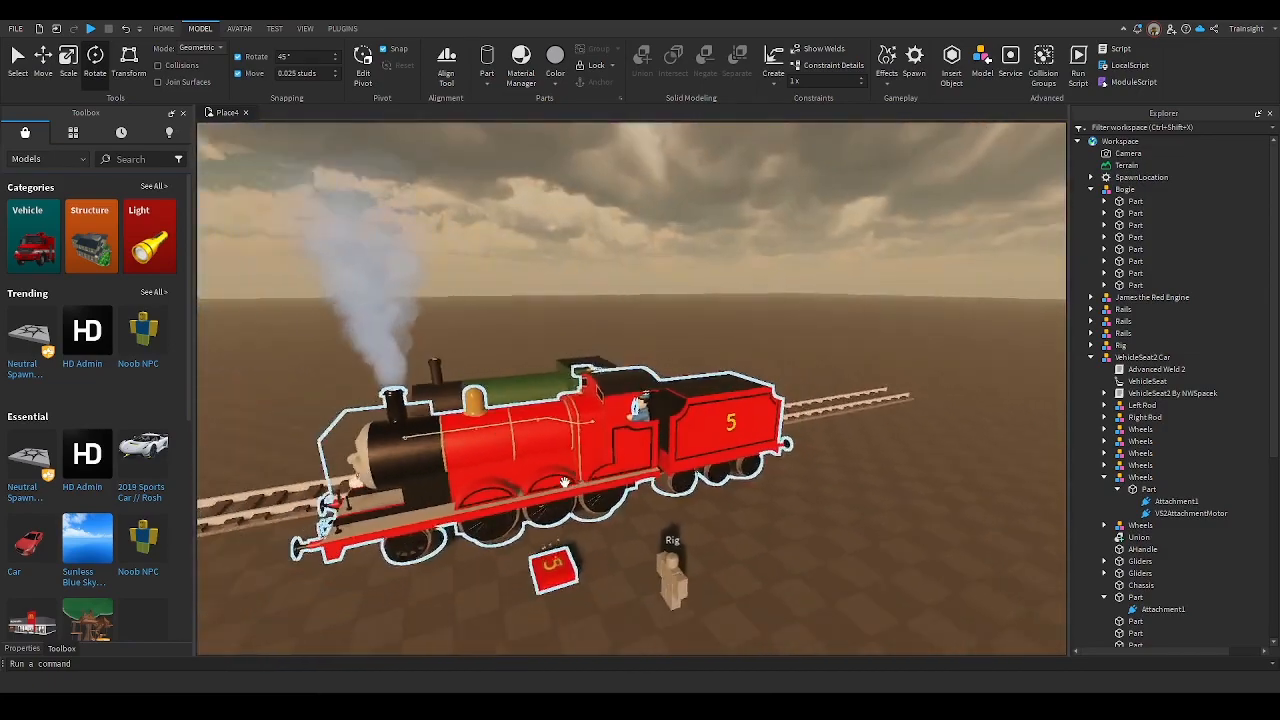
Reposition James the Red Engine closely alongside the green locomotive with their fronts roughly level, and clear the selection
drag(552, 556, 749, 524)
key(a)
right_drag(749, 524, 749, 524)
drag(749, 524, 749, 524)
right_drag(749, 524, 749, 524)
drag(749, 524, 668, 518)
key(ctrl+2)
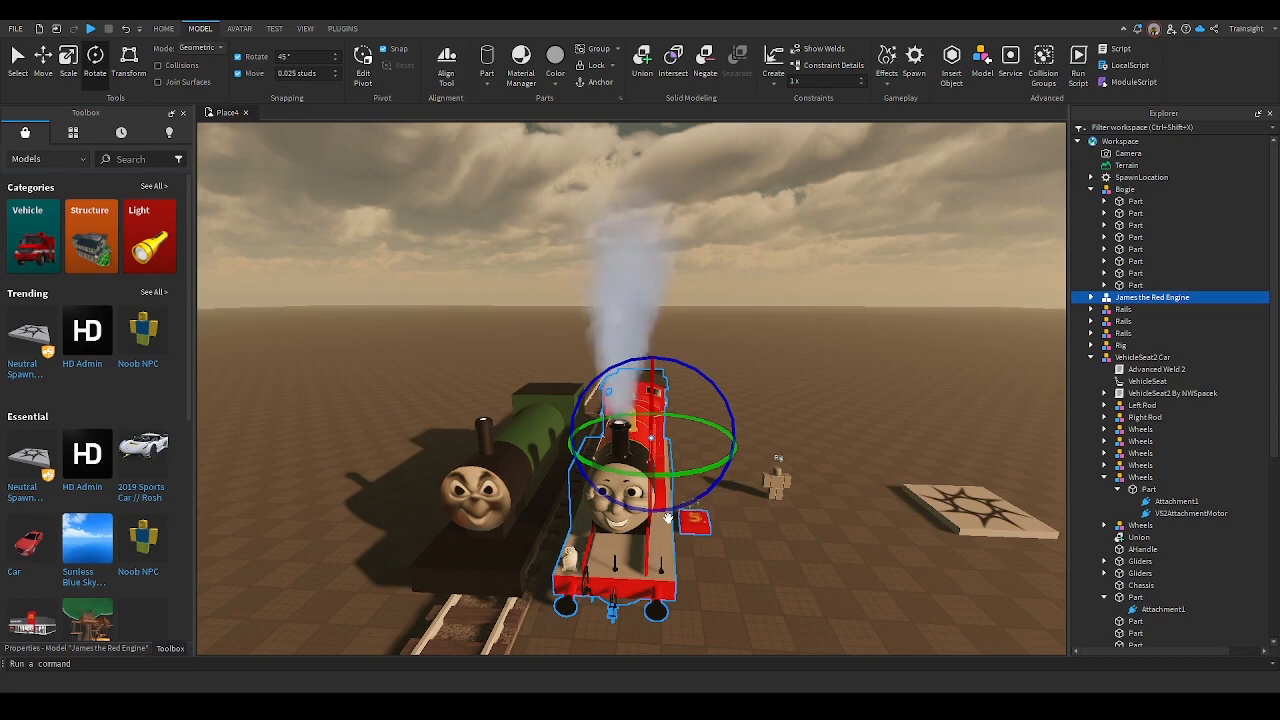
click(770, 582)
right_drag(664, 362, 664, 362)
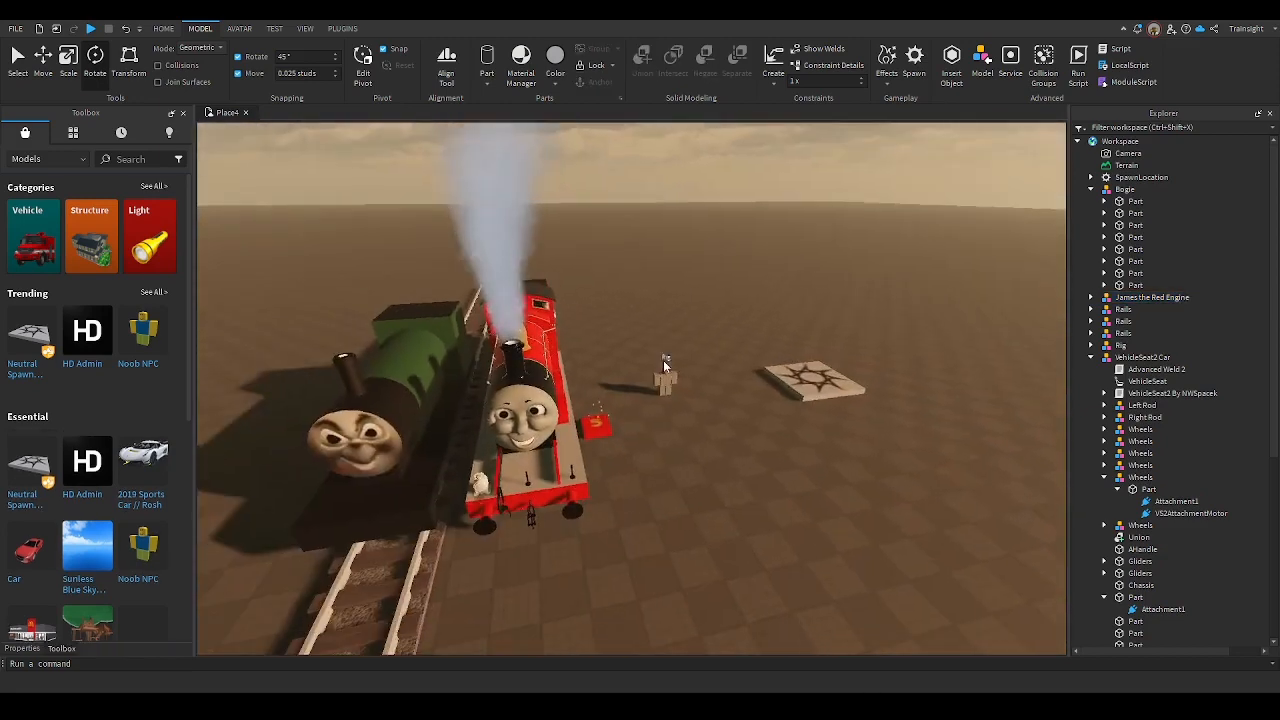